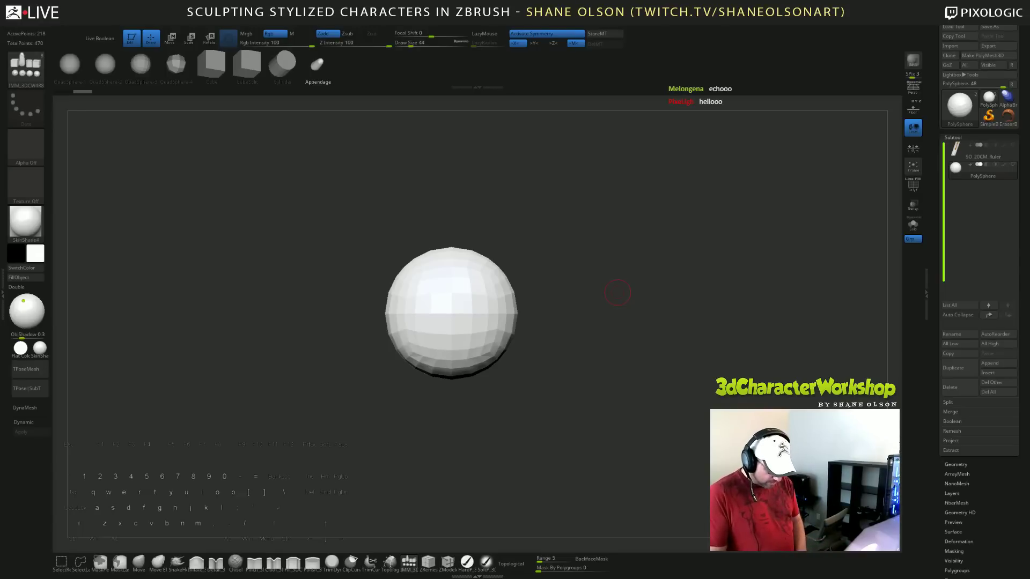
{"action": "key", "text": "shift"}
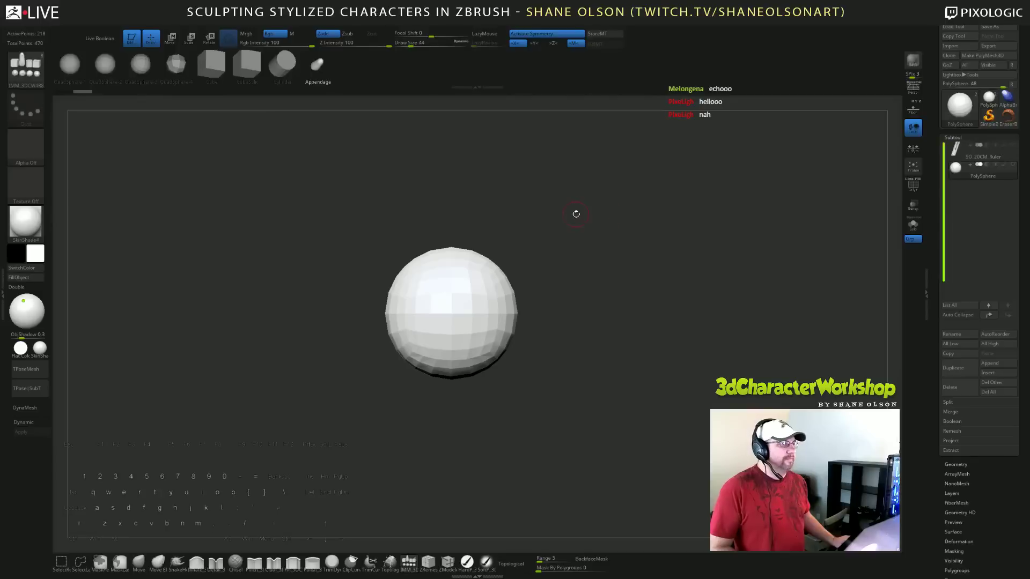
{"action": "left_click_drag", "start_coordinate": [577, 213], "coordinate": [580, 219], "text": "alt"}
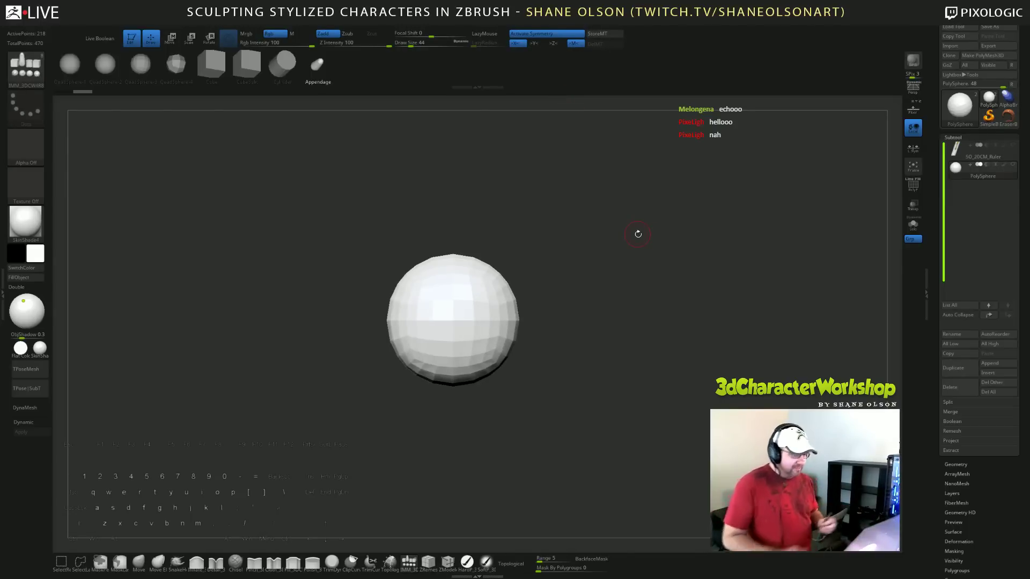
{"action": "left_click_drag", "start_coordinate": [556, 320], "coordinate": [594, 358], "text": "alt"}
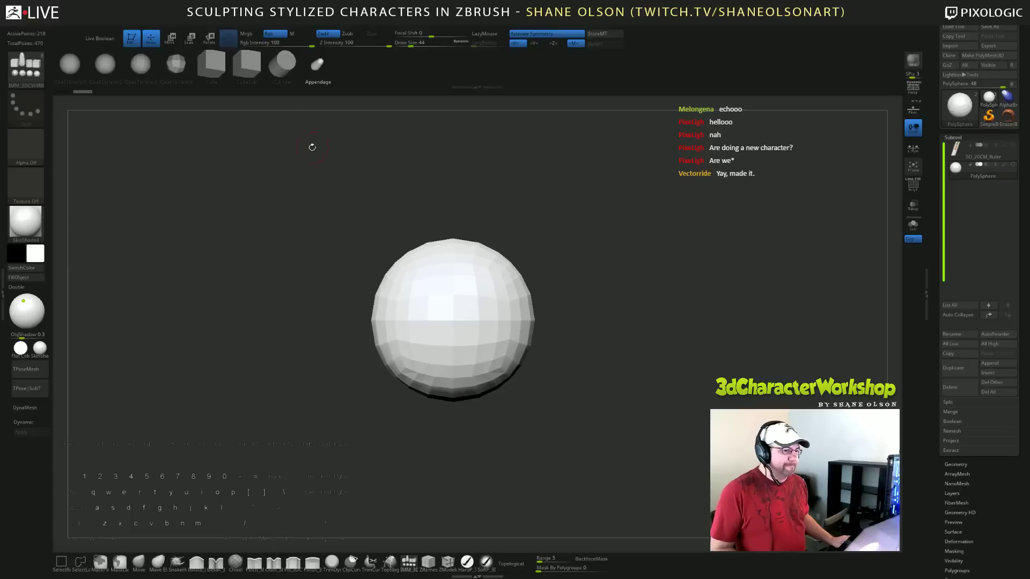
Import the sketched female character concept as a texture, select it and add it to Spotlight.
{"action": "mouse_move", "coordinate": [421, 17]}
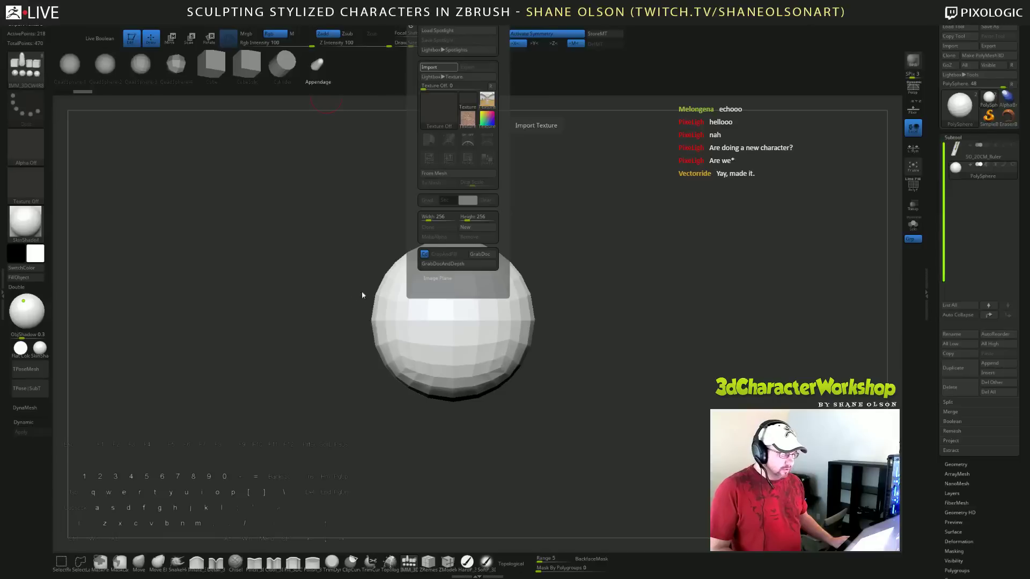
{"action": "left_click", "coordinate": [656, 471]}
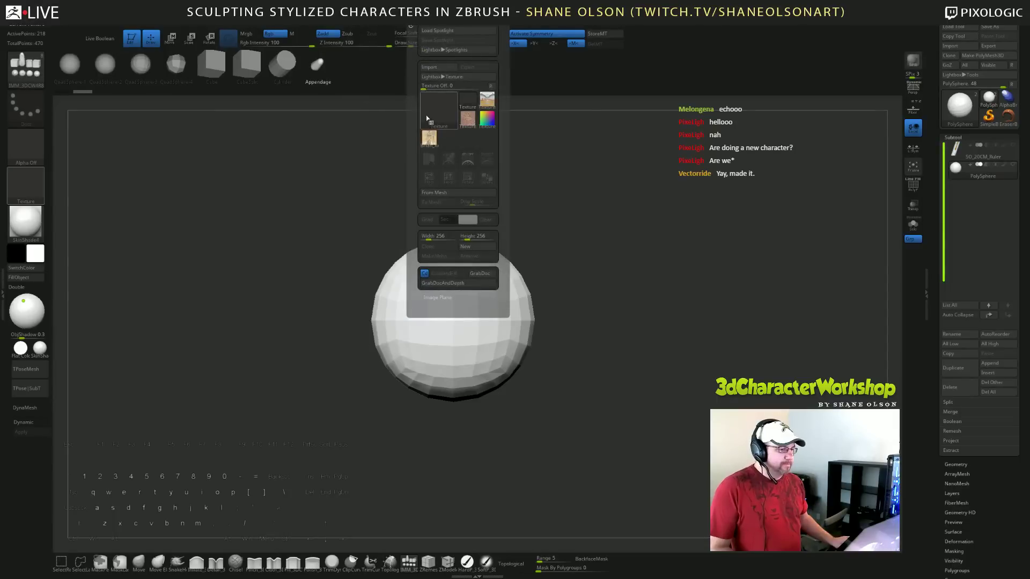
{"action": "left_click", "coordinate": [429, 138]}
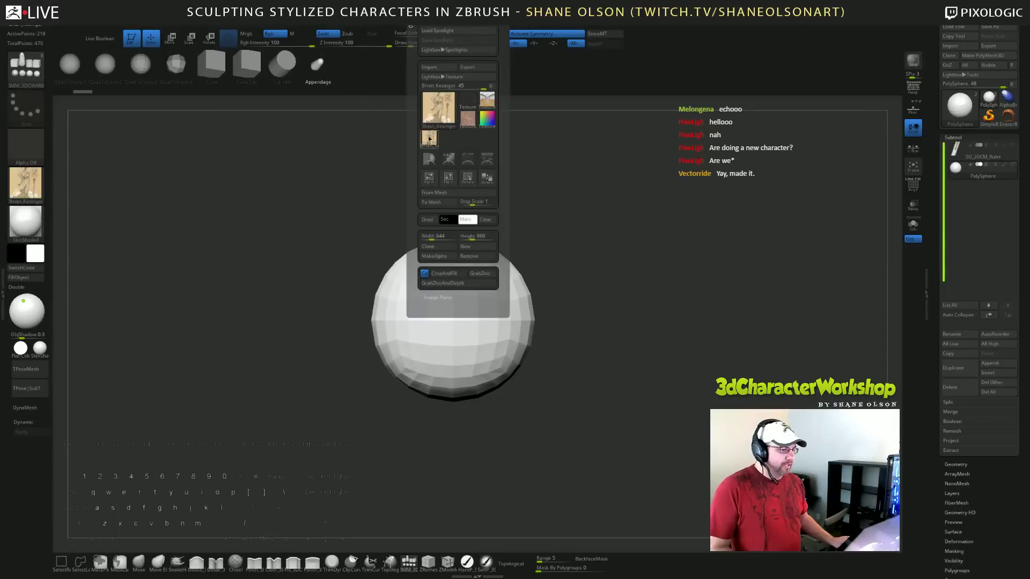
{"action": "left_click", "coordinate": [489, 161]}
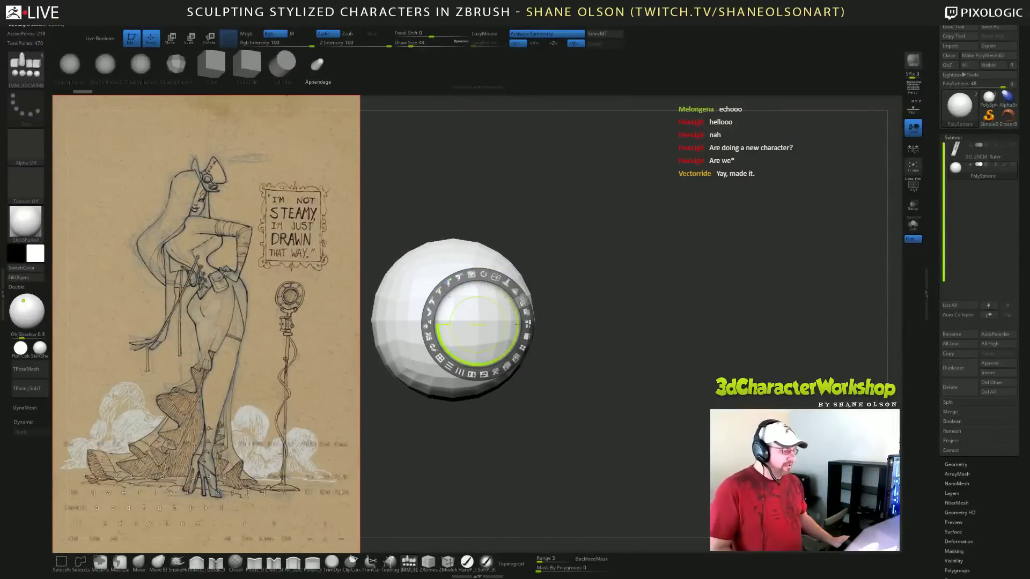
Scale the Spotlight reference sketch down beside the sphere, keep it along the canvas's left edge, and exit Spotlight editing.
{"action": "left_click_drag", "start_coordinate": [523, 302], "coordinate": [527, 327]}
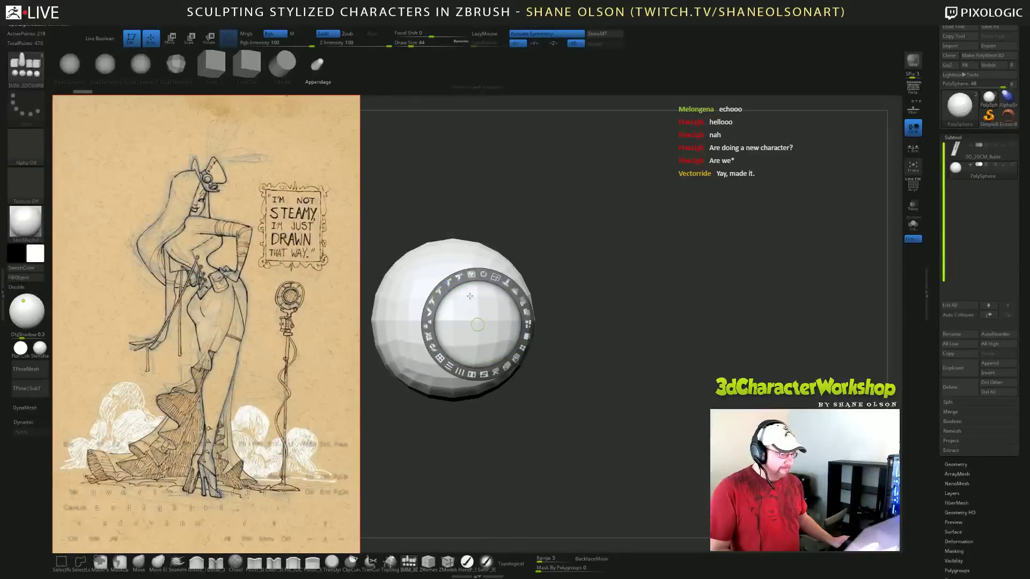
{"action": "left_click", "coordinate": [472, 274]}
{"action": "mouse_move", "coordinate": [328, 156]}
{"action": "left_mouse_down", "text": "ctrl+alt"}
{"action": "mouse_move", "coordinate": [285, 114]}
{"action": "mouse_move", "coordinate": [309, 158]}
{"action": "mouse_move", "coordinate": [299, 150]}
{"action": "left_mouse_up", "text": "ctrl+alt"}
{"action": "key", "text": "ctrl+z"}
{"action": "key", "text": "ctrl+z"}
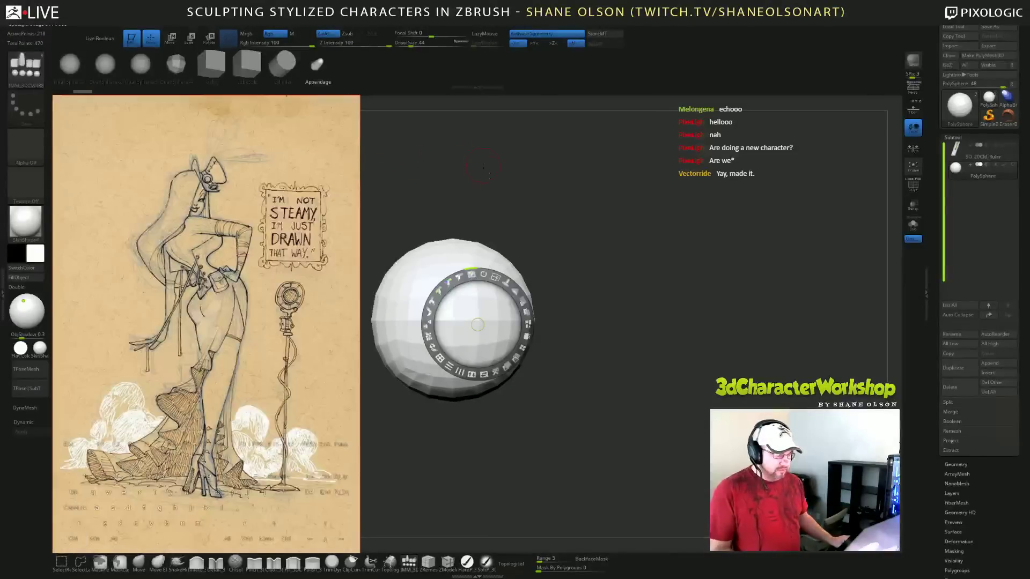
{"action": "left_click_drag", "start_coordinate": [495, 277], "coordinate": [388, 229]}
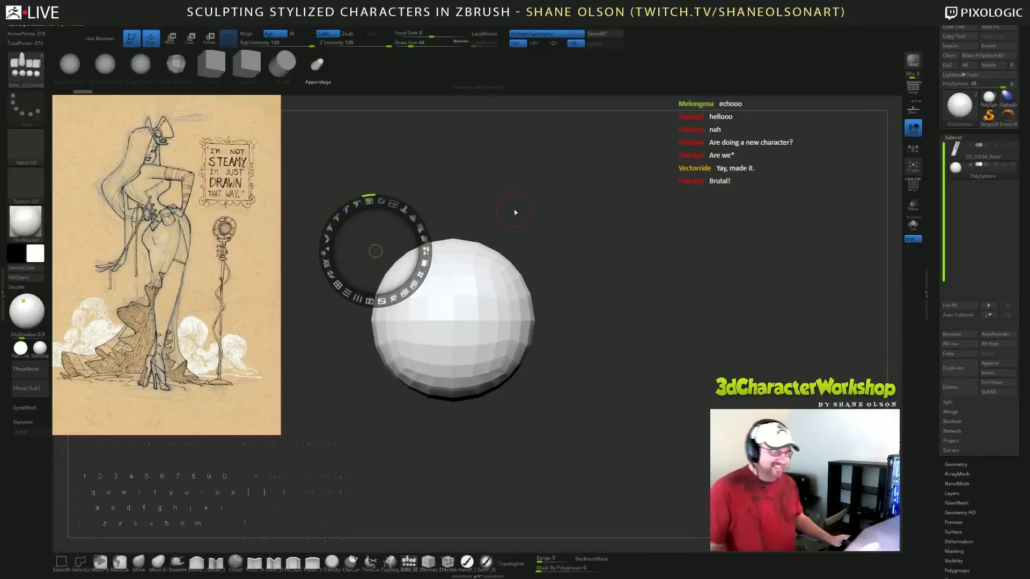
{"action": "left_click_drag", "start_coordinate": [392, 207], "coordinate": [386, 231]}
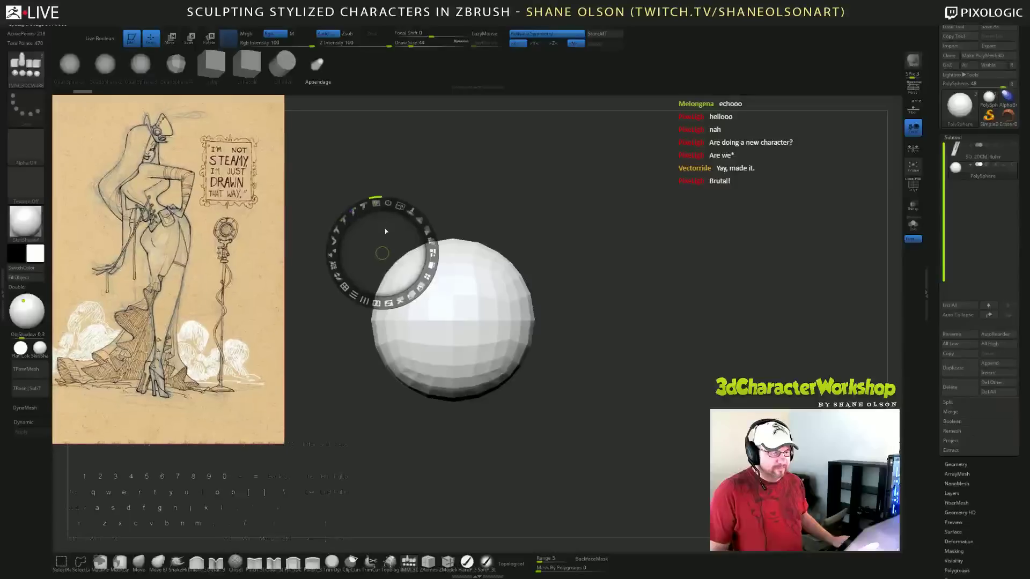
{"action": "key", "text": "z"}
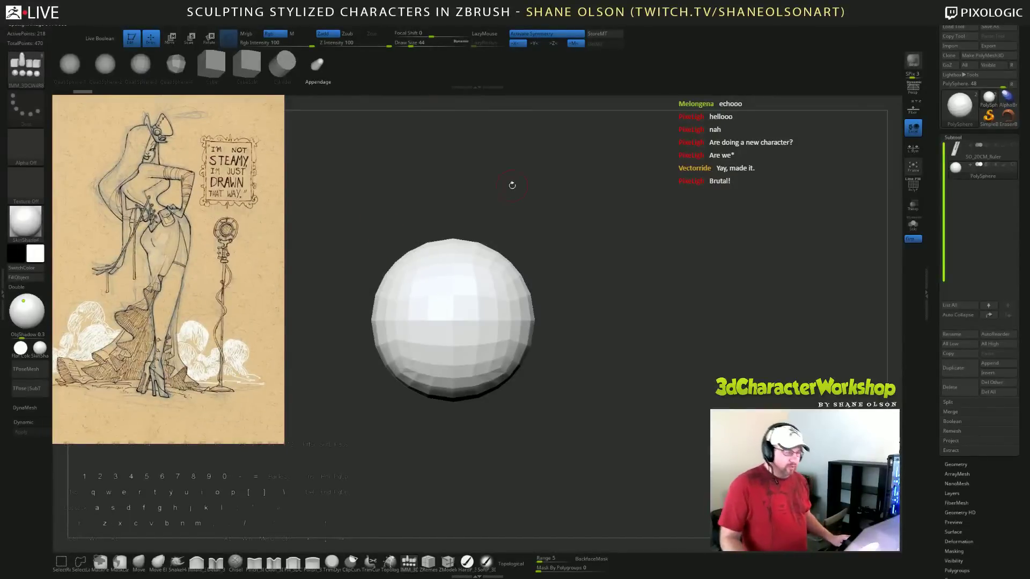
{"action": "left_click_drag", "start_coordinate": [561, 176], "coordinate": [628, 210], "text": "alt"}
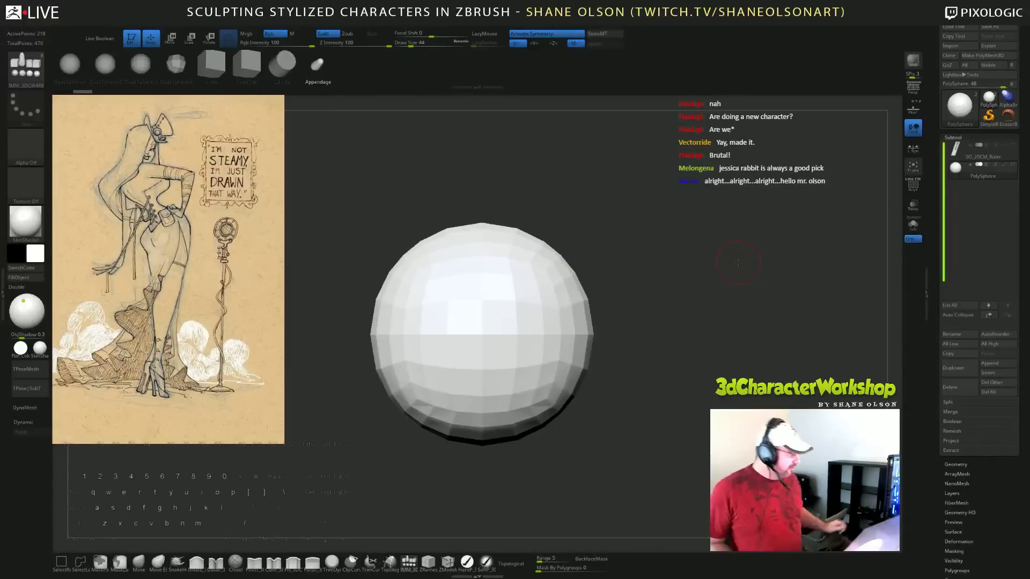
{"action": "mouse_move", "coordinate": [655, 345]}
{"action": "left_mouse_down"}
{"action": "mouse_move", "coordinate": [673, 349]}
{"action": "mouse_move", "coordinate": [664, 356]}
{"action": "left_mouse_up"}
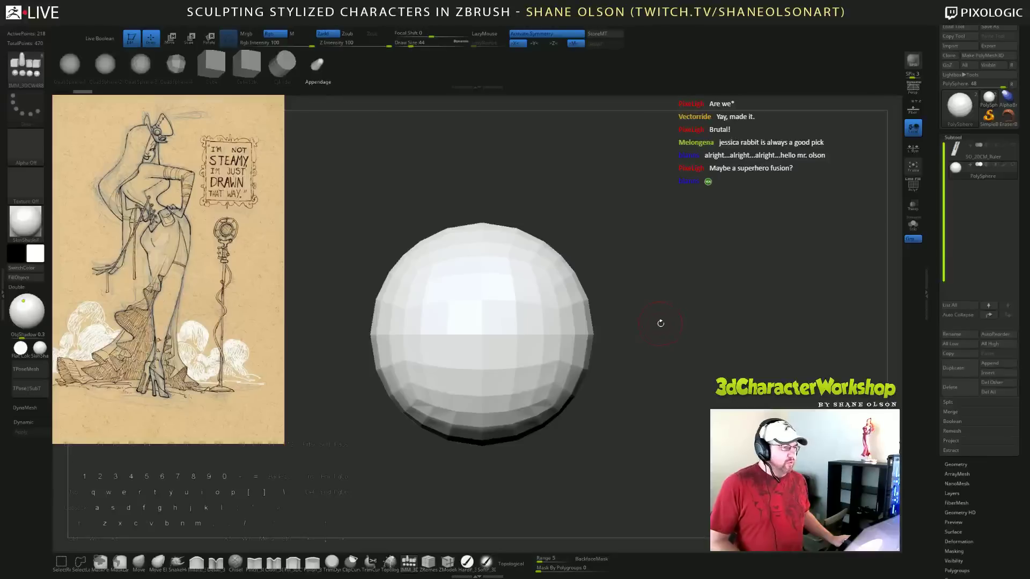
{"action": "key", "text": "alt"}
{"action": "left_click_drag", "start_coordinate": [671, 329], "coordinate": [676, 297], "text": "alt"}
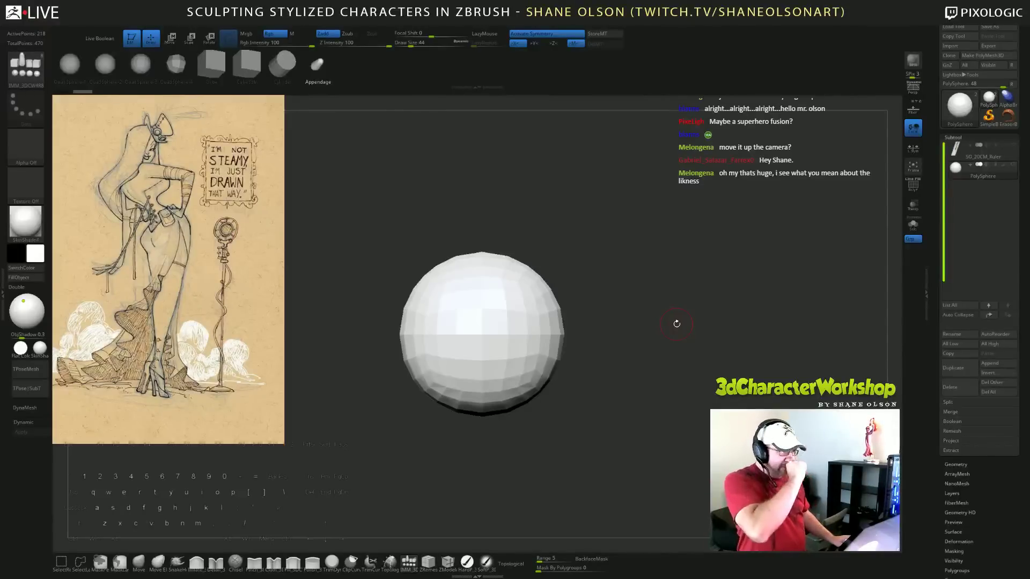
{"action": "left_click_drag", "start_coordinate": [692, 291], "coordinate": [688, 288]}
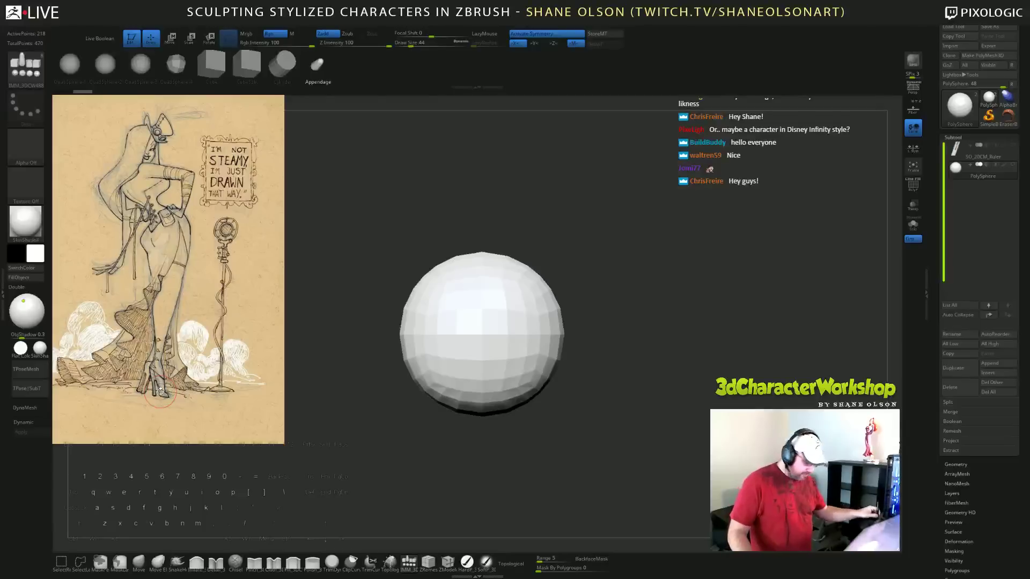
{"action": "key", "text": "alt"}
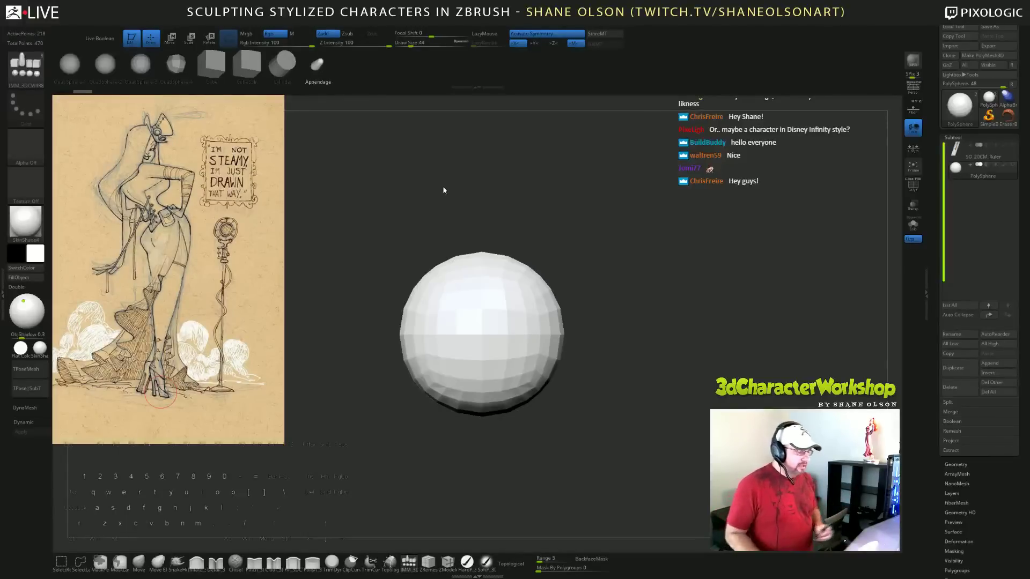
{"action": "key", "text": "alt"}
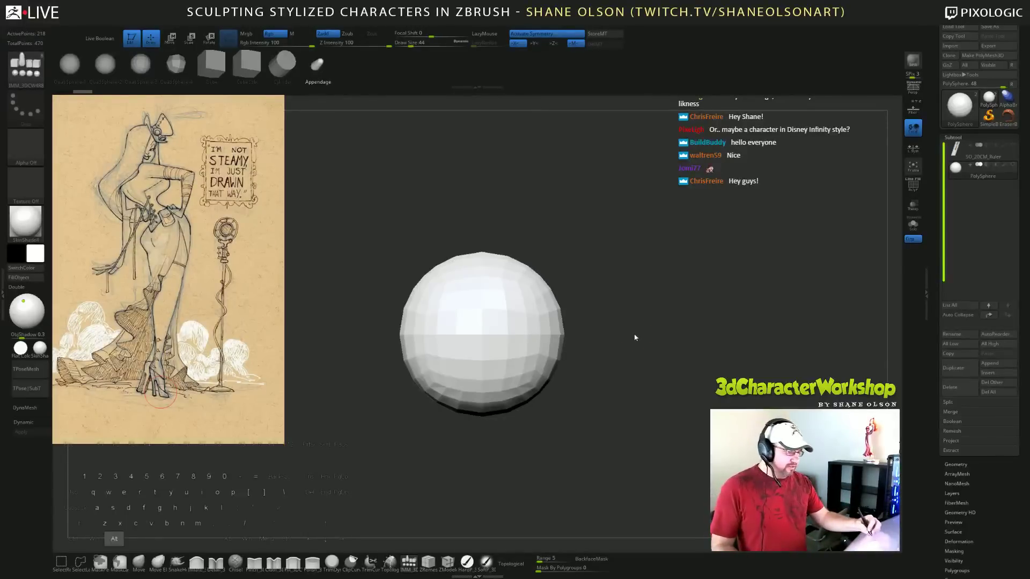
{"action": "left_click_drag", "start_coordinate": [634, 337], "coordinate": [634, 404]}
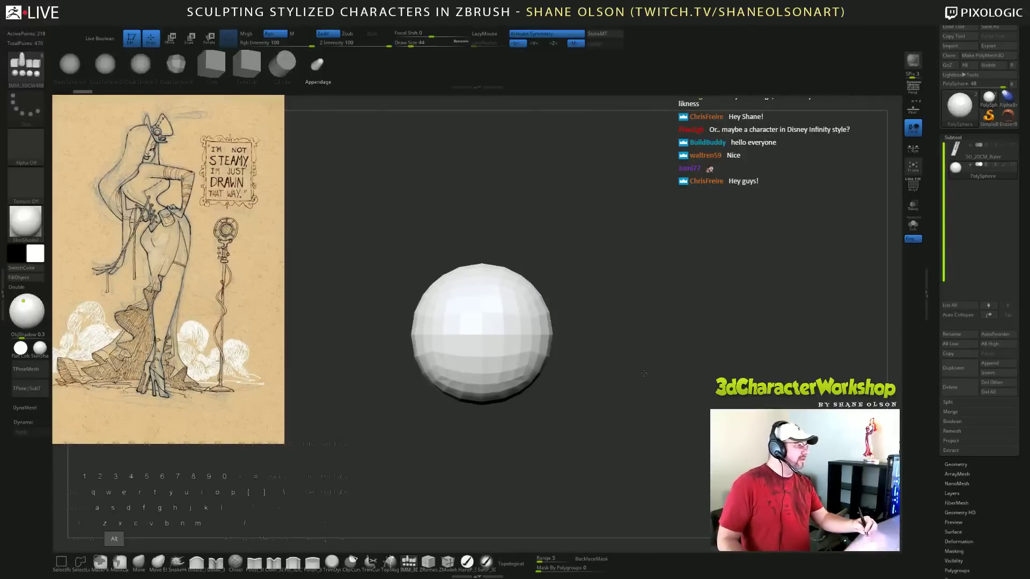
{"action": "left_click_drag", "start_coordinate": [648, 368], "coordinate": [641, 355]}
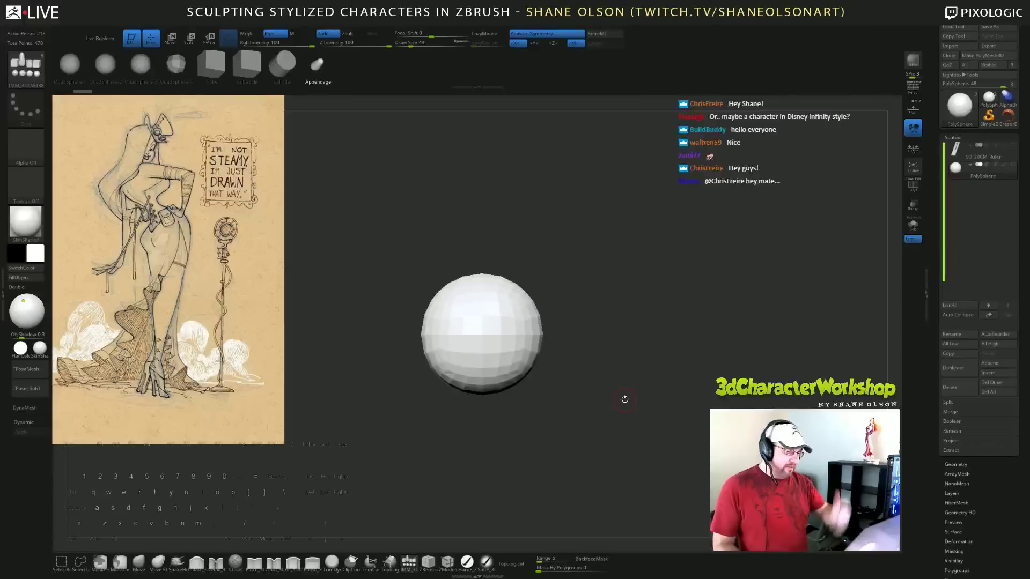
{"action": "left_click_drag", "start_coordinate": [628, 396], "coordinate": [635, 375], "text": "alt"}
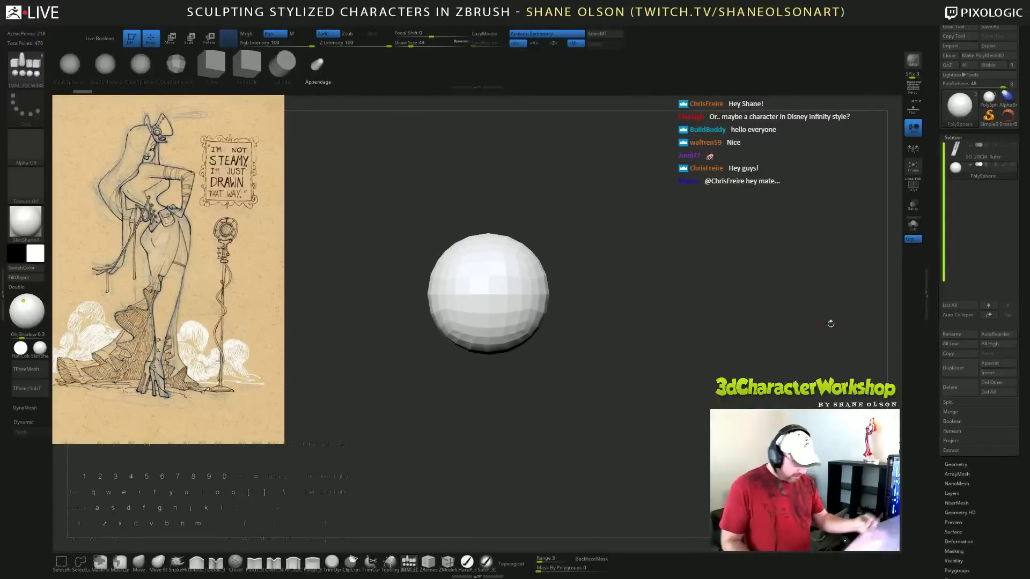
Show the 20 cm ruler subtool for scale and narrow the PolySphere in depth along the Z axis.
{"action": "left_click", "coordinate": [1013, 146]}
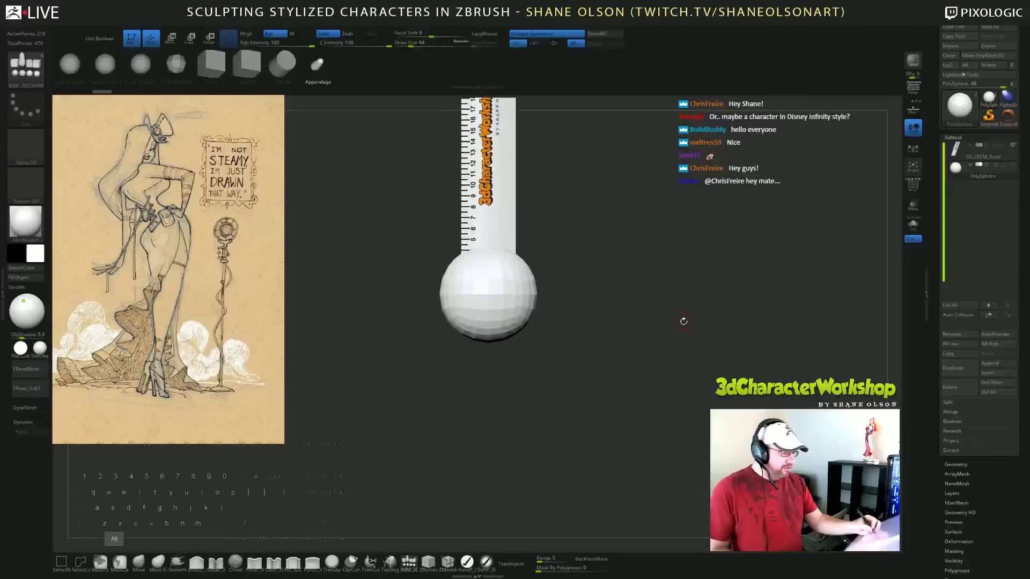
{"action": "left_click_drag", "start_coordinate": [683, 321], "coordinate": [630, 360], "text": "alt"}
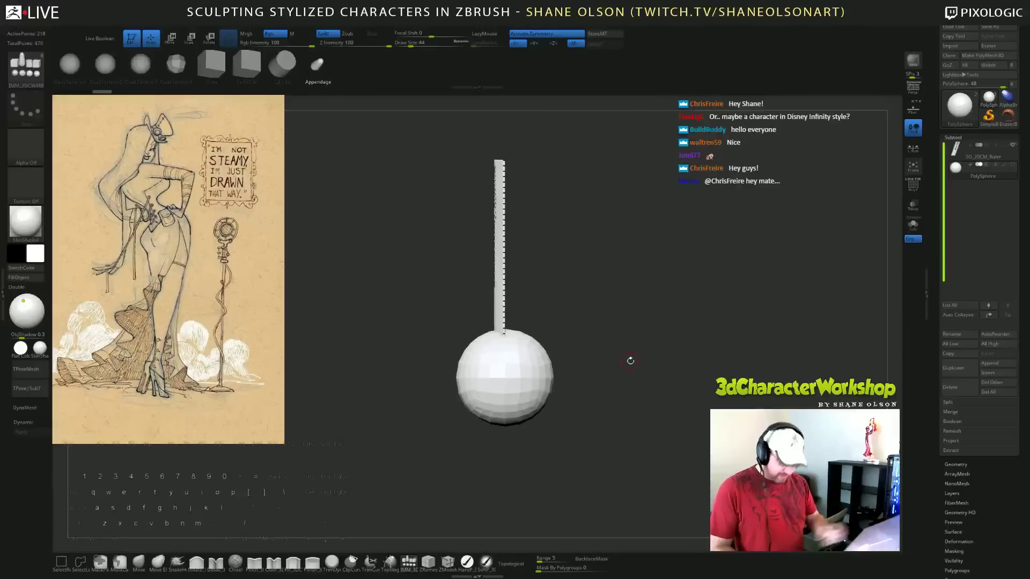
{"action": "key", "text": "e"}
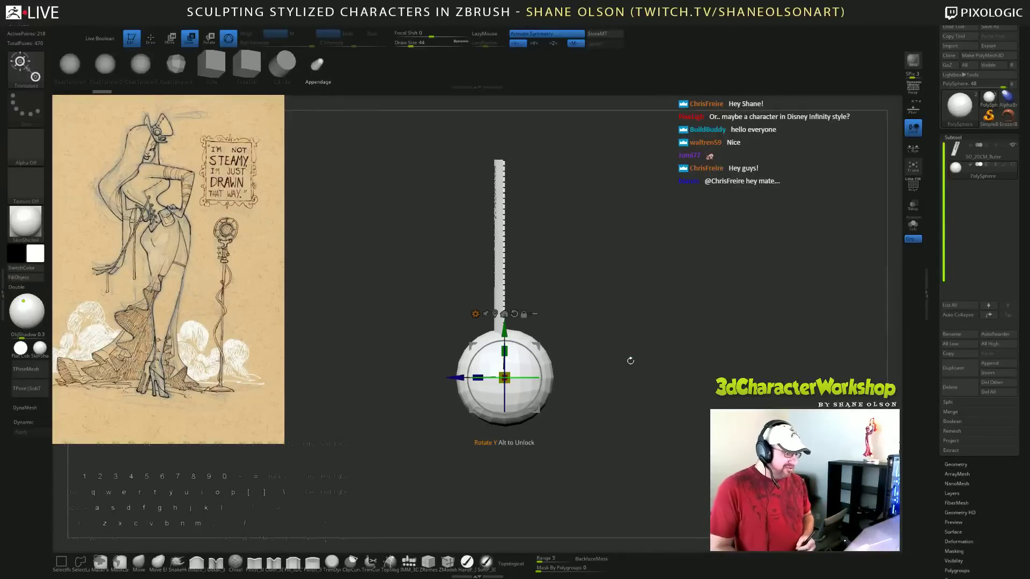
{"action": "left_click_drag", "start_coordinate": [478, 377], "coordinate": [503, 378]}
Scale the PolySphere down slightly in height along the Y axis and hide the ruler subtool.
{"action": "left_click_drag", "start_coordinate": [665, 374], "coordinate": [584, 370]}
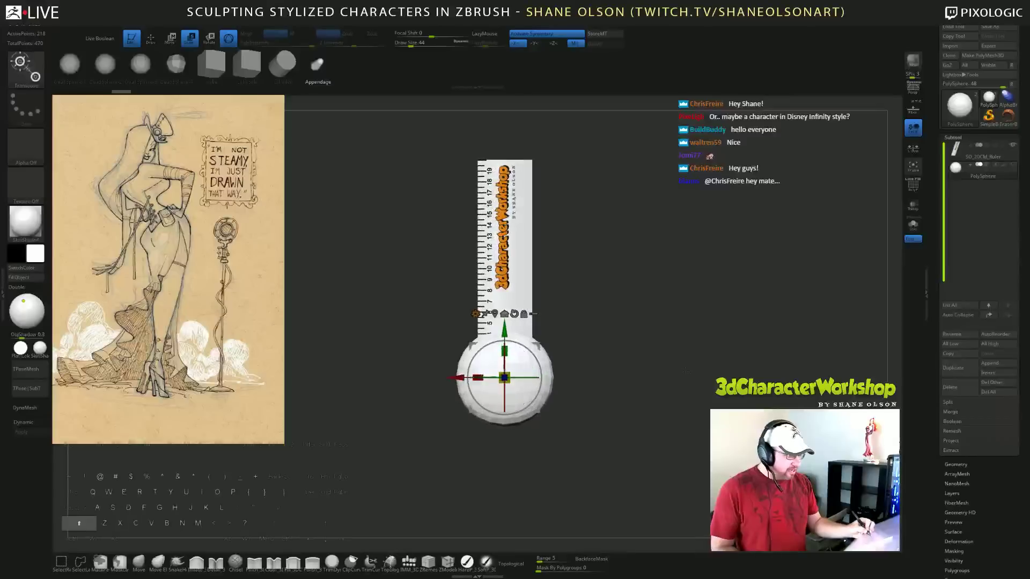
{"action": "left_click_drag", "start_coordinate": [507, 350], "coordinate": [507, 355]}
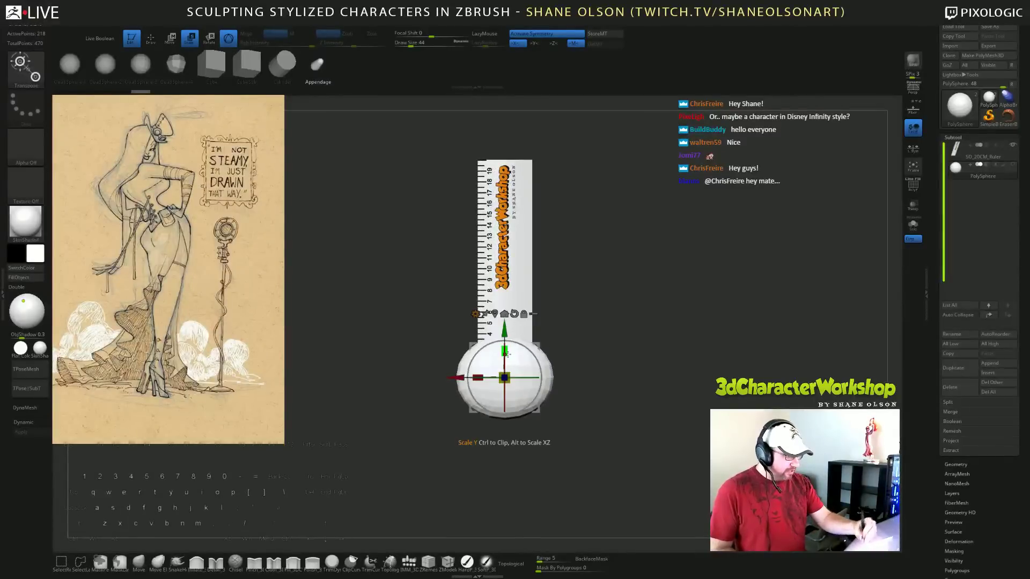
{"action": "left_click_drag", "start_coordinate": [687, 423], "coordinate": [690, 383], "text": "alt"}
{"action": "left_click", "coordinate": [1013, 145]}
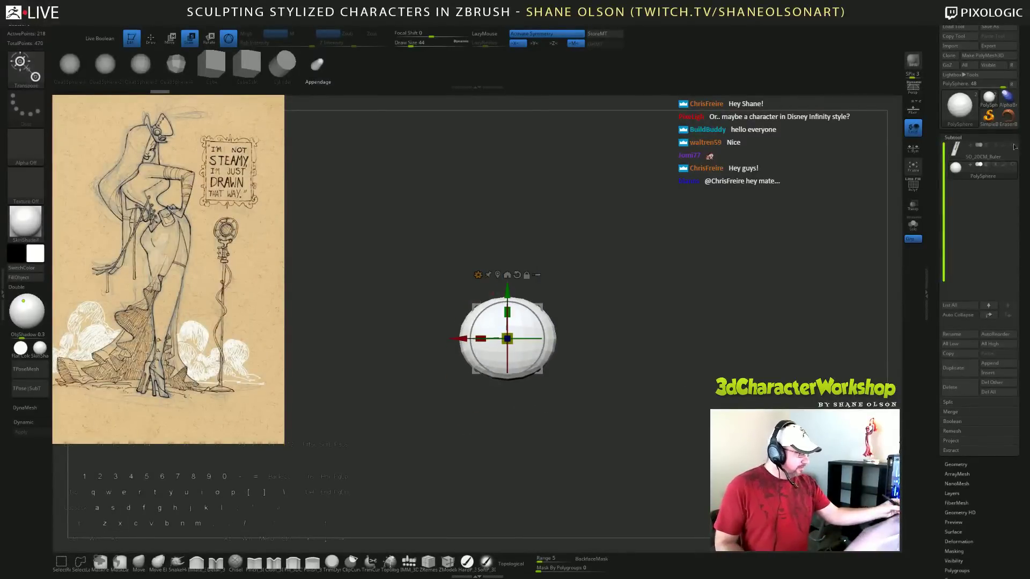
Activate Dynamic Subdiv on the flattened PolySphere and choose the Move brush with a Draw Size of 112.
{"action": "left_click_drag", "start_coordinate": [609, 387], "coordinate": [612, 413], "text": "alt"}
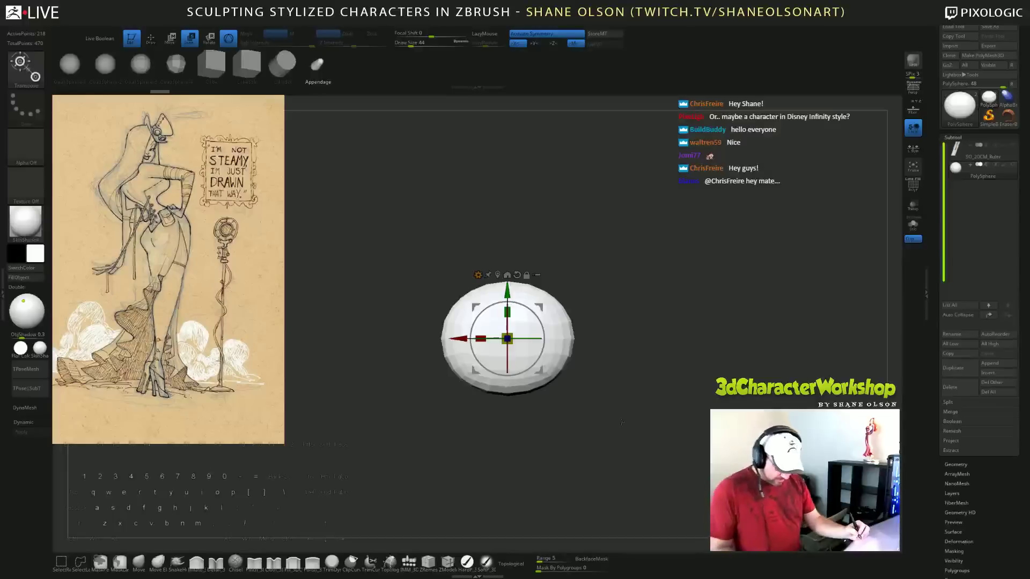
{"action": "key", "text": "d"}
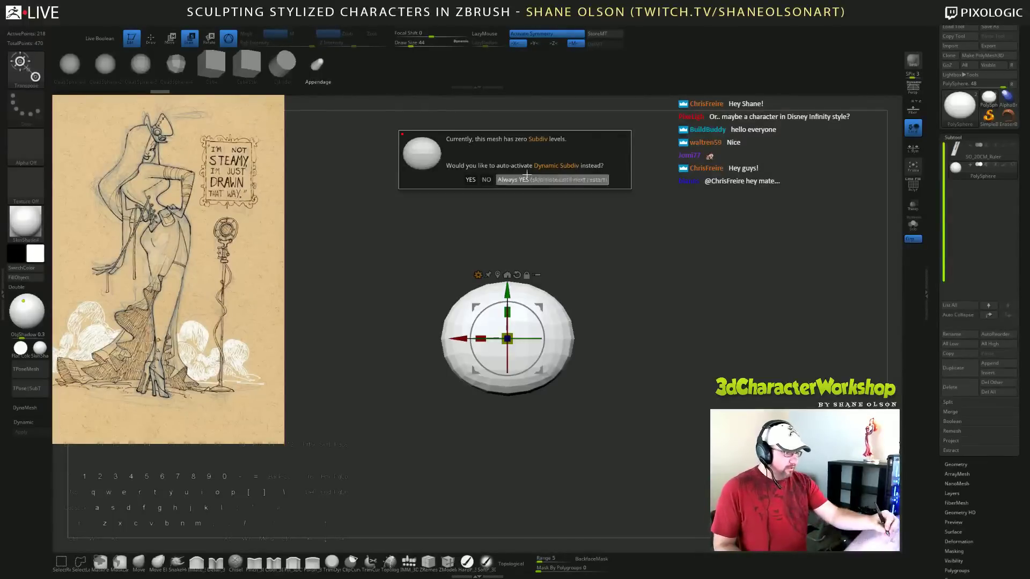
{"action": "left_click", "coordinate": [139, 561]}
{"action": "key", "text": "s"}
{"action": "left_click_drag", "start_coordinate": [654, 274], "coordinate": [662, 275]}
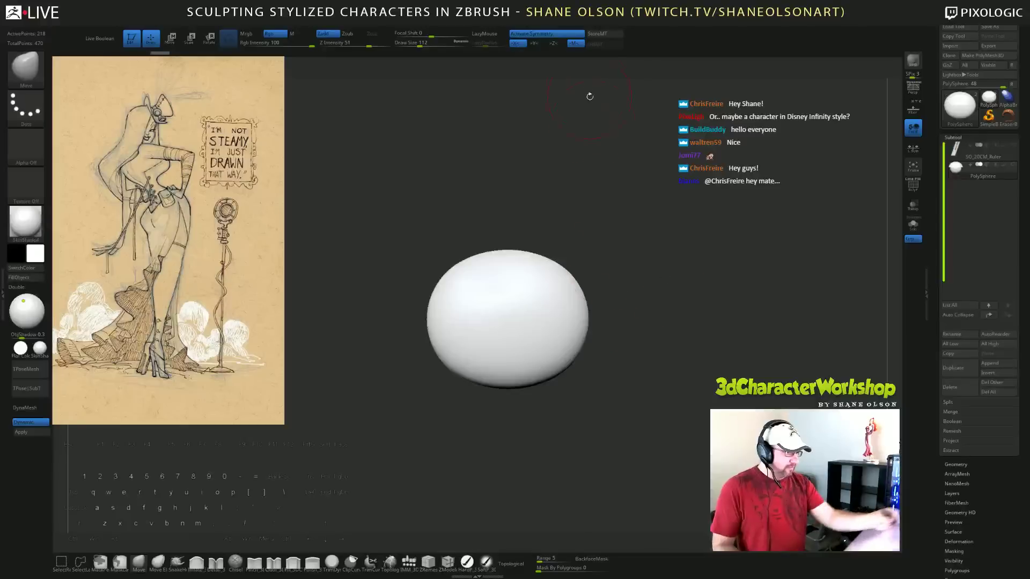
Display the polyframe and taper the PolySphere's lower half from the front and side using the Move brush at Draw Size 154.
{"action": "key", "text": "shift+f"}
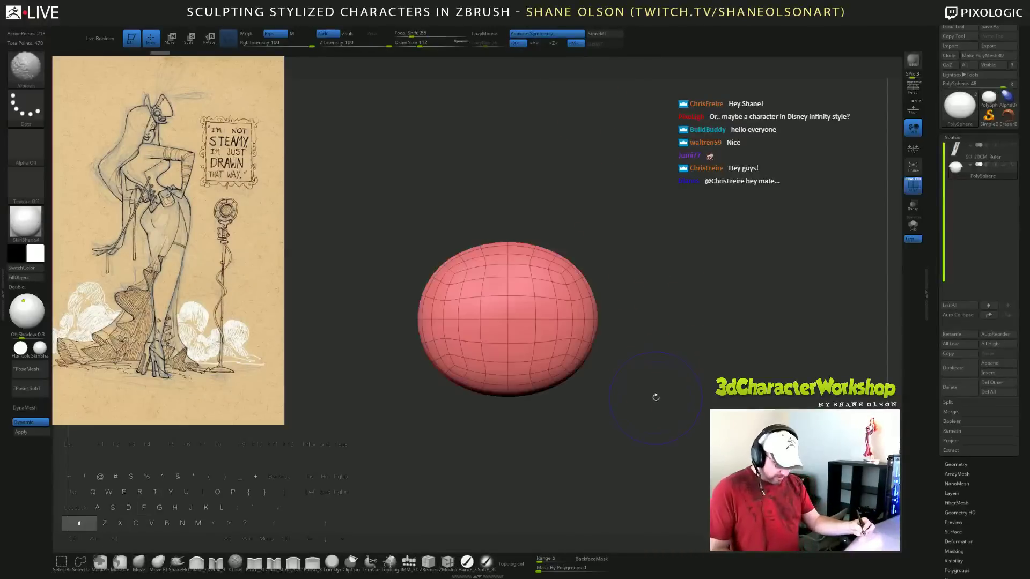
{"action": "left_click_drag", "start_coordinate": [658, 352], "coordinate": [652, 388], "text": "alt"}
{"action": "key", "text": "s"}
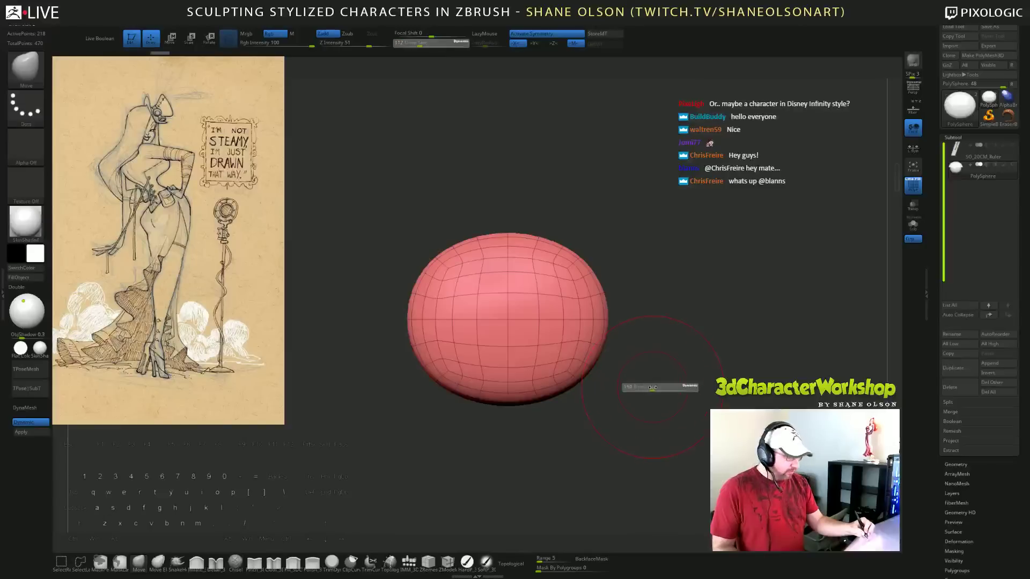
{"action": "mouse_move", "coordinate": [584, 375]}
{"action": "left_mouse_down"}
{"action": "mouse_move", "coordinate": [574, 364]}
{"action": "mouse_move", "coordinate": [589, 331]}
{"action": "left_mouse_up"}
{"action": "left_click_drag", "start_coordinate": [589, 269], "coordinate": [583, 275]}
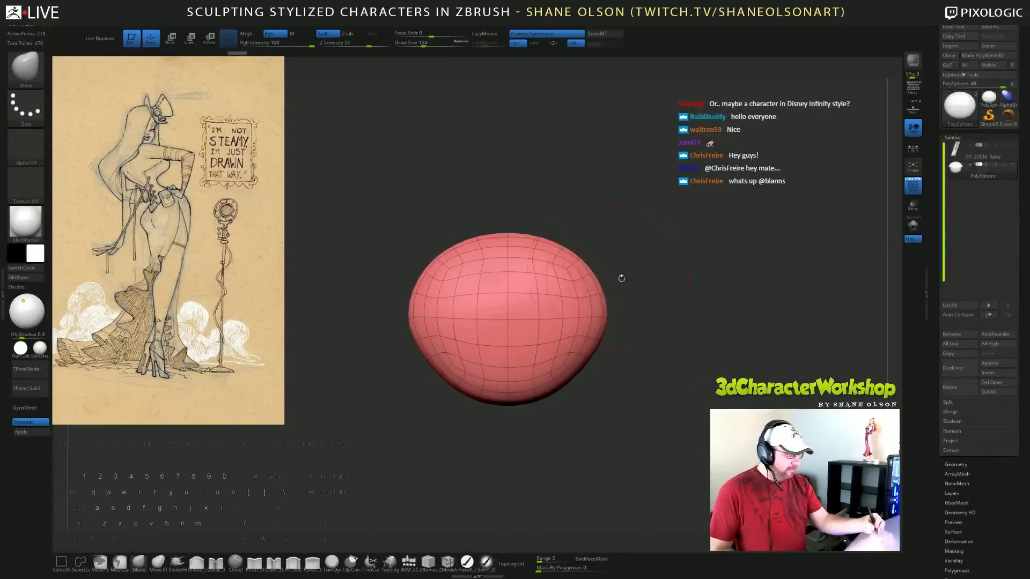
{"action": "mouse_move", "coordinate": [719, 340]}
{"action": "left_mouse_down"}
{"action": "mouse_move", "coordinate": [669, 340]}
{"action": "mouse_move", "coordinate": [706, 352]}
{"action": "left_mouse_up"}
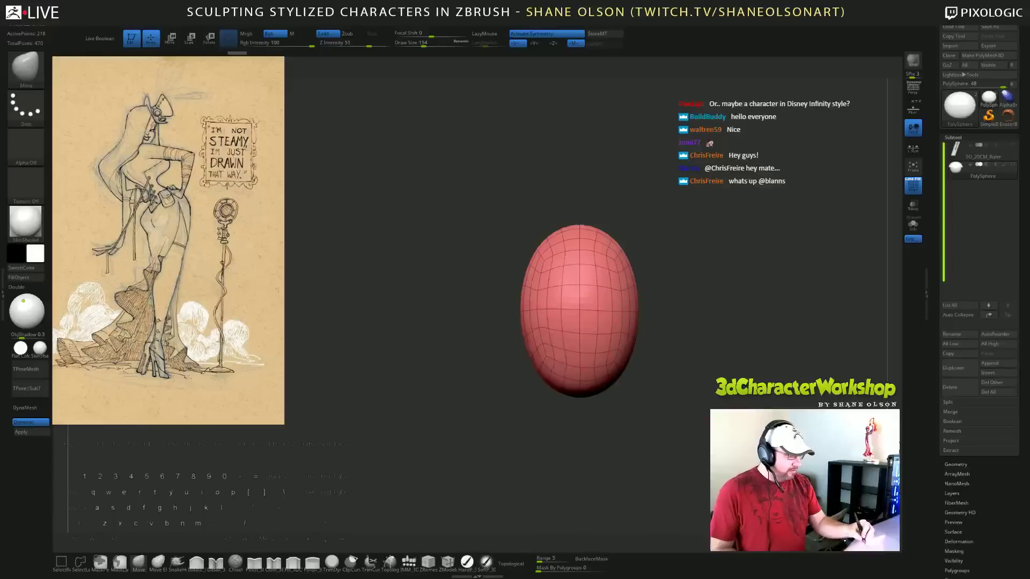
{"action": "left_click_drag", "start_coordinate": [625, 266], "coordinate": [631, 262]}
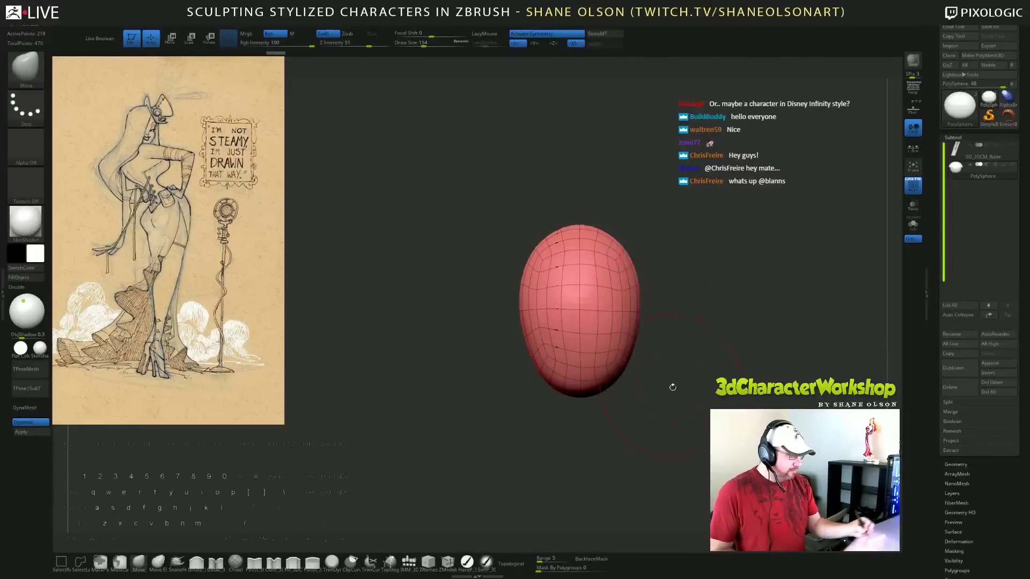
Choose the IMM primitives brush and insert a mirrored pair of Appendage meshes on the underside of the PolySphere as thighs.
{"action": "left_click_drag", "start_coordinate": [673, 387], "coordinate": [722, 389], "text": "shift"}
{"action": "left_click_drag", "start_coordinate": [720, 427], "coordinate": [714, 384], "text": "alt"}
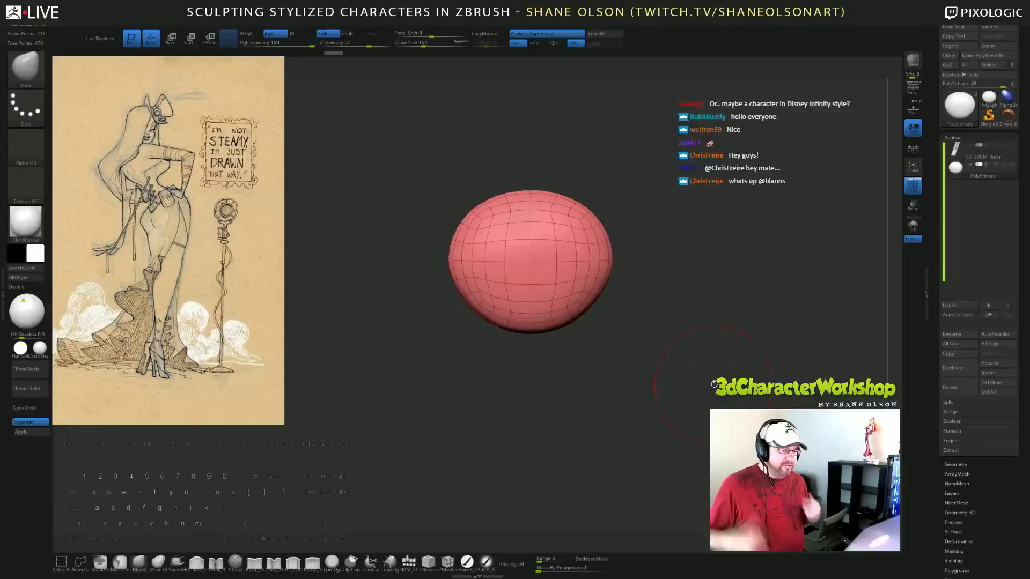
{"action": "left_click_drag", "start_coordinate": [627, 345], "coordinate": [627, 353], "text": "alt"}
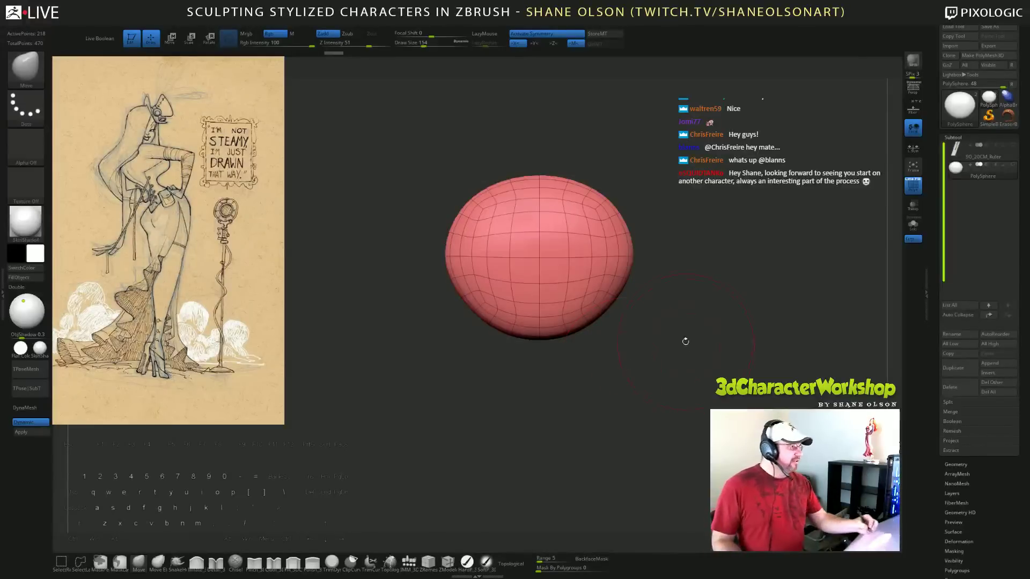
{"action": "key", "text": "ctrl+z"}
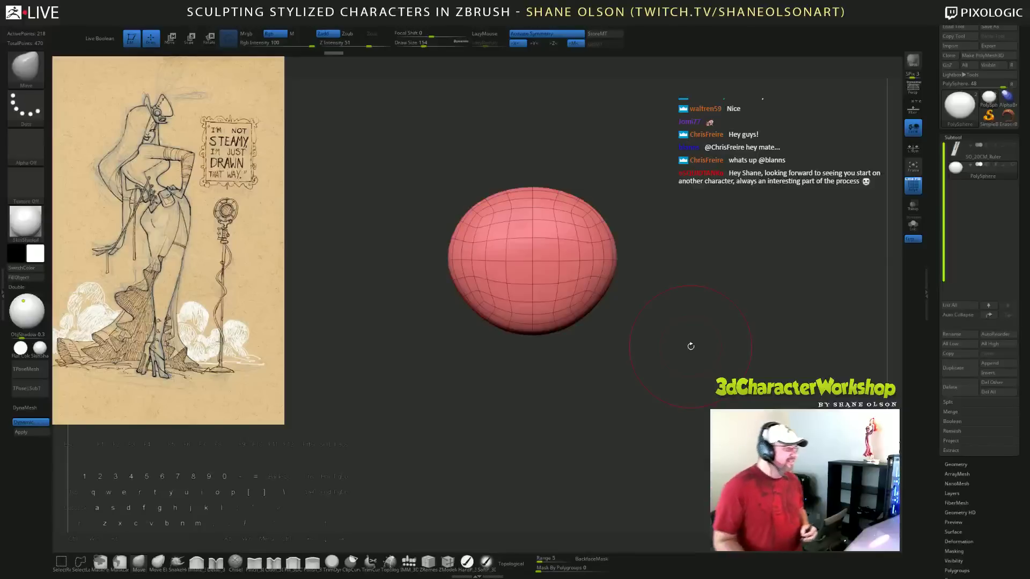
{"action": "left_click_drag", "start_coordinate": [659, 279], "coordinate": [657, 308], "text": "alt"}
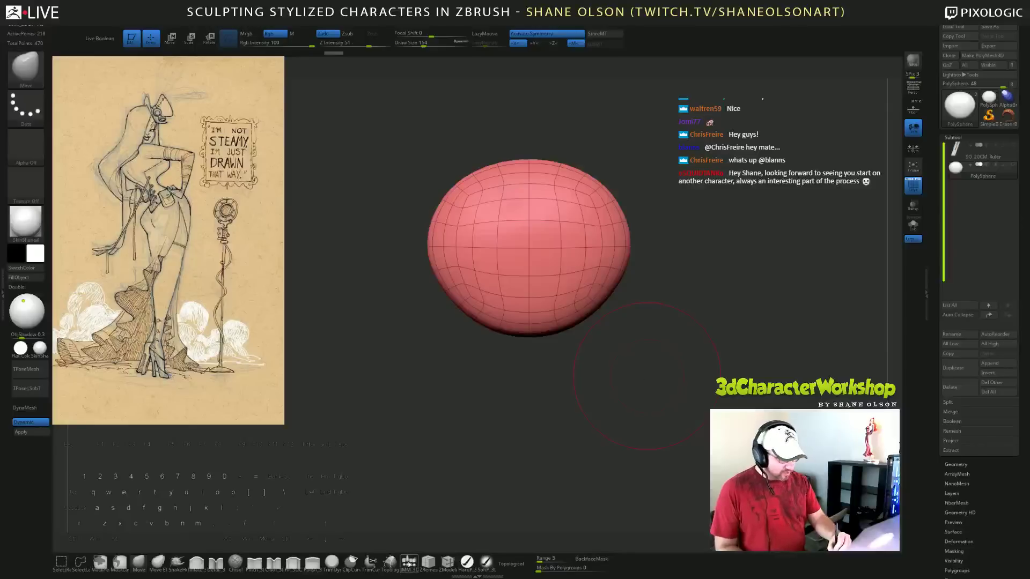
{"action": "left_click", "coordinate": [409, 565]}
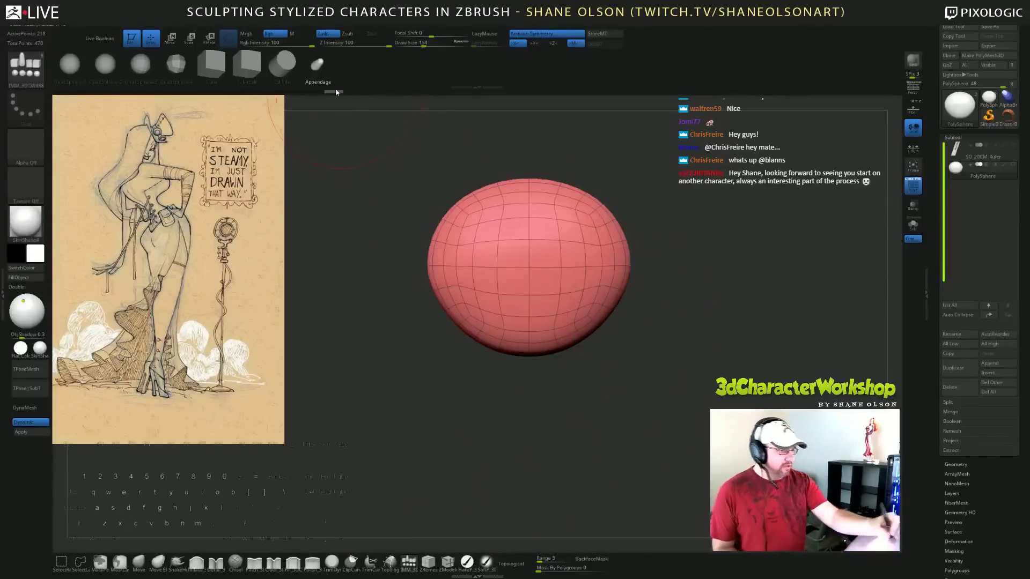
{"action": "left_click_drag", "start_coordinate": [716, 374], "coordinate": [609, 388], "text": "alt"}
{"action": "key", "text": "e"}
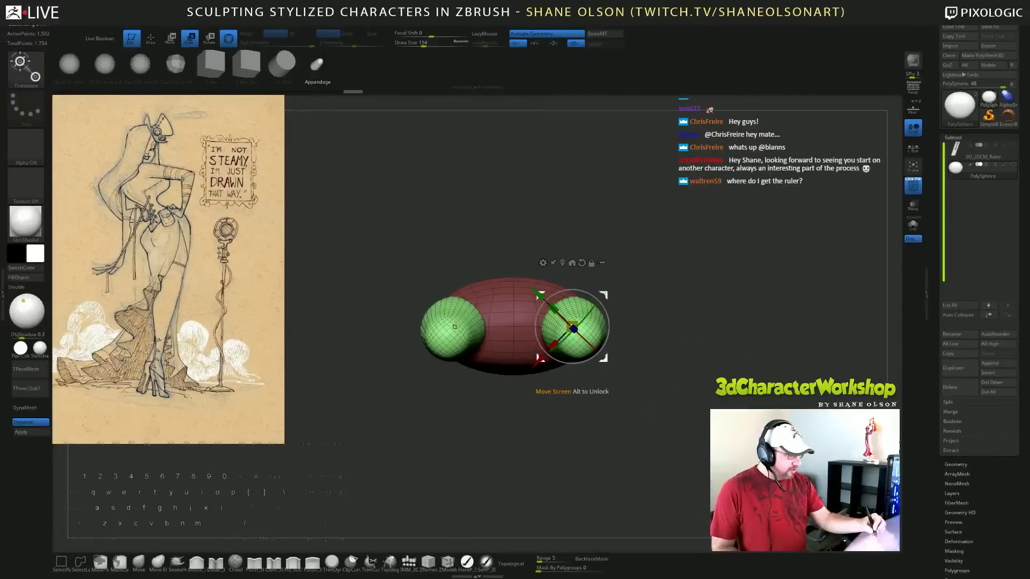
Move the inserted thigh pair slightly inward and enlarge both thighs uniformly with the Scale gizmo.
{"action": "left_click_drag", "start_coordinate": [590, 295], "coordinate": [563, 293]}
{"action": "left_click_drag", "start_coordinate": [665, 268], "coordinate": [667, 359]}
{"action": "left_click_drag", "start_coordinate": [686, 407], "coordinate": [691, 339], "text": "alt"}
{"action": "left_click_drag", "start_coordinate": [573, 293], "coordinate": [570, 277], "text": "alt"}
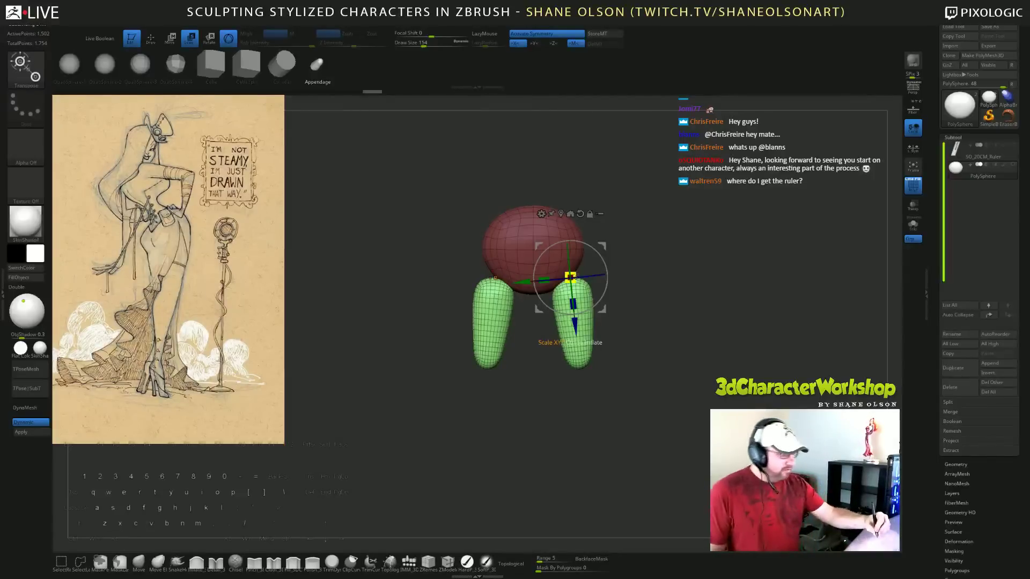
{"action": "mouse_move", "coordinate": [574, 274]}
{"action": "left_mouse_down"}
{"action": "mouse_move", "coordinate": [591, 262]}
{"action": "mouse_move", "coordinate": [573, 276]}
{"action": "mouse_move", "coordinate": [584, 268]}
{"action": "left_mouse_up"}
{"action": "key", "text": "ctrl+z"}
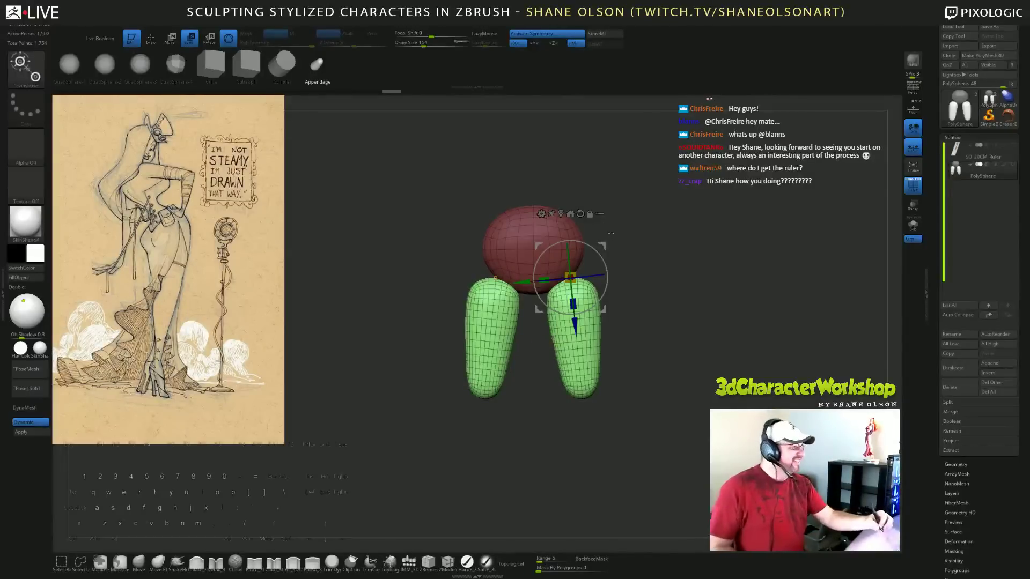
Show the 20 cm ruler subtool to compare the pelvis and thighs with real scale, and hide it again.
{"action": "left_click_drag", "start_coordinate": [652, 316], "coordinate": [667, 355], "text": "alt"}
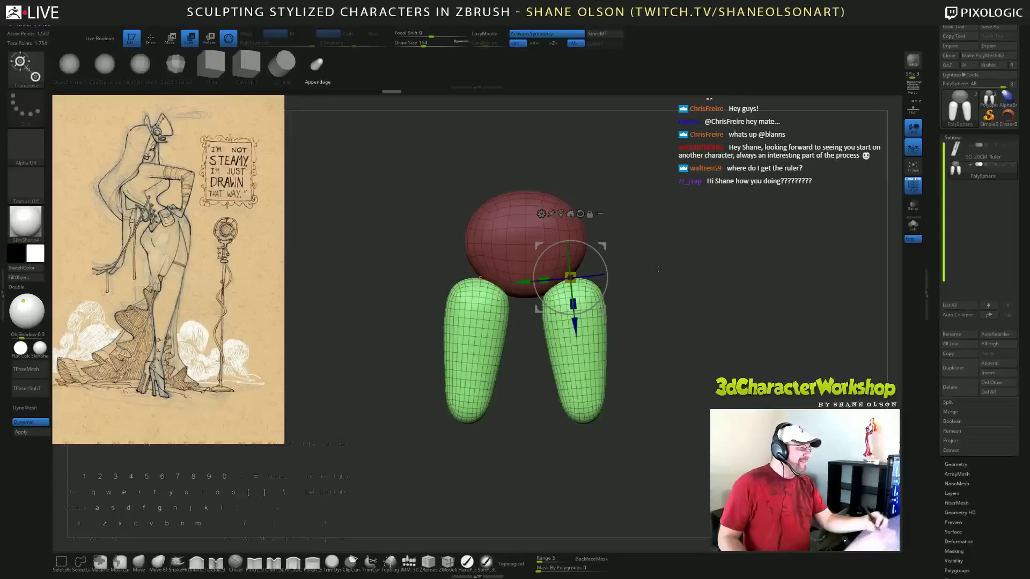
{"action": "mouse_move", "coordinate": [650, 266]}
{"action": "left_mouse_down", "text": "alt"}
{"action": "mouse_move", "coordinate": [664, 286]}
{"action": "mouse_move", "coordinate": [667, 265]}
{"action": "left_mouse_up", "text": "alt"}
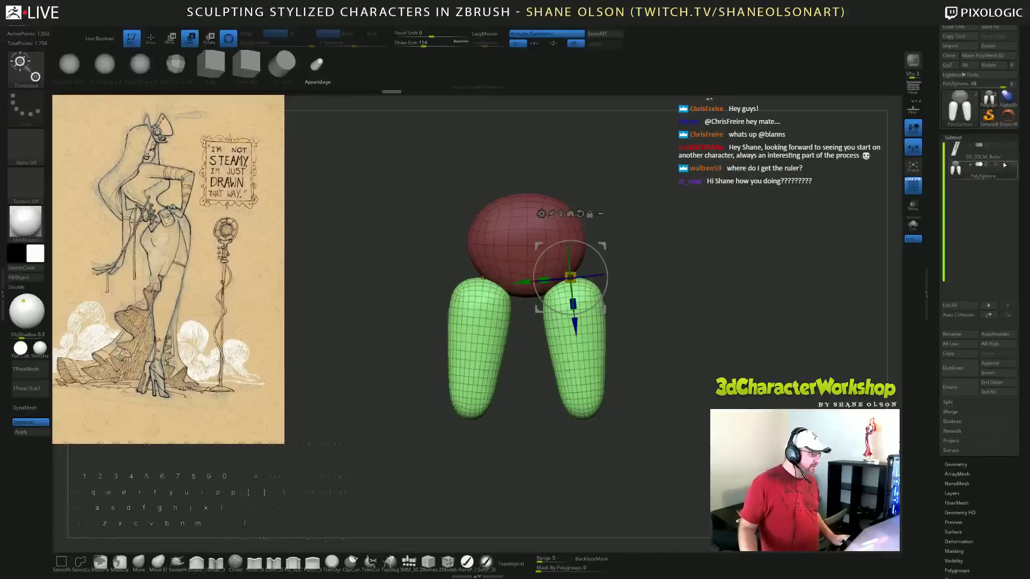
{"action": "left_click", "coordinate": [1014, 146]}
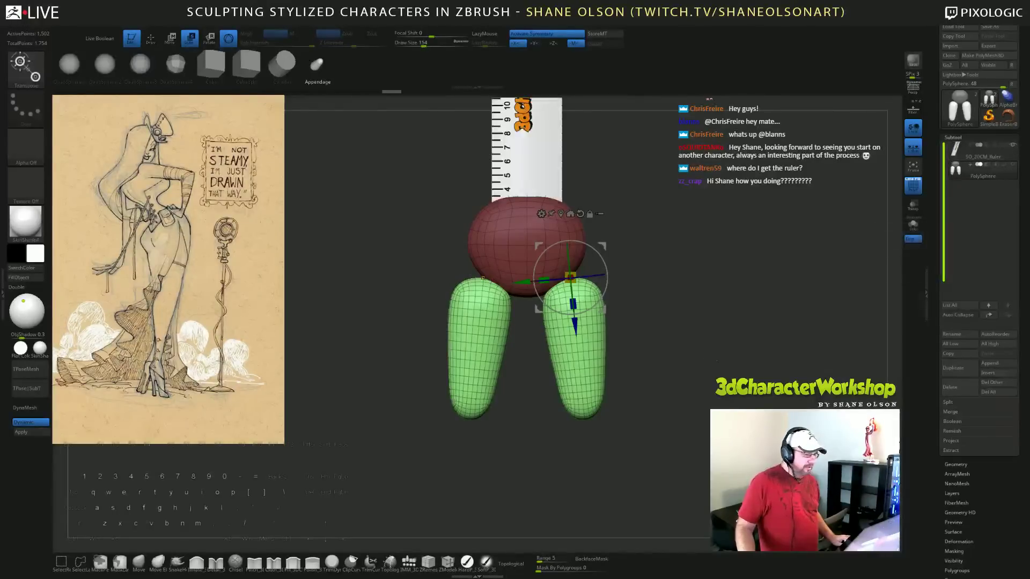
{"action": "left_click_drag", "start_coordinate": [703, 343], "coordinate": [653, 347], "text": "alt"}
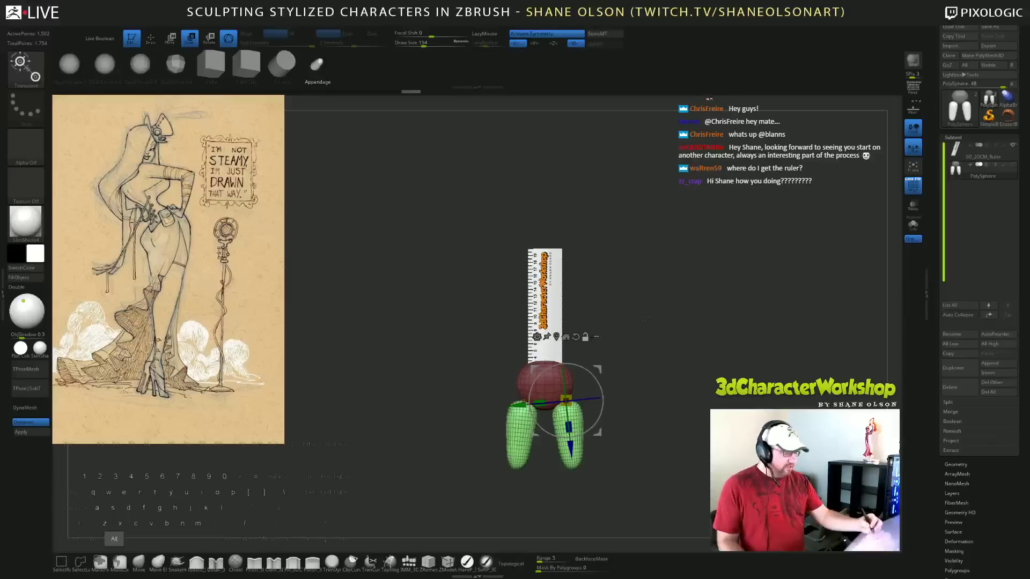
{"action": "left_click_drag", "start_coordinate": [596, 266], "coordinate": [635, 339], "text": "alt"}
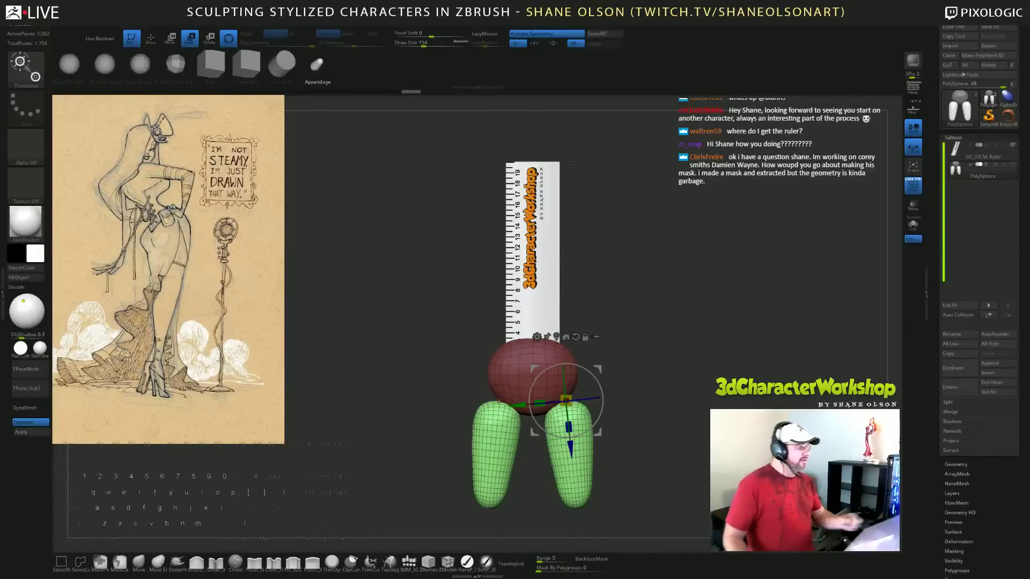
{"action": "left_click_drag", "start_coordinate": [607, 403], "coordinate": [591, 359], "text": "alt"}
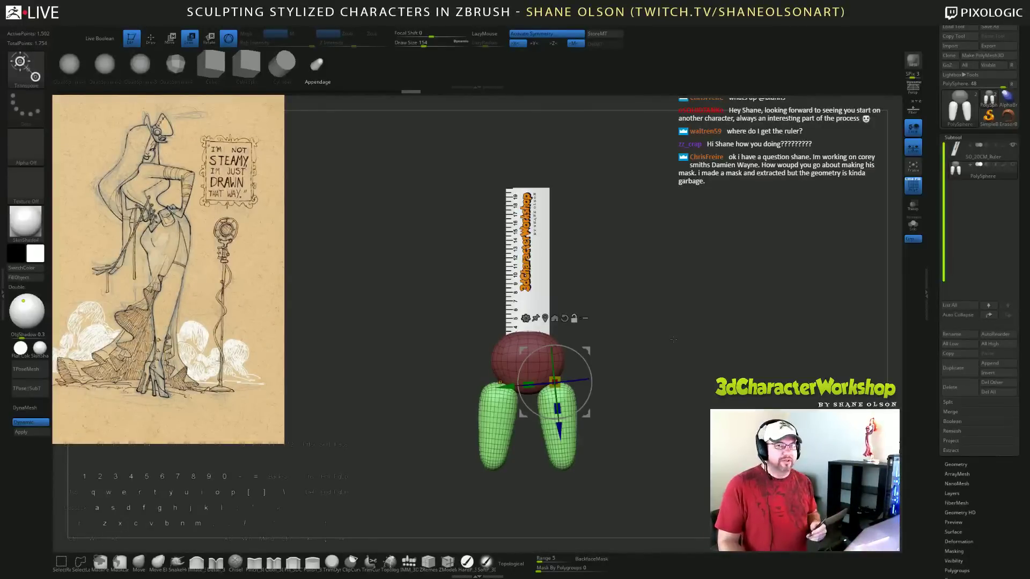
{"action": "left_click", "coordinate": [1012, 144]}
Move the thigh pair up and slightly inward so their upper ends overlap the sides of the pelvis.
{"action": "left_click_drag", "start_coordinate": [669, 332], "coordinate": [692, 333], "text": "alt"}
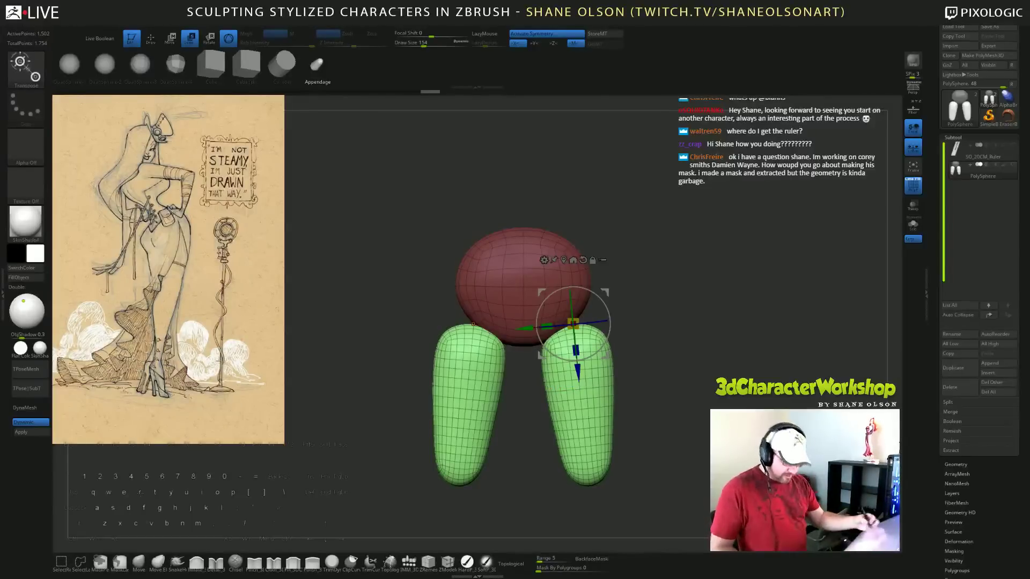
{"action": "key", "text": "2"}
{"action": "key", "text": "2"}
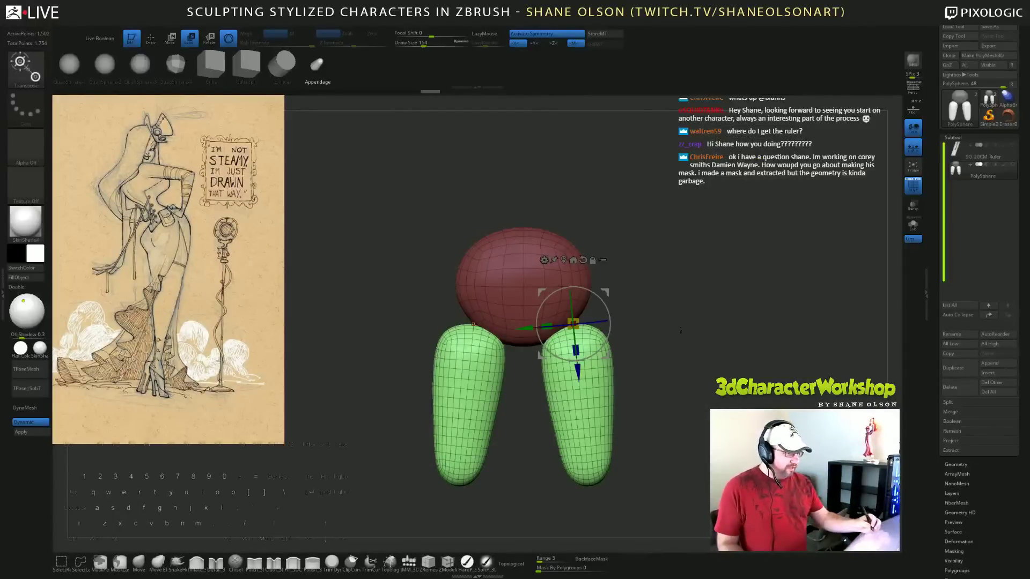
{"action": "left_click_drag", "start_coordinate": [604, 292], "coordinate": [595, 244]}
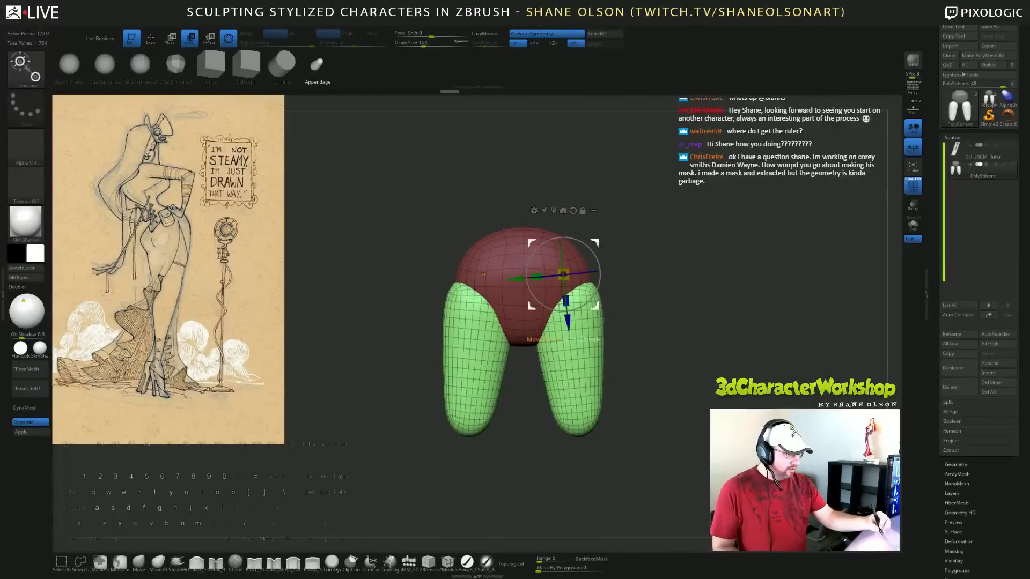
{"action": "left_click_drag", "start_coordinate": [673, 344], "coordinate": [682, 321]}
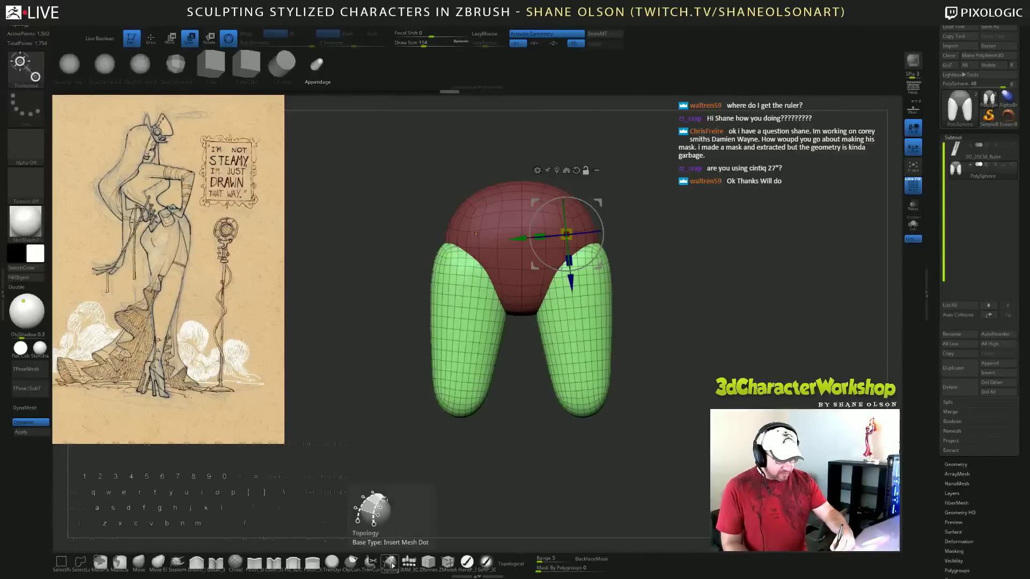
Nudge the thighs against the pelvis and stretch them lengthwise along their own axis.
{"action": "left_click", "coordinate": [390, 563]}
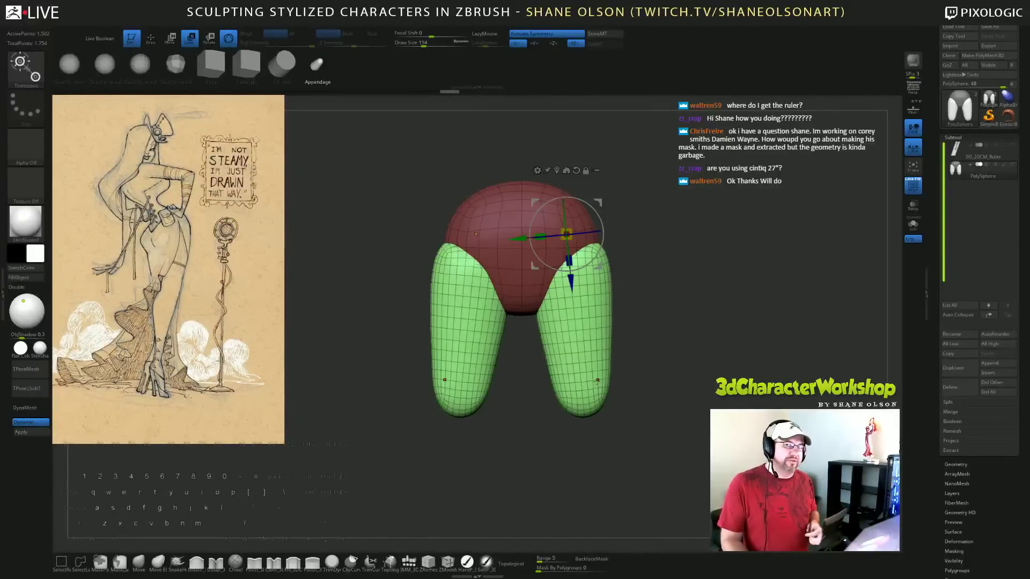
{"action": "right_click_drag", "start_coordinate": [597, 381], "coordinate": [594, 421], "text": "alt"}
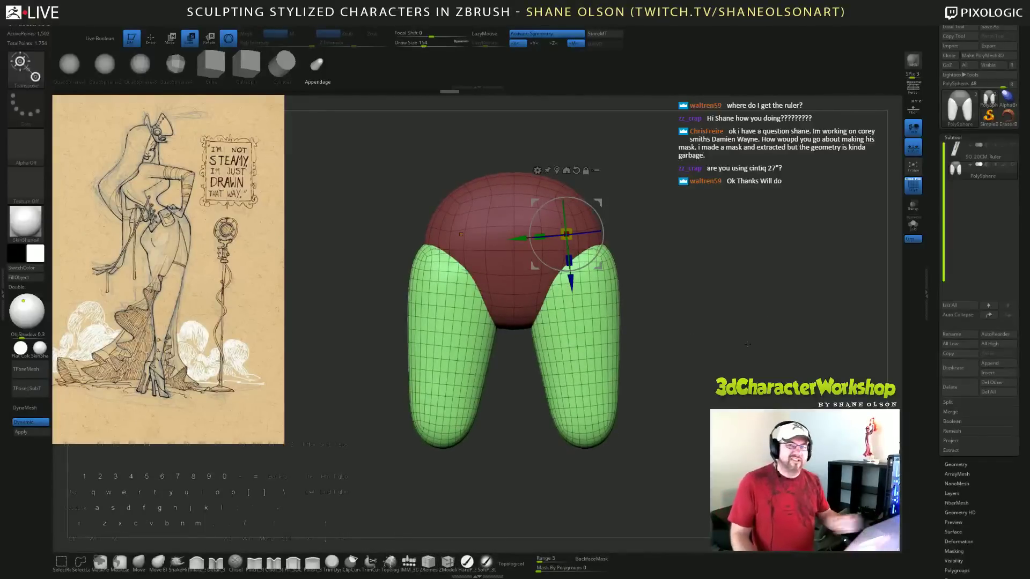
{"action": "left_click_drag", "start_coordinate": [731, 347], "coordinate": [705, 308], "text": "alt"}
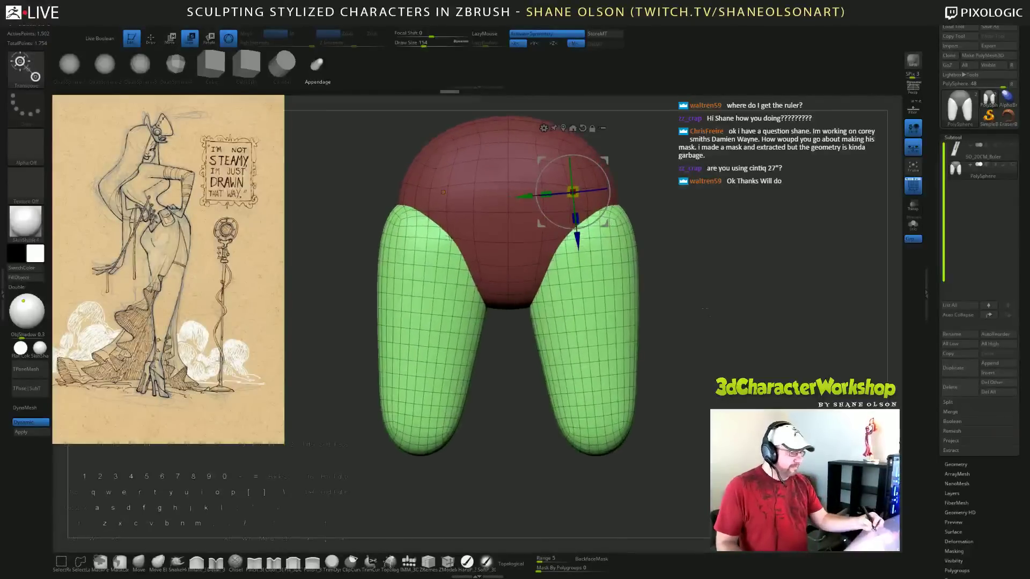
{"action": "left_click_drag", "start_coordinate": [601, 169], "coordinate": [603, 171]}
{"action": "left_click_drag", "start_coordinate": [697, 348], "coordinate": [689, 280], "text": "alt"}
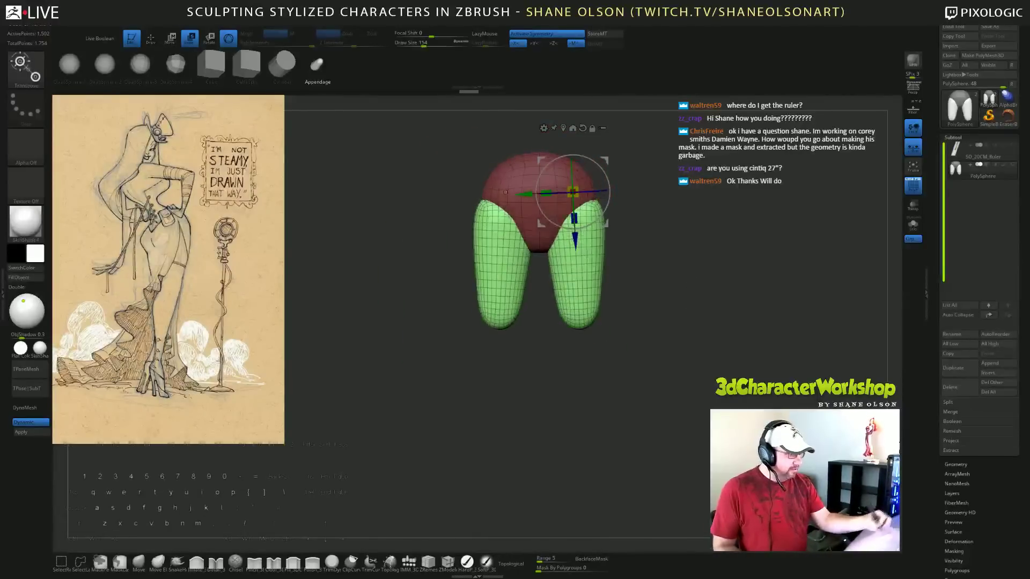
{"action": "left_click_drag", "start_coordinate": [575, 218], "coordinate": [575, 245]}
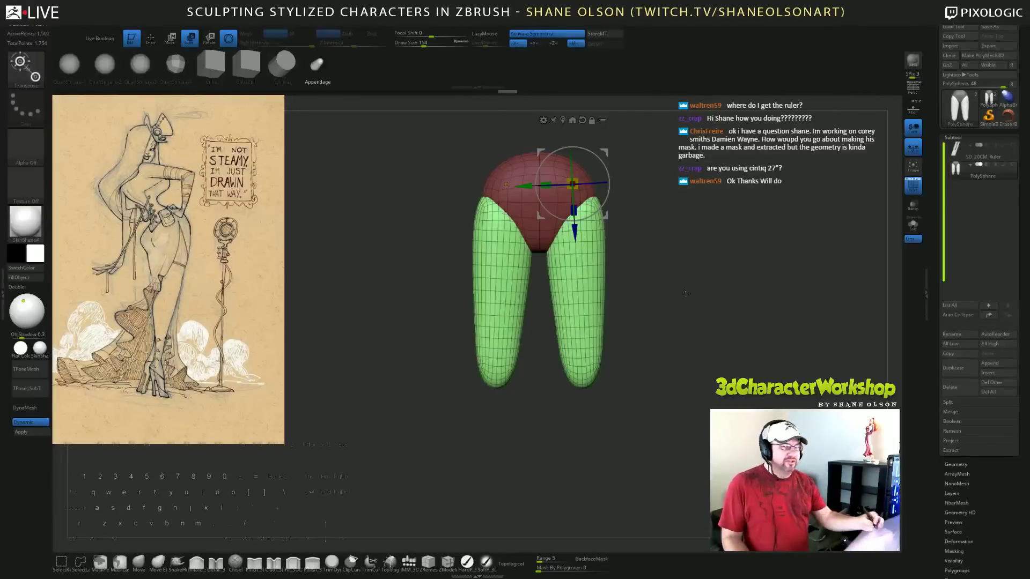
{"action": "left_click_drag", "start_coordinate": [687, 286], "coordinate": [669, 343], "text": "alt"}
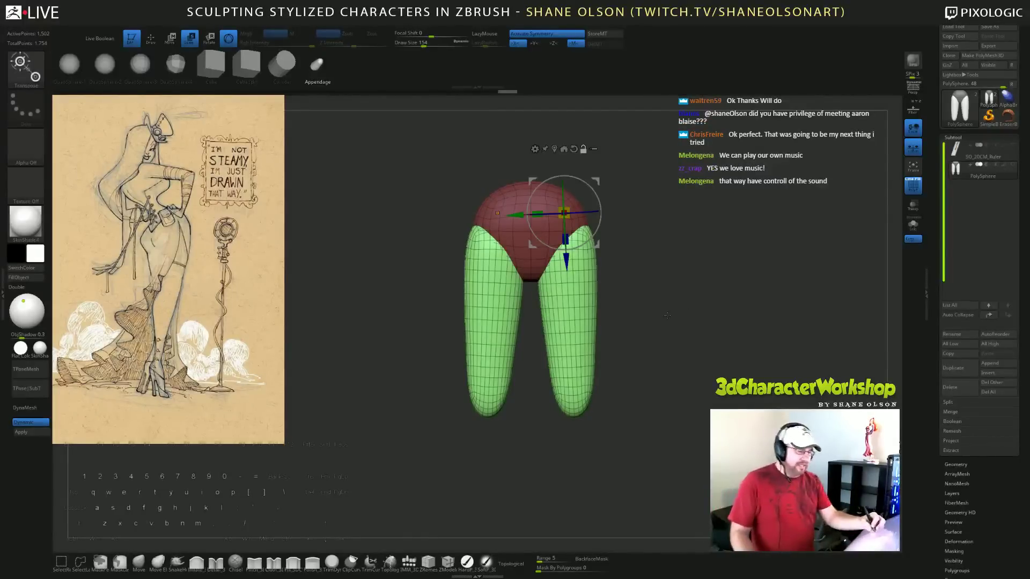
Examine the proportions of the pelvis and thighs from the front, side and three-quarter views.
{"action": "left_click_drag", "start_coordinate": [647, 293], "coordinate": [645, 330]}
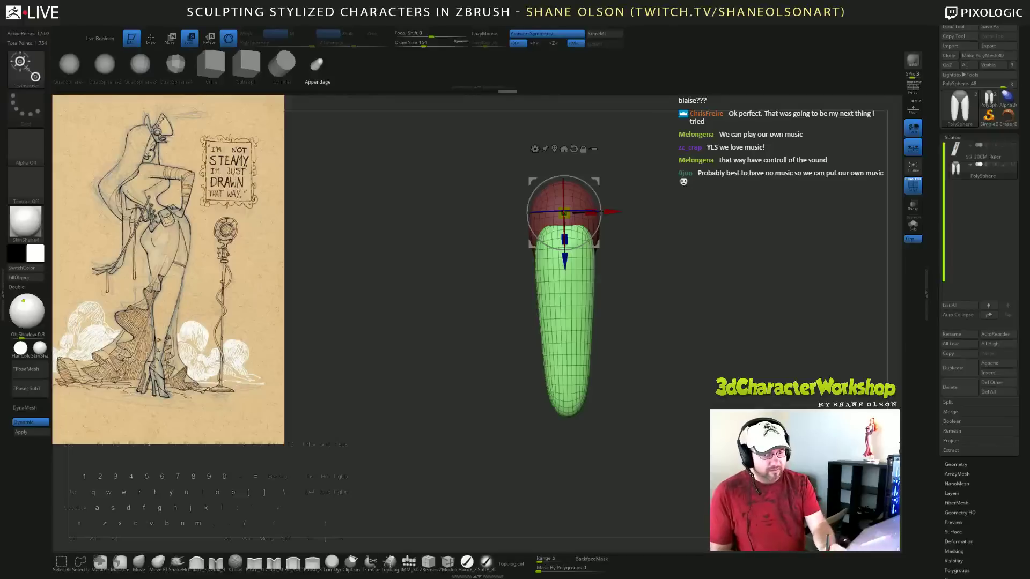
{"action": "left_click_drag", "start_coordinate": [396, 390], "coordinate": [745, 371]}
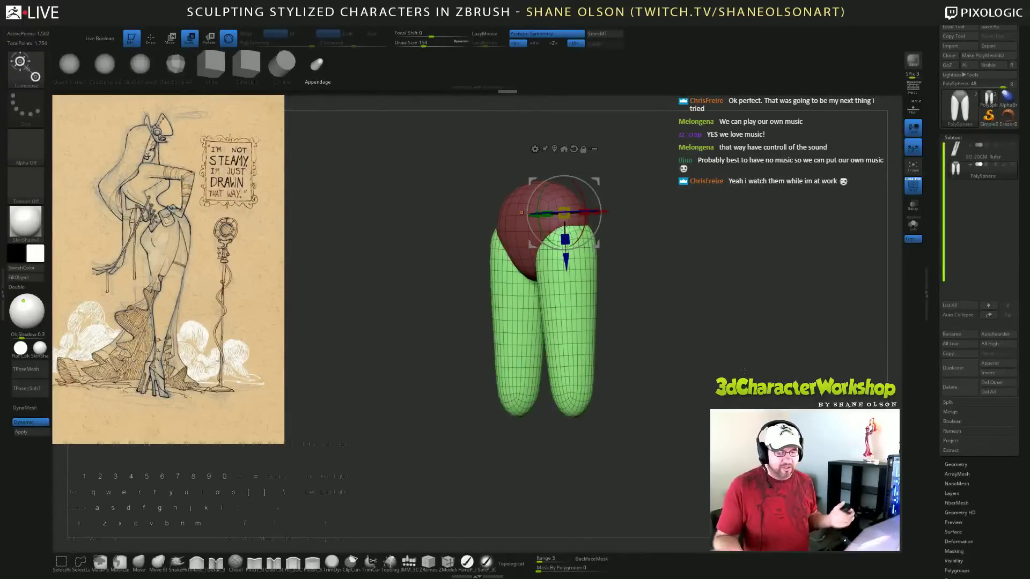
{"action": "left_click_drag", "start_coordinate": [744, 371], "coordinate": [820, 370]}
{"action": "mouse_move", "coordinate": [688, 342]}
{"action": "left_mouse_down", "text": "alt"}
{"action": "mouse_move", "coordinate": [687, 333]}
{"action": "mouse_move", "coordinate": [688, 372]}
{"action": "mouse_move", "coordinate": [694, 349]}
{"action": "left_mouse_up", "text": "alt"}
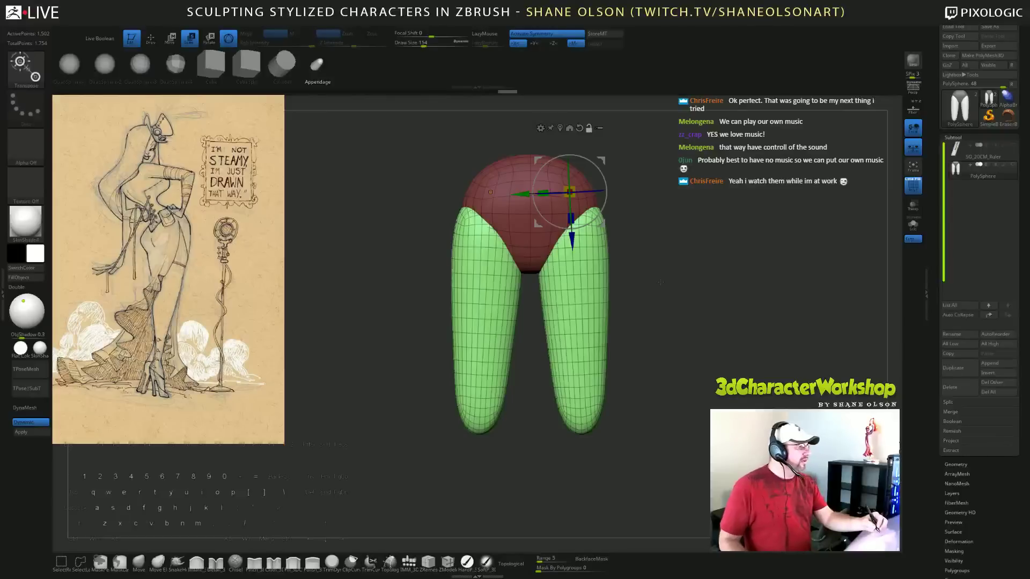
{"action": "left_click_drag", "start_coordinate": [661, 283], "coordinate": [657, 311], "text": "alt"}
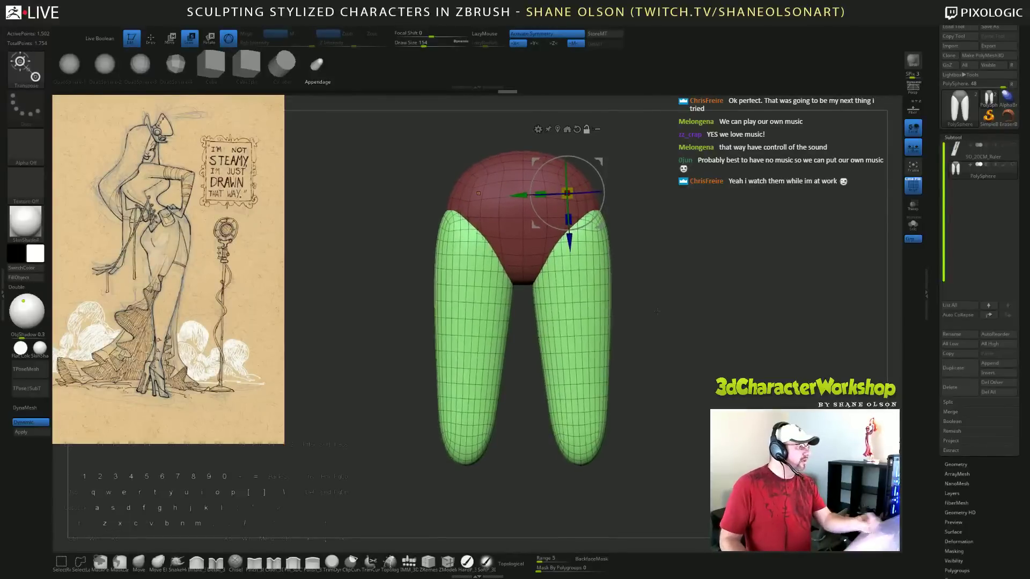
{"action": "key", "text": "alt"}
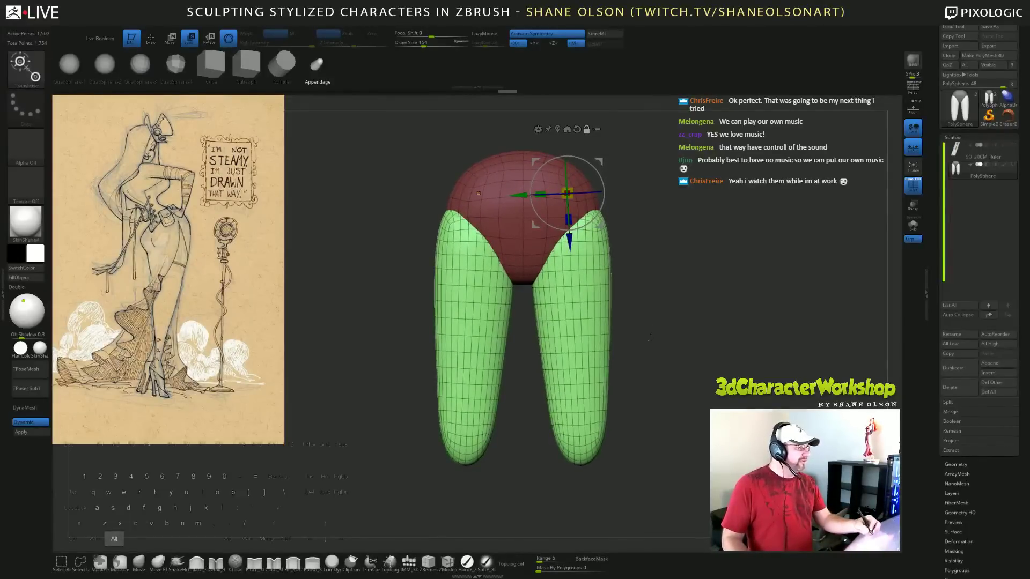
{"action": "left_click_drag", "start_coordinate": [635, 322], "coordinate": [634, 345], "text": "alt"}
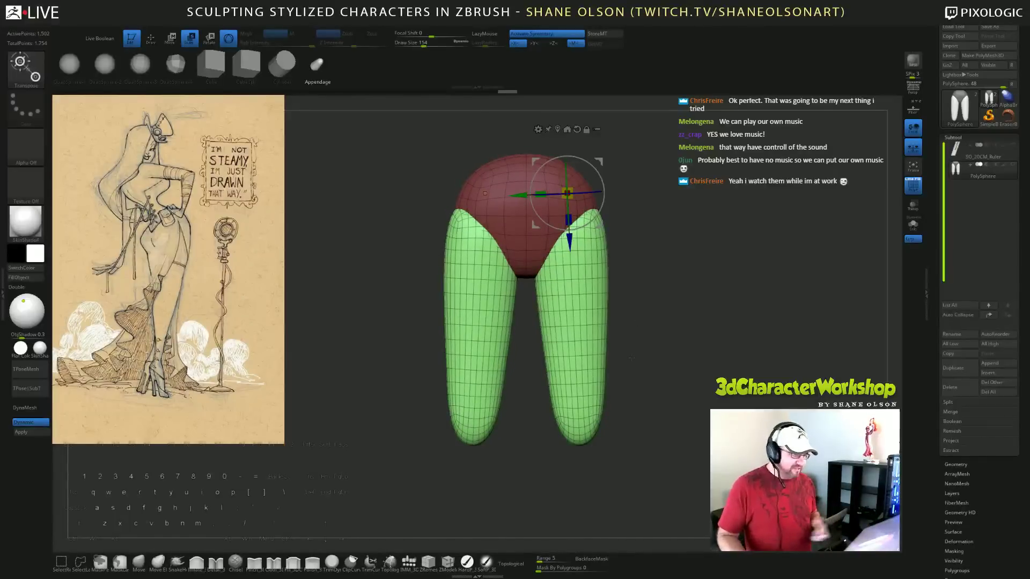
Set the Move brush to Draw Size 260 and refine the thighs' contours from the front and side, adjusting their lower ends.
{"action": "key", "text": "q"}
{"action": "left_click_drag", "start_coordinate": [657, 309], "coordinate": [689, 299]}
{"action": "key", "text": "s"}
{"action": "left_click_drag", "start_coordinate": [699, 290], "coordinate": [711, 290]}
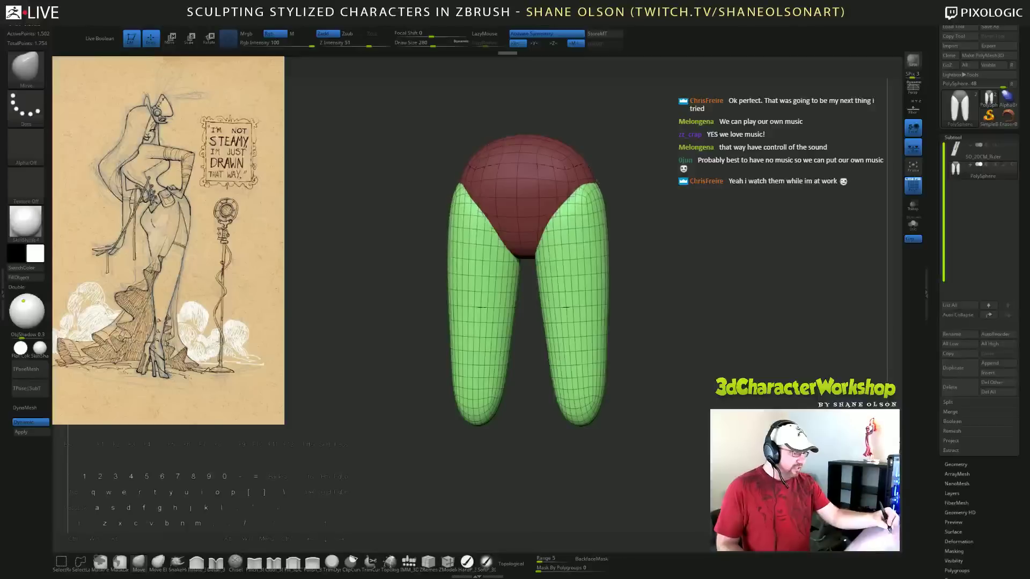
{"action": "mouse_move", "coordinate": [627, 216]}
{"action": "left_mouse_down"}
{"action": "mouse_move", "coordinate": [720, 260]}
{"action": "mouse_move", "coordinate": [649, 263]}
{"action": "left_mouse_up"}
{"action": "left_click_drag", "start_coordinate": [595, 285], "coordinate": [569, 290]}
{"action": "mouse_move", "coordinate": [664, 271]}
{"action": "left_mouse_down"}
{"action": "mouse_move", "coordinate": [685, 294]}
{"action": "mouse_move", "coordinate": [634, 230]}
{"action": "left_mouse_up"}
{"action": "left_click_drag", "start_coordinate": [694, 317], "coordinate": [695, 338]}
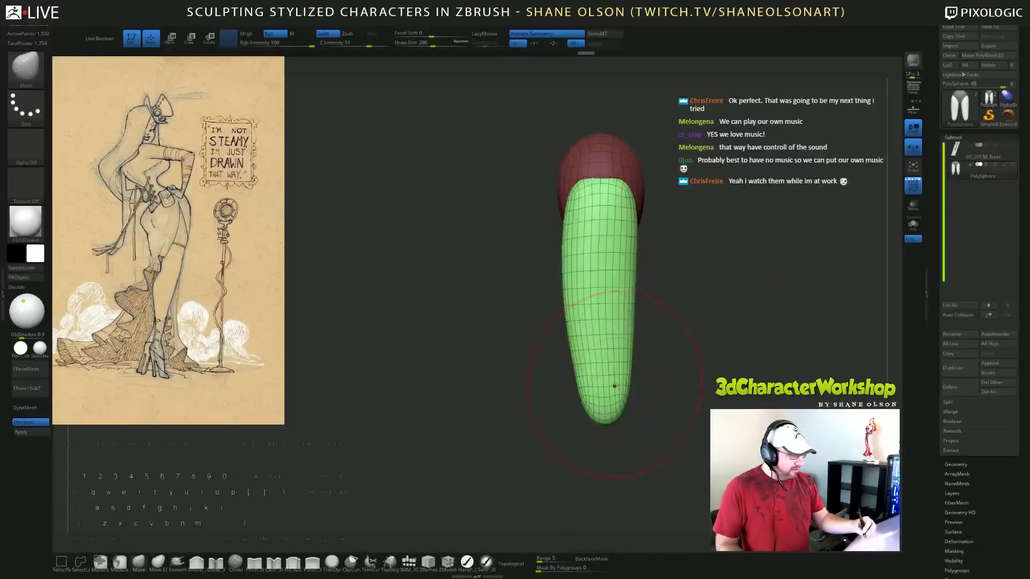
{"action": "left_click_drag", "start_coordinate": [615, 410], "coordinate": [606, 408]}
Set the Draw Size to 197 and insert a mirrored pair of Appendage meshes at the thighs' lower ends as lower legs.
{"action": "mouse_move", "coordinate": [688, 403]}
{"action": "left_mouse_down", "text": "shift"}
{"action": "mouse_move", "coordinate": [719, 398]}
{"action": "mouse_move", "coordinate": [696, 346]}
{"action": "mouse_move", "coordinate": [708, 299]}
{"action": "mouse_move", "coordinate": [692, 381]}
{"action": "mouse_move", "coordinate": [693, 343]}
{"action": "left_mouse_up", "text": "shift"}
{"action": "key", "text": "s"}
{"action": "left_click_drag", "start_coordinate": [684, 300], "coordinate": [677, 303]}
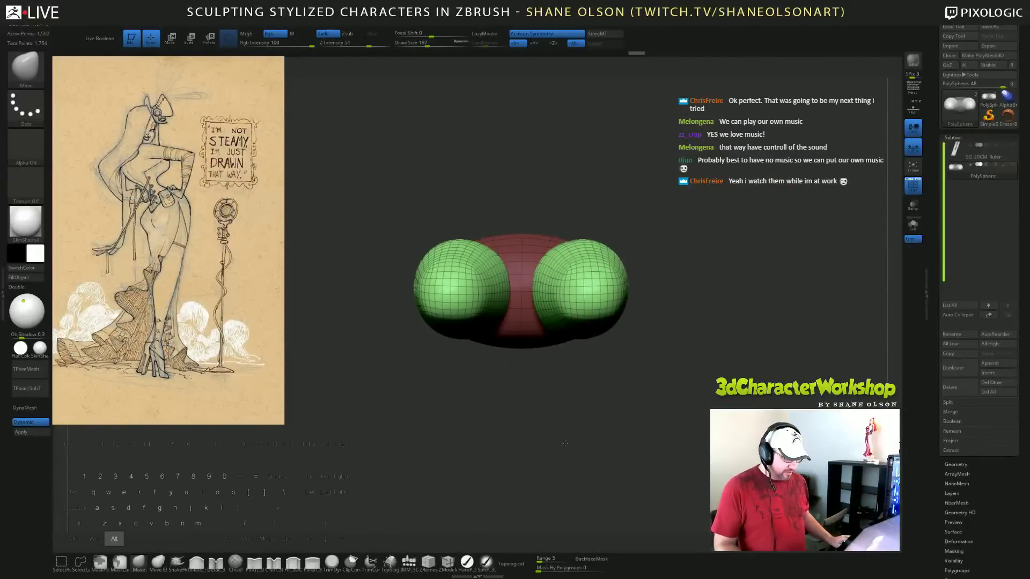
{"action": "left_click", "coordinate": [409, 561]}
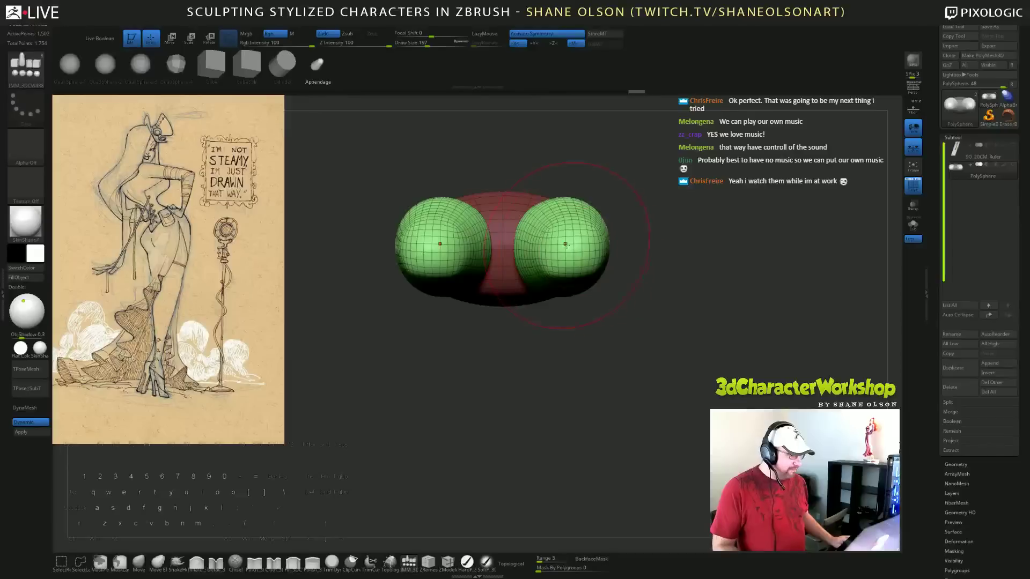
{"action": "mouse_move", "coordinate": [574, 247]}
{"action": "left_mouse_down"}
{"action": "mouse_move", "coordinate": [578, 282]}
{"action": "mouse_move", "coordinate": [625, 281]}
{"action": "left_mouse_up"}
{"action": "left_click_drag", "start_coordinate": [671, 212], "coordinate": [670, 317]}
{"action": "key", "text": "w"}
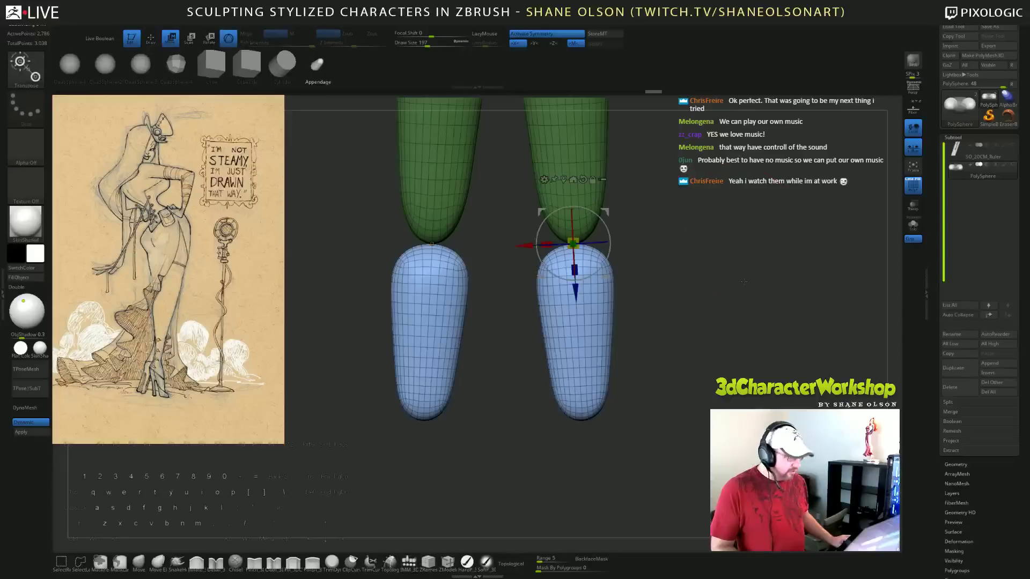
Move the lower legs up and align them with the thighs from the front and side so they overlap at the knees.
{"action": "left_click_drag", "start_coordinate": [734, 297], "coordinate": [740, 263], "text": "alt"}
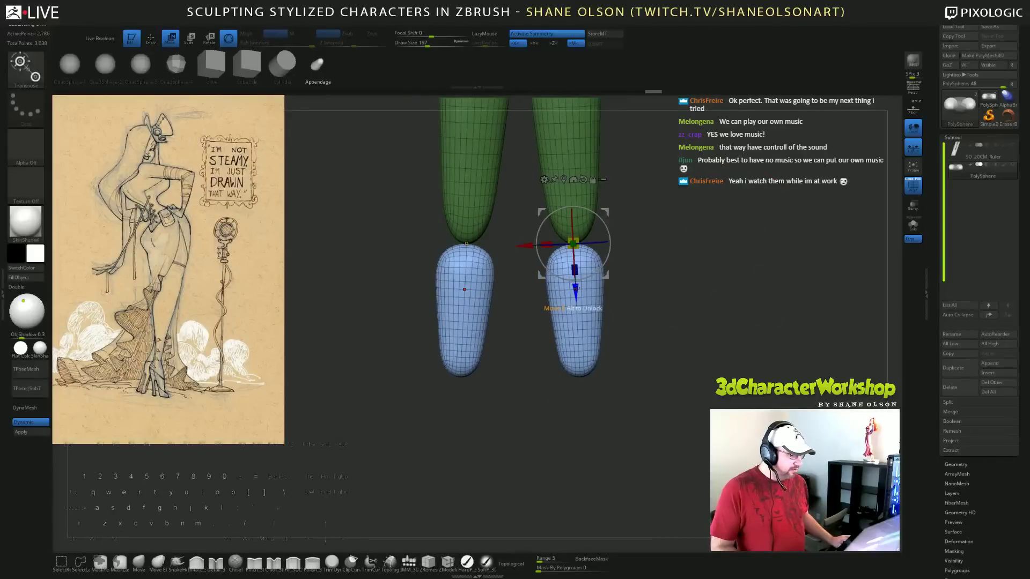
{"action": "mouse_move", "coordinate": [575, 270]}
{"action": "left_mouse_down"}
{"action": "mouse_move", "coordinate": [576, 307]}
{"action": "mouse_move", "coordinate": [575, 265]}
{"action": "left_mouse_up"}
{"action": "left_click_drag", "start_coordinate": [722, 295], "coordinate": [625, 296]}
{"action": "left_click_drag", "start_coordinate": [521, 217], "coordinate": [546, 218]}
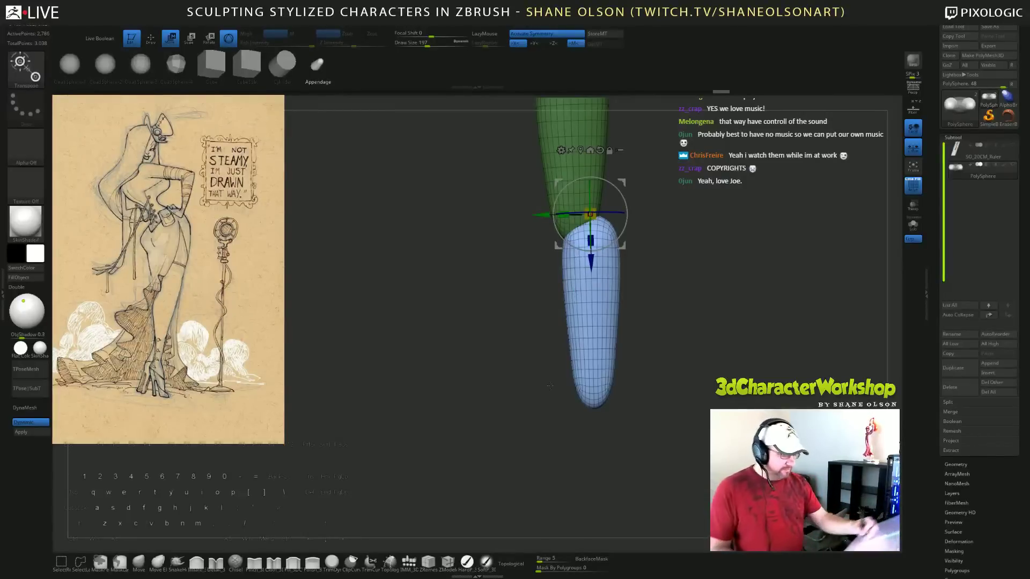
{"action": "left_click_drag", "start_coordinate": [681, 295], "coordinate": [663, 317]}
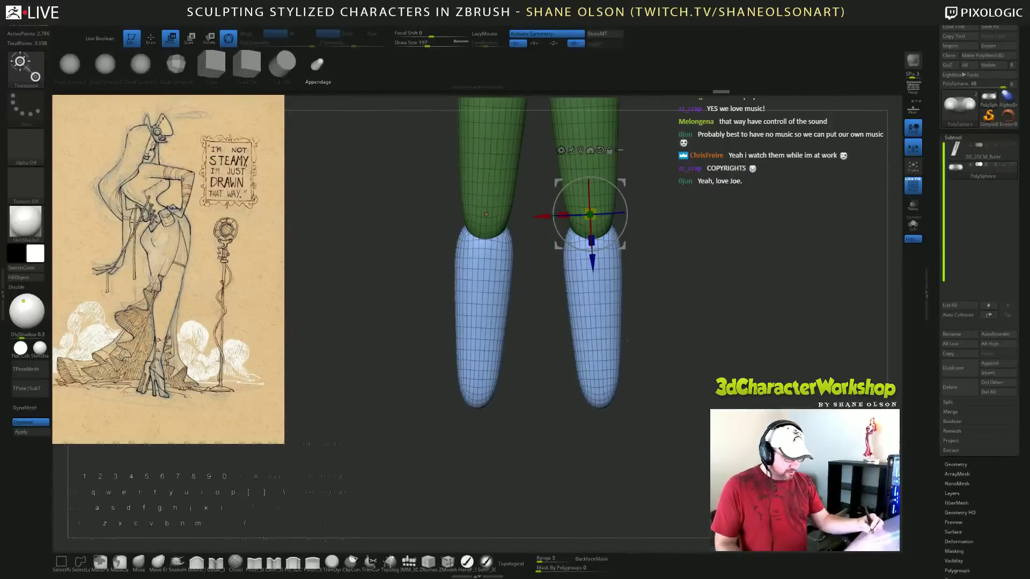
Shape the lower legs from the side with the Move brush, forming a calf bulge at the back and slimmer ankles.
{"action": "left_click", "coordinate": [138, 562]}
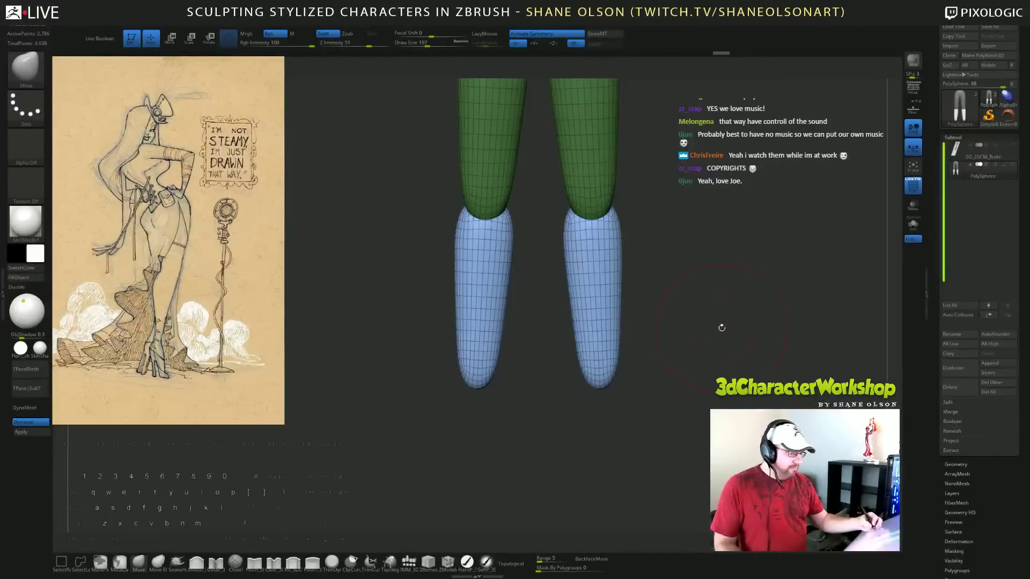
{"action": "left_click_drag", "start_coordinate": [721, 327], "coordinate": [682, 352]}
{"action": "left_click_drag", "start_coordinate": [655, 291], "coordinate": [634, 298]}
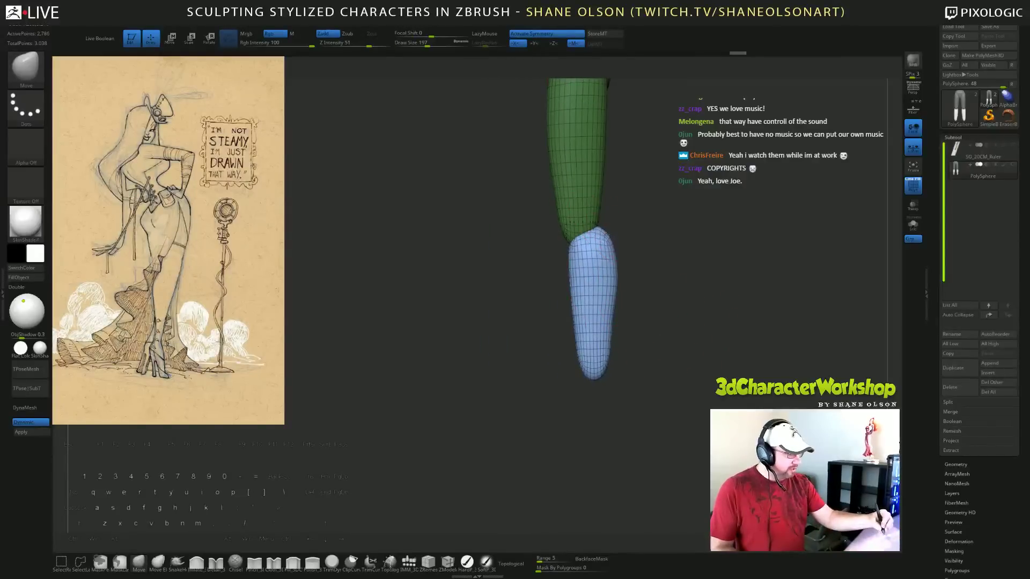
{"action": "left_click_drag", "start_coordinate": [688, 389], "coordinate": [671, 412]}
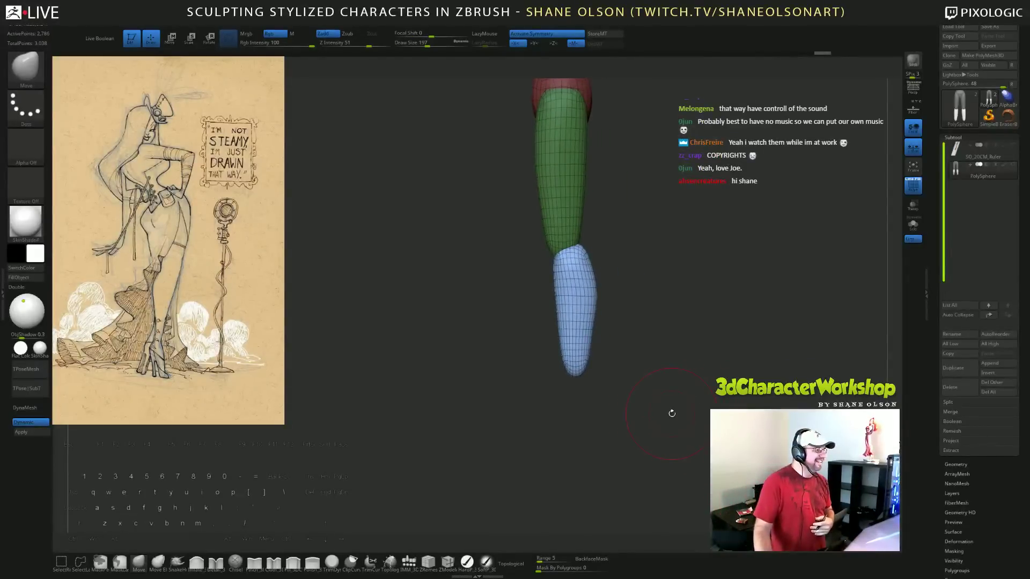
{"action": "left_click_drag", "start_coordinate": [678, 275], "coordinate": [676, 303]}
{"action": "left_click_drag", "start_coordinate": [593, 268], "coordinate": [589, 235]}
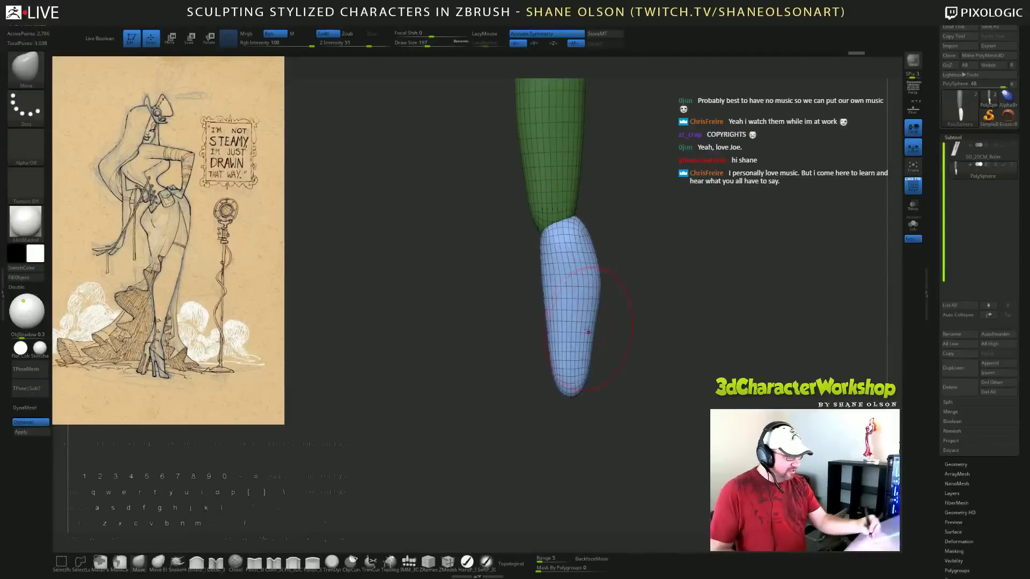
Clear the mask from the pelvis and thighs, and adjust the thighs' contours above the knees at Draw Size 239.
{"action": "mouse_move", "coordinate": [671, 386]}
{"action": "left_mouse_down"}
{"action": "mouse_move", "coordinate": [662, 352]}
{"action": "mouse_move", "coordinate": [713, 326]}
{"action": "mouse_move", "coordinate": [694, 434]}
{"action": "left_mouse_up"}
{"action": "left_click_drag", "start_coordinate": [532, 337], "coordinate": [535, 337]}
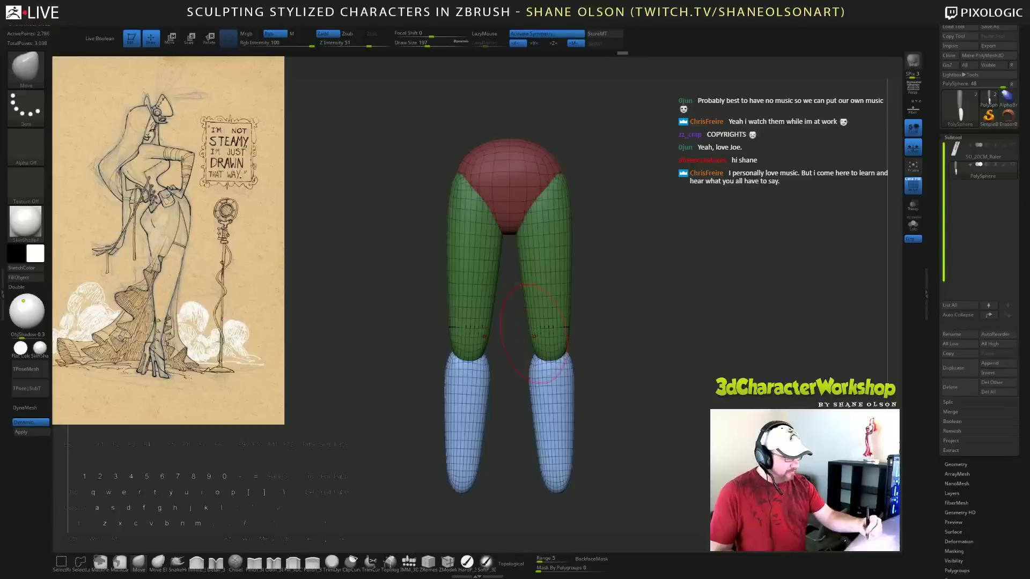
{"action": "left_click", "coordinate": [643, 379], "text": "ctrl"}
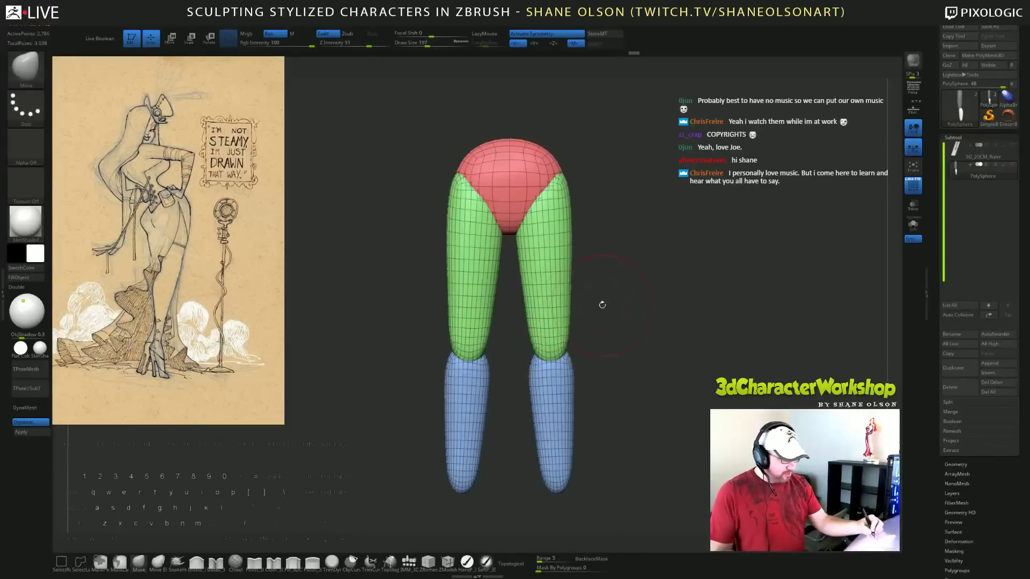
{"action": "key", "text": "s"}
{"action": "left_click_drag", "start_coordinate": [606, 298], "coordinate": [610, 299]}
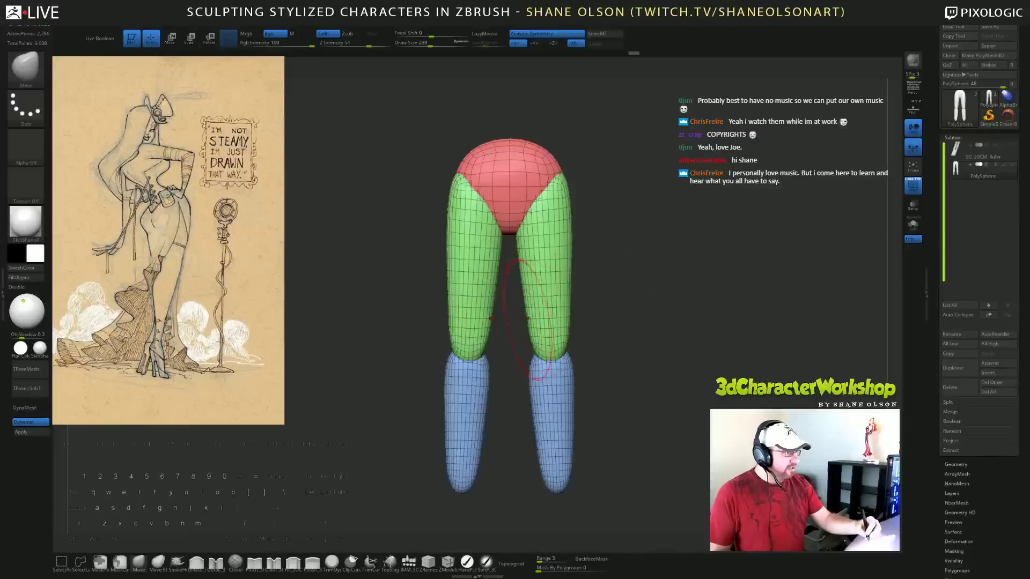
{"action": "left_click_drag", "start_coordinate": [529, 324], "coordinate": [536, 329]}
{"action": "left_click_drag", "start_coordinate": [567, 321], "coordinate": [569, 321]}
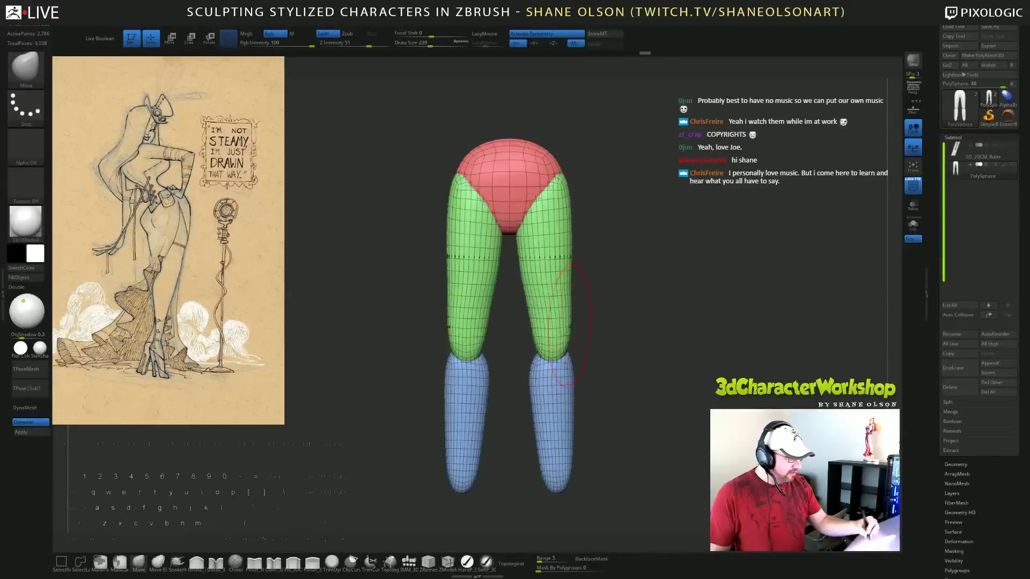
Push the outer contours of the thighs outward symmetrically to form fuller curves from the hips down.
{"action": "left_click_drag", "start_coordinate": [569, 279], "coordinate": [572, 243]}
{"action": "left_click_drag", "start_coordinate": [568, 206], "coordinate": [571, 259]}
{"action": "left_click_drag", "start_coordinate": [572, 334], "coordinate": [570, 334]}
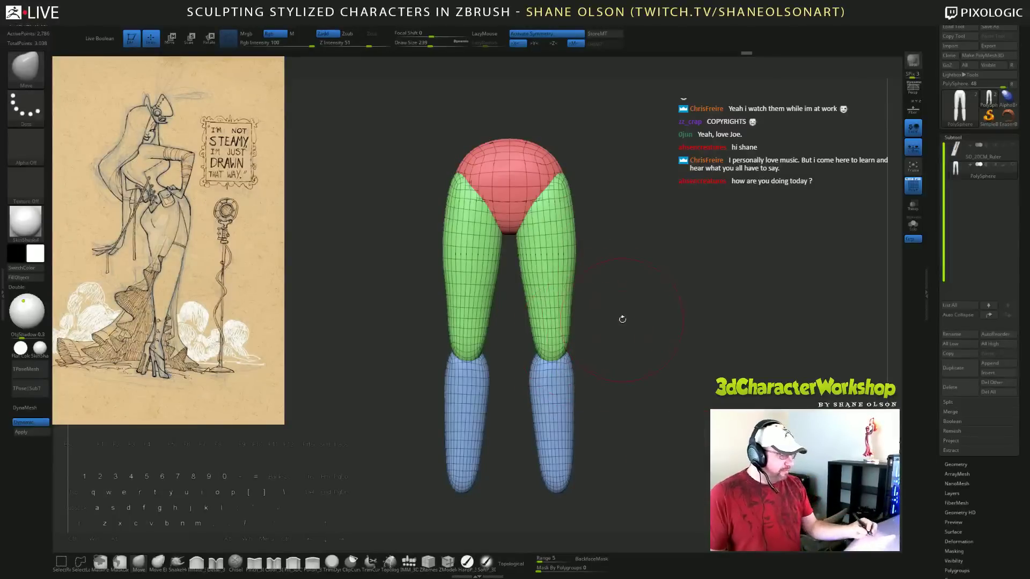
{"action": "left_click_drag", "start_coordinate": [572, 228], "coordinate": [572, 268]}
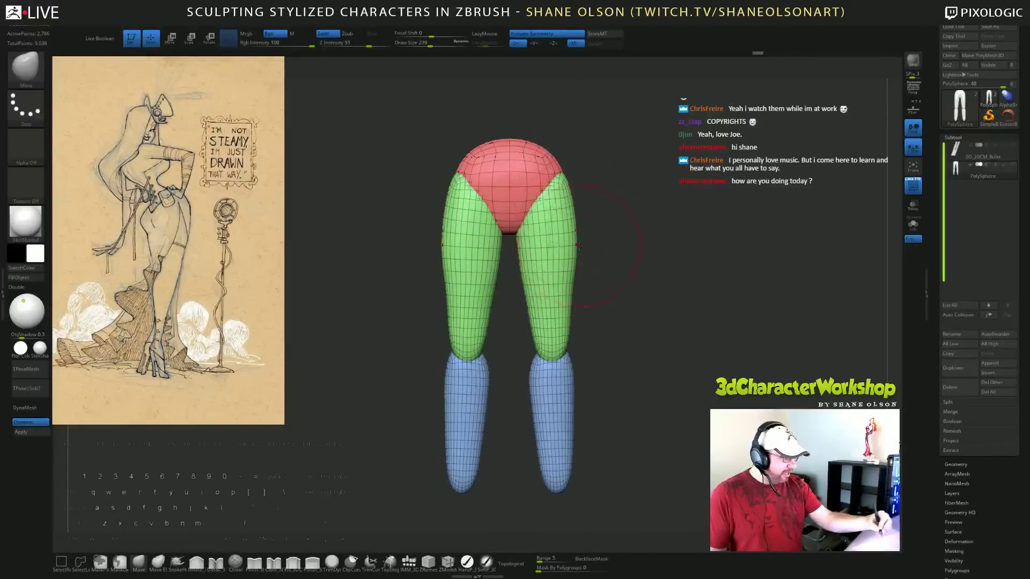
{"action": "left_click_drag", "start_coordinate": [575, 289], "coordinate": [572, 288]}
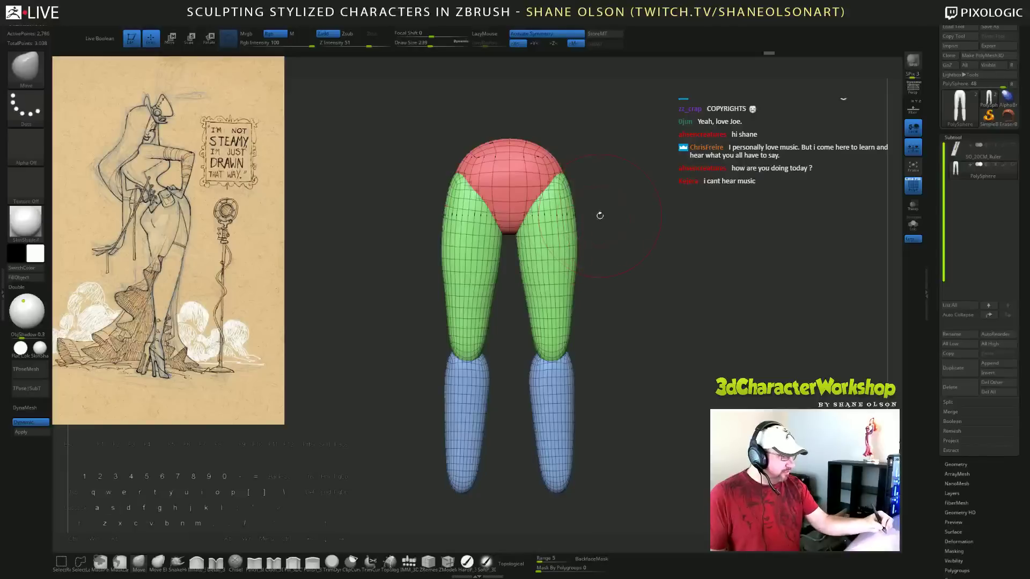
Turn on the Topological option for the Move brush and refine the thighs' taper toward the knees at Draw Size 132.
{"action": "key", "text": "s"}
{"action": "left_click_drag", "start_coordinate": [599, 216], "coordinate": [581, 217]}
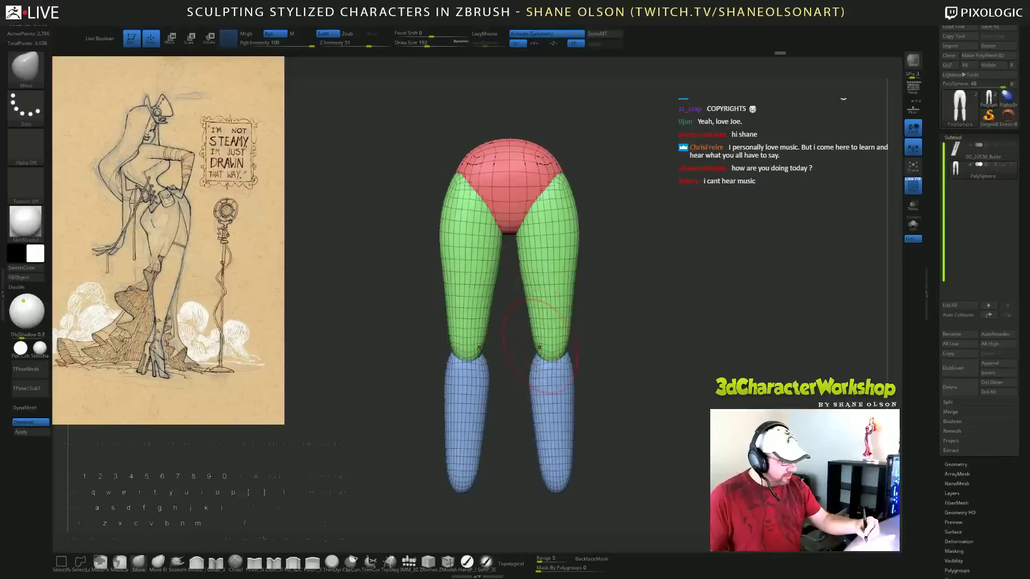
{"action": "left_click", "coordinate": [513, 563]}
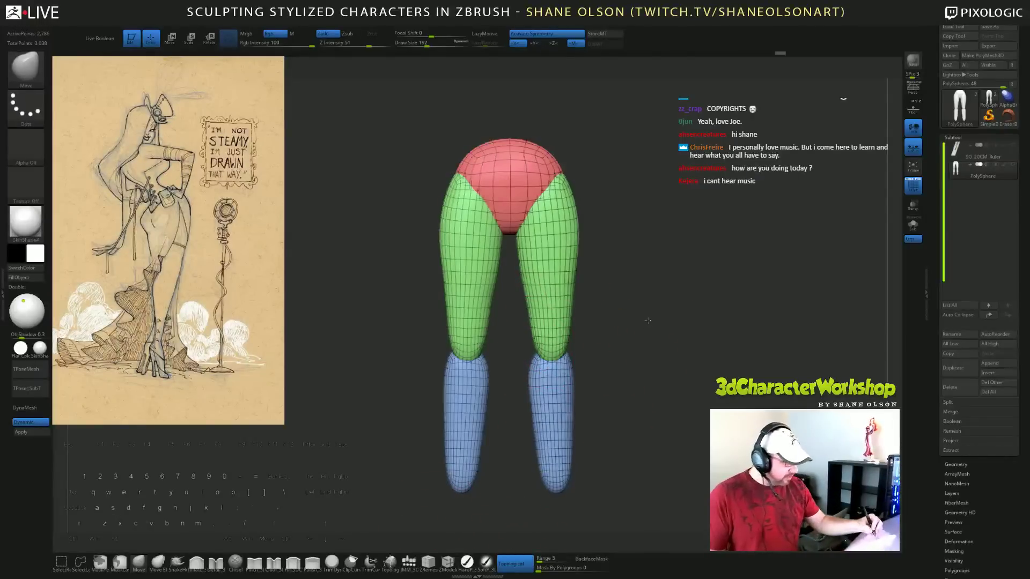
{"action": "mouse_move", "coordinate": [647, 321]}
{"action": "left_mouse_down"}
{"action": "mouse_move", "coordinate": [636, 339]}
{"action": "mouse_move", "coordinate": [596, 332]}
{"action": "mouse_move", "coordinate": [530, 345]}
{"action": "left_mouse_up"}
{"action": "key", "text": "s"}
{"action": "key", "text": "s"}
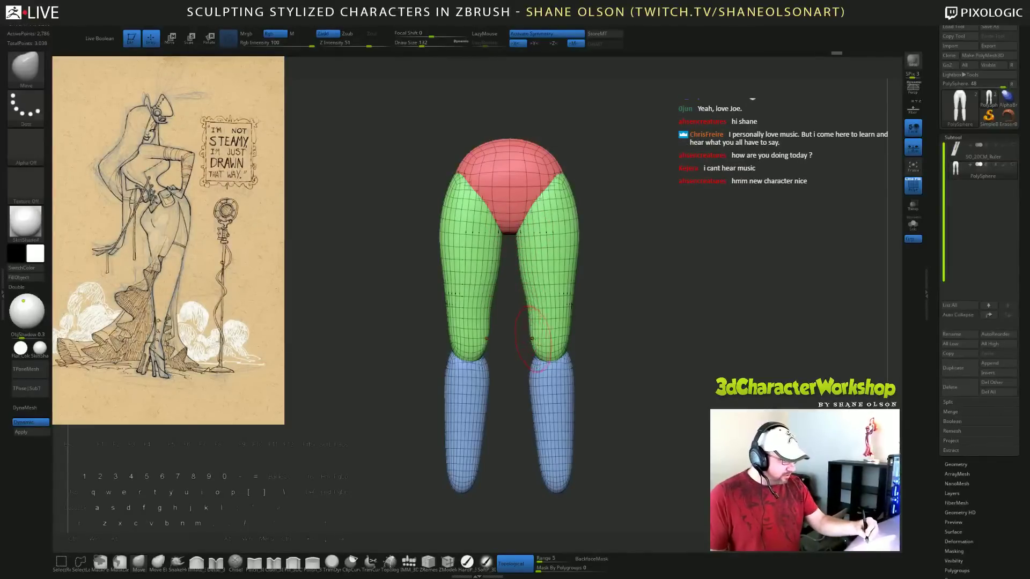
{"action": "left_click_drag", "start_coordinate": [531, 339], "coordinate": [538, 349]}
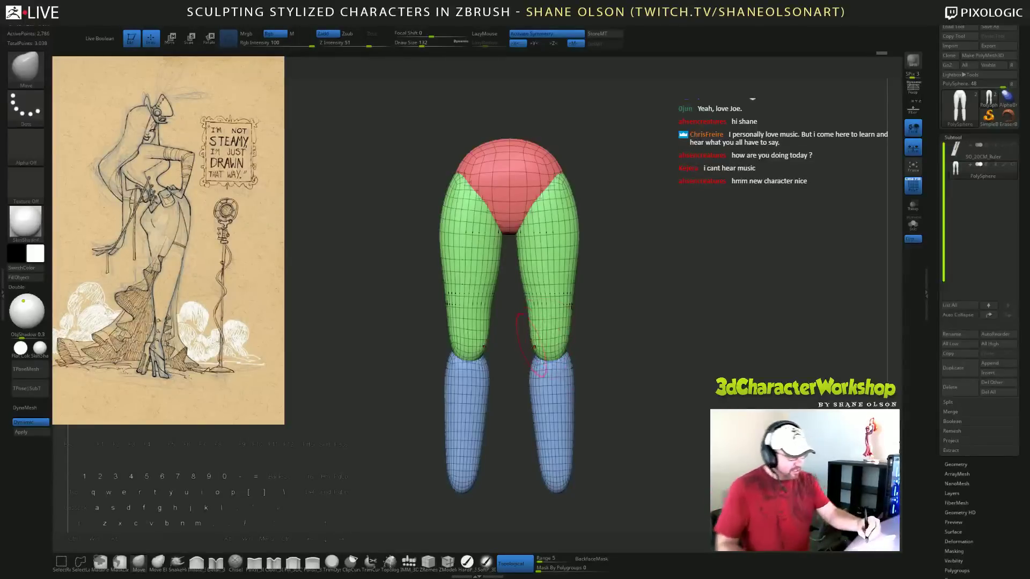
{"action": "left_click_drag", "start_coordinate": [568, 337], "coordinate": [570, 297]}
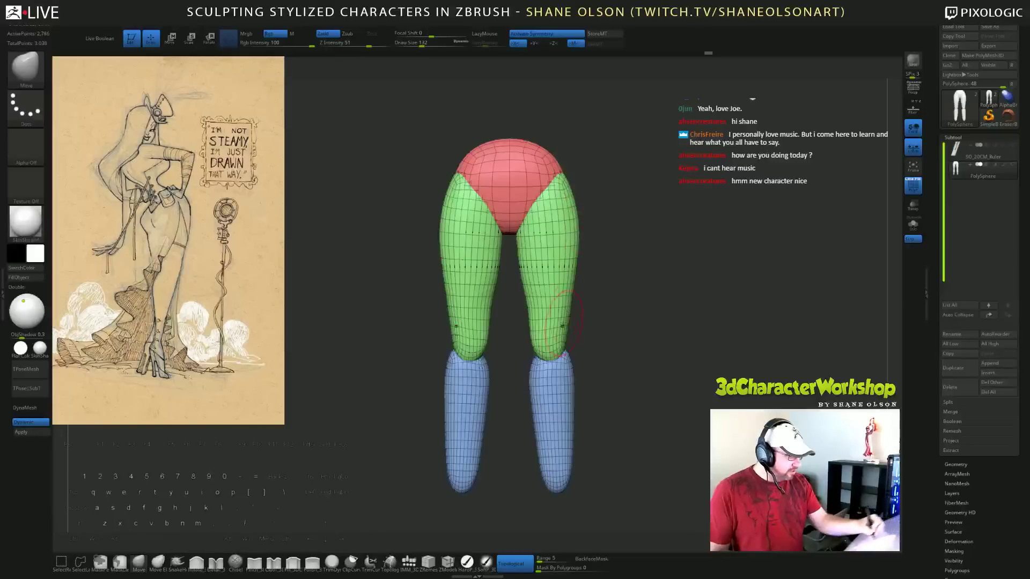
Set the Draw Size to 187 and narrow the lower legs toward the ankles from the front.
{"action": "left_click_drag", "start_coordinate": [600, 363], "coordinate": [596, 318], "text": "alt"}
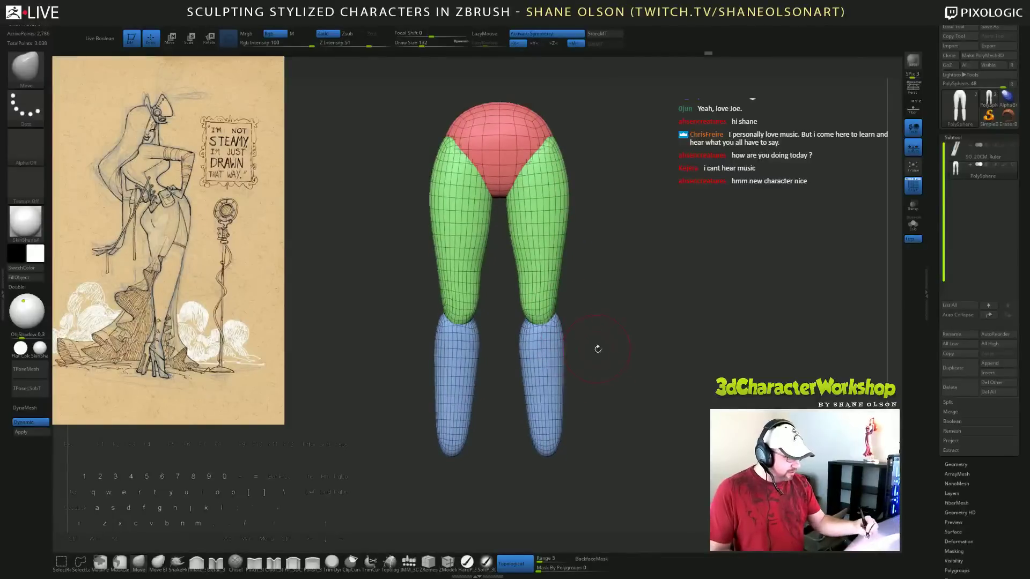
{"action": "key", "text": "s"}
{"action": "left_click_drag", "start_coordinate": [597, 352], "coordinate": [598, 353]}
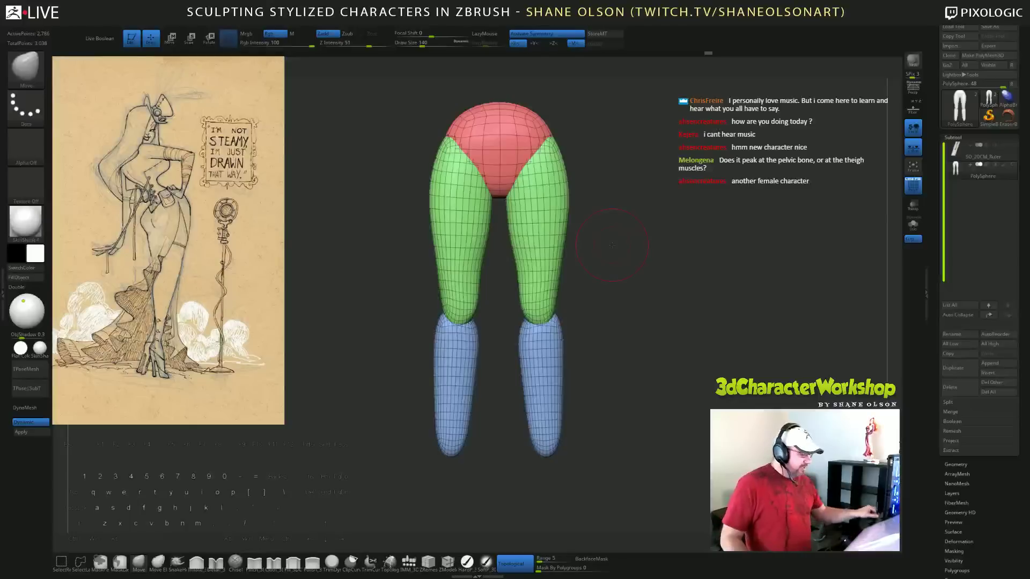
{"action": "left_click_drag", "start_coordinate": [657, 326], "coordinate": [660, 322]}
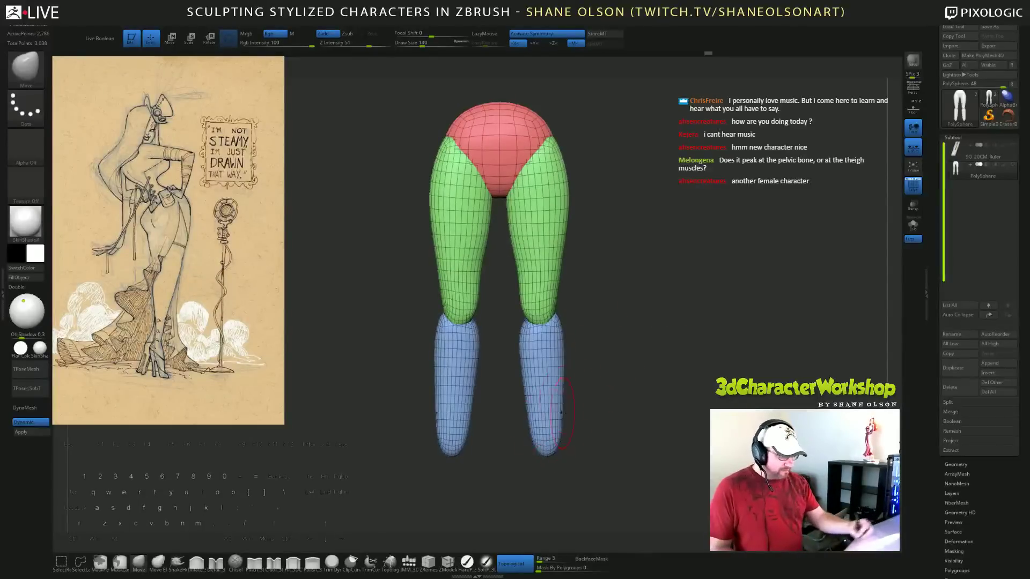
{"action": "key", "text": "s"}
{"action": "left_click_drag", "start_coordinate": [590, 405], "coordinate": [595, 405]}
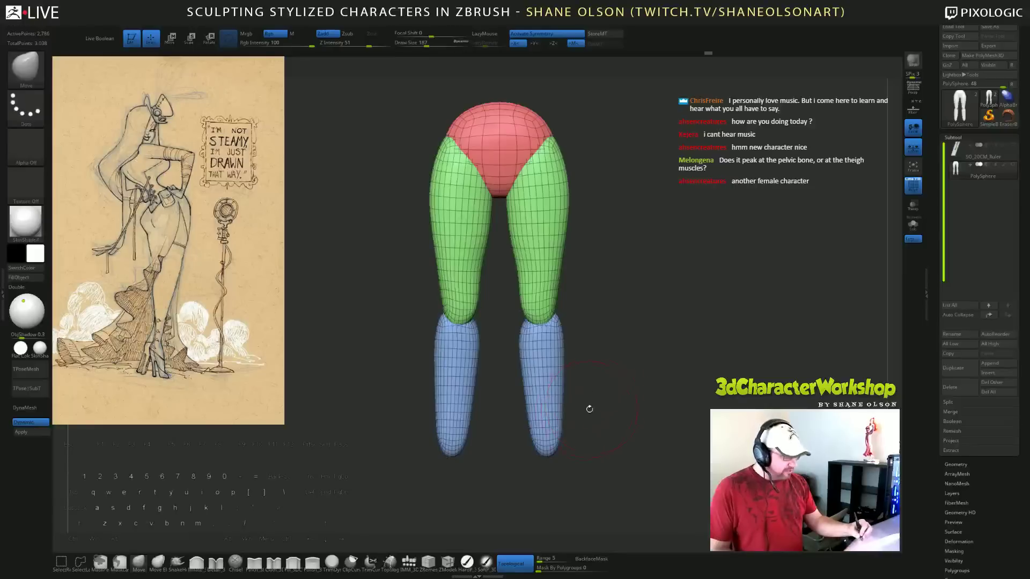
{"action": "left_click_drag", "start_coordinate": [530, 417], "coordinate": [532, 411]}
{"action": "mouse_move", "coordinate": [562, 434]}
{"action": "left_mouse_down"}
{"action": "mouse_move", "coordinate": [532, 418]}
{"action": "mouse_move", "coordinate": [525, 374]}
{"action": "left_mouse_up"}
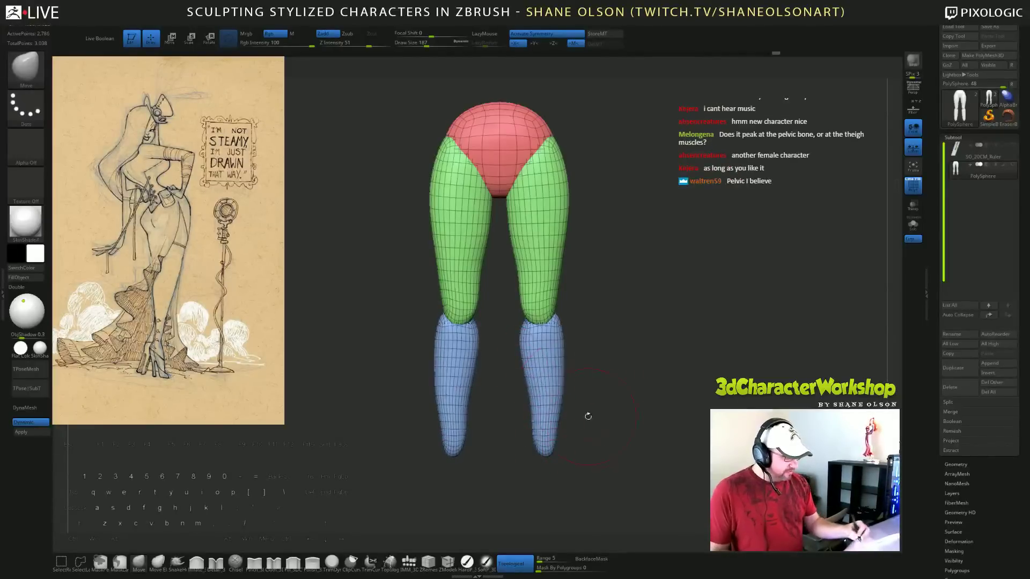
Refine the calves from the side and pull the lower ends of the lower legs downward.
{"action": "left_click_drag", "start_coordinate": [591, 356], "coordinate": [610, 414]}
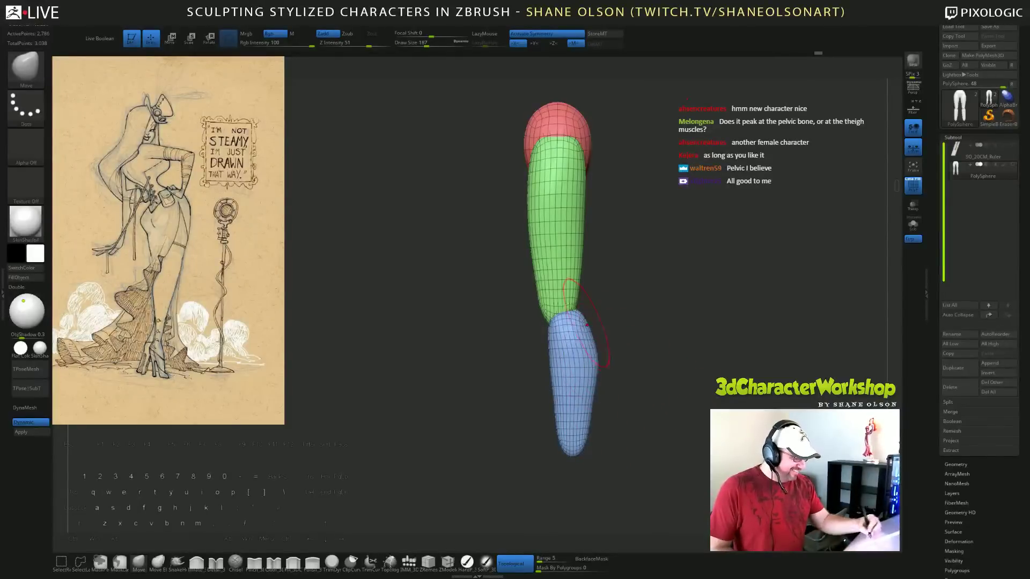
{"action": "mouse_move", "coordinate": [648, 377]}
{"action": "left_mouse_down"}
{"action": "mouse_move", "coordinate": [669, 381]}
{"action": "mouse_move", "coordinate": [625, 380]}
{"action": "mouse_move", "coordinate": [660, 377]}
{"action": "left_mouse_up"}
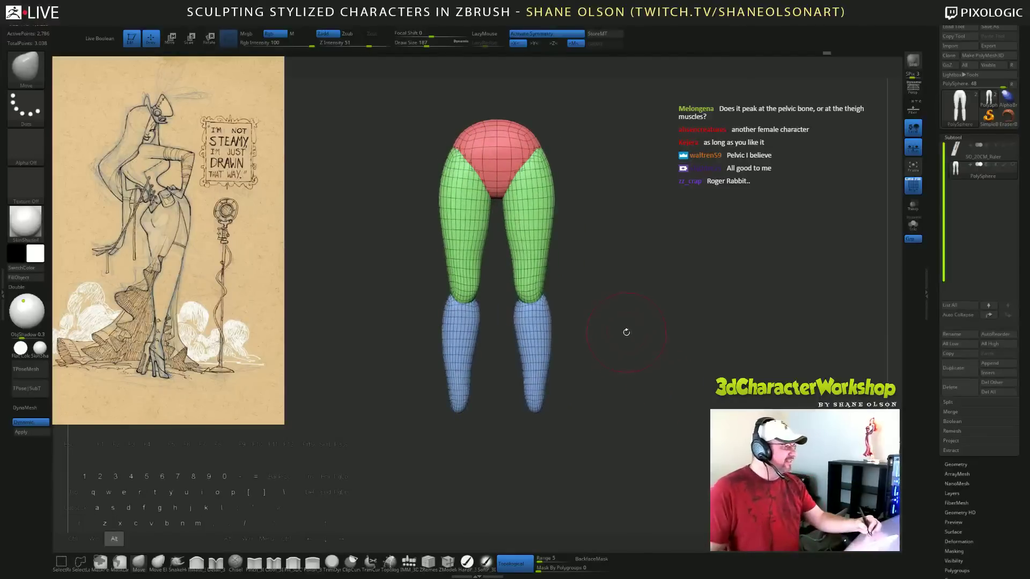
{"action": "left_click_drag", "start_coordinate": [625, 330], "coordinate": [622, 347], "text": "alt"}
{"action": "left_click_drag", "start_coordinate": [534, 425], "coordinate": [534, 429]}
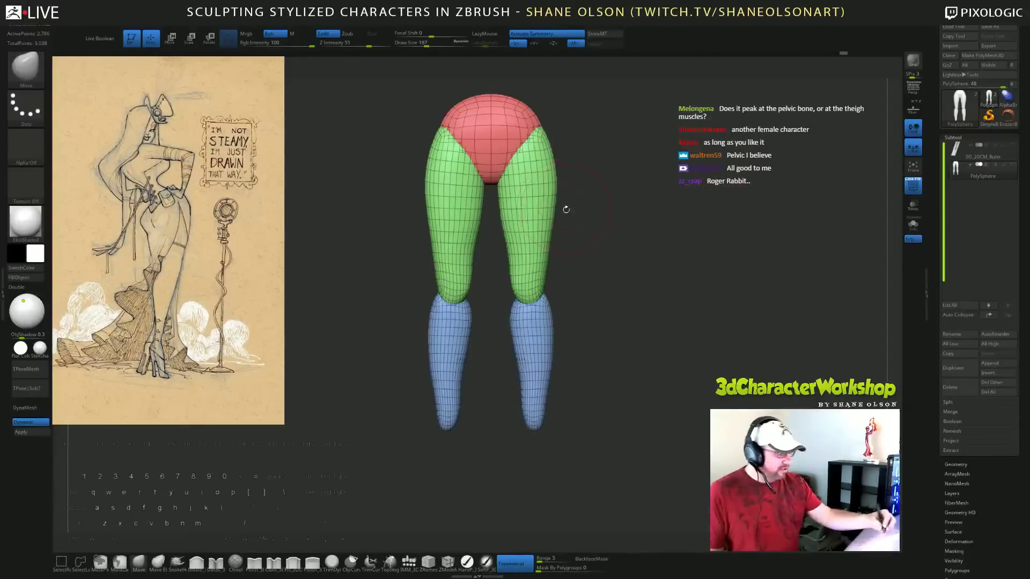
{"action": "left_click_drag", "start_coordinate": [634, 281], "coordinate": [658, 290], "text": "alt"}
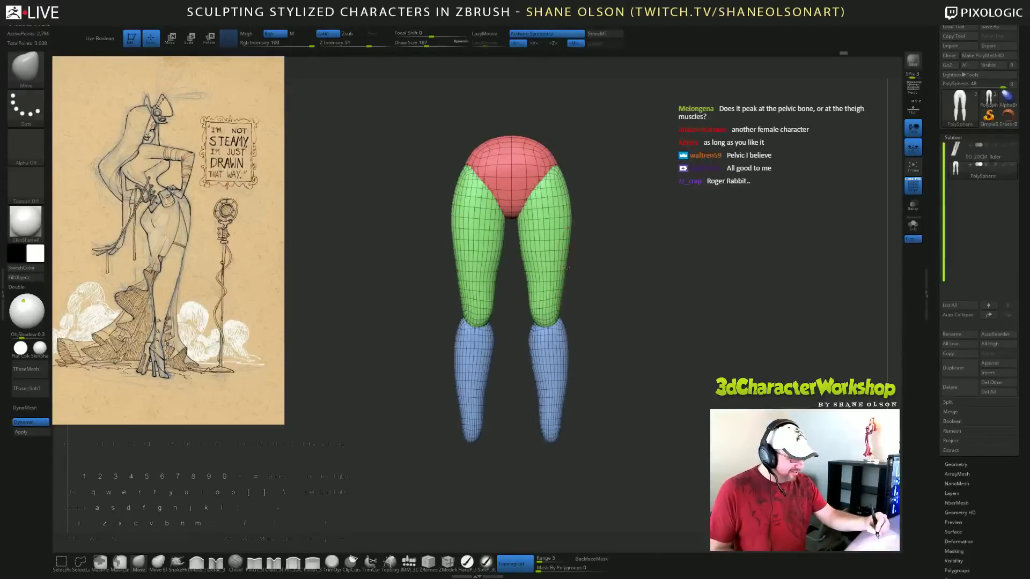
Enlarge the Move brush to Draw Size 293 and lengthen the lower legs, checking the leg proportions from the front and side.
{"action": "left_click_drag", "start_coordinate": [697, 350], "coordinate": [689, 295]}
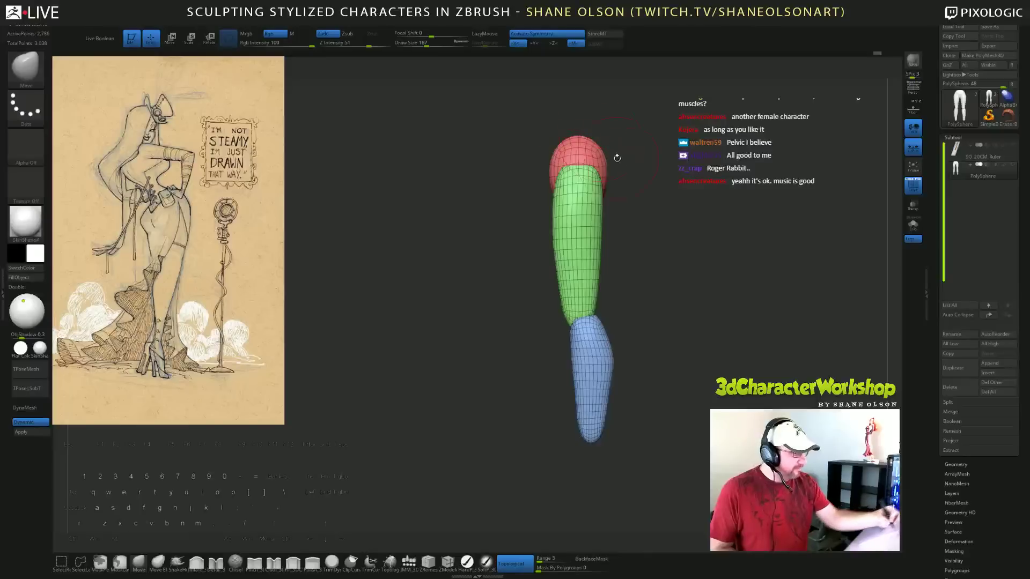
{"action": "left_click_drag", "start_coordinate": [660, 198], "coordinate": [650, 216], "text": "alt"}
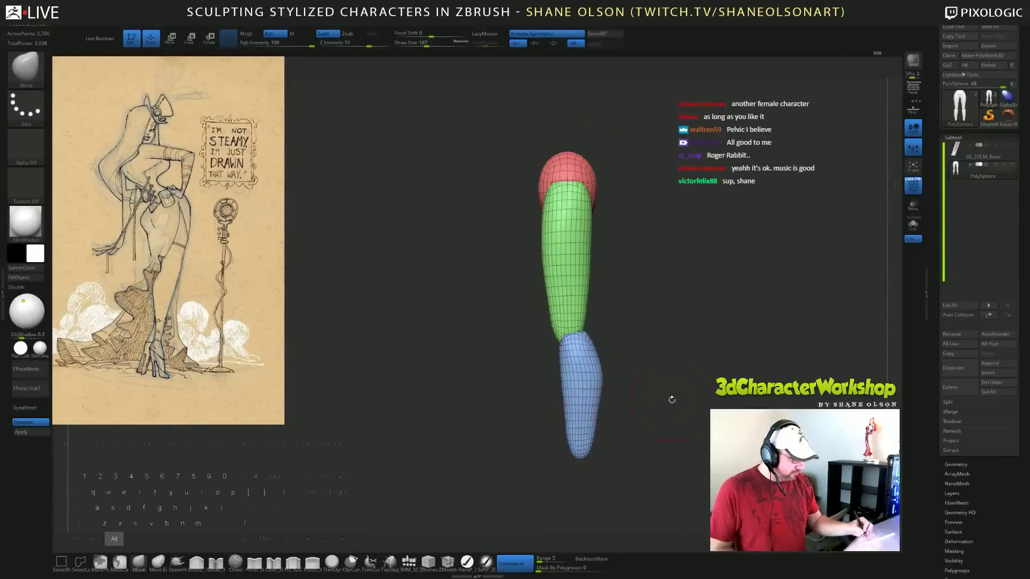
{"action": "mouse_move", "coordinate": [672, 399]}
{"action": "left_mouse_down"}
{"action": "mouse_move", "coordinate": [664, 391]}
{"action": "mouse_move", "coordinate": [682, 354]}
{"action": "mouse_move", "coordinate": [655, 349]}
{"action": "left_mouse_up"}
{"action": "key", "text": "s"}
{"action": "left_click_drag", "start_coordinate": [544, 391], "coordinate": [545, 402]}
{"action": "left_click_drag", "start_coordinate": [662, 402], "coordinate": [655, 402]}
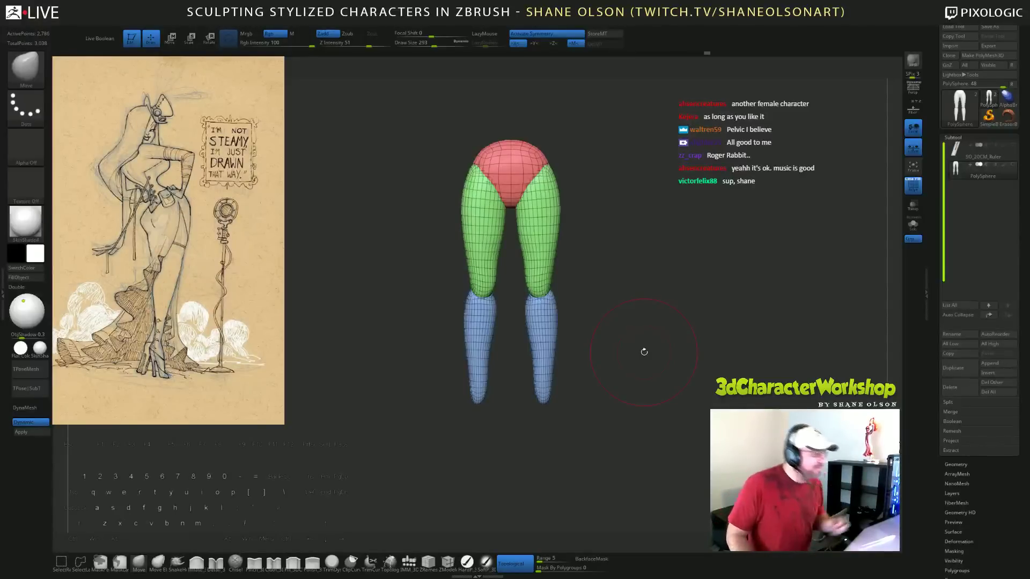
{"action": "left_click_drag", "start_coordinate": [633, 261], "coordinate": [637, 311]}
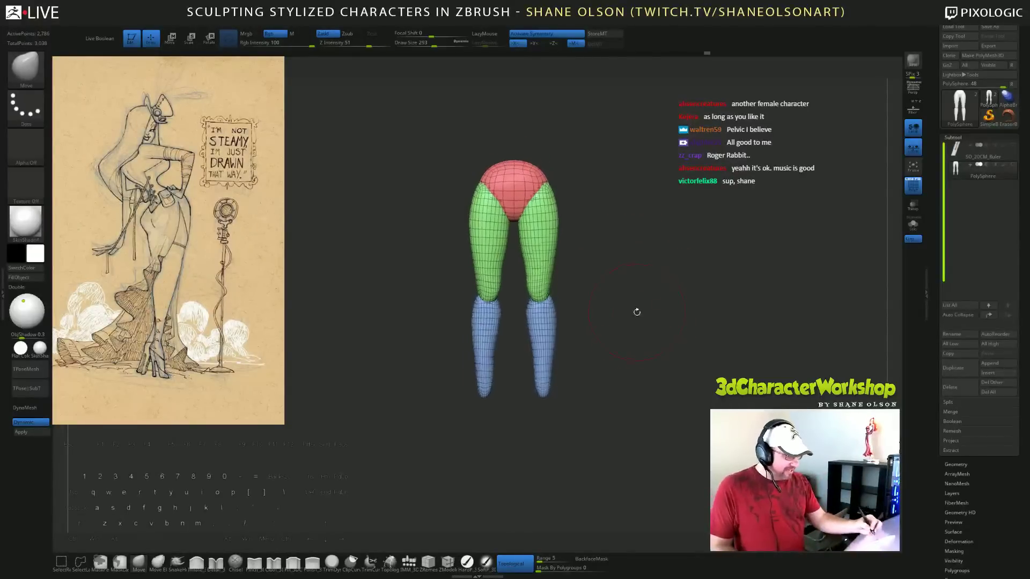
Insert an Appendage mesh at the lower end of each lower leg, using the insert-mesh brush, to block out the feet.
{"action": "mouse_move", "coordinate": [623, 346]}
{"action": "left_mouse_down", "text": "alt"}
{"action": "mouse_move", "coordinate": [618, 309]}
{"action": "mouse_move", "coordinate": [641, 322]}
{"action": "mouse_move", "coordinate": [625, 290]}
{"action": "mouse_move", "coordinate": [627, 329]}
{"action": "left_mouse_up", "text": "alt"}
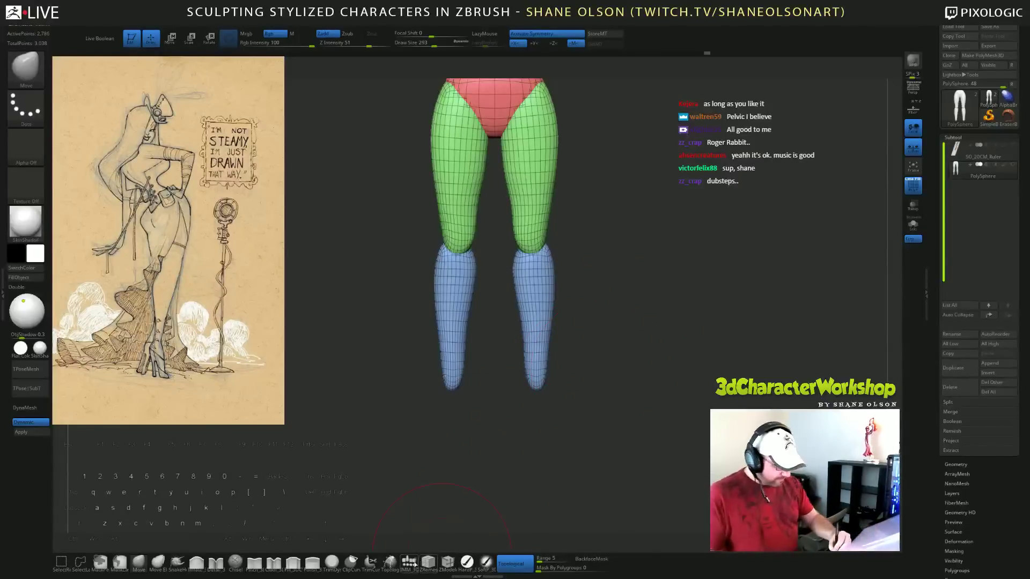
{"action": "left_click", "coordinate": [414, 564]}
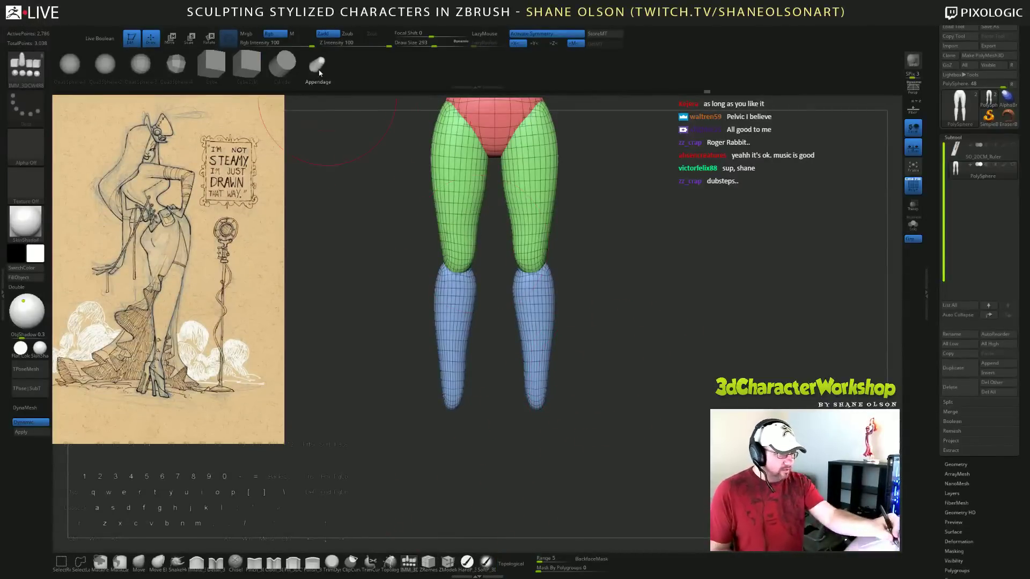
{"action": "left_click_drag", "start_coordinate": [685, 345], "coordinate": [666, 287]}
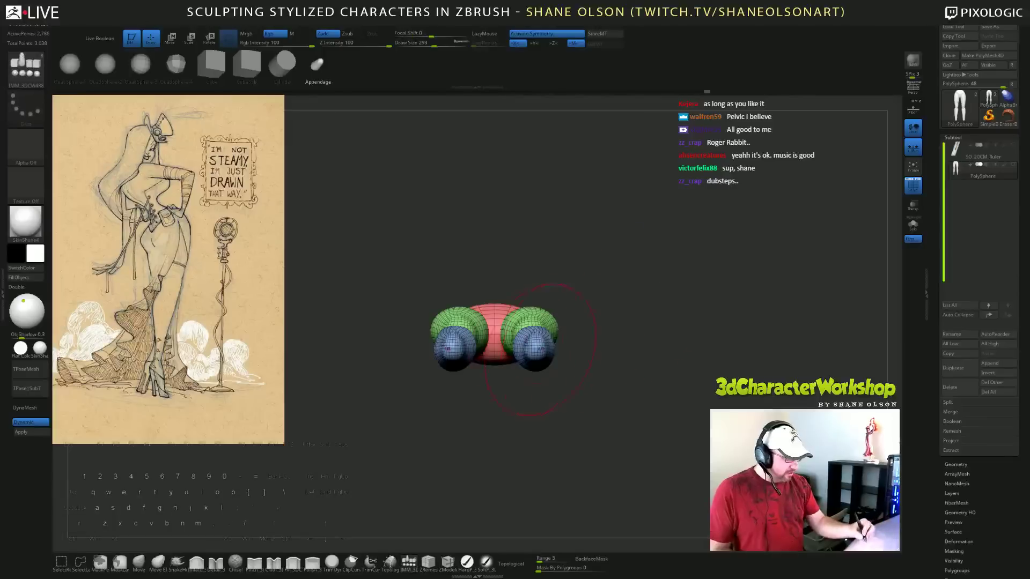
{"action": "left_click_drag", "start_coordinate": [537, 349], "coordinate": [538, 370]}
{"action": "left_click_drag", "start_coordinate": [637, 382], "coordinate": [663, 435]}
{"action": "mouse_move", "coordinate": [667, 393]}
{"action": "left_mouse_down", "text": "alt"}
{"action": "mouse_move", "coordinate": [672, 403]}
{"action": "mouse_move", "coordinate": [700, 397]}
{"action": "mouse_move", "coordinate": [677, 394]}
{"action": "left_mouse_up", "text": "alt"}
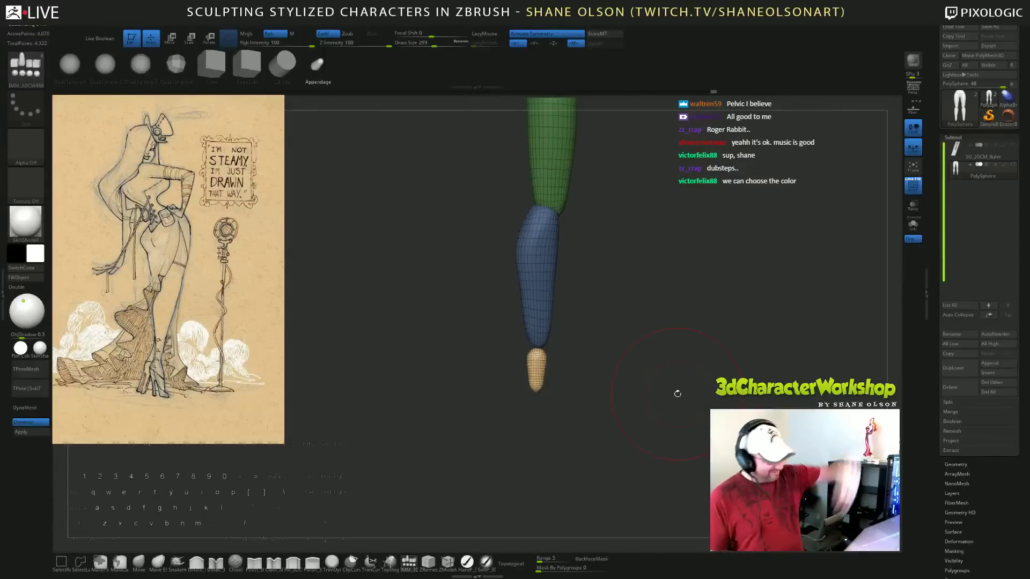
Angle the feet slightly forward from the side with the Move brush and check their alignment from the front.
{"action": "left_click_drag", "start_coordinate": [593, 361], "coordinate": [589, 385]}
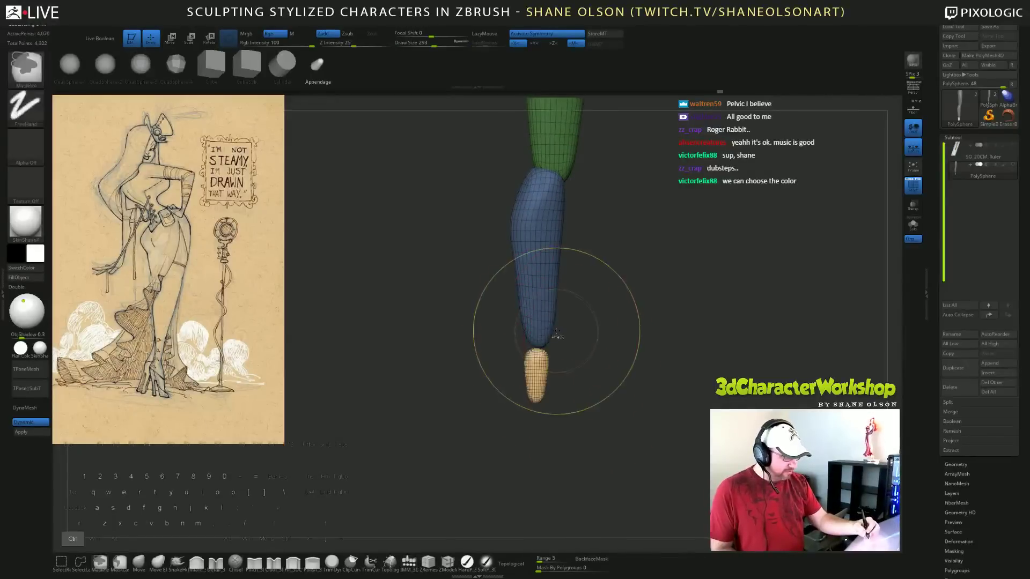
{"action": "left_click", "coordinate": [139, 561]}
{"action": "mouse_move", "coordinate": [538, 362]}
{"action": "left_mouse_down"}
{"action": "mouse_move", "coordinate": [537, 327]}
{"action": "mouse_move", "coordinate": [548, 375]}
{"action": "left_mouse_up"}
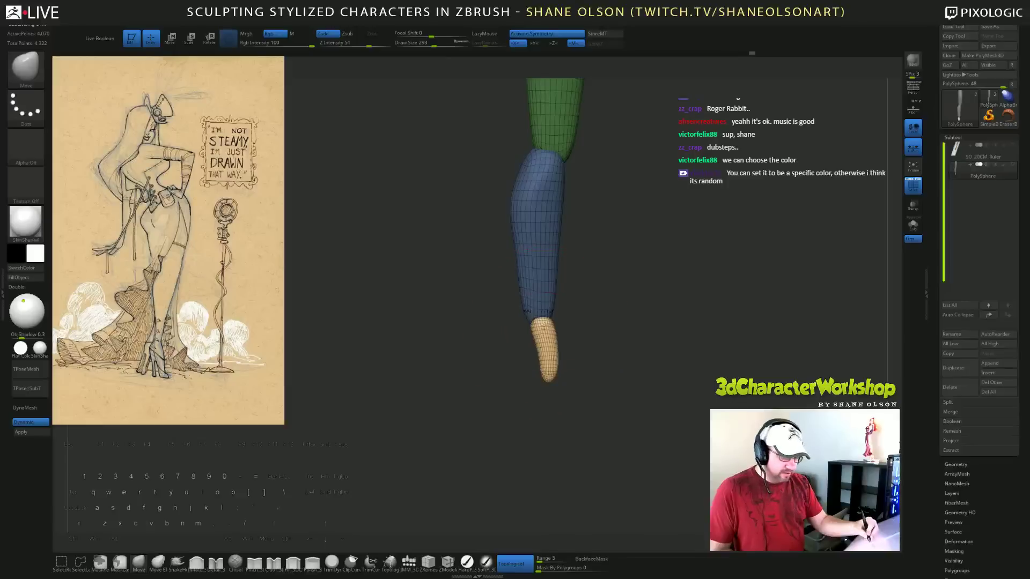
{"action": "left_click_drag", "start_coordinate": [554, 335], "coordinate": [541, 334]}
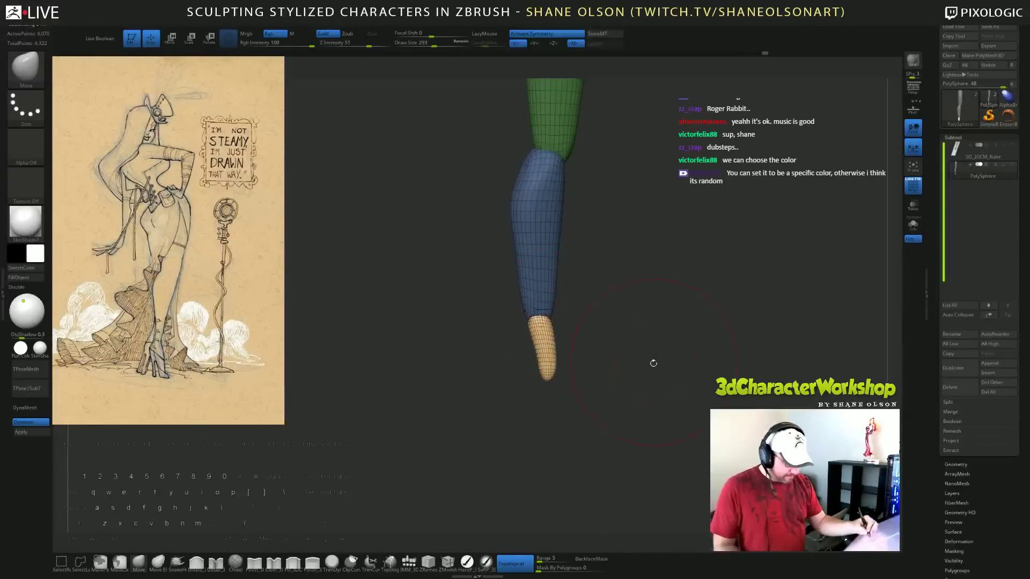
{"action": "left_click_drag", "start_coordinate": [653, 363], "coordinate": [614, 370], "text": "shift"}
{"action": "mouse_move", "coordinate": [639, 416]}
{"action": "left_mouse_down", "text": "alt"}
{"action": "mouse_move", "coordinate": [691, 405]}
{"action": "mouse_move", "coordinate": [657, 407]}
{"action": "left_mouse_up", "text": "alt"}
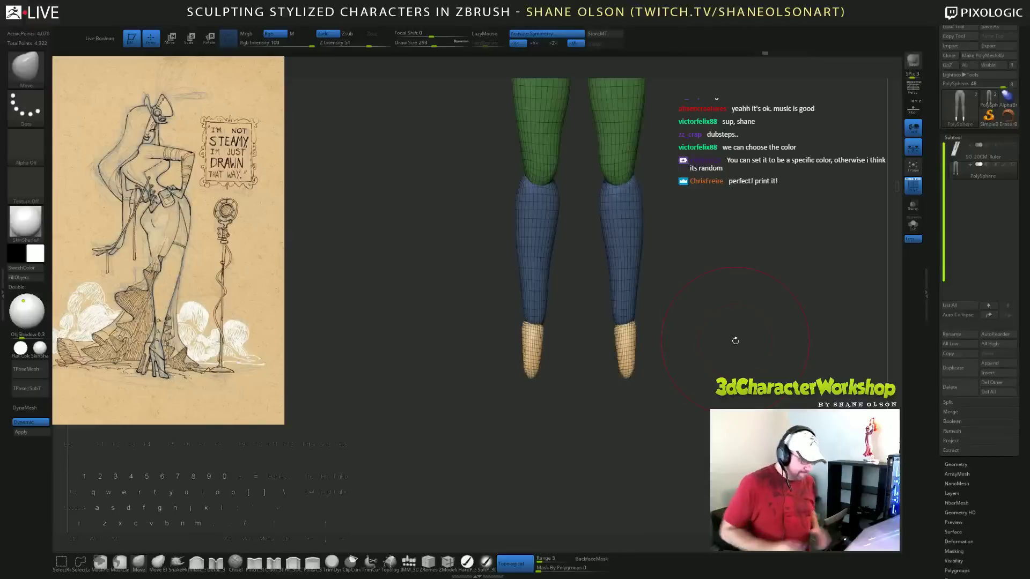
Fill out the feet slightly with the Inflate brush at Draw Size 207.
{"action": "left_click_drag", "start_coordinate": [580, 378], "coordinate": [577, 389]}
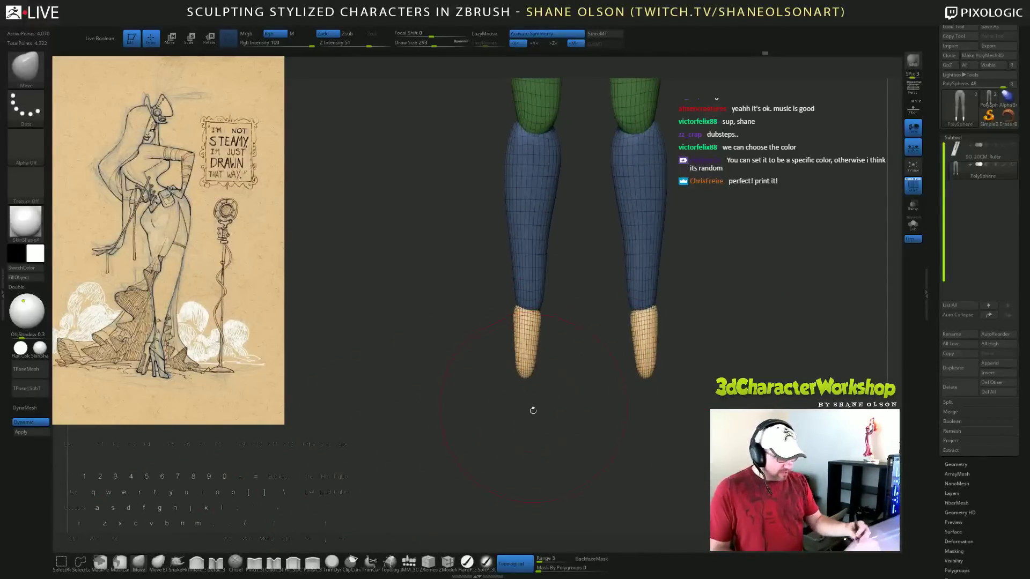
{"action": "left_click", "coordinate": [197, 564]}
{"action": "key", "text": "s"}
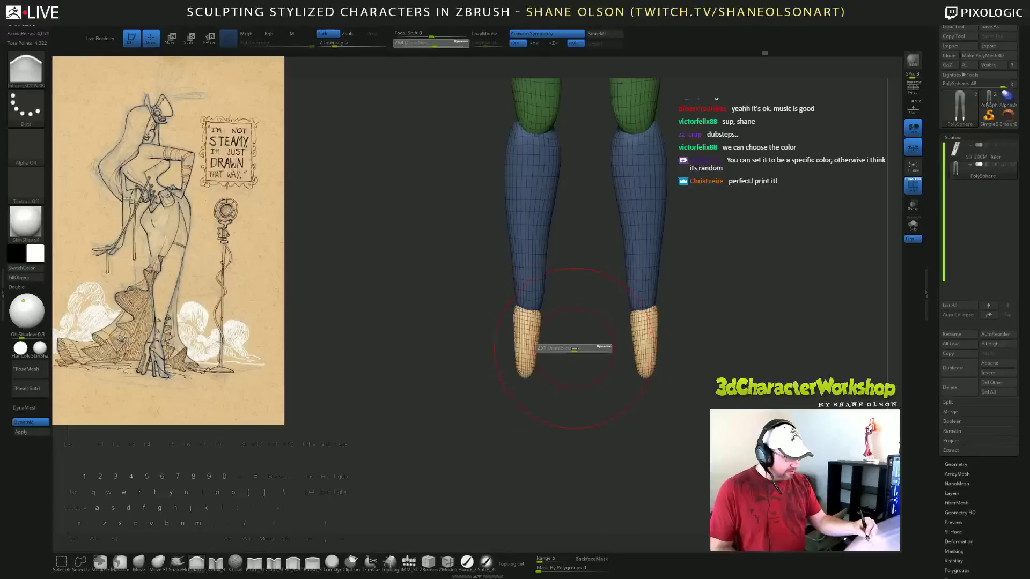
{"action": "left_click_drag", "start_coordinate": [576, 349], "coordinate": [570, 349]}
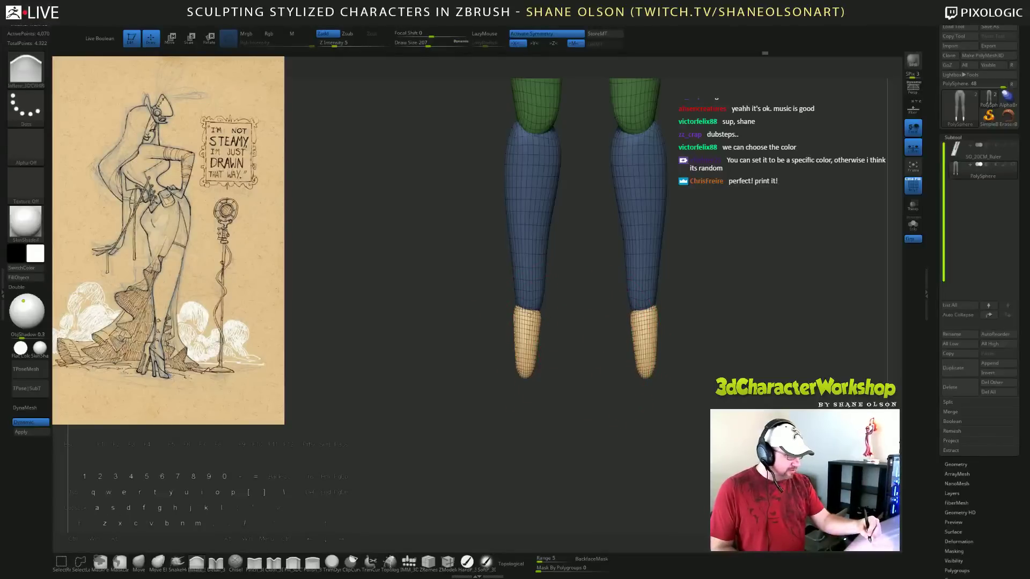
{"action": "left_click_drag", "start_coordinate": [590, 401], "coordinate": [602, 398]}
{"action": "key", "text": "space"}
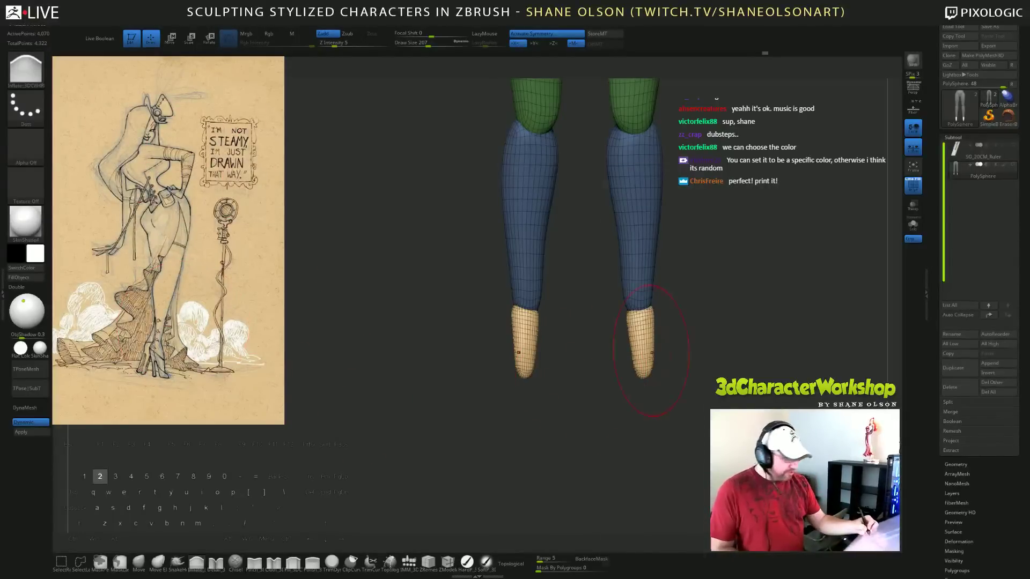
{"action": "key", "text": "space"}
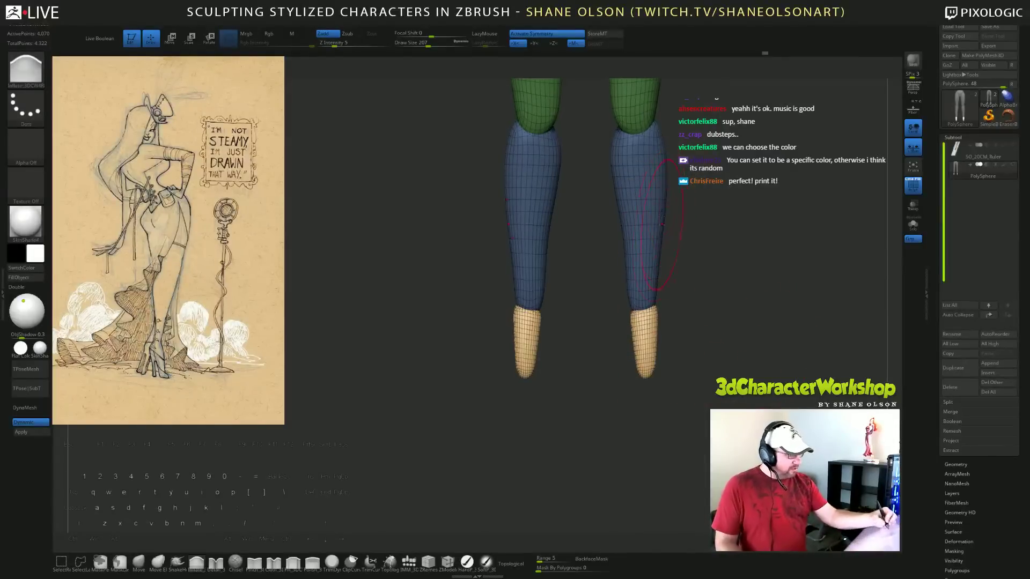
{"action": "mouse_move", "coordinate": [642, 329]}
{"action": "left_mouse_down"}
{"action": "mouse_move", "coordinate": [661, 370]}
{"action": "mouse_move", "coordinate": [640, 364]}
{"action": "left_mouse_up"}
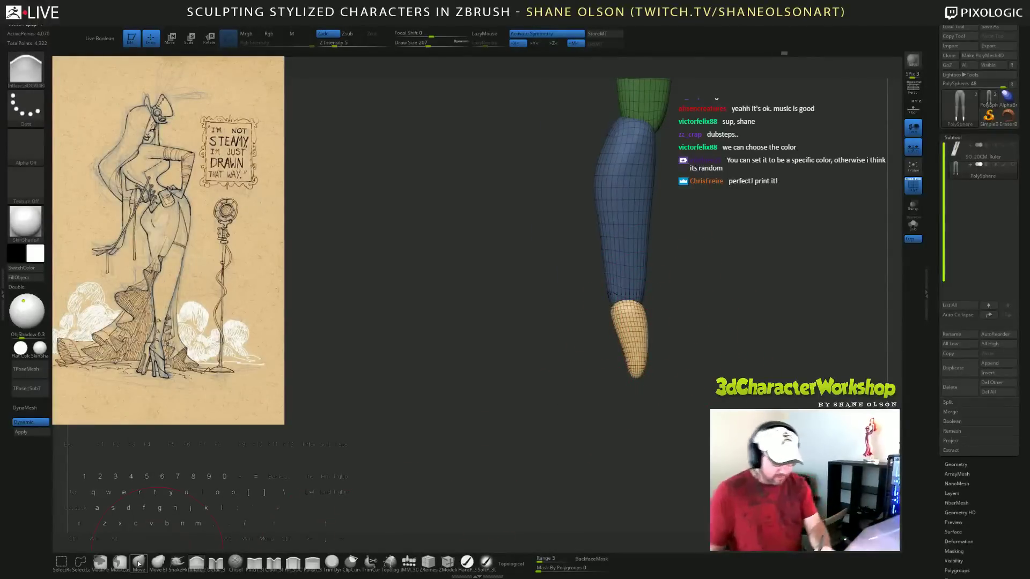
Bend the feet forward from the side with the Move brush and pull the toes down and forward.
{"action": "left_click", "coordinate": [140, 560]}
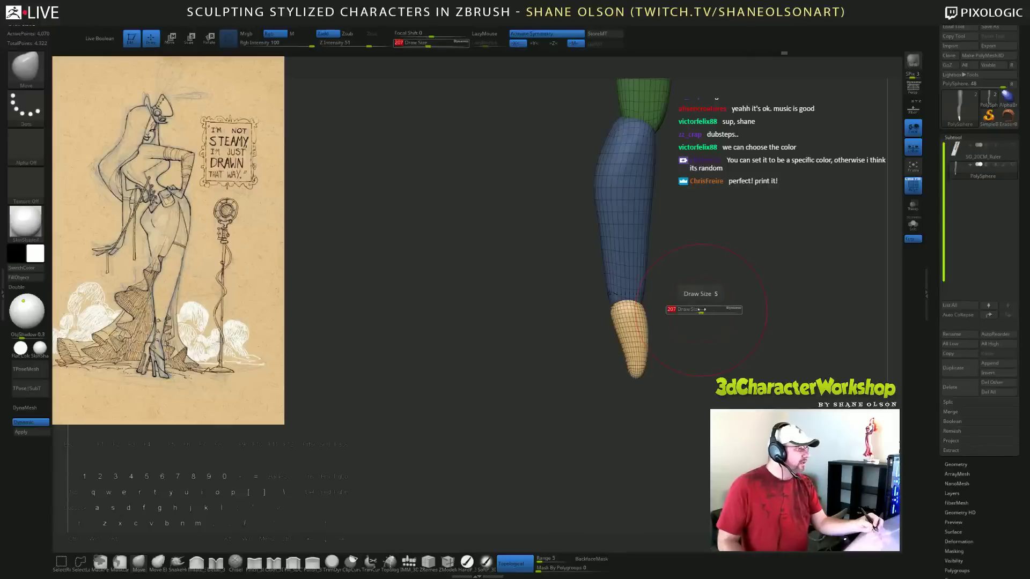
{"action": "mouse_move", "coordinate": [614, 312]}
{"action": "left_mouse_down"}
{"action": "mouse_move", "coordinate": [606, 306]}
{"action": "mouse_move", "coordinate": [642, 372]}
{"action": "left_mouse_up"}
{"action": "left_click_drag", "start_coordinate": [645, 332], "coordinate": [650, 323]}
{"action": "left_click_drag", "start_coordinate": [643, 380], "coordinate": [646, 387]}
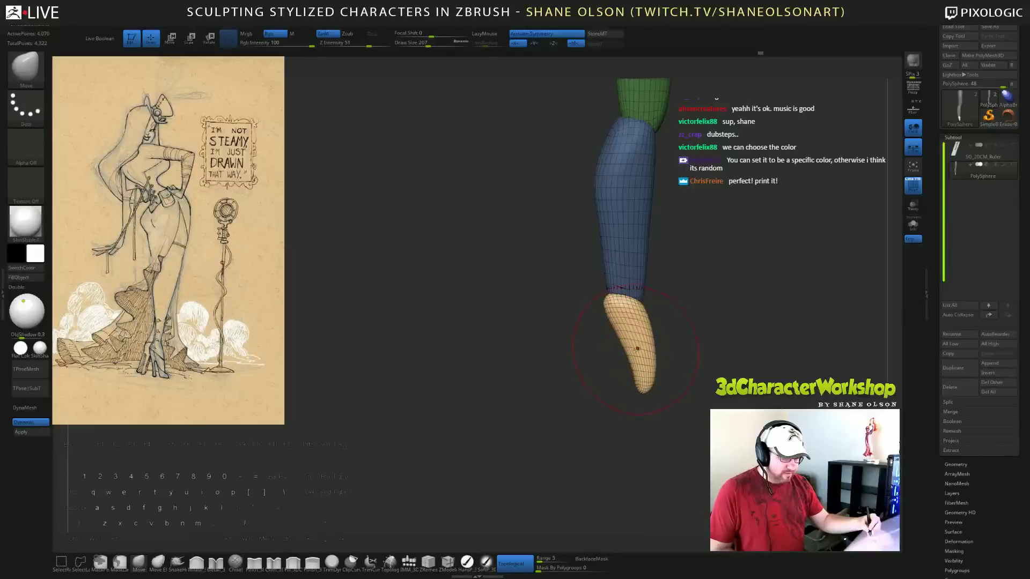
Reduce the Draw Size to 128, pull the heels backward from the side, and refine their width from the front.
{"action": "key", "text": "s"}
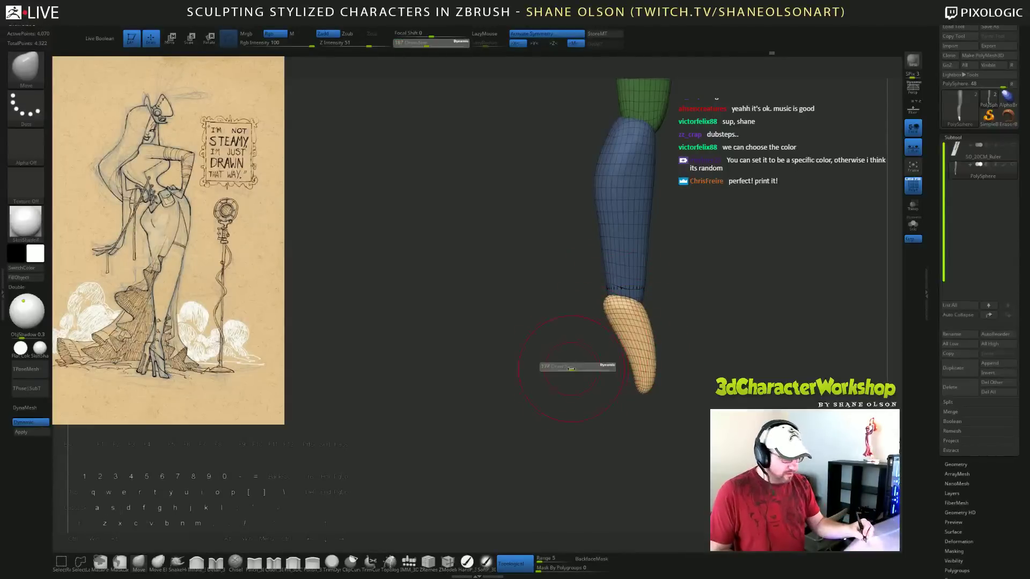
{"action": "left_click_drag", "start_coordinate": [574, 366], "coordinate": [568, 366]}
{"action": "left_click_drag", "start_coordinate": [608, 319], "coordinate": [605, 322]}
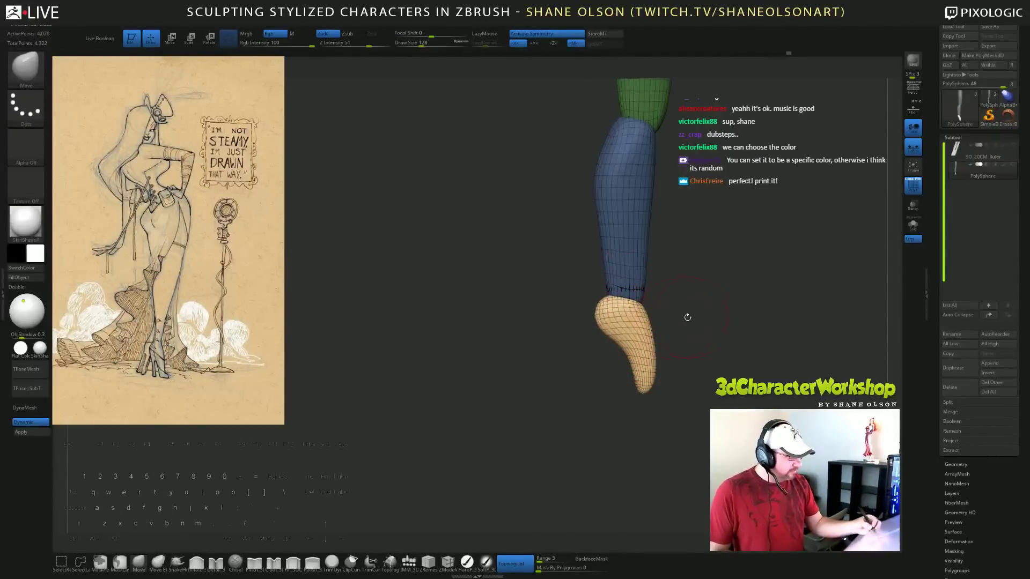
{"action": "mouse_move", "coordinate": [688, 317]}
{"action": "left_mouse_down", "text": "shift"}
{"action": "mouse_move", "coordinate": [587, 308]}
{"action": "mouse_move", "coordinate": [573, 321]}
{"action": "mouse_move", "coordinate": [613, 318]}
{"action": "left_mouse_up", "text": "shift"}
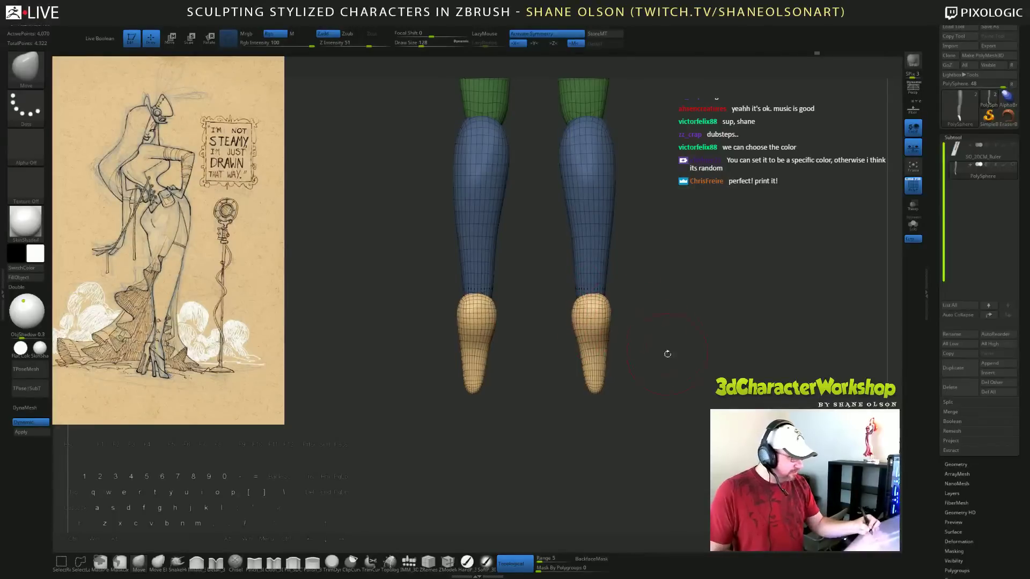
{"action": "left_click_drag", "start_coordinate": [667, 354], "coordinate": [493, 338], "text": "shift"}
{"action": "left_click_drag", "start_coordinate": [609, 325], "coordinate": [607, 326]}
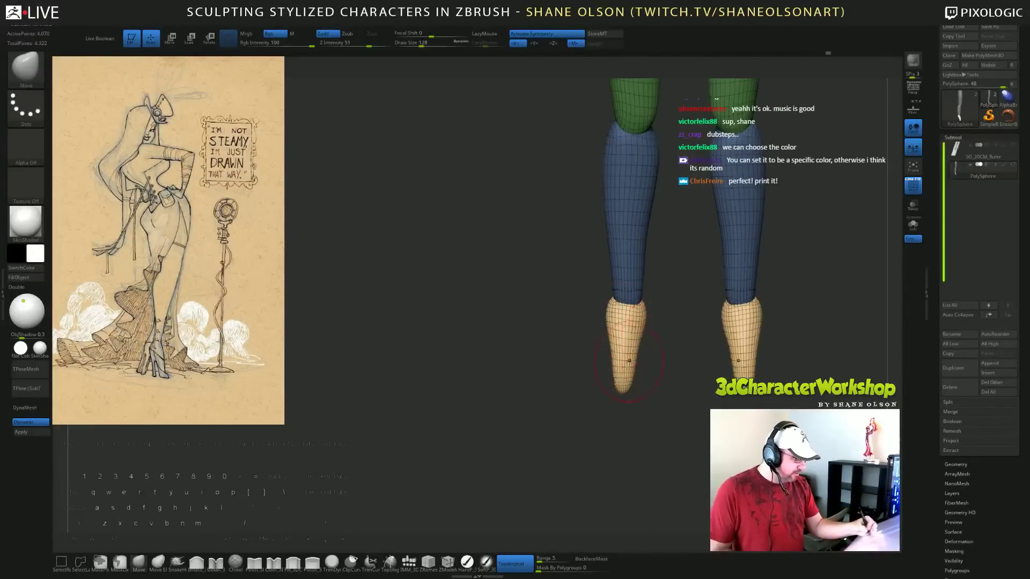
Set the Draw Size to 197 and refine the feet's profile from the side.
{"action": "key", "text": "s"}
{"action": "mouse_move", "coordinate": [637, 409]}
{"action": "left_mouse_down"}
{"action": "mouse_move", "coordinate": [616, 357]}
{"action": "mouse_move", "coordinate": [637, 350]}
{"action": "left_mouse_up"}
{"action": "mouse_move", "coordinate": [685, 444]}
{"action": "left_mouse_down"}
{"action": "mouse_move", "coordinate": [706, 435]}
{"action": "mouse_move", "coordinate": [647, 420]}
{"action": "left_mouse_up"}
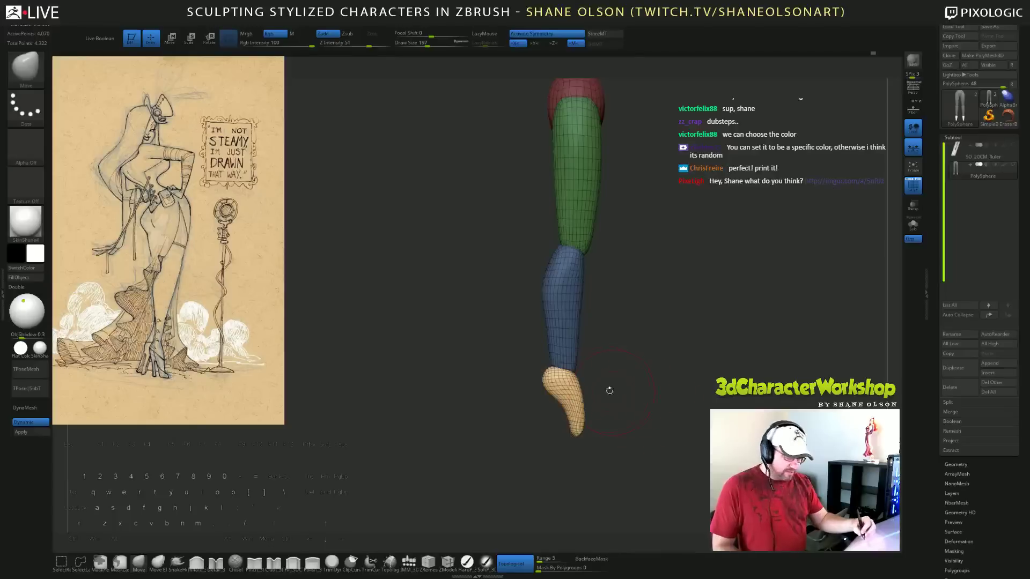
{"action": "left_click_drag", "start_coordinate": [575, 429], "coordinate": [583, 398]}
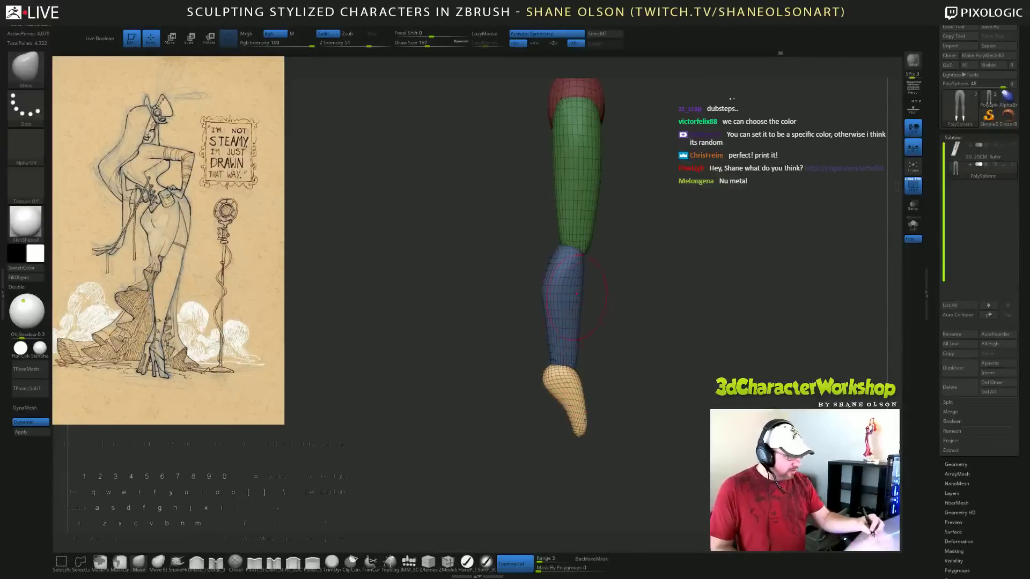
Mask everything except the lower legs and return to the Move brush for sculpting.
{"action": "key", "text": "w"}
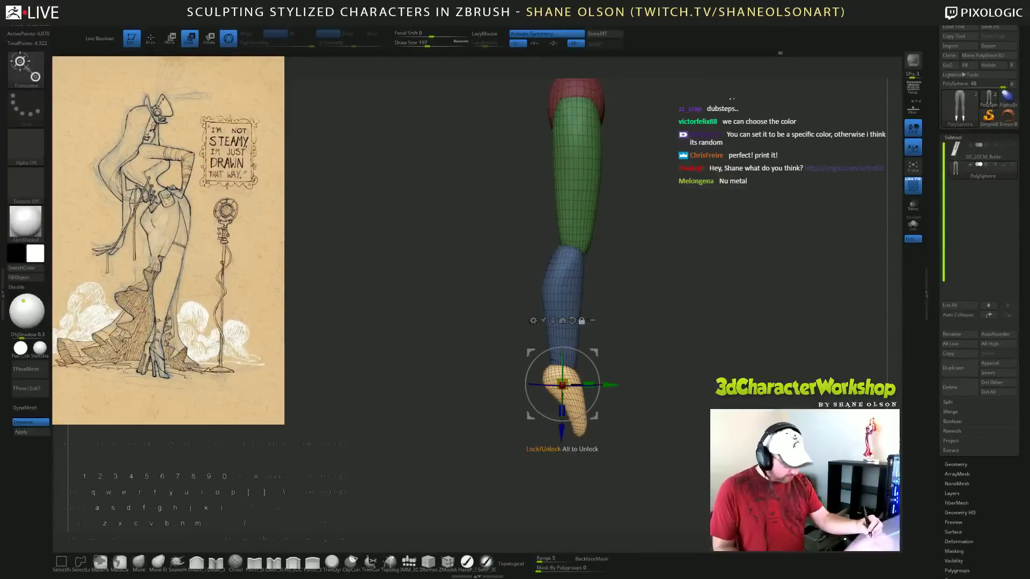
{"action": "left_click", "coordinate": [566, 306], "text": "ctrl"}
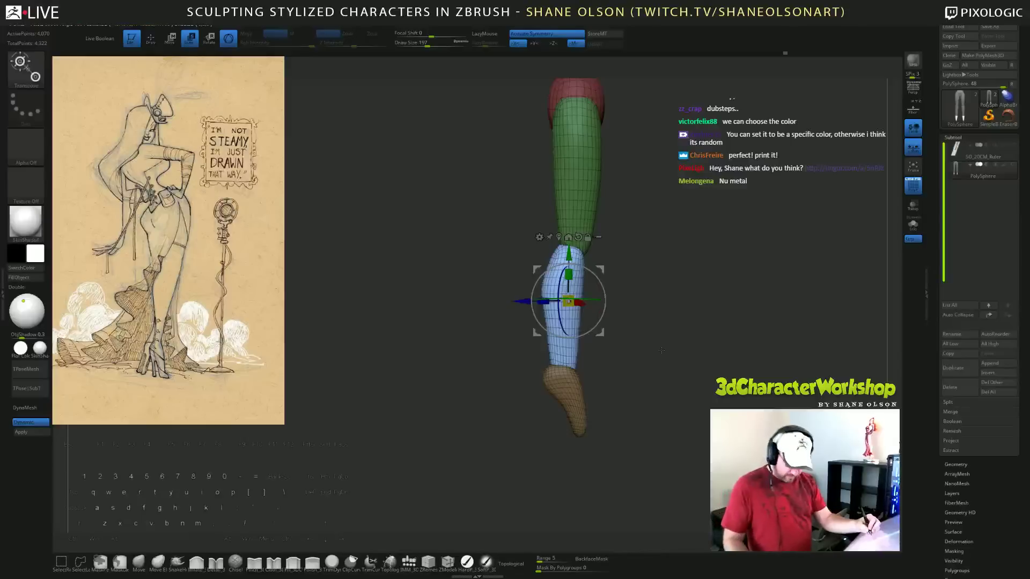
{"action": "key", "text": "q"}
{"action": "mouse_move", "coordinate": [632, 326]}
{"action": "left_mouse_down", "text": "alt"}
{"action": "mouse_move", "coordinate": [649, 353]}
{"action": "mouse_move", "coordinate": [644, 330]}
{"action": "left_mouse_up", "text": "alt"}
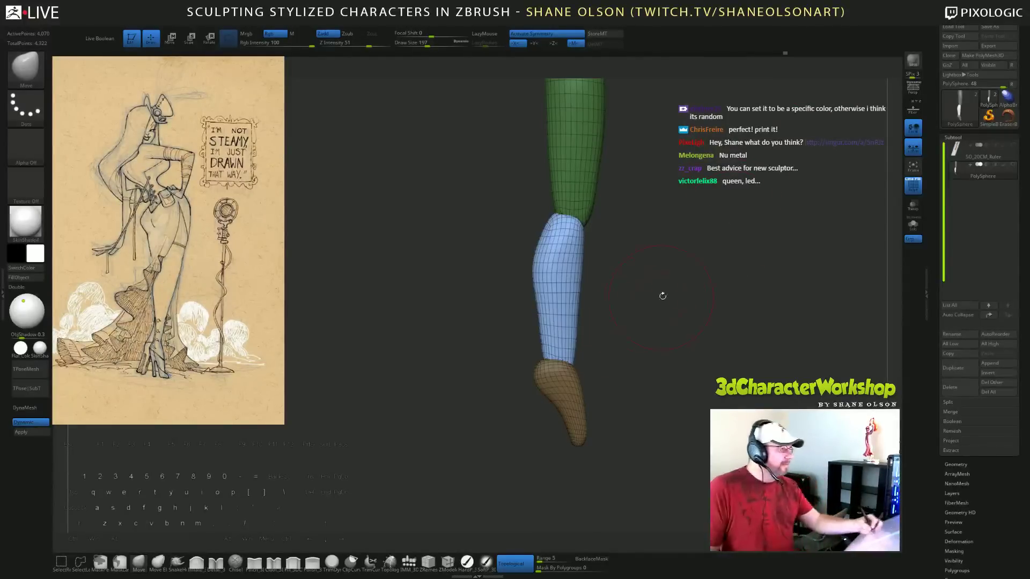
{"action": "mouse_move", "coordinate": [665, 299]}
{"action": "left_mouse_down"}
{"action": "mouse_move", "coordinate": [667, 275]}
{"action": "mouse_move", "coordinate": [664, 294]}
{"action": "mouse_move", "coordinate": [655, 291]}
{"action": "left_mouse_up"}
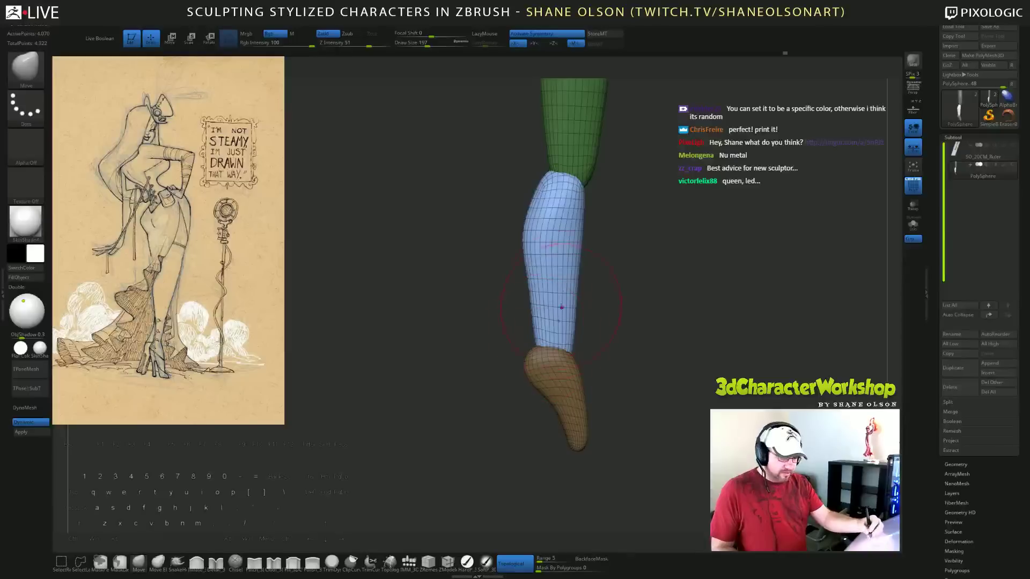
Narrow the lower legs toward the ankles from the side and smooth the backs of the calves.
{"action": "mouse_move", "coordinate": [575, 321]}
{"action": "left_mouse_down"}
{"action": "mouse_move", "coordinate": [537, 321]}
{"action": "mouse_move", "coordinate": [560, 323]}
{"action": "left_mouse_up"}
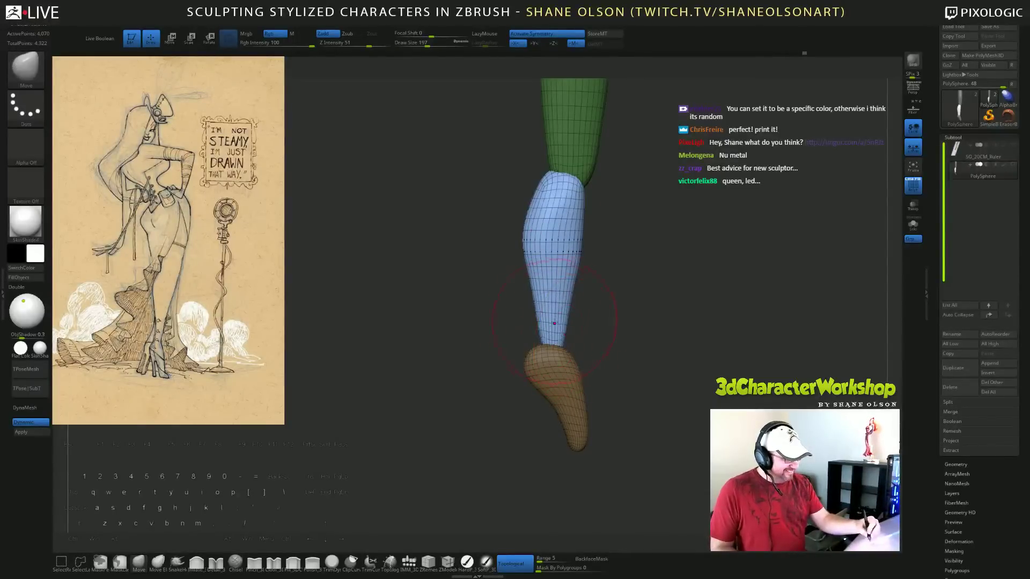
{"action": "left_click_drag", "start_coordinate": [541, 265], "coordinate": [537, 252], "text": "shift"}
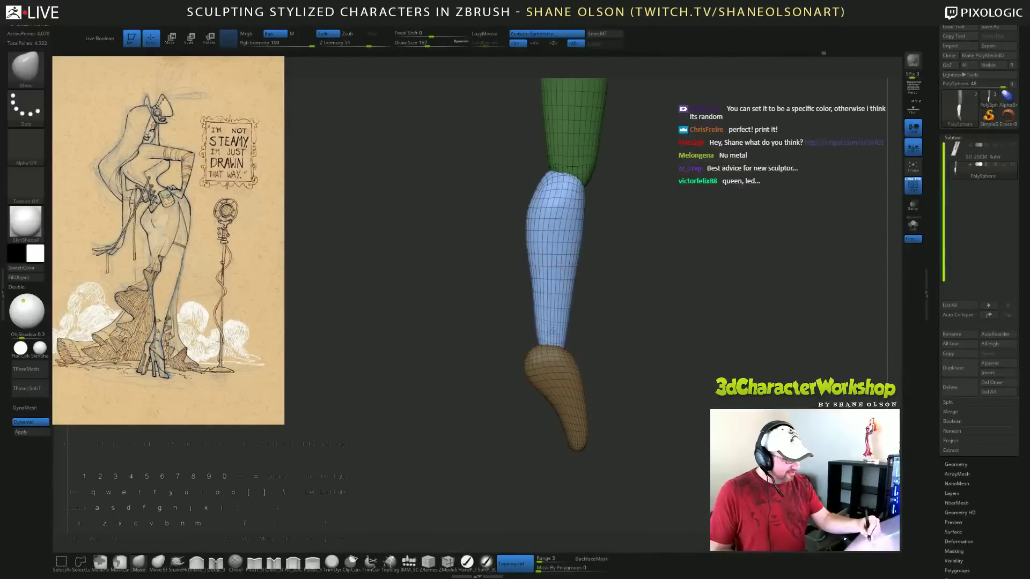
{"action": "left_click_drag", "start_coordinate": [587, 316], "coordinate": [595, 313], "text": "shift"}
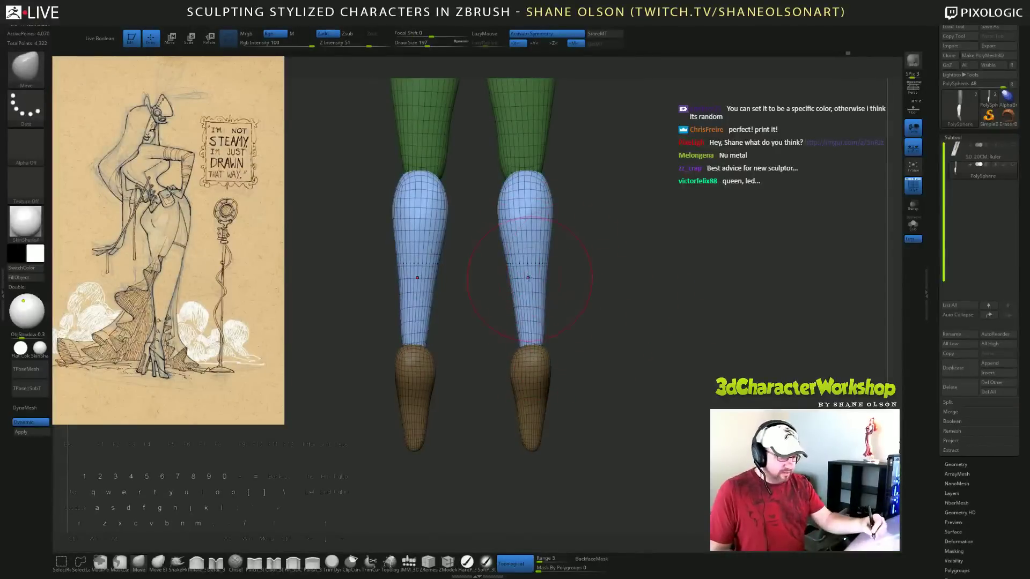
{"action": "left_click_drag", "start_coordinate": [567, 251], "coordinate": [611, 298]}
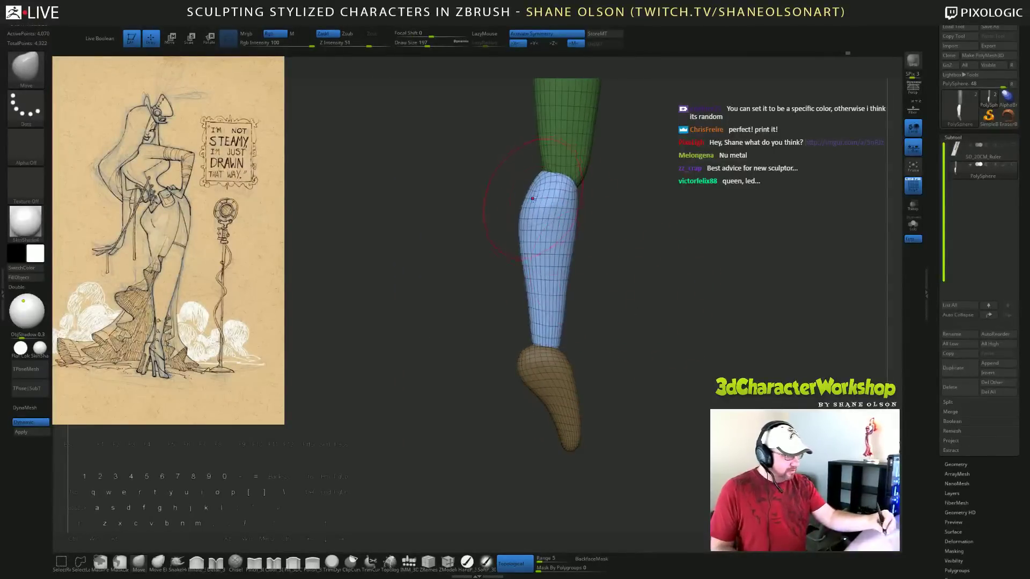
Smooth the lower legs near the ankles from the side and clear the mask.
{"action": "left_click_drag", "start_coordinate": [636, 336], "coordinate": [639, 334]}
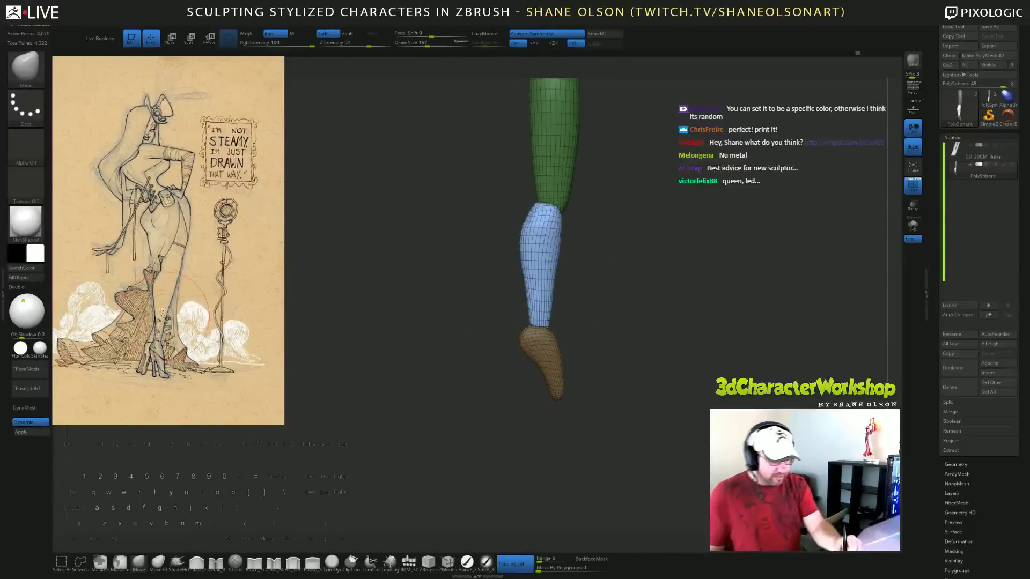
{"action": "left_click_drag", "start_coordinate": [639, 320], "coordinate": [580, 344]}
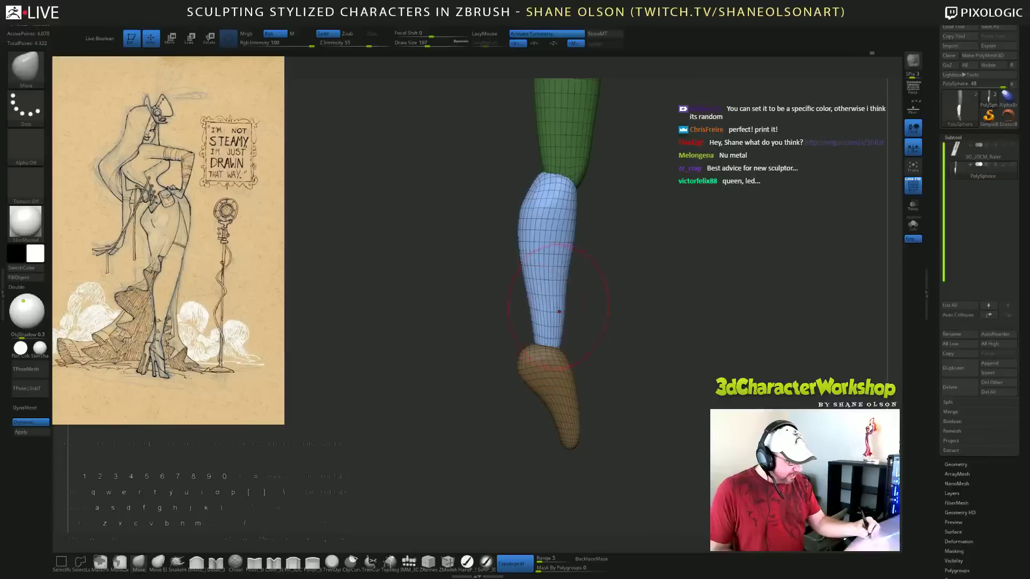
{"action": "left_click_drag", "start_coordinate": [562, 326], "coordinate": [558, 323], "text": "shift"}
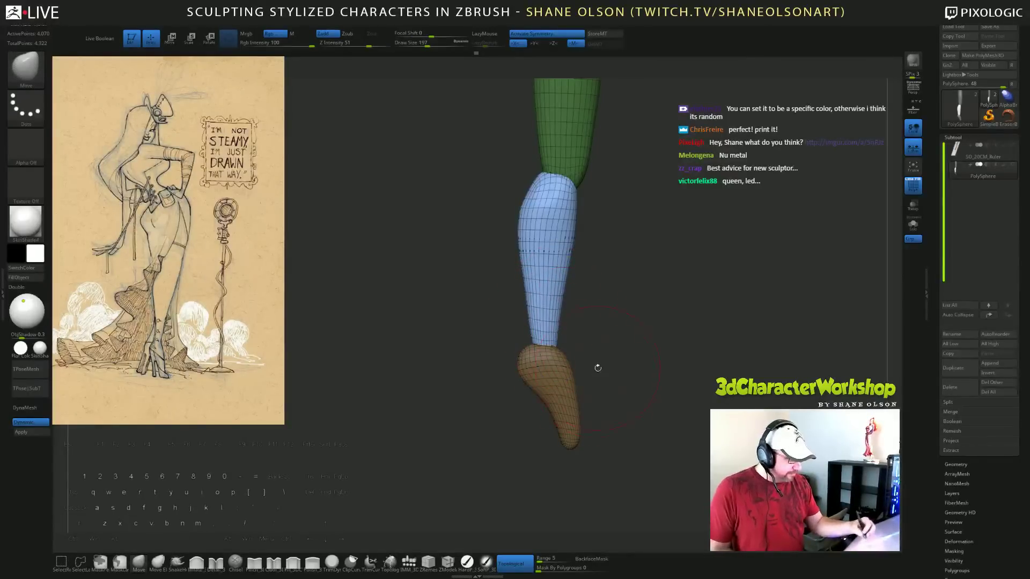
{"action": "mouse_move", "coordinate": [639, 339]}
{"action": "left_mouse_down", "text": "ctrl"}
{"action": "mouse_move", "coordinate": [642, 354]}
{"action": "mouse_move", "coordinate": [629, 367]}
{"action": "mouse_move", "coordinate": [620, 355]}
{"action": "left_mouse_up", "text": "ctrl"}
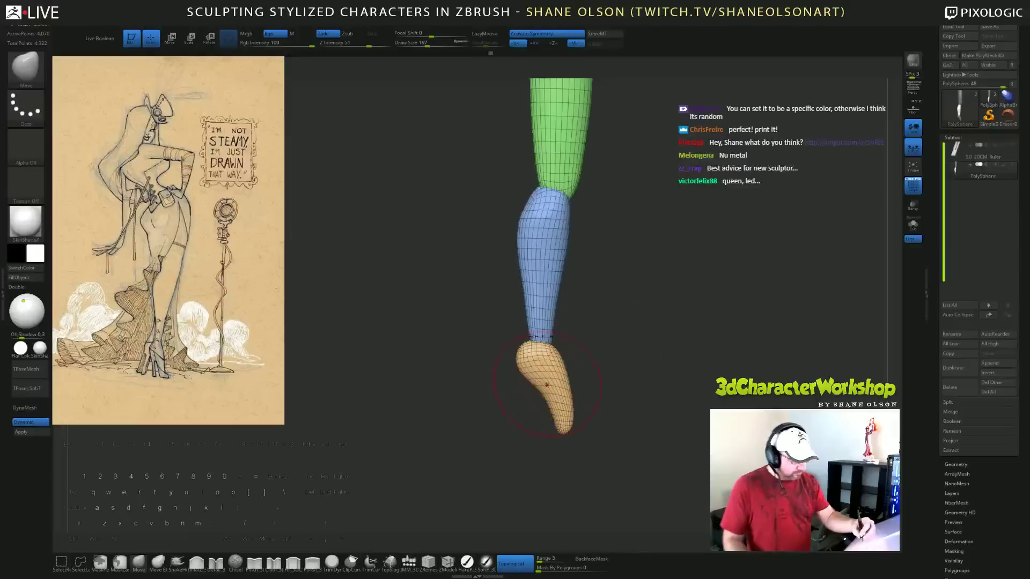
Adjust the feet with a Draw Size of 108, turn off the polygroup wireframe display and undo the last change.
{"action": "mouse_move", "coordinate": [638, 360]}
{"action": "left_mouse_down"}
{"action": "mouse_move", "coordinate": [689, 337]}
{"action": "mouse_move", "coordinate": [643, 350]}
{"action": "mouse_move", "coordinate": [666, 382]}
{"action": "mouse_move", "coordinate": [654, 379]}
{"action": "left_mouse_up"}
{"action": "key", "text": "s"}
{"action": "left_click_drag", "start_coordinate": [567, 362], "coordinate": [572, 359]}
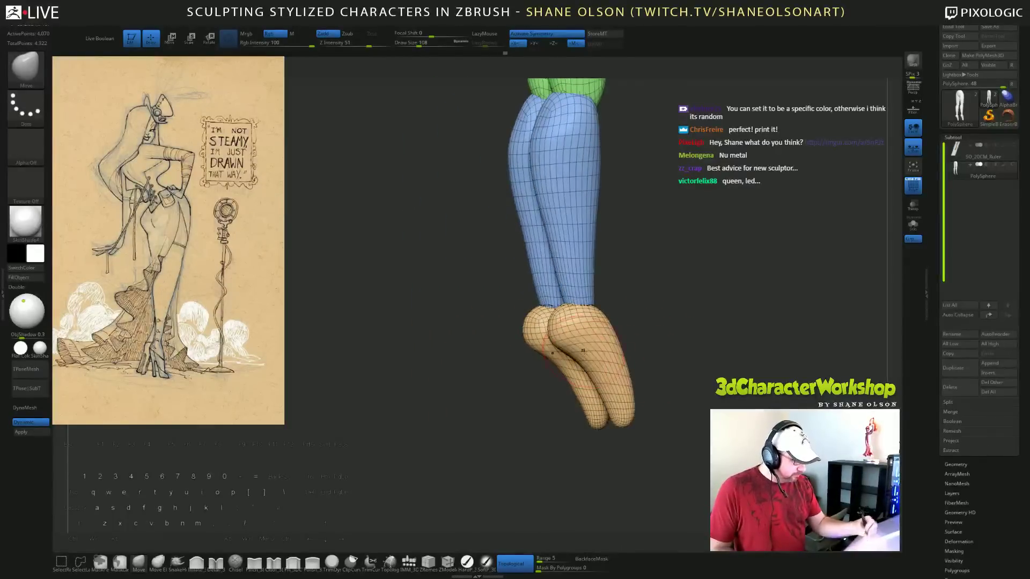
{"action": "left_click_drag", "start_coordinate": [679, 349], "coordinate": [633, 350]}
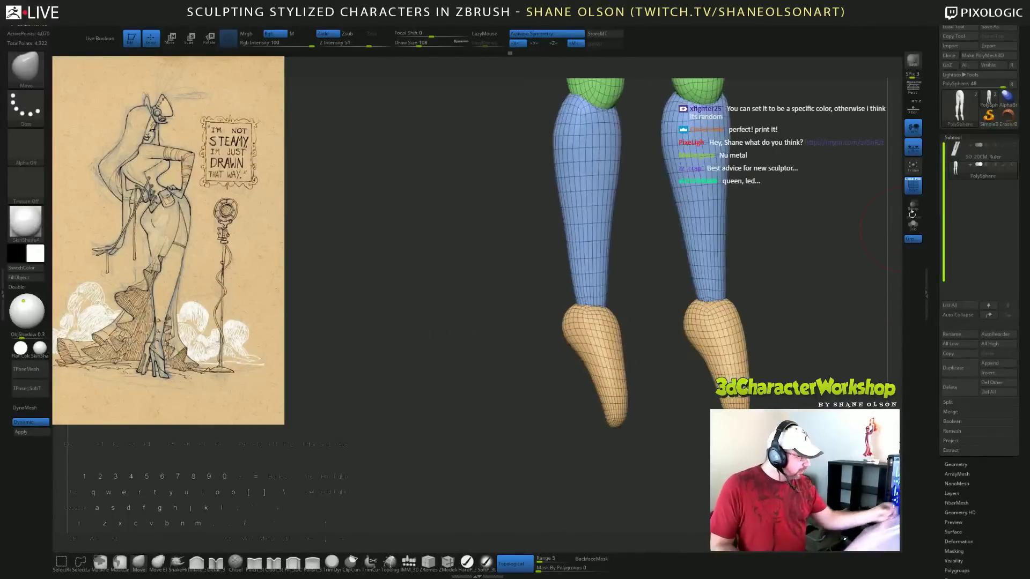
{"action": "left_click", "coordinate": [913, 185]}
{"action": "mouse_move", "coordinate": [809, 324]}
{"action": "left_mouse_down", "text": "alt"}
{"action": "mouse_move", "coordinate": [800, 299]}
{"action": "mouse_move", "coordinate": [767, 369]}
{"action": "mouse_move", "coordinate": [787, 349]}
{"action": "mouse_move", "coordinate": [734, 362]}
{"action": "left_mouse_up", "text": "alt"}
{"action": "key", "text": "ctrl+z"}
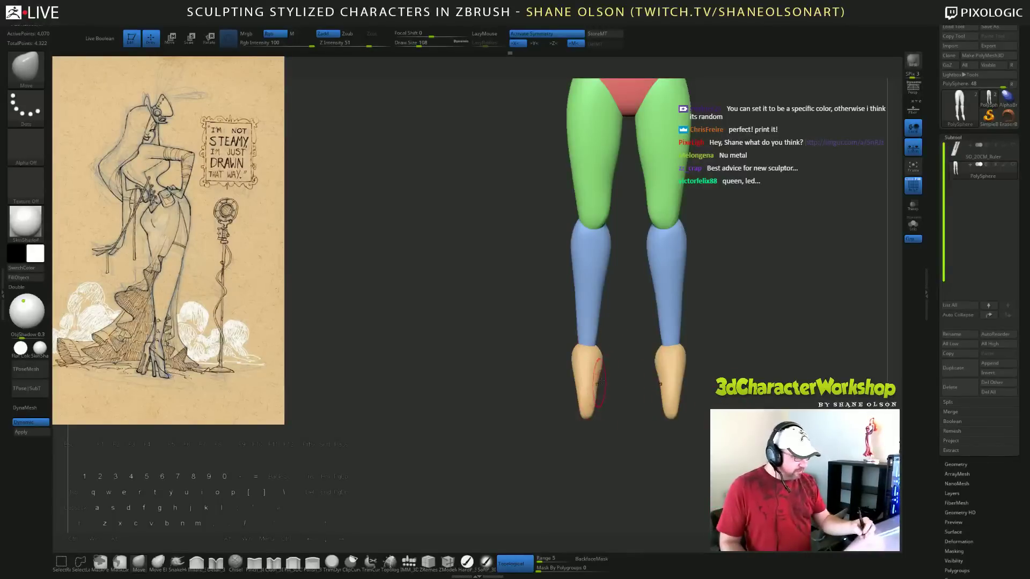
Reshape the sides of the feet around the heels and the toe tips symmetrically, viewed straight on.
{"action": "left_click_drag", "start_coordinate": [601, 382], "coordinate": [600, 414]}
{"action": "mouse_move", "coordinate": [578, 372]}
{"action": "left_mouse_down"}
{"action": "mouse_move", "coordinate": [577, 346]}
{"action": "mouse_move", "coordinate": [539, 353]}
{"action": "left_mouse_up"}
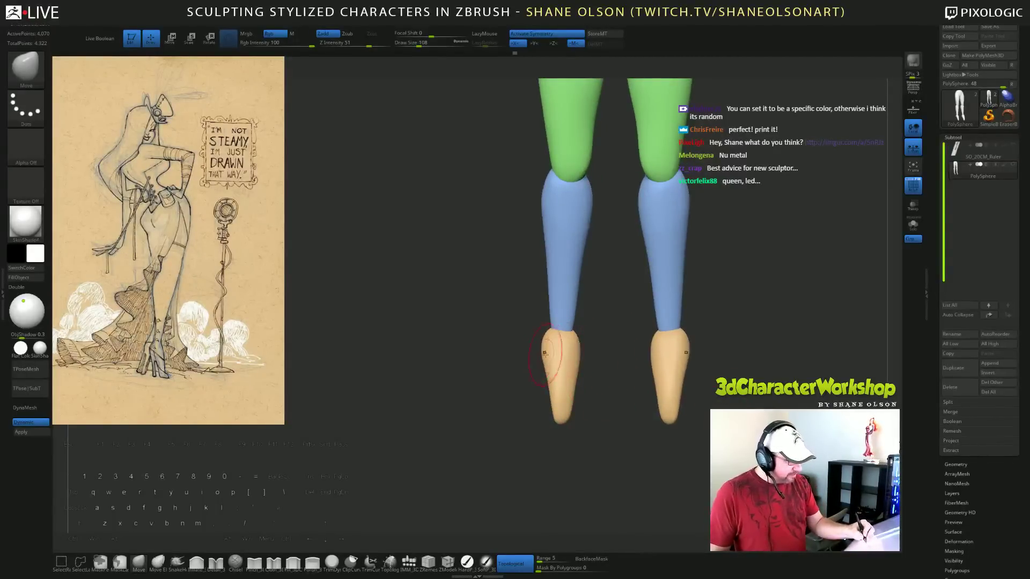
{"action": "left_click_drag", "start_coordinate": [602, 382], "coordinate": [598, 381]}
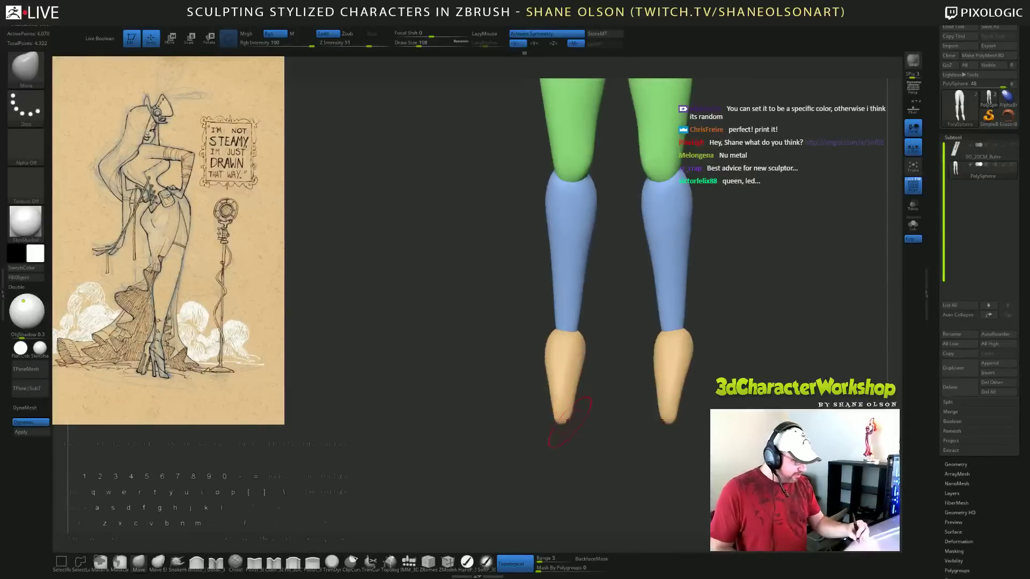
{"action": "left_click_drag", "start_coordinate": [575, 420], "coordinate": [553, 421]}
{"action": "left_click_drag", "start_coordinate": [677, 450], "coordinate": [684, 450], "text": "shift"}
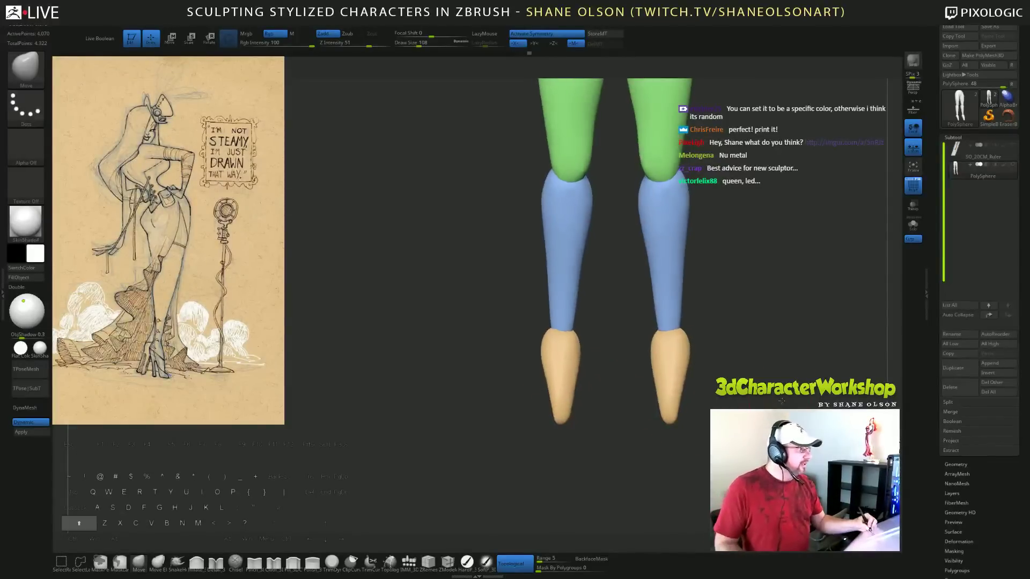
Set the Draw Size to 207 and refine the thighs' profile from the side.
{"action": "mouse_move", "coordinate": [749, 374]}
{"action": "left_mouse_down", "text": "alt"}
{"action": "mouse_move", "coordinate": [729, 353]}
{"action": "mouse_move", "coordinate": [723, 374]}
{"action": "mouse_move", "coordinate": [753, 379]}
{"action": "left_mouse_up", "text": "alt"}
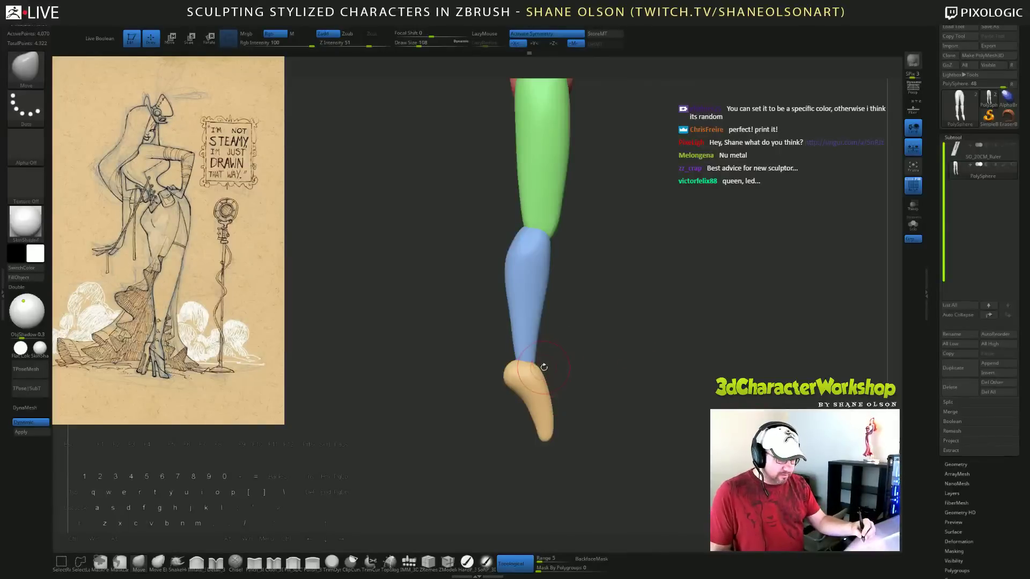
{"action": "left_click_drag", "start_coordinate": [692, 356], "coordinate": [705, 326]}
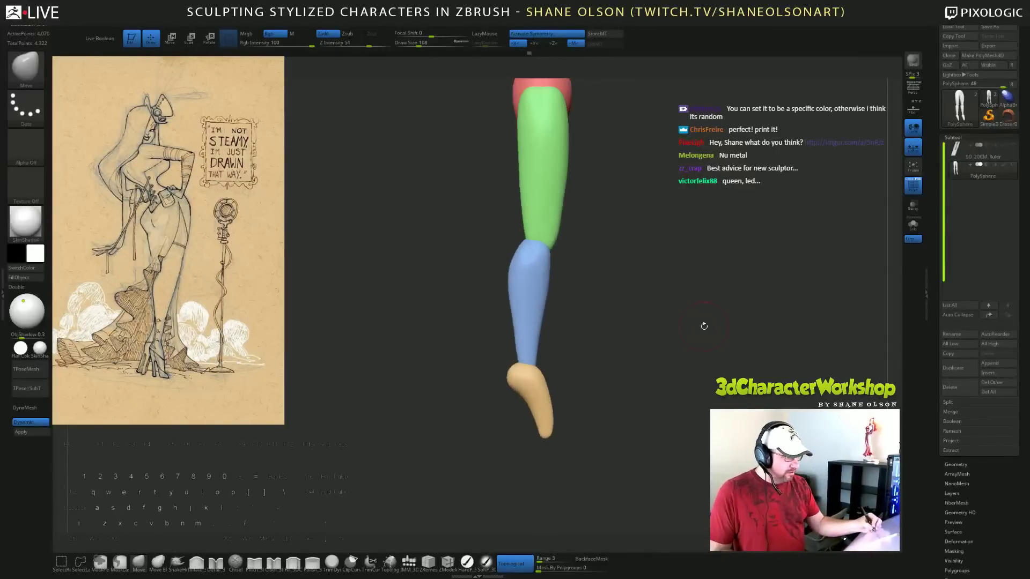
{"action": "left_click_drag", "start_coordinate": [673, 239], "coordinate": [680, 352], "text": "alt"}
{"action": "key", "text": "s"}
{"action": "left_click_drag", "start_coordinate": [624, 267], "coordinate": [632, 268]}
{"action": "left_click_drag", "start_coordinate": [534, 258], "coordinate": [526, 250]}
{"action": "mouse_move", "coordinate": [664, 339]}
{"action": "left_mouse_down"}
{"action": "mouse_move", "coordinate": [645, 347]}
{"action": "mouse_move", "coordinate": [655, 333]}
{"action": "left_mouse_up"}
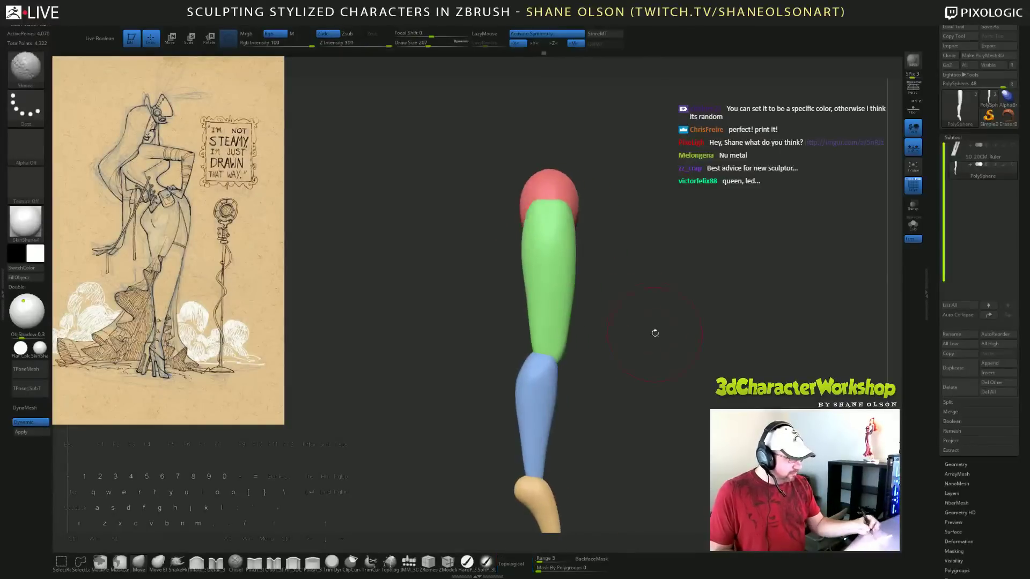
Set the Draw Size to 234 and fill out one edge of the thighs with the Move brush in side view.
{"action": "key", "text": "s"}
{"action": "left_click_drag", "start_coordinate": [634, 264], "coordinate": [633, 263]}
{"action": "left_click_drag", "start_coordinate": [571, 237], "coordinate": [575, 236]}
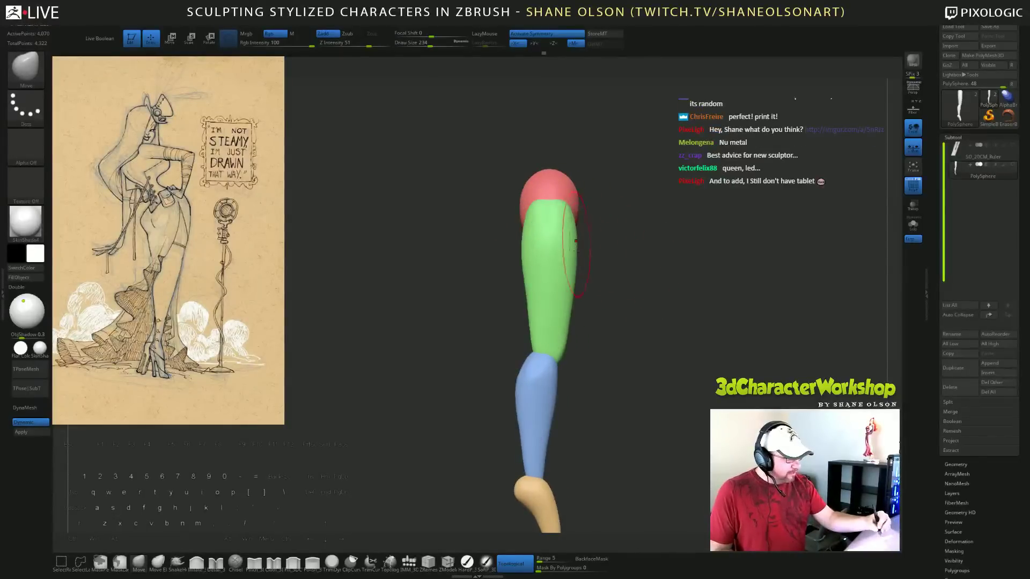
{"action": "left_click_drag", "start_coordinate": [572, 286], "coordinate": [575, 287]}
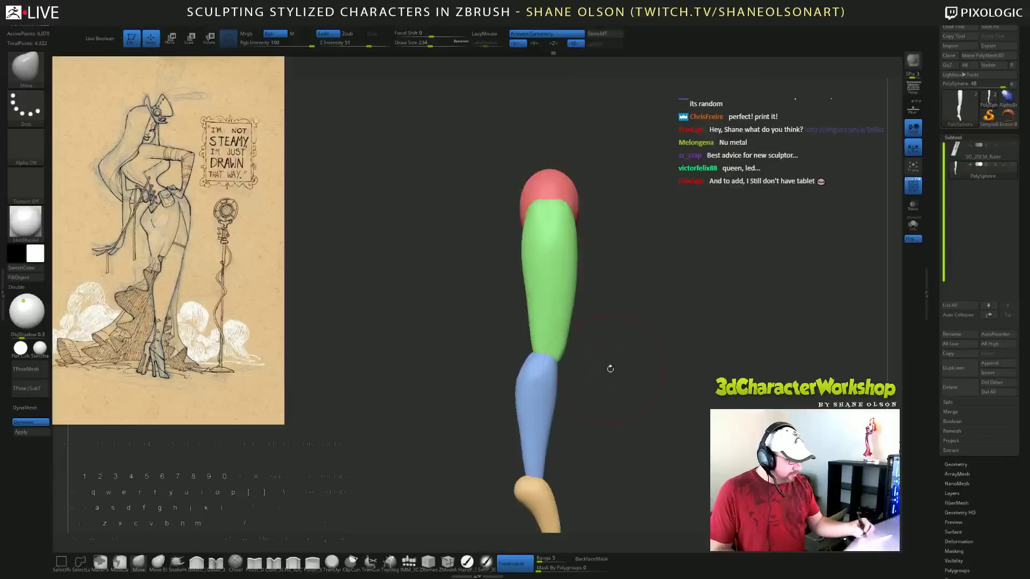
{"action": "mouse_move", "coordinate": [665, 352]}
{"action": "left_mouse_down", "text": "alt"}
{"action": "mouse_move", "coordinate": [664, 298]}
{"action": "mouse_move", "coordinate": [611, 316]}
{"action": "mouse_move", "coordinate": [604, 332]}
{"action": "left_mouse_up", "text": "alt"}
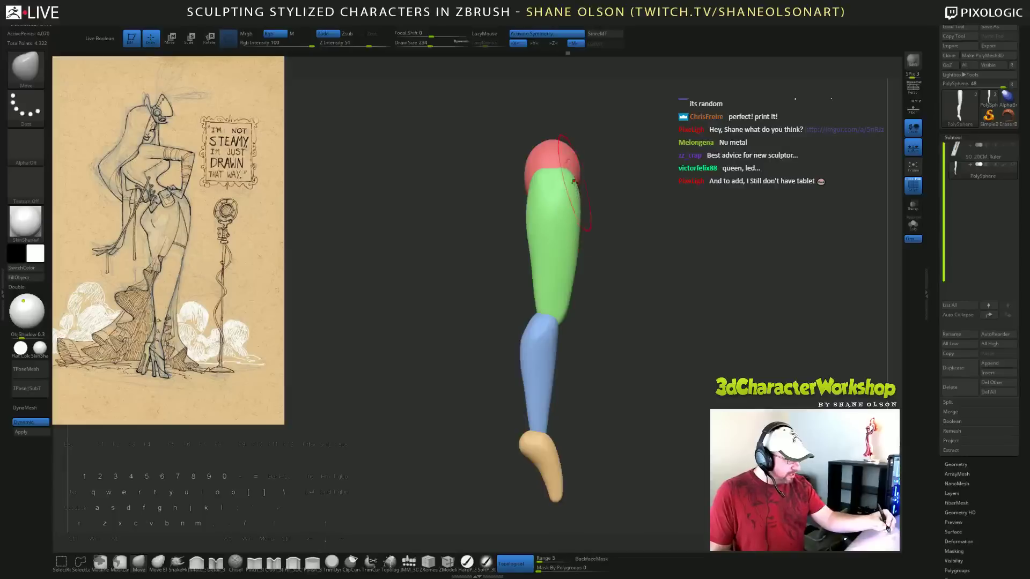
Pull the upper outer ends of the thighs slightly higher against the pelvis.
{"action": "left_click_drag", "start_coordinate": [604, 256], "coordinate": [700, 385]}
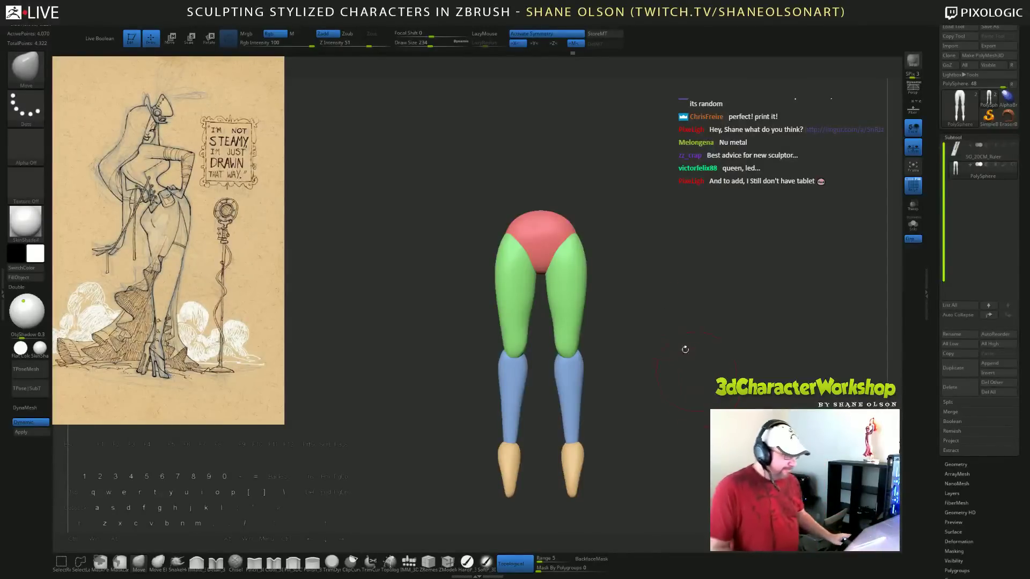
{"action": "left_click_drag", "start_coordinate": [651, 262], "coordinate": [667, 266], "text": "alt"}
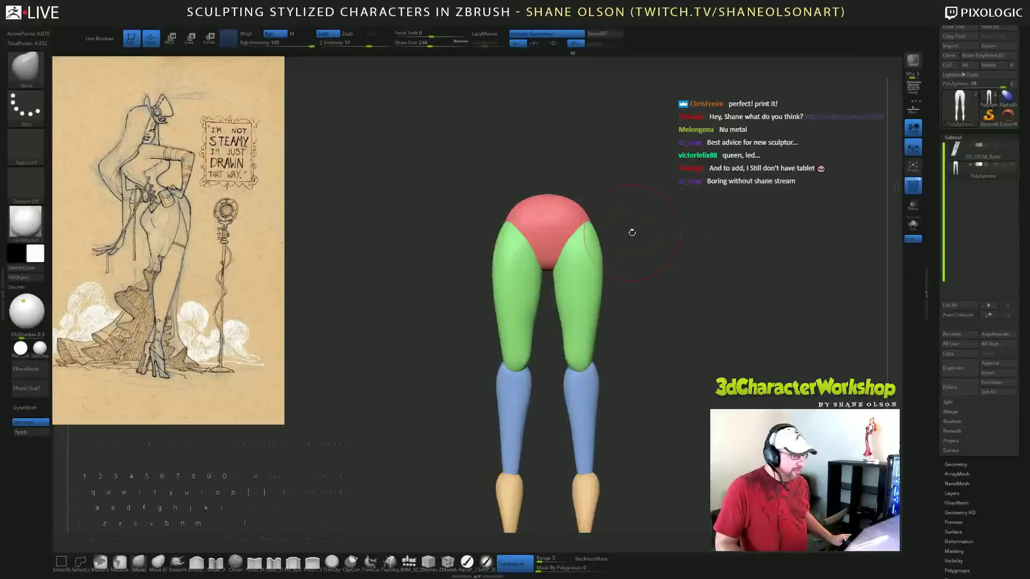
{"action": "left_click_drag", "start_coordinate": [590, 227], "coordinate": [590, 219]}
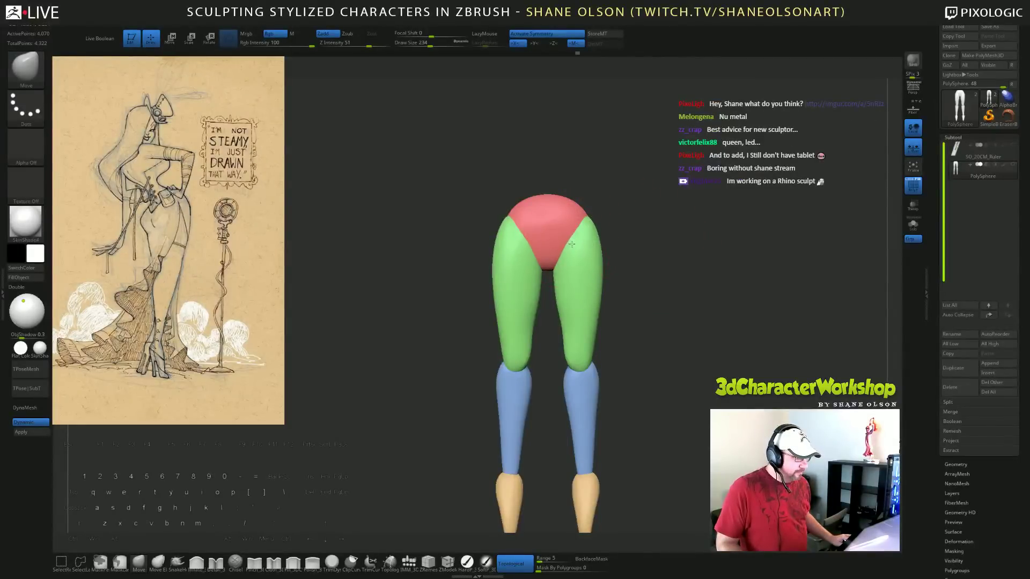
{"action": "left_click_drag", "start_coordinate": [667, 225], "coordinate": [671, 209]}
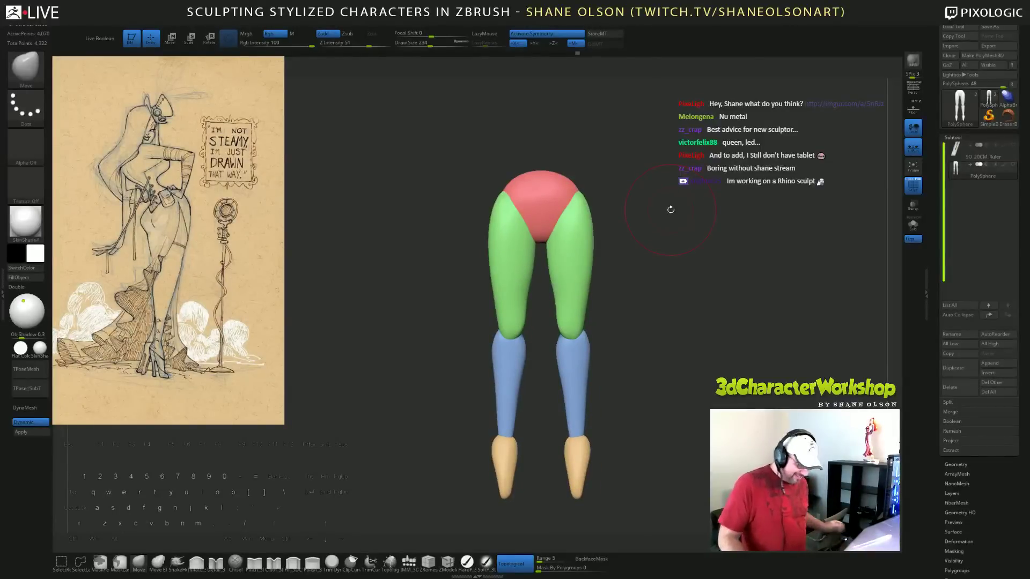
Mask everything except the pelvis and place the transform gizmo on it in side view.
{"action": "left_click_drag", "start_coordinate": [670, 210], "coordinate": [646, 163]}
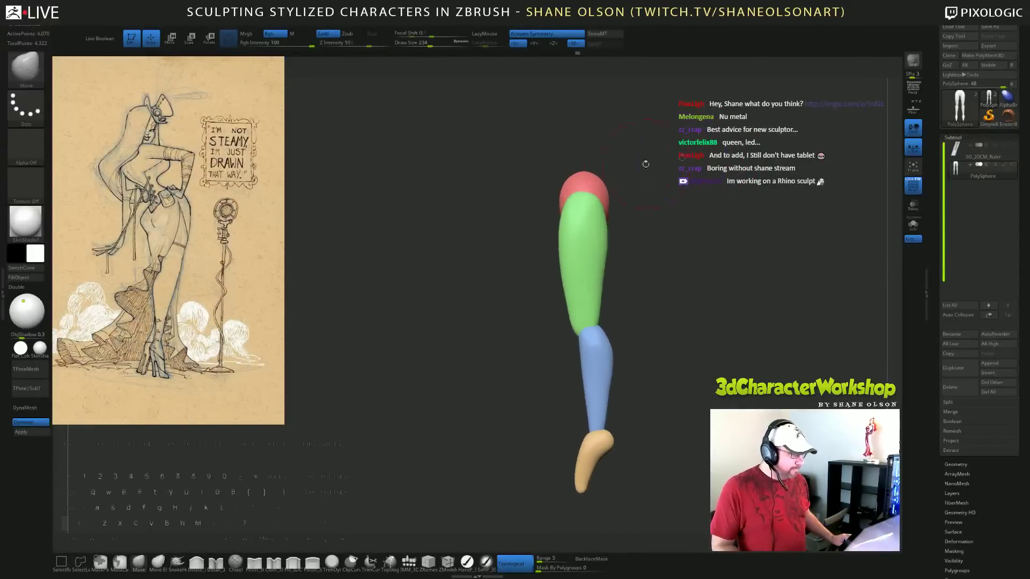
{"action": "key", "text": "e"}
{"action": "left_click", "coordinate": [583, 176], "text": "alt"}
{"action": "left_click", "coordinate": [593, 112], "text": "alt"}
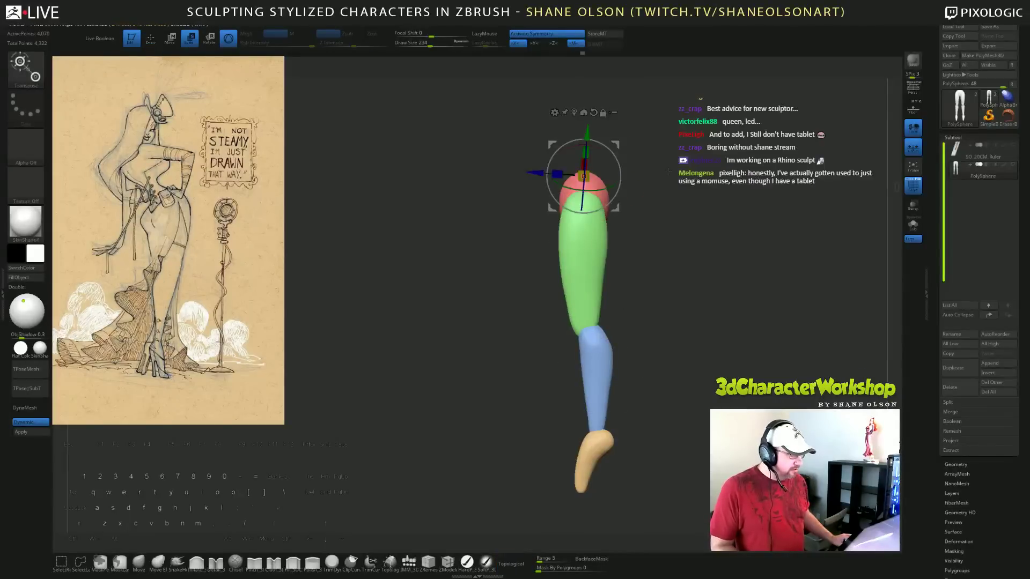
{"action": "left_click_drag", "start_coordinate": [636, 155], "coordinate": [668, 158]}
{"action": "left_click", "coordinate": [559, 221], "text": "ctrl"}
{"action": "left_click_drag", "start_coordinate": [645, 202], "coordinate": [605, 171]}
{"action": "left_click", "coordinate": [586, 141], "text": "alt"}
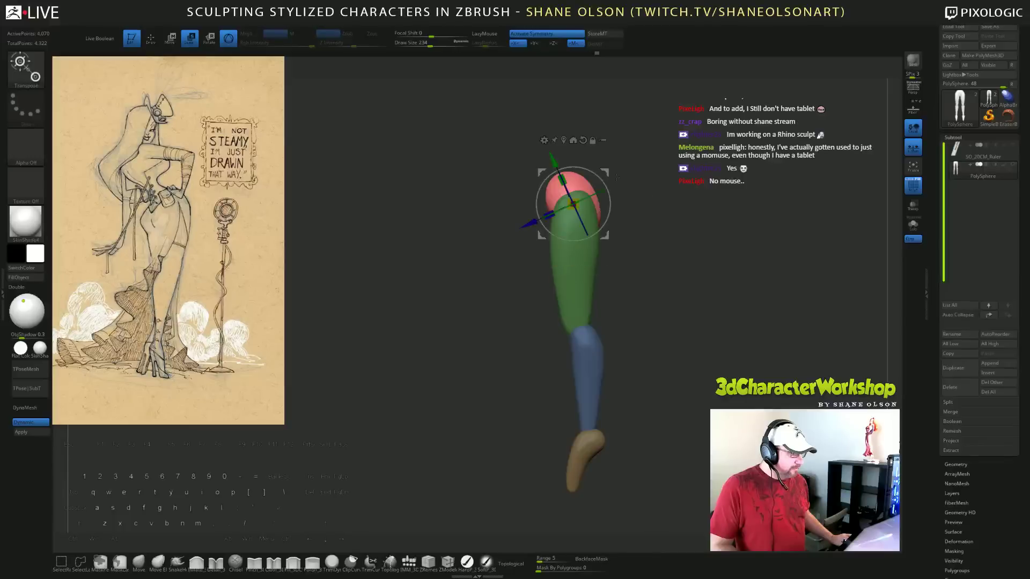
Scale the pelvis slightly along its depth axis and adjust its tilt from the side.
{"action": "mouse_move", "coordinate": [652, 206]}
{"action": "left_mouse_down"}
{"action": "mouse_move", "coordinate": [746, 212]}
{"action": "mouse_move", "coordinate": [657, 209]}
{"action": "left_mouse_up"}
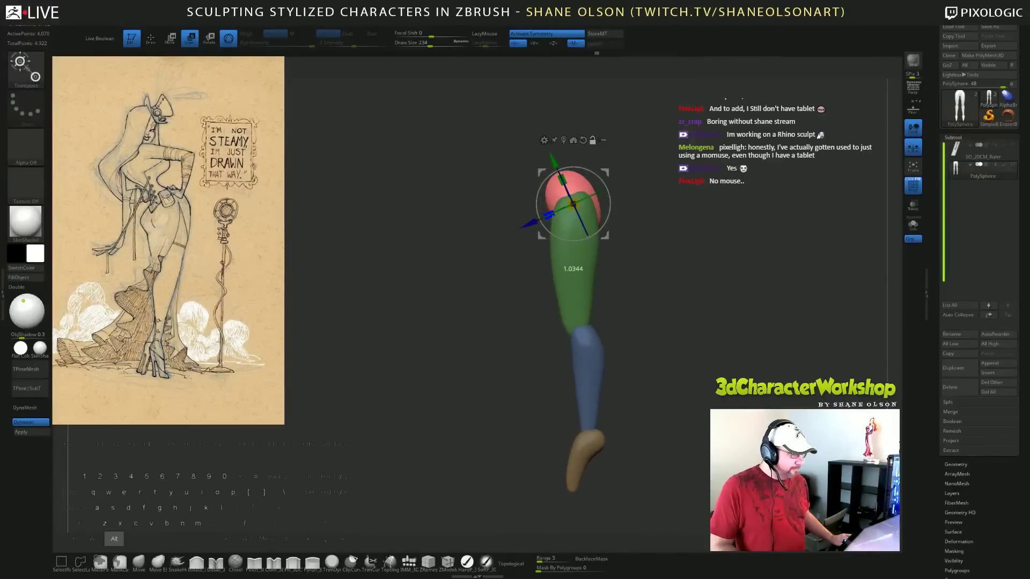
{"action": "left_click_drag", "start_coordinate": [556, 215], "coordinate": [547, 218]}
{"action": "left_click_drag", "start_coordinate": [668, 210], "coordinate": [703, 213]}
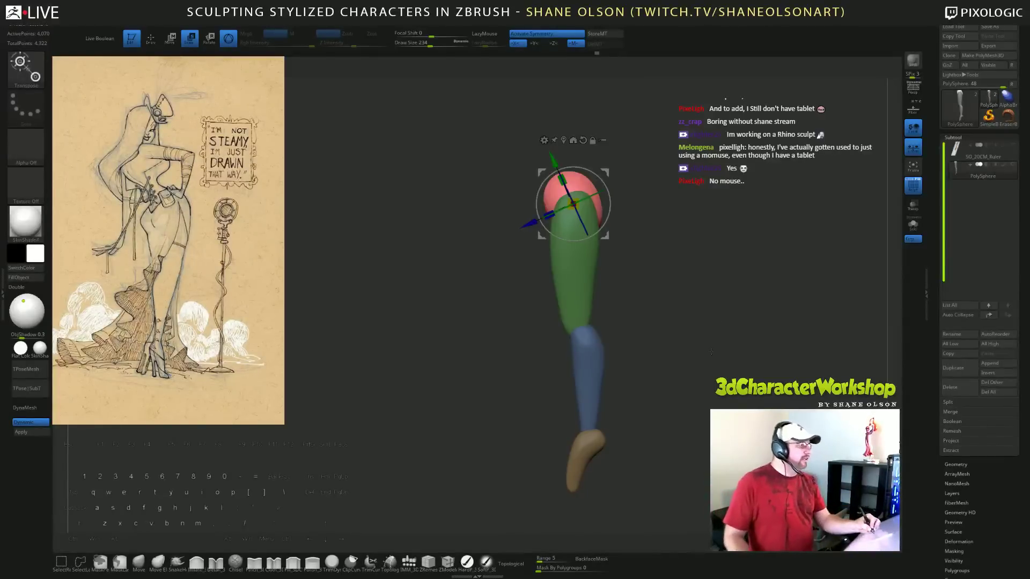
{"action": "mouse_move", "coordinate": [711, 352]}
{"action": "left_mouse_down"}
{"action": "mouse_move", "coordinate": [730, 331]}
{"action": "mouse_move", "coordinate": [705, 343]}
{"action": "left_mouse_up"}
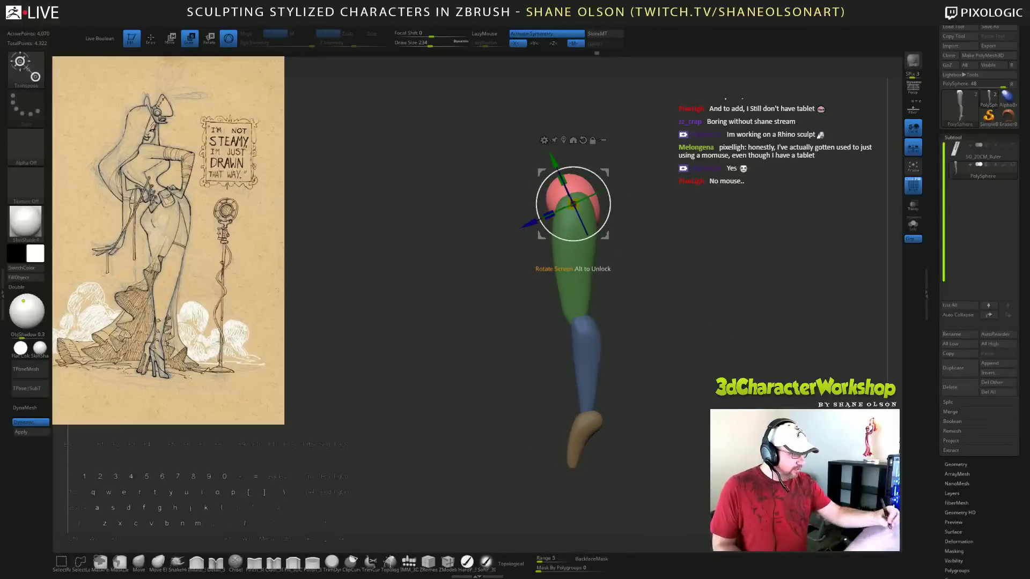
{"action": "left_click_drag", "start_coordinate": [608, 217], "coordinate": [610, 207]}
{"action": "left_click_drag", "start_coordinate": [707, 360], "coordinate": [735, 358]}
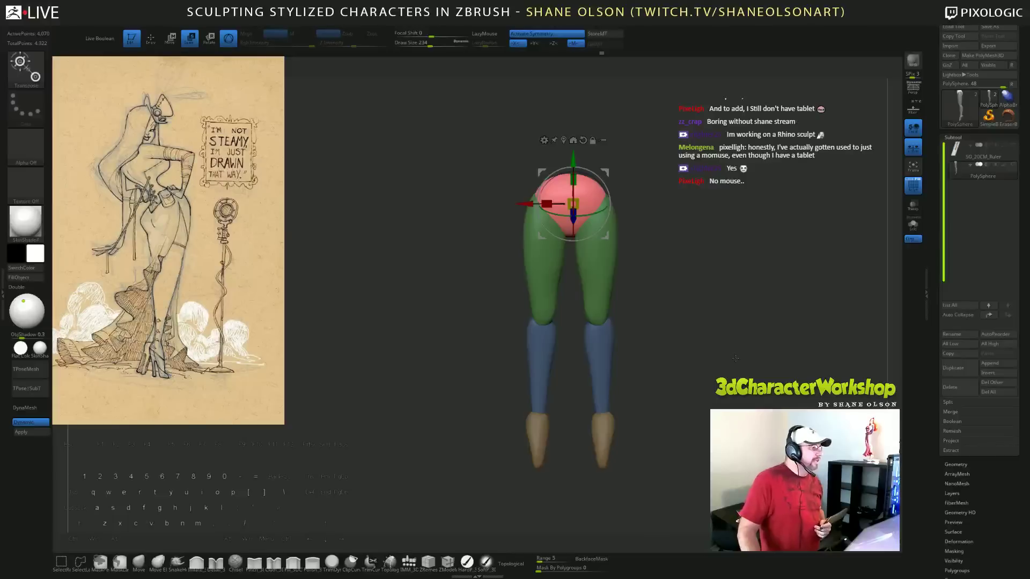
Clear the mask from the legs and return to draw mode.
{"action": "left_click_drag", "start_coordinate": [735, 359], "coordinate": [723, 319], "text": "alt"}
{"action": "mouse_move", "coordinate": [682, 275]}
{"action": "left_mouse_down", "text": "alt"}
{"action": "mouse_move", "coordinate": [680, 298]}
{"action": "mouse_move", "coordinate": [671, 287]}
{"action": "mouse_move", "coordinate": [689, 274]}
{"action": "mouse_move", "coordinate": [666, 242]}
{"action": "mouse_move", "coordinate": [671, 208]}
{"action": "mouse_move", "coordinate": [665, 217]}
{"action": "left_mouse_up", "text": "alt"}
{"action": "left_click", "coordinate": [689, 289], "text": "ctrl"}
{"action": "key", "text": "q"}
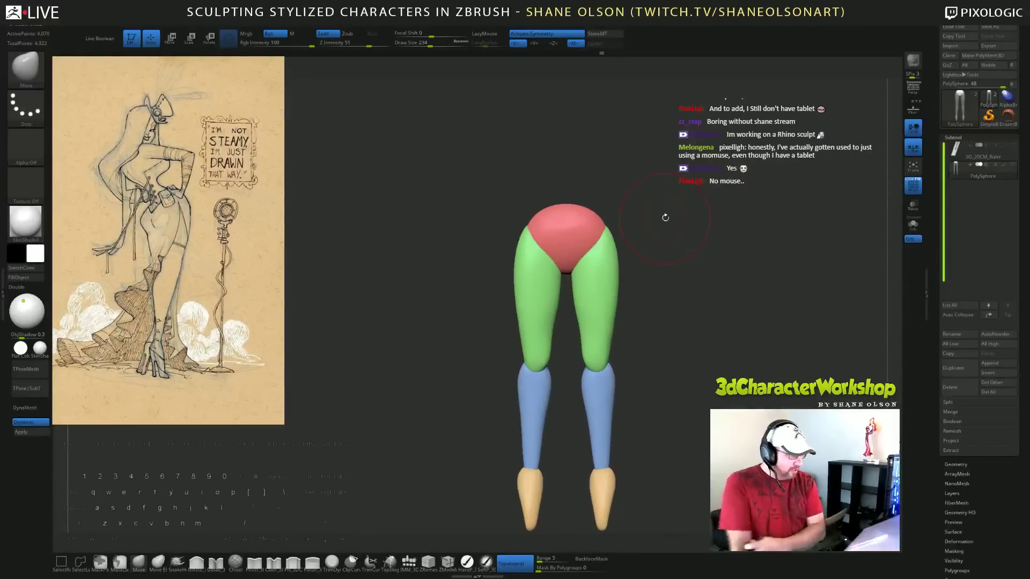
Insert a QuadSphere-2 mesh on top of the pelvis for the upper body.
{"action": "left_click", "coordinate": [408, 561]}
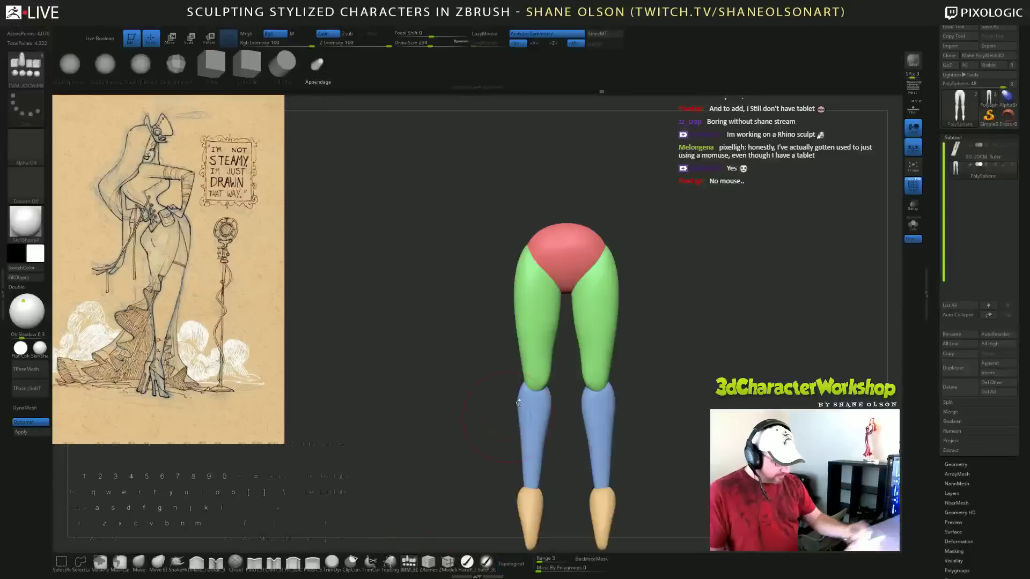
{"action": "left_click", "coordinate": [109, 67]}
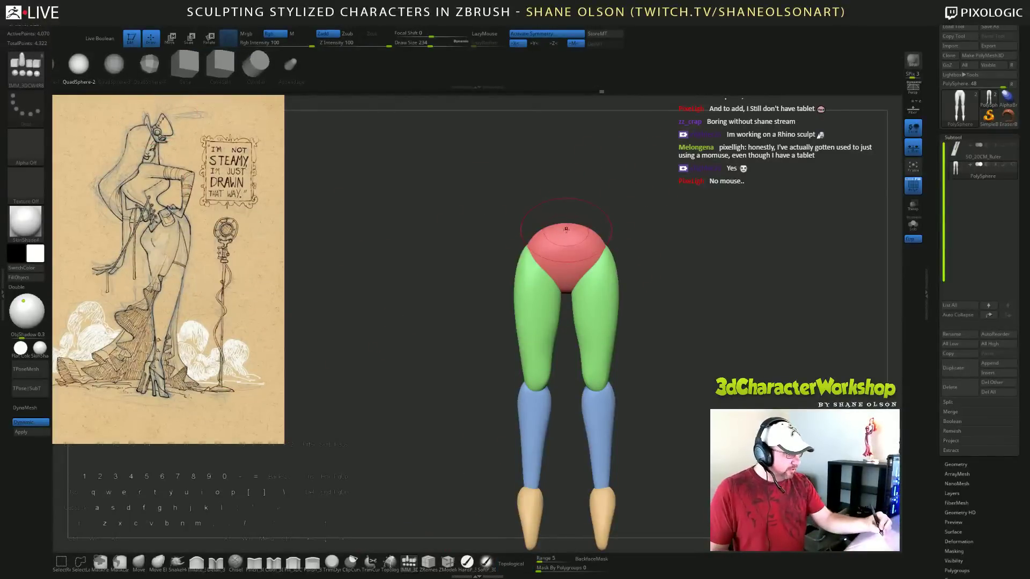
{"action": "left_click_drag", "start_coordinate": [566, 229], "coordinate": [568, 280]}
Move the inserted sphere above the pelvis, leaving a waist gap, and narrow it from front to back.
{"action": "left_click_drag", "start_coordinate": [751, 370], "coordinate": [702, 376], "text": "shift"}
{"action": "key", "text": "w"}
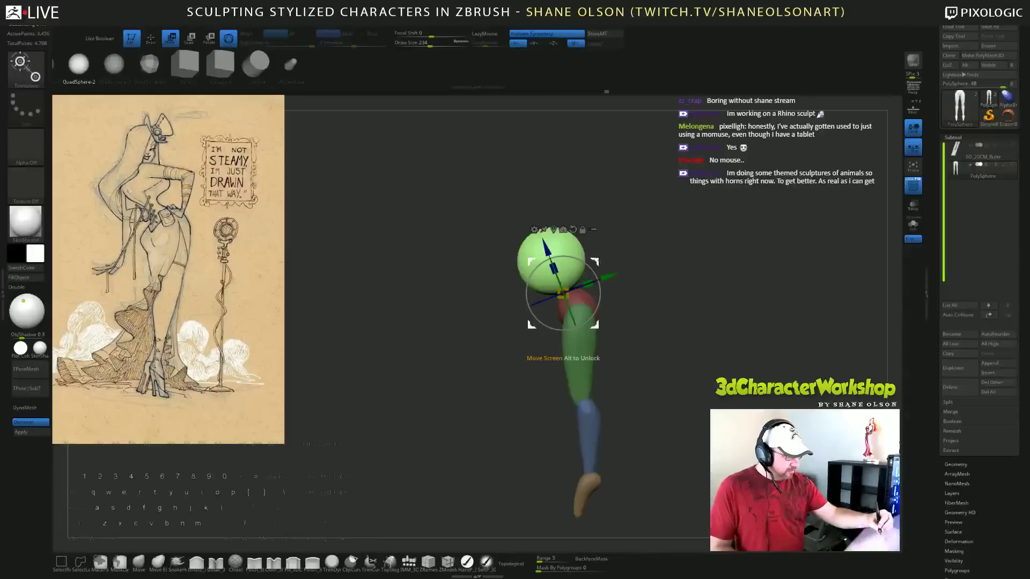
{"action": "left_click_drag", "start_coordinate": [597, 259], "coordinate": [604, 233]}
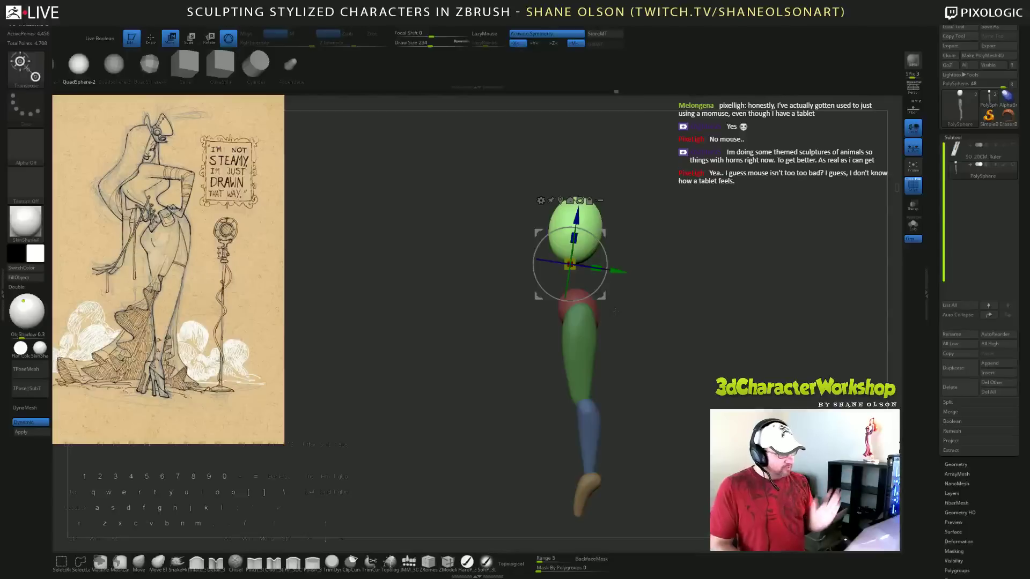
{"action": "left_click_drag", "start_coordinate": [615, 311], "coordinate": [707, 357]}
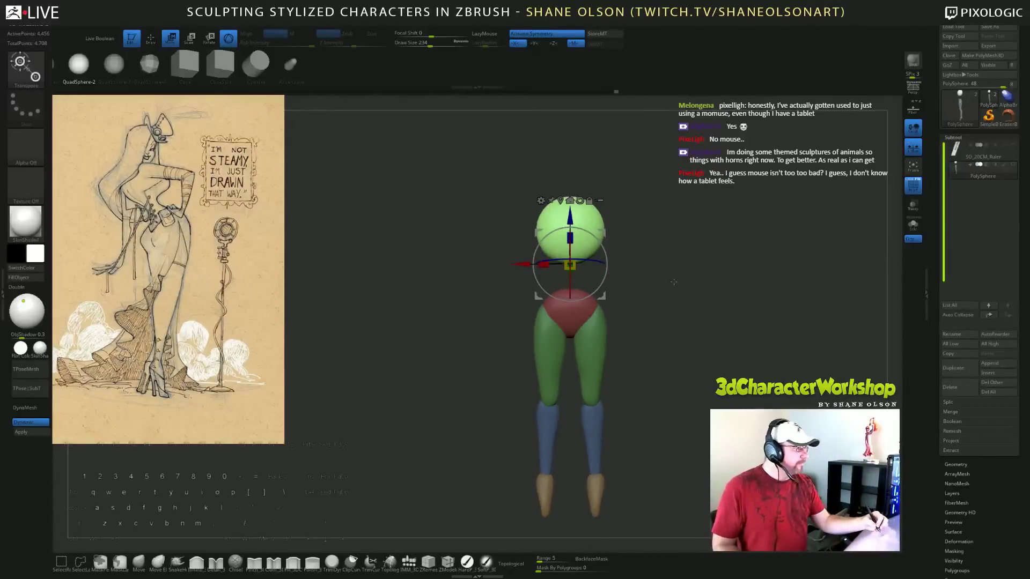
{"action": "left_click_drag", "start_coordinate": [670, 264], "coordinate": [692, 330]}
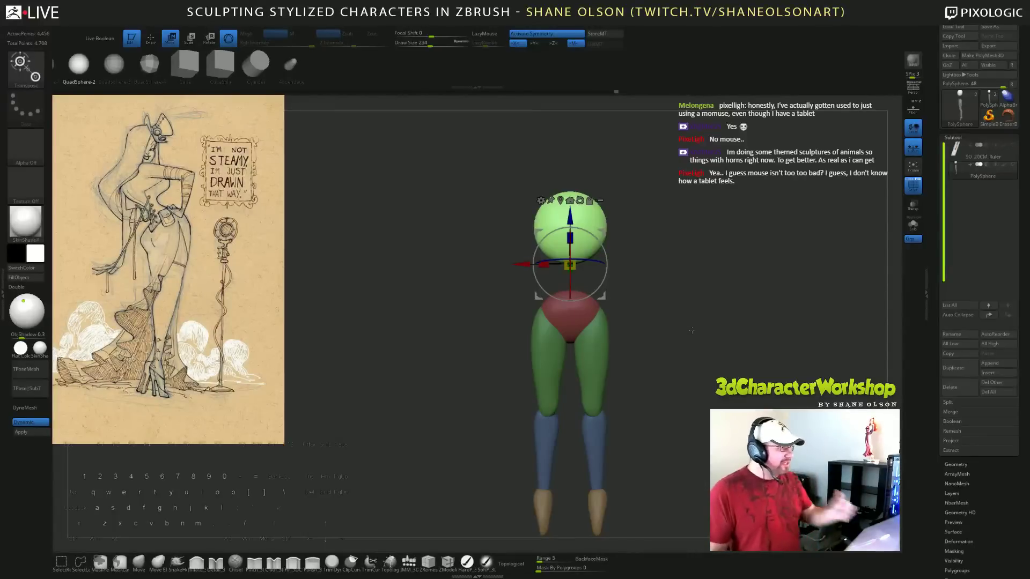
{"action": "mouse_move", "coordinate": [670, 315]}
{"action": "left_mouse_down", "text": "alt"}
{"action": "mouse_move", "coordinate": [668, 343]}
{"action": "mouse_move", "coordinate": [660, 331]}
{"action": "left_mouse_up", "text": "alt"}
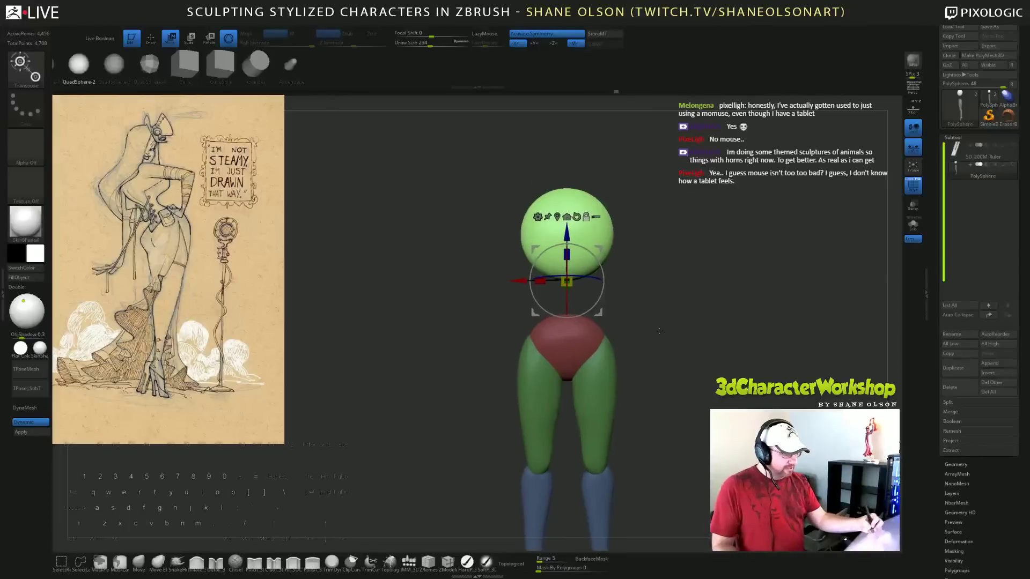
Flatten the underside of the upper-body sphere with the Move brush and switch to the Scale gizmo.
{"action": "left_click", "coordinate": [139, 563]}
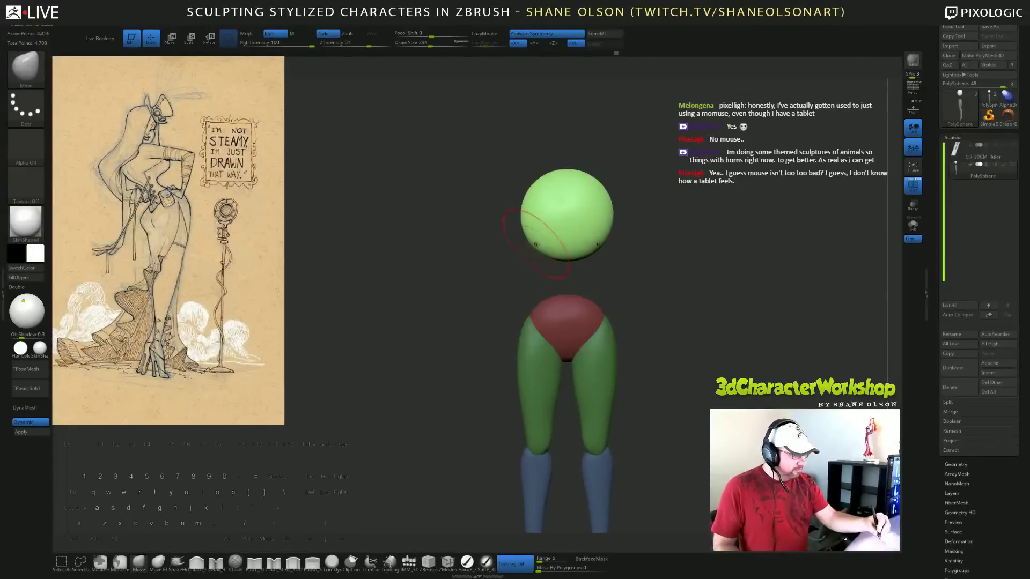
{"action": "mouse_move", "coordinate": [537, 244]}
{"action": "left_mouse_down"}
{"action": "mouse_move", "coordinate": [529, 250]}
{"action": "mouse_move", "coordinate": [572, 244]}
{"action": "left_mouse_up"}
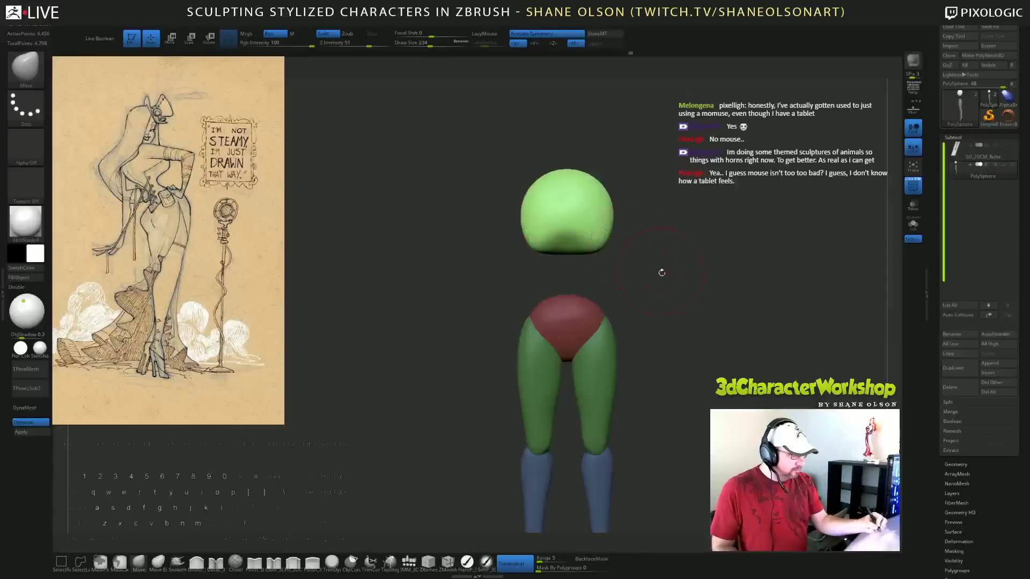
{"action": "left_click_drag", "start_coordinate": [660, 273], "coordinate": [696, 296]}
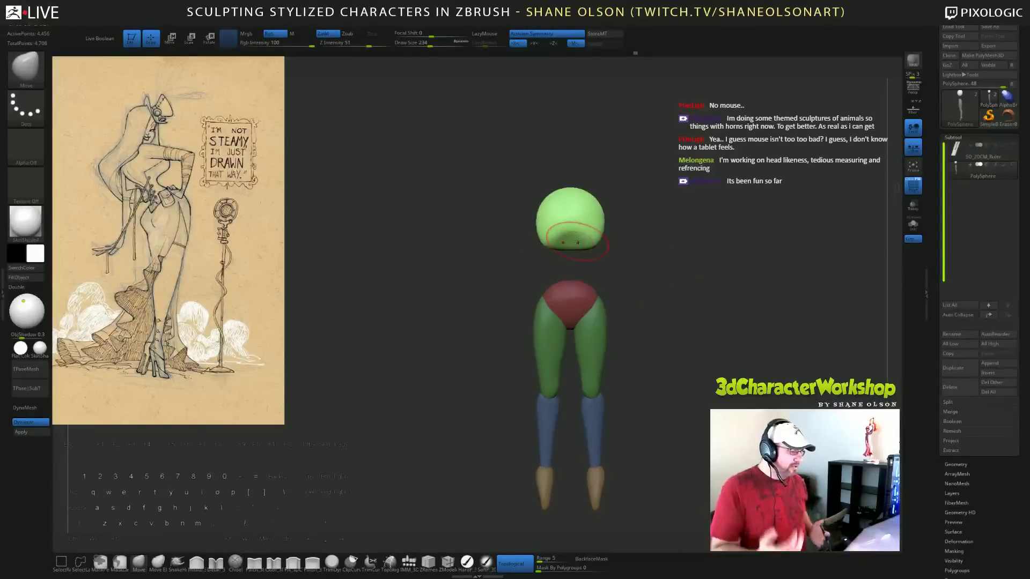
{"action": "left_click_drag", "start_coordinate": [655, 257], "coordinate": [685, 314]}
{"action": "key", "text": "e"}
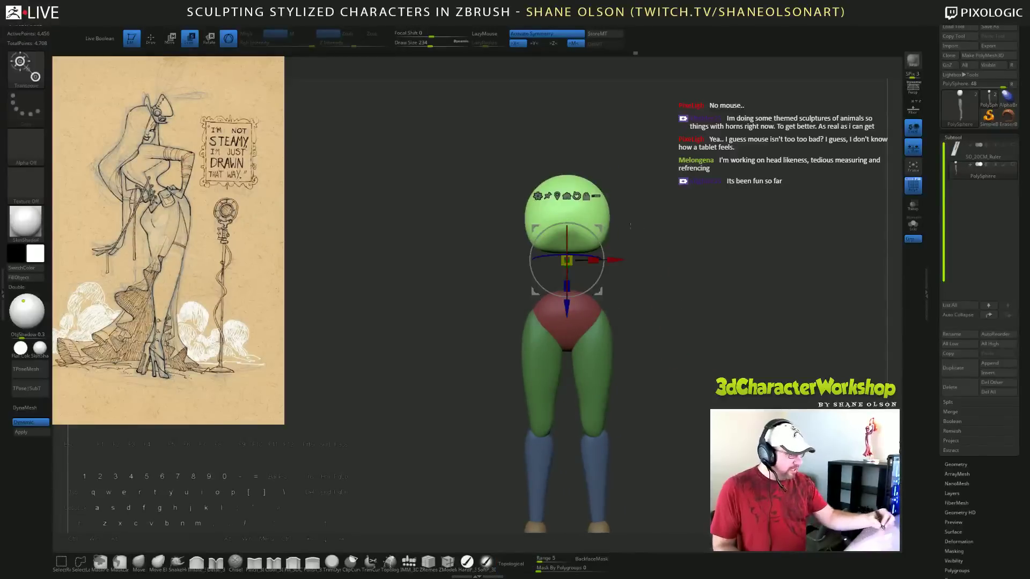
Lower the upper-body sphere closer to the pelvis, clear the mask and return to draw mode.
{"action": "left_click_drag", "start_coordinate": [567, 306], "coordinate": [567, 317]}
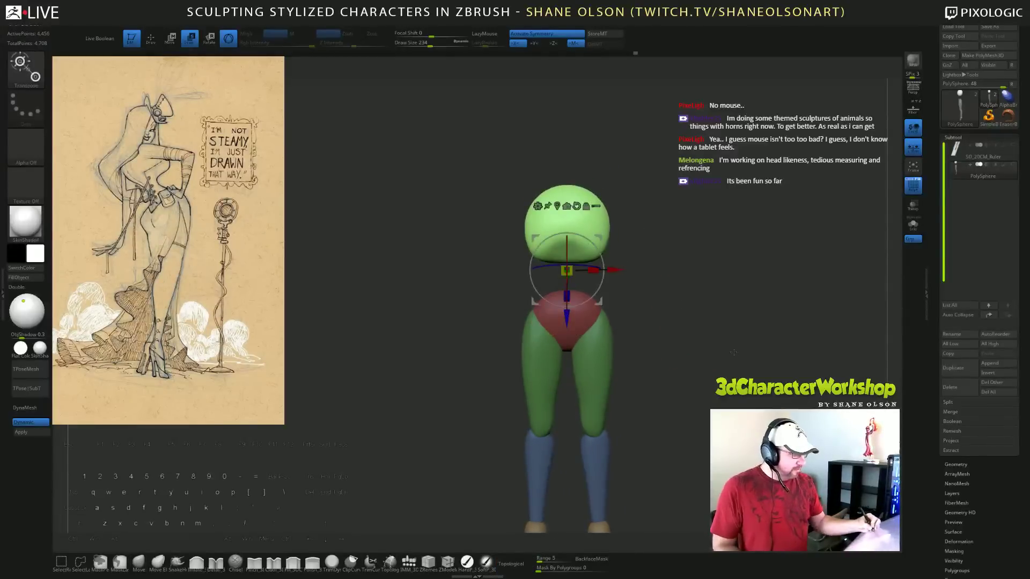
{"action": "left_click_drag", "start_coordinate": [662, 322], "coordinate": [699, 314]}
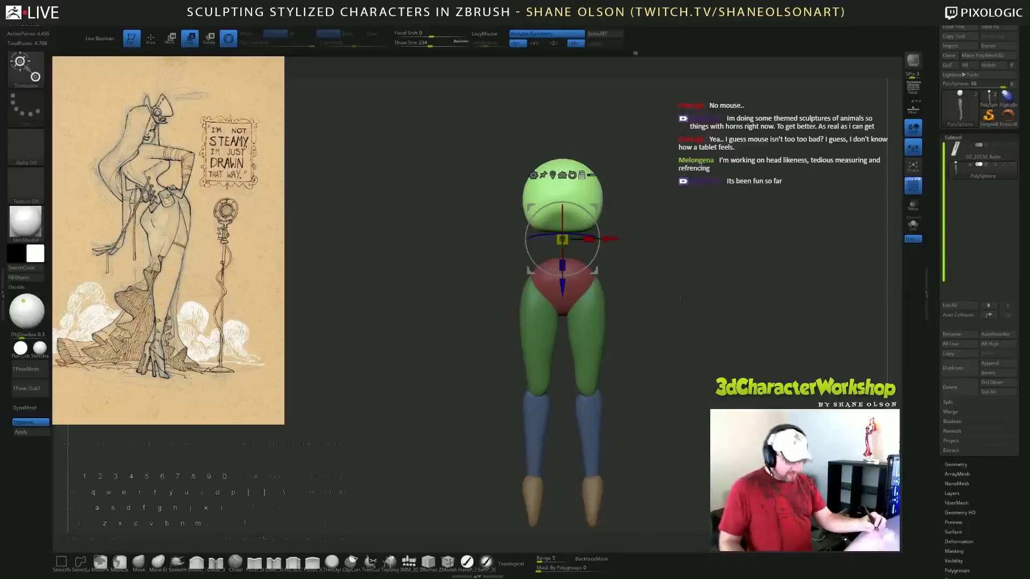
{"action": "key", "text": "ctrl+z"}
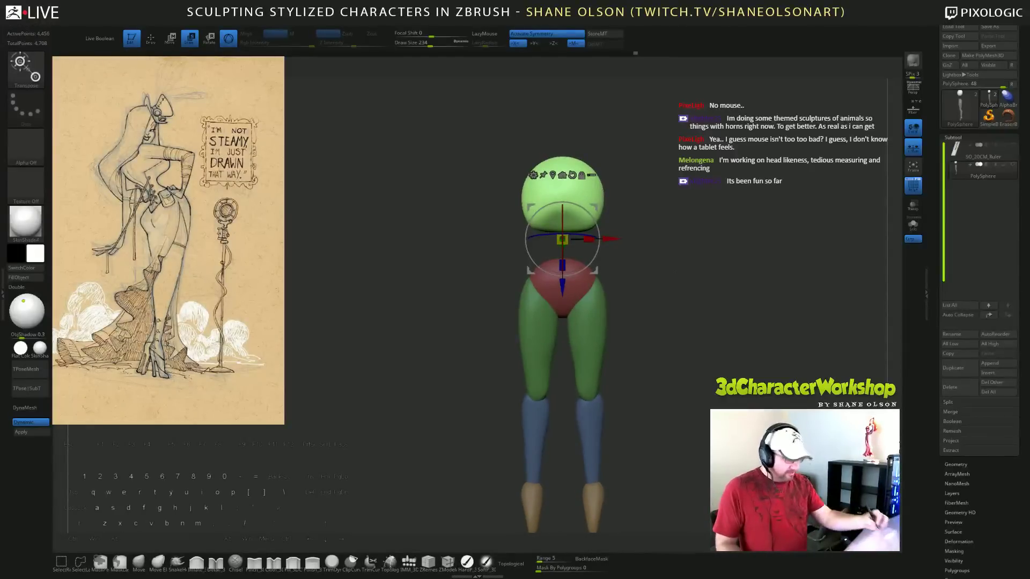
{"action": "mouse_move", "coordinate": [692, 322]}
{"action": "left_mouse_down", "text": "ctrl"}
{"action": "mouse_move", "coordinate": [708, 340]}
{"action": "mouse_move", "coordinate": [695, 313]}
{"action": "mouse_move", "coordinate": [683, 321]}
{"action": "left_mouse_up", "text": "ctrl"}
{"action": "key", "text": "q"}
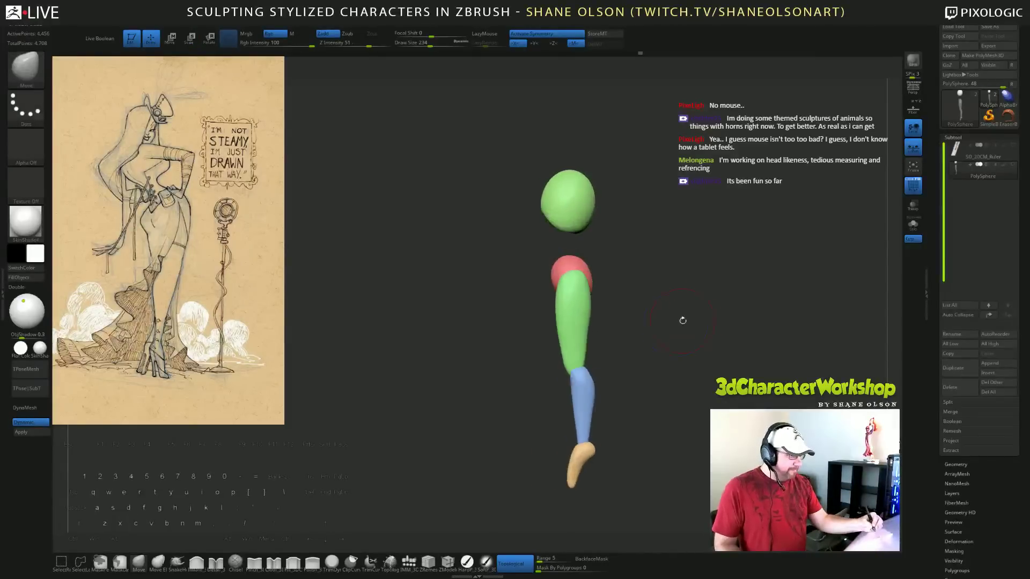
Insert an Appendage mesh on the upper side of the ribcage to create mirrored upper arms.
{"action": "left_click", "coordinate": [409, 561]}
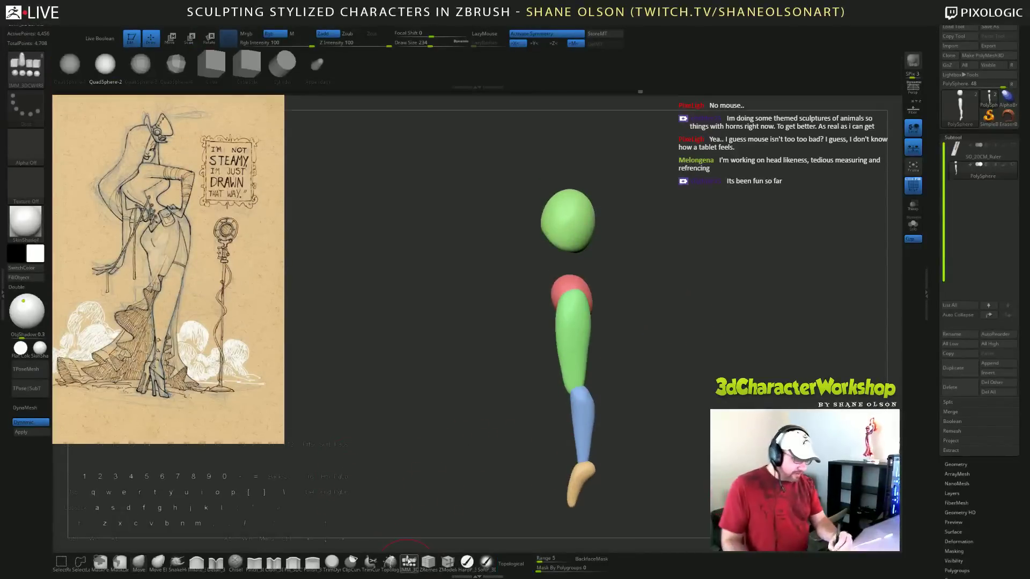
{"action": "left_click", "coordinate": [317, 65]}
{"action": "mouse_move", "coordinate": [678, 243]}
{"action": "left_mouse_down"}
{"action": "mouse_move", "coordinate": [689, 254]}
{"action": "mouse_move", "coordinate": [680, 252]}
{"action": "left_mouse_up"}
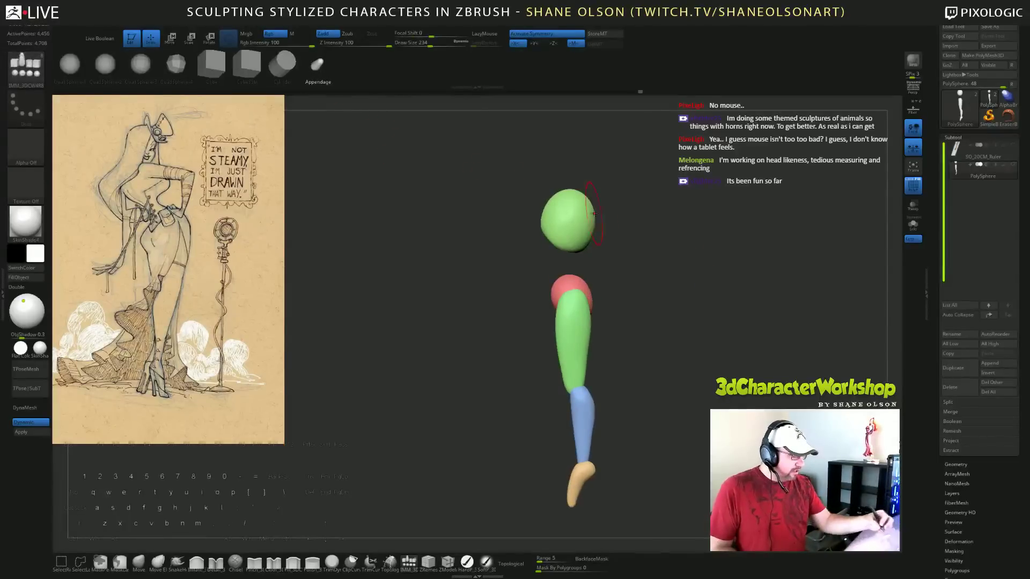
{"action": "left_click_drag", "start_coordinate": [576, 201], "coordinate": [578, 234]}
{"action": "left_click_drag", "start_coordinate": [682, 325], "coordinate": [720, 330]}
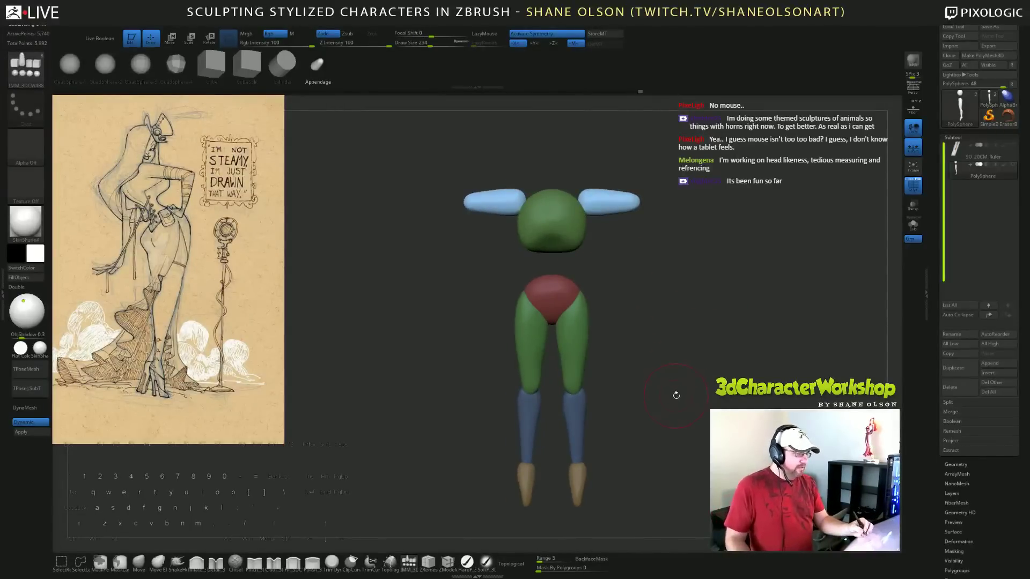
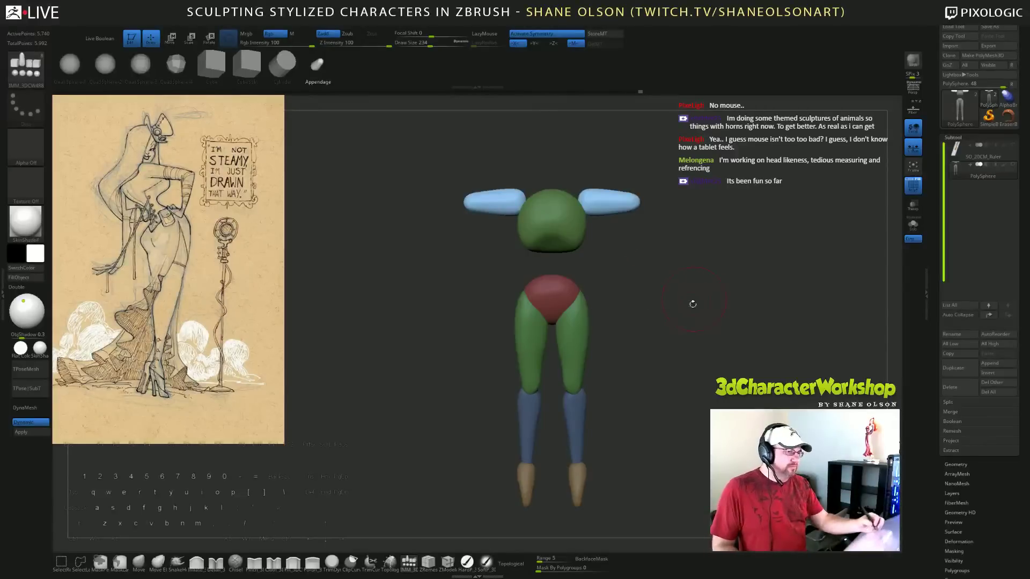
Lengthen the upper arms outward along their own axis with the gizmo.
{"action": "left_click_drag", "start_coordinate": [692, 316], "coordinate": [693, 362], "text": "alt"}
{"action": "key", "text": "e"}
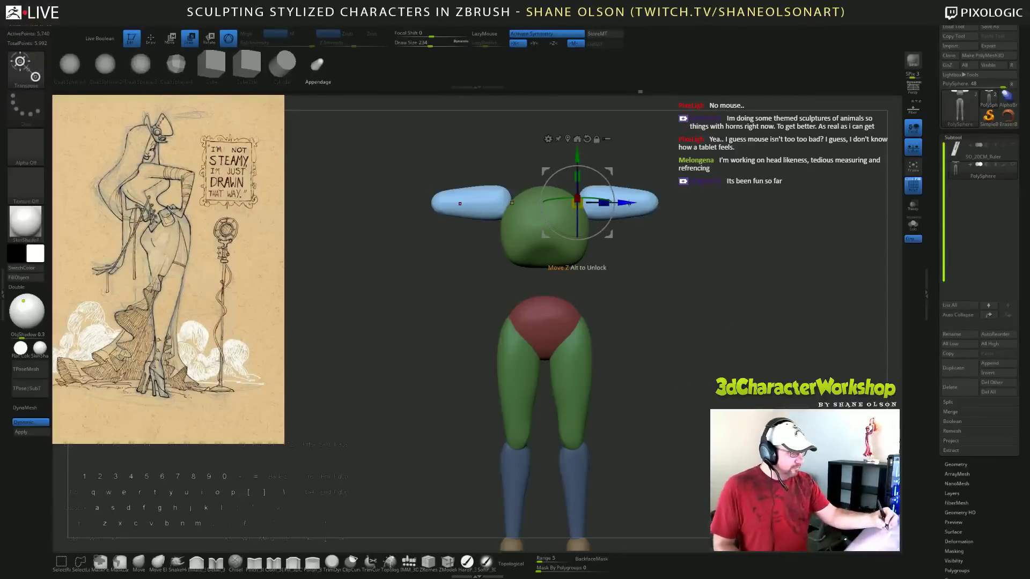
{"action": "left_click_drag", "start_coordinate": [605, 203], "coordinate": [615, 202]}
{"action": "left_click_drag", "start_coordinate": [693, 389], "coordinate": [693, 359], "text": "alt"}
{"action": "key", "text": "shift+2"}
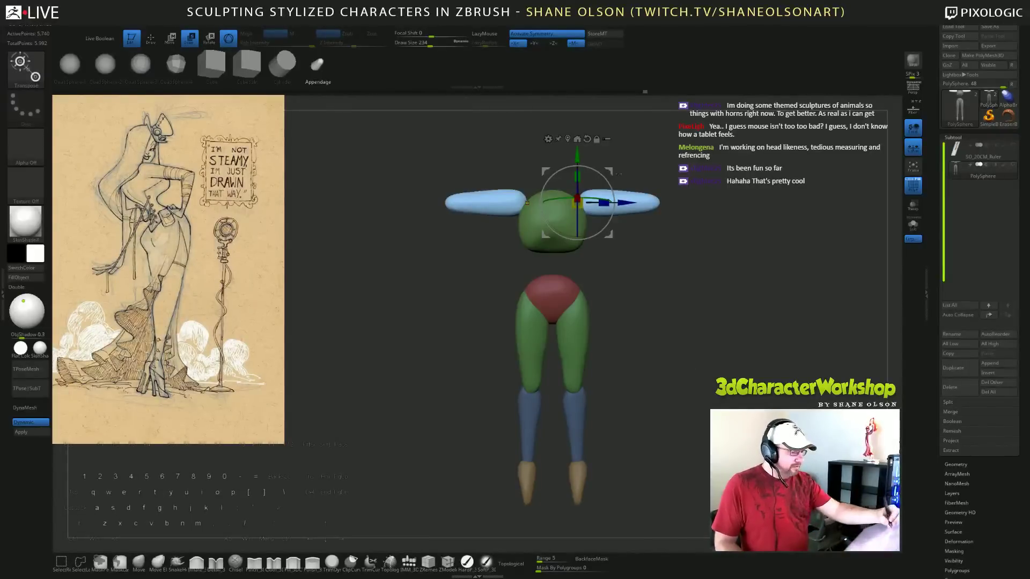
{"action": "left_click_drag", "start_coordinate": [721, 308], "coordinate": [706, 313], "text": "alt"}
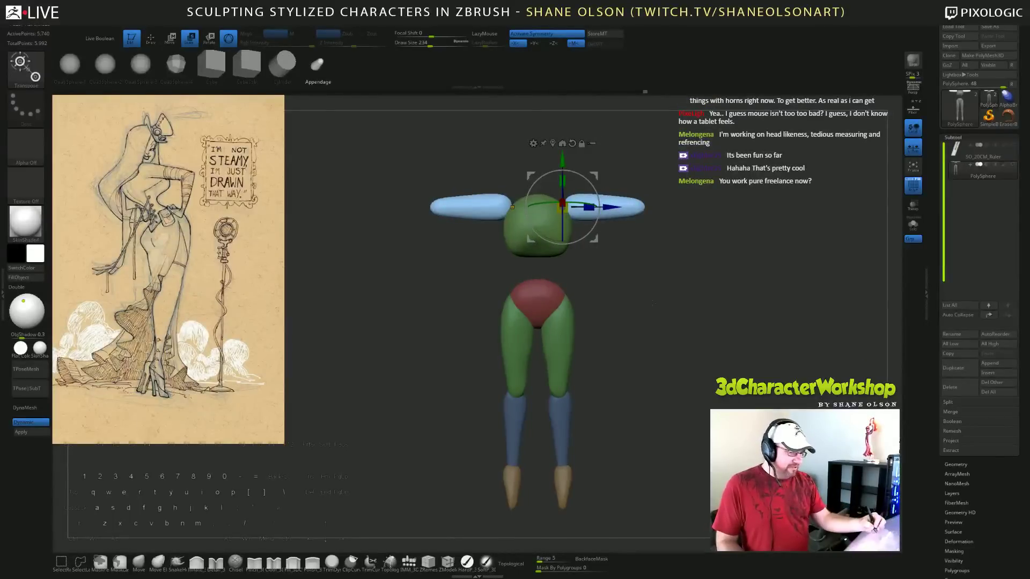
{"action": "left_click_drag", "start_coordinate": [671, 335], "coordinate": [683, 375]}
Set the draw size to 299 and smooth the upper arms along their length to slim them.
{"action": "key", "text": "q"}
{"action": "key", "text": "s"}
{"action": "left_click_drag", "start_coordinate": [673, 285], "coordinate": [678, 284]}
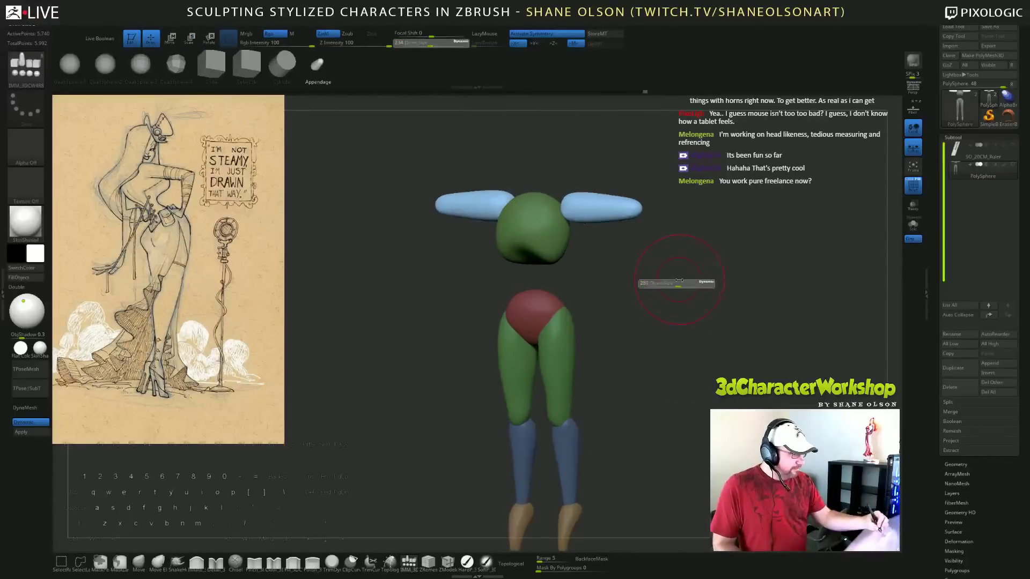
{"action": "left_click_drag", "start_coordinate": [586, 206], "coordinate": [628, 208], "text": "shift"}
{"action": "left_click_drag", "start_coordinate": [677, 316], "coordinate": [673, 304], "text": "shift"}
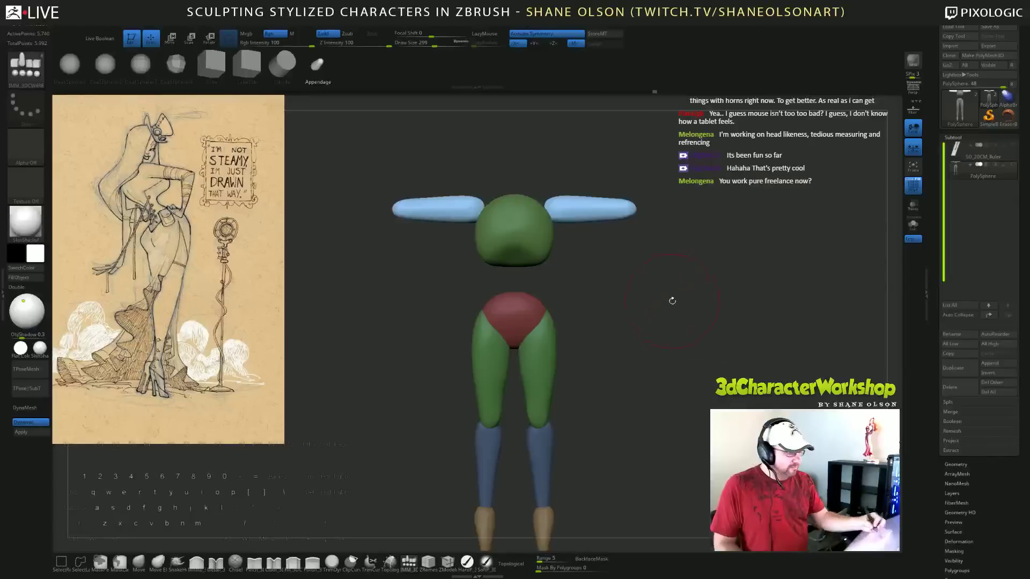
{"action": "left_click_drag", "start_coordinate": [600, 202], "coordinate": [633, 196], "text": "shift"}
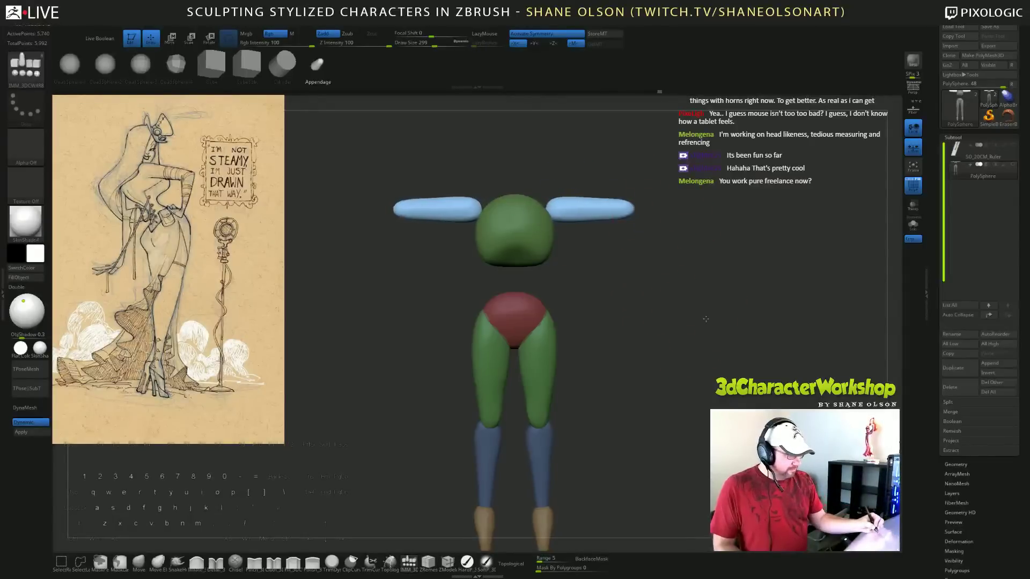
{"action": "left_click_drag", "start_coordinate": [705, 317], "coordinate": [690, 337], "text": "shift"}
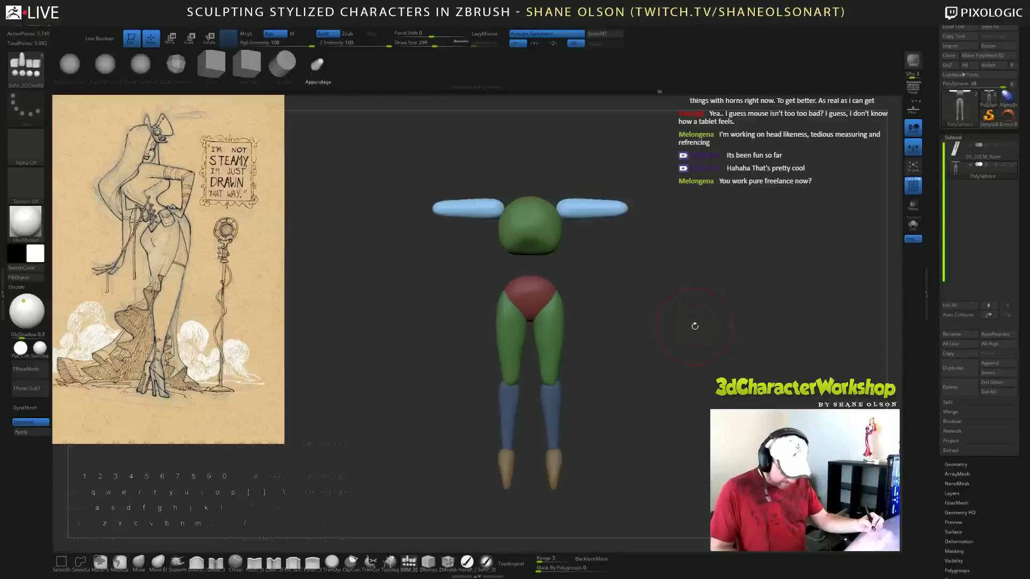
Rotate the upper arms down from the shoulders until they slope steeply beside the ribcage.
{"action": "key", "text": "e"}
{"action": "left_click_drag", "start_coordinate": [579, 182], "coordinate": [589, 212]}
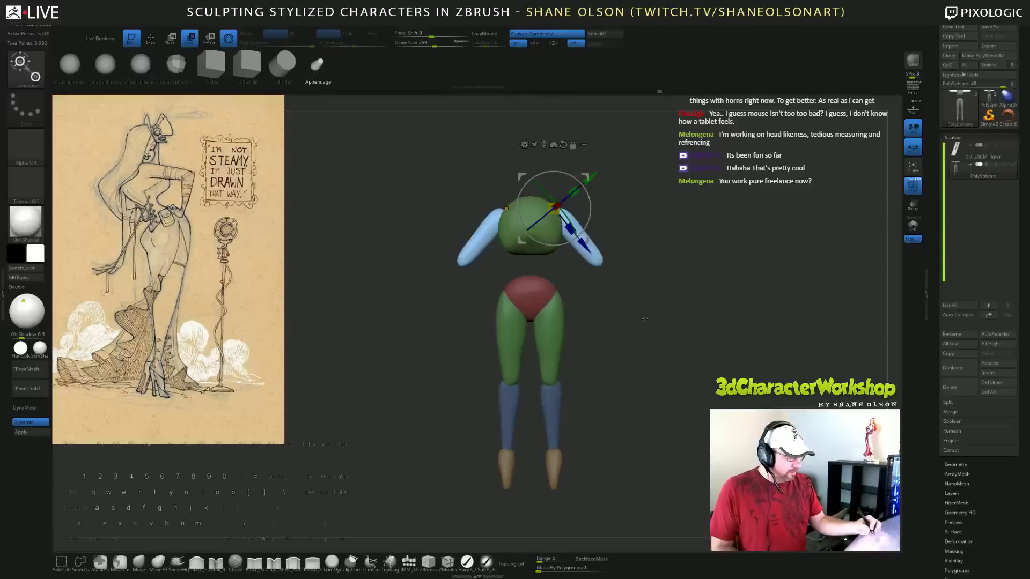
{"action": "left_click_drag", "start_coordinate": [642, 319], "coordinate": [638, 314]}
{"action": "left_click_drag", "start_coordinate": [649, 350], "coordinate": [652, 380], "text": "alt"}
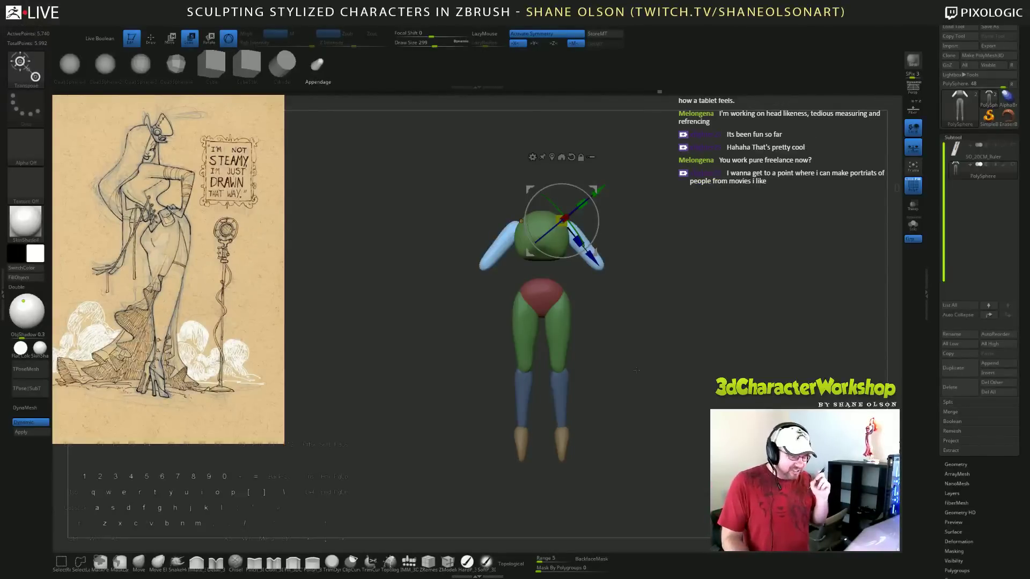
{"action": "left_click_drag", "start_coordinate": [667, 284], "coordinate": [667, 322], "text": "alt"}
{"action": "left_click_drag", "start_coordinate": [599, 192], "coordinate": [602, 189]}
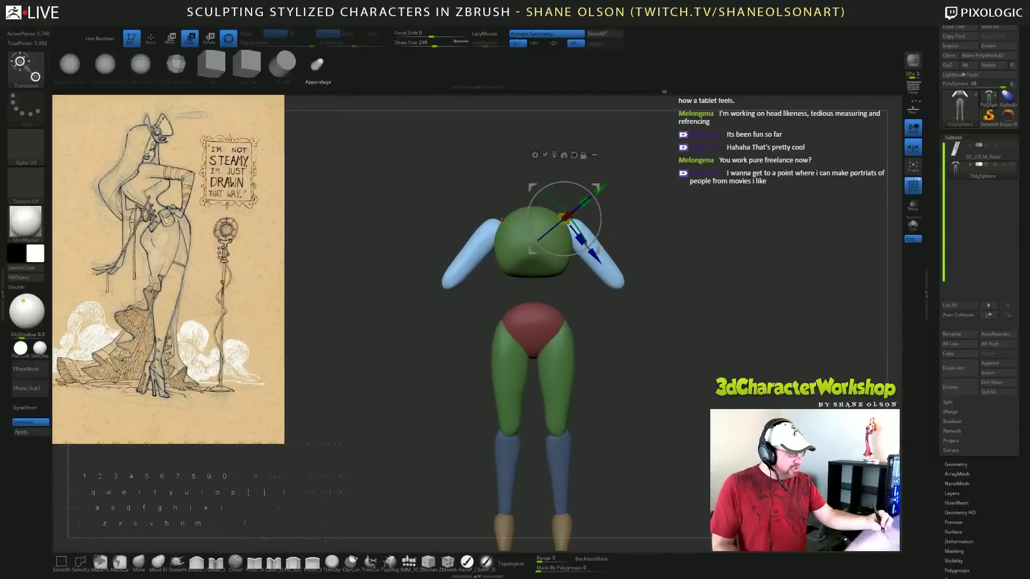
{"action": "left_click_drag", "start_coordinate": [612, 231], "coordinate": [627, 265], "text": "alt"}
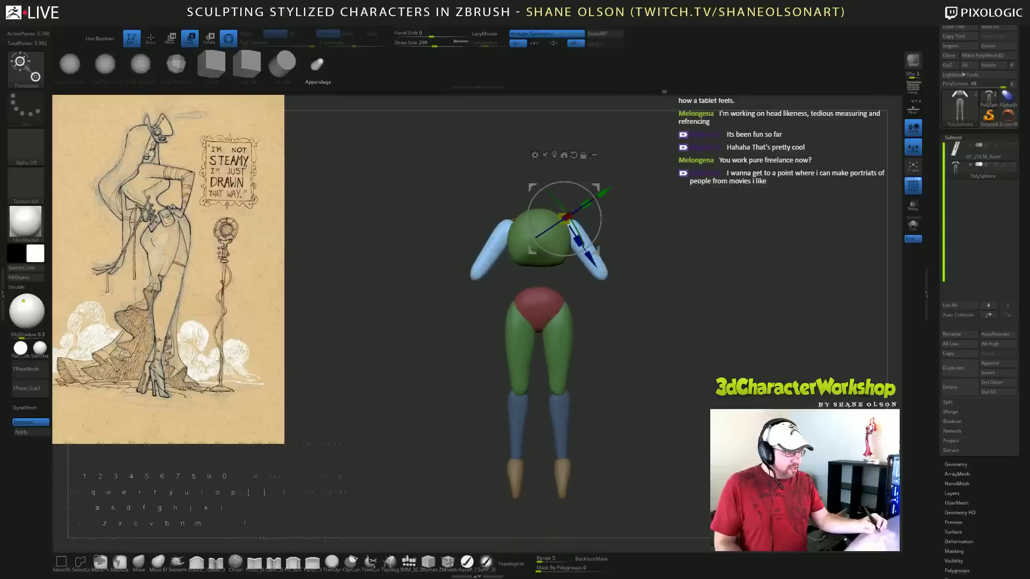
Invert the mask so the upper arms are protected and the rest of the body is editable.
{"action": "left_click", "coordinate": [647, 290], "text": "ctrl"}
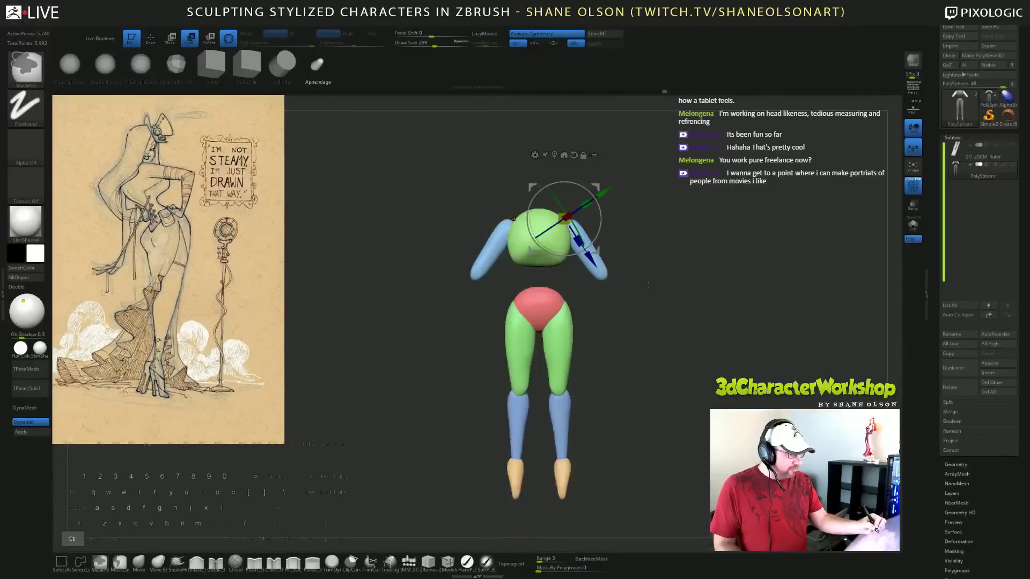
{"action": "key", "text": "ctrl+z"}
{"action": "left_click", "coordinate": [650, 294], "text": "ctrl"}
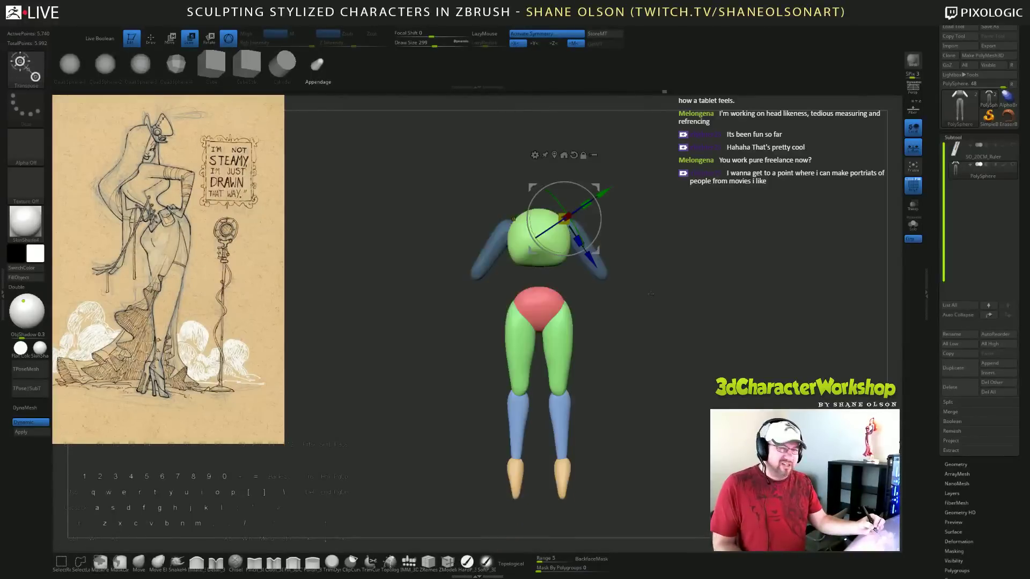
Narrow the sides of the ribcage and flatten its back with an enlarged Move brush.
{"action": "left_click_drag", "start_coordinate": [651, 255], "coordinate": [654, 264], "text": "alt"}
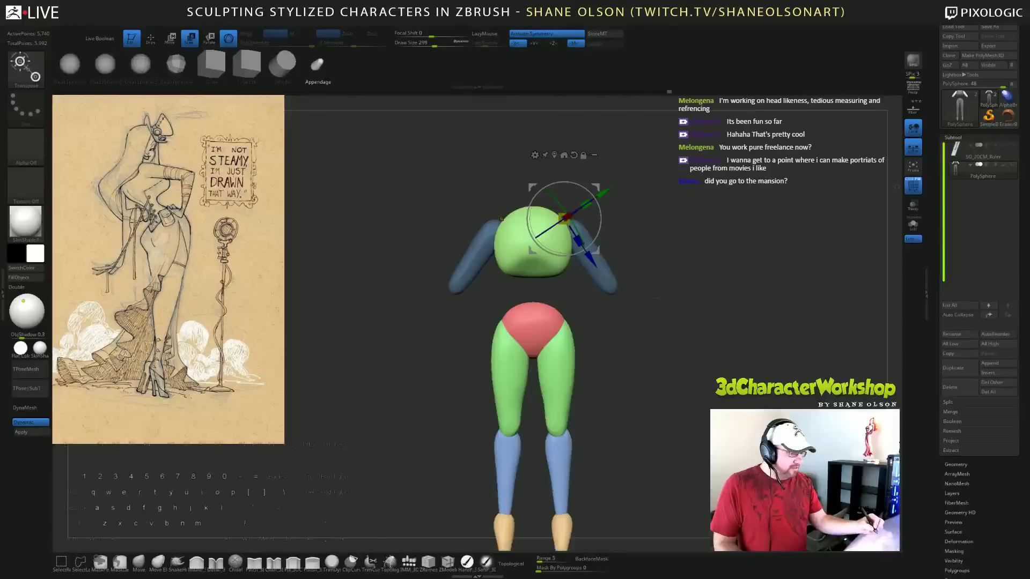
{"action": "left_click", "coordinate": [139, 563]}
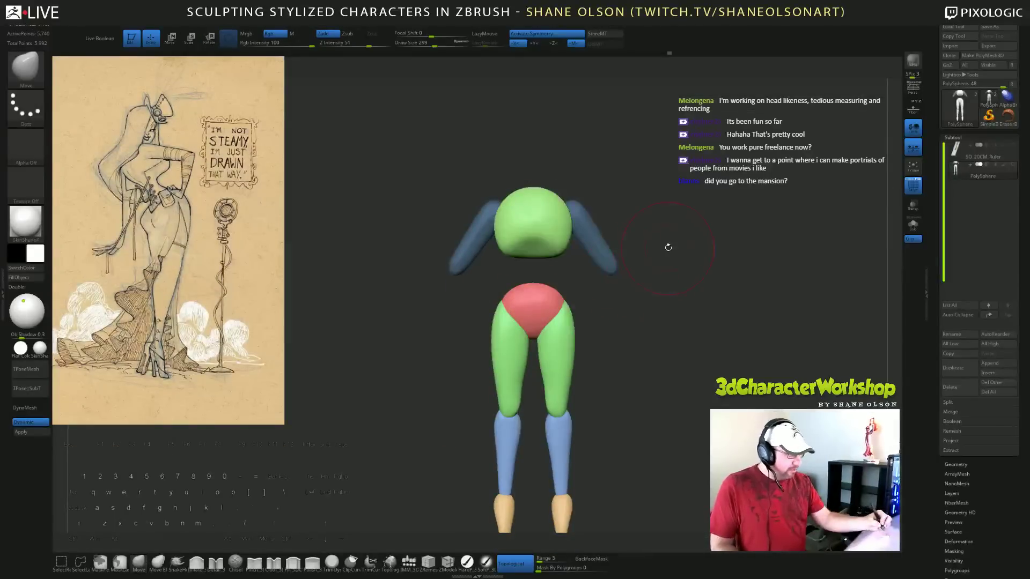
{"action": "key", "text": "bracketright"}
{"action": "left_click_drag", "start_coordinate": [673, 251], "coordinate": [630, 225]}
{"action": "left_click_drag", "start_coordinate": [552, 214], "coordinate": [737, 253]}
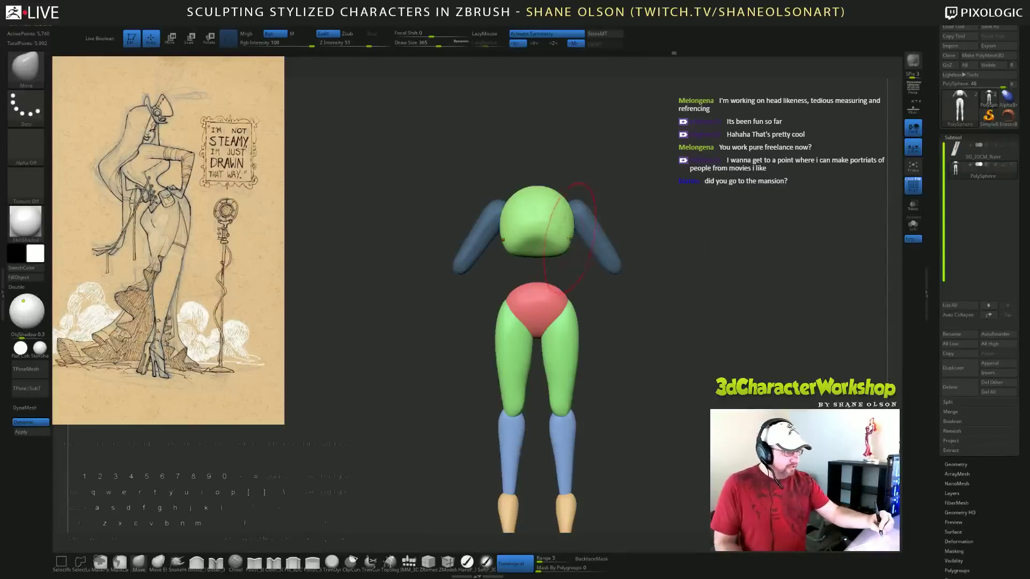
{"action": "mouse_move", "coordinate": [574, 233]}
{"action": "left_mouse_down"}
{"action": "mouse_move", "coordinate": [566, 238]}
{"action": "mouse_move", "coordinate": [568, 217]}
{"action": "left_mouse_up"}
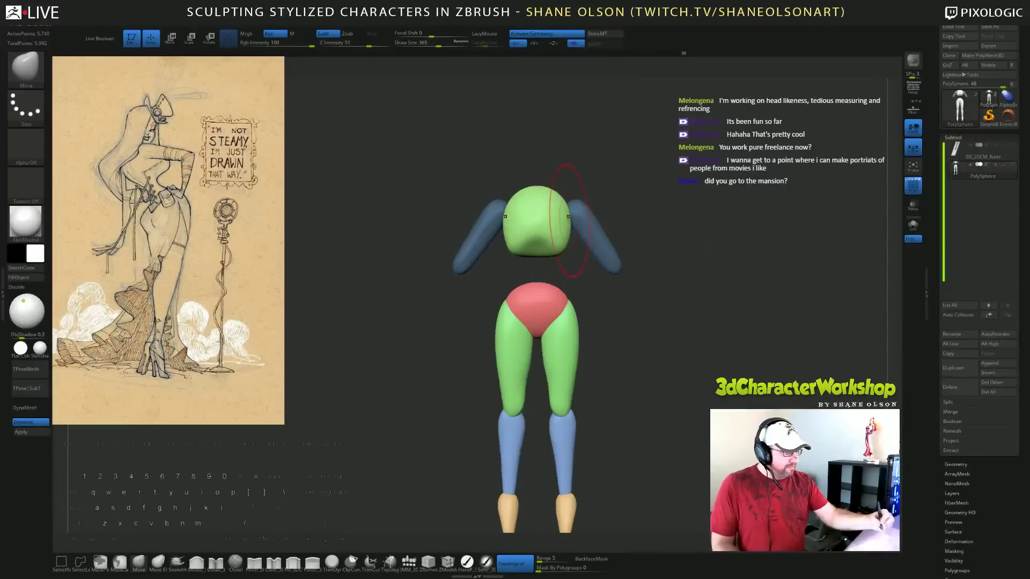
{"action": "left_click_drag", "start_coordinate": [640, 238], "coordinate": [695, 245]}
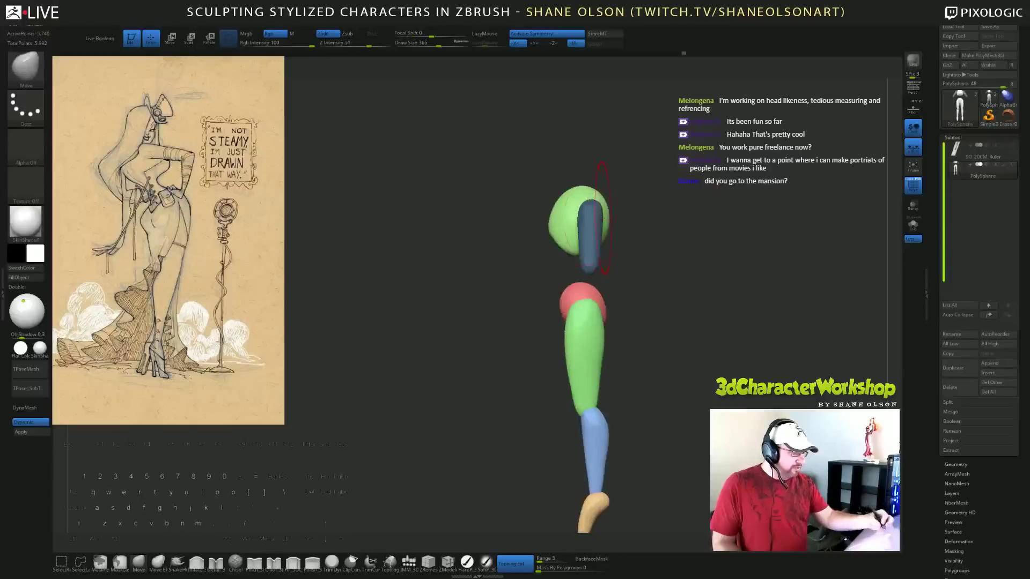
{"action": "mouse_move", "coordinate": [608, 228]}
{"action": "left_mouse_down"}
{"action": "mouse_move", "coordinate": [602, 215]}
{"action": "mouse_move", "coordinate": [558, 227]}
{"action": "left_mouse_up"}
{"action": "mouse_move", "coordinate": [711, 300]}
{"action": "left_mouse_down"}
{"action": "mouse_move", "coordinate": [665, 301]}
{"action": "mouse_move", "coordinate": [703, 290]}
{"action": "mouse_move", "coordinate": [695, 283]}
{"action": "left_mouse_up"}
{"action": "mouse_move", "coordinate": [693, 323]}
{"action": "right_mouse_down"}
{"action": "mouse_move", "coordinate": [725, 308]}
{"action": "mouse_move", "coordinate": [705, 331]}
{"action": "right_mouse_up"}
{"action": "right_click_drag", "start_coordinate": [720, 372], "coordinate": [692, 321]}
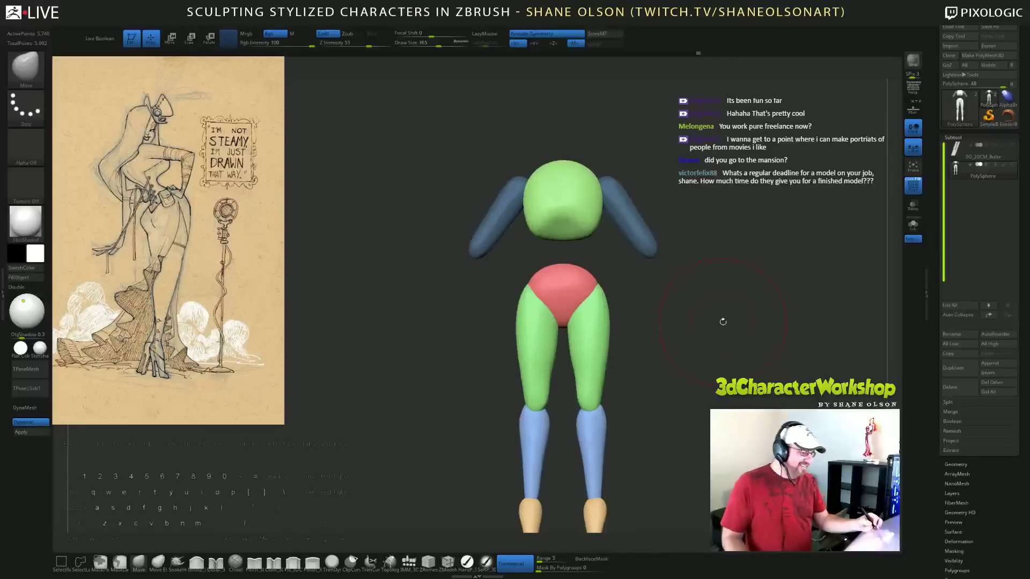
Refine the inner and outer contours of the calves with the Move brush at draw size 234.
{"action": "key", "text": "alt"}
{"action": "left_click_drag", "start_coordinate": [728, 349], "coordinate": [713, 334], "text": "alt"}
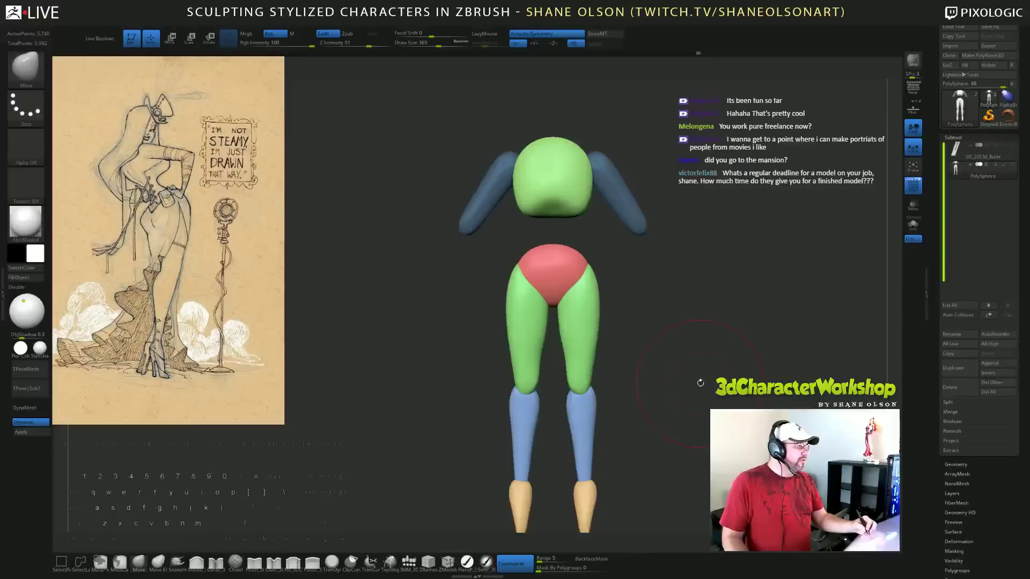
{"action": "left_click_drag", "start_coordinate": [700, 383], "coordinate": [681, 340], "text": "alt"}
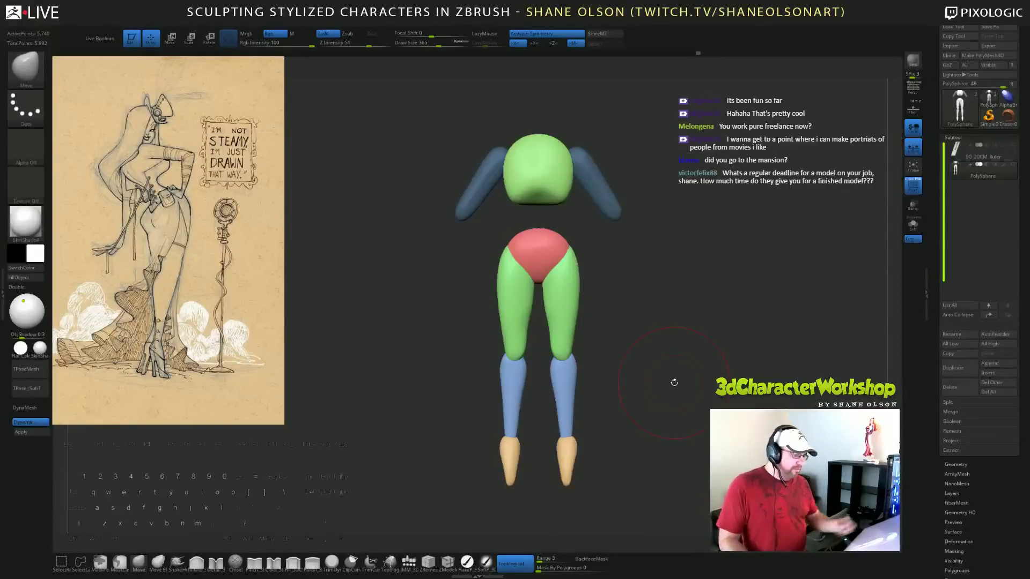
{"action": "mouse_move", "coordinate": [613, 366]}
{"action": "left_mouse_down", "text": "alt"}
{"action": "mouse_move", "coordinate": [639, 357]}
{"action": "mouse_move", "coordinate": [642, 371]}
{"action": "mouse_move", "coordinate": [644, 321]}
{"action": "mouse_move", "coordinate": [632, 337]}
{"action": "mouse_move", "coordinate": [601, 322]}
{"action": "left_mouse_up", "text": "alt"}
{"action": "key", "text": "s"}
{"action": "left_click_drag", "start_coordinate": [618, 324], "coordinate": [641, 326]}
{"action": "left_click_drag", "start_coordinate": [577, 332], "coordinate": [576, 337]}
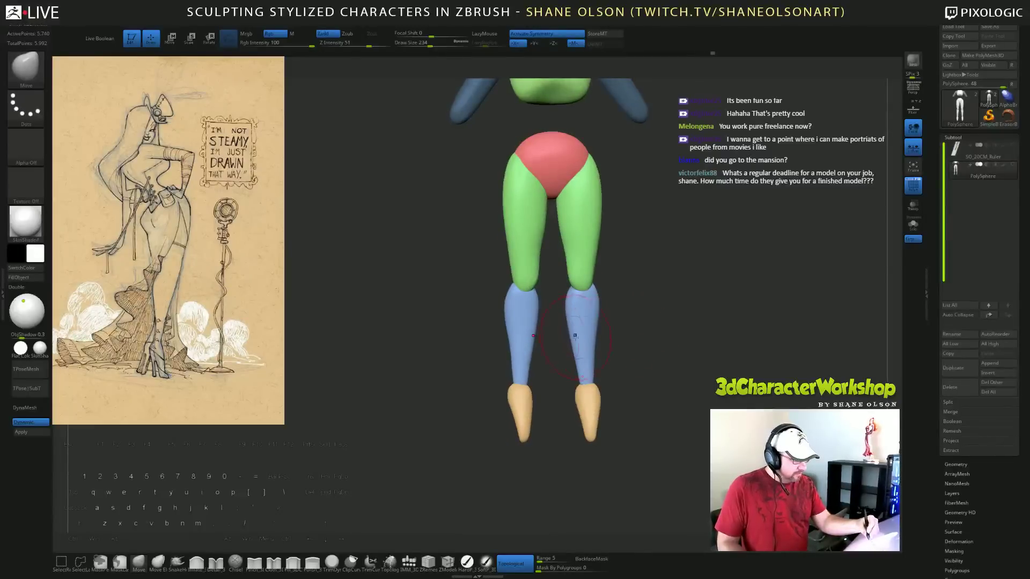
{"action": "left_click_drag", "start_coordinate": [652, 376], "coordinate": [641, 373]}
{"action": "left_click_drag", "start_coordinate": [595, 338], "coordinate": [598, 339]}
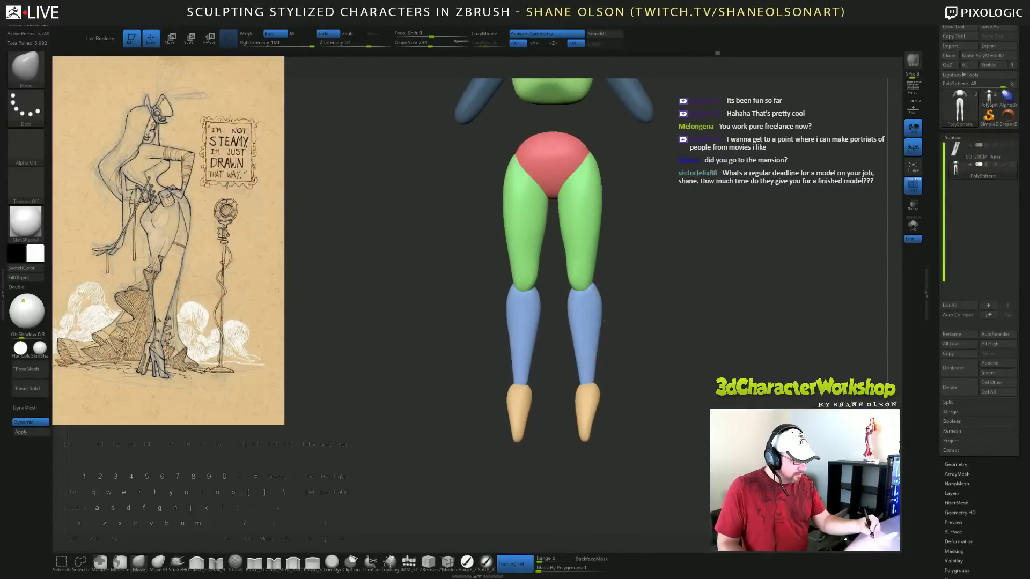
{"action": "left_click_drag", "start_coordinate": [667, 350], "coordinate": [670, 356], "text": "shift"}
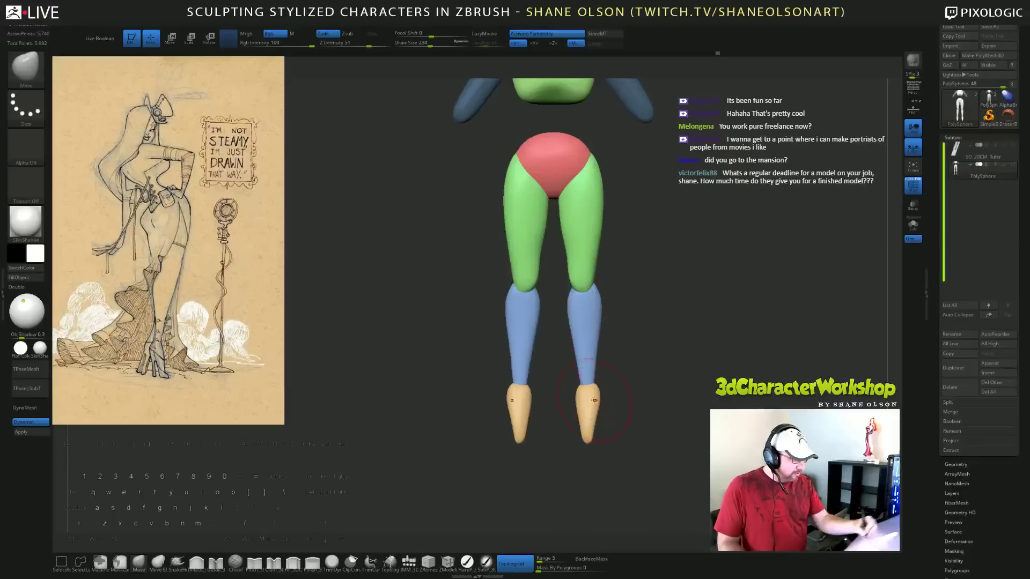
Clear the mask from the upper arms and frame the whole figure from the front.
{"action": "left_click_drag", "start_coordinate": [675, 382], "coordinate": [674, 419], "text": "alt"}
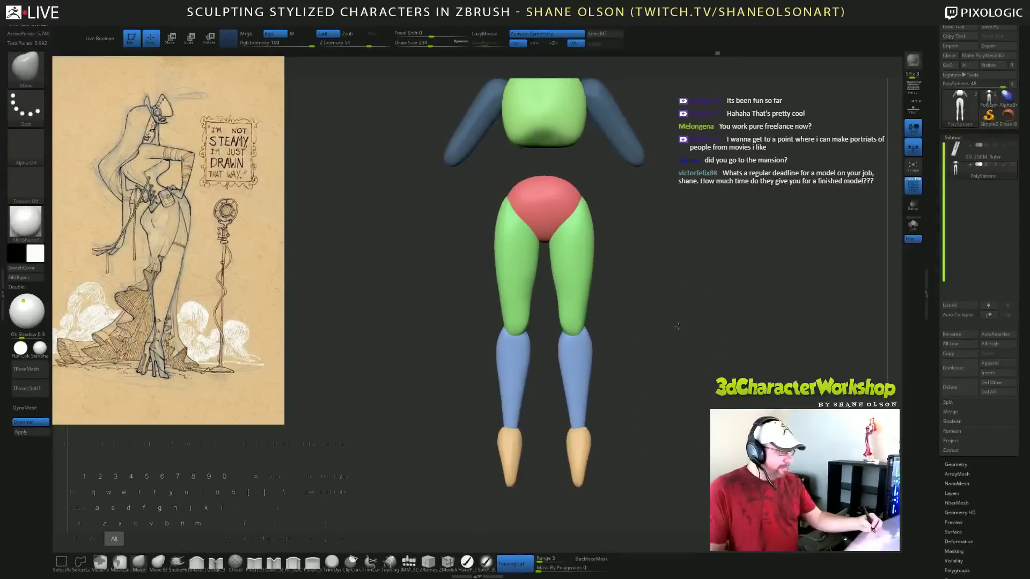
{"action": "mouse_move", "coordinate": [678, 327]}
{"action": "left_mouse_down", "text": "alt"}
{"action": "mouse_move", "coordinate": [694, 288]}
{"action": "mouse_move", "coordinate": [681, 340]}
{"action": "left_mouse_up", "text": "alt"}
{"action": "left_click_drag", "start_coordinate": [703, 301], "coordinate": [677, 274], "text": "shift"}
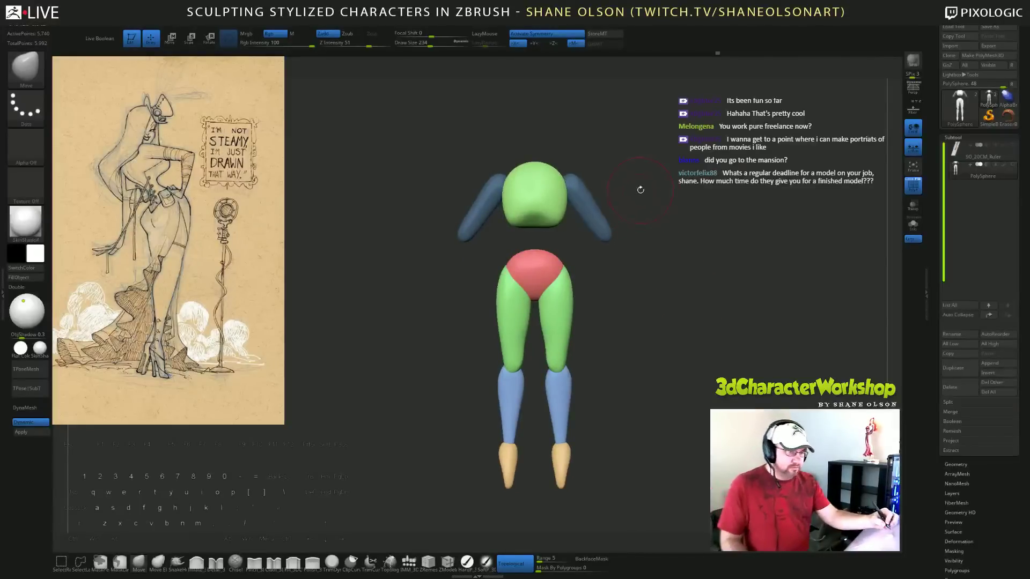
{"action": "left_click_drag", "start_coordinate": [641, 204], "coordinate": [670, 274], "text": "ctrl"}
{"action": "left_click_drag", "start_coordinate": [692, 317], "coordinate": [674, 336], "text": "alt"}
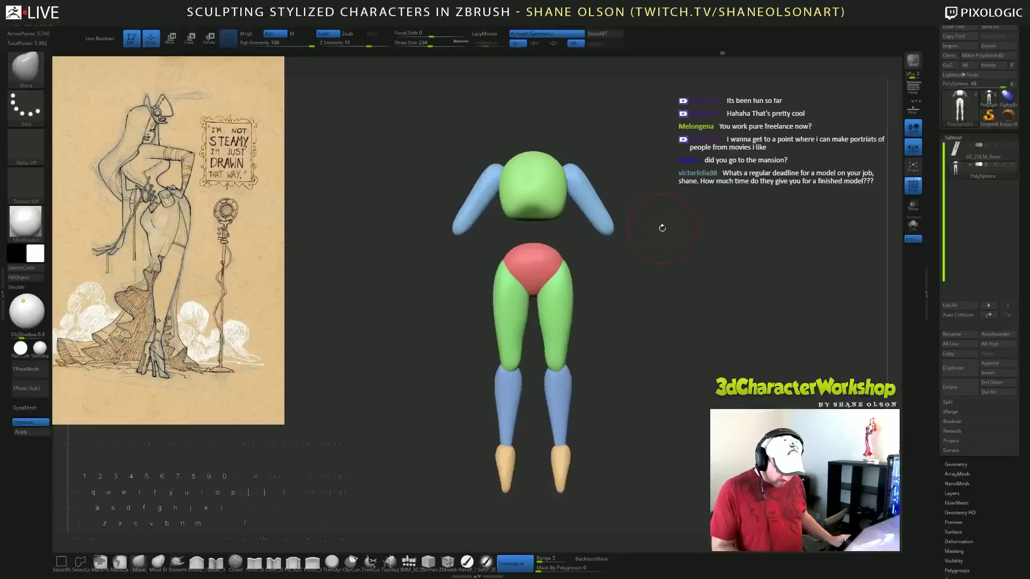
Isolate the upper arms with a mask and duplicate them with the gizmo, placing the copies down and outward as forearms.
{"action": "key", "text": "w"}
{"action": "left_click", "coordinate": [609, 220], "text": "ctrl"}
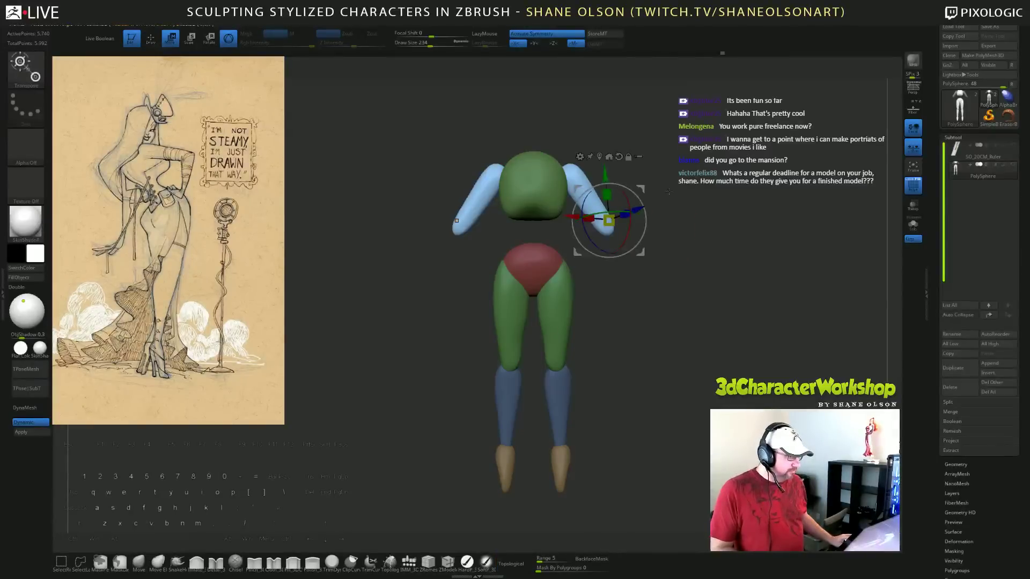
{"action": "key", "text": "ctrl"}
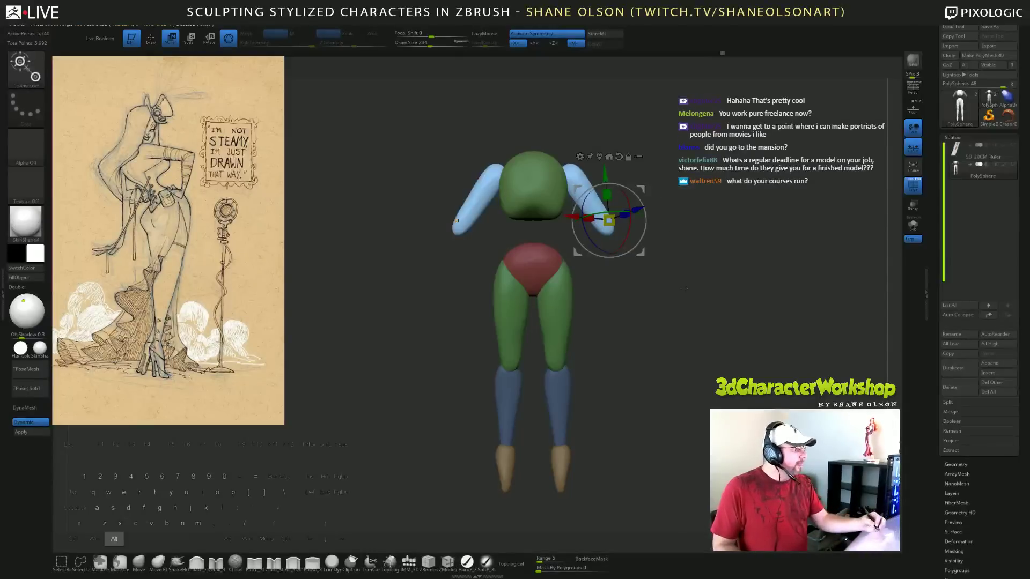
{"action": "left_click_drag", "start_coordinate": [691, 290], "coordinate": [676, 276], "text": "alt"}
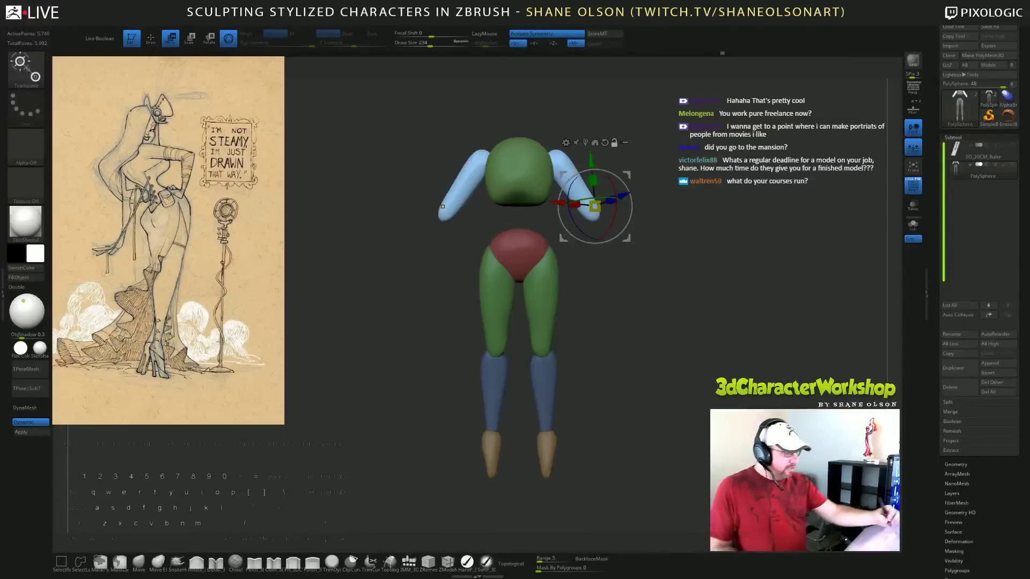
{"action": "left_click_drag", "start_coordinate": [631, 179], "coordinate": [669, 229], "text": "ctrl"}
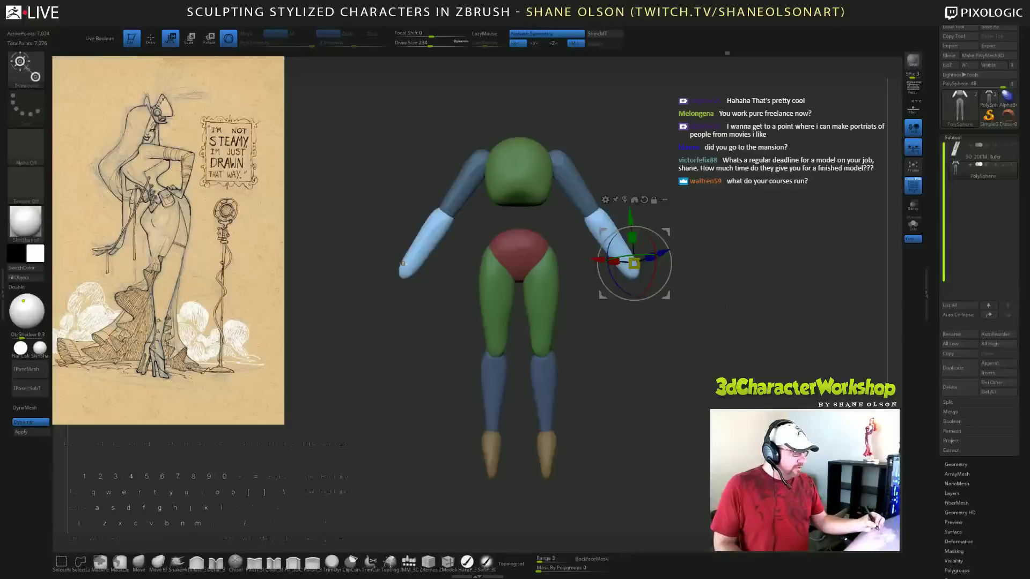
Set the gizmo pivot at the elbow and bend the forearms slightly forward from the upper arms.
{"action": "left_click_drag", "start_coordinate": [799, 268], "coordinate": [723, 310]}
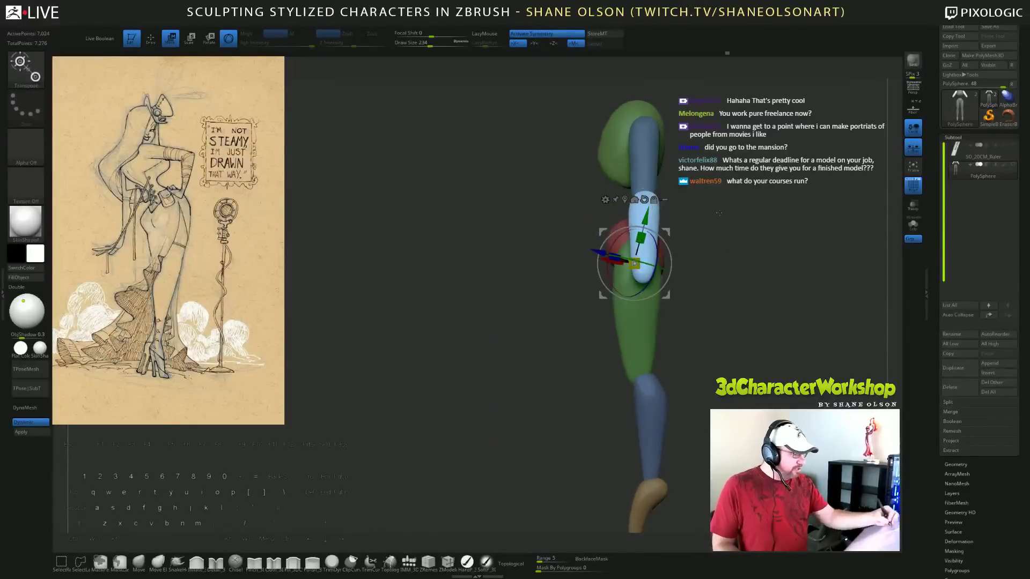
{"action": "left_click_drag", "start_coordinate": [719, 213], "coordinate": [665, 300]}
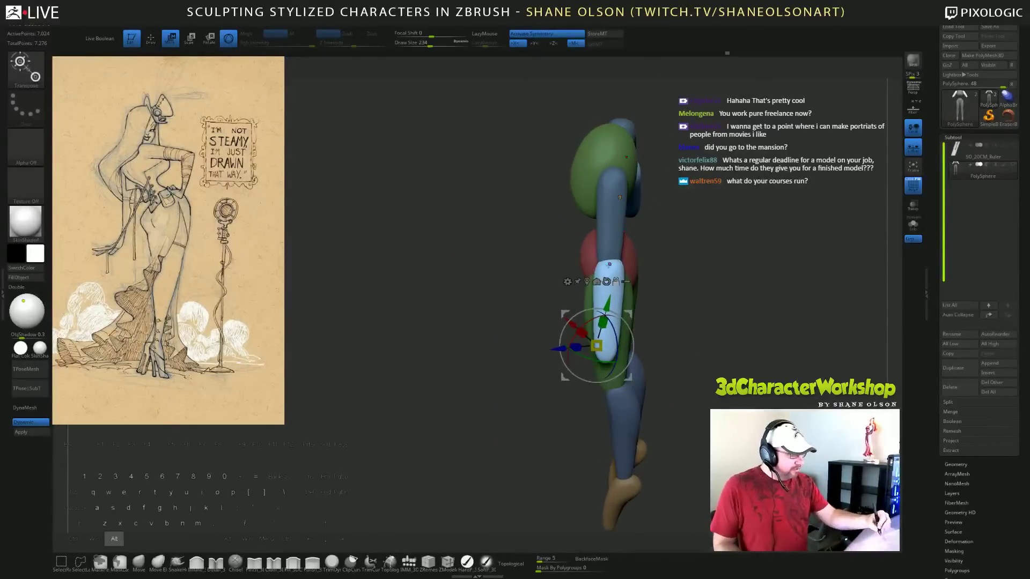
{"action": "left_click", "coordinate": [610, 265], "text": "alt"}
{"action": "left_click_drag", "start_coordinate": [643, 248], "coordinate": [647, 264]}
{"action": "left_click_drag", "start_coordinate": [677, 301], "coordinate": [700, 367]}
{"action": "key", "text": "q"}
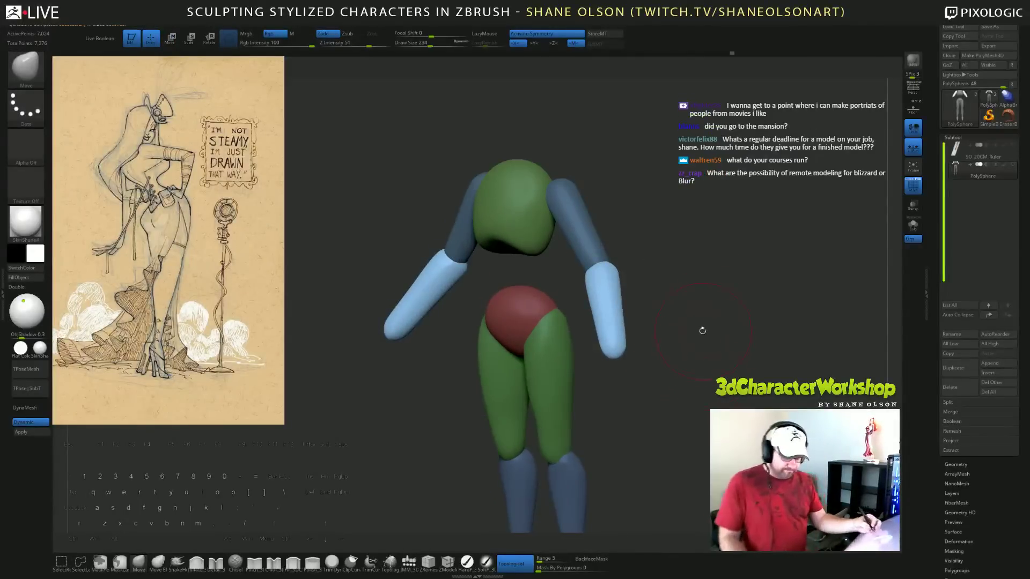
Taper the forearms toward the wrists and smooth their surface with the brush at draw size 234.
{"action": "mouse_move", "coordinate": [702, 331]}
{"action": "left_mouse_down"}
{"action": "mouse_move", "coordinate": [684, 291]}
{"action": "mouse_move", "coordinate": [681, 333]}
{"action": "left_mouse_up"}
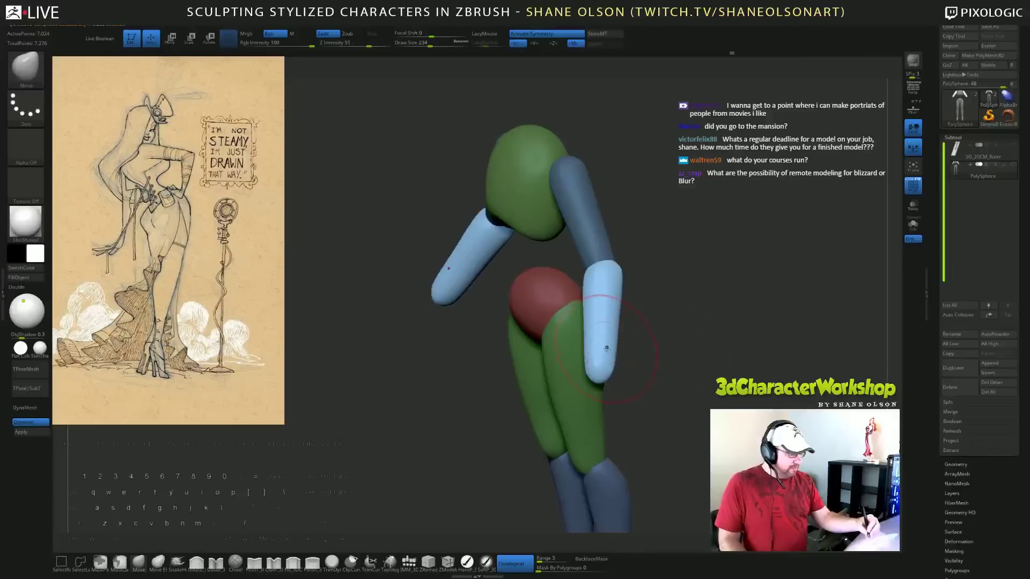
{"action": "left_click_drag", "start_coordinate": [607, 349], "coordinate": [602, 365], "text": "shift"}
{"action": "left_click_drag", "start_coordinate": [684, 360], "coordinate": [675, 380]}
{"action": "left_click_drag", "start_coordinate": [599, 351], "coordinate": [602, 289], "text": "shift"}
{"action": "mouse_move", "coordinate": [698, 343]}
{"action": "left_mouse_down"}
{"action": "mouse_move", "coordinate": [663, 346]}
{"action": "mouse_move", "coordinate": [751, 230]}
{"action": "mouse_move", "coordinate": [646, 273]}
{"action": "left_mouse_up"}
{"action": "key", "text": "shift"}
{"action": "mouse_move", "coordinate": [555, 298]}
{"action": "left_mouse_down", "text": "shift"}
{"action": "mouse_move", "coordinate": [563, 327]}
{"action": "mouse_move", "coordinate": [599, 369]}
{"action": "left_mouse_up", "text": "shift"}
{"action": "left_click_drag", "start_coordinate": [685, 370], "coordinate": [649, 374], "text": "shift"}
Clear the mask and refine the transition between upper arms and forearms from the front, undoing the last unwanted change.
{"action": "mouse_move", "coordinate": [715, 352]}
{"action": "left_mouse_down", "text": "alt"}
{"action": "mouse_move", "coordinate": [721, 339]}
{"action": "mouse_move", "coordinate": [683, 281]}
{"action": "mouse_move", "coordinate": [650, 288]}
{"action": "left_mouse_up", "text": "alt"}
{"action": "mouse_move", "coordinate": [507, 191]}
{"action": "left_mouse_down", "text": "shift"}
{"action": "mouse_move", "coordinate": [509, 218]}
{"action": "mouse_move", "coordinate": [509, 206]}
{"action": "left_mouse_up", "text": "shift"}
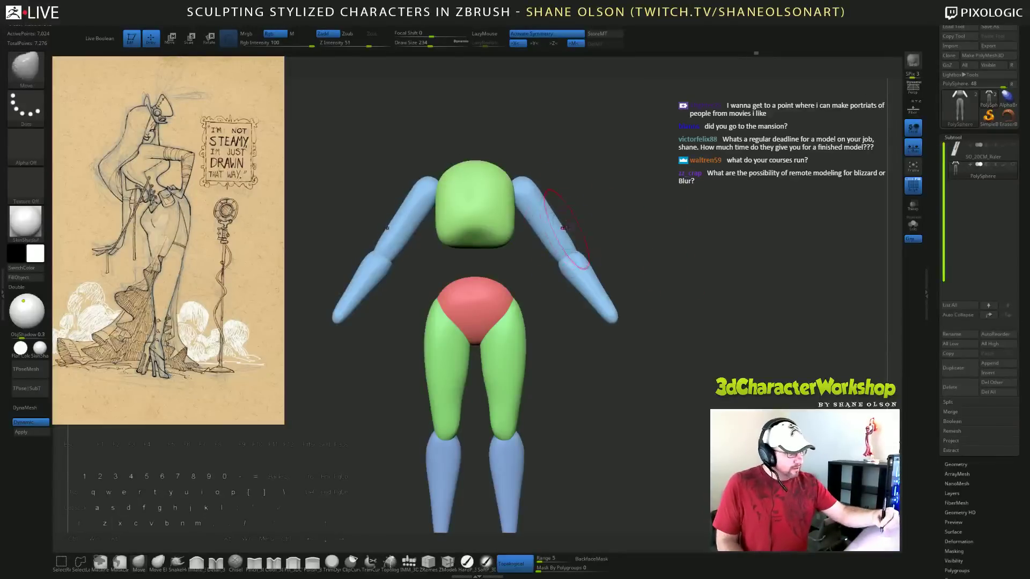
{"action": "key", "text": "ctrl+z"}
{"action": "left_click_drag", "start_coordinate": [614, 236], "coordinate": [635, 280]}
{"action": "left_click_drag", "start_coordinate": [608, 243], "coordinate": [596, 245]}
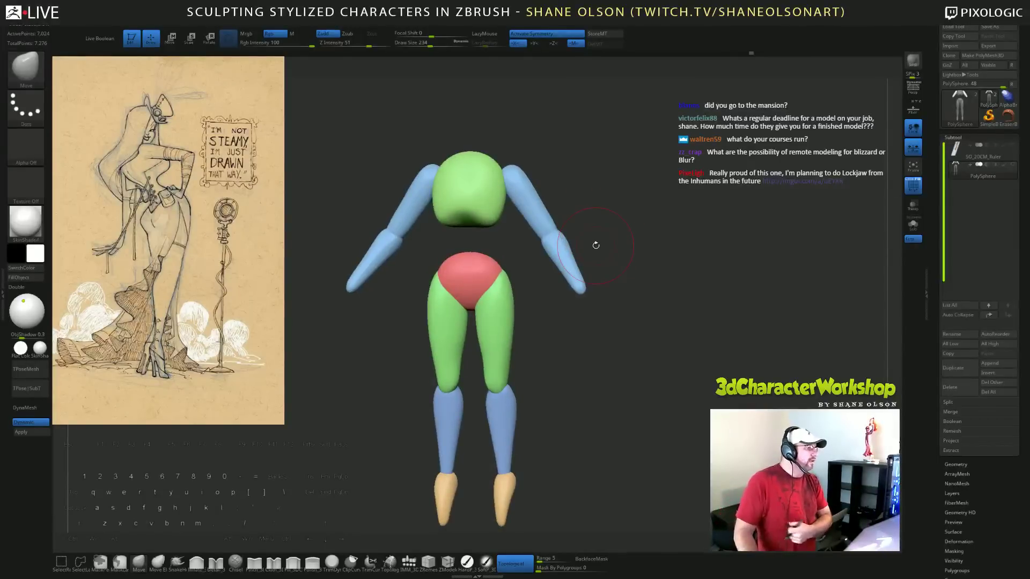
{"action": "left_click_drag", "start_coordinate": [593, 247], "coordinate": [577, 255], "text": "alt"}
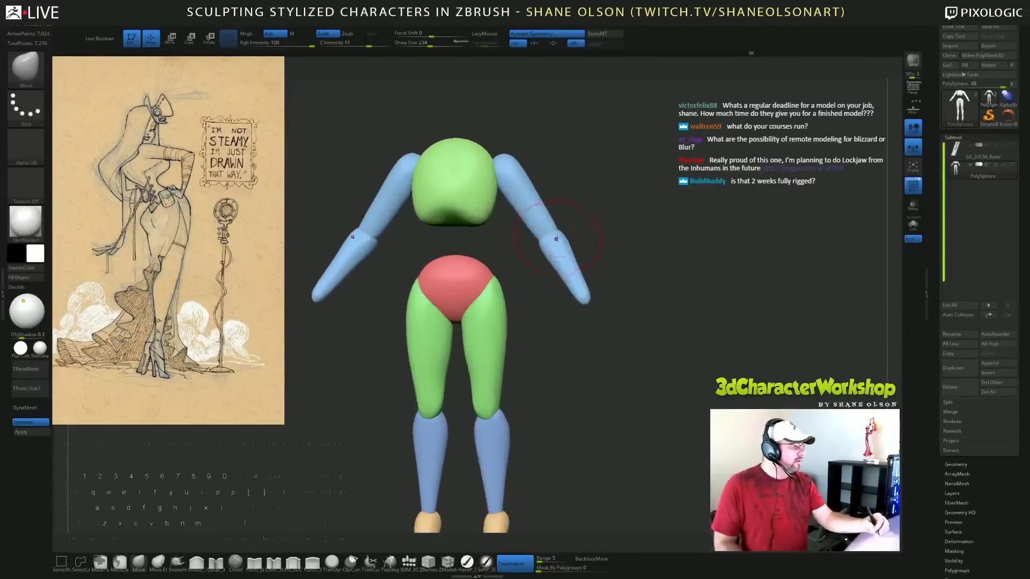
Check the arms in isolation, restore the full figure, and give the masked forearms their own polygroup.
{"action": "left_click", "coordinate": [526, 185], "text": "ctrl+shift"}
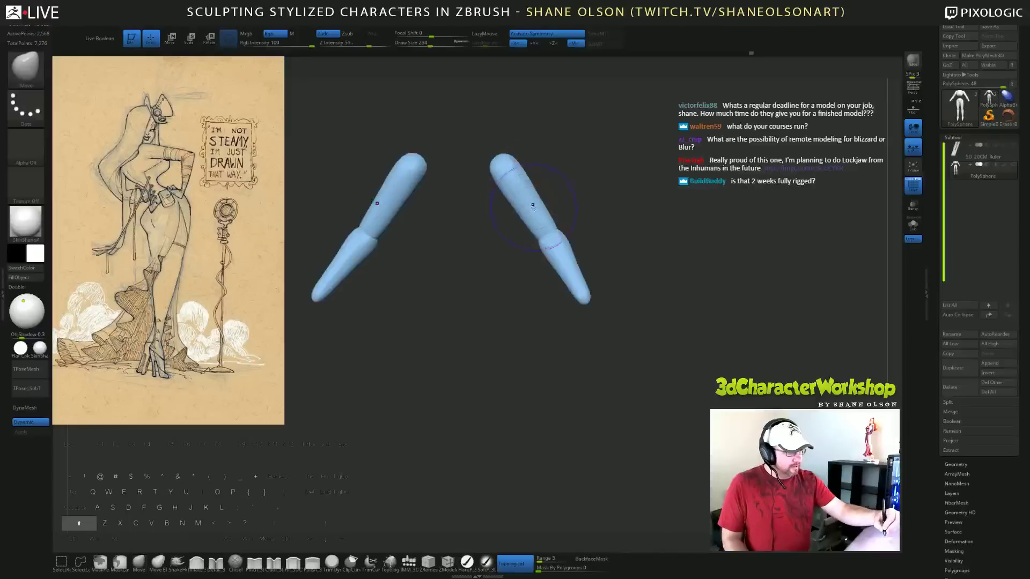
{"action": "left_click_drag", "start_coordinate": [669, 297], "coordinate": [678, 297], "text": "shift"}
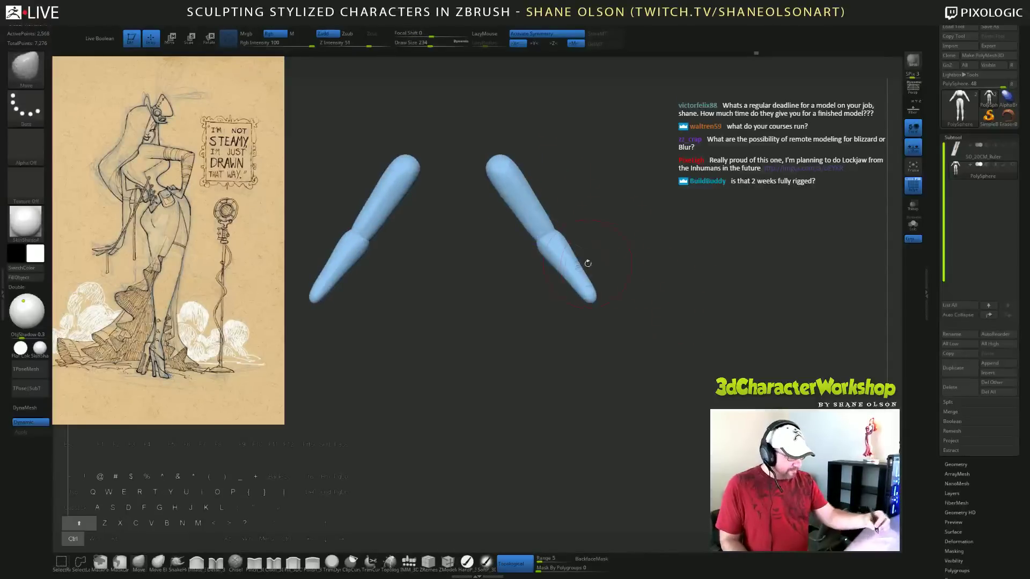
{"action": "left_click", "coordinate": [634, 251], "text": "ctrl+shift"}
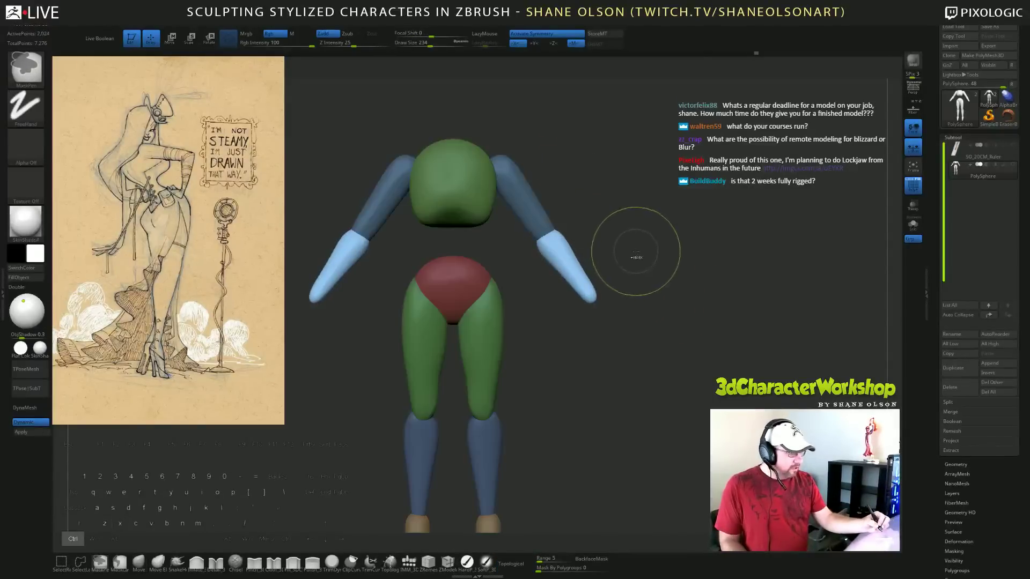
{"action": "left_click", "coordinate": [646, 248], "text": "ctrl"}
{"action": "key", "text": "ctrl+w"}
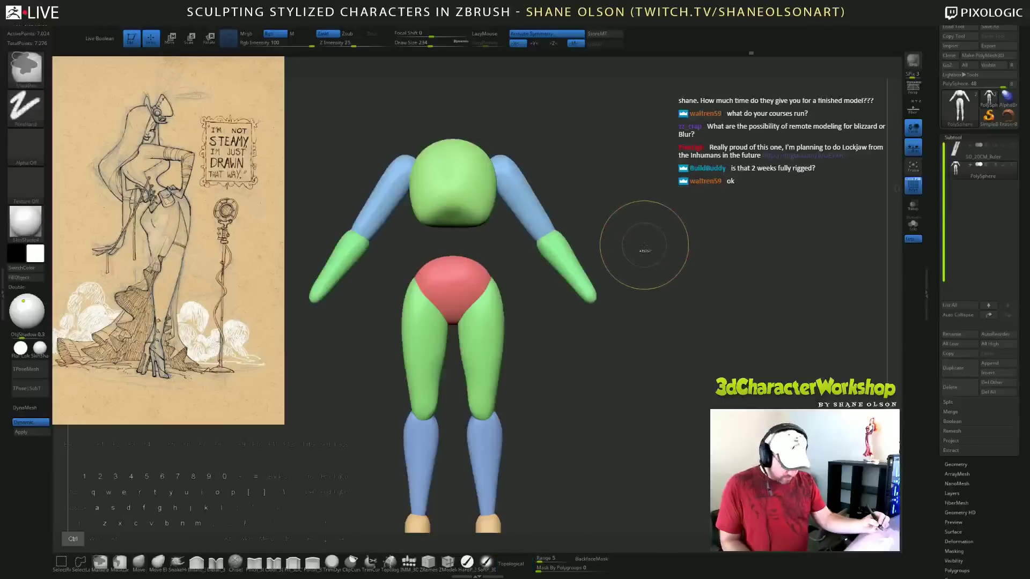
Isolate the upper arms, smooth and slim their lower length, and show the whole figure again.
{"action": "left_click_drag", "start_coordinate": [619, 204], "coordinate": [634, 189], "text": "alt"}
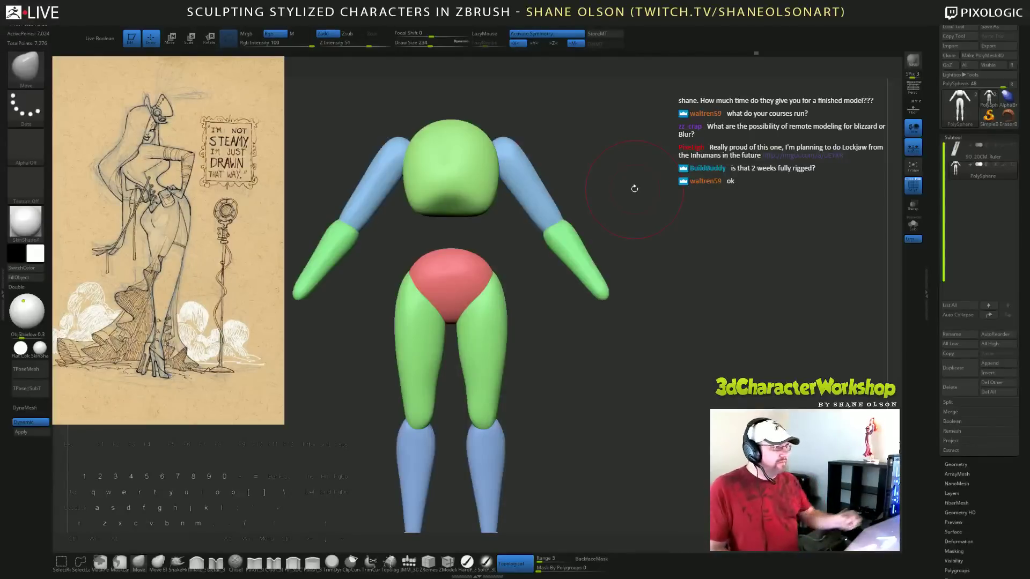
{"action": "left_click_drag", "start_coordinate": [655, 288], "coordinate": [665, 257]}
{"action": "mouse_move", "coordinate": [648, 188]}
{"action": "left_mouse_down"}
{"action": "mouse_move", "coordinate": [669, 160]}
{"action": "mouse_move", "coordinate": [659, 177]}
{"action": "left_mouse_up"}
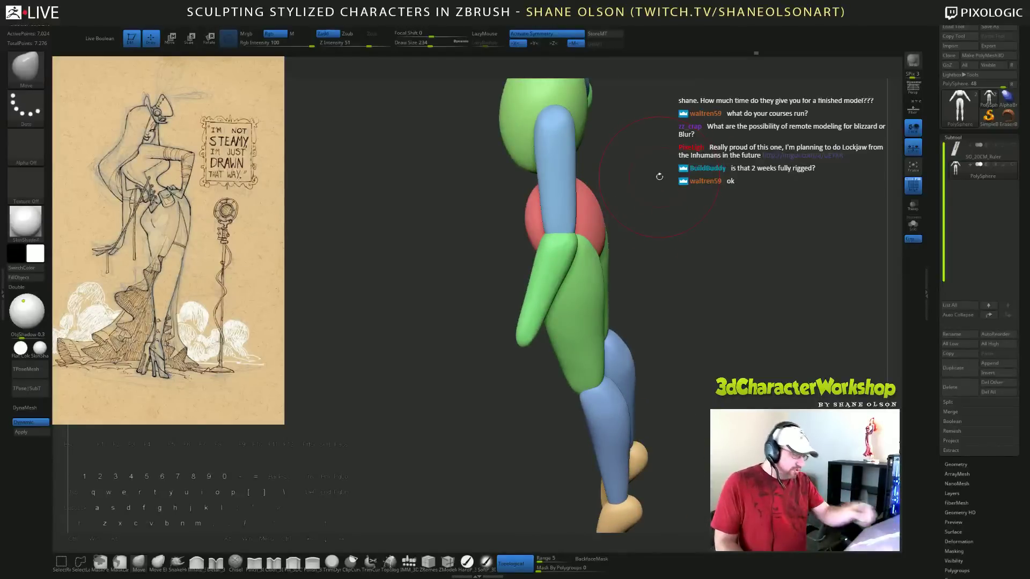
{"action": "mouse_move", "coordinate": [569, 232]}
{"action": "right_mouse_down"}
{"action": "mouse_move", "coordinate": [537, 244]}
{"action": "mouse_move", "coordinate": [570, 255]}
{"action": "mouse_move", "coordinate": [564, 271]}
{"action": "right_mouse_up"}
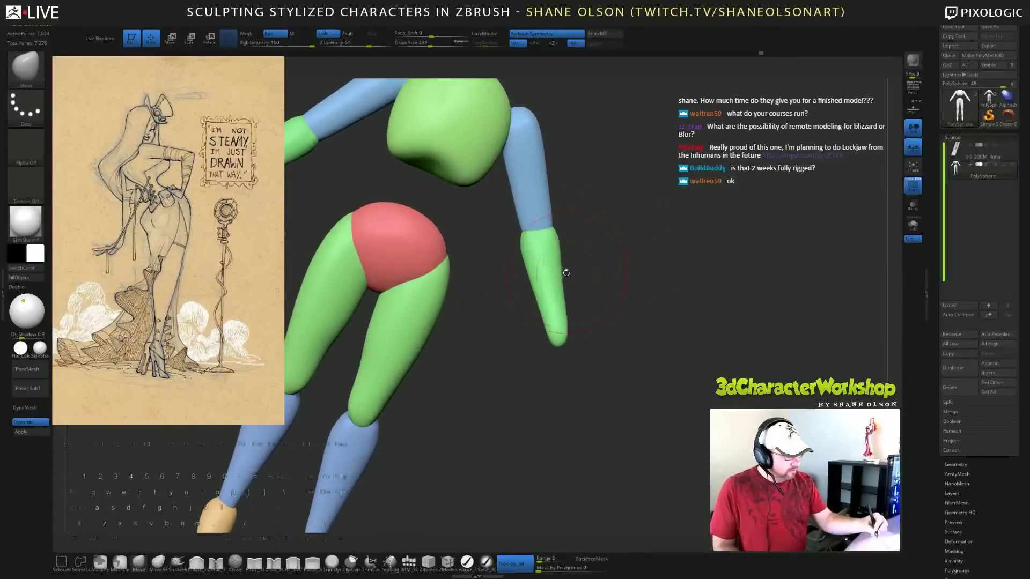
{"action": "right_click_drag", "start_coordinate": [638, 328], "coordinate": [621, 322]}
{"action": "left_click", "coordinate": [550, 172], "text": "ctrl+shift"}
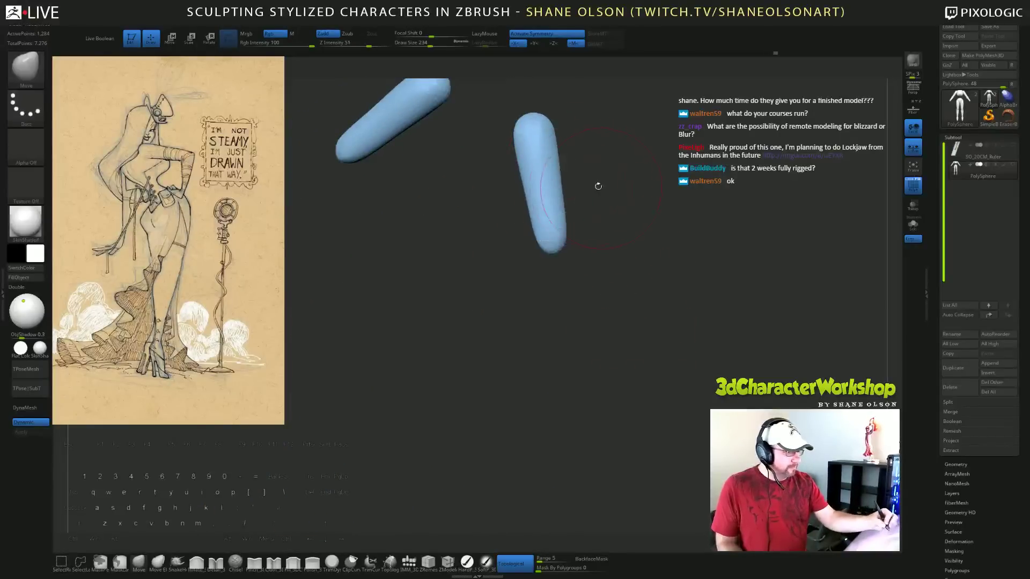
{"action": "left_click_drag", "start_coordinate": [541, 172], "coordinate": [545, 214], "text": "shift"}
{"action": "left_click_drag", "start_coordinate": [669, 294], "coordinate": [656, 299]}
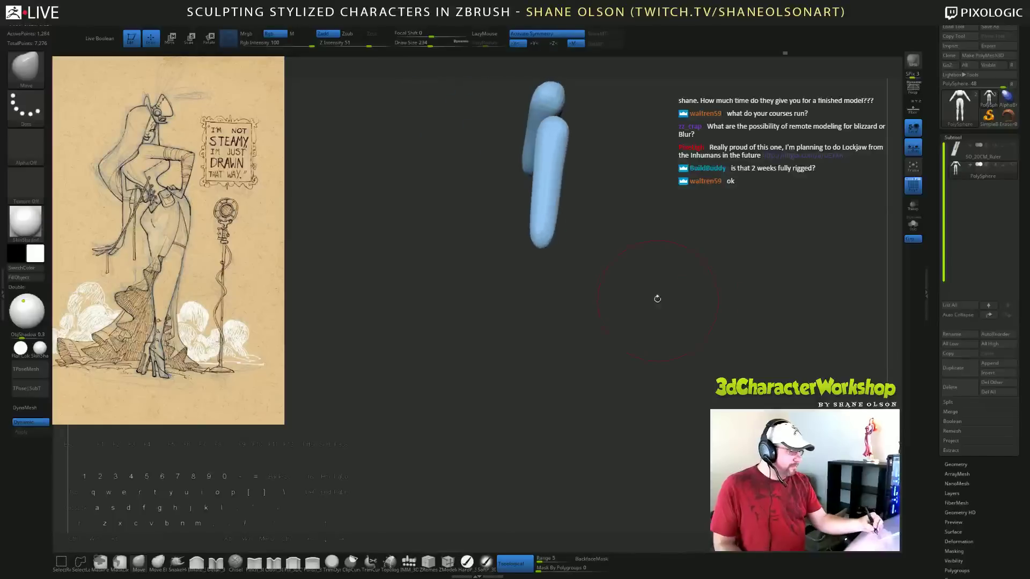
{"action": "mouse_move", "coordinate": [548, 175]}
{"action": "right_mouse_down"}
{"action": "mouse_move", "coordinate": [726, 269]}
{"action": "mouse_move", "coordinate": [719, 255]}
{"action": "mouse_move", "coordinate": [725, 282]}
{"action": "right_mouse_up"}
{"action": "left_click", "coordinate": [726, 280], "text": "ctrl+shift"}
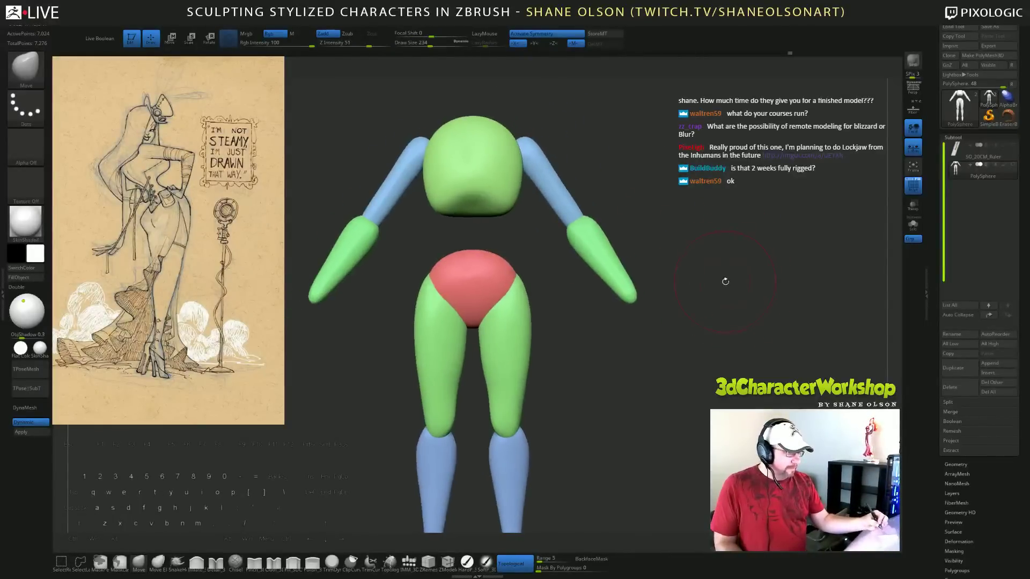
Isolate the forearms, smooth them from elbow to wrist, and show the whole figure again.
{"action": "mouse_move", "coordinate": [737, 274]}
{"action": "left_mouse_down"}
{"action": "mouse_move", "coordinate": [682, 257]}
{"action": "mouse_move", "coordinate": [718, 278]}
{"action": "left_mouse_up"}
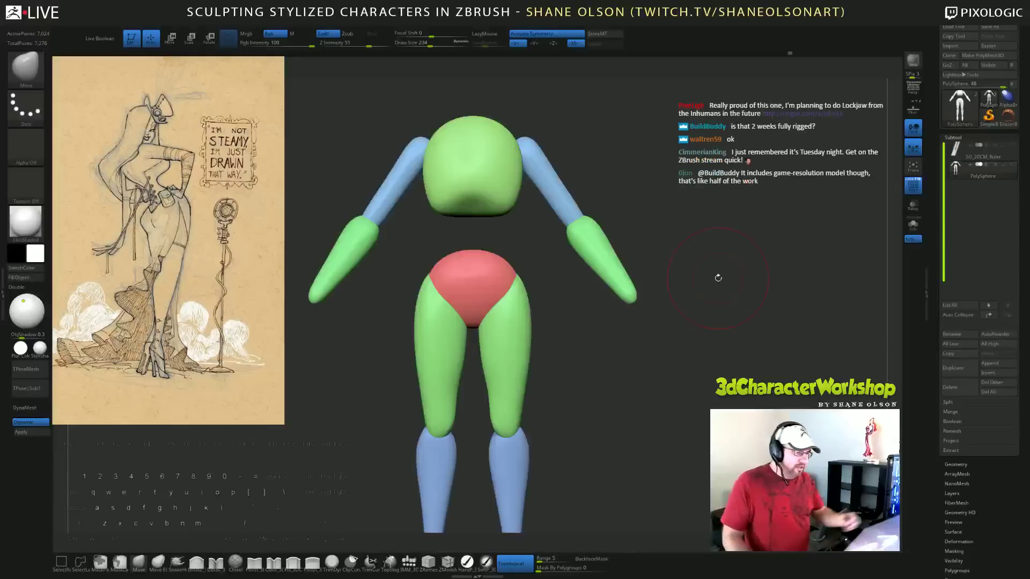
{"action": "left_click_drag", "start_coordinate": [647, 242], "coordinate": [641, 243]}
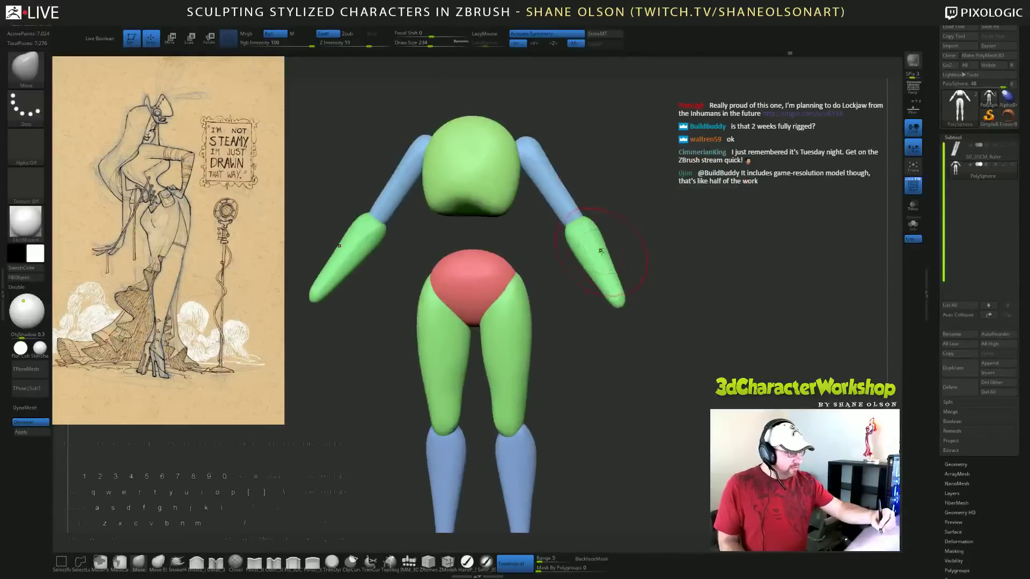
{"action": "left_click", "coordinate": [598, 252], "text": "ctrl+shift"}
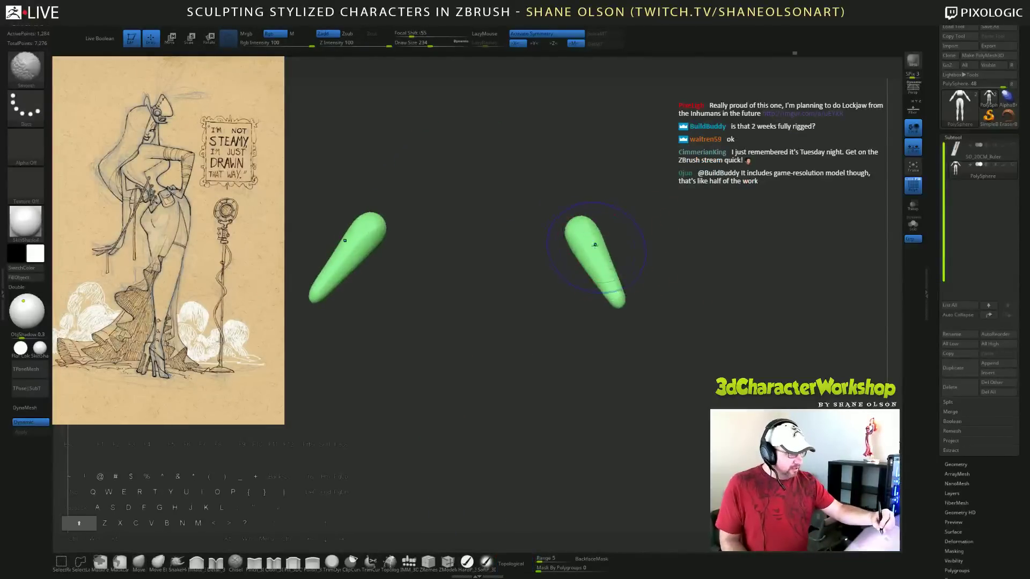
{"action": "mouse_move", "coordinate": [600, 244]}
{"action": "left_mouse_down", "text": "shift"}
{"action": "mouse_move", "coordinate": [590, 248]}
{"action": "mouse_move", "coordinate": [615, 294]}
{"action": "left_mouse_up", "text": "shift"}
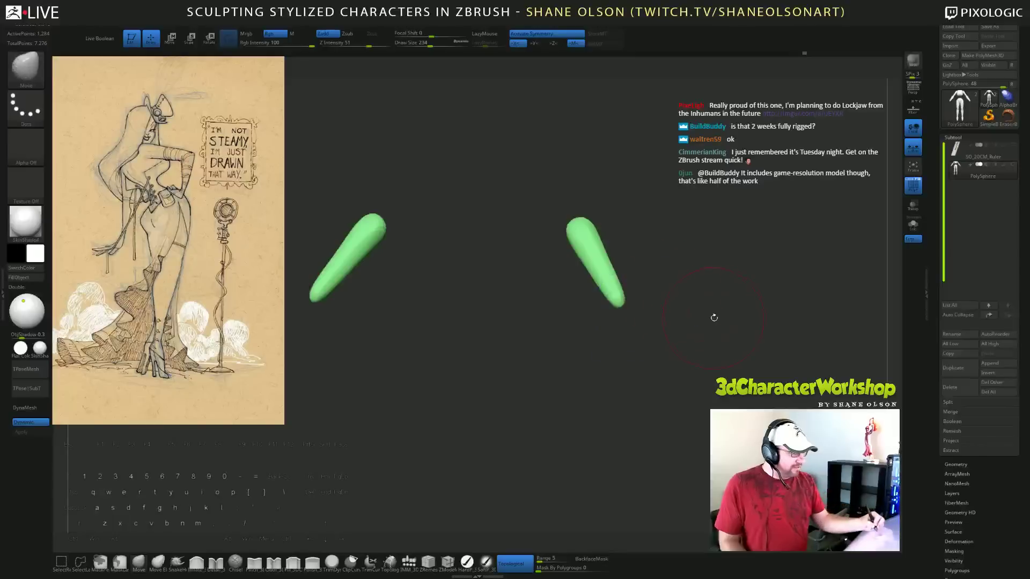
{"action": "left_click", "coordinate": [735, 311], "text": "ctrl+shift"}
{"action": "left_click_drag", "start_coordinate": [717, 358], "coordinate": [732, 351]}
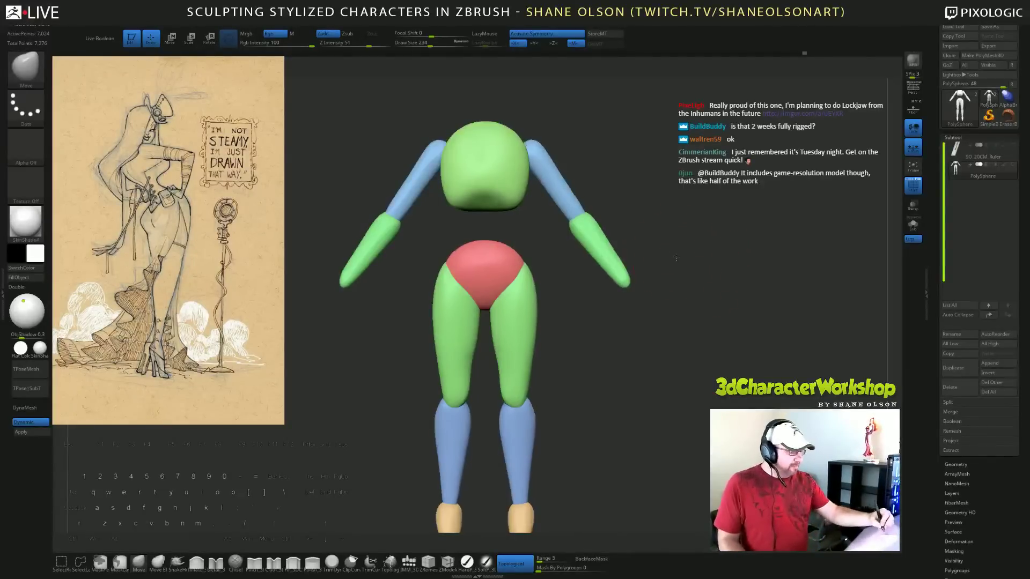
Refine the forearm contours toward the wrists with the Move brush from front and side views.
{"action": "left_click_drag", "start_coordinate": [671, 252], "coordinate": [700, 298]}
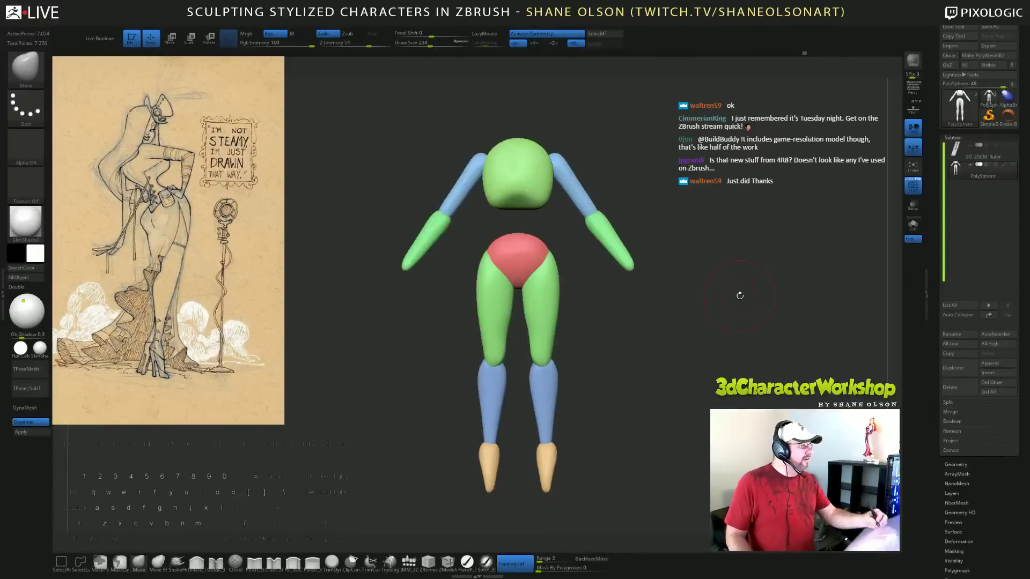
{"action": "left_click_drag", "start_coordinate": [719, 299], "coordinate": [719, 303], "text": "alt"}
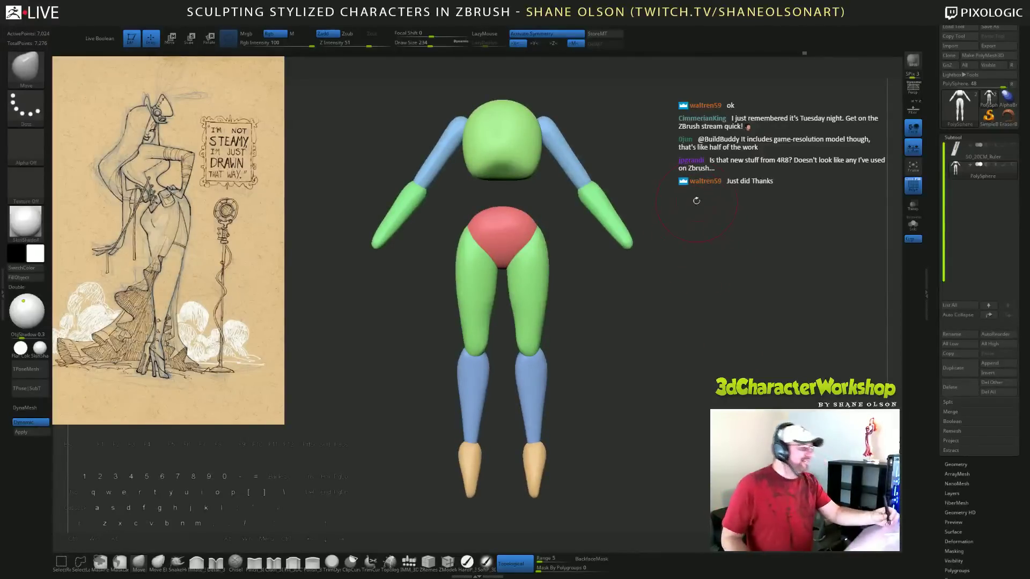
{"action": "mouse_move", "coordinate": [692, 213]}
{"action": "left_mouse_down", "text": "alt"}
{"action": "mouse_move", "coordinate": [704, 244]}
{"action": "mouse_move", "coordinate": [693, 231]}
{"action": "left_mouse_up", "text": "alt"}
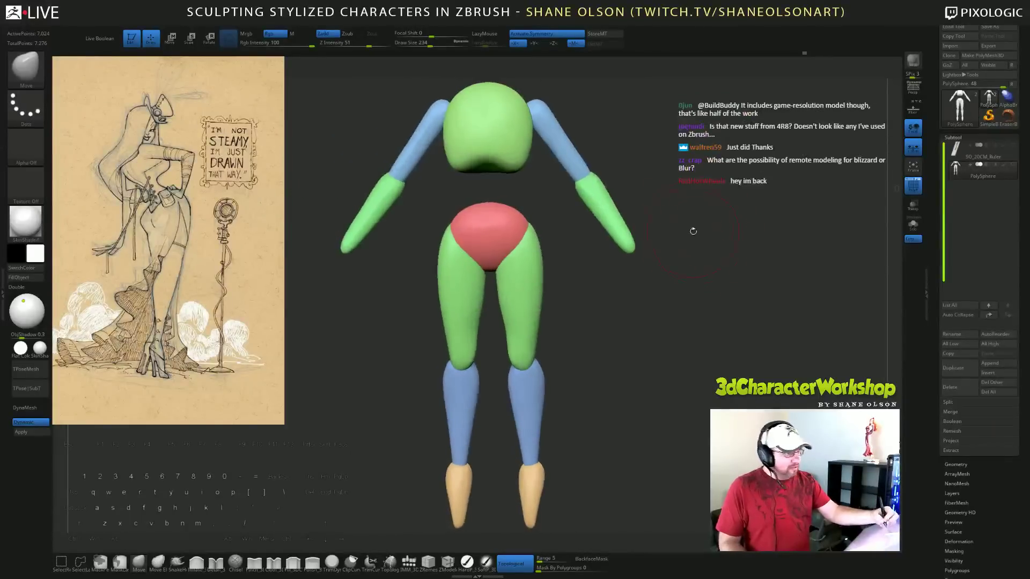
{"action": "left_click_drag", "start_coordinate": [630, 243], "coordinate": [618, 229], "text": "shift"}
{"action": "mouse_move", "coordinate": [671, 272]}
{"action": "left_mouse_down"}
{"action": "mouse_move", "coordinate": [733, 269]}
{"action": "mouse_move", "coordinate": [788, 189]}
{"action": "mouse_move", "coordinate": [726, 200]}
{"action": "mouse_move", "coordinate": [716, 215]}
{"action": "mouse_move", "coordinate": [789, 190]}
{"action": "left_mouse_up"}
{"action": "left_click_drag", "start_coordinate": [637, 211], "coordinate": [619, 223]}
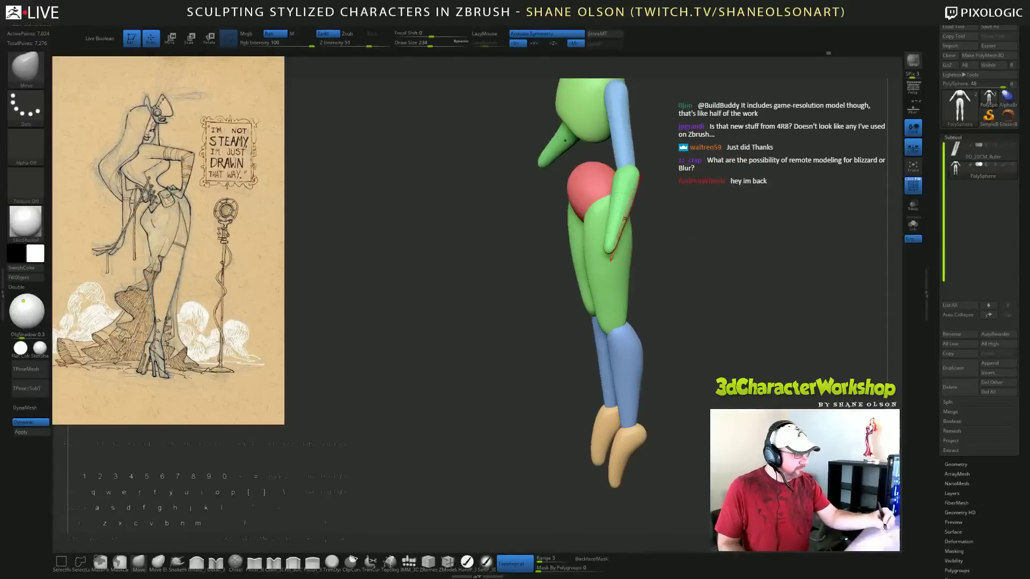
{"action": "mouse_move", "coordinate": [712, 250]}
{"action": "left_mouse_down", "text": "shift"}
{"action": "mouse_move", "coordinate": [735, 233]}
{"action": "mouse_move", "coordinate": [701, 269]}
{"action": "mouse_move", "coordinate": [717, 285]}
{"action": "mouse_move", "coordinate": [713, 304]}
{"action": "left_mouse_up", "text": "shift"}
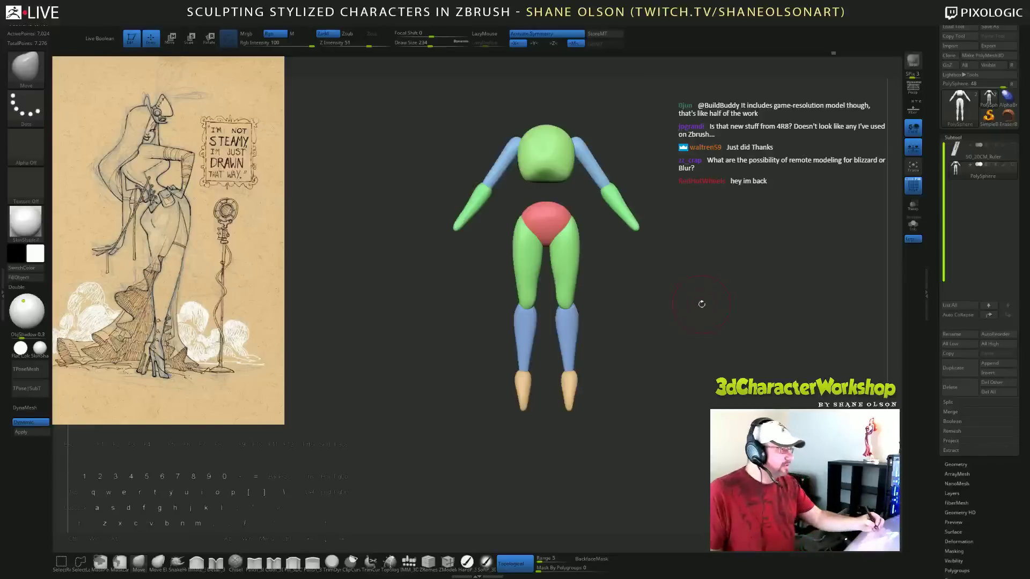
{"action": "left_click_drag", "start_coordinate": [688, 337], "coordinate": [692, 346], "text": "alt"}
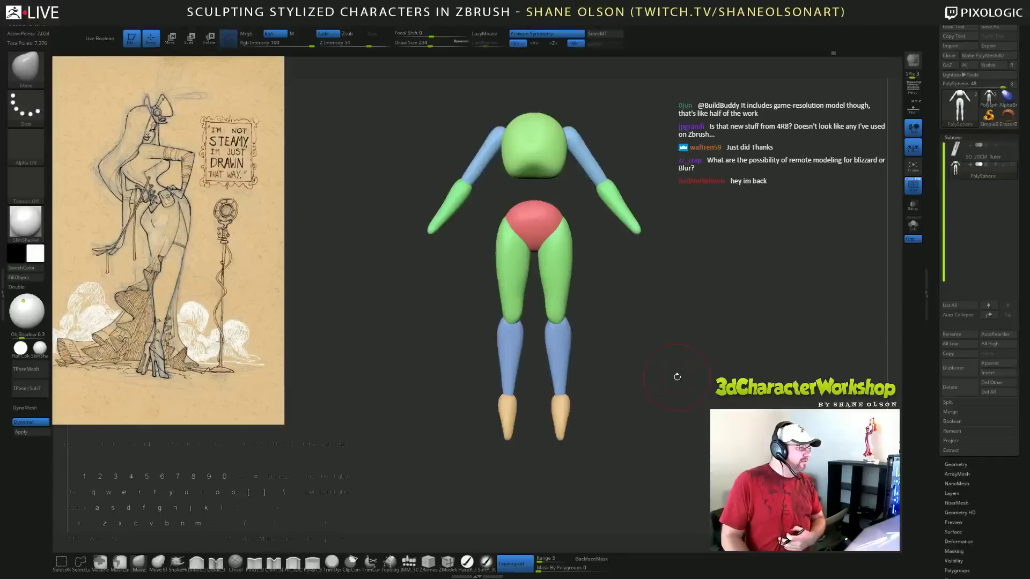
{"action": "left_click_drag", "start_coordinate": [676, 294], "coordinate": [676, 334], "text": "alt"}
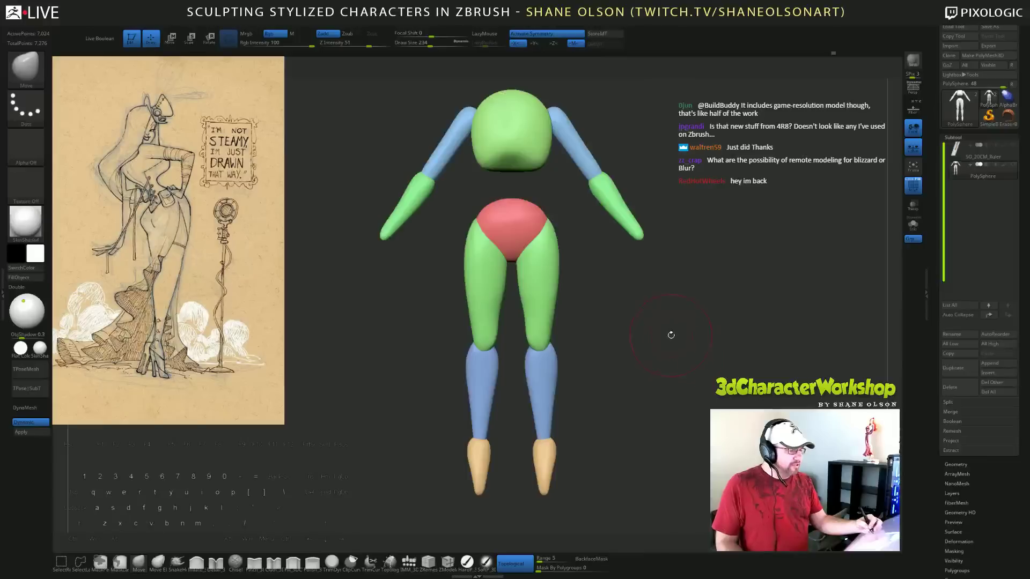
{"action": "left_click_drag", "start_coordinate": [681, 346], "coordinate": [676, 330], "text": "alt"}
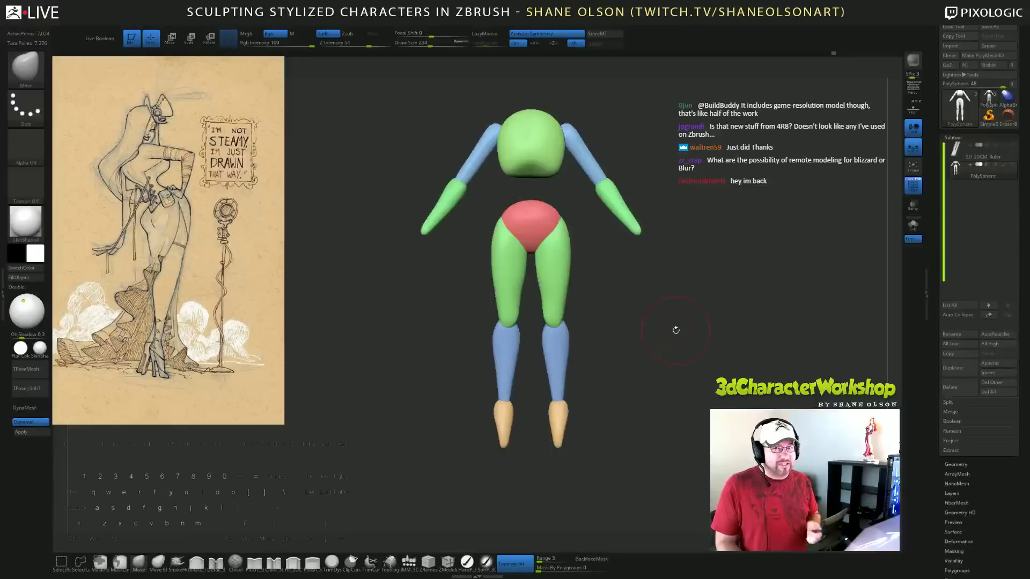
{"action": "left_click_drag", "start_coordinate": [676, 330], "coordinate": [646, 269]}
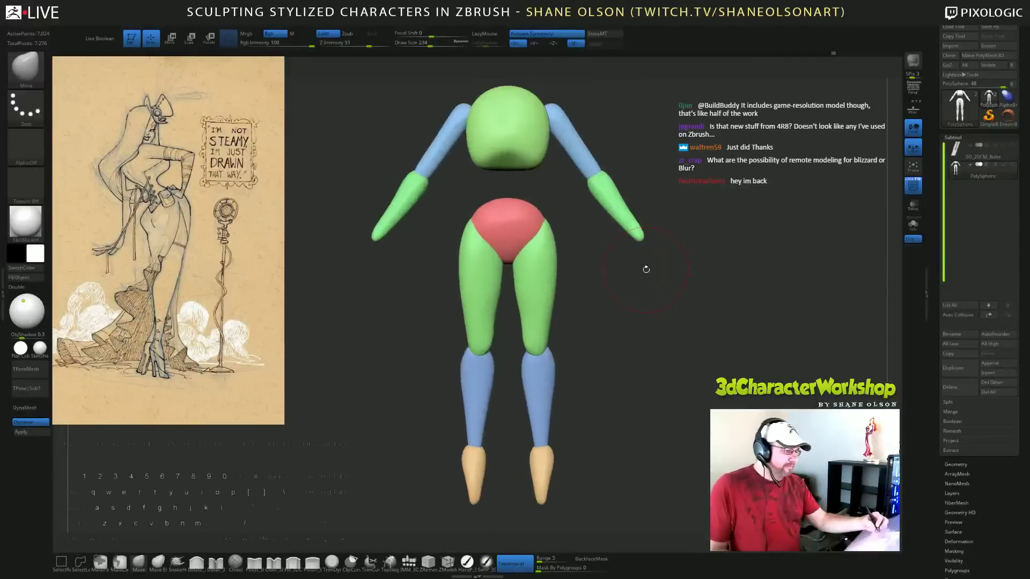
Reshape the forearm ends and side profile with a resized Move brush from the front and side views.
{"action": "mouse_move", "coordinate": [686, 328]}
{"action": "left_mouse_down"}
{"action": "mouse_move", "coordinate": [701, 324]}
{"action": "mouse_move", "coordinate": [703, 260]}
{"action": "left_mouse_up"}
{"action": "key", "text": "s"}
{"action": "key", "text": "s"}
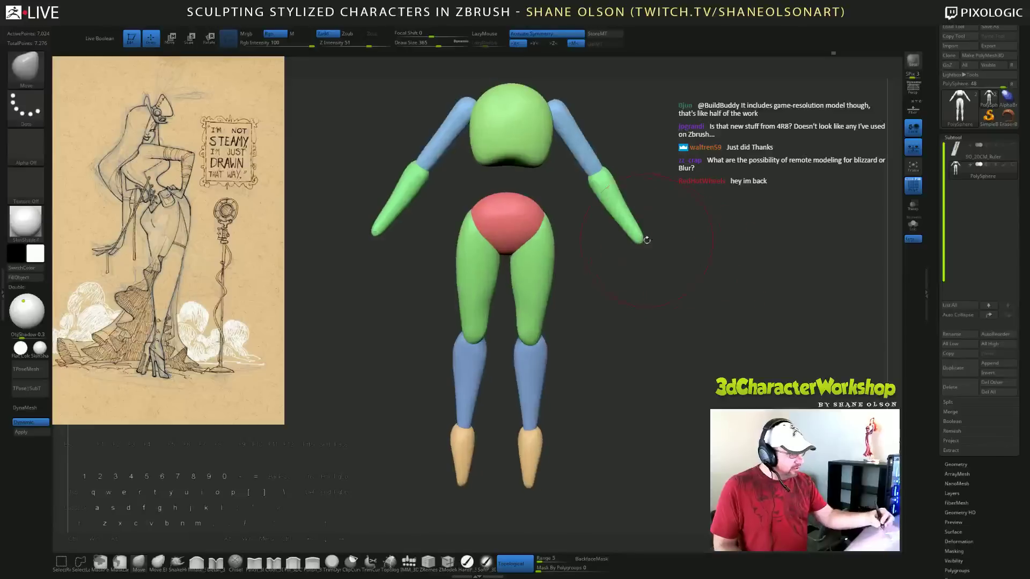
{"action": "left_click_drag", "start_coordinate": [636, 238], "coordinate": [638, 241]}
{"action": "mouse_move", "coordinate": [684, 410]}
{"action": "left_mouse_down"}
{"action": "mouse_move", "coordinate": [689, 387]}
{"action": "mouse_move", "coordinate": [729, 342]}
{"action": "mouse_move", "coordinate": [743, 221]}
{"action": "mouse_move", "coordinate": [711, 253]}
{"action": "mouse_move", "coordinate": [706, 231]}
{"action": "left_mouse_up"}
{"action": "key", "text": "s"}
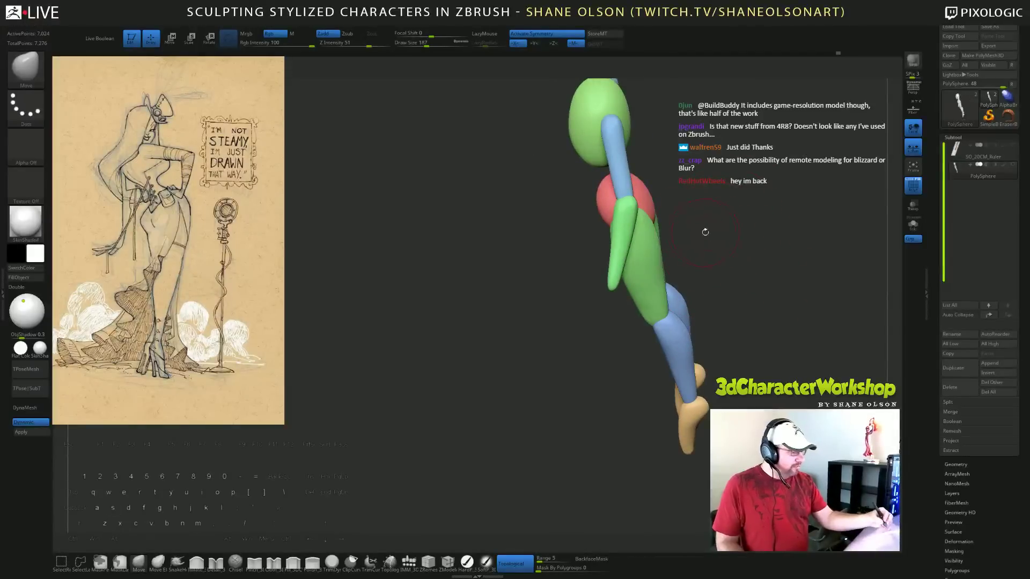
{"action": "left_click_drag", "start_coordinate": [632, 234], "coordinate": [614, 231]}
{"action": "mouse_move", "coordinate": [677, 207]}
{"action": "left_mouse_down"}
{"action": "mouse_move", "coordinate": [719, 193]}
{"action": "mouse_move", "coordinate": [724, 208]}
{"action": "mouse_move", "coordinate": [673, 225]}
{"action": "mouse_move", "coordinate": [620, 220]}
{"action": "mouse_move", "coordinate": [601, 245]}
{"action": "mouse_move", "coordinate": [593, 229]}
{"action": "mouse_move", "coordinate": [627, 243]}
{"action": "left_mouse_up"}
{"action": "mouse_move", "coordinate": [684, 295]}
{"action": "left_mouse_down"}
{"action": "mouse_move", "coordinate": [693, 301]}
{"action": "mouse_move", "coordinate": [684, 276]}
{"action": "mouse_move", "coordinate": [694, 247]}
{"action": "mouse_move", "coordinate": [701, 368]}
{"action": "mouse_move", "coordinate": [713, 382]}
{"action": "left_mouse_up"}
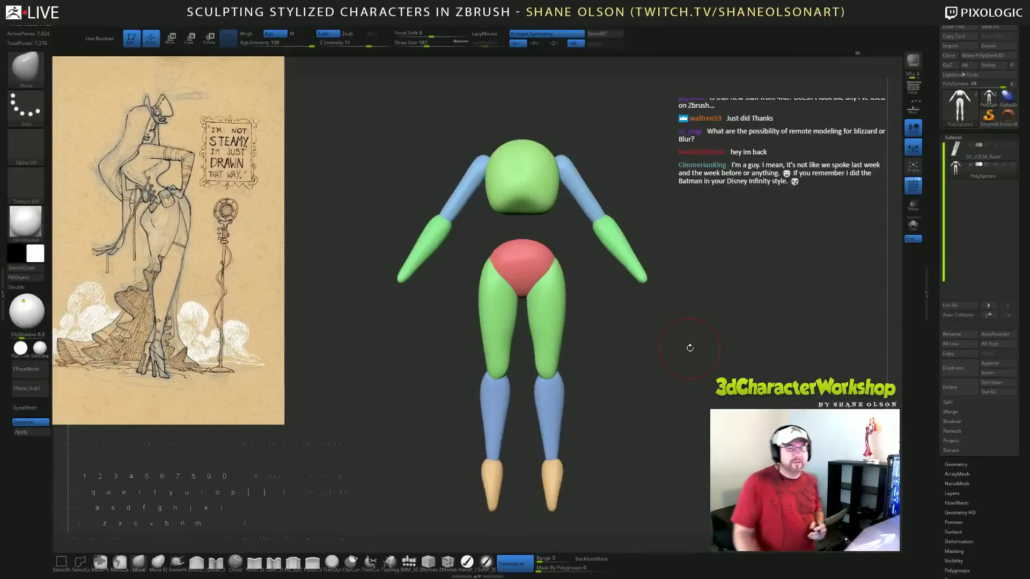
{"action": "left_click_drag", "start_coordinate": [691, 300], "coordinate": [692, 333]}
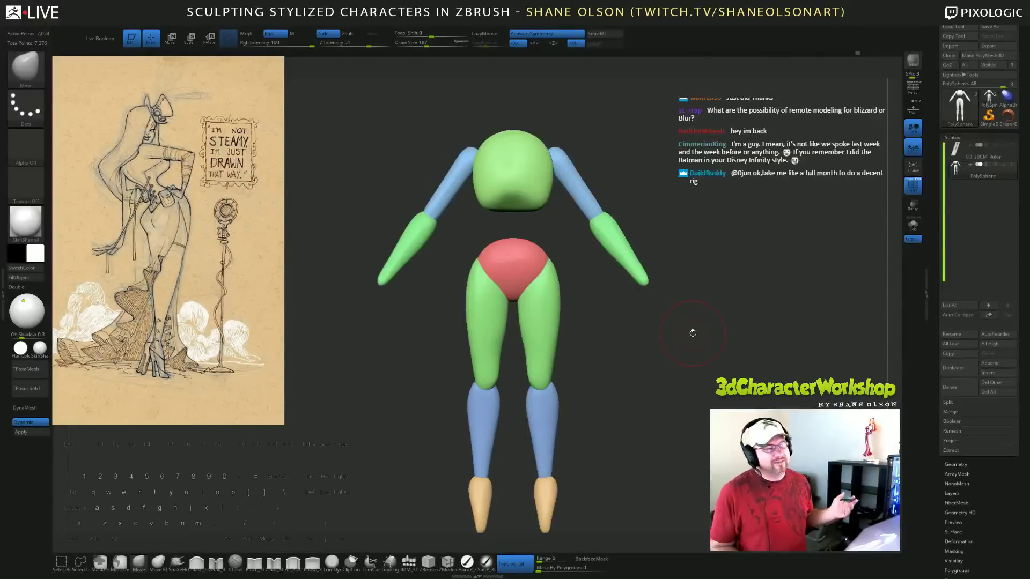
{"action": "mouse_move", "coordinate": [716, 363]}
{"action": "left_mouse_down"}
{"action": "mouse_move", "coordinate": [721, 345]}
{"action": "mouse_move", "coordinate": [699, 327]}
{"action": "mouse_move", "coordinate": [705, 344]}
{"action": "mouse_move", "coordinate": [710, 331]}
{"action": "left_mouse_up"}
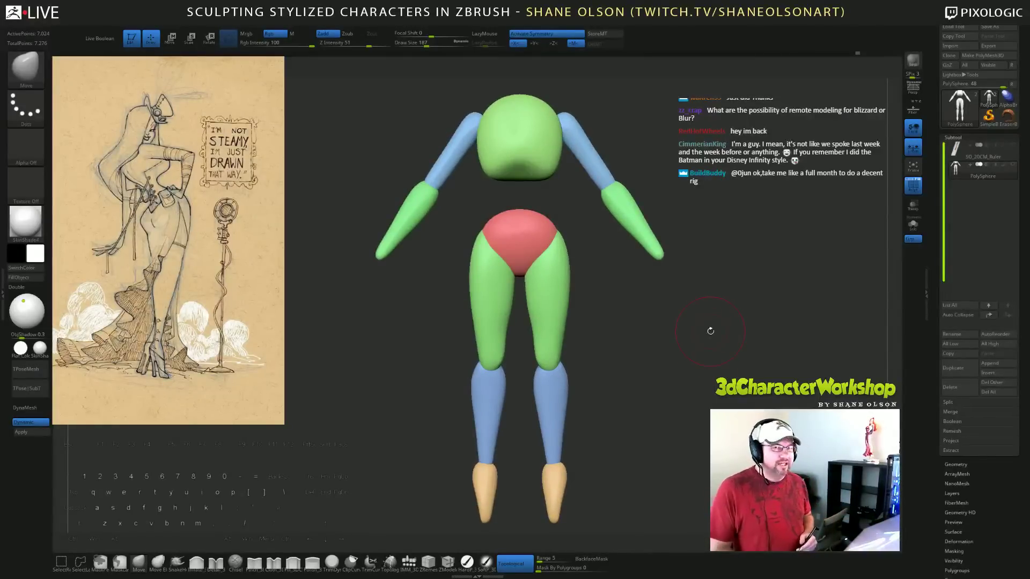
{"action": "mouse_move", "coordinate": [704, 339]}
{"action": "left_mouse_down"}
{"action": "mouse_move", "coordinate": [716, 382]}
{"action": "mouse_move", "coordinate": [709, 366]}
{"action": "left_mouse_up"}
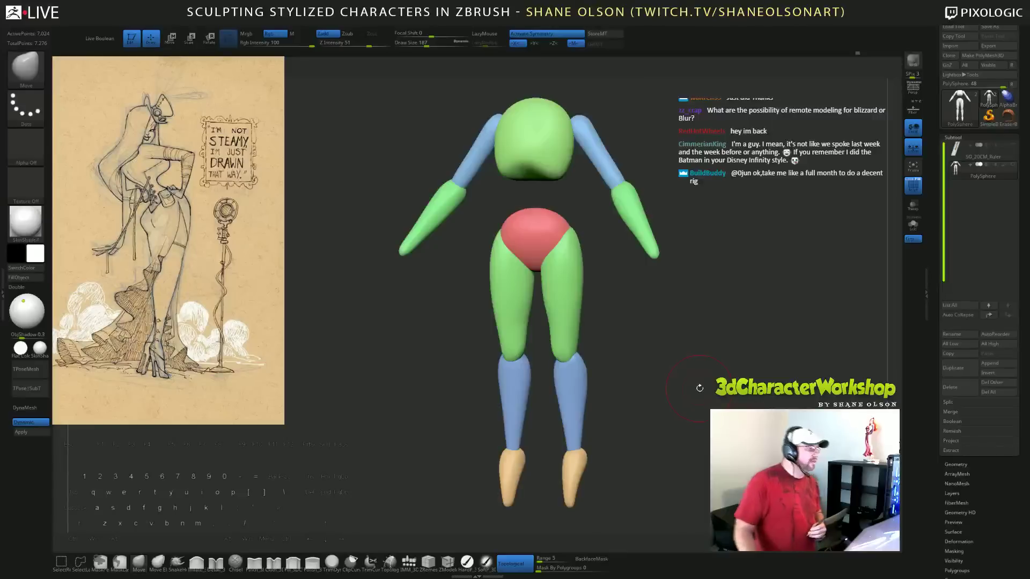
{"action": "left_click_drag", "start_coordinate": [720, 347], "coordinate": [715, 353]}
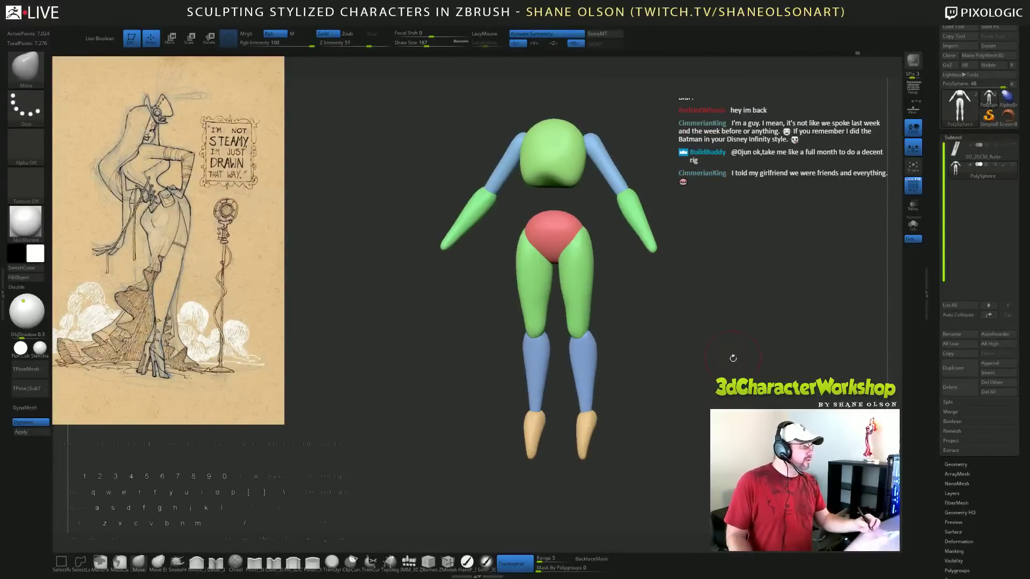
{"action": "left_click_drag", "start_coordinate": [735, 384], "coordinate": [735, 371], "text": "alt"}
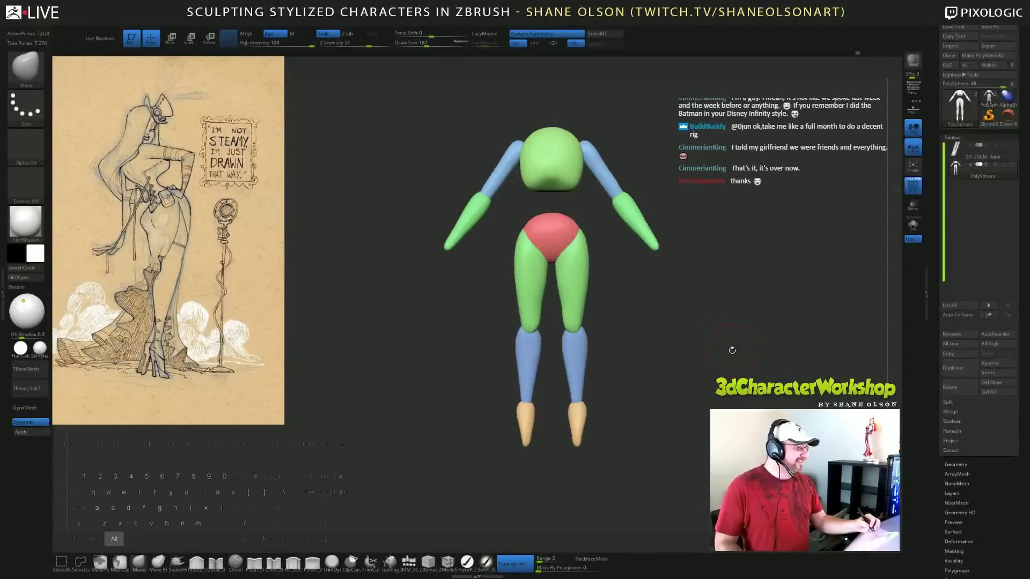
{"action": "left_click_drag", "start_coordinate": [733, 349], "coordinate": [737, 349]}
{"action": "left_click_drag", "start_coordinate": [732, 349], "coordinate": [726, 361], "text": "alt"}
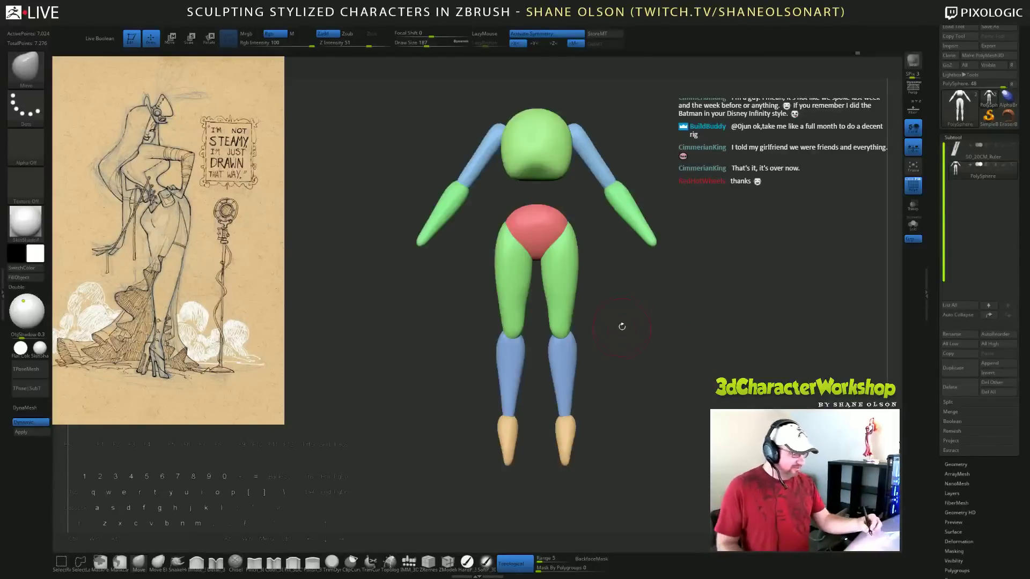
{"action": "mouse_move", "coordinate": [658, 345]}
{"action": "left_mouse_down"}
{"action": "mouse_move", "coordinate": [702, 347]}
{"action": "mouse_move", "coordinate": [679, 324]}
{"action": "left_mouse_up"}
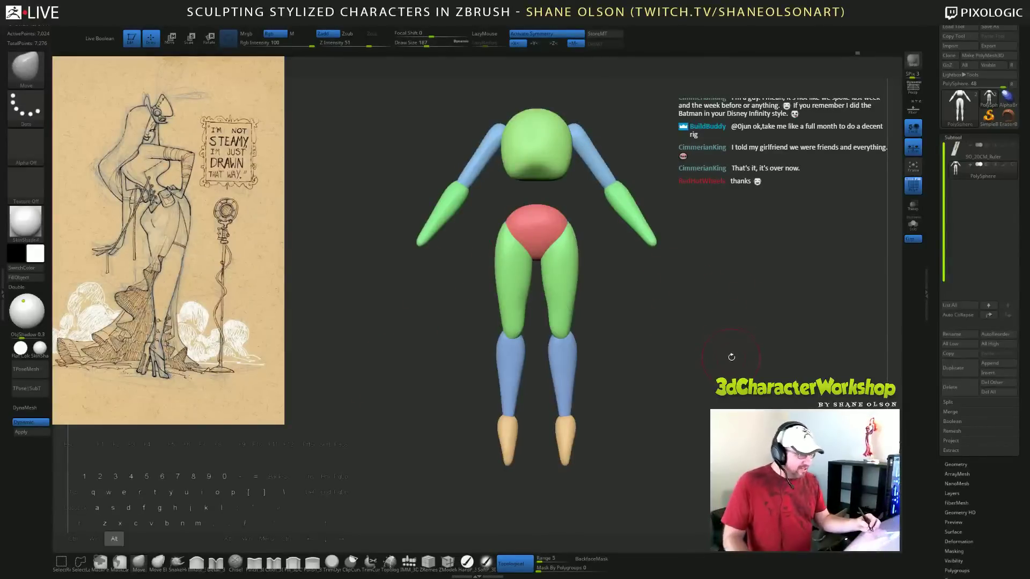
{"action": "left_click_drag", "start_coordinate": [731, 357], "coordinate": [729, 356]}
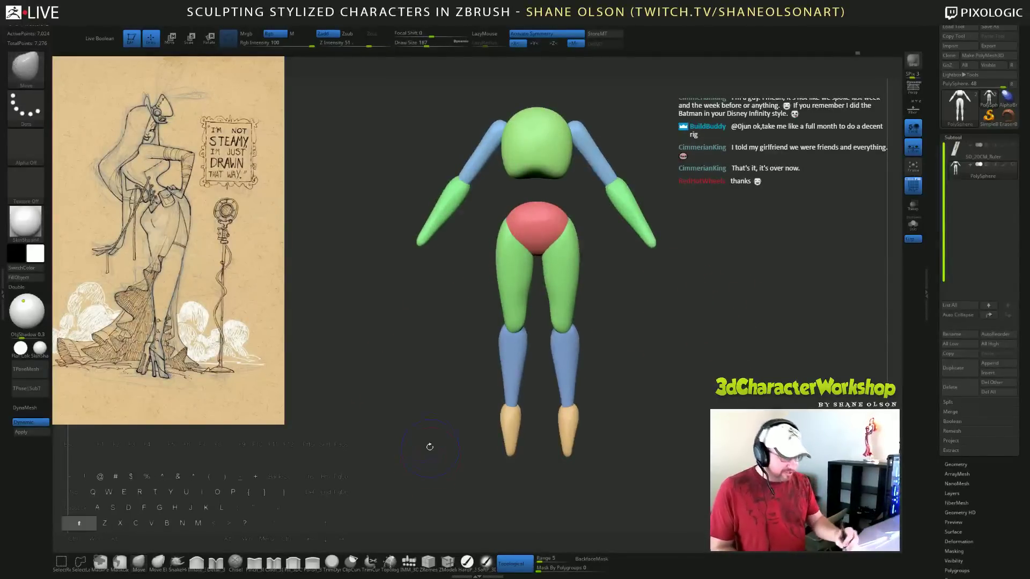
Insert a QuadSphere-2 mesh on the centre line between the ribcage and the pelvis.
{"action": "left_click_drag", "start_coordinate": [428, 449], "coordinate": [430, 423]}
{"action": "left_click", "coordinate": [409, 561]}
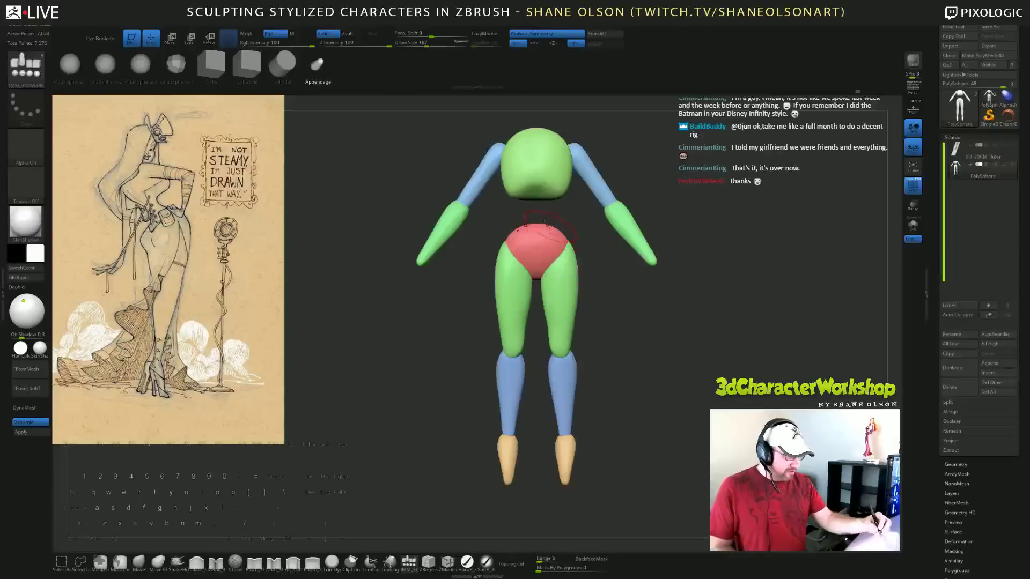
{"action": "left_click", "coordinate": [110, 67]}
{"action": "left_click_drag", "start_coordinate": [606, 230], "coordinate": [579, 263], "text": "alt"}
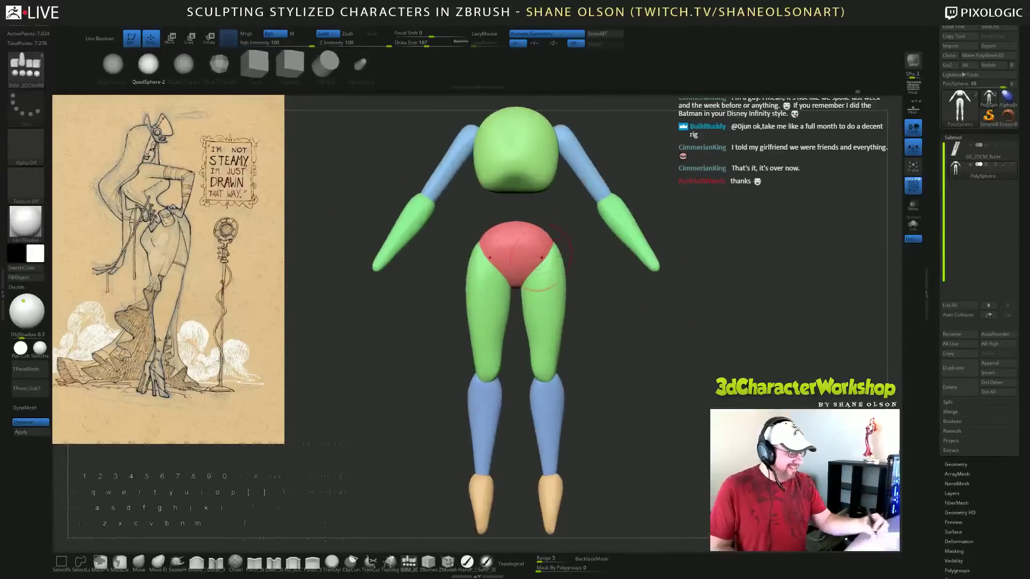
{"action": "left_click_drag", "start_coordinate": [515, 226], "coordinate": [516, 254]}
Move the inserted sphere back in the side view so it sits between the ribcage and the pelvis.
{"action": "left_click_drag", "start_coordinate": [702, 403], "coordinate": [639, 390], "text": "shift"}
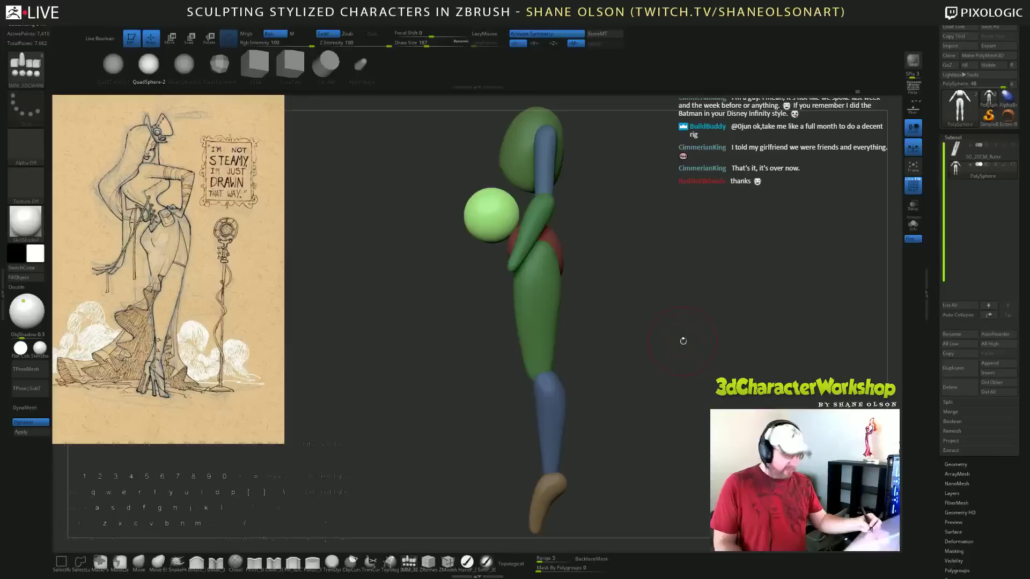
{"action": "key", "text": "w"}
{"action": "left_click_drag", "start_coordinate": [552, 194], "coordinate": [593, 183], "text": "alt"}
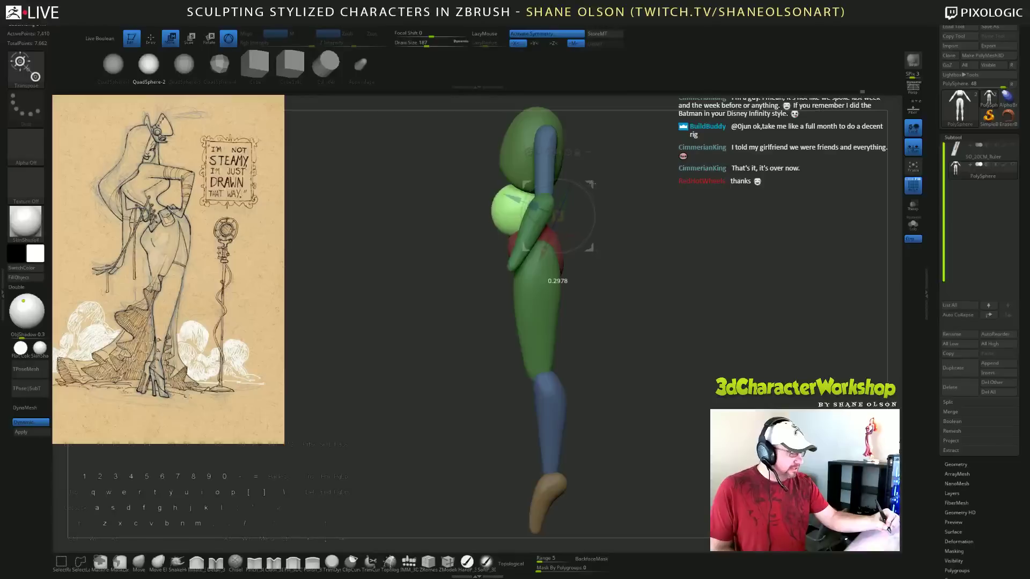
{"action": "left_click_drag", "start_coordinate": [646, 302], "coordinate": [717, 297]}
{"action": "left_click_drag", "start_coordinate": [692, 361], "coordinate": [710, 379], "text": "alt"}
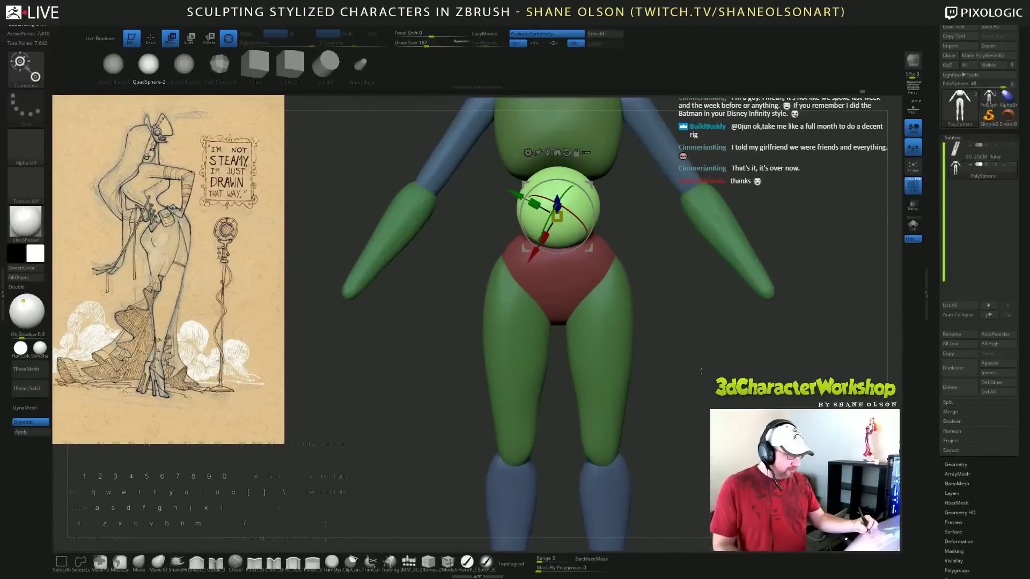
Stretch the sphere with the Move brush into an abdomen that bridges ribcage and pelvis, and flatten its sides.
{"action": "left_click", "coordinate": [138, 561]}
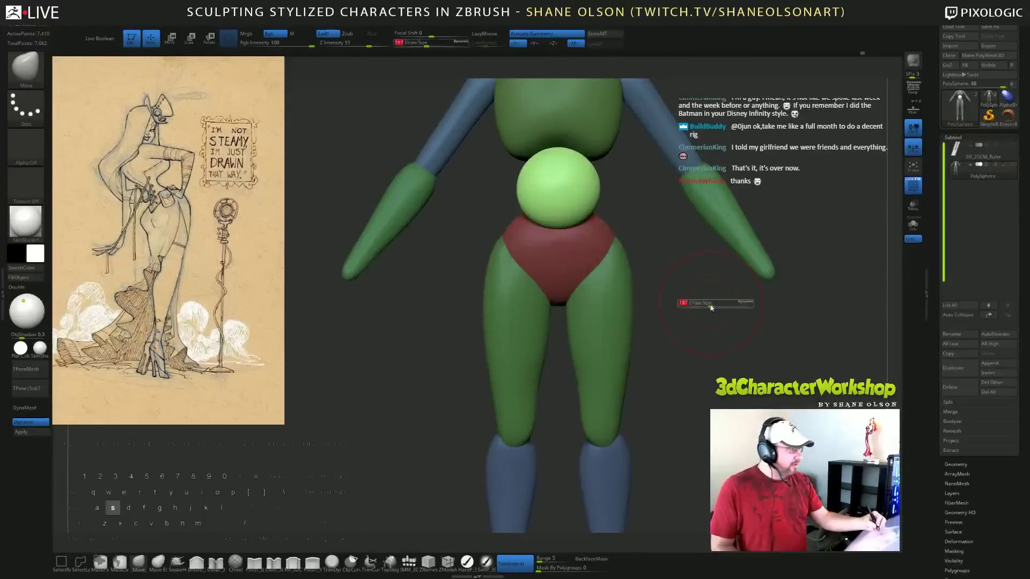
{"action": "left_click_drag", "start_coordinate": [717, 304], "coordinate": [701, 321], "text": "alt"}
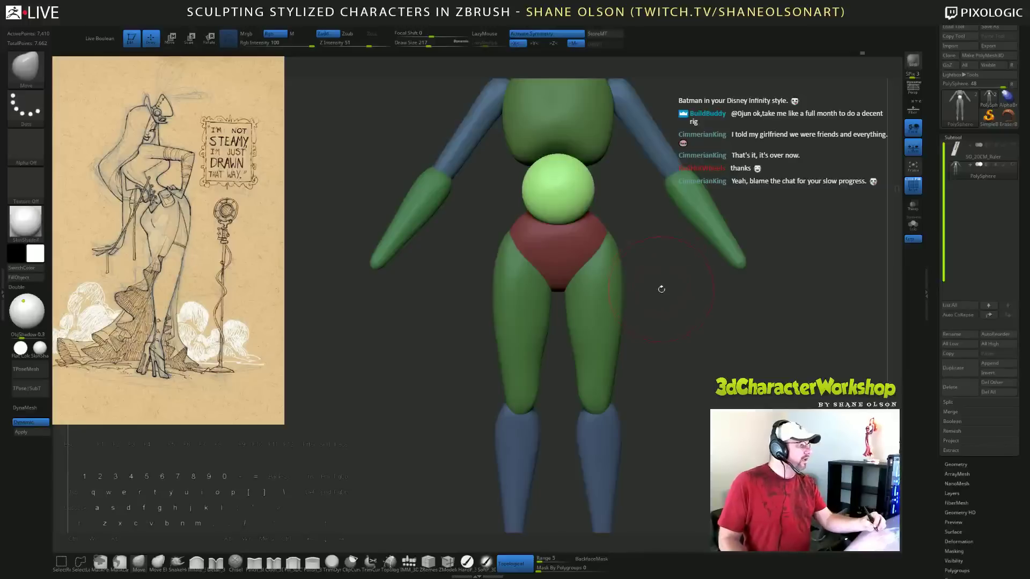
{"action": "left_click_drag", "start_coordinate": [661, 289], "coordinate": [656, 312], "text": "alt"}
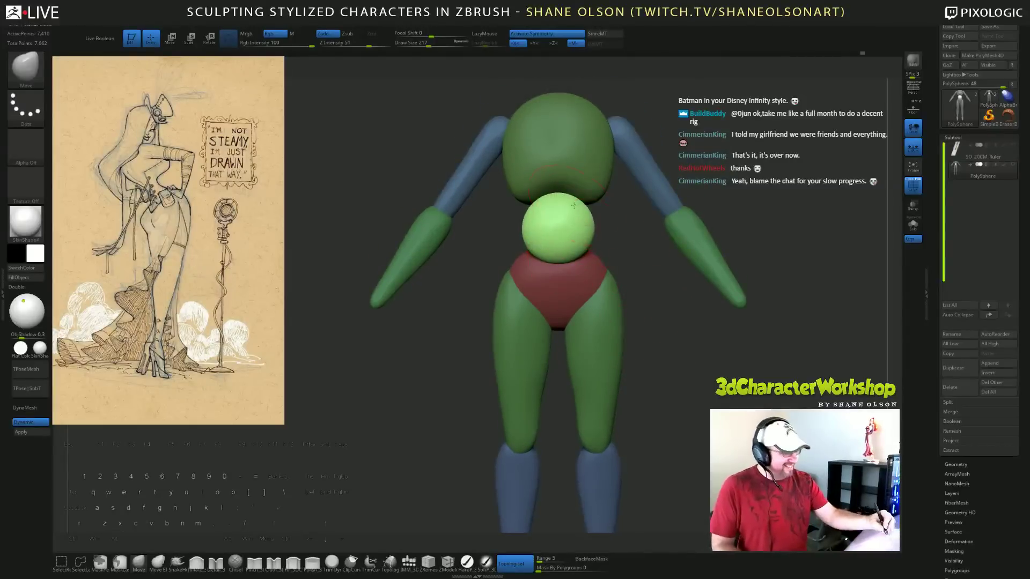
{"action": "mouse_move", "coordinate": [623, 244]}
{"action": "left_mouse_down"}
{"action": "mouse_move", "coordinate": [649, 271]}
{"action": "mouse_move", "coordinate": [606, 250]}
{"action": "mouse_move", "coordinate": [607, 269]}
{"action": "mouse_move", "coordinate": [589, 263]}
{"action": "left_mouse_up"}
{"action": "left_click_drag", "start_coordinate": [570, 201], "coordinate": [573, 191]}
{"action": "right_click_drag", "start_coordinate": [576, 211], "coordinate": [618, 208]}
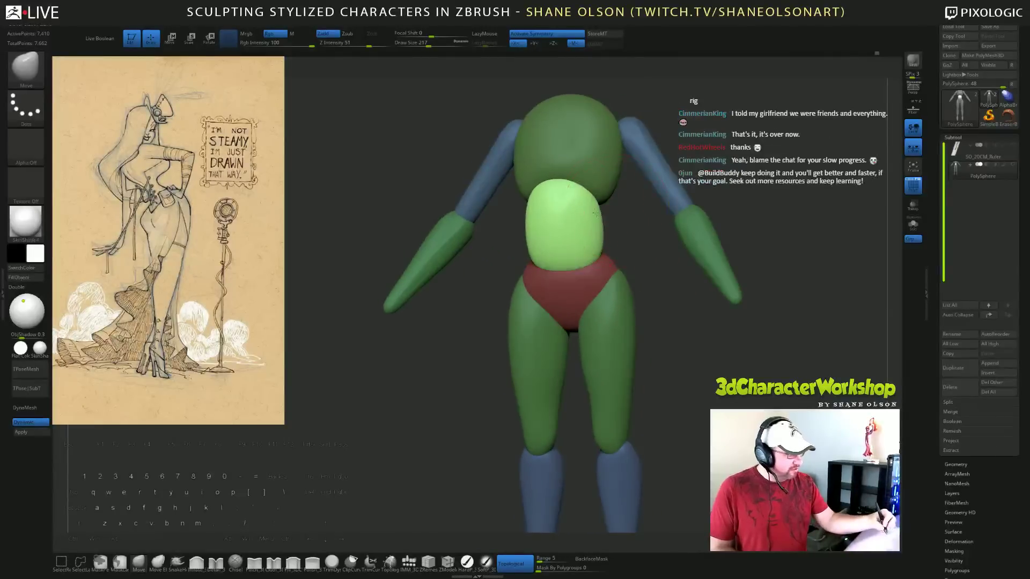
{"action": "left_click_drag", "start_coordinate": [597, 214], "coordinate": [593, 215]}
{"action": "right_click_drag", "start_coordinate": [596, 215], "coordinate": [616, 214]}
{"action": "left_click_drag", "start_coordinate": [596, 206], "coordinate": [592, 213]}
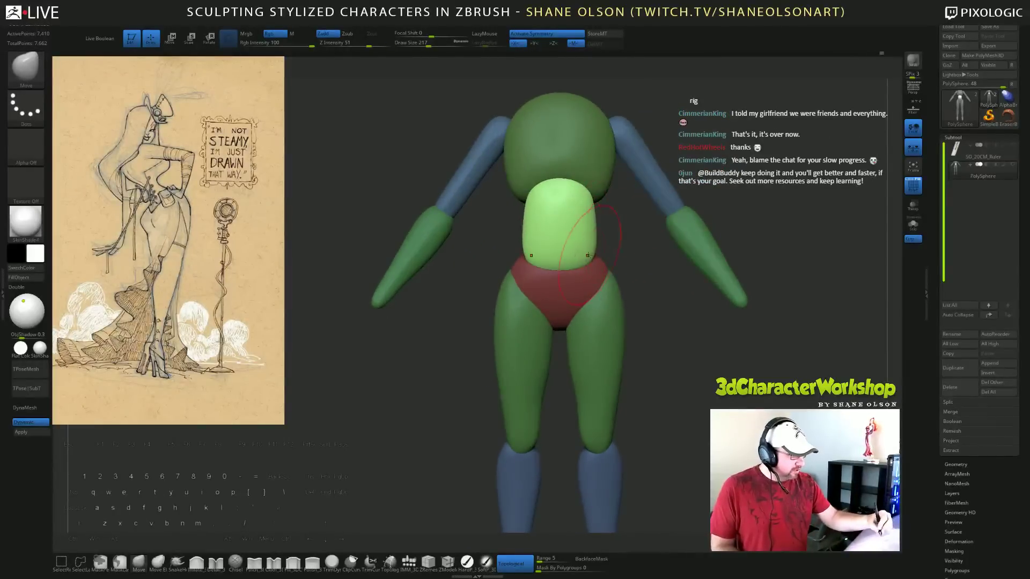
{"action": "left_click_drag", "start_coordinate": [589, 255], "coordinate": [592, 261]}
{"action": "left_click_drag", "start_coordinate": [597, 224], "coordinate": [590, 258]}
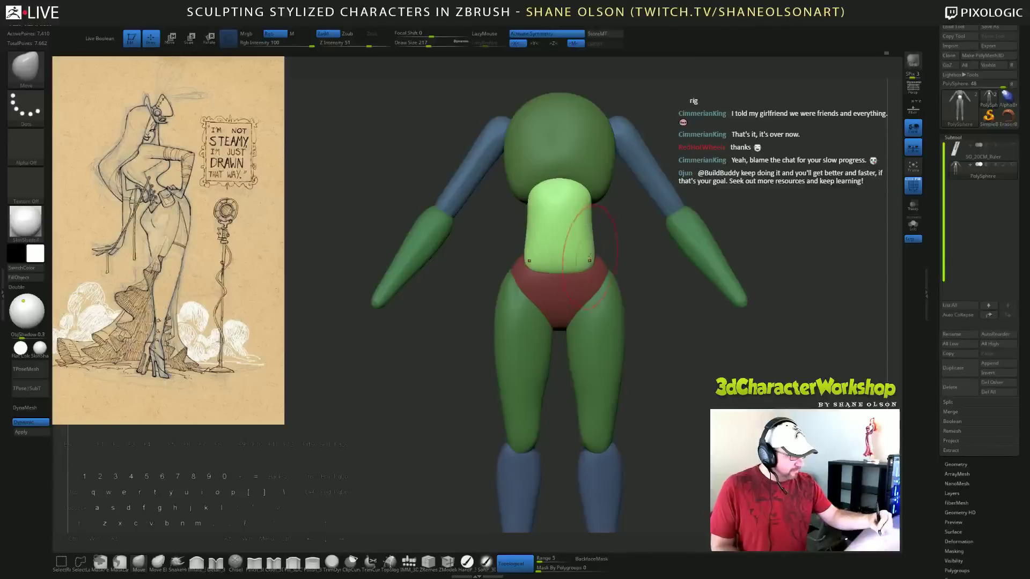
Isolate the ribcage and abdomen, give the masked abdomen its own polygroup, and show the whole figure again.
{"action": "left_click_drag", "start_coordinate": [683, 348], "coordinate": [751, 295]}
{"action": "left_click", "coordinate": [603, 221], "text": "ctrl+shift"}
{"action": "mouse_move", "coordinate": [697, 265]}
{"action": "left_mouse_down"}
{"action": "mouse_move", "coordinate": [729, 265]}
{"action": "mouse_move", "coordinate": [710, 252]}
{"action": "left_mouse_up"}
{"action": "left_click", "coordinate": [713, 248], "text": "ctrl"}
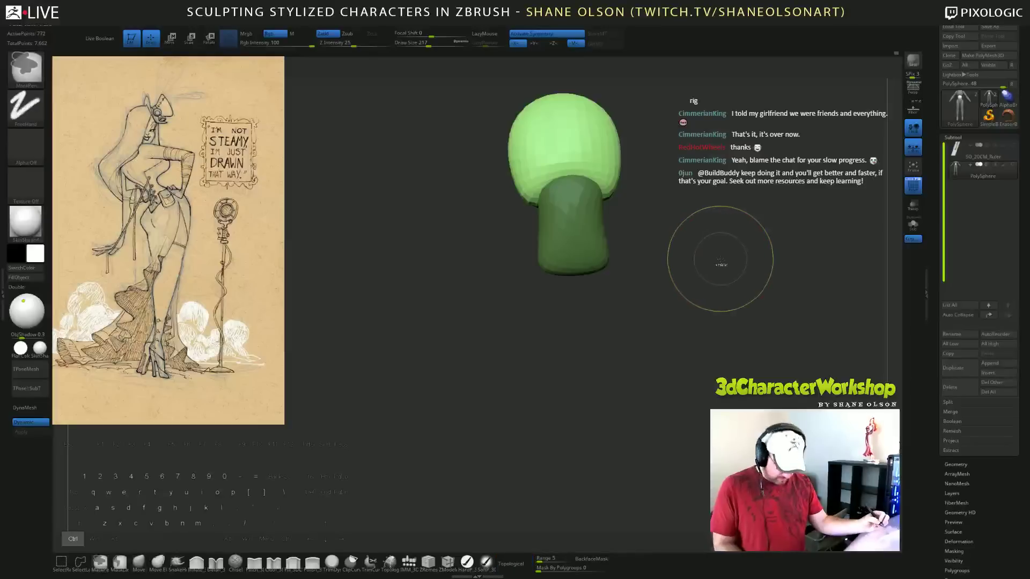
{"action": "key", "text": "ctrl+w"}
{"action": "left_click", "coordinate": [731, 264], "text": "ctrl+shift"}
{"action": "left_click_drag", "start_coordinate": [746, 346], "coordinate": [728, 353]}
Isolate the abdomen, shape its ends and sides with the Move brush, and show the whole figure again.
{"action": "left_click", "coordinate": [588, 230], "text": "ctrl+shift"}
{"action": "mouse_move", "coordinate": [728, 282]}
{"action": "left_mouse_down"}
{"action": "mouse_move", "coordinate": [701, 203]}
{"action": "mouse_move", "coordinate": [717, 269]}
{"action": "mouse_move", "coordinate": [701, 234]}
{"action": "left_mouse_up"}
{"action": "key", "text": "s"}
{"action": "left_click_drag", "start_coordinate": [594, 192], "coordinate": [611, 177]}
{"action": "left_click_drag", "start_coordinate": [598, 256], "coordinate": [608, 278]}
{"action": "left_click_drag", "start_coordinate": [703, 258], "coordinate": [586, 269]}
{"action": "left_click_drag", "start_coordinate": [678, 247], "coordinate": [619, 274]}
{"action": "mouse_move", "coordinate": [629, 239]}
{"action": "left_mouse_down"}
{"action": "mouse_move", "coordinate": [642, 226]}
{"action": "mouse_move", "coordinate": [631, 192]}
{"action": "mouse_move", "coordinate": [667, 187]}
{"action": "mouse_move", "coordinate": [636, 178]}
{"action": "mouse_move", "coordinate": [683, 223]}
{"action": "mouse_move", "coordinate": [719, 223]}
{"action": "mouse_move", "coordinate": [709, 193]}
{"action": "left_mouse_up"}
{"action": "key", "text": "s"}
{"action": "mouse_move", "coordinate": [711, 215]}
{"action": "left_mouse_down"}
{"action": "mouse_move", "coordinate": [731, 218]}
{"action": "mouse_move", "coordinate": [665, 221]}
{"action": "left_mouse_up"}
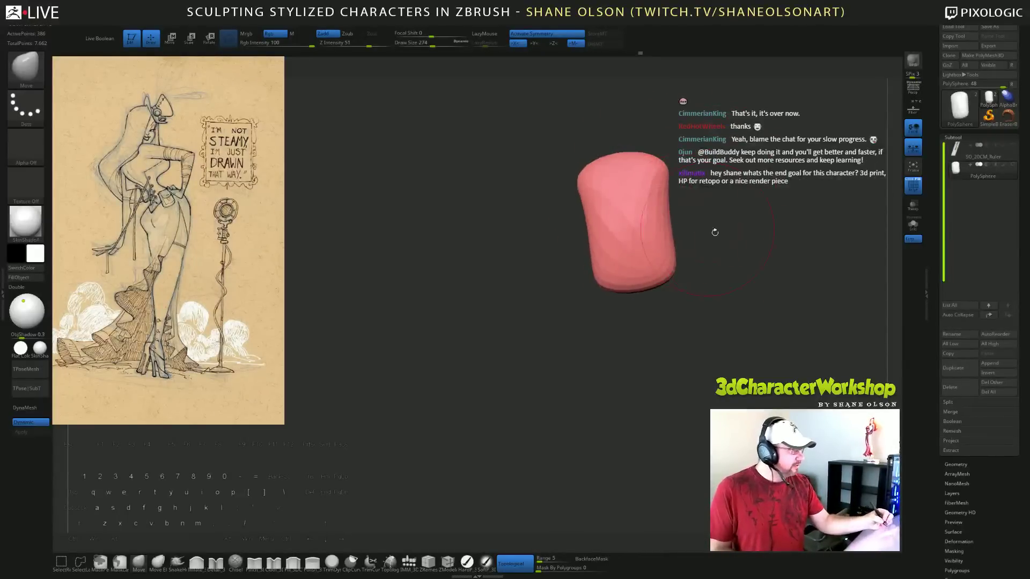
{"action": "left_click", "coordinate": [743, 266], "text": "ctrl+shift"}
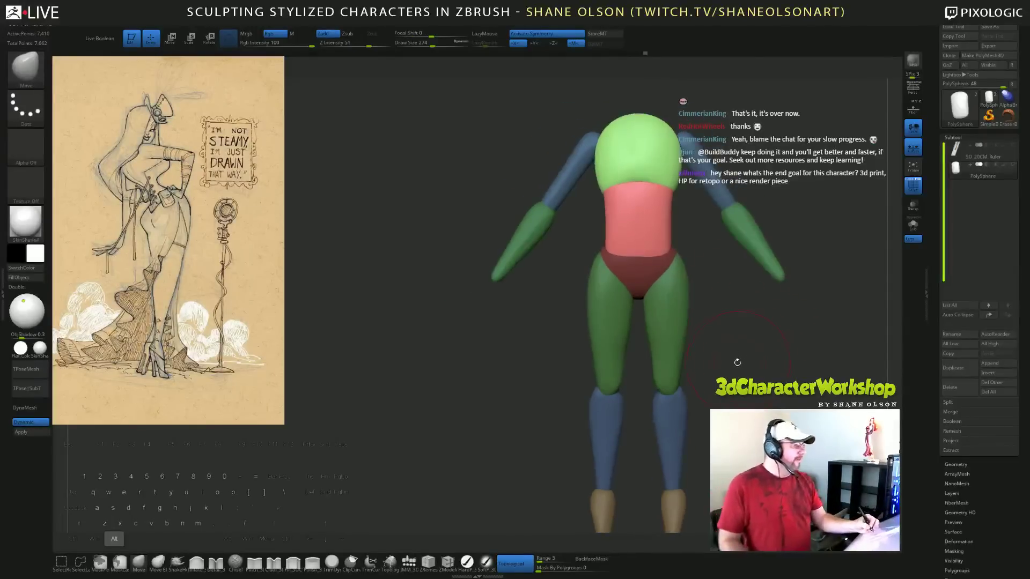
Pull in the waist and adjust the belly profile with the Move brush, and clear the mask.
{"action": "left_click_drag", "start_coordinate": [738, 361], "coordinate": [698, 355]}
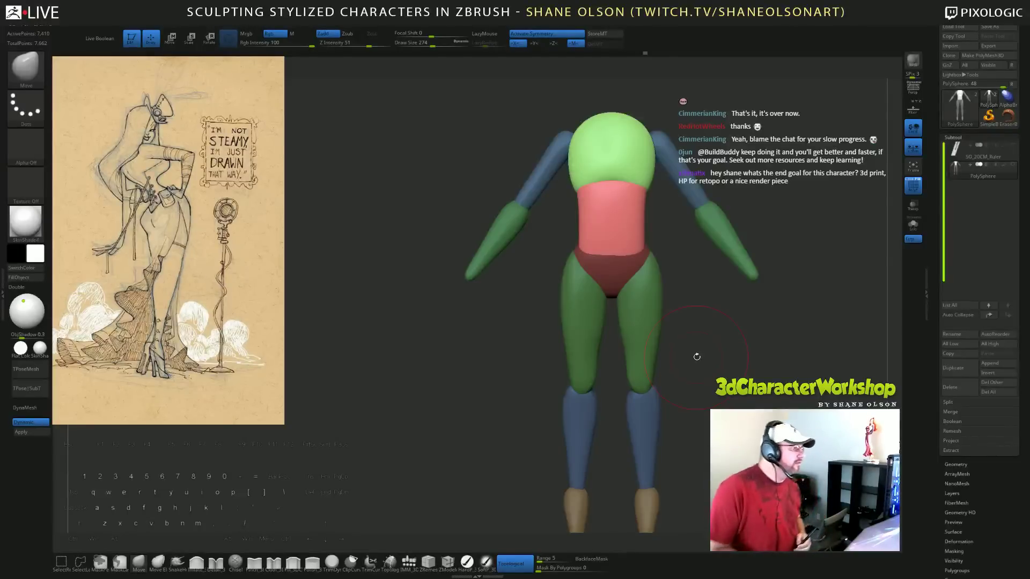
{"action": "mouse_move", "coordinate": [729, 363]}
{"action": "left_mouse_down", "text": "alt"}
{"action": "mouse_move", "coordinate": [736, 368]}
{"action": "mouse_move", "coordinate": [727, 365]}
{"action": "left_mouse_up", "text": "alt"}
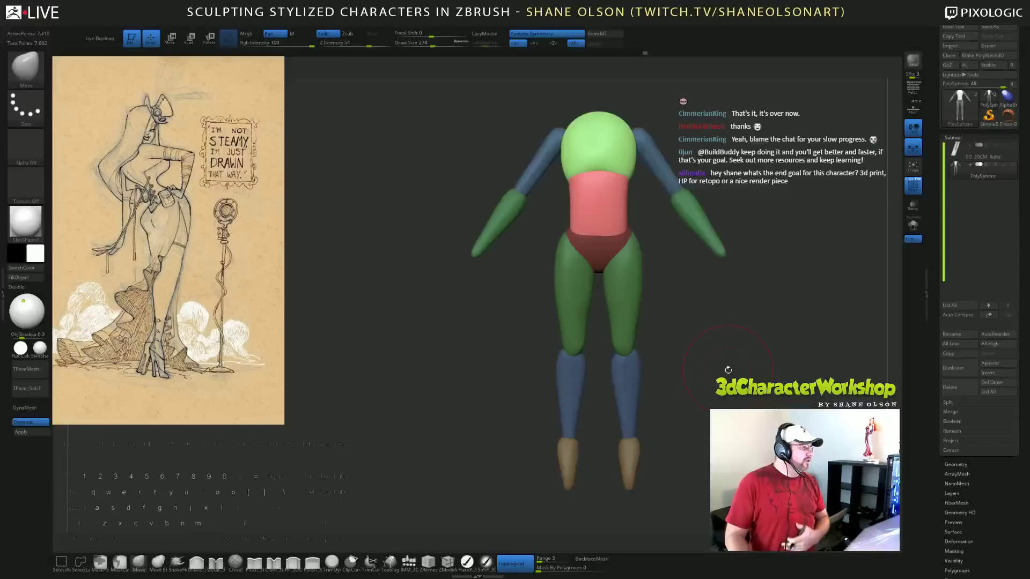
{"action": "left_click_drag", "start_coordinate": [703, 367], "coordinate": [686, 343], "text": "alt"}
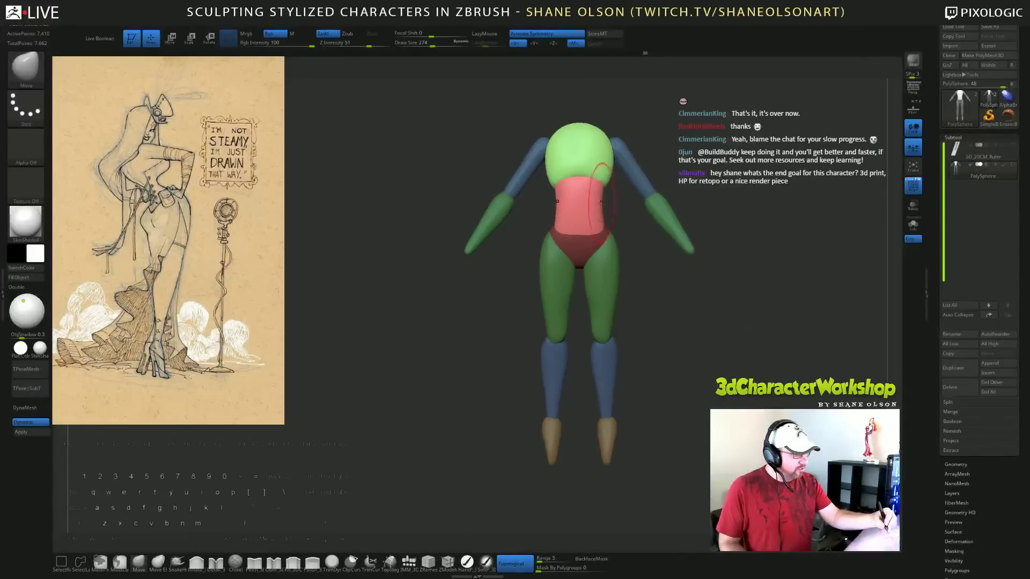
{"action": "left_click_drag", "start_coordinate": [618, 204], "coordinate": [602, 226]}
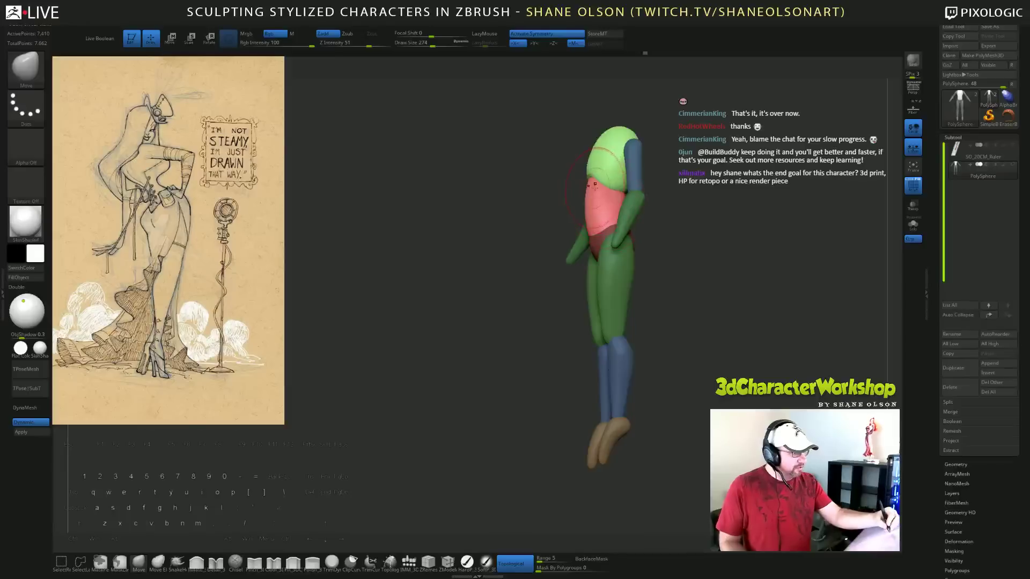
{"action": "mouse_move", "coordinate": [705, 255]}
{"action": "left_mouse_down"}
{"action": "mouse_move", "coordinate": [657, 243]}
{"action": "mouse_move", "coordinate": [618, 214]}
{"action": "mouse_move", "coordinate": [630, 211]}
{"action": "left_mouse_up"}
{"action": "left_click_drag", "start_coordinate": [726, 331], "coordinate": [813, 333]}
{"action": "left_click_drag", "start_coordinate": [749, 323], "coordinate": [749, 338]}
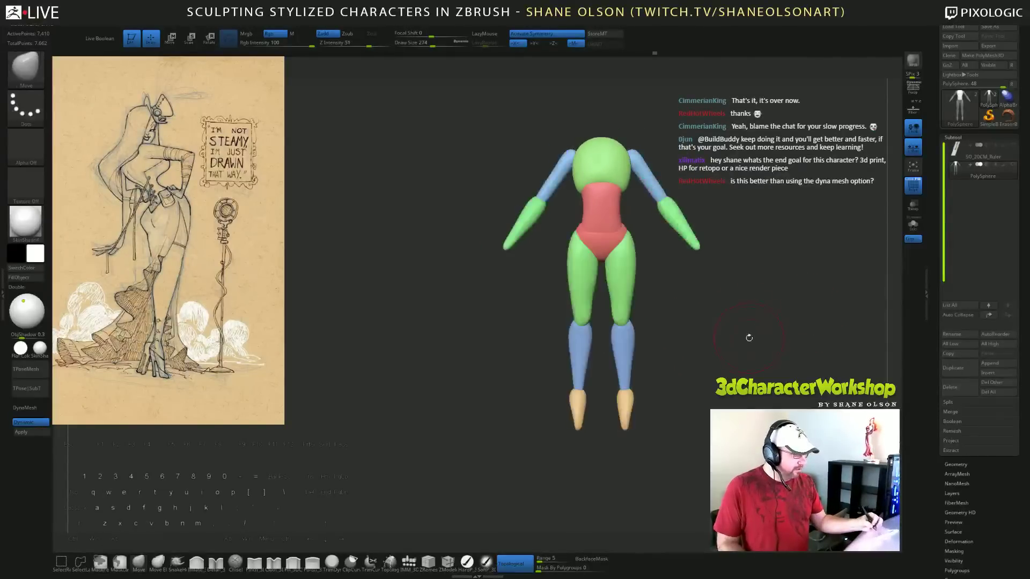
{"action": "key", "text": "ctrl+z"}
{"action": "left_click_drag", "start_coordinate": [735, 295], "coordinate": [722, 337], "text": "ctrl"}
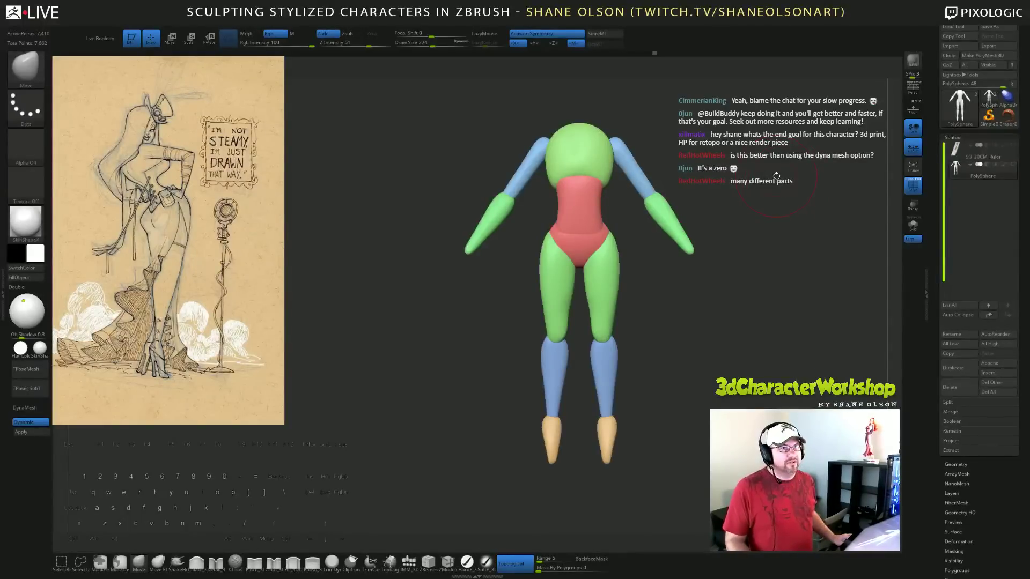
Narrow the waist further into an hourglass shape and check the figure from the side and back.
{"action": "left_click_drag", "start_coordinate": [777, 177], "coordinate": [775, 175], "text": "alt"}
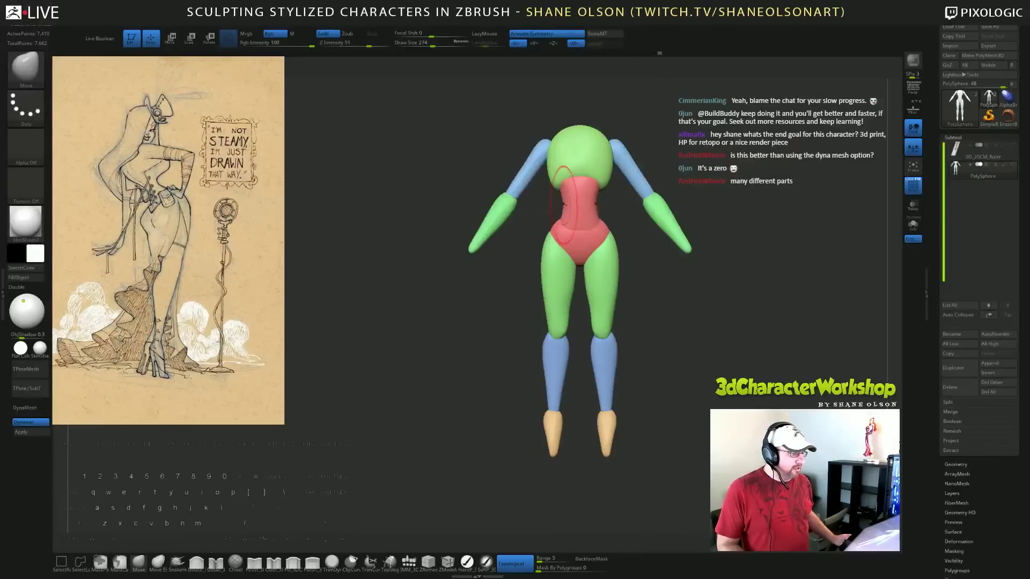
{"action": "left_click_drag", "start_coordinate": [623, 226], "coordinate": [670, 232]}
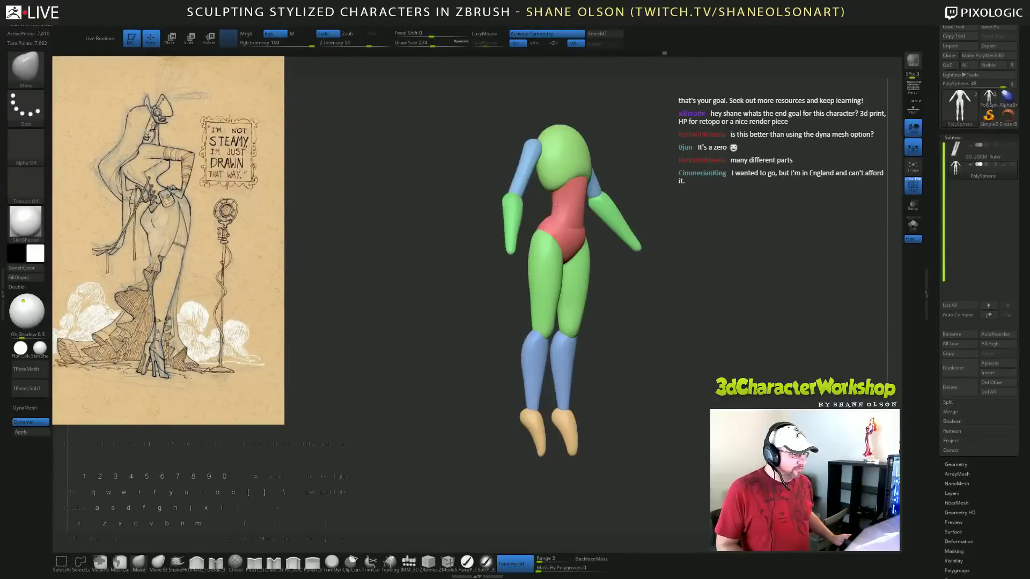
{"action": "mouse_move", "coordinate": [654, 168]}
{"action": "left_mouse_down"}
{"action": "mouse_move", "coordinate": [577, 205]}
{"action": "mouse_move", "coordinate": [554, 190]}
{"action": "mouse_move", "coordinate": [625, 199]}
{"action": "left_mouse_up"}
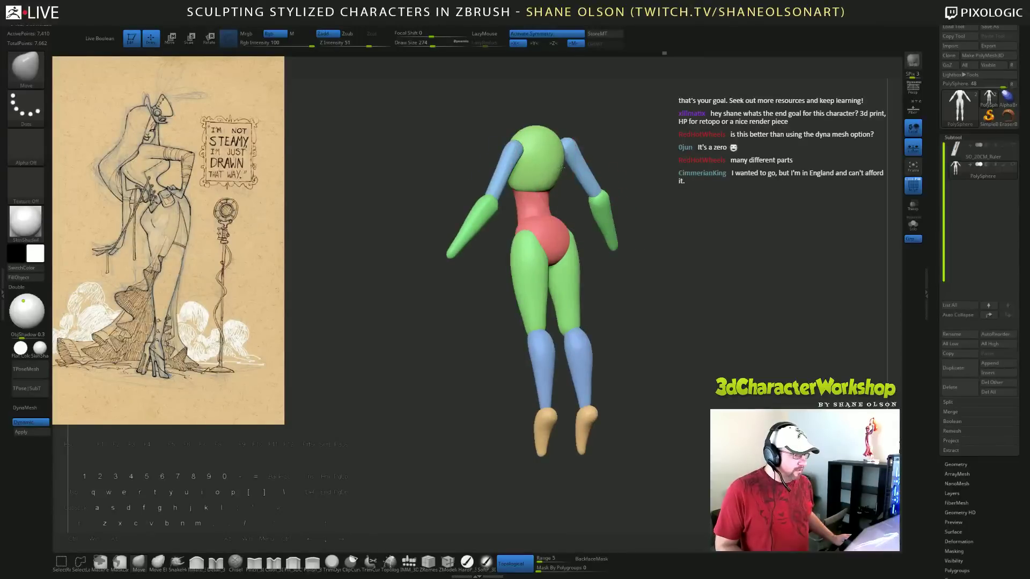
{"action": "left_click_drag", "start_coordinate": [674, 125], "coordinate": [677, 262], "text": "shift"}
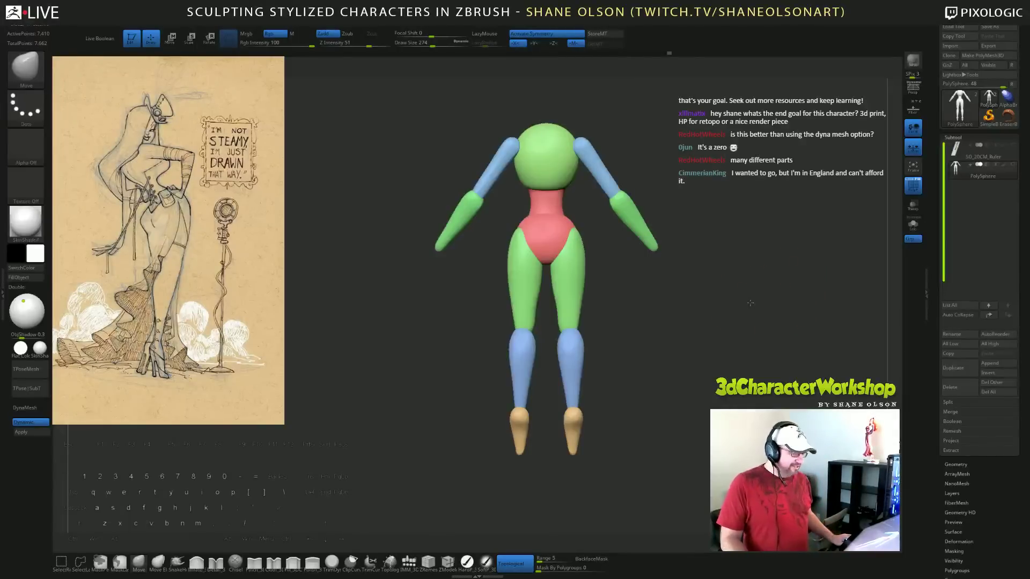
Examine the whole figure's silhouette and proportions from the back and three-quarter views against the concept sketch.
{"action": "left_click_drag", "start_coordinate": [750, 303], "coordinate": [542, 188]}
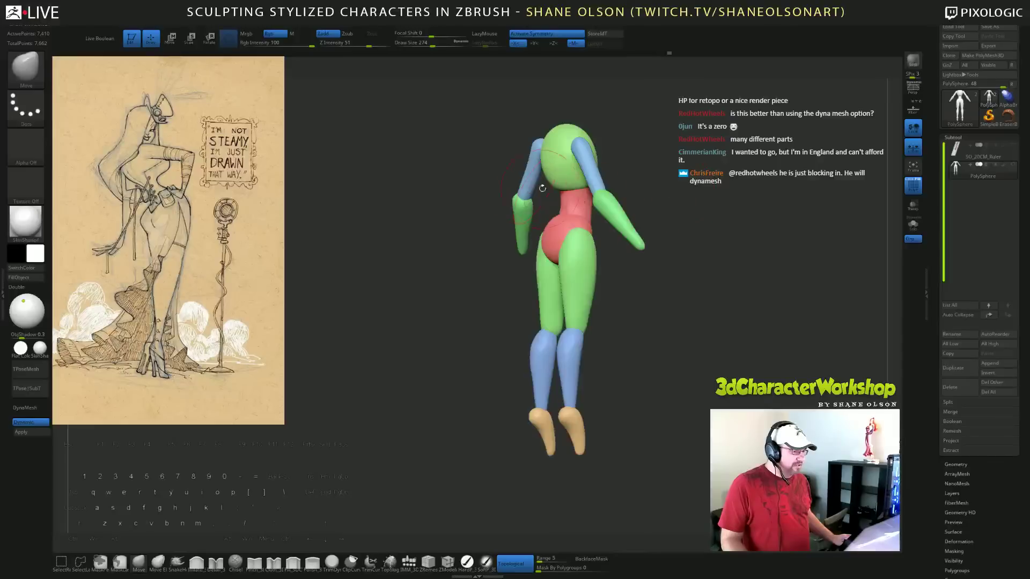
{"action": "left_click_drag", "start_coordinate": [643, 172], "coordinate": [751, 177]}
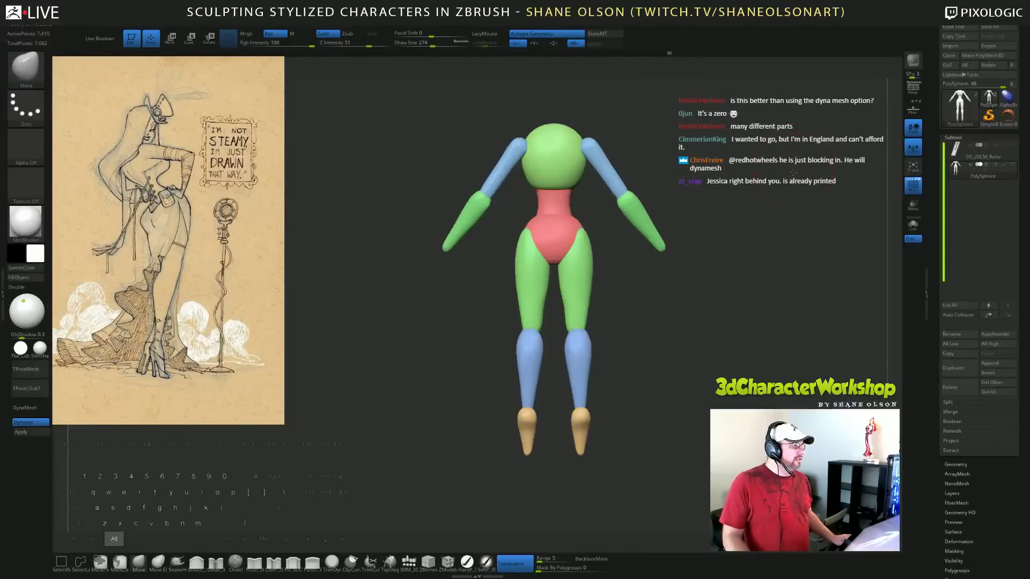
{"action": "mouse_move", "coordinate": [794, 172]}
{"action": "left_mouse_down", "text": "alt"}
{"action": "mouse_move", "coordinate": [786, 154]}
{"action": "mouse_move", "coordinate": [790, 178]}
{"action": "left_mouse_up", "text": "alt"}
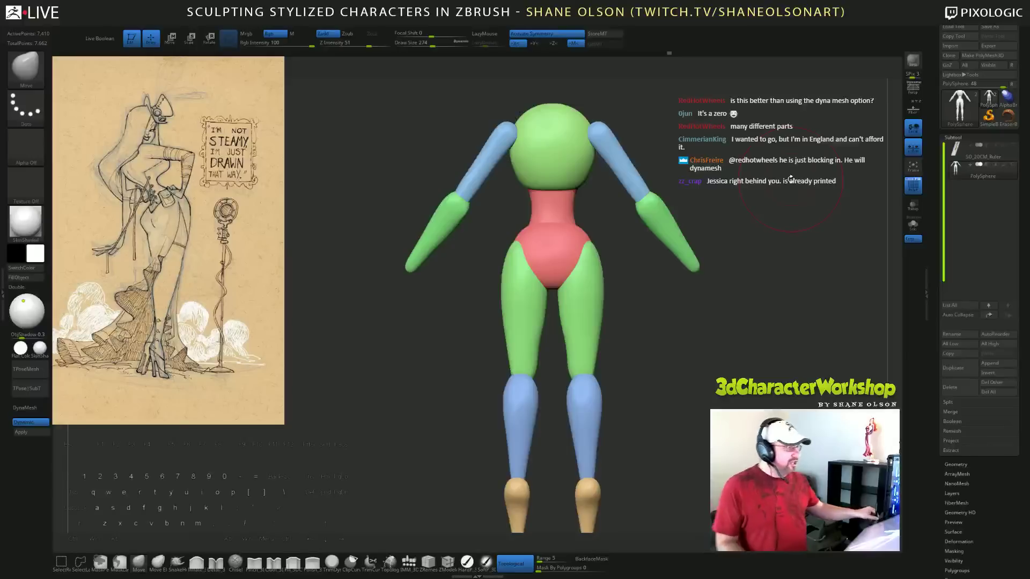
{"action": "left_click_drag", "start_coordinate": [692, 325], "coordinate": [690, 352], "text": "alt"}
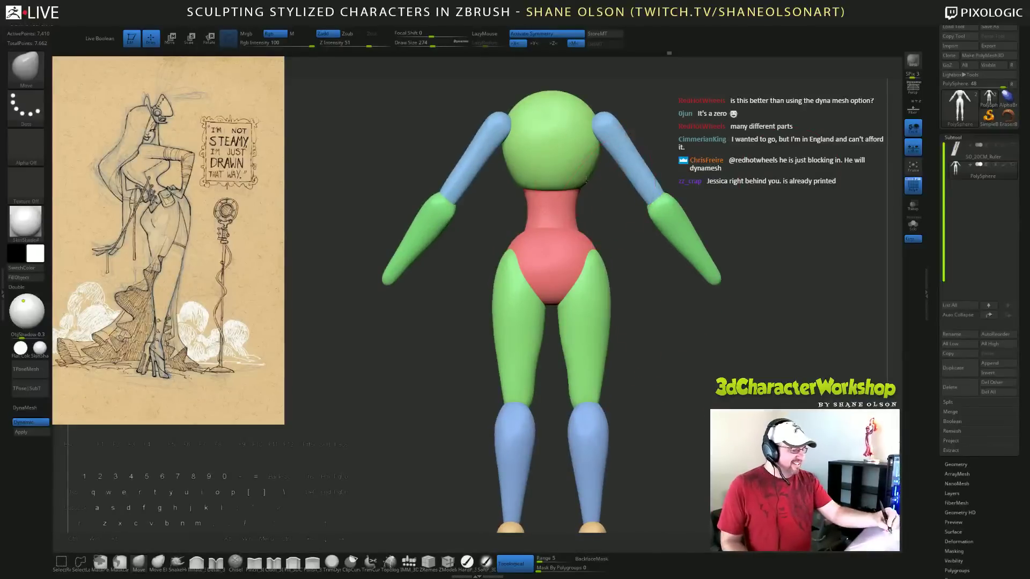
{"action": "left_click_drag", "start_coordinate": [617, 226], "coordinate": [569, 188]}
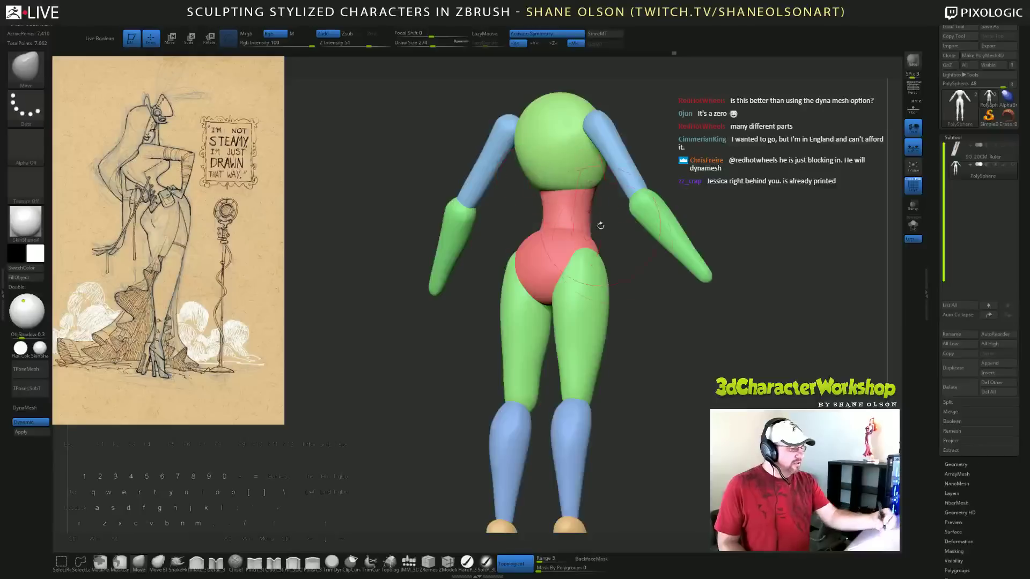
{"action": "left_click_drag", "start_coordinate": [665, 344], "coordinate": [726, 402]}
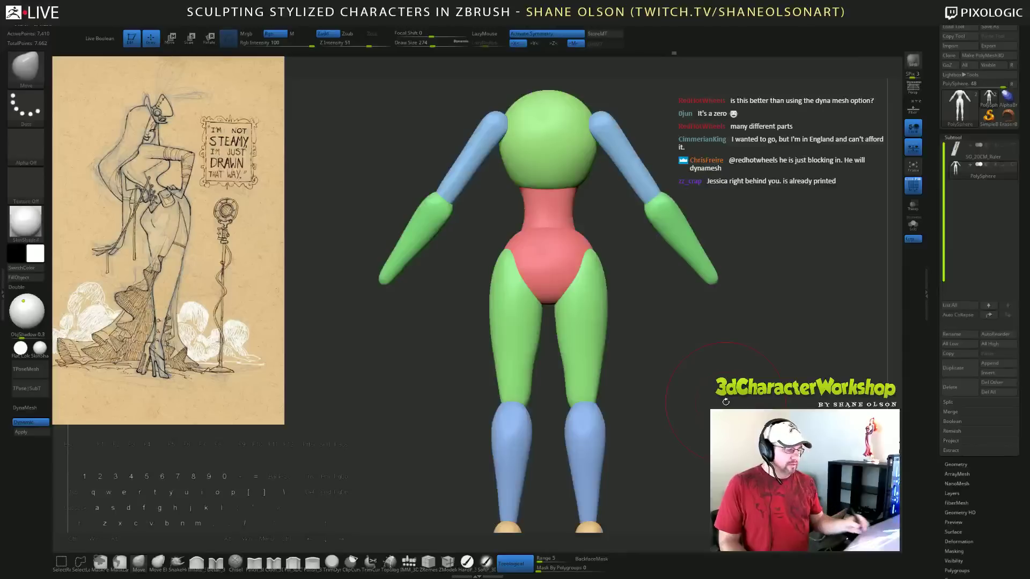
{"action": "left_click_drag", "start_coordinate": [712, 407], "coordinate": [710, 393]}
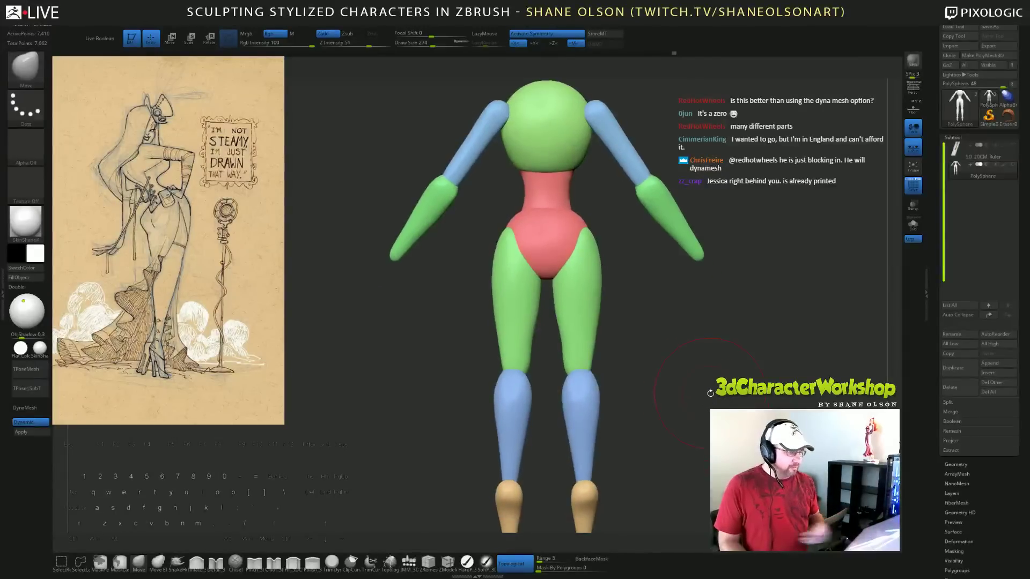
{"action": "key", "text": "shift"}
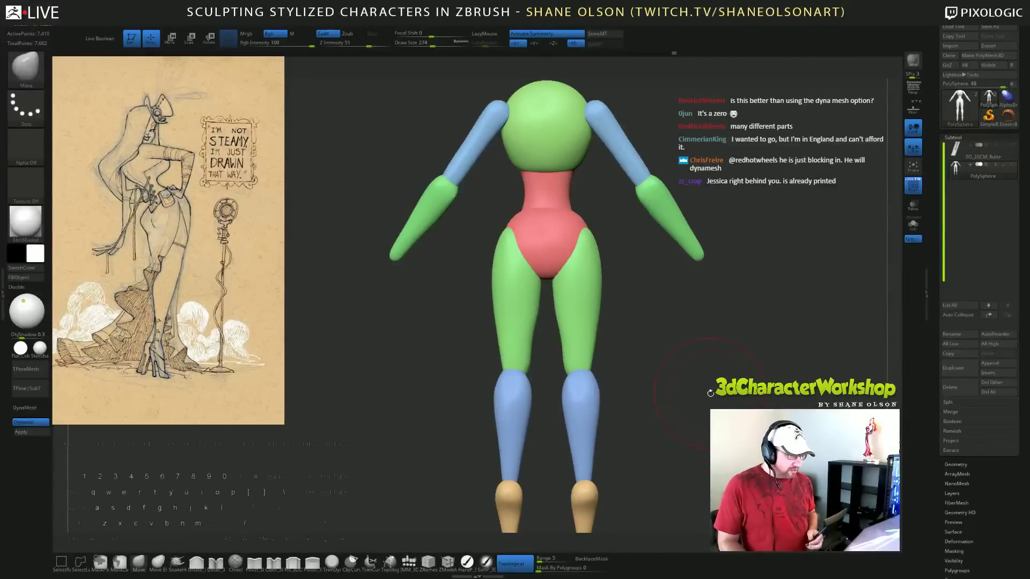
{"action": "left_click_drag", "start_coordinate": [710, 393], "coordinate": [720, 397]}
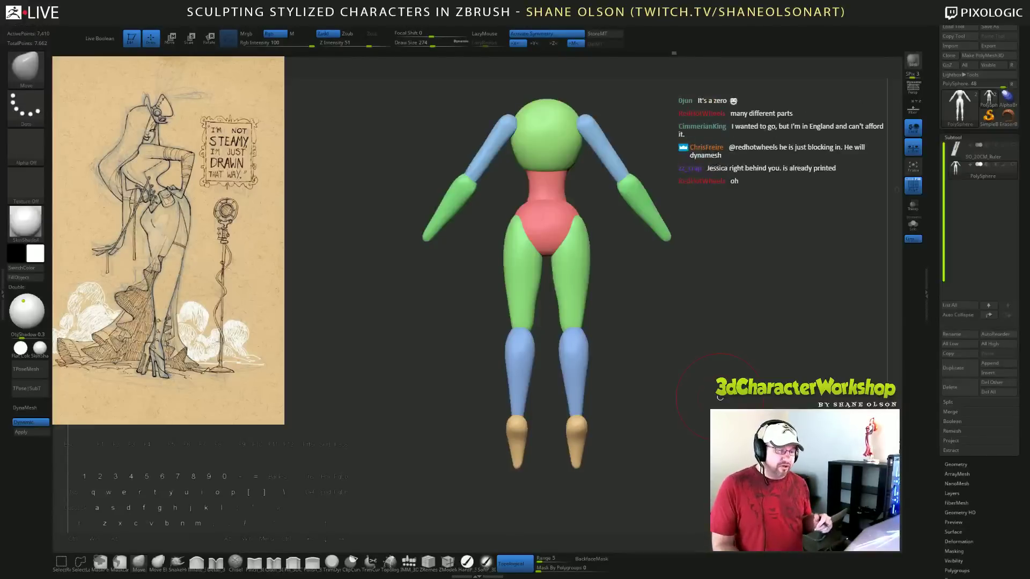
Smooth the side of the abdomen at draw size 202 and turn off the dynamic subdivision preview.
{"action": "left_click", "coordinate": [29, 424]}
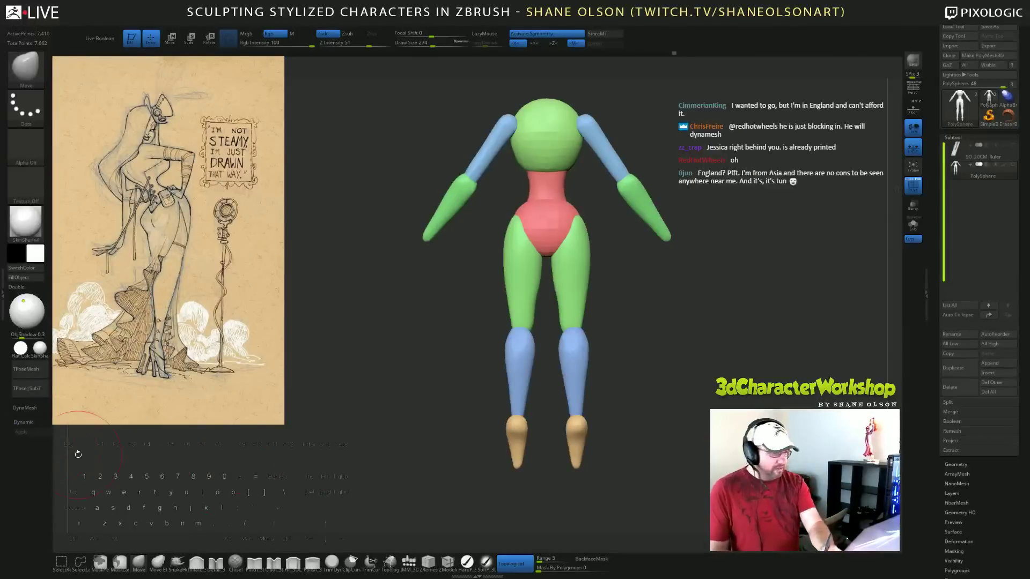
{"action": "mouse_move", "coordinate": [699, 386]}
{"action": "left_mouse_down"}
{"action": "mouse_move", "coordinate": [649, 375]}
{"action": "mouse_move", "coordinate": [749, 340]}
{"action": "mouse_move", "coordinate": [724, 325]}
{"action": "mouse_move", "coordinate": [676, 346]}
{"action": "mouse_move", "coordinate": [738, 379]}
{"action": "mouse_move", "coordinate": [664, 326]}
{"action": "left_mouse_up"}
{"action": "key", "text": "d"}
{"action": "key", "text": "s"}
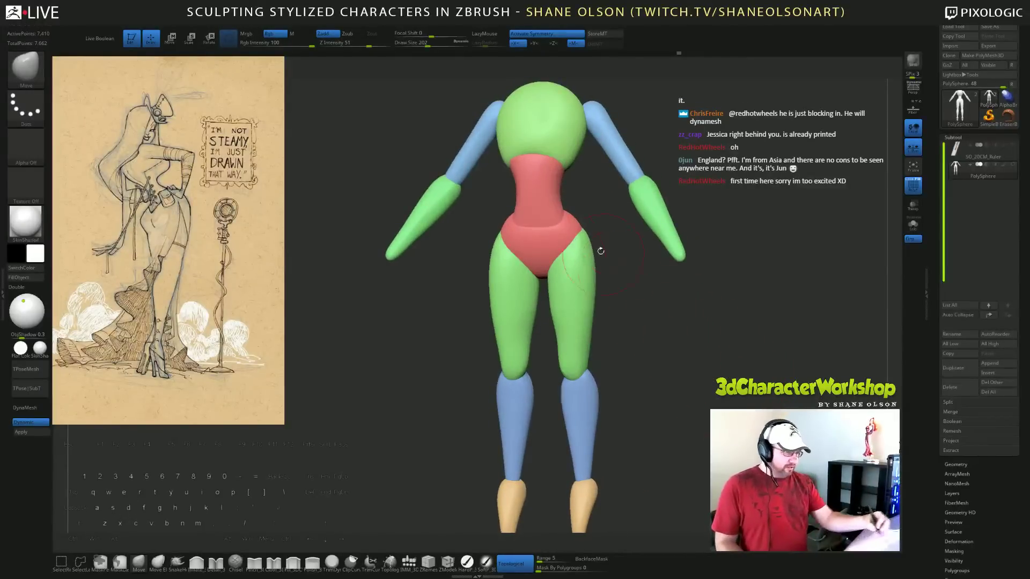
{"action": "left_click_drag", "start_coordinate": [563, 206], "coordinate": [560, 185], "text": "shift"}
{"action": "key", "text": "shift+d"}
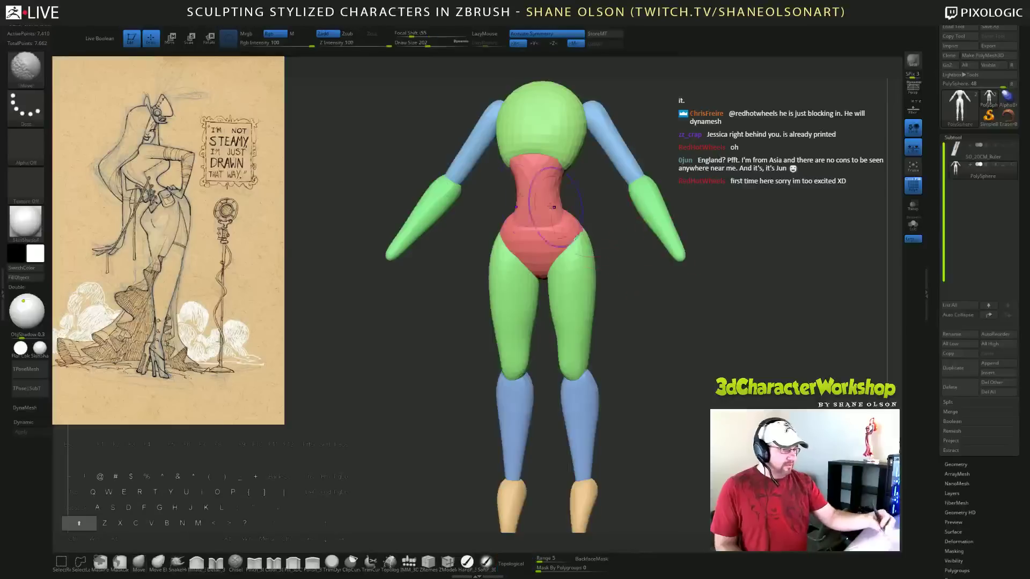
{"action": "type", "text": "14"}
{"action": "key", "text": "Return"}
{"action": "left_click_drag", "start_coordinate": [667, 299], "coordinate": [660, 292]}
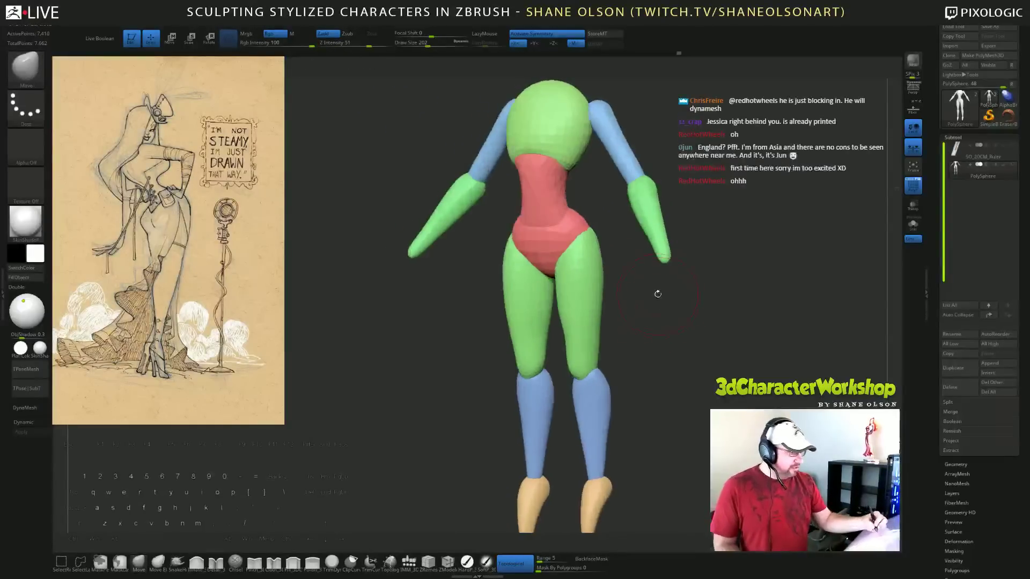
{"action": "left_click_drag", "start_coordinate": [720, 370], "coordinate": [719, 394], "text": "shift"}
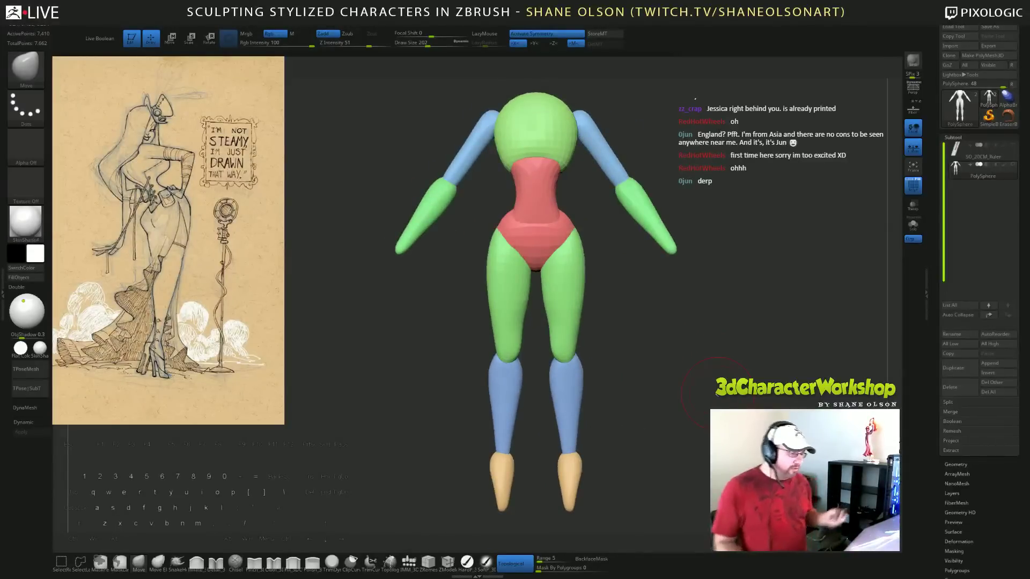
Flatten the top of the ribcage between the shoulders with the Move brush at draw size 280.
{"action": "left_click_drag", "start_coordinate": [684, 372], "coordinate": [704, 421]}
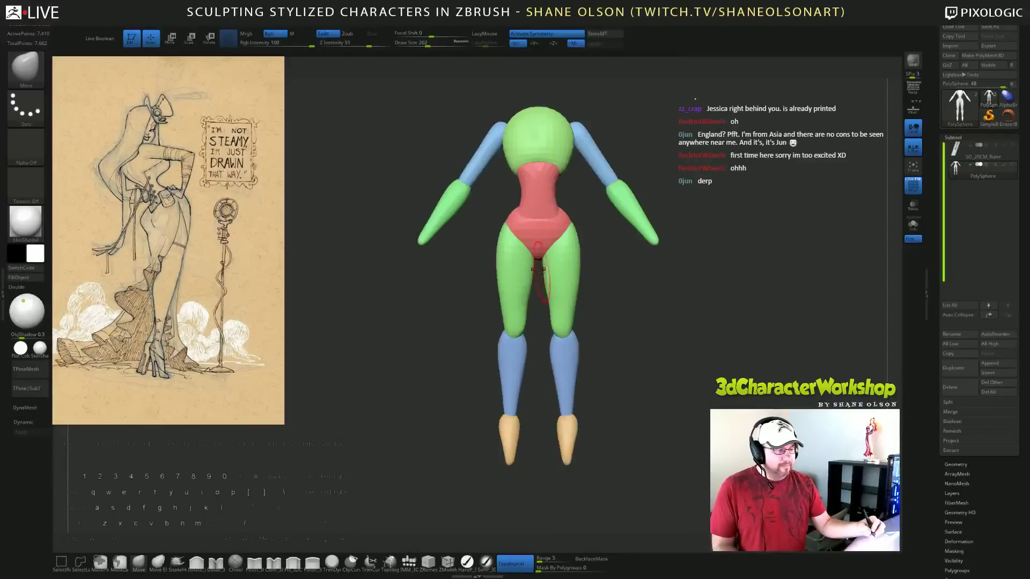
{"action": "left_click_drag", "start_coordinate": [624, 420], "coordinate": [652, 426], "text": "alt"}
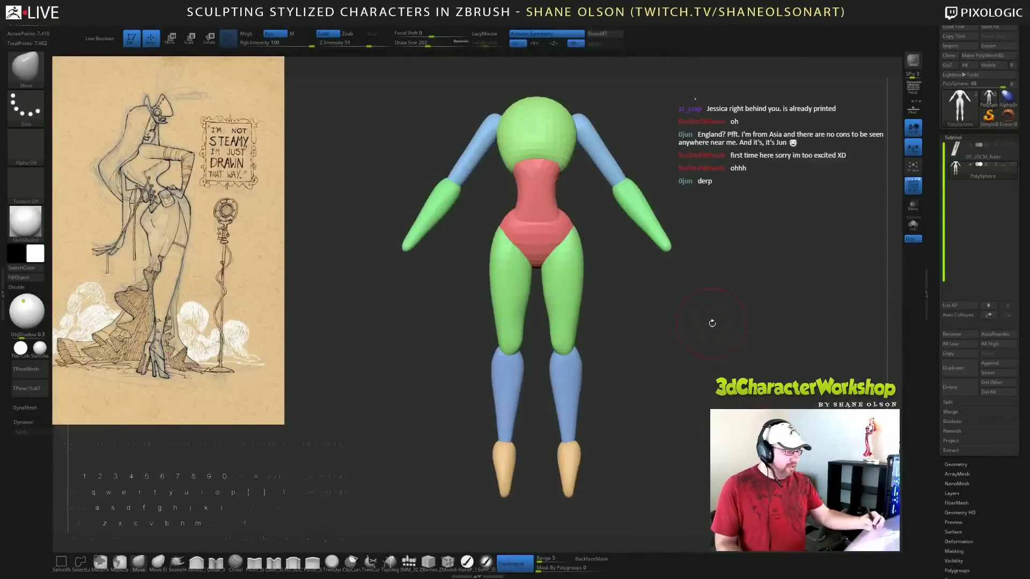
{"action": "mouse_move", "coordinate": [710, 315]}
{"action": "left_mouse_down", "text": "alt"}
{"action": "mouse_move", "coordinate": [717, 285]}
{"action": "mouse_move", "coordinate": [703, 219]}
{"action": "mouse_move", "coordinate": [640, 152]}
{"action": "left_mouse_up", "text": "alt"}
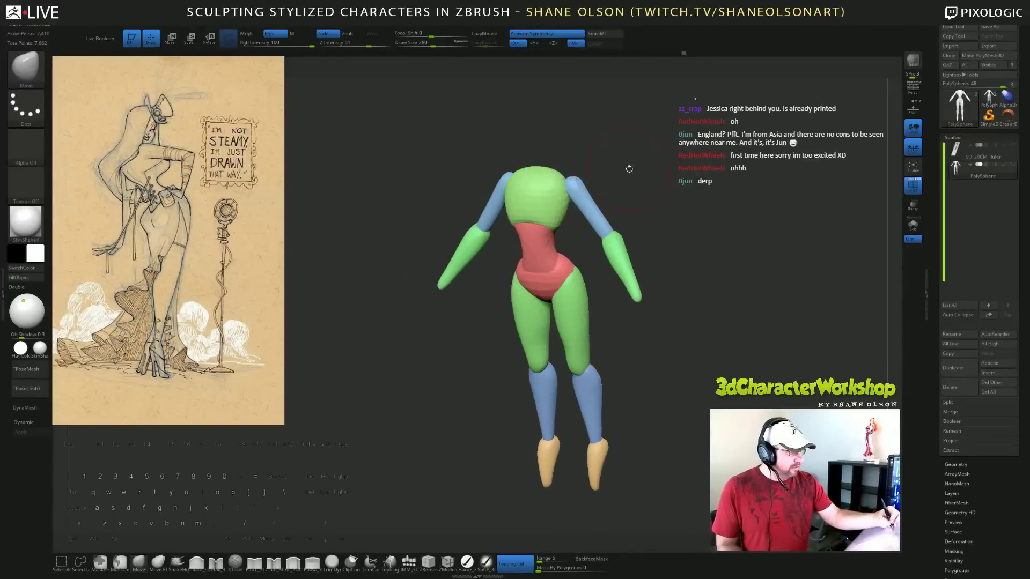
{"action": "left_click_drag", "start_coordinate": [627, 168], "coordinate": [603, 161]}
{"action": "left_click_drag", "start_coordinate": [728, 245], "coordinate": [753, 244]}
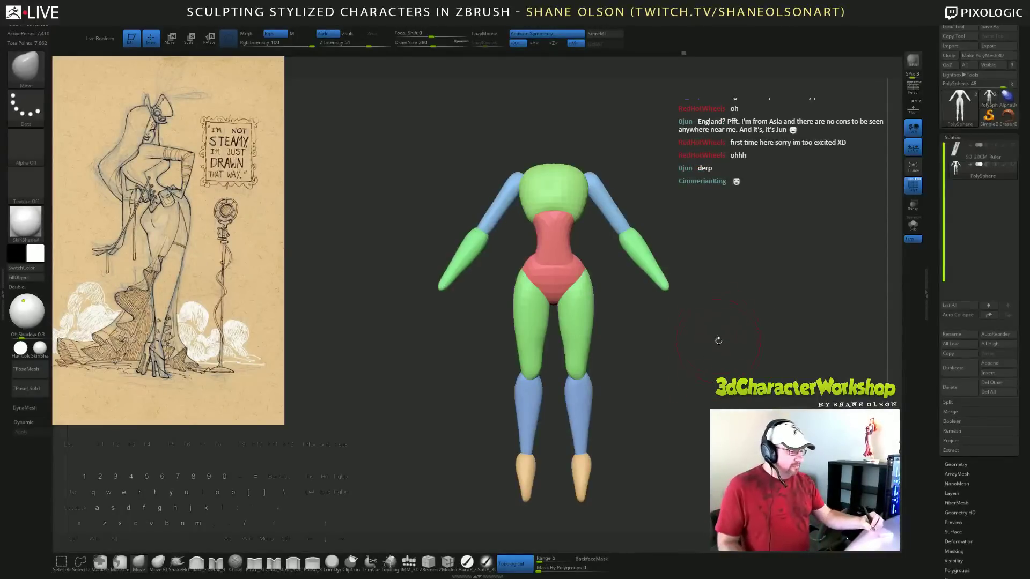
{"action": "left_click_drag", "start_coordinate": [718, 341], "coordinate": [745, 383]}
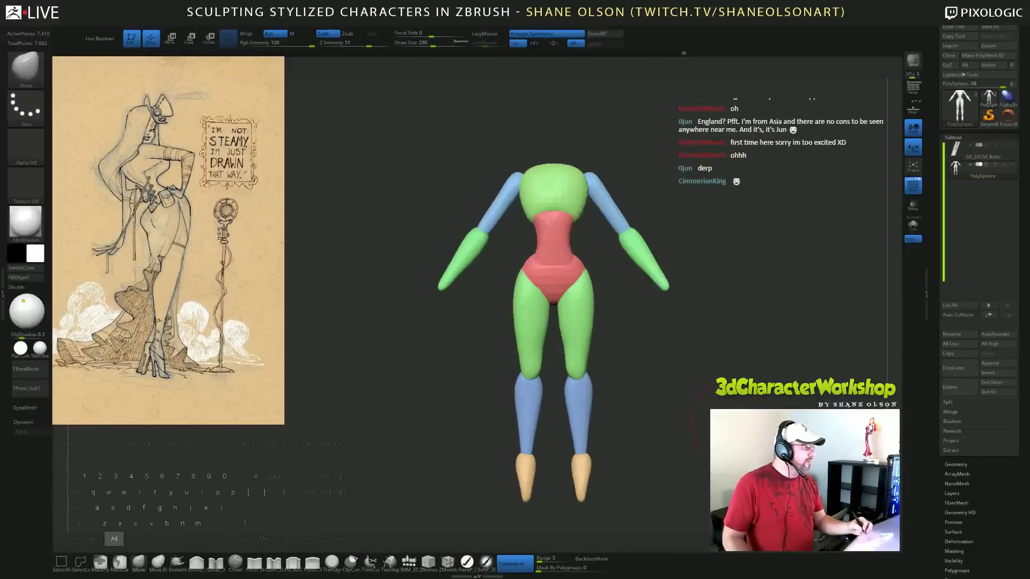
{"action": "left_click_drag", "start_coordinate": [743, 445], "coordinate": [740, 413], "text": "alt"}
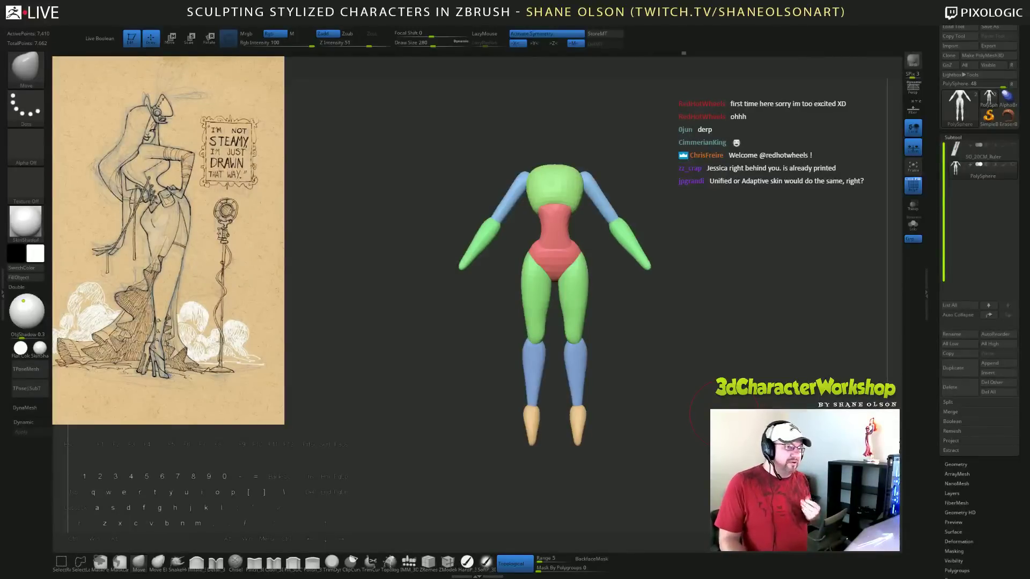
{"action": "key", "text": "Tab"}
{"action": "key", "text": "Tab"}
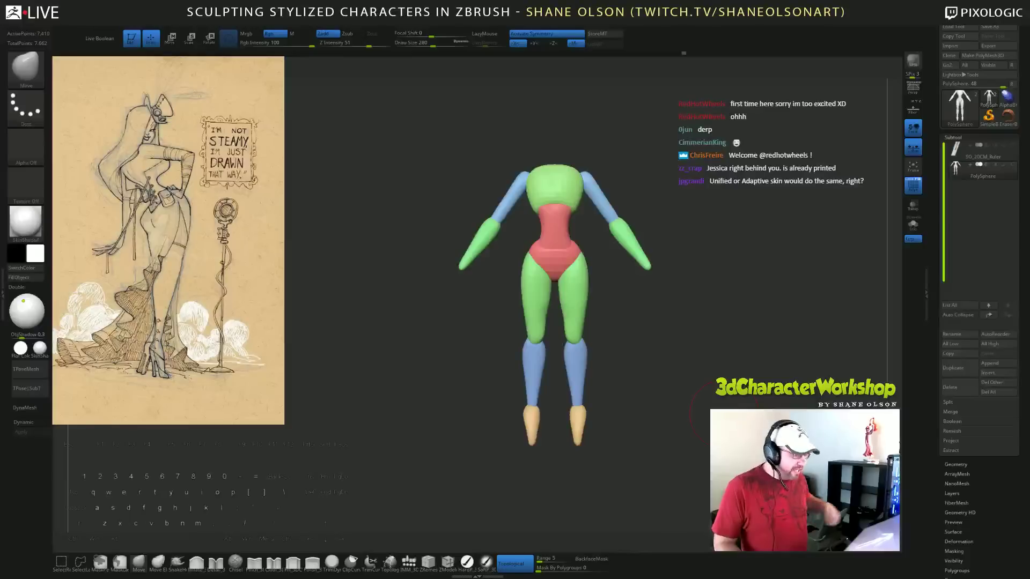
{"action": "key", "text": "Tab"}
{"action": "key", "text": "Tab"}
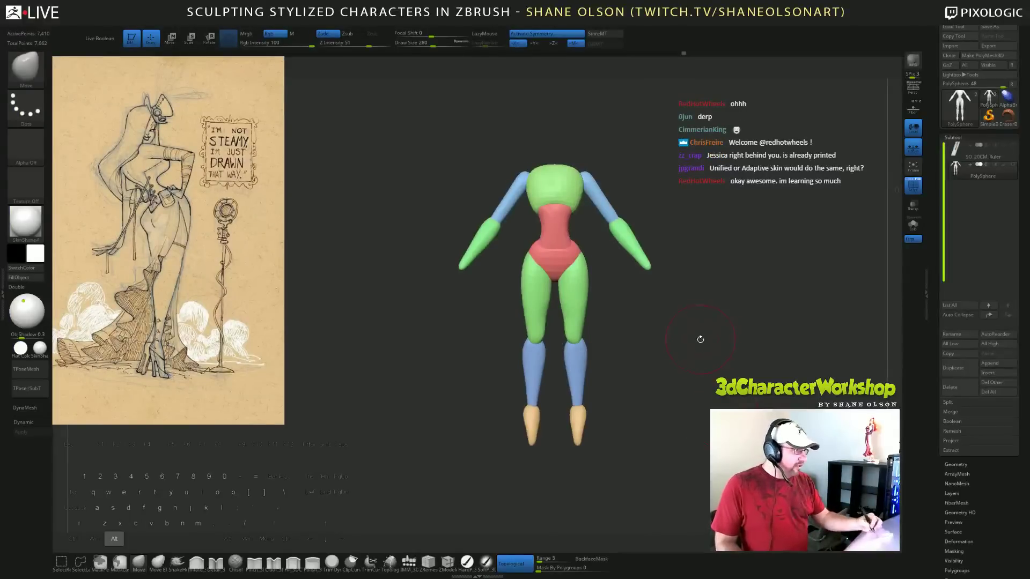
{"action": "left_click_drag", "start_coordinate": [699, 340], "coordinate": [697, 328]}
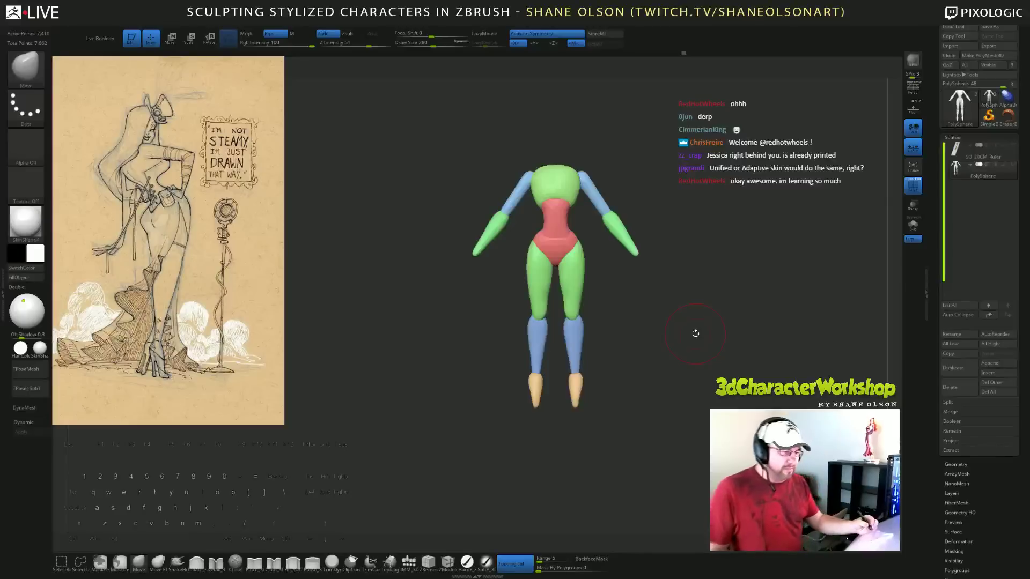
{"action": "left_click_drag", "start_coordinate": [700, 290], "coordinate": [700, 321]}
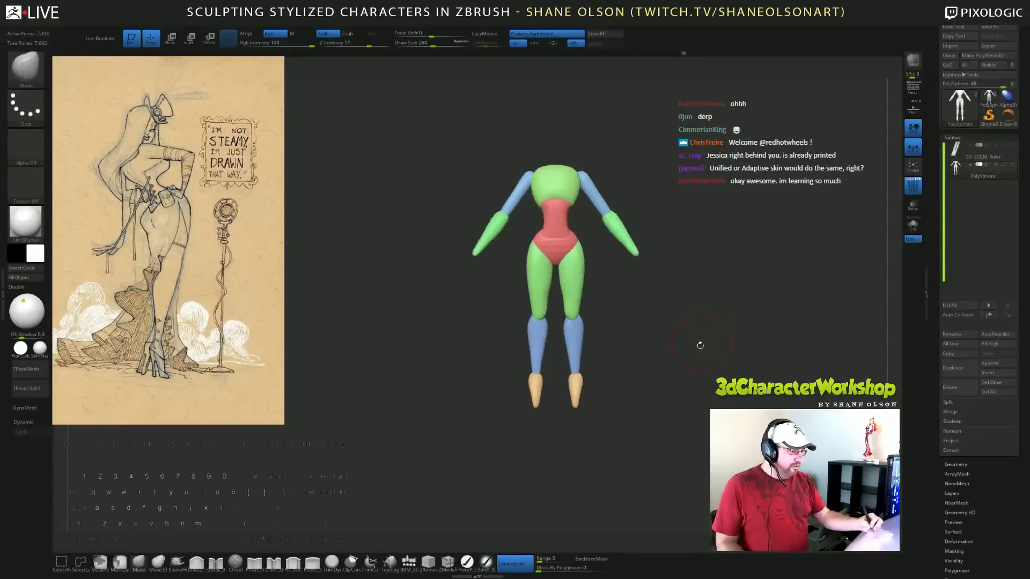
{"action": "left_click_drag", "start_coordinate": [711, 429], "coordinate": [711, 412], "text": "alt"}
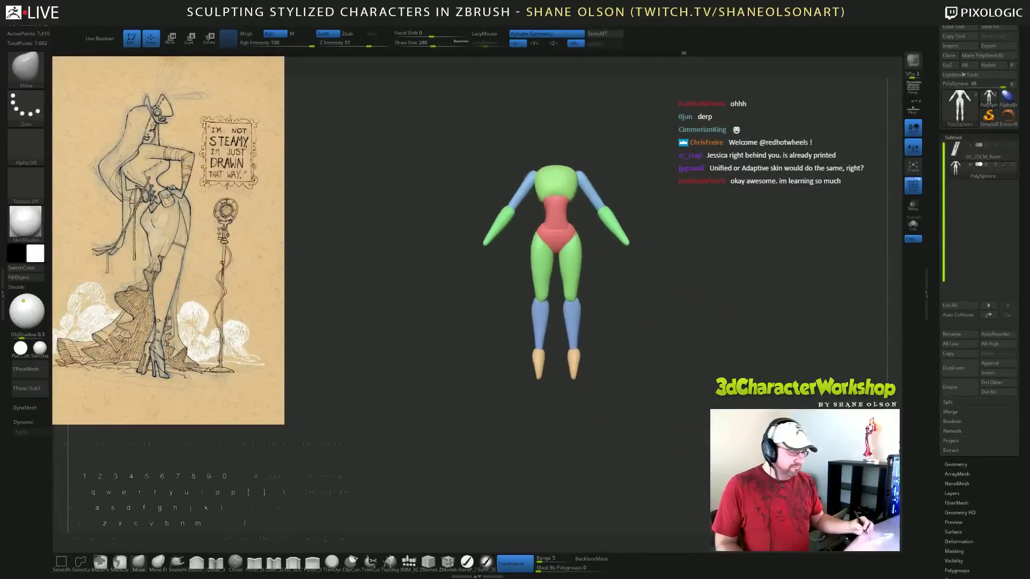
{"action": "left_click_drag", "start_coordinate": [677, 313], "coordinate": [657, 342]}
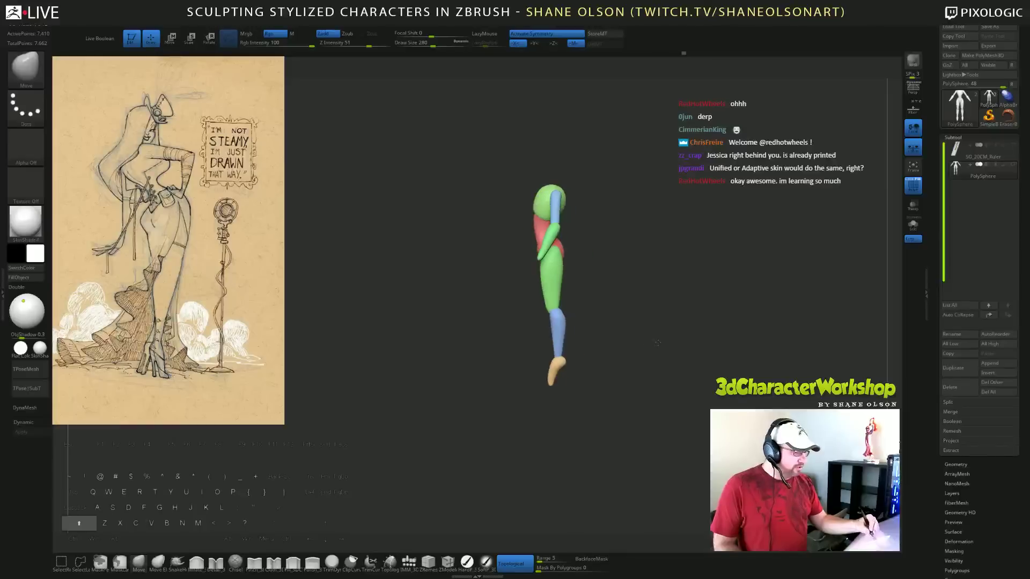
{"action": "left_click_drag", "start_coordinate": [672, 235], "coordinate": [677, 310], "text": "alt"}
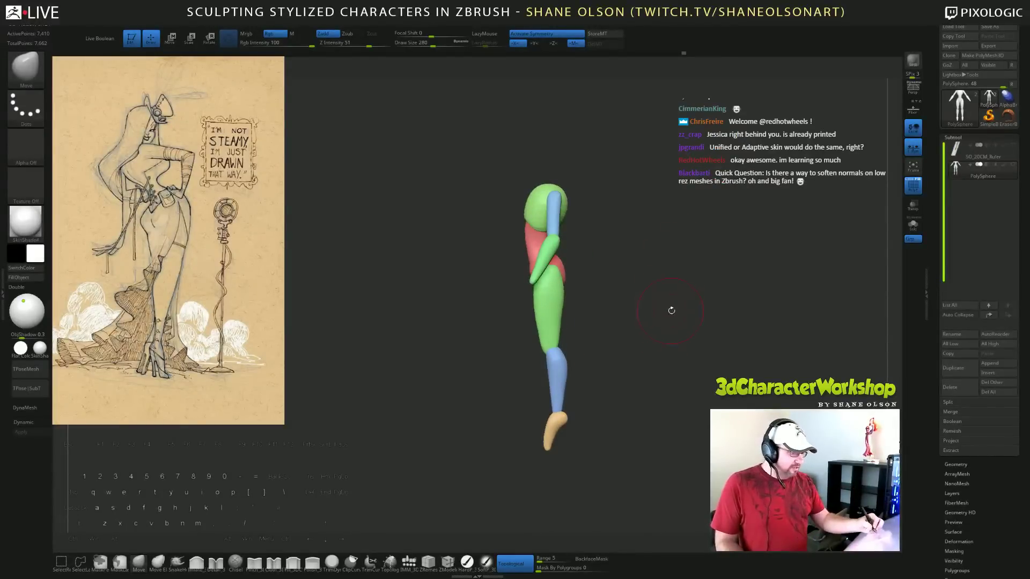
{"action": "mouse_move", "coordinate": [669, 306]}
{"action": "left_mouse_down", "text": "shift"}
{"action": "mouse_move", "coordinate": [698, 311]}
{"action": "mouse_move", "coordinate": [683, 338]}
{"action": "mouse_move", "coordinate": [646, 349]}
{"action": "left_mouse_up", "text": "shift"}
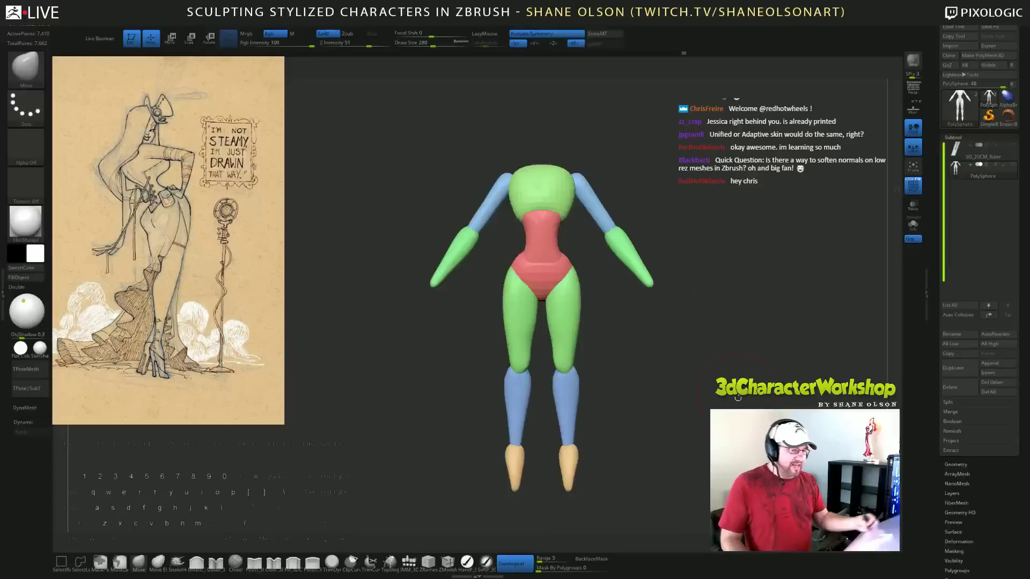
{"action": "left_click_drag", "start_coordinate": [737, 410], "coordinate": [725, 365], "text": "alt"}
{"action": "left_click_drag", "start_coordinate": [686, 307], "coordinate": [720, 356], "text": "alt"}
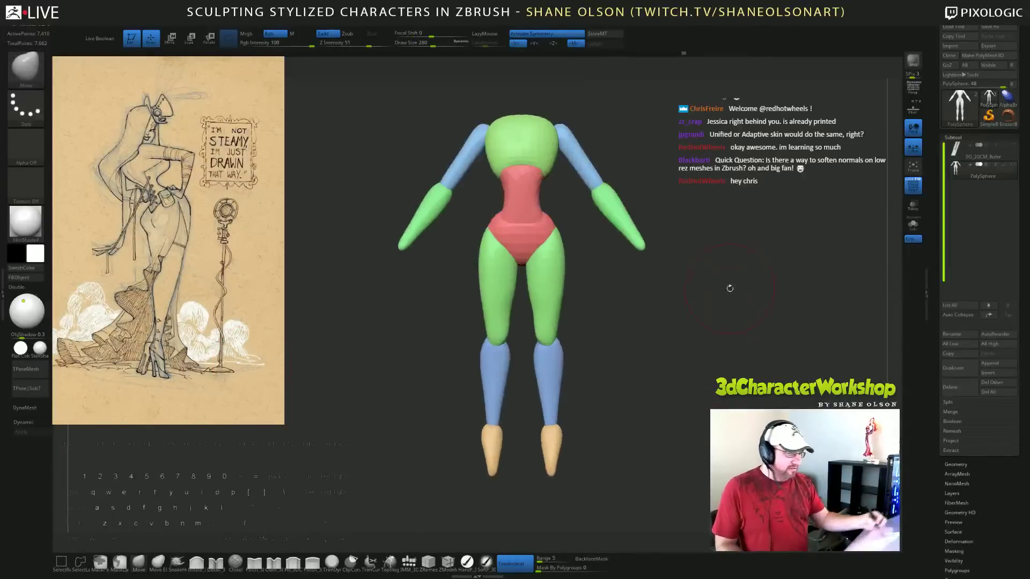
{"action": "left_click_drag", "start_coordinate": [730, 288], "coordinate": [717, 340], "text": "alt"}
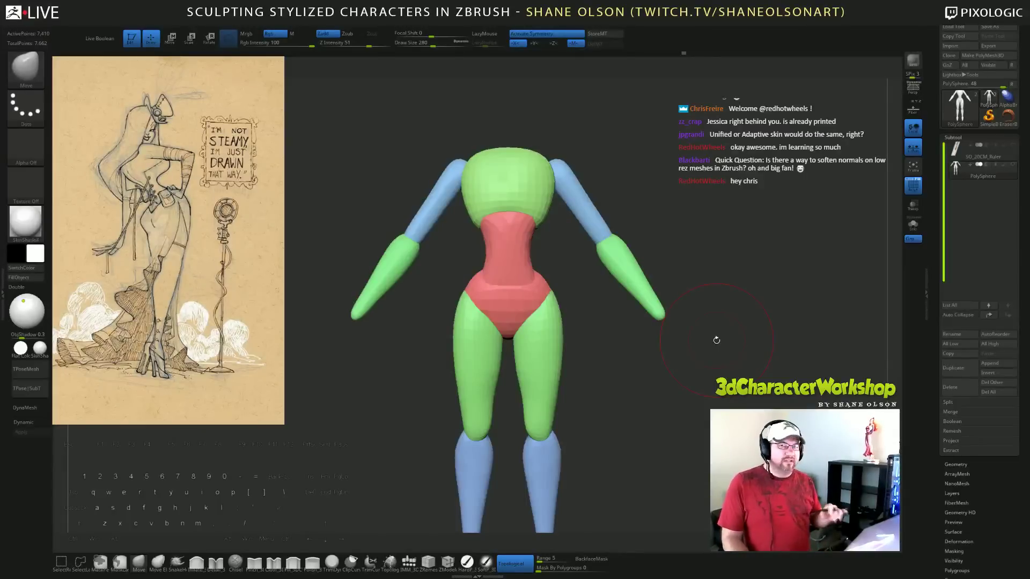
{"action": "left_click_drag", "start_coordinate": [710, 398], "coordinate": [712, 389], "text": "alt"}
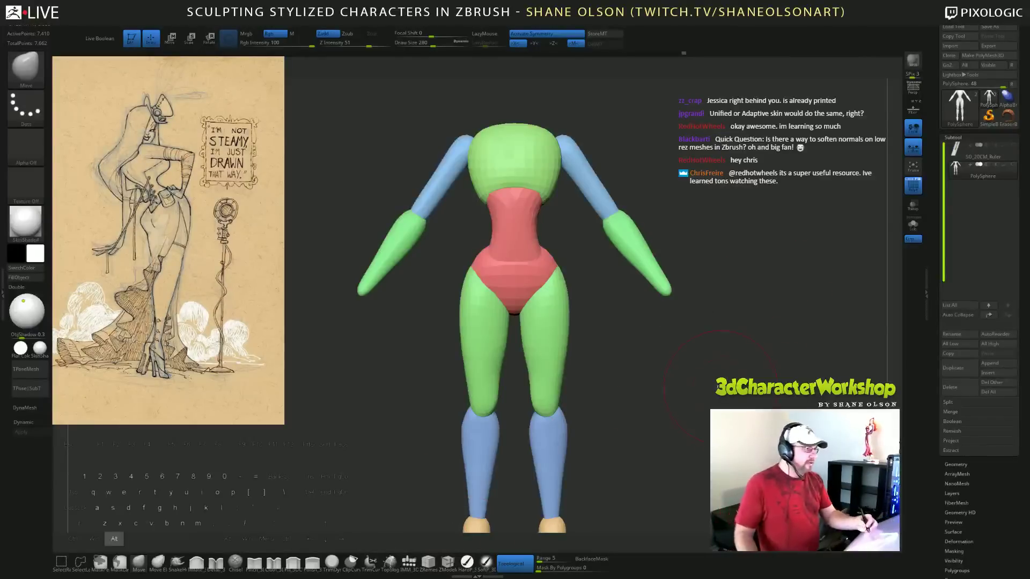
{"action": "left_click_drag", "start_coordinate": [777, 289], "coordinate": [725, 375], "text": "alt"}
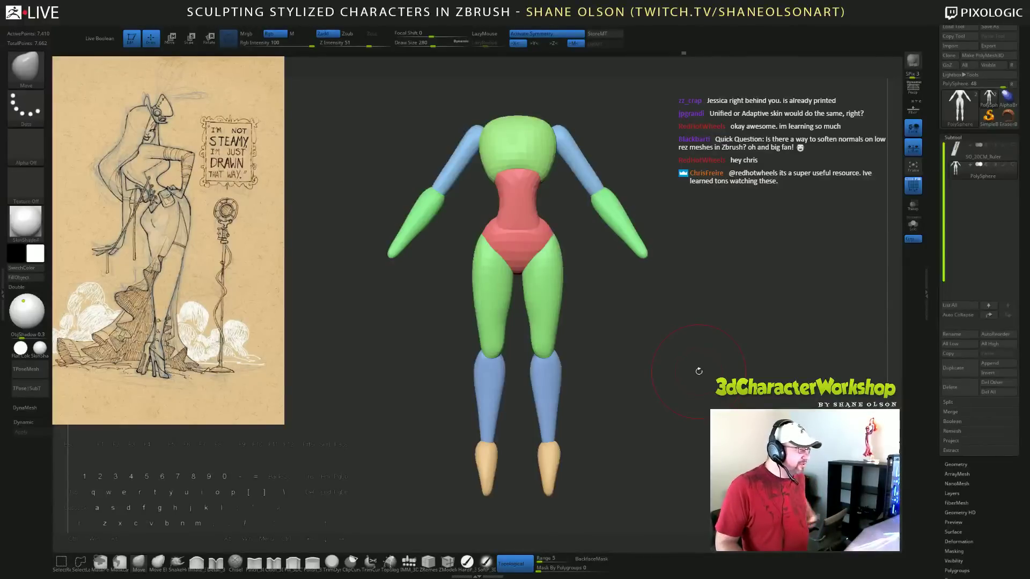
{"action": "left_click_drag", "start_coordinate": [699, 372], "coordinate": [715, 362], "text": "alt"}
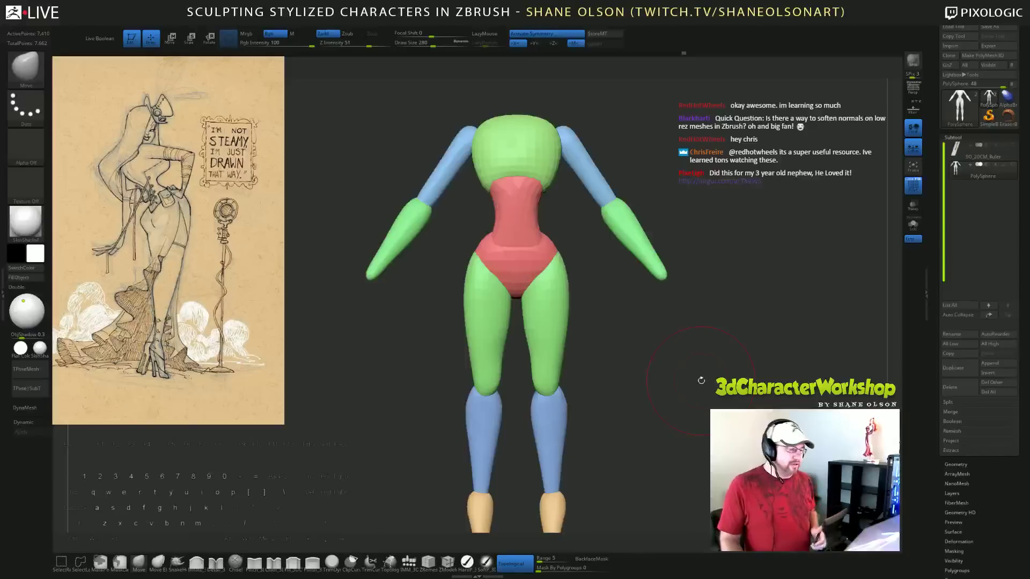
{"action": "left_click_drag", "start_coordinate": [701, 423], "coordinate": [701, 414], "text": "alt"}
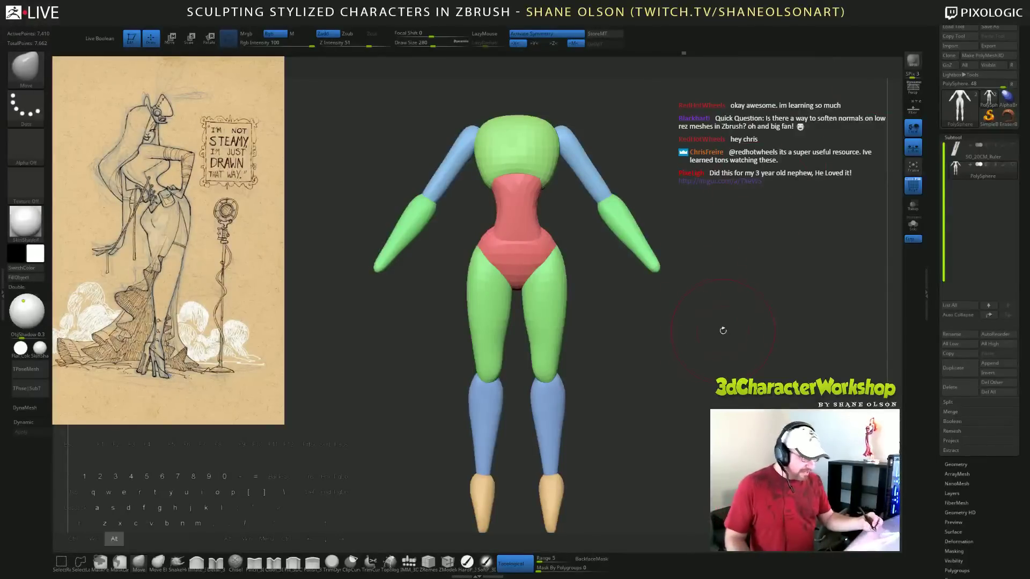
{"action": "mouse_move", "coordinate": [703, 323]}
{"action": "left_mouse_down"}
{"action": "mouse_move", "coordinate": [719, 320]}
{"action": "mouse_move", "coordinate": [685, 370]}
{"action": "mouse_move", "coordinate": [678, 351]}
{"action": "mouse_move", "coordinate": [665, 366]}
{"action": "mouse_move", "coordinate": [600, 343]}
{"action": "left_mouse_up"}
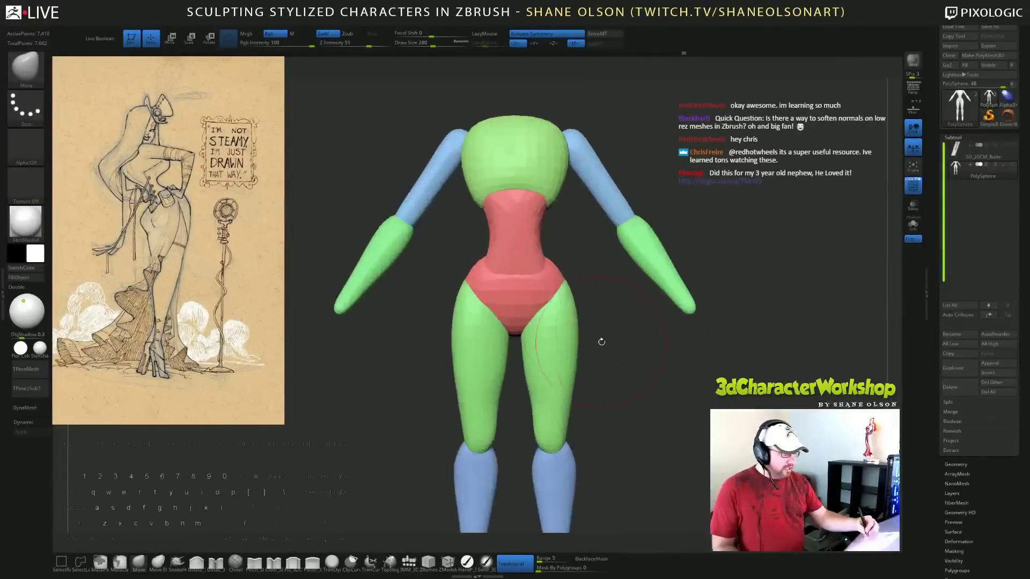
Display the polygroup wireframe over the whole figure.
{"action": "key", "text": "shift"}
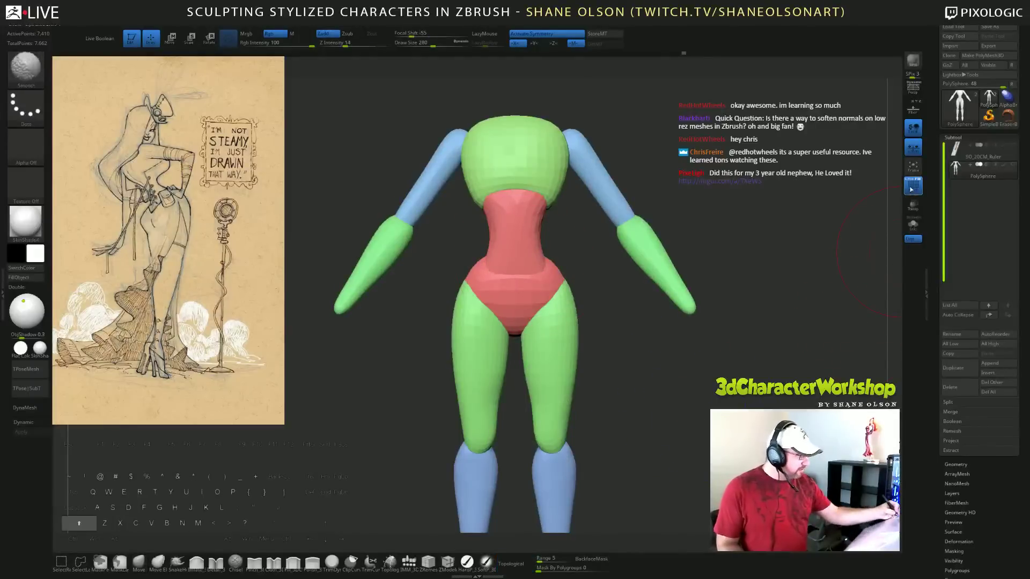
{"action": "key", "text": "shift+f"}
{"action": "left_click_drag", "start_coordinate": [665, 350], "coordinate": [708, 362]}
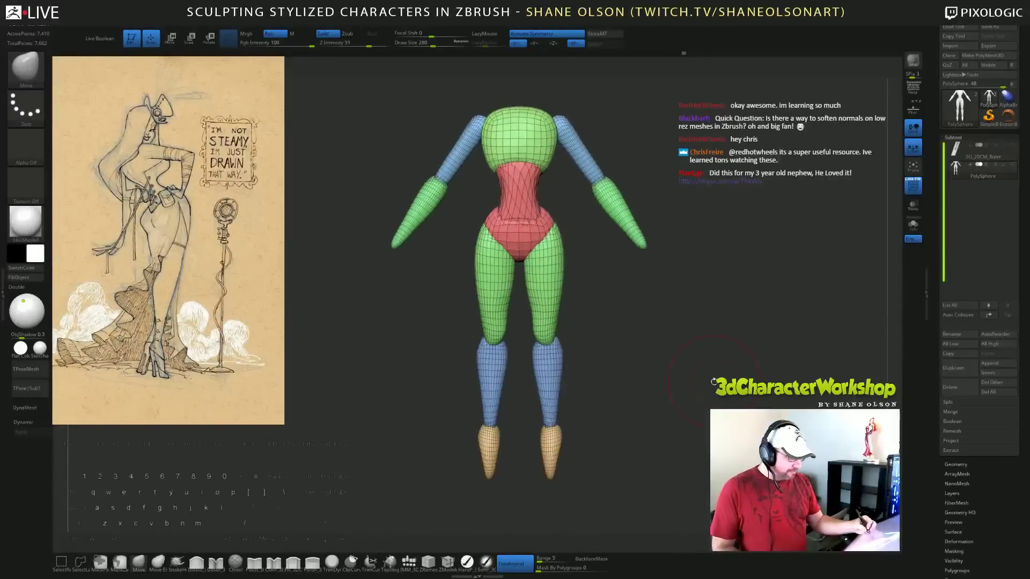
{"action": "key", "text": "shift"}
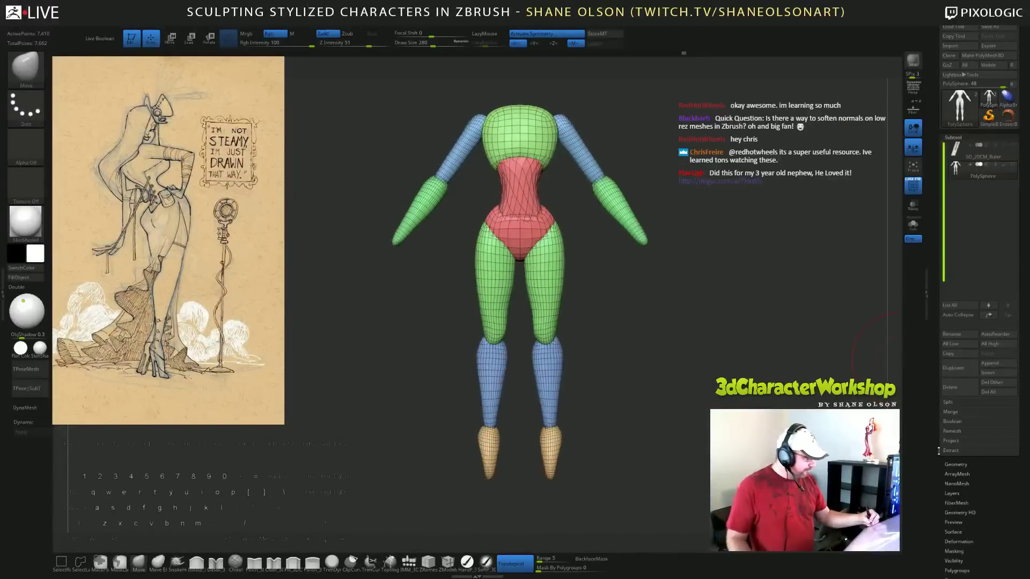
ZRemesh the figure with a target polygon count of 2.
{"action": "left_click_drag", "start_coordinate": [961, 464], "coordinate": [963, 373]}
{"action": "left_click", "coordinate": [960, 374]}
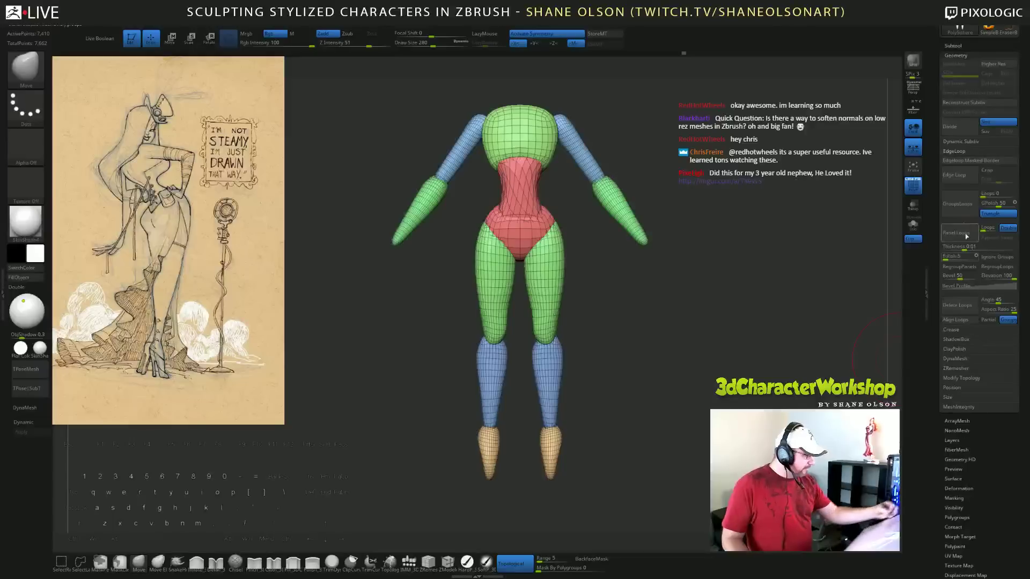
{"action": "left_click", "coordinate": [962, 368]}
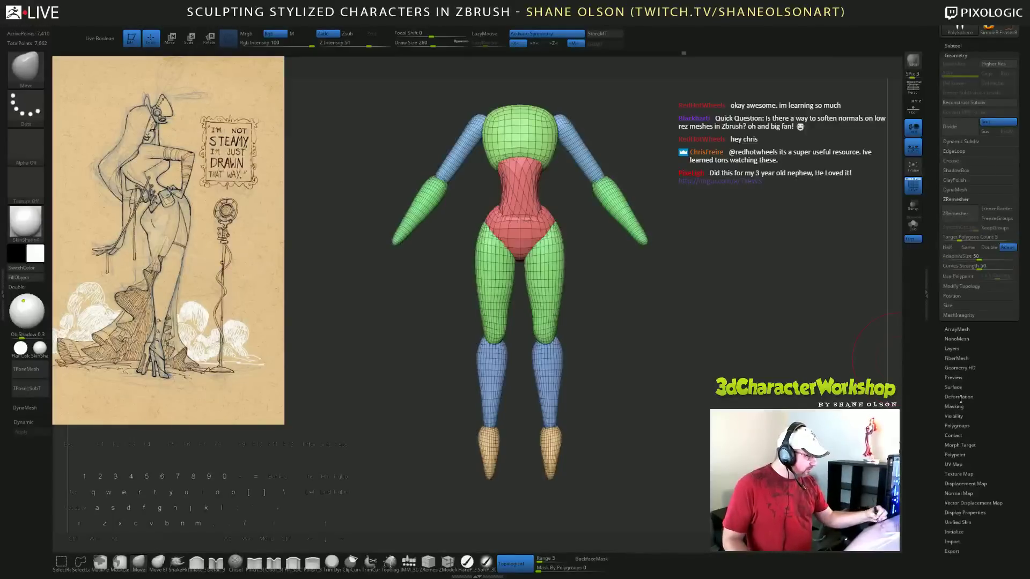
{"action": "left_click", "coordinate": [953, 238]}
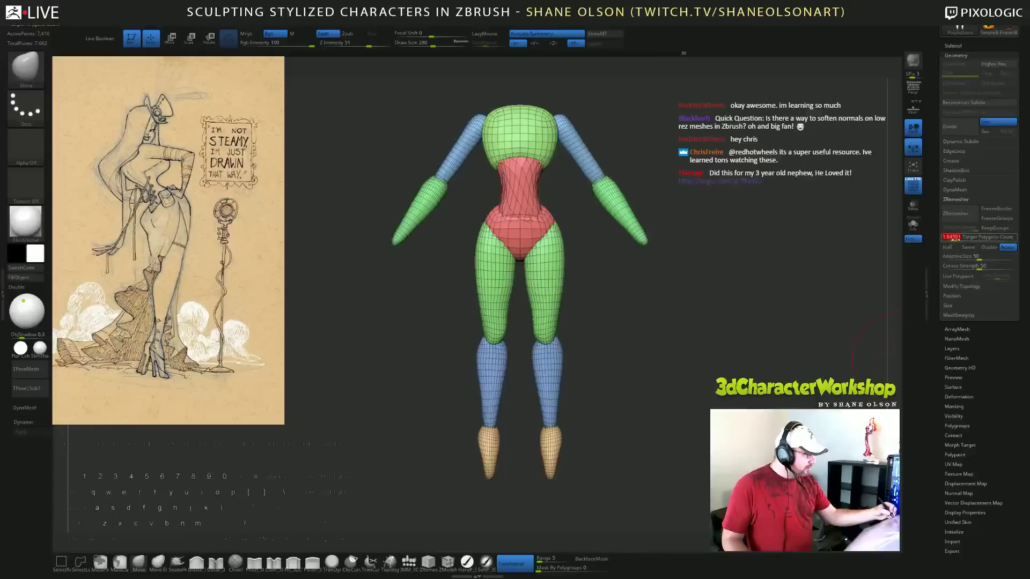
{"action": "type", "text": "2"}
{"action": "key", "text": "Return"}
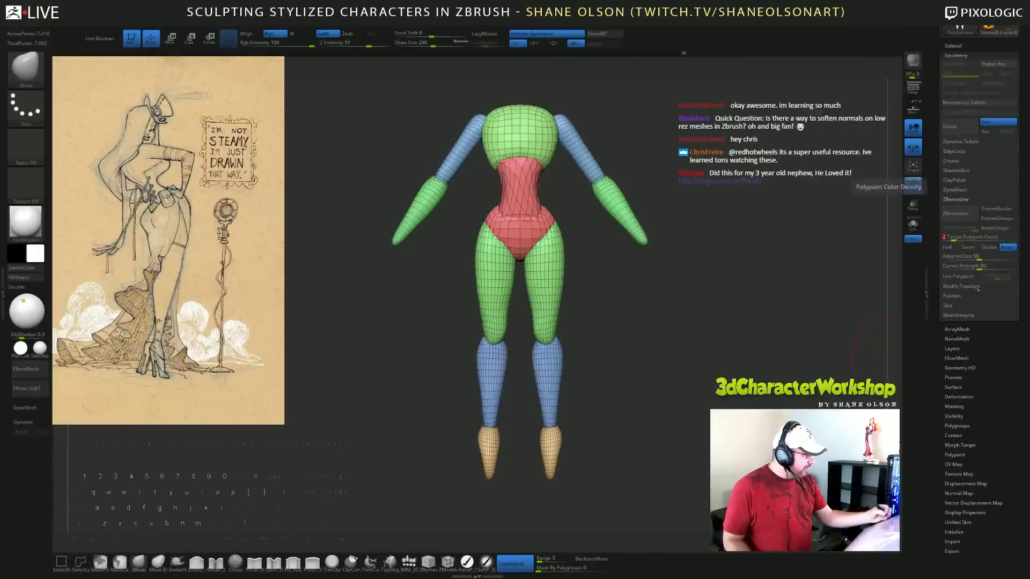
{"action": "left_click", "coordinate": [961, 218]}
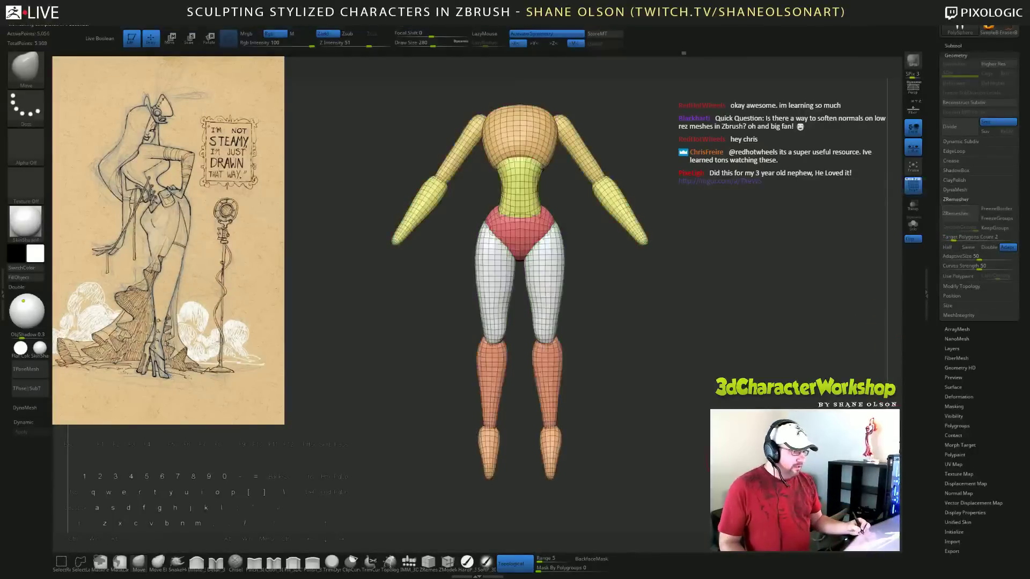
Smooth the front of the abdomen up to the ribcage at draw size 192.
{"action": "key", "text": "alt"}
{"action": "left_click_drag", "start_coordinate": [746, 377], "coordinate": [750, 409], "text": "alt"}
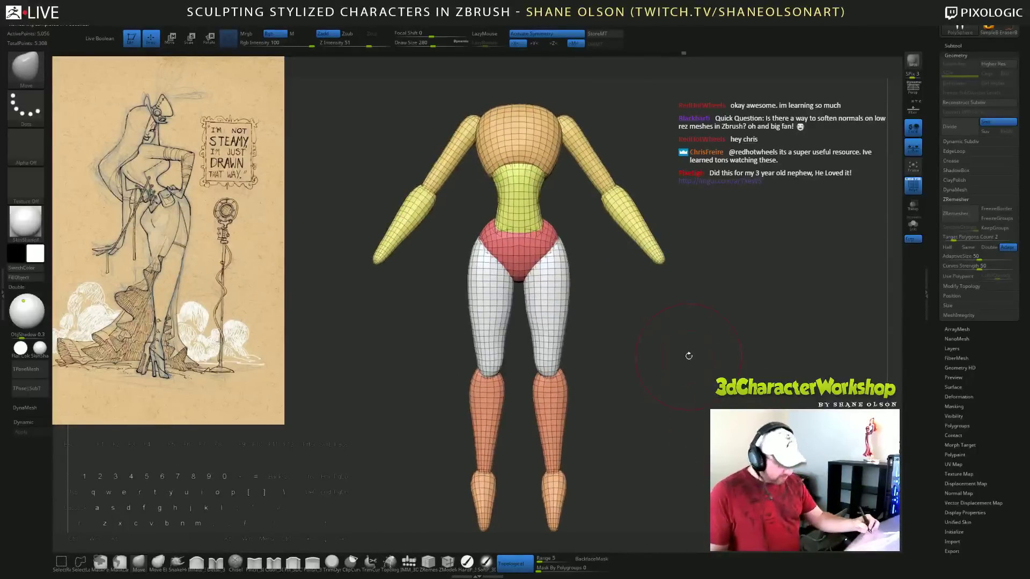
{"action": "mouse_move", "coordinate": [695, 372]}
{"action": "left_mouse_down"}
{"action": "mouse_move", "coordinate": [722, 365]}
{"action": "mouse_move", "coordinate": [696, 347]}
{"action": "mouse_move", "coordinate": [705, 378]}
{"action": "mouse_move", "coordinate": [610, 333]}
{"action": "left_mouse_up"}
{"action": "key", "text": "shift"}
{"action": "left_click_drag", "start_coordinate": [497, 218], "coordinate": [499, 173], "text": "shift"}
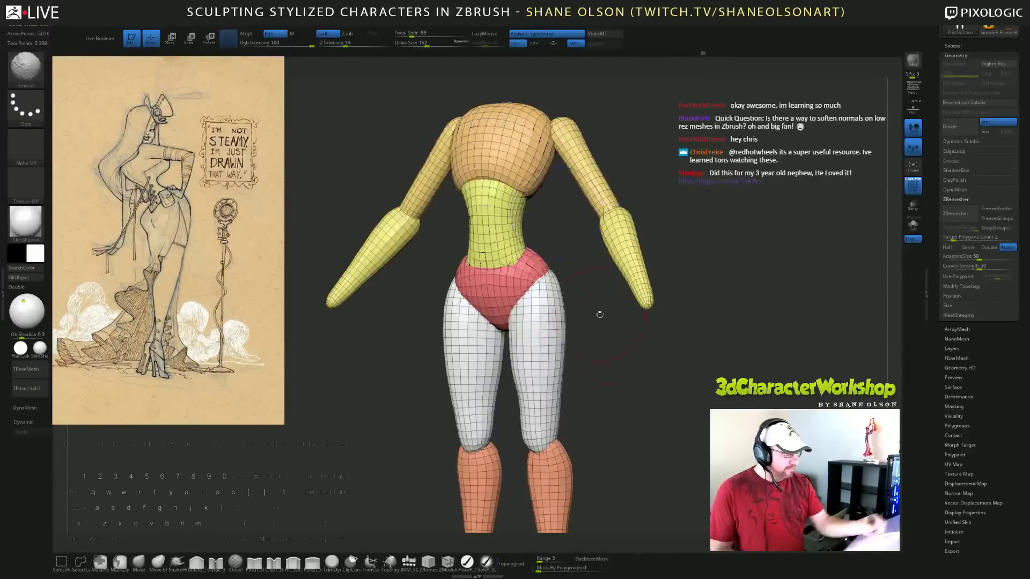
Examine the remeshed figure's topology and proportions from the front and side against the concept sketch.
{"action": "mouse_move", "coordinate": [599, 314]}
{"action": "left_mouse_down"}
{"action": "mouse_move", "coordinate": [665, 393]}
{"action": "mouse_move", "coordinate": [641, 386]}
{"action": "mouse_move", "coordinate": [692, 370]}
{"action": "mouse_move", "coordinate": [637, 386]}
{"action": "mouse_move", "coordinate": [650, 398]}
{"action": "mouse_move", "coordinate": [673, 405]}
{"action": "mouse_move", "coordinate": [676, 377]}
{"action": "left_mouse_up"}
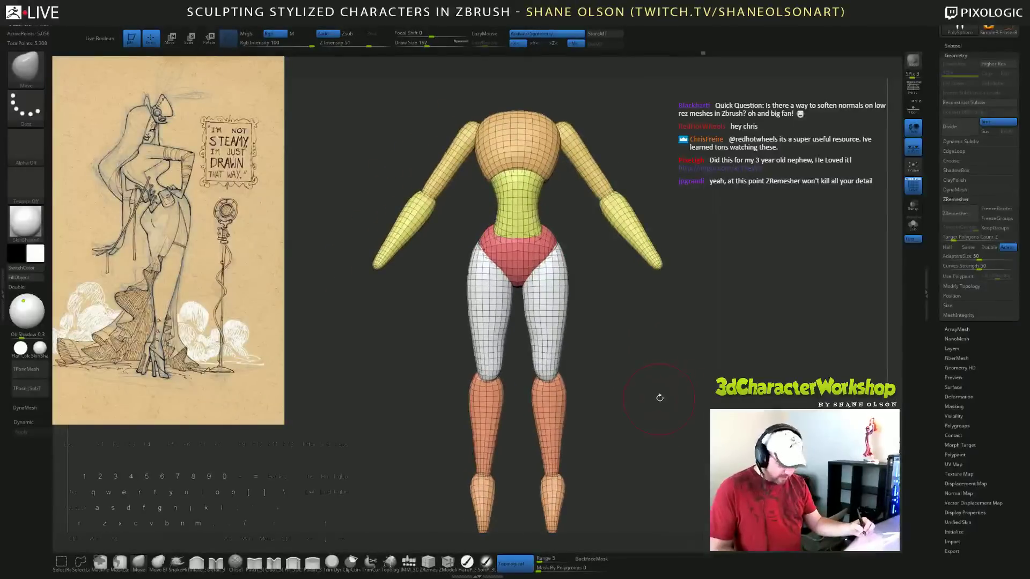
{"action": "key", "text": "space"}
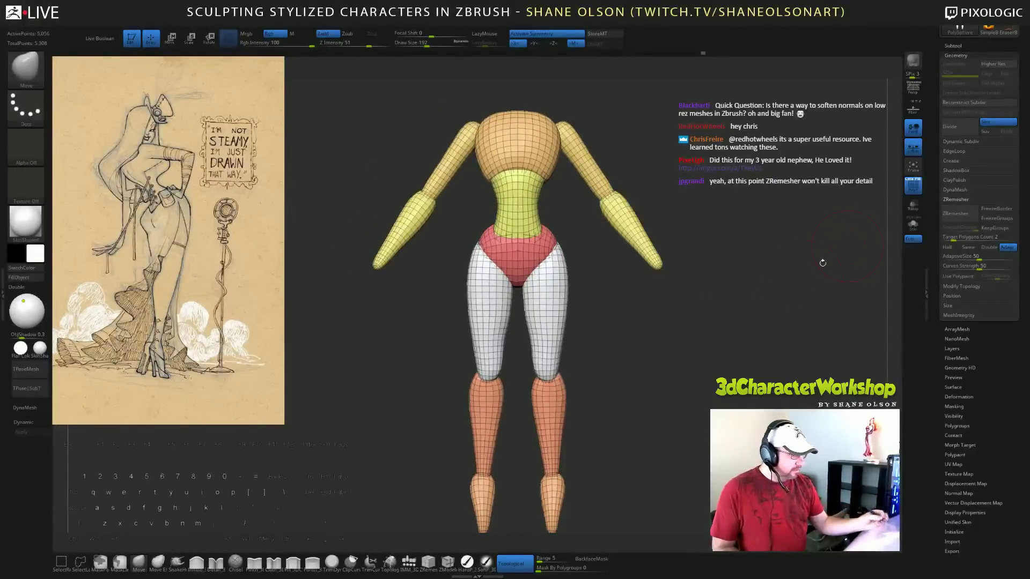
{"action": "left_click_drag", "start_coordinate": [747, 337], "coordinate": [723, 408], "text": "alt"}
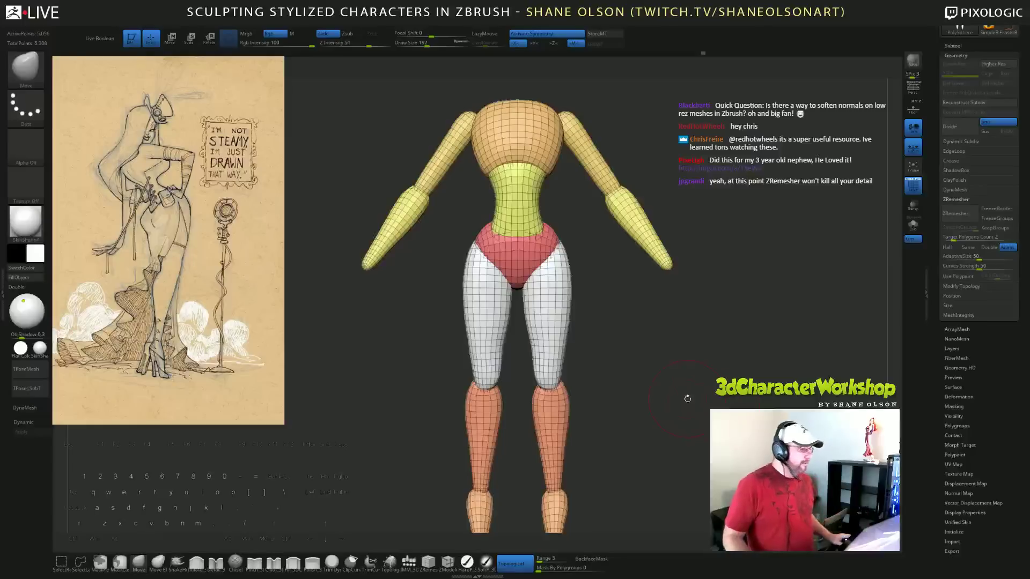
{"action": "left_click_drag", "start_coordinate": [750, 265], "coordinate": [769, 249], "text": "alt"}
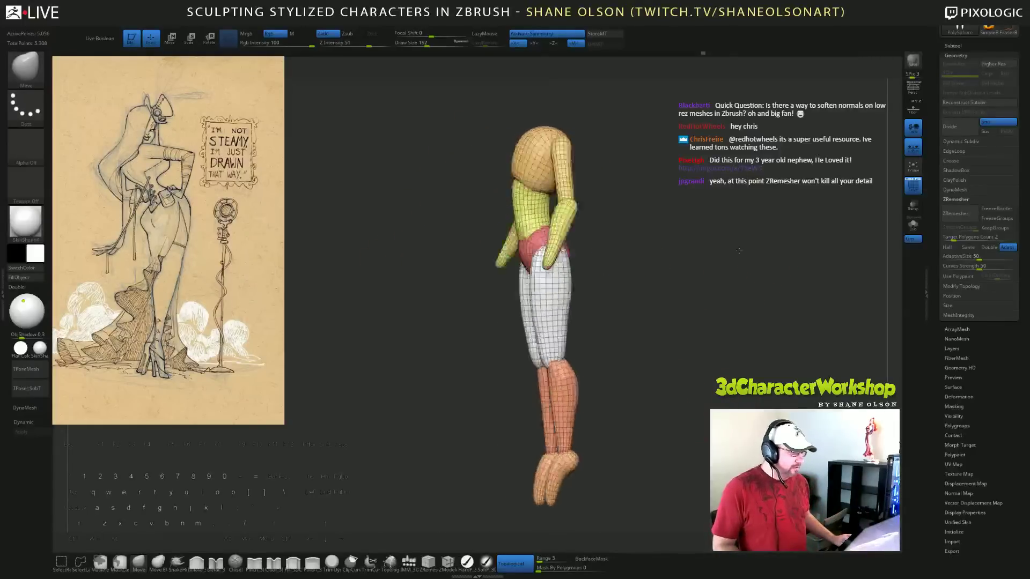
{"action": "mouse_move", "coordinate": [728, 248]}
{"action": "left_mouse_down", "text": "shift"}
{"action": "mouse_move", "coordinate": [762, 232]}
{"action": "mouse_move", "coordinate": [737, 172]}
{"action": "mouse_move", "coordinate": [740, 184]}
{"action": "left_mouse_up", "text": "shift"}
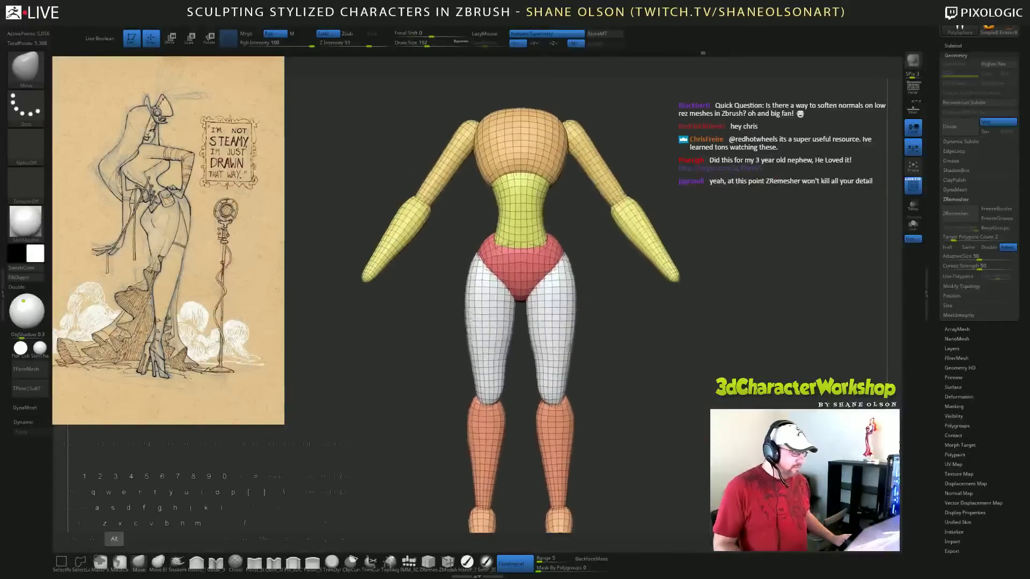
{"action": "key", "text": "shift"}
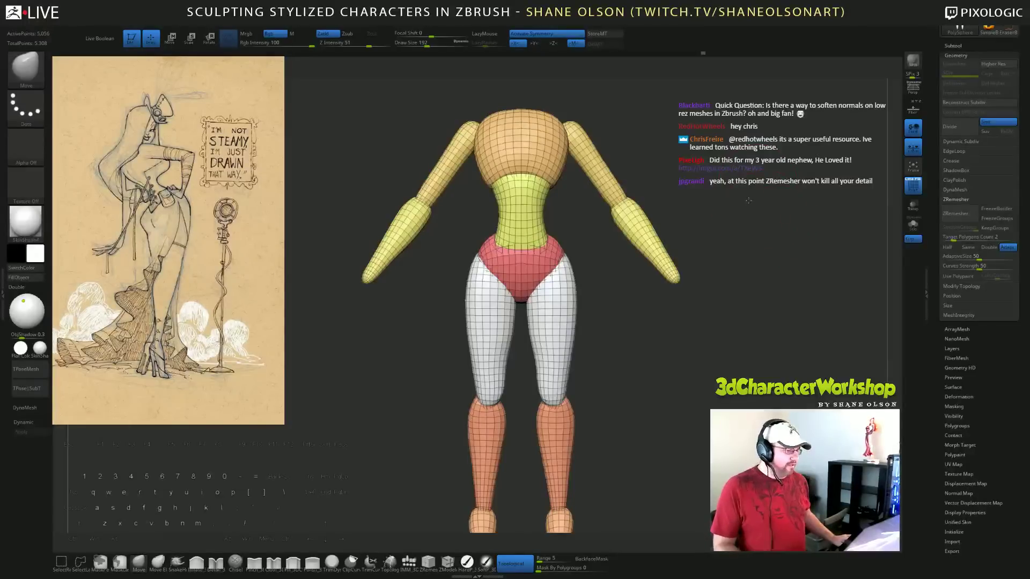
{"action": "key", "text": "shift"}
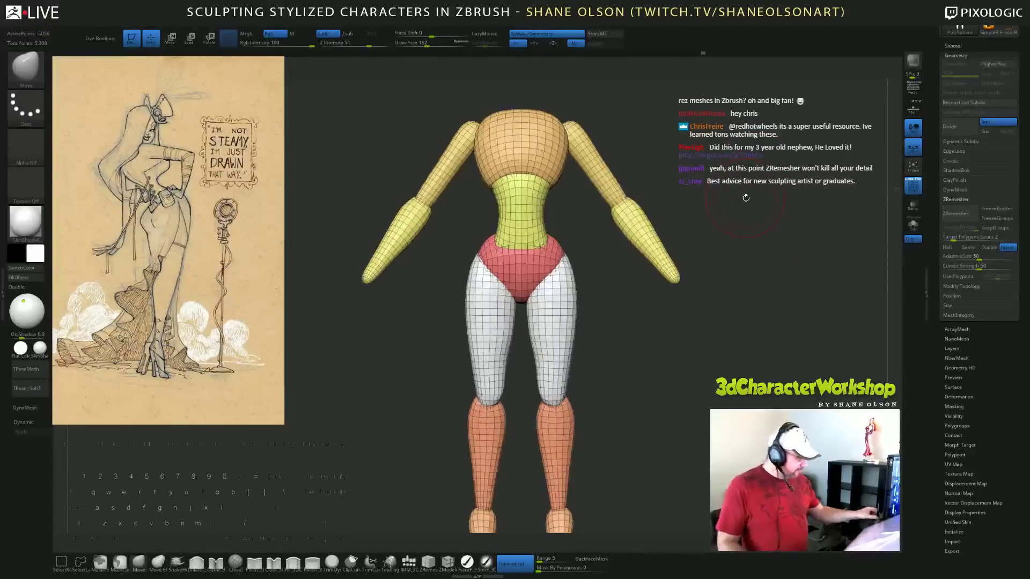
{"action": "left_click_drag", "start_coordinate": [733, 239], "coordinate": [730, 272], "text": "alt"}
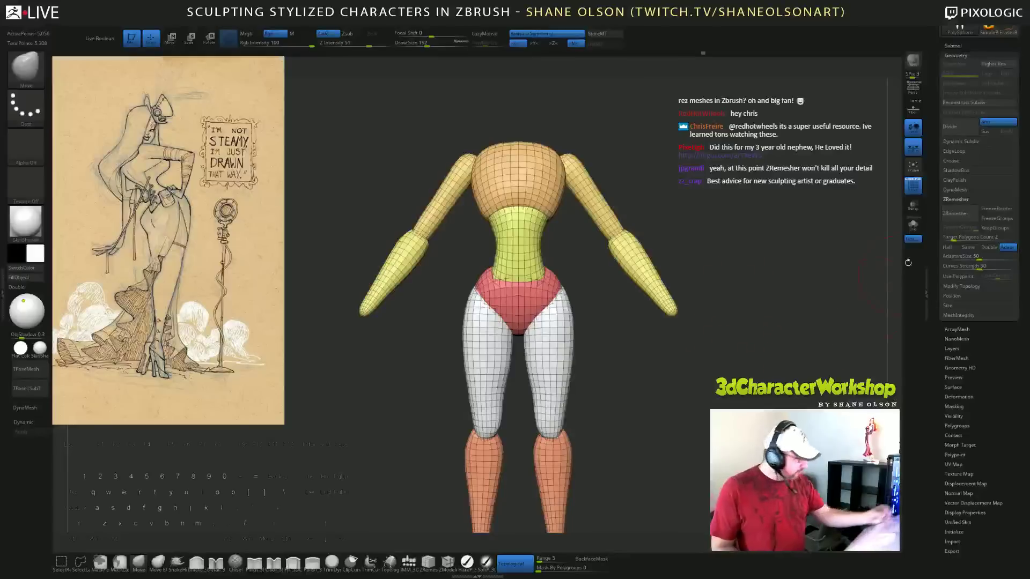
Hide the wireframe and turn on the dynamic subdivision preview to view the body smoothed.
{"action": "left_click", "coordinate": [909, 183], "text": "shift"}
{"action": "left_click_drag", "start_coordinate": [701, 217], "coordinate": [709, 221], "text": "alt"}
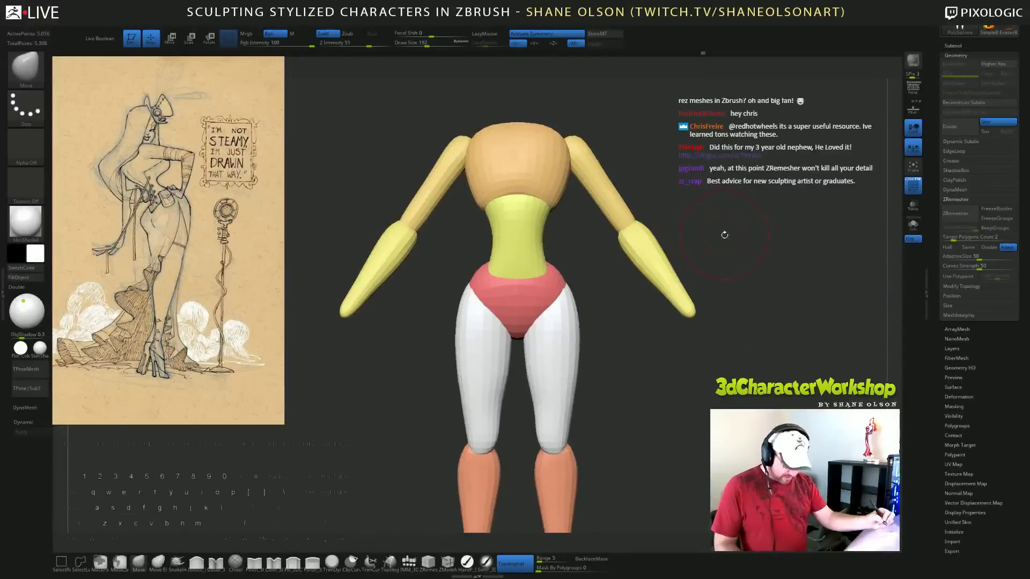
{"action": "left_click_drag", "start_coordinate": [747, 358], "coordinate": [715, 186]}
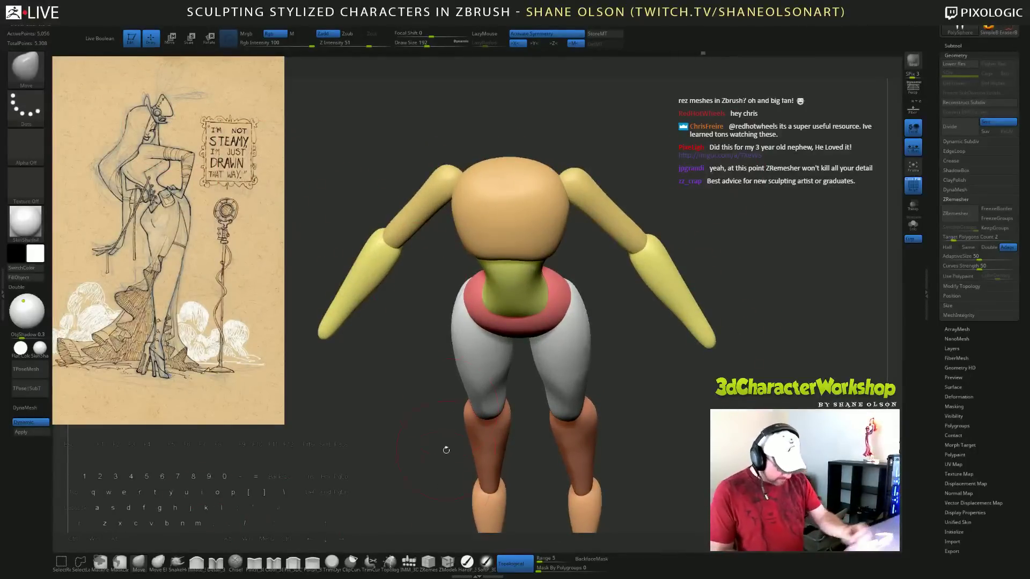
Insert mirrored QuadSphere-2 shoulder spheres and move them onto the tops of the upper arms.
{"action": "left_click", "coordinate": [409, 562]}
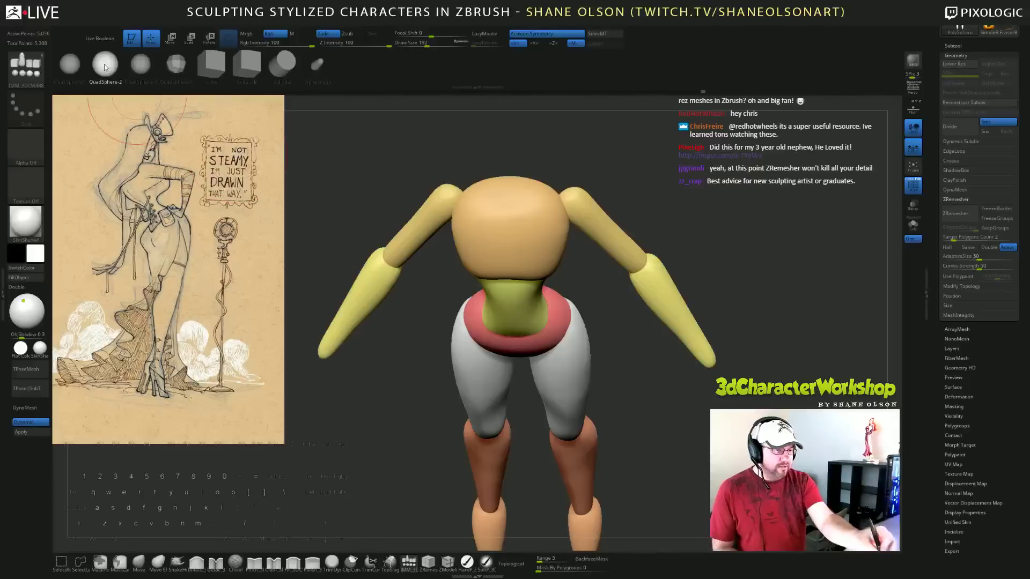
{"action": "left_click_drag", "start_coordinate": [633, 210], "coordinate": [572, 273]}
{"action": "left_click_drag", "start_coordinate": [668, 456], "coordinate": [740, 353]}
{"action": "key", "text": "w"}
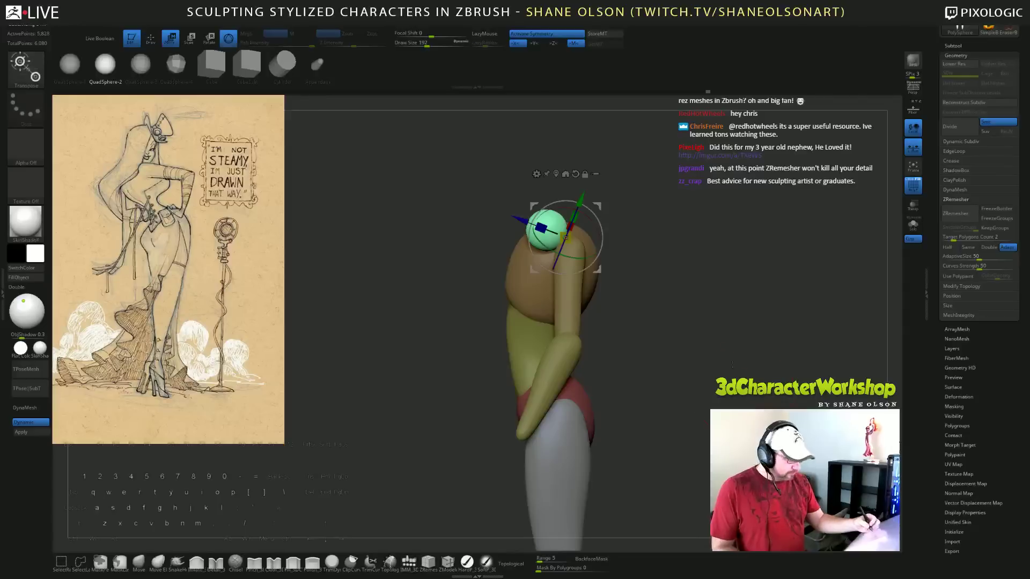
{"action": "left_click", "coordinate": [576, 175], "text": "alt"}
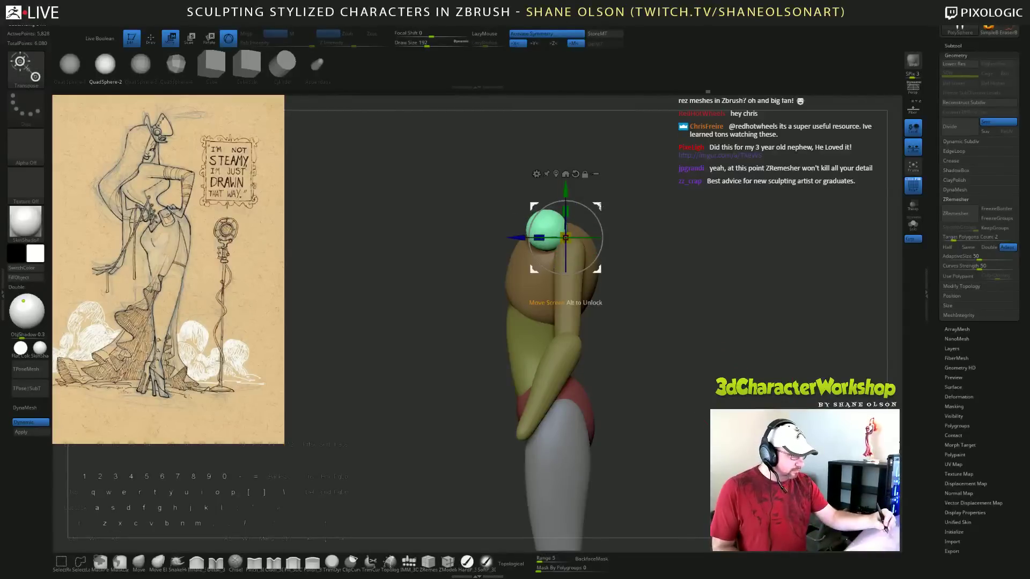
{"action": "left_click_drag", "start_coordinate": [600, 206], "coordinate": [621, 211]}
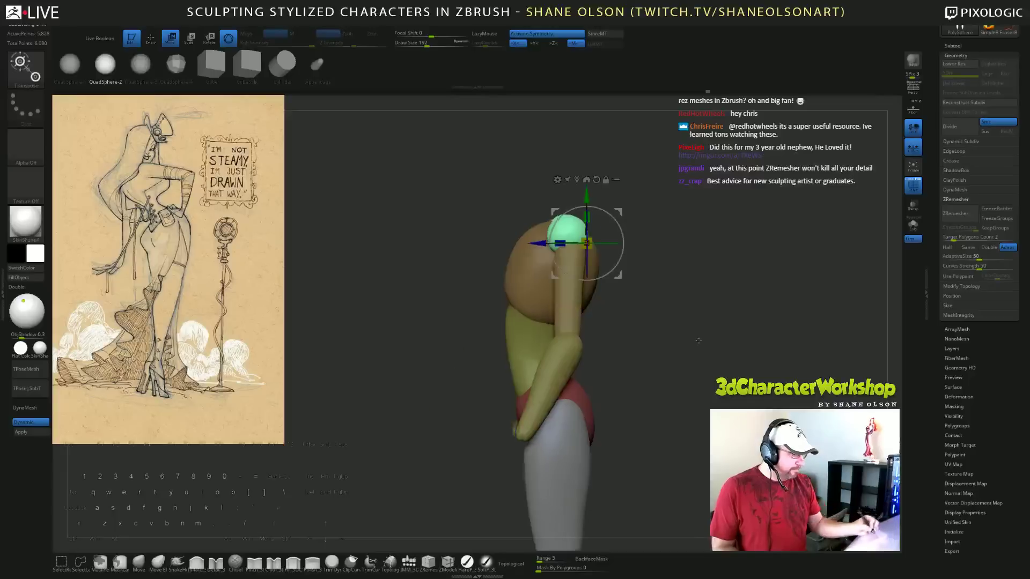
{"action": "left_click_drag", "start_coordinate": [673, 341], "coordinate": [735, 339]}
{"action": "left_click_drag", "start_coordinate": [618, 212], "coordinate": [614, 217]}
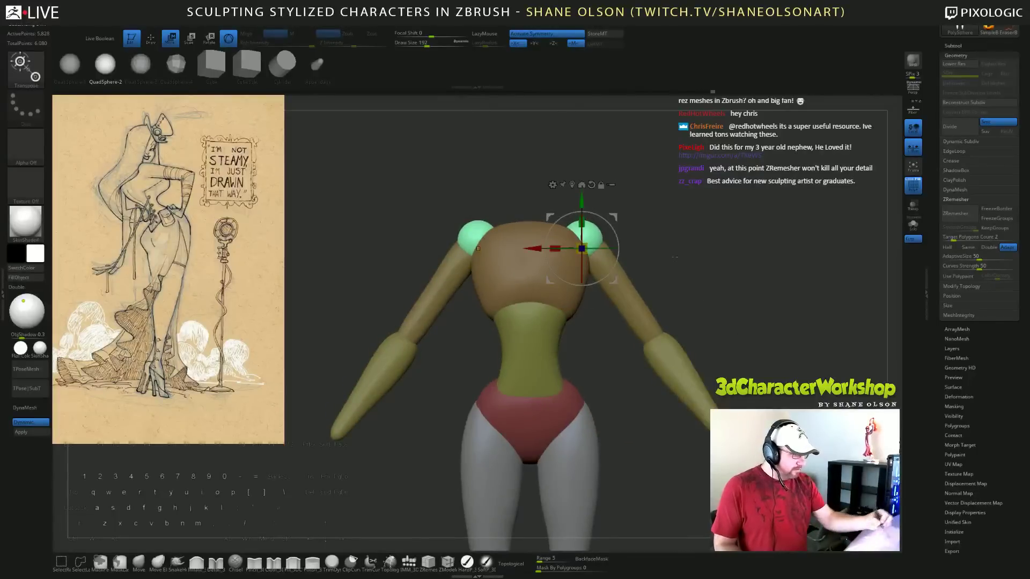
Stretch the shoulder spheres outward over the upper arms with the Move brush at draw size 154.
{"action": "left_click", "coordinate": [155, 563]}
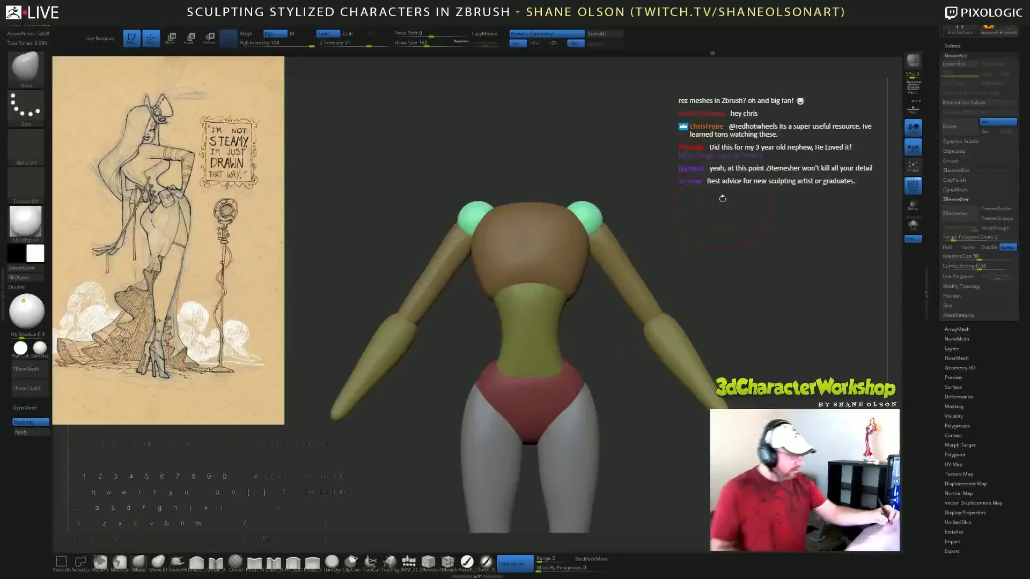
{"action": "left_click_drag", "start_coordinate": [727, 216], "coordinate": [728, 227]}
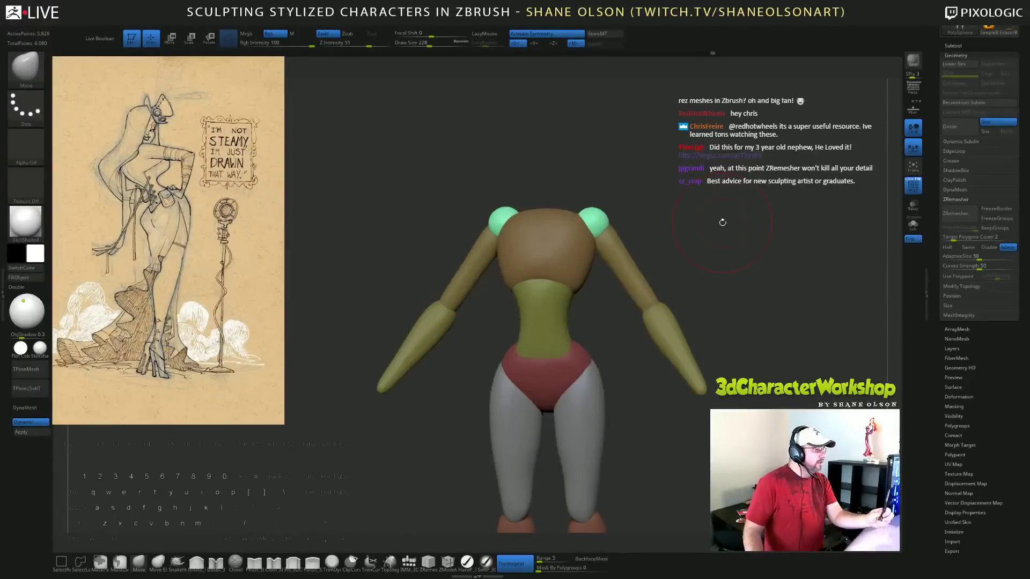
{"action": "left_click_drag", "start_coordinate": [723, 255], "coordinate": [725, 251], "text": "shift"}
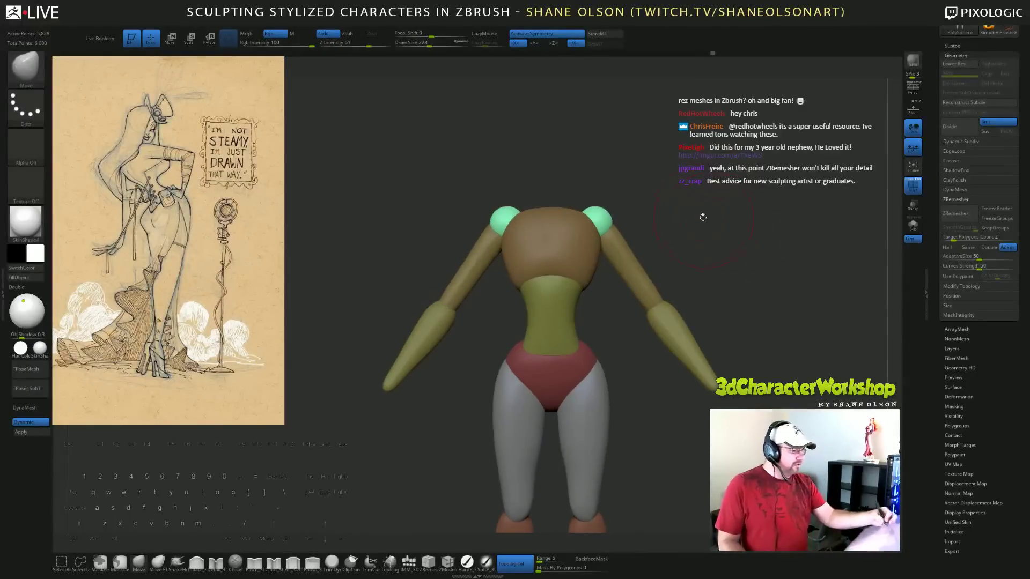
{"action": "mouse_move", "coordinate": [703, 217]}
{"action": "left_mouse_down", "text": "alt"}
{"action": "mouse_move", "coordinate": [684, 234]}
{"action": "mouse_move", "coordinate": [659, 210]}
{"action": "mouse_move", "coordinate": [681, 226]}
{"action": "left_mouse_up", "text": "alt"}
{"action": "key", "text": "s"}
{"action": "left_click_drag", "start_coordinate": [609, 224], "coordinate": [604, 230]}
{"action": "left_click_drag", "start_coordinate": [665, 218], "coordinate": [697, 219]}
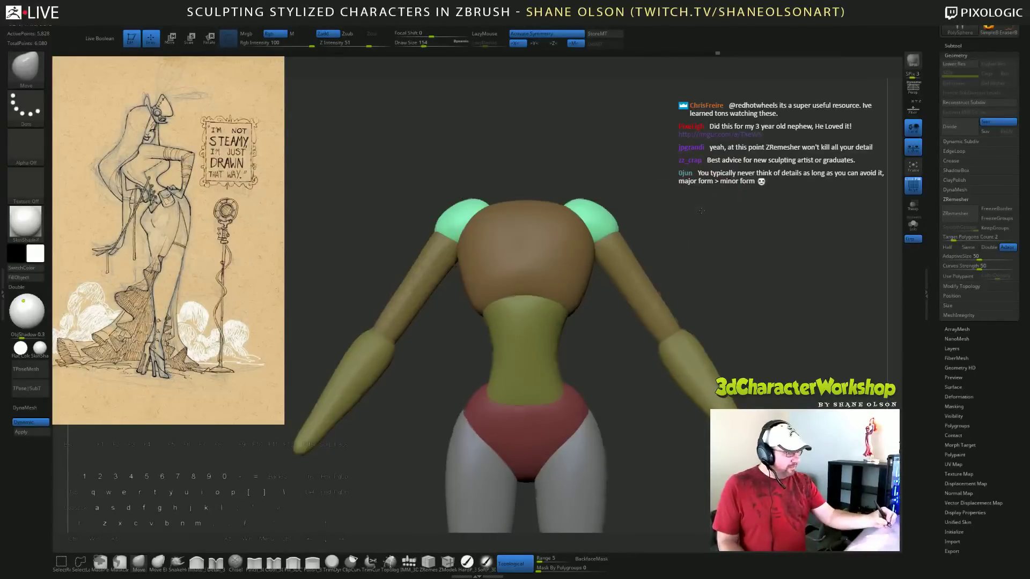
Reshape the mirrored shoulder spheres from angled and side views with the Move brush so they cap the upper arms.
{"action": "mouse_move", "coordinate": [702, 199]}
{"action": "left_mouse_down"}
{"action": "mouse_move", "coordinate": [646, 203]}
{"action": "mouse_move", "coordinate": [526, 281]}
{"action": "left_mouse_up"}
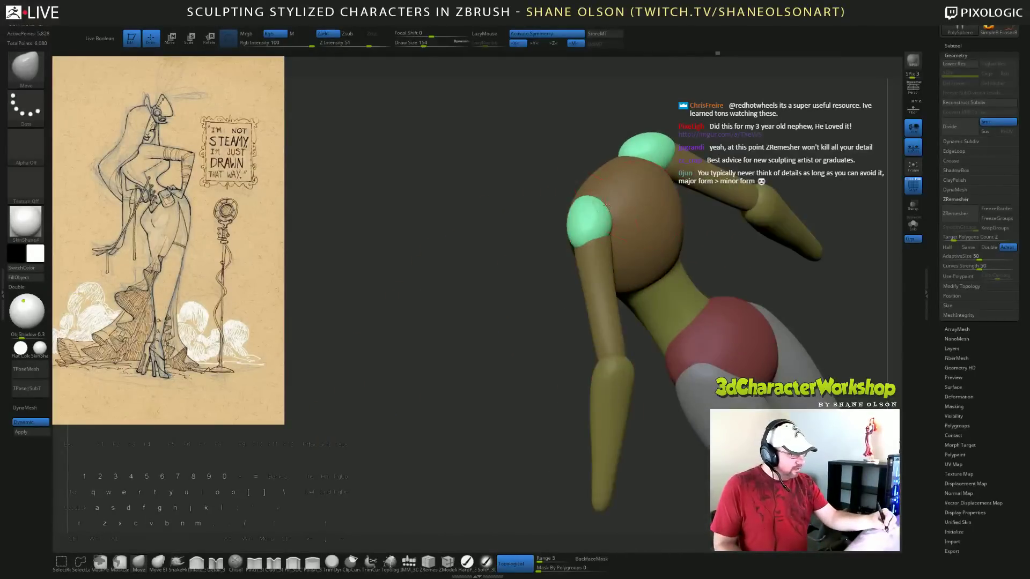
{"action": "left_click_drag", "start_coordinate": [606, 206], "coordinate": [603, 209]}
{"action": "left_click_drag", "start_coordinate": [542, 236], "coordinate": [491, 239]}
{"action": "mouse_move", "coordinate": [581, 234]}
{"action": "left_mouse_down"}
{"action": "mouse_move", "coordinate": [580, 243]}
{"action": "mouse_move", "coordinate": [605, 235]}
{"action": "left_mouse_up"}
{"action": "left_click_drag", "start_coordinate": [635, 309], "coordinate": [665, 315]}
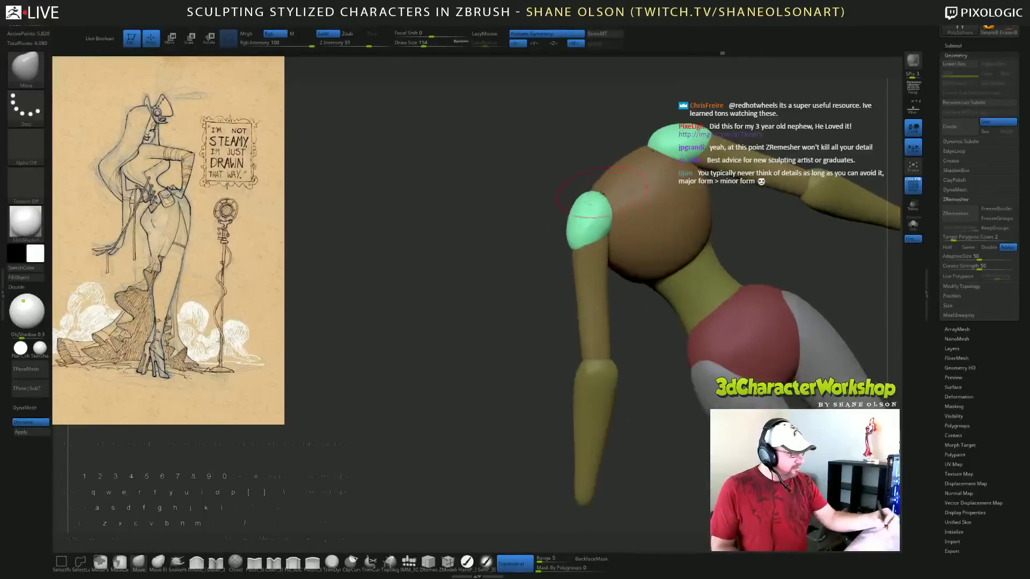
{"action": "left_click_drag", "start_coordinate": [602, 195], "coordinate": [595, 197]}
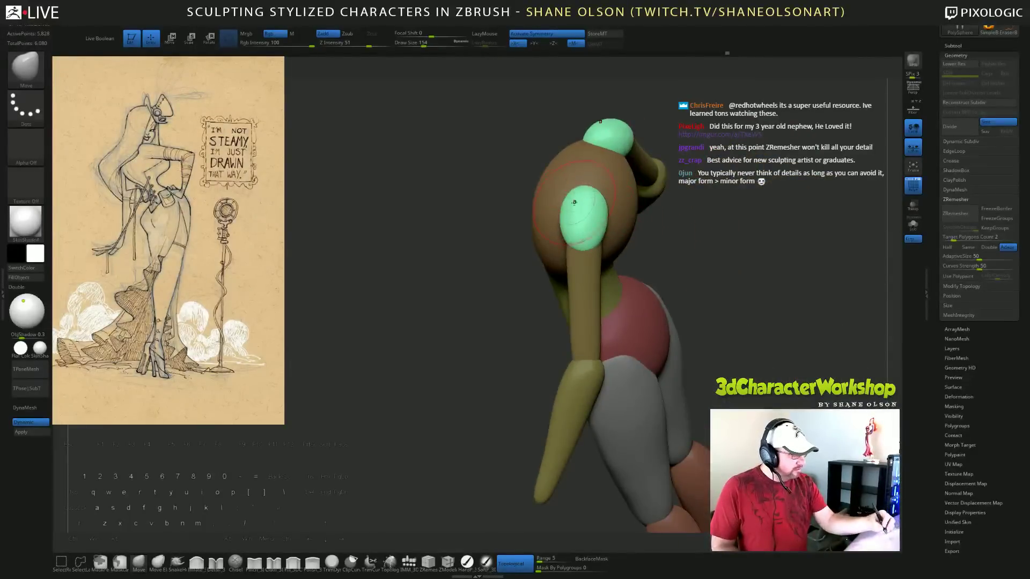
{"action": "left_click_drag", "start_coordinate": [729, 249], "coordinate": [733, 172]}
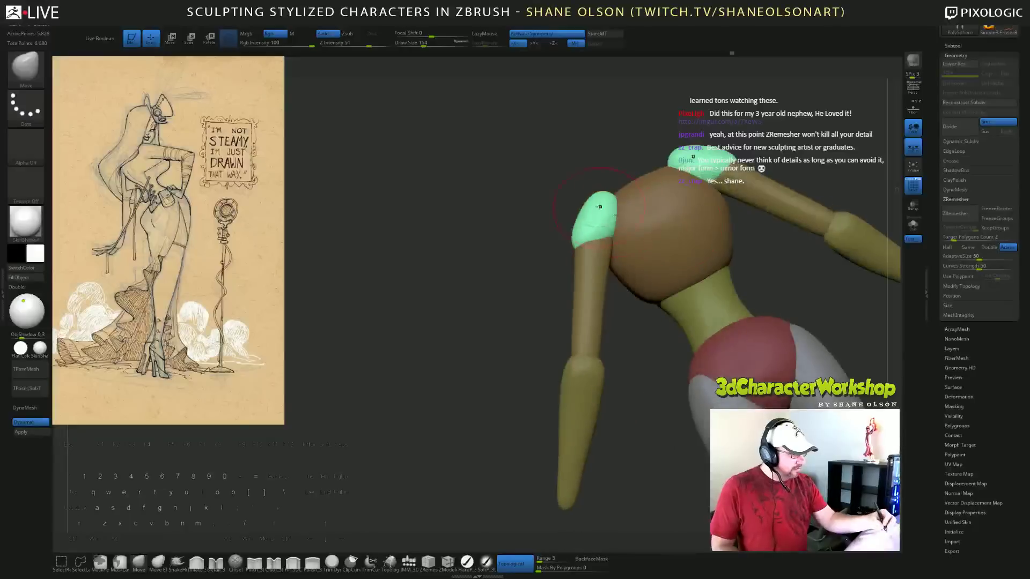
{"action": "mouse_move", "coordinate": [540, 305]}
{"action": "left_mouse_down"}
{"action": "mouse_move", "coordinate": [543, 320]}
{"action": "mouse_move", "coordinate": [533, 287]}
{"action": "mouse_move", "coordinate": [540, 294]}
{"action": "left_mouse_up"}
Refine the shoulder caps' inner ends and outer contours against the upper chest with the Move brush at draw sizes 104 and 154.
{"action": "key", "text": "s"}
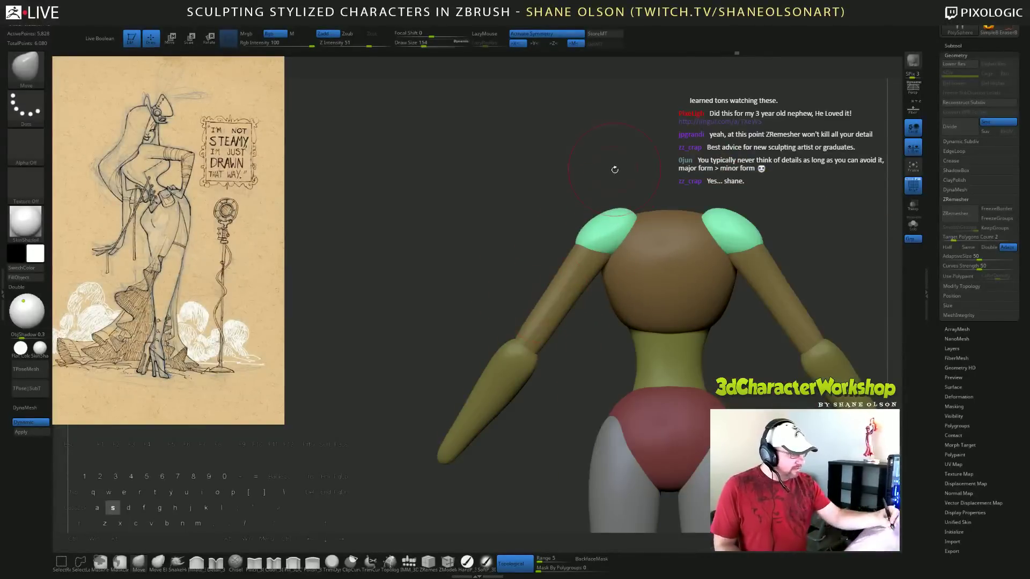
{"action": "mouse_move", "coordinate": [614, 169]}
{"action": "left_mouse_down"}
{"action": "mouse_move", "coordinate": [695, 160]}
{"action": "mouse_move", "coordinate": [677, 206]}
{"action": "mouse_move", "coordinate": [708, 185]}
{"action": "left_mouse_up"}
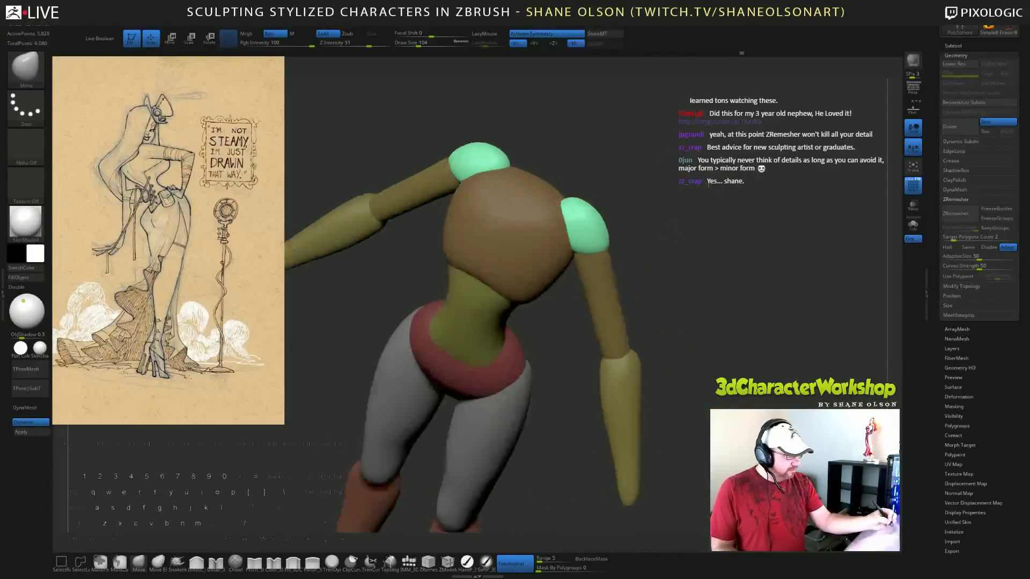
{"action": "left_click_drag", "start_coordinate": [537, 231], "coordinate": [702, 188], "text": "shift"}
{"action": "left_click_drag", "start_coordinate": [721, 281], "coordinate": [721, 181]}
{"action": "key", "text": "bracketright"}
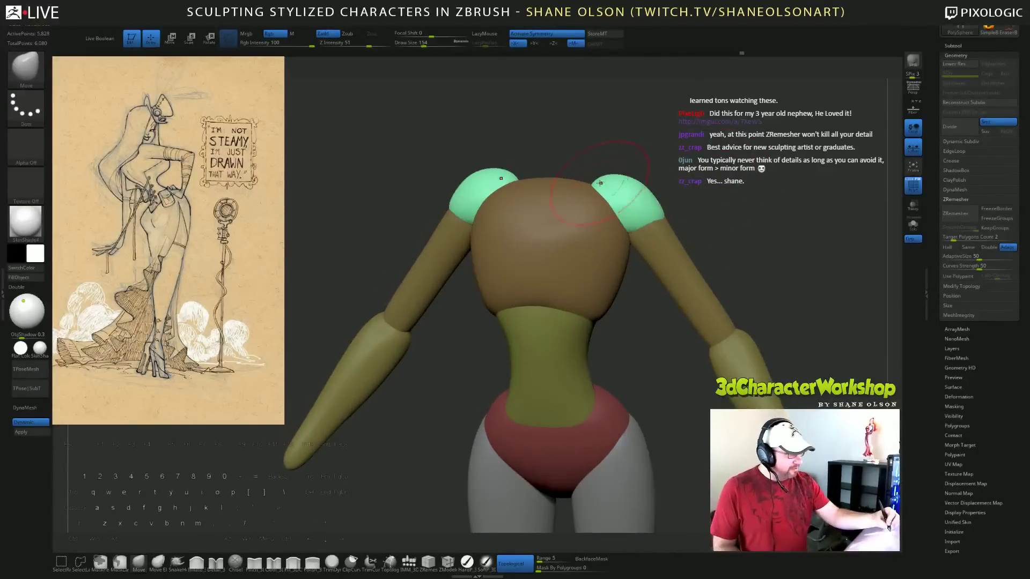
{"action": "left_click_drag", "start_coordinate": [601, 183], "coordinate": [604, 192]}
{"action": "mouse_move", "coordinate": [705, 167]}
{"action": "left_mouse_down"}
{"action": "mouse_move", "coordinate": [671, 196]}
{"action": "mouse_move", "coordinate": [609, 207]}
{"action": "mouse_move", "coordinate": [684, 162]}
{"action": "mouse_move", "coordinate": [670, 161]}
{"action": "mouse_move", "coordinate": [662, 189]}
{"action": "left_mouse_up"}
{"action": "left_click_drag", "start_coordinate": [732, 133], "coordinate": [692, 140]}
{"action": "left_click_drag", "start_coordinate": [676, 215], "coordinate": [672, 210]}
{"action": "left_click_drag", "start_coordinate": [537, 360], "coordinate": [600, 343], "text": "shift"}
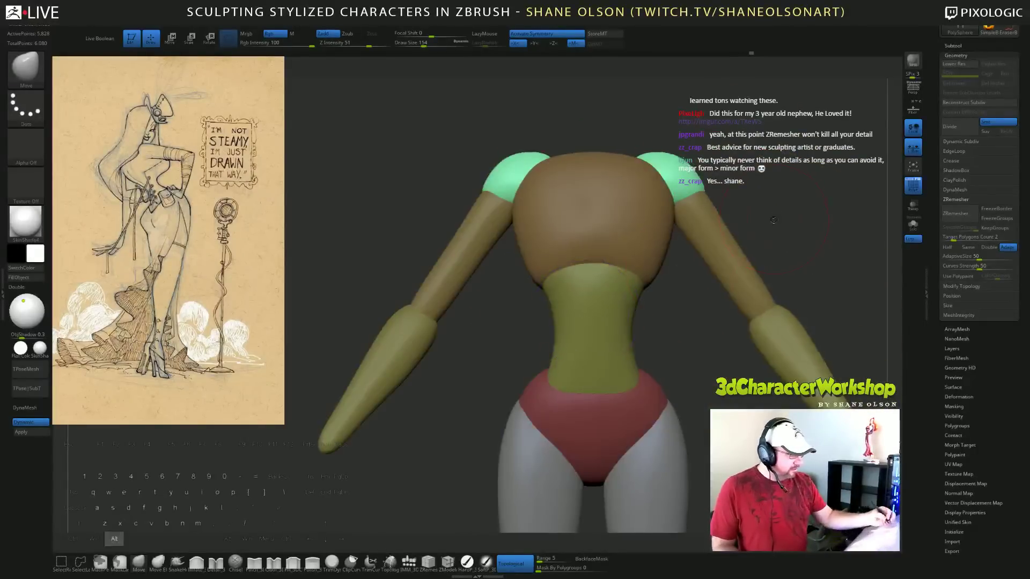
Clear the mask from the rest of the body and check the full figure with its shoulders from the front and an angle.
{"action": "left_click_drag", "start_coordinate": [773, 220], "coordinate": [756, 398], "text": "alt"}
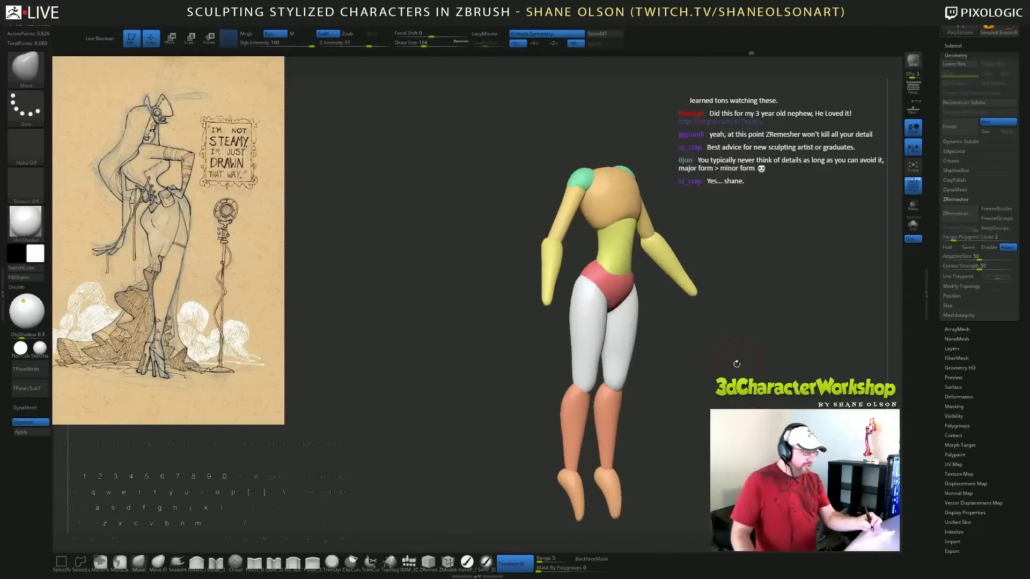
{"action": "left_click_drag", "start_coordinate": [737, 364], "coordinate": [691, 330]}
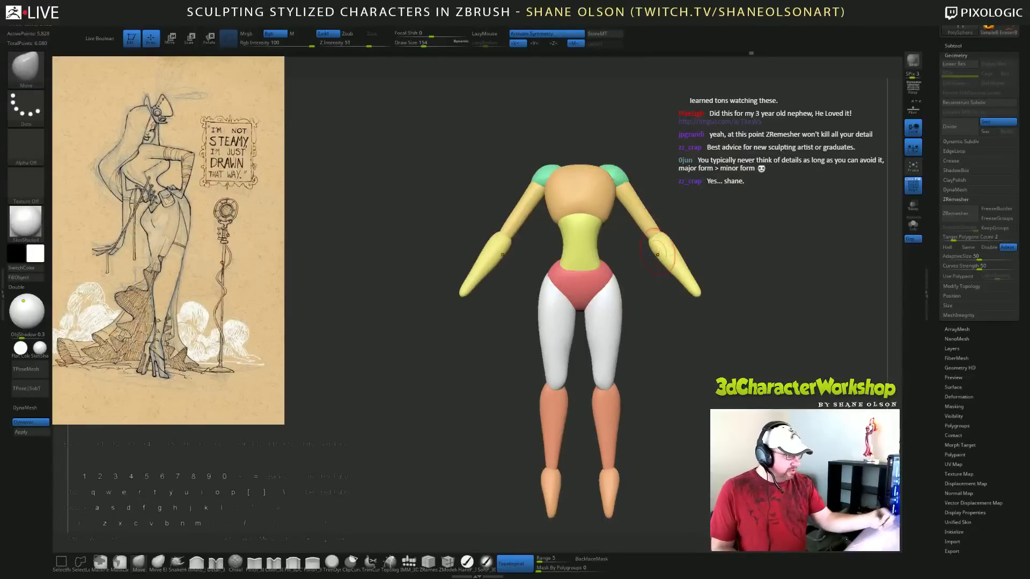
{"action": "left_click_drag", "start_coordinate": [642, 261], "coordinate": [646, 290], "text": "alt"}
{"action": "left_click_drag", "start_coordinate": [570, 352], "coordinate": [597, 334], "text": "shift"}
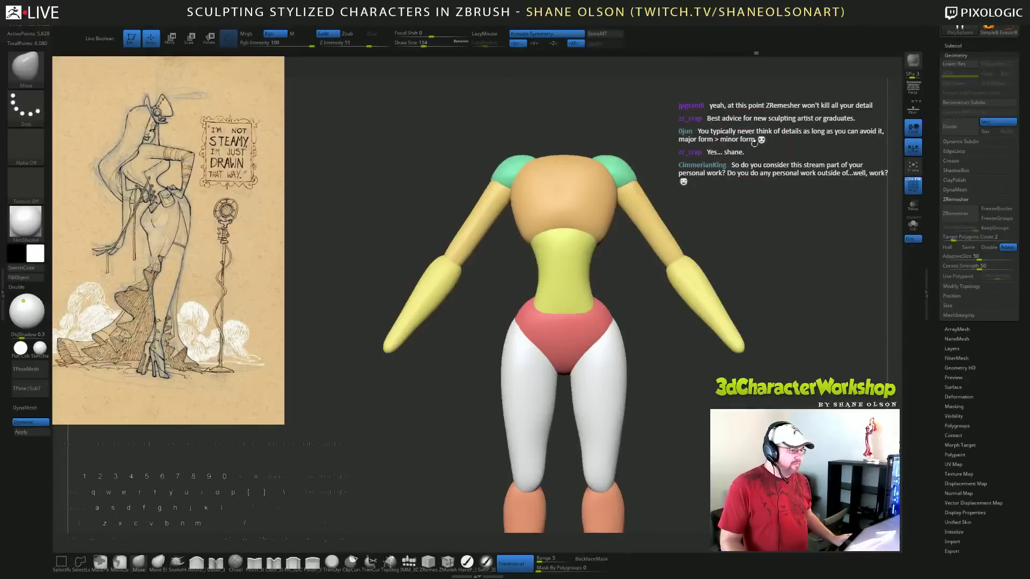
{"action": "left_click_drag", "start_coordinate": [754, 143], "coordinate": [749, 152]}
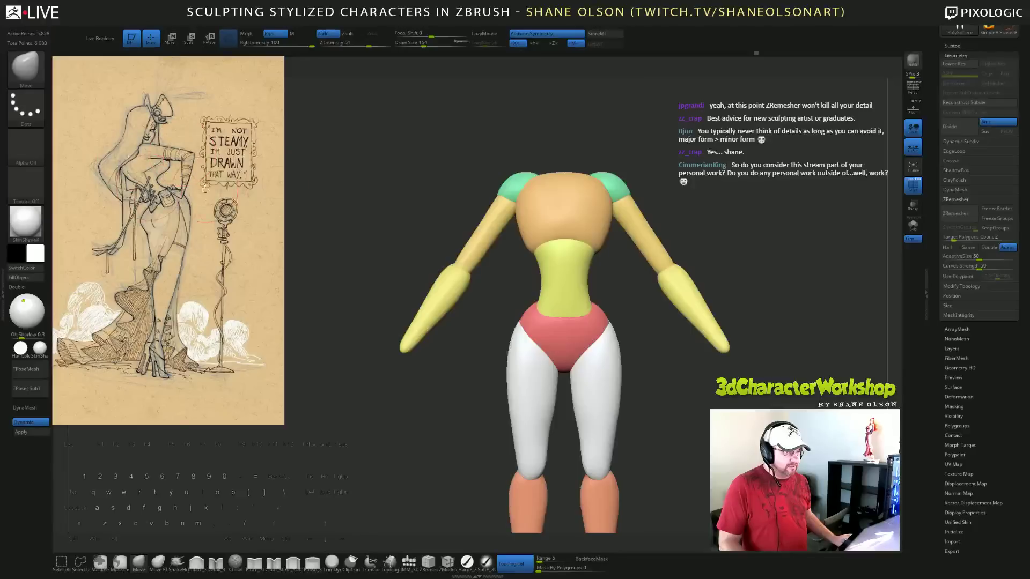
{"action": "left_click_drag", "start_coordinate": [709, 203], "coordinate": [707, 185], "text": "alt"}
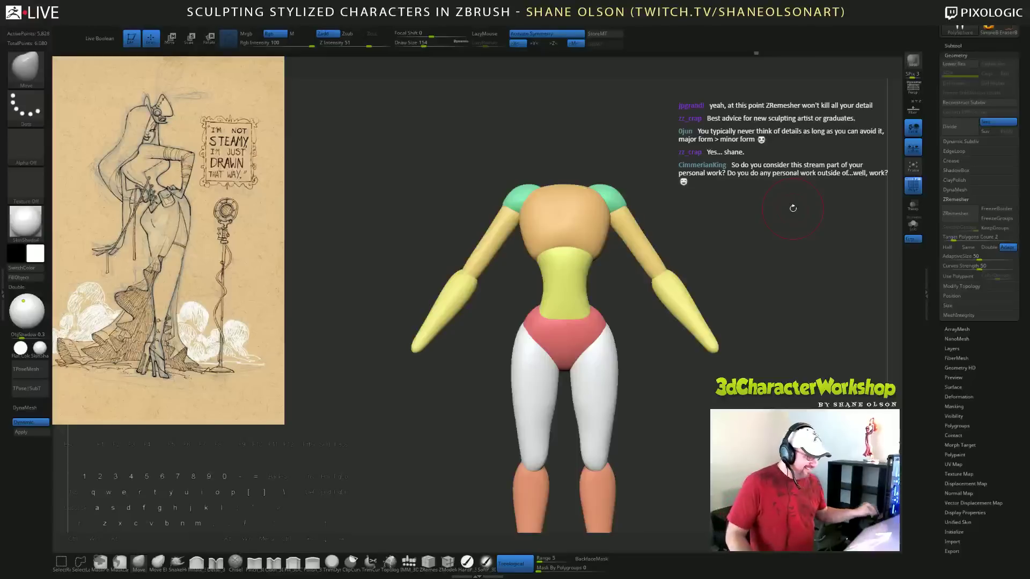
Narrow the waist and flare the lower abdomen toward the pelvis with the Move brush.
{"action": "left_click_drag", "start_coordinate": [721, 332], "coordinate": [717, 290]}
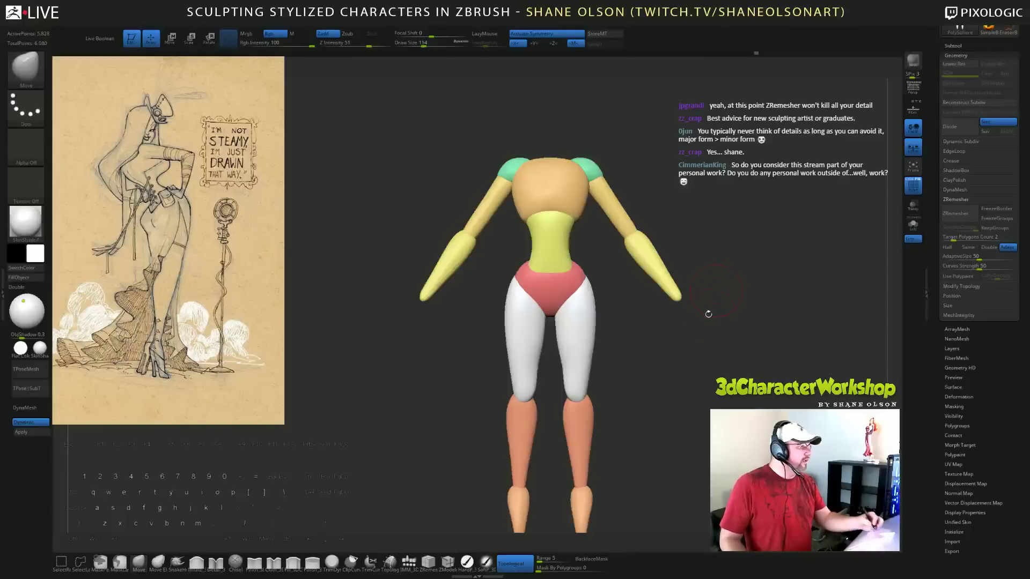
{"action": "left_click_drag", "start_coordinate": [708, 314], "coordinate": [699, 333]}
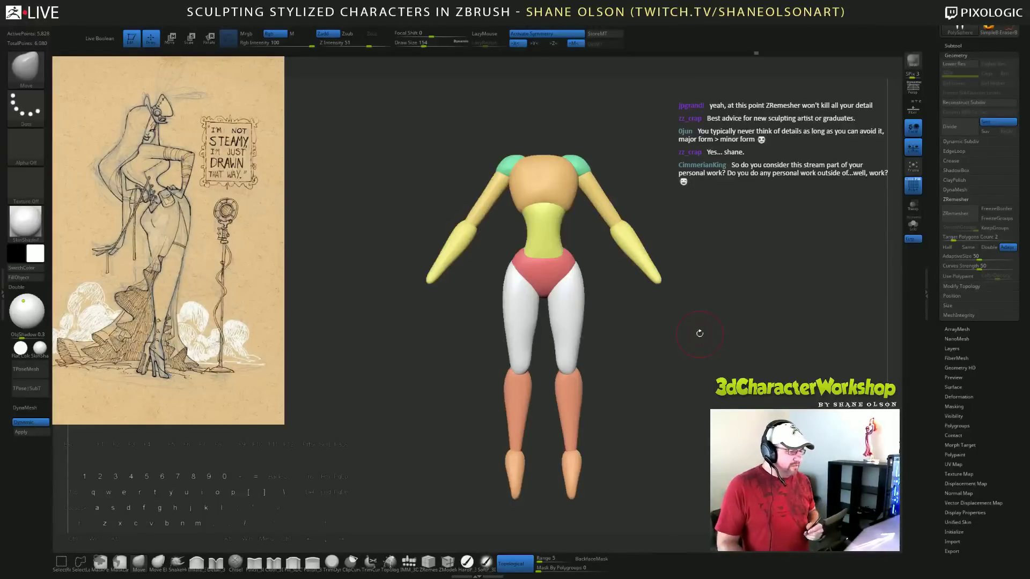
{"action": "left_click_drag", "start_coordinate": [741, 400], "coordinate": [740, 373]}
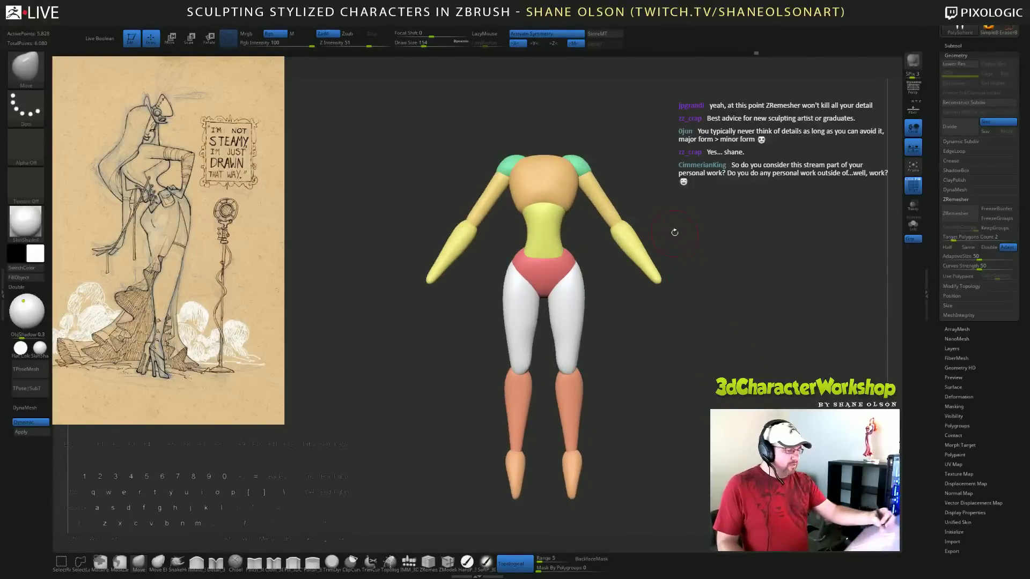
{"action": "left_click_drag", "start_coordinate": [674, 214], "coordinate": [668, 240], "text": "alt"}
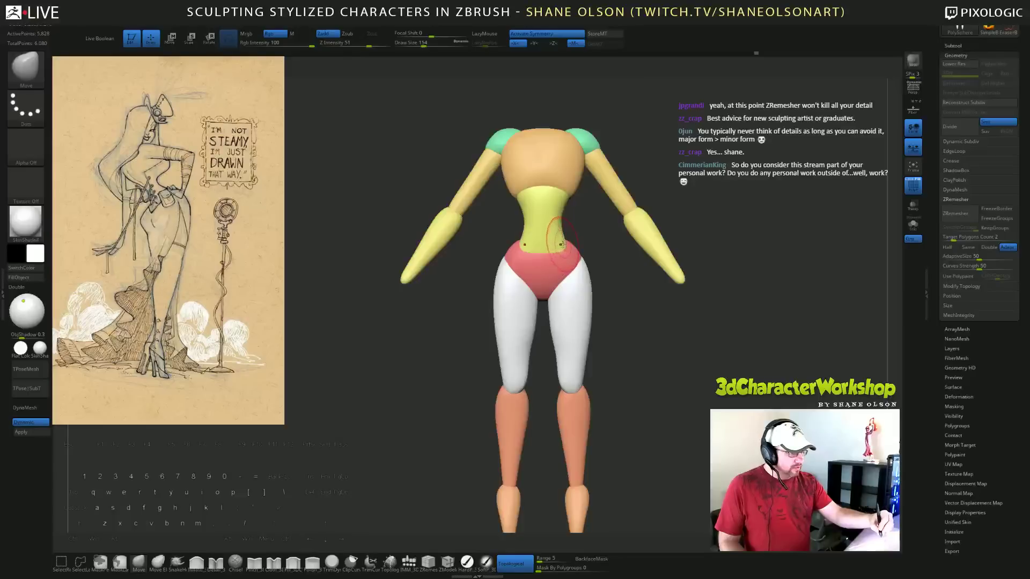
{"action": "left_click_drag", "start_coordinate": [681, 346], "coordinate": [663, 368]}
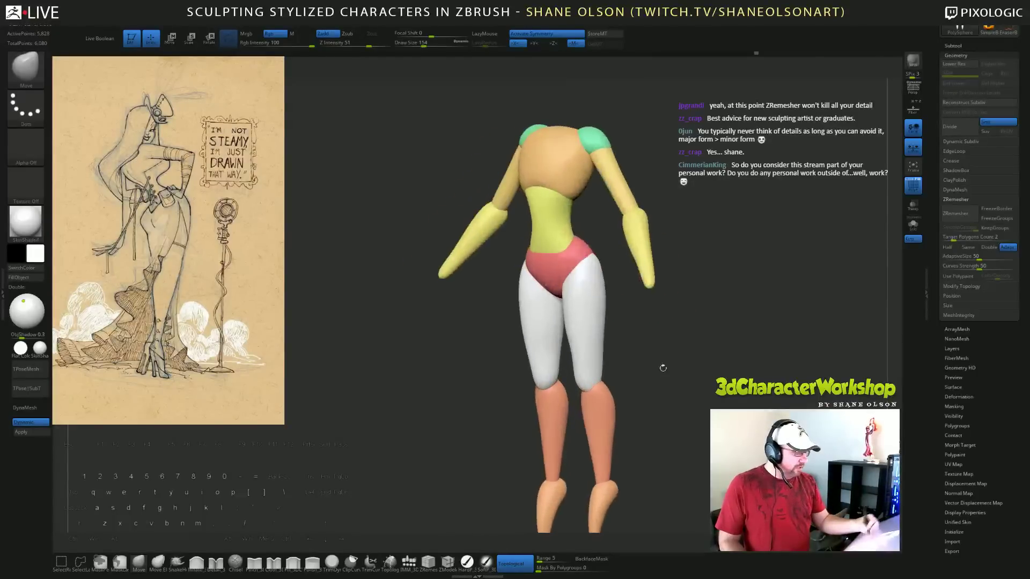
{"action": "left_click_drag", "start_coordinate": [653, 310], "coordinate": [665, 272]}
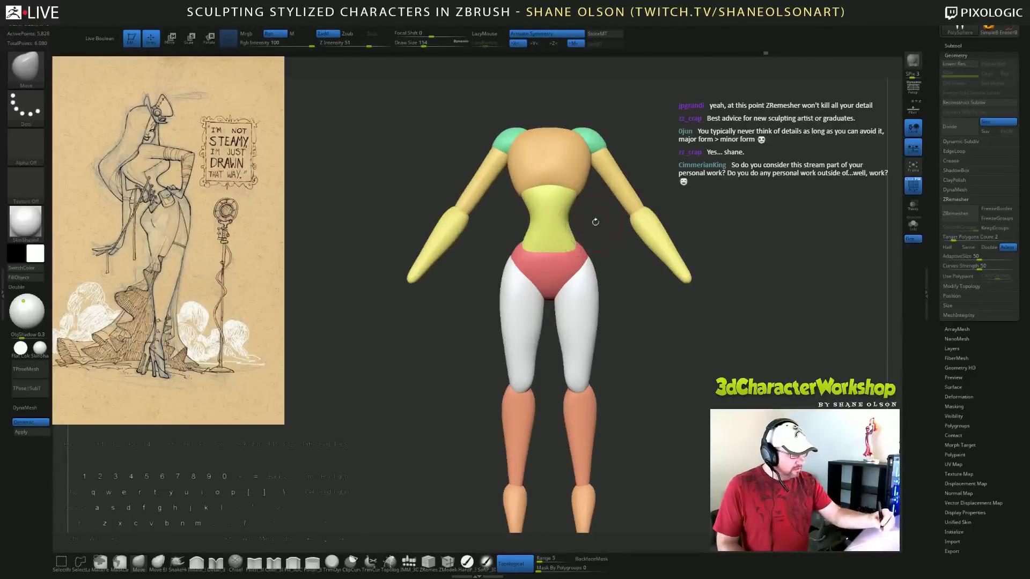
Isolate the abdomen and pull its upper front out over the ribcage, with the whole figure shown again.
{"action": "left_click_drag", "start_coordinate": [660, 331], "coordinate": [591, 208]}
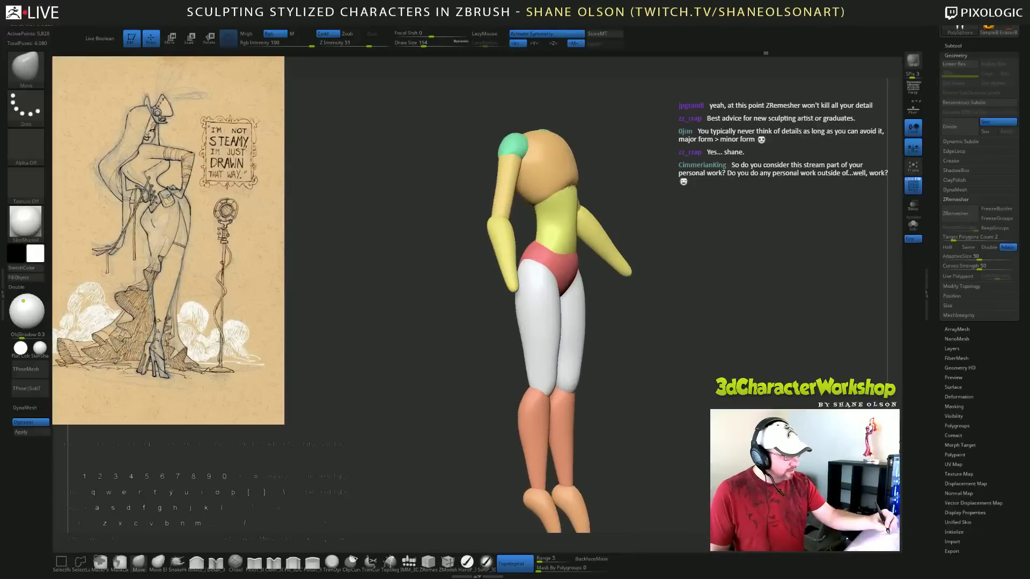
{"action": "left_click_drag", "start_coordinate": [625, 177], "coordinate": [581, 212]}
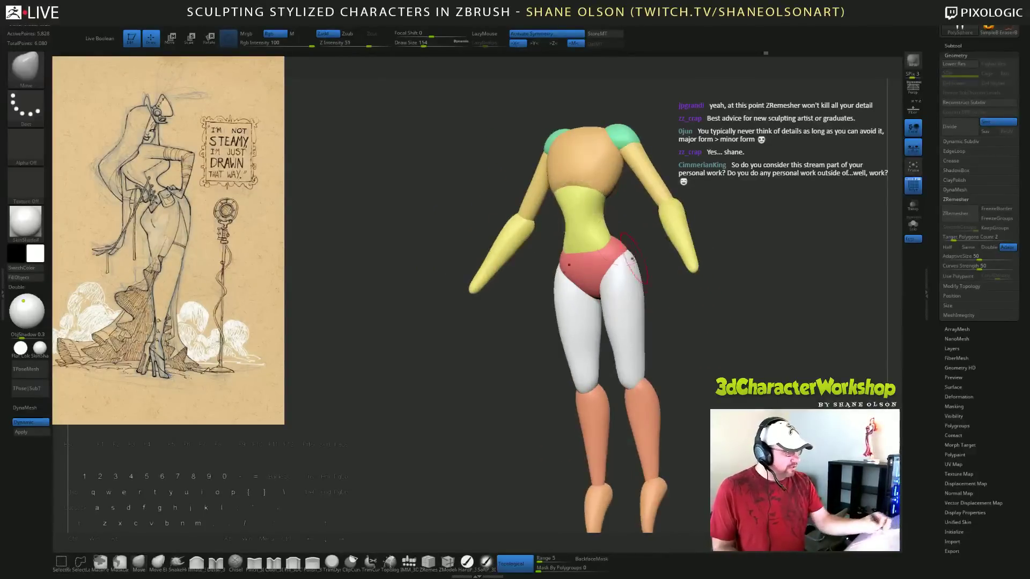
{"action": "left_click_drag", "start_coordinate": [689, 317], "coordinate": [666, 320]}
{"action": "left_click", "coordinate": [581, 214], "text": "ctrl+shift"}
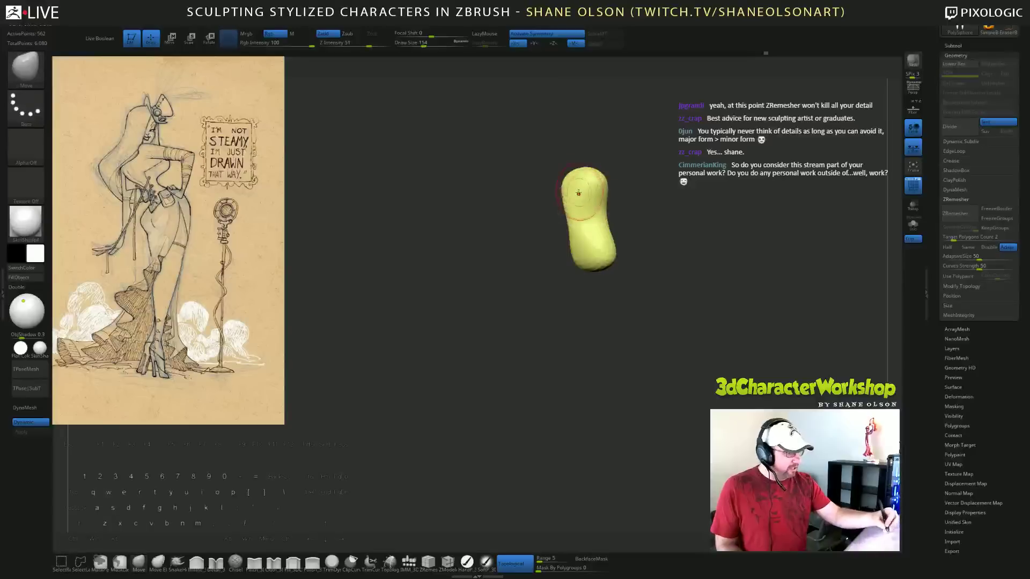
{"action": "left_click", "coordinate": [701, 361], "text": "ctrl+shift"}
{"action": "left_click_drag", "start_coordinate": [701, 359], "coordinate": [731, 354], "text": "shift"}
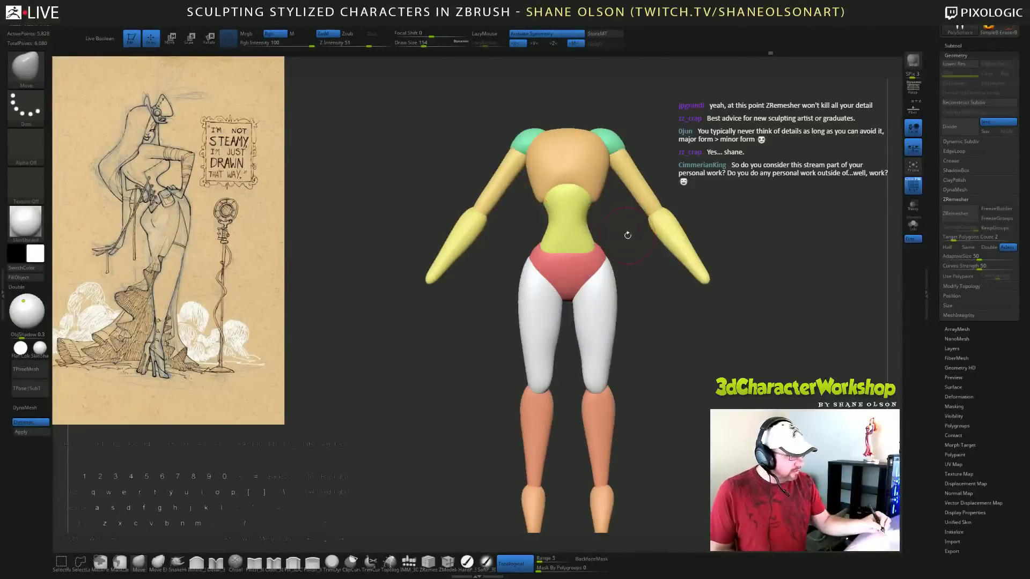
Shape the front of the ribcage into an arch around the upper abdomen and taper its lower sides.
{"action": "left_click_drag", "start_coordinate": [628, 235], "coordinate": [557, 188]}
{"action": "left_click_drag", "start_coordinate": [688, 279], "coordinate": [557, 193]}
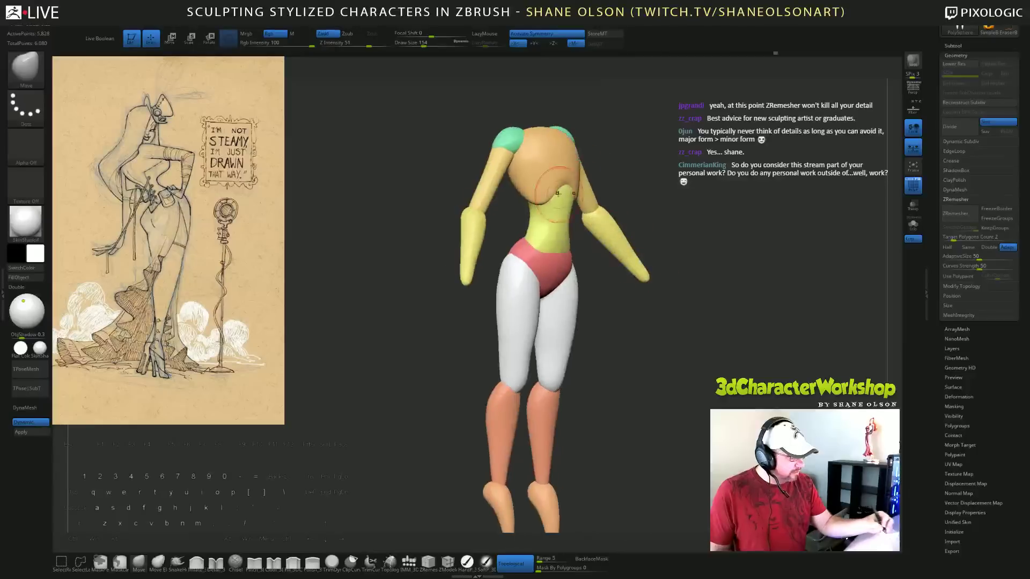
{"action": "left_click_drag", "start_coordinate": [652, 332], "coordinate": [684, 304]}
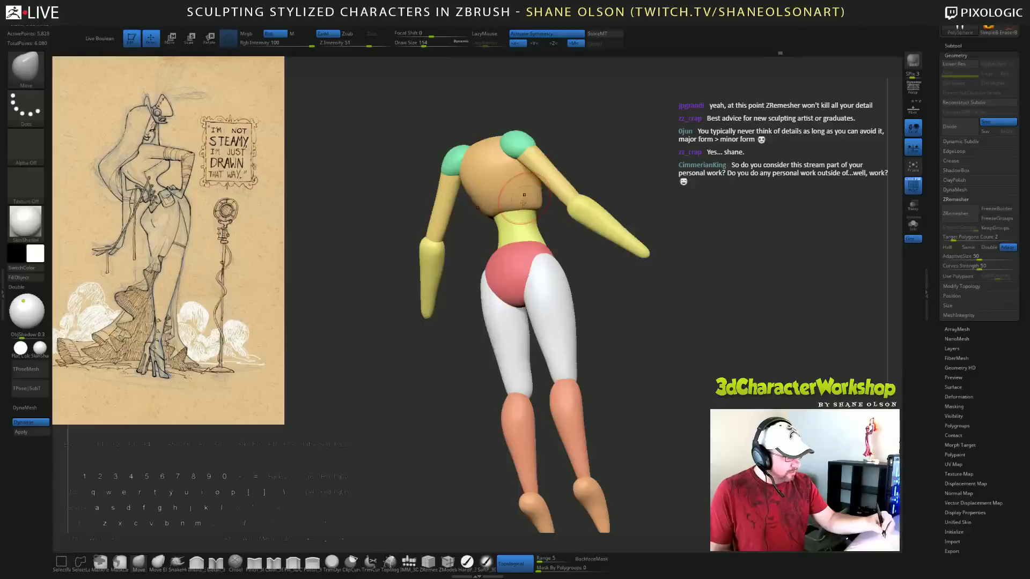
{"action": "left_click_drag", "start_coordinate": [590, 270], "coordinate": [567, 260]}
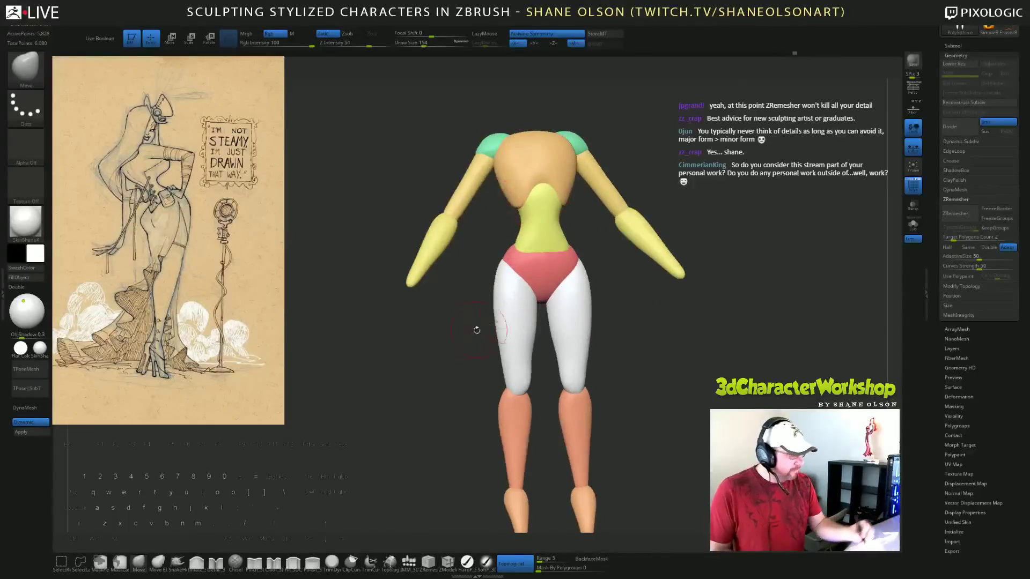
Refine the abdomen from the side and front with the Move brush, raising the draw size to 177.
{"action": "left_click_drag", "start_coordinate": [476, 330], "coordinate": [540, 246]}
{"action": "left_click_drag", "start_coordinate": [646, 311], "coordinate": [600, 301]}
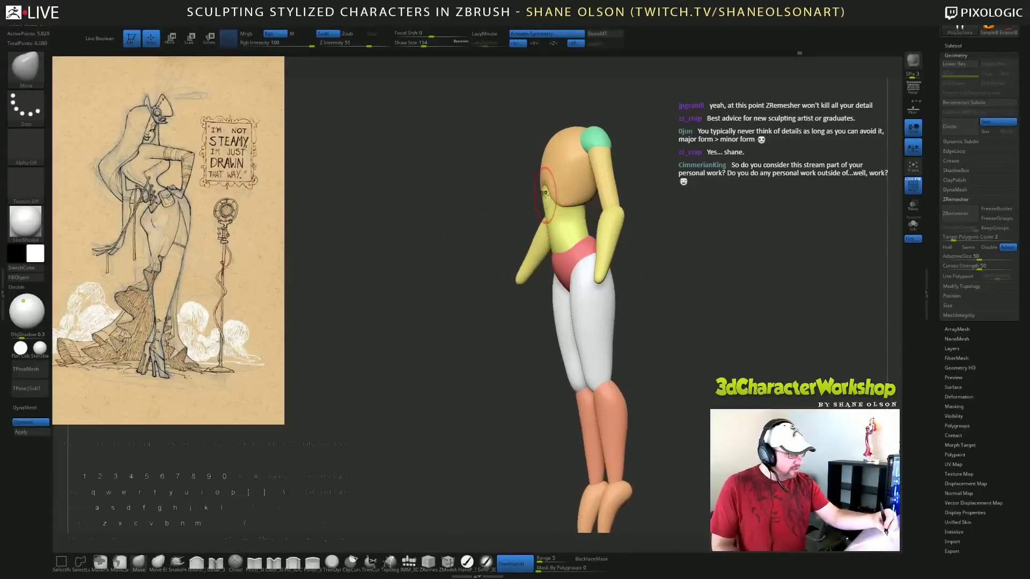
{"action": "mouse_move", "coordinate": [490, 362]}
{"action": "left_mouse_down"}
{"action": "mouse_move", "coordinate": [507, 361]}
{"action": "mouse_move", "coordinate": [474, 358]}
{"action": "left_mouse_up"}
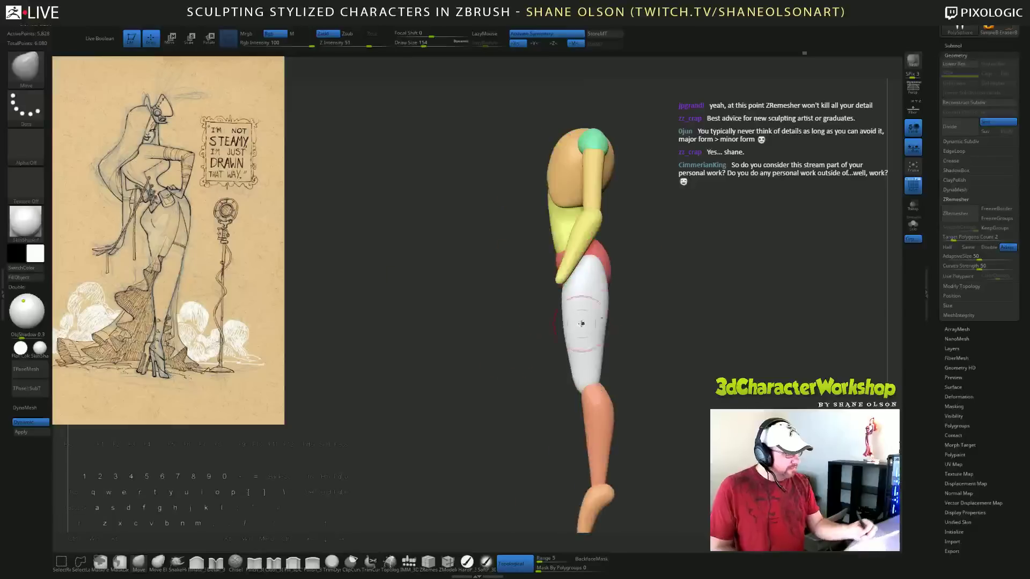
{"action": "left_click_drag", "start_coordinate": [646, 311], "coordinate": [733, 310]}
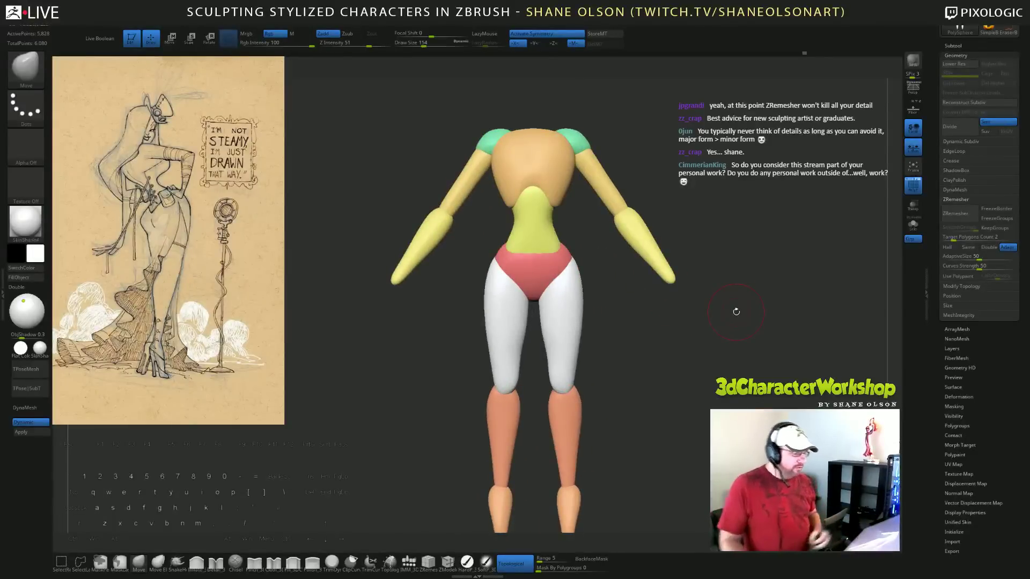
{"action": "key", "text": "]"}
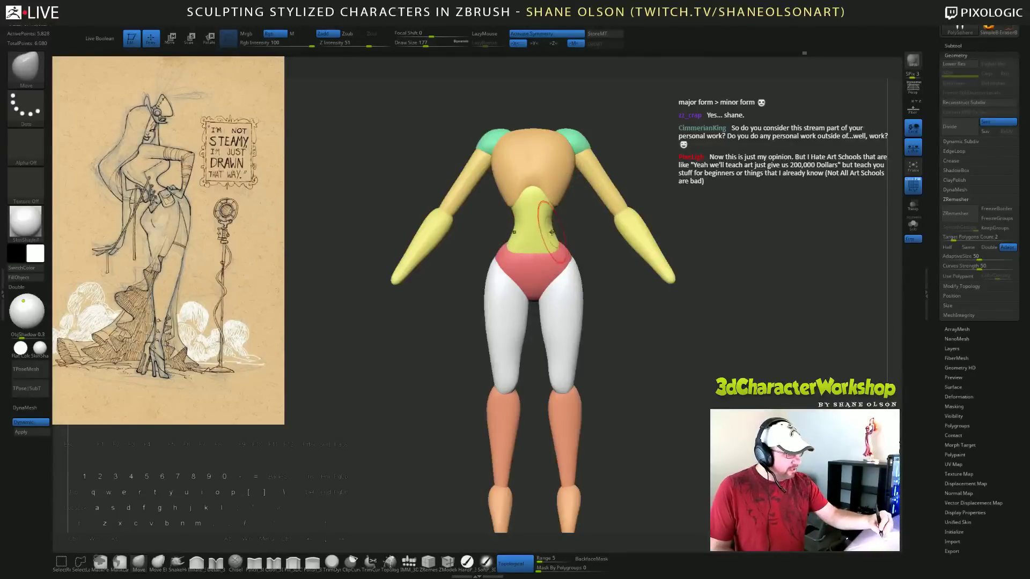
{"action": "left_click_drag", "start_coordinate": [630, 307], "coordinate": [583, 250]}
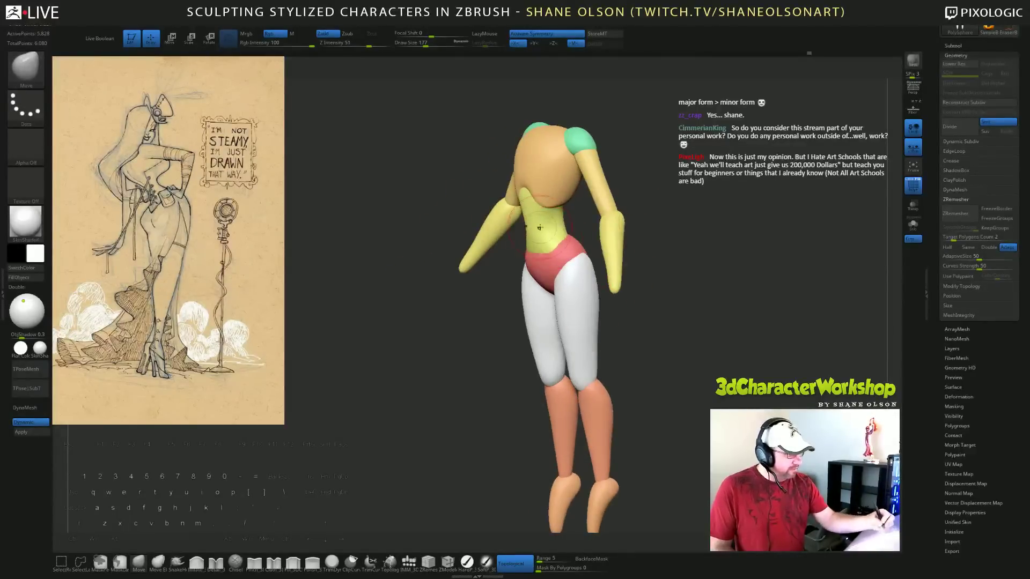
{"action": "left_click_drag", "start_coordinate": [636, 231], "coordinate": [657, 211]}
Hide the forearms and upper arms to expose the torso in side profile.
{"action": "left_click", "coordinate": [593, 222], "text": "ctrl+shift"}
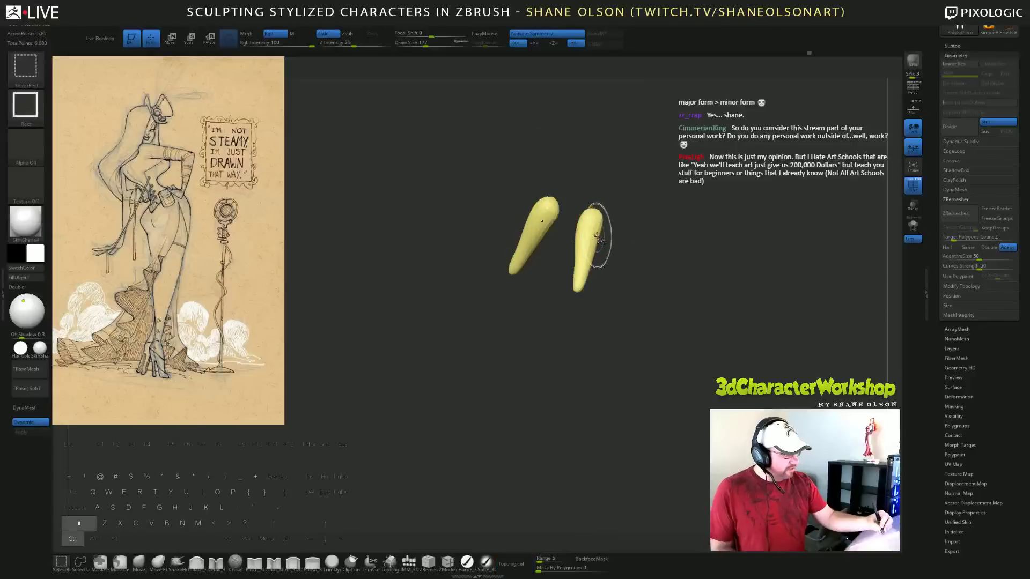
{"action": "left_click", "coordinate": [605, 228], "text": "ctrl+shift"}
{"action": "mouse_move", "coordinate": [648, 207]}
{"action": "left_mouse_down"}
{"action": "mouse_move", "coordinate": [612, 208]}
{"action": "mouse_move", "coordinate": [648, 205]}
{"action": "mouse_move", "coordinate": [641, 215]}
{"action": "left_mouse_up"}
{"action": "left_click_drag", "start_coordinate": [644, 175], "coordinate": [631, 182], "text": "shift"}
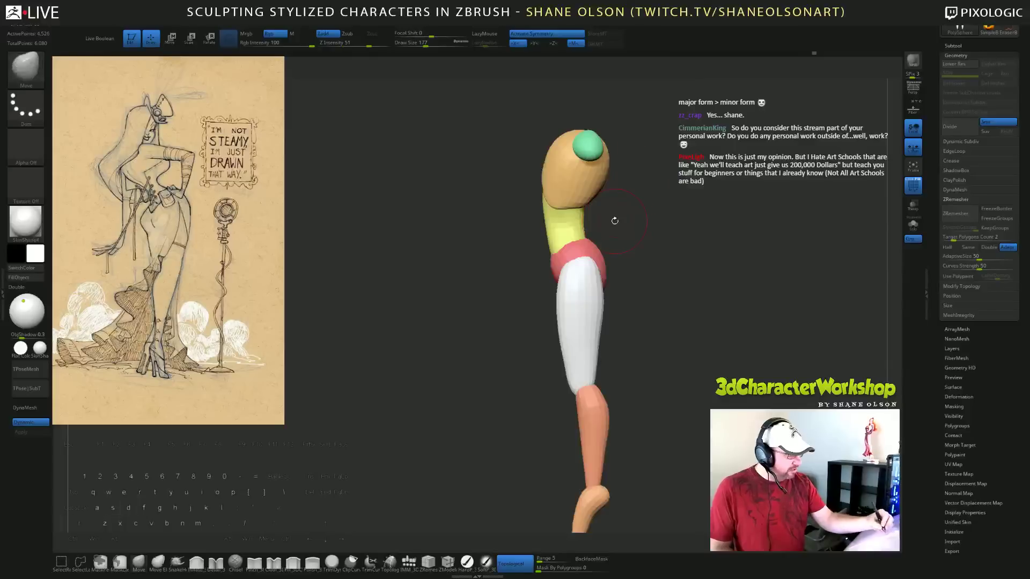
Set the draw size to 132 and refine the curve of the lower back.
{"action": "key", "text": "s"}
{"action": "left_click_drag", "start_coordinate": [613, 221], "coordinate": [609, 221]}
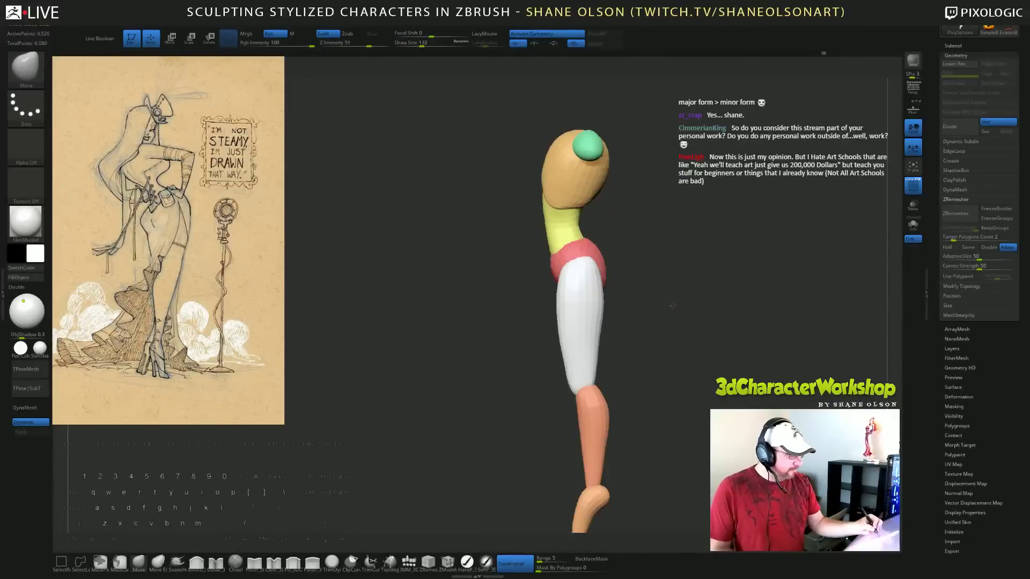
{"action": "left_click_drag", "start_coordinate": [672, 305], "coordinate": [740, 296]}
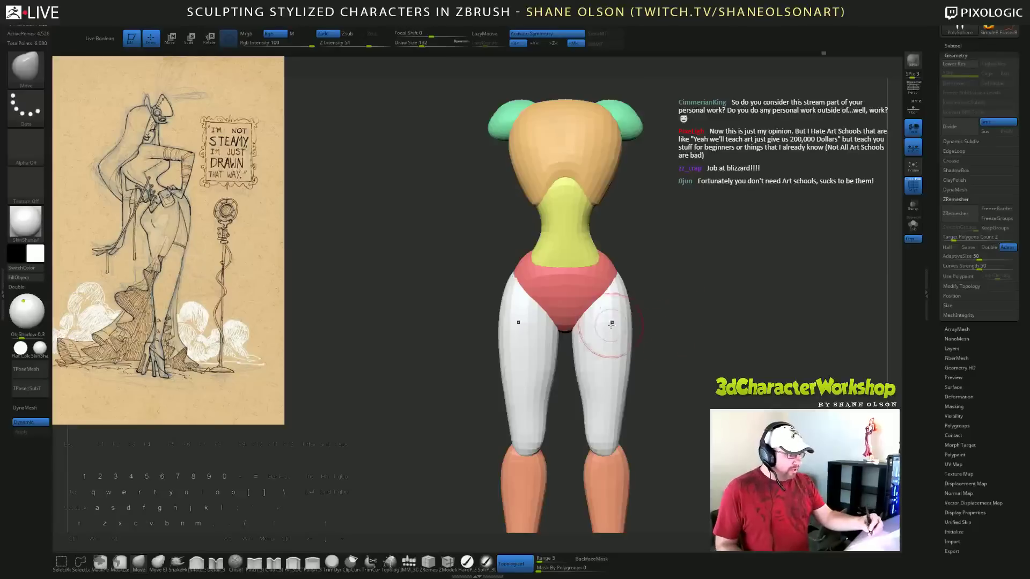
Hide the thighs and invert the visibility so only the thighs and arms are shown.
{"action": "left_click", "coordinate": [672, 324], "text": "ctrl+shift"}
{"action": "left_click", "coordinate": [610, 330], "text": "ctrl+shift"}
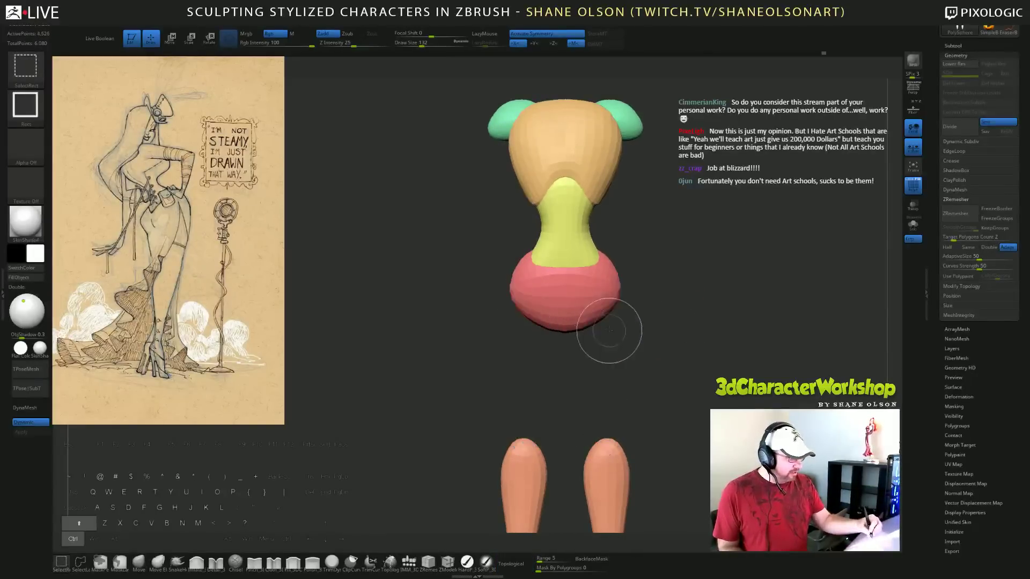
{"action": "left_click_drag", "start_coordinate": [674, 318], "coordinate": [654, 307], "text": "ctrl+shift"}
Reshape and smooth the upper inner thighs at draw size 207, and show the whole figure again.
{"action": "key", "text": "s"}
{"action": "left_click_drag", "start_coordinate": [574, 293], "coordinate": [583, 290]}
{"action": "mouse_move", "coordinate": [666, 311]}
{"action": "left_mouse_down"}
{"action": "mouse_move", "coordinate": [633, 316]}
{"action": "mouse_move", "coordinate": [649, 327]}
{"action": "left_mouse_up"}
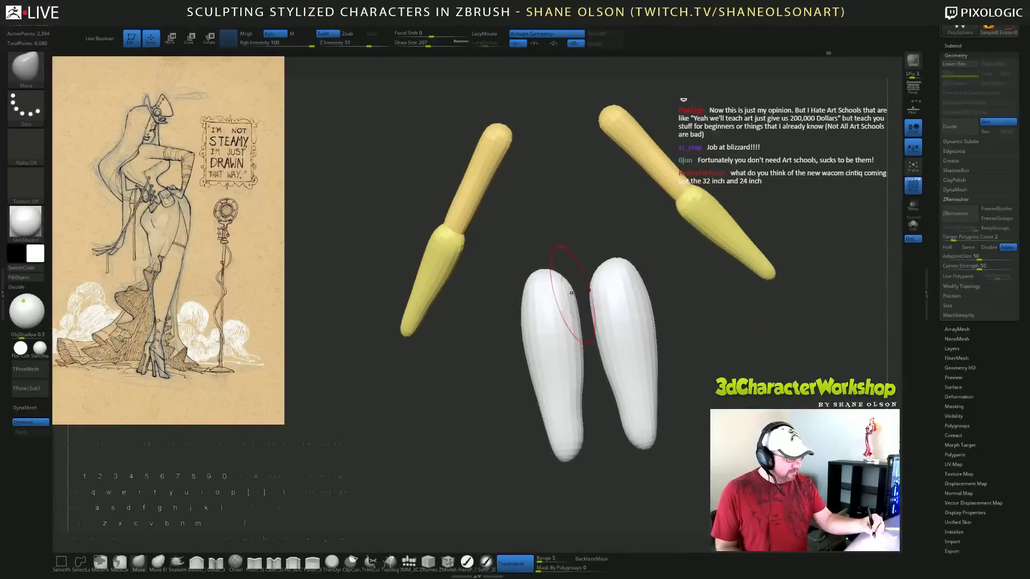
{"action": "right_click_drag", "start_coordinate": [574, 301], "coordinate": [721, 371]}
{"action": "left_click_drag", "start_coordinate": [721, 371], "coordinate": [693, 367]}
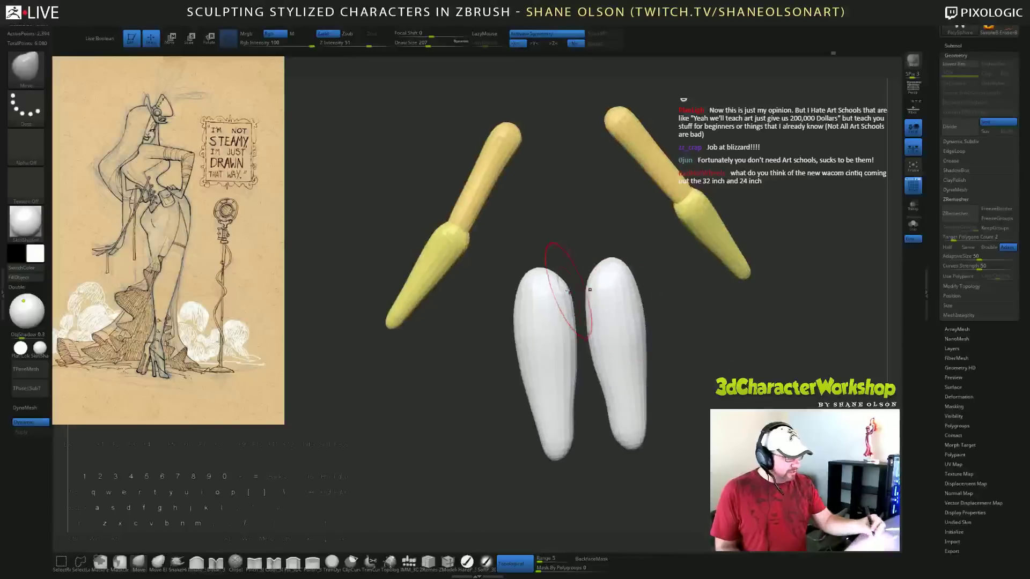
{"action": "left_click_drag", "start_coordinate": [591, 290], "coordinate": [572, 282]}
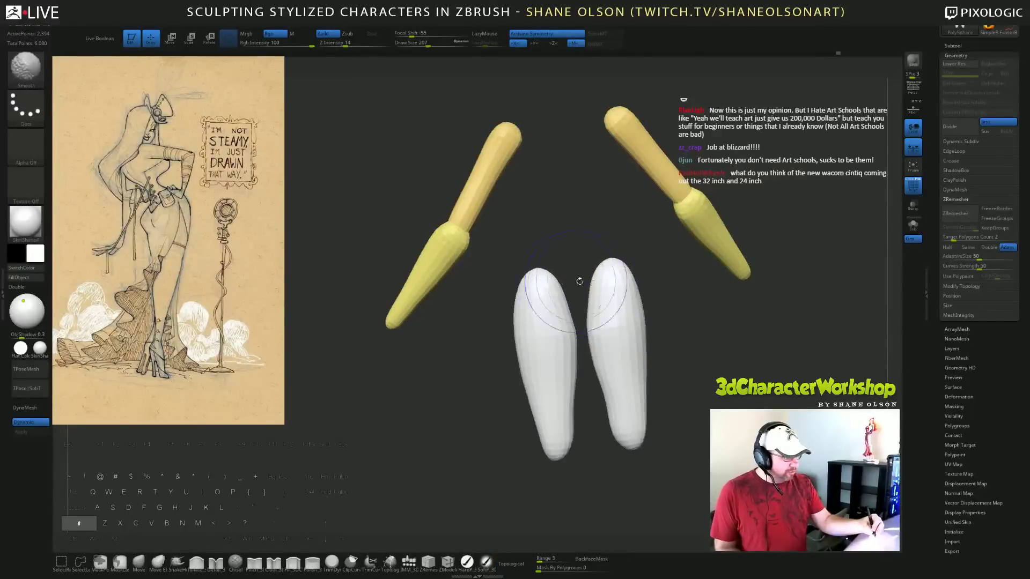
{"action": "right_click_drag", "start_coordinate": [573, 282], "coordinate": [707, 384]}
{"action": "left_click", "coordinate": [694, 383], "text": "ctrl+shift"}
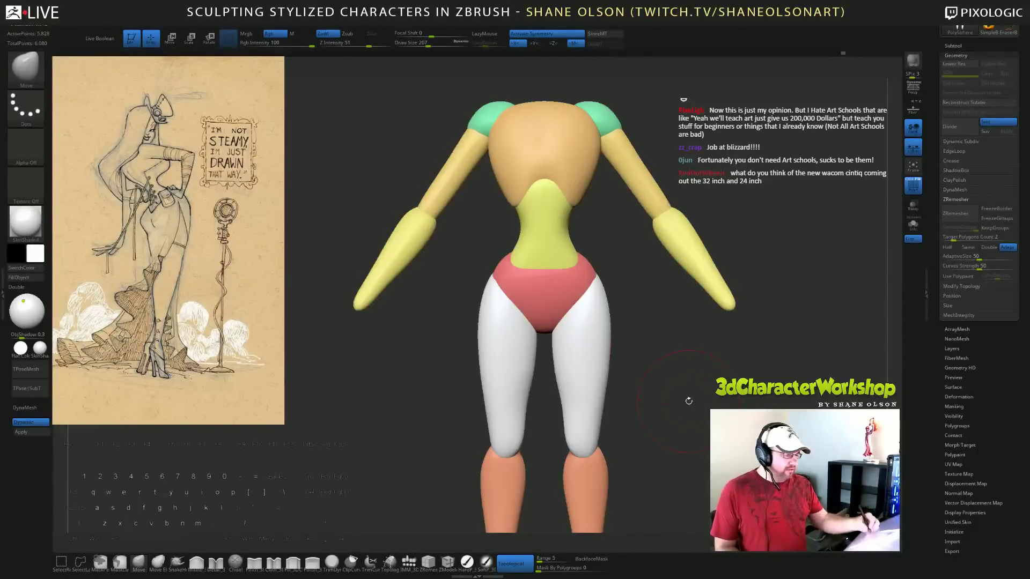
Isolate the thighs and adjust their upper ends at the hips, with the full figure shown again.
{"action": "right_click_drag", "start_coordinate": [630, 317], "coordinate": [625, 339]}
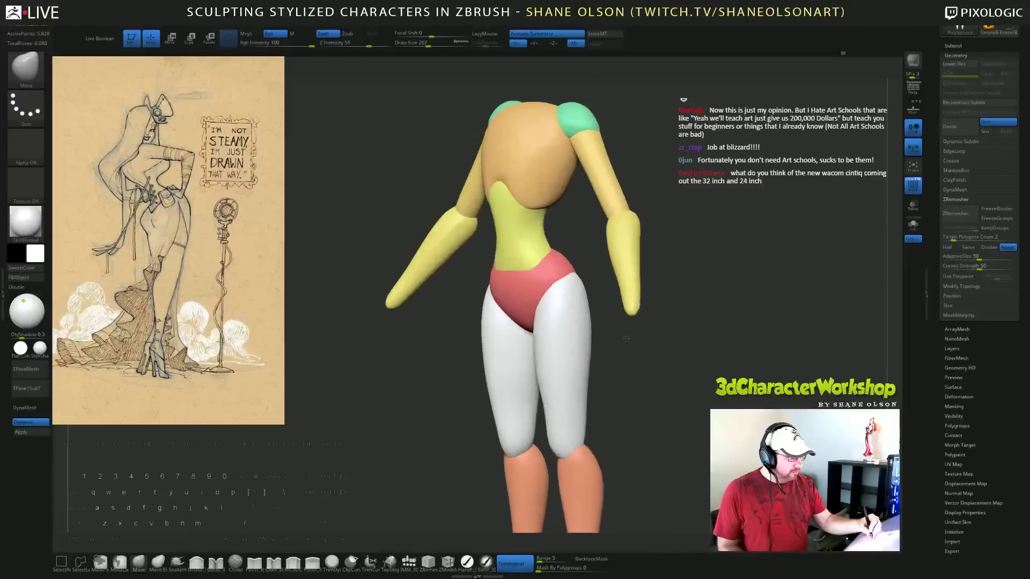
{"action": "left_click", "coordinate": [582, 322], "text": "ctrl+shift"}
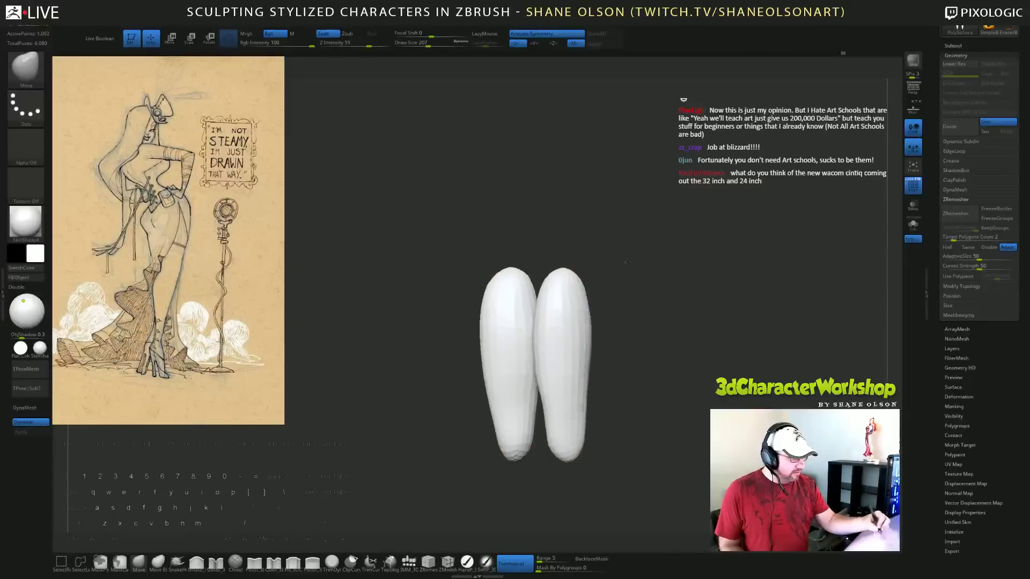
{"action": "right_click_drag", "start_coordinate": [627, 263], "coordinate": [613, 298]}
{"action": "left_click", "coordinate": [696, 357], "text": "ctrl+shift"}
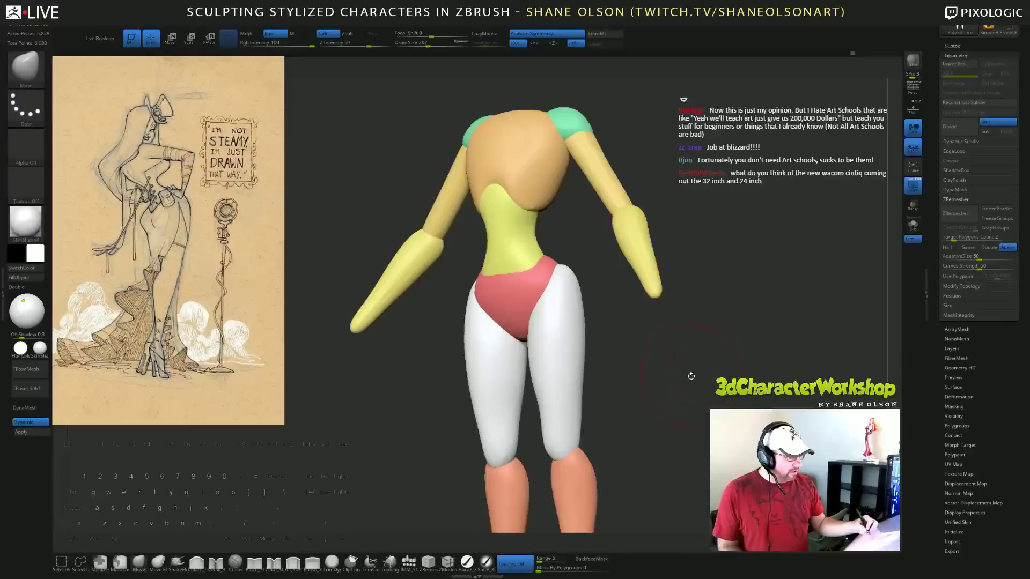
{"action": "left_click_drag", "start_coordinate": [690, 376], "coordinate": [635, 316]}
{"action": "left_click", "coordinate": [585, 281], "text": "ctrl+shift"}
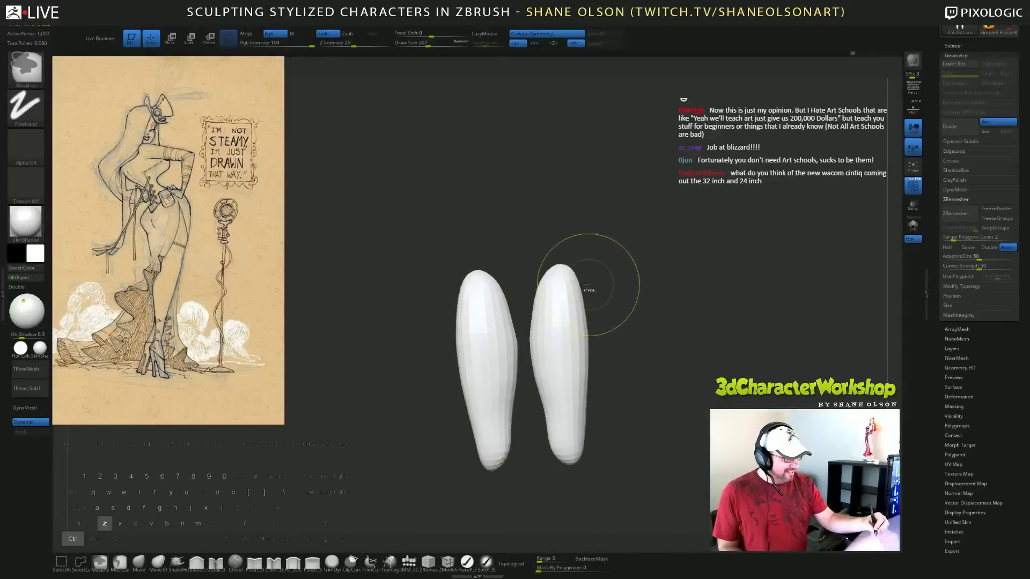
{"action": "left_click", "coordinate": [680, 354], "text": "ctrl+shift"}
{"action": "right_click_drag", "start_coordinate": [680, 354], "coordinate": [628, 328]}
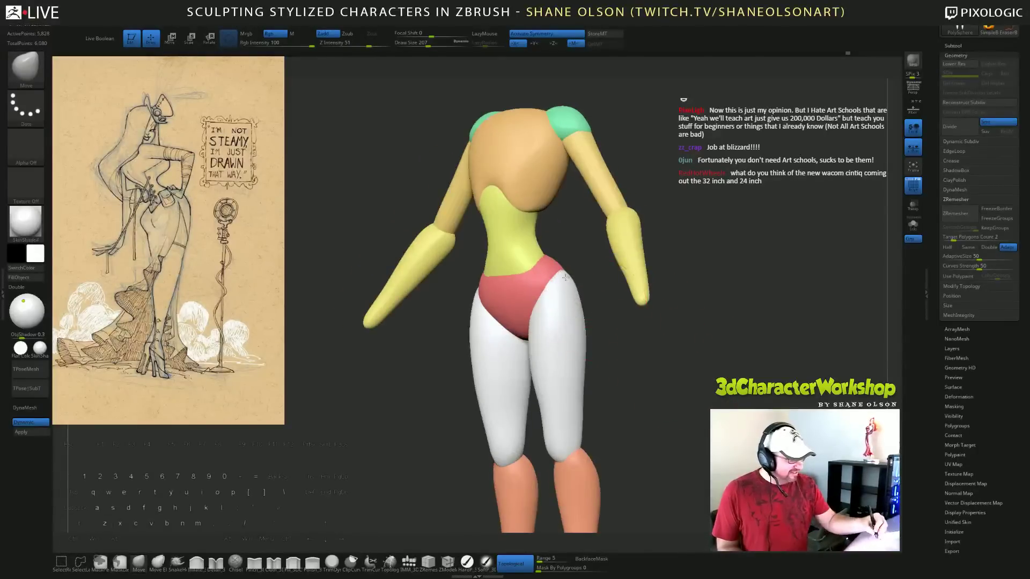
Set the draw size to 112 and reshape the upper corners of the pelvis where they meet the thighs.
{"action": "right_click_drag", "start_coordinate": [628, 289], "coordinate": [619, 358]}
{"action": "mouse_move", "coordinate": [619, 358]}
{"action": "left_mouse_down"}
{"action": "mouse_move", "coordinate": [675, 299]}
{"action": "mouse_move", "coordinate": [667, 298]}
{"action": "left_mouse_up"}
{"action": "key", "text": "s"}
{"action": "key", "text": "s"}
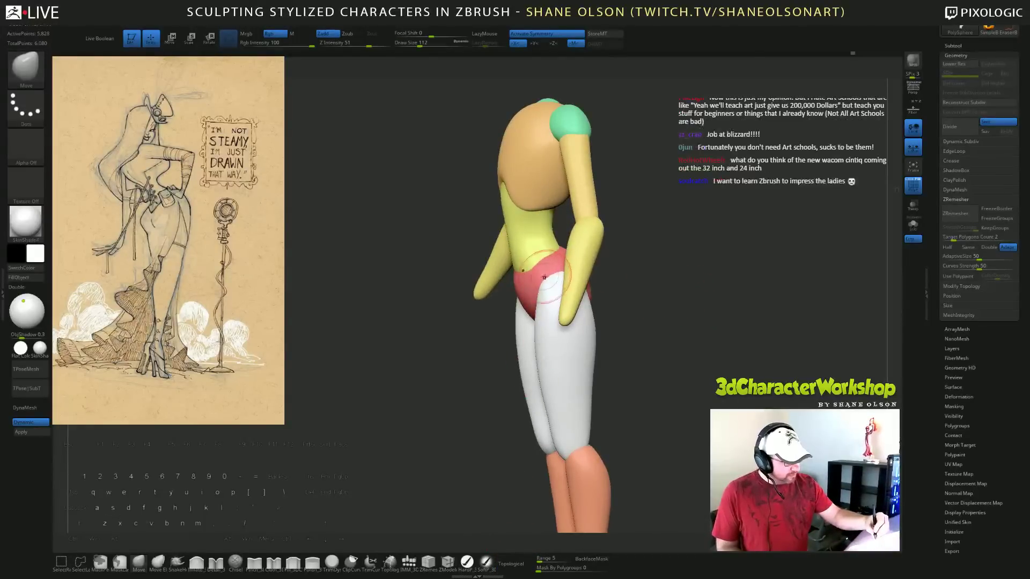
{"action": "mouse_move", "coordinate": [609, 334]}
{"action": "left_mouse_down"}
{"action": "mouse_move", "coordinate": [648, 345]}
{"action": "mouse_move", "coordinate": [623, 339]}
{"action": "left_mouse_up"}
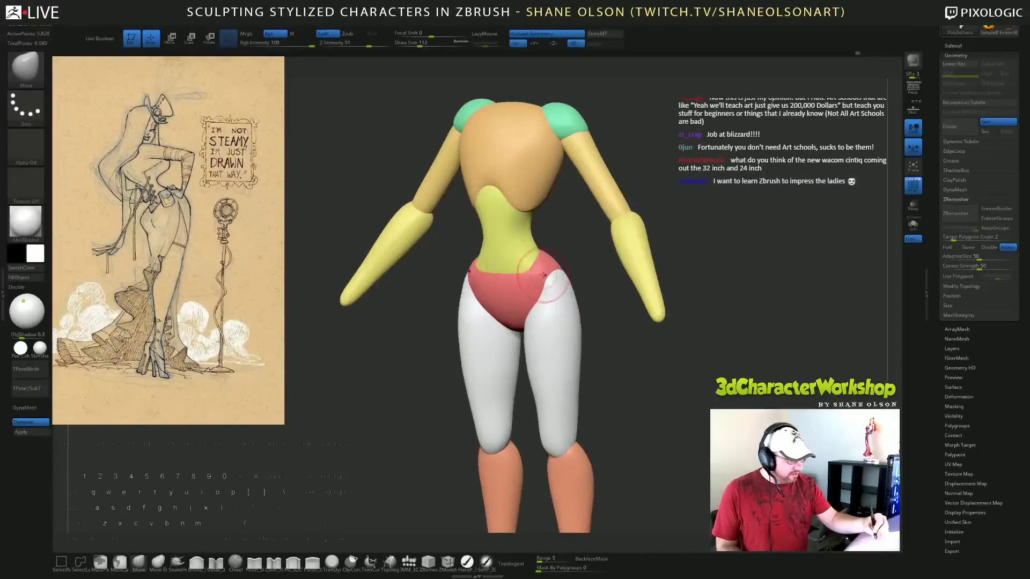
{"action": "left_click_drag", "start_coordinate": [595, 300], "coordinate": [625, 304]}
{"action": "left_click_drag", "start_coordinate": [555, 289], "coordinate": [551, 282]}
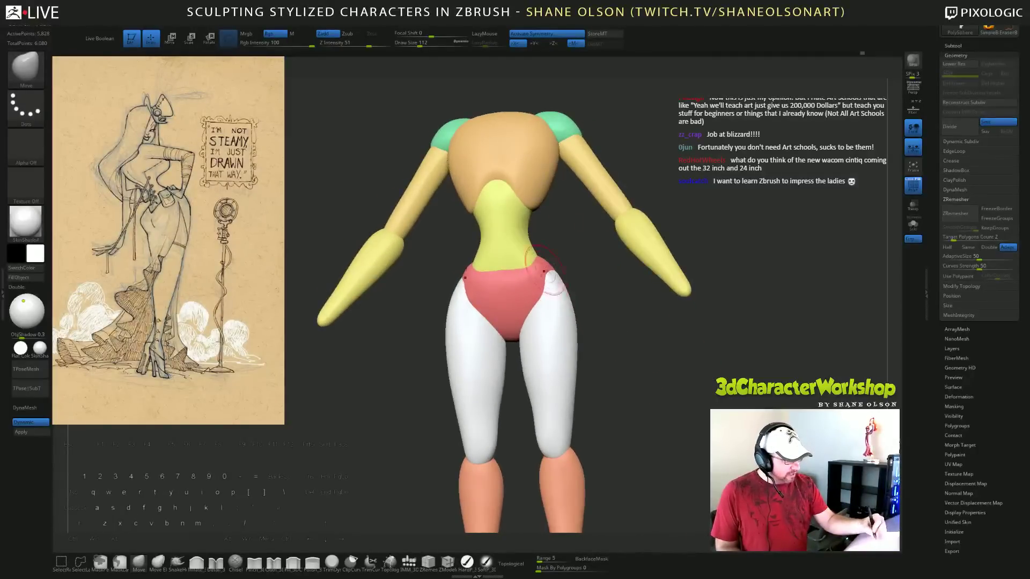
Set the draw size to 177 and refine the contours of the hips and upper thighs from the front and back.
{"action": "left_click_drag", "start_coordinate": [590, 312], "coordinate": [562, 315]}
{"action": "right_click_drag", "start_coordinate": [562, 314], "coordinate": [622, 353]}
{"action": "left_click_drag", "start_coordinate": [622, 354], "coordinate": [621, 352], "text": "shift"}
{"action": "key", "text": "s"}
{"action": "left_click_drag", "start_coordinate": [590, 315], "coordinate": [596, 315]}
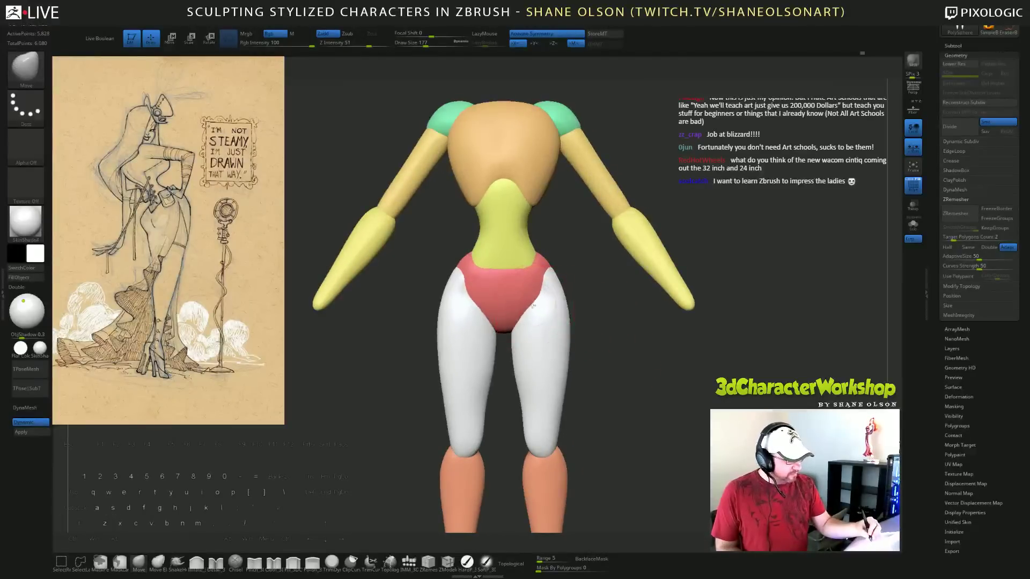
{"action": "right_click_drag", "start_coordinate": [566, 296], "coordinate": [618, 272]}
{"action": "left_click_drag", "start_coordinate": [728, 359], "coordinate": [713, 363]}
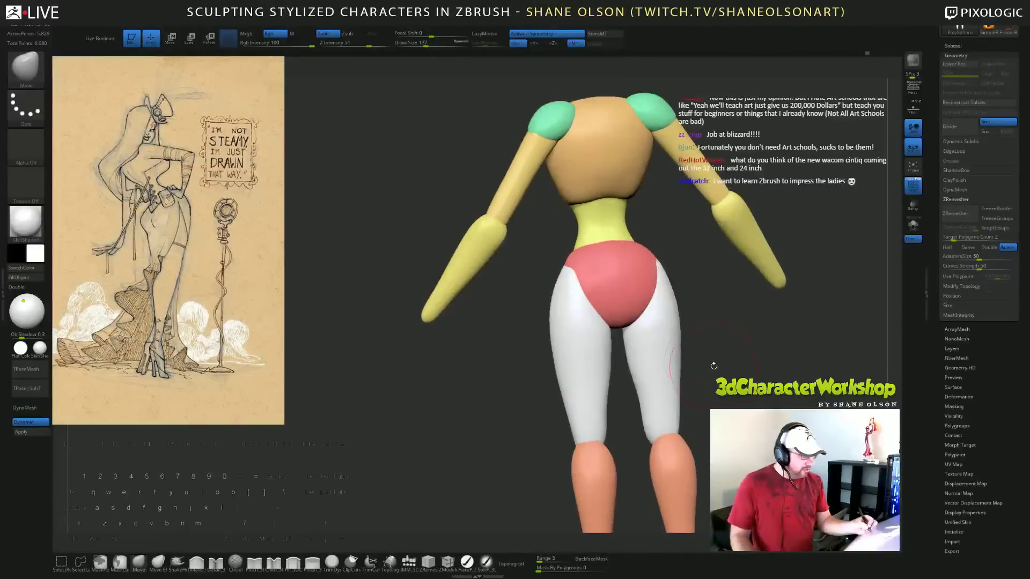
{"action": "right_click_drag", "start_coordinate": [741, 368], "coordinate": [746, 348]}
{"action": "left_click_drag", "start_coordinate": [659, 368], "coordinate": [637, 369]}
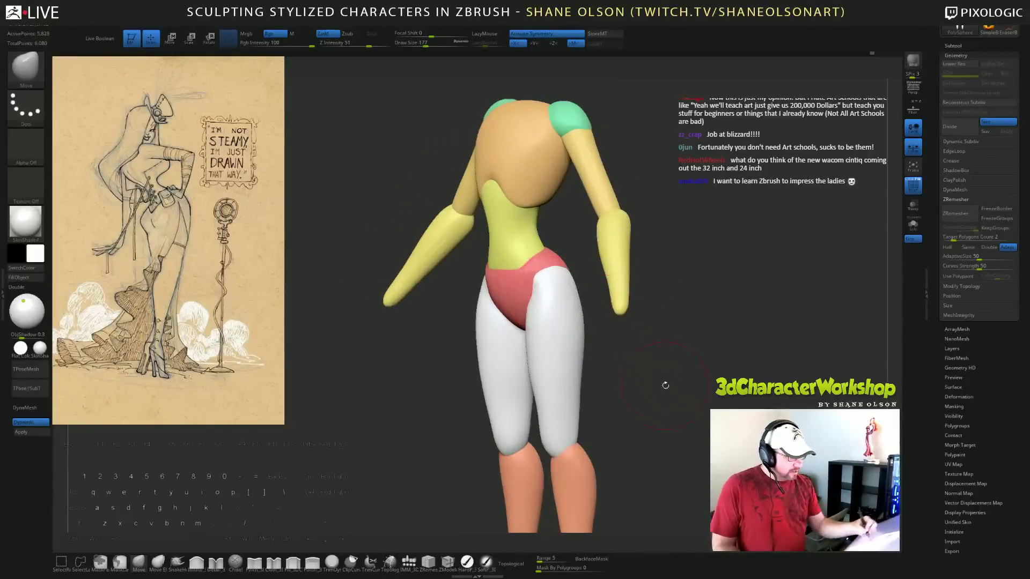
{"action": "right_click_drag", "start_coordinate": [665, 386], "coordinate": [676, 378]}
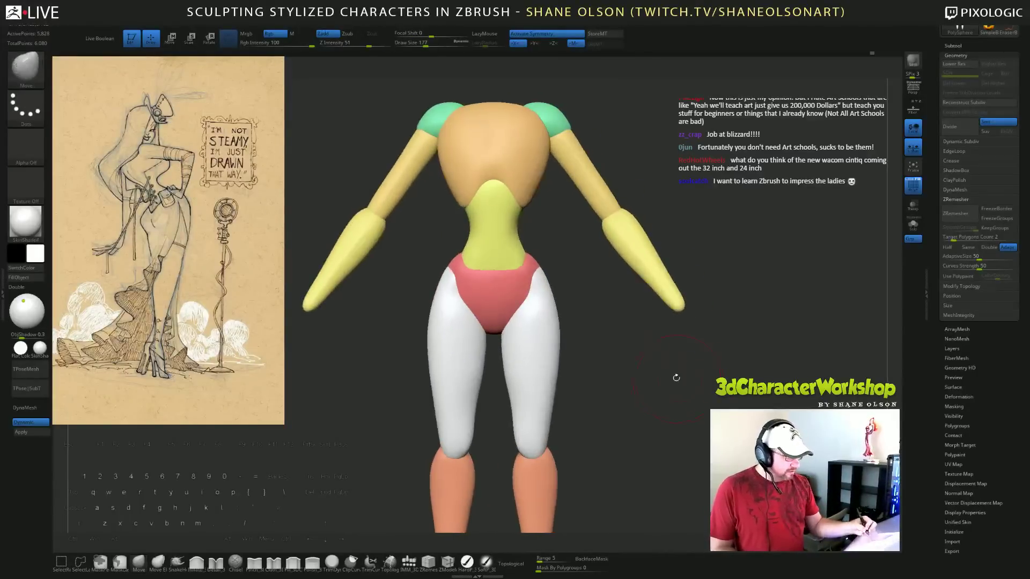
Enable the Topological brush option at draw size 257 and adjust the area where the pelvis meets the thighs.
{"action": "left_click_drag", "start_coordinate": [676, 378], "coordinate": [648, 352], "text": "alt"}
{"action": "key", "text": "s"}
{"action": "left_click", "coordinate": [601, 335]}
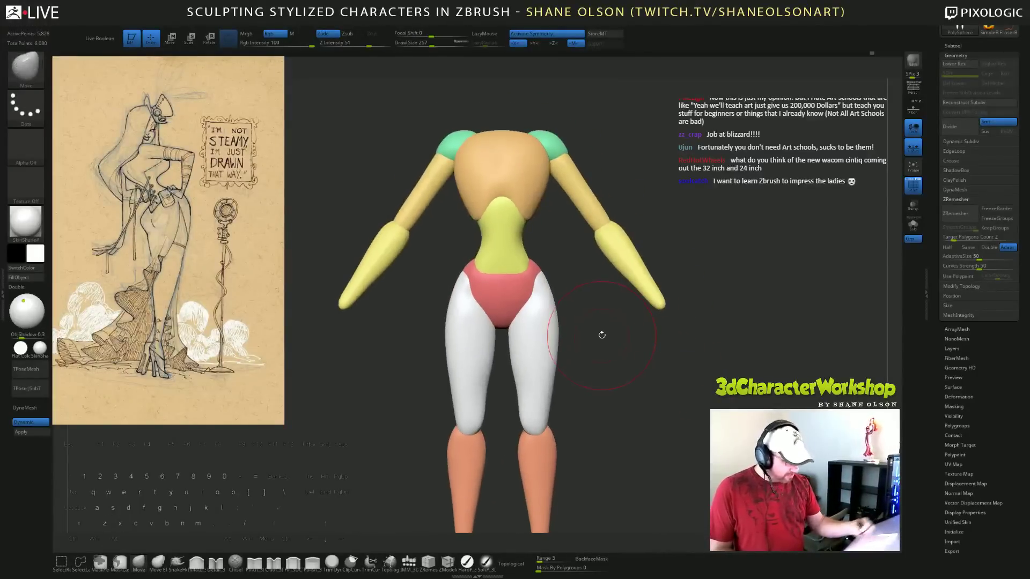
{"action": "left_click", "coordinate": [512, 565]}
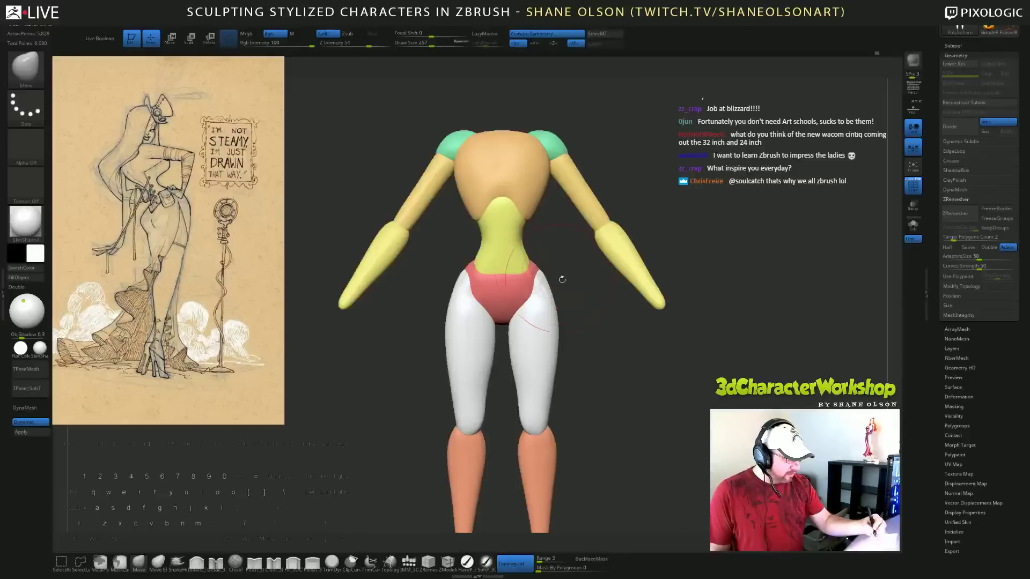
{"action": "mouse_move", "coordinate": [629, 344]}
{"action": "left_mouse_down"}
{"action": "mouse_move", "coordinate": [608, 350]}
{"action": "mouse_move", "coordinate": [617, 352]}
{"action": "left_mouse_up"}
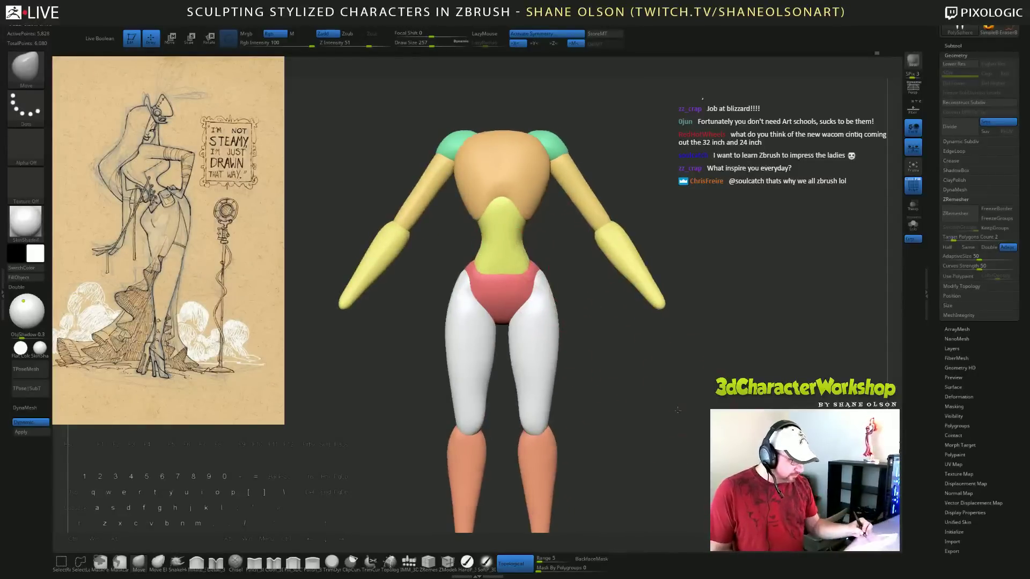
Isolate the lower legs and feet, move them closer together under the thighs, and show the full figure again.
{"action": "mouse_move", "coordinate": [677, 410]}
{"action": "left_mouse_down", "text": "alt"}
{"action": "mouse_move", "coordinate": [645, 361]}
{"action": "mouse_move", "coordinate": [597, 374]}
{"action": "mouse_move", "coordinate": [612, 375]}
{"action": "mouse_move", "coordinate": [616, 334]}
{"action": "mouse_move", "coordinate": [586, 322]}
{"action": "mouse_move", "coordinate": [538, 346]}
{"action": "mouse_move", "coordinate": [542, 316]}
{"action": "left_mouse_up", "text": "alt"}
{"action": "key", "text": "s"}
{"action": "key", "text": "s"}
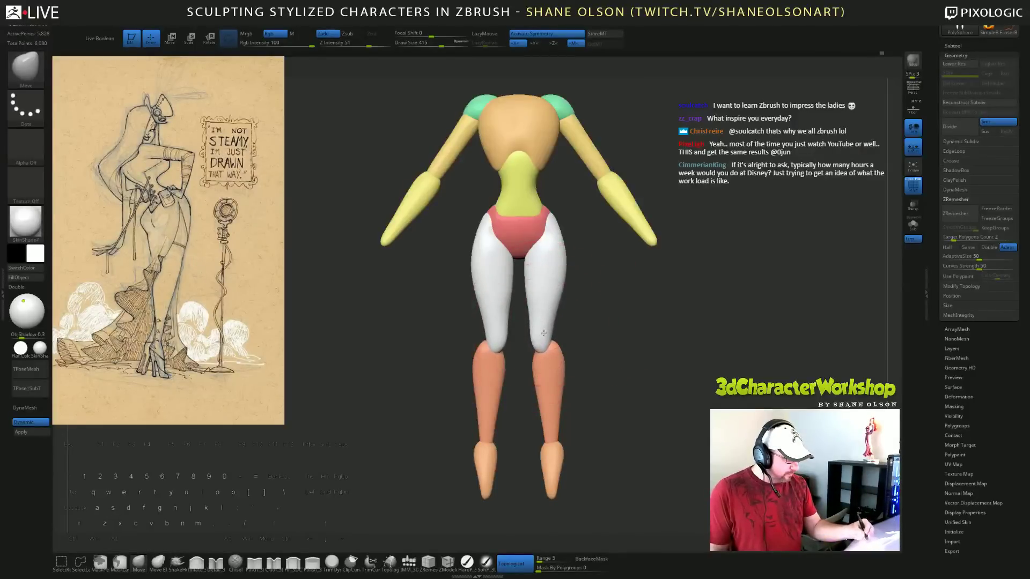
{"action": "left_click", "coordinate": [550, 399], "text": "ctrl+shift"}
{"action": "left_click", "coordinate": [543, 461], "text": "ctrl+shift"}
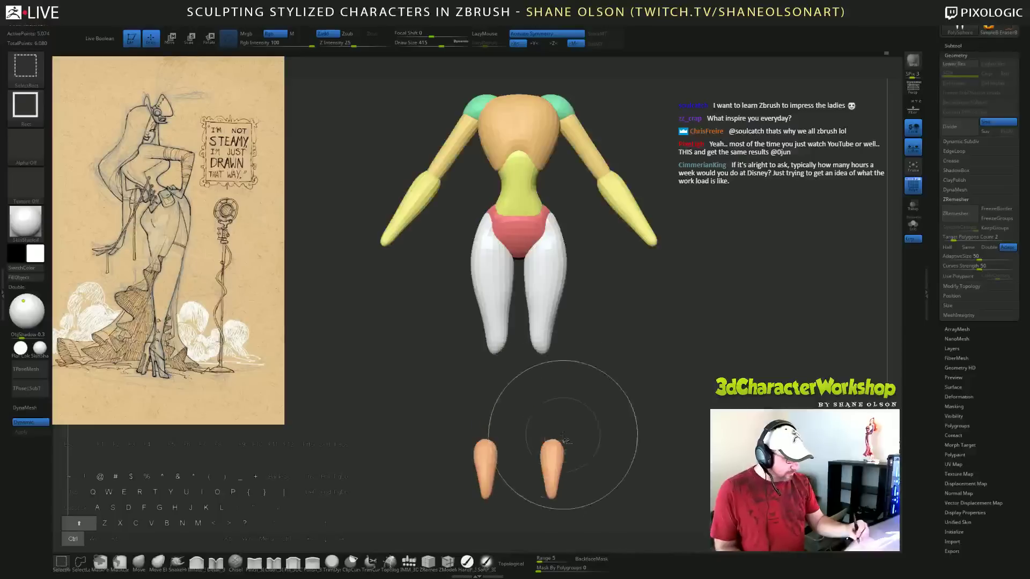
{"action": "left_click_drag", "start_coordinate": [586, 427], "coordinate": [685, 394], "text": "ctrl+shift"}
{"action": "key", "text": "w"}
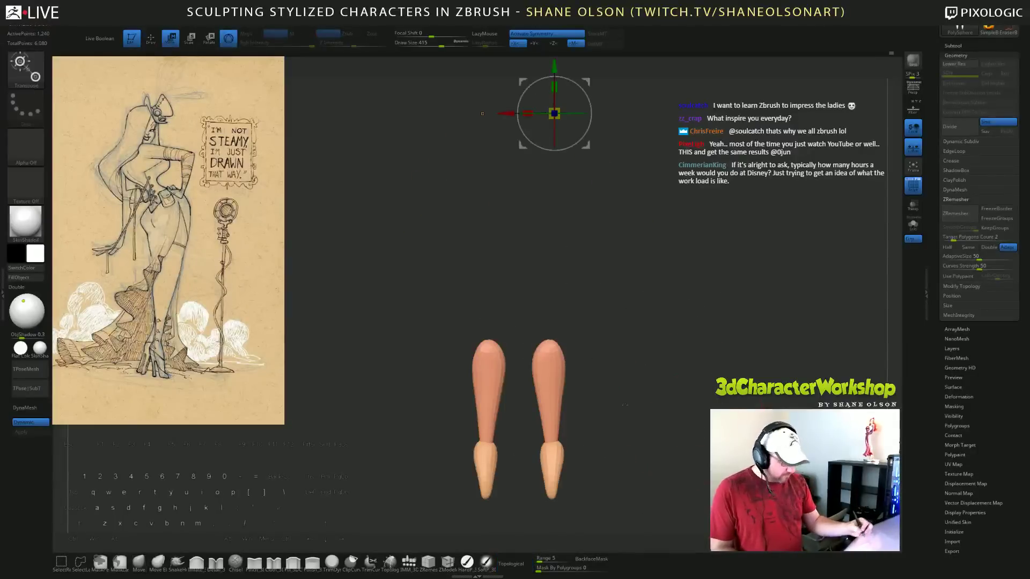
{"action": "left_click", "coordinate": [556, 392], "text": "alt"}
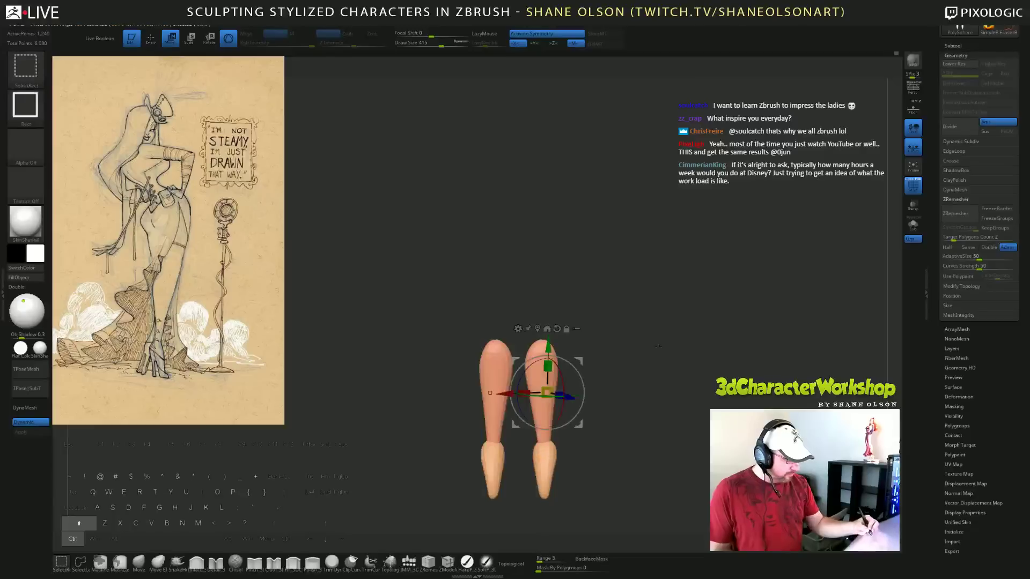
{"action": "left_click", "coordinate": [666, 357], "text": "ctrl+shift"}
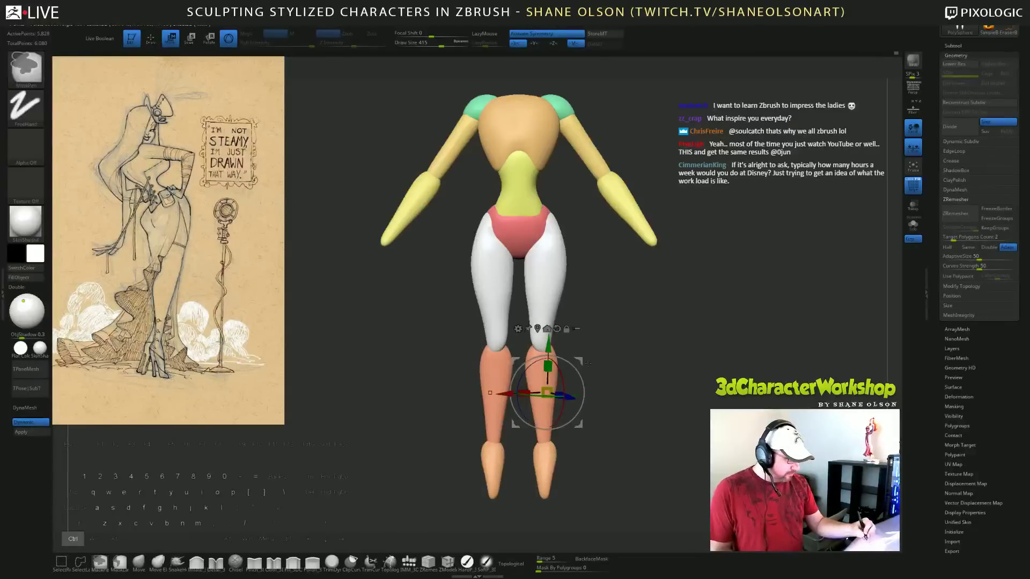
Return to the Move brush at draw size 262 and reshape the calves and knees around the lower legs.
{"action": "left_click_drag", "start_coordinate": [602, 349], "coordinate": [681, 376], "text": "alt"}
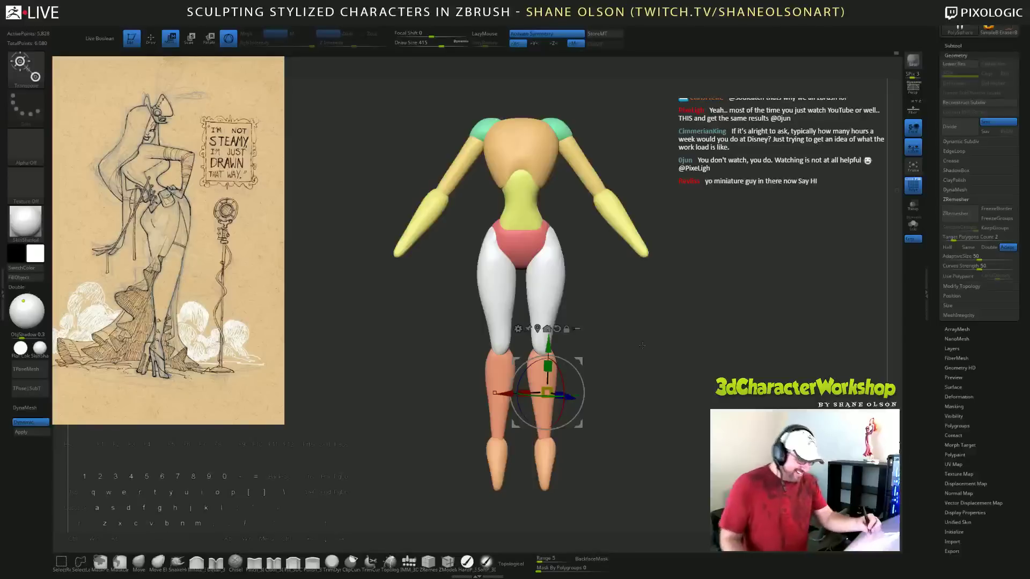
{"action": "key", "text": "p"}
{"action": "key", "text": "q"}
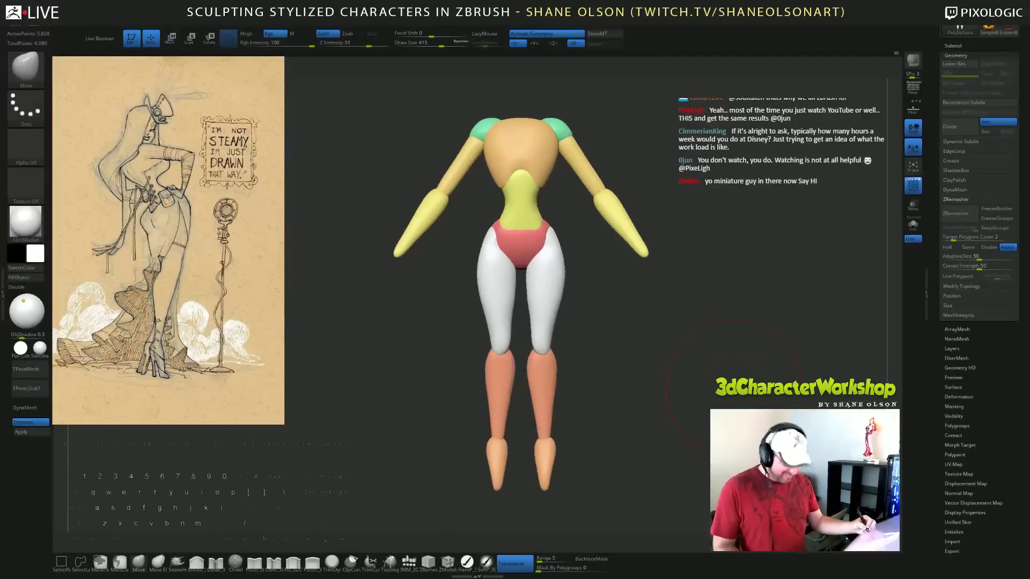
{"action": "left_click_drag", "start_coordinate": [710, 347], "coordinate": [698, 383]}
{"action": "key", "text": "s"}
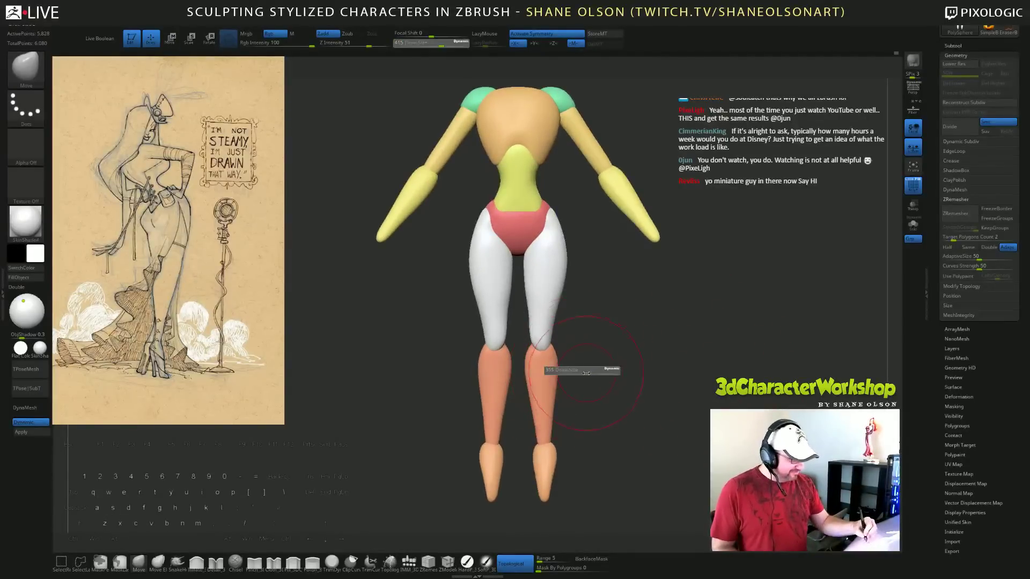
{"action": "mouse_move", "coordinate": [584, 374]}
{"action": "left_mouse_down"}
{"action": "mouse_move", "coordinate": [560, 371]}
{"action": "mouse_move", "coordinate": [592, 372]}
{"action": "mouse_move", "coordinate": [581, 370]}
{"action": "mouse_move", "coordinate": [578, 398]}
{"action": "mouse_move", "coordinate": [611, 397]}
{"action": "mouse_move", "coordinate": [550, 387]}
{"action": "left_mouse_up"}
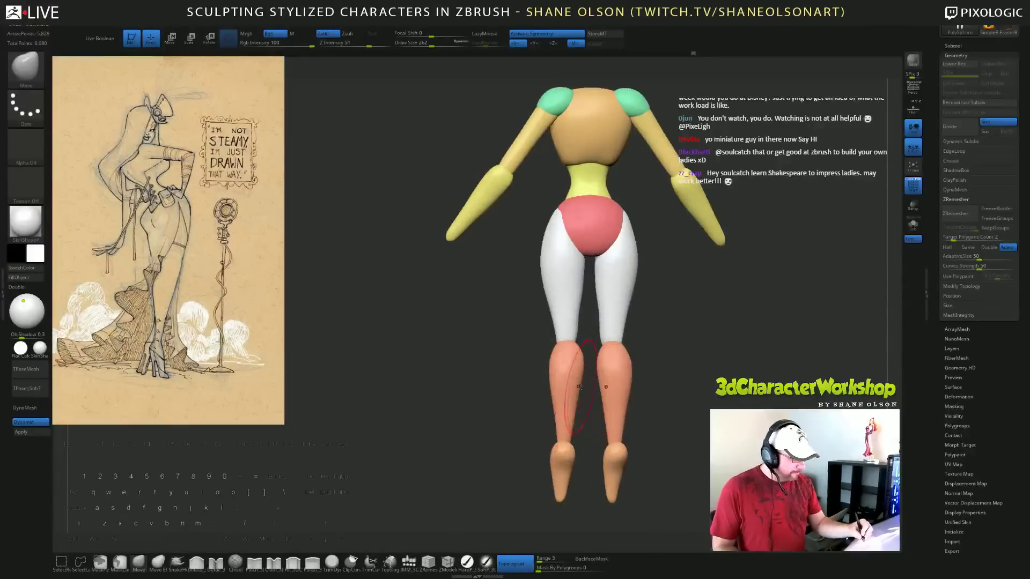
{"action": "left_click_drag", "start_coordinate": [552, 365], "coordinate": [550, 365]}
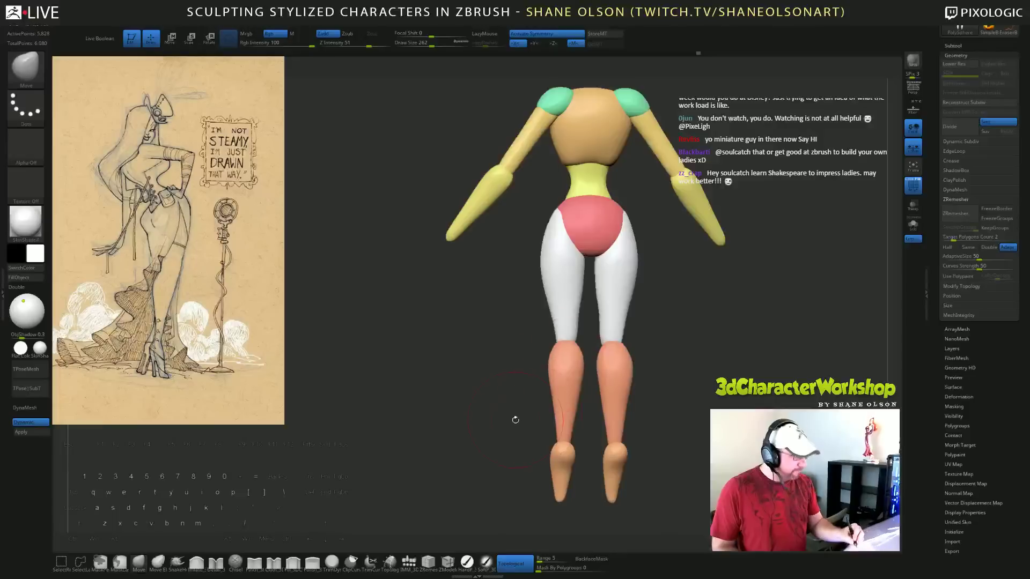
{"action": "left_click_drag", "start_coordinate": [516, 420], "coordinate": [564, 410]}
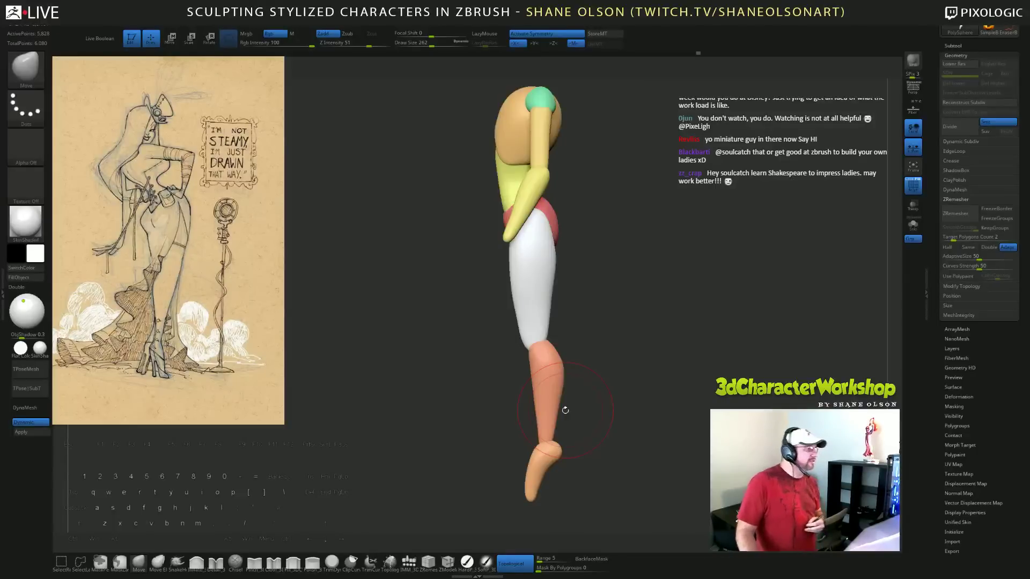
Set the draw size to 158 and reshape the pelvis and the tops of the thighs from several angles.
{"action": "left_click_drag", "start_coordinate": [718, 306], "coordinate": [714, 303]}
{"action": "left_click_drag", "start_coordinate": [720, 338], "coordinate": [737, 334]}
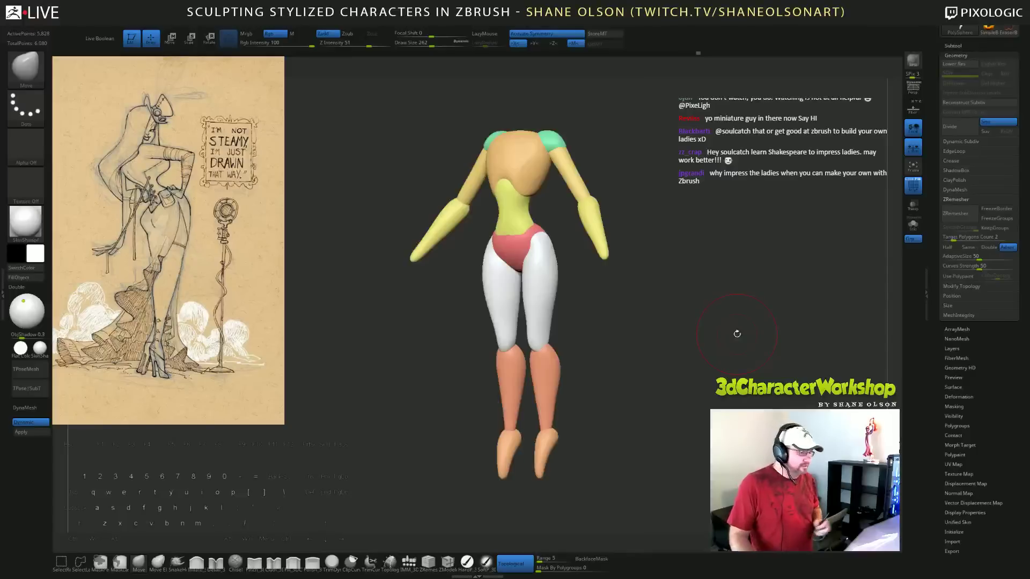
{"action": "mouse_move", "coordinate": [699, 325]}
{"action": "left_mouse_down"}
{"action": "mouse_move", "coordinate": [695, 260]}
{"action": "mouse_move", "coordinate": [718, 368]}
{"action": "mouse_move", "coordinate": [782, 361]}
{"action": "mouse_move", "coordinate": [751, 336]}
{"action": "mouse_move", "coordinate": [655, 349]}
{"action": "left_mouse_up"}
{"action": "key", "text": "s"}
{"action": "left_click_drag", "start_coordinate": [600, 331], "coordinate": [591, 331]}
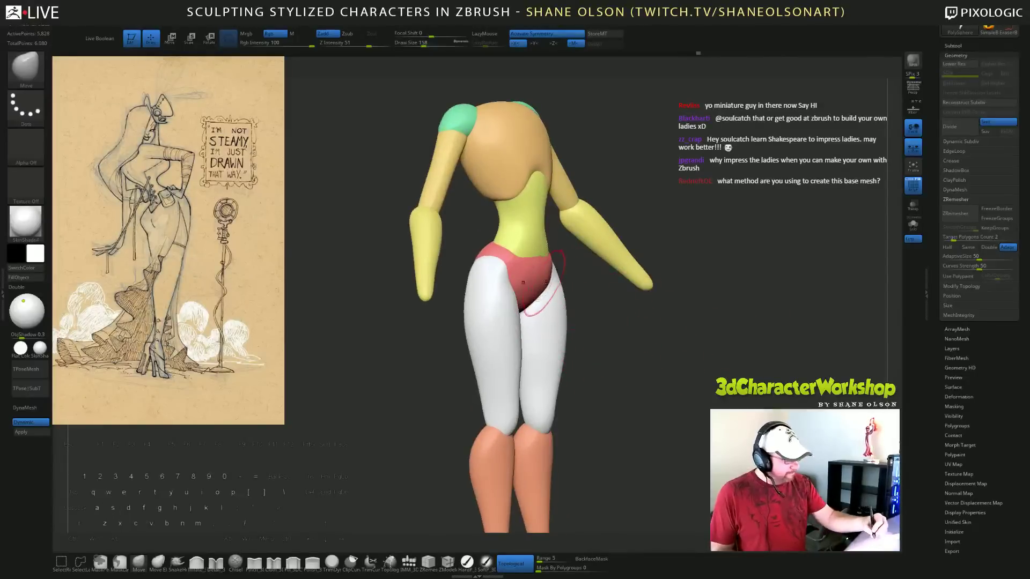
{"action": "mouse_move", "coordinate": [548, 296]}
{"action": "left_mouse_down"}
{"action": "mouse_move", "coordinate": [617, 287]}
{"action": "mouse_move", "coordinate": [602, 280]}
{"action": "mouse_move", "coordinate": [625, 299]}
{"action": "left_mouse_up"}
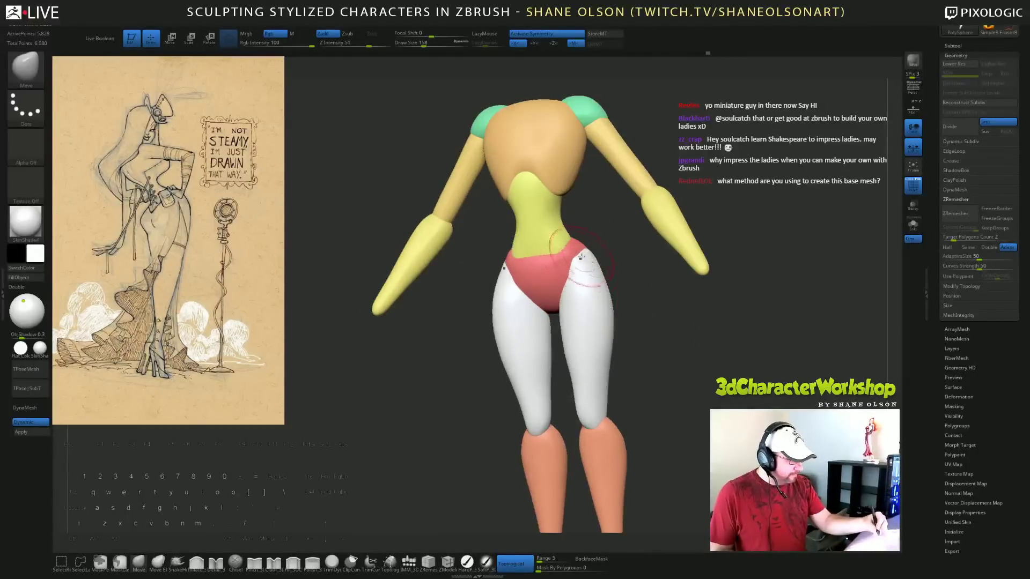
{"action": "mouse_move", "coordinate": [663, 326]}
{"action": "left_mouse_down"}
{"action": "mouse_move", "coordinate": [666, 355]}
{"action": "mouse_move", "coordinate": [649, 338]}
{"action": "mouse_move", "coordinate": [710, 351]}
{"action": "mouse_move", "coordinate": [699, 361]}
{"action": "left_mouse_up"}
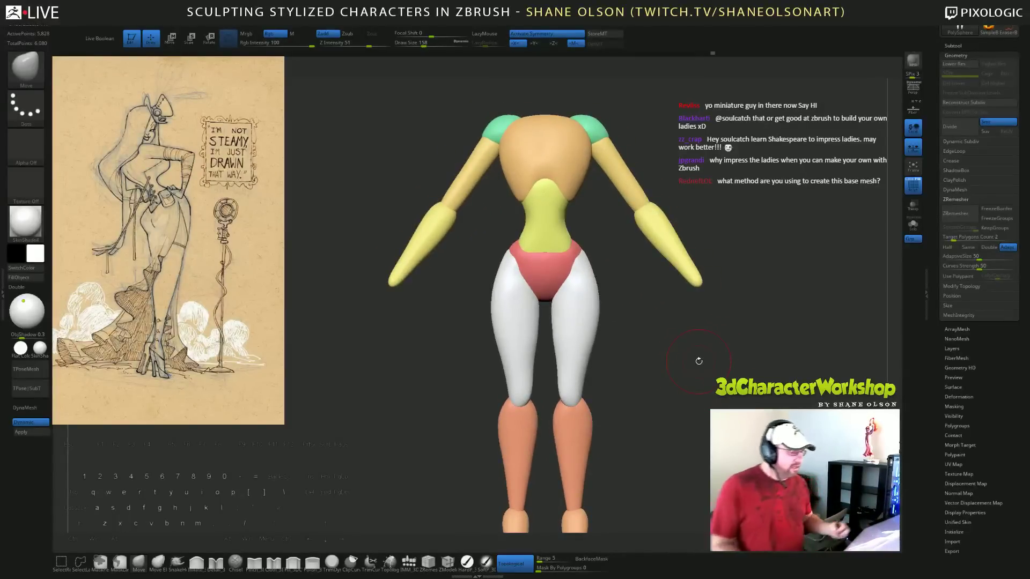
{"action": "mouse_move", "coordinate": [691, 363]}
{"action": "left_mouse_down"}
{"action": "mouse_move", "coordinate": [649, 297]}
{"action": "mouse_move", "coordinate": [713, 263]}
{"action": "mouse_move", "coordinate": [747, 286]}
{"action": "left_mouse_up"}
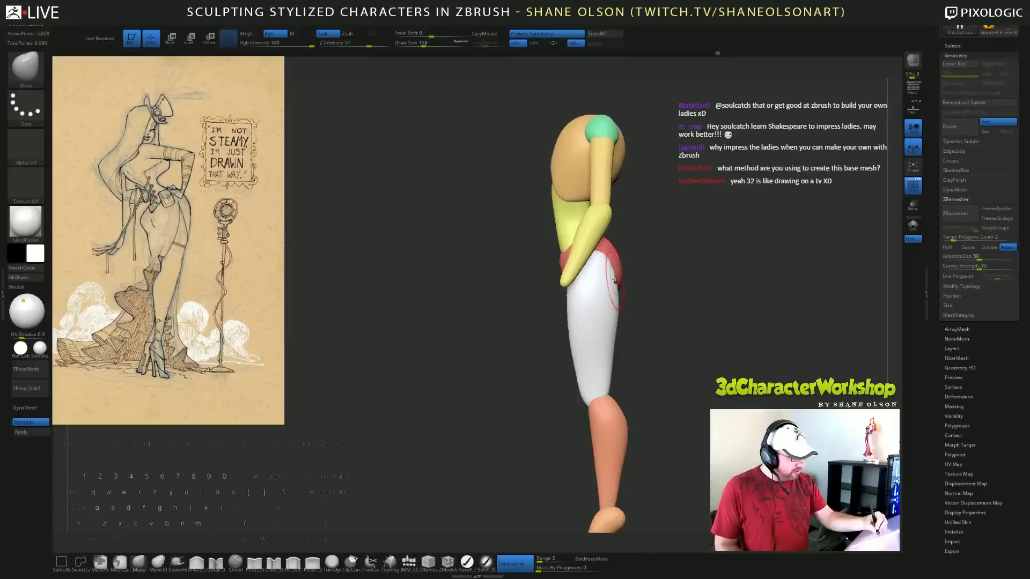
{"action": "left_click_drag", "start_coordinate": [648, 293], "coordinate": [671, 336]}
{"action": "mouse_move", "coordinate": [728, 358]}
{"action": "left_mouse_down"}
{"action": "mouse_move", "coordinate": [767, 351]}
{"action": "mouse_move", "coordinate": [740, 344]}
{"action": "mouse_move", "coordinate": [727, 351]}
{"action": "mouse_move", "coordinate": [753, 350]}
{"action": "mouse_move", "coordinate": [725, 358]}
{"action": "left_mouse_up"}
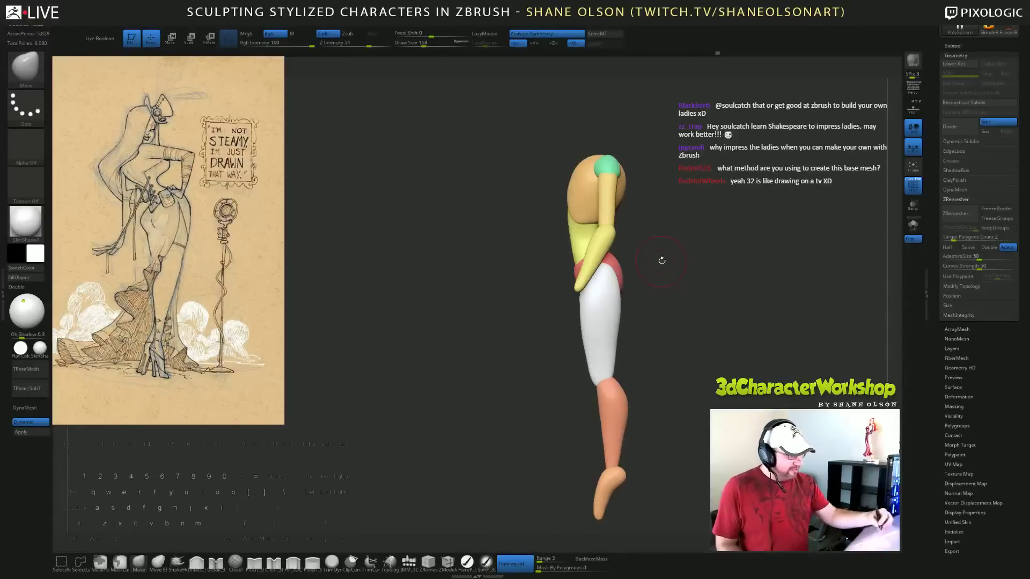
Isolate the abdomen, reshape its side profile at draw size 234, and show the whole figure again.
{"action": "left_click_drag", "start_coordinate": [662, 261], "coordinate": [679, 249]}
{"action": "left_click", "coordinate": [586, 246], "text": "ctrl+shift"}
{"action": "key", "text": "s"}
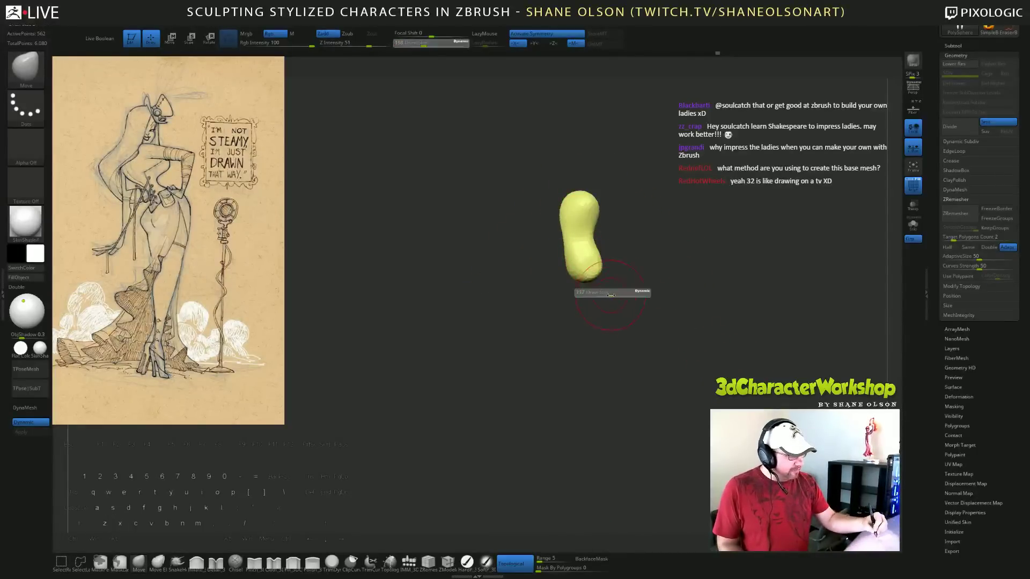
{"action": "left_click_drag", "start_coordinate": [611, 295], "coordinate": [623, 295]}
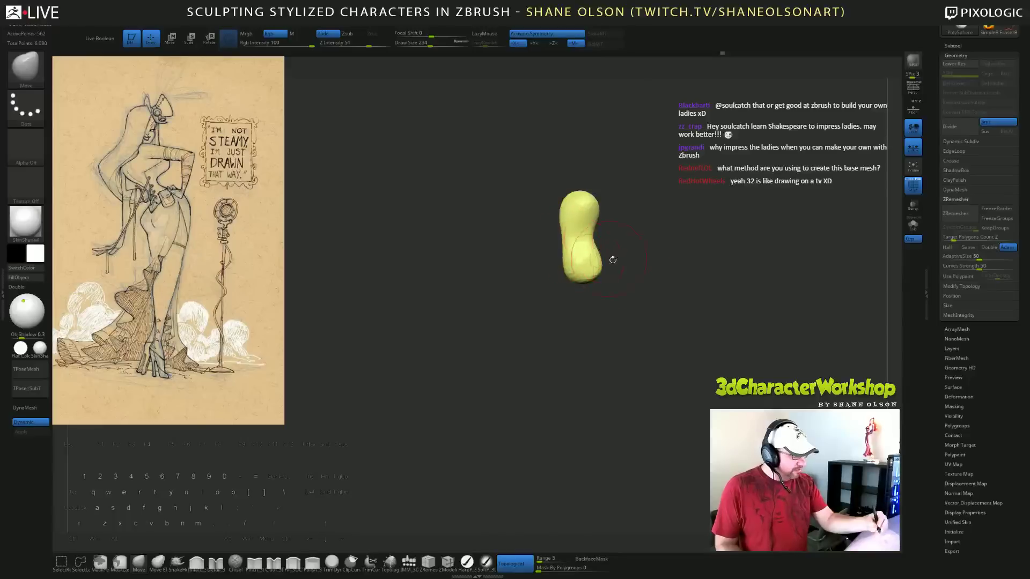
{"action": "left_click_drag", "start_coordinate": [699, 307], "coordinate": [636, 262]}
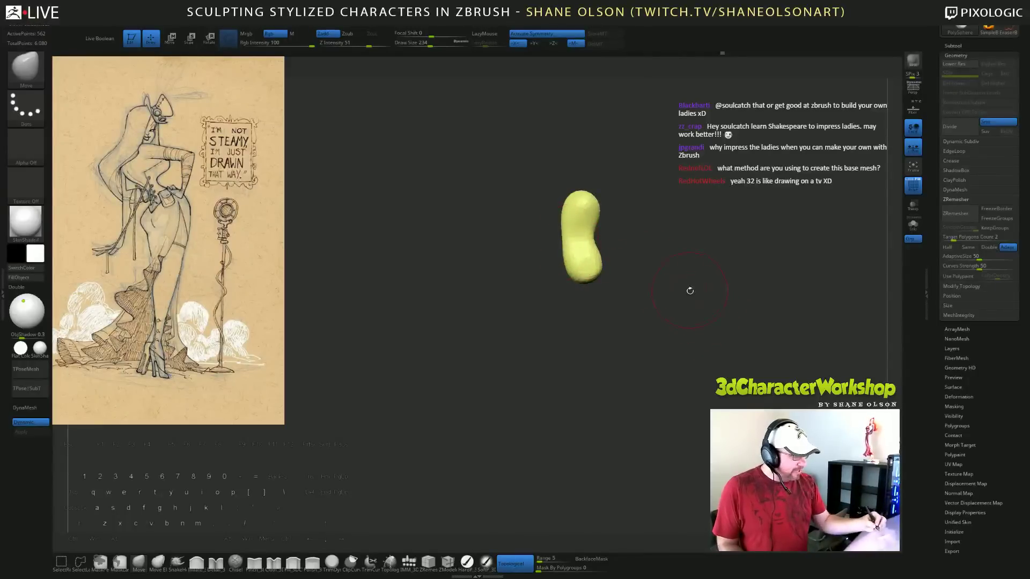
{"action": "left_click", "coordinate": [689, 291], "text": "ctrl+shift"}
Set the draw size to 140 and pull the lower end of the abdomen down over the front of the pelvis.
{"action": "left_click_drag", "start_coordinate": [691, 284], "coordinate": [743, 308]}
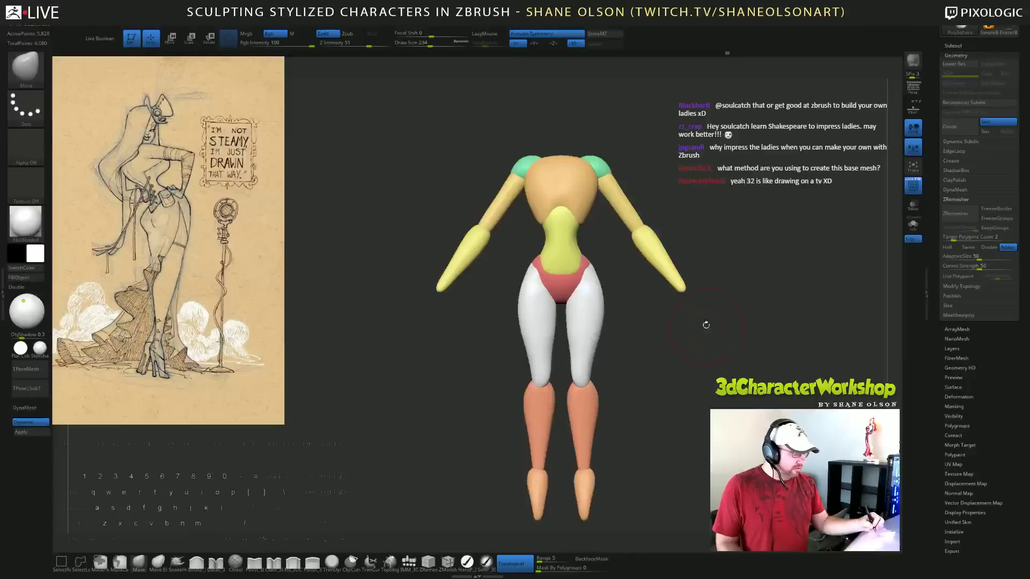
{"action": "mouse_move", "coordinate": [627, 328]}
{"action": "left_mouse_down", "text": "alt"}
{"action": "mouse_move", "coordinate": [658, 364]}
{"action": "mouse_move", "coordinate": [599, 344]}
{"action": "left_mouse_up", "text": "alt"}
{"action": "key", "text": "s"}
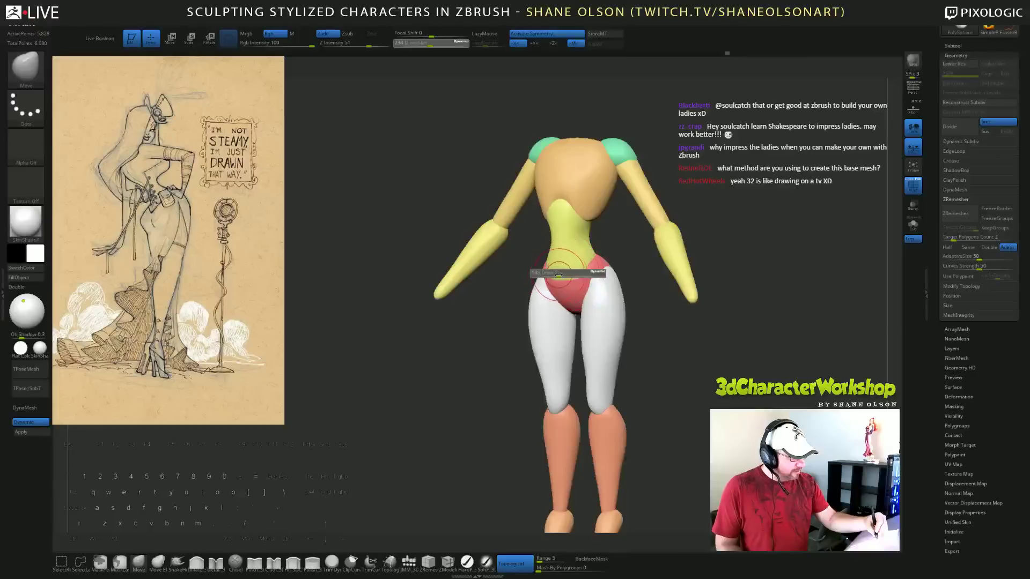
{"action": "left_click_drag", "start_coordinate": [558, 274], "coordinate": [557, 276]}
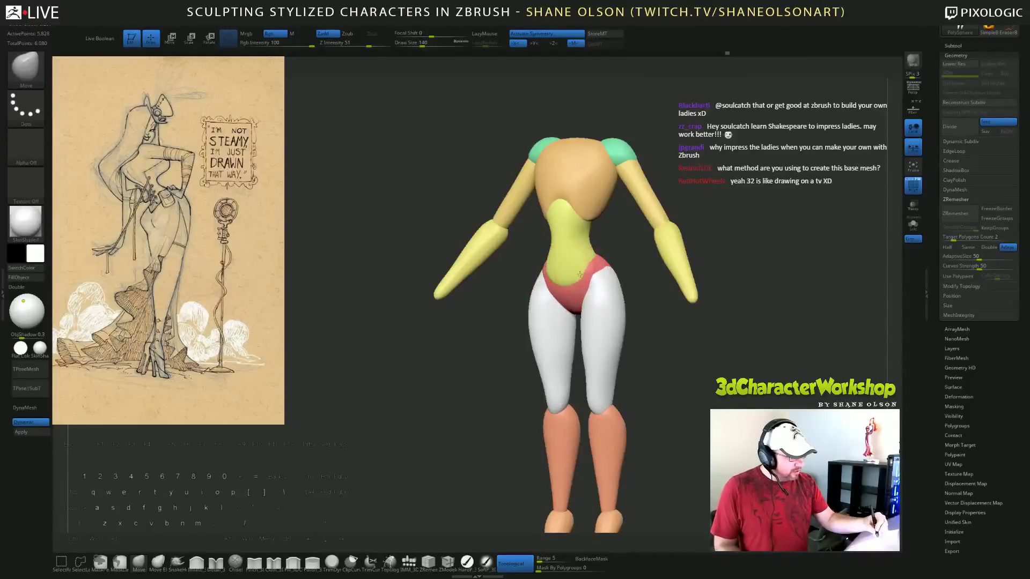
Isolate the abdomen, round off and smooth its lower end, and show the full figure again.
{"action": "left_click", "coordinate": [586, 267], "text": "ctrl+shift"}
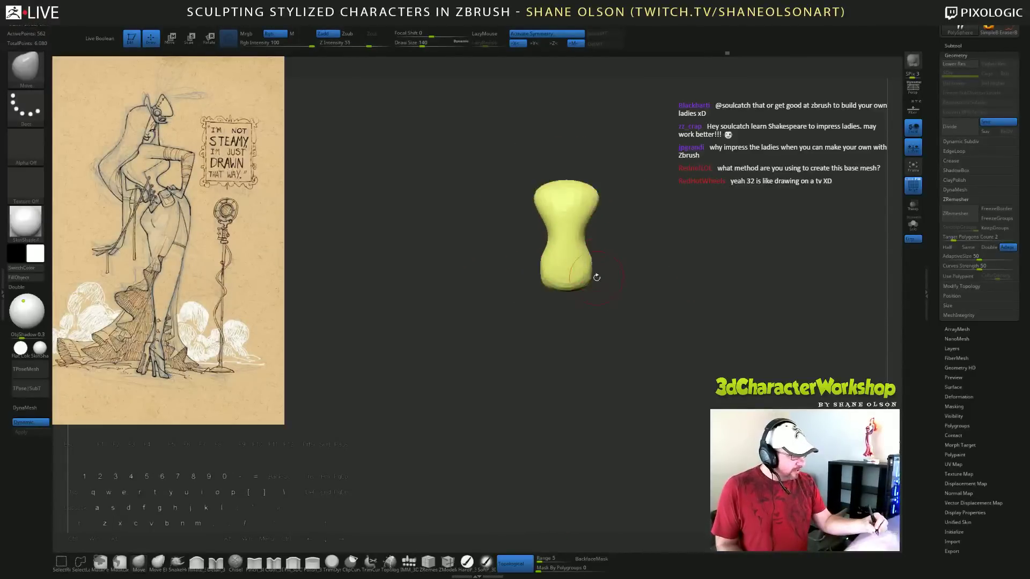
{"action": "key", "text": "shift"}
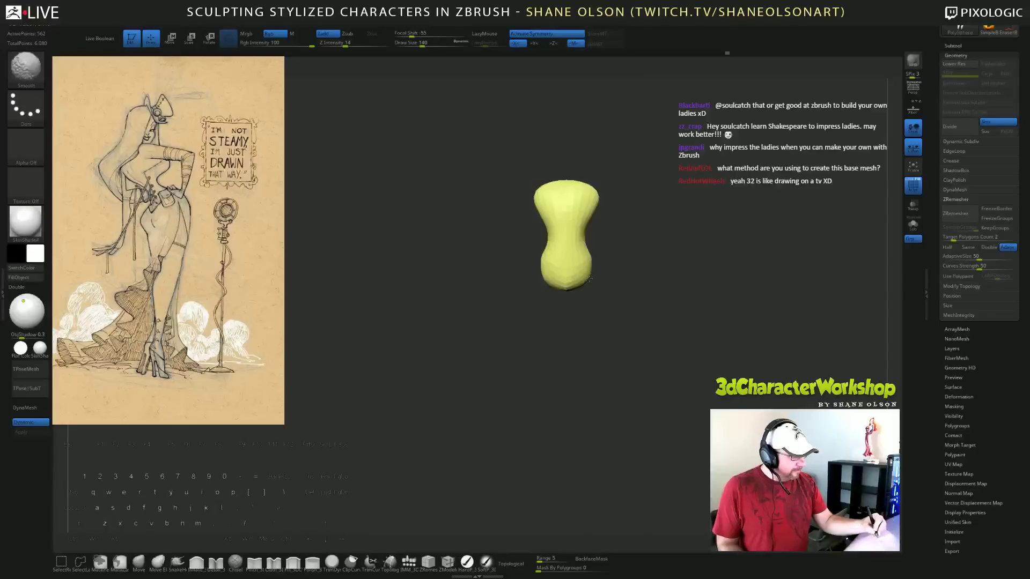
{"action": "left_click", "coordinate": [730, 360], "text": "ctrl+shift"}
{"action": "mouse_move", "coordinate": [730, 361]}
{"action": "left_mouse_down"}
{"action": "mouse_move", "coordinate": [595, 338]}
{"action": "mouse_move", "coordinate": [655, 324]}
{"action": "mouse_move", "coordinate": [640, 343]}
{"action": "mouse_move", "coordinate": [601, 311]}
{"action": "left_mouse_up"}
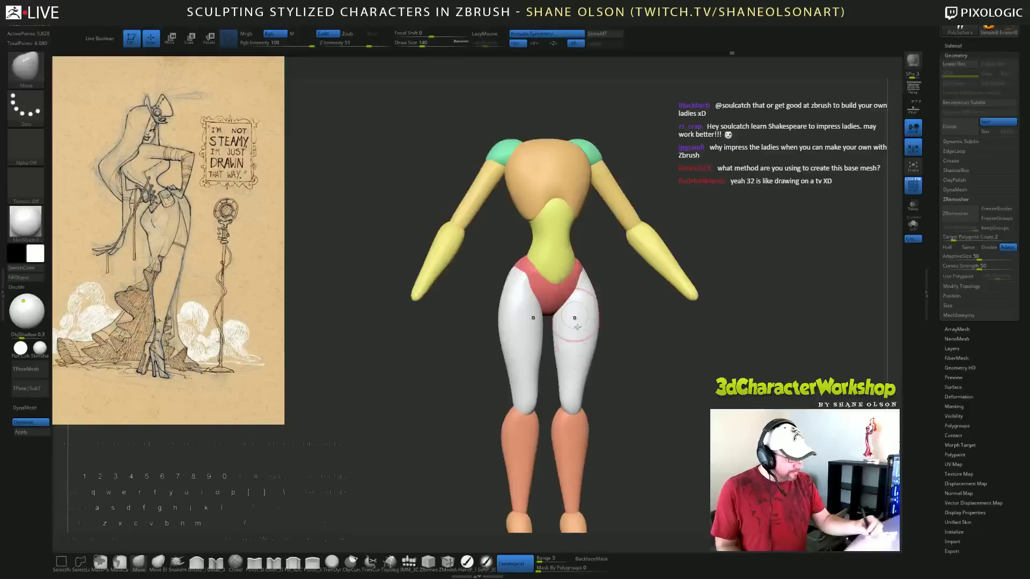
Mask every part except the abdomen and pull the abdomen slightly down over the pelvis at draw size 172.
{"action": "key", "text": "w"}
{"action": "left_click", "coordinate": [571, 446], "text": "alt"}
{"action": "left_click", "coordinate": [560, 234], "text": "alt"}
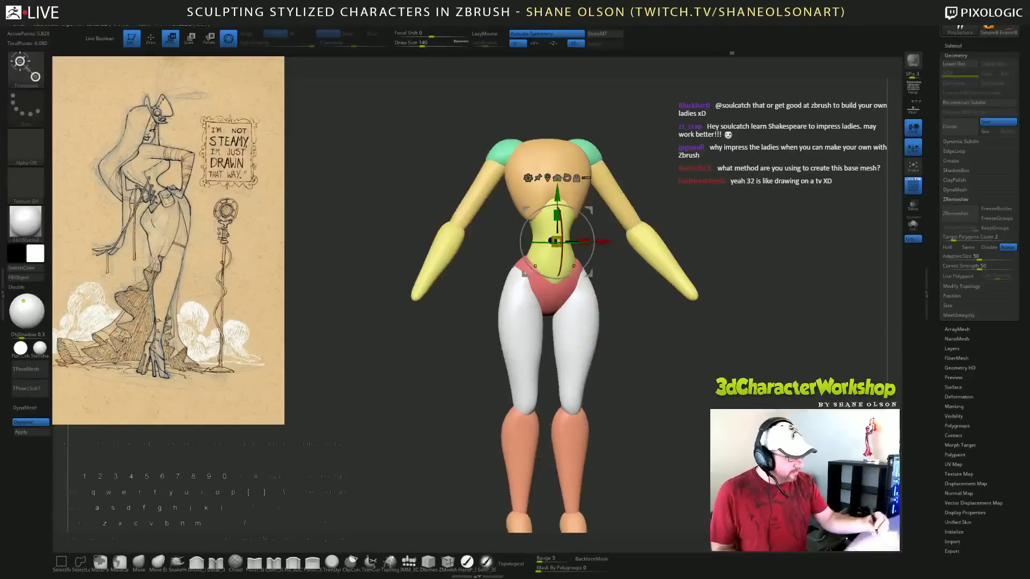
{"action": "left_click", "coordinate": [551, 264], "text": "ctrl"}
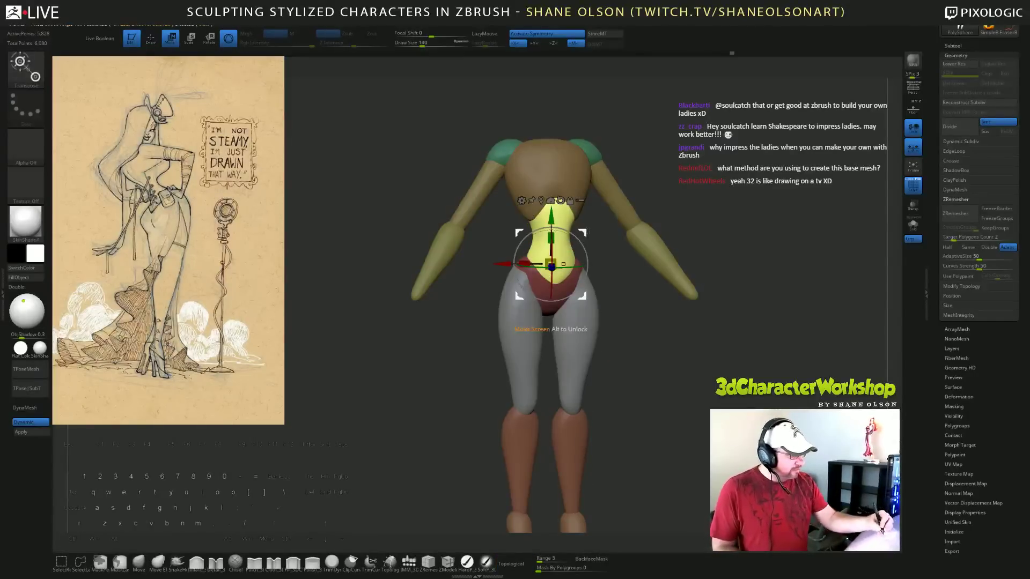
{"action": "left_click_drag", "start_coordinate": [581, 233], "coordinate": [703, 149], "text": "alt"}
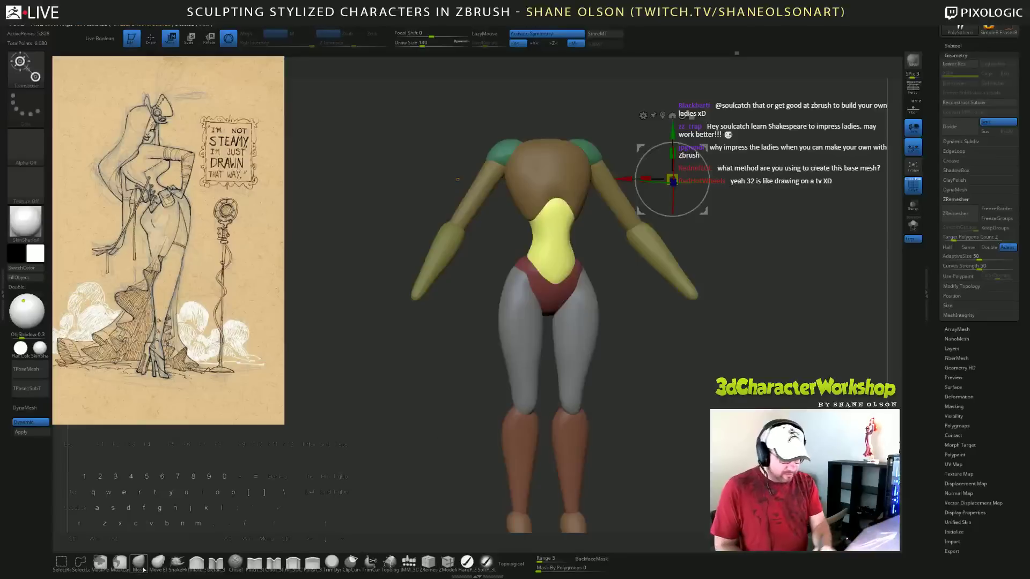
{"action": "key", "text": "q"}
{"action": "key", "text": "s"}
{"action": "left_click_drag", "start_coordinate": [629, 324], "coordinate": [633, 344]}
{"action": "left_click_drag", "start_coordinate": [567, 285], "coordinate": [565, 283]}
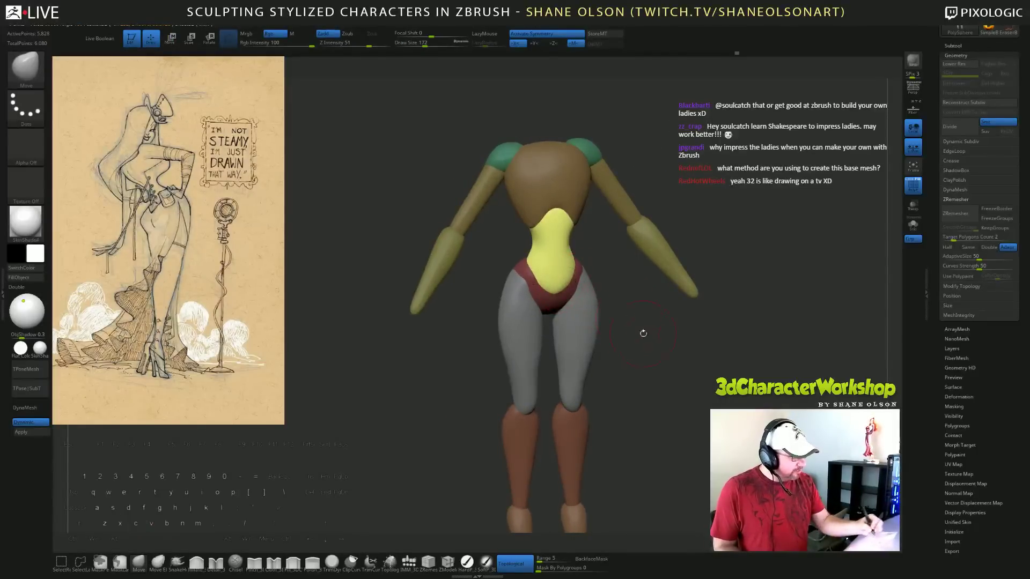
Set the draw size to 108, check the abdomen from the side, and clear the mask.
{"action": "left_click_drag", "start_coordinate": [643, 333], "coordinate": [675, 326]}
{"action": "key", "text": "s"}
{"action": "left_click_drag", "start_coordinate": [676, 276], "coordinate": [670, 276]}
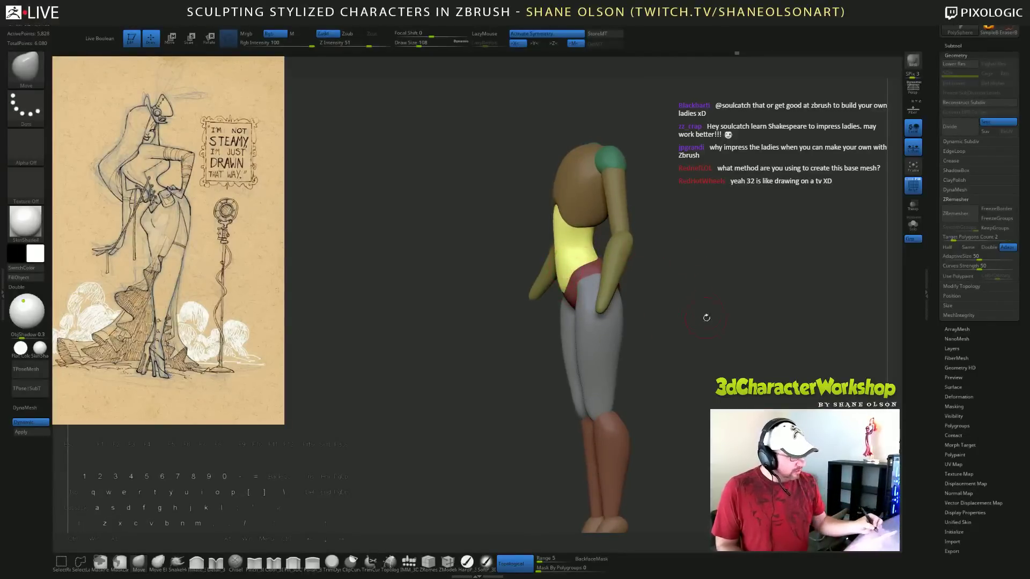
{"action": "left_click_drag", "start_coordinate": [707, 317], "coordinate": [731, 312]}
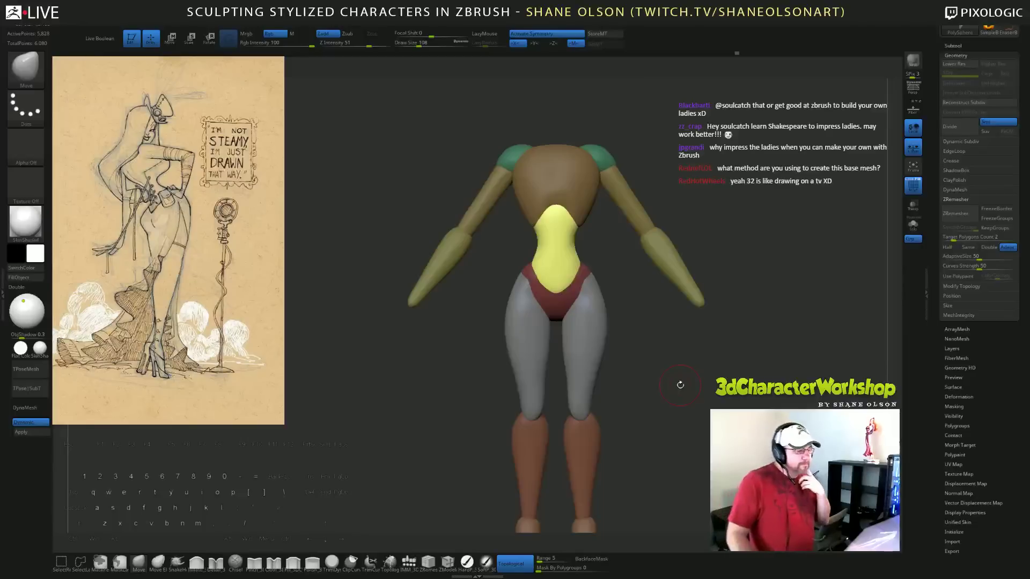
{"action": "left_click", "coordinate": [682, 356], "text": "ctrl"}
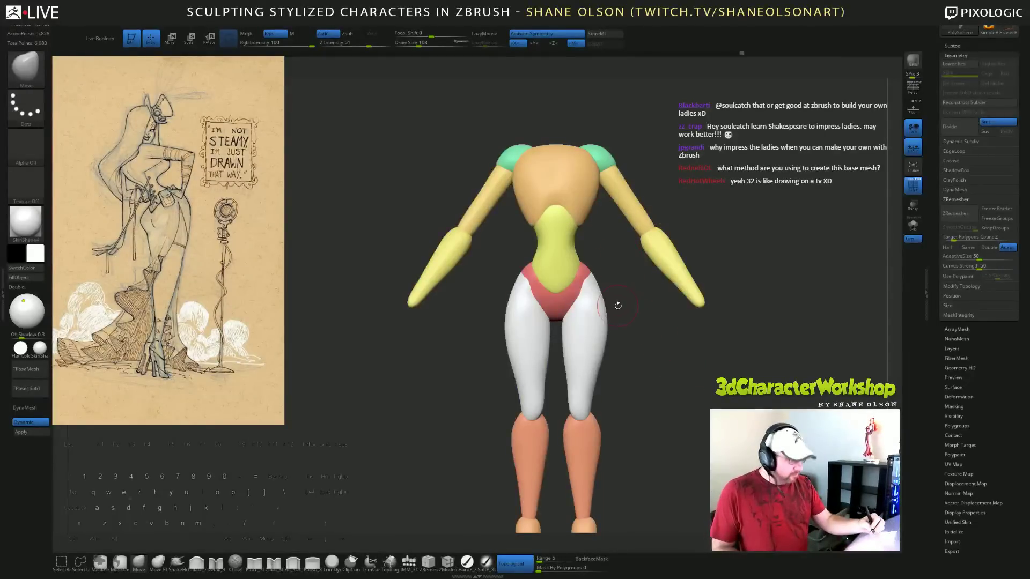
{"action": "key", "text": "e"}
{"action": "left_click", "coordinate": [562, 174], "text": "alt"}
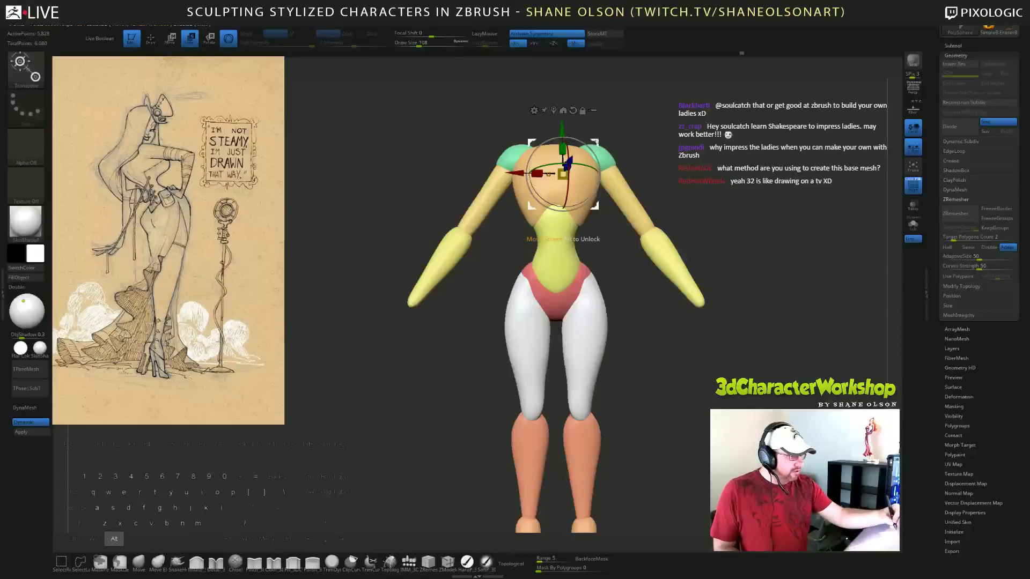
{"action": "left_click", "coordinate": [573, 111], "text": "alt"}
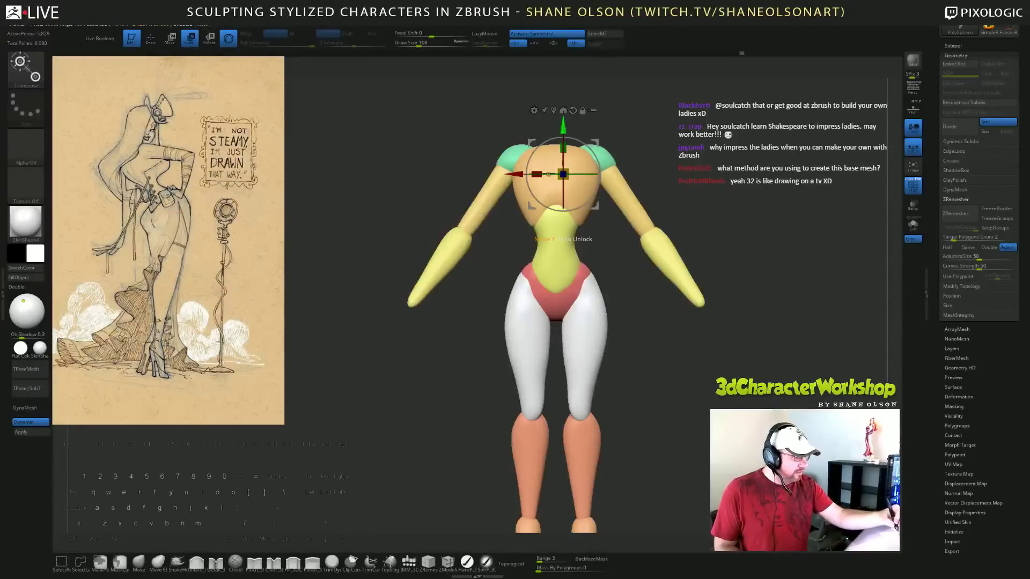
{"action": "left_click_drag", "start_coordinate": [562, 126], "coordinate": [562, 133]}
{"action": "key", "text": "ctrl+z"}
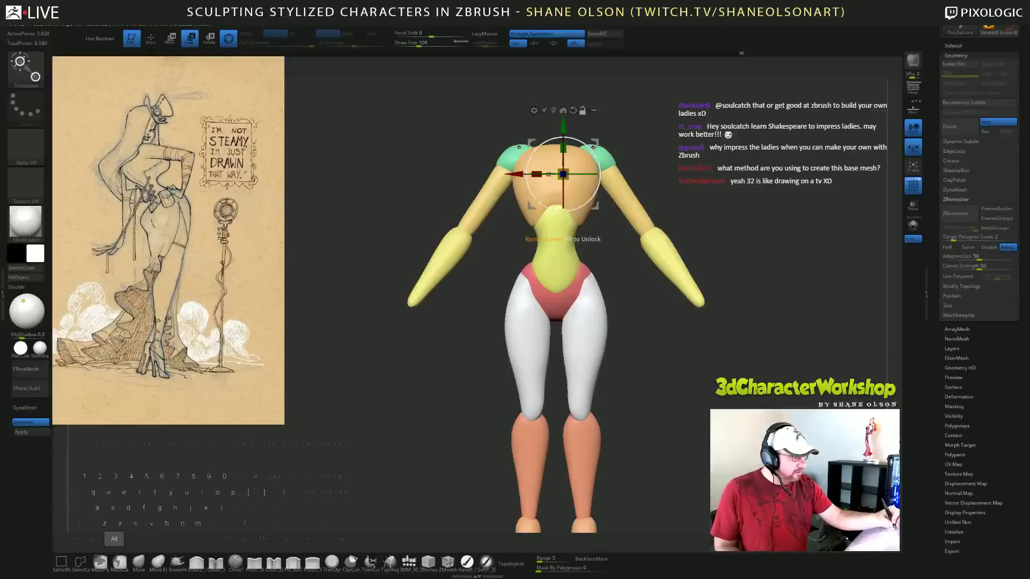
Mask everything except the chest and shift the chest slightly down toward the abdomen.
{"action": "left_click", "coordinate": [586, 196], "text": "alt"}
{"action": "left_click", "coordinate": [560, 236], "text": "ctrl"}
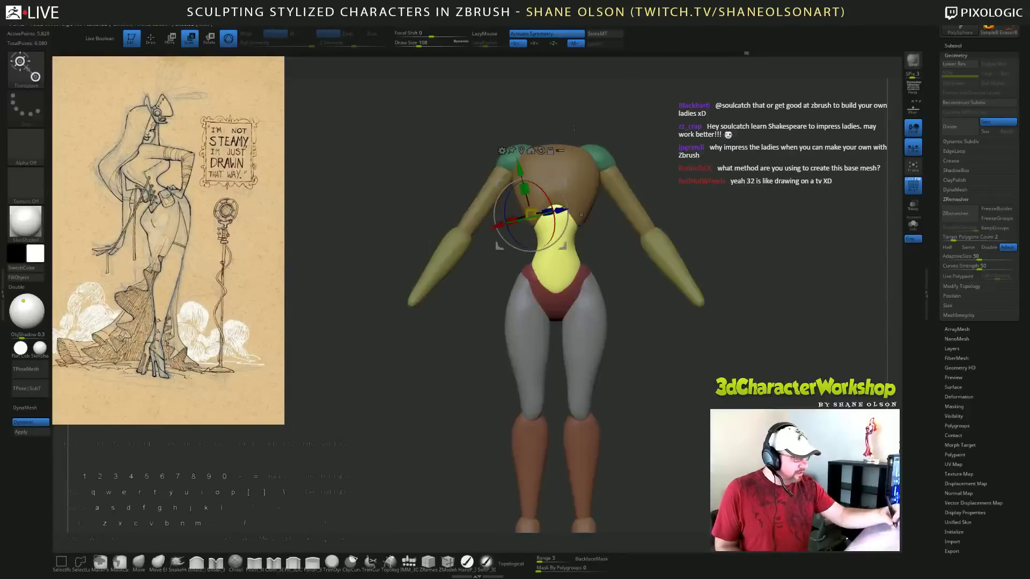
{"action": "key", "text": "alt"}
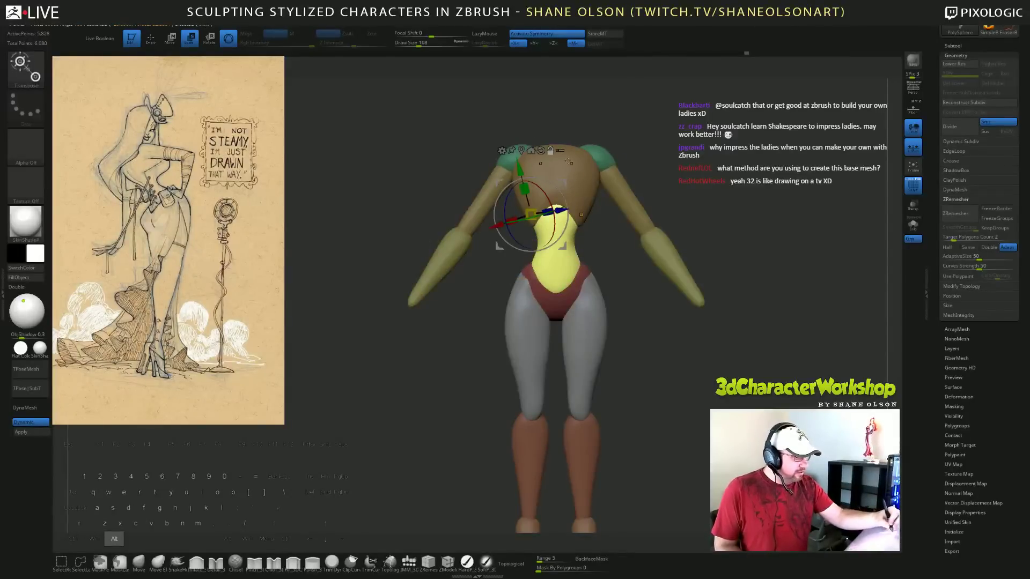
{"action": "left_click", "coordinate": [590, 173], "text": "ctrl"}
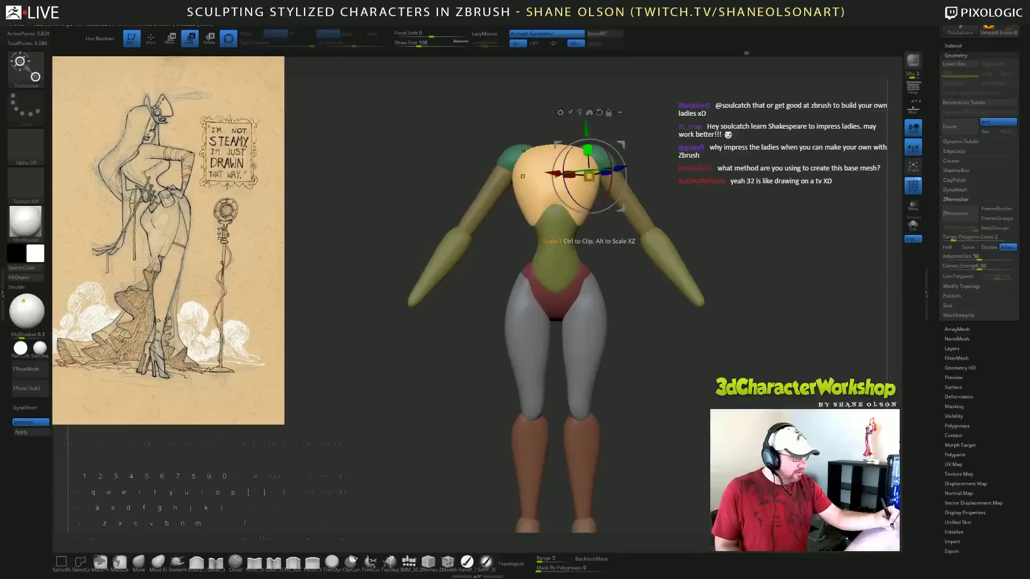
{"action": "left_click_drag", "start_coordinate": [622, 143], "coordinate": [623, 151], "text": "alt"}
{"action": "left_click_drag", "start_coordinate": [522, 182], "coordinate": [522, 177]}
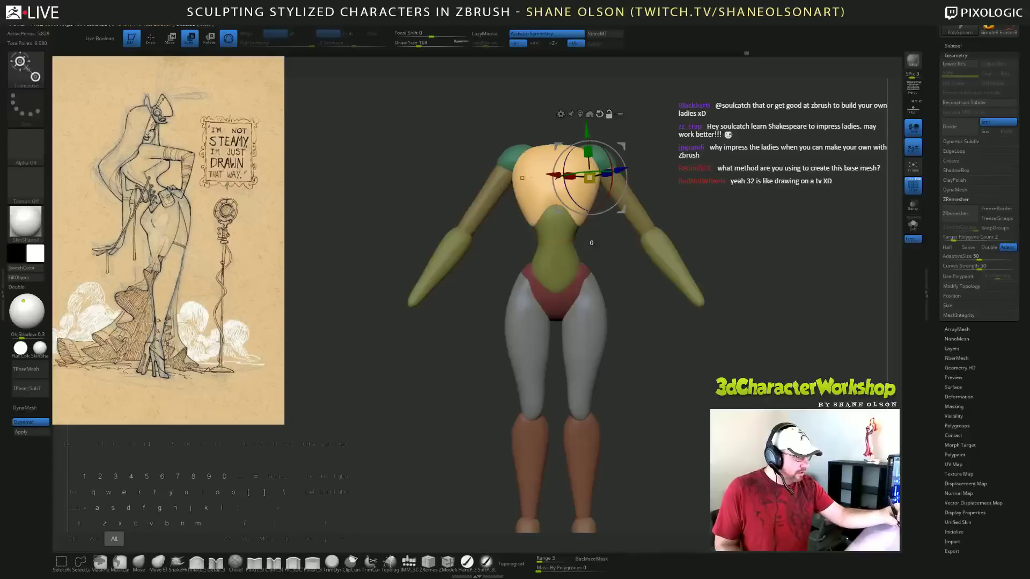
{"action": "left_click", "coordinate": [600, 114], "text": "alt"}
{"action": "left_click_drag", "start_coordinate": [522, 178], "coordinate": [522, 182]}
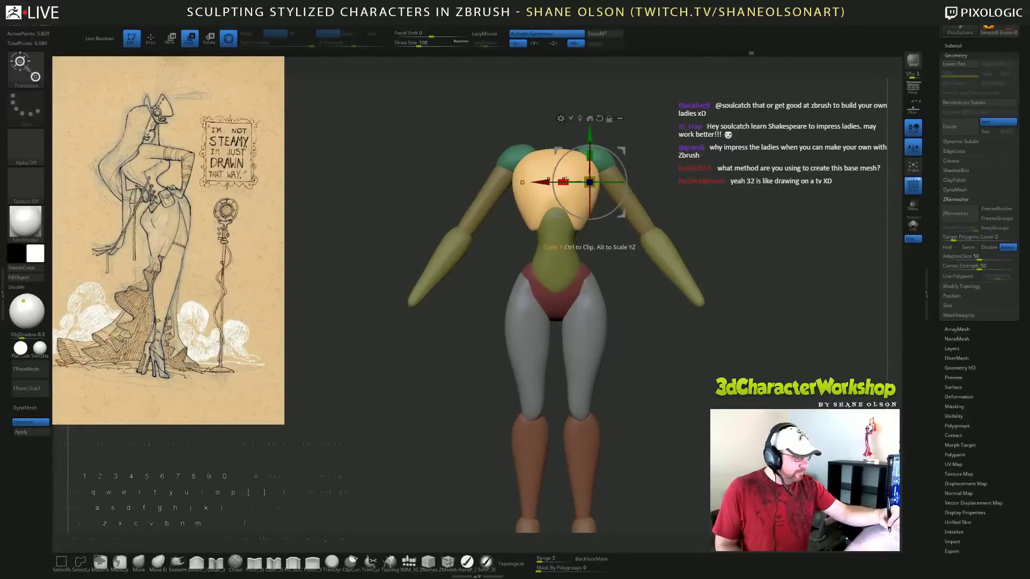
Reset the gizmo to the figure's centre line and scale the chest slightly narrower along X.
{"action": "key", "text": "alt"}
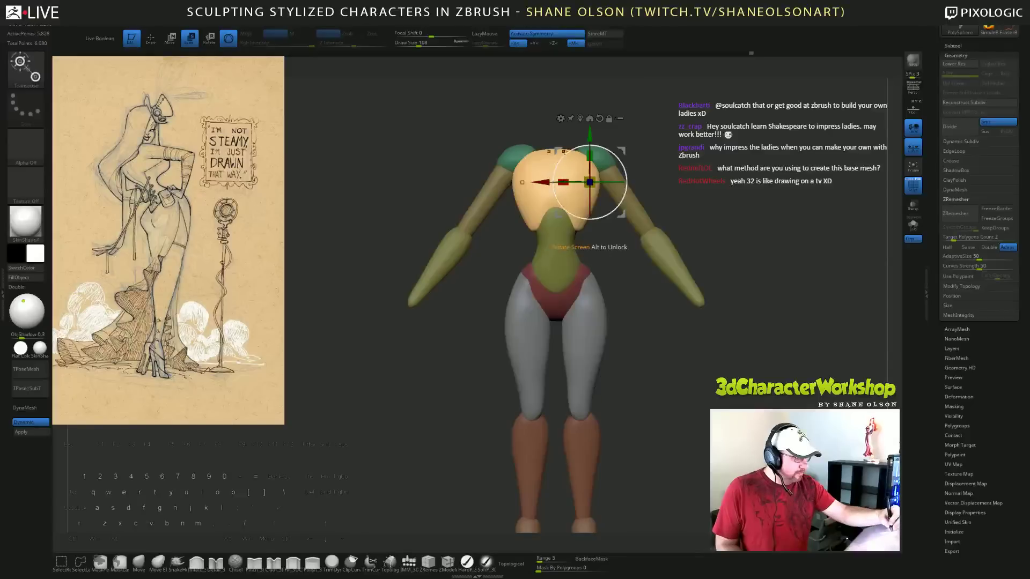
{"action": "left_click", "coordinate": [590, 118], "text": "alt"}
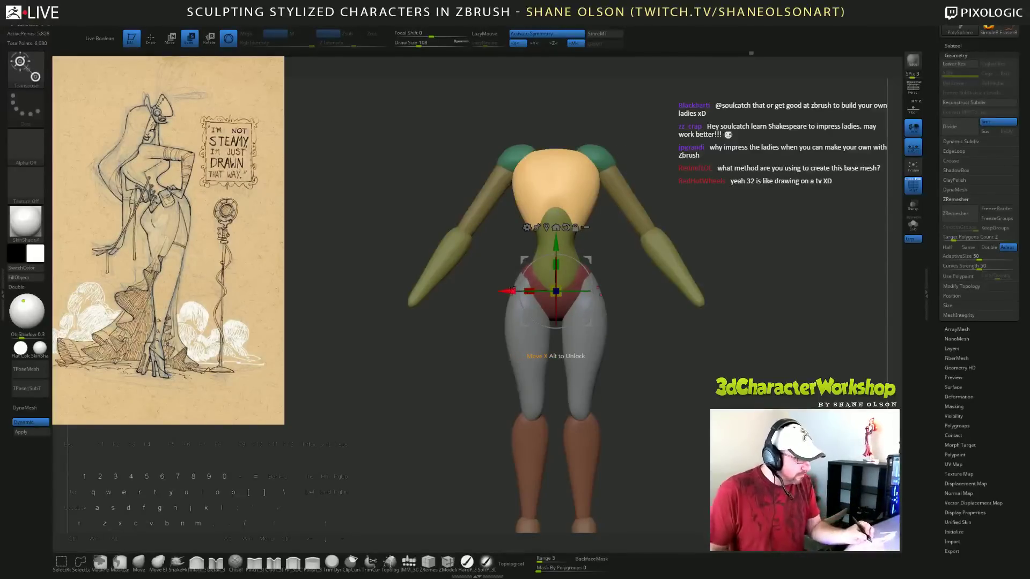
{"action": "left_click_drag", "start_coordinate": [528, 291], "coordinate": [531, 289]}
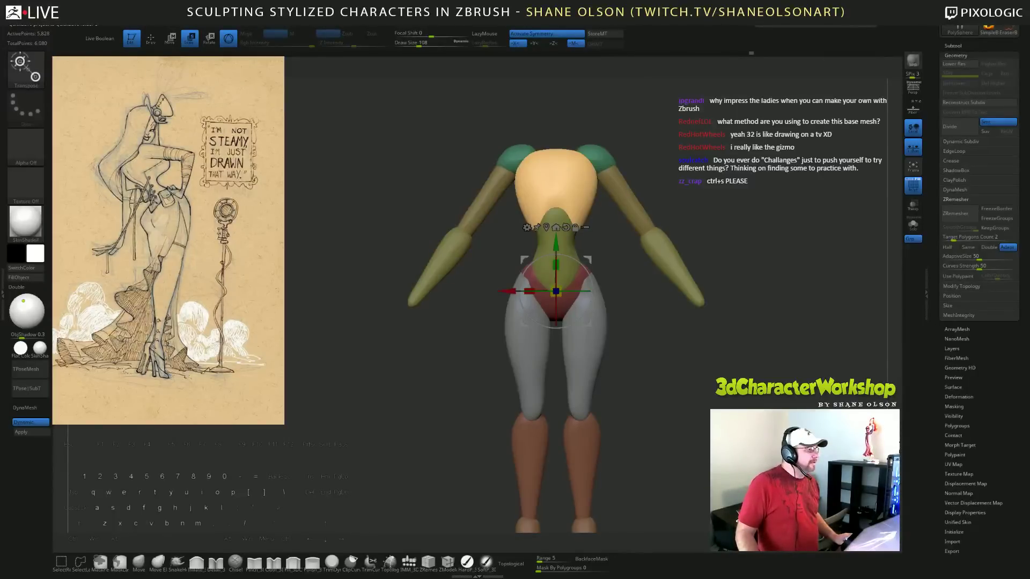
{"action": "left_click", "coordinate": [765, 196]}
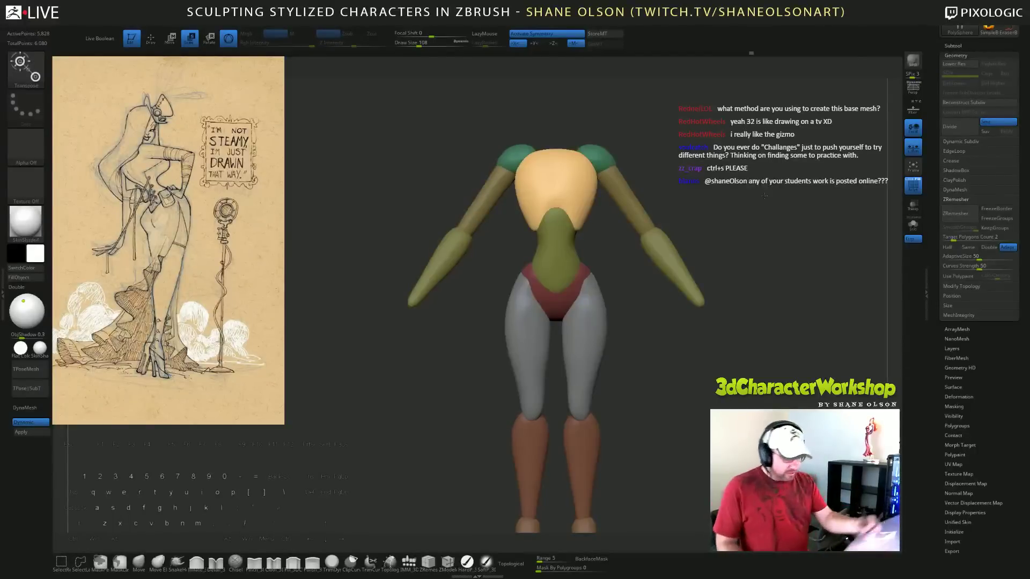
Switch to the Move brush at draw size 365 and clear the mask from the figure.
{"action": "left_click", "coordinate": [138, 561]}
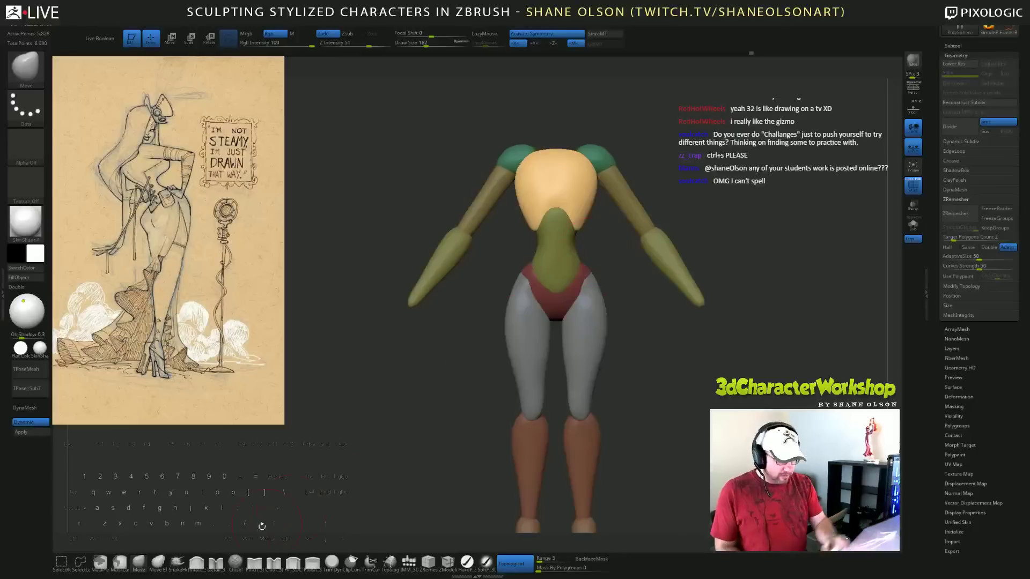
{"action": "key", "text": "s"}
{"action": "left_click_drag", "start_coordinate": [370, 414], "coordinate": [383, 414]}
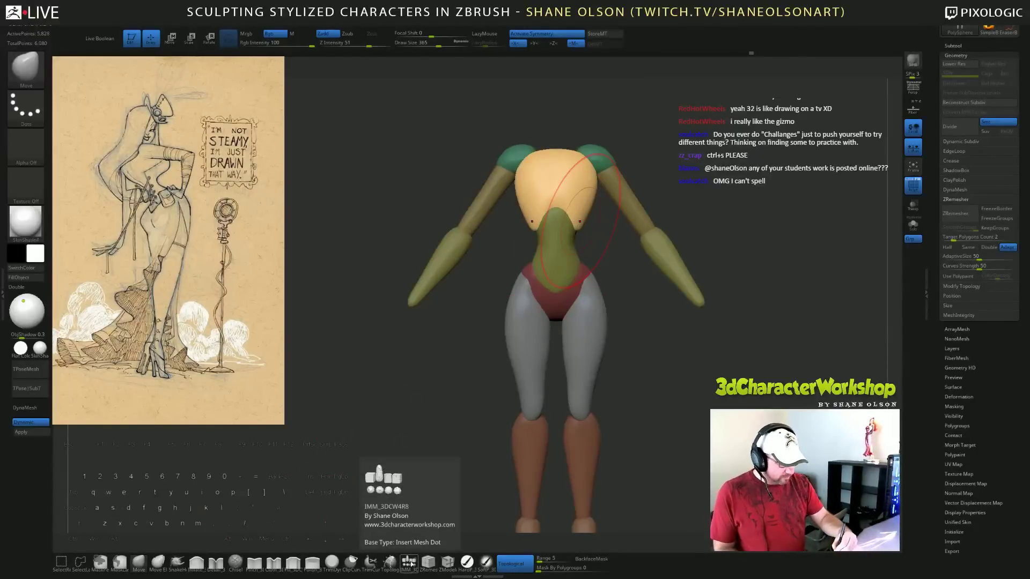
{"action": "left_click", "coordinate": [409, 562]}
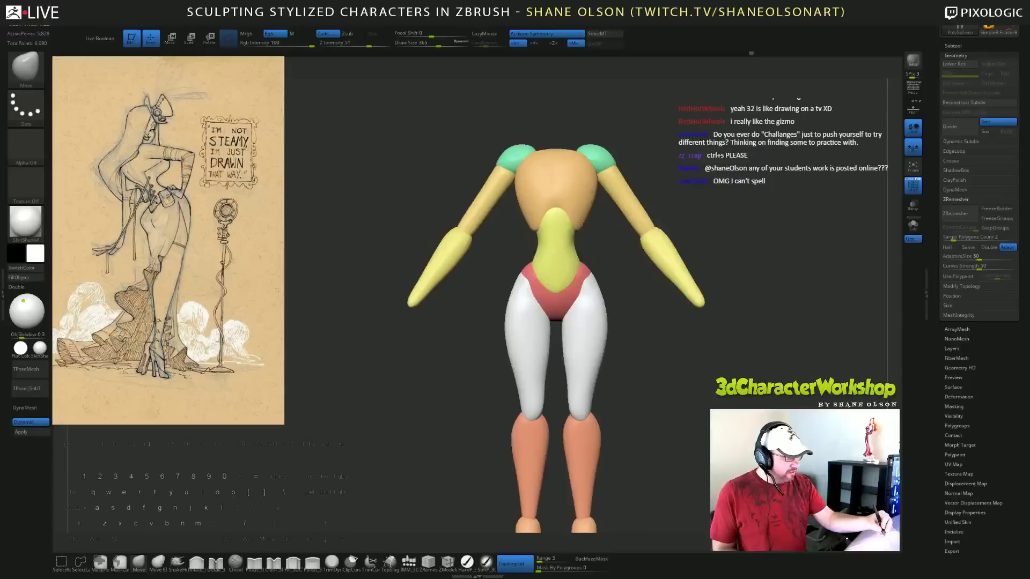
Isolate the abdomen, invert the visibility to inspect the chest and pelvis without it, and show the whole figure again.
{"action": "left_click", "coordinate": [575, 226], "text": "ctrl+shift"}
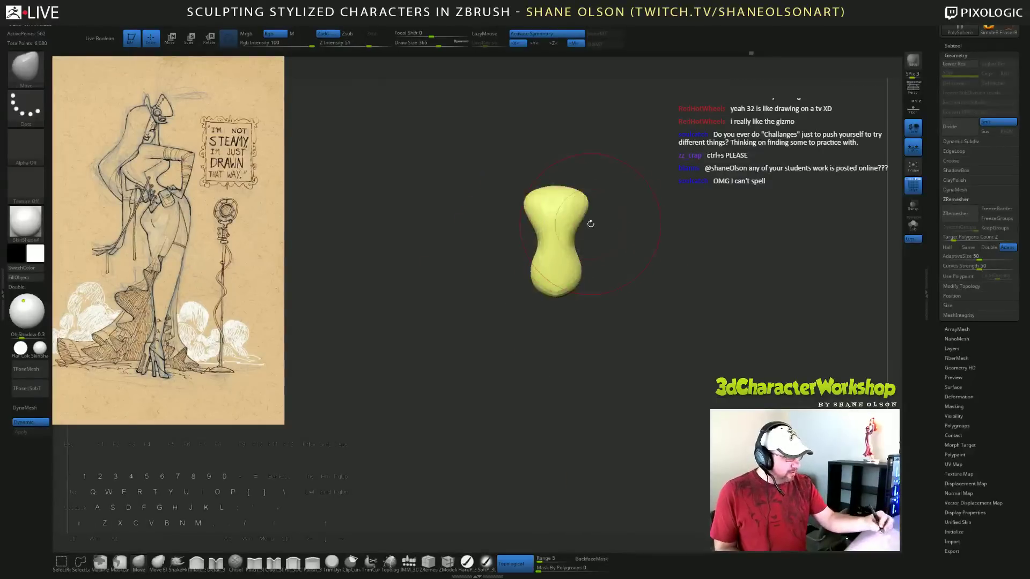
{"action": "left_click", "coordinate": [611, 241], "text": "ctrl+shift"}
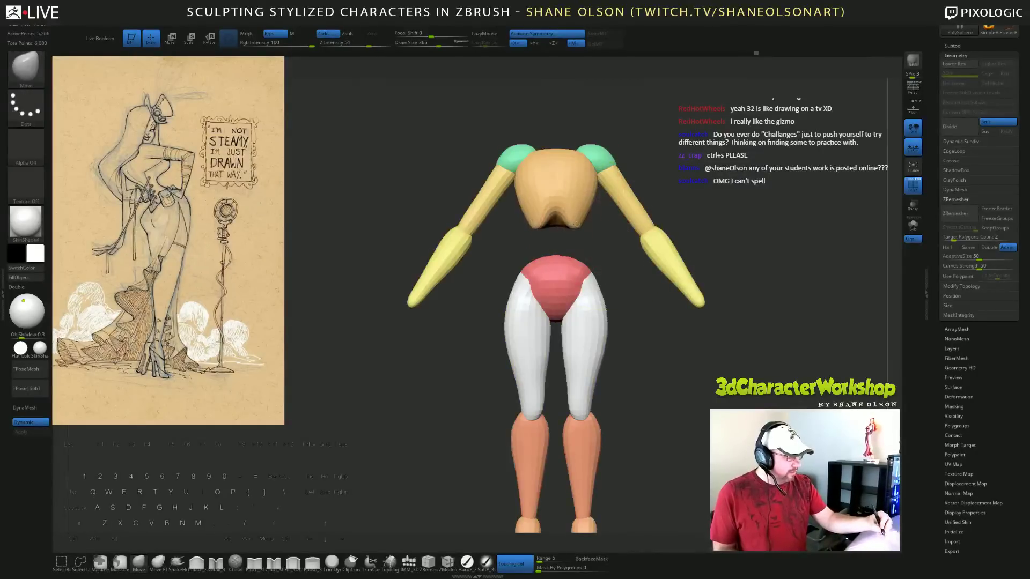
{"action": "key", "text": "ctrl+shift"}
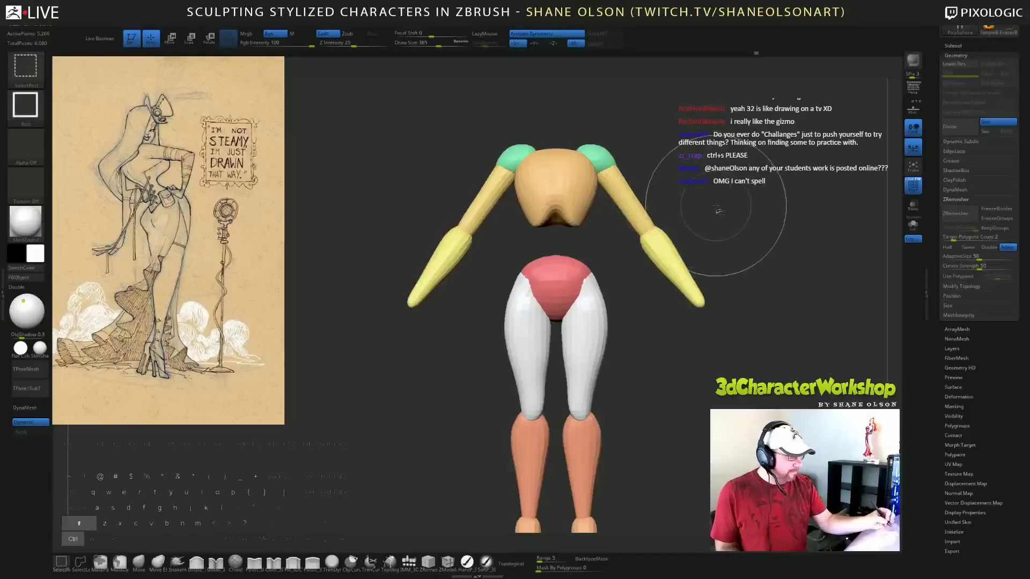
{"action": "left_click", "coordinate": [716, 208], "text": "ctrl+shift"}
Refine the waist and upper abdomen with the Move brush from several angles, using draw sizes 365 and 187.
{"action": "mouse_move", "coordinate": [749, 343]}
{"action": "left_mouse_down"}
{"action": "mouse_move", "coordinate": [805, 344]}
{"action": "mouse_move", "coordinate": [754, 343]}
{"action": "left_mouse_up"}
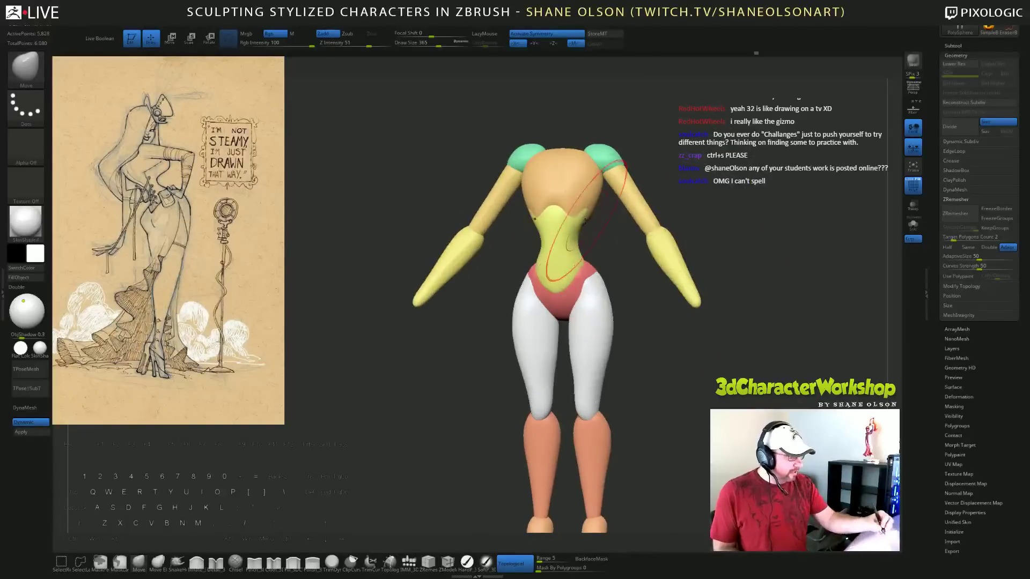
{"action": "left_click_drag", "start_coordinate": [614, 257], "coordinate": [573, 231]}
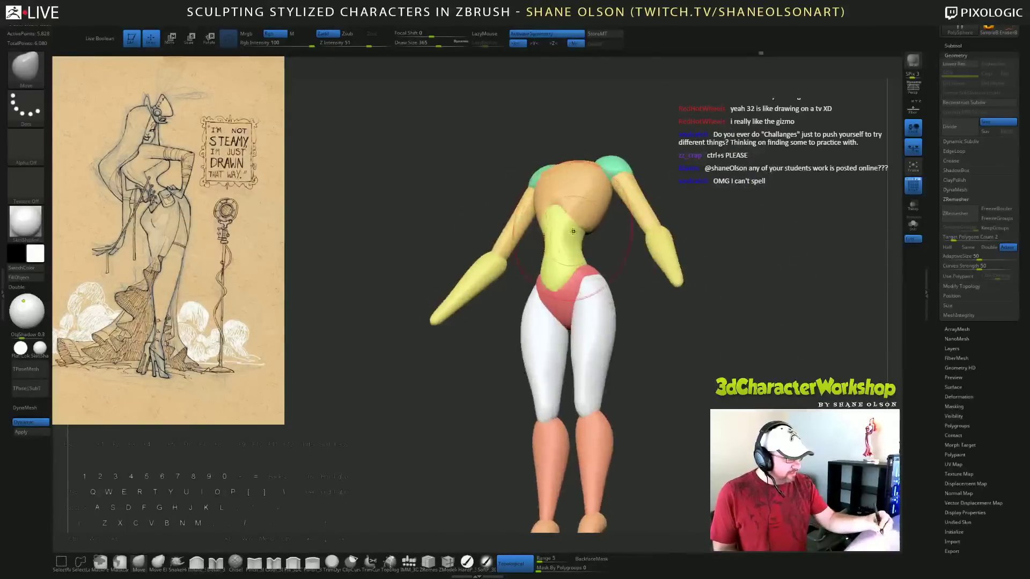
{"action": "mouse_move", "coordinate": [746, 284]}
{"action": "left_mouse_down"}
{"action": "mouse_move", "coordinate": [674, 273]}
{"action": "mouse_move", "coordinate": [721, 271]}
{"action": "left_mouse_up"}
{"action": "key", "text": "s"}
{"action": "left_click", "coordinate": [686, 280]}
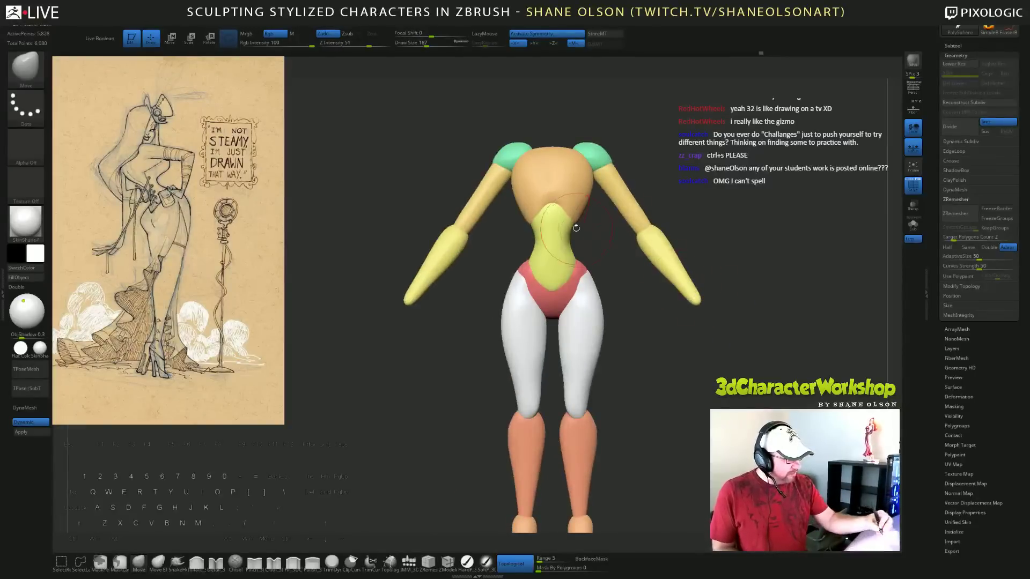
{"action": "left_click_drag", "start_coordinate": [577, 228], "coordinate": [586, 230]}
{"action": "left_click_drag", "start_coordinate": [678, 376], "coordinate": [667, 356]}
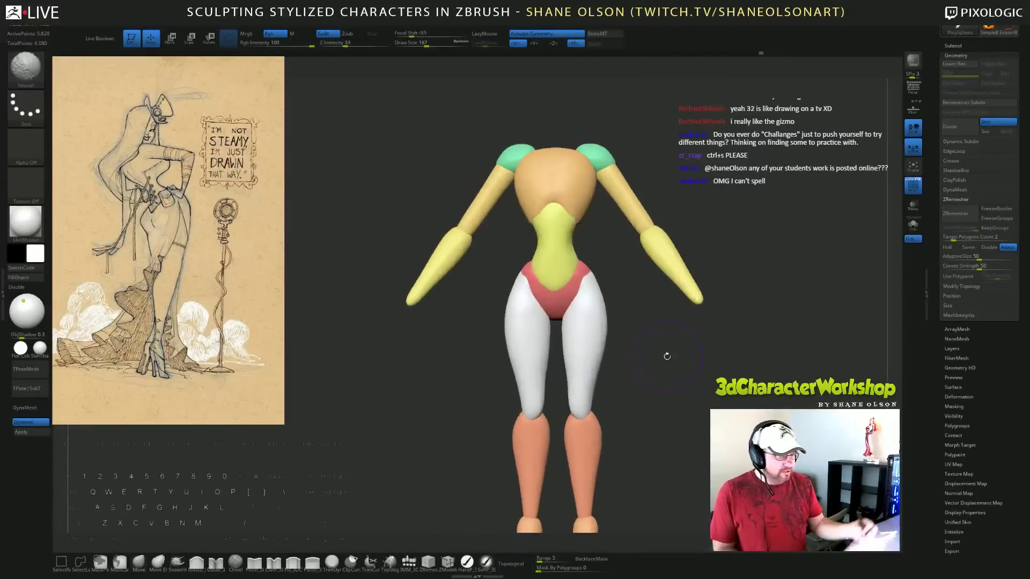
{"action": "mouse_move", "coordinate": [680, 409]}
{"action": "left_mouse_down"}
{"action": "mouse_move", "coordinate": [501, 400]}
{"action": "mouse_move", "coordinate": [665, 402]}
{"action": "left_mouse_up"}
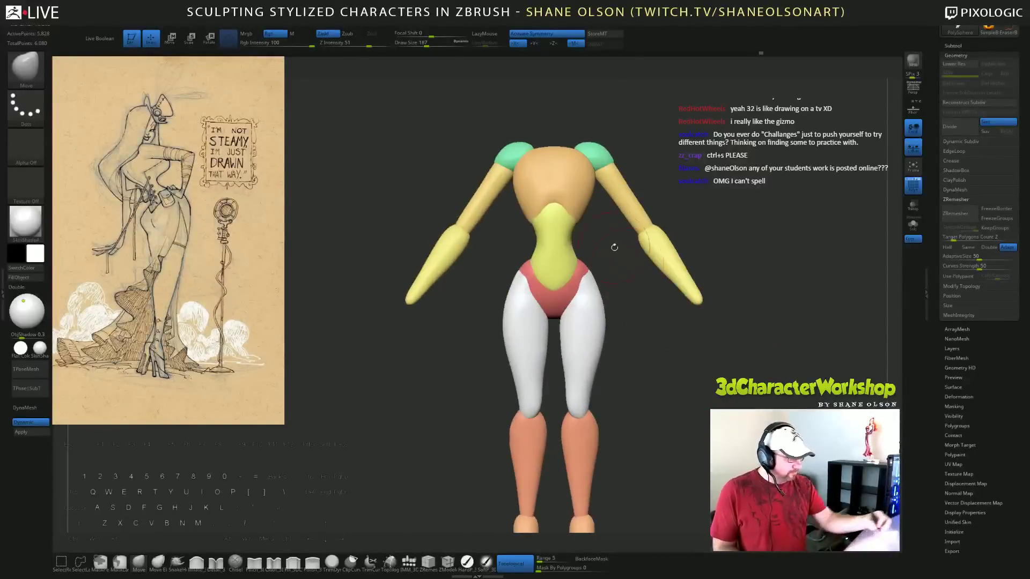
Examine the whole figure's proportions from the front and from behind.
{"action": "left_click_drag", "start_coordinate": [669, 357], "coordinate": [659, 353], "text": "alt"}
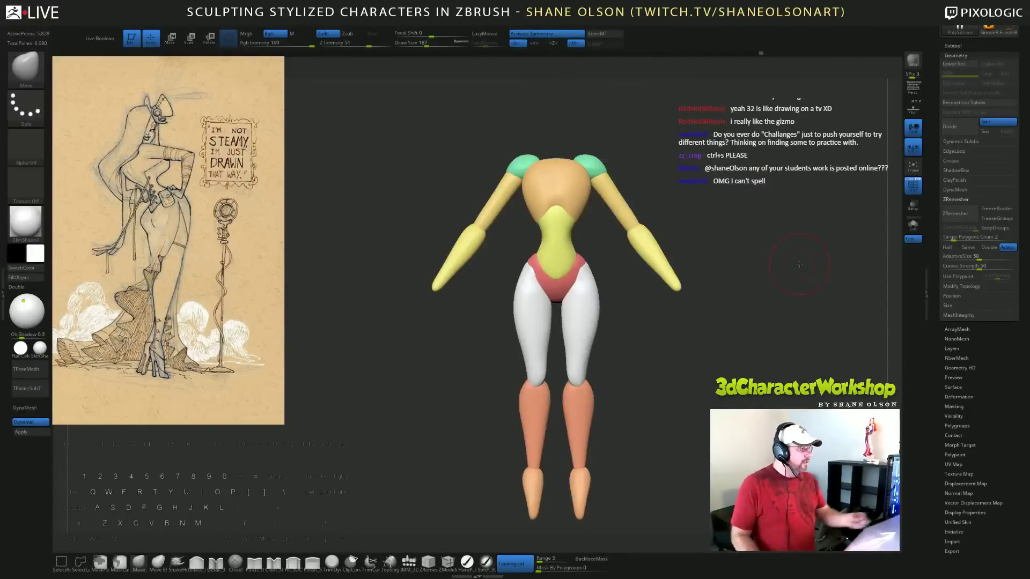
{"action": "mouse_move", "coordinate": [728, 351]}
{"action": "left_mouse_down"}
{"action": "mouse_move", "coordinate": [743, 353]}
{"action": "mouse_move", "coordinate": [733, 354]}
{"action": "left_mouse_up"}
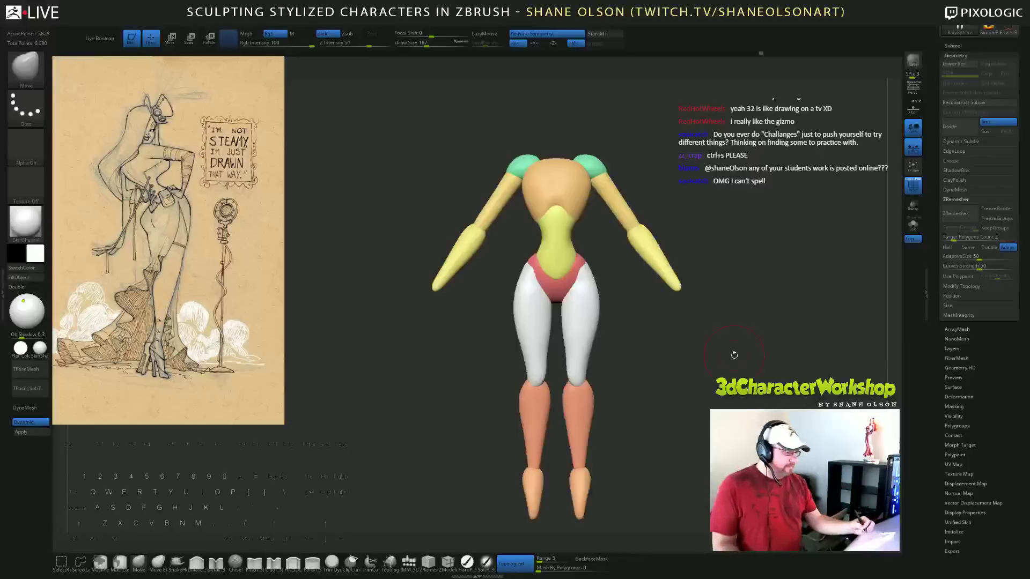
{"action": "left_click_drag", "start_coordinate": [646, 416], "coordinate": [592, 416]}
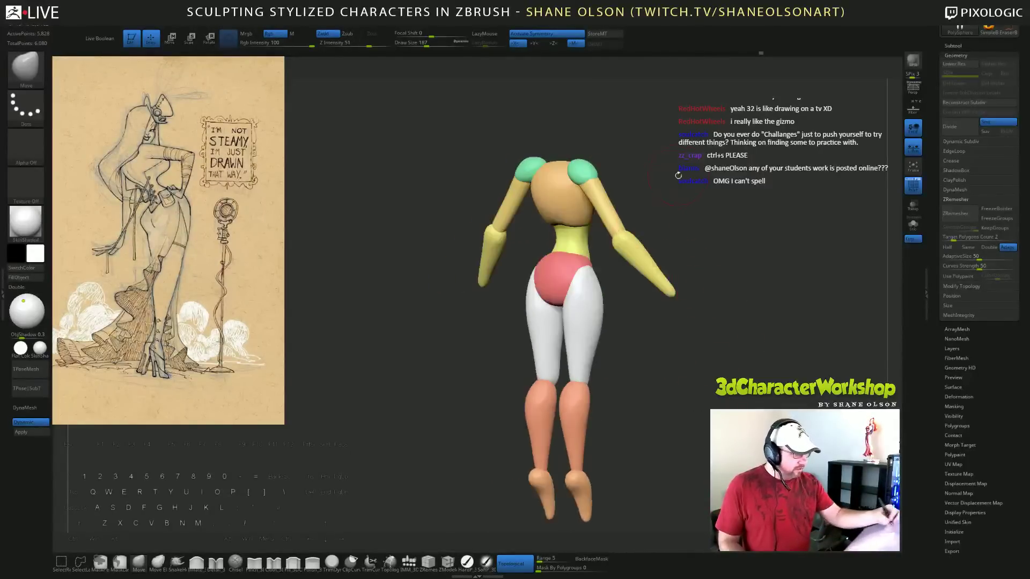
{"action": "left_click_drag", "start_coordinate": [657, 179], "coordinate": [654, 173], "text": "alt"}
{"action": "left_click_drag", "start_coordinate": [613, 294], "coordinate": [637, 299]}
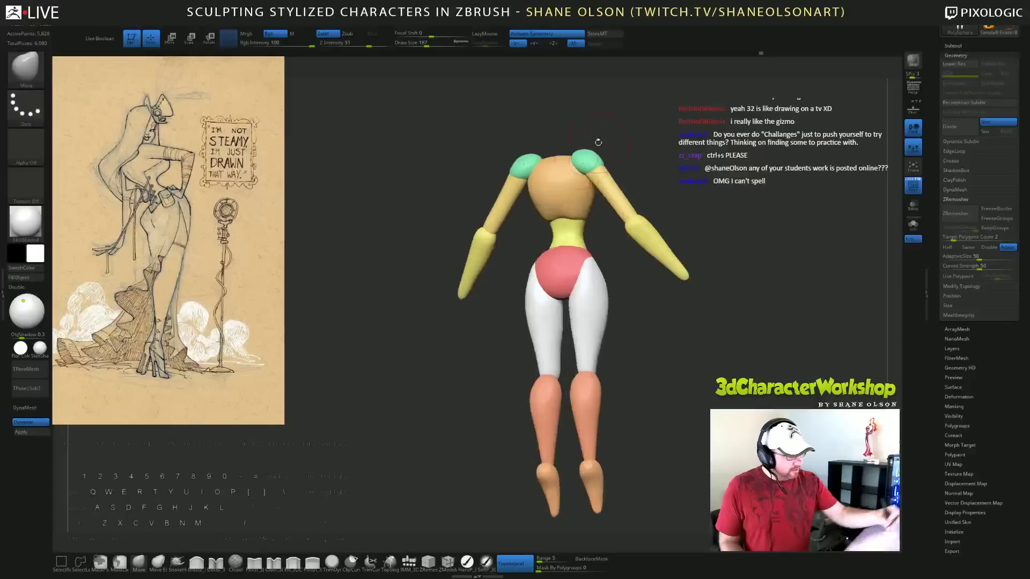
{"action": "left_click_drag", "start_coordinate": [598, 141], "coordinate": [577, 164]}
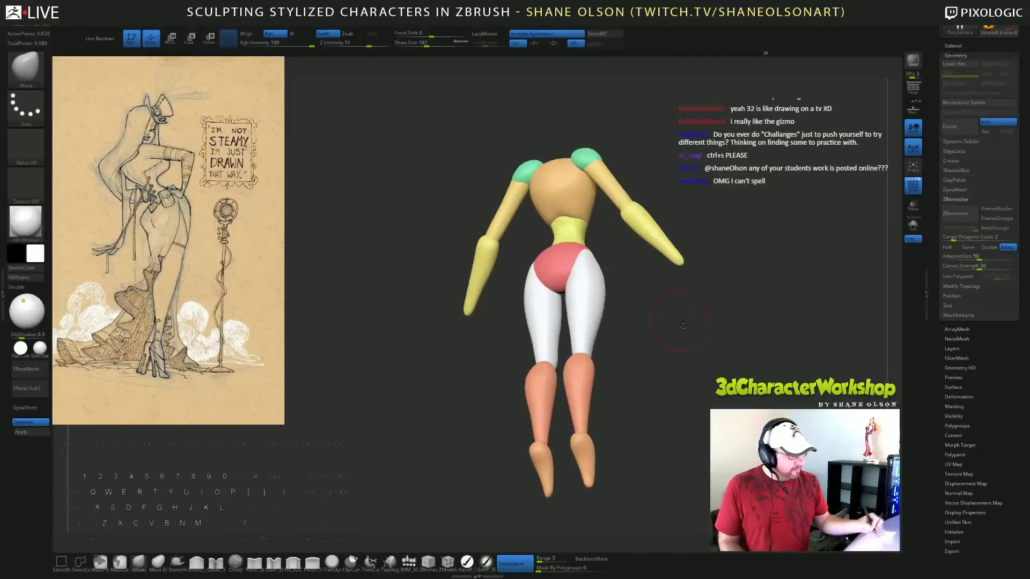
Inspect the mannequin's overall silhouette from high, front, rear and side views against the concept sketch.
{"action": "right_click_drag", "start_coordinate": [575, 166], "coordinate": [753, 322]}
{"action": "mouse_move", "coordinate": [681, 288]}
{"action": "right_mouse_down"}
{"action": "mouse_move", "coordinate": [591, 233]}
{"action": "mouse_move", "coordinate": [697, 263]}
{"action": "right_mouse_up"}
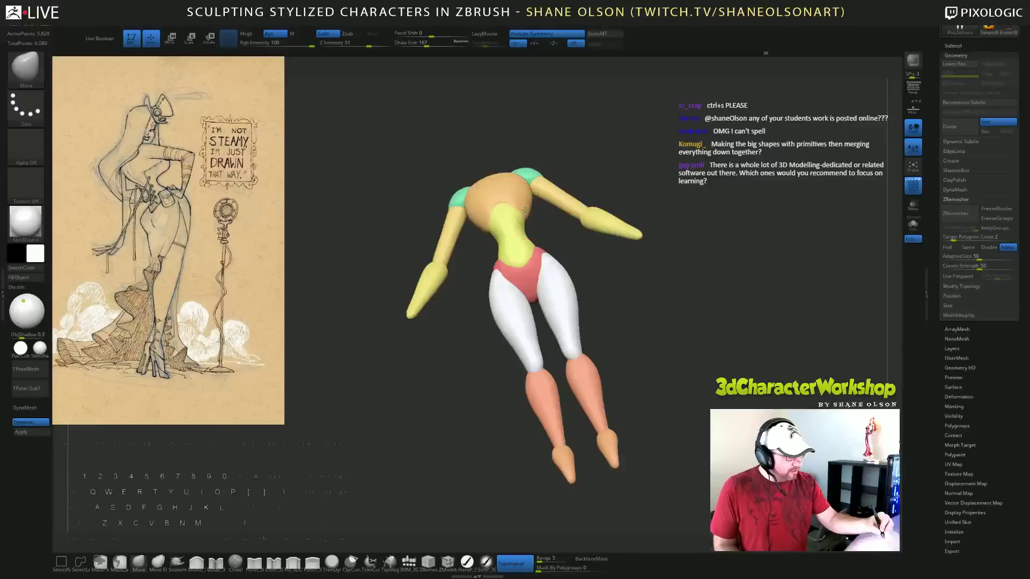
{"action": "right_click_drag", "start_coordinate": [660, 261], "coordinate": [679, 334], "text": "shift"}
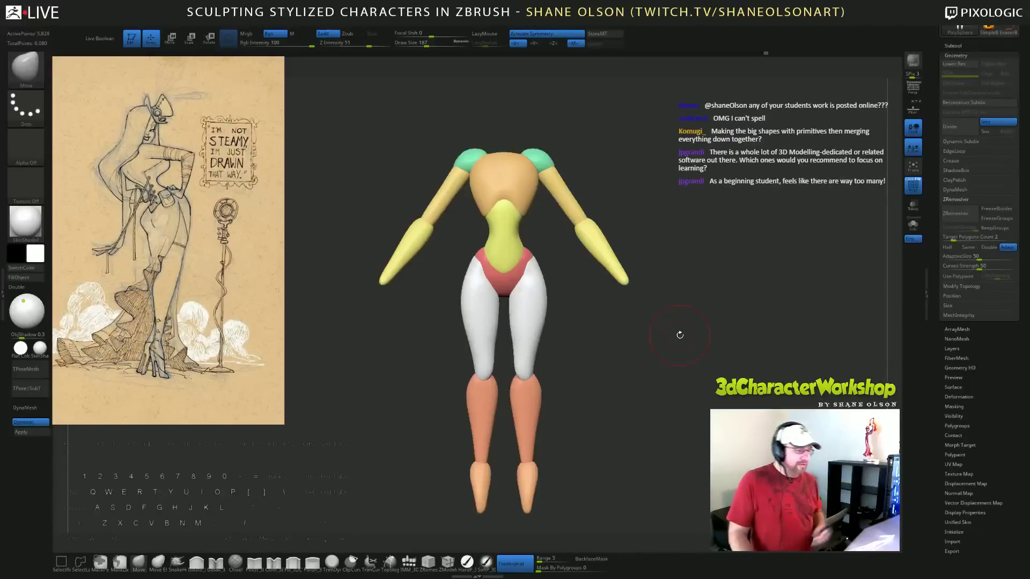
{"action": "left_click_drag", "start_coordinate": [714, 379], "coordinate": [711, 309]}
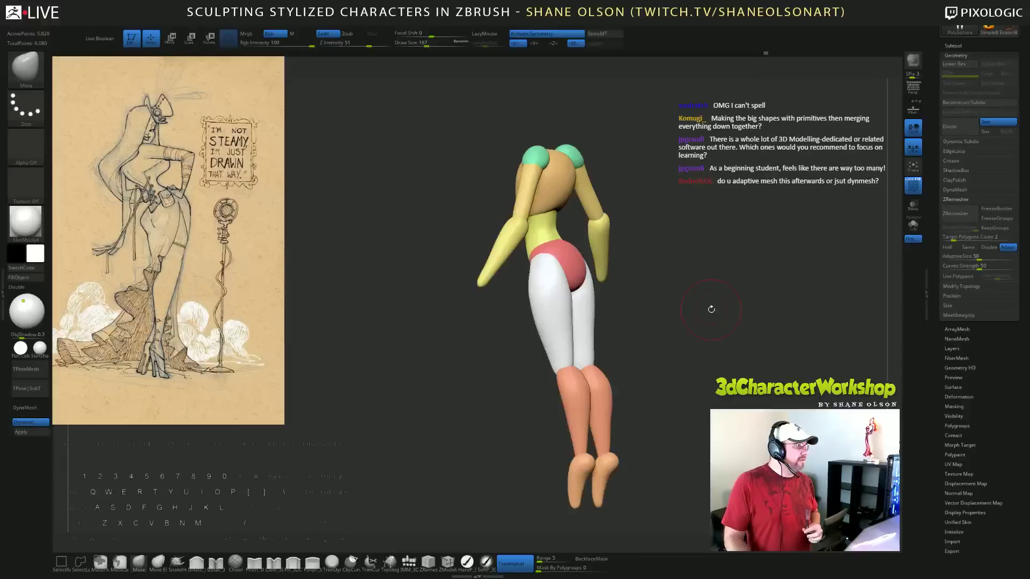
{"action": "left_click_drag", "start_coordinate": [745, 335], "coordinate": [747, 367]}
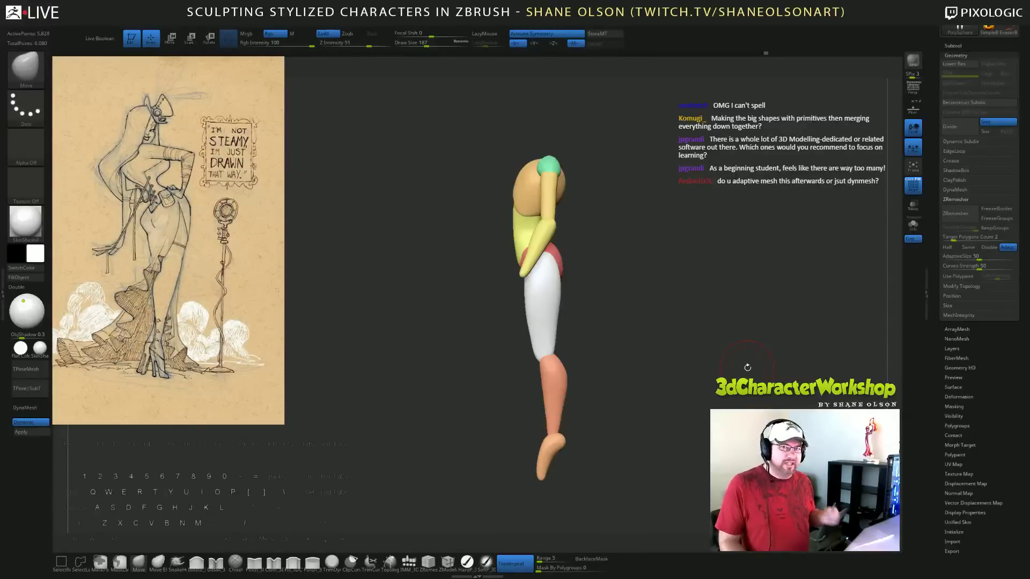
{"action": "mouse_move", "coordinate": [697, 358]}
{"action": "left_mouse_down"}
{"action": "mouse_move", "coordinate": [729, 354]}
{"action": "mouse_move", "coordinate": [708, 370]}
{"action": "left_mouse_up"}
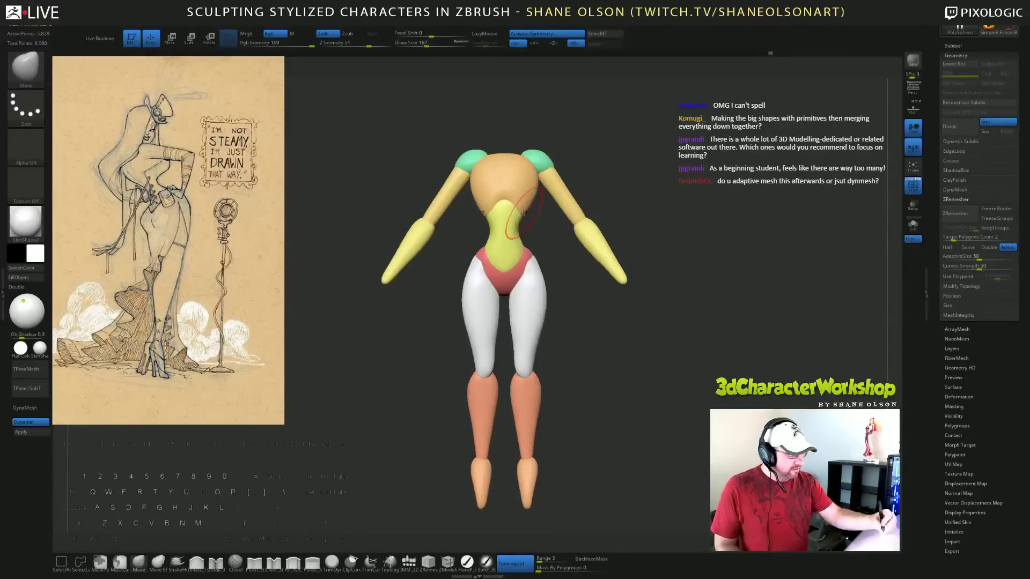
{"action": "left_click_drag", "start_coordinate": [780, 403], "coordinate": [767, 370]}
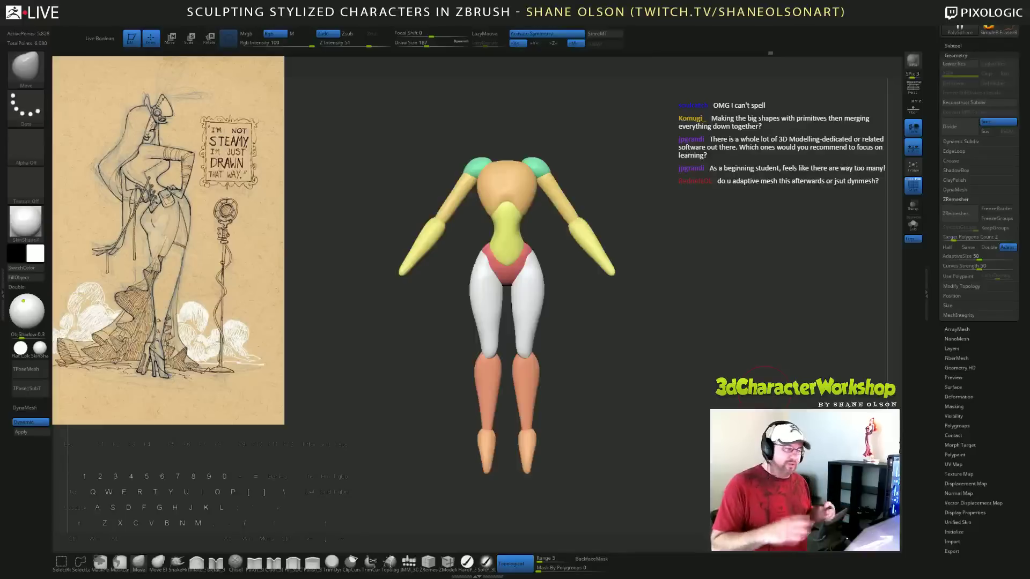
{"action": "left_click_drag", "start_coordinate": [687, 338], "coordinate": [697, 357]}
Set the Move brush's draw size to 262.
{"action": "key", "text": "space"}
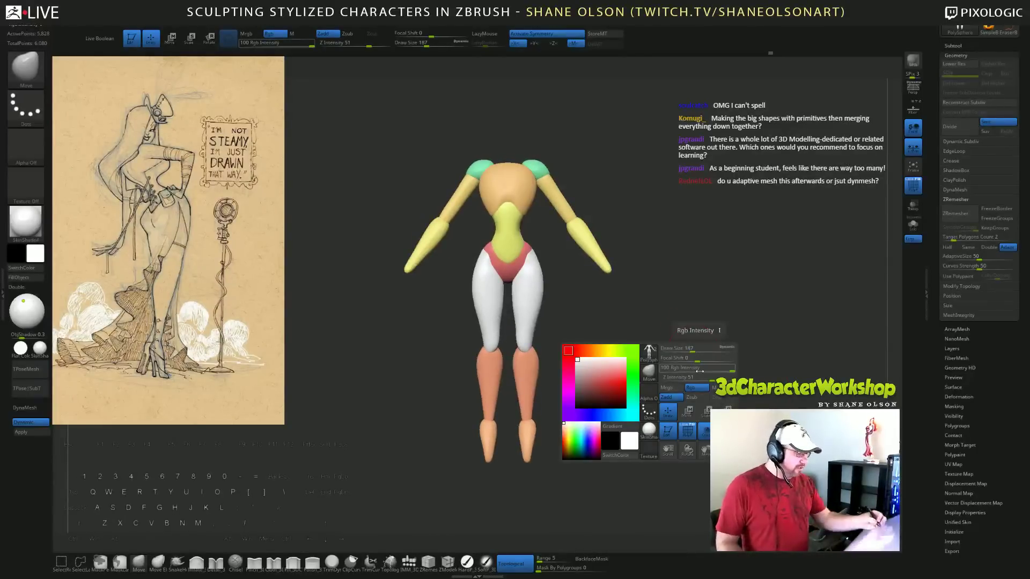
{"action": "key", "text": "s"}
{"action": "left_click_drag", "start_coordinate": [715, 305], "coordinate": [720, 305]}
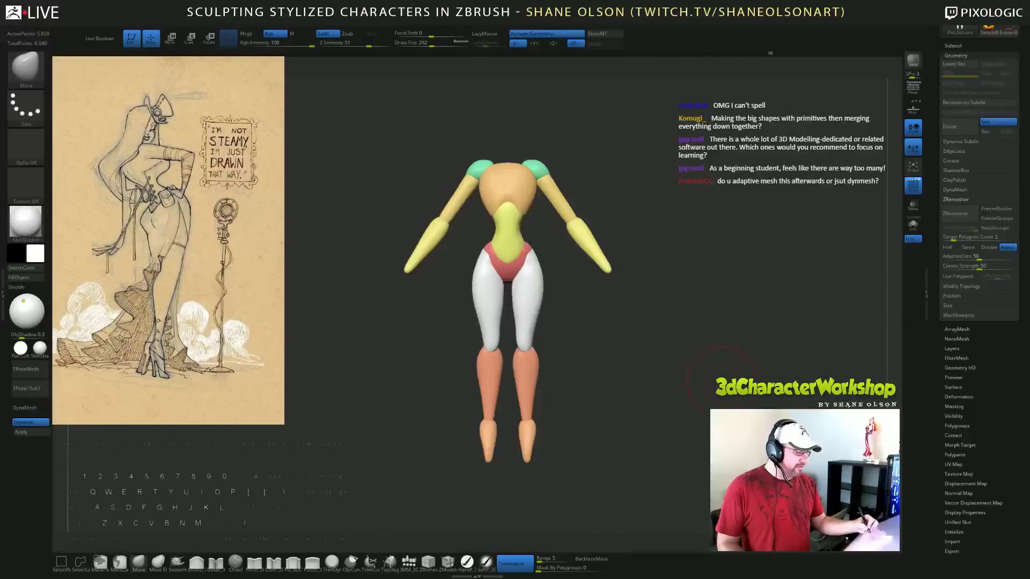
{"action": "left_click_drag", "start_coordinate": [723, 381], "coordinate": [708, 385]}
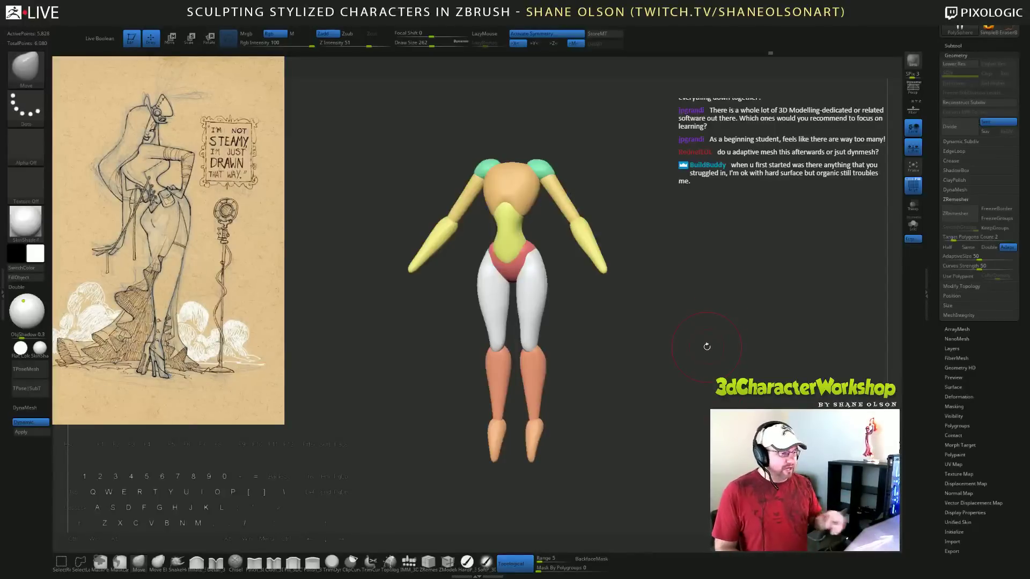
{"action": "left_click_drag", "start_coordinate": [699, 315], "coordinate": [696, 377], "text": "alt"}
{"action": "left_click", "coordinate": [409, 562]}
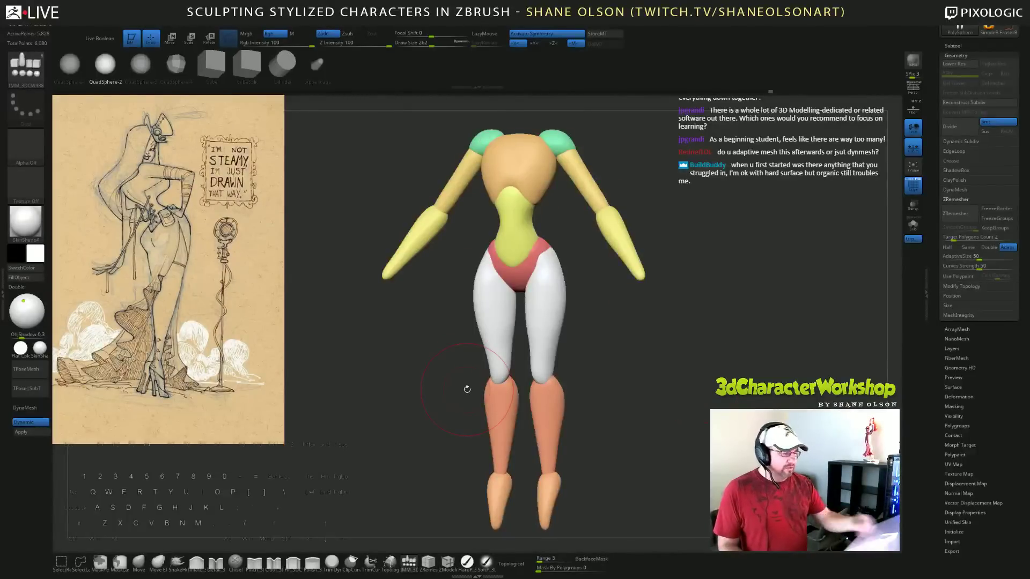
{"action": "left_click_drag", "start_coordinate": [706, 399], "coordinate": [753, 408]}
{"action": "left_click_drag", "start_coordinate": [665, 402], "coordinate": [693, 399]}
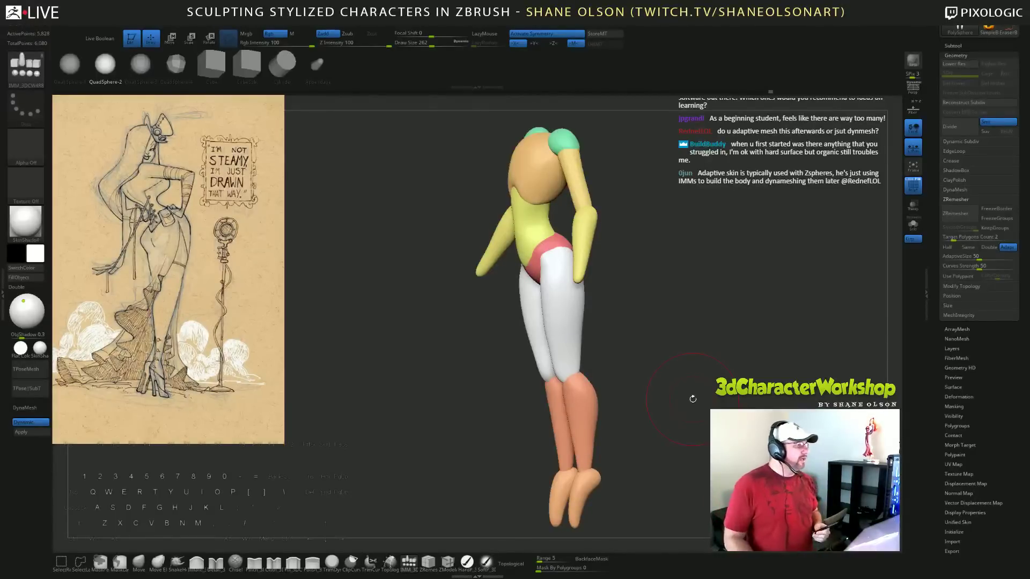
{"action": "left_click_drag", "start_coordinate": [741, 301], "coordinate": [717, 343]}
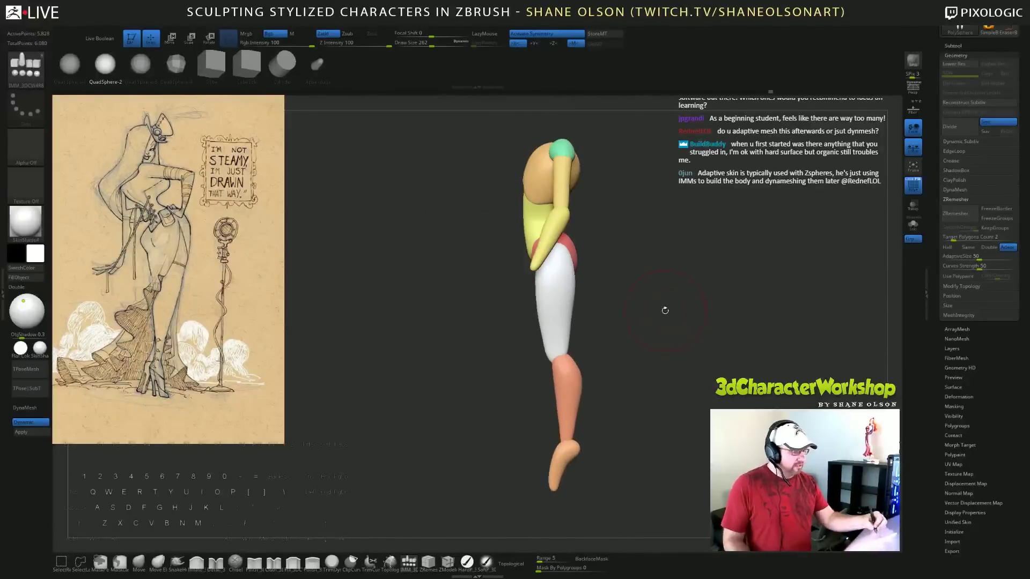
{"action": "left_click_drag", "start_coordinate": [664, 308], "coordinate": [635, 299]}
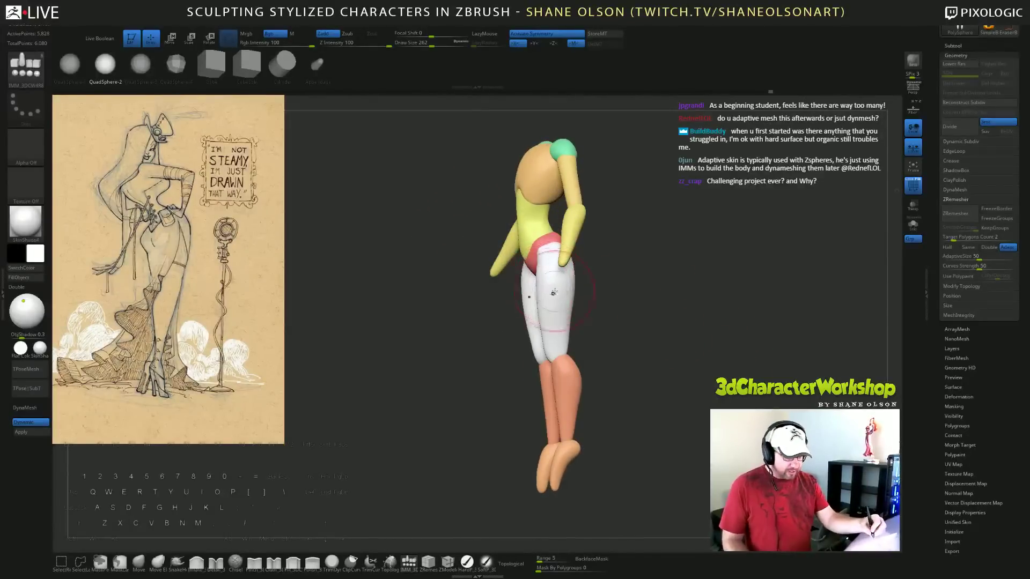
Refine the thighs and the area above the knees with the Move brush from several angles, using draw sizes 262 and 182.
{"action": "left_click", "coordinate": [139, 562]}
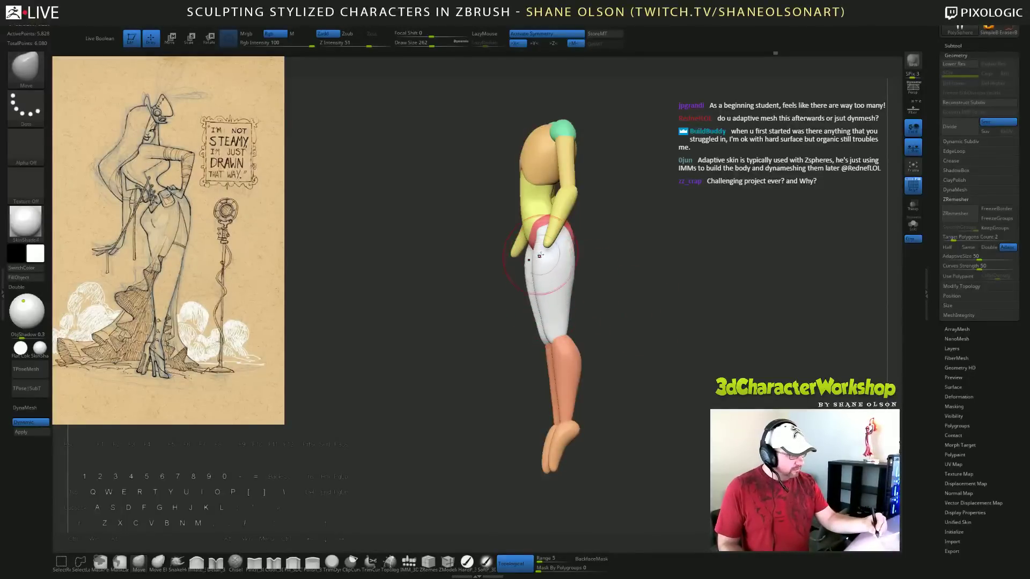
{"action": "mouse_move", "coordinate": [634, 326]}
{"action": "left_mouse_down"}
{"action": "mouse_move", "coordinate": [596, 237]}
{"action": "mouse_move", "coordinate": [702, 314]}
{"action": "mouse_move", "coordinate": [690, 308]}
{"action": "left_mouse_up"}
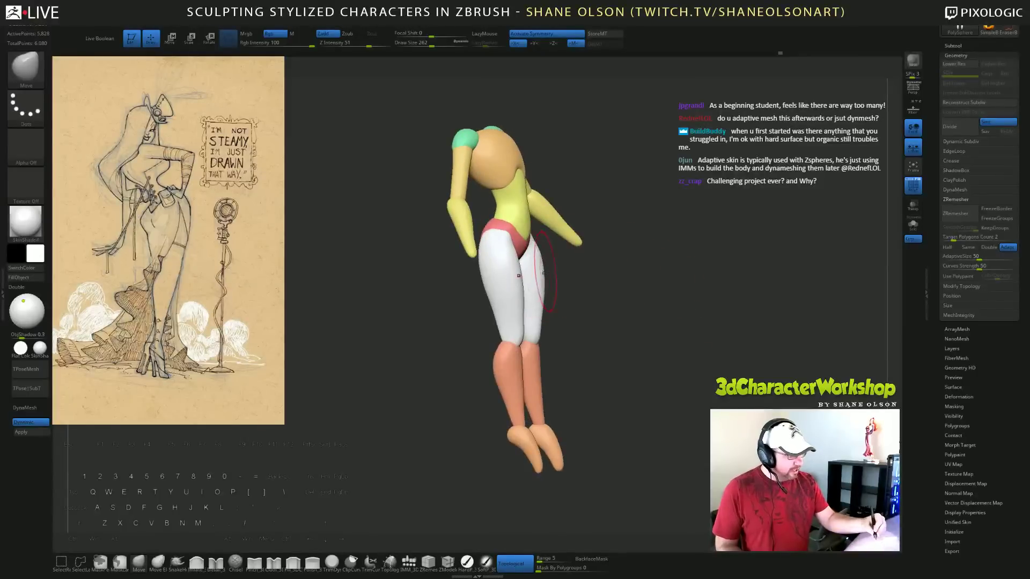
{"action": "mouse_move", "coordinate": [649, 338]}
{"action": "left_mouse_down"}
{"action": "mouse_move", "coordinate": [622, 353]}
{"action": "mouse_move", "coordinate": [591, 316]}
{"action": "left_mouse_up"}
{"action": "key", "text": "s"}
{"action": "left_click_drag", "start_coordinate": [510, 321], "coordinate": [506, 321]}
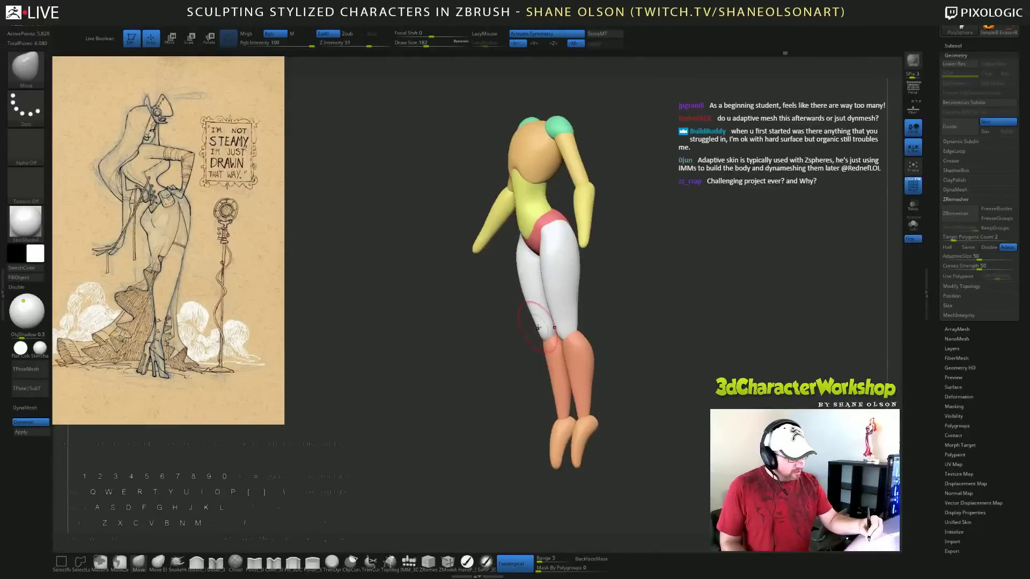
{"action": "left_click_drag", "start_coordinate": [660, 364], "coordinate": [633, 316]}
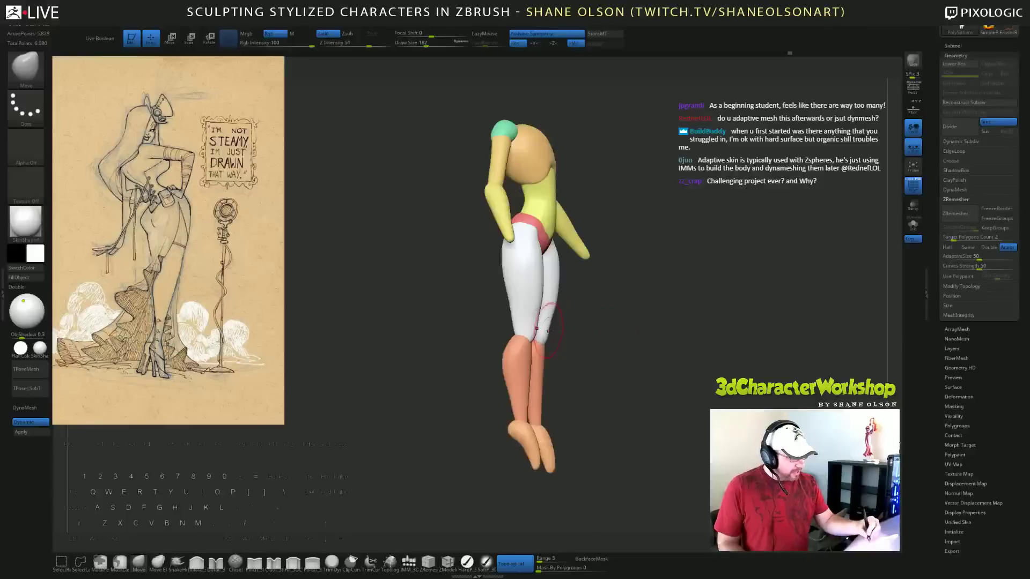
{"action": "left_click_drag", "start_coordinate": [664, 387], "coordinate": [673, 376]}
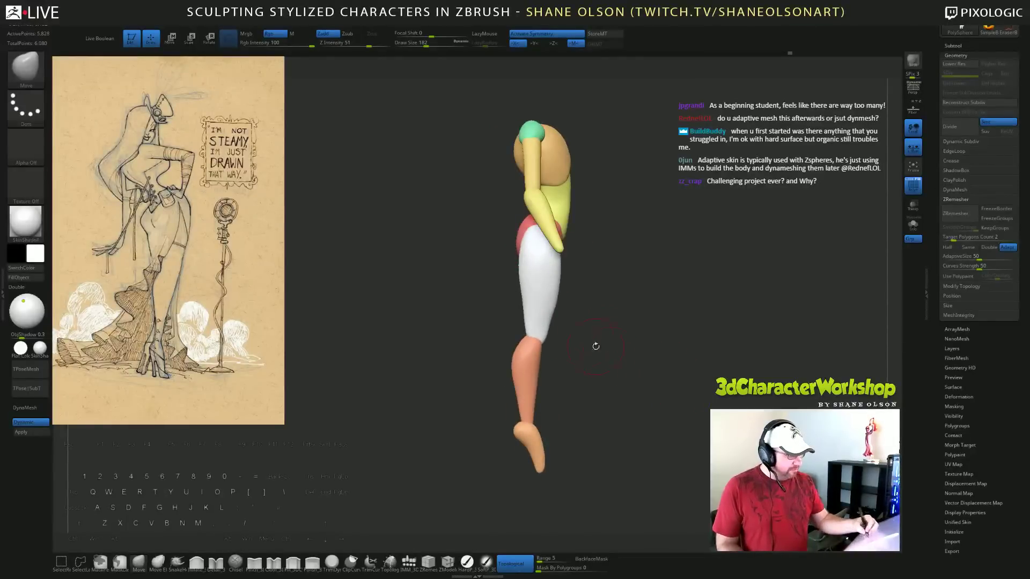
Set the Move brush's draw size to 245 and review the full figure from the front.
{"action": "key", "text": "s"}
{"action": "mouse_move", "coordinate": [628, 305]}
{"action": "left_mouse_down"}
{"action": "mouse_move", "coordinate": [627, 295]}
{"action": "mouse_move", "coordinate": [663, 367]}
{"action": "mouse_move", "coordinate": [642, 368]}
{"action": "mouse_move", "coordinate": [655, 398]}
{"action": "mouse_move", "coordinate": [637, 403]}
{"action": "mouse_move", "coordinate": [670, 390]}
{"action": "mouse_move", "coordinate": [655, 319]}
{"action": "mouse_move", "coordinate": [700, 387]}
{"action": "mouse_move", "coordinate": [689, 392]}
{"action": "mouse_move", "coordinate": [697, 365]}
{"action": "left_mouse_up"}
{"action": "left_click", "coordinate": [631, 294]}
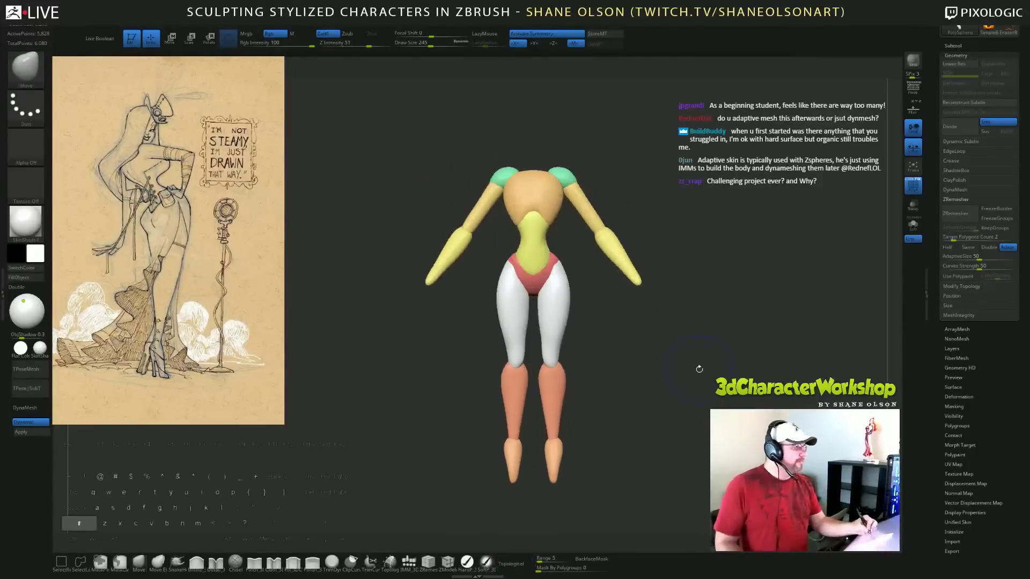
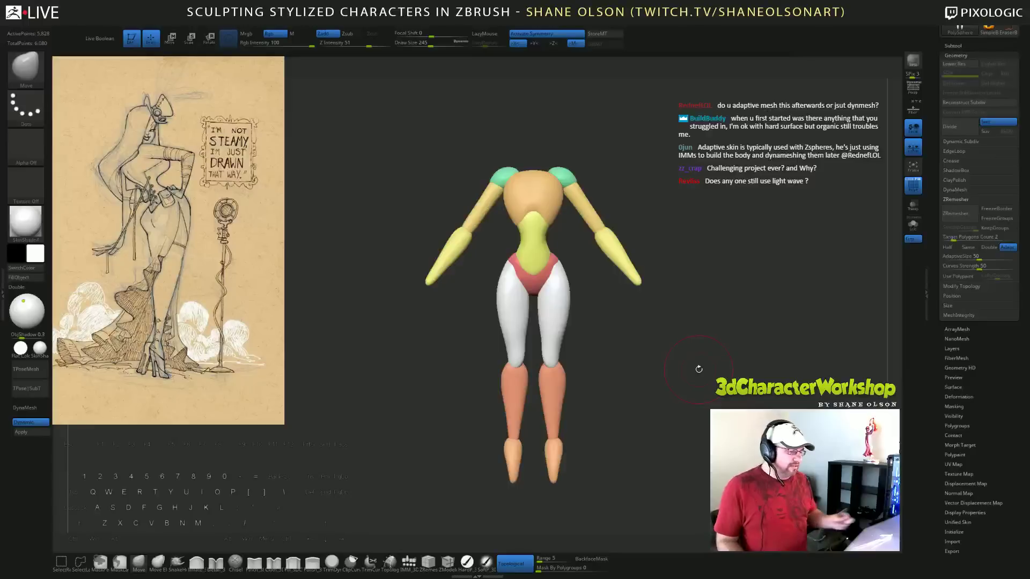
{"action": "left_click_drag", "start_coordinate": [707, 315], "coordinate": [715, 351]}
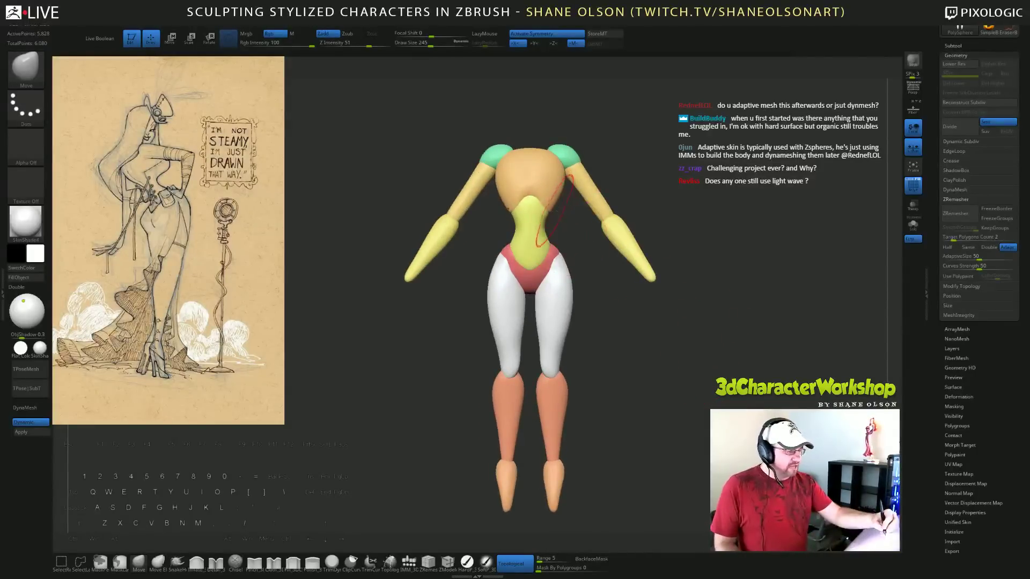
{"action": "left_click_drag", "start_coordinate": [652, 375], "coordinate": [676, 369]}
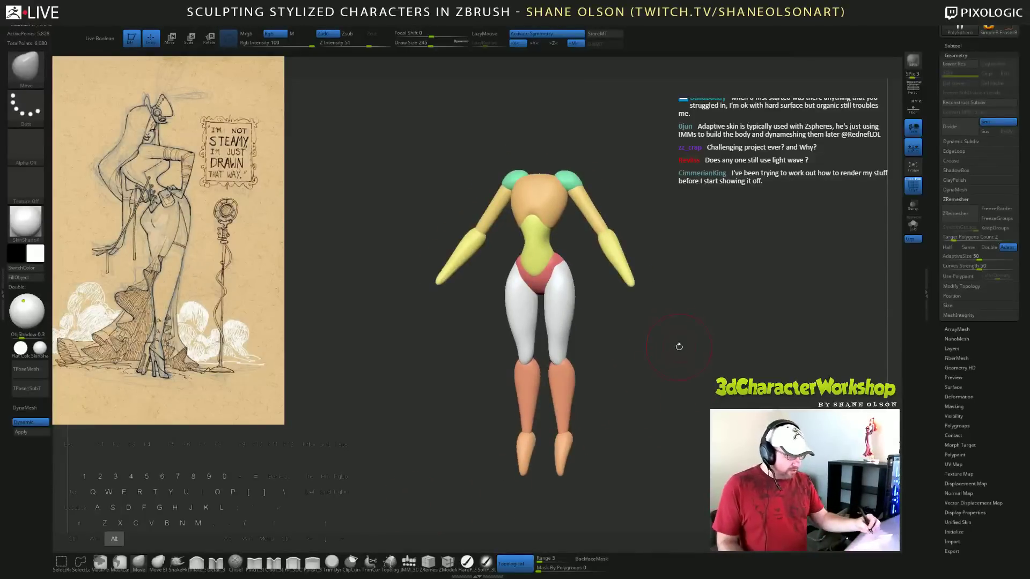
{"action": "left_click_drag", "start_coordinate": [678, 347], "coordinate": [705, 355], "text": "alt"}
{"action": "left_click_drag", "start_coordinate": [701, 305], "coordinate": [691, 318], "text": "alt"}
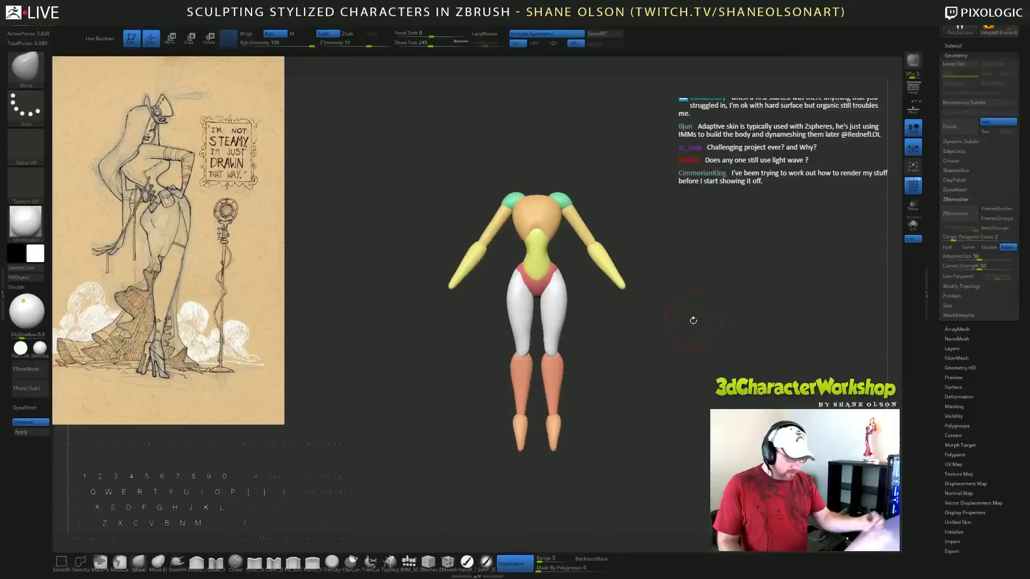
Insert a QuadSphere-2 primitive centred on top of the chest as the base for the neck, using the insert mesh brush.
{"action": "left_click", "coordinate": [409, 562]}
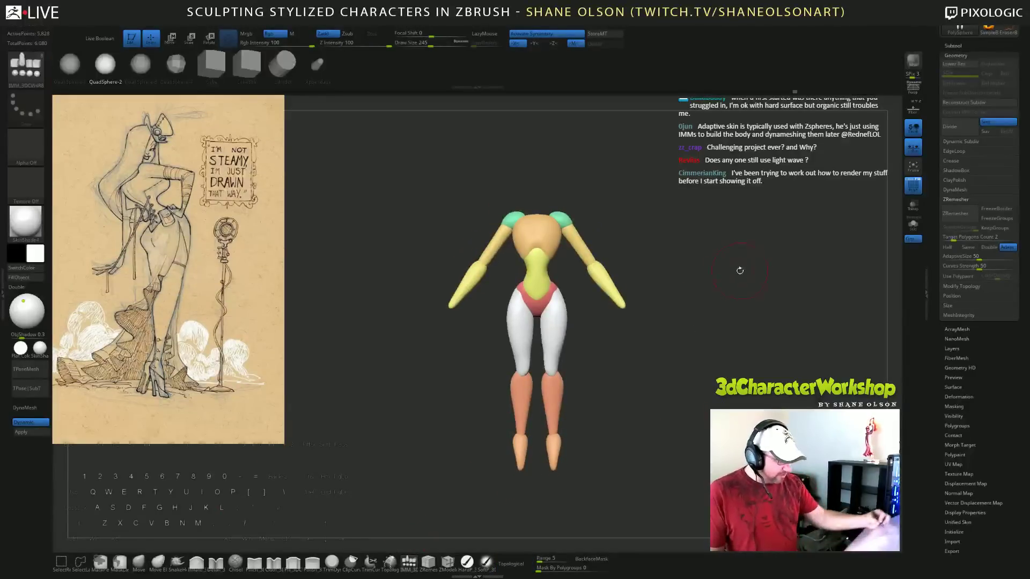
{"action": "left_click_drag", "start_coordinate": [685, 212], "coordinate": [633, 201], "text": "alt"}
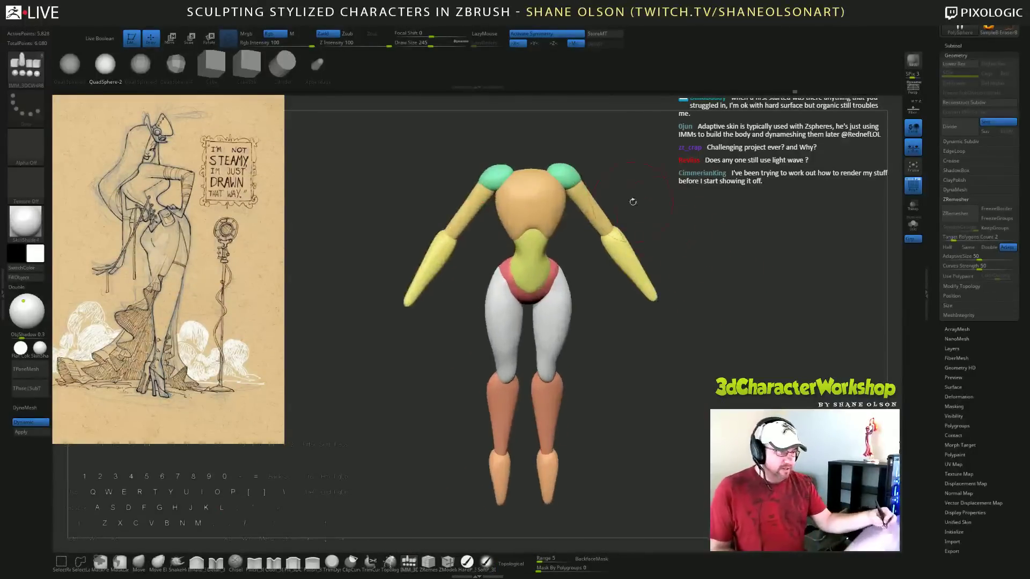
{"action": "left_click_drag", "start_coordinate": [649, 153], "coordinate": [666, 226]}
{"action": "left_click_drag", "start_coordinate": [529, 309], "coordinate": [539, 327]}
{"action": "left_click_drag", "start_coordinate": [682, 431], "coordinate": [705, 348], "text": "shift"}
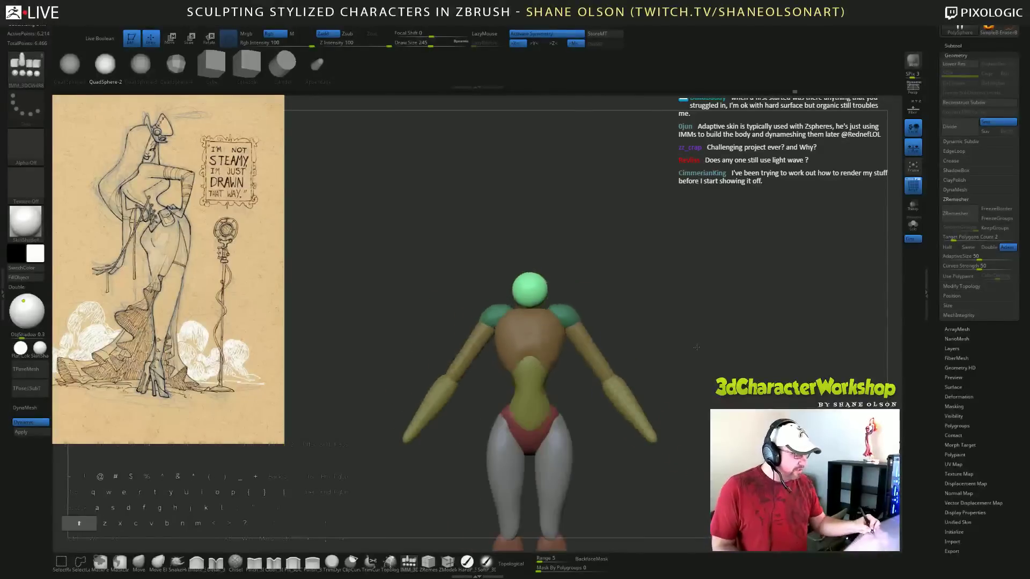
Stretch the inserted sphere vertically and lower it into the top of the chest with the gizmo.
{"action": "key", "text": "w"}
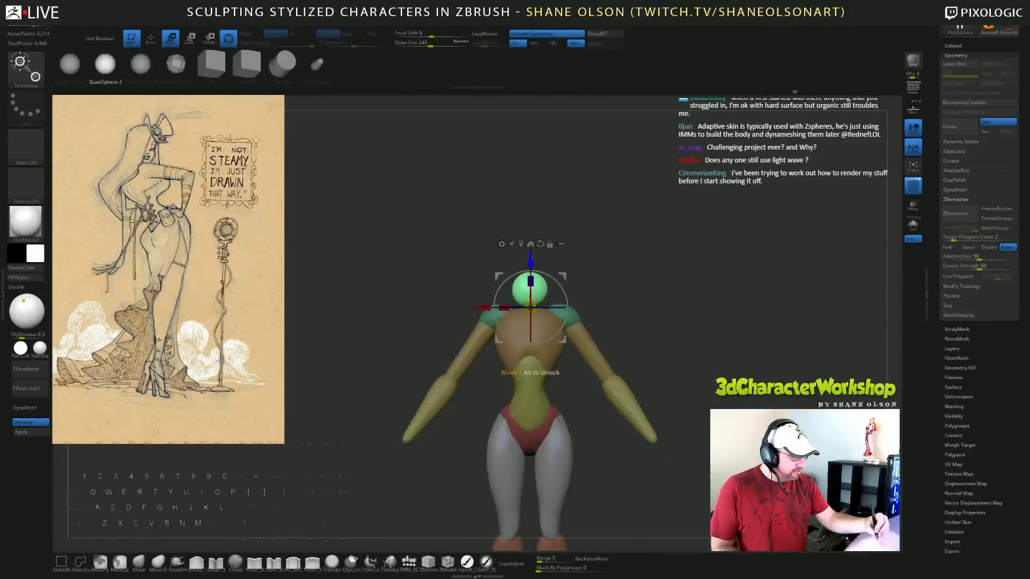
{"action": "mouse_move", "coordinate": [531, 281]}
{"action": "left_mouse_down"}
{"action": "mouse_move", "coordinate": [531, 264]}
{"action": "mouse_move", "coordinate": [531, 273]}
{"action": "left_mouse_up"}
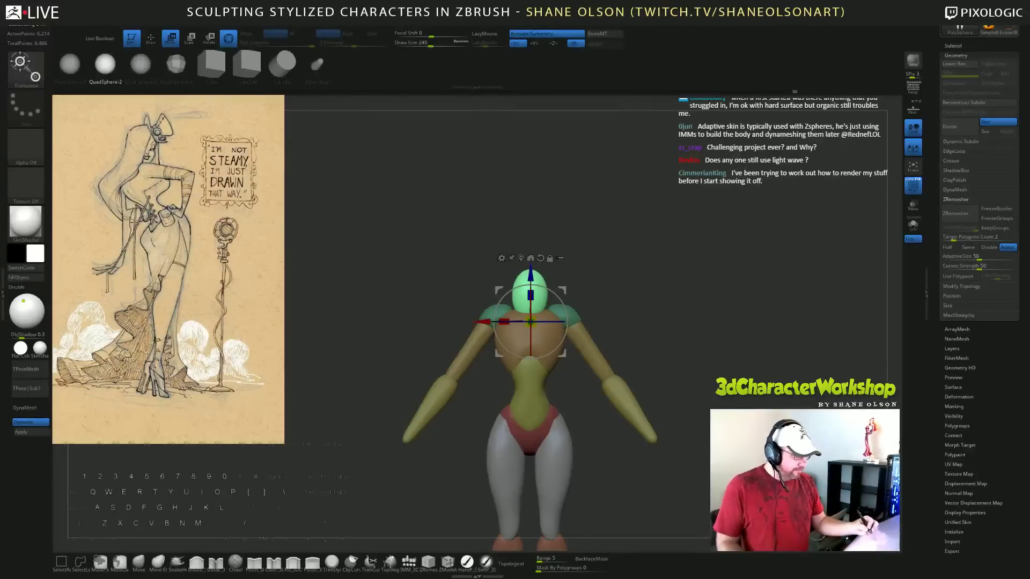
{"action": "left_click_drag", "start_coordinate": [679, 347], "coordinate": [678, 305]}
Shape the stretched sphere into a slim, forward-leaning neck with the Move brush at draw size 149.
{"action": "left_click", "coordinate": [139, 562]}
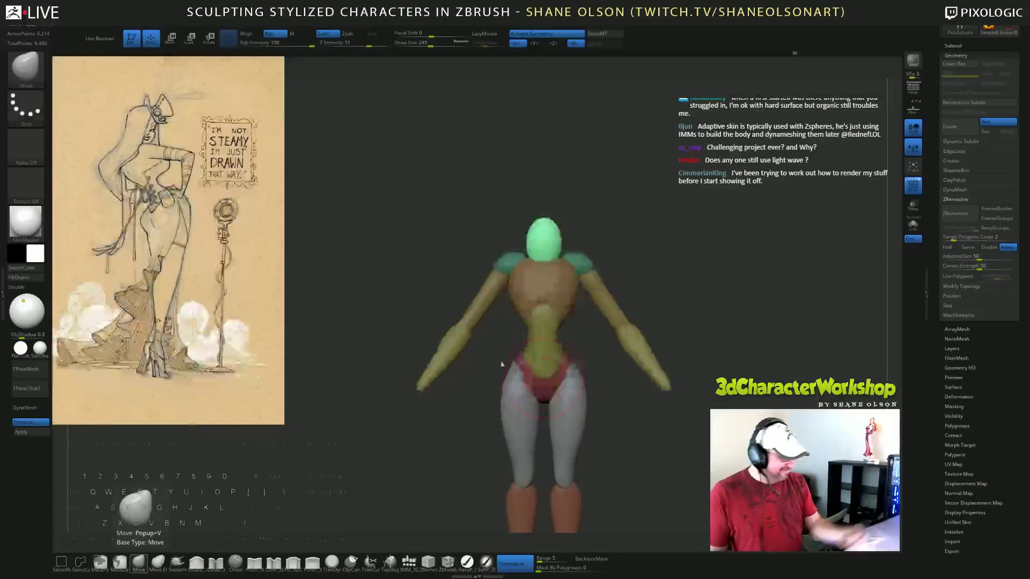
{"action": "mouse_move", "coordinate": [636, 226]}
{"action": "left_mouse_down"}
{"action": "mouse_move", "coordinate": [608, 227]}
{"action": "mouse_move", "coordinate": [635, 223]}
{"action": "mouse_move", "coordinate": [626, 241]}
{"action": "mouse_move", "coordinate": [555, 236]}
{"action": "mouse_move", "coordinate": [614, 232]}
{"action": "mouse_move", "coordinate": [570, 237]}
{"action": "left_mouse_up"}
{"action": "mouse_move", "coordinate": [602, 232]}
{"action": "left_mouse_down"}
{"action": "mouse_move", "coordinate": [589, 231]}
{"action": "mouse_move", "coordinate": [601, 244]}
{"action": "mouse_move", "coordinate": [586, 248]}
{"action": "mouse_move", "coordinate": [581, 220]}
{"action": "mouse_move", "coordinate": [665, 234]}
{"action": "mouse_move", "coordinate": [600, 238]}
{"action": "mouse_move", "coordinate": [603, 257]}
{"action": "mouse_move", "coordinate": [594, 240]}
{"action": "mouse_move", "coordinate": [731, 244]}
{"action": "left_mouse_up"}
{"action": "key", "text": "s"}
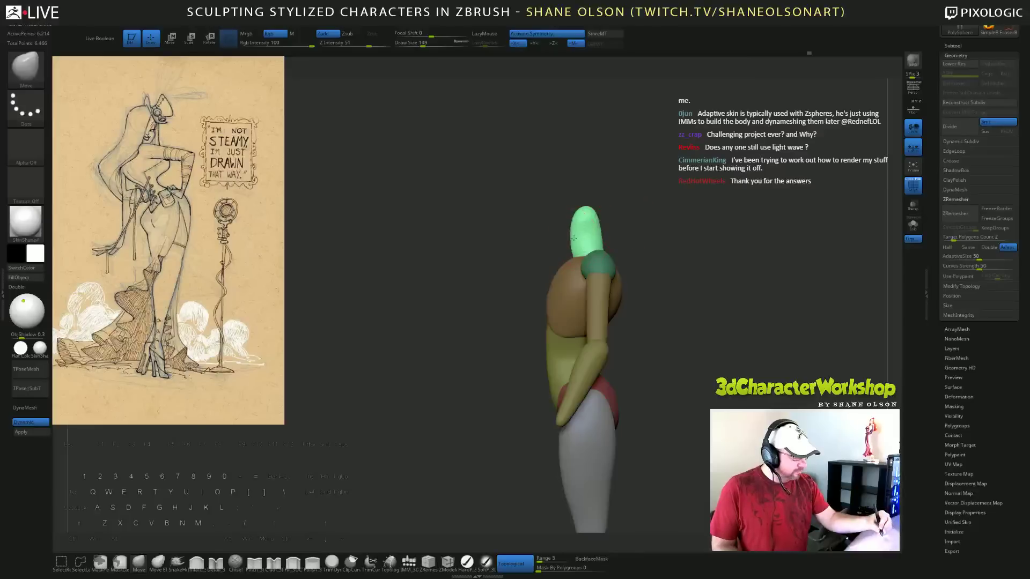
{"action": "mouse_move", "coordinate": [668, 228]}
{"action": "left_mouse_down"}
{"action": "mouse_move", "coordinate": [646, 228]}
{"action": "mouse_move", "coordinate": [652, 218]}
{"action": "left_mouse_up"}
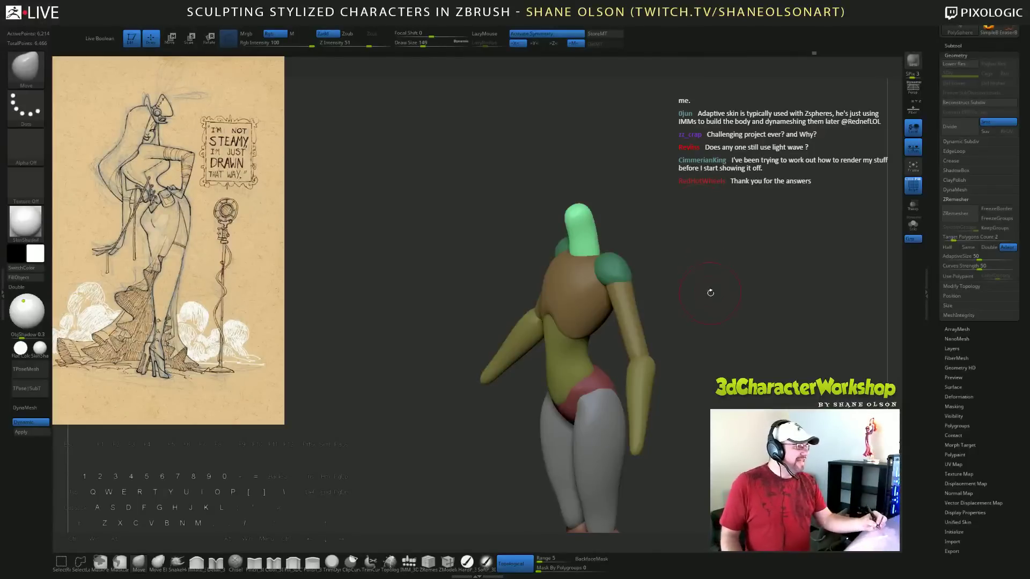
Isolate the neck, reshape its lower end with the Move brush, and show the whole figure again.
{"action": "left_click", "coordinate": [584, 239], "text": "ctrl+shift"}
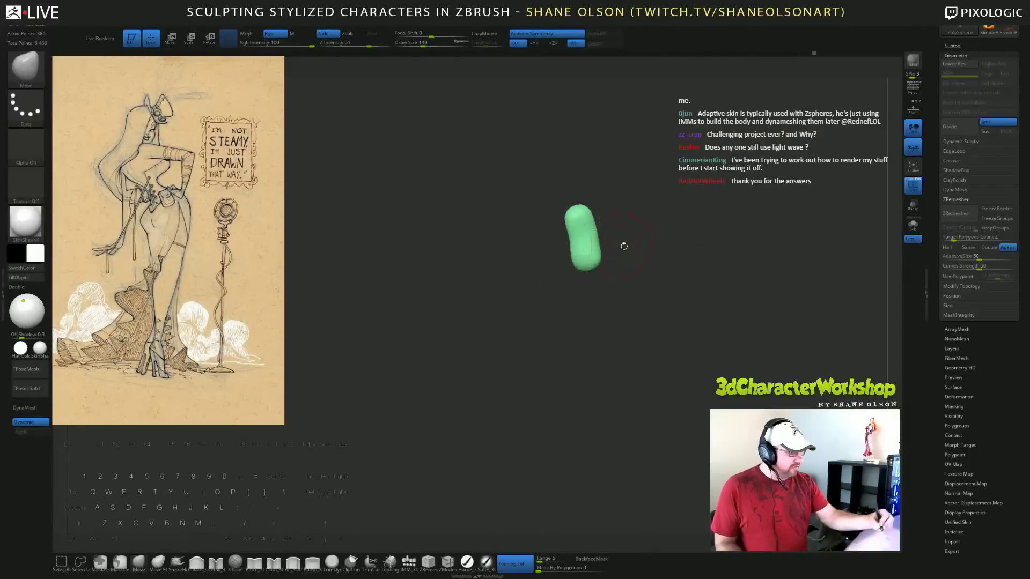
{"action": "mouse_move", "coordinate": [657, 273]}
{"action": "left_mouse_down"}
{"action": "mouse_move", "coordinate": [635, 261]}
{"action": "mouse_move", "coordinate": [652, 264]}
{"action": "left_mouse_up"}
{"action": "left_click_drag", "start_coordinate": [583, 260], "coordinate": [591, 263]}
{"action": "left_click", "coordinate": [681, 271], "text": "ctrl+shift"}
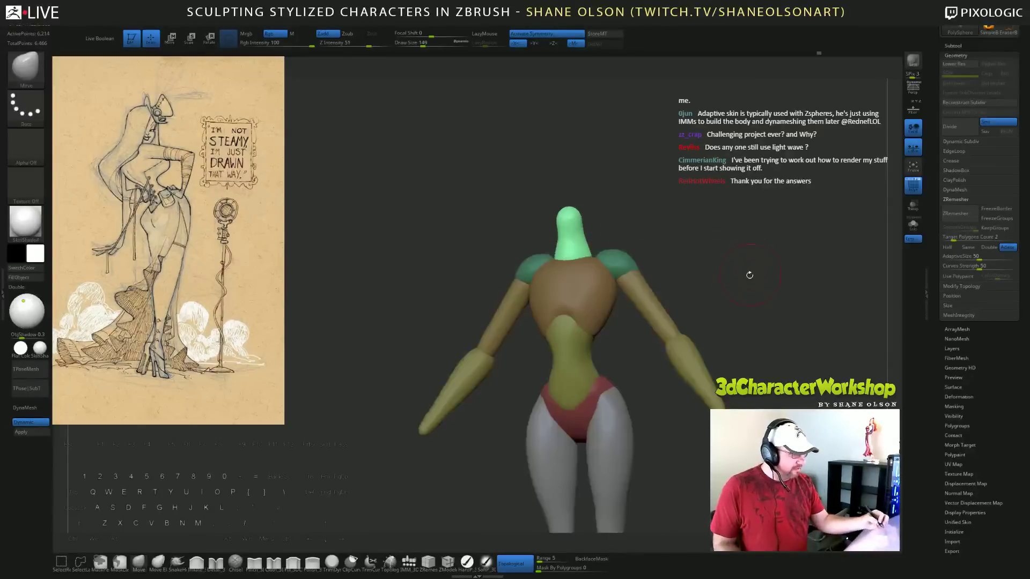
Adjust the base of the neck from behind with the Move brush and clear the mask from the body.
{"action": "left_click_drag", "start_coordinate": [681, 271], "coordinate": [671, 209]}
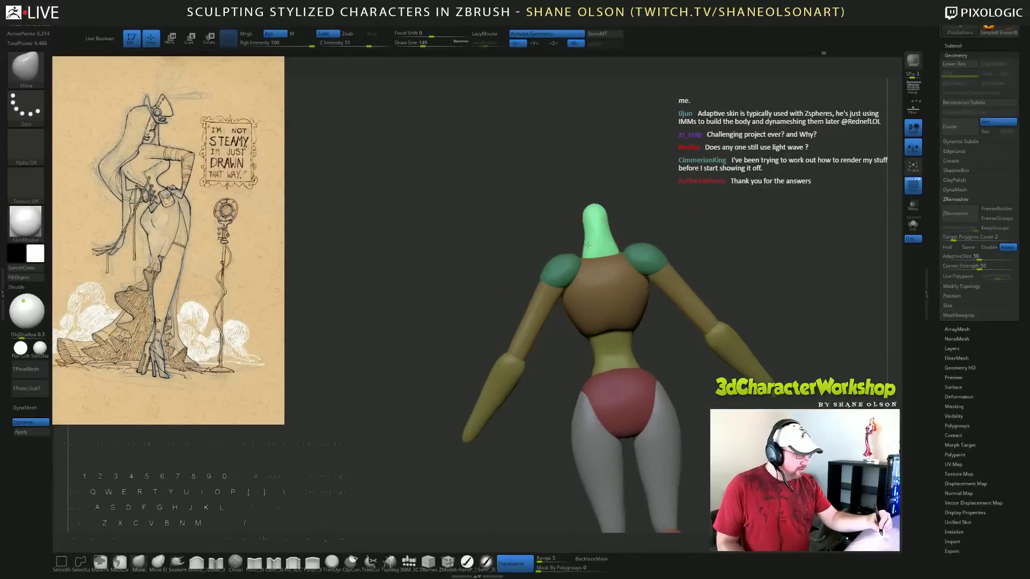
{"action": "left_click_drag", "start_coordinate": [588, 245], "coordinate": [590, 243]}
{"action": "mouse_move", "coordinate": [685, 233]}
{"action": "left_mouse_down"}
{"action": "mouse_move", "coordinate": [677, 253]}
{"action": "mouse_move", "coordinate": [703, 216]}
{"action": "mouse_move", "coordinate": [715, 219]}
{"action": "mouse_move", "coordinate": [703, 210]}
{"action": "mouse_move", "coordinate": [708, 221]}
{"action": "left_mouse_up"}
{"action": "mouse_move", "coordinate": [707, 218]}
{"action": "left_mouse_down"}
{"action": "mouse_move", "coordinate": [703, 228]}
{"action": "mouse_move", "coordinate": [695, 211]}
{"action": "left_mouse_up"}
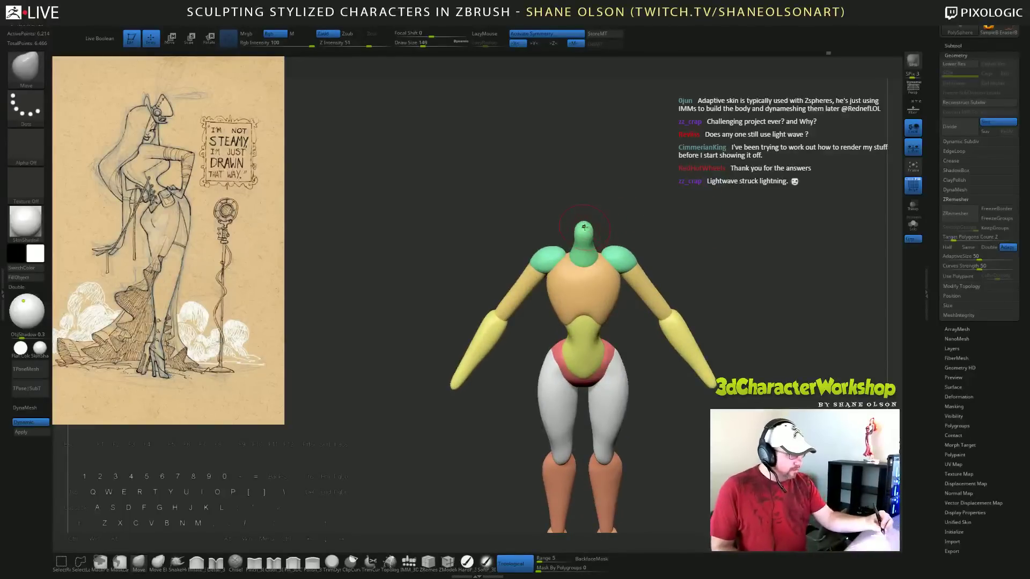
Insert a QuadSphere-2 mesh at the top of the neck as a round head for the mannequin.
{"action": "left_click_drag", "start_coordinate": [584, 230], "coordinate": [589, 228], "text": "shift"}
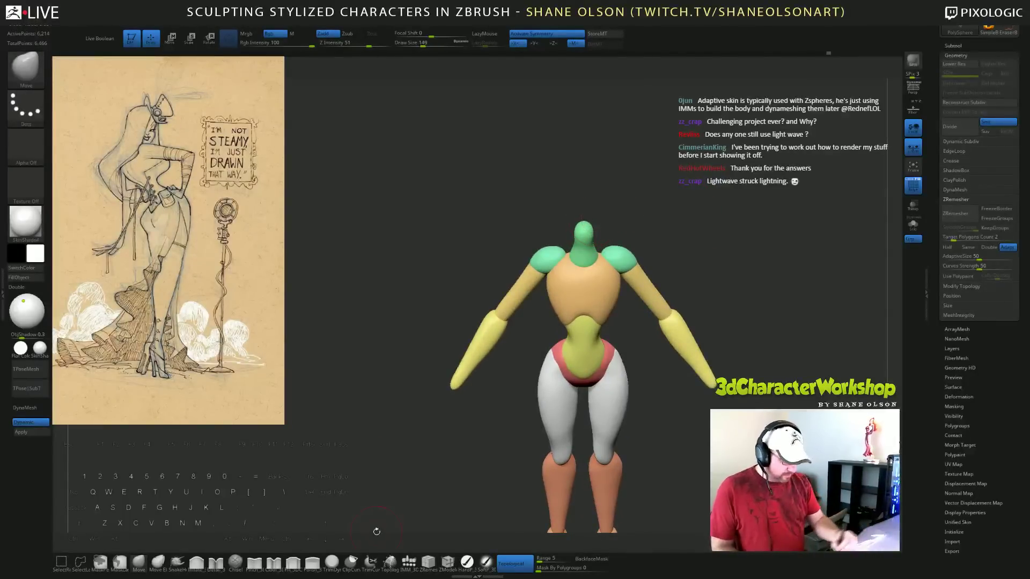
{"action": "left_click", "coordinate": [408, 562]}
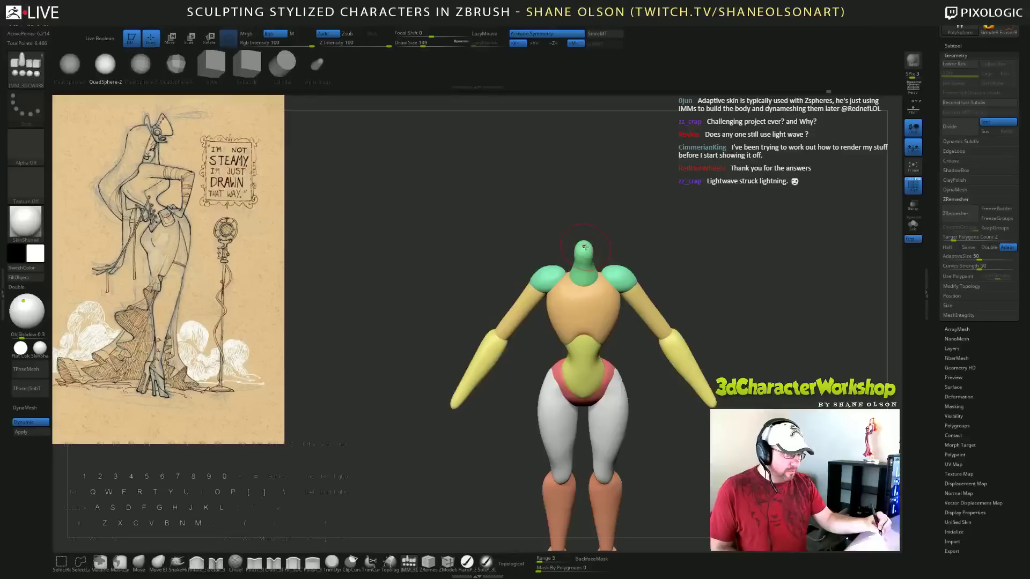
{"action": "left_click_drag", "start_coordinate": [585, 252], "coordinate": [586, 277], "text": "shift"}
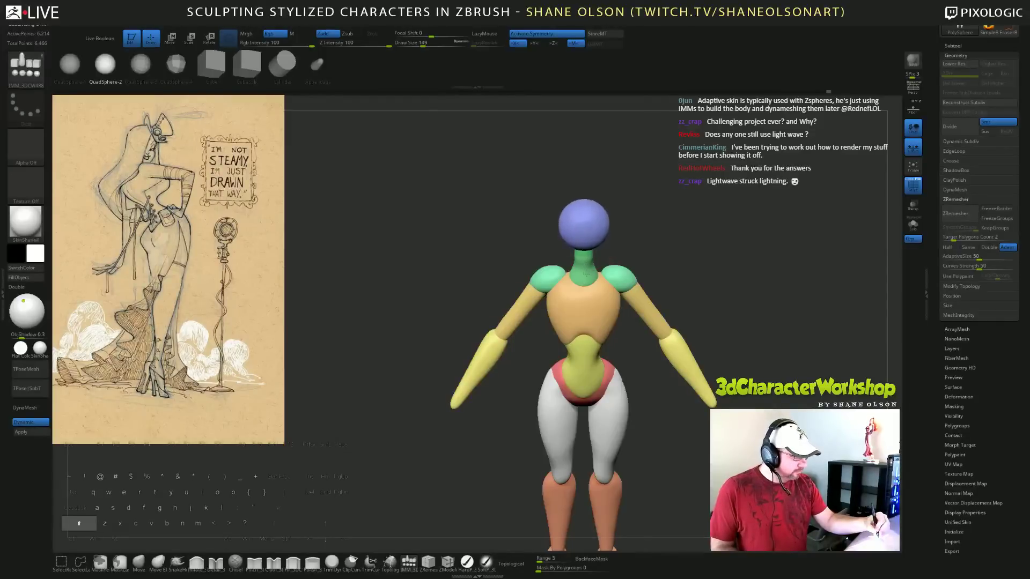
{"action": "left_click_drag", "start_coordinate": [722, 273], "coordinate": [725, 306]}
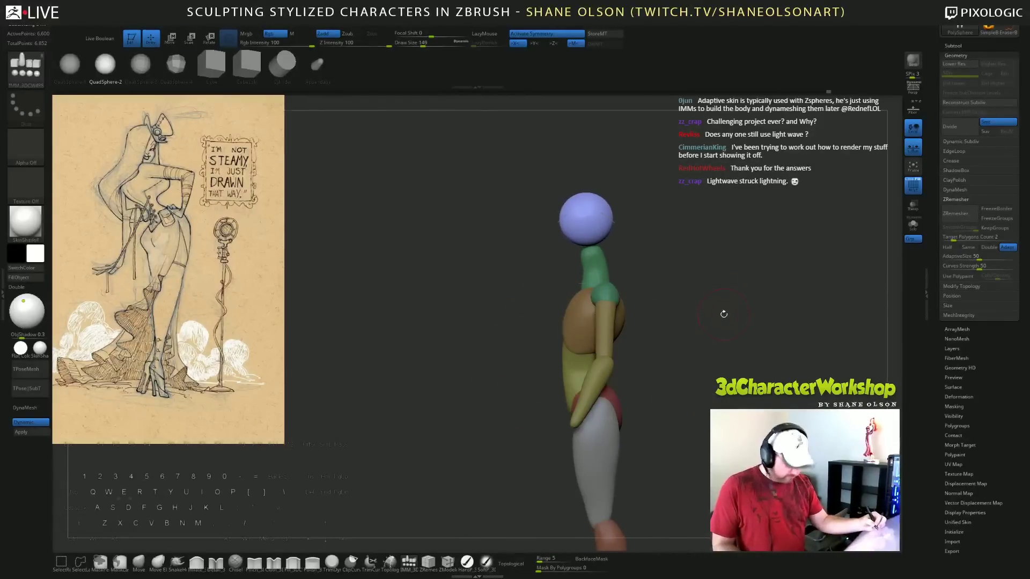
Lower the head sphere onto the top of the neck with the gizmo, checking side and front views.
{"action": "key", "text": "e"}
{"action": "mouse_move", "coordinate": [618, 214]}
{"action": "left_mouse_down"}
{"action": "mouse_move", "coordinate": [620, 231]}
{"action": "mouse_move", "coordinate": [586, 233]}
{"action": "mouse_move", "coordinate": [620, 231]}
{"action": "left_mouse_up"}
{"action": "mouse_move", "coordinate": [692, 279]}
{"action": "left_mouse_down"}
{"action": "mouse_move", "coordinate": [753, 281]}
{"action": "mouse_move", "coordinate": [692, 283]}
{"action": "left_mouse_up"}
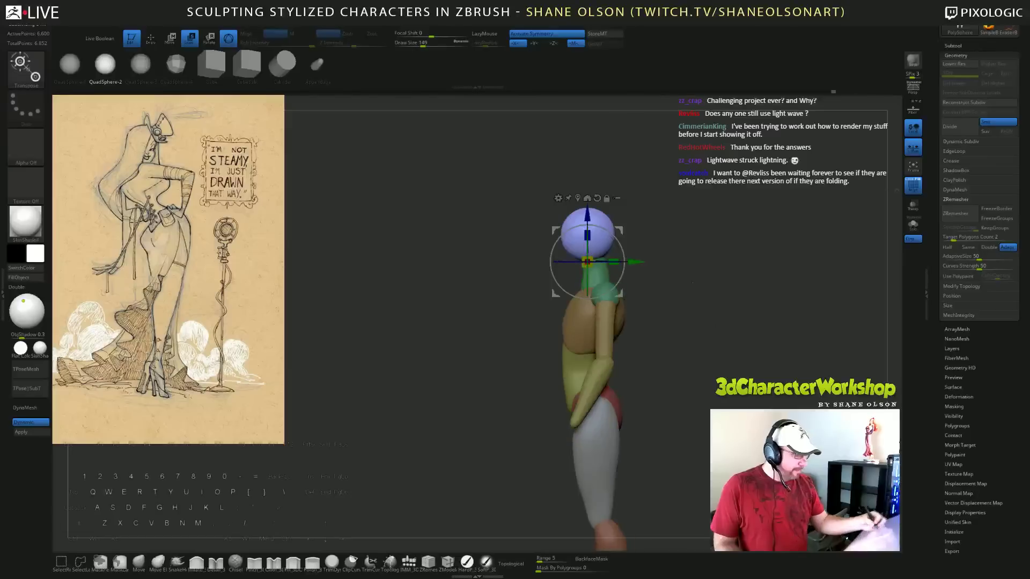
{"action": "left_click_drag", "start_coordinate": [619, 230], "coordinate": [620, 232]}
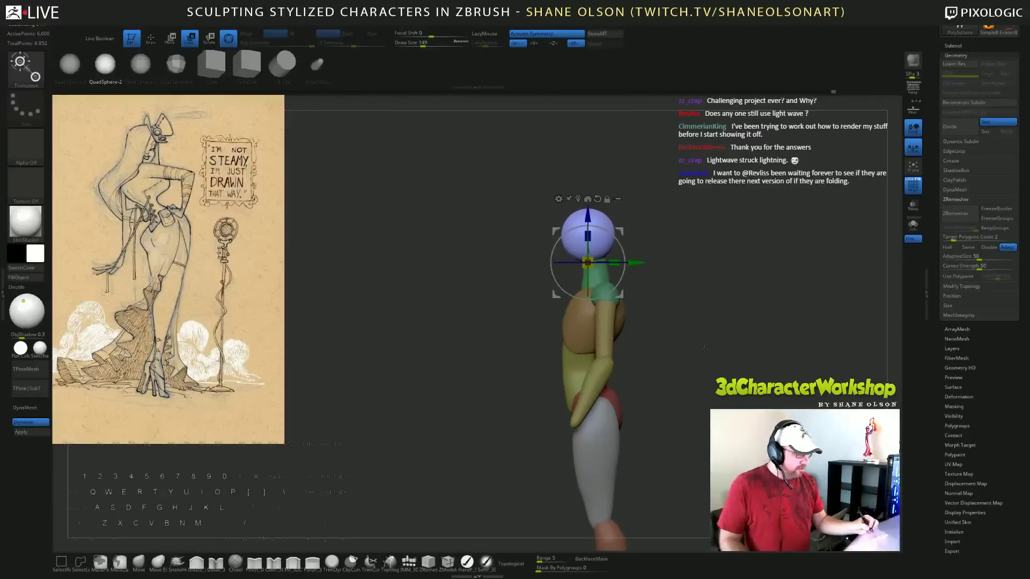
{"action": "left_click_drag", "start_coordinate": [707, 370], "coordinate": [766, 370]}
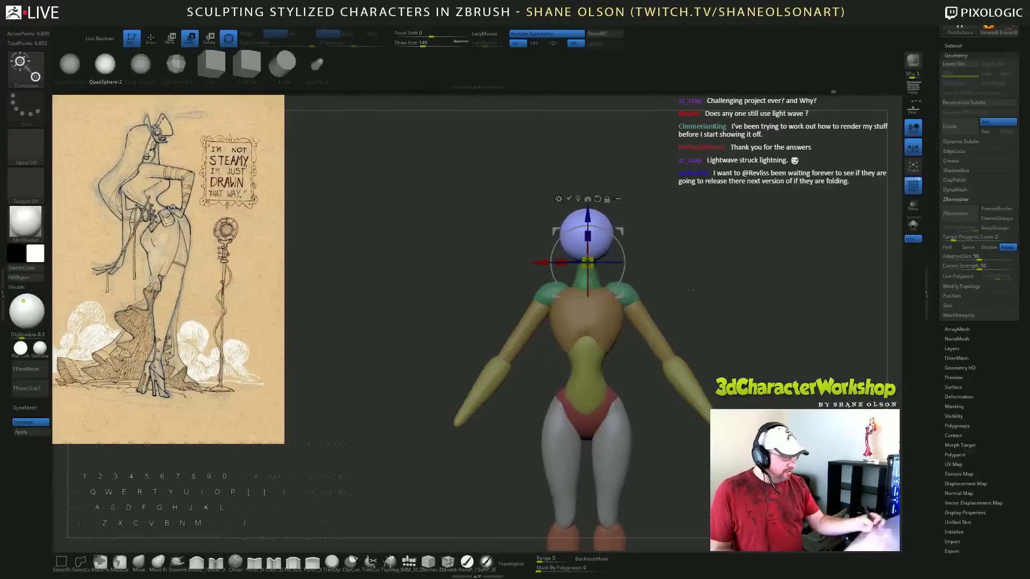
{"action": "left_click_drag", "start_coordinate": [622, 231], "coordinate": [621, 235]}
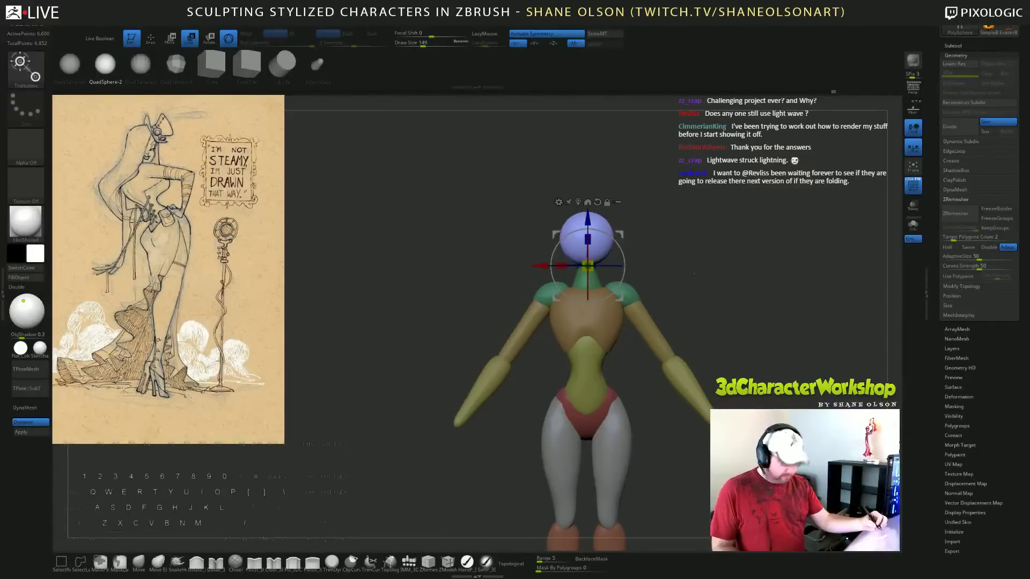
{"action": "key", "text": "q"}
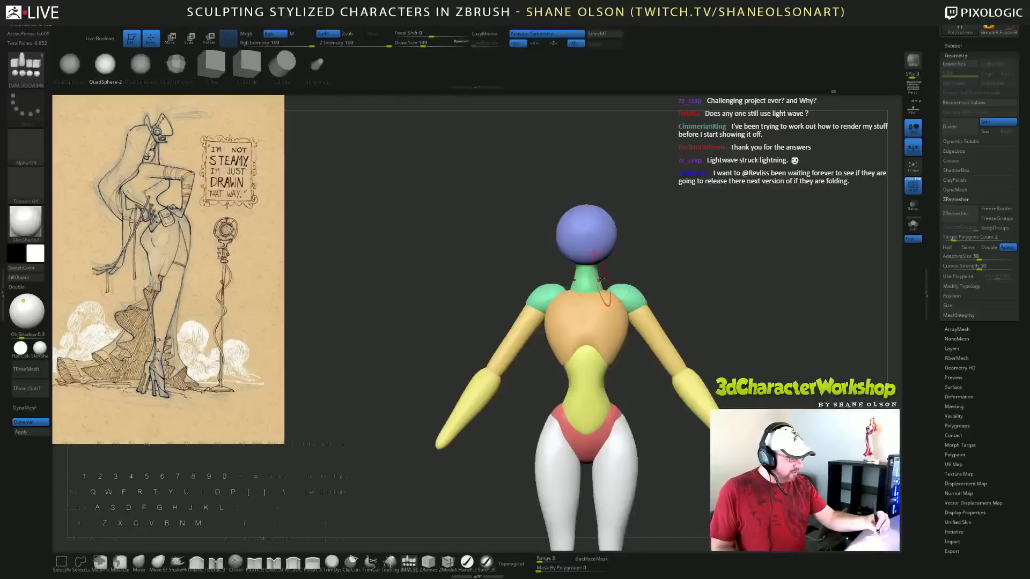
Undo the stray insert stroke, then try pulling the shoulders with the Move brush at draw size 299 using topological masking and undo it.
{"action": "left_click_drag", "start_coordinate": [598, 278], "coordinate": [599, 276]}
{"action": "key", "text": "ctrl+z"}
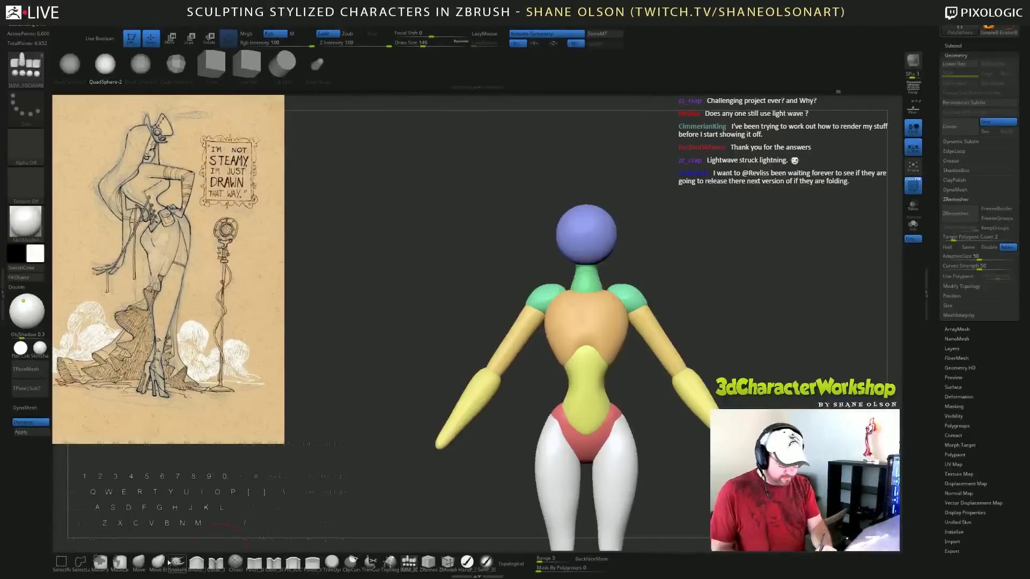
{"action": "left_click", "coordinate": [140, 562]}
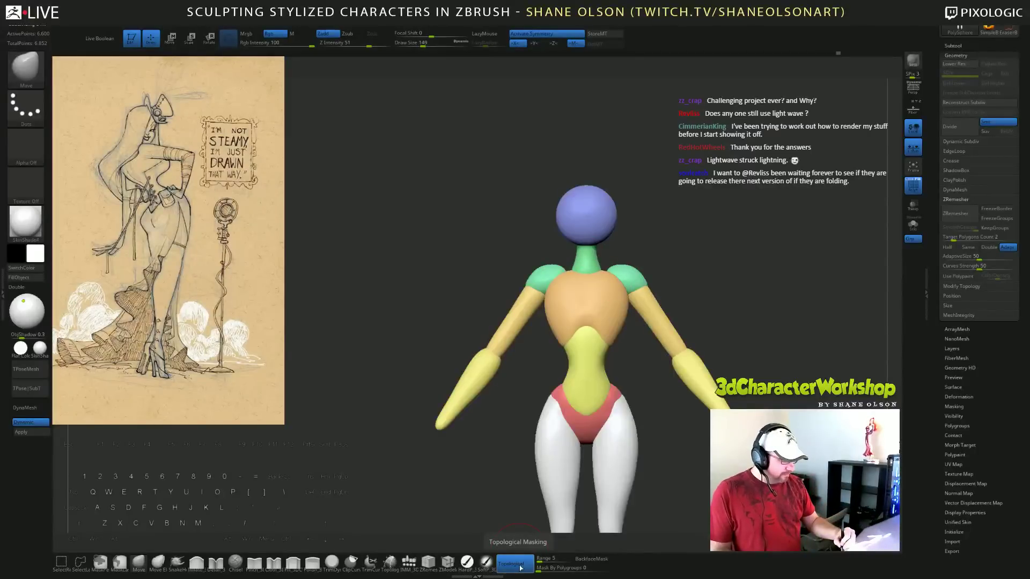
{"action": "key", "text": "s"}
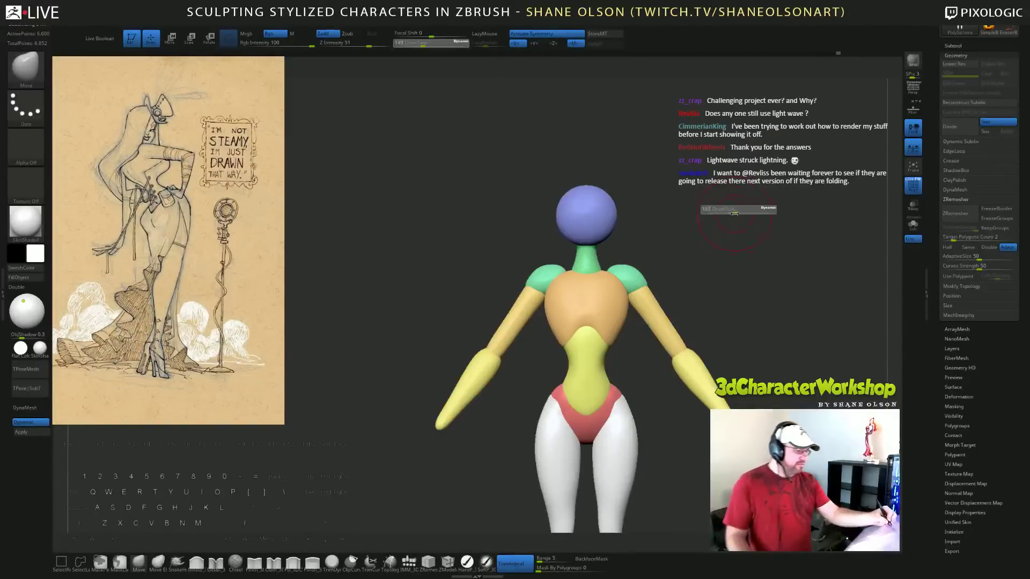
{"action": "left_click_drag", "start_coordinate": [730, 213], "coordinate": [737, 213]}
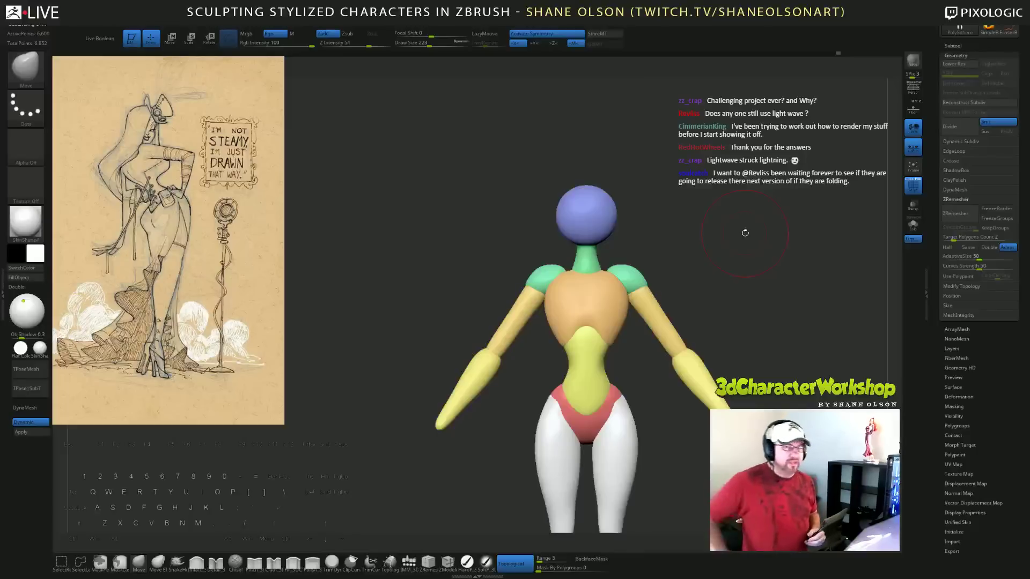
{"action": "key", "text": "bracketright"}
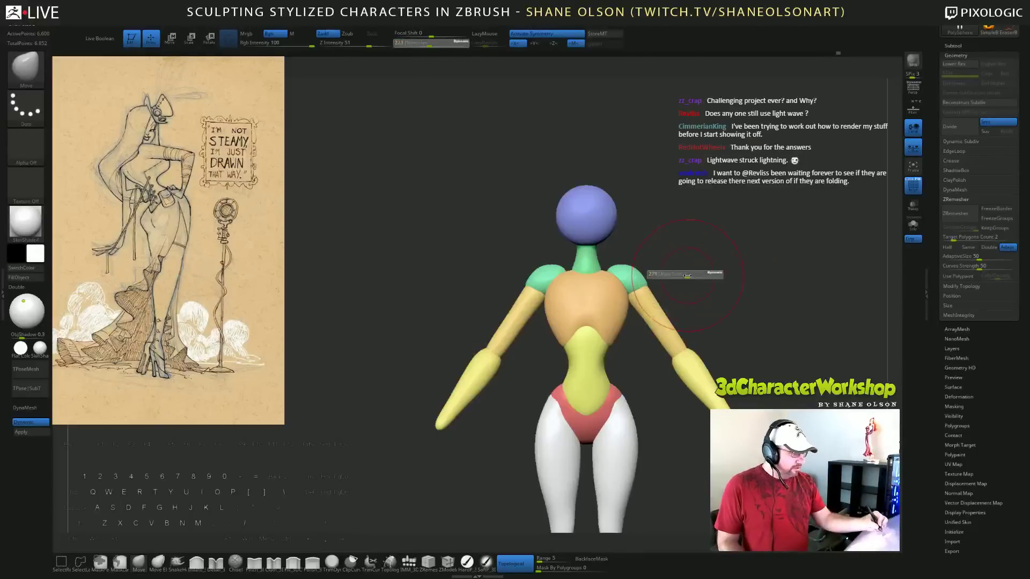
{"action": "mouse_move", "coordinate": [624, 281]}
{"action": "left_mouse_down"}
{"action": "mouse_move", "coordinate": [637, 269]}
{"action": "mouse_move", "coordinate": [623, 278]}
{"action": "left_mouse_up"}
{"action": "key", "text": "ctrl+z"}
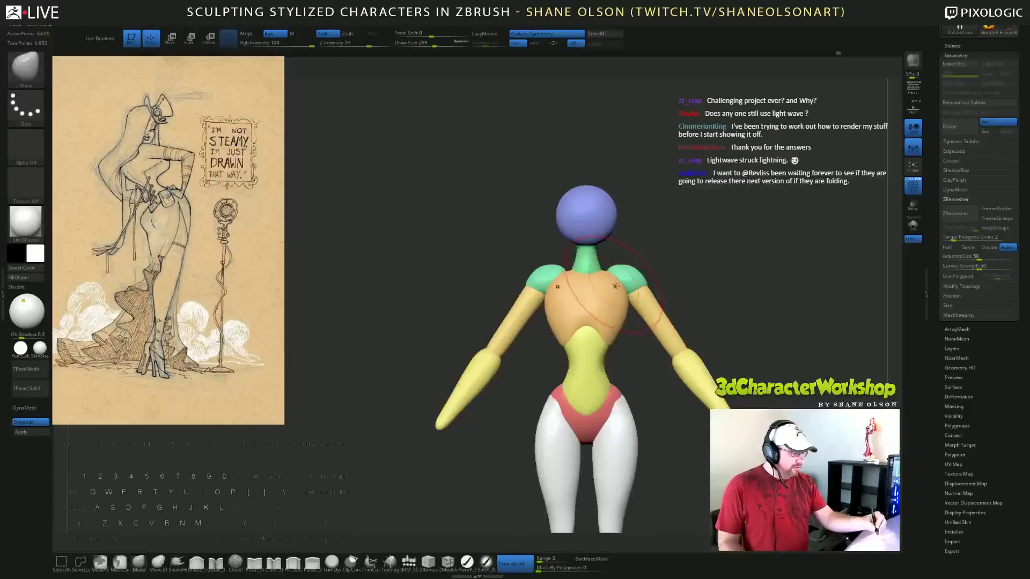
Try the shoulder pull without topological masking, undo it, and turn the masking back on.
{"action": "left_click", "coordinate": [518, 568]}
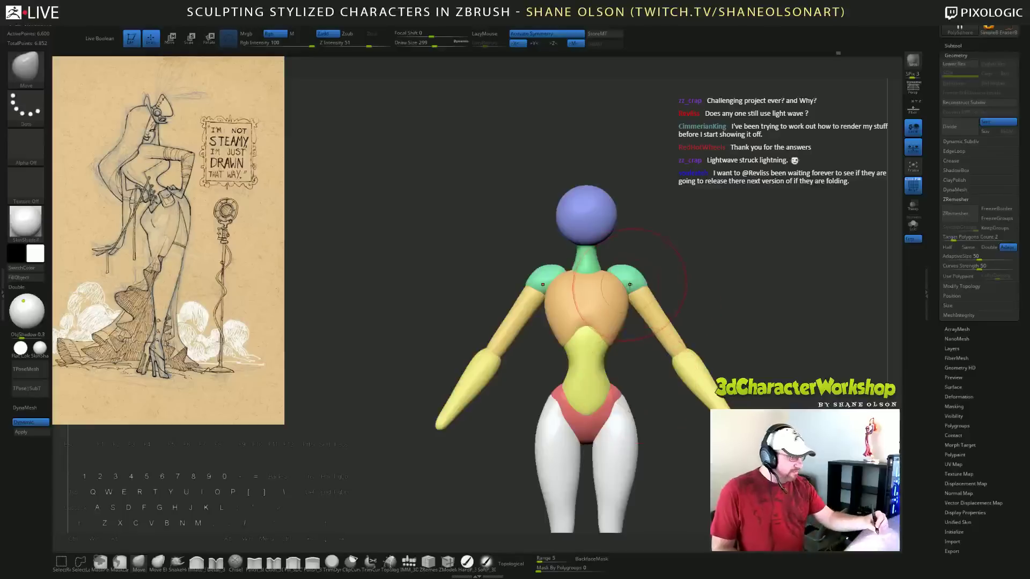
{"action": "mouse_move", "coordinate": [613, 278]}
{"action": "left_mouse_down"}
{"action": "mouse_move", "coordinate": [622, 269]}
{"action": "mouse_move", "coordinate": [607, 264]}
{"action": "mouse_move", "coordinate": [618, 279]}
{"action": "left_mouse_up"}
{"action": "key", "text": "ctrl+z"}
{"action": "left_click", "coordinate": [511, 563]}
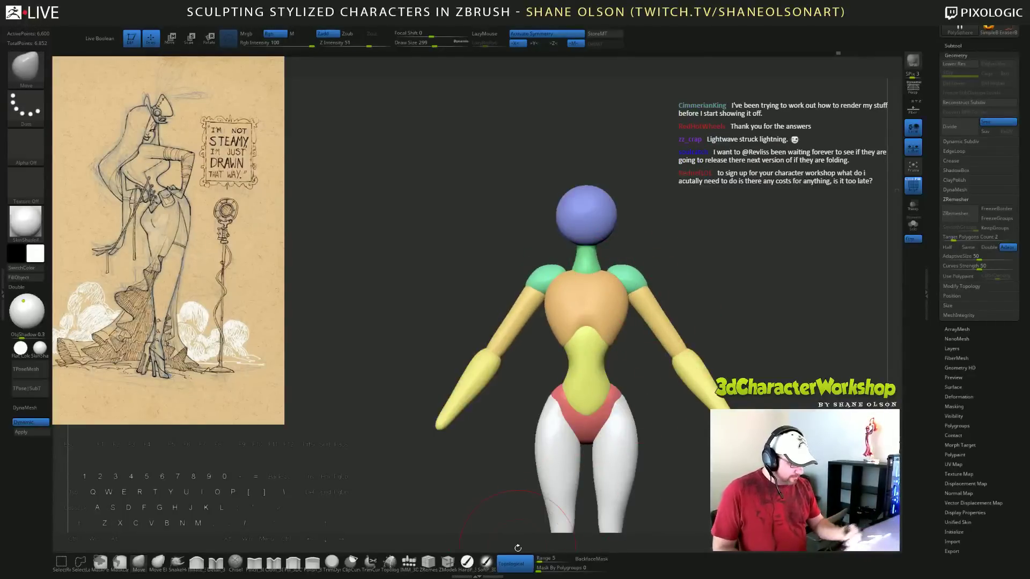
Enable topological masking on the Inflate brush at draw size 228, try smoothing around the shoulder, and undo the stroke.
{"action": "mouse_move", "coordinate": [675, 315]}
{"action": "left_mouse_down", "text": "shift"}
{"action": "mouse_move", "coordinate": [650, 272]}
{"action": "mouse_move", "coordinate": [656, 258]}
{"action": "mouse_move", "coordinate": [637, 250]}
{"action": "mouse_move", "coordinate": [697, 262]}
{"action": "left_mouse_up", "text": "shift"}
{"action": "key", "text": "s"}
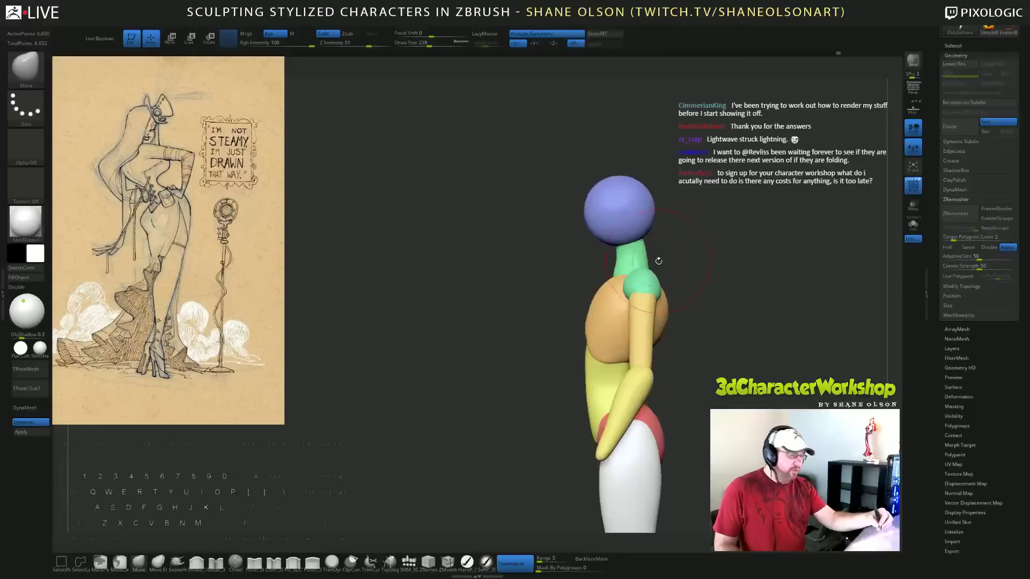
{"action": "left_click", "coordinate": [196, 562]}
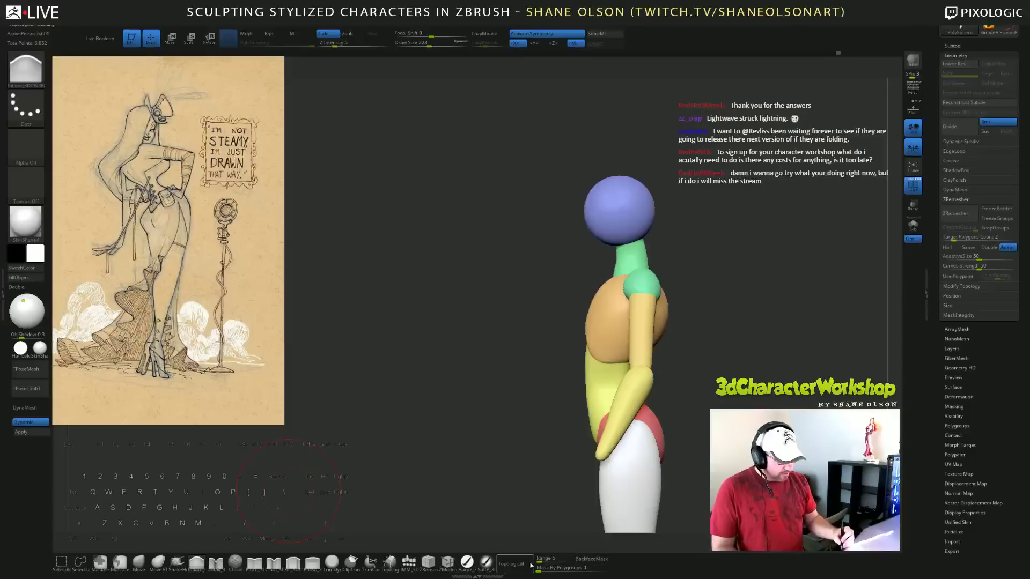
{"action": "left_click", "coordinate": [511, 564]}
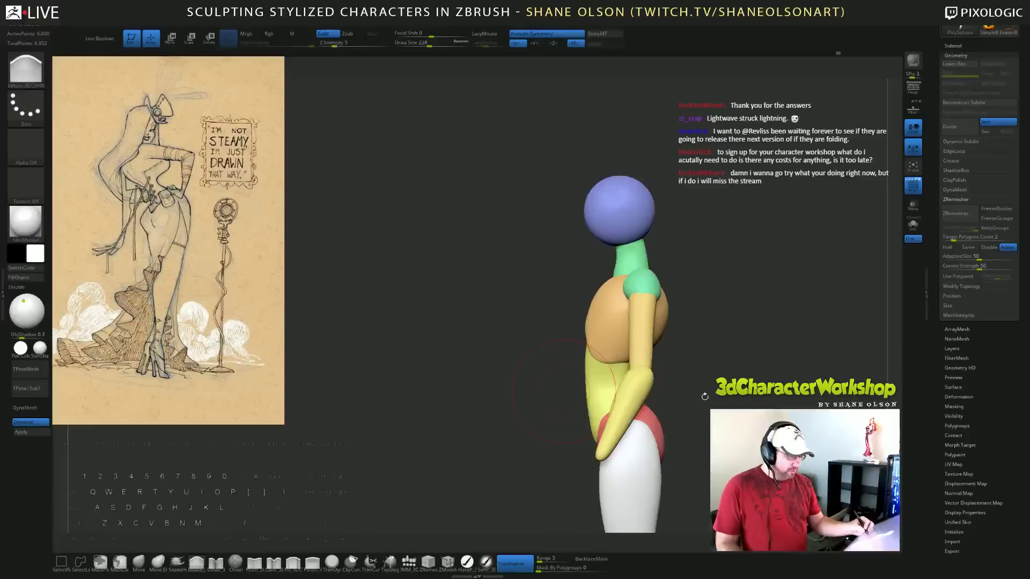
{"action": "left_click_drag", "start_coordinate": [705, 397], "coordinate": [725, 397]}
{"action": "key", "text": "shift"}
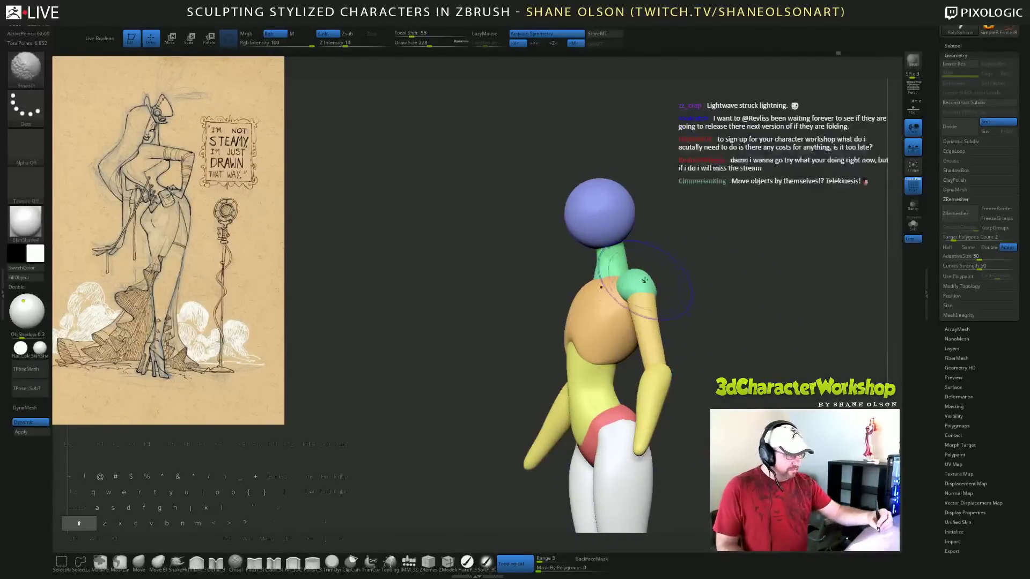
{"action": "key", "text": "ctrl+z"}
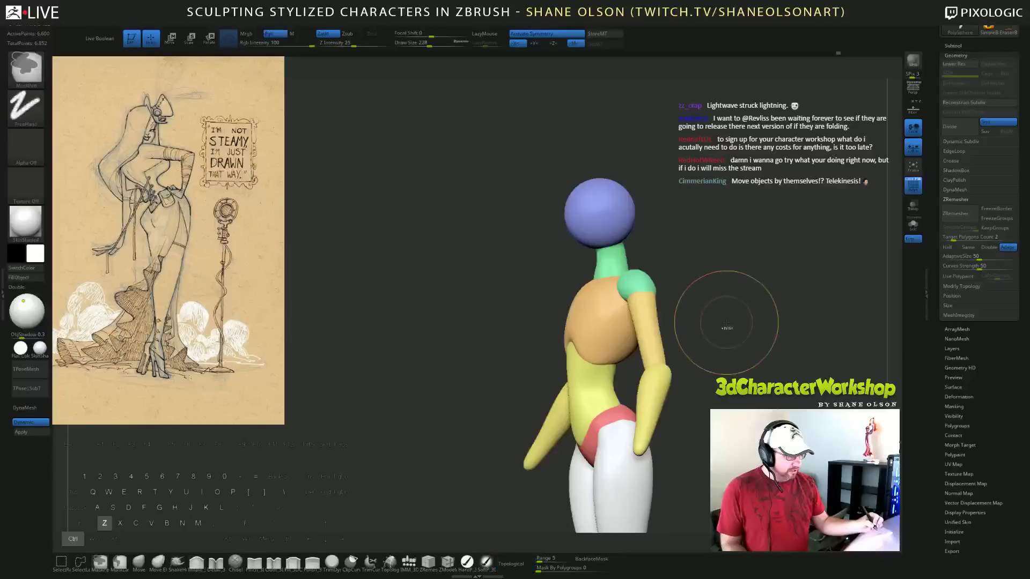
Examine the whole mannequin from the front, side and back to judge its proportions against the sketch.
{"action": "left_click_drag", "start_coordinate": [722, 325], "coordinate": [744, 297]}
{"action": "key", "text": "shift"}
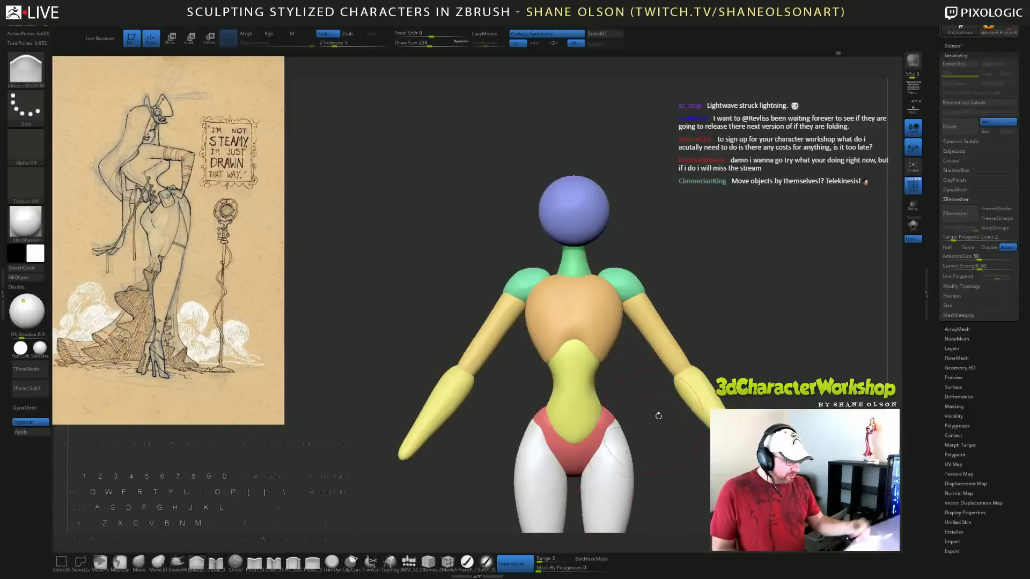
{"action": "left_click_drag", "start_coordinate": [692, 394], "coordinate": [718, 347]}
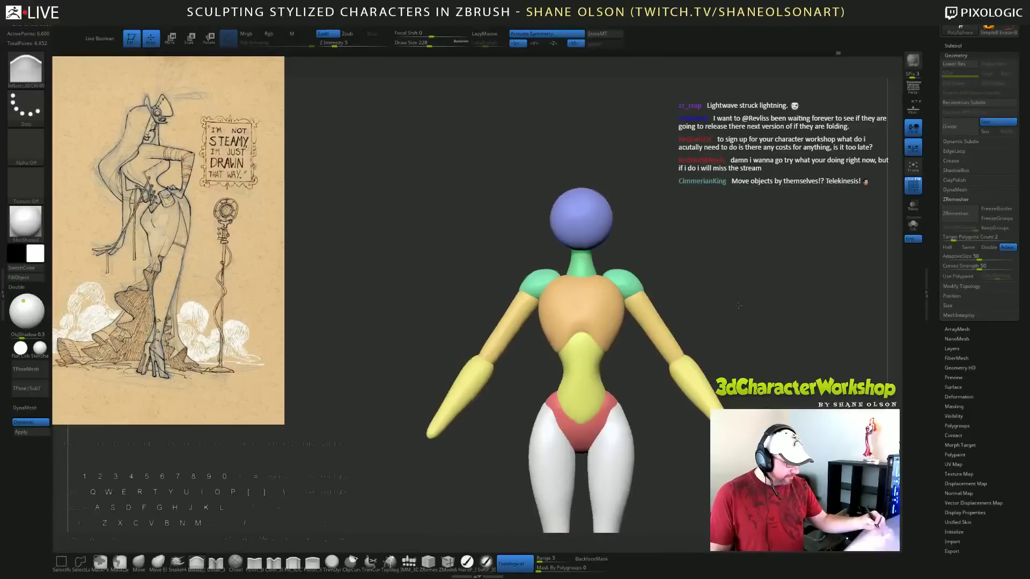
{"action": "left_click_drag", "start_coordinate": [739, 305], "coordinate": [698, 275], "text": "alt"}
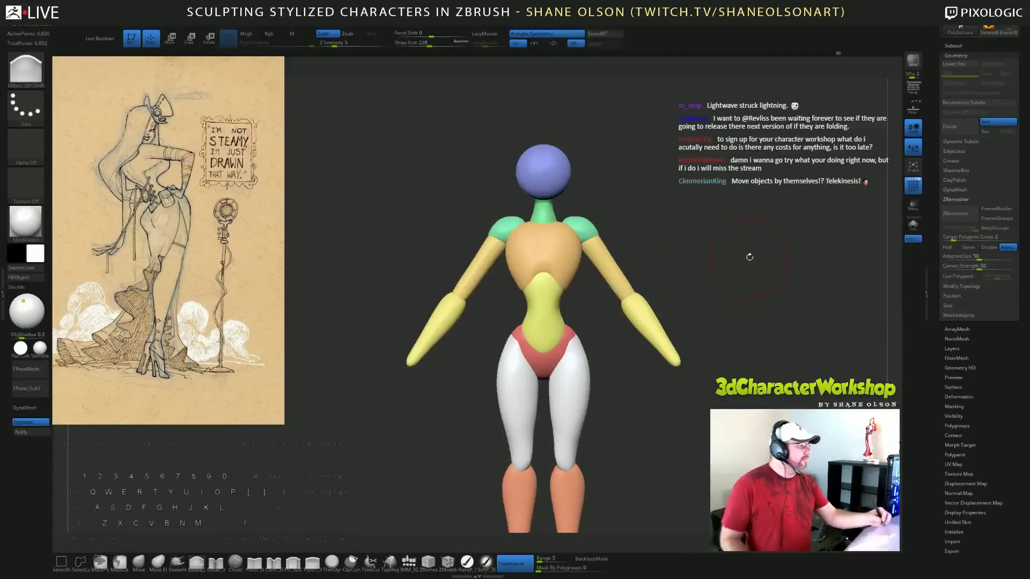
{"action": "mouse_move", "coordinate": [735, 287]}
{"action": "left_mouse_down"}
{"action": "mouse_move", "coordinate": [745, 294]}
{"action": "mouse_move", "coordinate": [736, 286]}
{"action": "left_mouse_up"}
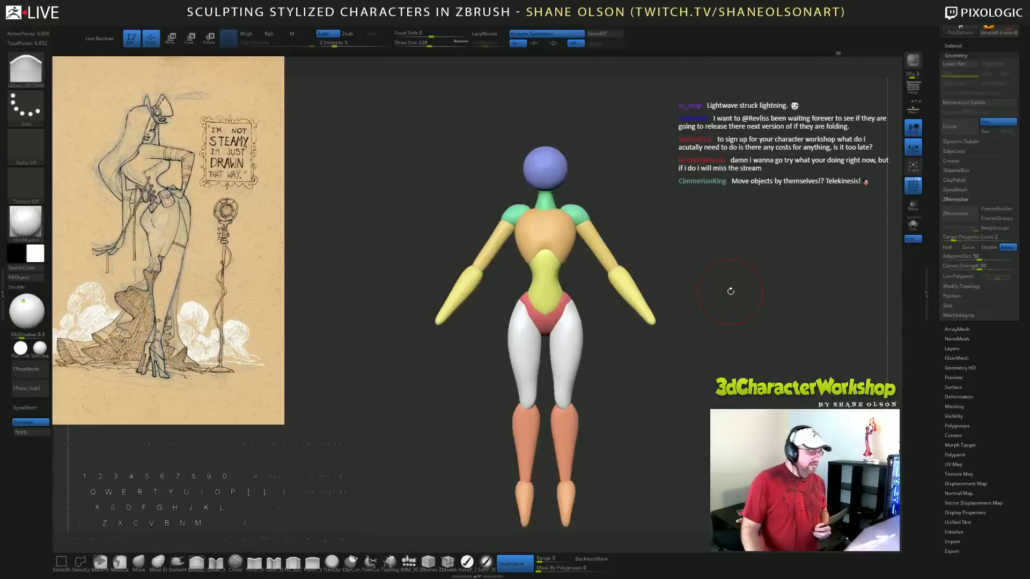
{"action": "left_click_drag", "start_coordinate": [714, 348], "coordinate": [638, 349]}
{"action": "left_click_drag", "start_coordinate": [752, 305], "coordinate": [728, 307], "text": "shift"}
{"action": "left_click_drag", "start_coordinate": [763, 249], "coordinate": [743, 252], "text": "alt"}
Reshape the shoulders with the Move brush at draw size 108, working from behind and from above.
{"action": "left_click", "coordinate": [139, 561]}
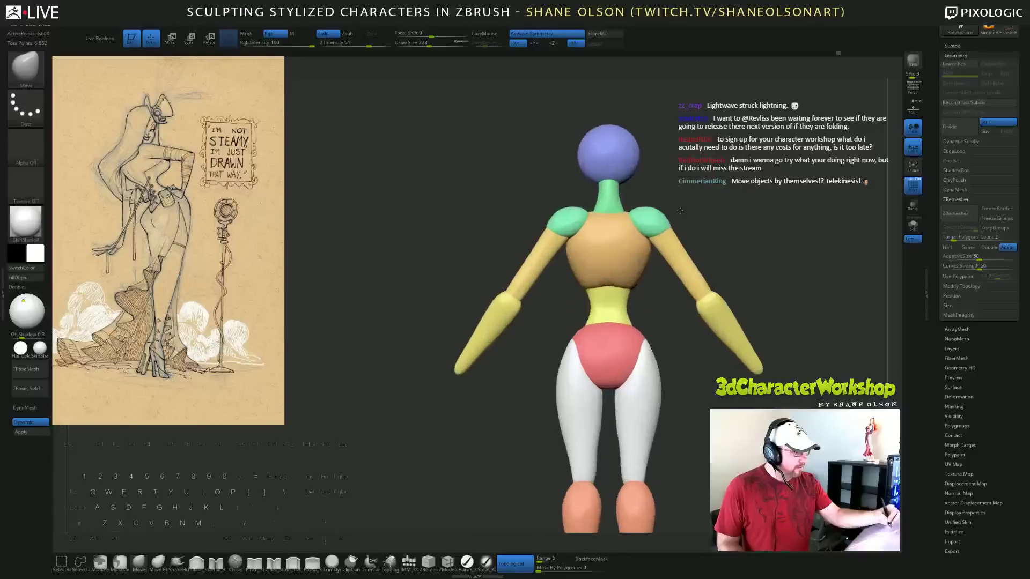
{"action": "scroll", "coordinate": [589, 216], "scroll_direction": "up", "scroll_amount": 4}
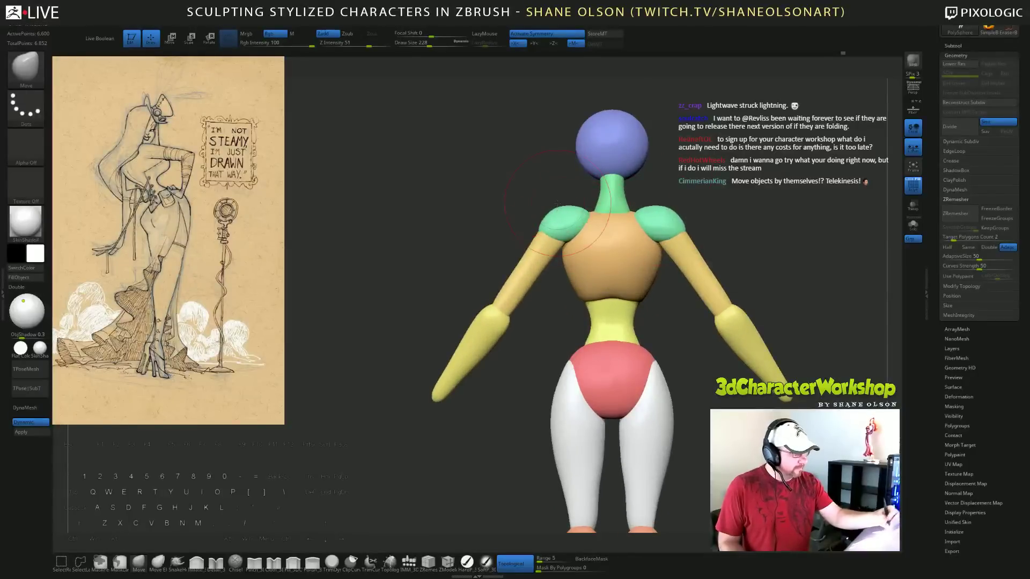
{"action": "mouse_move", "coordinate": [708, 215]}
{"action": "left_mouse_down"}
{"action": "mouse_move", "coordinate": [794, 204]}
{"action": "mouse_move", "coordinate": [694, 204]}
{"action": "left_mouse_up"}
{"action": "key", "text": "s"}
{"action": "left_click_drag", "start_coordinate": [557, 199], "coordinate": [559, 184]}
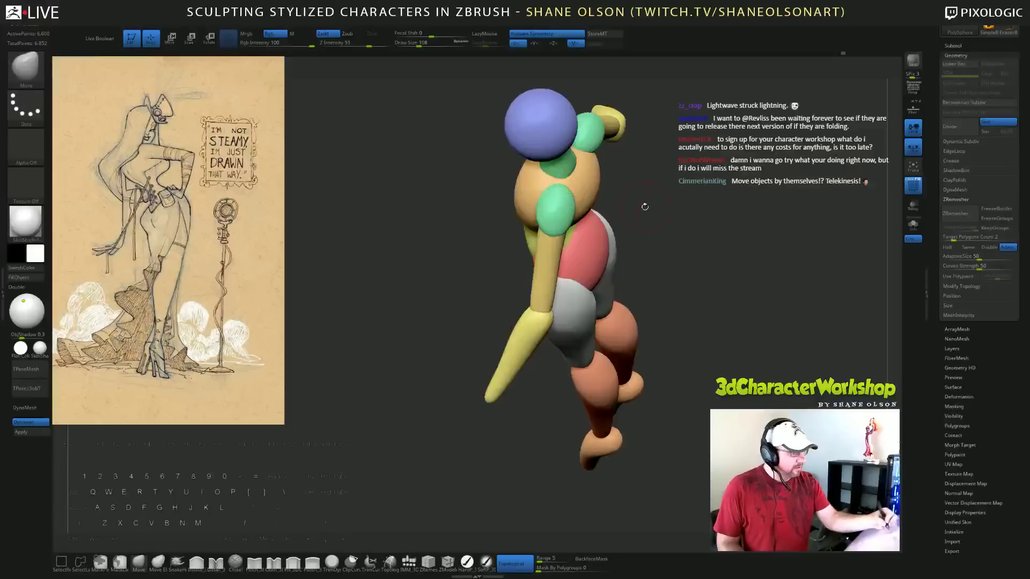
{"action": "mouse_move", "coordinate": [644, 206]}
{"action": "left_mouse_down"}
{"action": "mouse_move", "coordinate": [692, 214]}
{"action": "mouse_move", "coordinate": [696, 205]}
{"action": "left_mouse_up"}
{"action": "left_click_drag", "start_coordinate": [577, 183], "coordinate": [569, 183]}
{"action": "left_click_drag", "start_coordinate": [676, 204], "coordinate": [693, 215]}
Insert a mirrored pair of Appendage meshes at the top of the chest at draw size 101.
{"action": "left_click_drag", "start_coordinate": [742, 249], "coordinate": [719, 214], "text": "alt"}
{"action": "key", "text": "alt"}
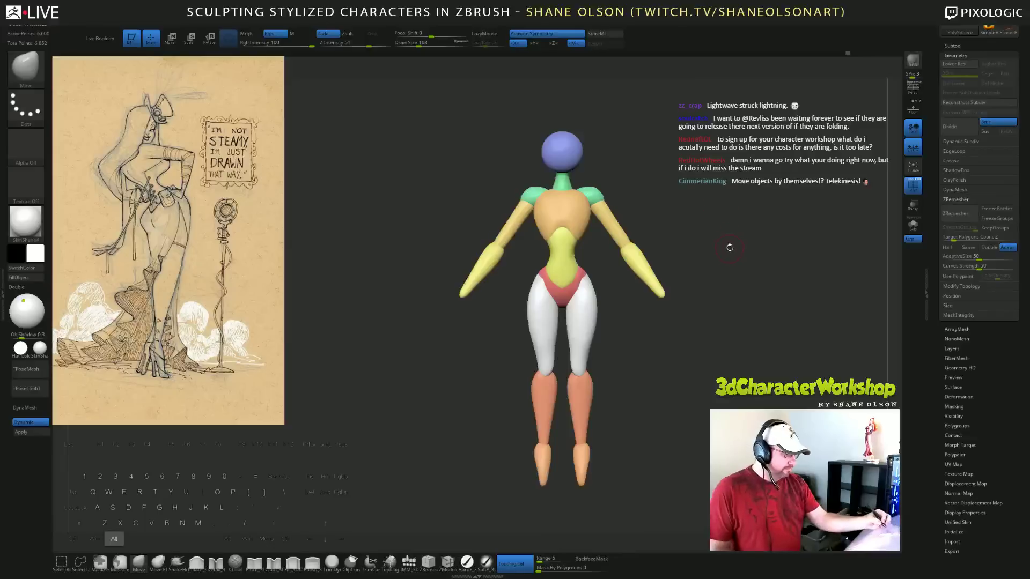
{"action": "mouse_move", "coordinate": [743, 358]}
{"action": "left_mouse_down"}
{"action": "mouse_move", "coordinate": [641, 362]}
{"action": "mouse_move", "coordinate": [732, 363]}
{"action": "left_mouse_up"}
{"action": "left_click_drag", "start_coordinate": [720, 270], "coordinate": [732, 294]}
{"action": "mouse_move", "coordinate": [731, 349]}
{"action": "left_mouse_down", "text": "alt"}
{"action": "mouse_move", "coordinate": [730, 373]}
{"action": "mouse_move", "coordinate": [717, 364]}
{"action": "left_mouse_up", "text": "alt"}
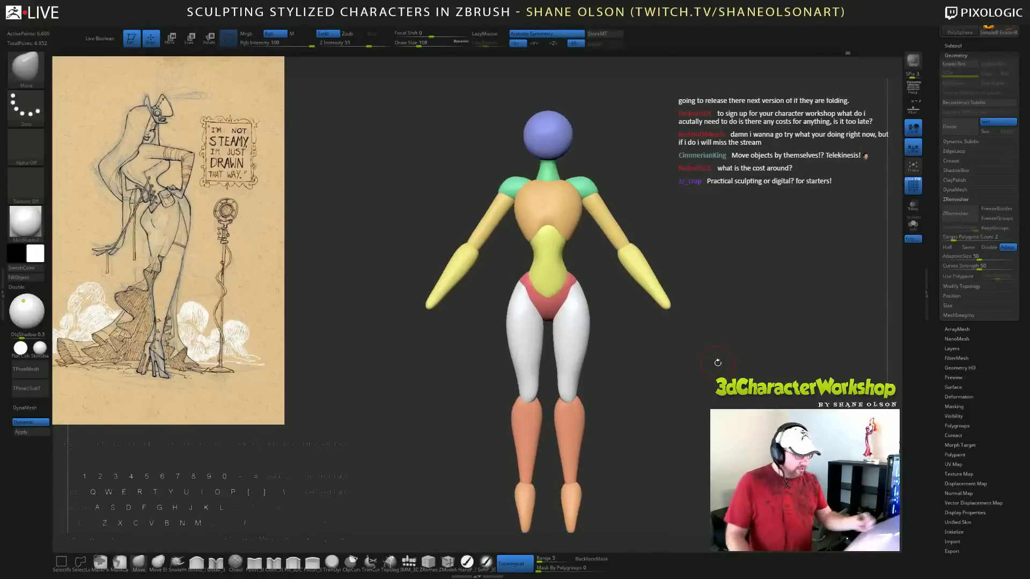
{"action": "key", "text": "s"}
{"action": "left_click", "coordinate": [682, 207]}
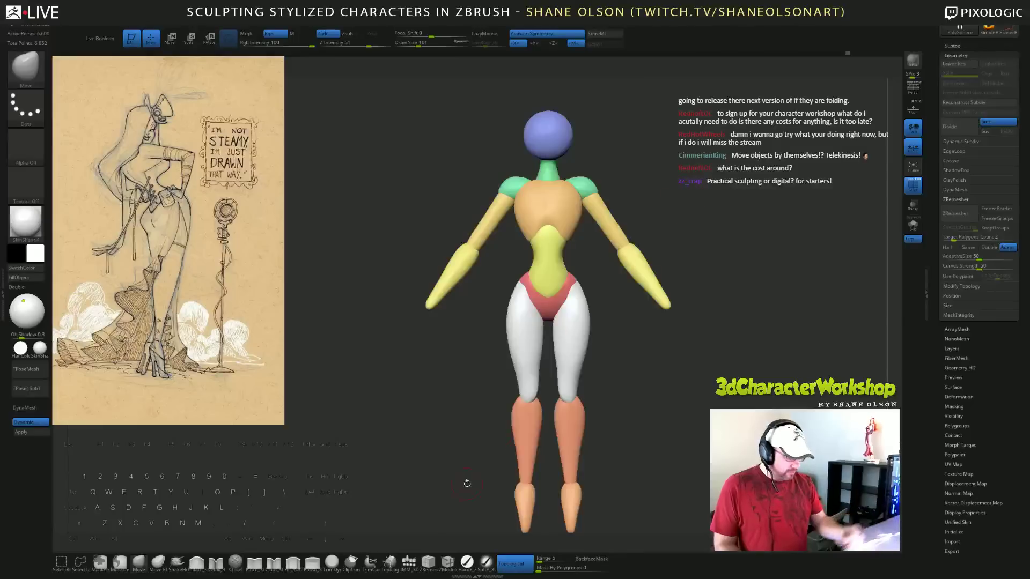
{"action": "left_click", "coordinate": [409, 562]}
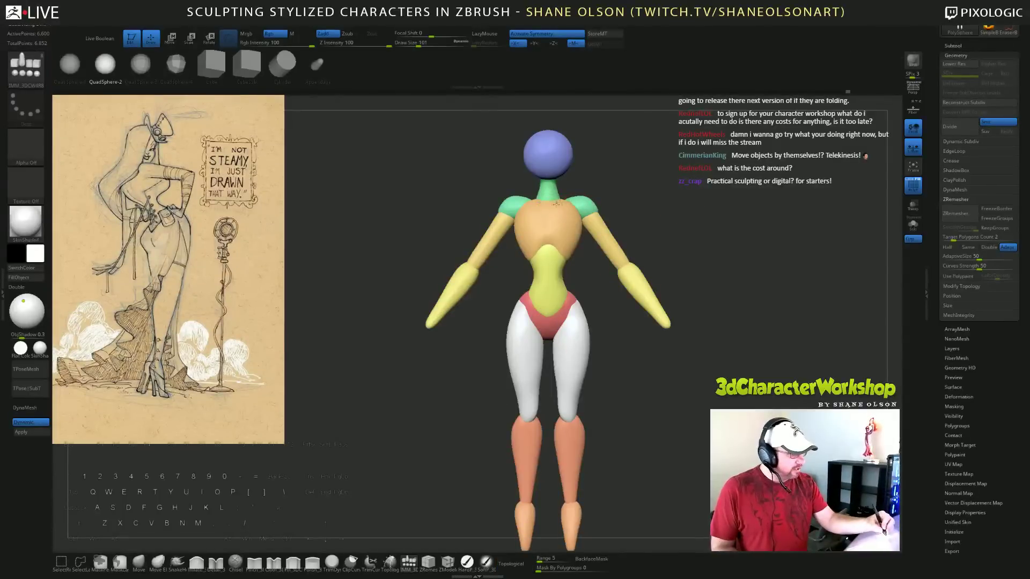
{"action": "key", "text": "ctrl+z"}
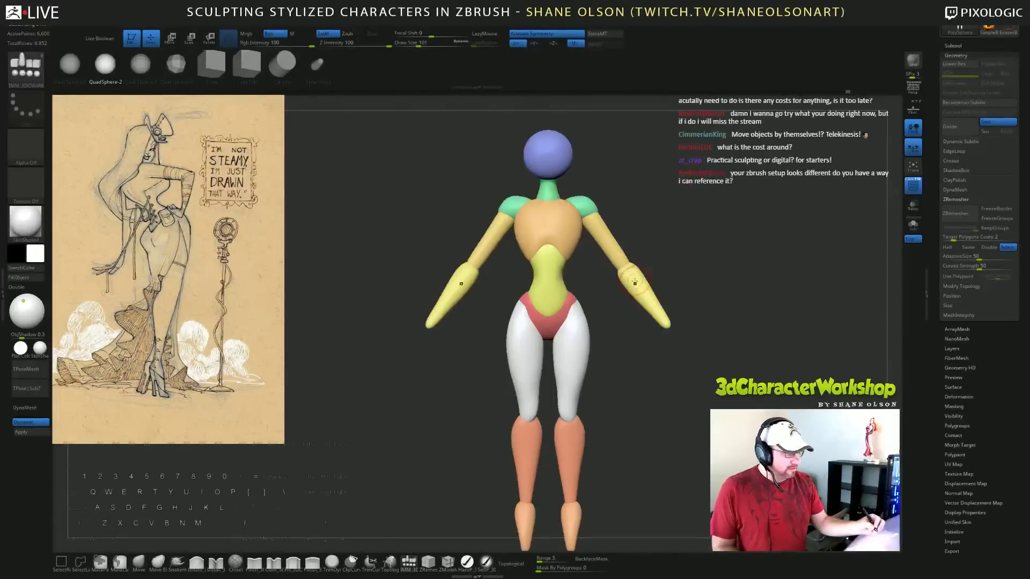
{"action": "left_click", "coordinate": [317, 64]}
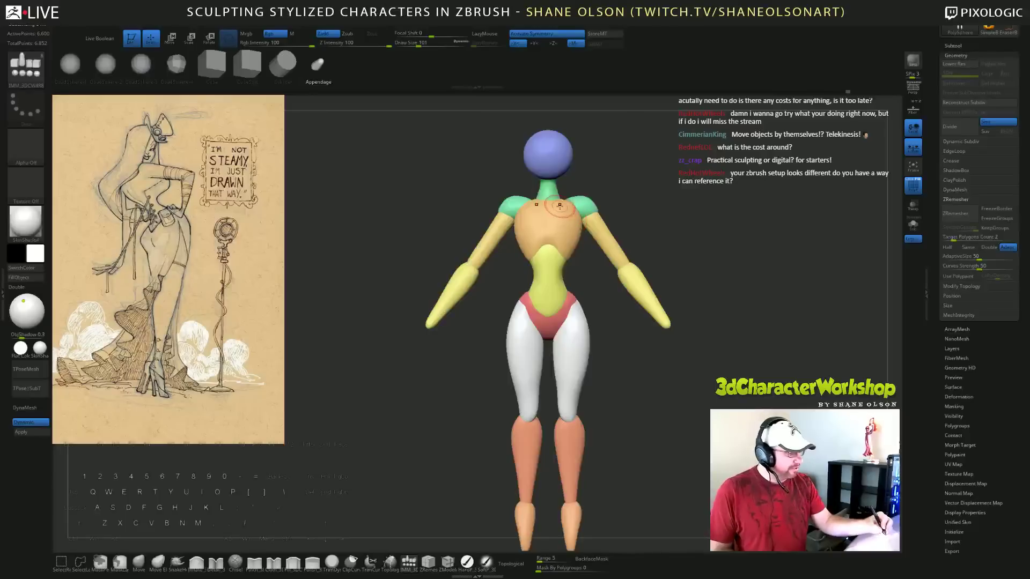
{"action": "left_click_drag", "start_coordinate": [560, 208], "coordinate": [561, 224], "text": "shift"}
Rotate the inserted appendages to lie horizontally across the upper chest as collarbones and shift them into place.
{"action": "key", "text": "e"}
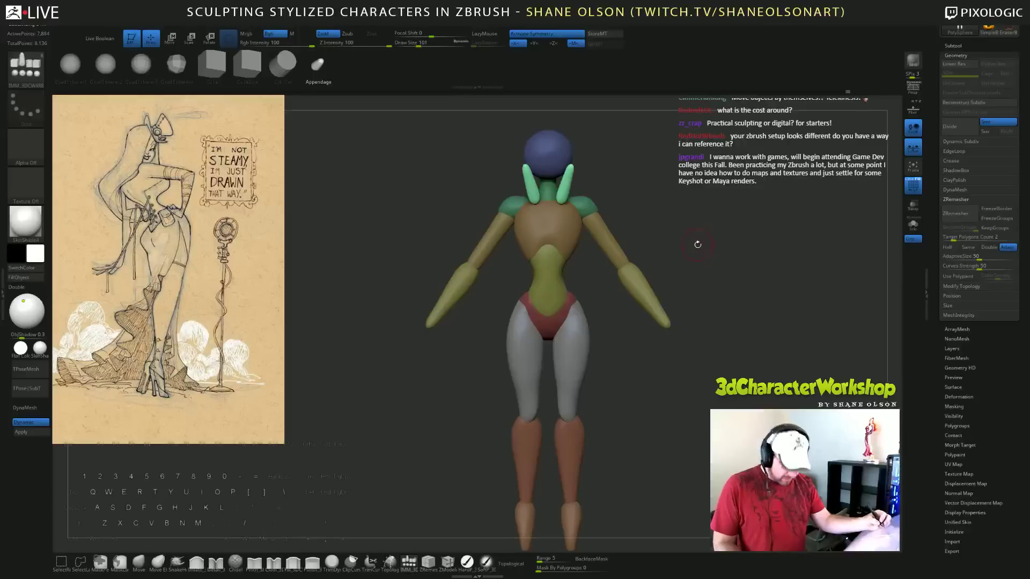
{"action": "left_click_drag", "start_coordinate": [694, 258], "coordinate": [696, 239]}
{"action": "left_click_drag", "start_coordinate": [563, 168], "coordinate": [593, 194]}
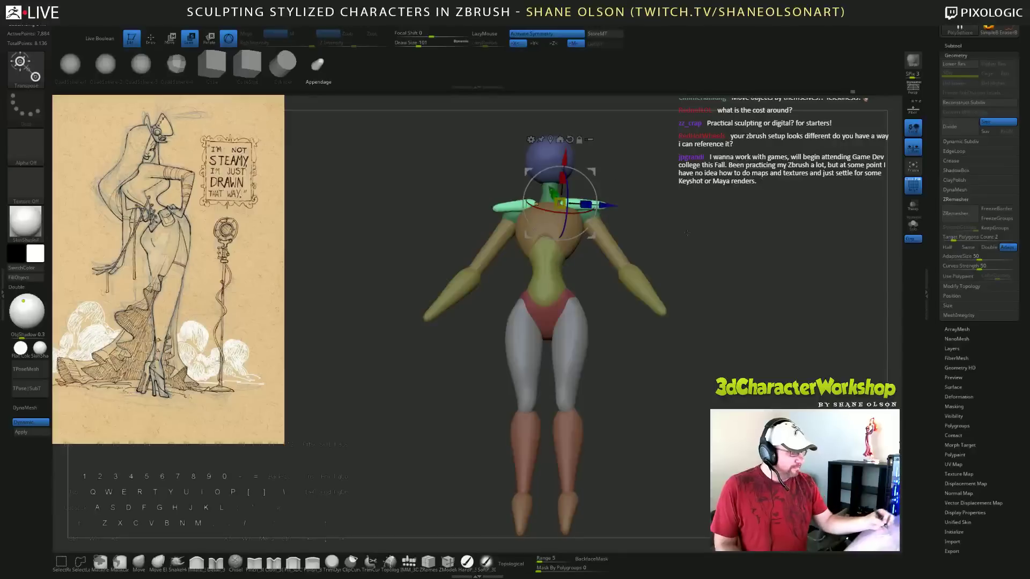
{"action": "left_click_drag", "start_coordinate": [690, 256], "coordinate": [652, 228]}
{"action": "left_click_drag", "start_coordinate": [607, 201], "coordinate": [598, 201]}
{"action": "mouse_move", "coordinate": [706, 258]}
{"action": "left_mouse_down"}
{"action": "mouse_move", "coordinate": [670, 185]}
{"action": "mouse_move", "coordinate": [669, 211]}
{"action": "mouse_move", "coordinate": [687, 198]}
{"action": "mouse_move", "coordinate": [684, 178]}
{"action": "left_mouse_up"}
Set the draw size to 167 and shorten the collarbone pieces so their outer ends stop within the shoulders.
{"action": "key", "text": "q"}
{"action": "key", "text": "s"}
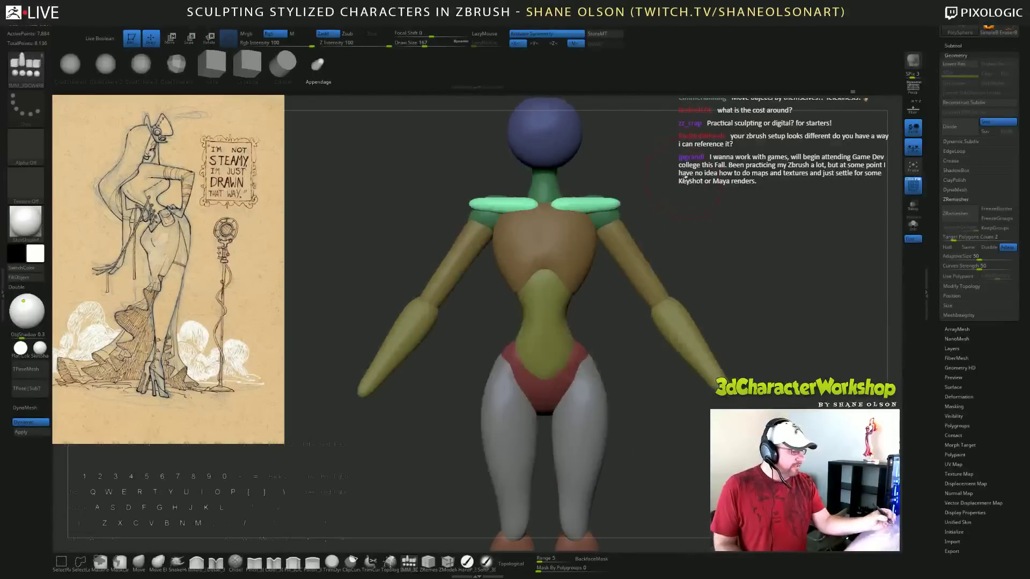
{"action": "key", "text": "shift"}
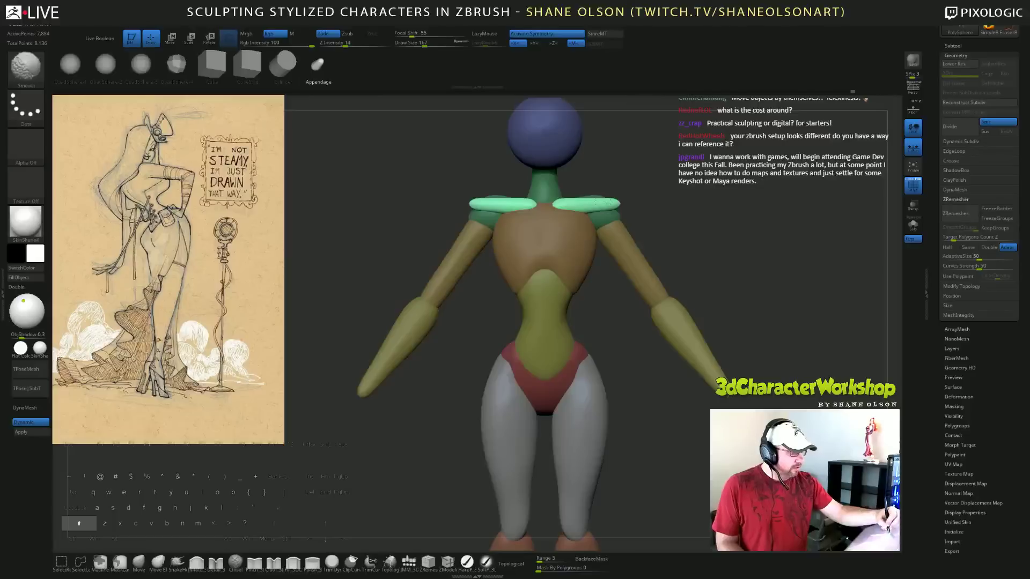
{"action": "mouse_move", "coordinate": [684, 208]}
{"action": "left_mouse_down"}
{"action": "mouse_move", "coordinate": [725, 261]}
{"action": "mouse_move", "coordinate": [703, 235]}
{"action": "mouse_move", "coordinate": [760, 244]}
{"action": "left_mouse_up"}
{"action": "key", "text": "w"}
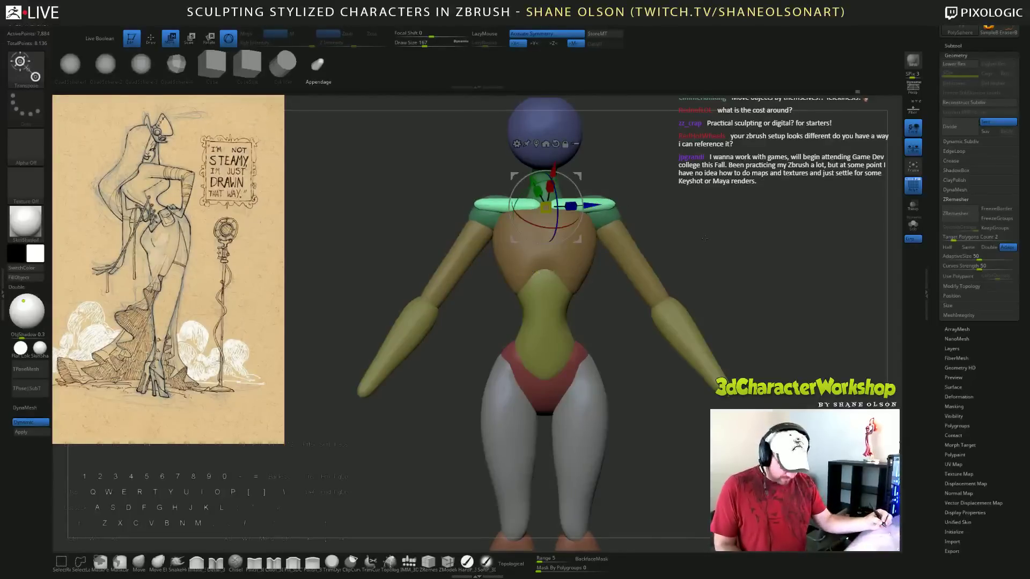
{"action": "key", "text": "q"}
{"action": "key", "text": "shift"}
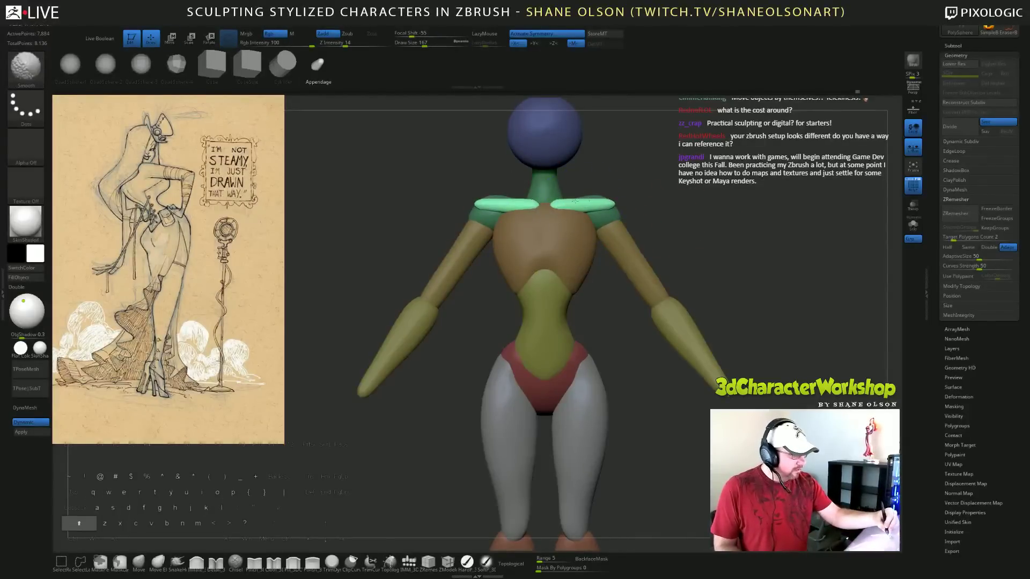
{"action": "mouse_move", "coordinate": [697, 202]}
{"action": "left_mouse_down"}
{"action": "mouse_move", "coordinate": [715, 245]}
{"action": "mouse_move", "coordinate": [702, 230]}
{"action": "mouse_move", "coordinate": [740, 242]}
{"action": "mouse_move", "coordinate": [721, 199]}
{"action": "left_mouse_up"}
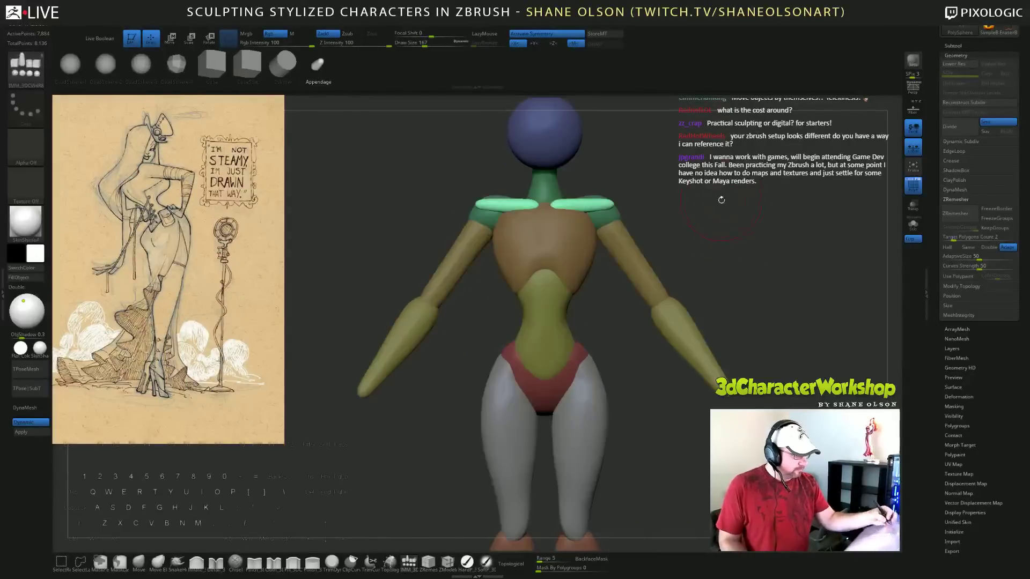
{"action": "key", "text": "e"}
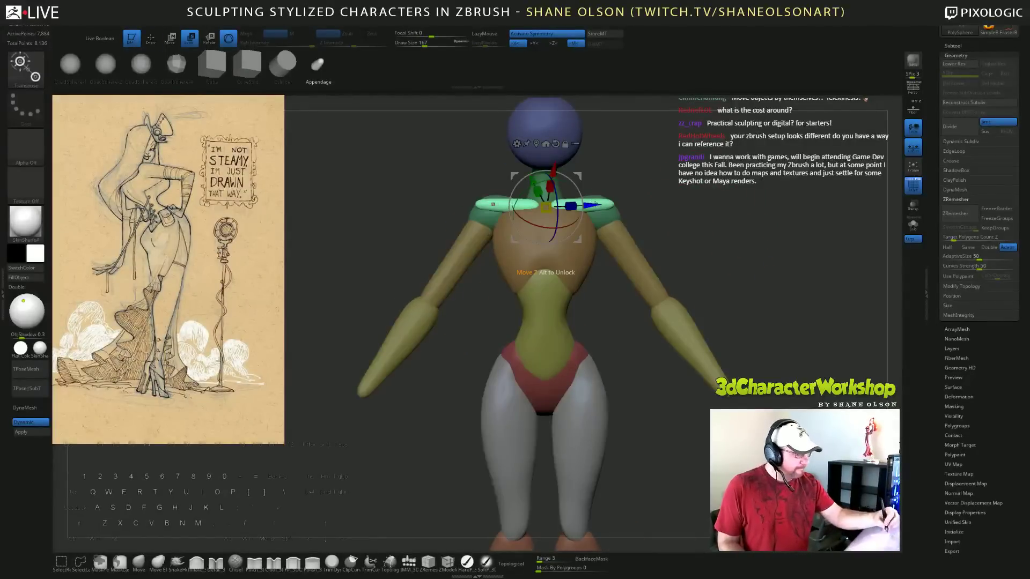
{"action": "left_click_drag", "start_coordinate": [574, 205], "coordinate": [564, 206]}
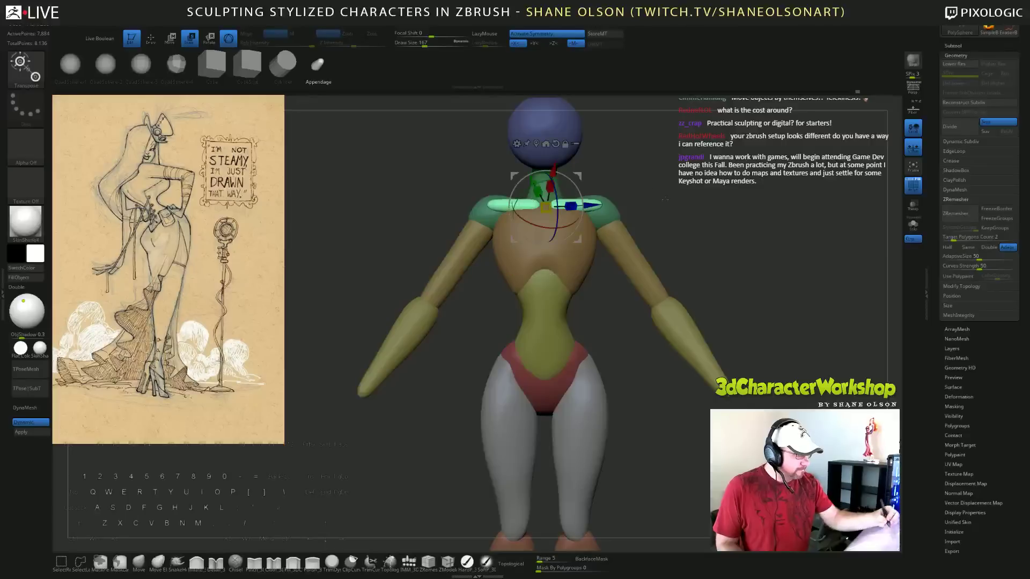
{"action": "mouse_move", "coordinate": [710, 215]}
{"action": "left_mouse_down"}
{"action": "mouse_move", "coordinate": [672, 227]}
{"action": "mouse_move", "coordinate": [728, 254]}
{"action": "mouse_move", "coordinate": [701, 267]}
{"action": "mouse_move", "coordinate": [688, 249]}
{"action": "left_mouse_up"}
{"action": "key", "text": "q"}
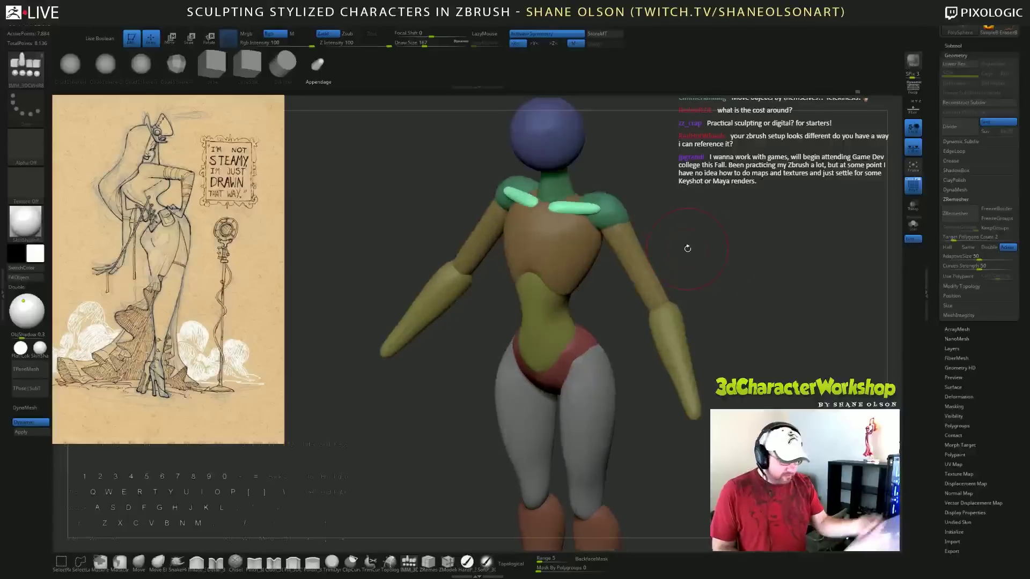
Shape the collarbones with the Move brush so they angle from the neck base to the shoulders, and clear the mask.
{"action": "left_click", "coordinate": [139, 562]}
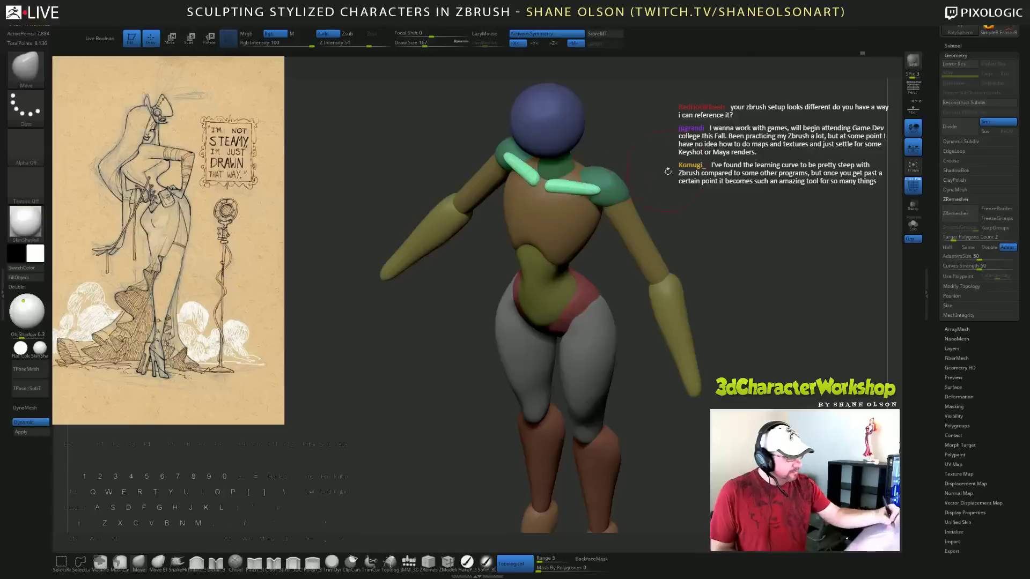
{"action": "left_click_drag", "start_coordinate": [668, 171], "coordinate": [621, 189]}
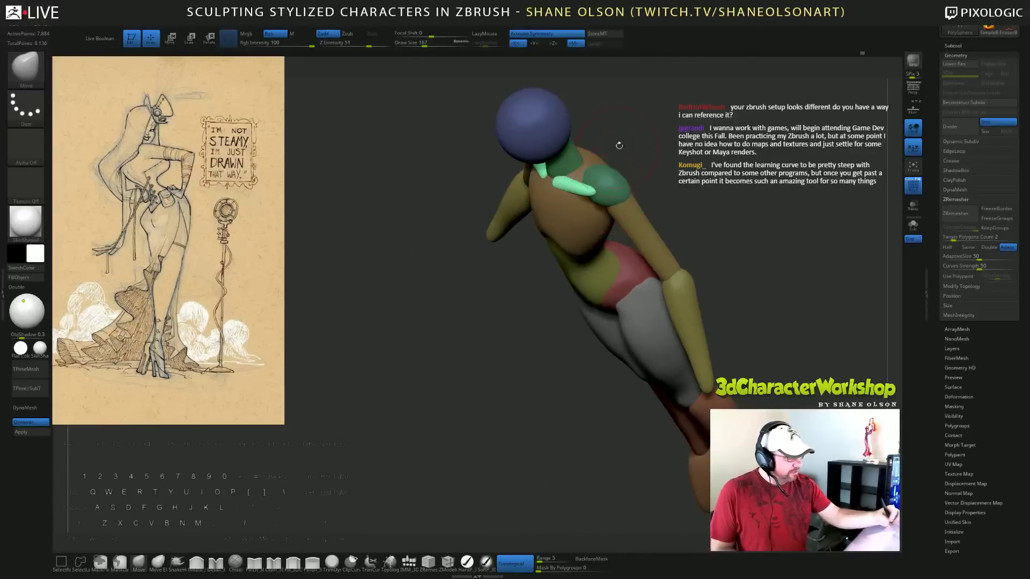
{"action": "mouse_move", "coordinate": [619, 145]}
{"action": "left_mouse_down"}
{"action": "mouse_move", "coordinate": [639, 137]}
{"action": "mouse_move", "coordinate": [631, 149]}
{"action": "mouse_move", "coordinate": [659, 151]}
{"action": "mouse_move", "coordinate": [586, 188]}
{"action": "left_mouse_up"}
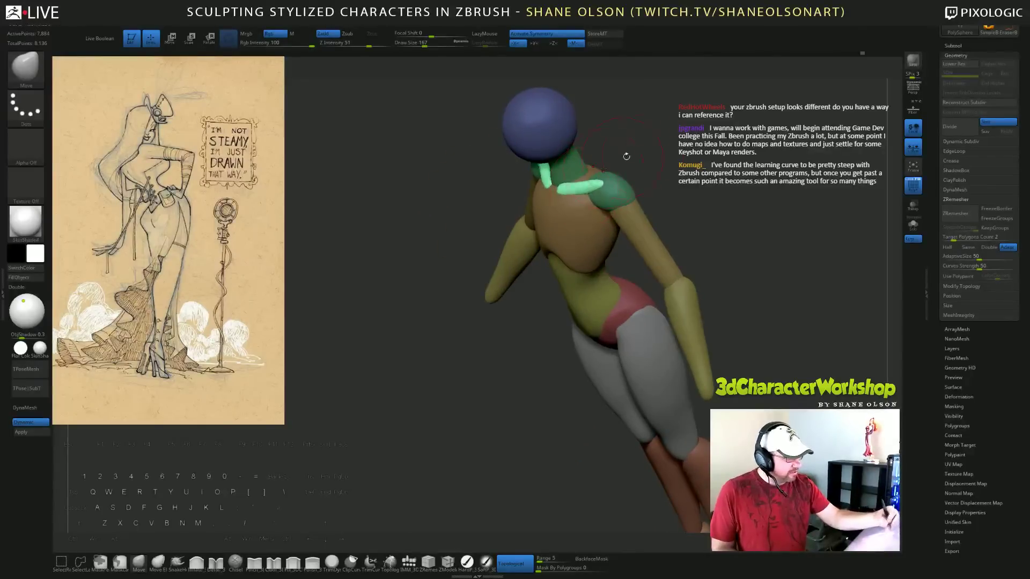
{"action": "left_click_drag", "start_coordinate": [626, 156], "coordinate": [652, 124]}
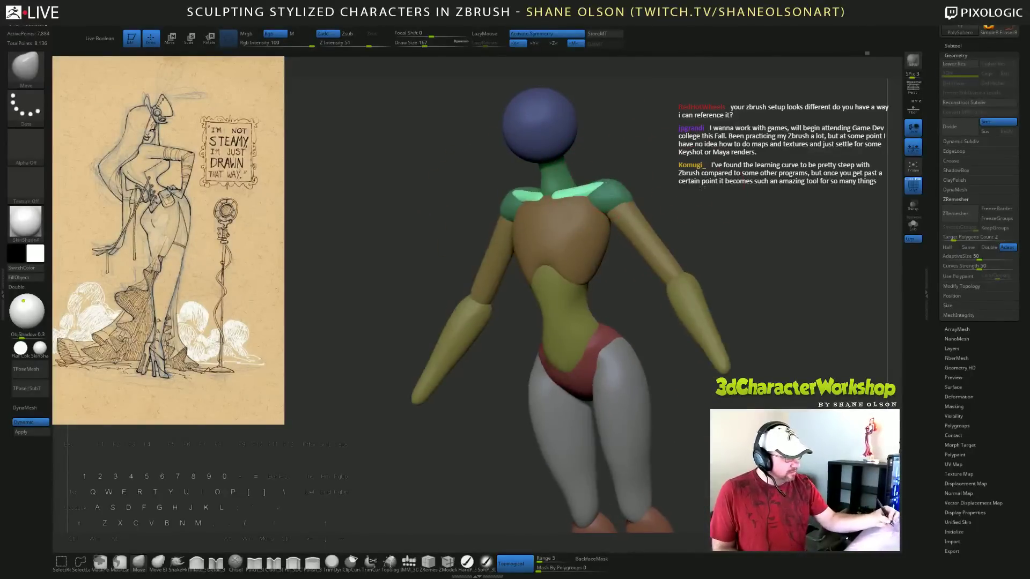
{"action": "mouse_move", "coordinate": [623, 166]}
{"action": "left_mouse_down"}
{"action": "mouse_move", "coordinate": [720, 177]}
{"action": "mouse_move", "coordinate": [714, 196]}
{"action": "mouse_move", "coordinate": [746, 193]}
{"action": "mouse_move", "coordinate": [698, 183]}
{"action": "mouse_move", "coordinate": [702, 190]}
{"action": "mouse_move", "coordinate": [688, 175]}
{"action": "mouse_move", "coordinate": [670, 182]}
{"action": "mouse_move", "coordinate": [693, 164]}
{"action": "mouse_move", "coordinate": [648, 185]}
{"action": "mouse_move", "coordinate": [651, 167]}
{"action": "mouse_move", "coordinate": [689, 188]}
{"action": "mouse_move", "coordinate": [684, 199]}
{"action": "left_mouse_up"}
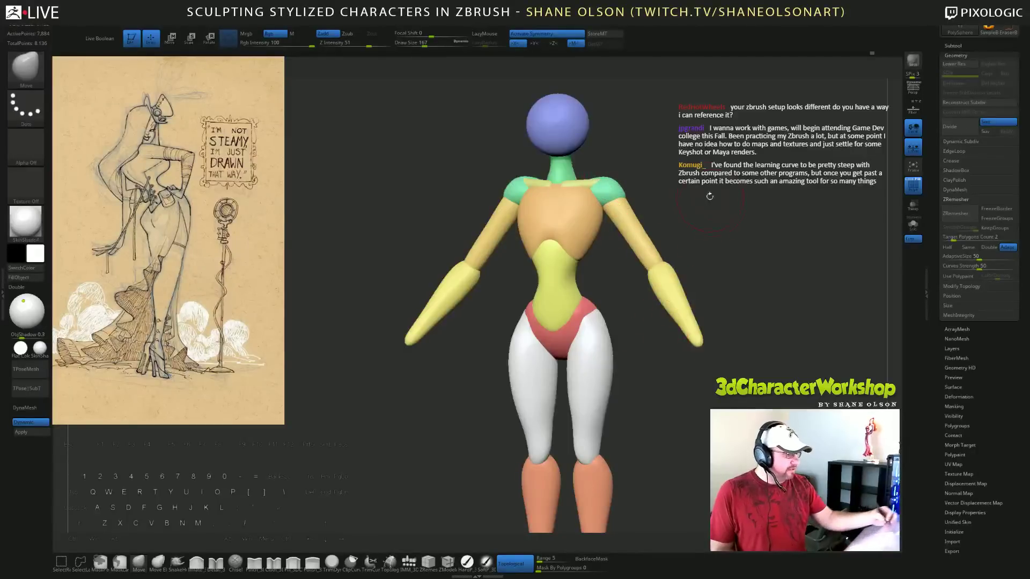
Isolate the shoulder part, restore the full figure, and check the collarbones from the front and from above.
{"action": "mouse_move", "coordinate": [708, 195]}
{"action": "left_mouse_down", "text": "alt"}
{"action": "mouse_move", "coordinate": [636, 166]}
{"action": "mouse_move", "coordinate": [591, 185]}
{"action": "mouse_move", "coordinate": [601, 183]}
{"action": "left_mouse_up", "text": "alt"}
{"action": "left_click", "coordinate": [621, 190], "text": "ctrl+shift"}
{"action": "left_click", "coordinate": [651, 153], "text": "ctrl+shift"}
{"action": "left_click", "coordinate": [738, 221], "text": "ctrl+shift"}
{"action": "left_click_drag", "start_coordinate": [739, 221], "coordinate": [622, 171]}
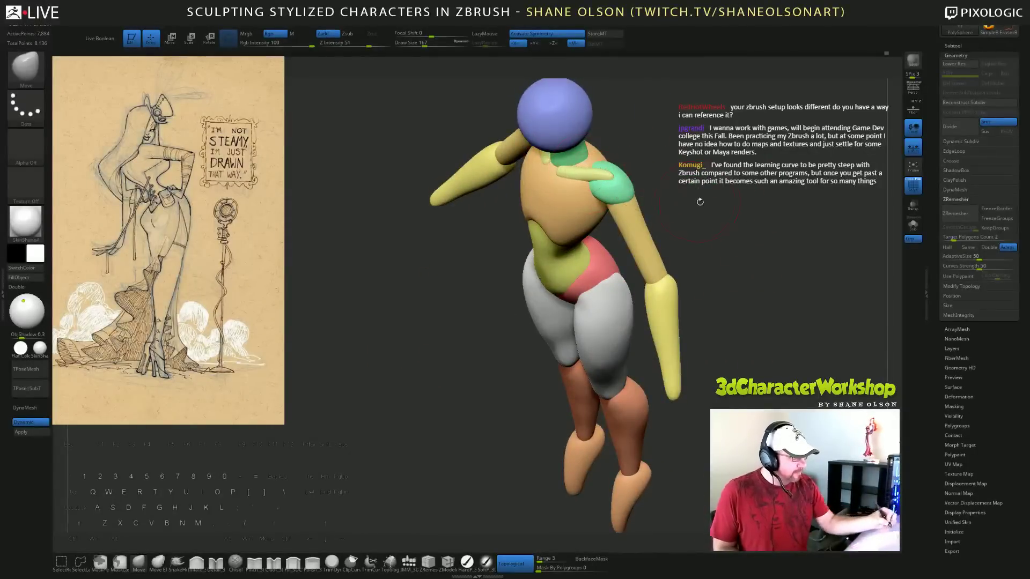
{"action": "left_click_drag", "start_coordinate": [699, 201], "coordinate": [753, 174]}
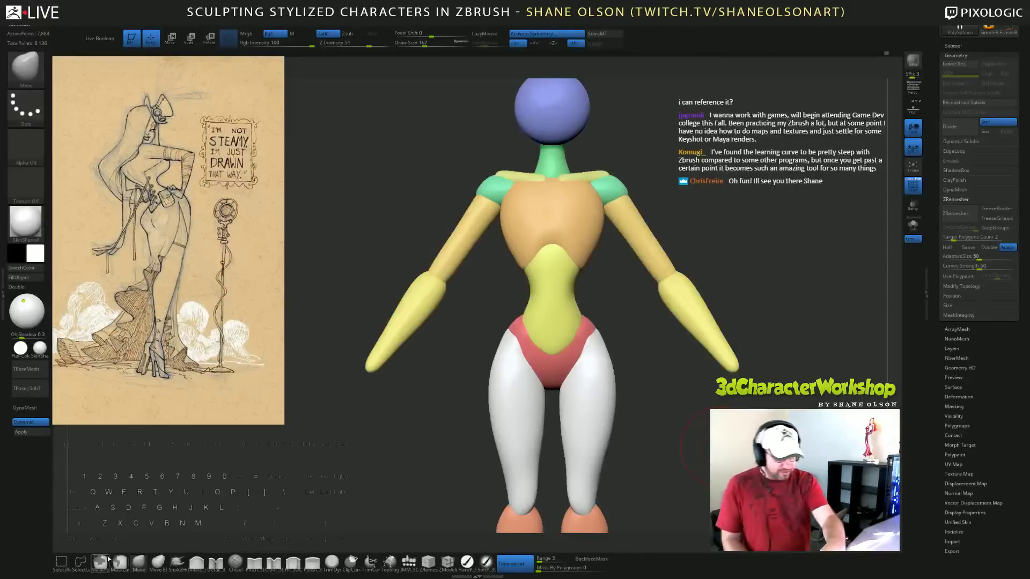
Examine the whole figure from the front, back, side and above to judge the waist and hips.
{"action": "left_click_drag", "start_coordinate": [741, 294], "coordinate": [735, 309], "text": "alt"}
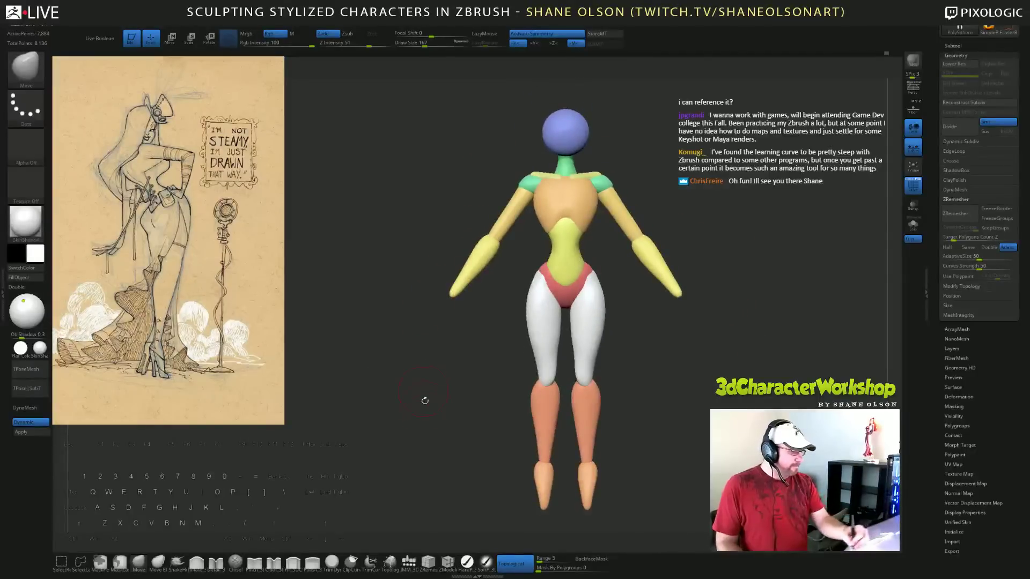
{"action": "left_click_drag", "start_coordinate": [742, 398], "coordinate": [806, 380]}
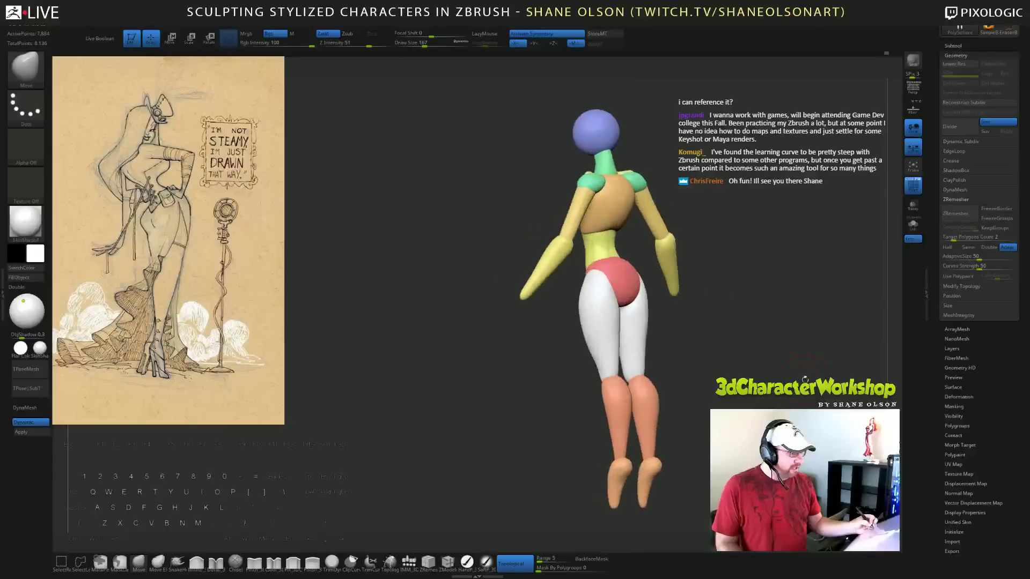
{"action": "left_click_drag", "start_coordinate": [753, 336], "coordinate": [723, 232]}
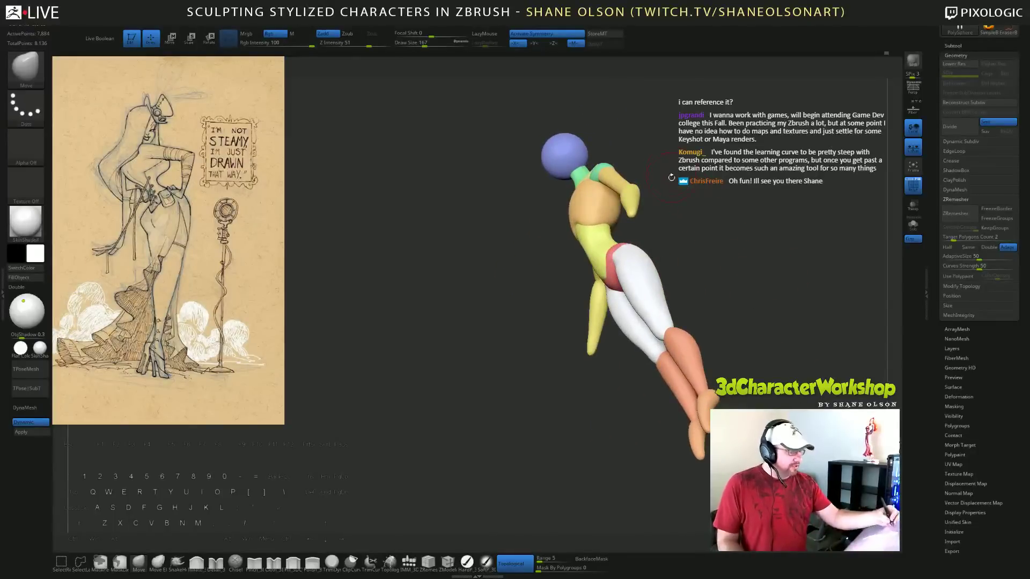
{"action": "left_click_drag", "start_coordinate": [671, 177], "coordinate": [643, 215]}
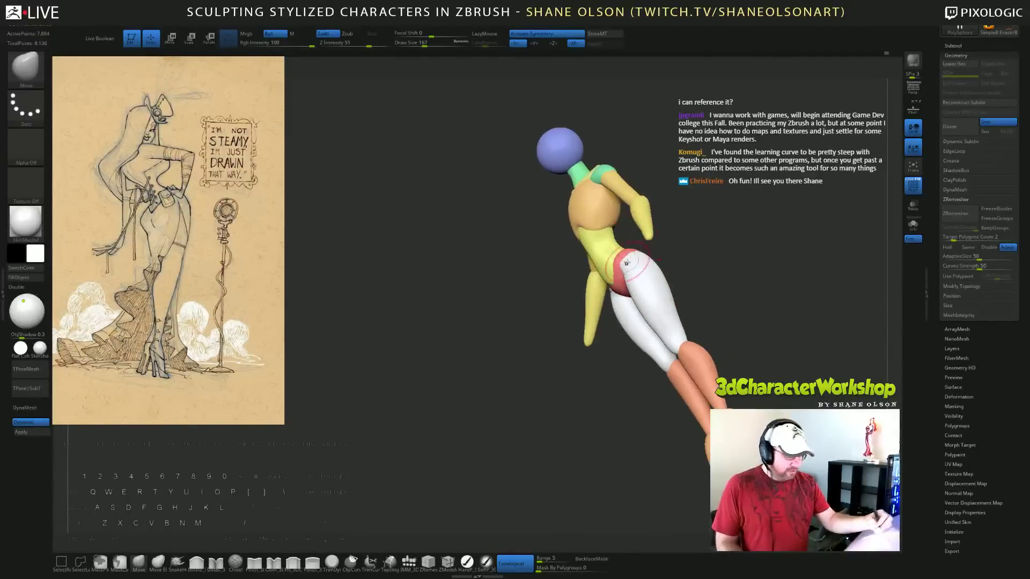
{"action": "left_click_drag", "start_coordinate": [511, 321], "coordinate": [504, 355]}
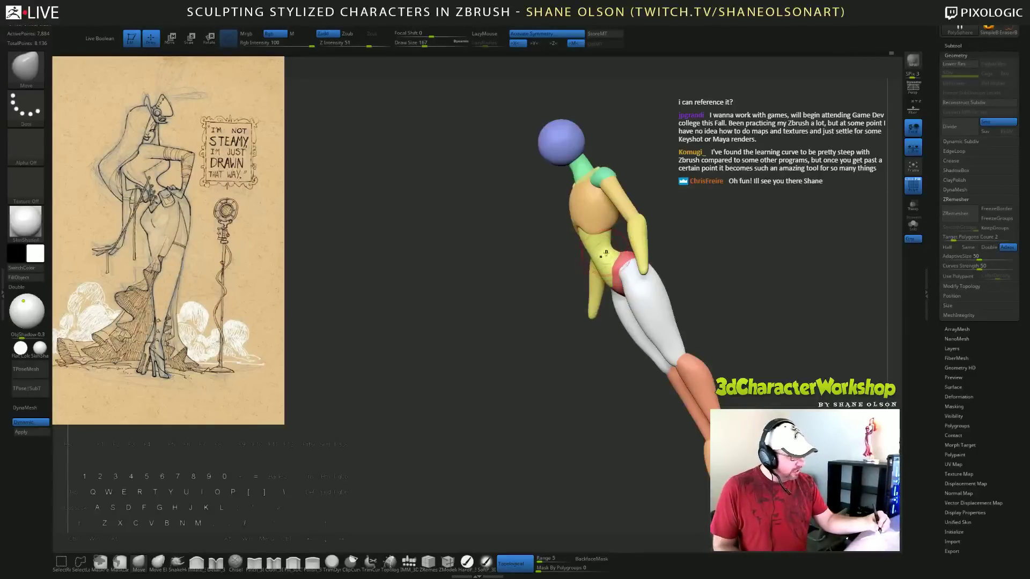
{"action": "left_click_drag", "start_coordinate": [512, 301], "coordinate": [582, 295]}
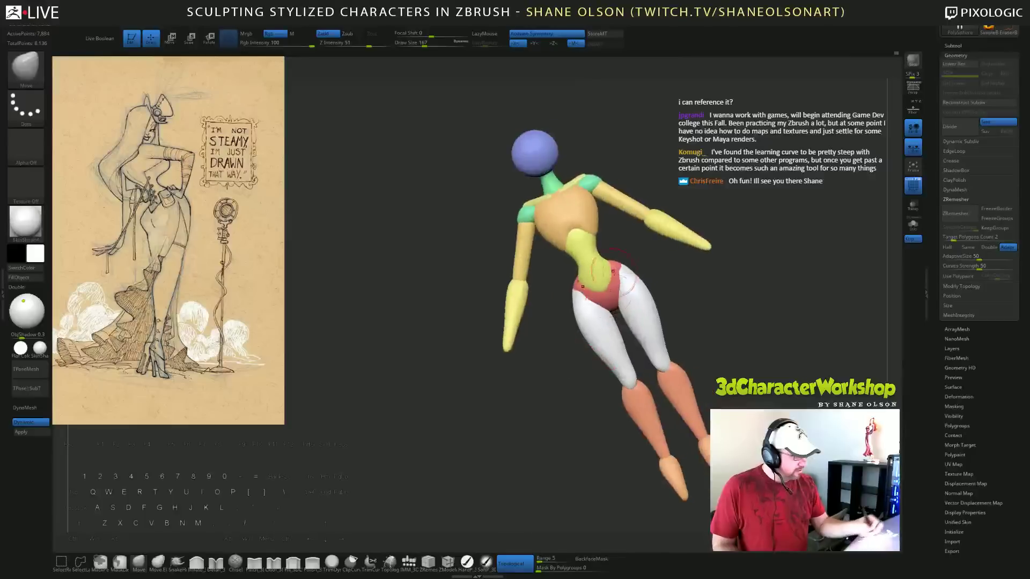
{"action": "left_click_drag", "start_coordinate": [517, 257], "coordinate": [523, 290], "text": "alt"}
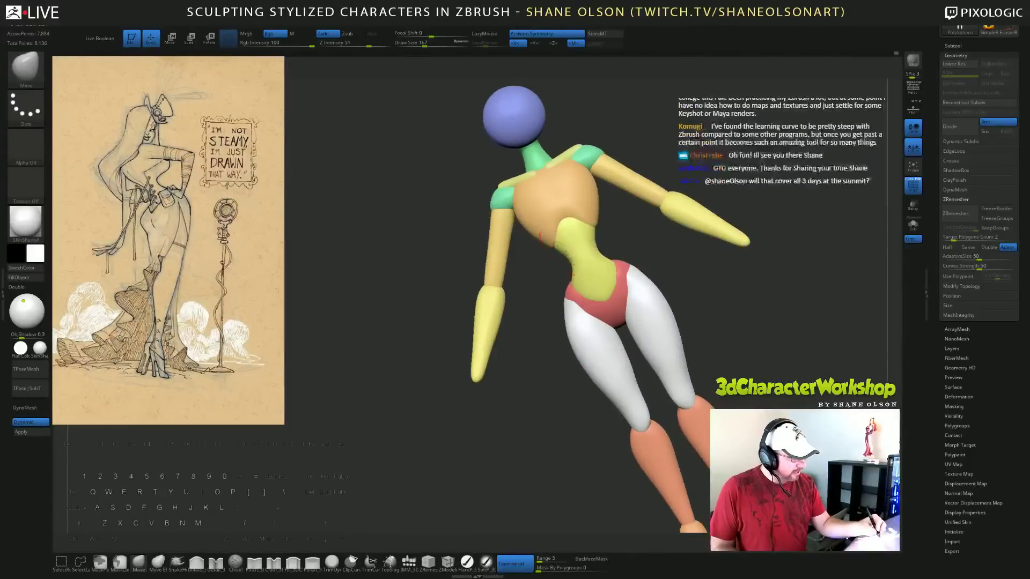
{"action": "left_click_drag", "start_coordinate": [785, 340], "coordinate": [798, 323], "text": "shift"}
{"action": "mouse_move", "coordinate": [755, 371]}
{"action": "left_mouse_down", "text": "shift"}
{"action": "mouse_move", "coordinate": [772, 364]}
{"action": "mouse_move", "coordinate": [724, 377]}
{"action": "left_mouse_up", "text": "shift"}
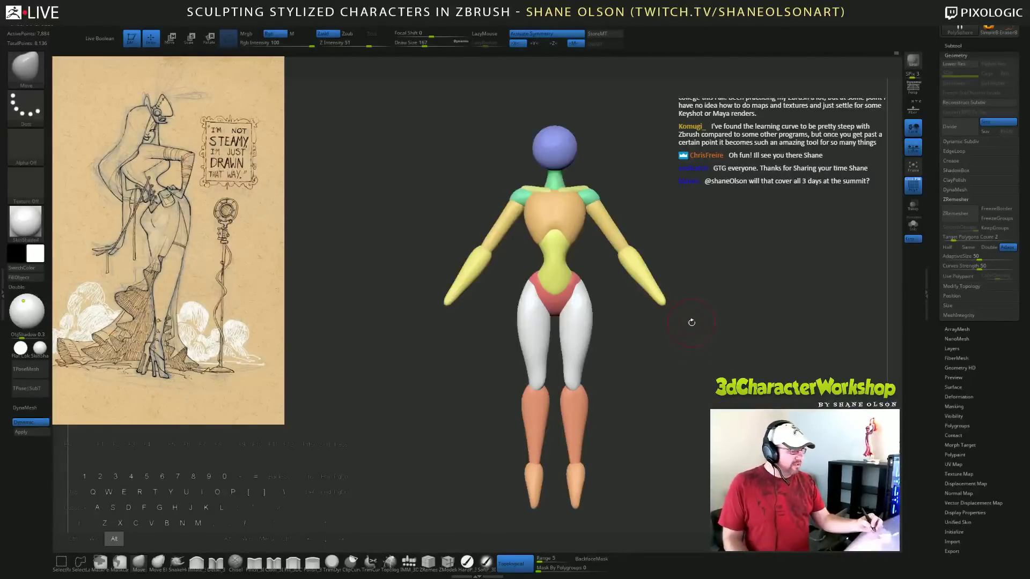
Adjust the waist and hips with the Move brush at draw size 212.
{"action": "left_click_drag", "start_coordinate": [690, 320], "coordinate": [687, 337], "text": "alt"}
{"action": "key", "text": "s"}
{"action": "left_click_drag", "start_coordinate": [600, 258], "coordinate": [573, 238]}
{"action": "left_click_drag", "start_coordinate": [639, 297], "coordinate": [596, 299]}
{"action": "left_click_drag", "start_coordinate": [572, 239], "coordinate": [665, 261]}
{"action": "left_click_drag", "start_coordinate": [674, 364], "coordinate": [650, 334], "text": "alt"}
{"action": "right_click_drag", "start_coordinate": [651, 333], "coordinate": [657, 390]}
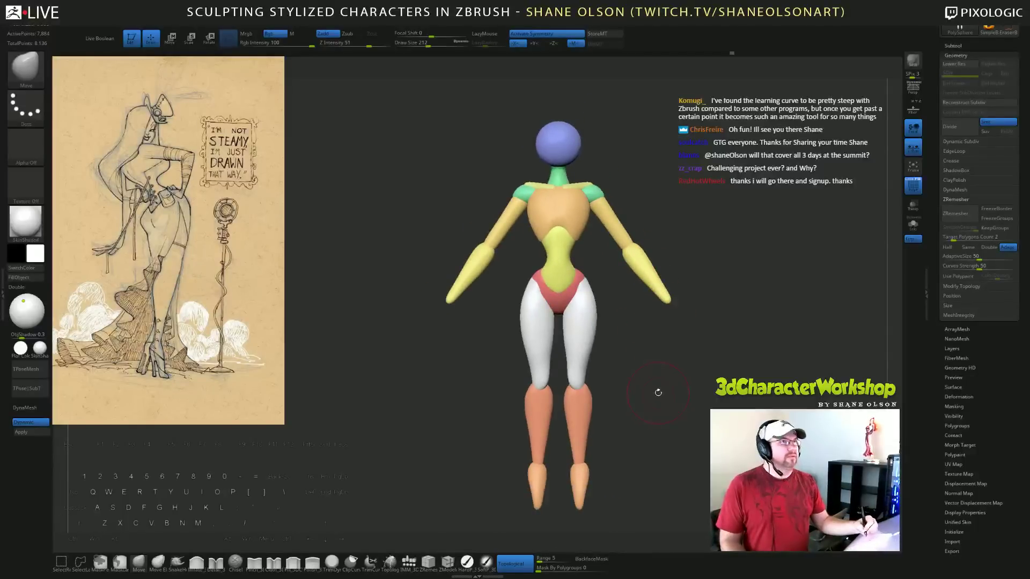
Examine the figure's overall proportions from the front and slightly turned, up close and at full height, against the concept sketch.
{"action": "left_click_drag", "start_coordinate": [657, 382], "coordinate": [659, 344], "text": "alt"}
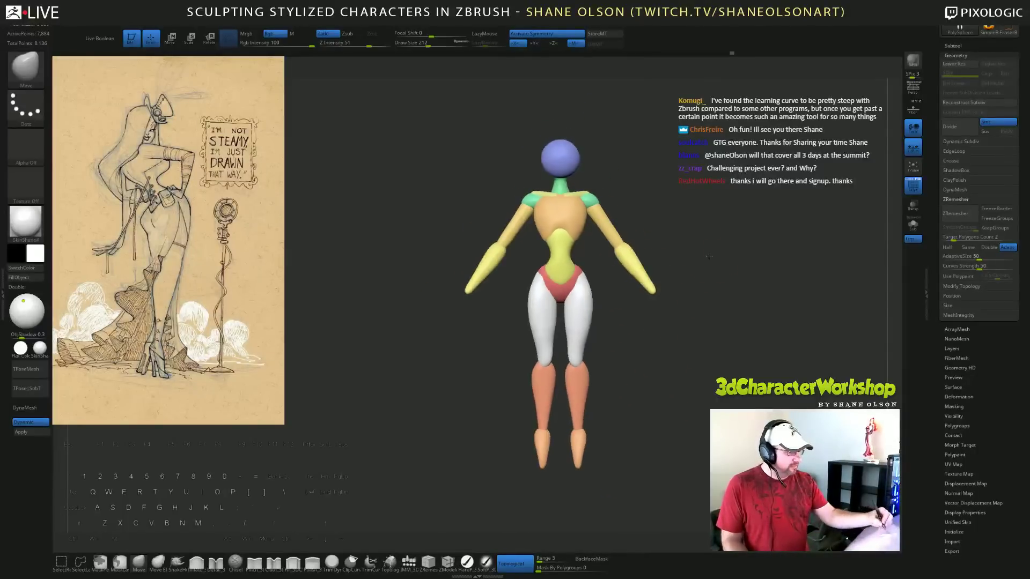
{"action": "left_click_drag", "start_coordinate": [719, 239], "coordinate": [697, 295]}
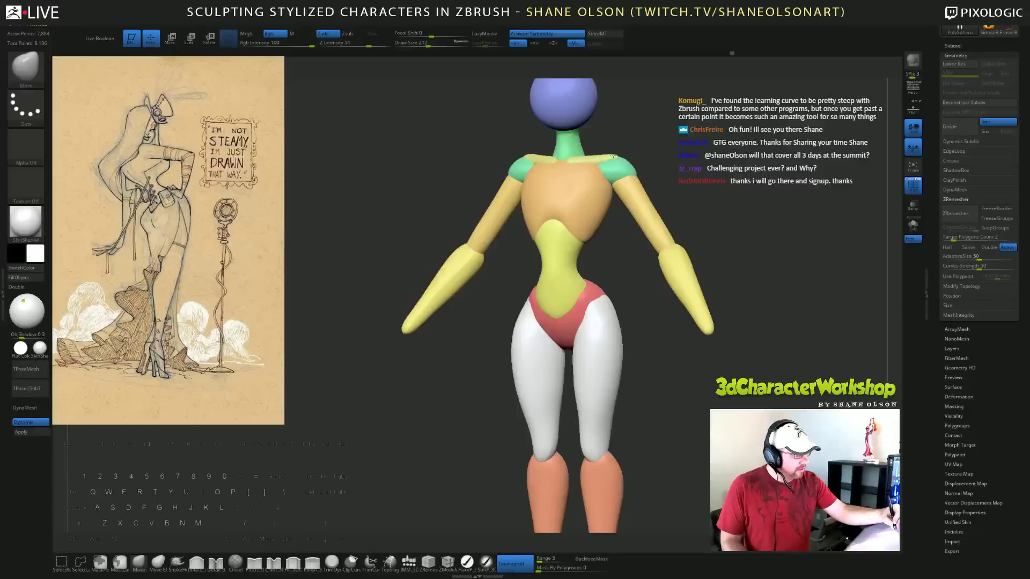
{"action": "left_click_drag", "start_coordinate": [799, 256], "coordinate": [806, 234]}
{"action": "left_click_drag", "start_coordinate": [634, 139], "coordinate": [637, 185], "text": "shift"}
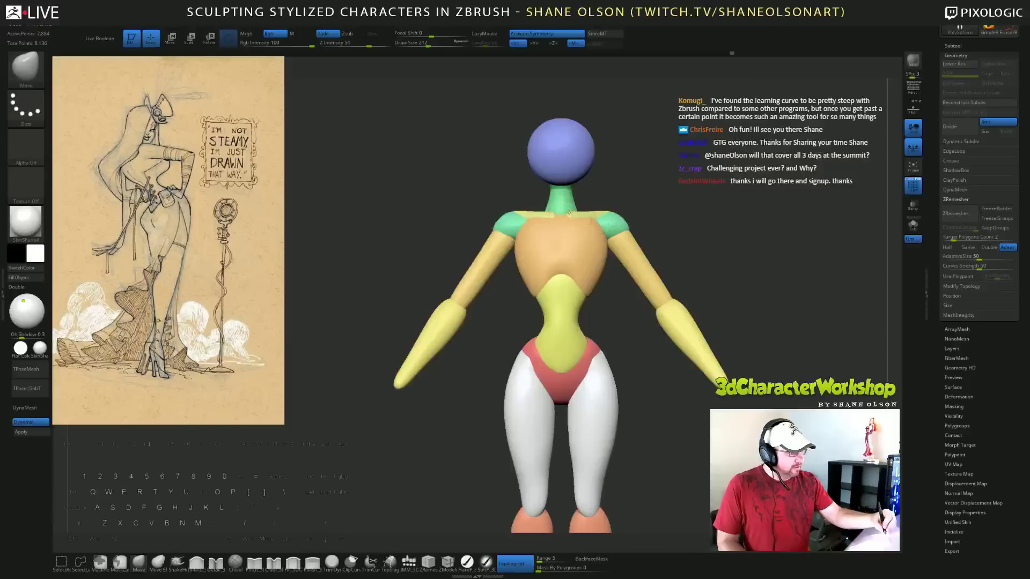
{"action": "right_click_drag", "start_coordinate": [570, 213], "coordinate": [704, 204]}
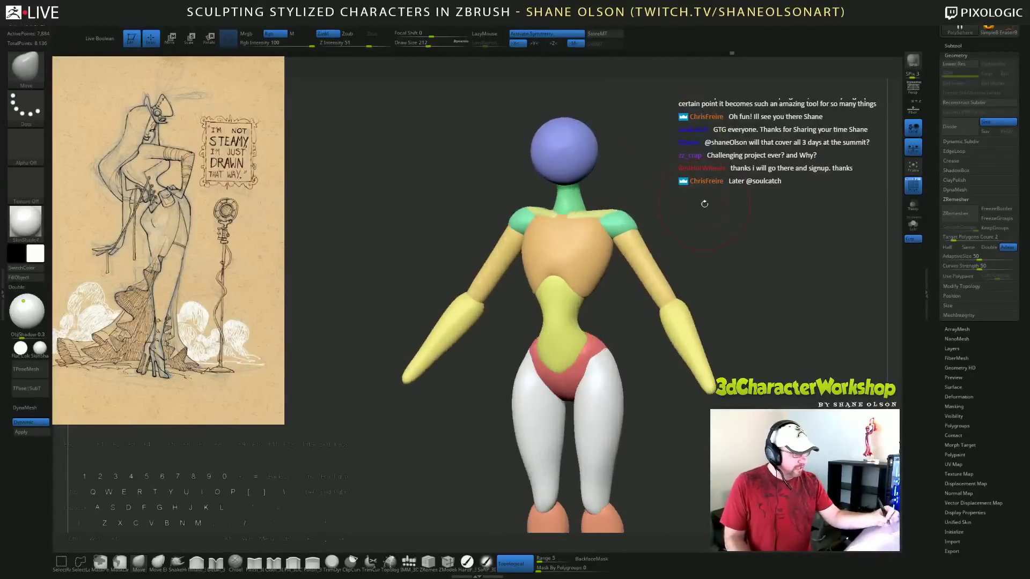
{"action": "right_click_drag", "start_coordinate": [737, 283], "coordinate": [732, 270]}
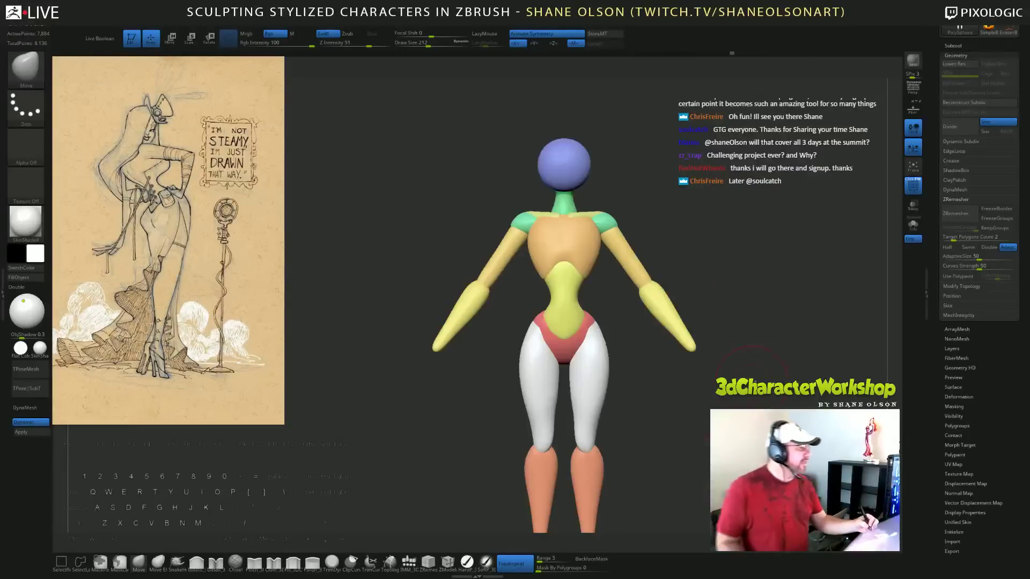
{"action": "right_click_drag", "start_coordinate": [752, 367], "coordinate": [741, 377]}
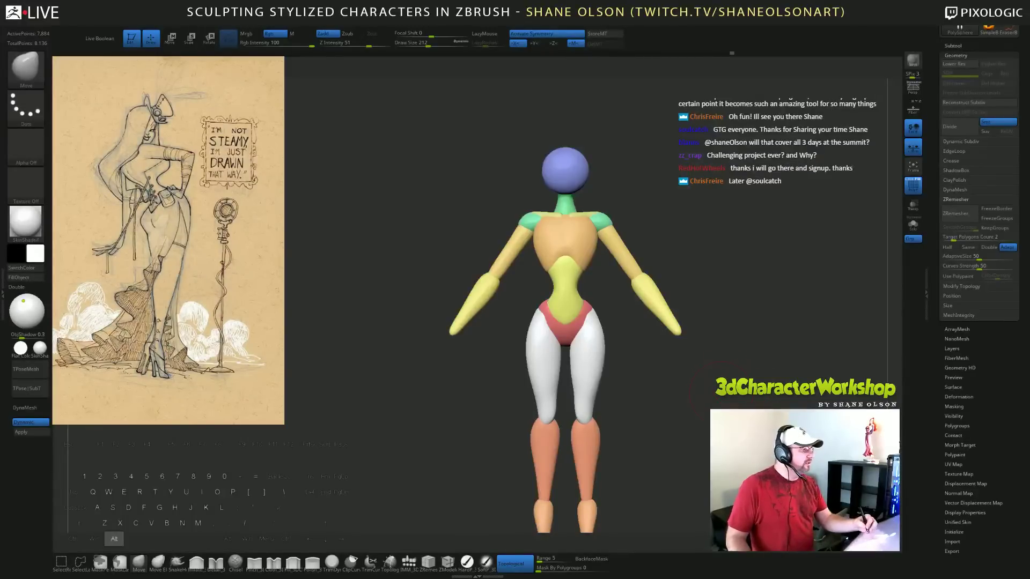
{"action": "left_click_drag", "start_coordinate": [741, 377], "coordinate": [729, 385], "text": "alt"}
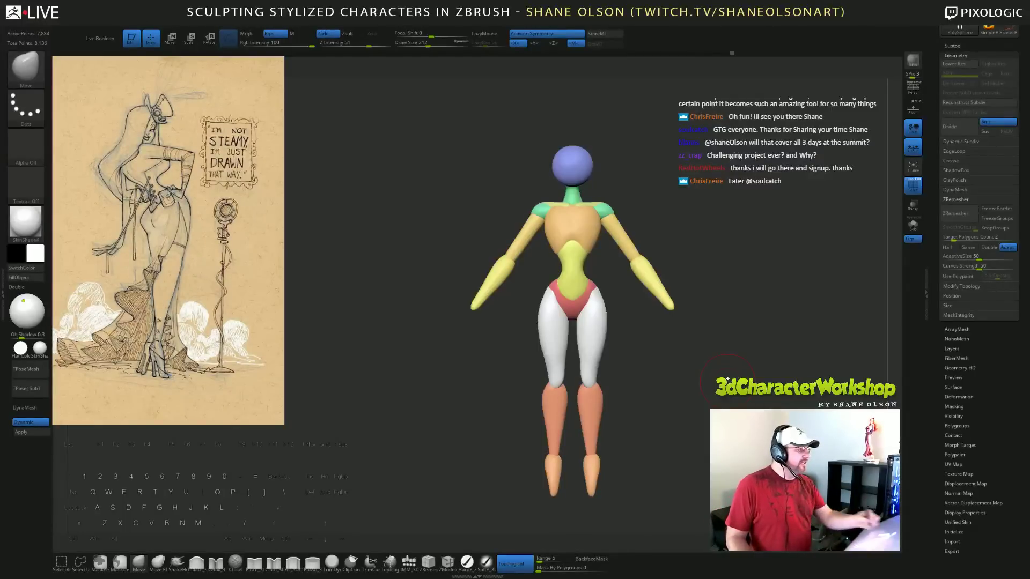
{"action": "mouse_move", "coordinate": [710, 348]}
{"action": "left_mouse_down", "text": "alt"}
{"action": "mouse_move", "coordinate": [712, 334]}
{"action": "mouse_move", "coordinate": [725, 355]}
{"action": "mouse_move", "coordinate": [716, 352]}
{"action": "left_mouse_up", "text": "alt"}
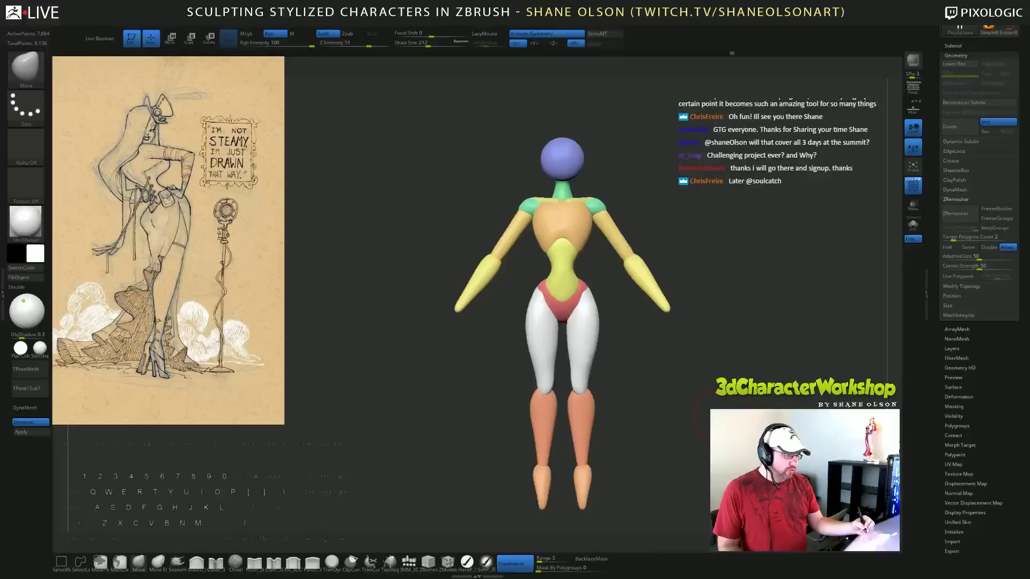
Turn off topological masking and adjust the ribcage and waist with an enlarged Move brush from a three-quarter view.
{"action": "mouse_move", "coordinate": [730, 410]}
{"action": "left_mouse_down"}
{"action": "mouse_move", "coordinate": [715, 410]}
{"action": "mouse_move", "coordinate": [752, 414]}
{"action": "left_mouse_up"}
{"action": "left_click", "coordinate": [515, 564]}
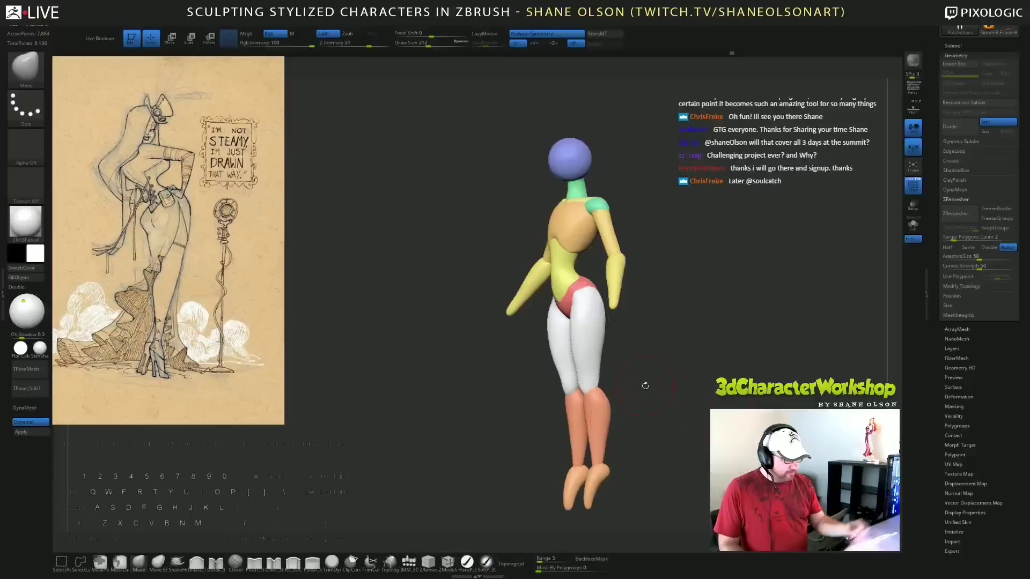
{"action": "key", "text": "s"}
{"action": "left_click_drag", "start_coordinate": [681, 309], "coordinate": [686, 313]}
{"action": "left_click_drag", "start_coordinate": [555, 245], "coordinate": [551, 246]}
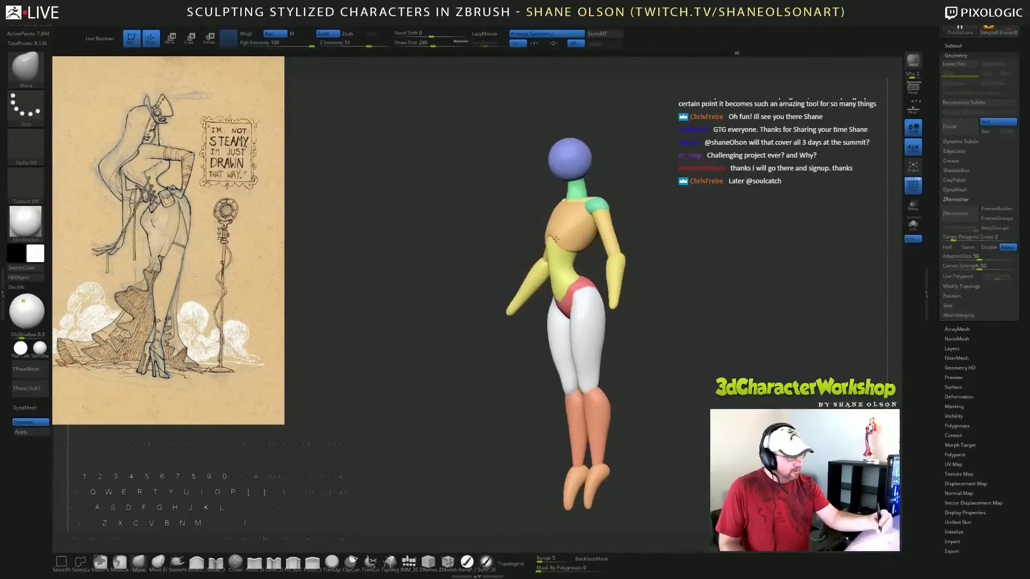
{"action": "mouse_move", "coordinate": [680, 306]}
{"action": "left_mouse_down"}
{"action": "mouse_move", "coordinate": [722, 322]}
{"action": "mouse_move", "coordinate": [695, 273]}
{"action": "mouse_move", "coordinate": [646, 287]}
{"action": "mouse_move", "coordinate": [664, 313]}
{"action": "mouse_move", "coordinate": [672, 309]}
{"action": "left_mouse_up"}
{"action": "left_click_drag", "start_coordinate": [582, 219], "coordinate": [678, 290]}
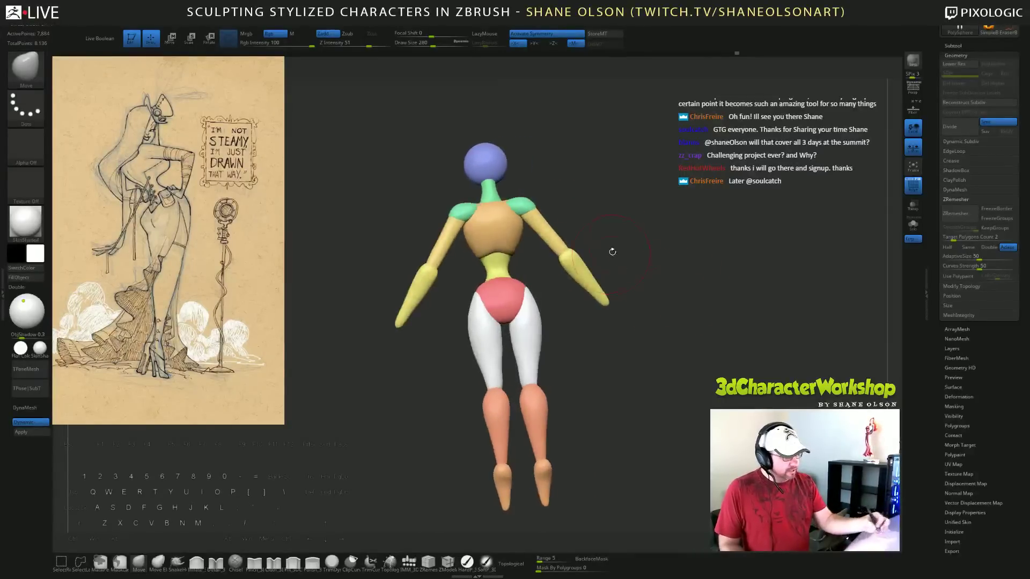
Turn topological masking back on and make the head slightly smaller with the Move brush.
{"action": "mouse_move", "coordinate": [612, 251]}
{"action": "left_mouse_down"}
{"action": "mouse_move", "coordinate": [648, 238]}
{"action": "mouse_move", "coordinate": [635, 249]}
{"action": "mouse_move", "coordinate": [609, 230]}
{"action": "left_mouse_up"}
{"action": "key", "text": "s"}
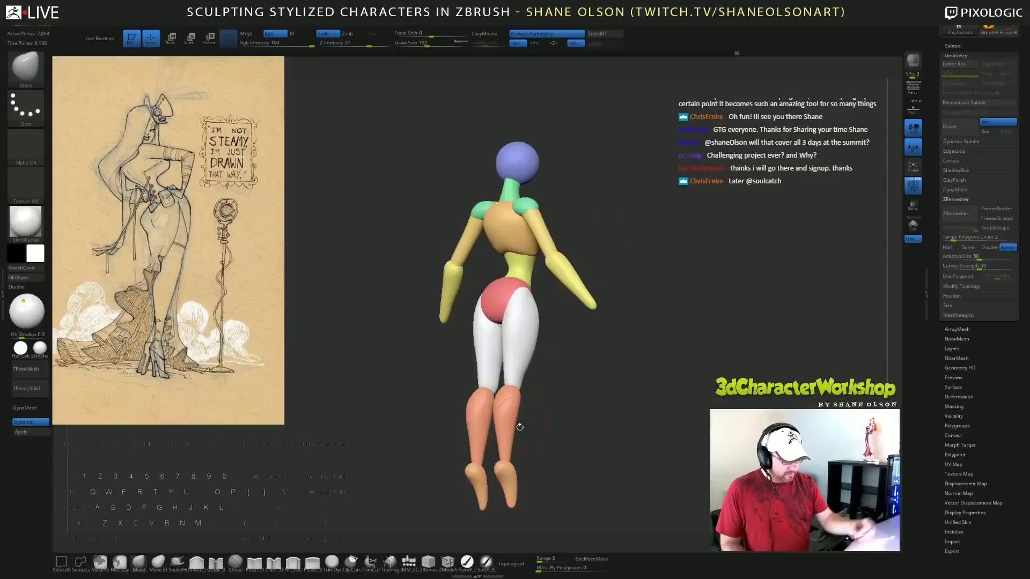
{"action": "left_click", "coordinate": [511, 563]}
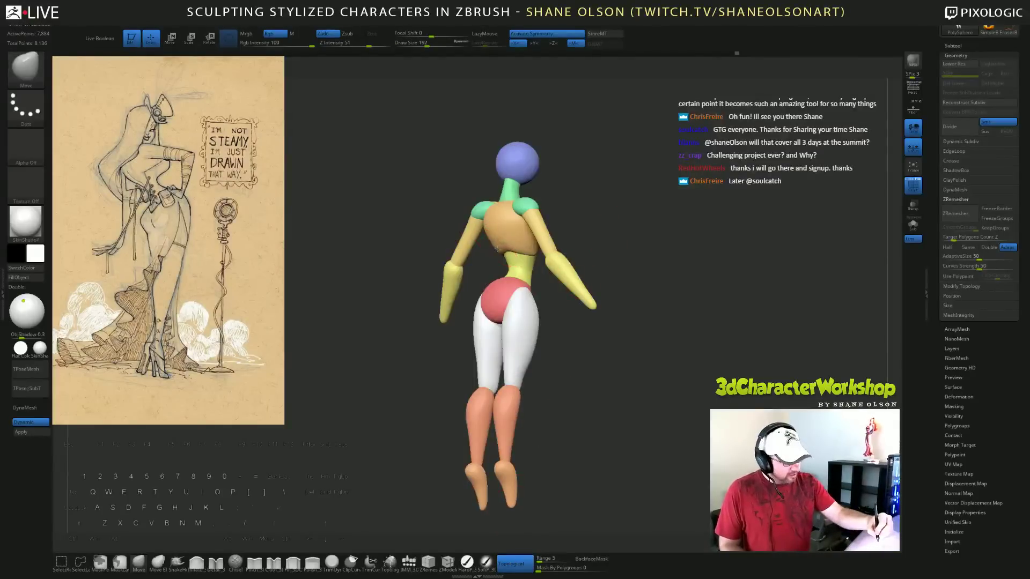
{"action": "left_click_drag", "start_coordinate": [618, 369], "coordinate": [615, 382]}
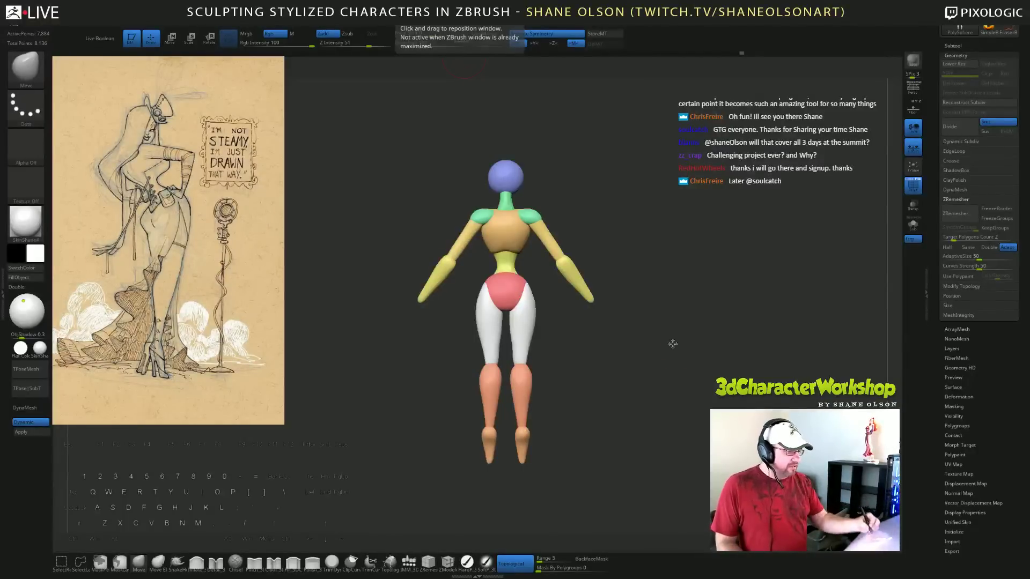
{"action": "mouse_move", "coordinate": [687, 372]}
{"action": "left_mouse_down"}
{"action": "mouse_move", "coordinate": [668, 378]}
{"action": "mouse_move", "coordinate": [678, 386]}
{"action": "left_mouse_up"}
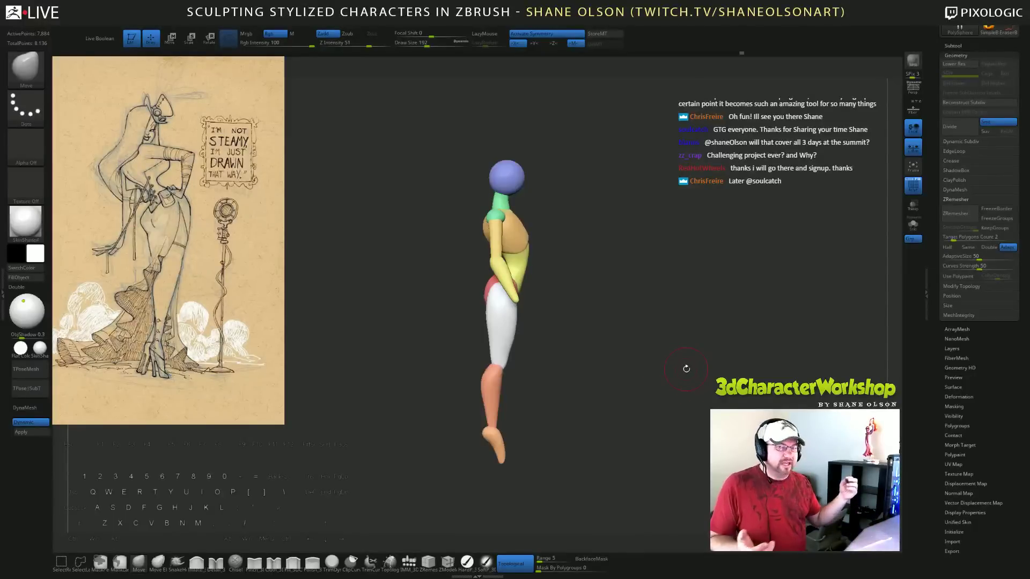
{"action": "left_click_drag", "start_coordinate": [687, 369], "coordinate": [662, 352]}
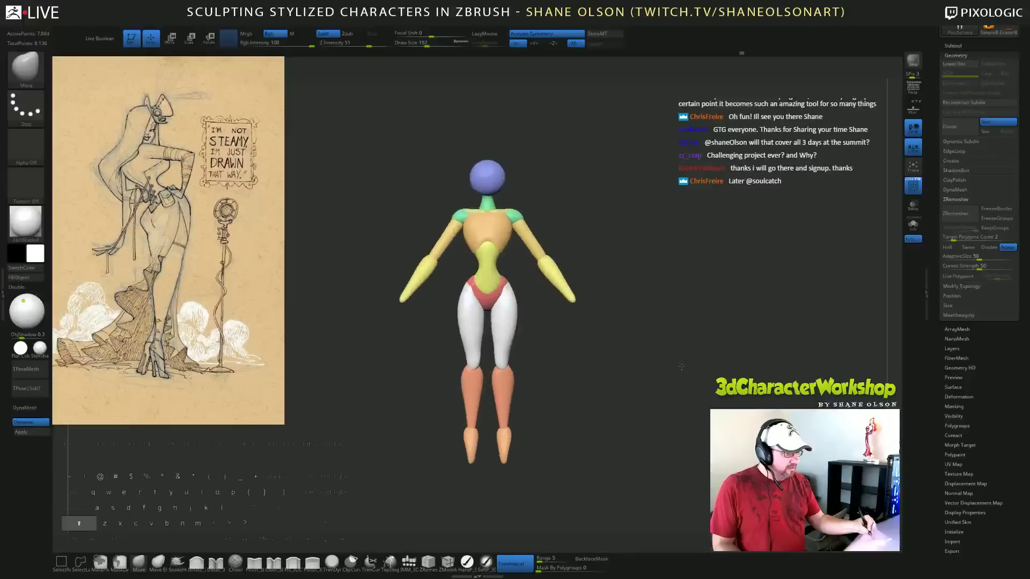
{"action": "left_click_drag", "start_coordinate": [640, 223], "coordinate": [674, 295], "text": "alt"}
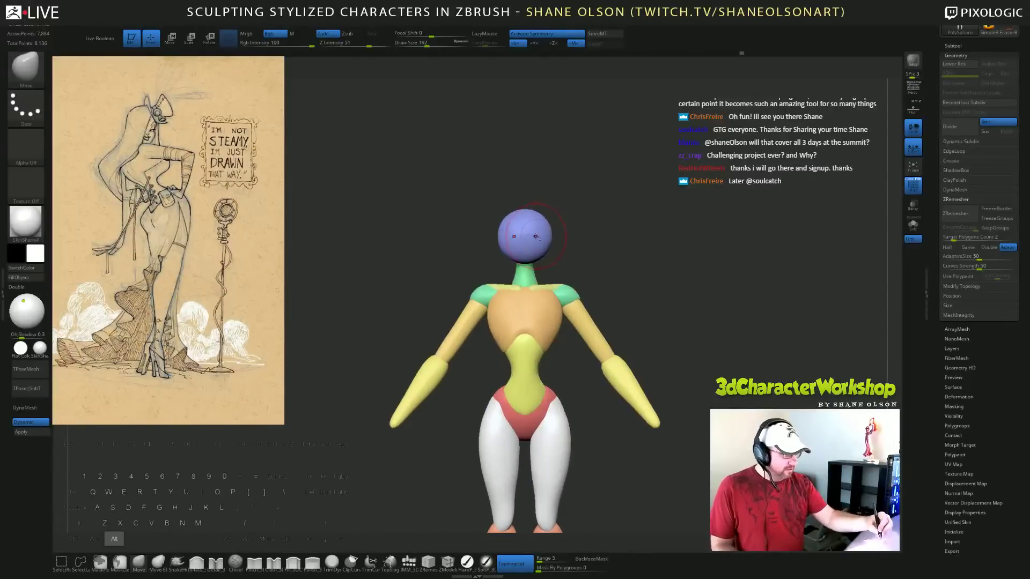
{"action": "left_click_drag", "start_coordinate": [551, 232], "coordinate": [548, 236]}
{"action": "mouse_move", "coordinate": [631, 244]}
{"action": "left_mouse_down"}
{"action": "mouse_move", "coordinate": [584, 245]}
{"action": "mouse_move", "coordinate": [593, 239]}
{"action": "mouse_move", "coordinate": [559, 252]}
{"action": "mouse_move", "coordinate": [638, 258]}
{"action": "mouse_move", "coordinate": [688, 279]}
{"action": "left_mouse_up"}
{"action": "key", "text": "s"}
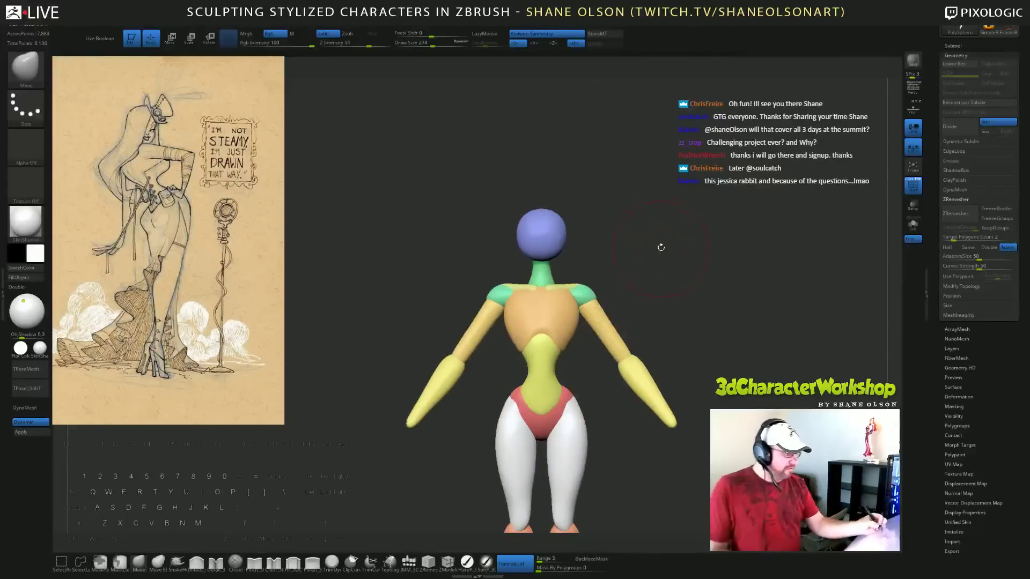
Examine the whole figure from the front and side to judge the head, waist and hip proportions.
{"action": "left_click_drag", "start_coordinate": [658, 246], "coordinate": [698, 225]}
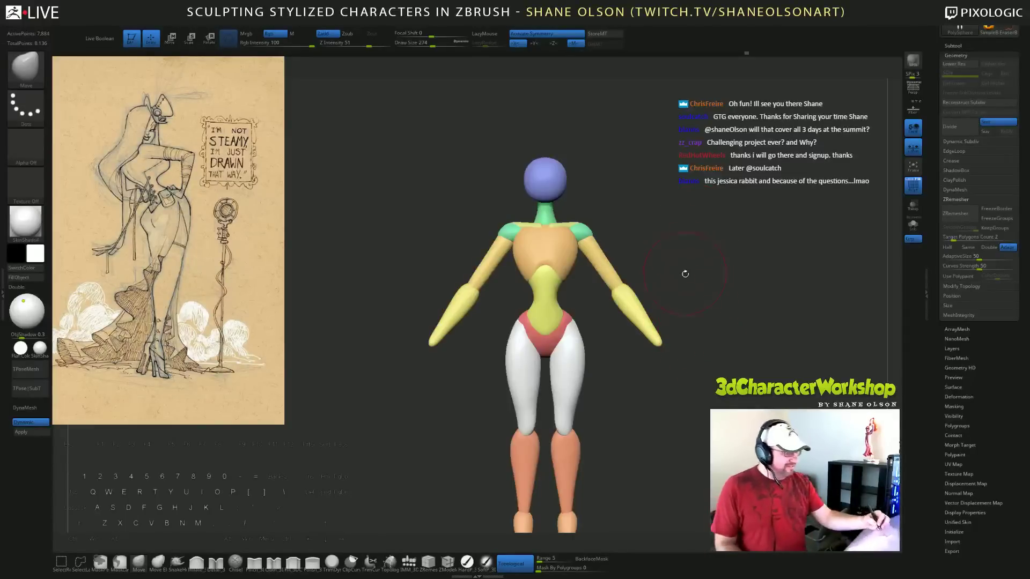
{"action": "left_click_drag", "start_coordinate": [691, 267], "coordinate": [695, 271]}
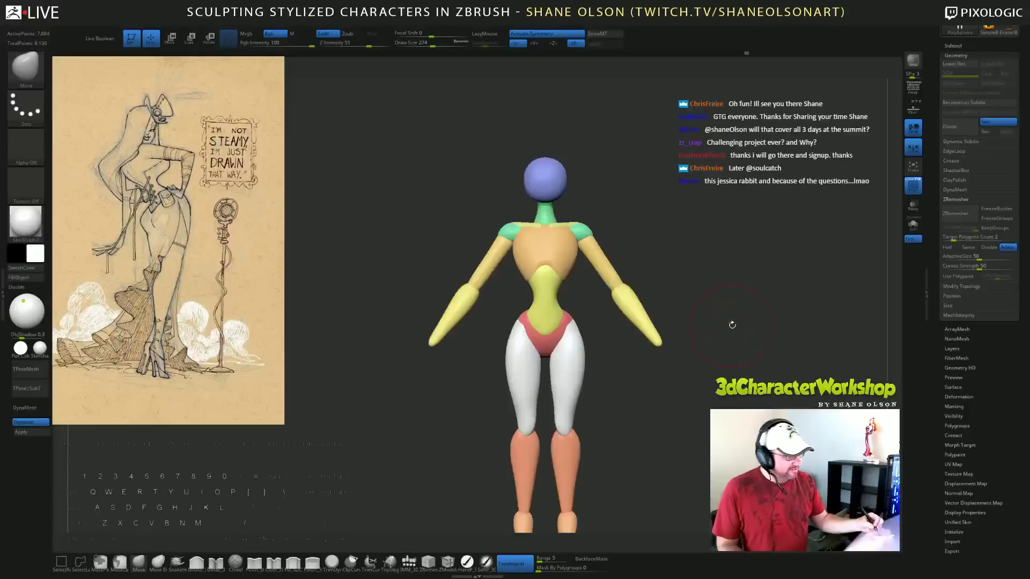
{"action": "left_click_drag", "start_coordinate": [733, 325], "coordinate": [710, 358]}
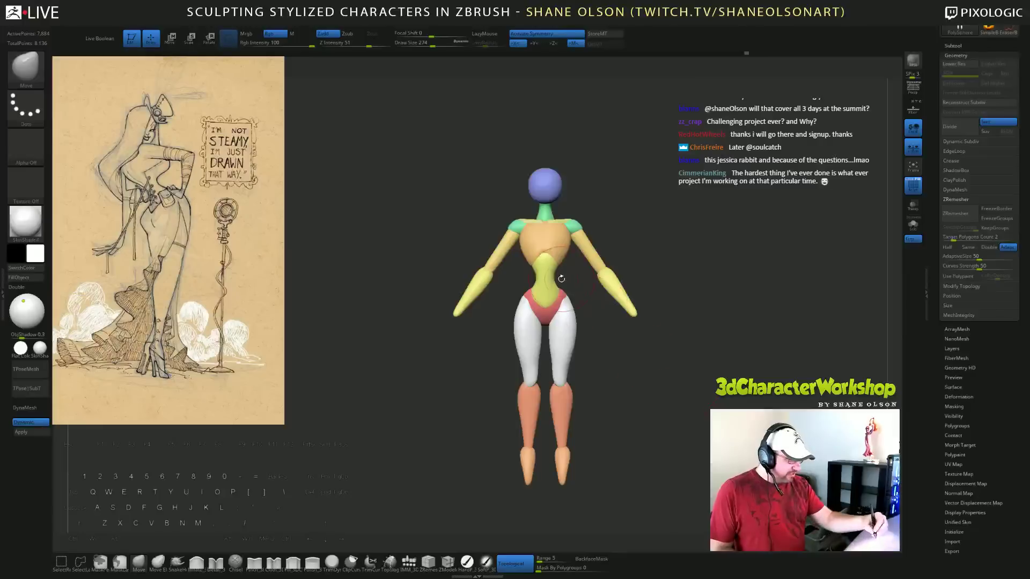
{"action": "mouse_move", "coordinate": [589, 330]}
{"action": "left_mouse_down", "text": "alt"}
{"action": "mouse_move", "coordinate": [609, 380]}
{"action": "mouse_move", "coordinate": [591, 381]}
{"action": "left_mouse_up", "text": "alt"}
{"action": "key", "text": "s"}
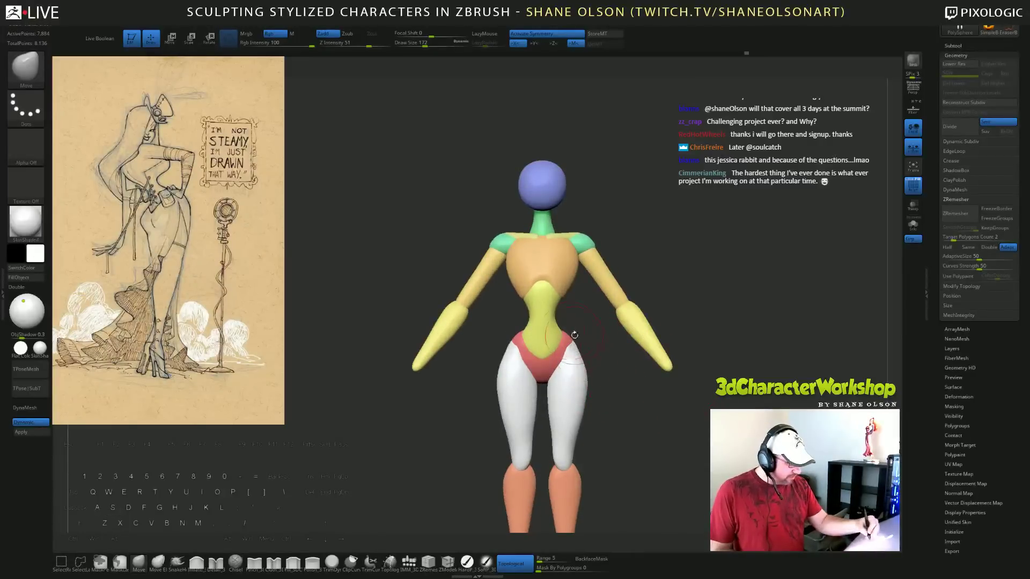
{"action": "left_click_drag", "start_coordinate": [629, 454], "coordinate": [671, 411], "text": "alt"}
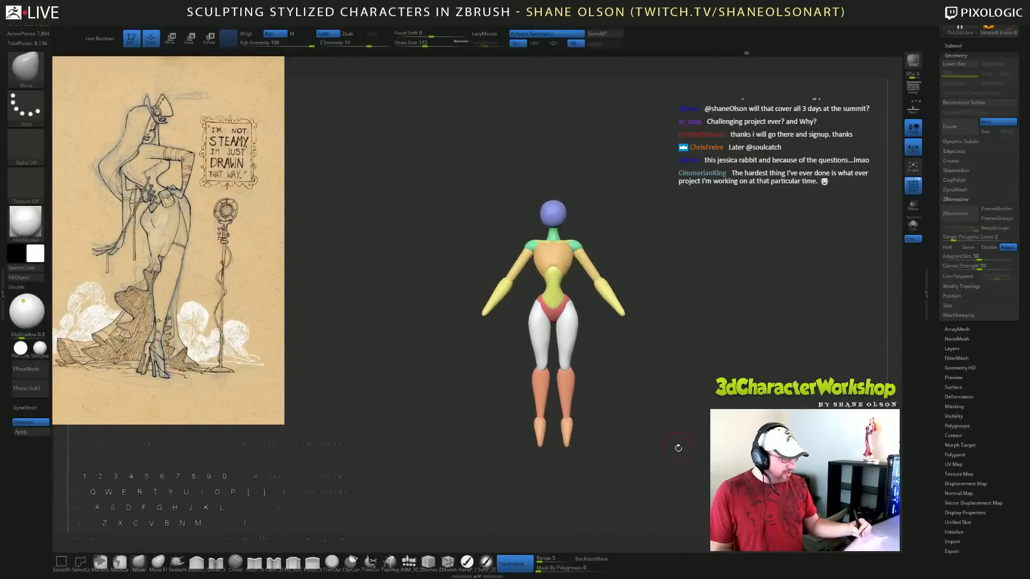
{"action": "left_click_drag", "start_coordinate": [593, 212], "coordinate": [596, 242], "text": "alt"}
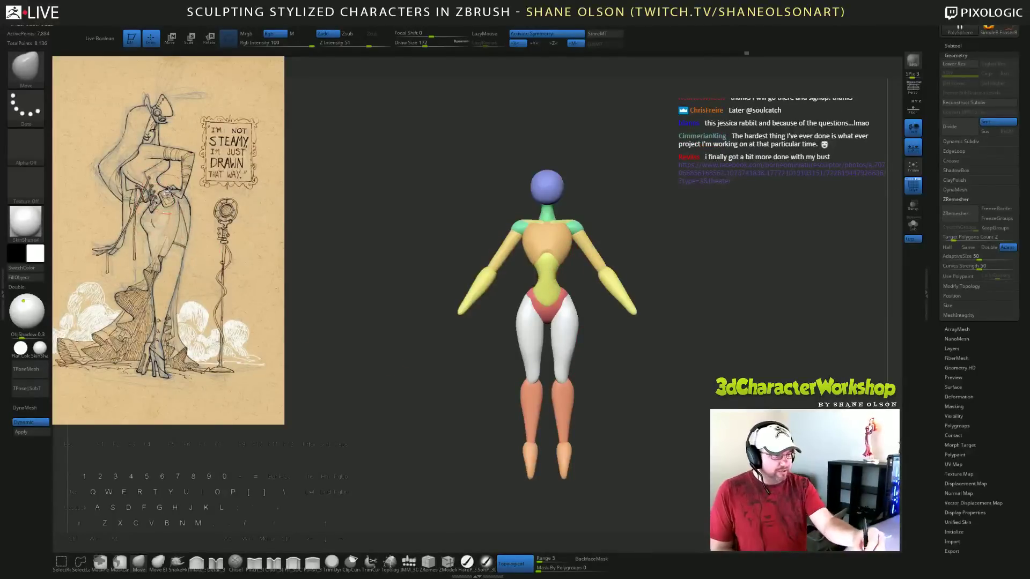
{"action": "mouse_move", "coordinate": [696, 406]}
{"action": "left_mouse_down"}
{"action": "mouse_move", "coordinate": [759, 403]}
{"action": "mouse_move", "coordinate": [699, 408]}
{"action": "mouse_move", "coordinate": [696, 421]}
{"action": "left_mouse_up"}
{"action": "left_click_drag", "start_coordinate": [700, 369], "coordinate": [697, 389], "text": "alt"}
{"action": "mouse_move", "coordinate": [698, 389]}
{"action": "left_mouse_down"}
{"action": "mouse_move", "coordinate": [679, 399]}
{"action": "mouse_move", "coordinate": [697, 378]}
{"action": "left_mouse_up"}
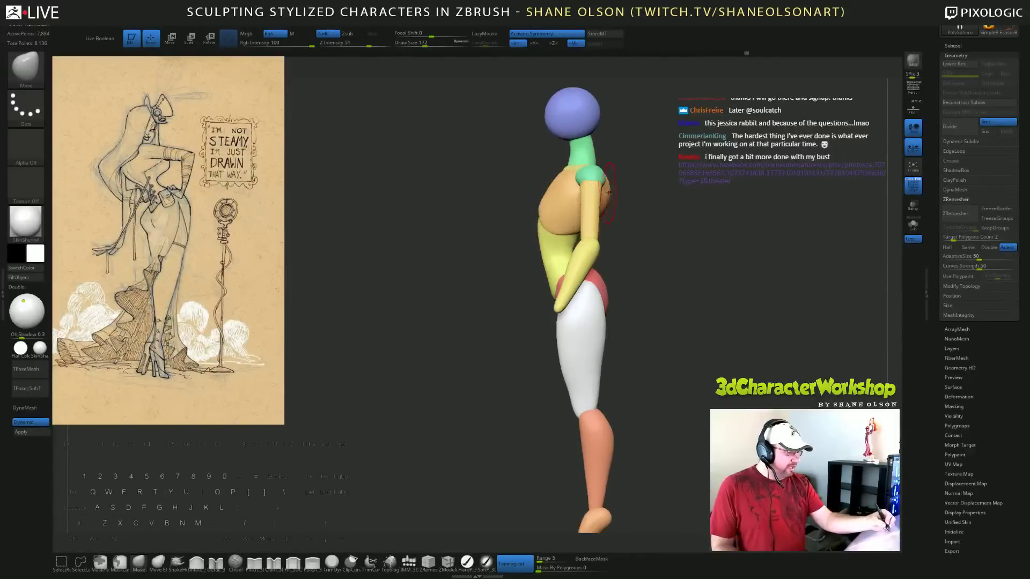
{"action": "left_click_drag", "start_coordinate": [662, 230], "coordinate": [718, 310]}
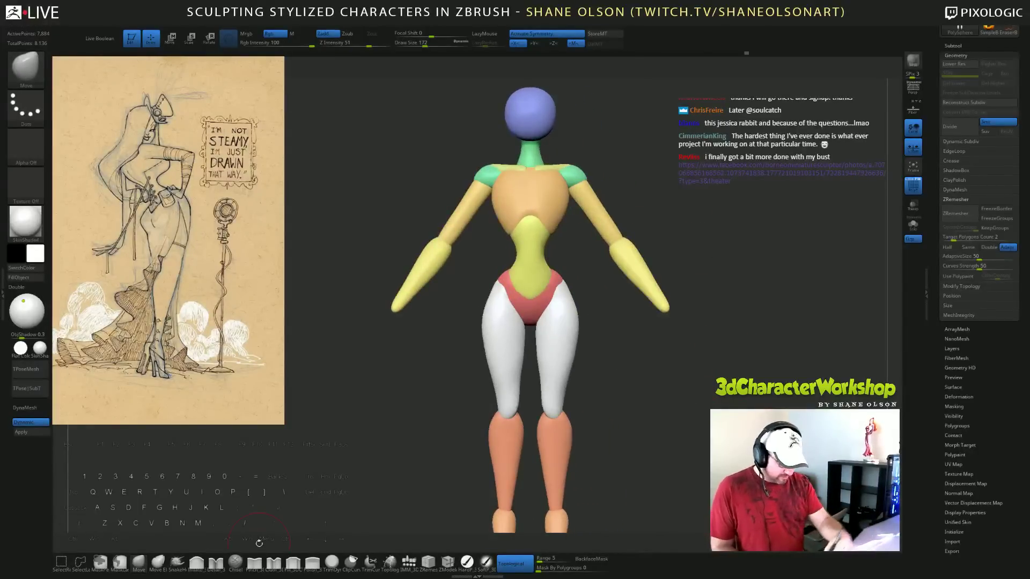
Insert a QuadSphere-2 primitive on the front of the head as the base for the face and jaw.
{"action": "left_click", "coordinate": [409, 562]}
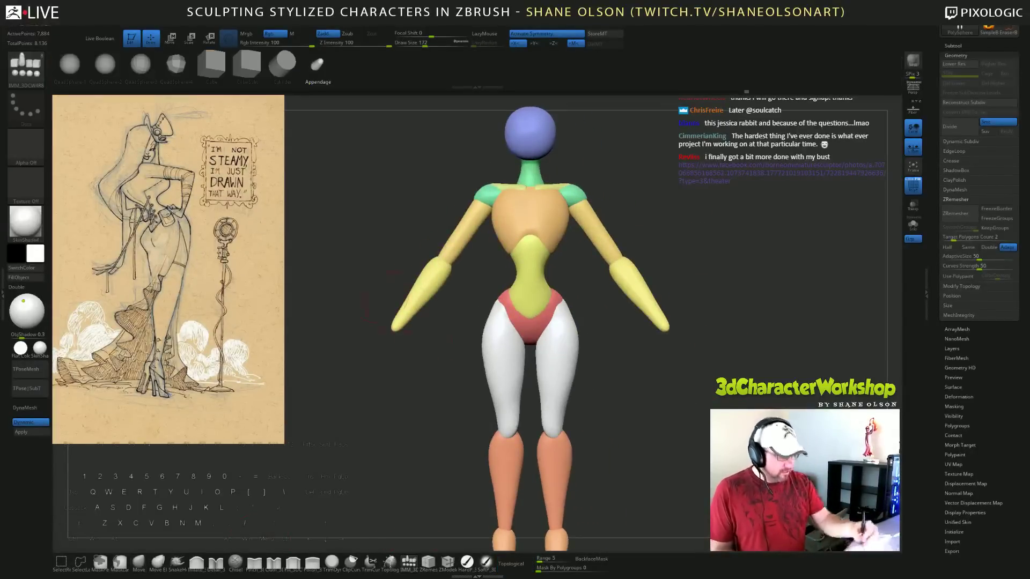
{"action": "left_click", "coordinate": [123, 63]}
{"action": "left_click_drag", "start_coordinate": [530, 152], "coordinate": [534, 172]}
{"action": "left_click_drag", "start_coordinate": [777, 282], "coordinate": [709, 331]}
Move the inserted sphere back into the lower front of the head and stretch it along its Z axis.
{"action": "key", "text": "w"}
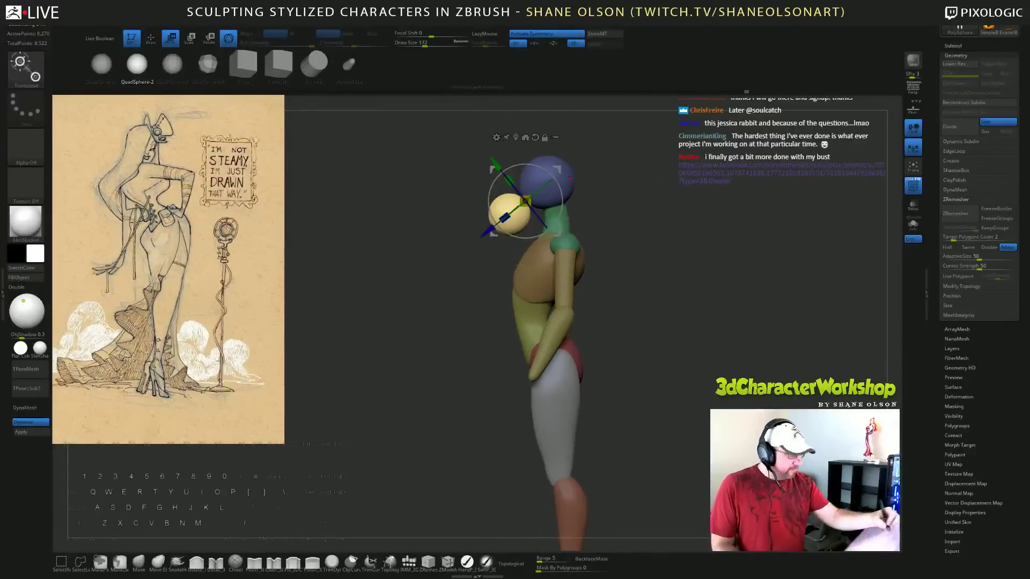
{"action": "left_click_drag", "start_coordinate": [487, 231], "coordinate": [502, 218]}
{"action": "left_click_drag", "start_coordinate": [664, 279], "coordinate": [664, 316], "text": "alt"}
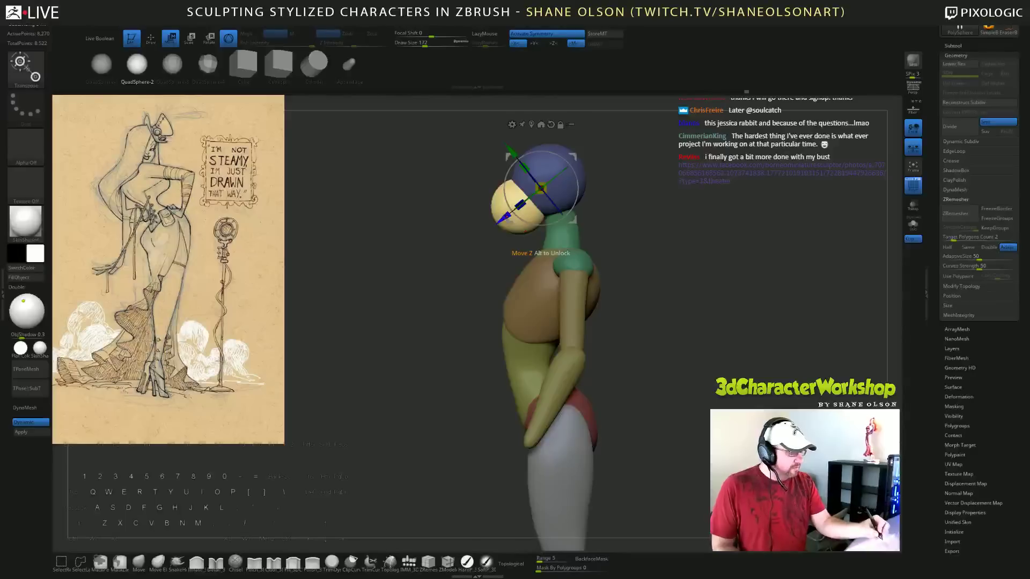
{"action": "left_click_drag", "start_coordinate": [503, 217], "coordinate": [509, 213]}
{"action": "left_click_drag", "start_coordinate": [687, 268], "coordinate": [695, 295], "text": "alt"}
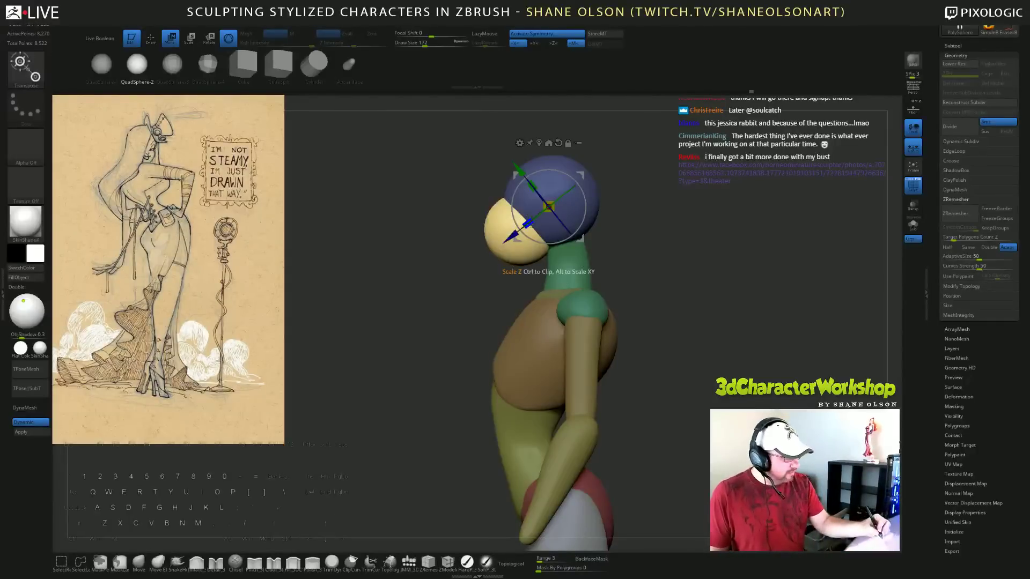
{"action": "left_click_drag", "start_coordinate": [528, 223], "coordinate": [521, 229]}
Shape the inserted sphere into a tapered face and jaw with the Move brush at draw size 172.
{"action": "left_click", "coordinate": [141, 561]}
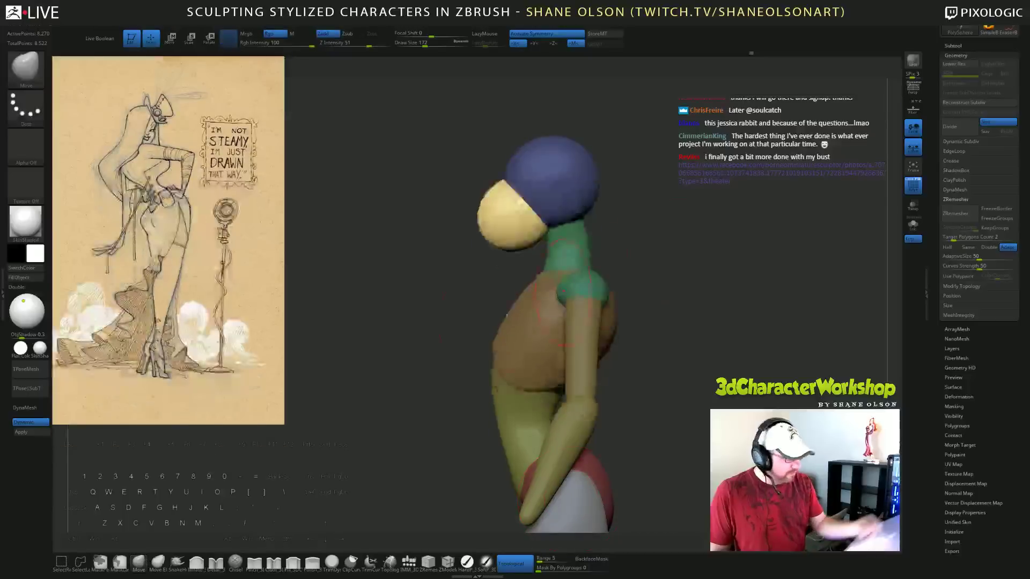
{"action": "mouse_move", "coordinate": [660, 255]}
{"action": "left_mouse_down"}
{"action": "mouse_move", "coordinate": [693, 246]}
{"action": "mouse_move", "coordinate": [641, 223]}
{"action": "left_mouse_up"}
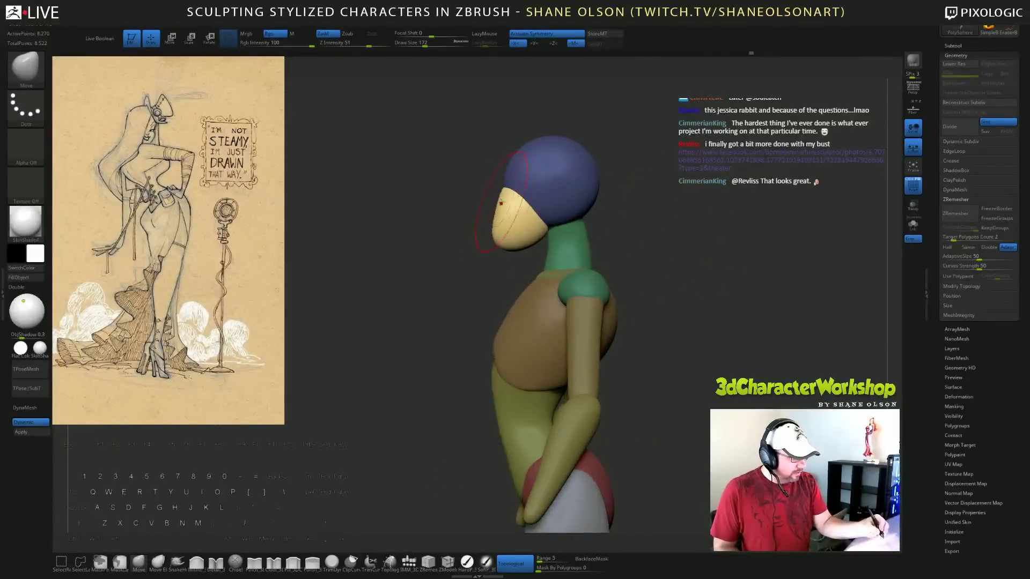
{"action": "left_click_drag", "start_coordinate": [611, 231], "coordinate": [663, 225]}
{"action": "mouse_move", "coordinate": [578, 192]}
{"action": "left_mouse_down"}
{"action": "mouse_move", "coordinate": [561, 212]}
{"action": "mouse_move", "coordinate": [505, 209]}
{"action": "mouse_move", "coordinate": [489, 227]}
{"action": "left_mouse_up"}
{"action": "left_click_drag", "start_coordinate": [627, 221], "coordinate": [652, 198]}
Isolate the face part, refine its jaw and chin with a smaller Move brush, and restore the full figure.
{"action": "left_click", "coordinate": [499, 230], "text": "ctrl+shift"}
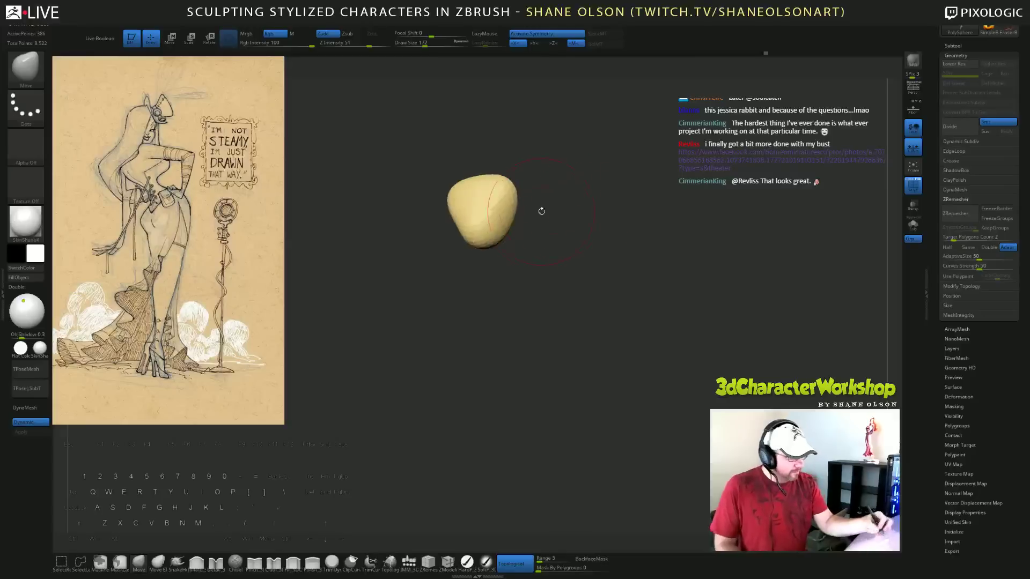
{"action": "key", "text": "s"}
{"action": "left_click_drag", "start_coordinate": [542, 216], "coordinate": [532, 217]}
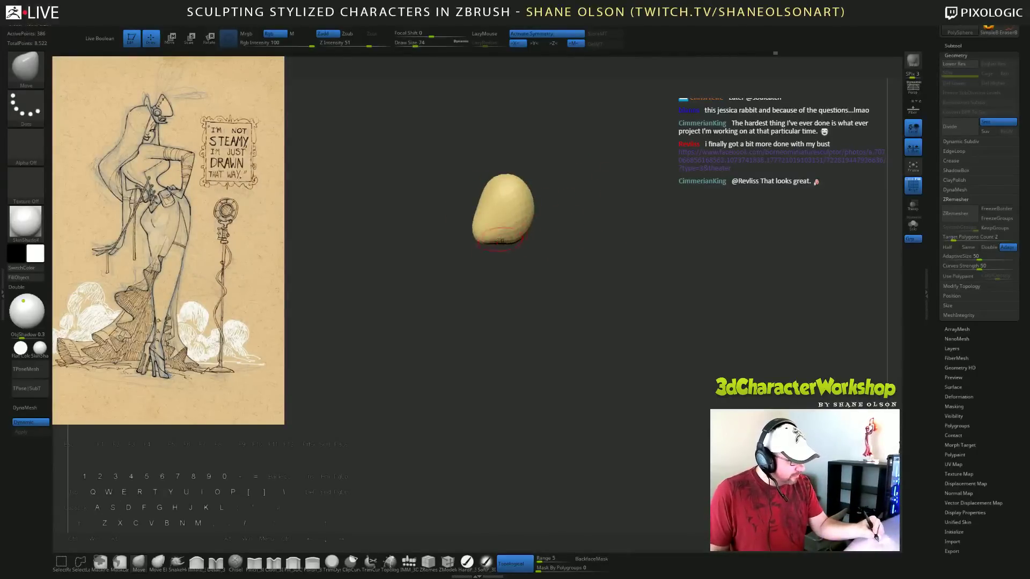
{"action": "left_click", "coordinate": [628, 218], "text": "ctrl+shift"}
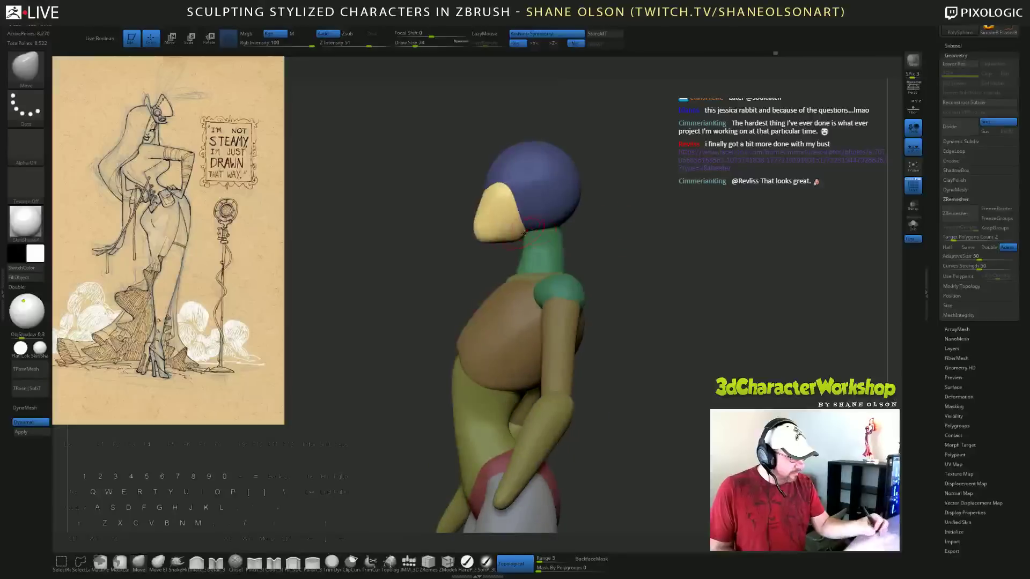
Refine the sides of the face and jaw with the Move brush at draw size 128, checking front and profile.
{"action": "left_click_drag", "start_coordinate": [615, 257], "coordinate": [634, 218]}
{"action": "key", "text": "s"}
{"action": "mouse_move", "coordinate": [634, 219]}
{"action": "left_mouse_down"}
{"action": "mouse_move", "coordinate": [665, 223]}
{"action": "mouse_move", "coordinate": [643, 227]}
{"action": "left_mouse_up"}
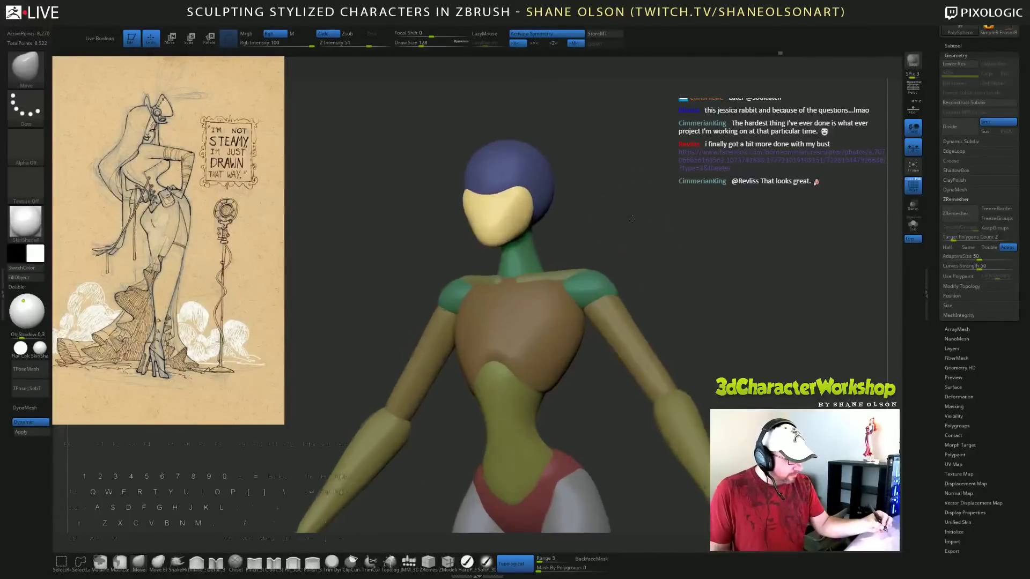
{"action": "left_click_drag", "start_coordinate": [570, 199], "coordinate": [499, 201]}
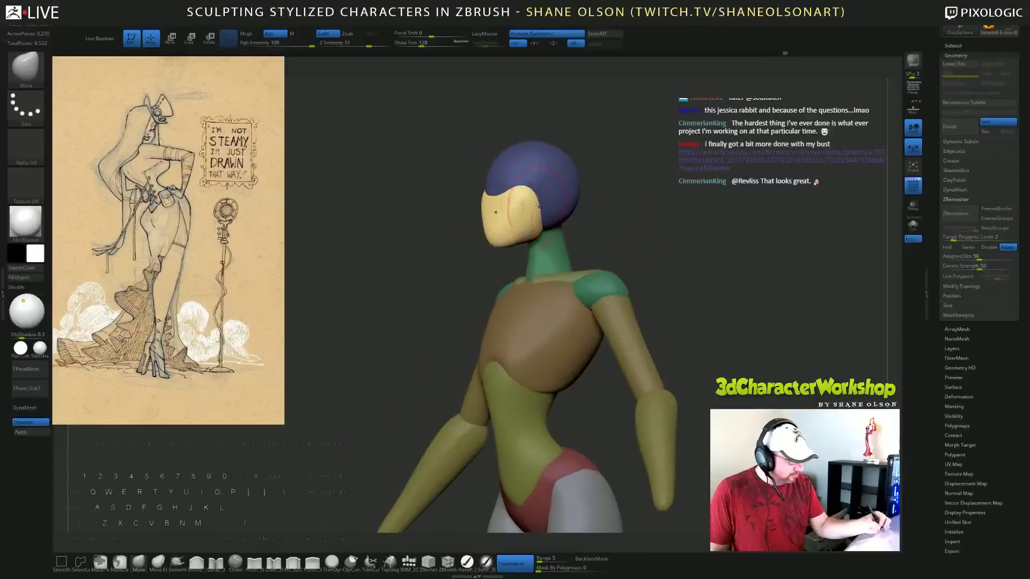
{"action": "left_click_drag", "start_coordinate": [644, 221], "coordinate": [628, 222]}
{"action": "left_click_drag", "start_coordinate": [425, 217], "coordinate": [491, 221]}
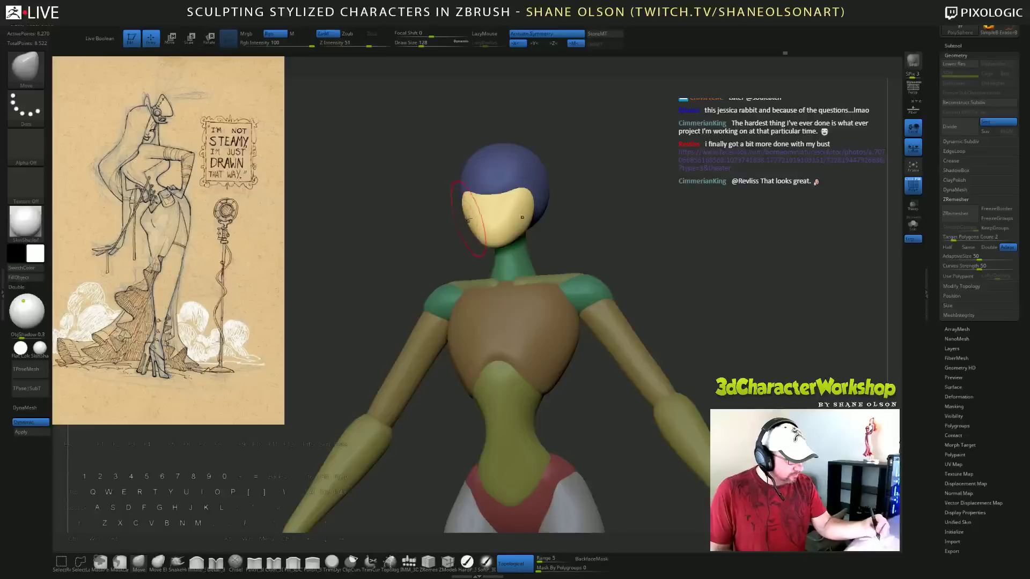
{"action": "left_click_drag", "start_coordinate": [639, 247], "coordinate": [658, 257], "text": "shift"}
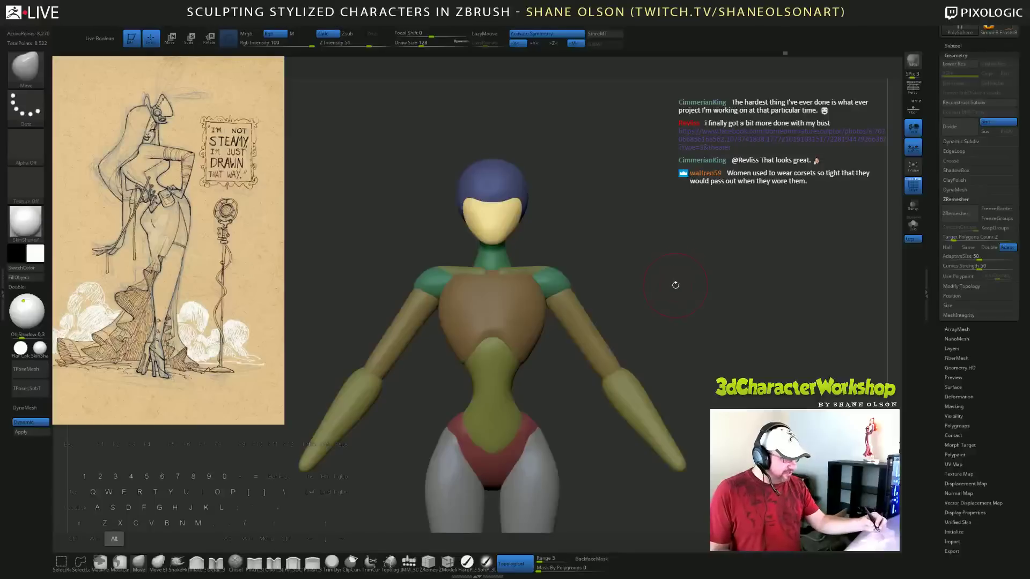
{"action": "mouse_move", "coordinate": [674, 285]}
{"action": "left_mouse_down"}
{"action": "mouse_move", "coordinate": [677, 307]}
{"action": "mouse_move", "coordinate": [633, 285]}
{"action": "mouse_move", "coordinate": [666, 289]}
{"action": "left_mouse_up"}
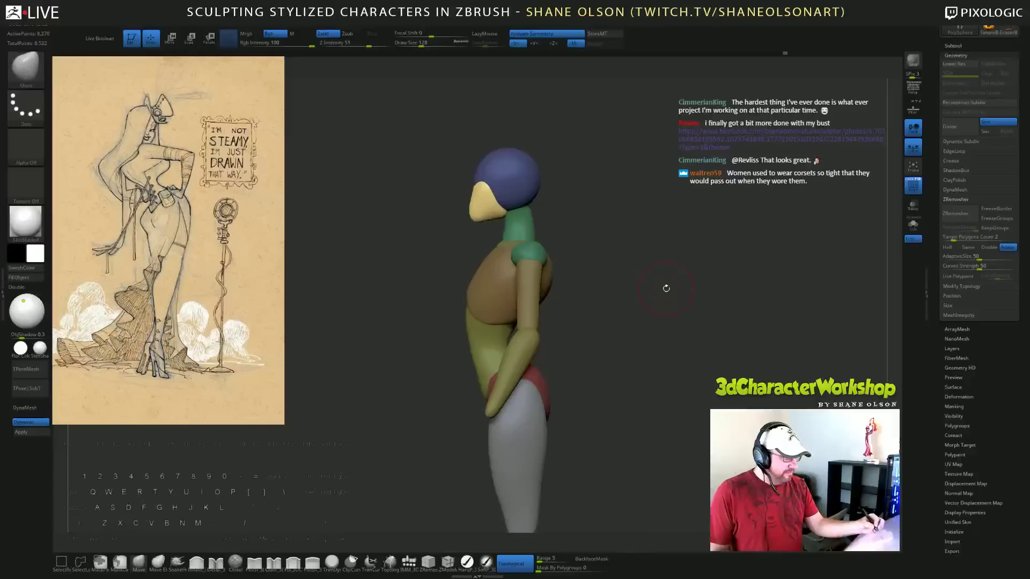
Invert the mask to protect the face part and free the cranium and body for editing.
{"action": "mouse_move", "coordinate": [652, 240]}
{"action": "left_mouse_down"}
{"action": "mouse_move", "coordinate": [649, 254]}
{"action": "mouse_move", "coordinate": [653, 239]}
{"action": "mouse_move", "coordinate": [611, 203]}
{"action": "mouse_move", "coordinate": [582, 220]}
{"action": "mouse_move", "coordinate": [555, 211]}
{"action": "mouse_move", "coordinate": [596, 217]}
{"action": "mouse_move", "coordinate": [604, 208]}
{"action": "left_mouse_up"}
{"action": "key", "text": "e"}
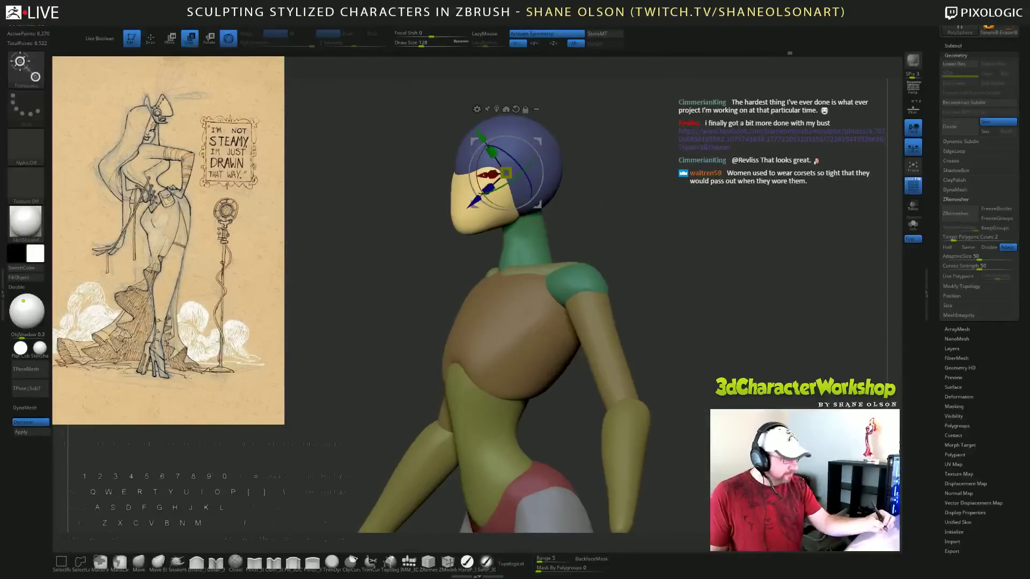
{"action": "left_click", "coordinate": [606, 206], "text": "ctrl"}
{"action": "left_click_drag", "start_coordinate": [622, 212], "coordinate": [603, 217], "text": "shift"}
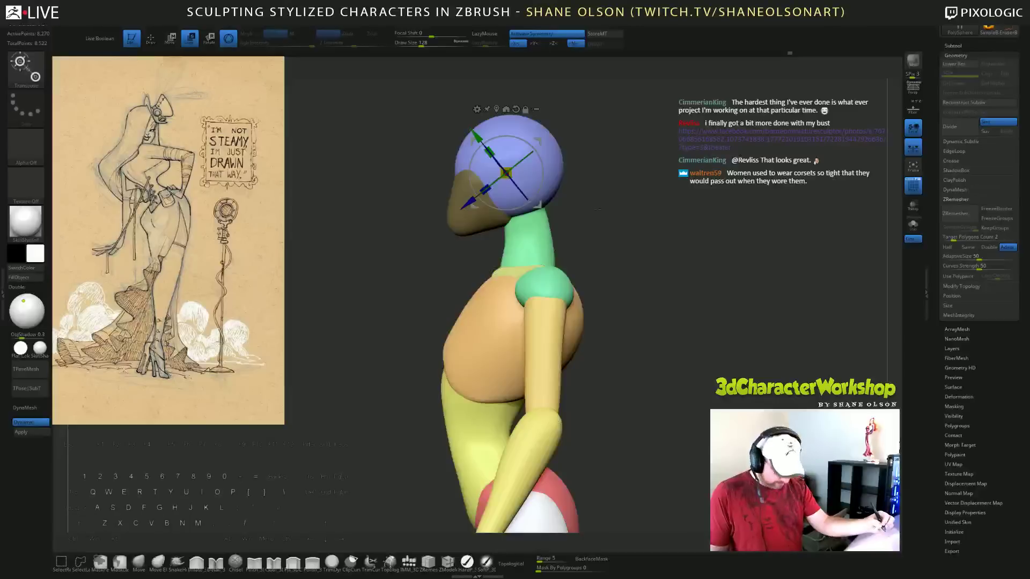
Reshape the cranium's top and back in profile with the Move brush at draw size 202.
{"action": "key", "text": "q"}
{"action": "key", "text": "w"}
{"action": "key", "text": "s"}
{"action": "left_click", "coordinate": [597, 202]}
{"action": "key", "text": "q"}
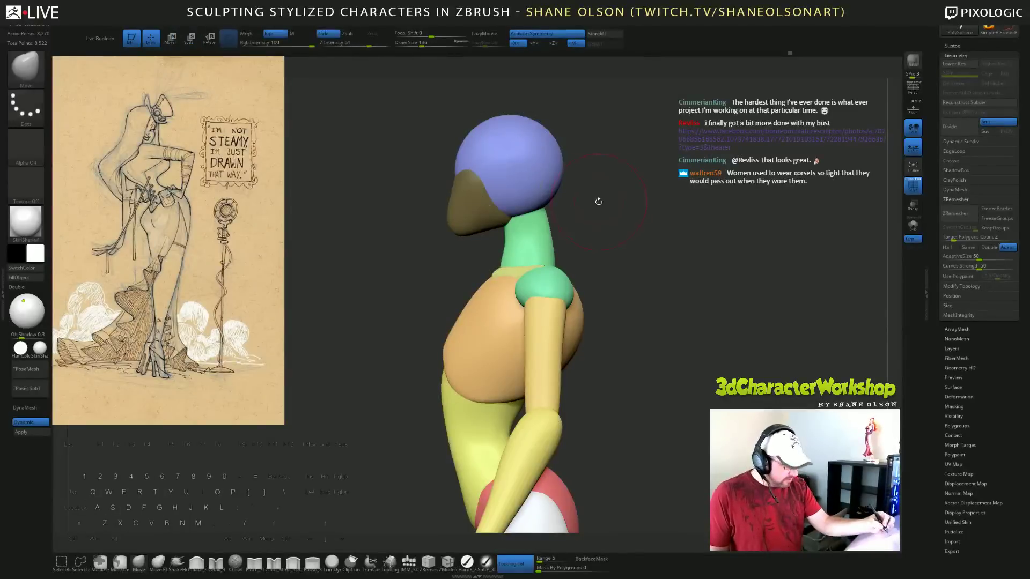
{"action": "key", "text": "s"}
{"action": "left_click_drag", "start_coordinate": [597, 208], "coordinate": [602, 208]}
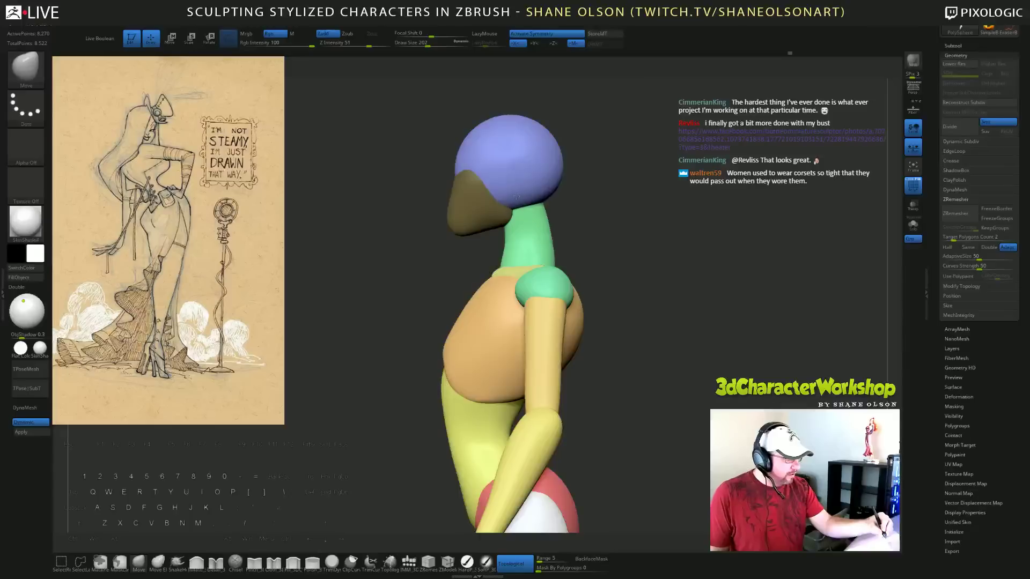
{"action": "mouse_move", "coordinate": [612, 226]}
{"action": "left_mouse_down"}
{"action": "mouse_move", "coordinate": [590, 227]}
{"action": "mouse_move", "coordinate": [626, 218]}
{"action": "left_mouse_up"}
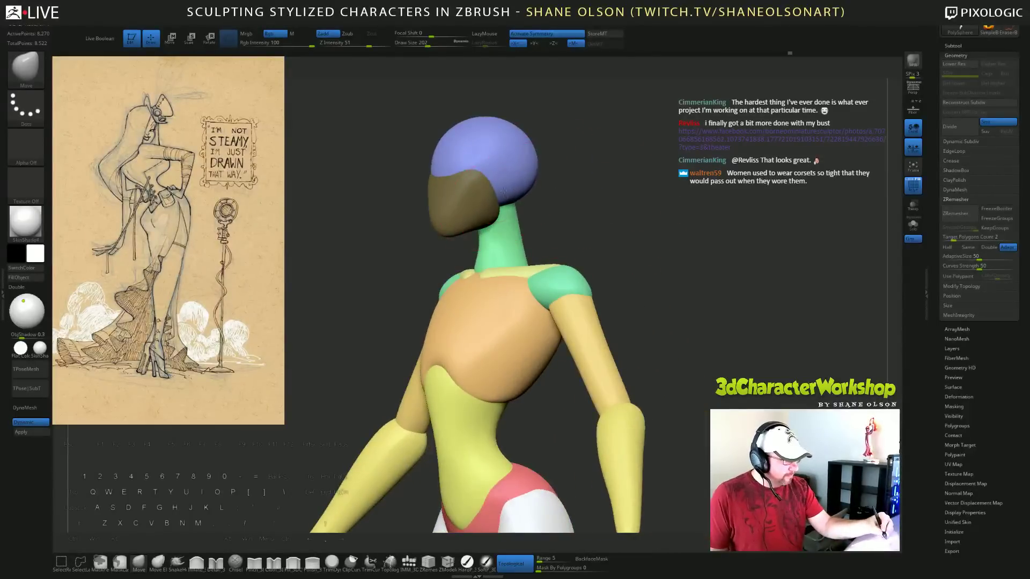
{"action": "left_click_drag", "start_coordinate": [556, 185], "coordinate": [558, 194]}
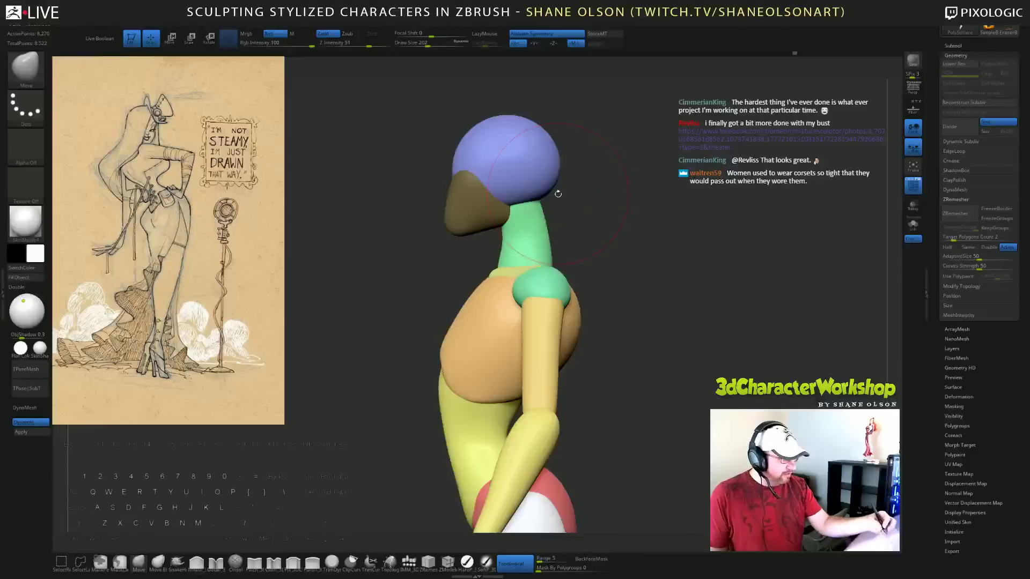
{"action": "left_click_drag", "start_coordinate": [607, 167], "coordinate": [592, 162]}
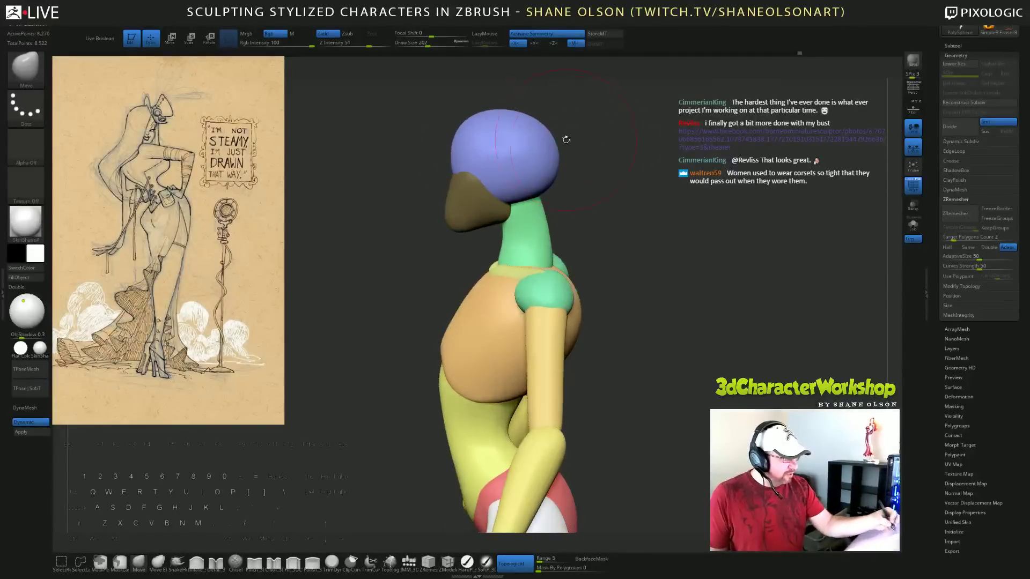
{"action": "left_click_drag", "start_coordinate": [584, 154], "coordinate": [636, 161], "text": "shift"}
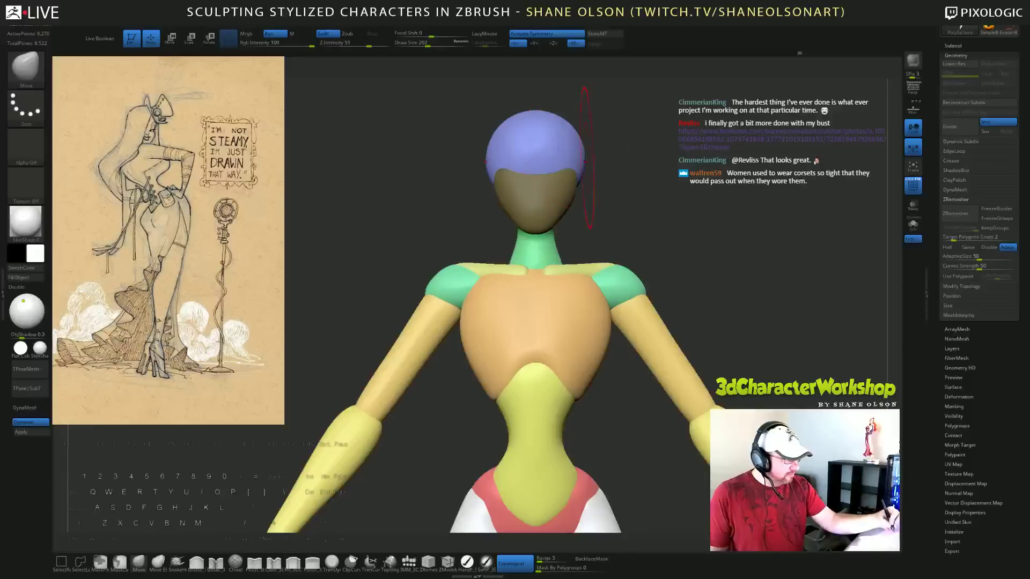
Adjust the cranium's sides and crown from the front with the Move brush at draw sizes 104 and 145.
{"action": "key", "text": "s"}
{"action": "left_click", "coordinate": [619, 172]}
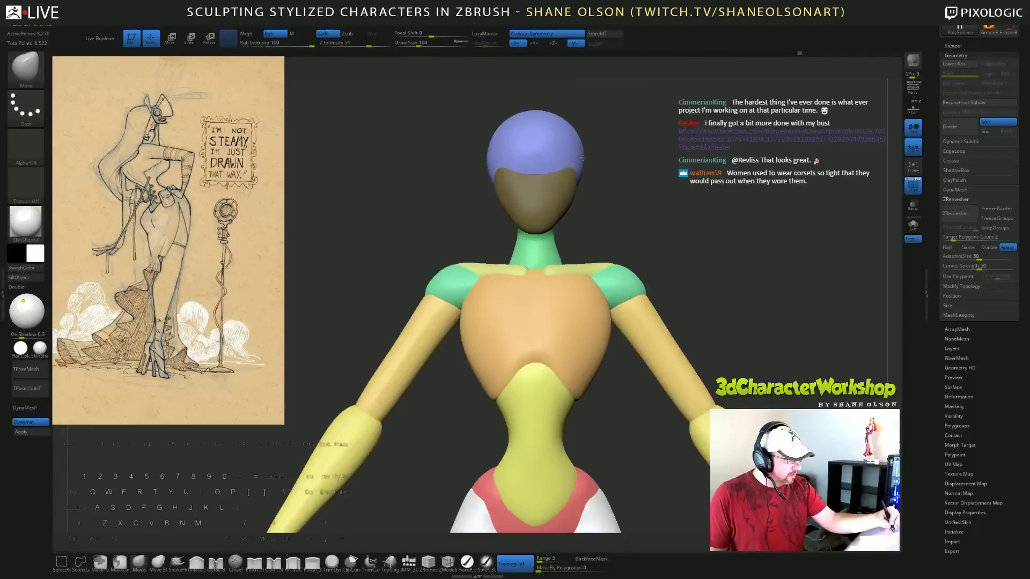
{"action": "mouse_move", "coordinate": [604, 159]}
{"action": "left_mouse_down"}
{"action": "mouse_move", "coordinate": [584, 161]}
{"action": "mouse_move", "coordinate": [616, 153]}
{"action": "left_mouse_up"}
{"action": "mouse_move", "coordinate": [617, 98]}
{"action": "left_mouse_down"}
{"action": "mouse_move", "coordinate": [620, 121]}
{"action": "mouse_move", "coordinate": [568, 124]}
{"action": "left_mouse_up"}
{"action": "key", "text": "s"}
{"action": "left_click", "coordinate": [622, 121]}
{"action": "left_click_drag", "start_coordinate": [645, 124], "coordinate": [662, 110]}
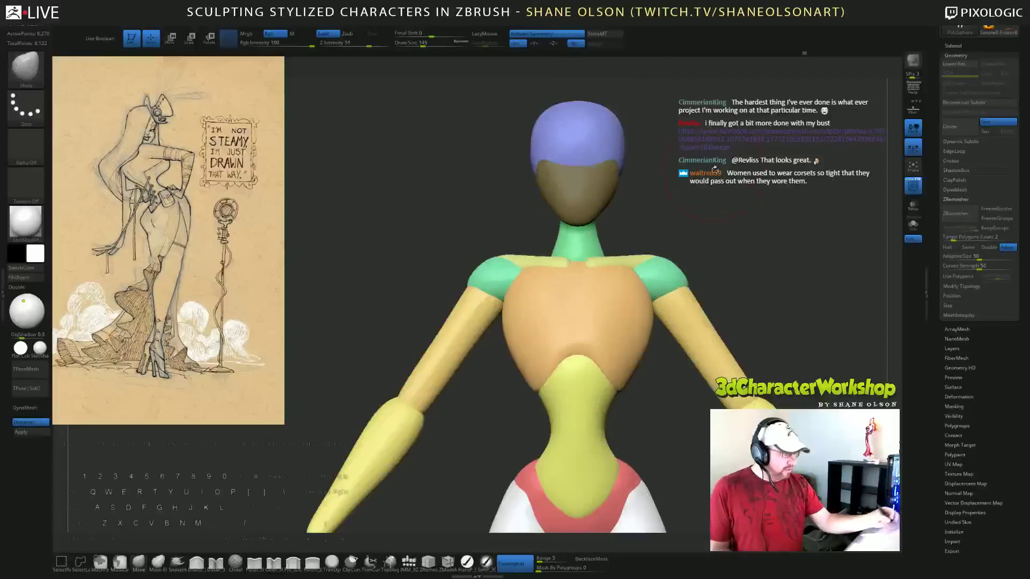
Flatten the sides of the cranium with the custom polish brush at draw size 145 to narrow the head.
{"action": "left_click", "coordinate": [312, 562]}
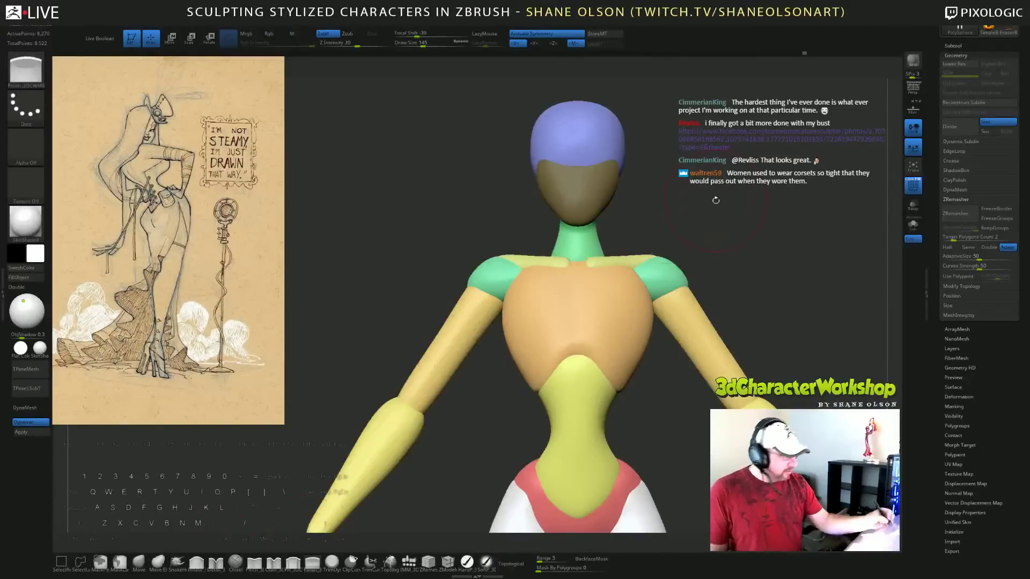
{"action": "left_click_drag", "start_coordinate": [715, 200], "coordinate": [665, 182]}
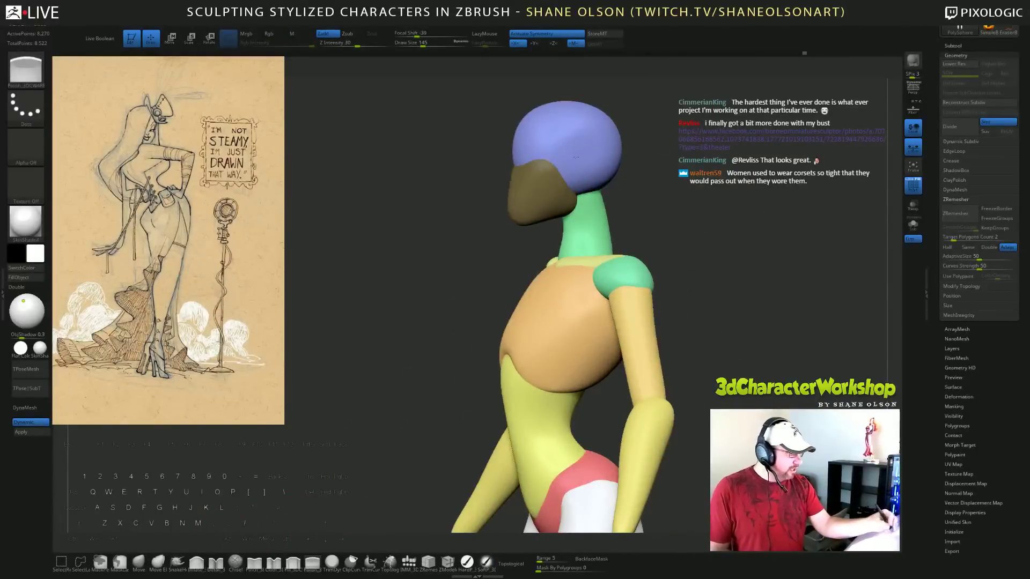
{"action": "left_click_drag", "start_coordinate": [637, 150], "coordinate": [713, 195]}
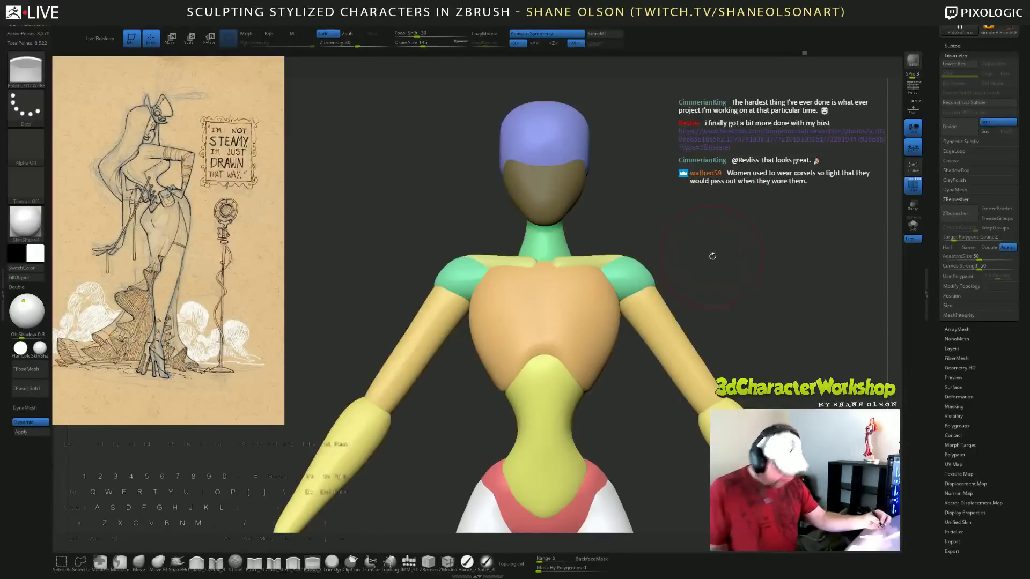
{"action": "mouse_move", "coordinate": [703, 250]}
{"action": "left_mouse_down", "text": "alt"}
{"action": "mouse_move", "coordinate": [700, 199]}
{"action": "mouse_move", "coordinate": [729, 232]}
{"action": "mouse_move", "coordinate": [715, 250]}
{"action": "mouse_move", "coordinate": [734, 250]}
{"action": "mouse_move", "coordinate": [685, 253]}
{"action": "left_mouse_up", "text": "alt"}
{"action": "left_click_drag", "start_coordinate": [741, 201], "coordinate": [753, 230]}
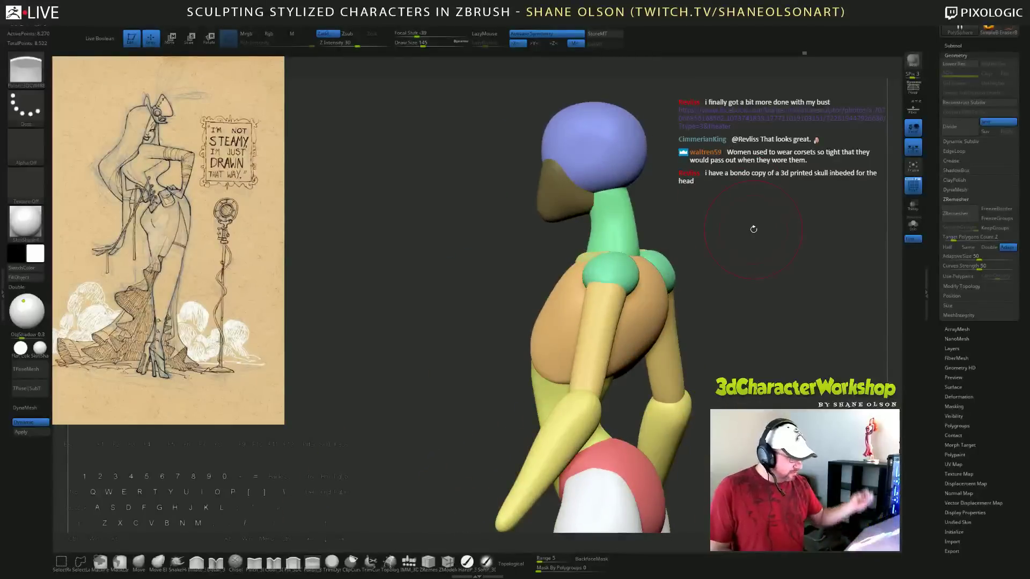
{"action": "left_click_drag", "start_coordinate": [752, 312], "coordinate": [714, 296]}
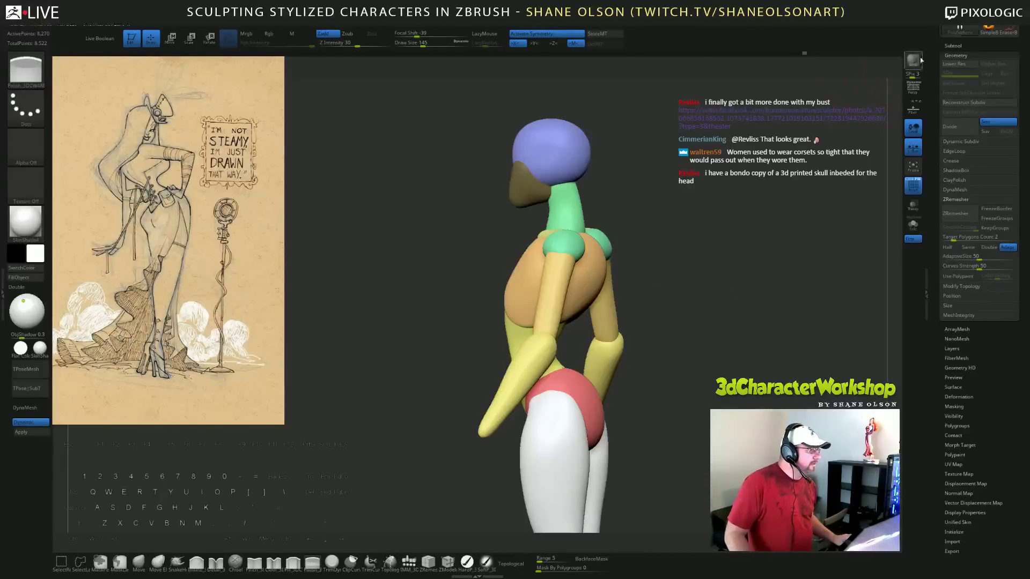
Save the mannequin tool as a new file.
{"action": "left_click_drag", "start_coordinate": [936, 41], "coordinate": [938, 99]}
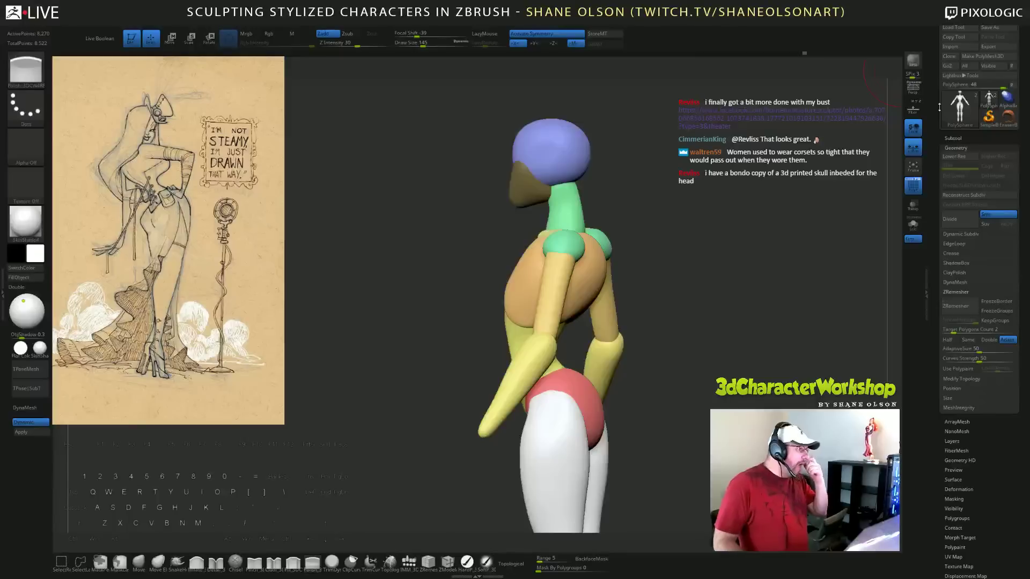
{"action": "left_click_drag", "start_coordinate": [758, 202], "coordinate": [755, 182]}
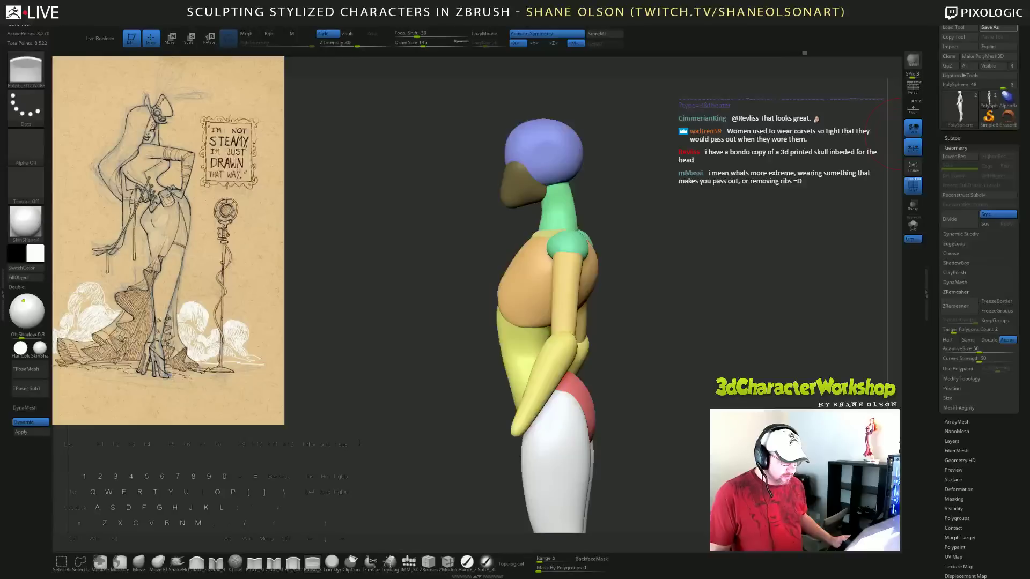
{"action": "key", "text": "shift"}
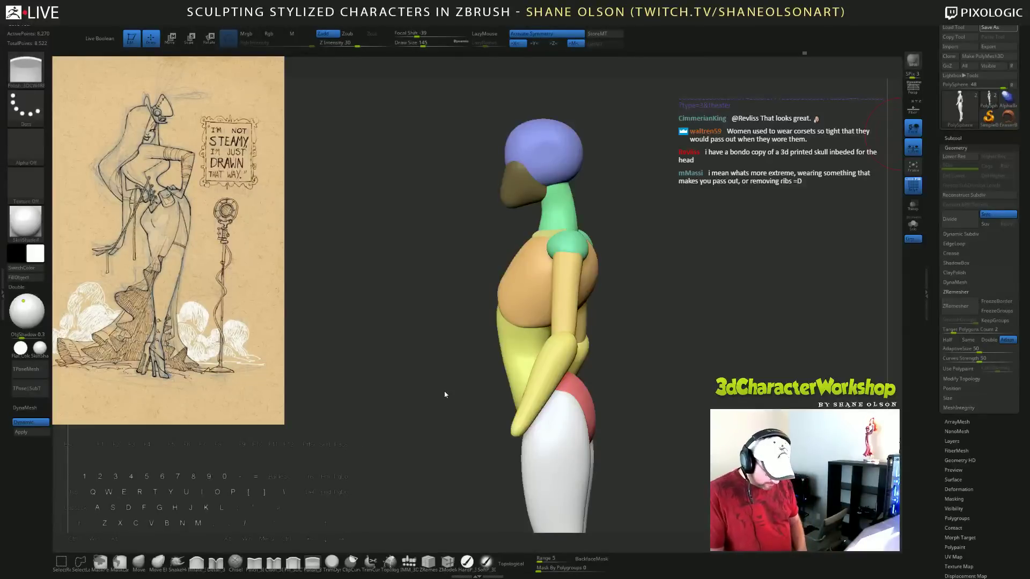
{"action": "key", "text": "s"}
{"action": "key", "text": "a"}
{"action": "key", "text": "shift+s"}
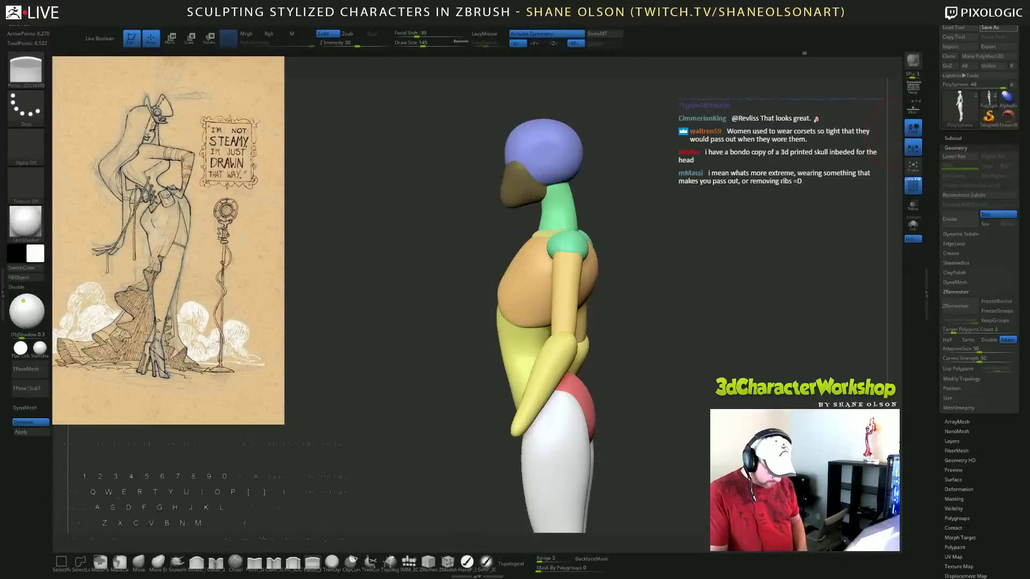
{"action": "key", "text": "a"}
{"action": "key", "text": "shift+2"}
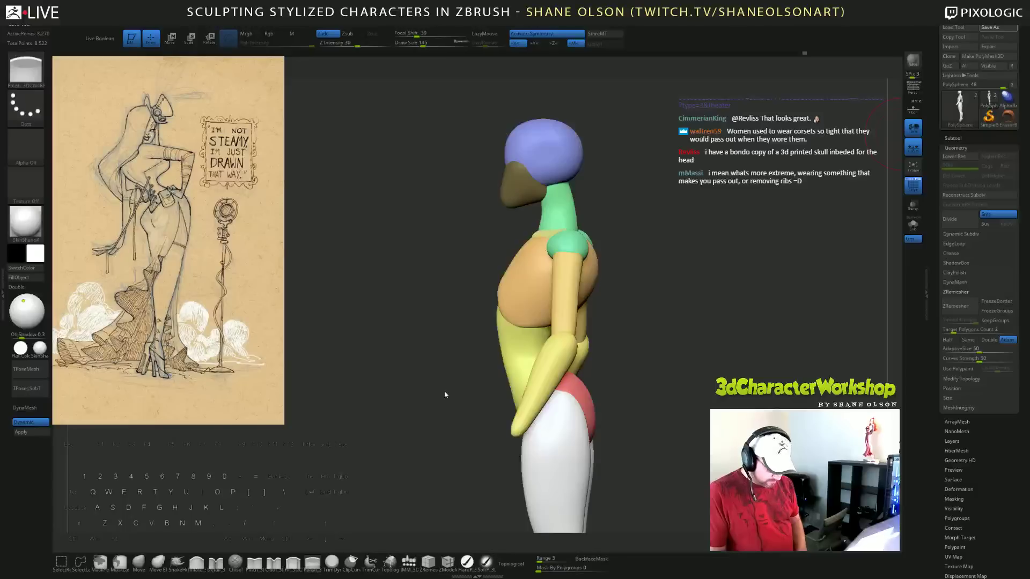
{"action": "key", "text": "0"}
{"action": "key", "text": "Caps_Lock"}
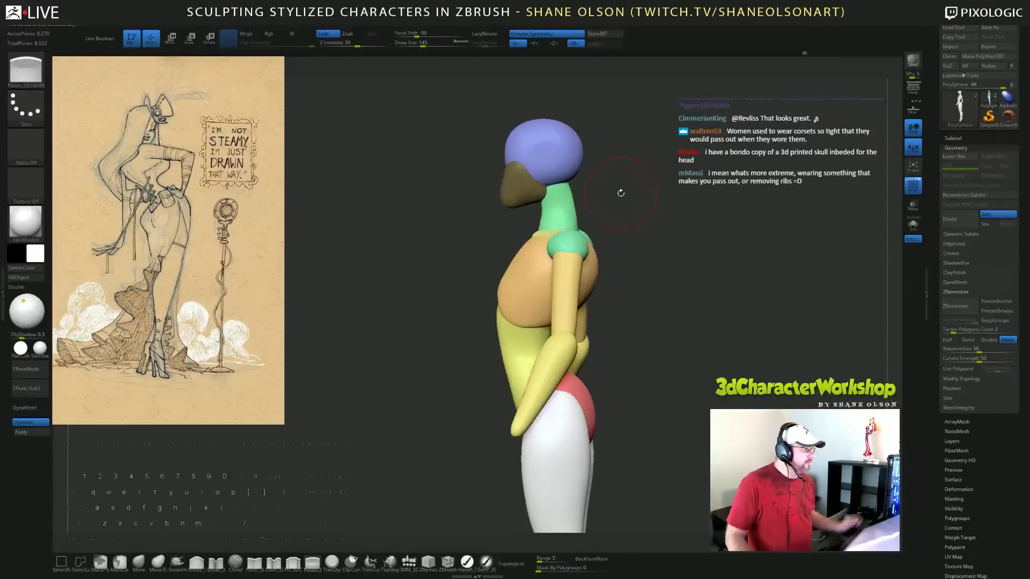
{"action": "left_click_drag", "start_coordinate": [685, 325], "coordinate": [705, 319]}
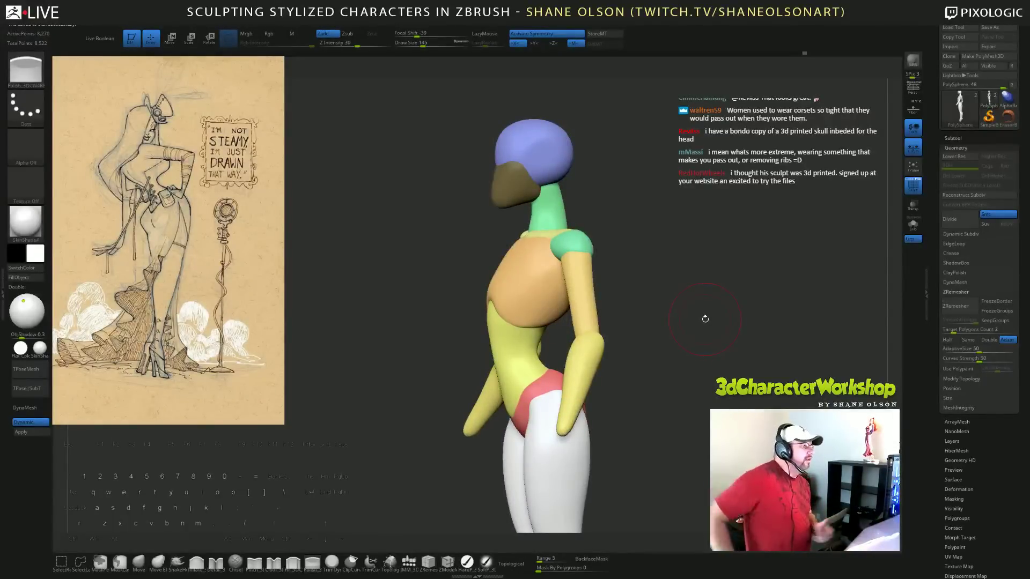
{"action": "left_click_drag", "start_coordinate": [707, 340], "coordinate": [717, 353]}
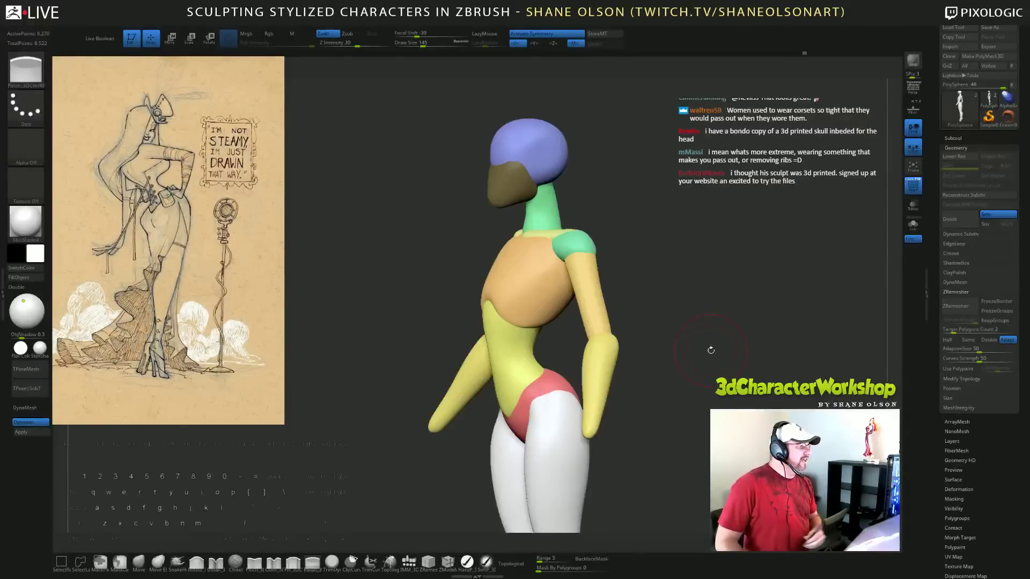
{"action": "left_click_drag", "start_coordinate": [727, 375], "coordinate": [721, 383]}
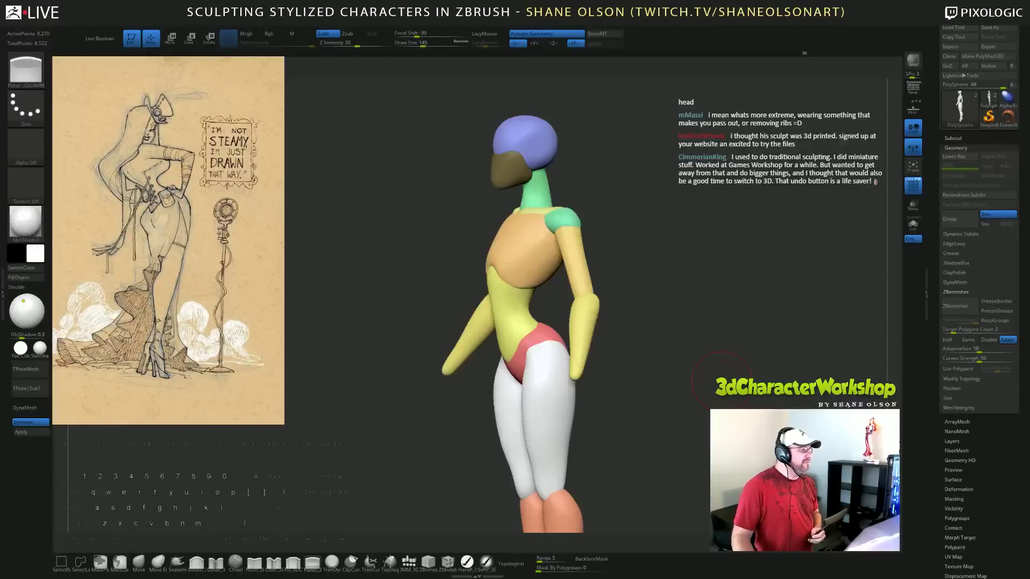
{"action": "left_click_drag", "start_coordinate": [731, 362], "coordinate": [778, 379]}
{"action": "mouse_move", "coordinate": [665, 316]}
{"action": "left_mouse_down"}
{"action": "mouse_move", "coordinate": [701, 327]}
{"action": "mouse_move", "coordinate": [659, 330]}
{"action": "mouse_move", "coordinate": [679, 330]}
{"action": "mouse_move", "coordinate": [662, 340]}
{"action": "left_mouse_up"}
Adjust the waist and lower rib cage with the Move brush at draw size 167, working from front and back.
{"action": "left_click", "coordinate": [139, 562]}
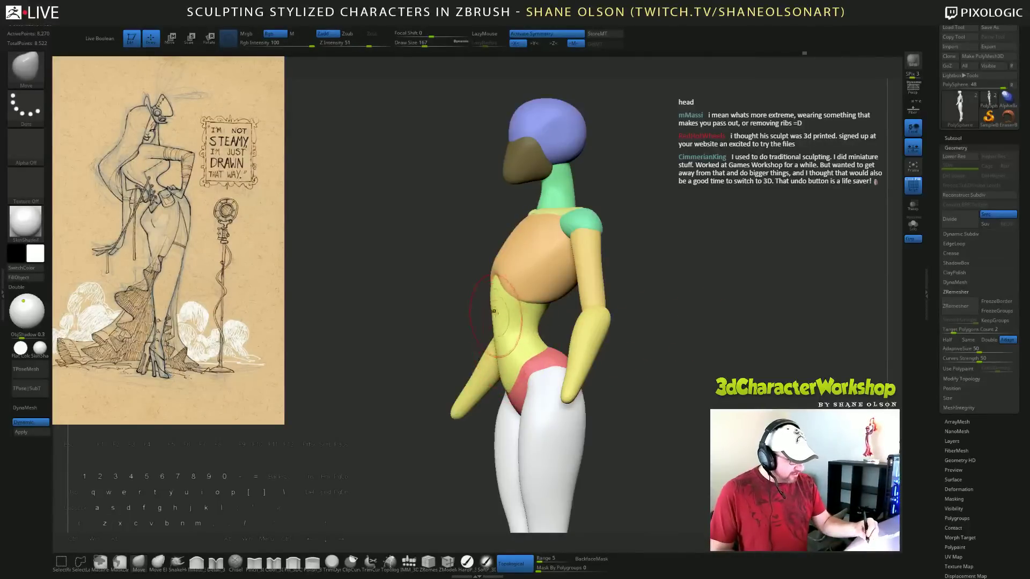
{"action": "left_click_drag", "start_coordinate": [563, 339], "coordinate": [563, 317], "text": "shift"}
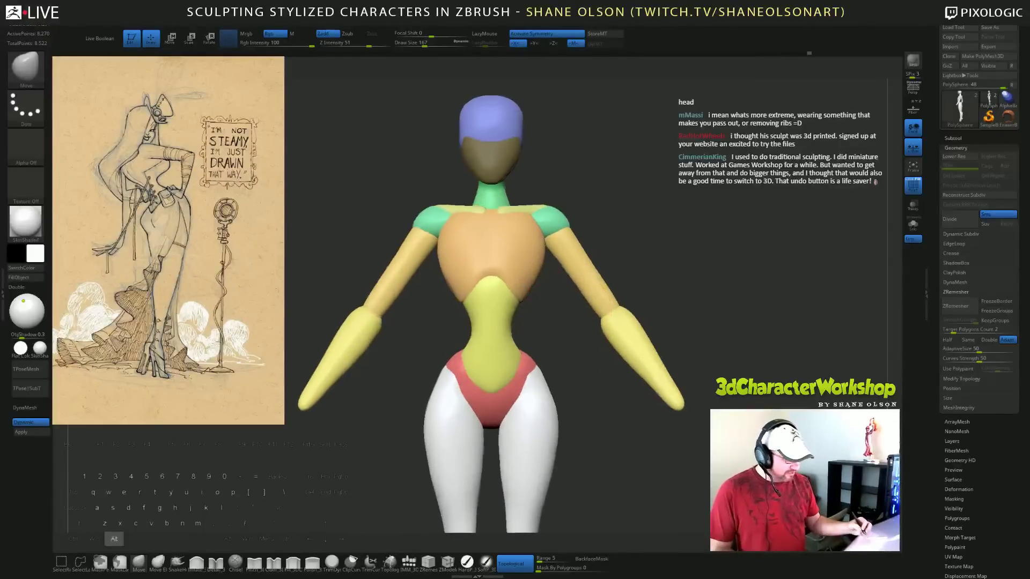
{"action": "left_click_drag", "start_coordinate": [714, 499], "coordinate": [733, 396], "text": "alt"}
{"action": "left_click", "coordinate": [728, 379], "text": "alt"}
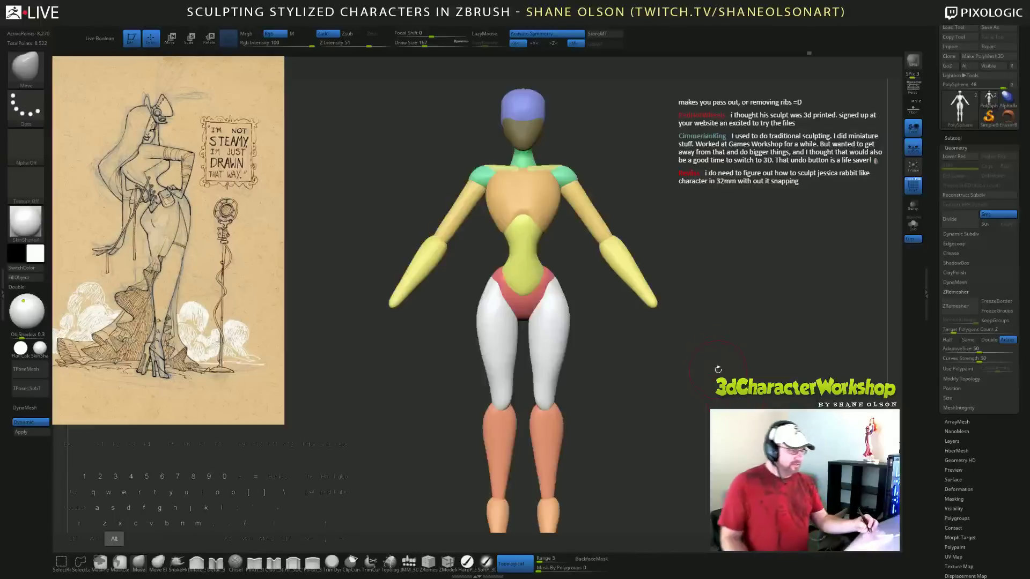
{"action": "left_click_drag", "start_coordinate": [672, 212], "coordinate": [711, 180]}
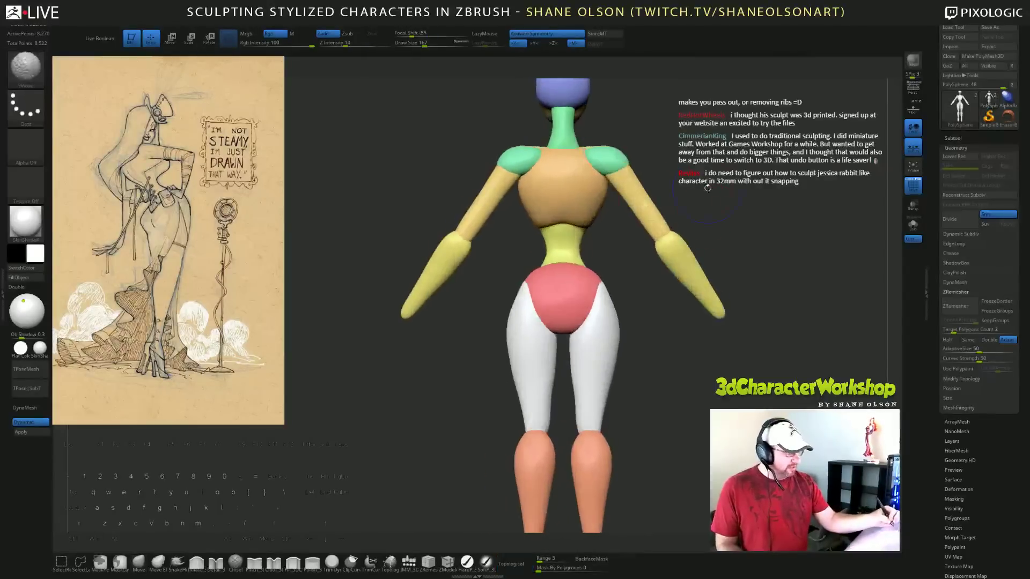
{"action": "left_click_drag", "start_coordinate": [636, 248], "coordinate": [613, 255]}
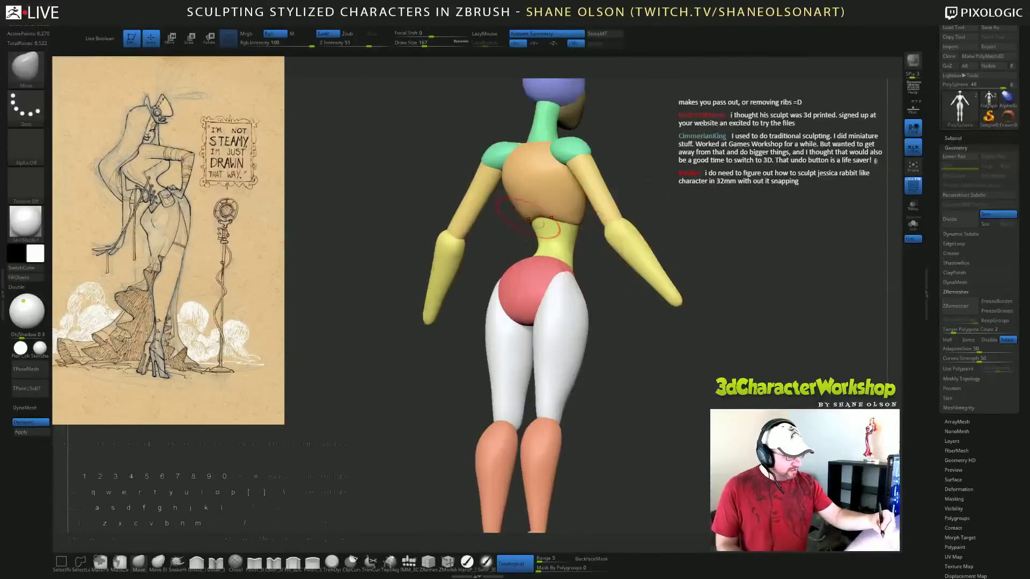
{"action": "left_click_drag", "start_coordinate": [639, 333], "coordinate": [605, 261]}
{"action": "left_click_drag", "start_coordinate": [699, 391], "coordinate": [592, 235]}
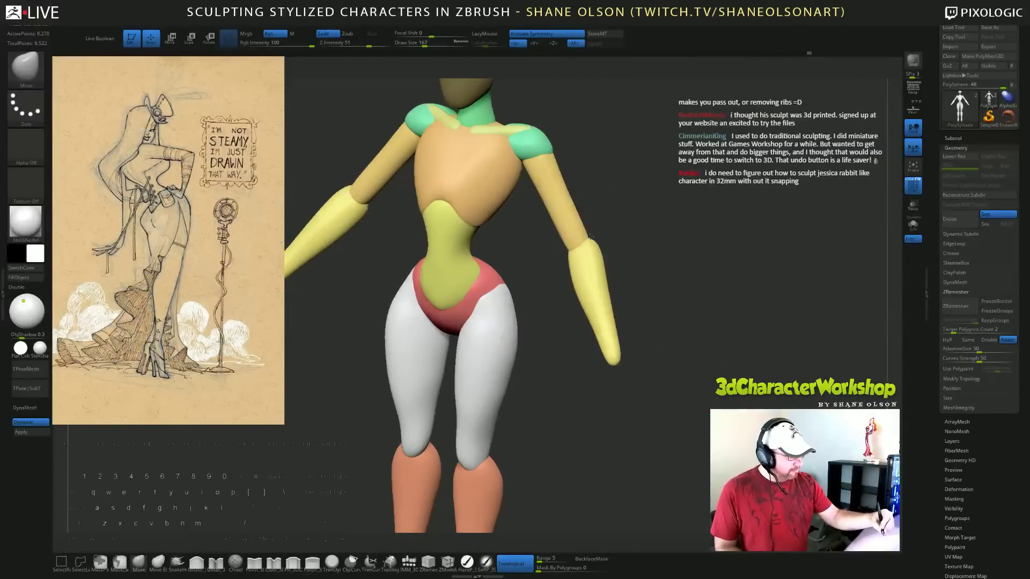
Adjust the forearm shape near the elbow with the Move brush at draw size 87.
{"action": "mouse_move", "coordinate": [634, 274]}
{"action": "left_mouse_down"}
{"action": "mouse_move", "coordinate": [592, 239]}
{"action": "mouse_move", "coordinate": [612, 242]}
{"action": "left_mouse_up"}
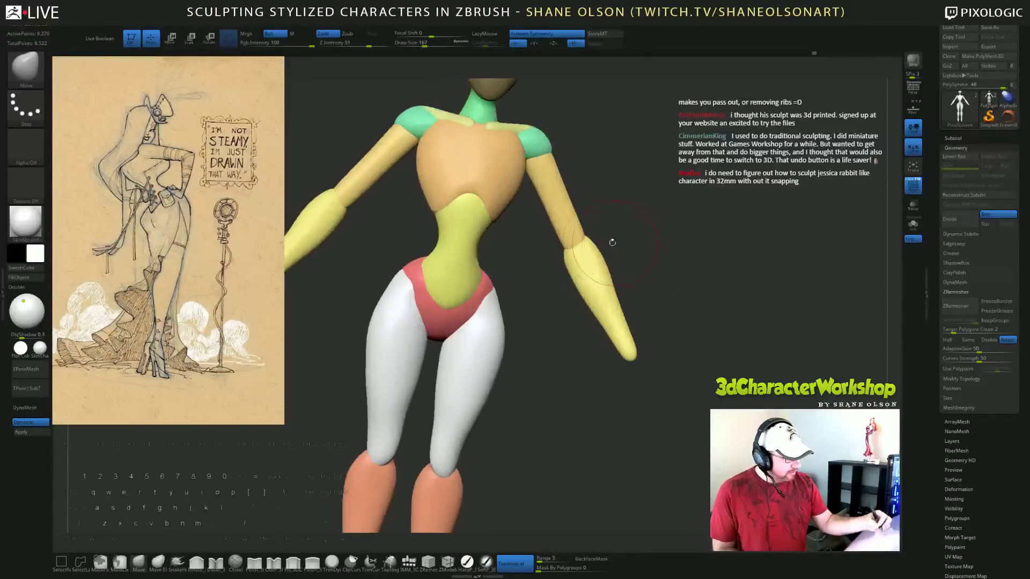
{"action": "key", "text": "s"}
{"action": "mouse_move", "coordinate": [556, 315]}
{"action": "left_mouse_down"}
{"action": "mouse_move", "coordinate": [565, 304]}
{"action": "mouse_move", "coordinate": [548, 304]}
{"action": "left_mouse_up"}
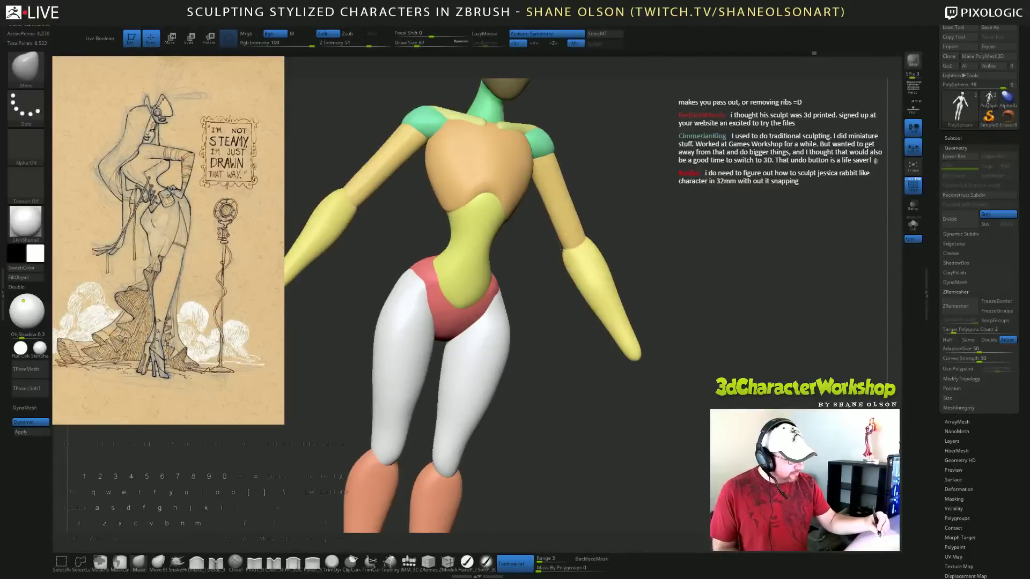
{"action": "left_click_drag", "start_coordinate": [567, 266], "coordinate": [563, 269]}
Mask the upper arms and reshape the elbow ends of the forearms with the Move brush at draw size 104, then clear the mask.
{"action": "left_click_drag", "start_coordinate": [647, 259], "coordinate": [614, 245]}
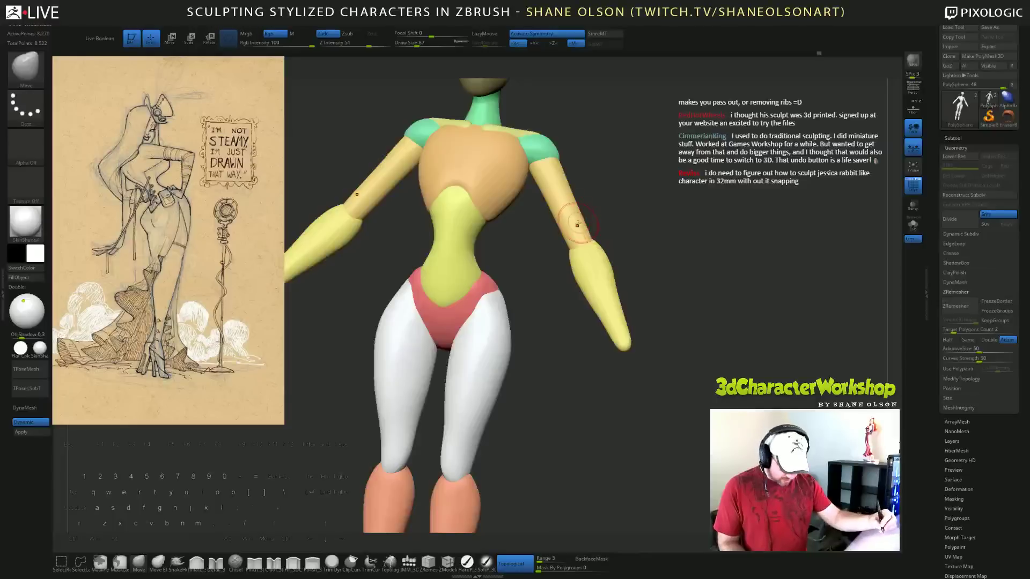
{"action": "key", "text": "e"}
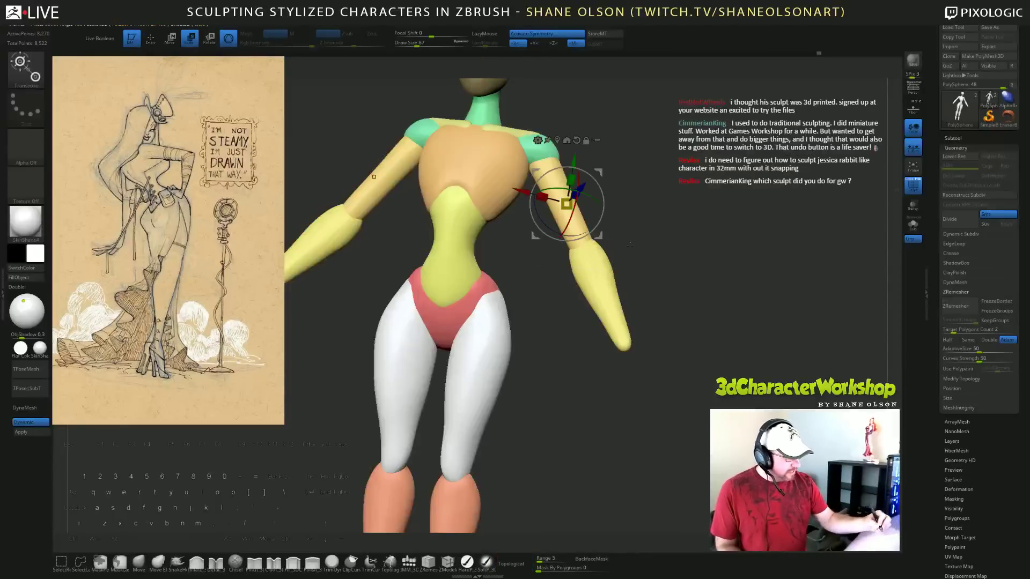
{"action": "left_click", "coordinate": [578, 221], "text": "ctrl"}
{"action": "left_click", "coordinate": [594, 317], "text": "ctrl"}
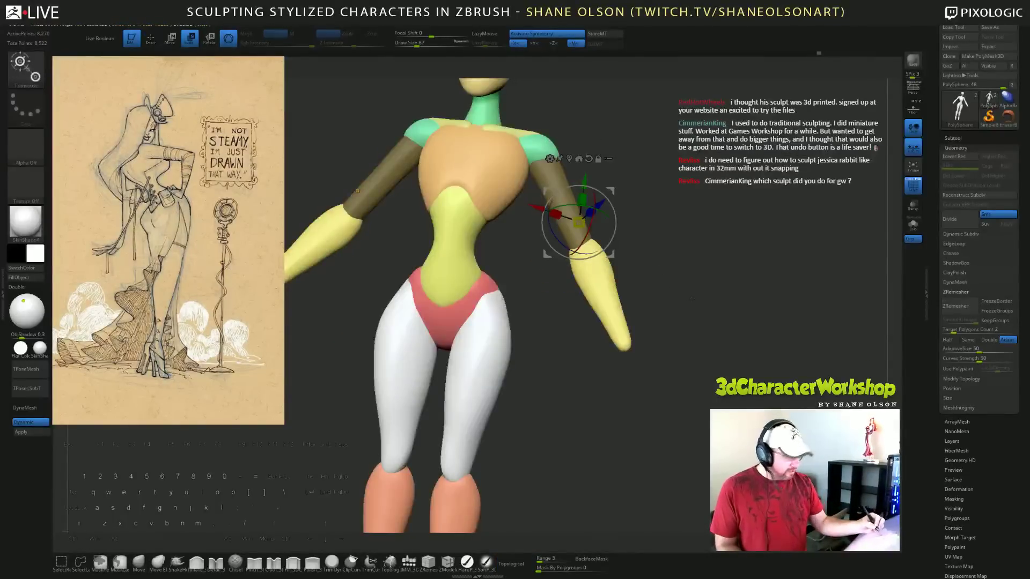
{"action": "key", "text": "q"}
{"action": "mouse_move", "coordinate": [683, 293]}
{"action": "left_mouse_down"}
{"action": "mouse_move", "coordinate": [666, 233]}
{"action": "mouse_move", "coordinate": [655, 232]}
{"action": "mouse_move", "coordinate": [663, 255]}
{"action": "mouse_move", "coordinate": [641, 238]}
{"action": "mouse_move", "coordinate": [665, 242]}
{"action": "mouse_move", "coordinate": [657, 259]}
{"action": "mouse_move", "coordinate": [528, 248]}
{"action": "left_mouse_up"}
{"action": "key", "text": "s"}
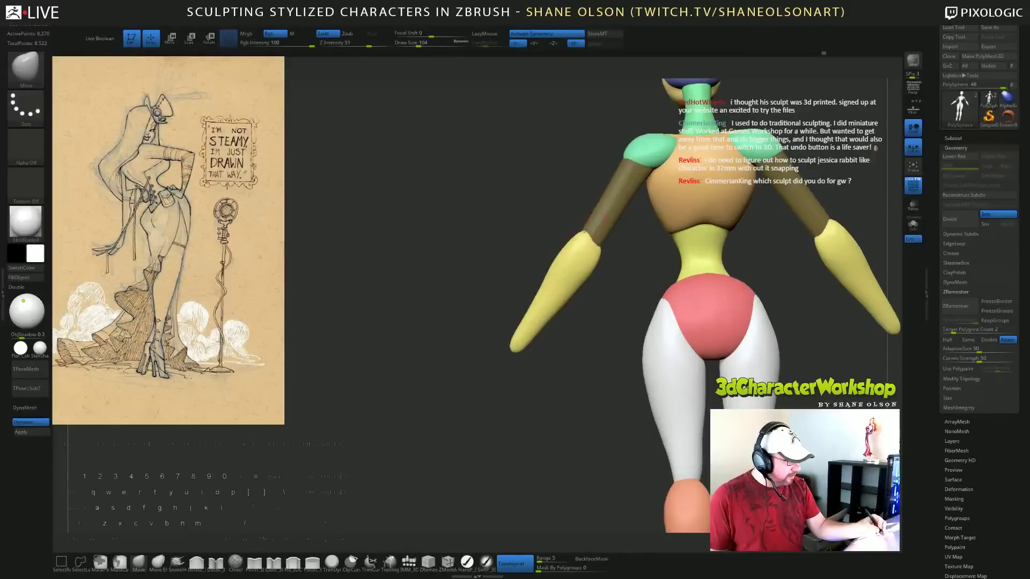
{"action": "mouse_move", "coordinate": [585, 232]}
{"action": "left_mouse_down"}
{"action": "mouse_move", "coordinate": [611, 269]}
{"action": "mouse_move", "coordinate": [604, 255]}
{"action": "left_mouse_up"}
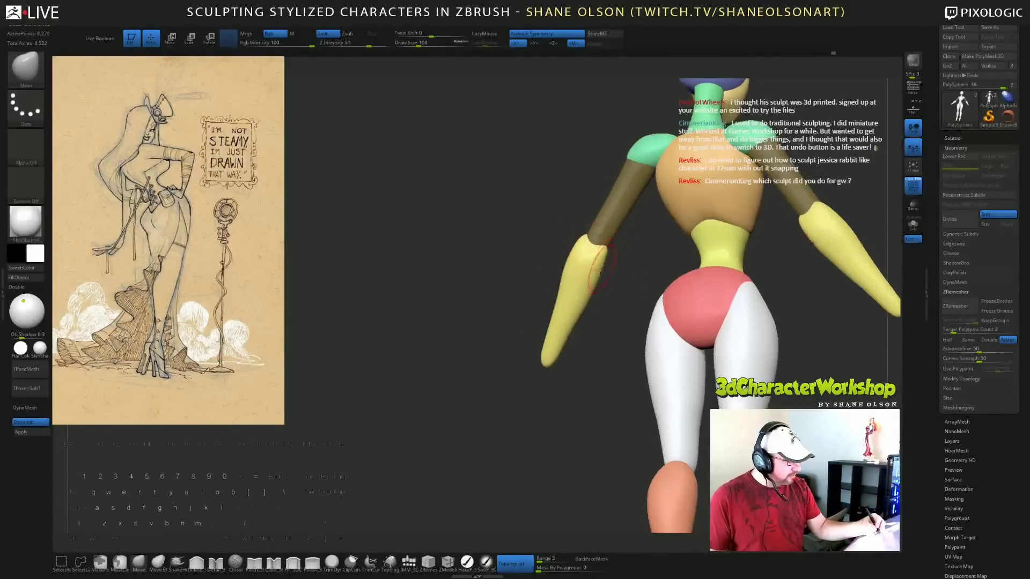
{"action": "mouse_move", "coordinate": [600, 313]}
{"action": "left_mouse_down"}
{"action": "mouse_move", "coordinate": [613, 359]}
{"action": "mouse_move", "coordinate": [602, 225]}
{"action": "mouse_move", "coordinate": [680, 349]}
{"action": "left_mouse_up"}
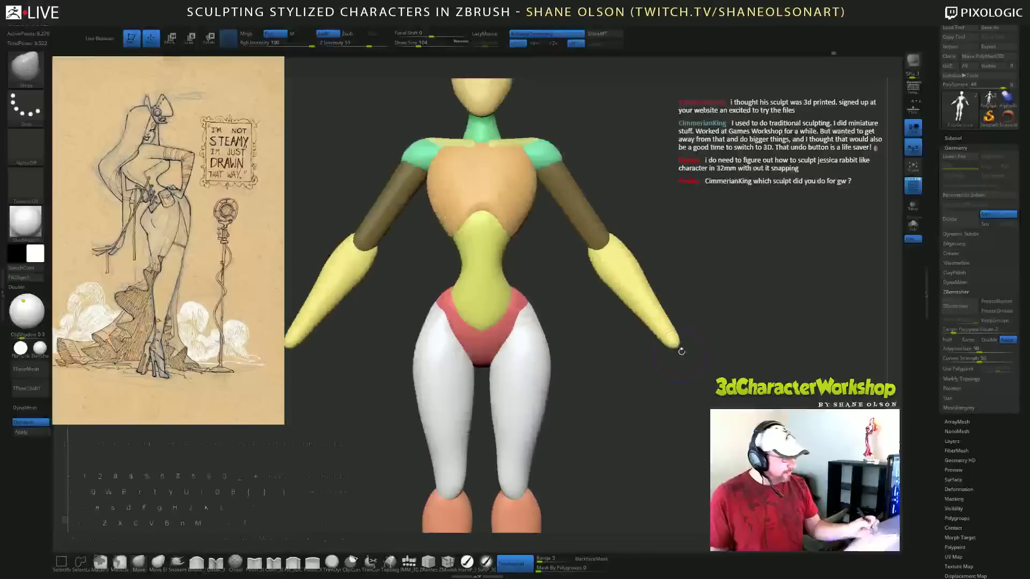
{"action": "left_click_drag", "start_coordinate": [699, 262], "coordinate": [694, 255]}
{"action": "mouse_move", "coordinate": [710, 290]}
{"action": "left_mouse_down", "text": "shift"}
{"action": "mouse_move", "coordinate": [728, 297]}
{"action": "mouse_move", "coordinate": [719, 280]}
{"action": "left_mouse_up", "text": "shift"}
Polish the lower rib cage and its transition into the abdomen with the custom polish brush at draw size 132, hiding polygroup colours while working.
{"action": "key", "text": "s"}
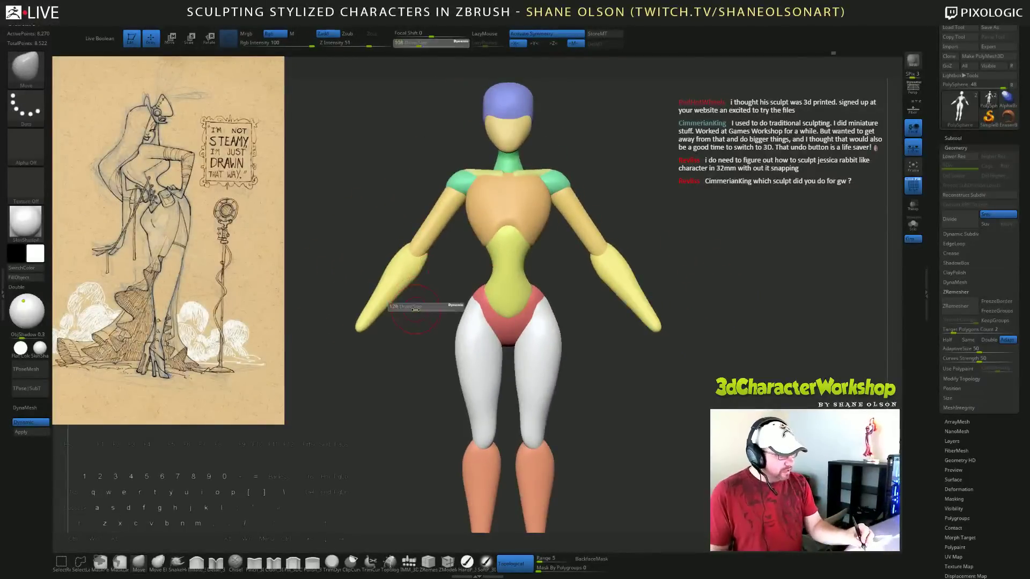
{"action": "left_click_drag", "start_coordinate": [413, 304], "coordinate": [416, 304]}
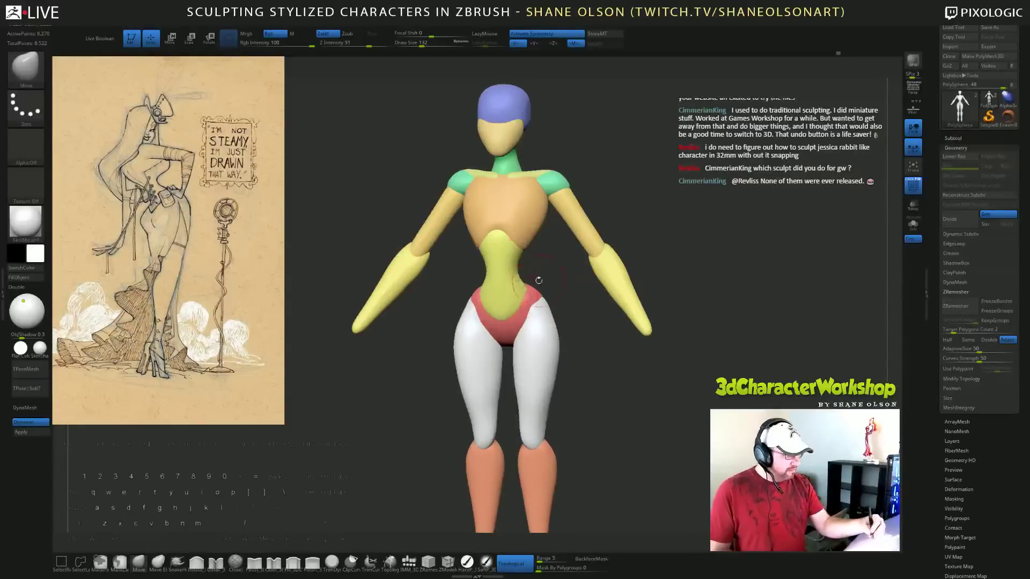
{"action": "mouse_move", "coordinate": [612, 370]}
{"action": "left_mouse_down"}
{"action": "mouse_move", "coordinate": [638, 385]}
{"action": "mouse_move", "coordinate": [614, 379]}
{"action": "left_mouse_up"}
{"action": "left_click", "coordinate": [312, 562]}
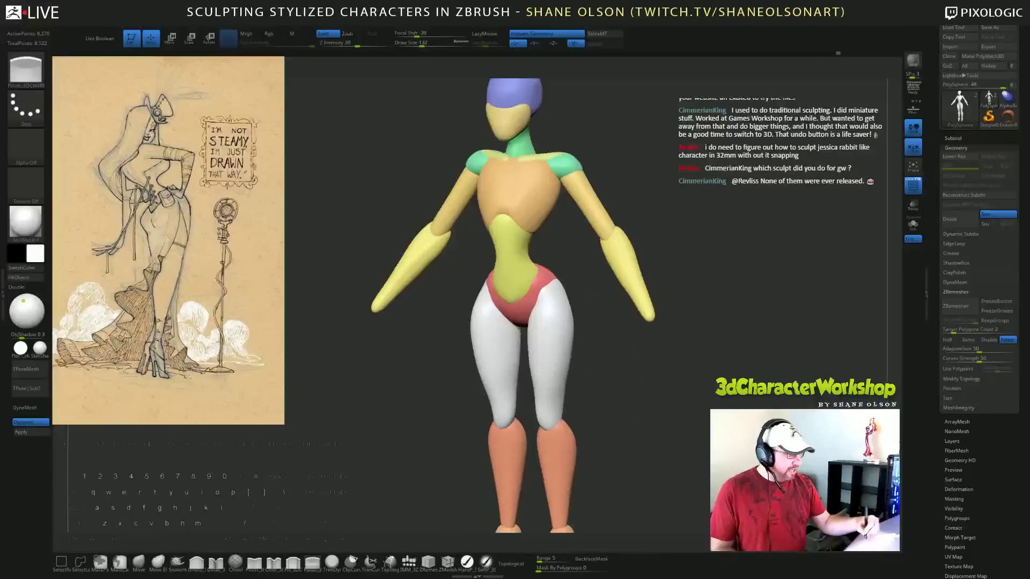
{"action": "left_click_drag", "start_coordinate": [529, 242], "coordinate": [522, 214]}
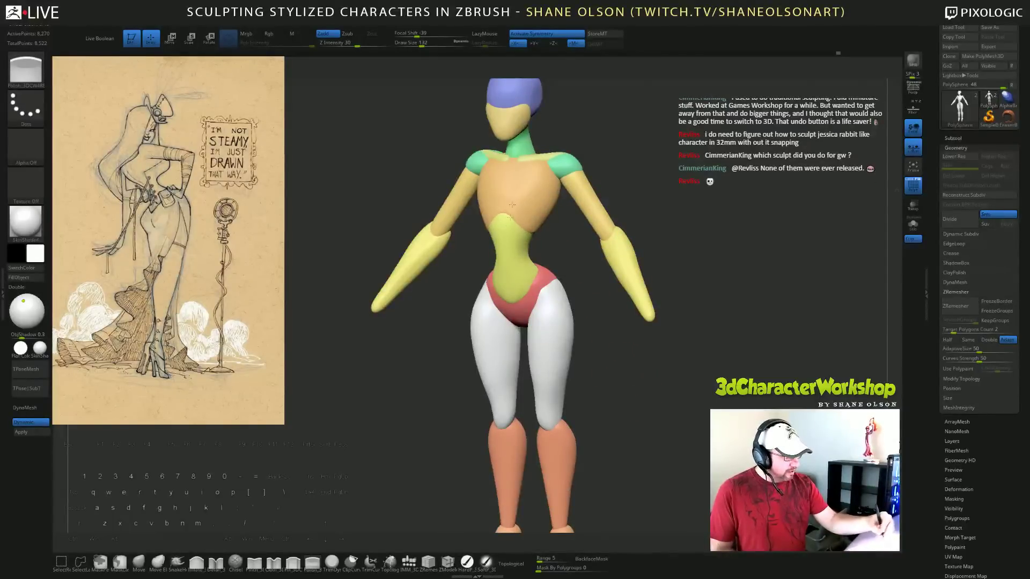
{"action": "key", "text": "shift+f"}
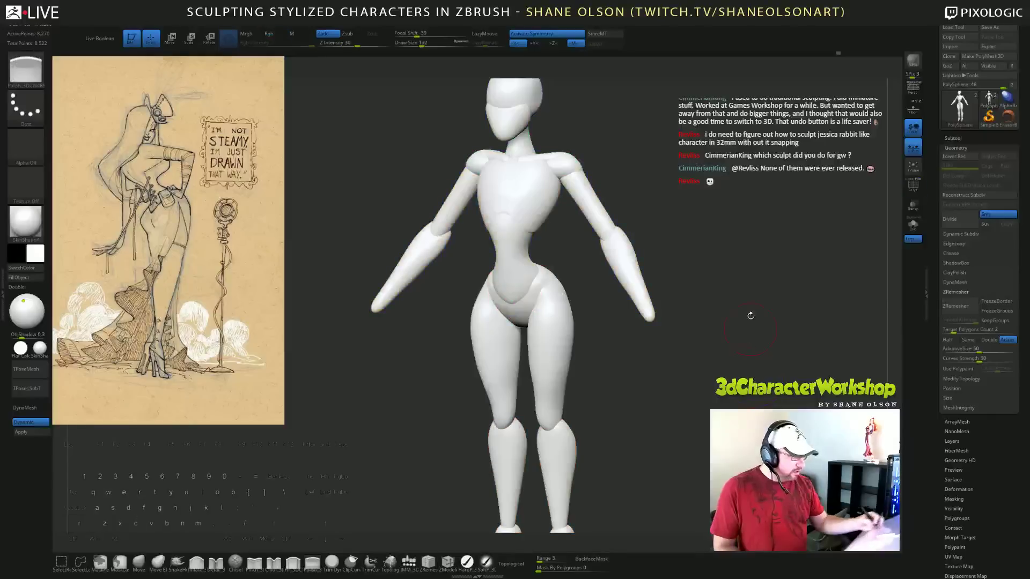
{"action": "mouse_move", "coordinate": [734, 247]}
{"action": "left_mouse_down"}
{"action": "mouse_move", "coordinate": [731, 265]}
{"action": "mouse_move", "coordinate": [737, 234]}
{"action": "mouse_move", "coordinate": [733, 254]}
{"action": "left_mouse_up"}
{"action": "left_click_drag", "start_coordinate": [485, 215], "coordinate": [502, 209]}
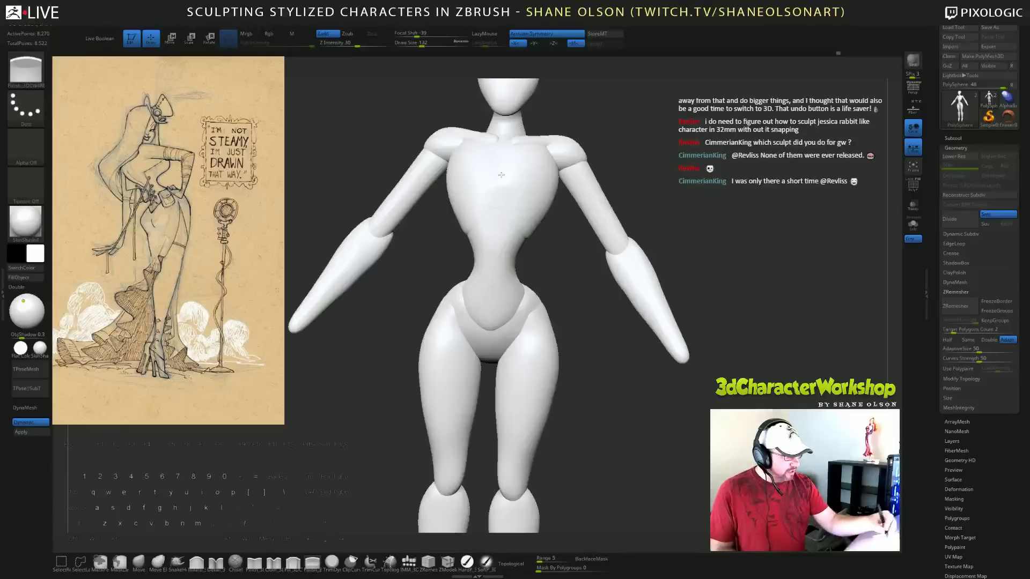
{"action": "left_click_drag", "start_coordinate": [506, 224], "coordinate": [507, 216]}
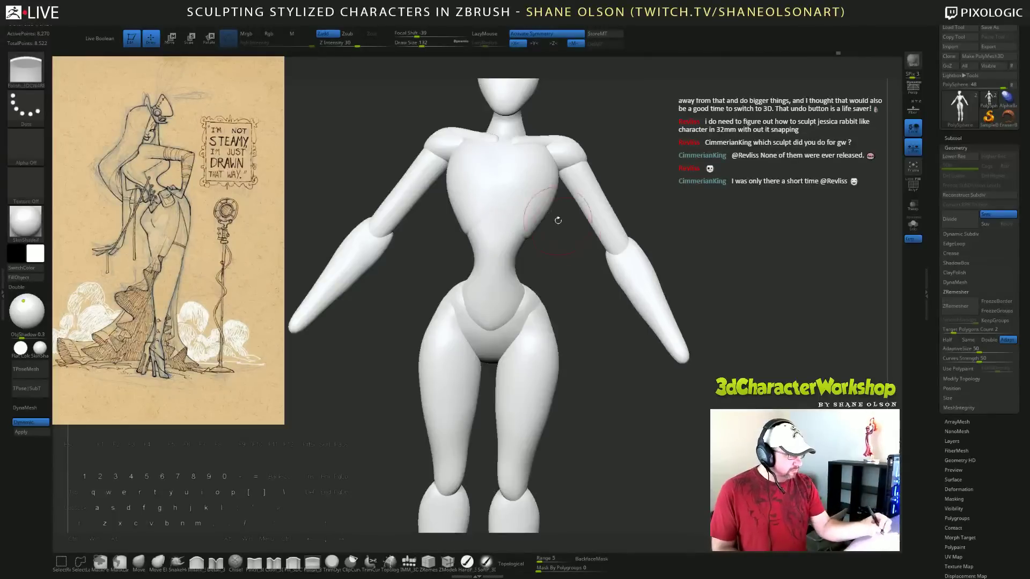
{"action": "left_click_drag", "start_coordinate": [700, 338], "coordinate": [651, 338]}
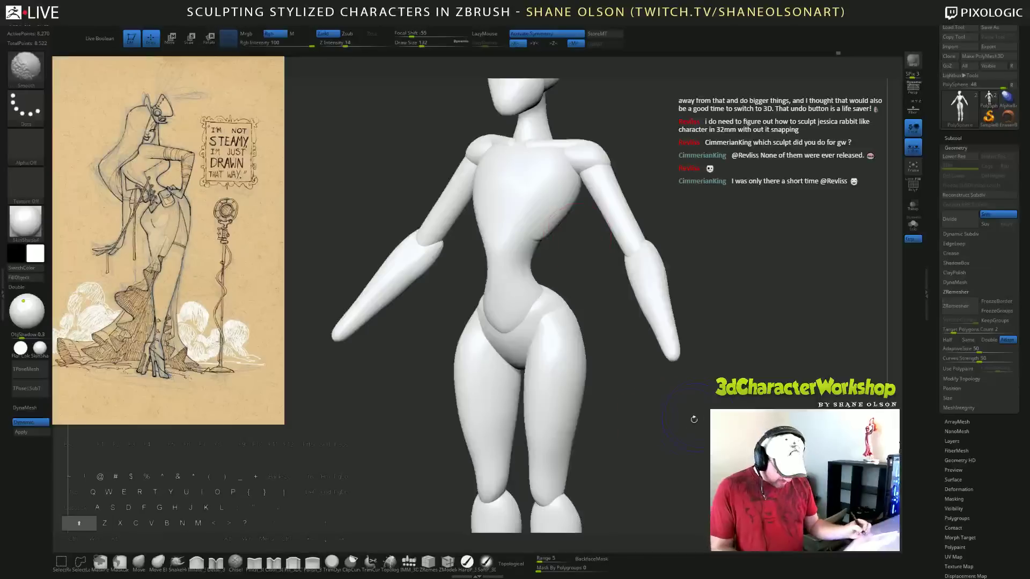
{"action": "key", "text": "shift+f"}
Adjust the outer contour of the thighs with the Move brush at draw sizes 197 and 262.
{"action": "mouse_move", "coordinate": [704, 455]}
{"action": "left_mouse_down"}
{"action": "mouse_move", "coordinate": [647, 456]}
{"action": "mouse_move", "coordinate": [722, 458]}
{"action": "mouse_move", "coordinate": [686, 453]}
{"action": "mouse_move", "coordinate": [707, 452]}
{"action": "mouse_move", "coordinate": [704, 419]}
{"action": "left_mouse_up"}
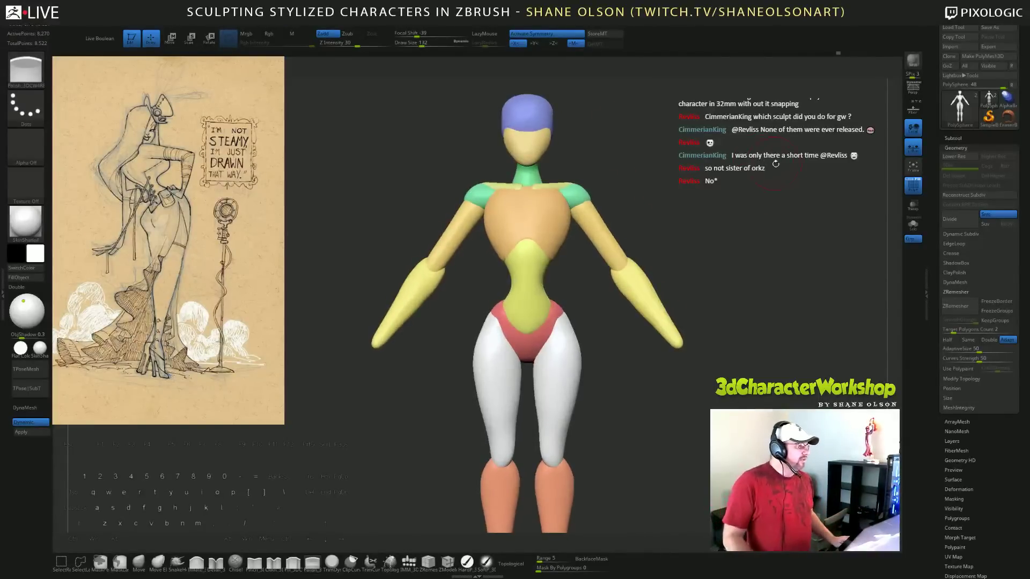
{"action": "left_click_drag", "start_coordinate": [778, 172], "coordinate": [758, 184]}
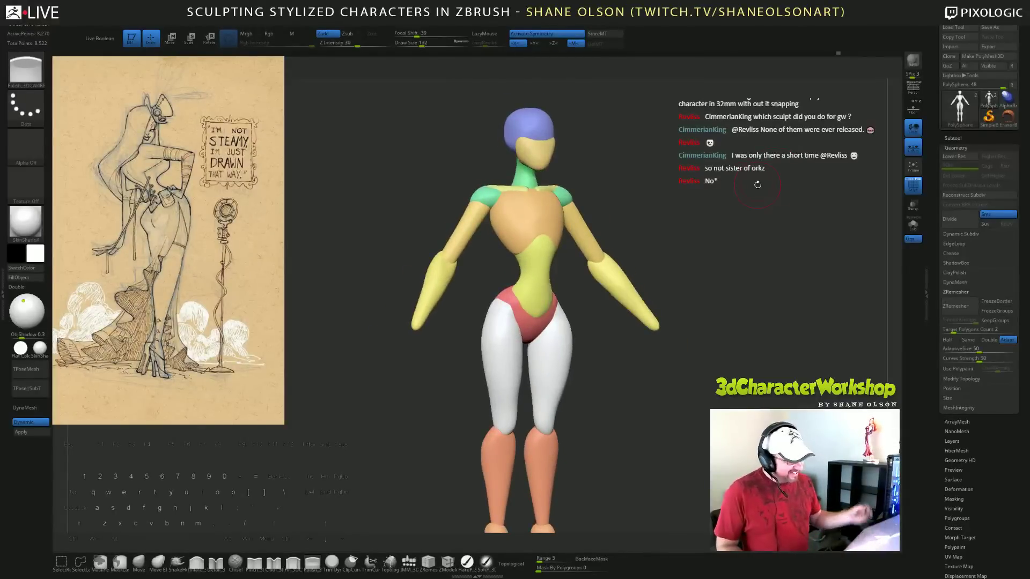
{"action": "mouse_move", "coordinate": [671, 378]}
{"action": "left_mouse_down"}
{"action": "mouse_move", "coordinate": [713, 386]}
{"action": "mouse_move", "coordinate": [633, 386]}
{"action": "left_mouse_up"}
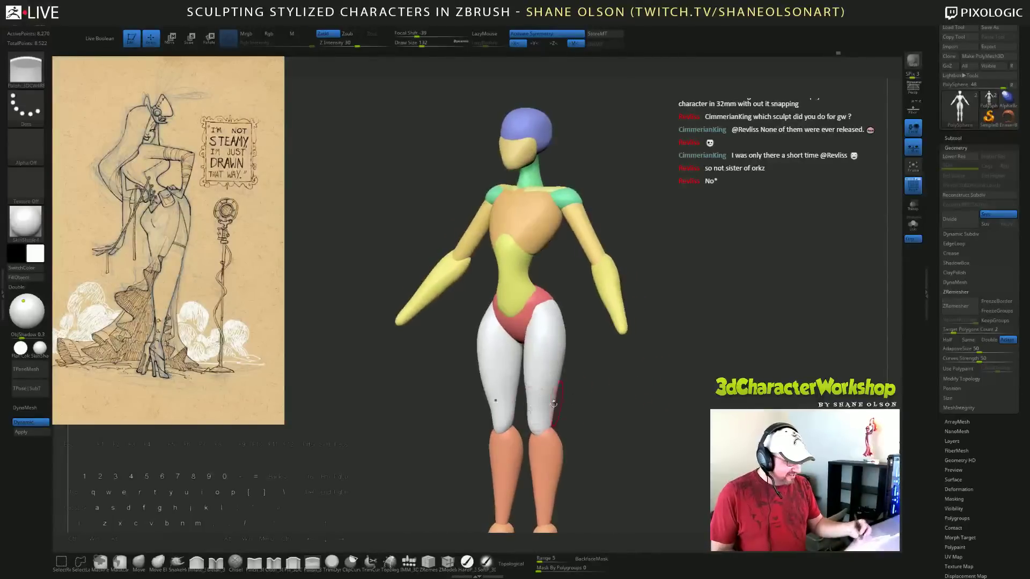
{"action": "left_click", "coordinate": [139, 562]}
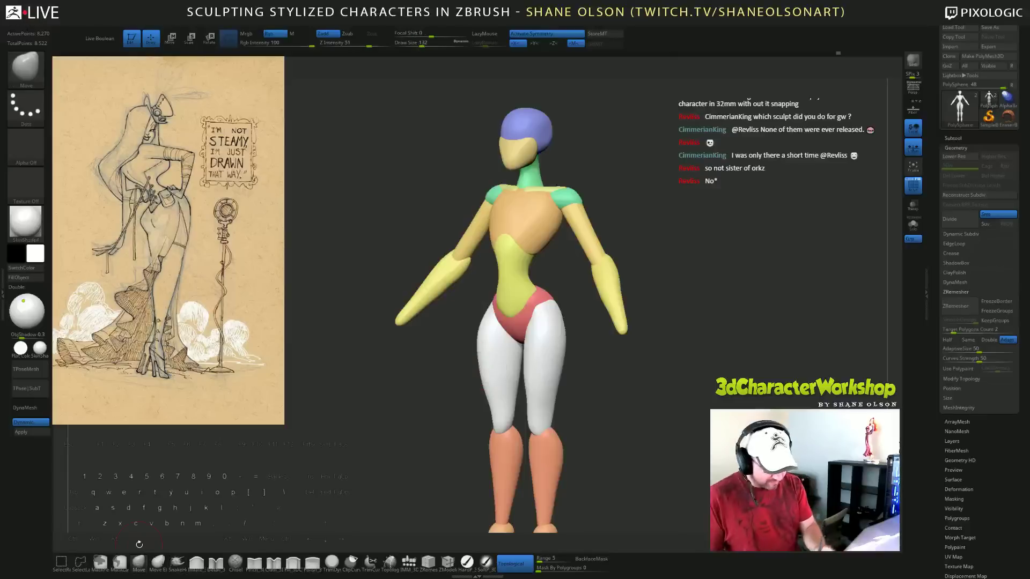
{"action": "key", "text": "s"}
{"action": "left_click_drag", "start_coordinate": [385, 428], "coordinate": [389, 429]}
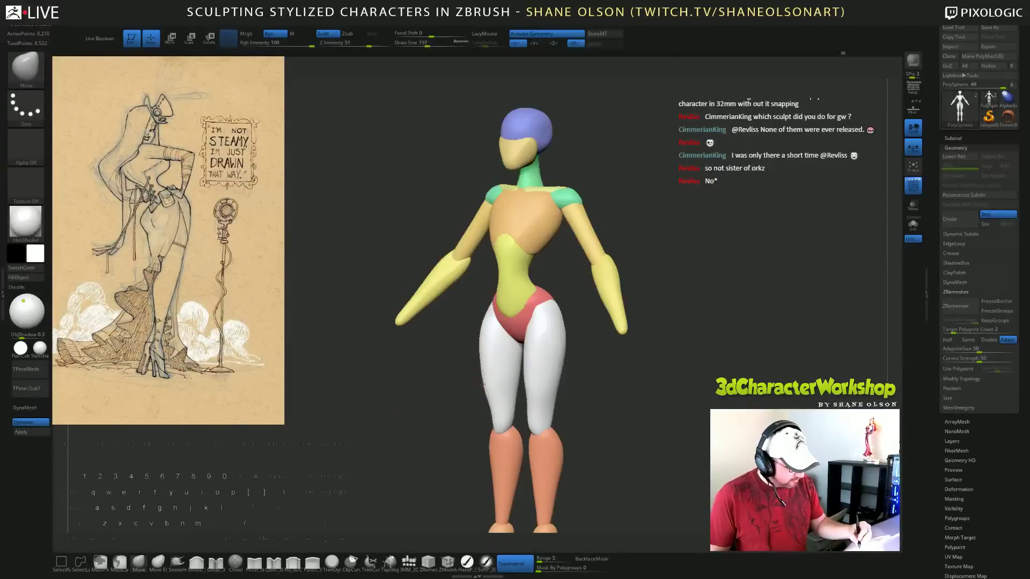
{"action": "key", "text": "bracketright"}
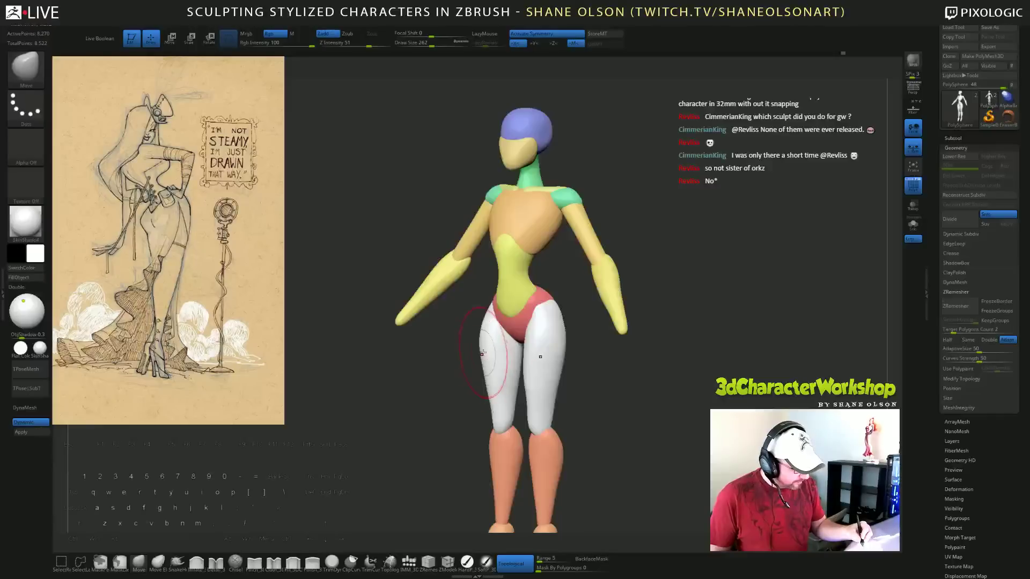
{"action": "mouse_move", "coordinate": [445, 436]}
{"action": "left_mouse_down"}
{"action": "mouse_move", "coordinate": [612, 372]}
{"action": "mouse_move", "coordinate": [590, 393]}
{"action": "mouse_move", "coordinate": [491, 392]}
{"action": "mouse_move", "coordinate": [488, 376]}
{"action": "mouse_move", "coordinate": [490, 392]}
{"action": "mouse_move", "coordinate": [617, 408]}
{"action": "mouse_move", "coordinate": [531, 381]}
{"action": "mouse_move", "coordinate": [488, 354]}
{"action": "left_mouse_up"}
{"action": "key", "text": "shift"}
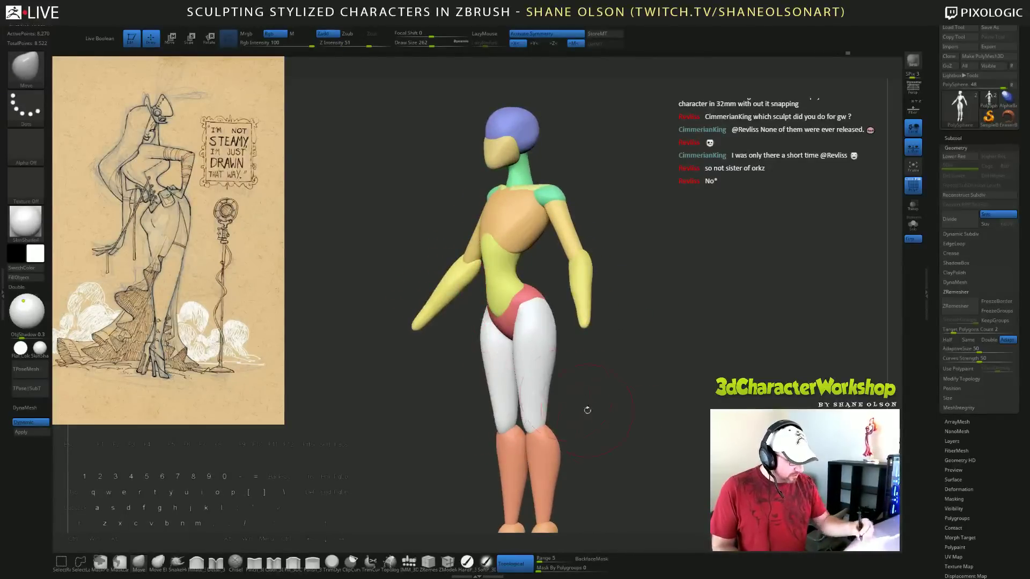
{"action": "left_click_drag", "start_coordinate": [586, 409], "coordinate": [631, 347]}
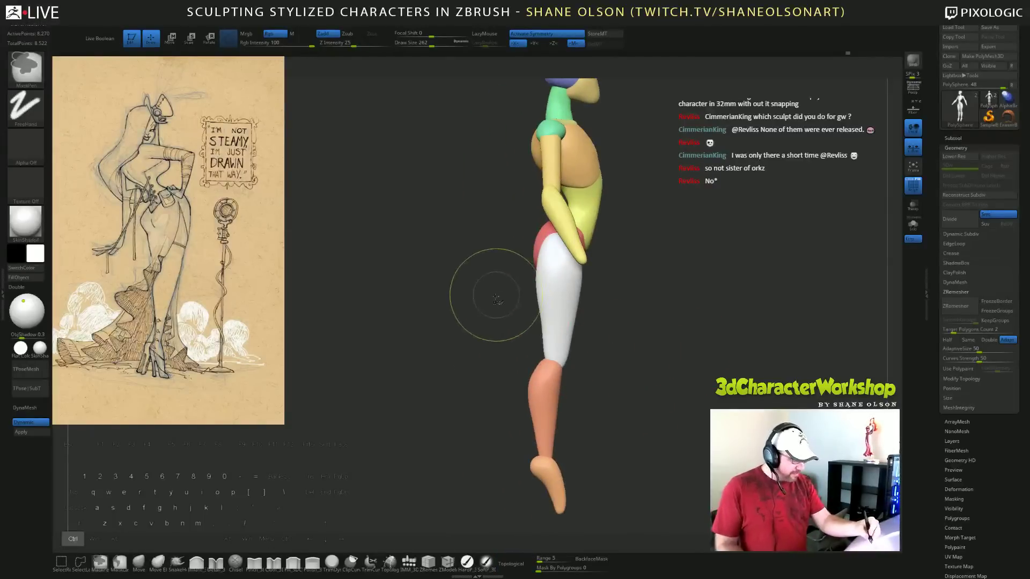
Mask everything above the knees with a soft falloff along the thighs and reset the transform gizmo's orientation to the world axes.
{"action": "left_click_drag", "start_coordinate": [488, 295], "coordinate": [620, 520], "text": "ctrl"}
{"action": "left_click_drag", "start_coordinate": [621, 368], "coordinate": [562, 349], "text": "ctrl+alt"}
{"action": "left_click", "coordinate": [617, 314], "text": "ctrl"}
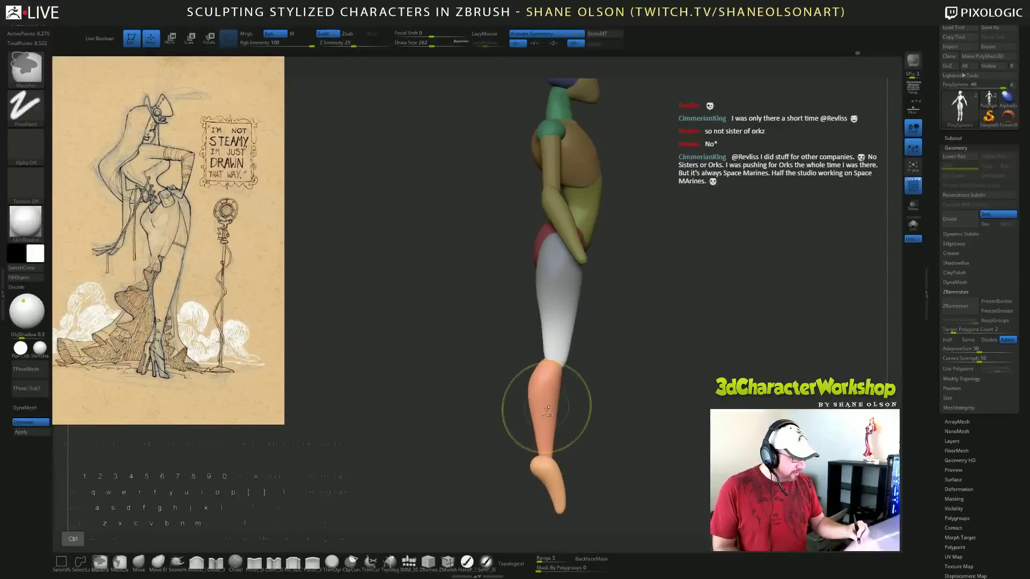
{"action": "left_click", "coordinate": [617, 357], "text": "ctrl"}
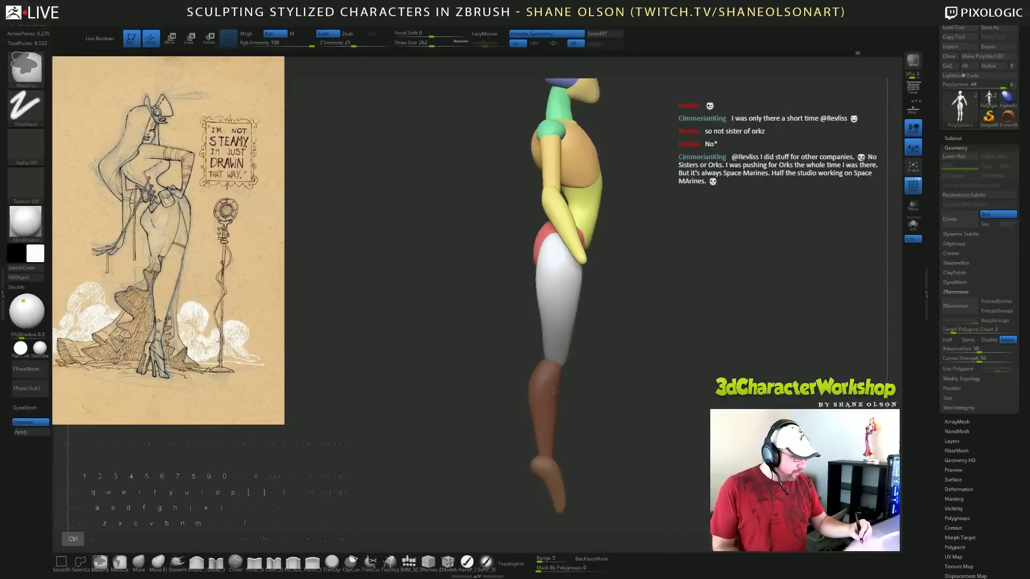
{"action": "left_click", "coordinate": [603, 312], "text": "ctrl"}
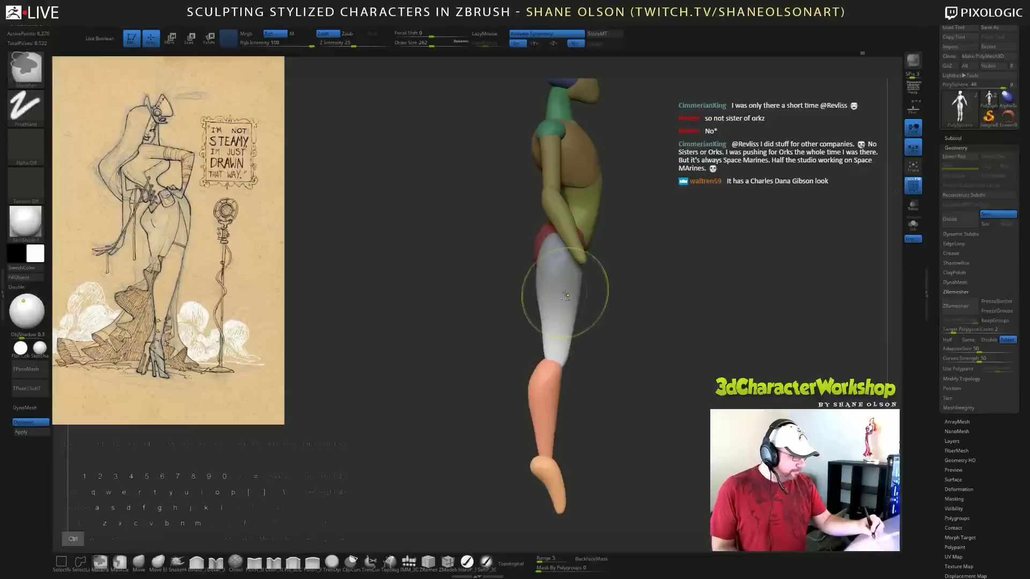
{"action": "left_click", "coordinate": [660, 398], "text": "ctrl"}
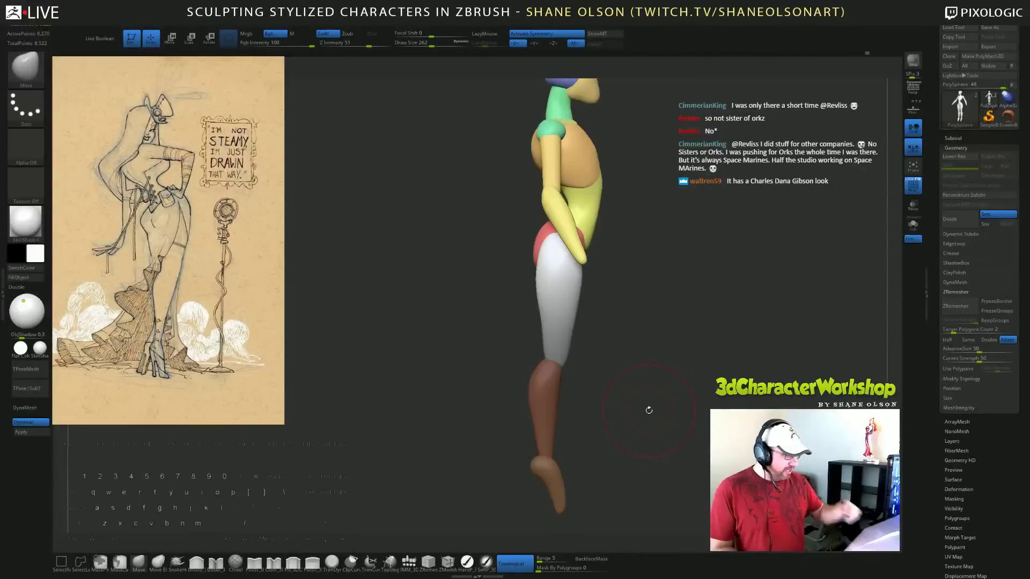
{"action": "left_click", "coordinate": [651, 395], "text": "ctrl"}
{"action": "key", "text": "e"}
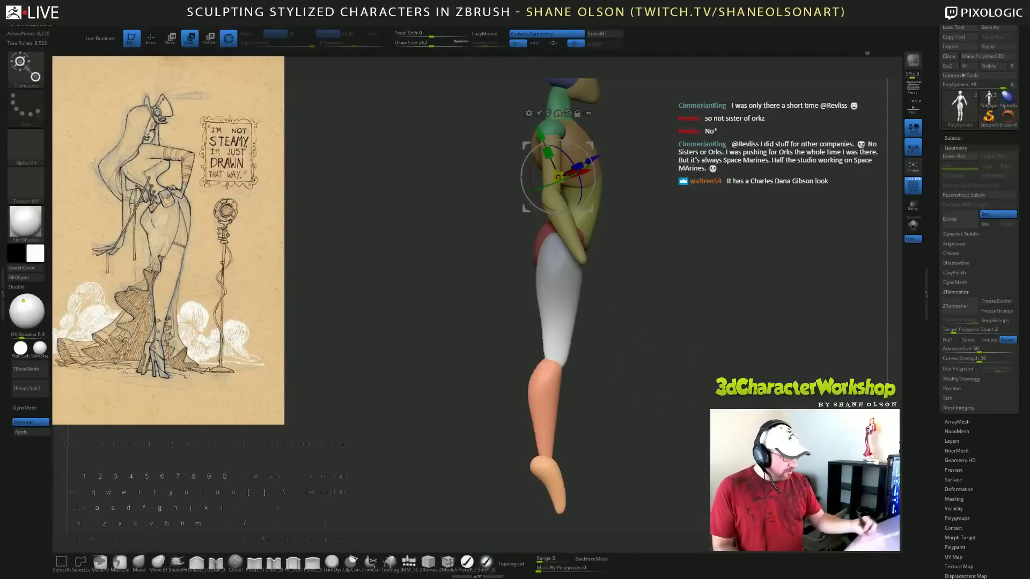
{"action": "left_click", "coordinate": [568, 113], "text": "alt"}
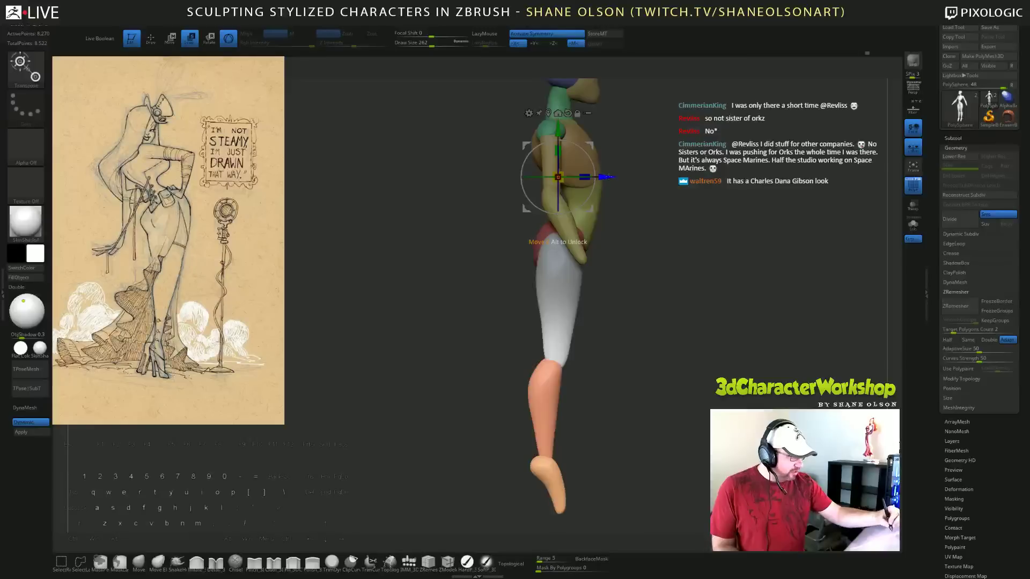
{"action": "left_click_drag", "start_coordinate": [608, 177], "coordinate": [600, 177]}
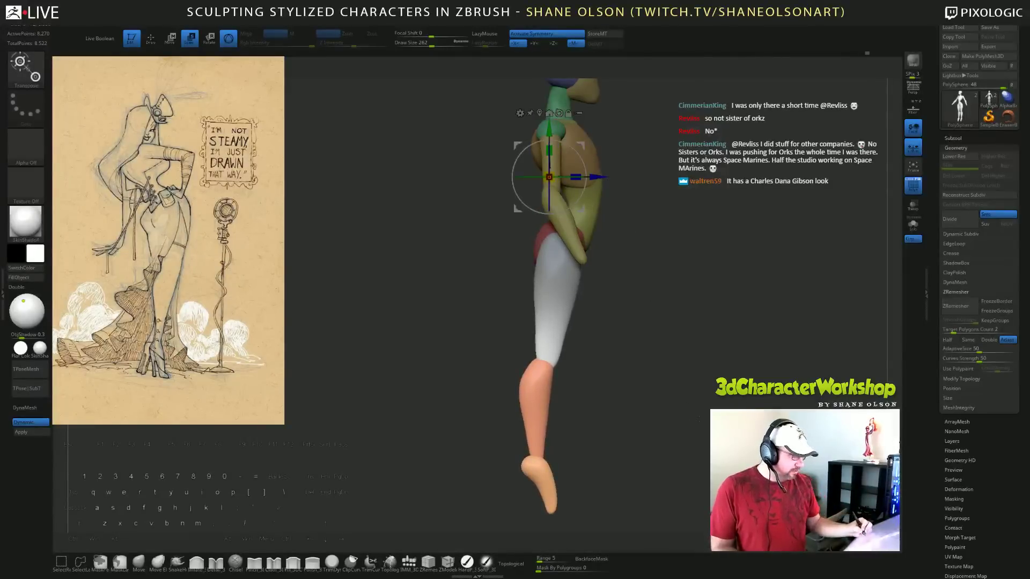
{"action": "mouse_move", "coordinate": [638, 247]}
{"action": "left_mouse_down"}
{"action": "mouse_move", "coordinate": [681, 250]}
{"action": "mouse_move", "coordinate": [641, 246]}
{"action": "left_mouse_up"}
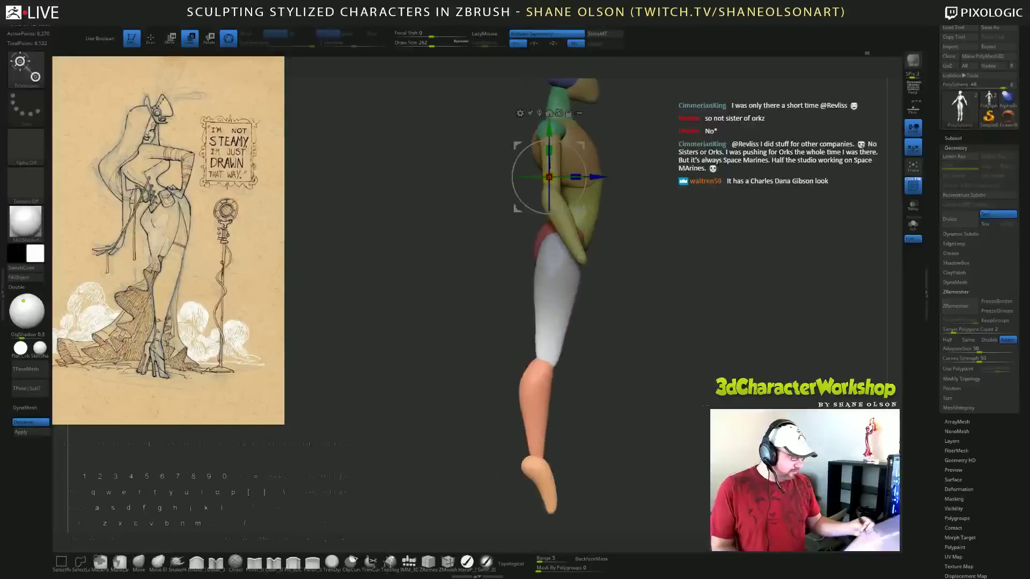
{"action": "left_click_drag", "start_coordinate": [602, 178], "coordinate": [609, 183]}
{"action": "key", "text": "ctrl+z"}
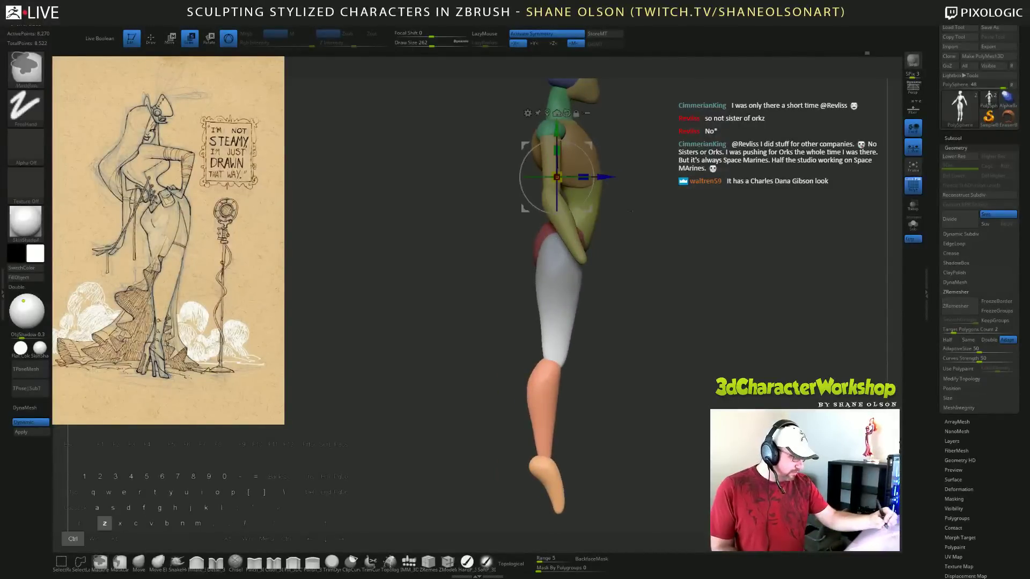
{"action": "key", "text": "ctrl+z"}
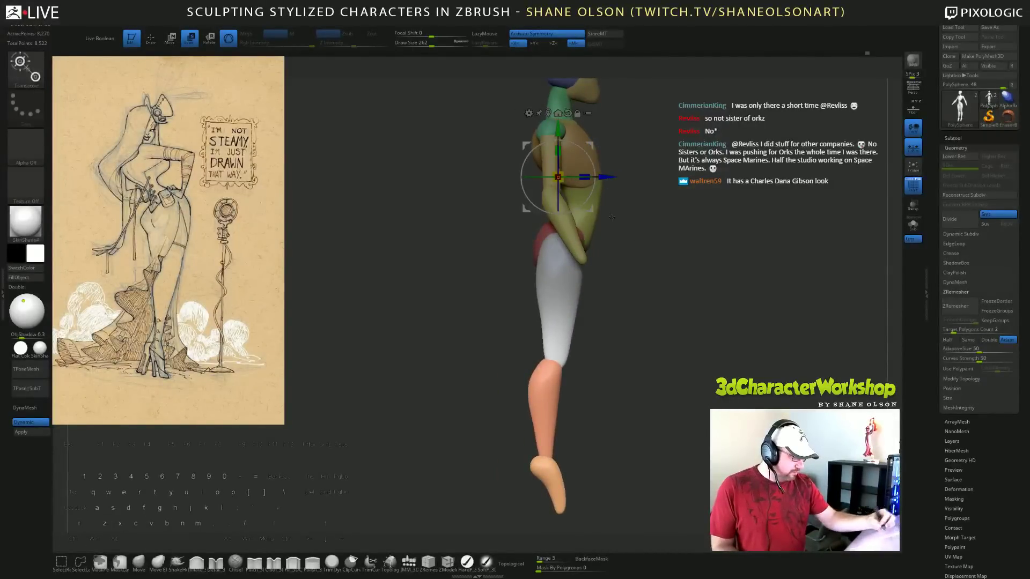
Move the unmasked lower legs and feet slightly backward in the side view with the transform gizmo.
{"action": "left_click_drag", "start_coordinate": [606, 177], "coordinate": [602, 179]}
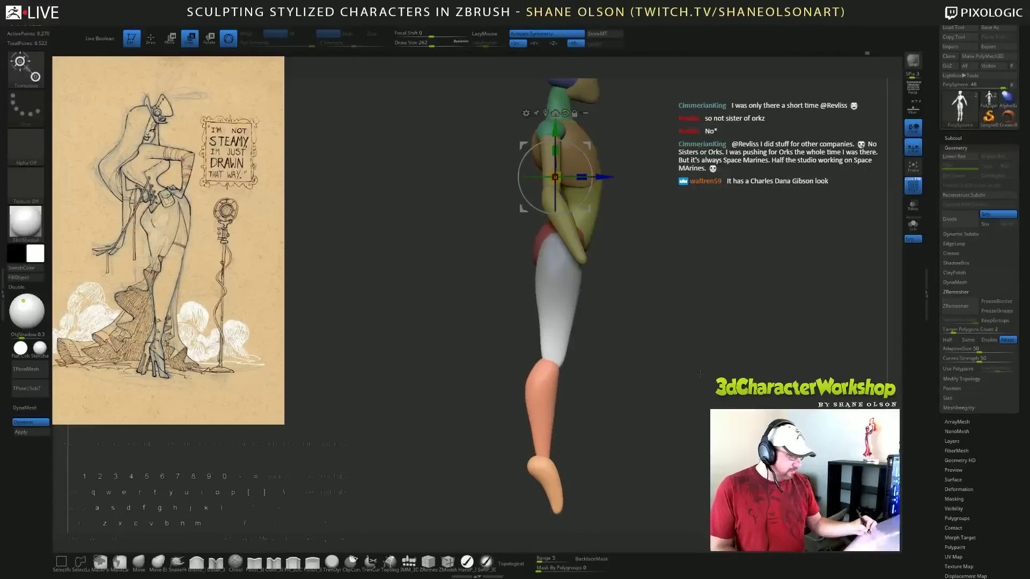
Isolate the upper arms and forearms from the rest of the mannequin and mask them completely.
{"action": "left_click_drag", "start_coordinate": [703, 379], "coordinate": [678, 383]}
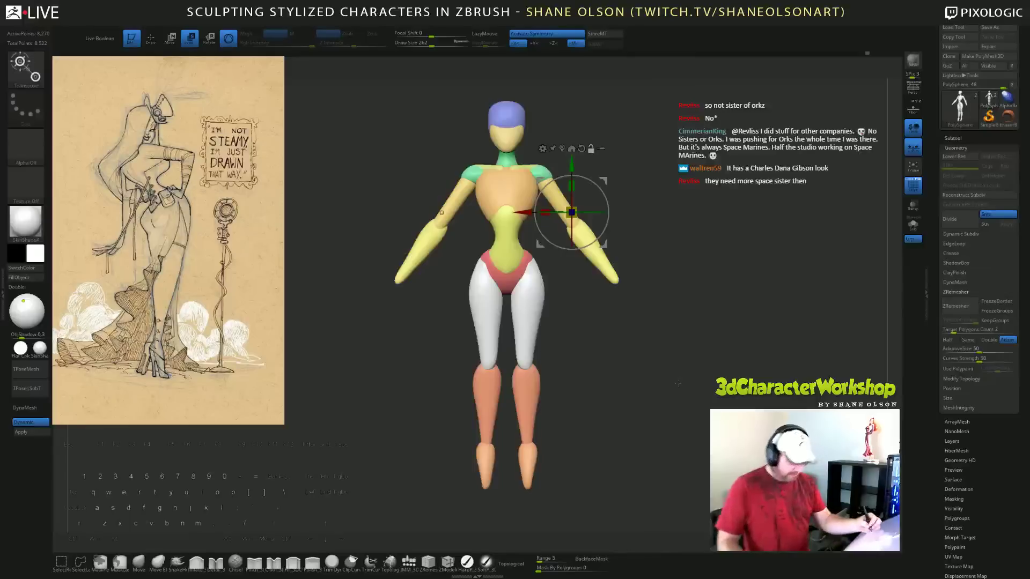
{"action": "key", "text": "q"}
{"action": "mouse_move", "coordinate": [689, 360]}
{"action": "left_mouse_down", "text": "alt"}
{"action": "mouse_move", "coordinate": [686, 349]}
{"action": "mouse_move", "coordinate": [687, 363]}
{"action": "left_mouse_up", "text": "alt"}
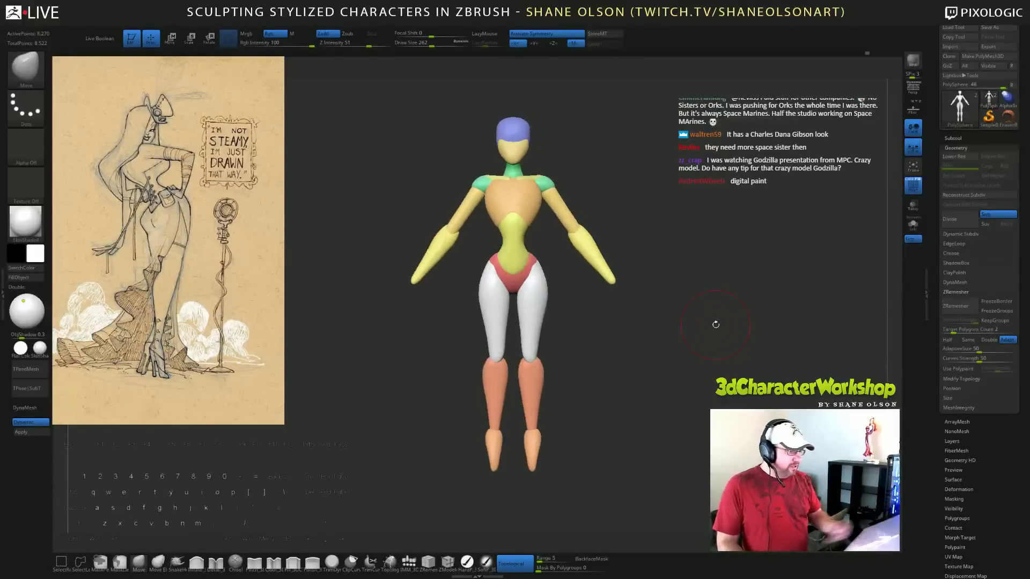
{"action": "key", "text": "ctrl+shift"}
{"action": "key", "text": "ctrl+shift"}
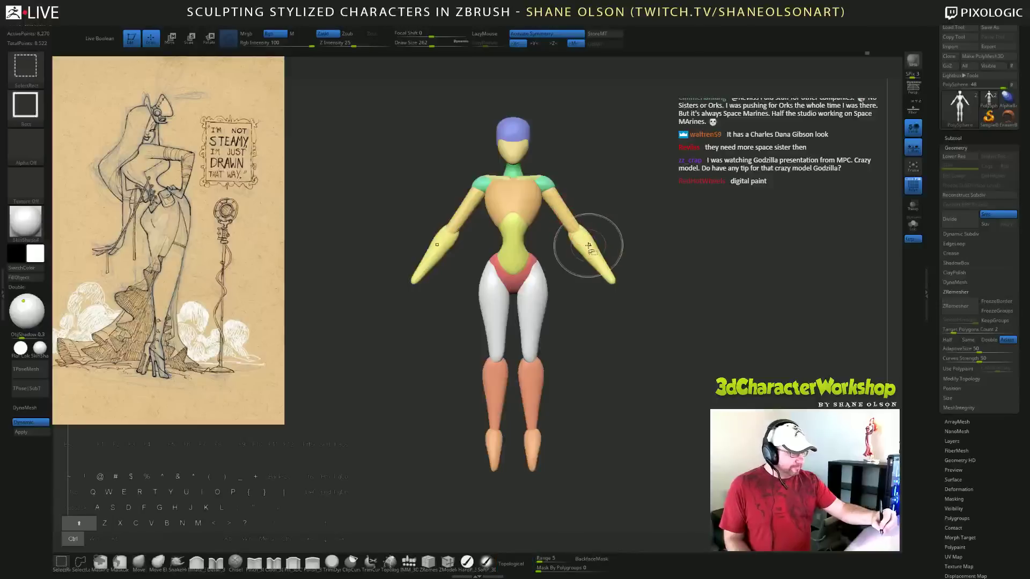
{"action": "left_click", "coordinate": [590, 246], "text": "ctrl+shift"}
{"action": "left_click", "coordinate": [592, 244], "text": "ctrl+shift"}
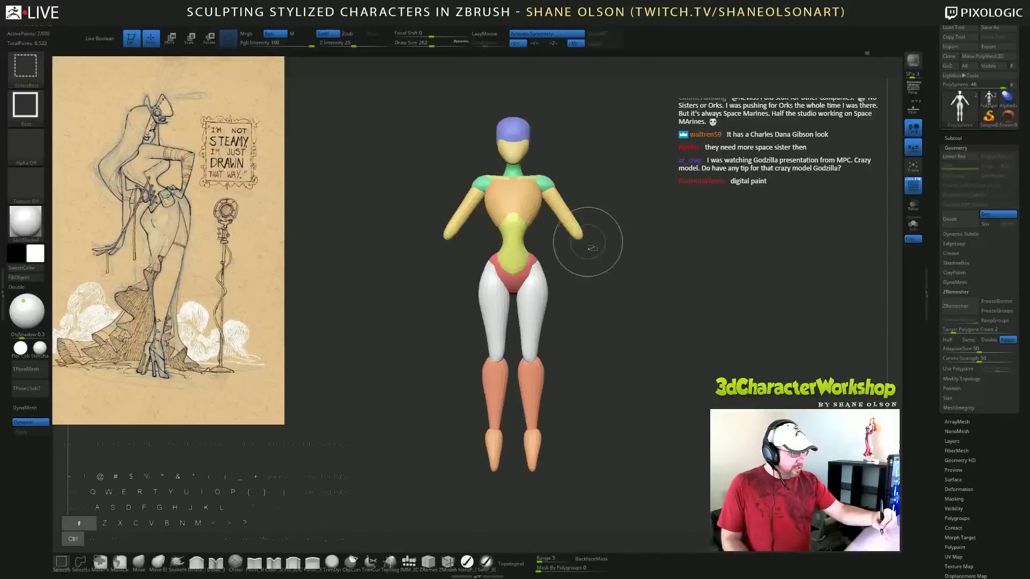
{"action": "left_click", "coordinate": [612, 164], "text": "ctrl+shift"}
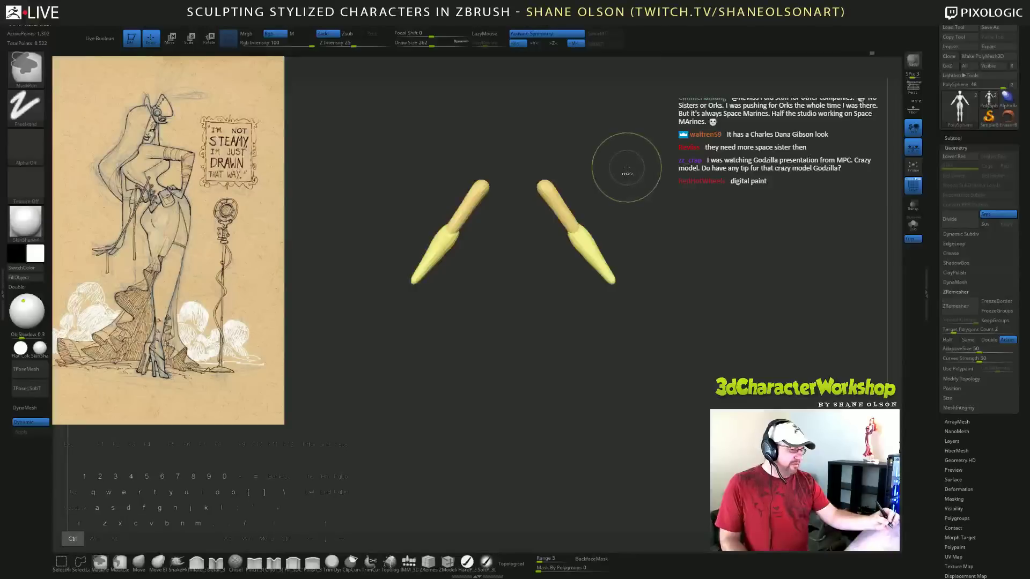
{"action": "left_click_drag", "start_coordinate": [513, 124], "coordinate": [574, 265], "text": "ctrl"}
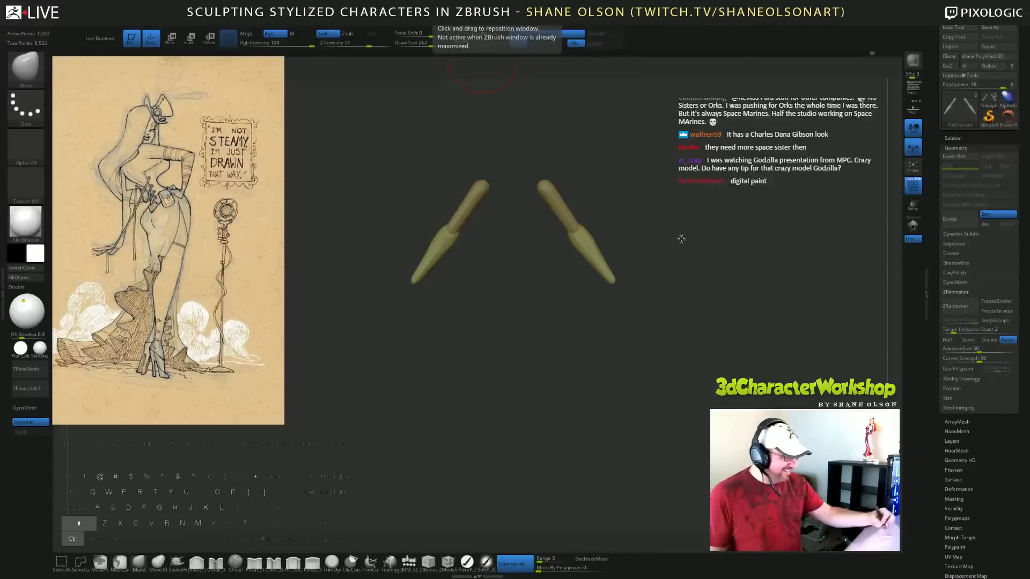
Unhide the whole figure and invert the mask so only the arms stay editable.
{"action": "left_click", "coordinate": [726, 294], "text": "ctrl+shift"}
{"action": "mouse_move", "coordinate": [719, 324]}
{"action": "left_mouse_down"}
{"action": "mouse_move", "coordinate": [743, 300]}
{"action": "mouse_move", "coordinate": [696, 247]}
{"action": "left_mouse_up"}
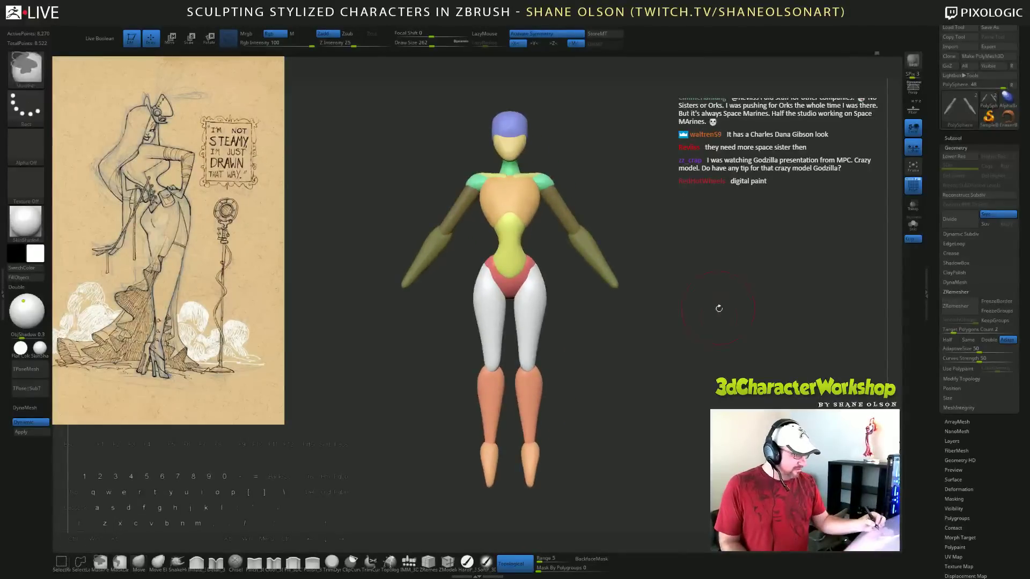
{"action": "left_click", "coordinate": [717, 327], "text": "ctrl"}
{"action": "mouse_move", "coordinate": [718, 333]}
{"action": "left_mouse_down"}
{"action": "mouse_move", "coordinate": [680, 342]}
{"action": "mouse_move", "coordinate": [711, 340]}
{"action": "left_mouse_up"}
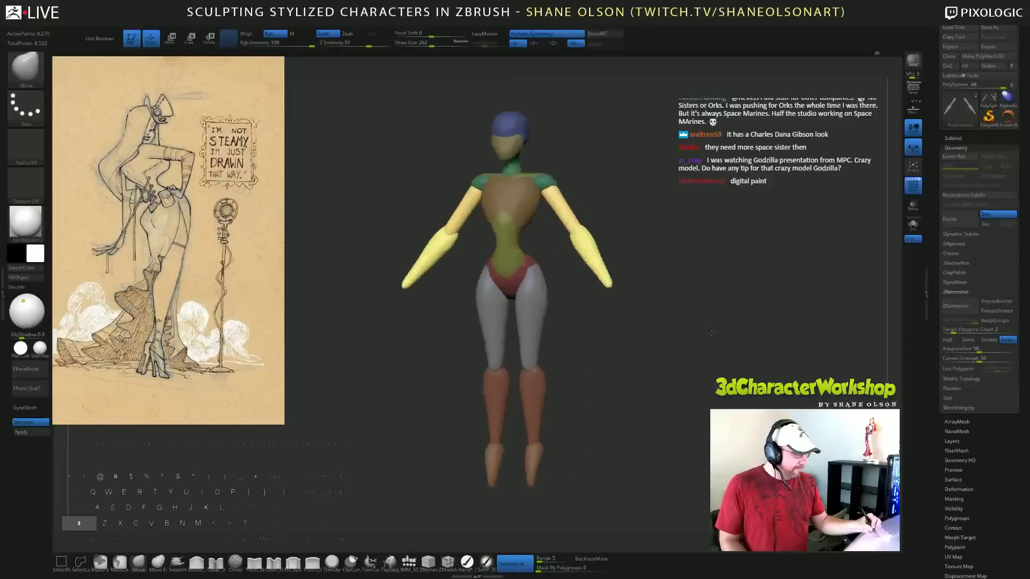
Place the transform gizmo's pivot at the shoulder and rotate the arms slightly backward in the side view.
{"action": "key", "text": "e"}
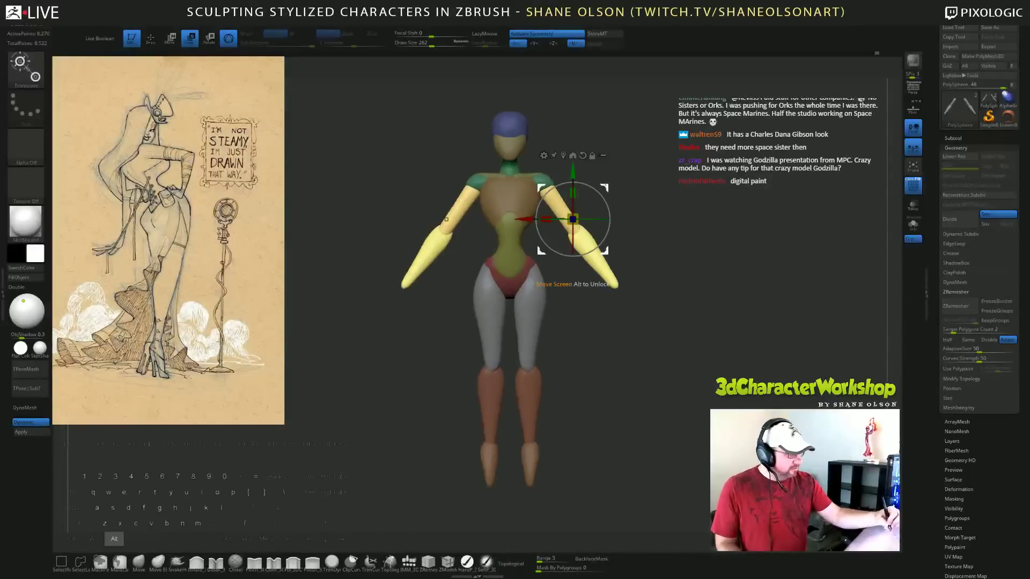
{"action": "left_click_drag", "start_coordinate": [600, 248], "coordinate": [569, 217], "text": "alt"}
{"action": "left_click_drag", "start_coordinate": [681, 249], "coordinate": [635, 245]}
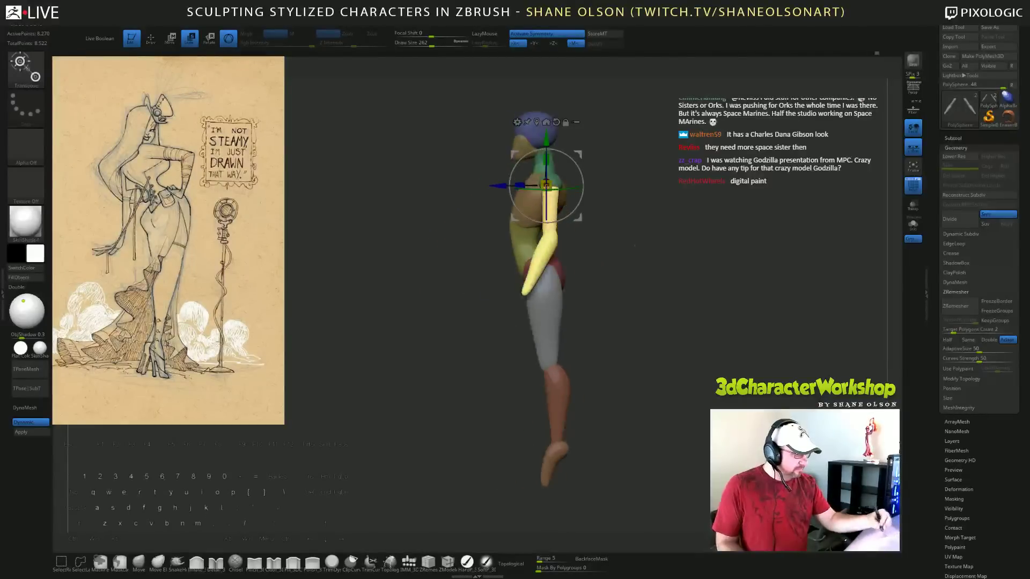
{"action": "mouse_move", "coordinate": [586, 162]}
{"action": "left_mouse_down"}
{"action": "mouse_move", "coordinate": [606, 199]}
{"action": "mouse_move", "coordinate": [579, 154]}
{"action": "mouse_move", "coordinate": [594, 158]}
{"action": "mouse_move", "coordinate": [593, 148]}
{"action": "left_mouse_up"}
{"action": "mouse_move", "coordinate": [697, 325]}
{"action": "left_mouse_down"}
{"action": "mouse_move", "coordinate": [724, 325]}
{"action": "mouse_move", "coordinate": [689, 326]}
{"action": "mouse_move", "coordinate": [754, 326]}
{"action": "mouse_move", "coordinate": [686, 327]}
{"action": "mouse_move", "coordinate": [736, 329]}
{"action": "mouse_move", "coordinate": [732, 349]}
{"action": "mouse_move", "coordinate": [700, 331]}
{"action": "mouse_move", "coordinate": [687, 370]}
{"action": "mouse_move", "coordinate": [721, 350]}
{"action": "mouse_move", "coordinate": [728, 358]}
{"action": "left_mouse_up"}
{"action": "key", "text": "q"}
Set the Move brush's draw size to 177, isolate the abdomen volume to inspect its shape, and restore the whole figure.
{"action": "mouse_move", "coordinate": [725, 278]}
{"action": "left_mouse_down", "text": "alt"}
{"action": "mouse_move", "coordinate": [724, 316]}
{"action": "mouse_move", "coordinate": [697, 238]}
{"action": "mouse_move", "coordinate": [701, 264]}
{"action": "mouse_move", "coordinate": [750, 233]}
{"action": "mouse_move", "coordinate": [676, 254]}
{"action": "left_mouse_up", "text": "alt"}
{"action": "key", "text": "s"}
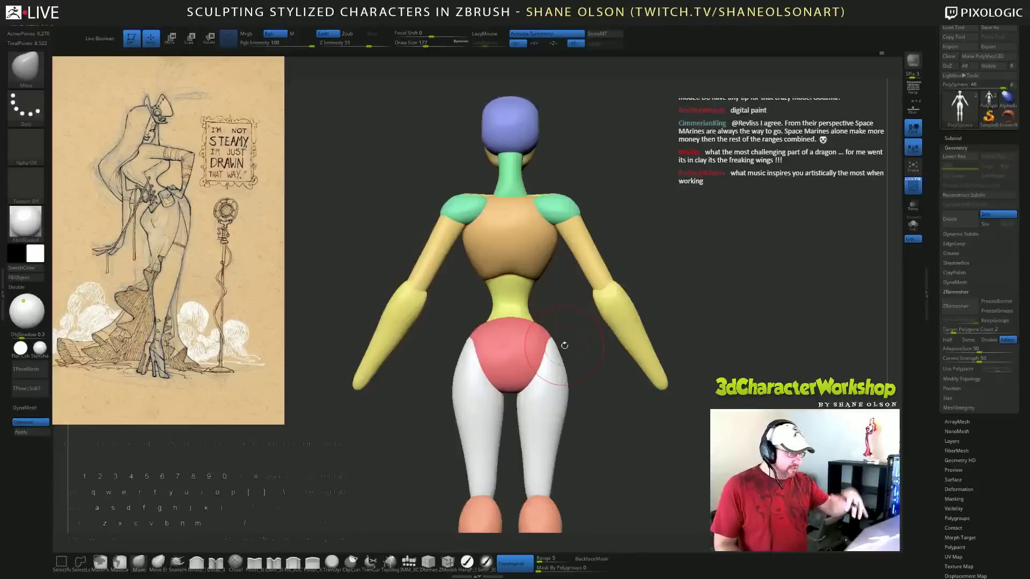
{"action": "left_click_drag", "start_coordinate": [805, 367], "coordinate": [753, 366]}
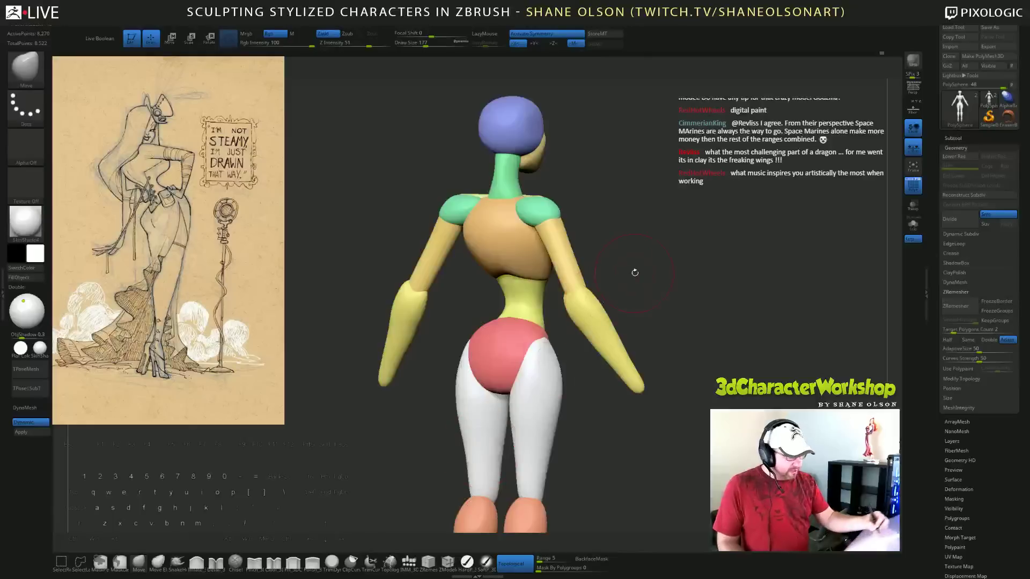
{"action": "mouse_move", "coordinate": [635, 271]}
{"action": "left_mouse_down"}
{"action": "mouse_move", "coordinate": [617, 253]}
{"action": "mouse_move", "coordinate": [601, 254]}
{"action": "left_mouse_up"}
{"action": "key", "text": "ctrl+shift"}
{"action": "left_click", "coordinate": [515, 274], "text": "ctrl+shift"}
{"action": "left_click_drag", "start_coordinate": [512, 245], "coordinate": [498, 239]}
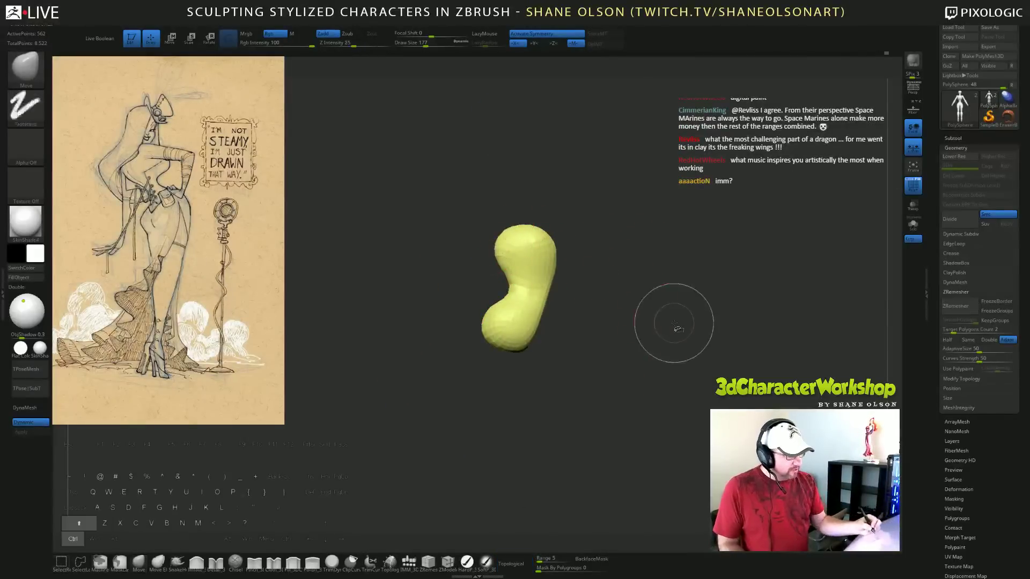
{"action": "left_click", "coordinate": [694, 322], "text": "ctrl+shift"}
{"action": "left_click_drag", "start_coordinate": [694, 322], "coordinate": [722, 313]}
{"action": "mouse_move", "coordinate": [718, 352]}
{"action": "left_mouse_down", "text": "alt"}
{"action": "mouse_move", "coordinate": [715, 366]}
{"action": "mouse_move", "coordinate": [720, 346]}
{"action": "left_mouse_up", "text": "alt"}
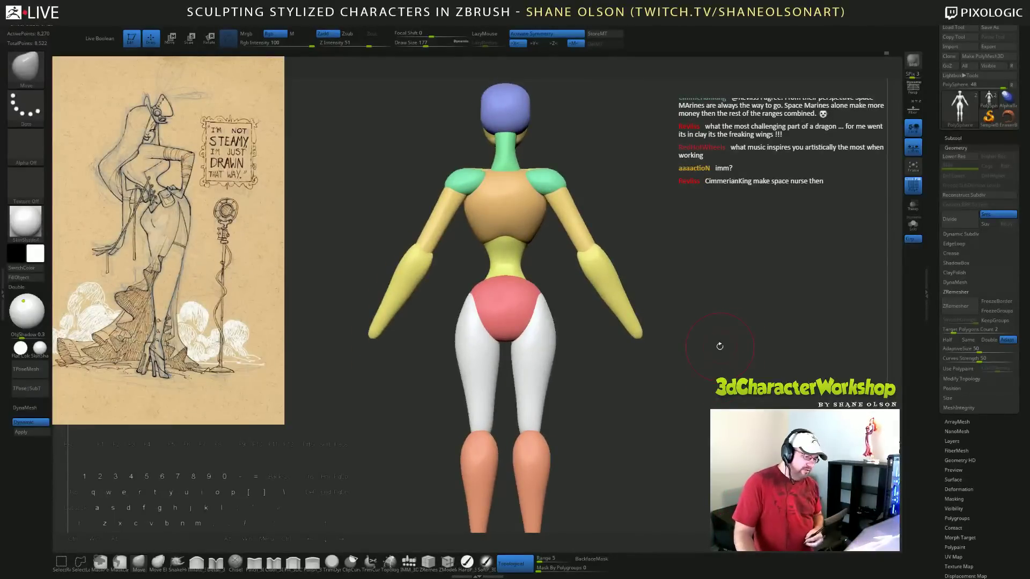
Examine the mannequin's overall proportions and silhouette from the back, three-quarter and front views.
{"action": "mouse_move", "coordinate": [661, 235]}
{"action": "left_mouse_down"}
{"action": "mouse_move", "coordinate": [689, 230]}
{"action": "mouse_move", "coordinate": [617, 257]}
{"action": "mouse_move", "coordinate": [552, 253]}
{"action": "left_mouse_up"}
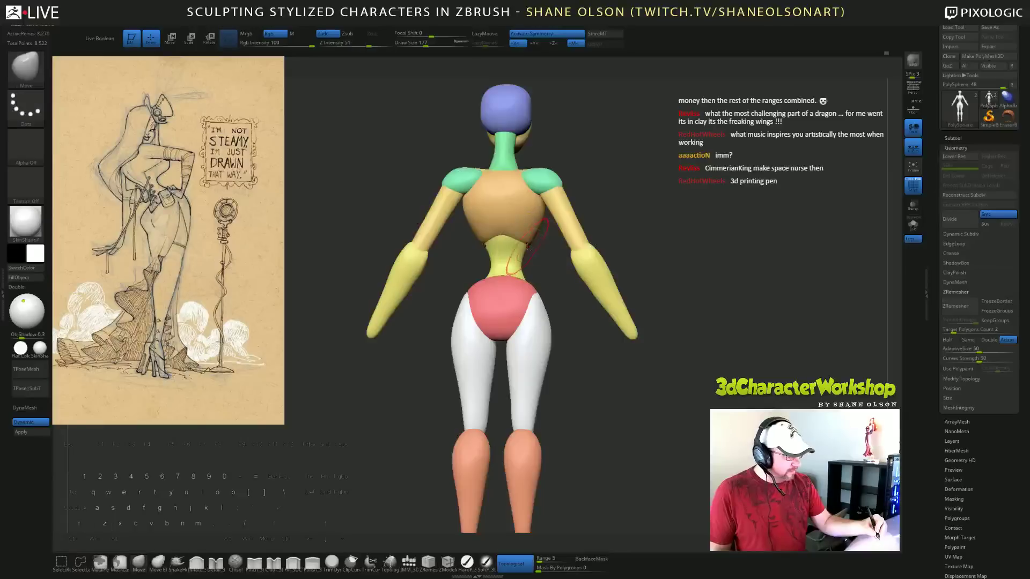
{"action": "left_click_drag", "start_coordinate": [742, 343], "coordinate": [729, 334], "text": "shift"}
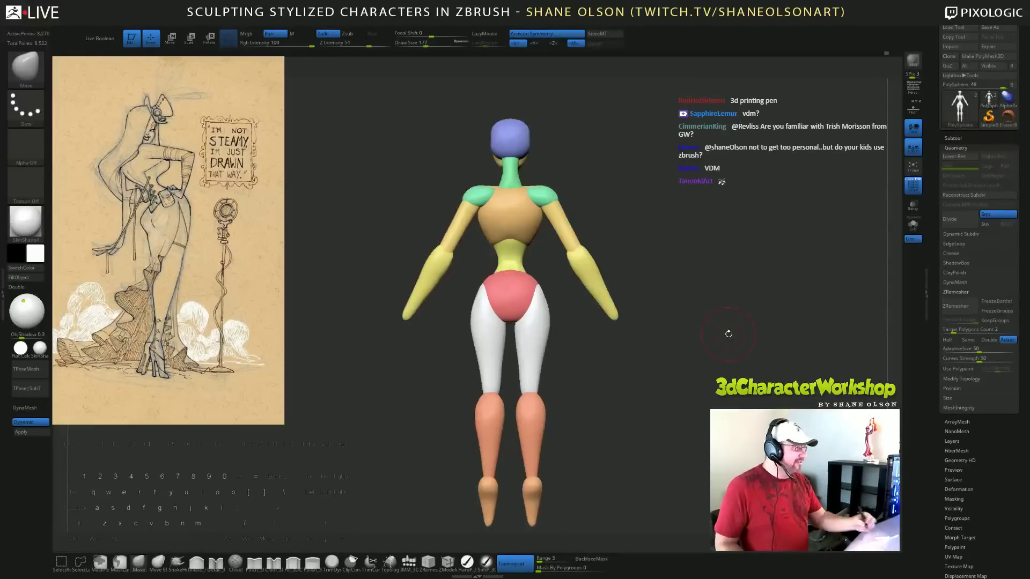
{"action": "left_click_drag", "start_coordinate": [707, 379], "coordinate": [703, 380]}
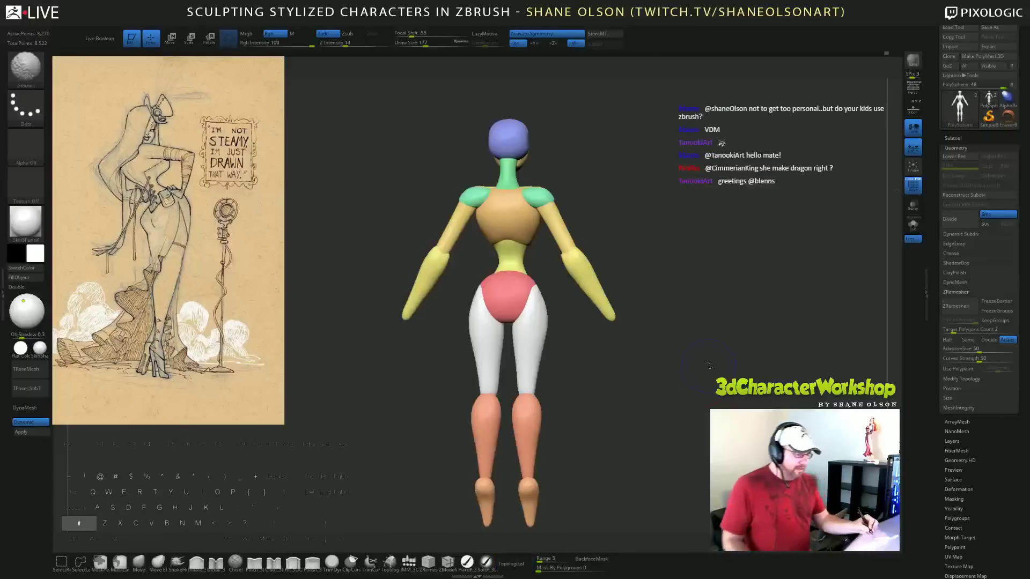
{"action": "left_click_drag", "start_coordinate": [703, 379], "coordinate": [708, 369], "text": "shift"}
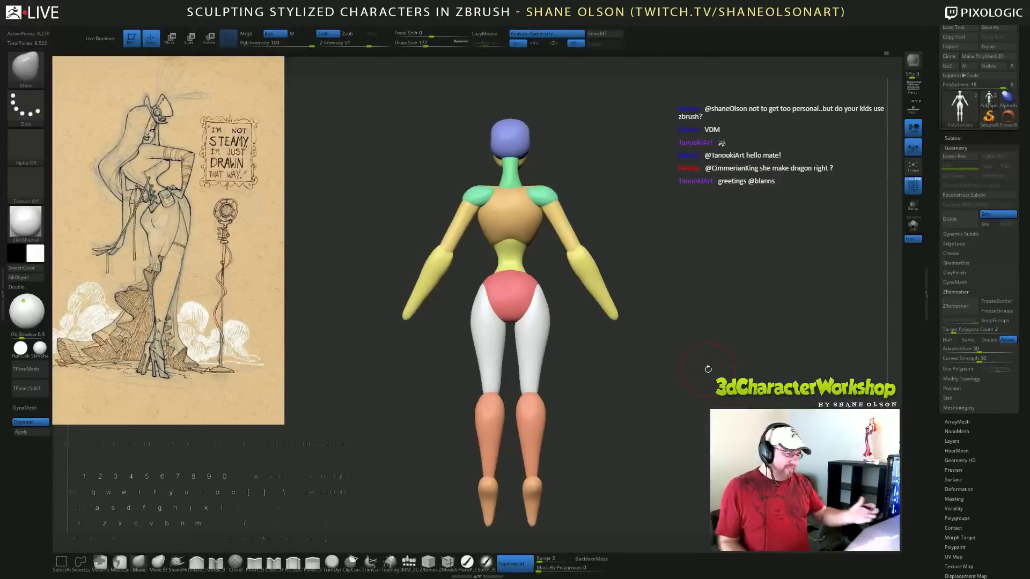
{"action": "left_click_drag", "start_coordinate": [676, 271], "coordinate": [658, 264]}
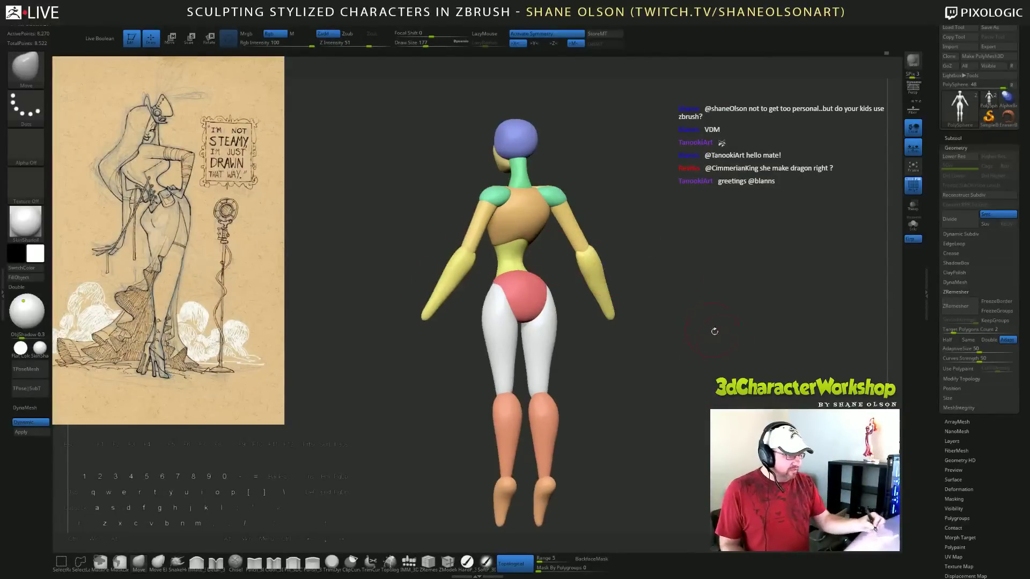
{"action": "left_click_drag", "start_coordinate": [715, 329], "coordinate": [725, 371]}
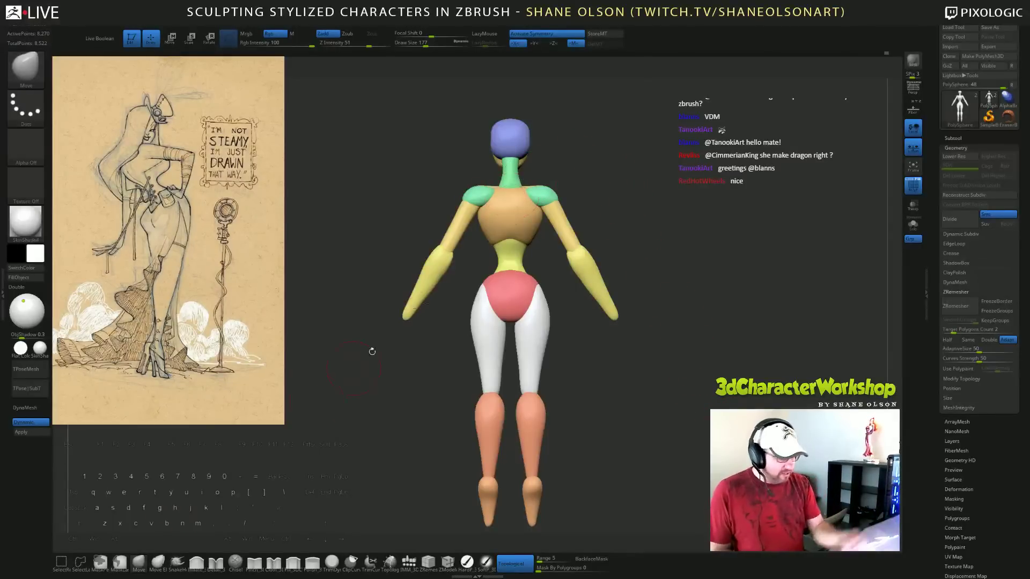
{"action": "key", "text": "s"}
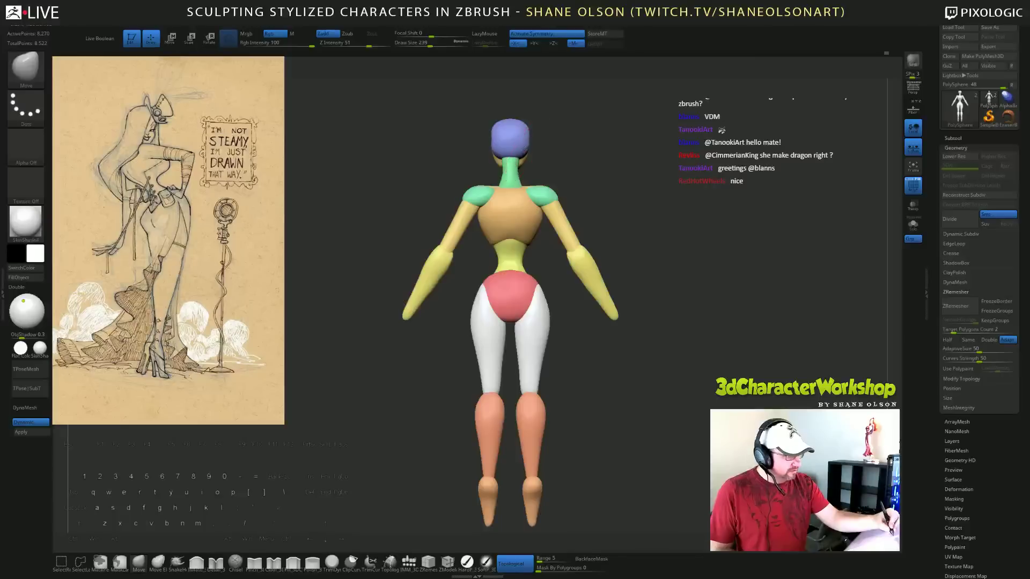
{"action": "left_click_drag", "start_coordinate": [666, 221], "coordinate": [707, 395]}
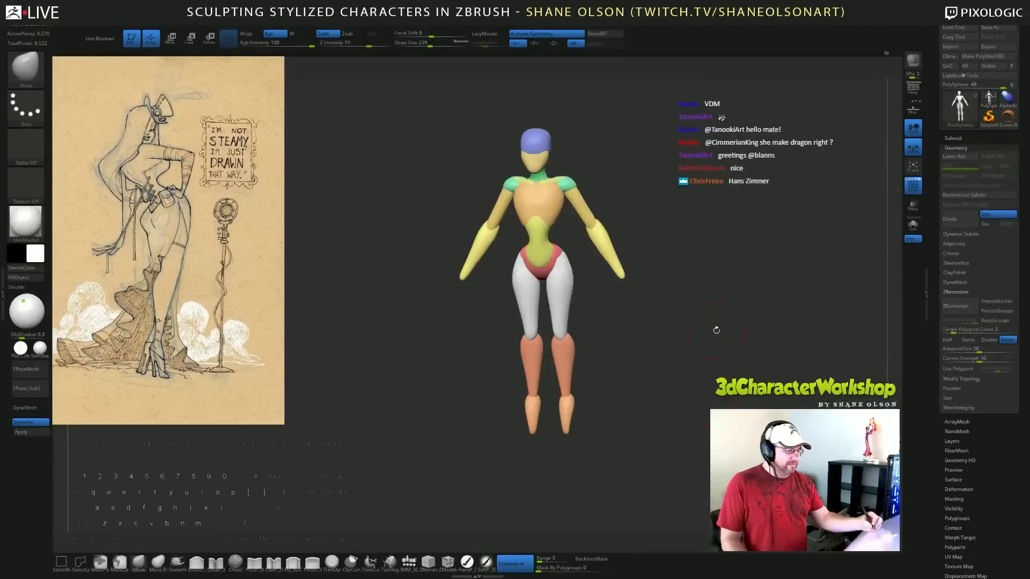
{"action": "left_click_drag", "start_coordinate": [710, 384], "coordinate": [724, 338], "text": "shift"}
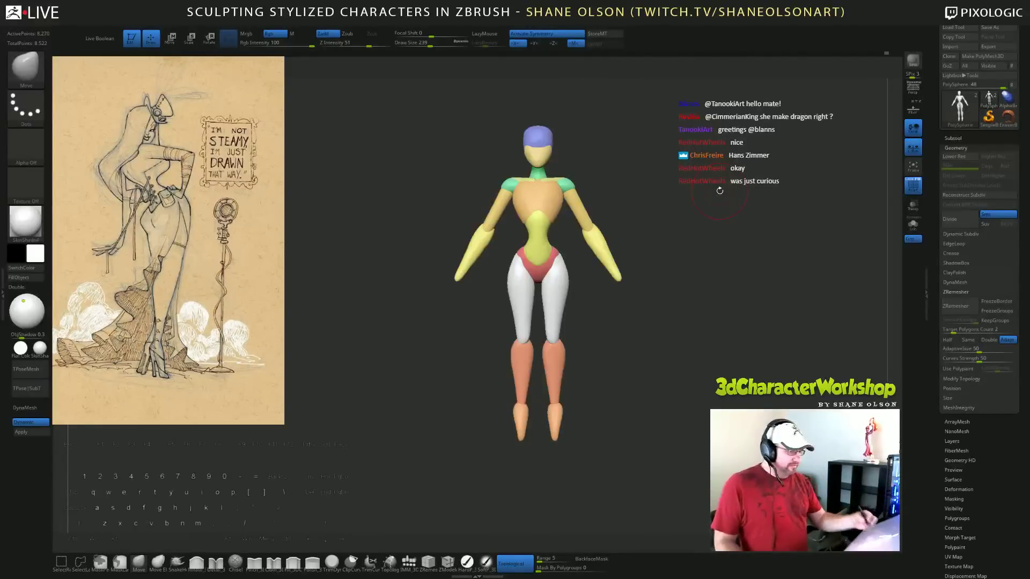
{"action": "left_click_drag", "start_coordinate": [681, 346], "coordinate": [670, 367]}
{"action": "mouse_move", "coordinate": [669, 361]}
{"action": "left_mouse_down", "text": "shift"}
{"action": "mouse_move", "coordinate": [669, 350]}
{"action": "mouse_move", "coordinate": [669, 368]}
{"action": "left_mouse_up", "text": "shift"}
{"action": "mouse_move", "coordinate": [706, 415]}
{"action": "left_mouse_down", "text": "alt"}
{"action": "mouse_move", "coordinate": [713, 380]}
{"action": "mouse_move", "coordinate": [656, 379]}
{"action": "left_mouse_up", "text": "alt"}
Insert a symmetrical pair of QuadSphere-2 primitives on the back of the hips with the multi-mesh insert brush.
{"action": "key", "text": "s"}
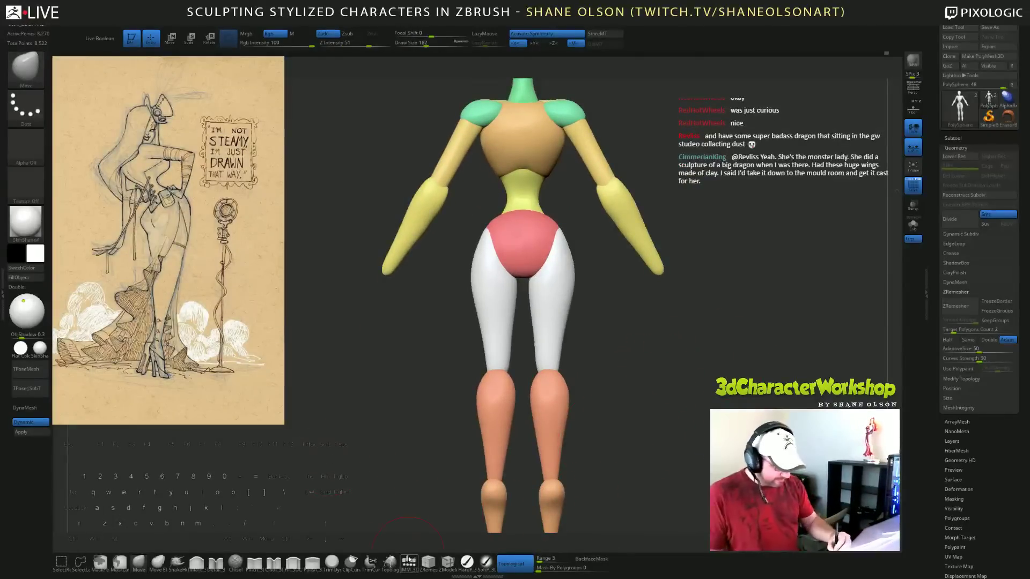
{"action": "left_click", "coordinate": [409, 561]}
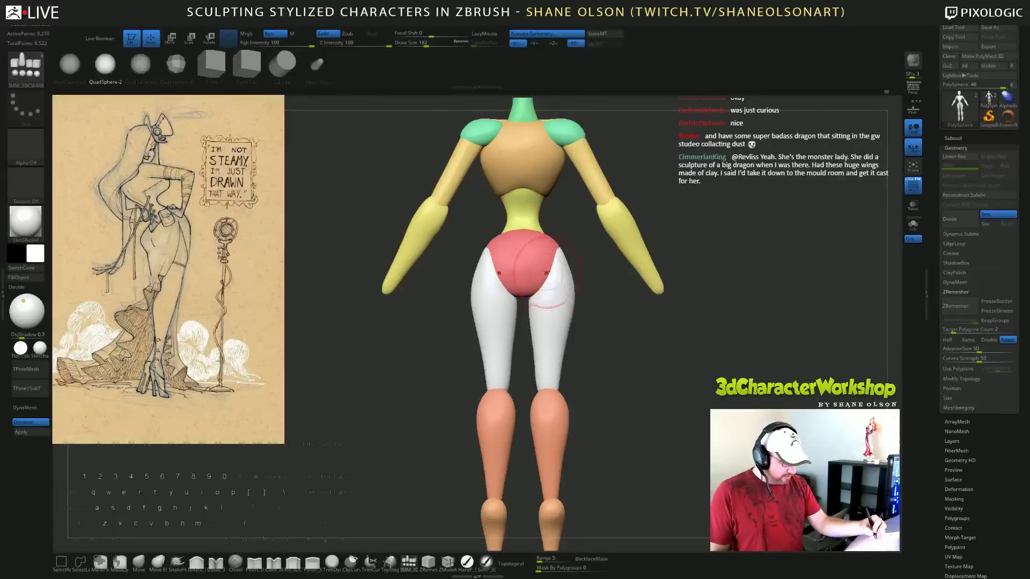
{"action": "left_click_drag", "start_coordinate": [550, 278], "coordinate": [548, 292]}
{"action": "left_click_drag", "start_coordinate": [688, 398], "coordinate": [649, 418], "text": "shift"}
Reset the transform gizmo's orientation, move the inserted spheres forward into the hips and stretch them vertically.
{"action": "key", "text": "e"}
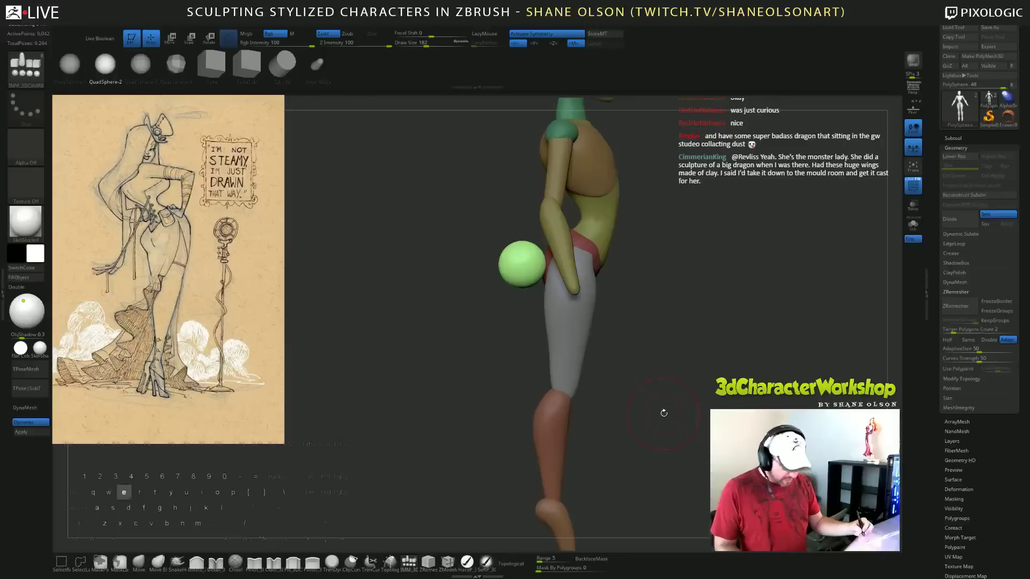
{"action": "left_click", "coordinate": [556, 204], "text": "alt"}
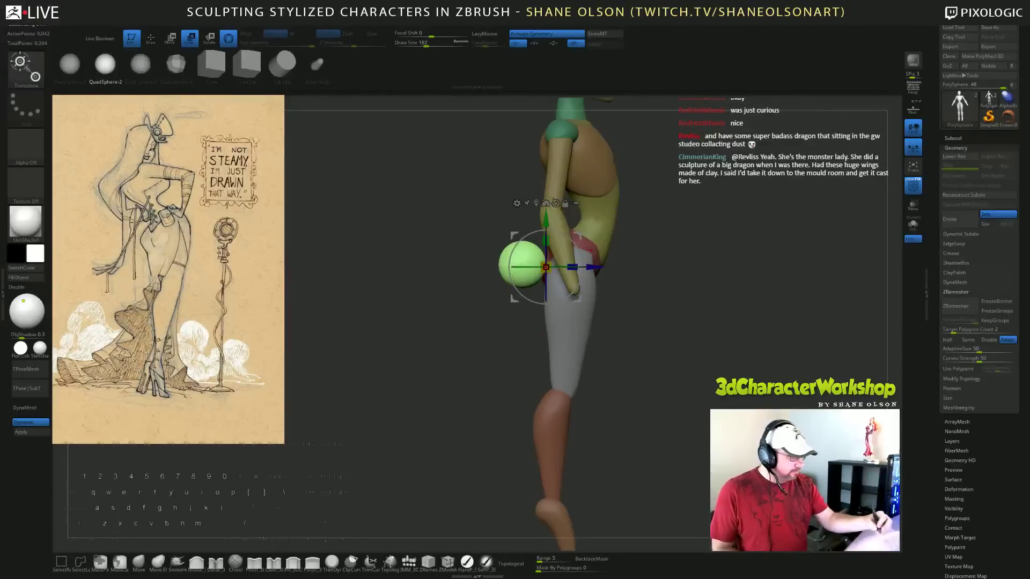
{"action": "left_click_drag", "start_coordinate": [599, 270], "coordinate": [634, 268]}
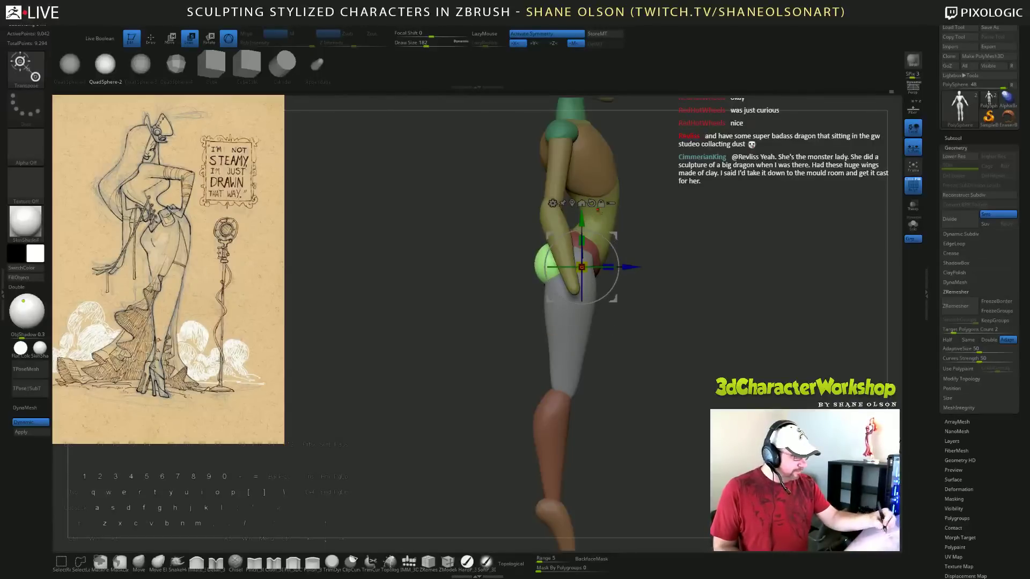
{"action": "left_click_drag", "start_coordinate": [585, 238], "coordinate": [650, 261]}
{"action": "left_click_drag", "start_coordinate": [645, 316], "coordinate": [648, 342]}
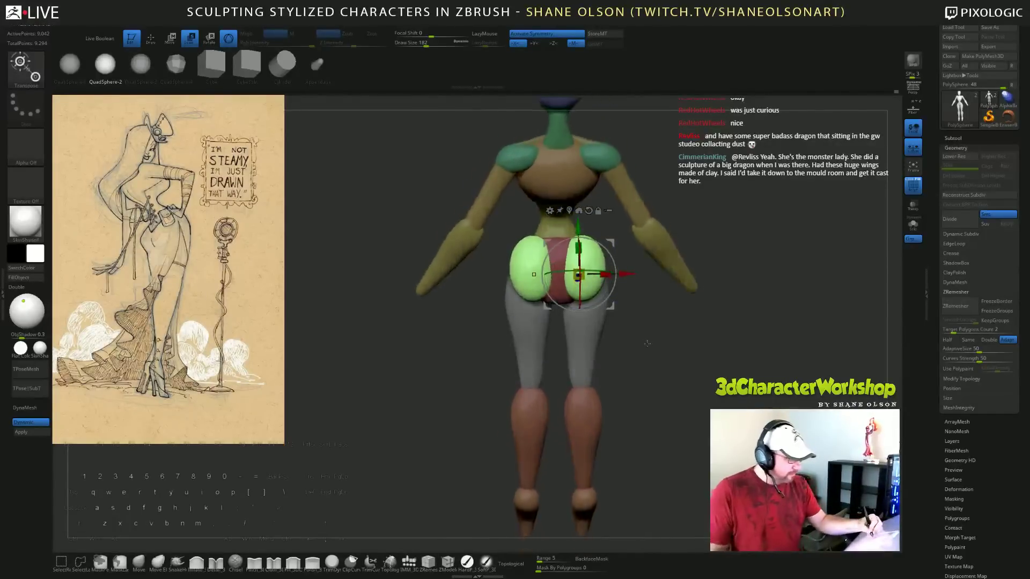
Shift the two spheres toward the centre line, then tilt and resize them to form the buttocks.
{"action": "left_click_drag", "start_coordinate": [612, 256], "coordinate": [579, 282]}
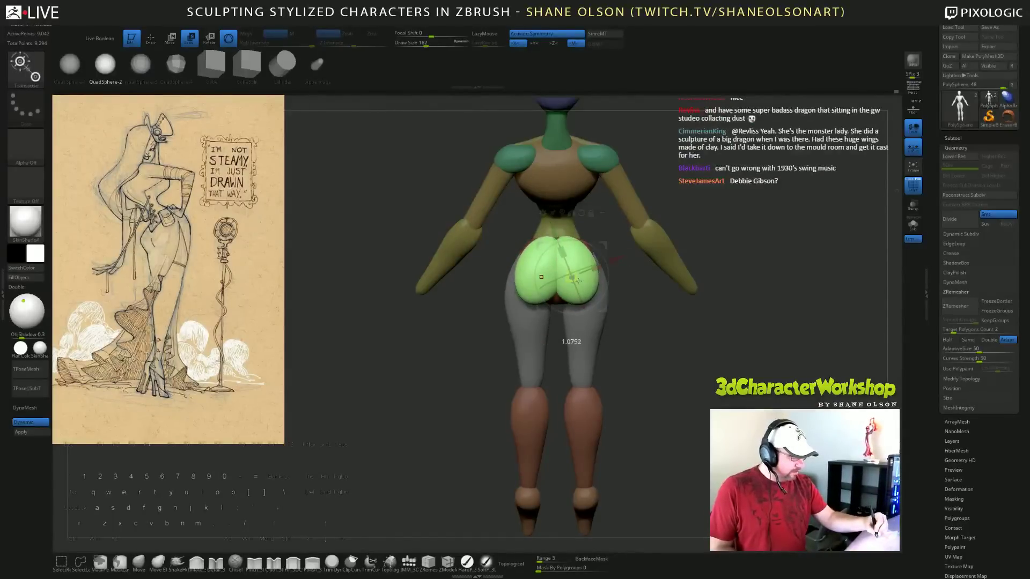
{"action": "left_click_drag", "start_coordinate": [738, 343], "coordinate": [668, 358]}
{"action": "left_click_drag", "start_coordinate": [598, 288], "coordinate": [596, 288]}
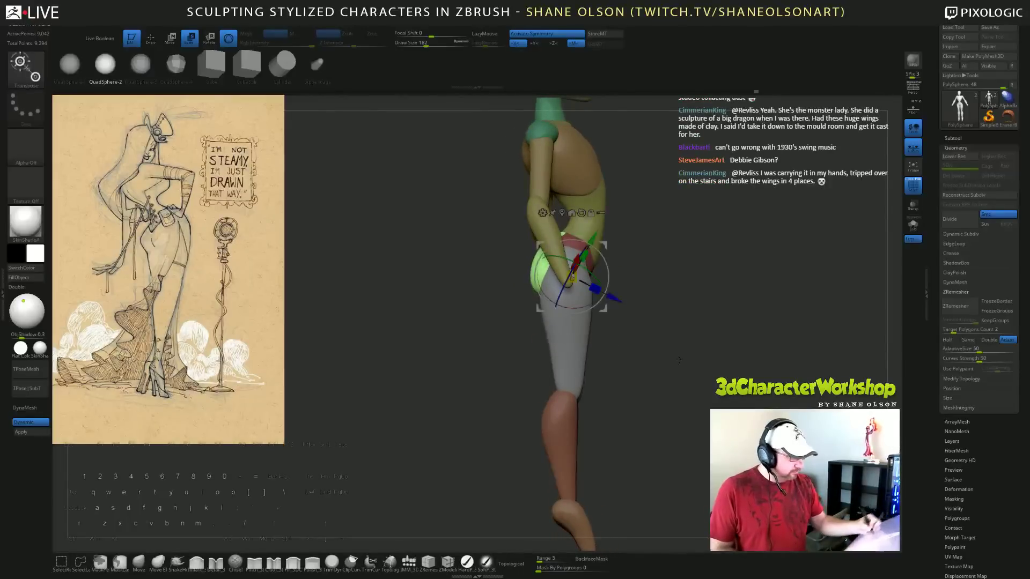
{"action": "left_click_drag", "start_coordinate": [679, 360], "coordinate": [700, 364]}
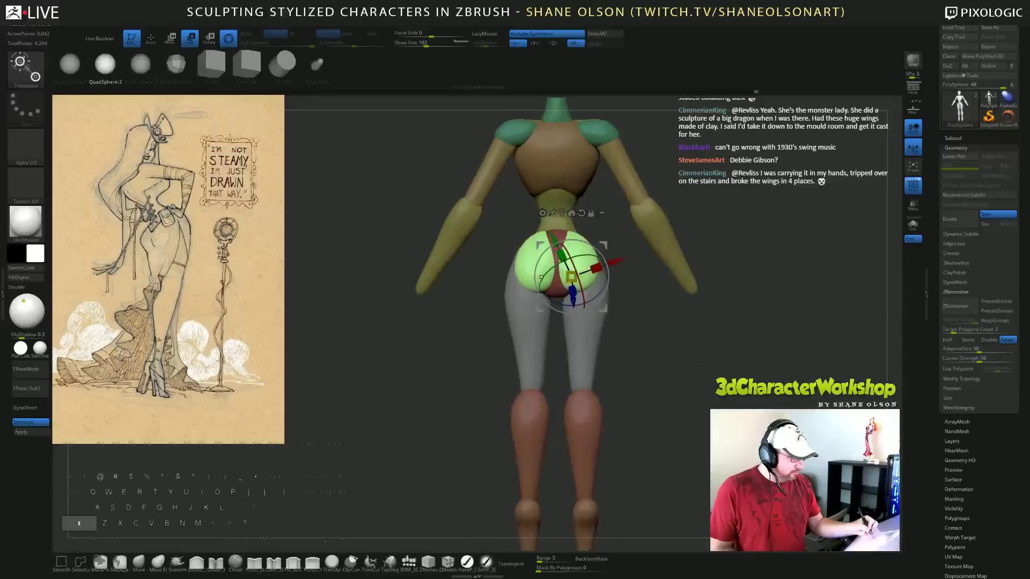
Invert the mask so the buttock spheres are protected and the rest of the body is editable.
{"action": "key", "text": "ctrl"}
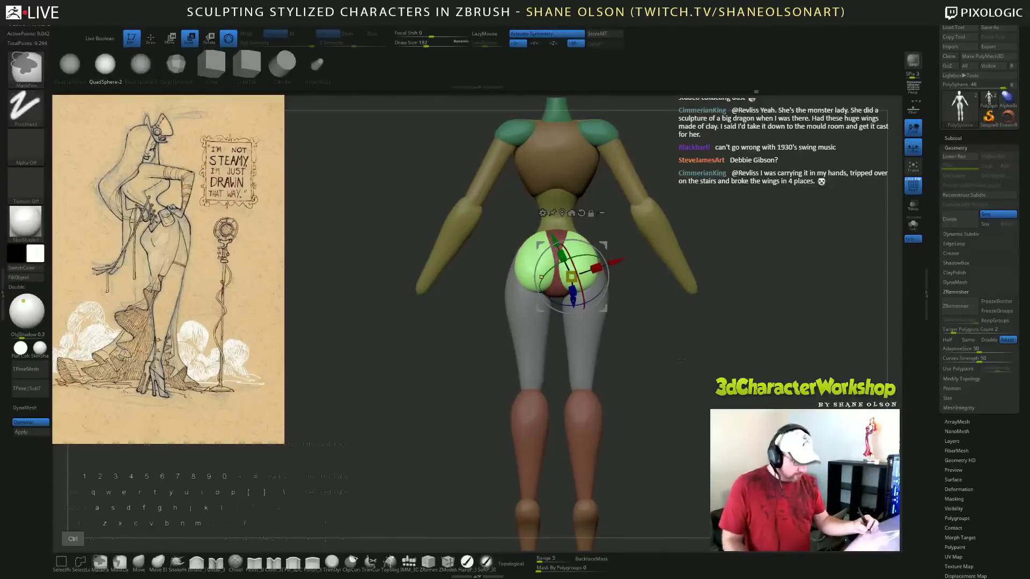
{"action": "left_click", "coordinate": [670, 353], "text": "ctrl"}
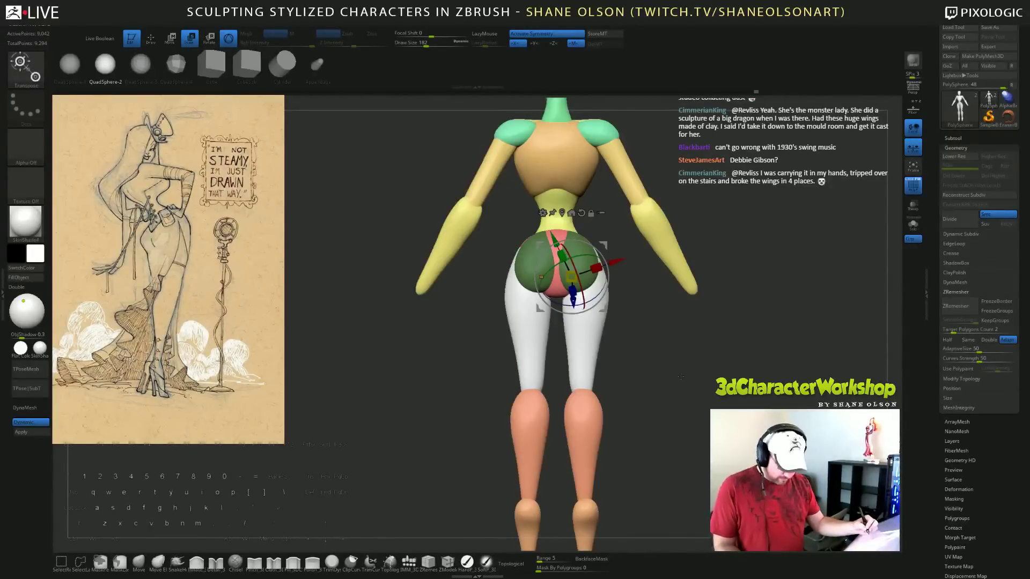
{"action": "left_click_drag", "start_coordinate": [681, 377], "coordinate": [628, 335]}
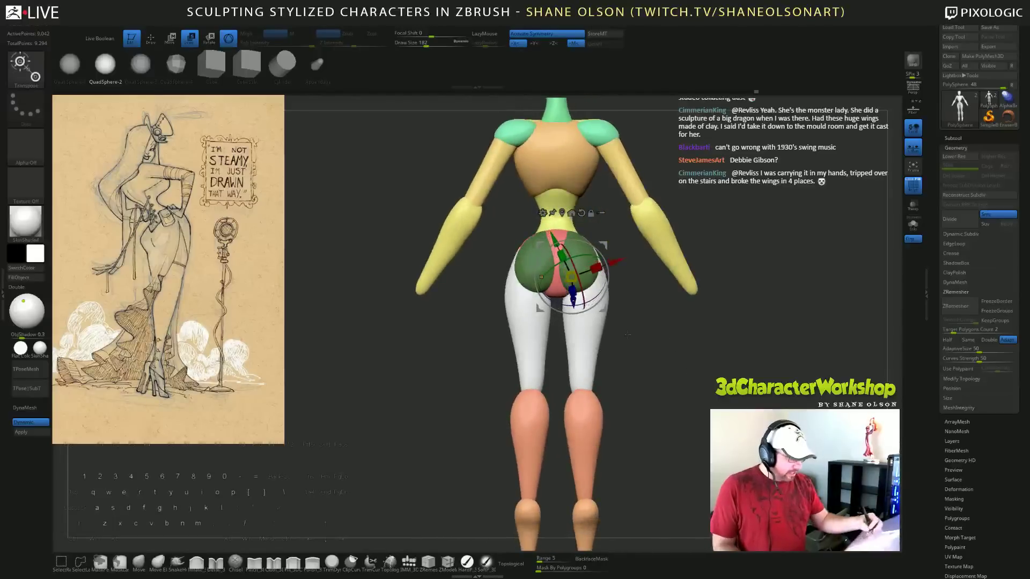
Reshape the hips and upper thighs around the masked buttocks using the Move brush with Topological masking turned off.
{"action": "left_click", "coordinate": [157, 561]}
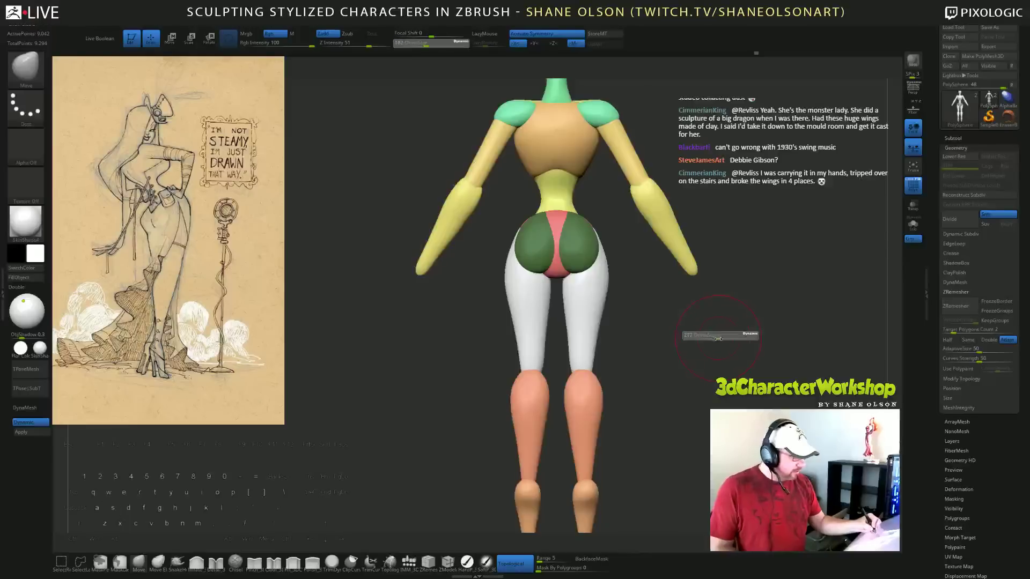
{"action": "left_click_drag", "start_coordinate": [706, 344], "coordinate": [625, 365]}
{"action": "left_click", "coordinate": [515, 564]}
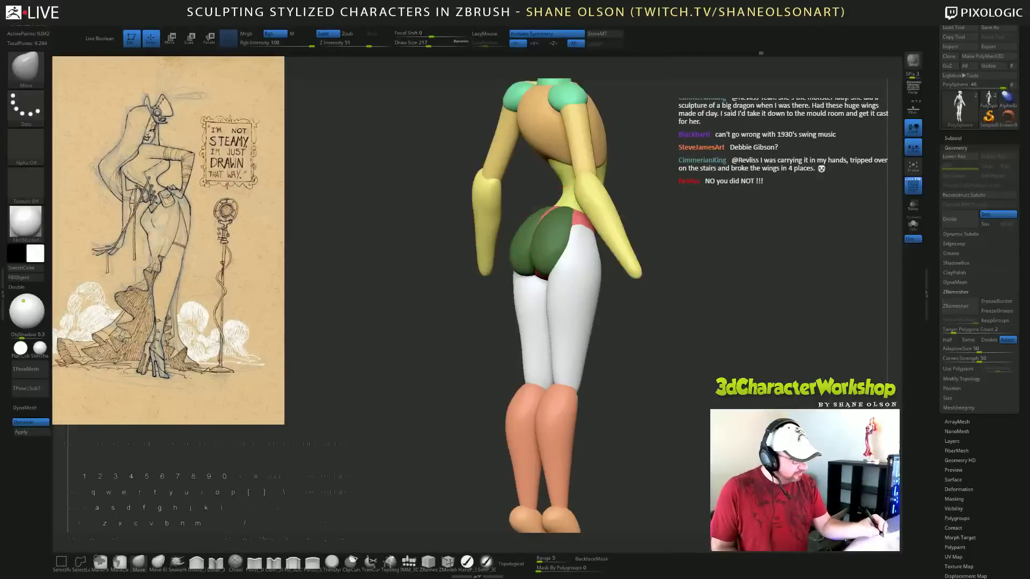
{"action": "mouse_move", "coordinate": [652, 343]}
{"action": "left_mouse_down"}
{"action": "mouse_move", "coordinate": [690, 339]}
{"action": "mouse_move", "coordinate": [664, 341]}
{"action": "left_mouse_up"}
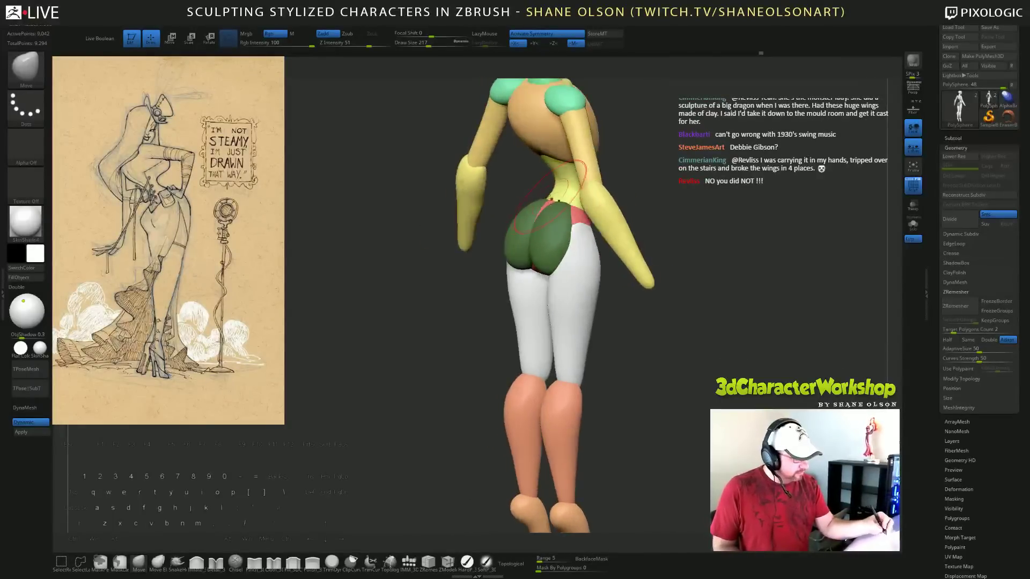
{"action": "left_click_drag", "start_coordinate": [609, 286], "coordinate": [641, 278]}
{"action": "left_click_drag", "start_coordinate": [636, 340], "coordinate": [511, 361]}
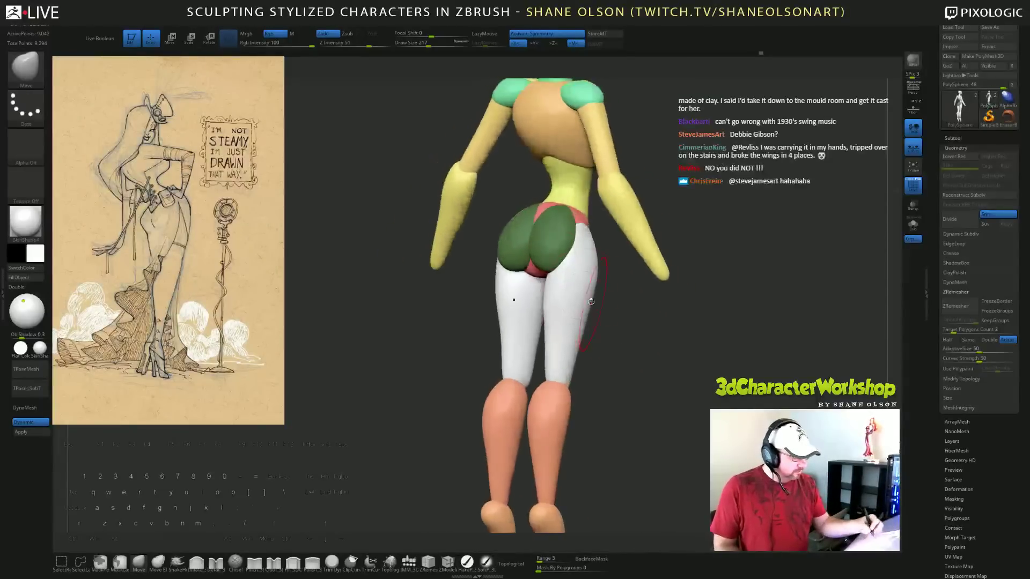
{"action": "mouse_move", "coordinate": [612, 354]}
{"action": "left_mouse_down"}
{"action": "mouse_move", "coordinate": [704, 352]}
{"action": "mouse_move", "coordinate": [659, 353]}
{"action": "mouse_move", "coordinate": [719, 252]}
{"action": "left_mouse_up"}
Invert the mask to free the buttock spheres, isolate them, and adjust their lower inner surfaces with the Move brush.
{"action": "left_click", "coordinate": [666, 311], "text": "ctrl"}
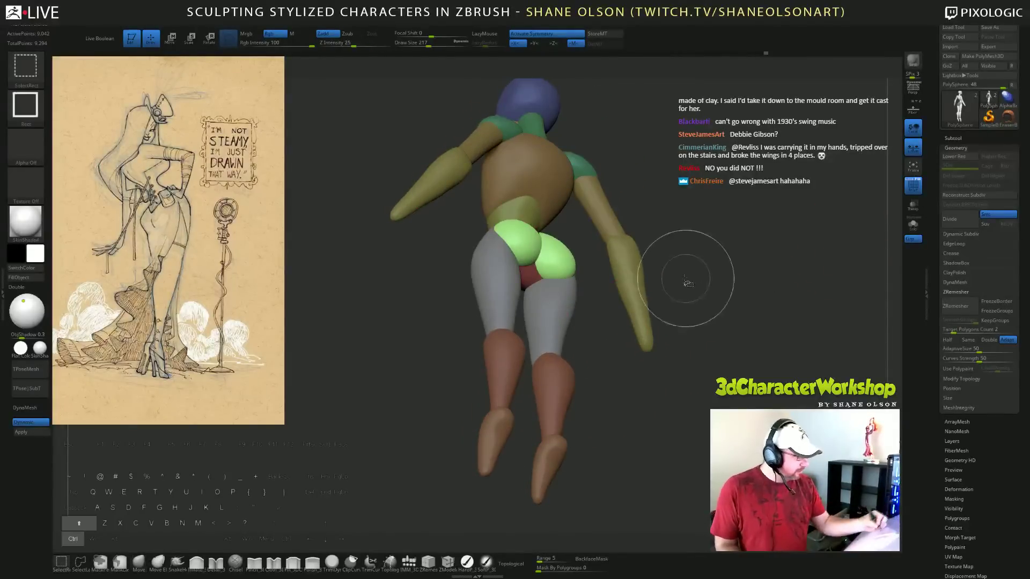
{"action": "left_click", "coordinate": [552, 247], "text": "ctrl+shift"}
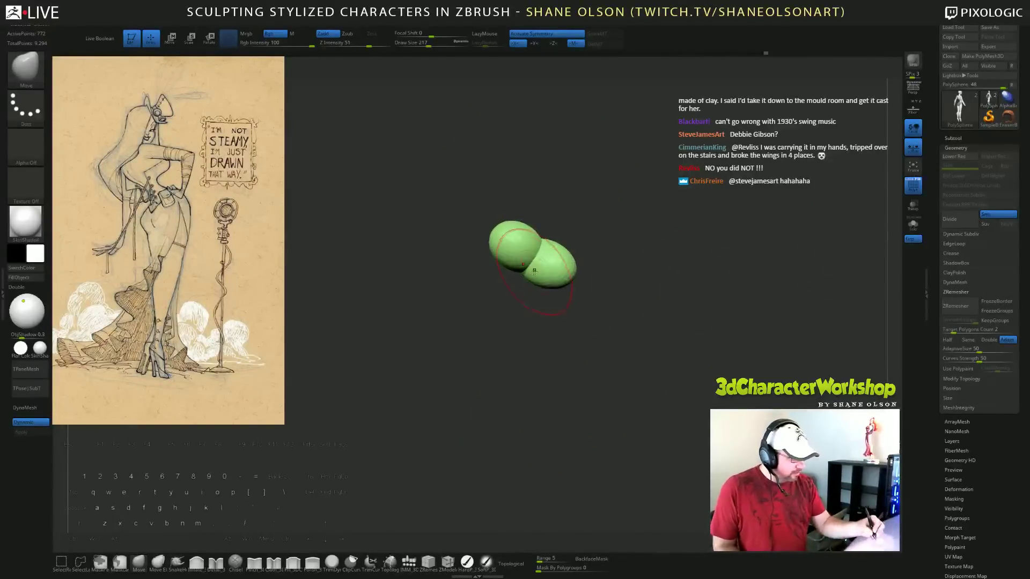
{"action": "left_click_drag", "start_coordinate": [534, 271], "coordinate": [541, 274]}
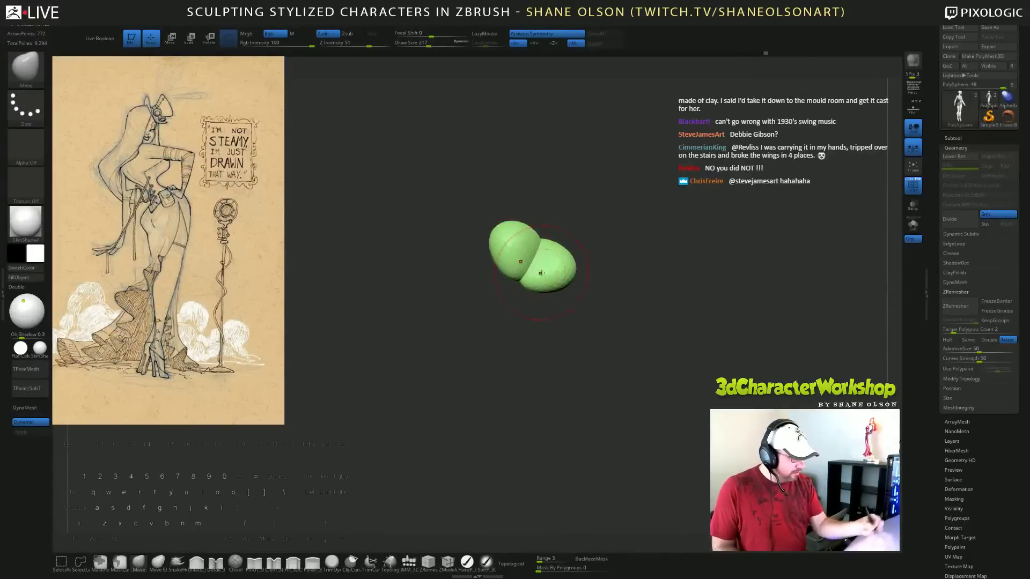
{"action": "left_click_drag", "start_coordinate": [734, 294], "coordinate": [696, 294]}
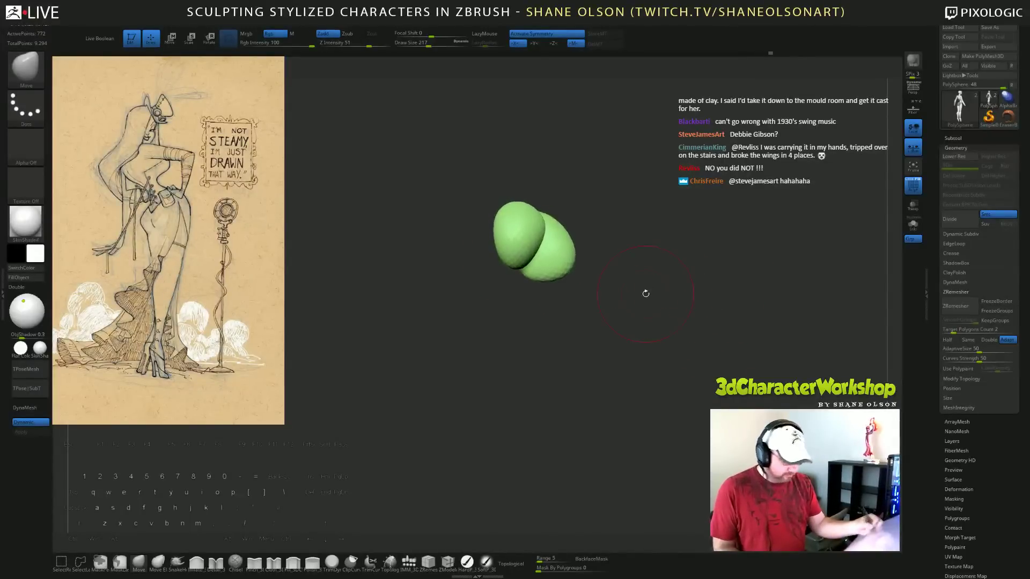
Refine the underside of the isolated buttocks with the Inflate brush and smoothing, and bring the full body back into view.
{"action": "left_click", "coordinate": [197, 561]}
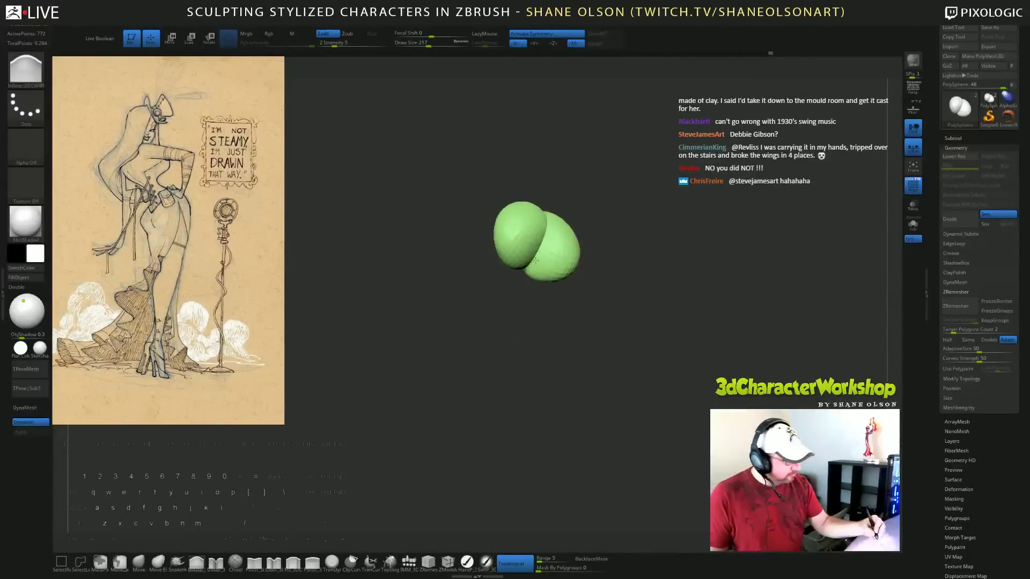
{"action": "left_click_drag", "start_coordinate": [641, 298], "coordinate": [735, 349]}
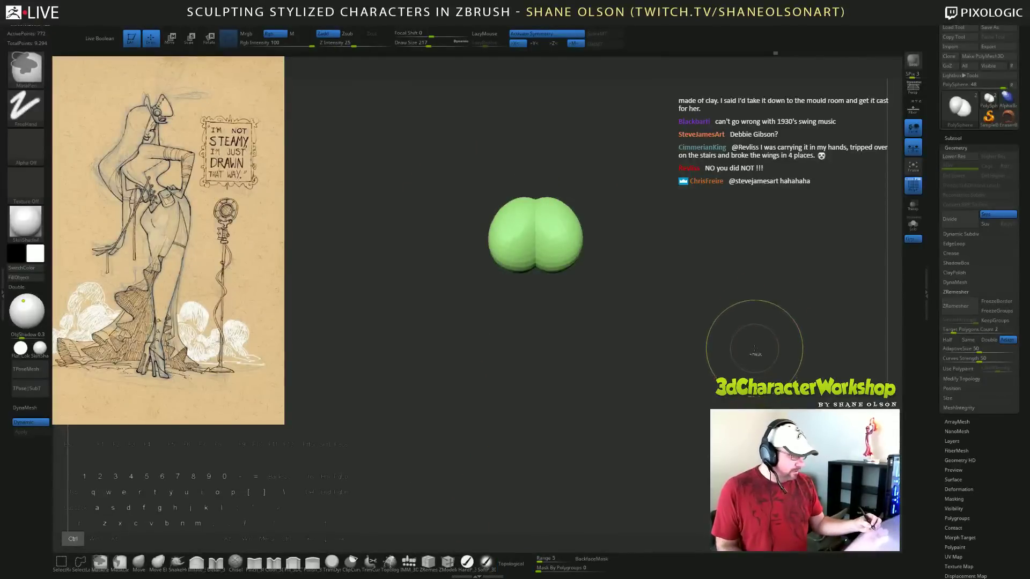
{"action": "left_click_drag", "start_coordinate": [610, 267], "coordinate": [606, 283]}
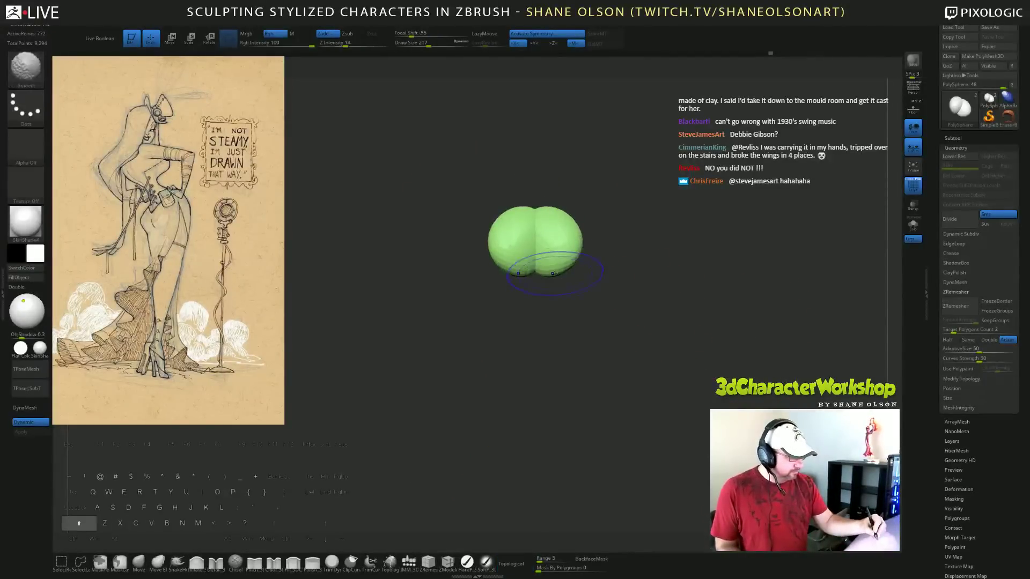
{"action": "left_click", "coordinate": [719, 292], "text": "ctrl+shift"}
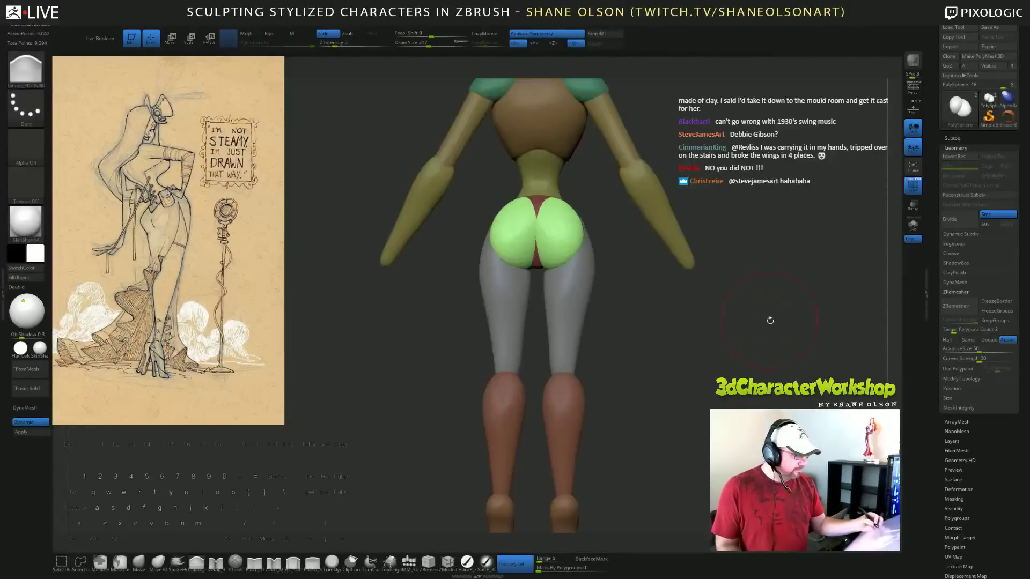
{"action": "left_click", "coordinate": [547, 257], "text": "ctrl+shift"}
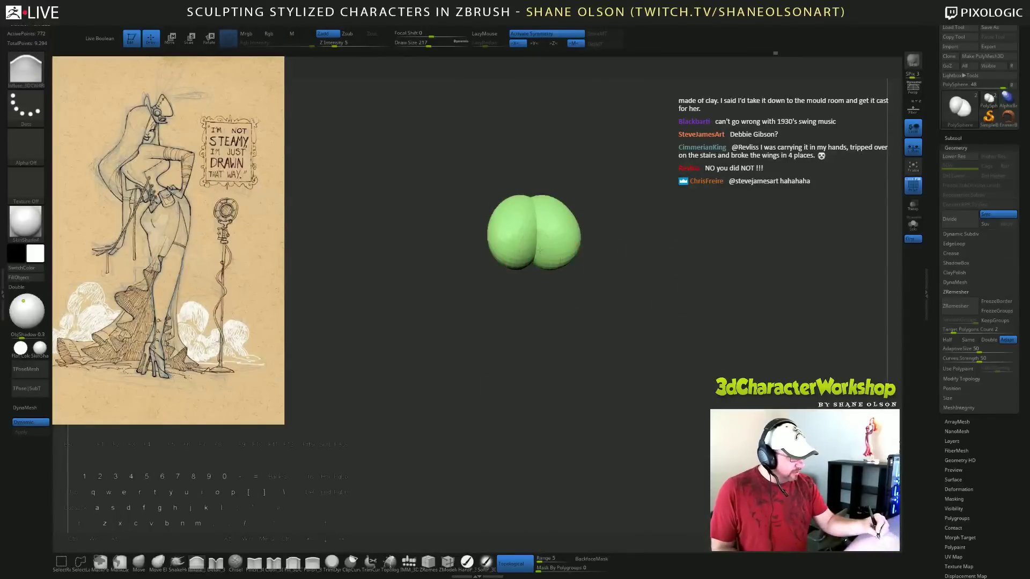
{"action": "left_click", "coordinate": [701, 315], "text": "ctrl+shift"}
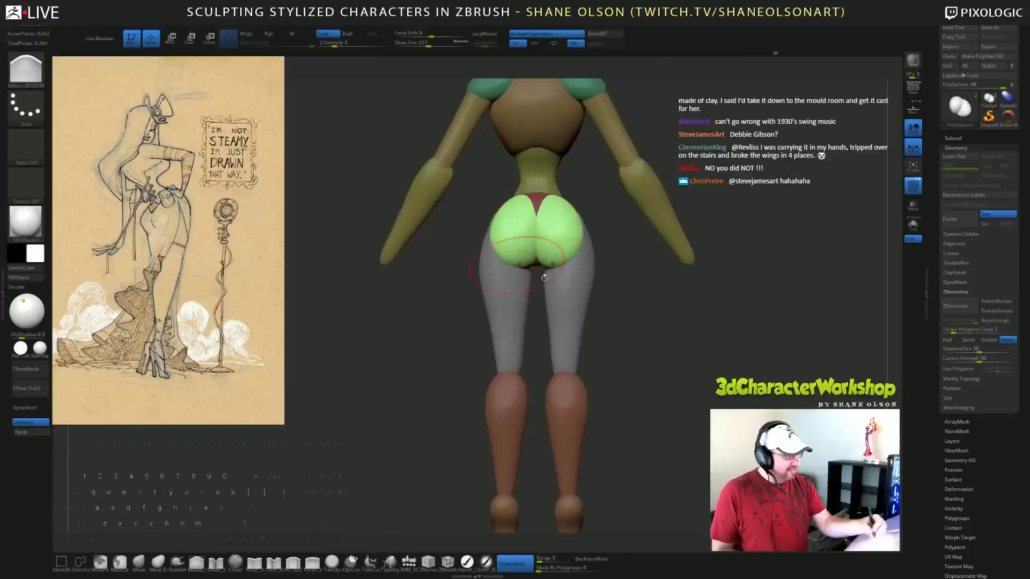
Reshape the buttocks from behind using the Move brush with a draw size of 145.
{"action": "left_click_drag", "start_coordinate": [663, 324], "coordinate": [666, 340]}
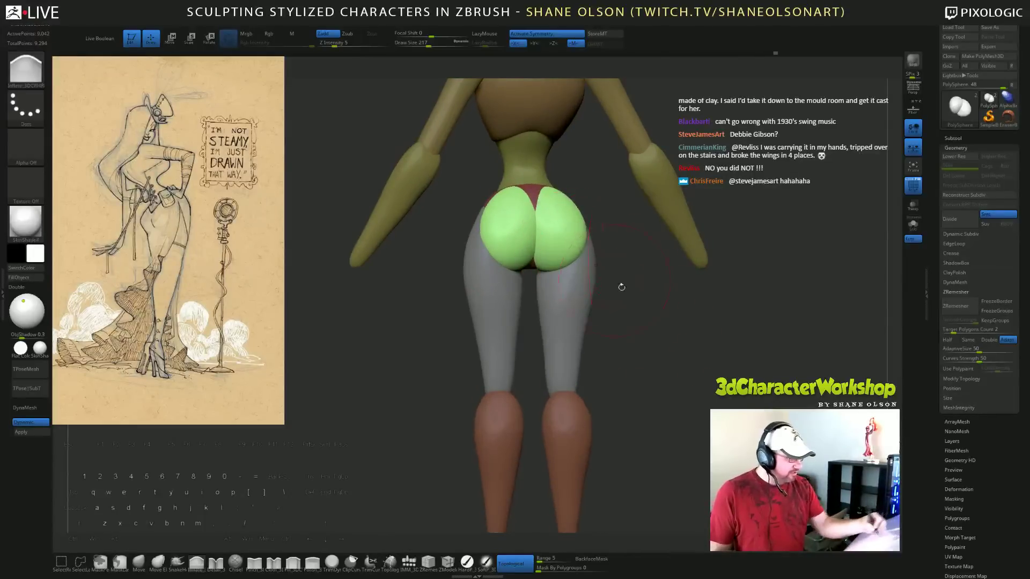
{"action": "right_click_drag", "start_coordinate": [622, 287], "coordinate": [659, 367]}
{"action": "left_click", "coordinate": [138, 562]}
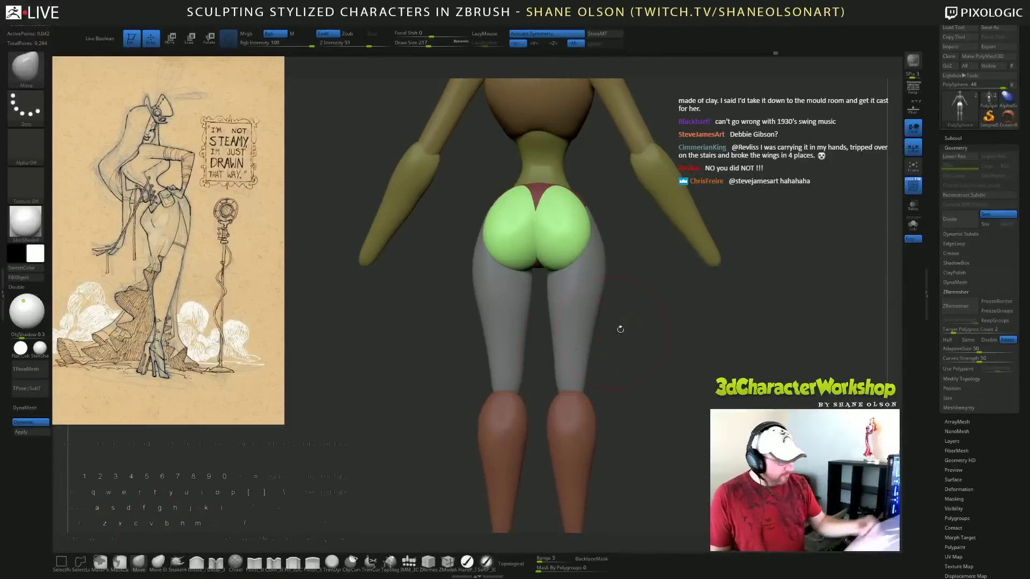
{"action": "right_click_drag", "start_coordinate": [616, 327], "coordinate": [671, 322]}
{"action": "key", "text": "s"}
{"action": "left_click_drag", "start_coordinate": [663, 313], "coordinate": [663, 312]}
{"action": "key", "text": "s"}
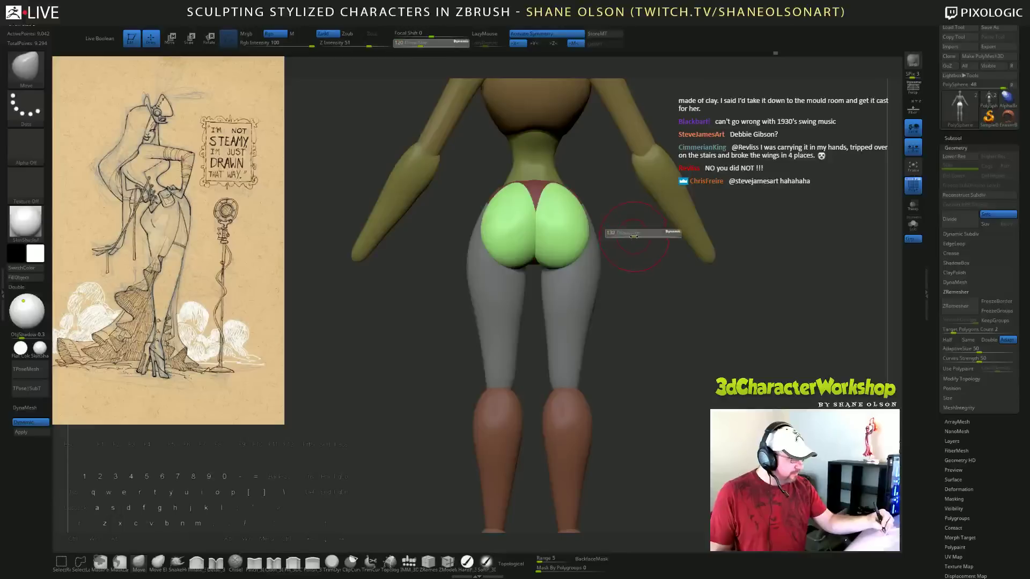
{"action": "left_click_drag", "start_coordinate": [633, 233], "coordinate": [578, 222]}
{"action": "left_click_drag", "start_coordinate": [629, 266], "coordinate": [587, 254]}
{"action": "mouse_move", "coordinate": [661, 291]}
{"action": "left_mouse_down"}
{"action": "mouse_move", "coordinate": [631, 296]}
{"action": "mouse_move", "coordinate": [667, 310]}
{"action": "mouse_move", "coordinate": [659, 304]}
{"action": "left_mouse_up"}
{"action": "left_click_drag", "start_coordinate": [521, 265], "coordinate": [526, 264]}
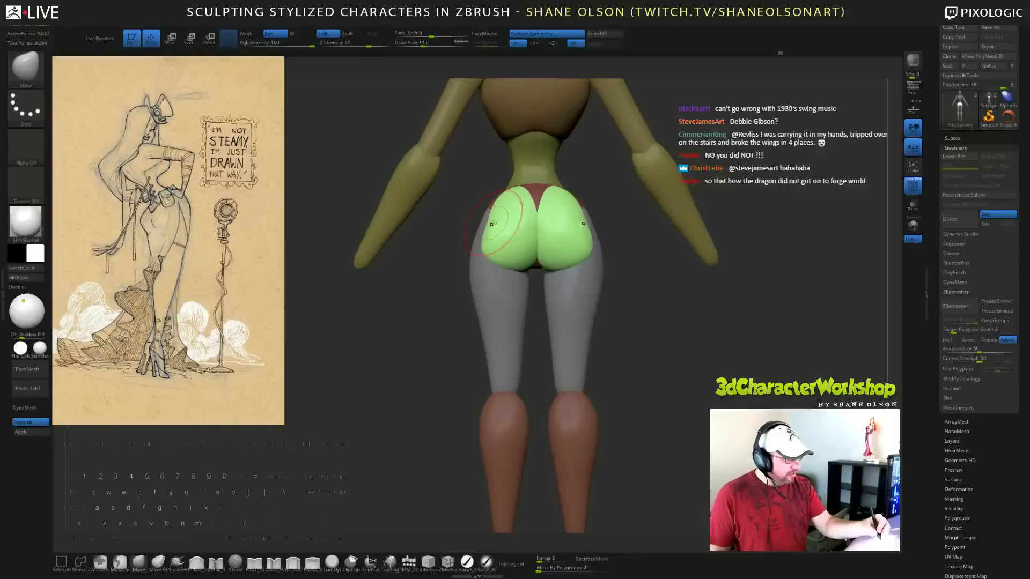
Refine the outer contours of the buttocks with the Move brush from both three-quarter back views.
{"action": "left_click_drag", "start_coordinate": [655, 357], "coordinate": [625, 357]}
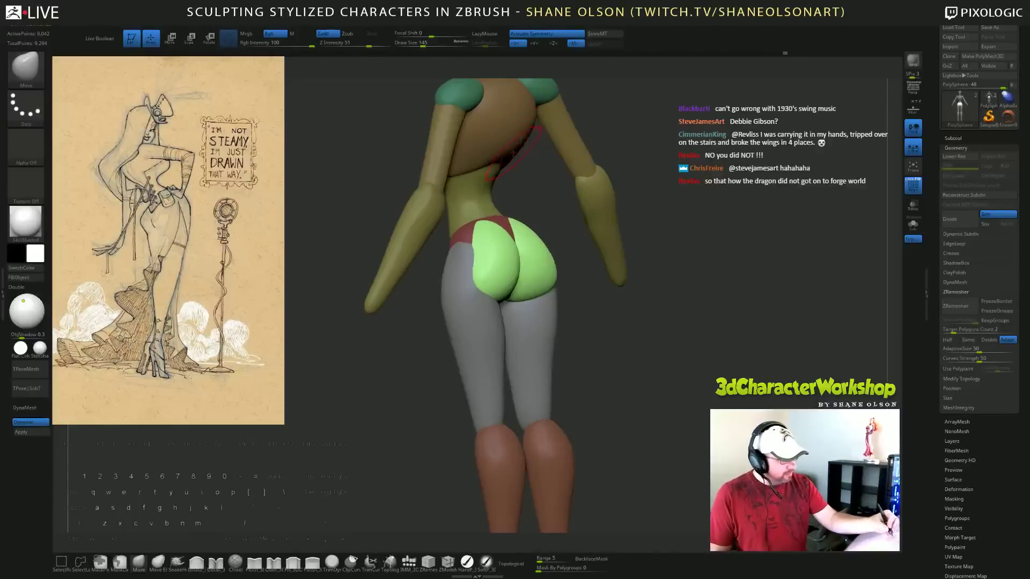
{"action": "right_click_drag", "start_coordinate": [653, 338], "coordinate": [508, 193]}
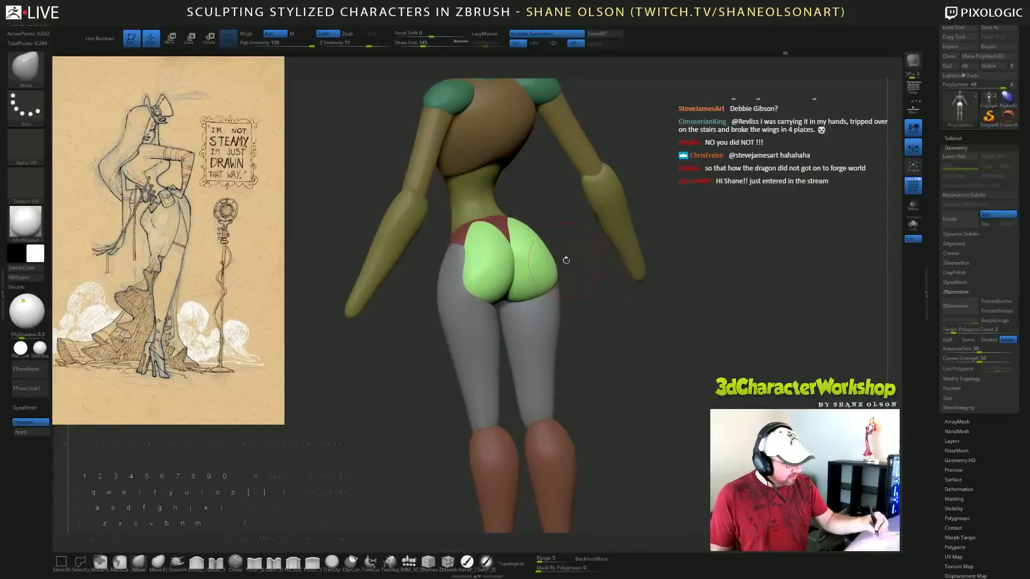
{"action": "right_click_drag", "start_coordinate": [620, 345], "coordinate": [598, 357]}
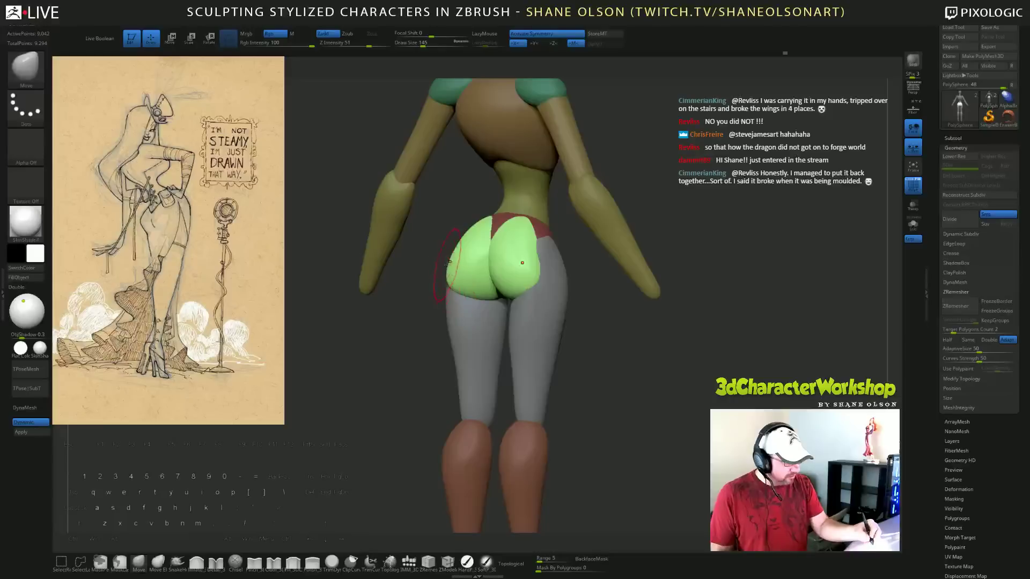
{"action": "right_click_drag", "start_coordinate": [594, 388], "coordinate": [531, 327]}
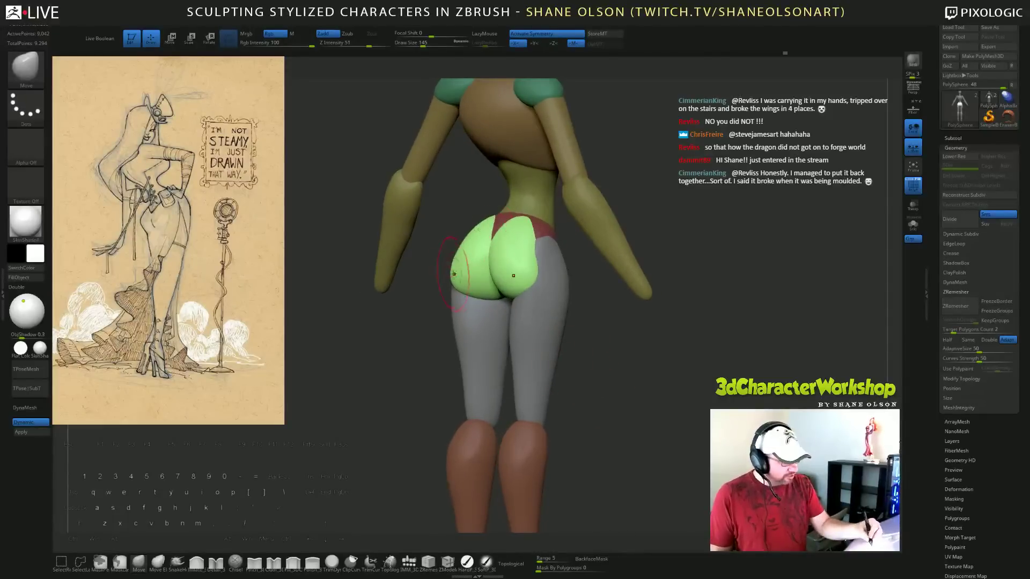
Set the Move brush draw size to 207 and adjust the buttocks' volume from behind and above.
{"action": "left_click_drag", "start_coordinate": [635, 419], "coordinate": [630, 421]}
{"action": "key", "text": "s"}
{"action": "left_click_drag", "start_coordinate": [609, 360], "coordinate": [614, 360]}
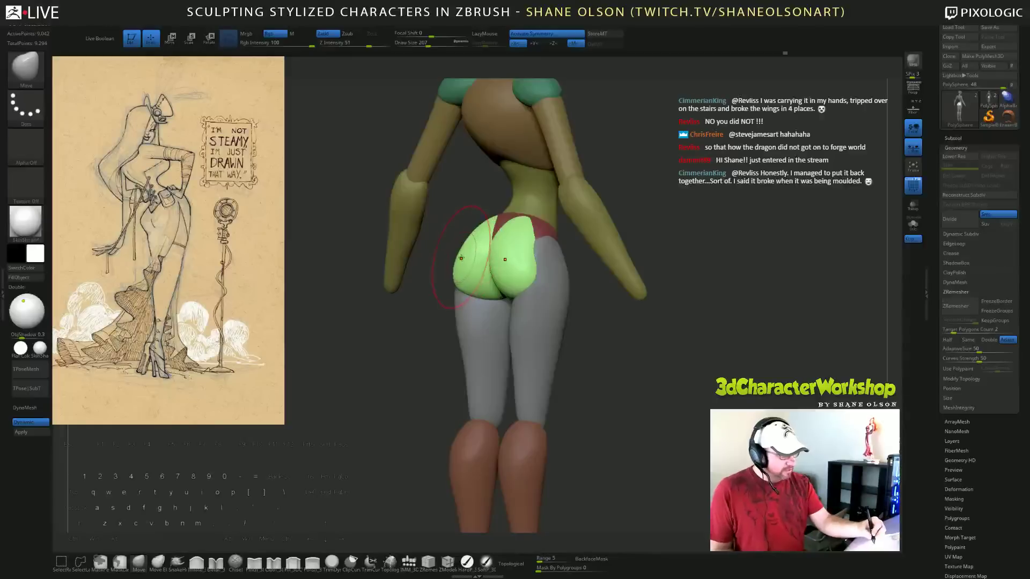
{"action": "left_click_drag", "start_coordinate": [461, 258], "coordinate": [441, 251]}
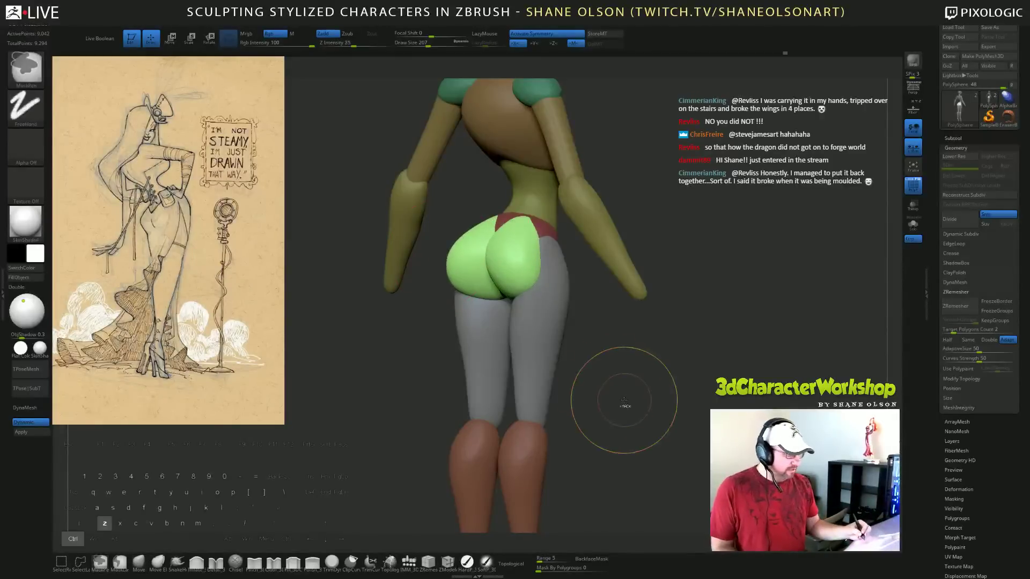
{"action": "key", "text": "ctrl+z"}
{"action": "mouse_move", "coordinate": [568, 320]}
{"action": "right_mouse_down"}
{"action": "mouse_move", "coordinate": [662, 352]}
{"action": "mouse_move", "coordinate": [633, 352]}
{"action": "mouse_move", "coordinate": [629, 330]}
{"action": "right_mouse_up"}
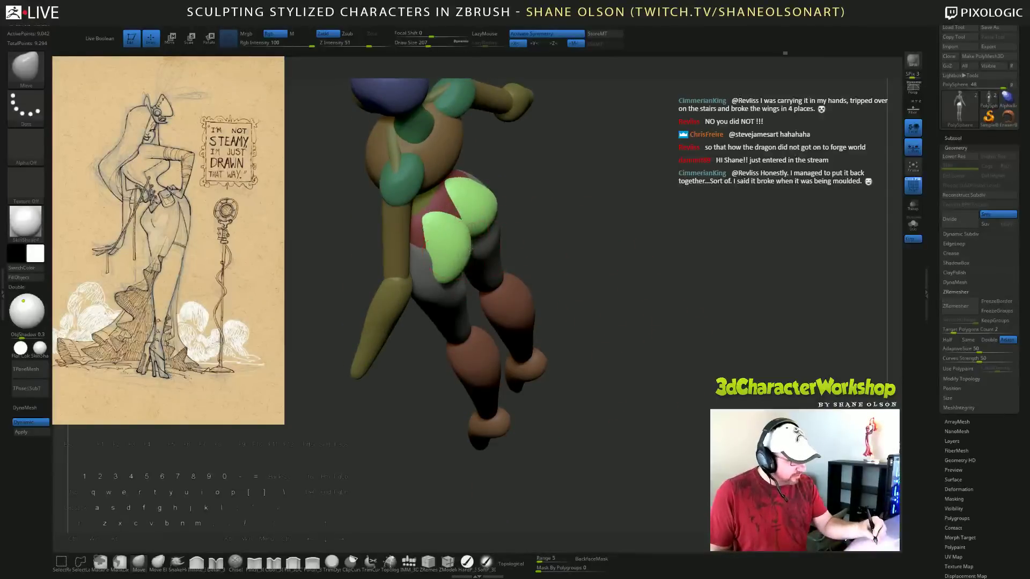
{"action": "right_click_drag", "start_coordinate": [485, 249], "coordinate": [469, 226]}
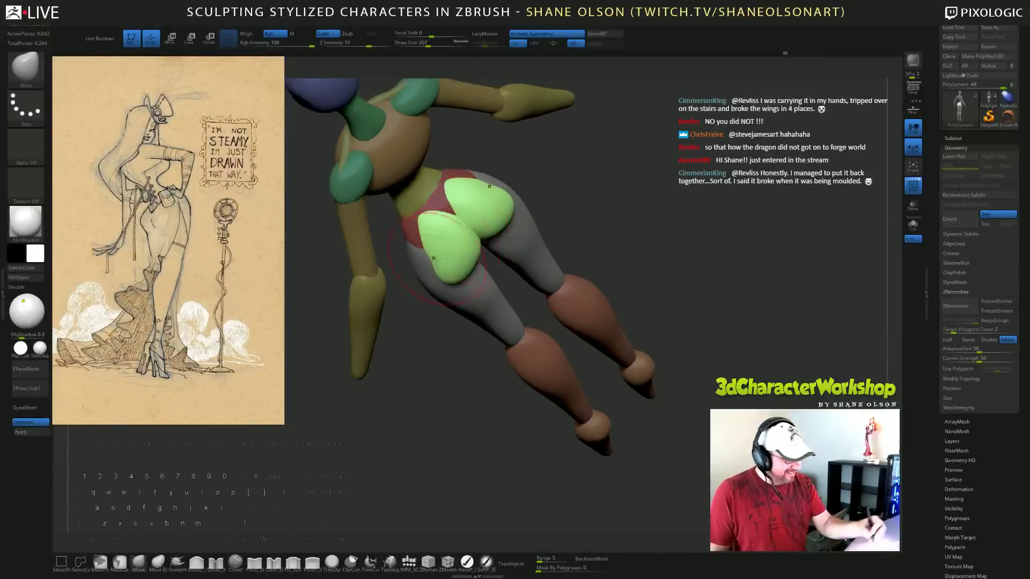
{"action": "right_click_drag", "start_coordinate": [609, 289], "coordinate": [690, 360]}
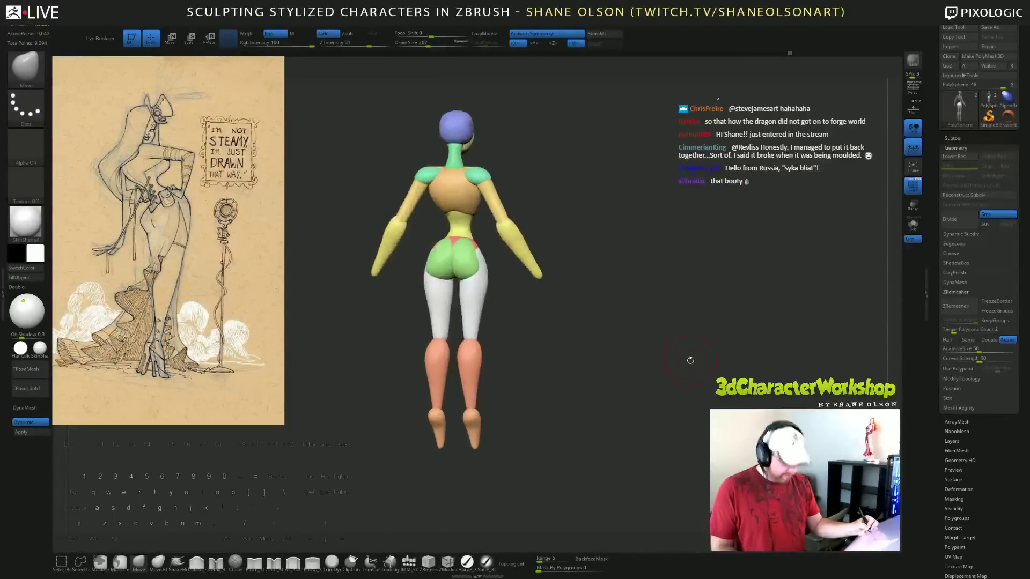
Hide the polygroup colours and refine the lower outer edges of the buttocks with the Move brush at draw size 116.
{"action": "key", "text": "shift+f"}
{"action": "left_click_drag", "start_coordinate": [693, 360], "coordinate": [679, 343]}
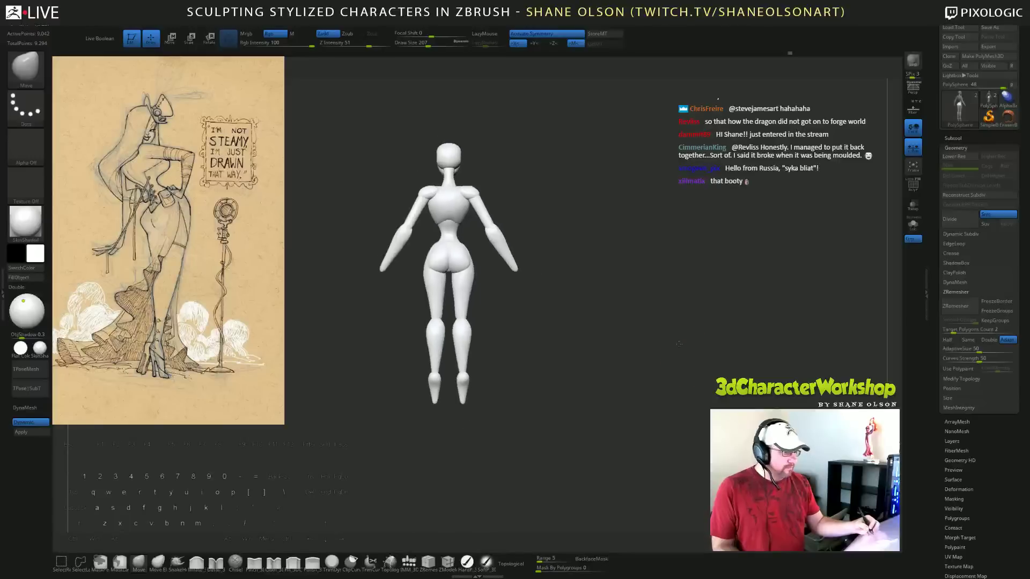
{"action": "mouse_move", "coordinate": [679, 344]}
{"action": "right_mouse_down"}
{"action": "mouse_move", "coordinate": [632, 295]}
{"action": "mouse_move", "coordinate": [634, 349]}
{"action": "mouse_move", "coordinate": [598, 347]}
{"action": "right_mouse_up"}
{"action": "key", "text": "s"}
{"action": "left_click_drag", "start_coordinate": [562, 331], "coordinate": [555, 331]}
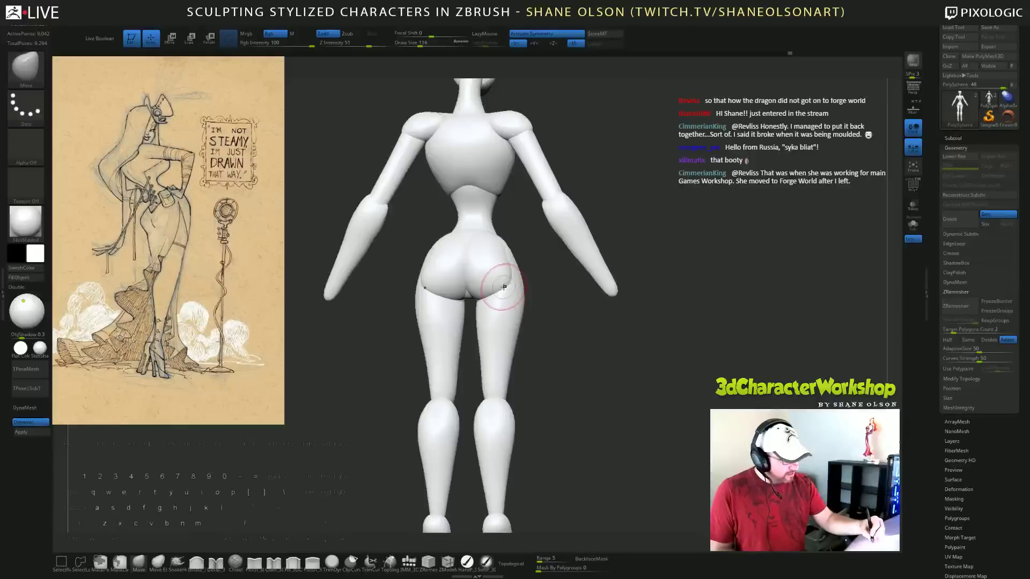
{"action": "right_click_drag", "start_coordinate": [593, 356], "coordinate": [511, 272]}
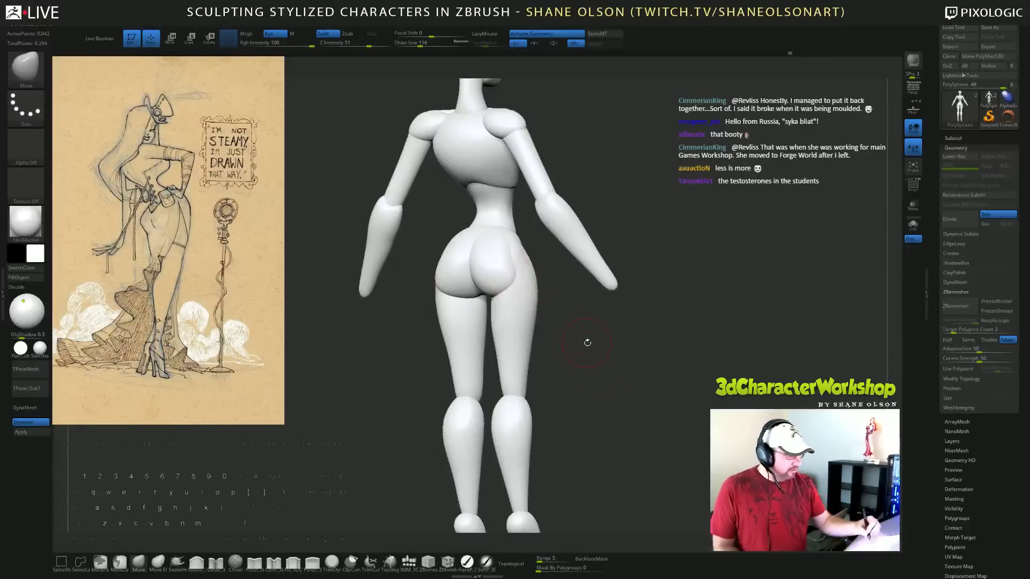
Even out the sides and lower curve of the buttocks where they meet the thighs.
{"action": "right_click_drag", "start_coordinate": [587, 343], "coordinate": [520, 280], "text": "shift"}
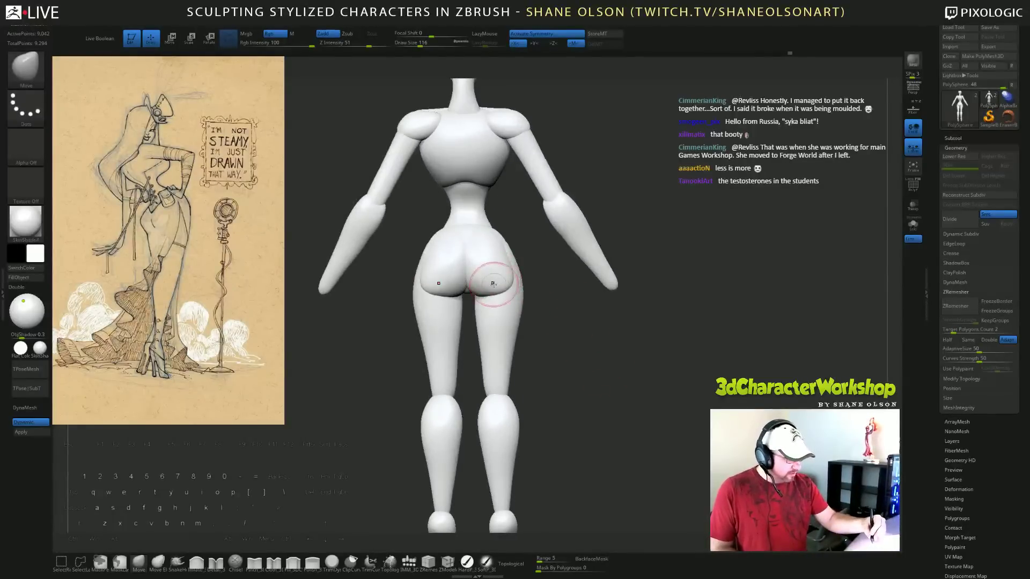
{"action": "left_click_drag", "start_coordinate": [571, 318], "coordinate": [548, 319]}
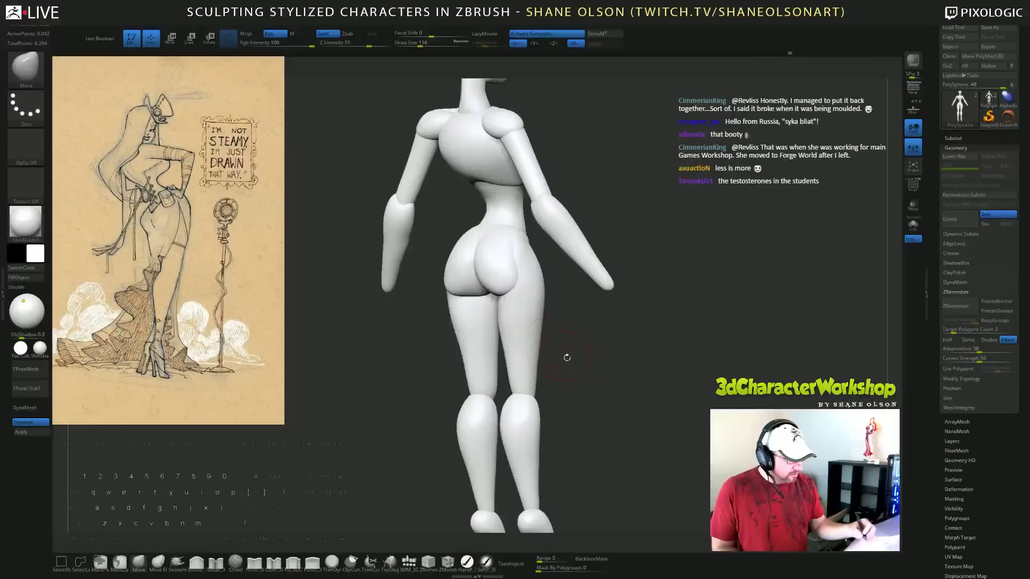
{"action": "left_click_drag", "start_coordinate": [565, 355], "coordinate": [576, 343]}
{"action": "left_click_drag", "start_coordinate": [429, 292], "coordinate": [434, 288]}
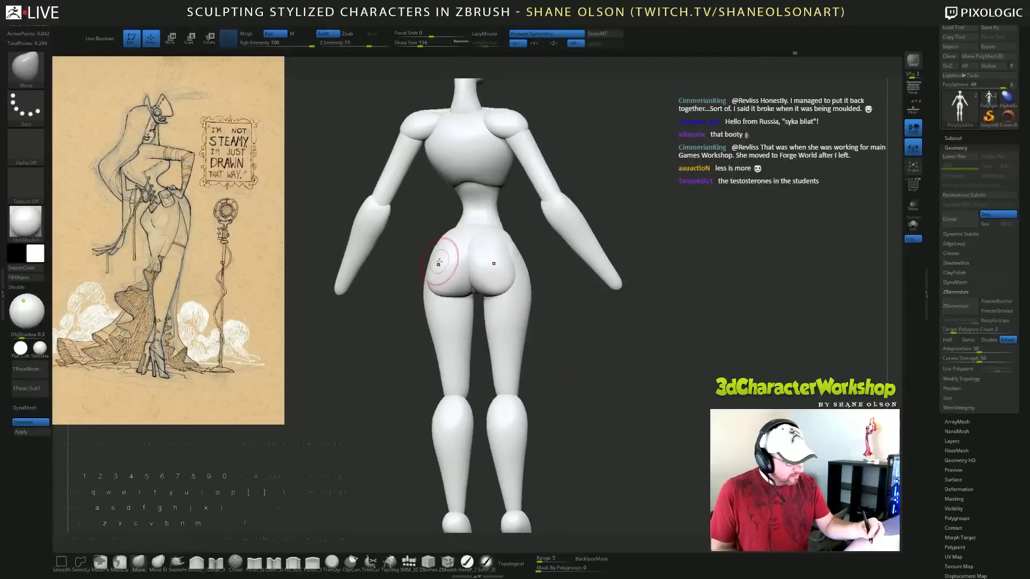
{"action": "right_click_drag", "start_coordinate": [443, 259], "coordinate": [448, 255]}
{"action": "right_click_drag", "start_coordinate": [626, 352], "coordinate": [629, 355]}
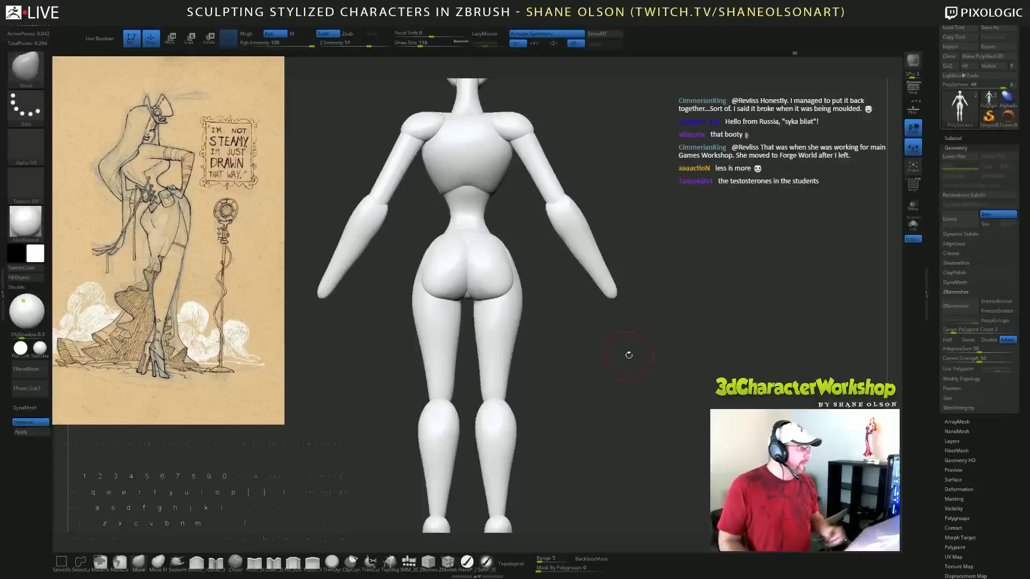
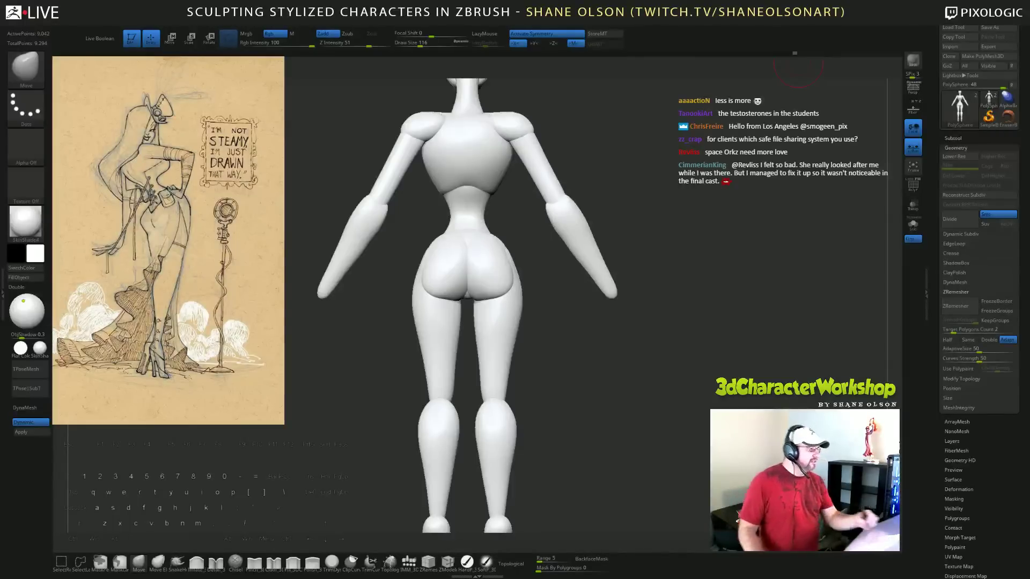
Set the Move brush draw size to 80 and refine the lower abdomen's profile from the side.
{"action": "mouse_move", "coordinate": [707, 327]}
{"action": "left_mouse_down"}
{"action": "mouse_move", "coordinate": [710, 336]}
{"action": "mouse_move", "coordinate": [717, 316]}
{"action": "left_mouse_up"}
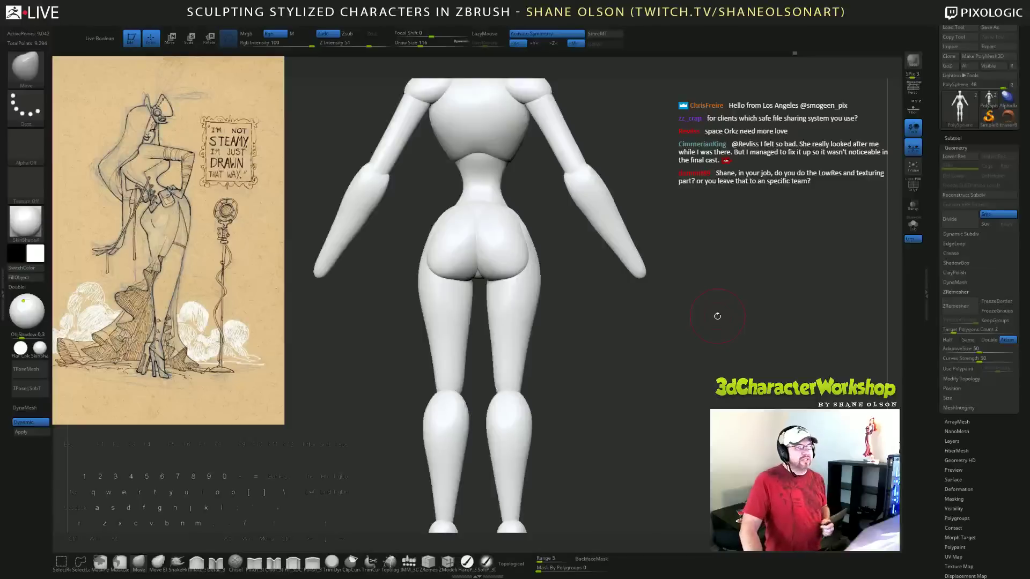
{"action": "mouse_move", "coordinate": [704, 352]}
{"action": "left_mouse_down", "text": "shift"}
{"action": "mouse_move", "coordinate": [714, 354]}
{"action": "mouse_move", "coordinate": [699, 348]}
{"action": "mouse_move", "coordinate": [689, 313]}
{"action": "mouse_move", "coordinate": [733, 351]}
{"action": "mouse_move", "coordinate": [697, 344]}
{"action": "mouse_move", "coordinate": [664, 365]}
{"action": "mouse_move", "coordinate": [706, 327]}
{"action": "mouse_move", "coordinate": [706, 356]}
{"action": "mouse_move", "coordinate": [702, 341]}
{"action": "mouse_move", "coordinate": [612, 301]}
{"action": "left_mouse_up", "text": "shift"}
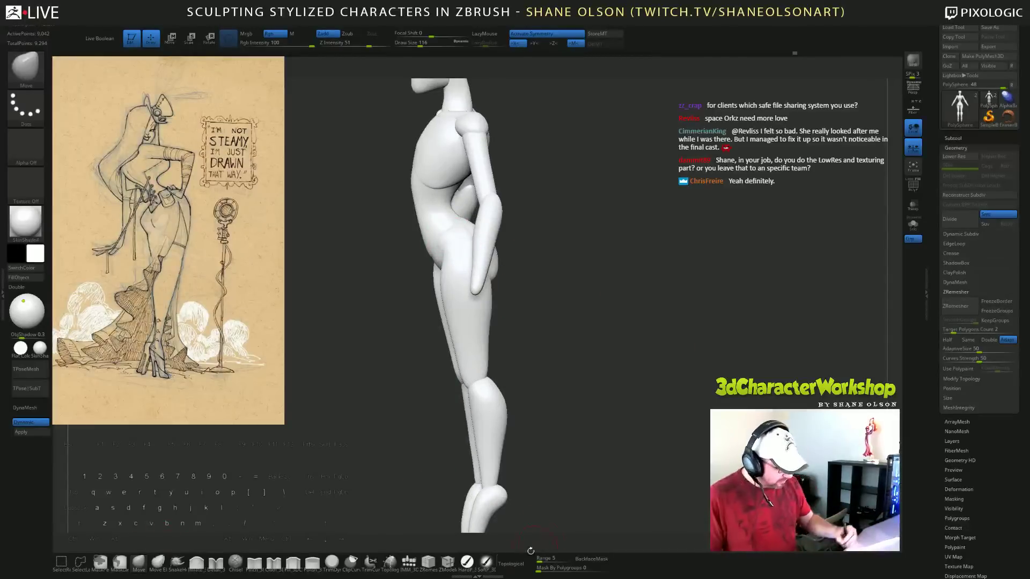
{"action": "key", "text": "s"}
{"action": "left_click_drag", "start_coordinate": [601, 301], "coordinate": [599, 308]}
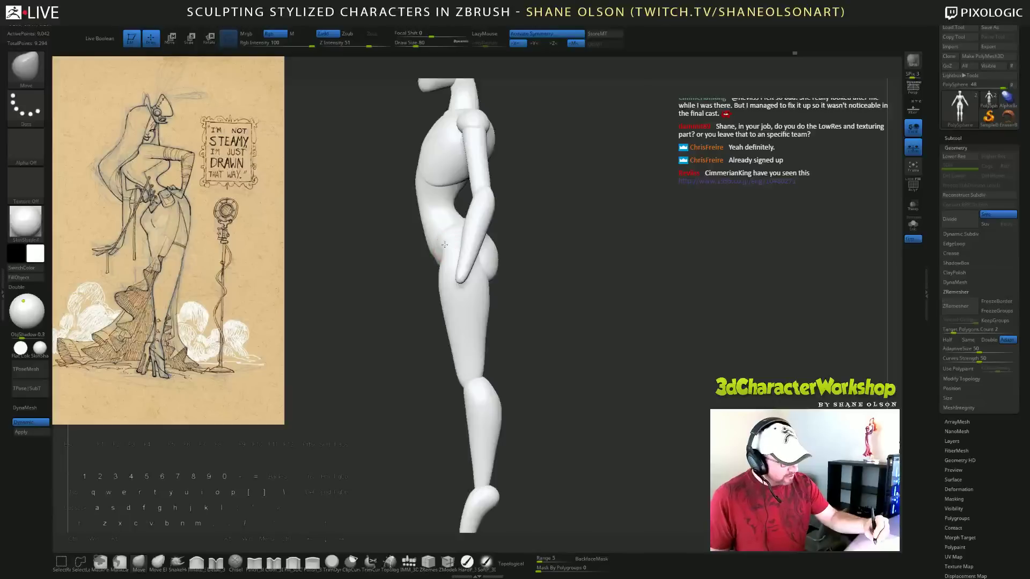
{"action": "mouse_move", "coordinate": [557, 255]}
{"action": "left_mouse_down"}
{"action": "mouse_move", "coordinate": [602, 259]}
{"action": "mouse_move", "coordinate": [565, 259]}
{"action": "left_mouse_up"}
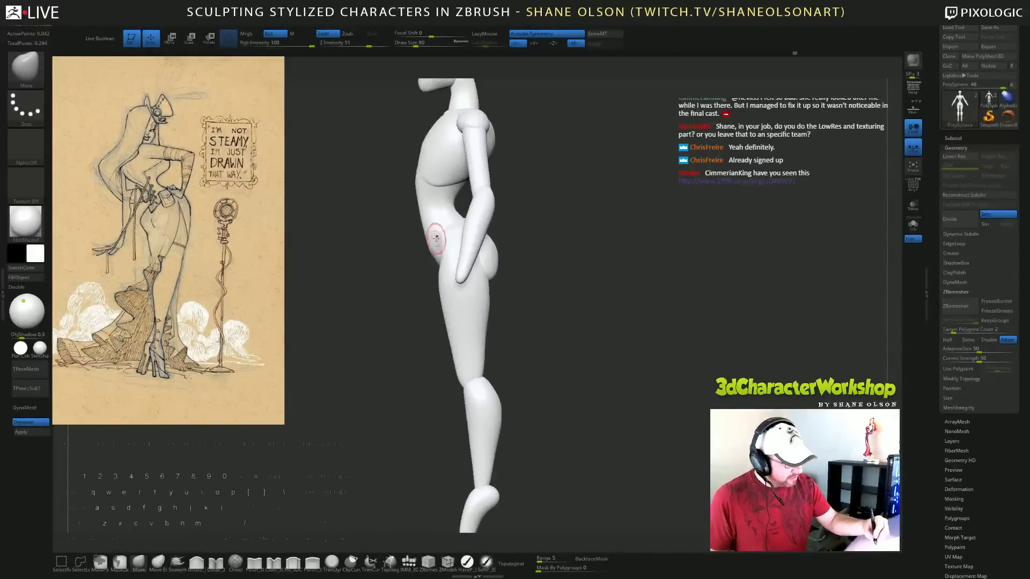
{"action": "left_click_drag", "start_coordinate": [562, 309], "coordinate": [572, 326]}
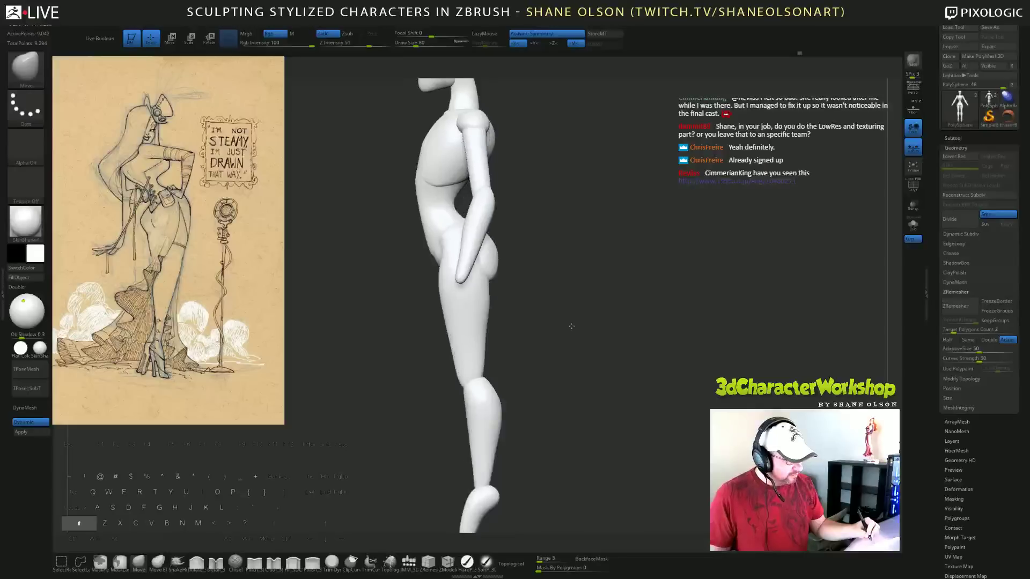
{"action": "mouse_move", "coordinate": [542, 287]}
{"action": "left_mouse_down"}
{"action": "mouse_move", "coordinate": [573, 289]}
{"action": "mouse_move", "coordinate": [557, 285]}
{"action": "left_mouse_up"}
Define the lower abdomen's edge above the pelvis from the front with a small sculpting brush and smooth the area.
{"action": "mouse_move", "coordinate": [497, 276]}
{"action": "left_mouse_down"}
{"action": "mouse_move", "coordinate": [561, 329]}
{"action": "mouse_move", "coordinate": [611, 338]}
{"action": "left_mouse_up"}
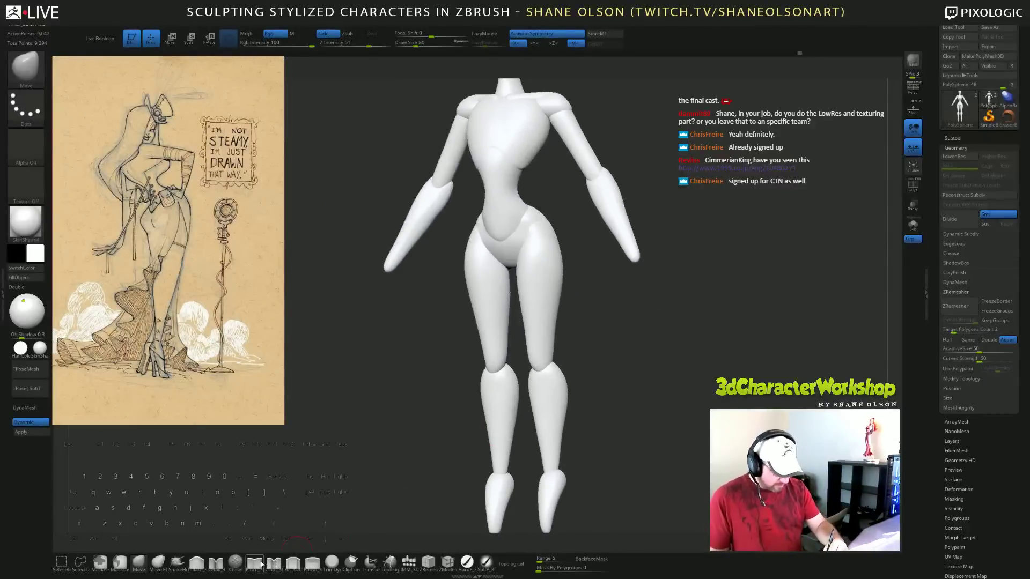
{"action": "left_click", "coordinate": [254, 561]}
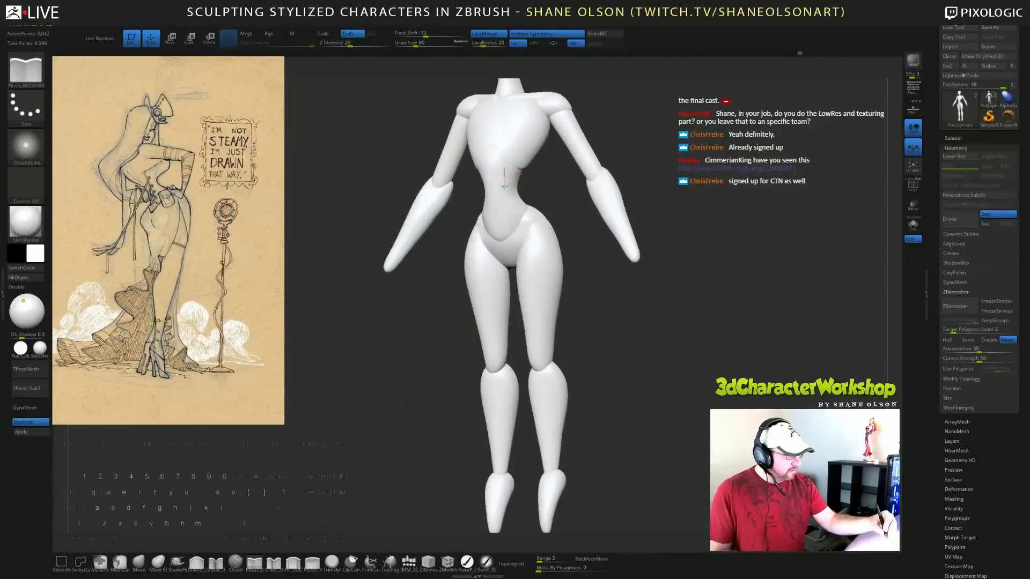
{"action": "mouse_move", "coordinate": [631, 333]}
{"action": "left_mouse_down"}
{"action": "mouse_move", "coordinate": [642, 336]}
{"action": "mouse_move", "coordinate": [599, 320]}
{"action": "left_mouse_up"}
{"action": "key", "text": "s"}
{"action": "left_click_drag", "start_coordinate": [536, 198], "coordinate": [501, 204]}
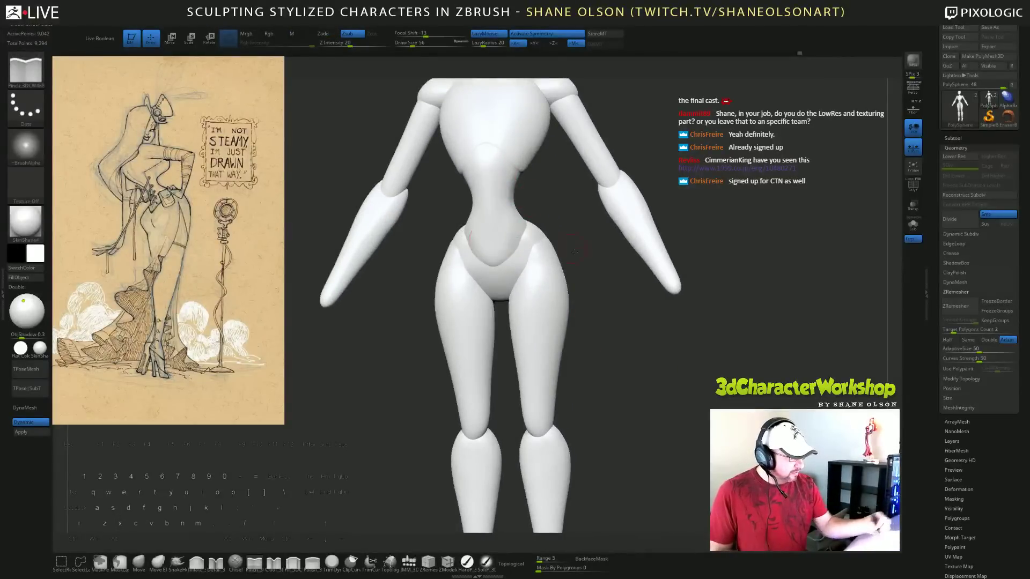
{"action": "left_click_drag", "start_coordinate": [574, 251], "coordinate": [694, 355]}
{"action": "left_click_drag", "start_coordinate": [564, 222], "coordinate": [524, 251]}
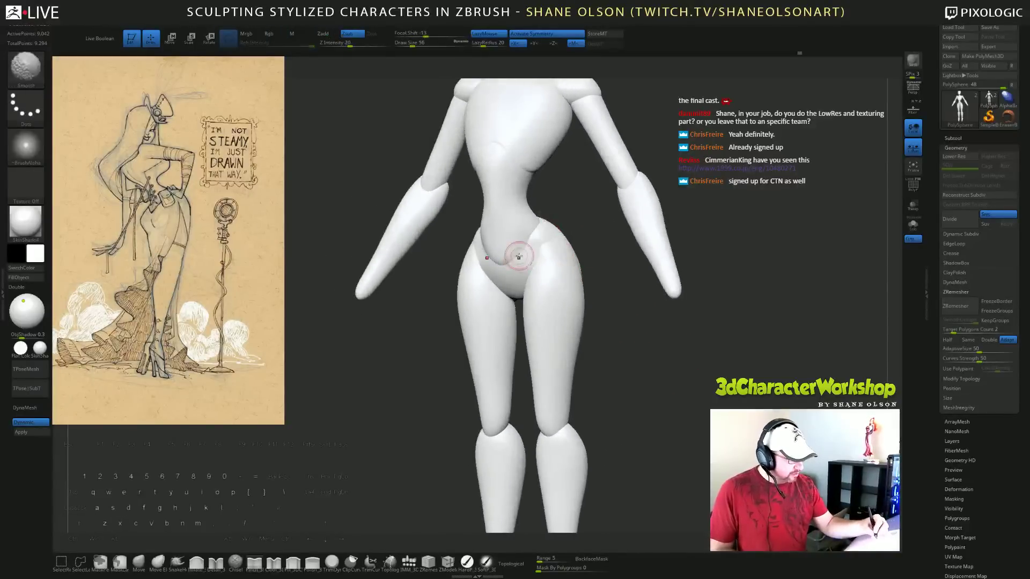
Adjust the lower abdomen's shape with the Move brush at draw size 90 and check the body's side profile.
{"action": "left_click", "coordinate": [138, 562]}
{"action": "left_click_drag", "start_coordinate": [391, 393], "coordinate": [437, 368]}
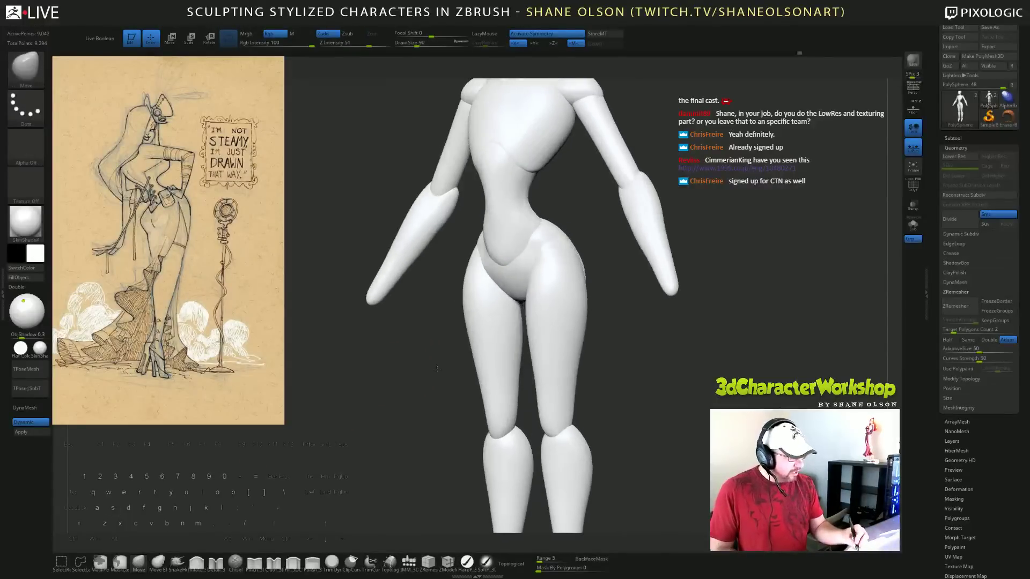
{"action": "mouse_move", "coordinate": [515, 268]}
{"action": "left_mouse_down", "text": "shift"}
{"action": "mouse_move", "coordinate": [536, 248]}
{"action": "mouse_move", "coordinate": [524, 239]}
{"action": "mouse_move", "coordinate": [505, 248]}
{"action": "mouse_move", "coordinate": [499, 183]}
{"action": "left_mouse_up", "text": "shift"}
{"action": "mouse_move", "coordinate": [651, 354]}
{"action": "left_mouse_down"}
{"action": "mouse_move", "coordinate": [700, 364]}
{"action": "mouse_move", "coordinate": [660, 374]}
{"action": "mouse_move", "coordinate": [686, 344]}
{"action": "mouse_move", "coordinate": [690, 356]}
{"action": "left_mouse_up"}
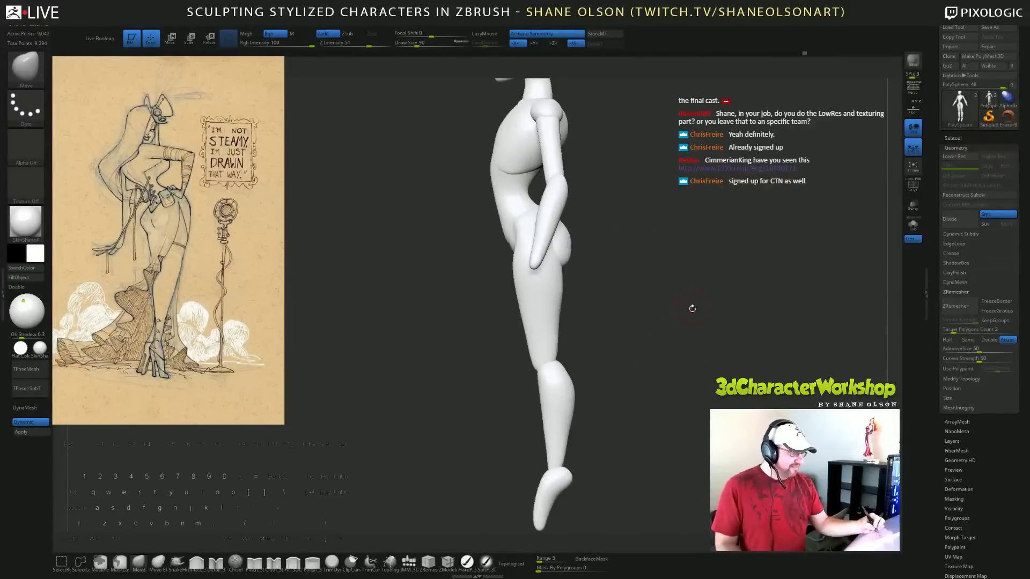
{"action": "left_click_drag", "start_coordinate": [692, 309], "coordinate": [665, 319]}
Show the polygroup colours on the figure again and set the Move brush draw size to 163.
{"action": "key", "text": "shift+f"}
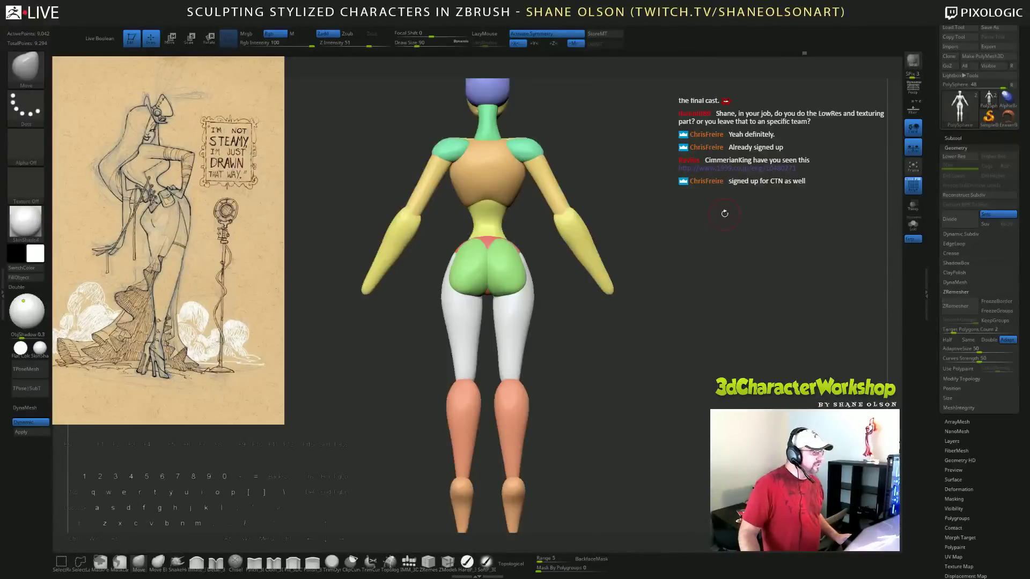
{"action": "mouse_move", "coordinate": [732, 217]}
{"action": "left_mouse_down"}
{"action": "mouse_move", "coordinate": [733, 206]}
{"action": "mouse_move", "coordinate": [724, 216]}
{"action": "left_mouse_up"}
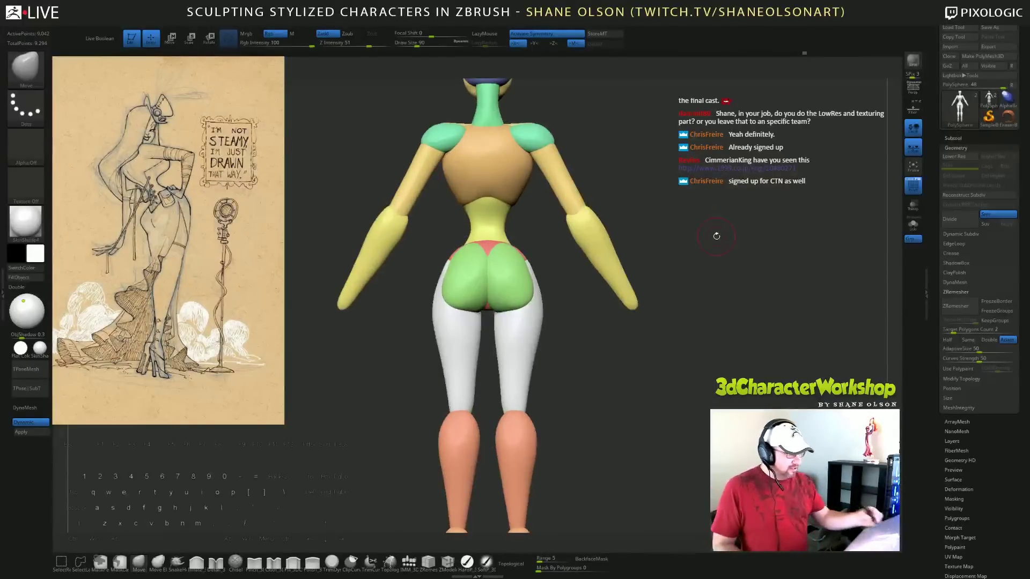
{"action": "left_click_drag", "start_coordinate": [653, 260], "coordinate": [655, 265], "text": "alt"}
{"action": "left_click_drag", "start_coordinate": [659, 220], "coordinate": [664, 258]}
{"action": "key", "text": "s"}
{"action": "left_click_drag", "start_coordinate": [277, 480], "coordinate": [285, 479]}
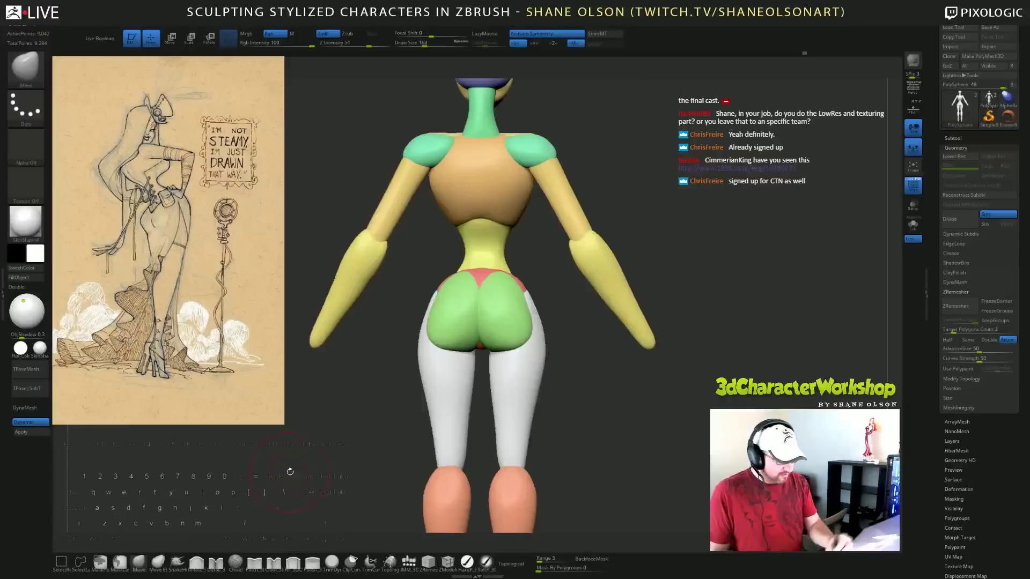
Turn on Topological masking for the Move brush and refine the buttocks' upper edges from behind.
{"action": "left_click_drag", "start_coordinate": [610, 393], "coordinate": [629, 414]}
{"action": "left_click_drag", "start_coordinate": [519, 294], "coordinate": [506, 296]}
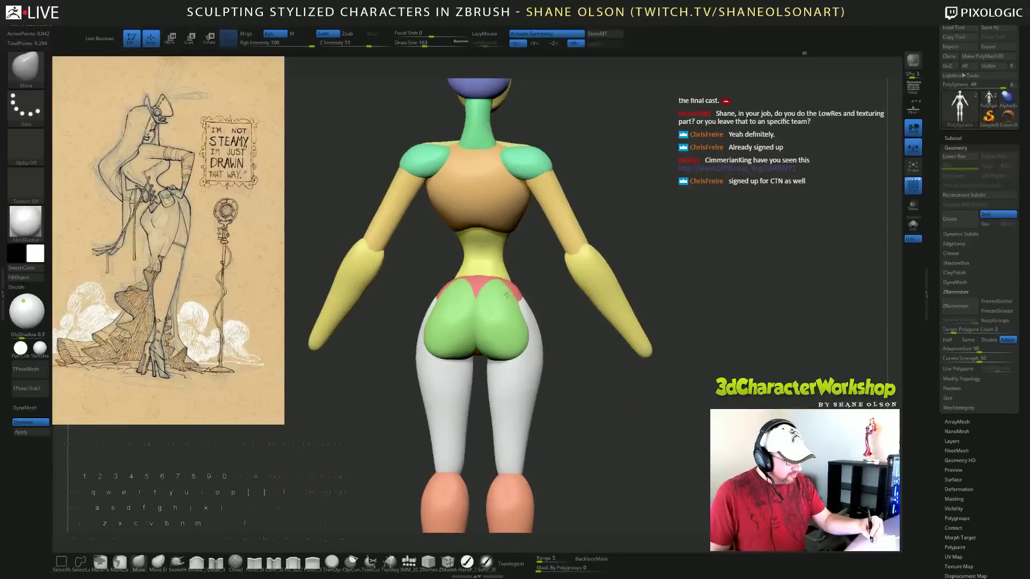
{"action": "left_click", "coordinate": [511, 564]}
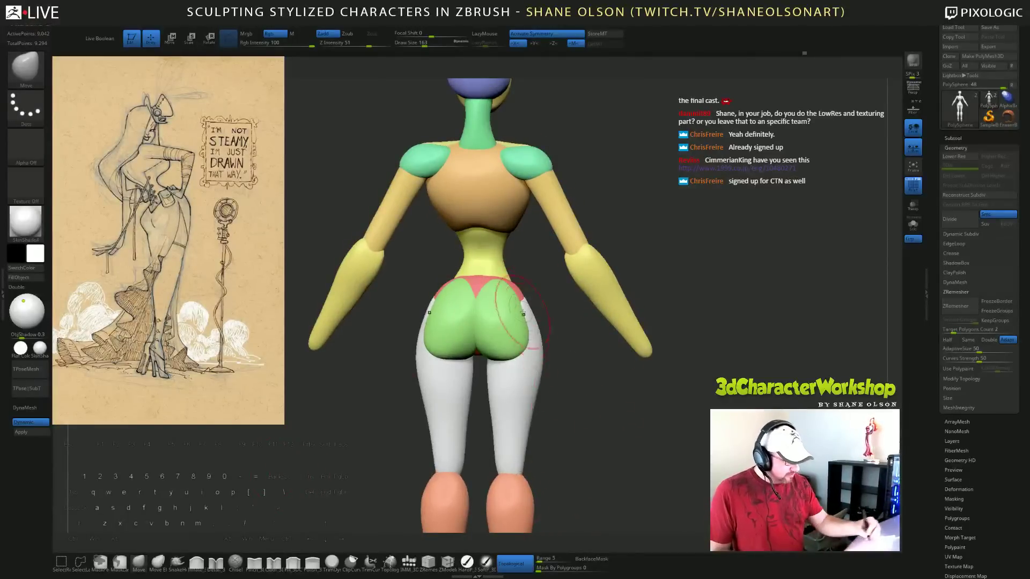
{"action": "left_click_drag", "start_coordinate": [517, 299], "coordinate": [508, 298]}
{"action": "left_click_drag", "start_coordinate": [564, 333], "coordinate": [523, 332]}
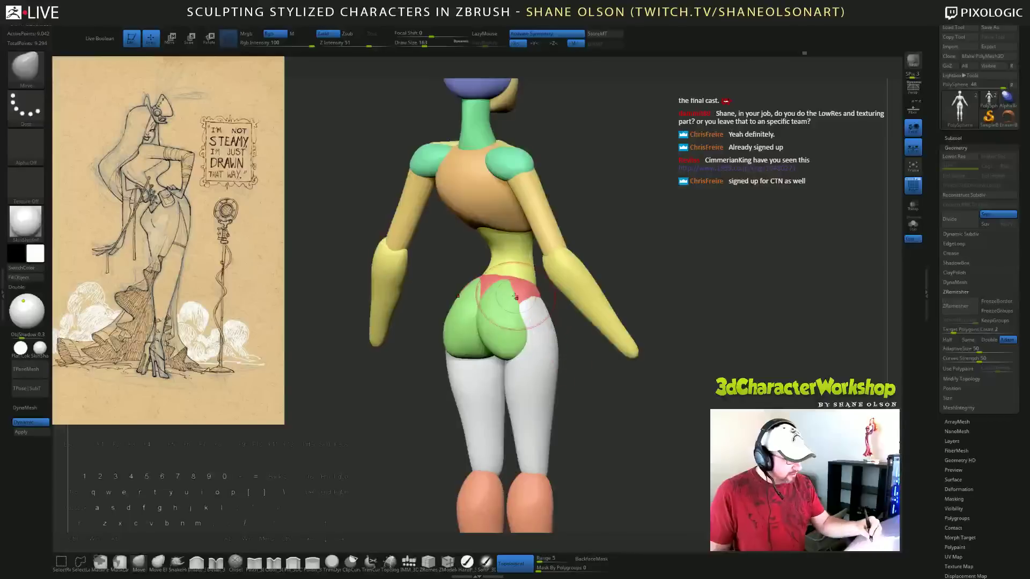
{"action": "right_click_drag", "start_coordinate": [563, 329], "coordinate": [618, 386]}
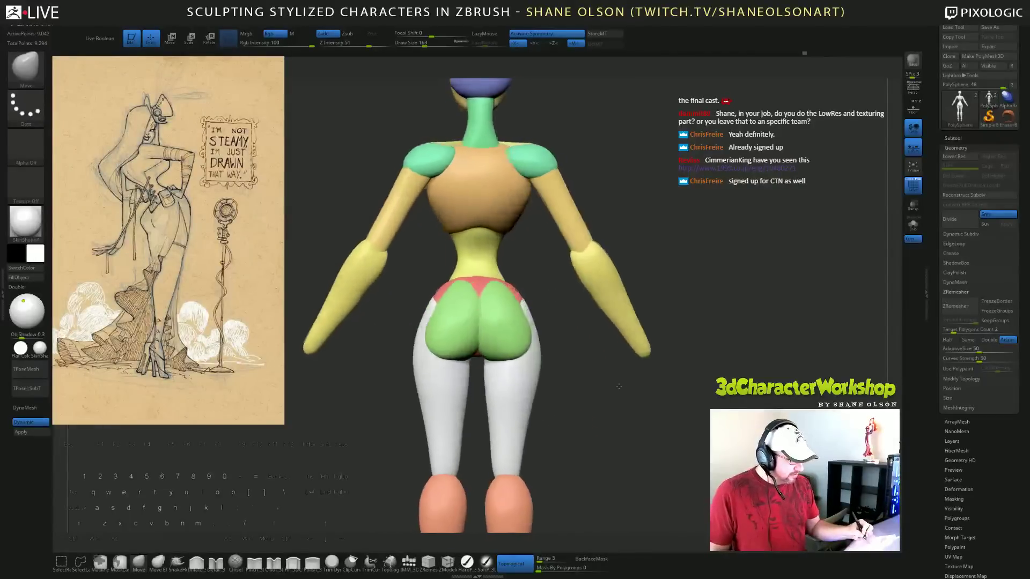
{"action": "left_click_drag", "start_coordinate": [618, 386], "coordinate": [611, 382]}
{"action": "left_click_drag", "start_coordinate": [558, 298], "coordinate": [495, 290]}
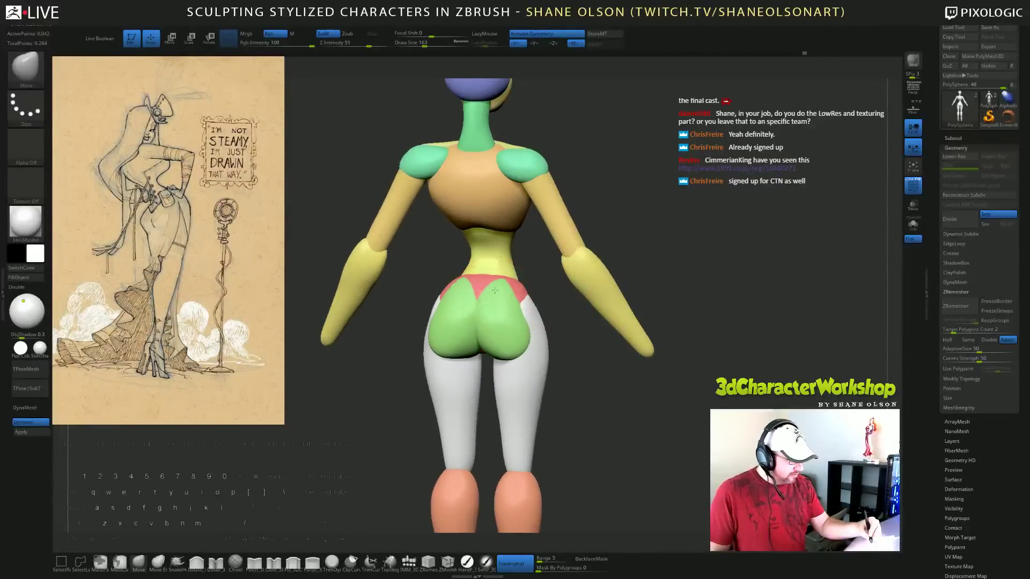
{"action": "left_click_drag", "start_coordinate": [592, 399], "coordinate": [587, 348], "text": "shift"}
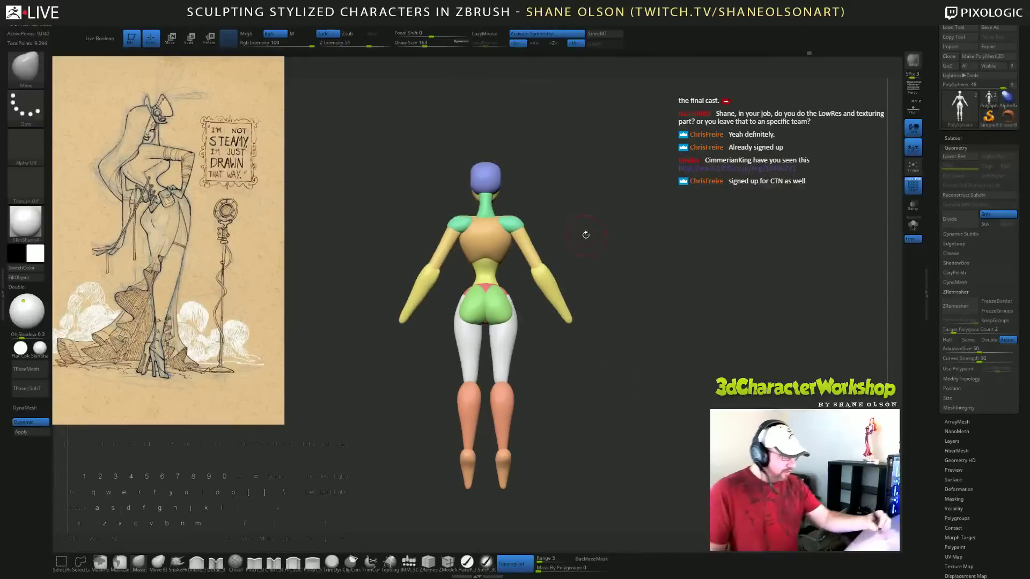
Turn off Topological masking and adjust the shoulders and upper torso from behind with the Move brush at draw size 331.
{"action": "key", "text": "s"}
{"action": "mouse_move", "coordinate": [586, 235]}
{"action": "left_mouse_down"}
{"action": "mouse_move", "coordinate": [598, 238]}
{"action": "mouse_move", "coordinate": [580, 230]}
{"action": "left_mouse_up"}
{"action": "left_click", "coordinate": [521, 559]}
{"action": "key", "text": "s"}
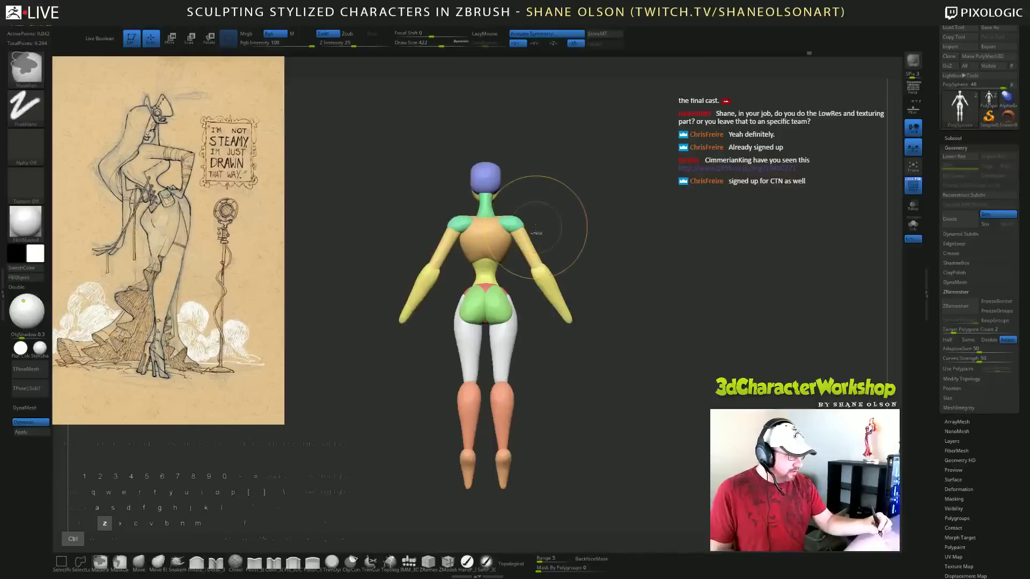
{"action": "key", "text": "s"}
{"action": "mouse_move", "coordinate": [537, 221]}
{"action": "left_mouse_down"}
{"action": "mouse_move", "coordinate": [493, 211]}
{"action": "mouse_move", "coordinate": [506, 213]}
{"action": "left_mouse_up"}
{"action": "left_click_drag", "start_coordinate": [572, 207], "coordinate": [532, 213]}
{"action": "right_click_drag", "start_coordinate": [531, 213], "coordinate": [641, 242]}
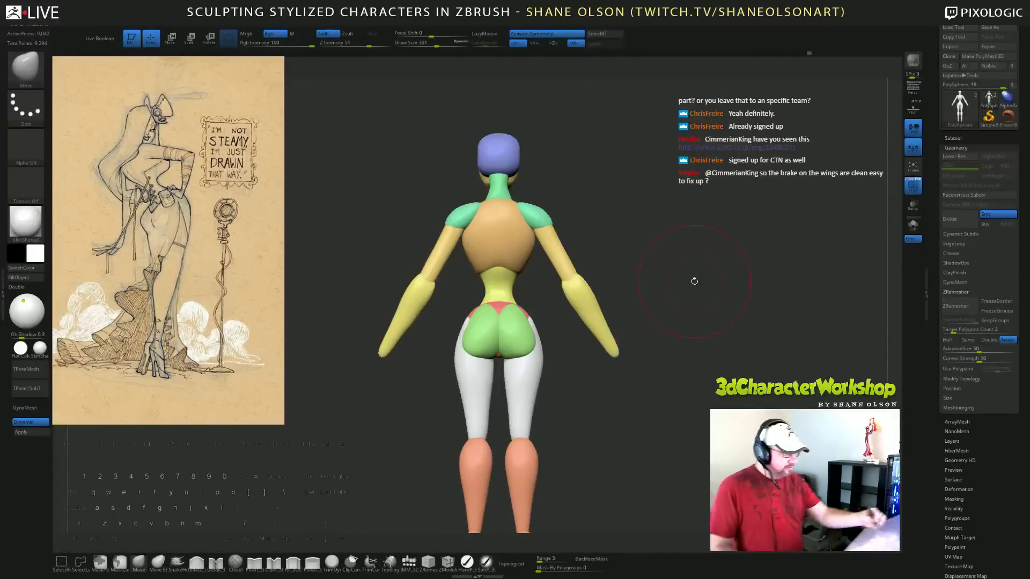
{"action": "left_click_drag", "start_coordinate": [694, 281], "coordinate": [638, 258], "text": "alt"}
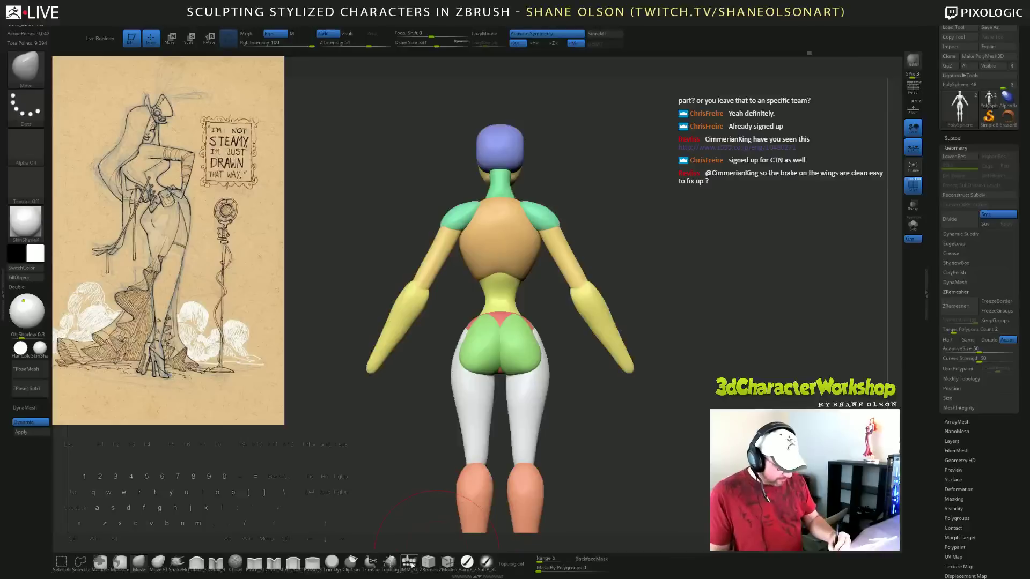
Insert a symmetrical pair of QuadSphere-2 spheres on the upper back with the insert mesh brush at draw size 145.
{"action": "left_click", "coordinate": [409, 563]}
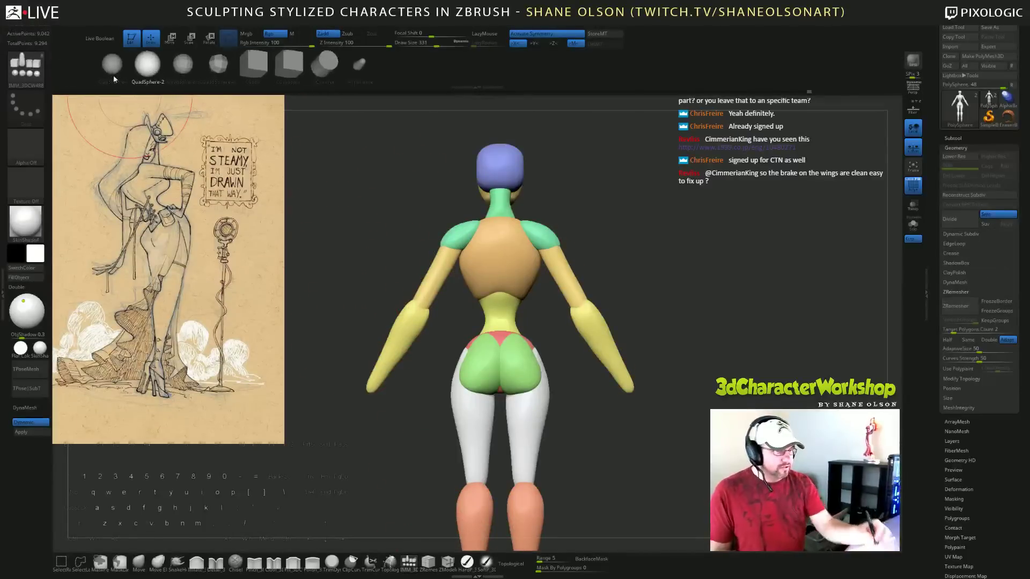
{"action": "key", "text": "s"}
{"action": "mouse_move", "coordinate": [688, 275]}
{"action": "left_mouse_down"}
{"action": "mouse_move", "coordinate": [674, 274]}
{"action": "mouse_move", "coordinate": [683, 285]}
{"action": "left_mouse_up"}
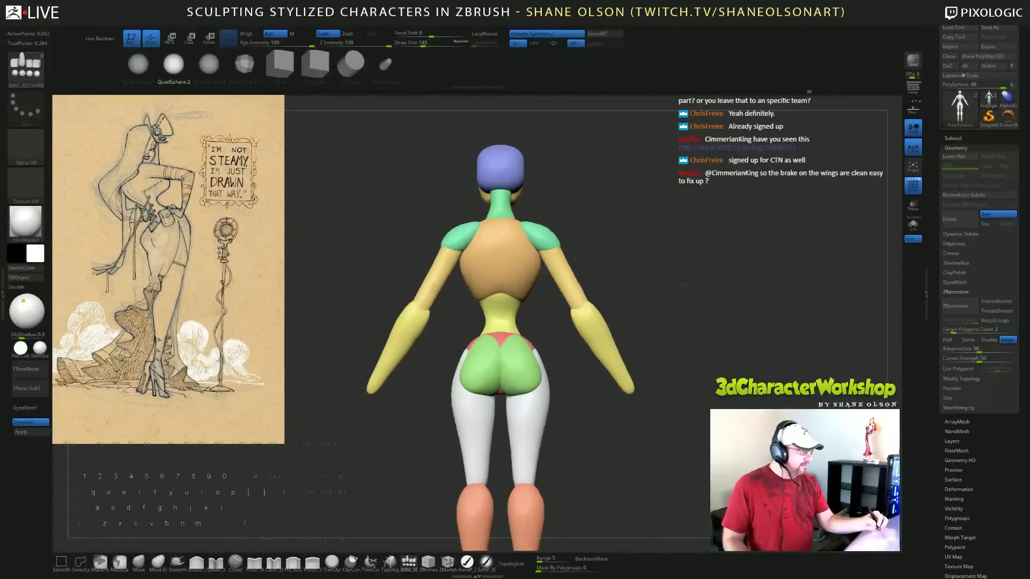
{"action": "right_click_drag", "start_coordinate": [684, 285], "coordinate": [683, 270], "text": "alt"}
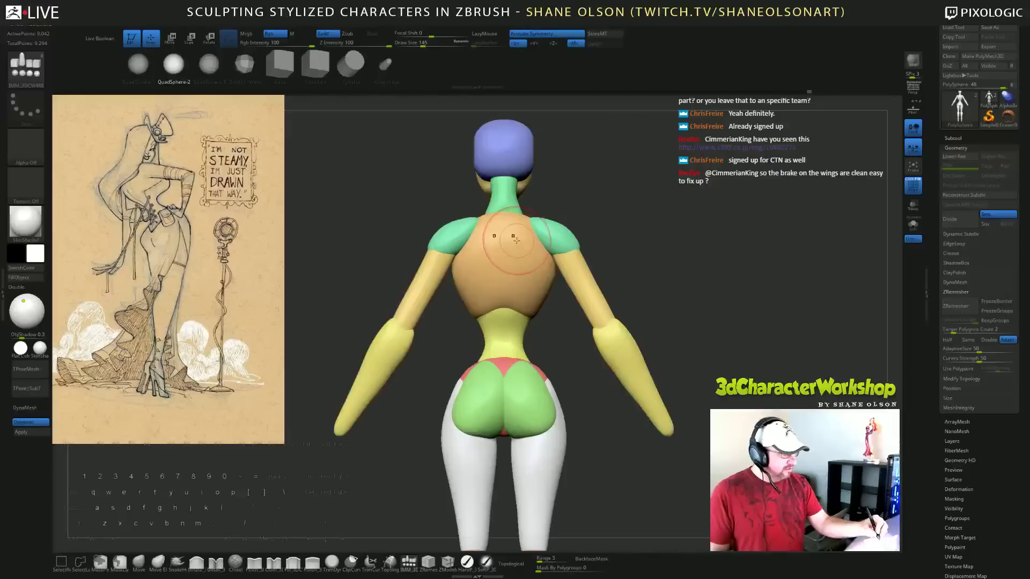
{"action": "left_click_drag", "start_coordinate": [516, 240], "coordinate": [528, 255]}
{"action": "key", "text": "ctrl+z"}
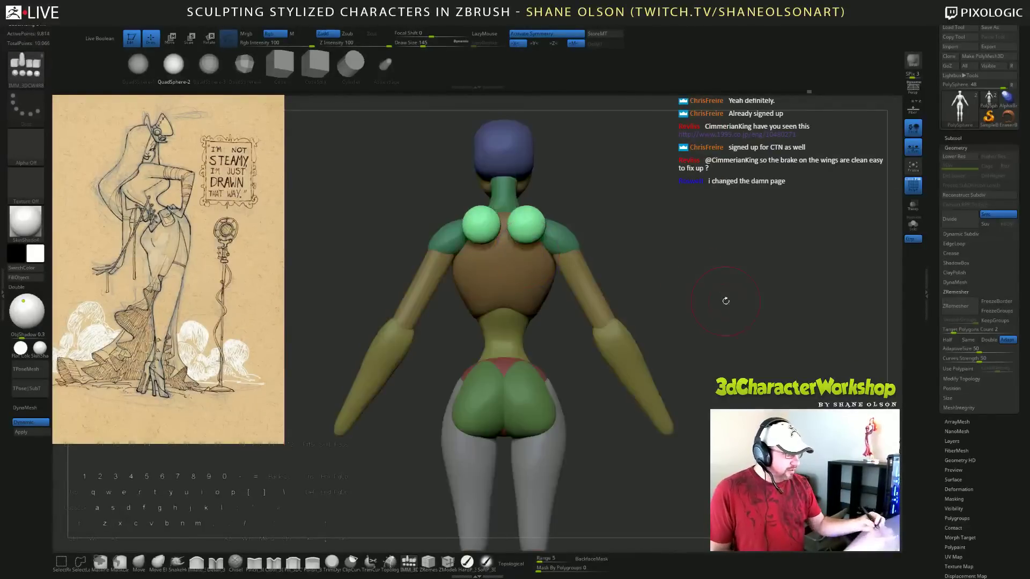
Flatten the two inserted spheres front to back from the side view with the transform gizmo.
{"action": "left_click_drag", "start_coordinate": [724, 299], "coordinate": [703, 304]}
{"action": "left_click_drag", "start_coordinate": [703, 338], "coordinate": [717, 332]}
{"action": "key", "text": "e"}
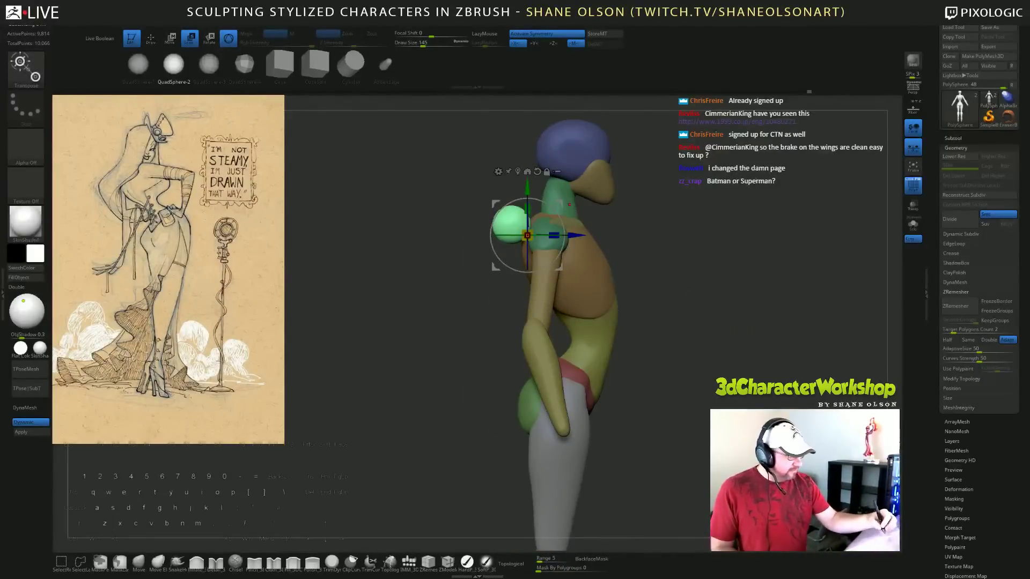
{"action": "left_click_drag", "start_coordinate": [576, 235], "coordinate": [543, 231], "text": "alt"}
{"action": "key", "text": "ctrl+z"}
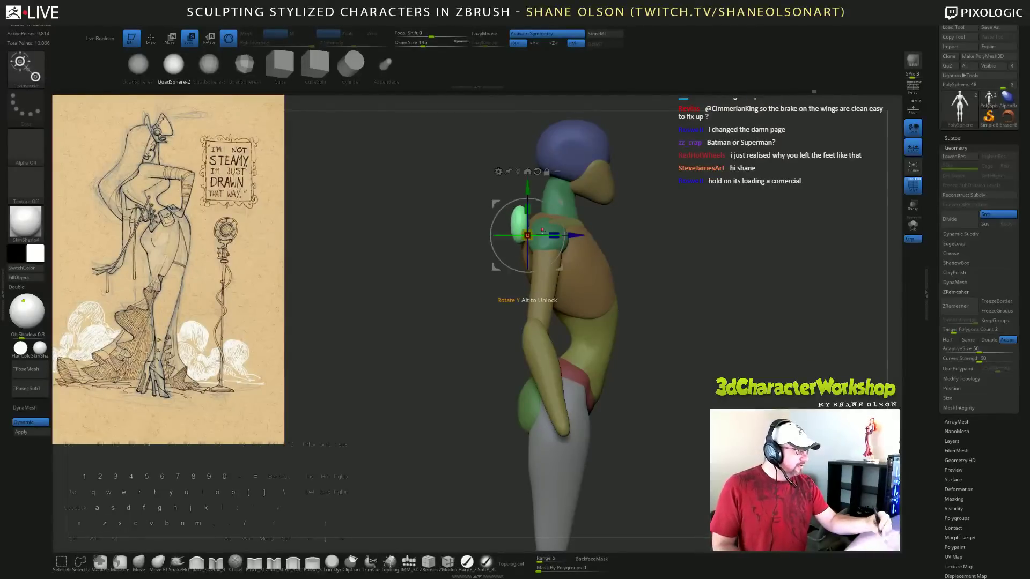
Narrow the two flattened spheres sideways and adjust their fit against the upper back with the transform gizmo.
{"action": "left_click_drag", "start_coordinate": [638, 268], "coordinate": [717, 279]}
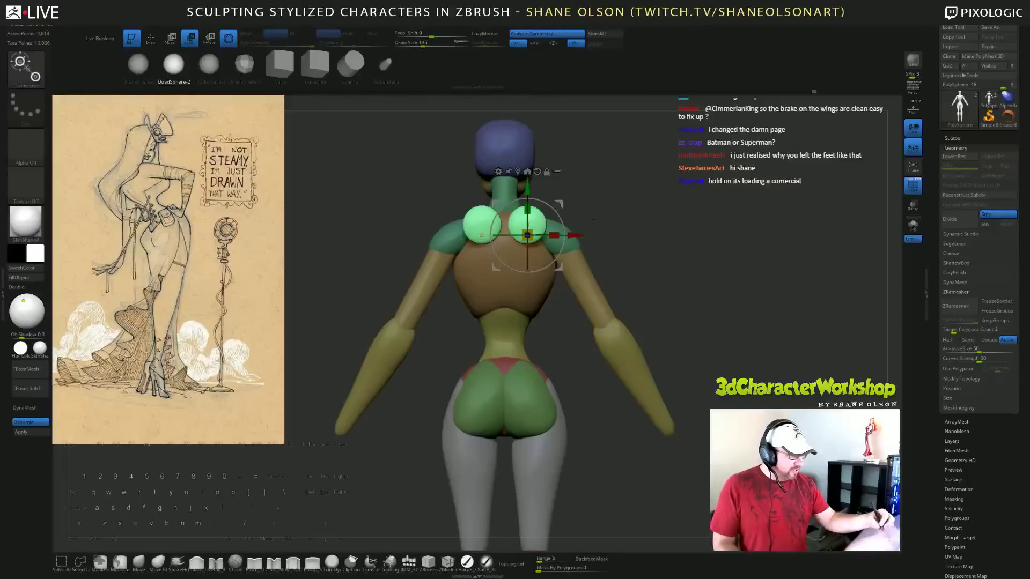
{"action": "left_click_drag", "start_coordinate": [554, 235], "coordinate": [573, 237]}
{"action": "left_click_drag", "start_coordinate": [671, 279], "coordinate": [595, 276], "text": "shift"}
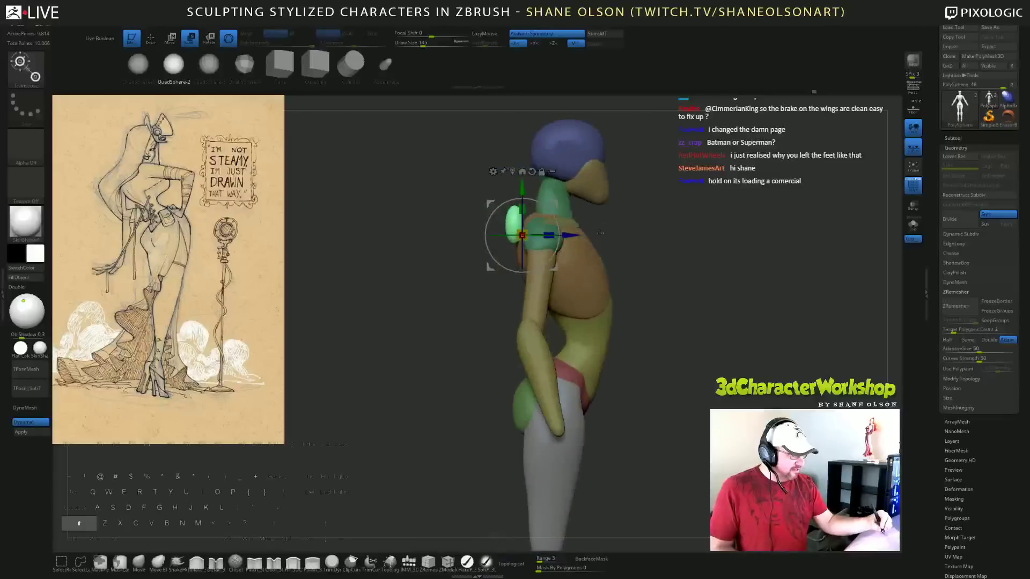
{"action": "mouse_move", "coordinate": [551, 213]}
{"action": "left_mouse_down"}
{"action": "mouse_move", "coordinate": [559, 228]}
{"action": "mouse_move", "coordinate": [556, 218]}
{"action": "left_mouse_up"}
{"action": "left_click_drag", "start_coordinate": [622, 280], "coordinate": [696, 284], "text": "shift"}
Stretch the tops of the two upper-back forms toward the neck with the Move brush at draw size 97.
{"action": "left_click", "coordinate": [150, 563]}
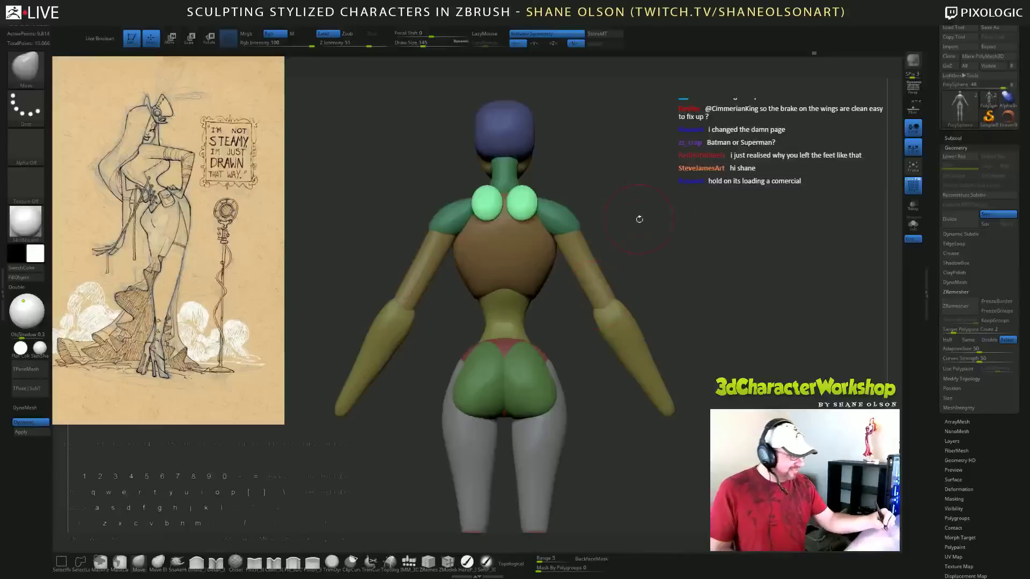
{"action": "left_click_drag", "start_coordinate": [651, 226], "coordinate": [644, 232]}
{"action": "key", "text": "s"}
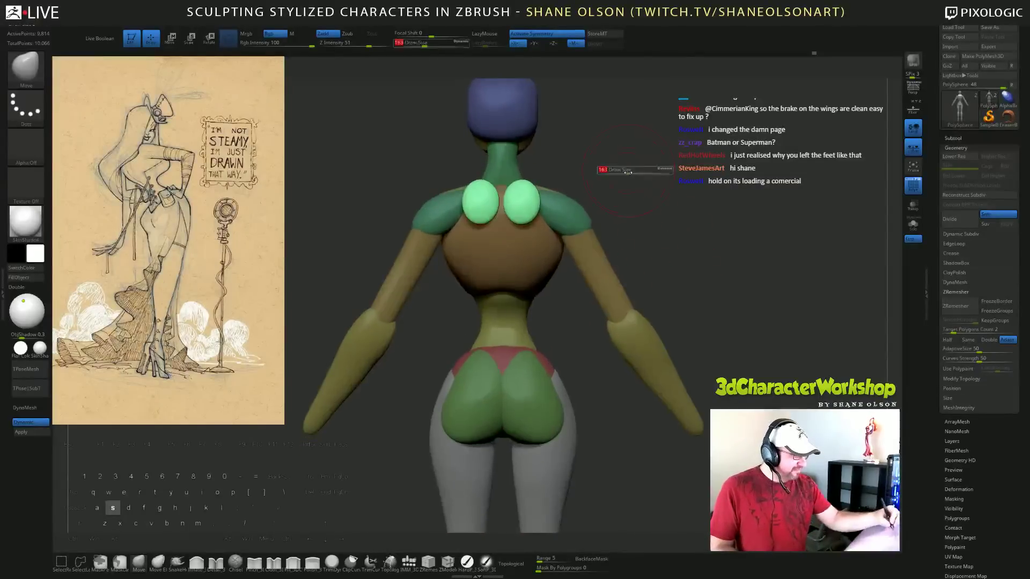
{"action": "left_click_drag", "start_coordinate": [628, 170], "coordinate": [621, 170]}
{"action": "left_click_drag", "start_coordinate": [516, 184], "coordinate": [518, 171]}
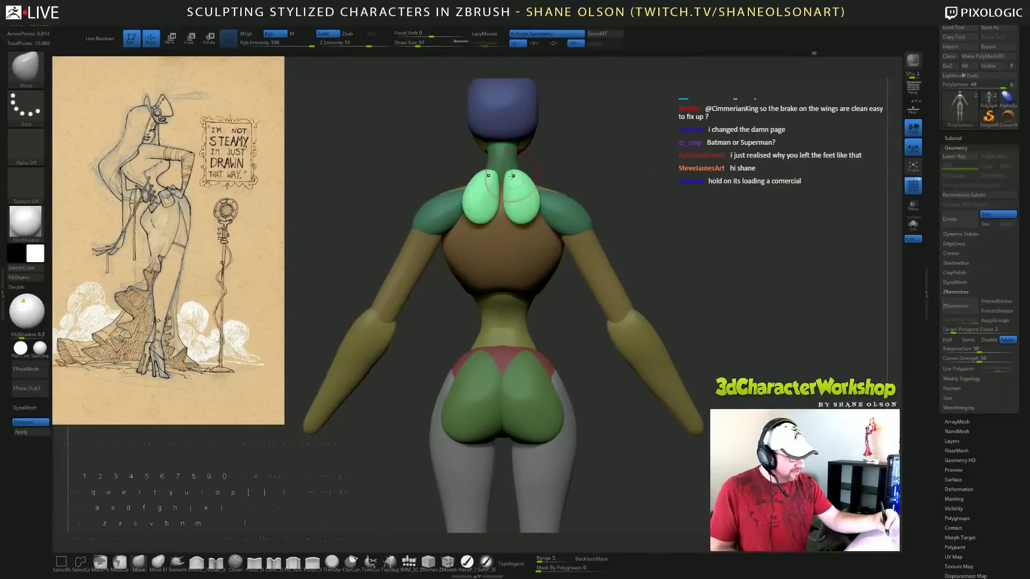
{"action": "left_click_drag", "start_coordinate": [604, 165], "coordinate": [544, 155]}
Shape the upper-back forms to follow the neck and back in profile, raising the Move brush draw size to 234.
{"action": "left_click_drag", "start_coordinate": [613, 215], "coordinate": [515, 234]}
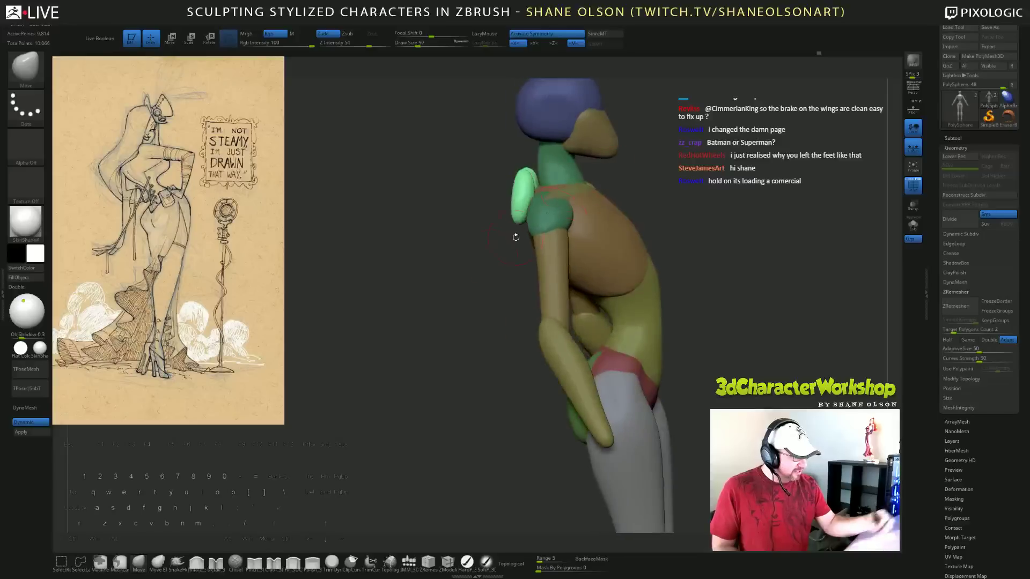
{"action": "key", "text": "s"}
{"action": "left_click_drag", "start_coordinate": [476, 277], "coordinate": [480, 277]}
{"action": "left_click_drag", "start_coordinate": [531, 180], "coordinate": [542, 159]}
{"action": "key", "text": "s"}
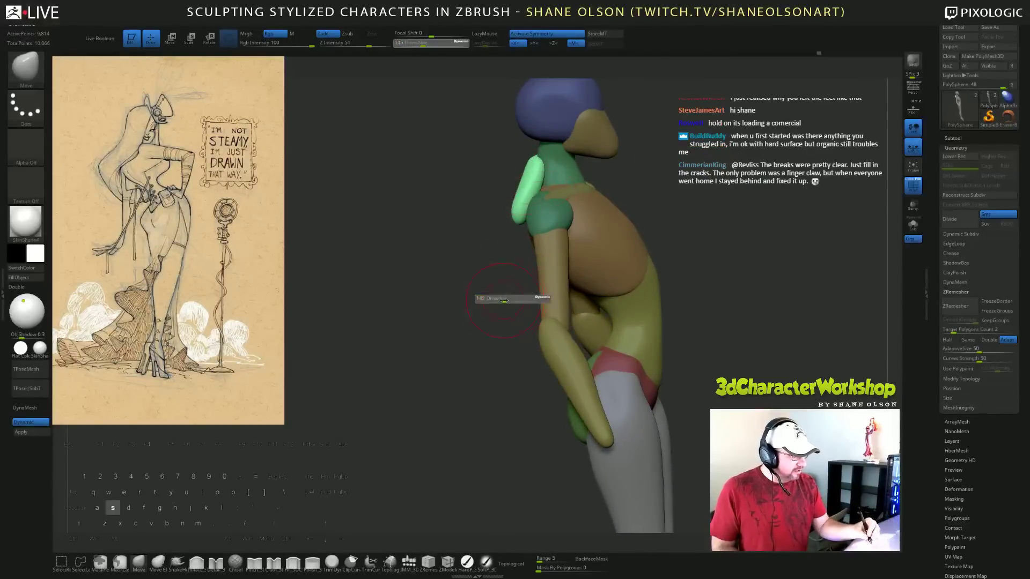
{"action": "left_click", "coordinate": [512, 298]}
{"action": "left_click_drag", "start_coordinate": [521, 226], "coordinate": [531, 245]}
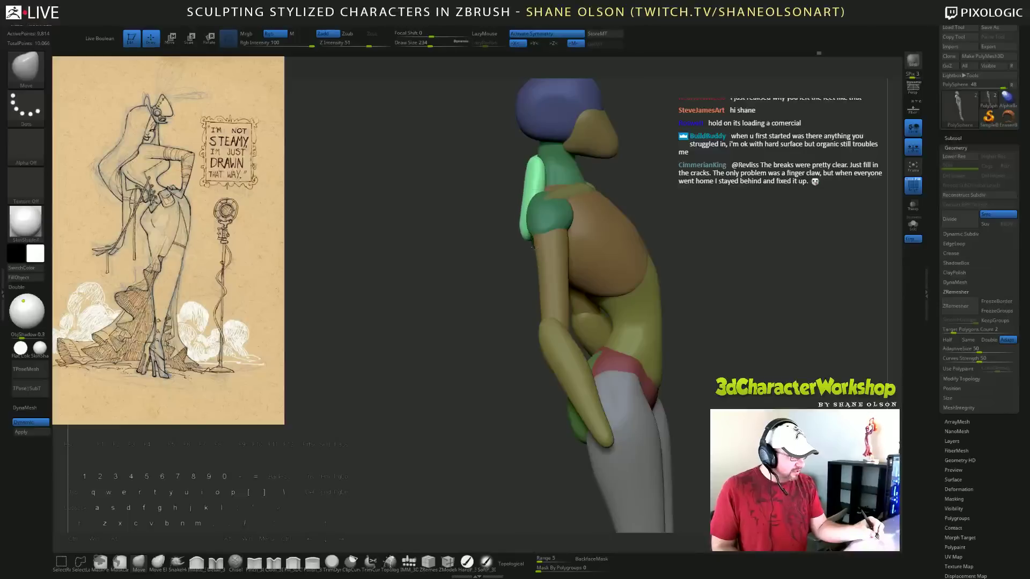
Adjust the inner and outer edges of the elongated upper-back forms from behind with the Move brush.
{"action": "left_click_drag", "start_coordinate": [429, 287], "coordinate": [540, 309]}
{"action": "left_click_drag", "start_coordinate": [503, 219], "coordinate": [498, 222]}
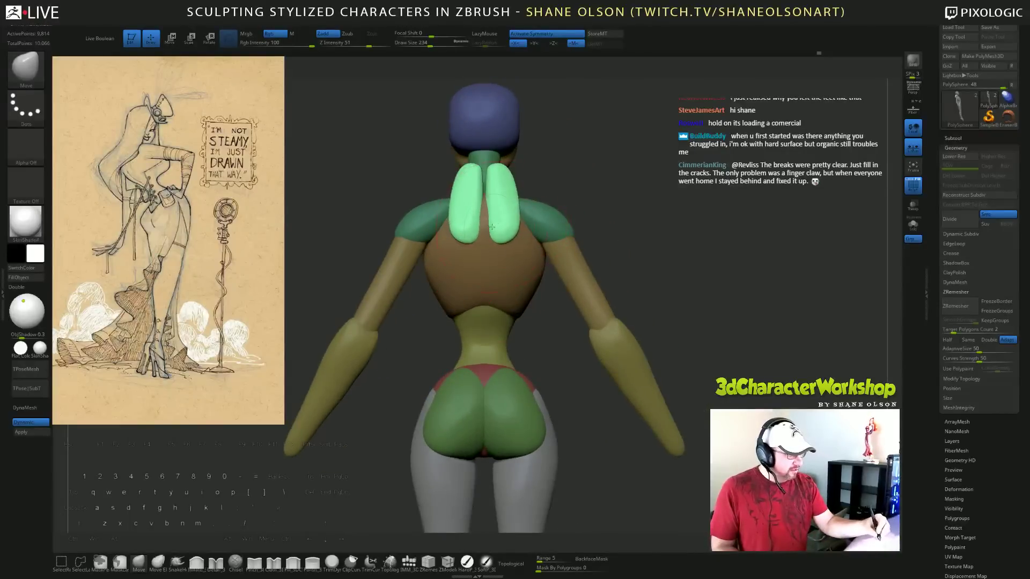
{"action": "left_click_drag", "start_coordinate": [522, 180], "coordinate": [516, 181]}
{"action": "right_click_drag", "start_coordinate": [633, 210], "coordinate": [621, 209]}
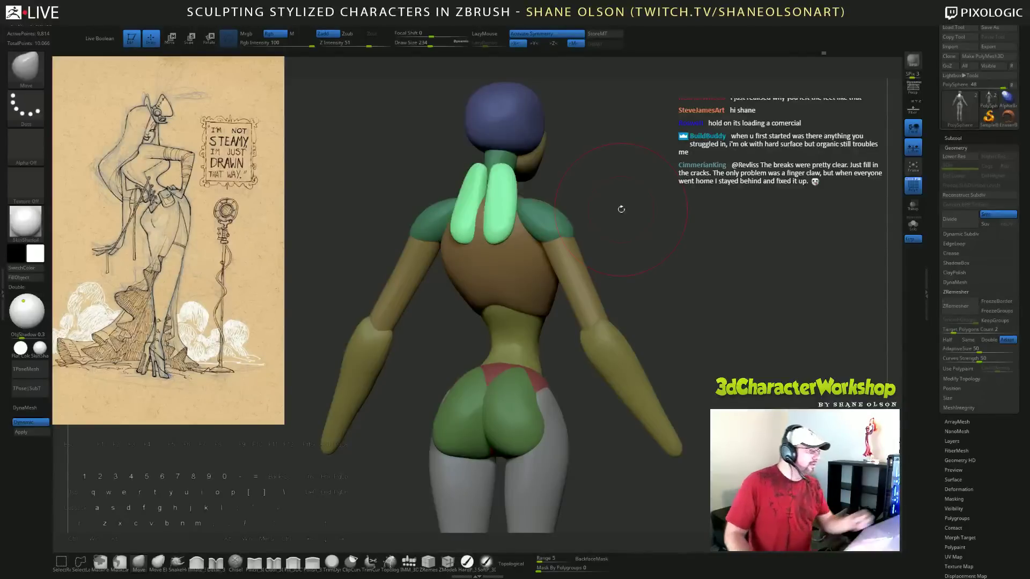
{"action": "mouse_move", "coordinate": [690, 250]}
{"action": "right_mouse_down"}
{"action": "mouse_move", "coordinate": [704, 252]}
{"action": "mouse_move", "coordinate": [698, 261]}
{"action": "right_mouse_up"}
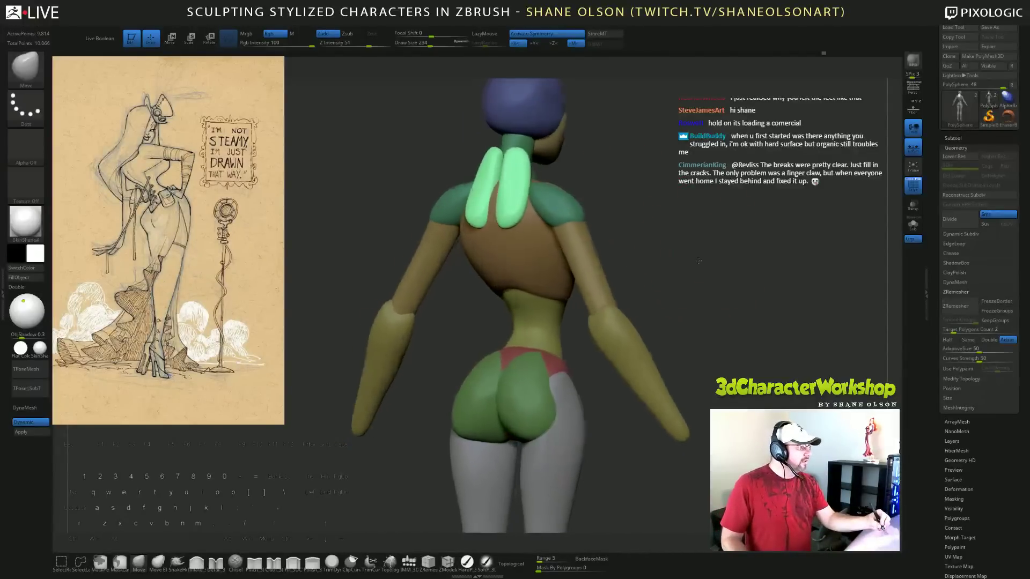
Set the draw size to 167, draw the tops of the upper-back forms in toward the neck and smooth them.
{"action": "key", "text": "s"}
{"action": "left_click_drag", "start_coordinate": [665, 198], "coordinate": [663, 198]}
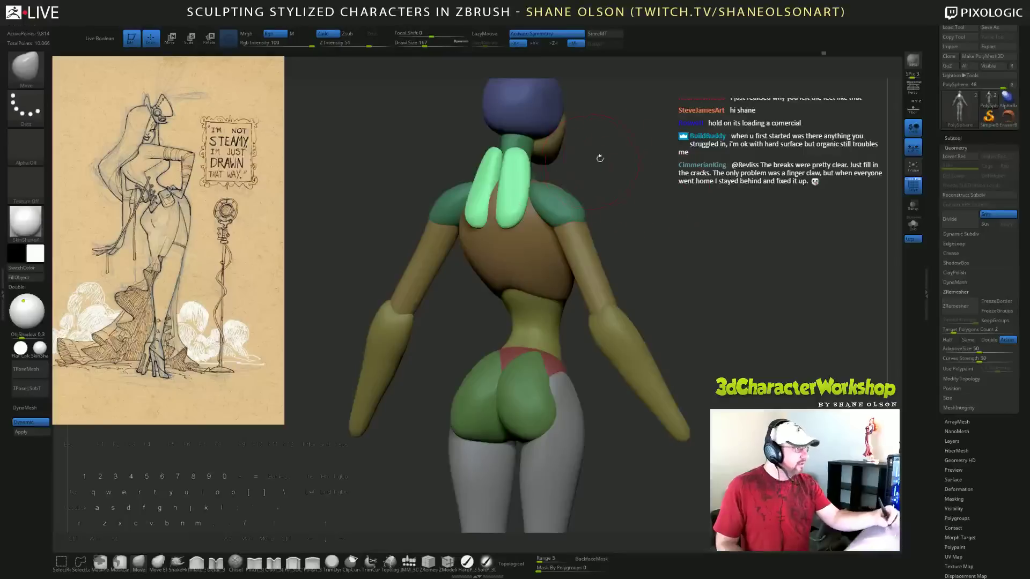
{"action": "left_click_drag", "start_coordinate": [620, 163], "coordinate": [634, 165]}
{"action": "mouse_move", "coordinate": [635, 164]}
{"action": "right_mouse_down"}
{"action": "mouse_move", "coordinate": [627, 180]}
{"action": "mouse_move", "coordinate": [641, 172]}
{"action": "right_mouse_up"}
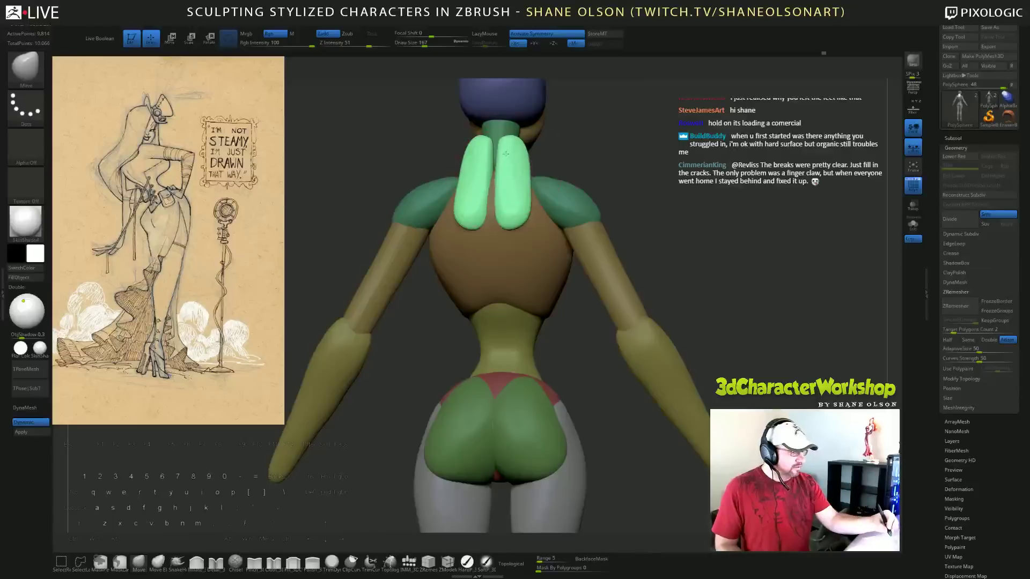
{"action": "mouse_move", "coordinate": [561, 152]}
{"action": "right_mouse_down"}
{"action": "mouse_move", "coordinate": [608, 168]}
{"action": "mouse_move", "coordinate": [563, 169]}
{"action": "right_mouse_up"}
{"action": "mouse_move", "coordinate": [512, 146]}
{"action": "left_mouse_down", "text": "shift"}
{"action": "mouse_move", "coordinate": [506, 215]}
{"action": "mouse_move", "coordinate": [513, 148]}
{"action": "left_mouse_up", "text": "shift"}
{"action": "right_click_drag", "start_coordinate": [640, 173], "coordinate": [655, 172]}
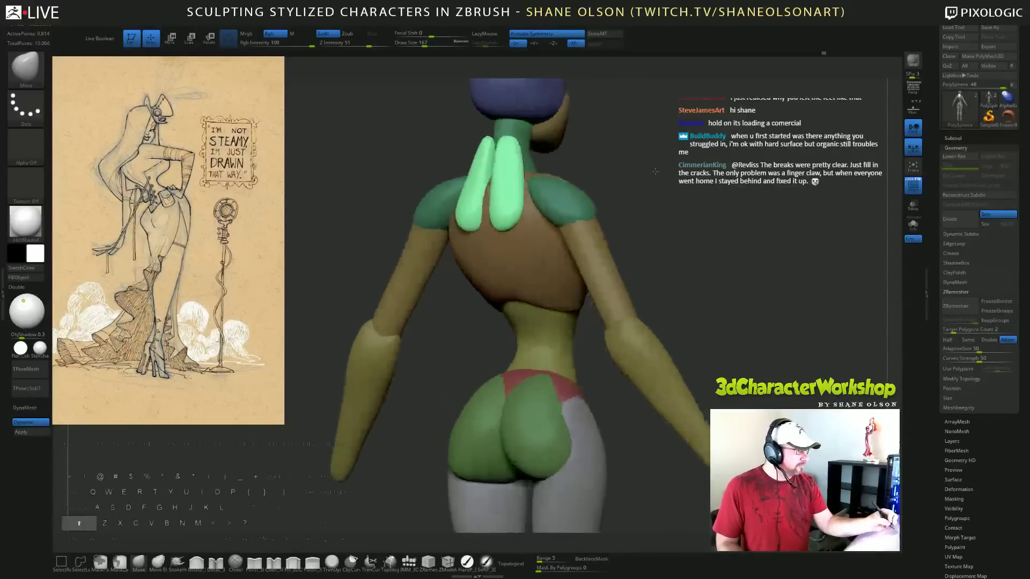
{"action": "left_click_drag", "start_coordinate": [655, 171], "coordinate": [617, 159], "text": "shift"}
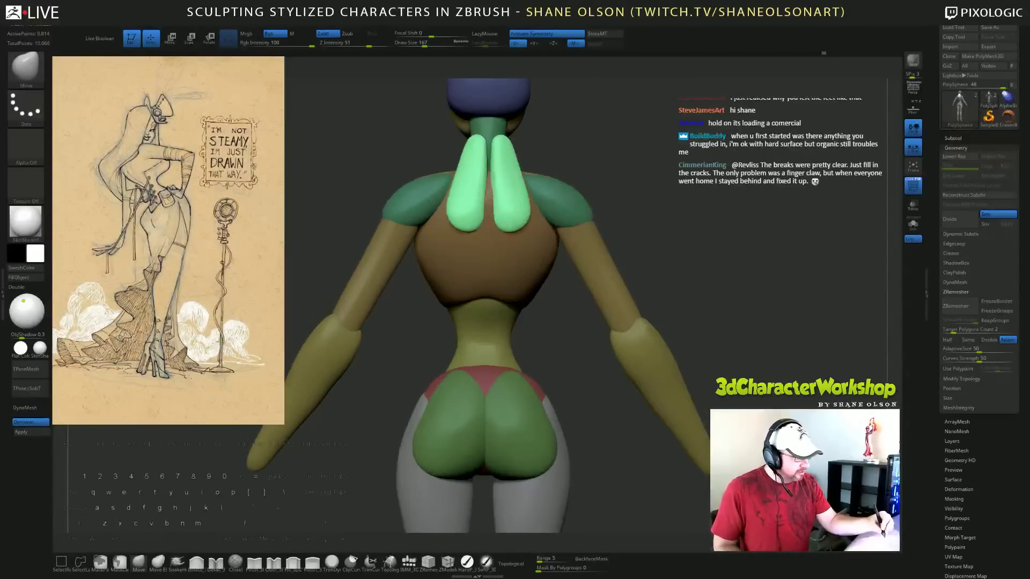
Pull the lower outer corners of the upper-back forms out toward the shoulders, reducing the Move brush draw size to 120.
{"action": "key", "text": "s"}
{"action": "left_click_drag", "start_coordinate": [537, 208], "coordinate": [551, 214]}
{"action": "left_click", "coordinate": [588, 176]}
{"action": "key", "text": "s"}
{"action": "left_click", "coordinate": [563, 160]}
{"action": "right_click_drag", "start_coordinate": [643, 205], "coordinate": [718, 244]}
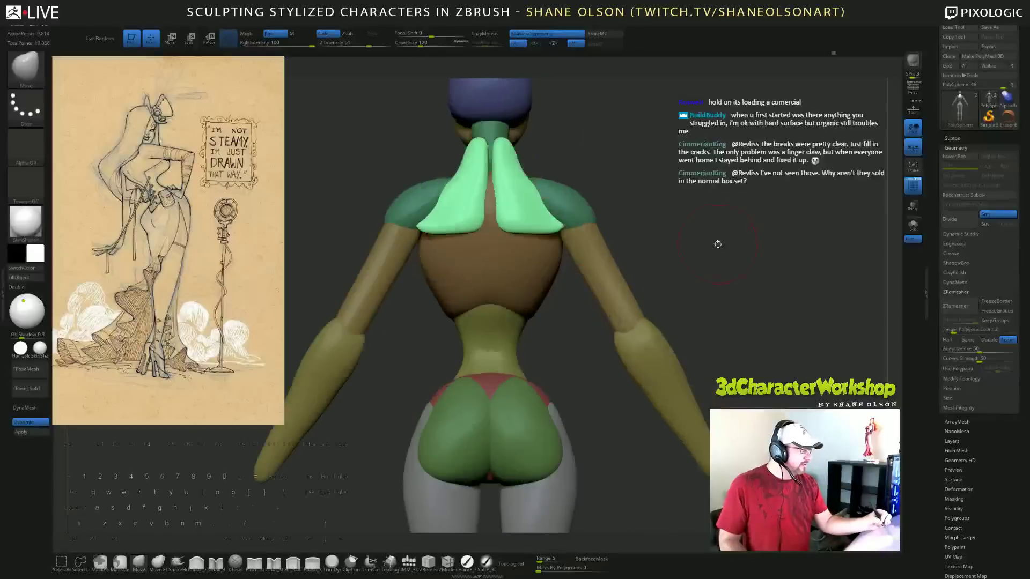
Extend the tops of the flared upper-back forms up the neck and refine their inner and outer edges.
{"action": "left_click_drag", "start_coordinate": [703, 243], "coordinate": [723, 244], "text": "alt"}
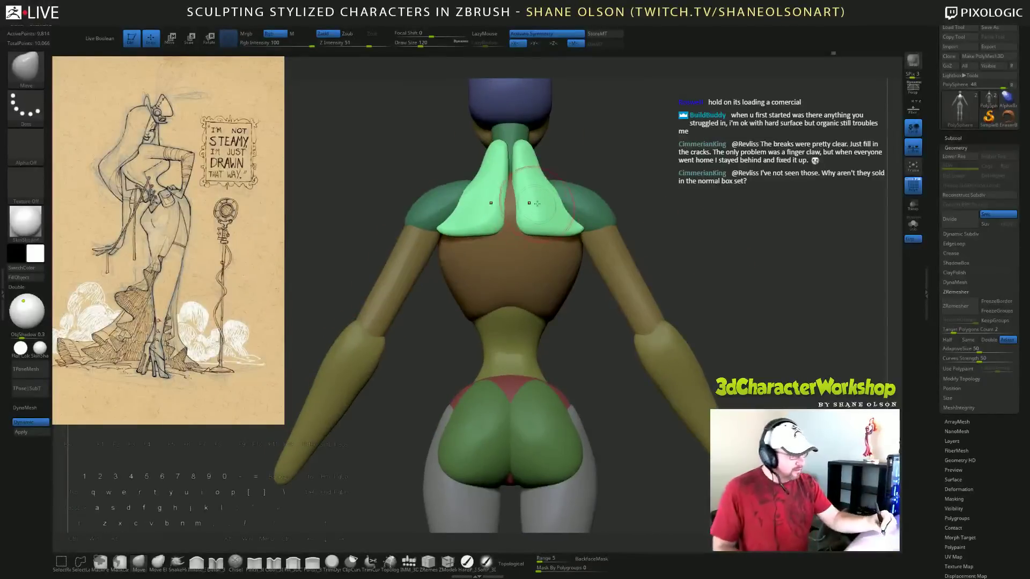
{"action": "right_click_drag", "start_coordinate": [533, 210], "coordinate": [530, 213]}
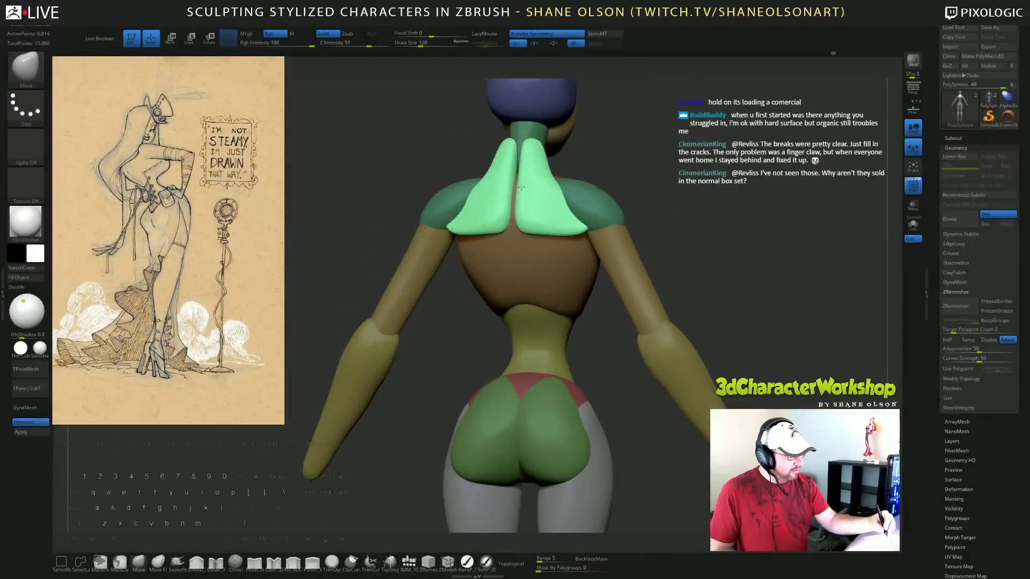
{"action": "mouse_move", "coordinate": [525, 158]}
{"action": "right_mouse_down"}
{"action": "mouse_move", "coordinate": [550, 159]}
{"action": "mouse_move", "coordinate": [543, 139]}
{"action": "right_mouse_up"}
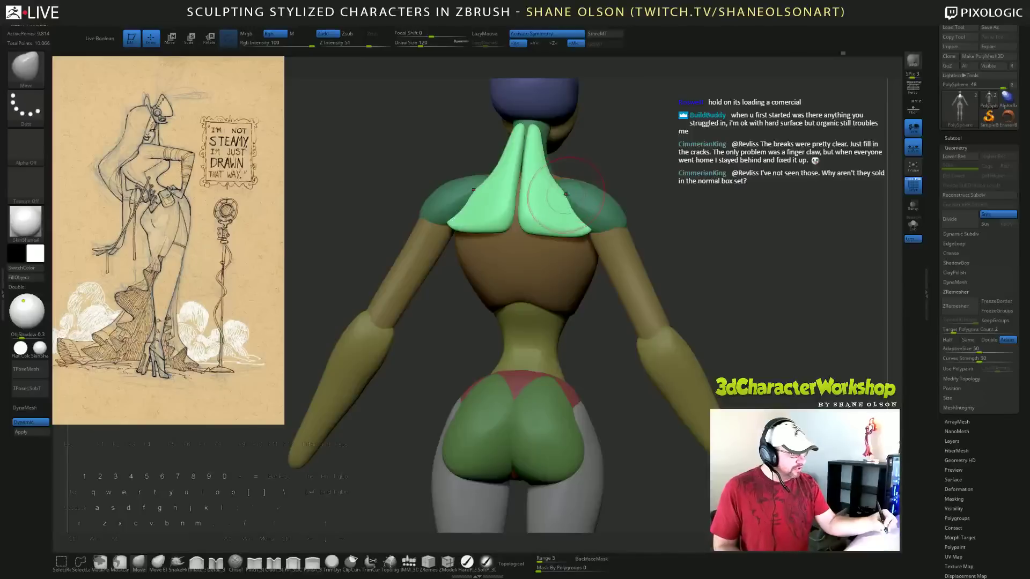
{"action": "right_click_drag", "start_coordinate": [665, 188], "coordinate": [643, 174]}
{"action": "right_click_drag", "start_coordinate": [568, 196], "coordinate": [529, 213]}
{"action": "right_click_drag", "start_coordinate": [664, 187], "coordinate": [674, 216]}
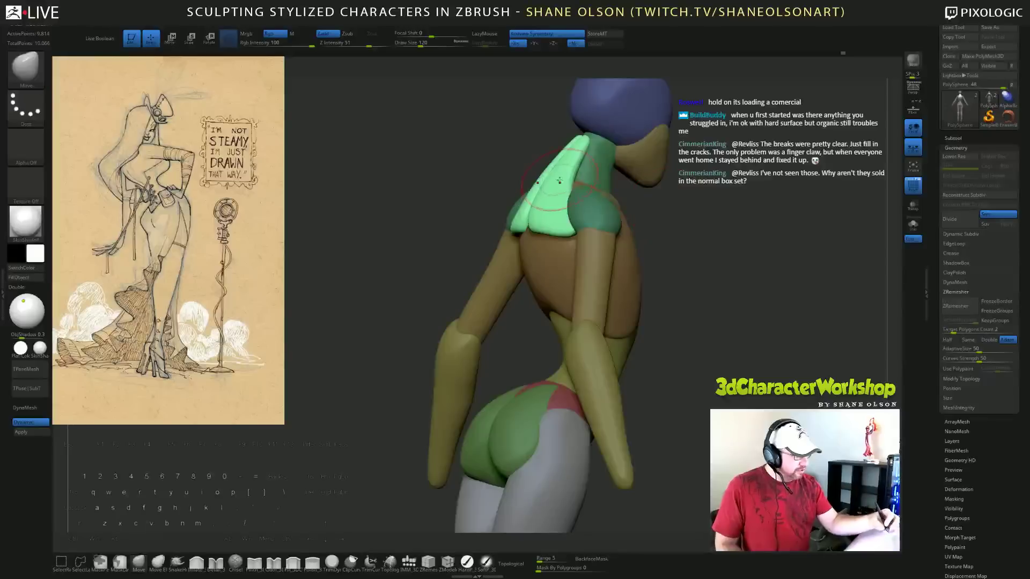
Set the Move brush draw size to 207 and push the upper-back forms closer to the neck and ribcage in profile.
{"action": "left_click_drag", "start_coordinate": [540, 137], "coordinate": [540, 138], "text": "shift"}
{"action": "key", "text": "s"}
{"action": "left_click_drag", "start_coordinate": [686, 175], "coordinate": [695, 176]}
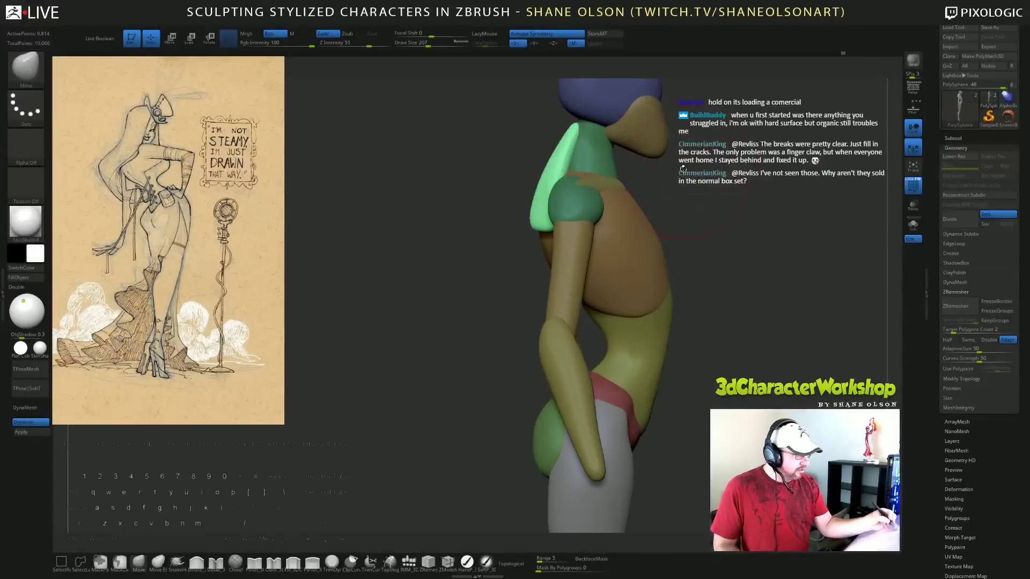
{"action": "left_click_drag", "start_coordinate": [577, 130], "coordinate": [579, 128]}
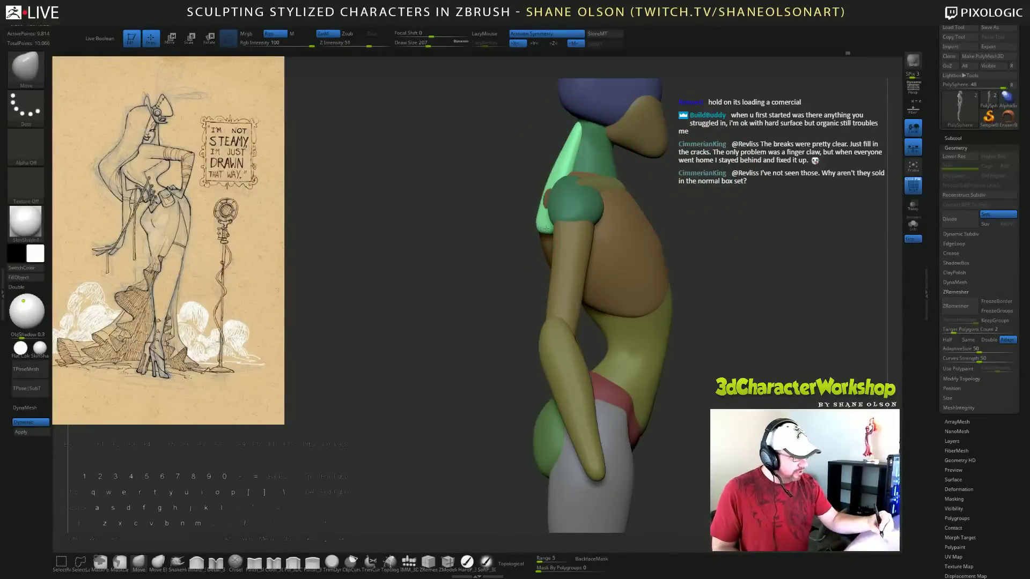
{"action": "right_click_drag", "start_coordinate": [551, 206], "coordinate": [548, 210]}
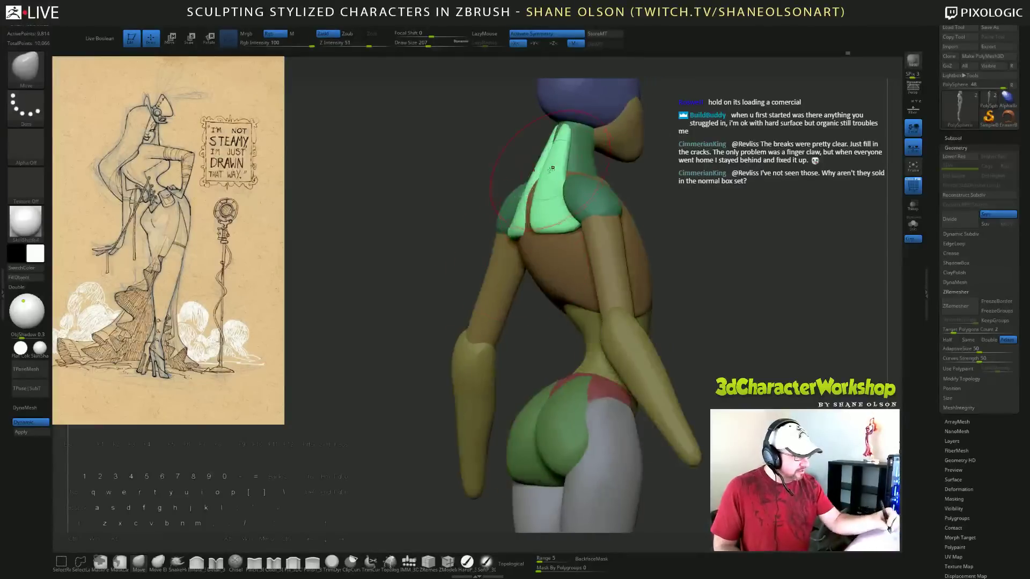
{"action": "left_click_drag", "start_coordinate": [510, 333], "coordinate": [540, 317]}
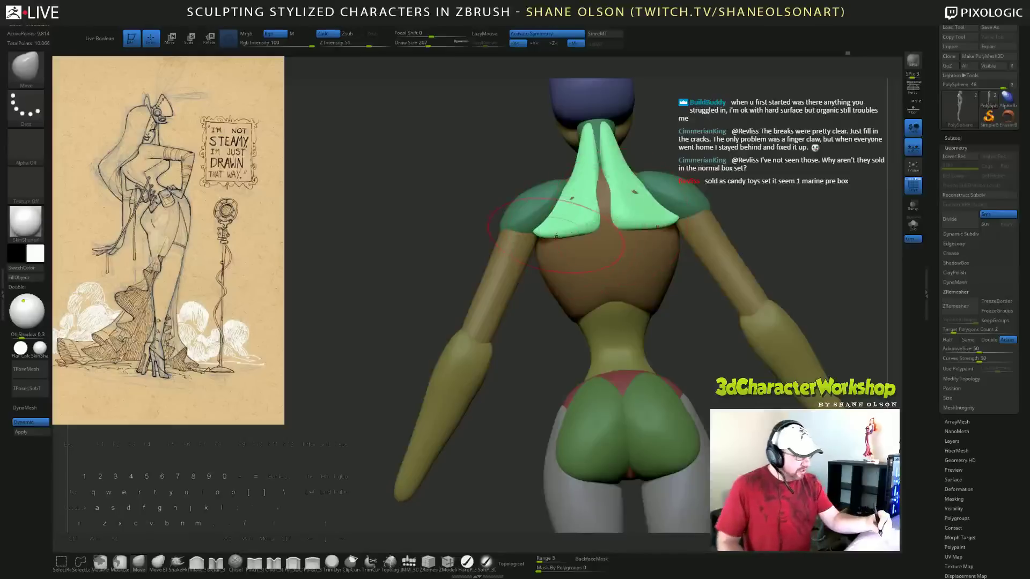
Raise the lower edges of the upper-back forms and adjust their inner edges, reducing the Move brush draw size to 124.
{"action": "left_click_drag", "start_coordinate": [556, 236], "coordinate": [557, 228]}
{"action": "mouse_move", "coordinate": [736, 185]}
{"action": "left_mouse_down", "text": "shift"}
{"action": "mouse_move", "coordinate": [729, 174]}
{"action": "mouse_move", "coordinate": [729, 190]}
{"action": "left_mouse_up", "text": "shift"}
{"action": "key", "text": "s"}
{"action": "mouse_move", "coordinate": [730, 212]}
{"action": "left_mouse_down"}
{"action": "mouse_move", "coordinate": [797, 215]}
{"action": "mouse_move", "coordinate": [751, 214]}
{"action": "left_mouse_up"}
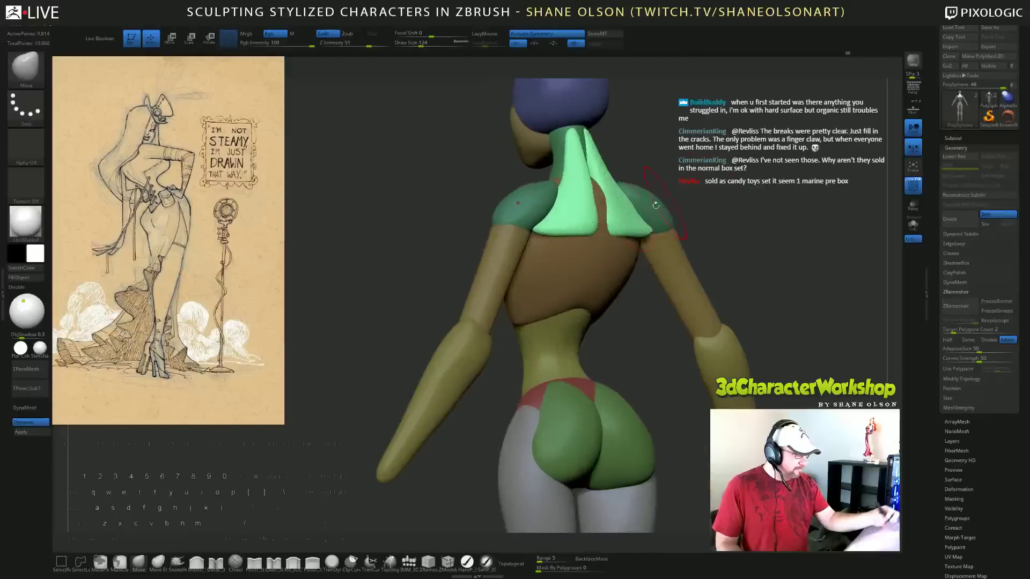
{"action": "left_click_drag", "start_coordinate": [564, 236], "coordinate": [566, 230]}
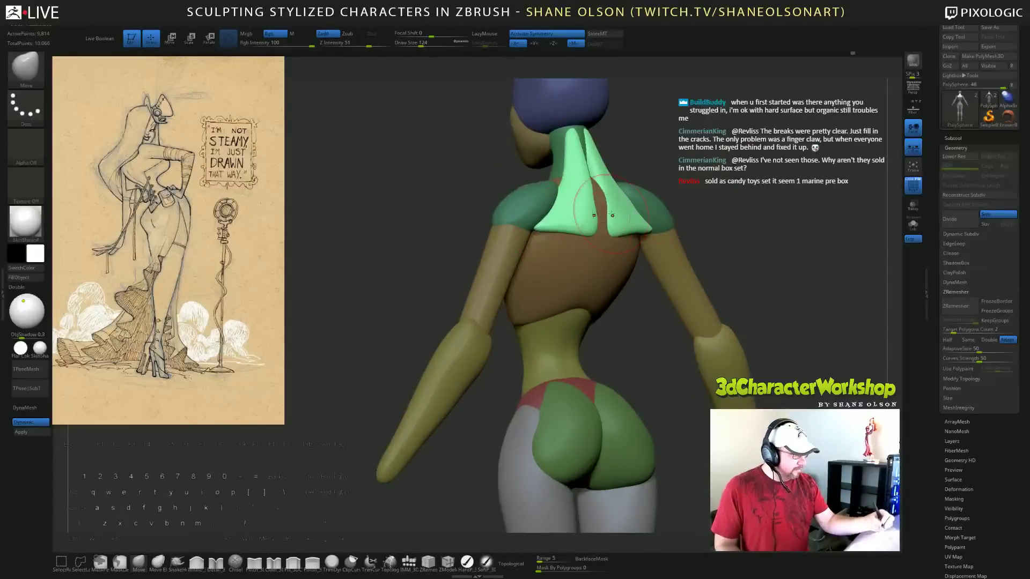
{"action": "right_click_drag", "start_coordinate": [603, 215], "coordinate": [738, 235]}
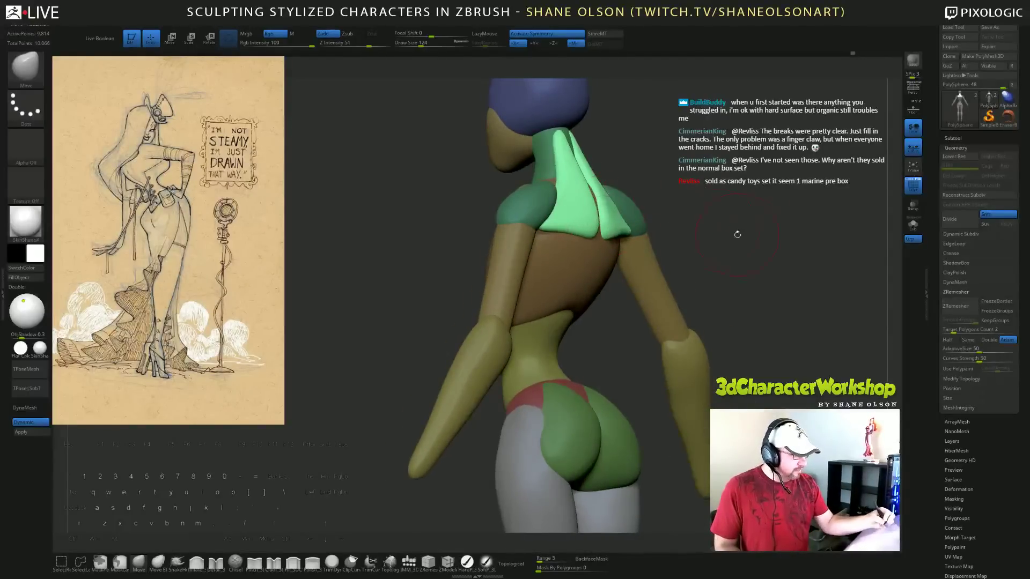
Narrow the gap between the two upper-back forms and refine their slopes from the neck to the shoulders.
{"action": "left_click_drag", "start_coordinate": [737, 235], "coordinate": [707, 228], "text": "shift"}
{"action": "left_click_drag", "start_coordinate": [711, 158], "coordinate": [761, 136]}
{"action": "mouse_move", "coordinate": [735, 161]}
{"action": "right_mouse_down"}
{"action": "mouse_move", "coordinate": [676, 171]}
{"action": "mouse_move", "coordinate": [732, 142]}
{"action": "mouse_move", "coordinate": [585, 207]}
{"action": "right_mouse_up"}
{"action": "mouse_move", "coordinate": [577, 188]}
{"action": "left_mouse_down"}
{"action": "mouse_move", "coordinate": [573, 177]}
{"action": "mouse_move", "coordinate": [590, 163]}
{"action": "left_mouse_up"}
{"action": "left_click_drag", "start_coordinate": [743, 157], "coordinate": [712, 174], "text": "shift"}
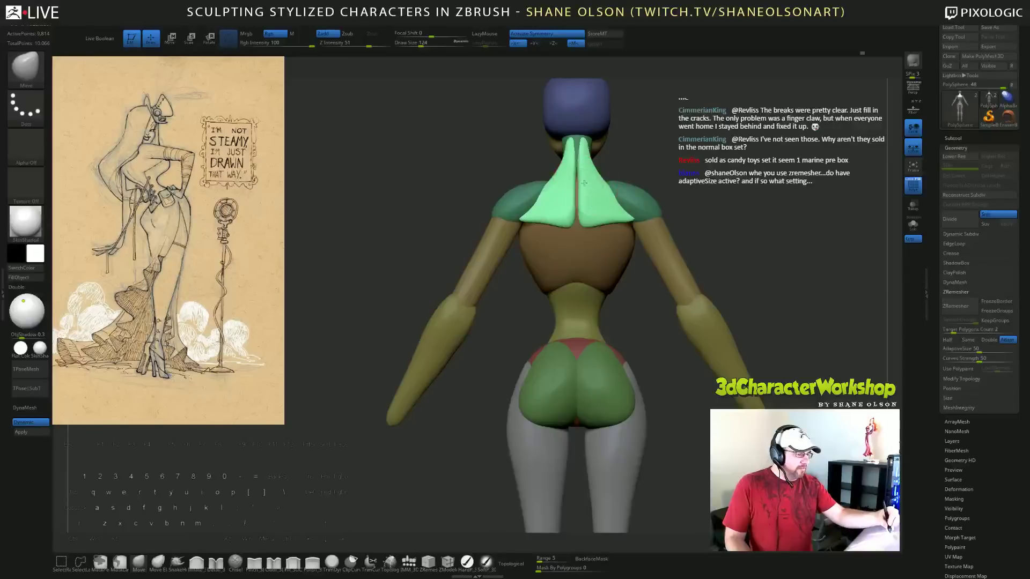
{"action": "left_click_drag", "start_coordinate": [629, 150], "coordinate": [599, 173]}
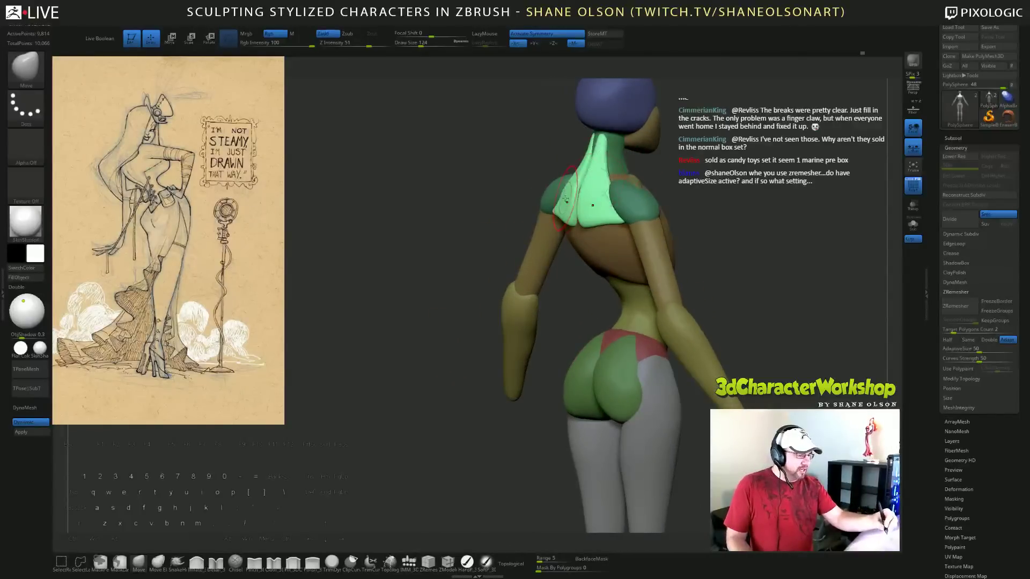
Move the outer corners of the upper-back forms up and out over the shoulders and smooth their surface.
{"action": "mouse_move", "coordinate": [528, 215]}
{"action": "left_mouse_down"}
{"action": "mouse_move", "coordinate": [558, 185]}
{"action": "mouse_move", "coordinate": [550, 180]}
{"action": "left_mouse_up"}
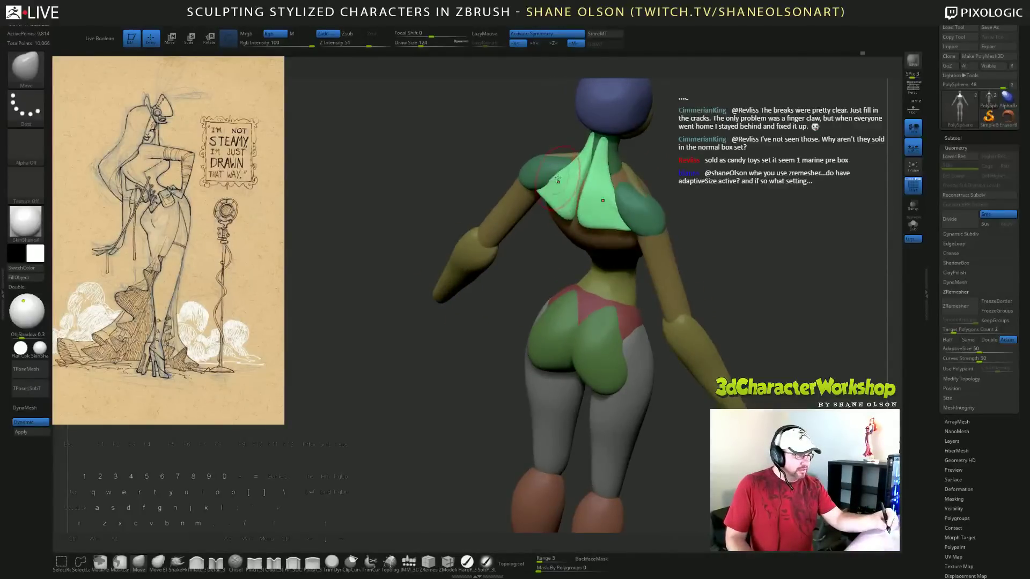
{"action": "left_click_drag", "start_coordinate": [687, 182], "coordinate": [681, 159]}
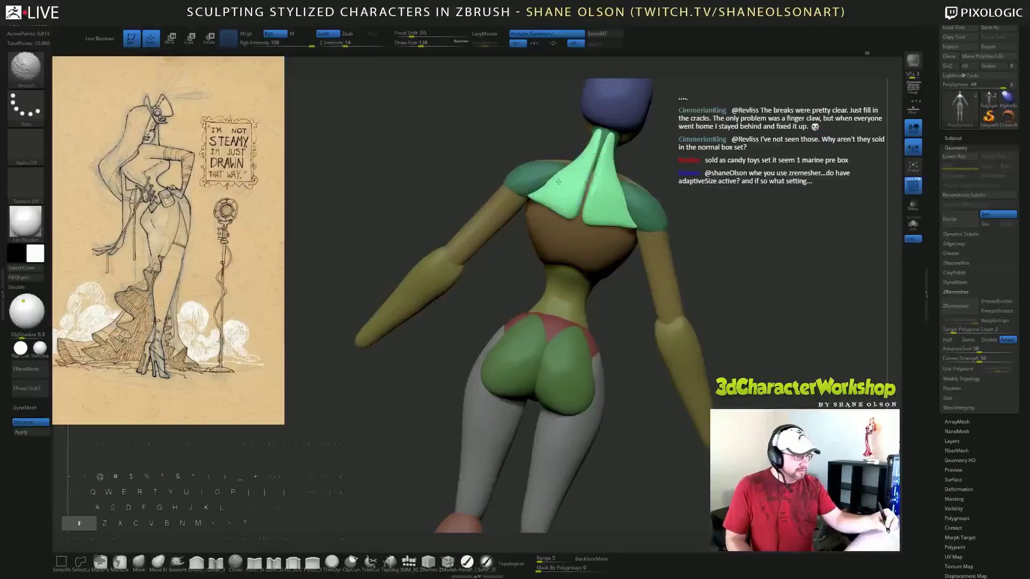
{"action": "mouse_move", "coordinate": [727, 220]}
{"action": "left_mouse_down", "text": "shift"}
{"action": "mouse_move", "coordinate": [689, 171]}
{"action": "mouse_move", "coordinate": [711, 197]}
{"action": "mouse_move", "coordinate": [725, 173]}
{"action": "left_mouse_up", "text": "shift"}
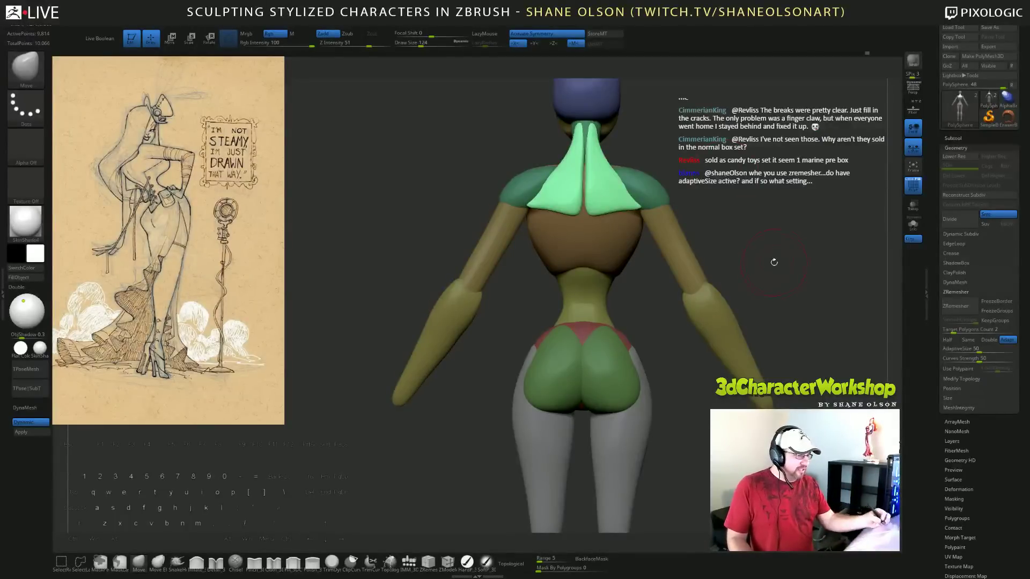
{"action": "right_click_drag", "start_coordinate": [774, 262], "coordinate": [761, 197]}
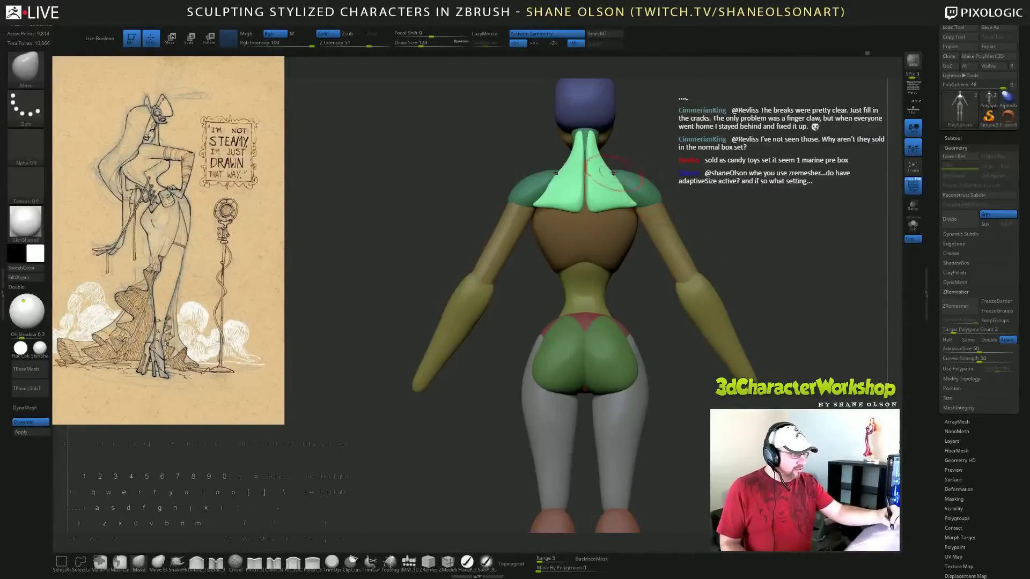
Refine the shoulder slopes of the upper-back forms with the Move brush, working from behind, the side and the front.
{"action": "mouse_move", "coordinate": [704, 172]}
{"action": "right_mouse_down"}
{"action": "mouse_move", "coordinate": [749, 221]}
{"action": "mouse_move", "coordinate": [692, 219]}
{"action": "mouse_move", "coordinate": [734, 218]}
{"action": "right_mouse_up"}
{"action": "left_click_drag", "start_coordinate": [734, 218], "coordinate": [692, 218]}
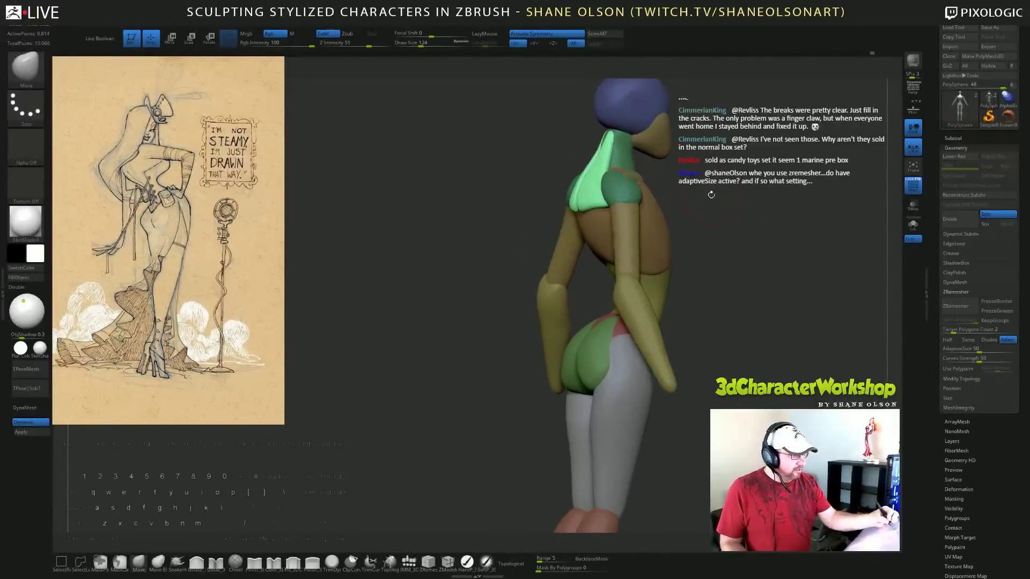
{"action": "mouse_move", "coordinate": [711, 194]}
{"action": "right_mouse_down"}
{"action": "mouse_move", "coordinate": [697, 148]}
{"action": "mouse_move", "coordinate": [587, 172]}
{"action": "right_mouse_up"}
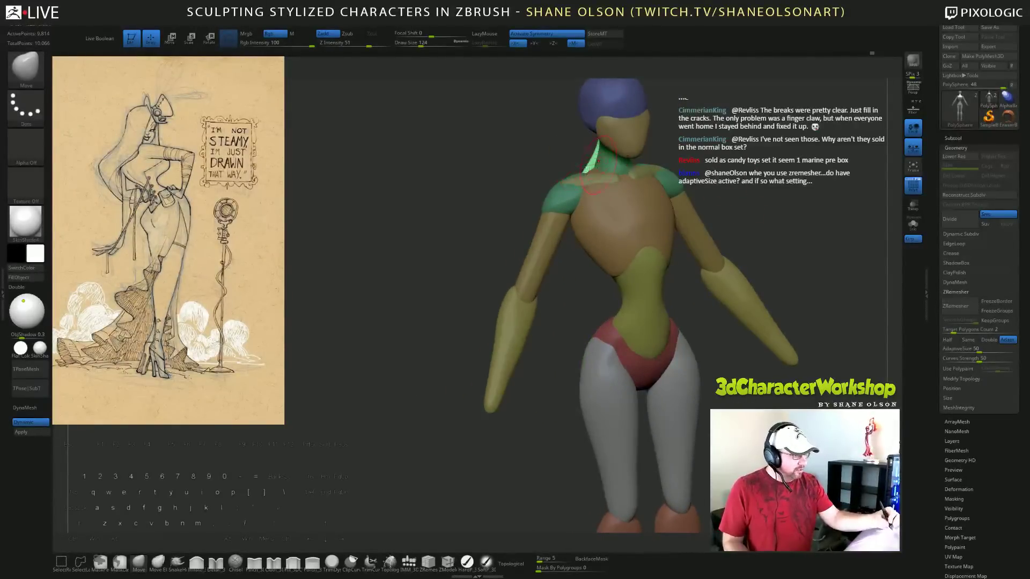
{"action": "right_click_drag", "start_coordinate": [723, 189], "coordinate": [687, 154]}
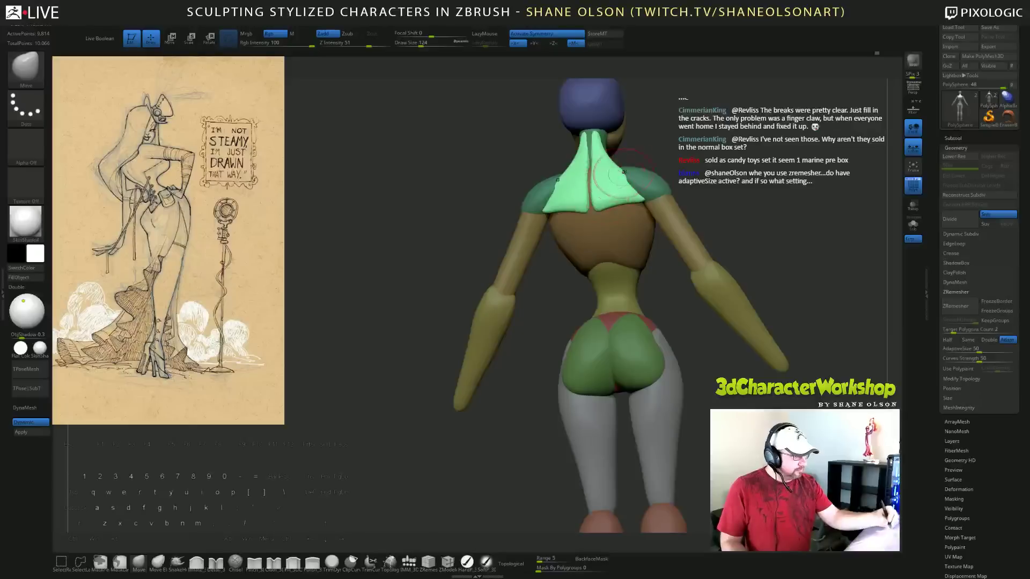
{"action": "right_click_drag", "start_coordinate": [623, 172], "coordinate": [588, 181]}
{"action": "left_click_drag", "start_coordinate": [752, 245], "coordinate": [755, 223]}
{"action": "mouse_move", "coordinate": [755, 222]}
{"action": "right_mouse_down"}
{"action": "mouse_move", "coordinate": [759, 212]}
{"action": "mouse_move", "coordinate": [753, 252]}
{"action": "right_mouse_up"}
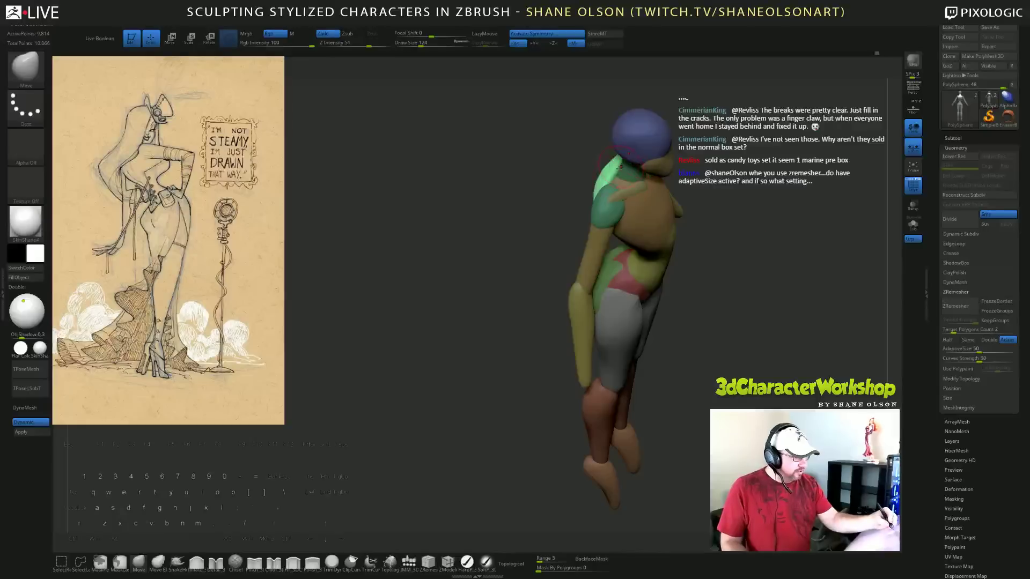
{"action": "right_click_drag", "start_coordinate": [648, 201], "coordinate": [736, 244]}
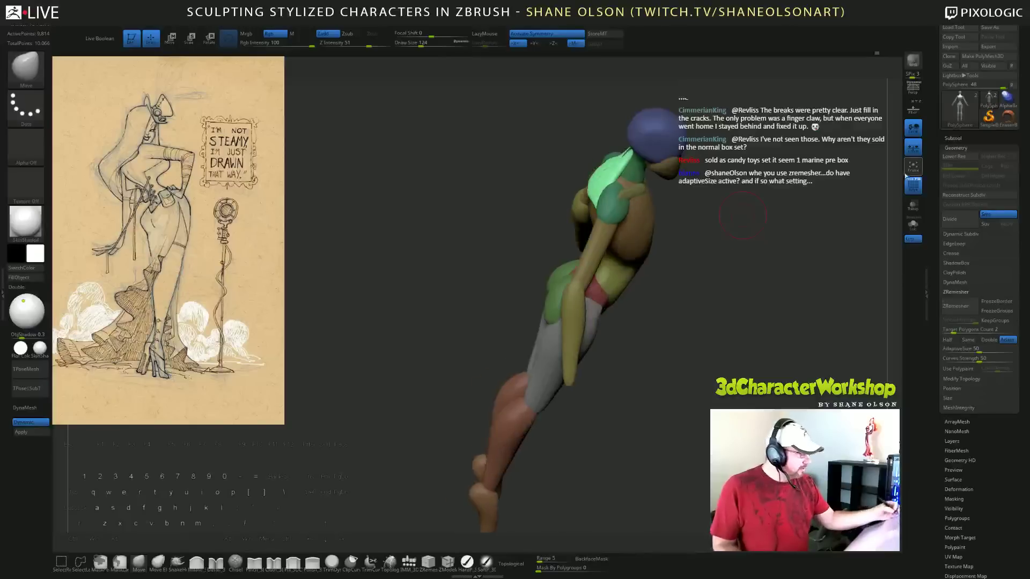
Isolate the upper-back forms with the neck, examine their shape from several angles and show the full figure again.
{"action": "left_click", "coordinate": [911, 227]}
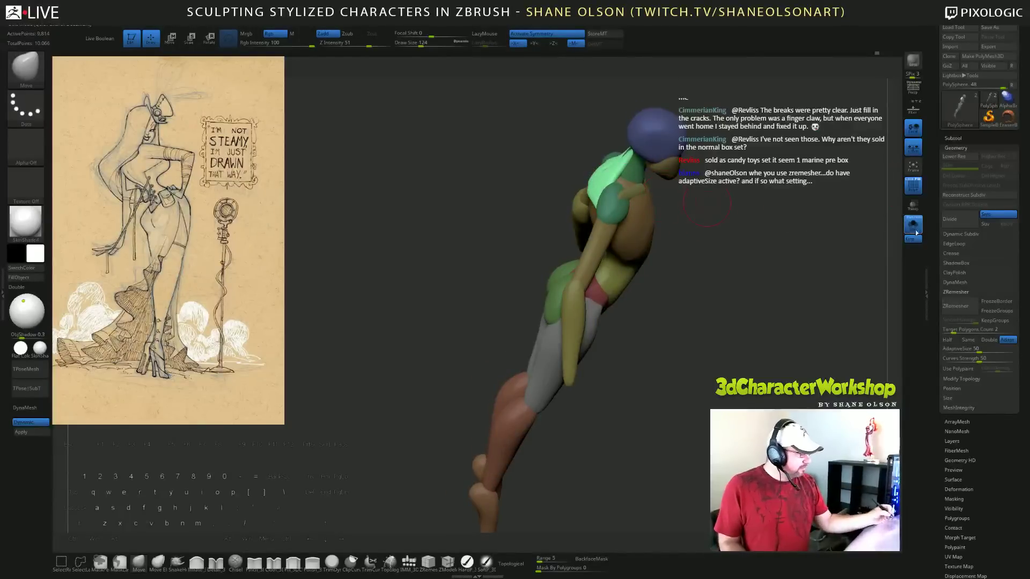
{"action": "left_click_drag", "start_coordinate": [713, 246], "coordinate": [701, 239], "text": "alt"}
{"action": "left_click", "coordinate": [639, 175], "text": "ctrl+shift"}
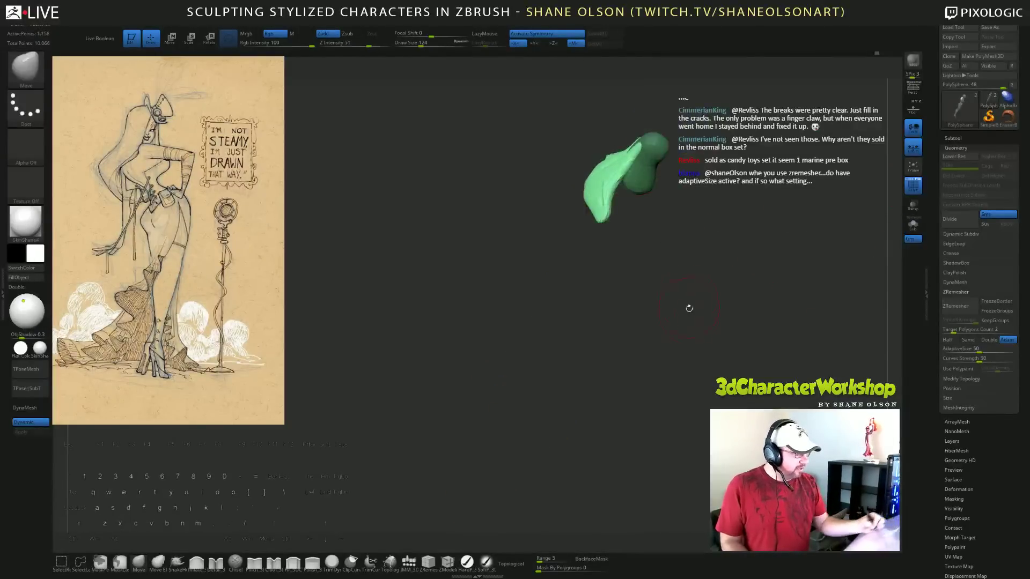
{"action": "mouse_move", "coordinate": [689, 308]}
{"action": "left_mouse_down"}
{"action": "mouse_move", "coordinate": [678, 308]}
{"action": "mouse_move", "coordinate": [714, 298]}
{"action": "left_mouse_up"}
{"action": "left_click", "coordinate": [915, 226]}
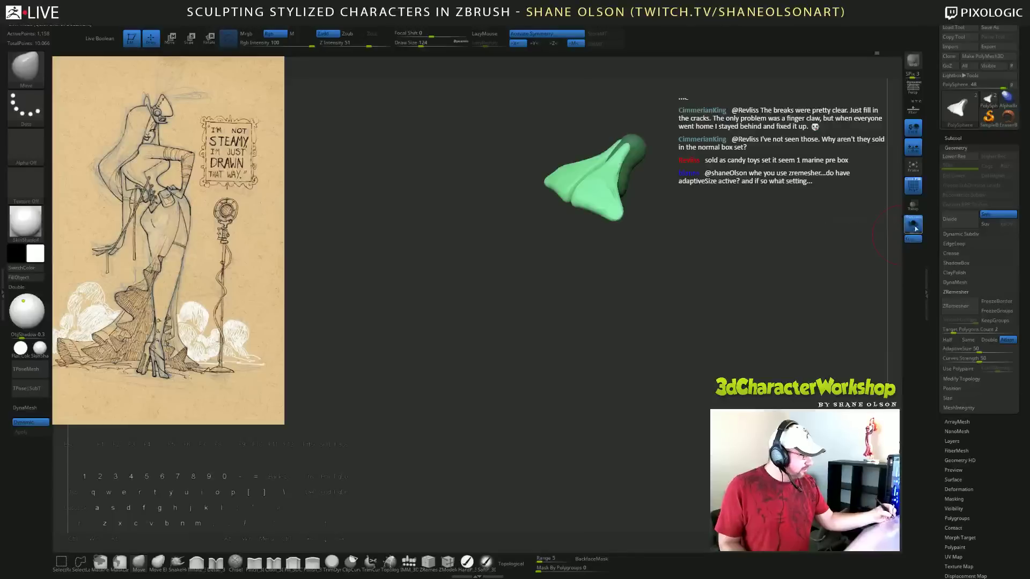
{"action": "left_click", "coordinate": [768, 294], "text": "ctrl+shift"}
{"action": "left_click_drag", "start_coordinate": [766, 297], "coordinate": [771, 280], "text": "shift"}
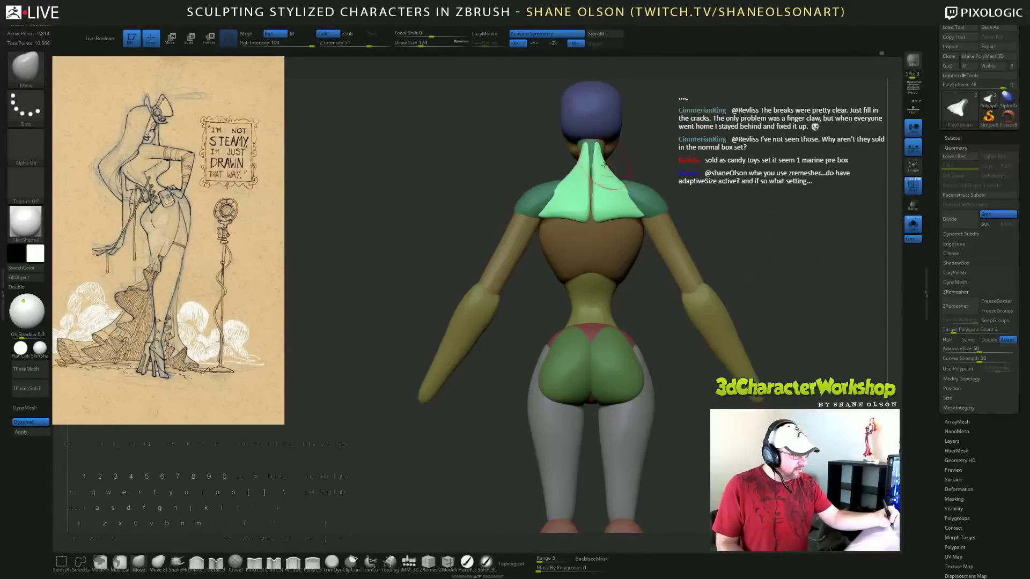
Set the ZRemesher target polygon count to 4, clear the figure's mask and remesh the whole figure.
{"action": "left_click_drag", "start_coordinate": [677, 160], "coordinate": [634, 162]}
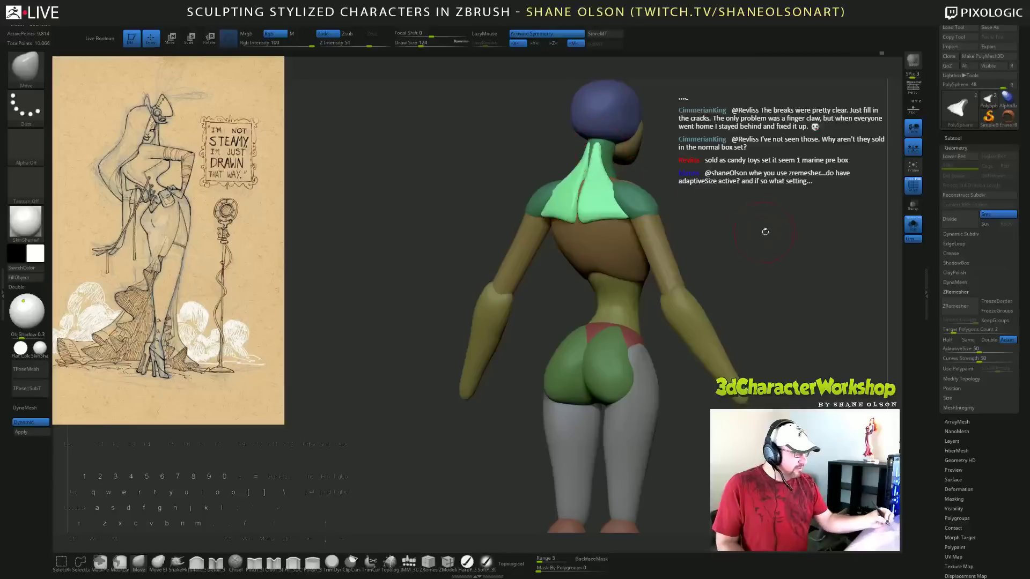
{"action": "mouse_move", "coordinate": [766, 231]}
{"action": "left_mouse_down"}
{"action": "mouse_move", "coordinate": [797, 231]}
{"action": "mouse_move", "coordinate": [755, 229]}
{"action": "left_mouse_up"}
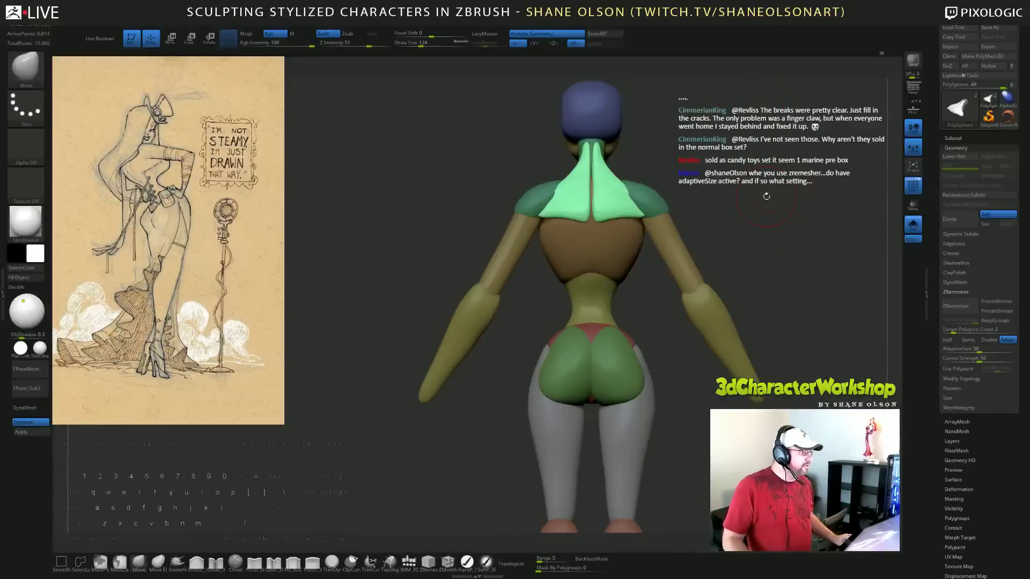
{"action": "left_click_drag", "start_coordinate": [767, 197], "coordinate": [829, 188]}
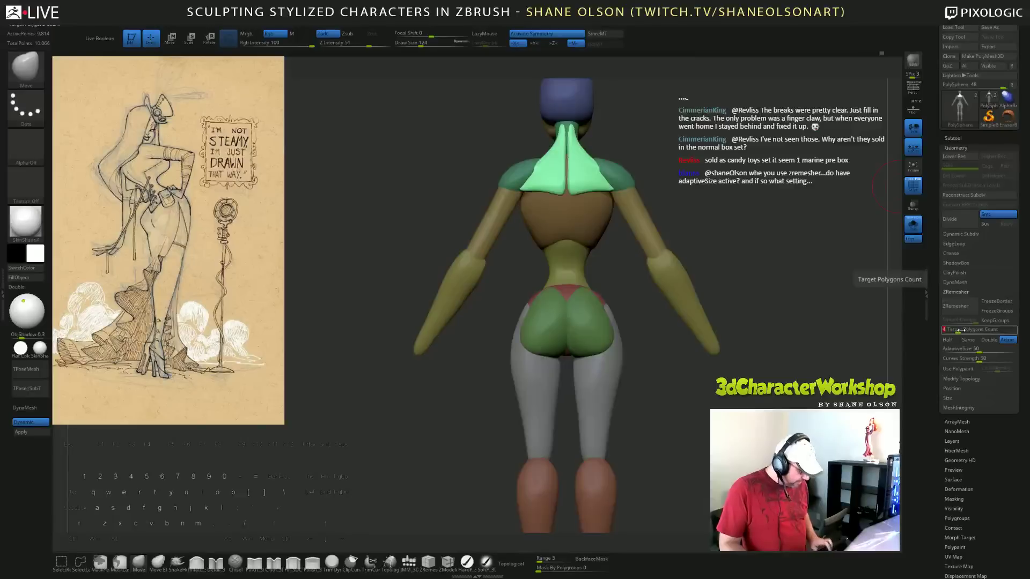
{"action": "left_click_drag", "start_coordinate": [773, 197], "coordinate": [792, 251], "text": "ctrl"}
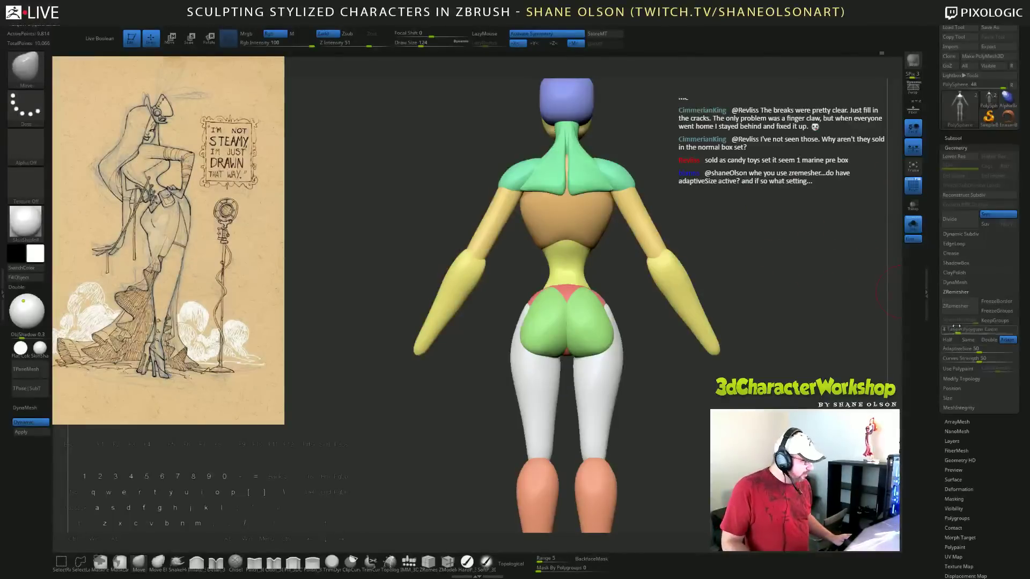
{"action": "left_click", "coordinate": [955, 306]}
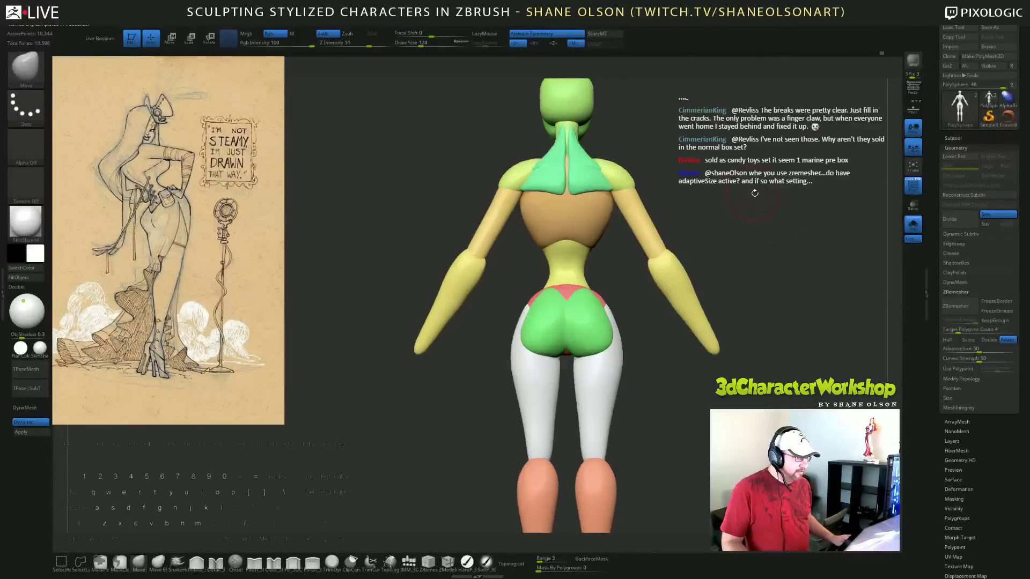
Display the polygon wireframe on the remeshed figure and examine its new topology from behind.
{"action": "key", "text": "shift+f"}
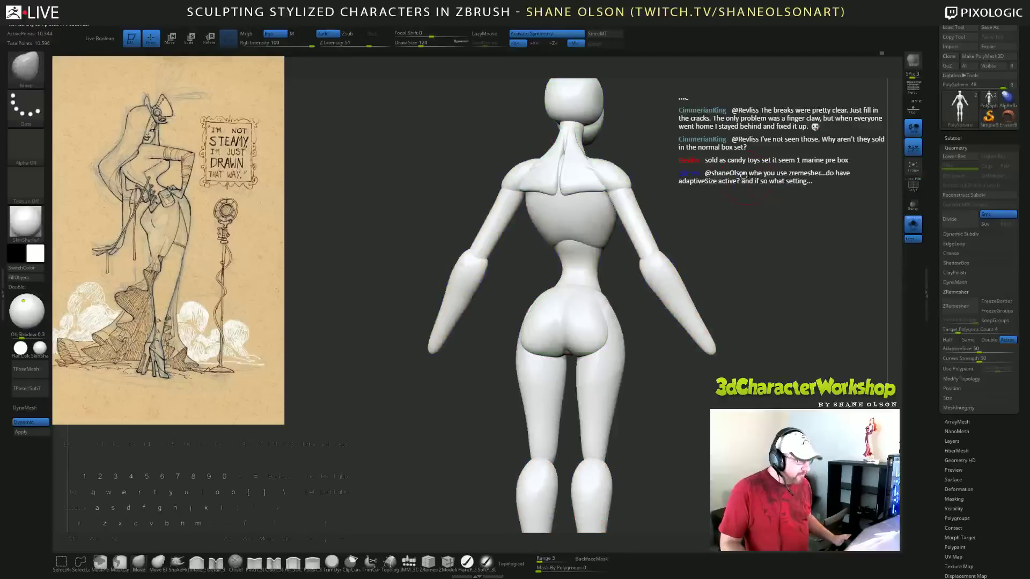
{"action": "key", "text": "shift+f"}
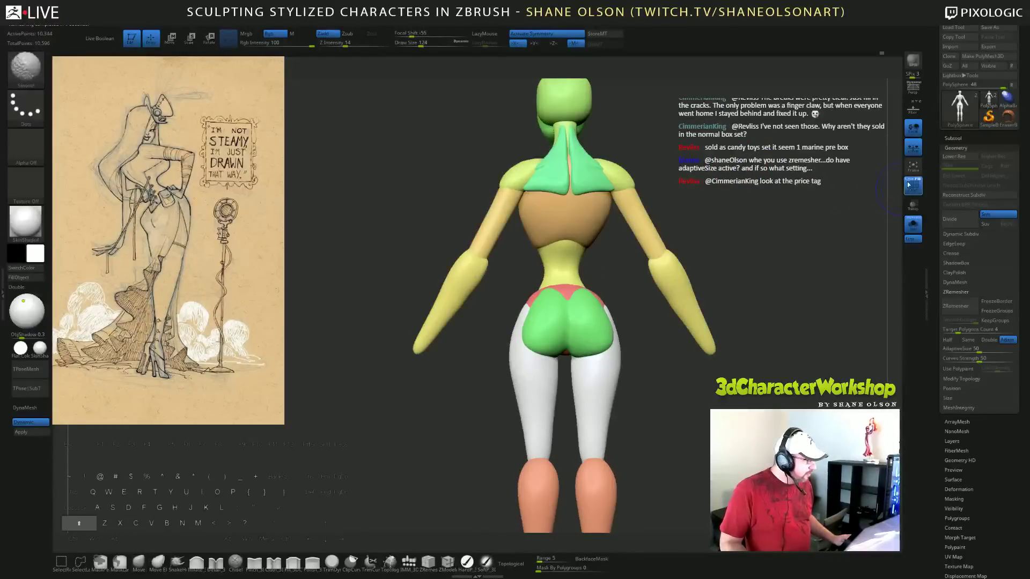
{"action": "key", "text": "shift+f"}
{"action": "left_click_drag", "start_coordinate": [858, 184], "coordinate": [787, 177]}
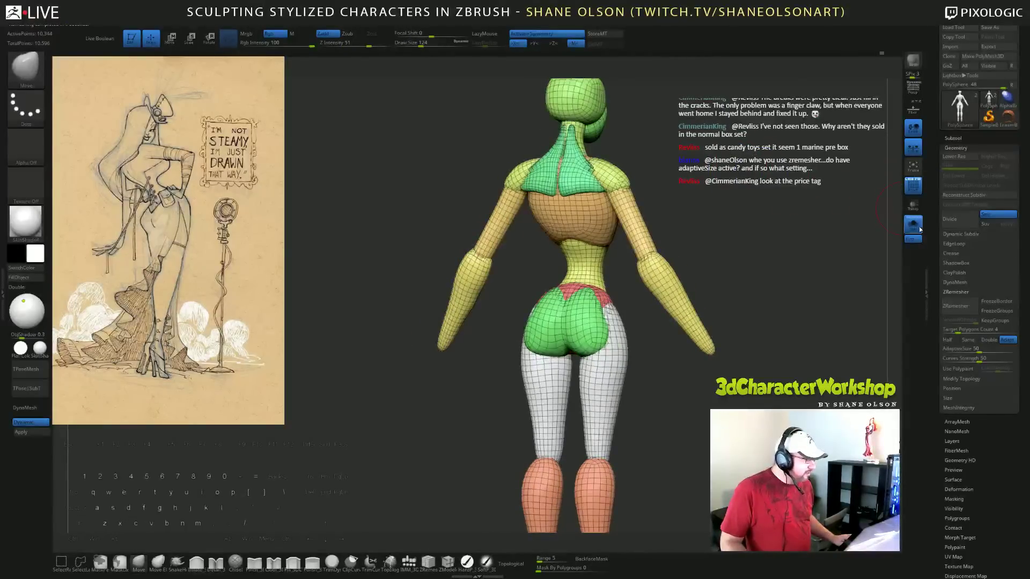
{"action": "left_click", "coordinate": [917, 226]}
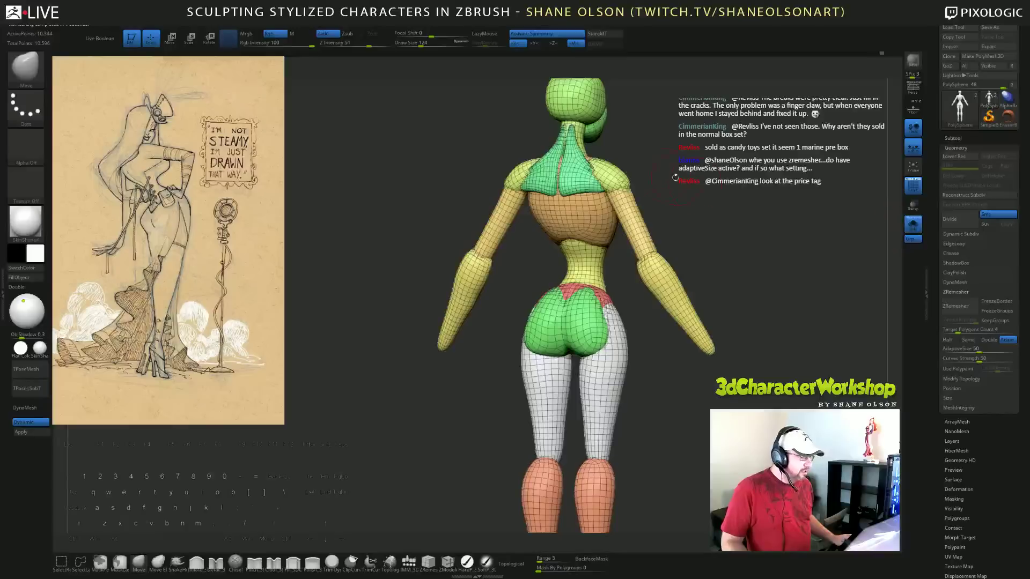
{"action": "left_click", "coordinate": [914, 224]}
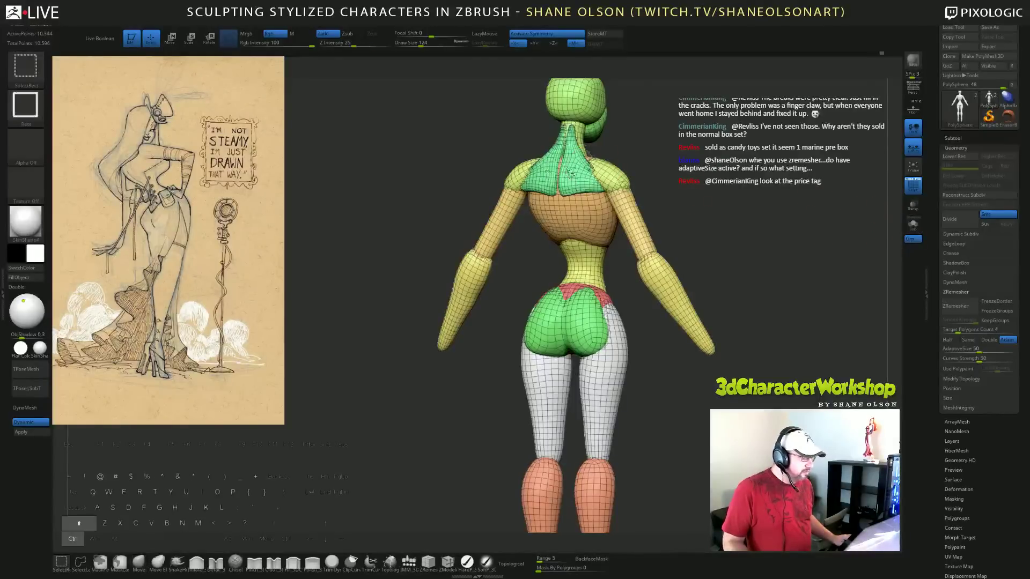
Isolate the upper-back forms, set the draw size to 68 and smooth the creased inner side facing the body.
{"action": "left_click", "coordinate": [579, 191], "text": "ctrl+shift"}
{"action": "left_click_drag", "start_coordinate": [727, 150], "coordinate": [736, 222], "text": "alt"}
{"action": "mouse_move", "coordinate": [746, 118]}
{"action": "left_mouse_down"}
{"action": "mouse_move", "coordinate": [719, 145]}
{"action": "mouse_move", "coordinate": [711, 247]}
{"action": "mouse_move", "coordinate": [677, 323]}
{"action": "left_mouse_up"}
{"action": "key", "text": "s"}
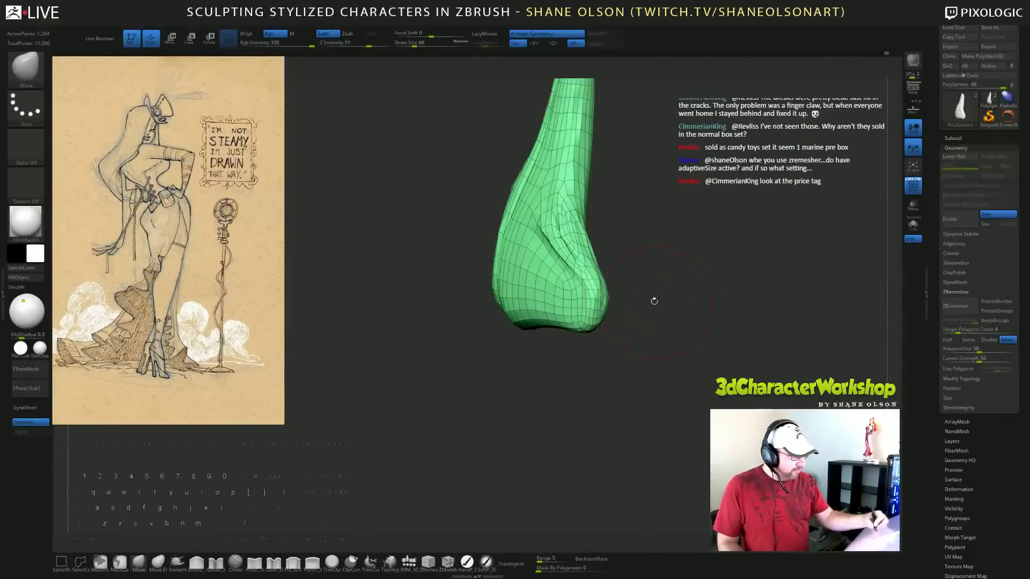
{"action": "left_click_drag", "start_coordinate": [575, 263], "coordinate": [553, 217], "text": "shift"}
Try to reshape the outer slopes of the isolated upper-back forms and undo the attempt.
{"action": "mouse_move", "coordinate": [735, 292]}
{"action": "left_mouse_down"}
{"action": "mouse_move", "coordinate": [666, 293]}
{"action": "mouse_move", "coordinate": [710, 376]}
{"action": "mouse_move", "coordinate": [594, 221]}
{"action": "mouse_move", "coordinate": [530, 210]}
{"action": "mouse_move", "coordinate": [530, 186]}
{"action": "left_mouse_up"}
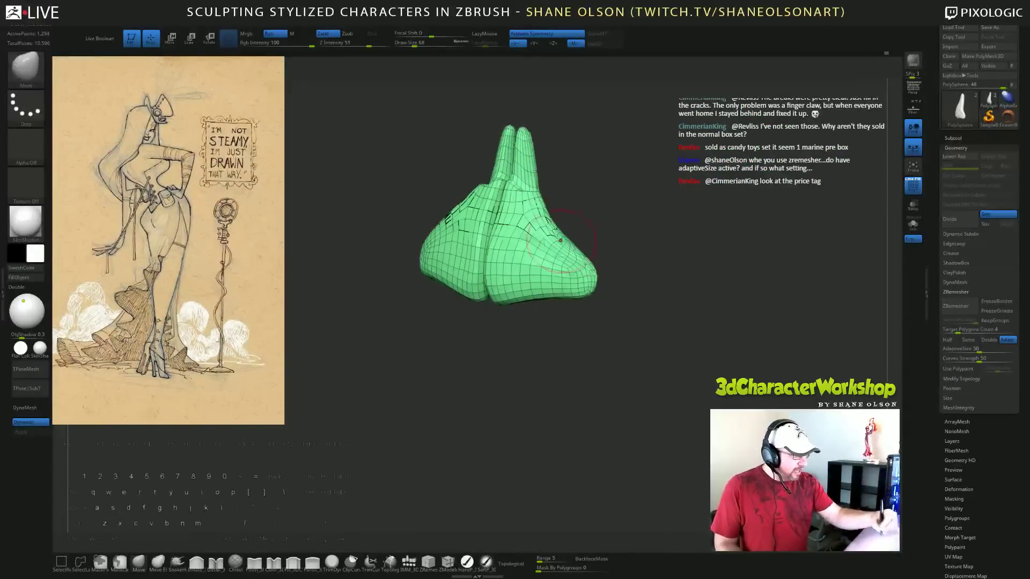
{"action": "key", "text": "ctrl+z"}
{"action": "left_click_drag", "start_coordinate": [651, 296], "coordinate": [636, 295]}
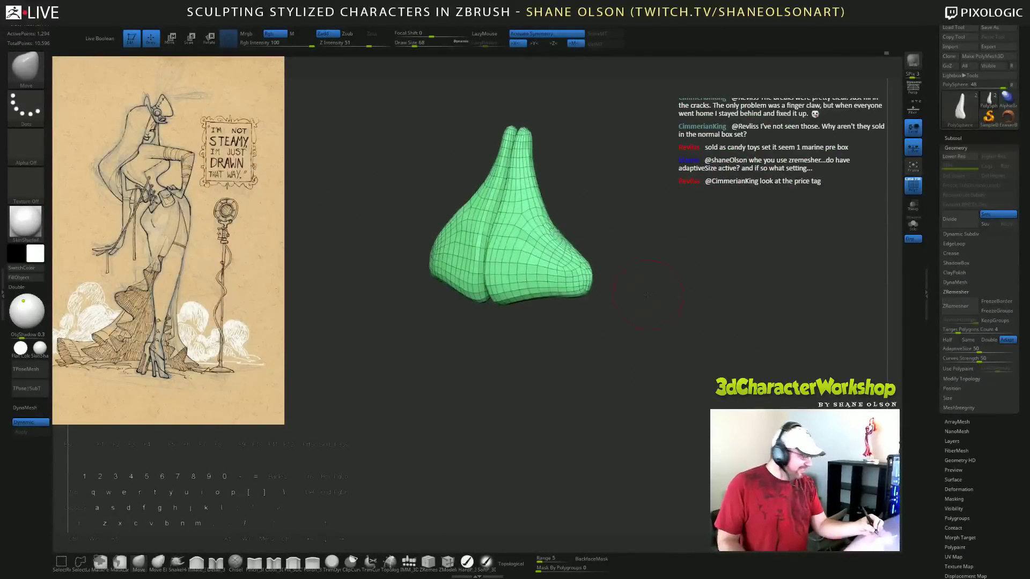
Smooth the isolated upper-back forms and, with all parts shown again, remesh the whole figure with ZRemesher.
{"action": "mouse_move", "coordinate": [531, 187]}
{"action": "left_mouse_down", "text": "shift"}
{"action": "mouse_move", "coordinate": [530, 165]}
{"action": "mouse_move", "coordinate": [535, 207]}
{"action": "left_mouse_up", "text": "shift"}
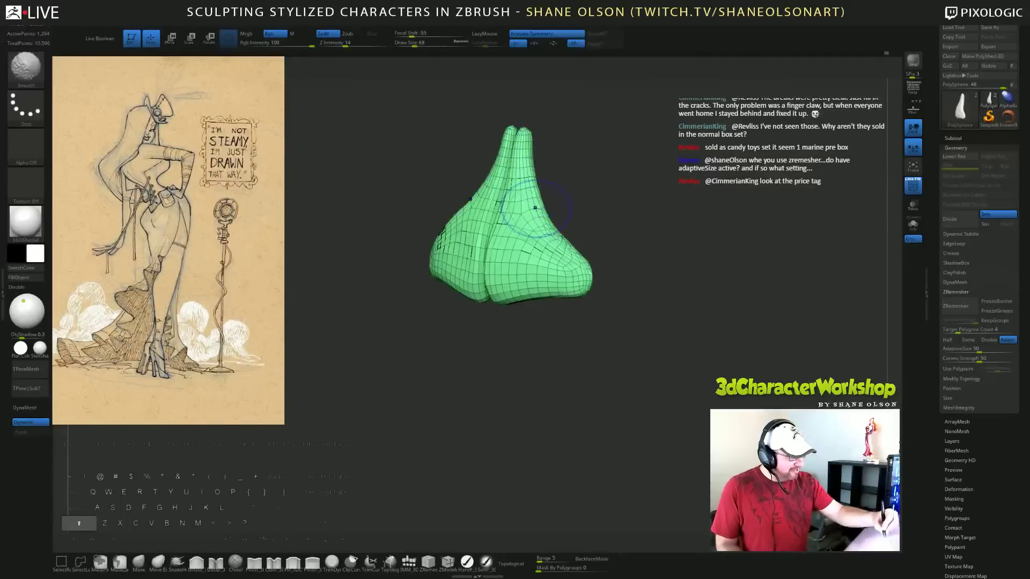
{"action": "left_click_drag", "start_coordinate": [639, 279], "coordinate": [685, 306], "text": "shift"}
{"action": "left_click", "coordinate": [724, 335], "text": "ctrl+shift"}
{"action": "left_click_drag", "start_coordinate": [728, 342], "coordinate": [759, 291]}
{"action": "left_click", "coordinate": [956, 306]}
{"action": "mouse_move", "coordinate": [700, 414]}
{"action": "left_mouse_down"}
{"action": "mouse_move", "coordinate": [654, 432]}
{"action": "mouse_move", "coordinate": [687, 424]}
{"action": "left_mouse_up"}
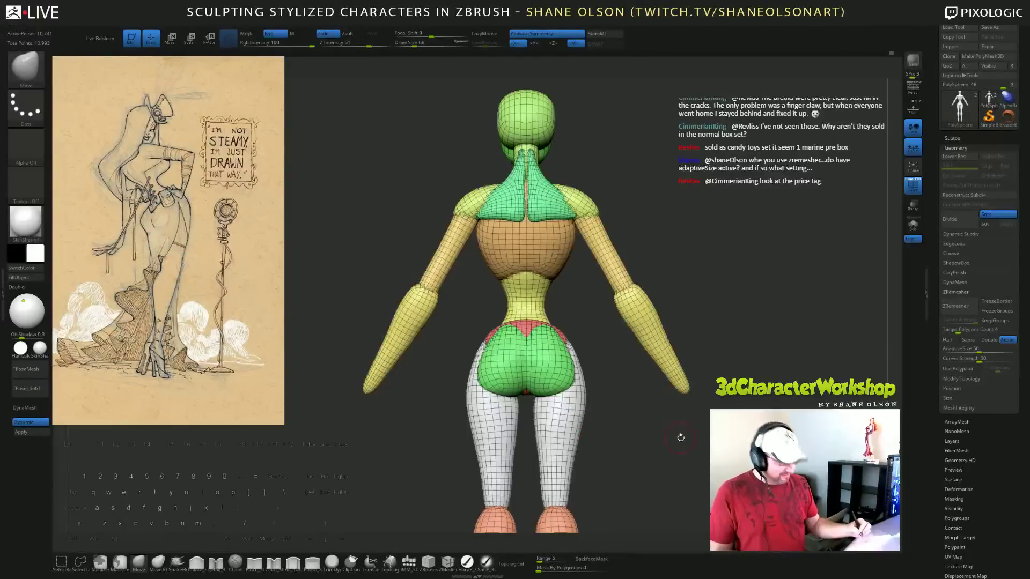
Turn off the polygon wireframe and examine the remeshed figure's silhouette from the back, front and side.
{"action": "key", "text": "shift+f"}
{"action": "mouse_move", "coordinate": [681, 437]}
{"action": "left_mouse_down"}
{"action": "mouse_move", "coordinate": [644, 435]}
{"action": "mouse_move", "coordinate": [677, 434]}
{"action": "left_mouse_up"}
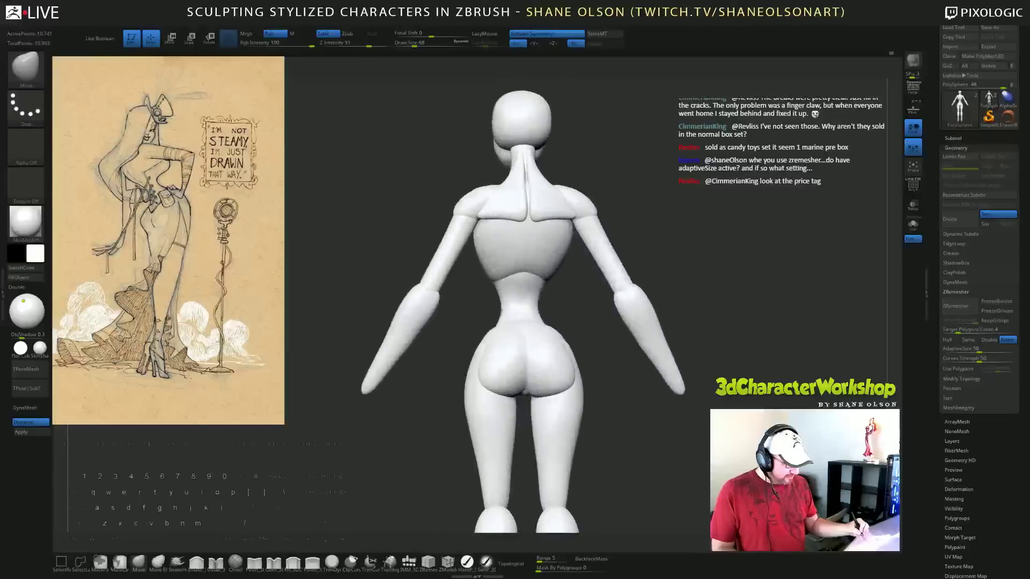
{"action": "mouse_move", "coordinate": [815, 450]}
{"action": "left_mouse_down"}
{"action": "mouse_move", "coordinate": [709, 460]}
{"action": "mouse_move", "coordinate": [591, 331]}
{"action": "left_mouse_up"}
{"action": "key", "text": "shift"}
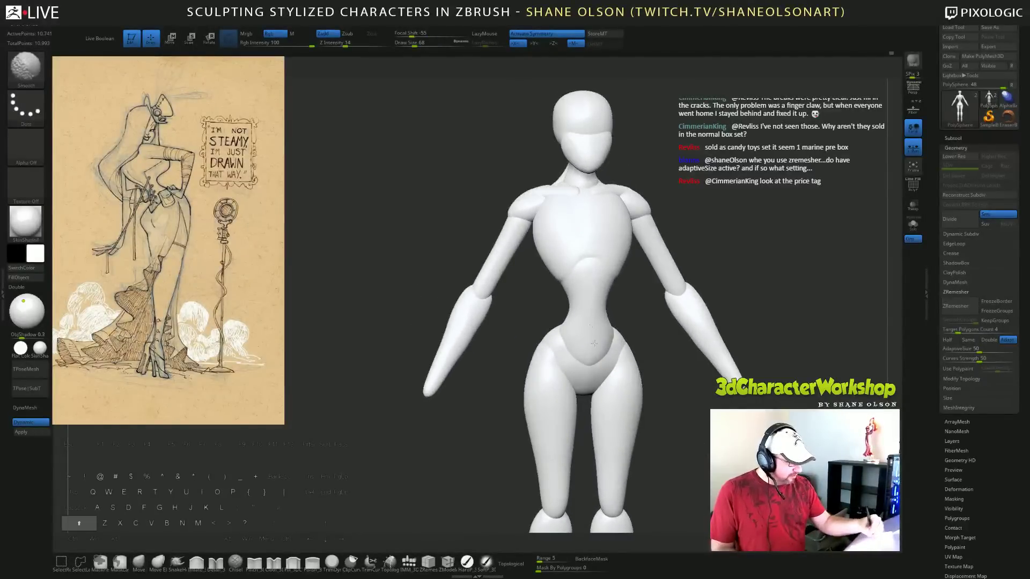
{"action": "mouse_move", "coordinate": [759, 265]}
{"action": "left_mouse_down"}
{"action": "mouse_move", "coordinate": [729, 269]}
{"action": "mouse_move", "coordinate": [754, 260]}
{"action": "left_mouse_up"}
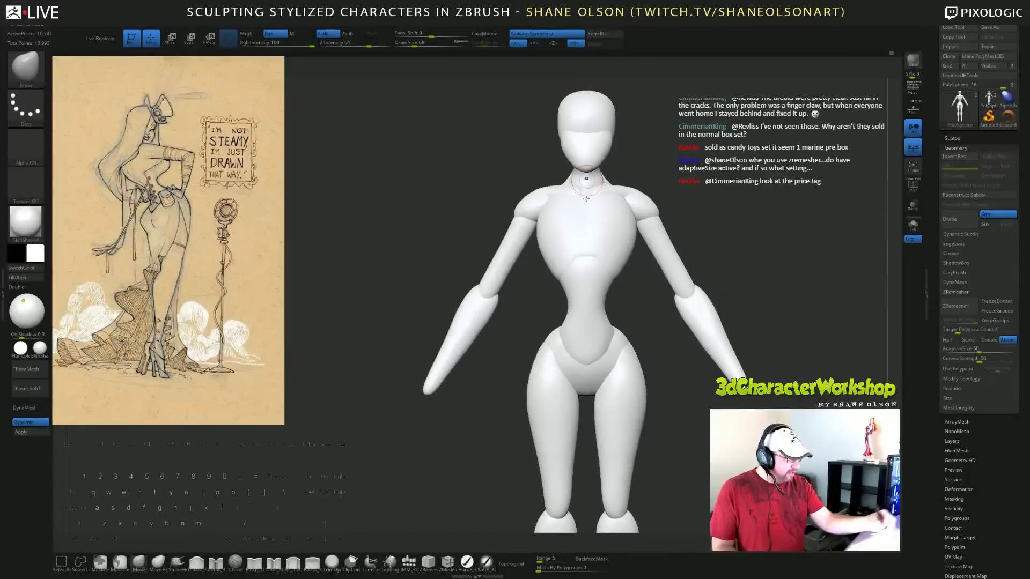
{"action": "mouse_move", "coordinate": [580, 447]}
{"action": "left_mouse_down"}
{"action": "mouse_move", "coordinate": [692, 322]}
{"action": "mouse_move", "coordinate": [733, 249]}
{"action": "left_mouse_up"}
{"action": "key", "text": "shift"}
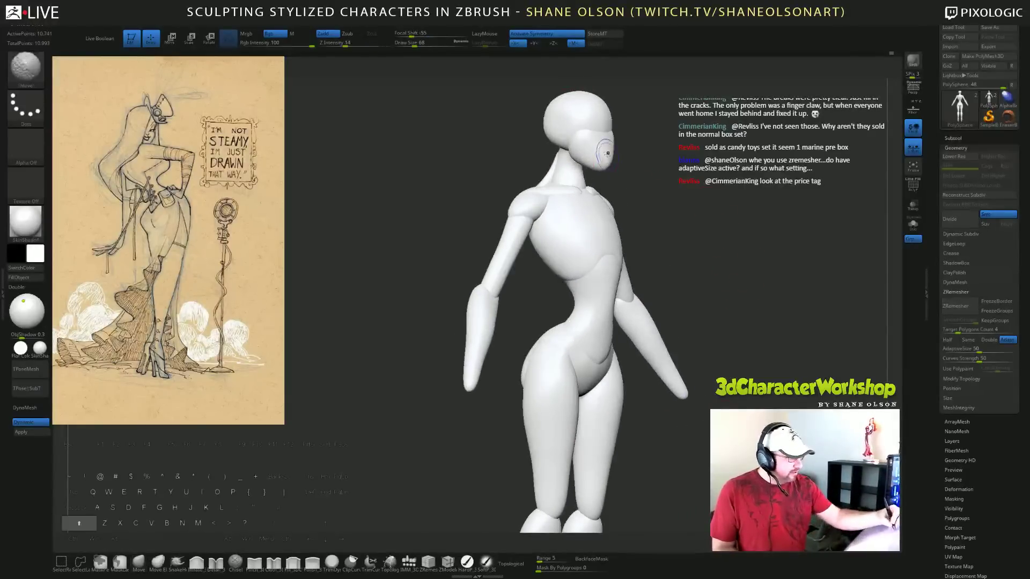
{"action": "mouse_move", "coordinate": [644, 161]}
{"action": "left_mouse_down"}
{"action": "mouse_move", "coordinate": [716, 206]}
{"action": "mouse_move", "coordinate": [704, 221]}
{"action": "mouse_move", "coordinate": [721, 236]}
{"action": "mouse_move", "coordinate": [754, 245]}
{"action": "mouse_move", "coordinate": [761, 301]}
{"action": "mouse_move", "coordinate": [683, 362]}
{"action": "left_mouse_up"}
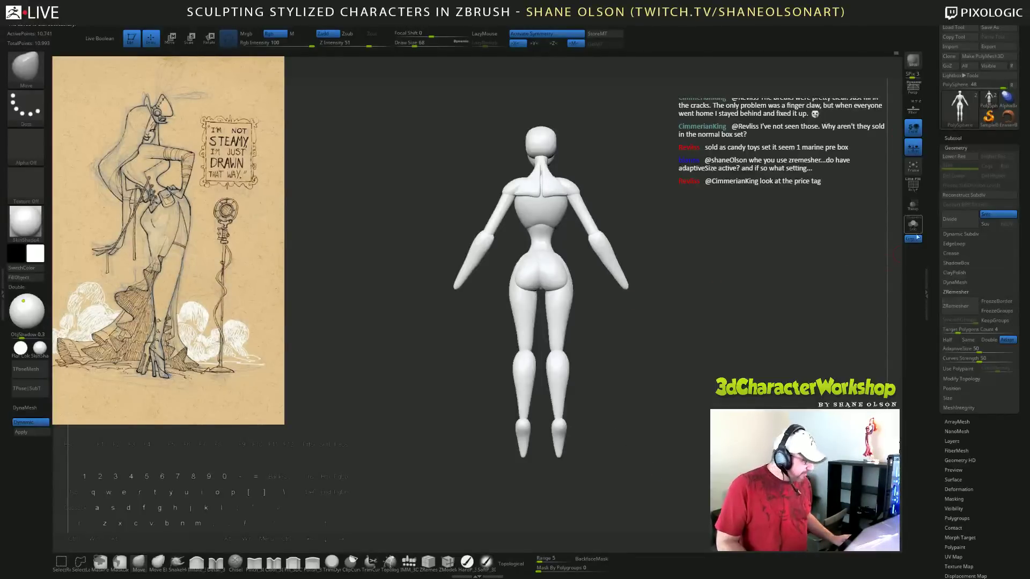
Bring up the more finished female base mesh with its subtool list and examine its back and neck.
{"action": "left_click", "coordinate": [955, 139]}
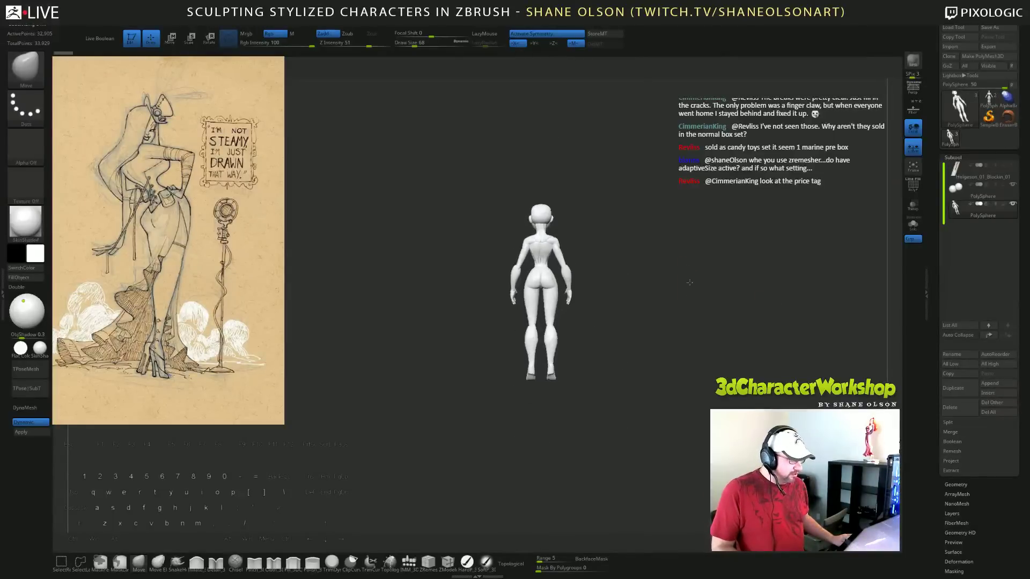
{"action": "key", "text": "f"}
{"action": "left_click_drag", "start_coordinate": [721, 226], "coordinate": [714, 236]}
{"action": "left_click_drag", "start_coordinate": [647, 166], "coordinate": [659, 181], "text": "alt"}
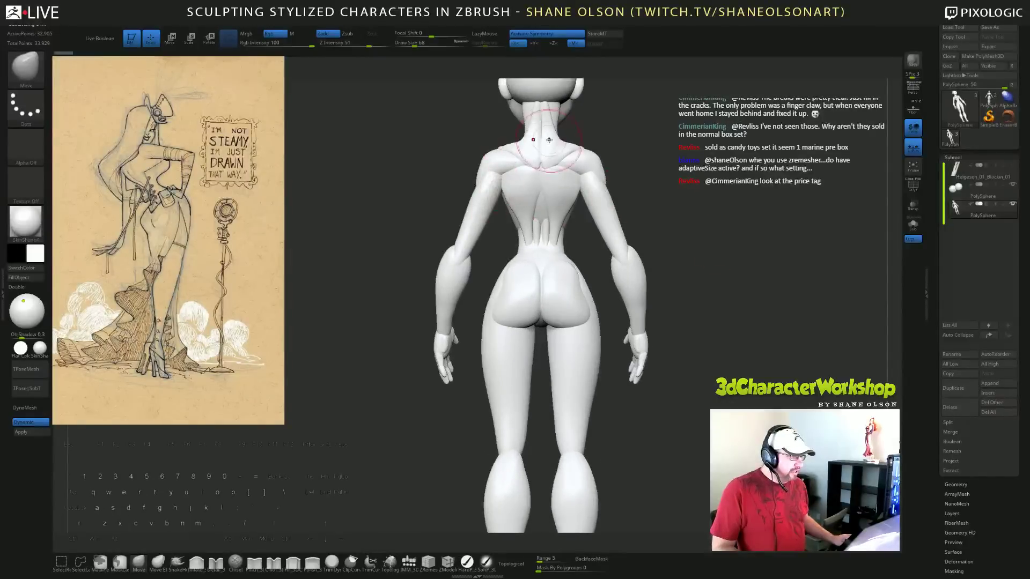
{"action": "left_click_drag", "start_coordinate": [739, 163], "coordinate": [692, 167]}
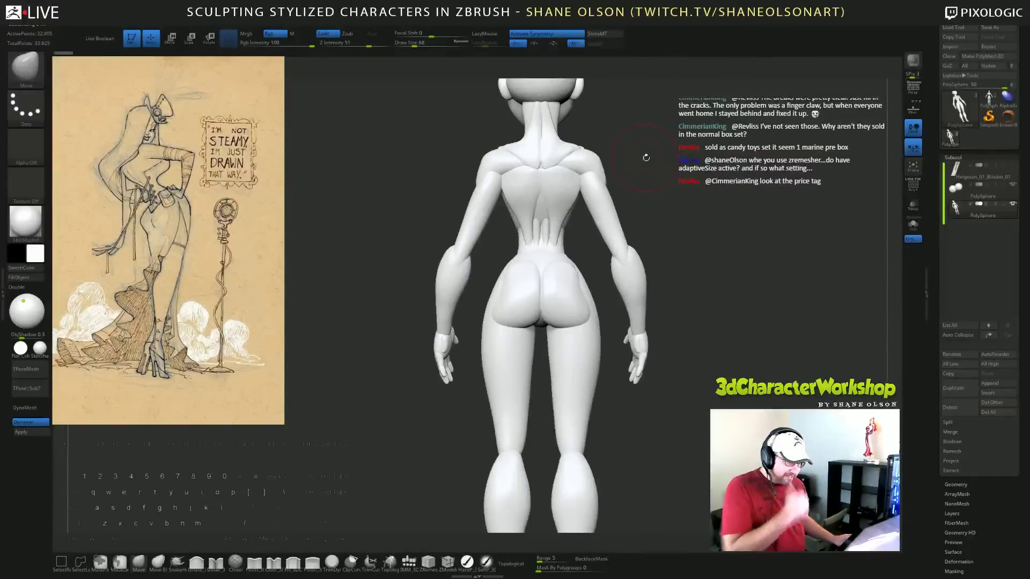
Display the base mesh's polygroup colours without wireframe lines and examine its upper-back, shoulder and front forms.
{"action": "key", "text": "shift+f"}
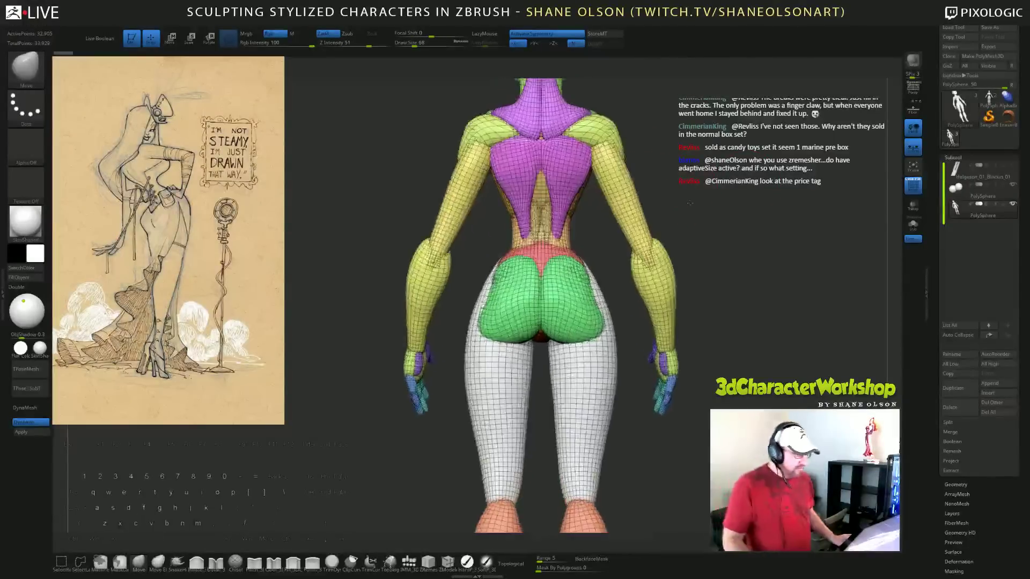
{"action": "left_click", "coordinate": [909, 183]}
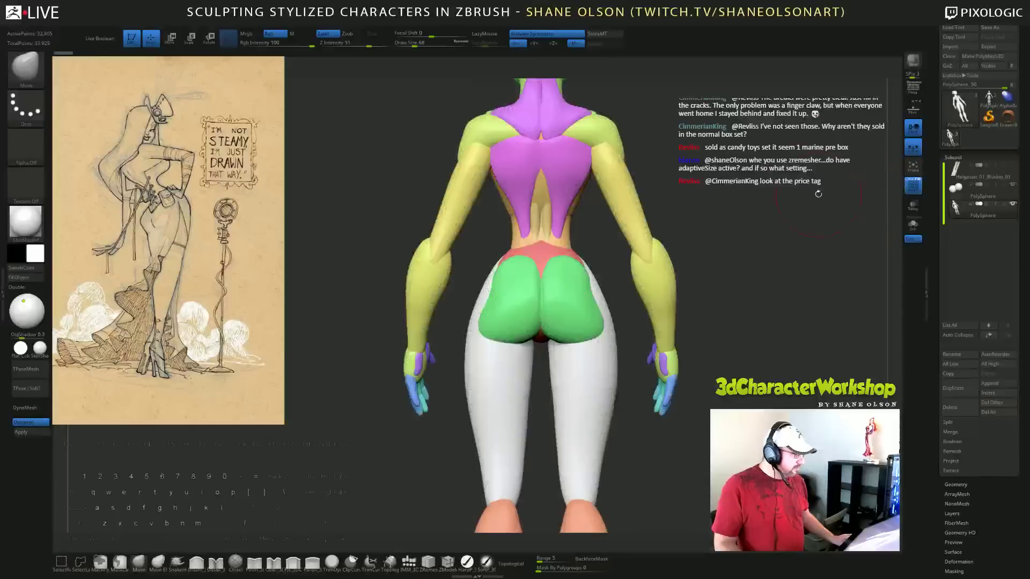
{"action": "left_click_drag", "start_coordinate": [794, 155], "coordinate": [782, 258], "text": "alt"}
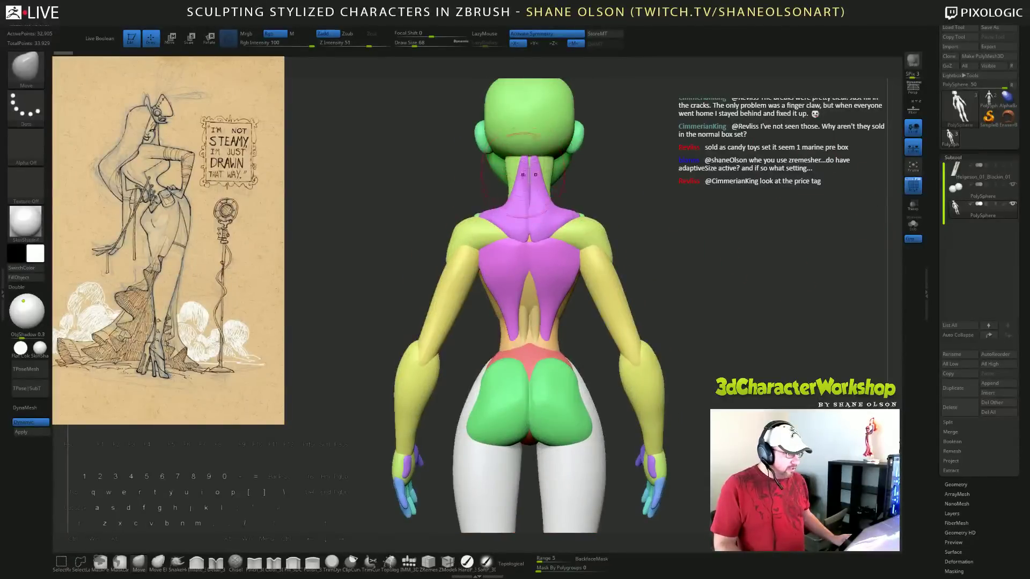
{"action": "left_click_drag", "start_coordinate": [561, 198], "coordinate": [667, 320]}
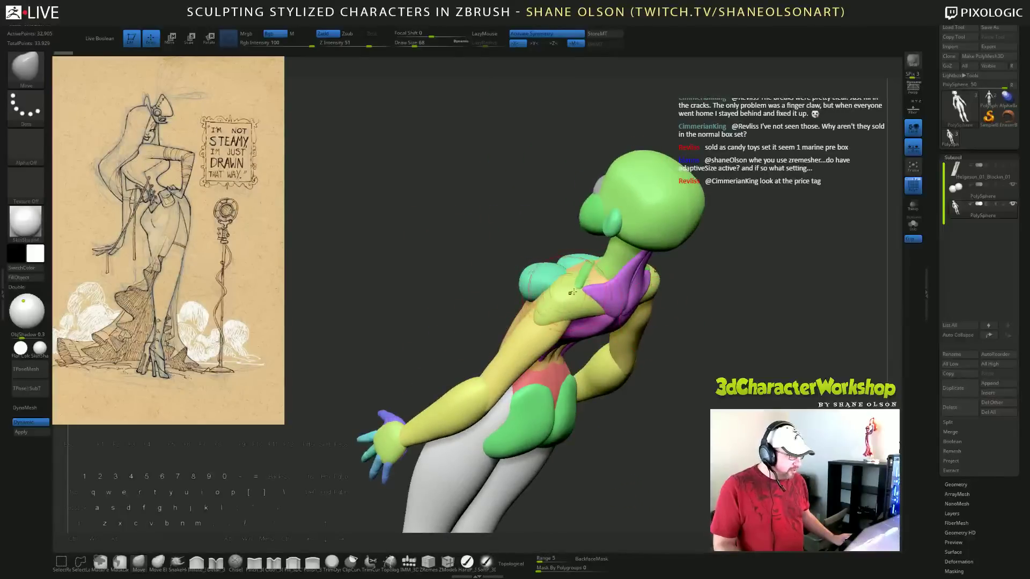
{"action": "left_click_drag", "start_coordinate": [749, 234], "coordinate": [835, 115]}
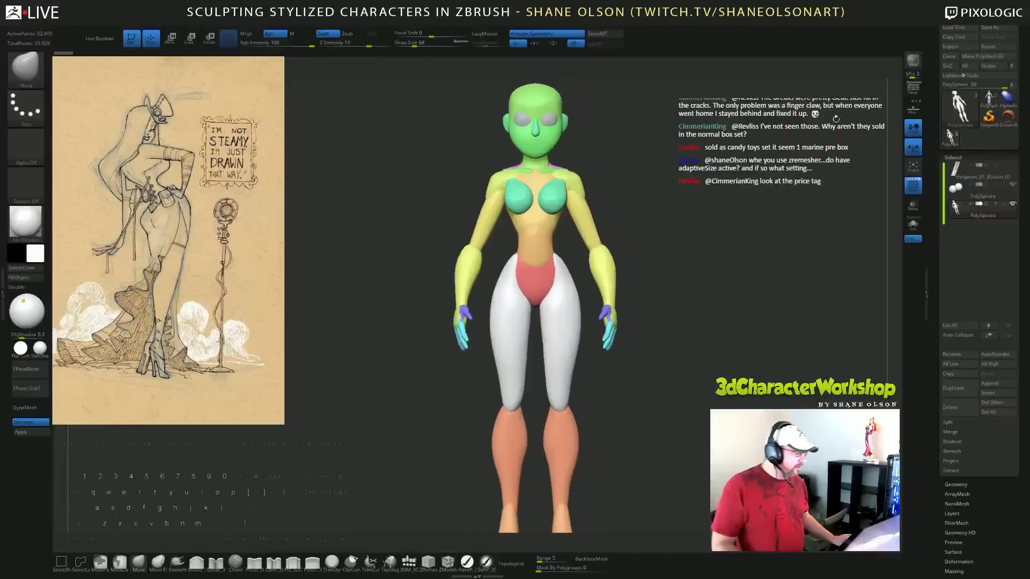
Load the finished pirate character, hide its polygroup colours, turn on perspective and examine it from front and back.
{"action": "left_click_drag", "start_coordinate": [844, 225], "coordinate": [893, 106], "text": "alt"}
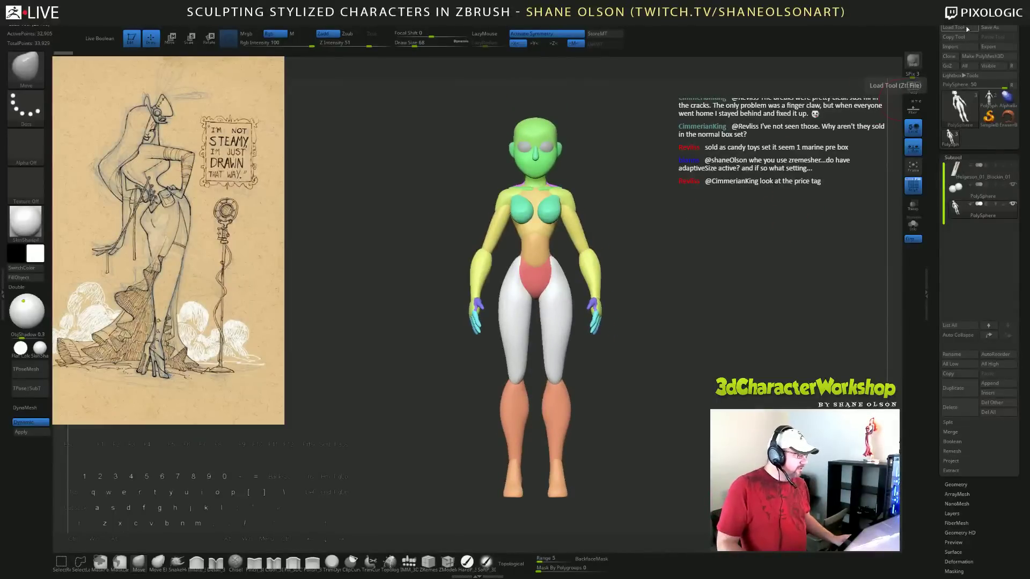
{"action": "left_click_drag", "start_coordinate": [715, 263], "coordinate": [717, 266], "text": "alt"}
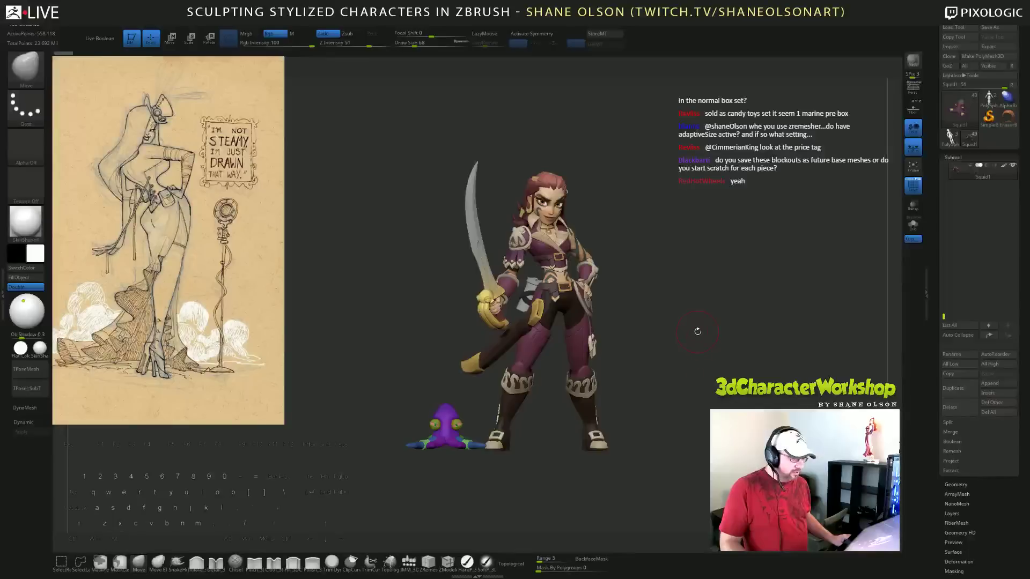
{"action": "key", "text": "shift+f"}
{"action": "left_click_drag", "start_coordinate": [722, 313], "coordinate": [772, 310], "text": "alt"}
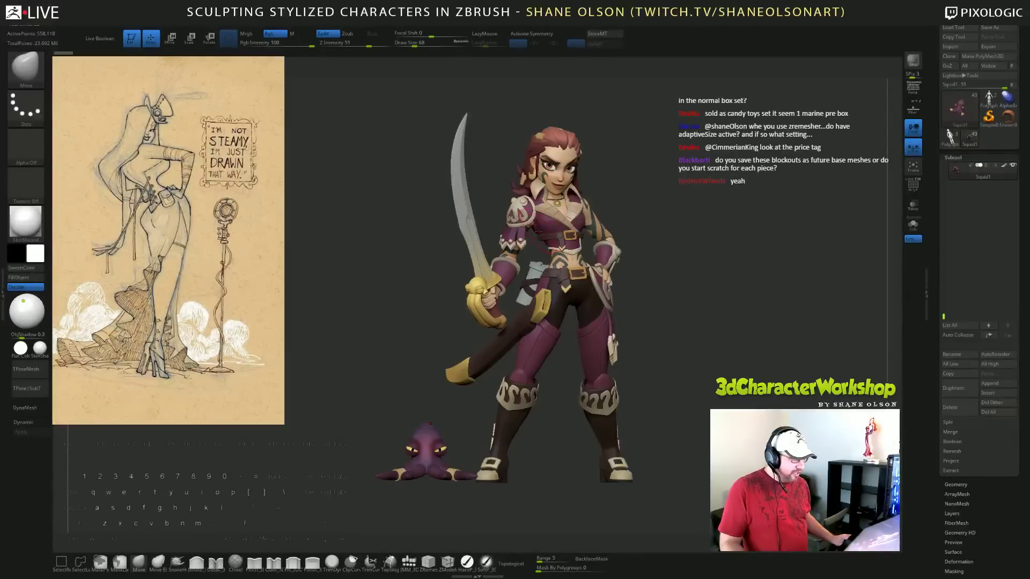
{"action": "left_click_drag", "start_coordinate": [671, 163], "coordinate": [586, 302]}
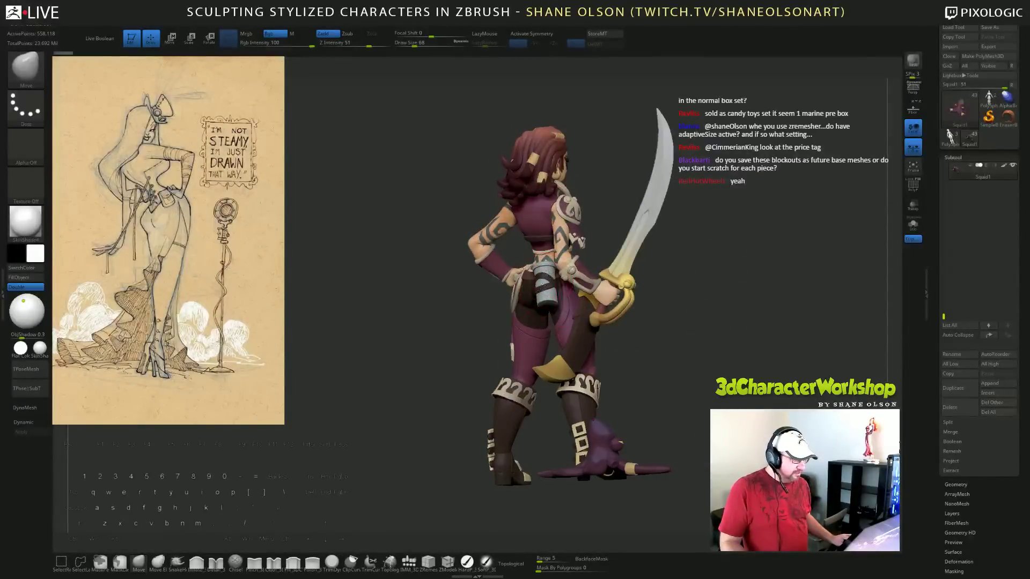
{"action": "left_click_drag", "start_coordinate": [842, 321], "coordinate": [677, 318]}
{"action": "mouse_move", "coordinate": [775, 235]}
{"action": "left_mouse_down"}
{"action": "mouse_move", "coordinate": [792, 249]}
{"action": "mouse_move", "coordinate": [781, 248]}
{"action": "left_mouse_up"}
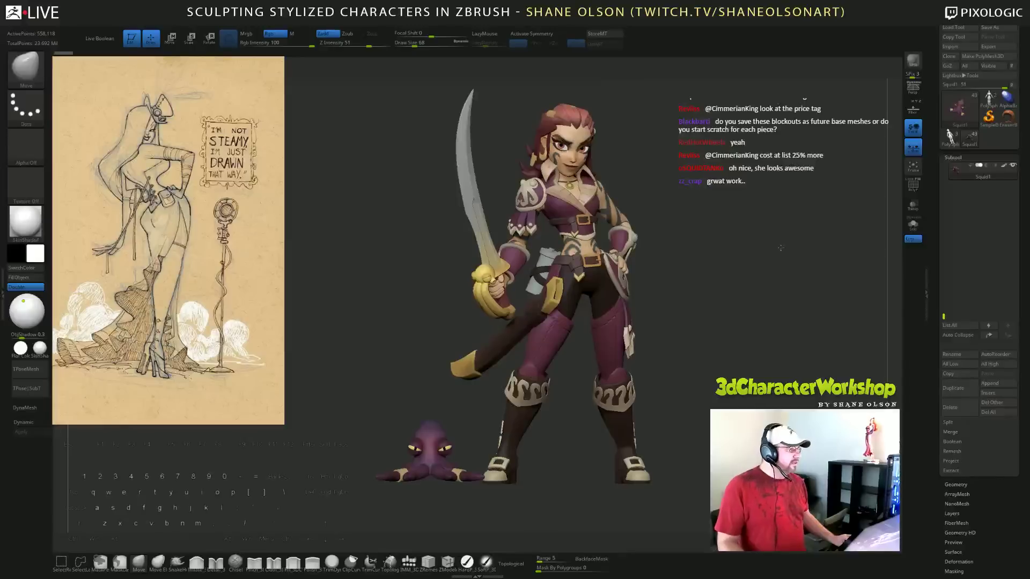
{"action": "mouse_move", "coordinate": [768, 291]}
{"action": "left_mouse_down"}
{"action": "mouse_move", "coordinate": [750, 293]}
{"action": "mouse_move", "coordinate": [762, 295]}
{"action": "left_mouse_up"}
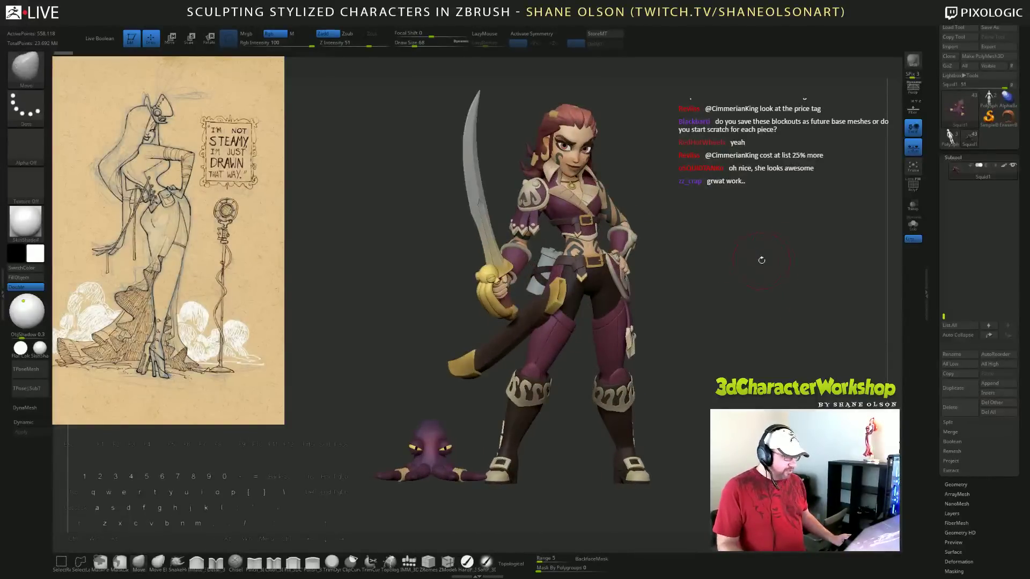
{"action": "key", "text": "p"}
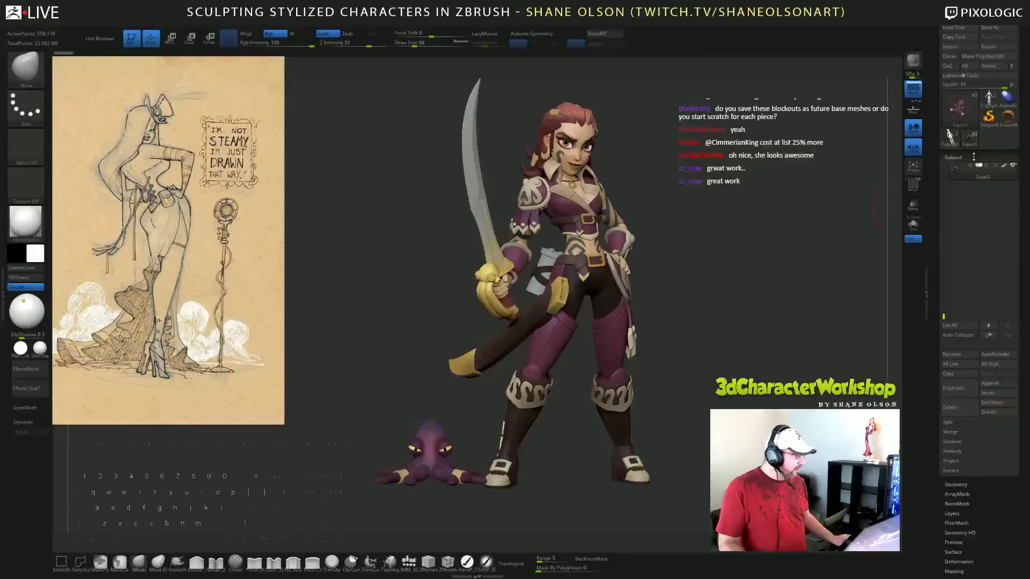
Switch back to the female base mesh, show its polygroup colours and examine its proportions from behind and the side.
{"action": "left_click", "coordinate": [952, 138]}
{"action": "left_click_drag", "start_coordinate": [685, 336], "coordinate": [671, 212], "text": "alt"}
{"action": "key", "text": "shift+f"}
{"action": "left_click_drag", "start_coordinate": [689, 256], "coordinate": [666, 256]}
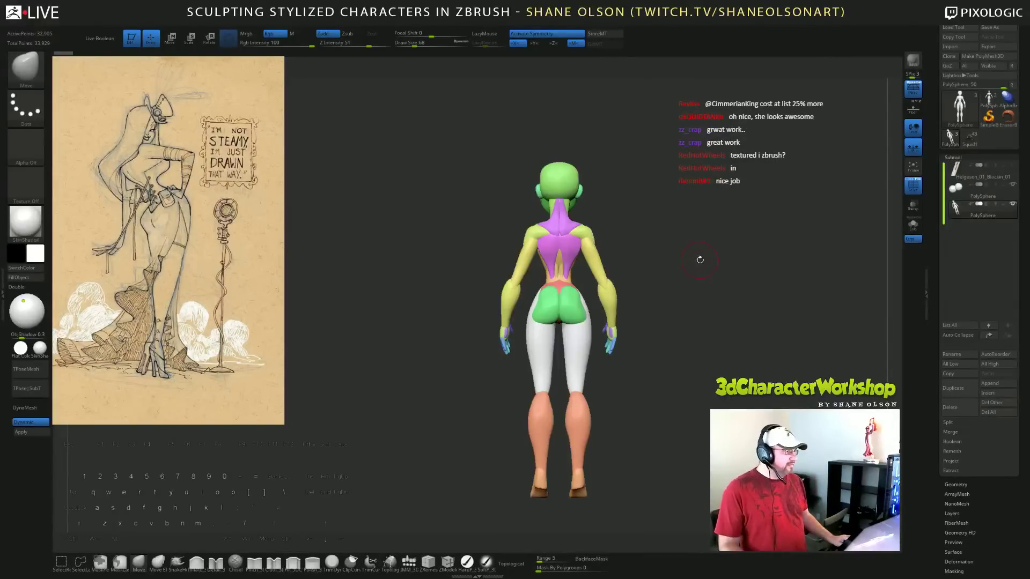
{"action": "left_click_drag", "start_coordinate": [700, 260], "coordinate": [678, 275]}
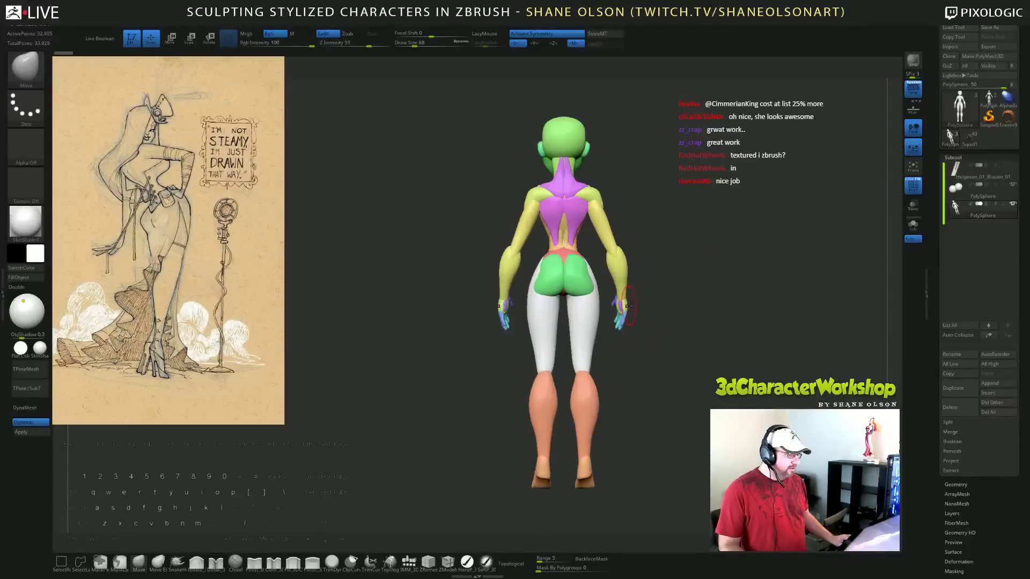
{"action": "left_click_drag", "start_coordinate": [629, 305], "coordinate": [713, 345]}
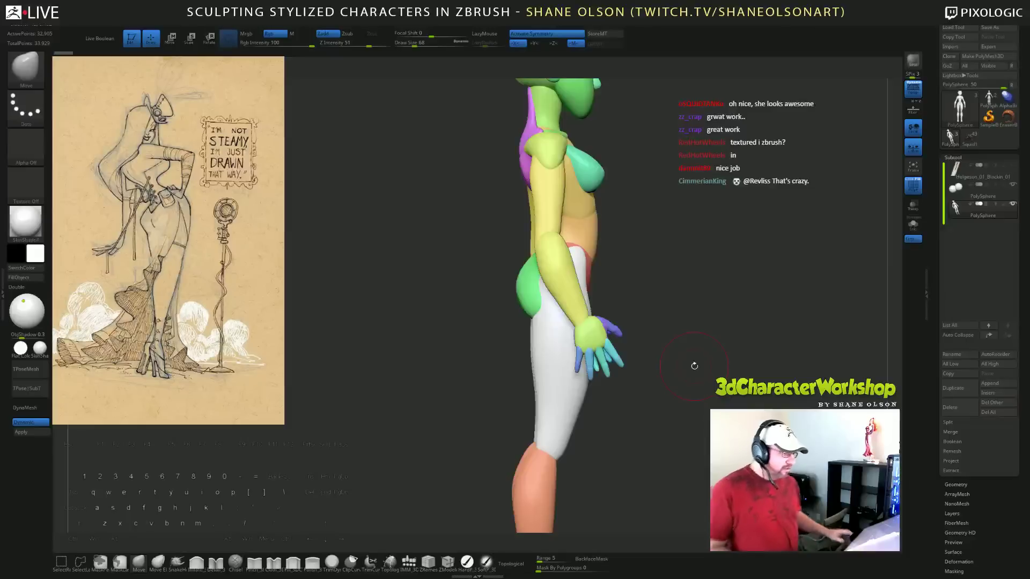
{"action": "left_click_drag", "start_coordinate": [670, 313], "coordinate": [706, 311], "text": "shift"}
{"action": "left_click_drag", "start_coordinate": [700, 268], "coordinate": [648, 205], "text": "alt"}
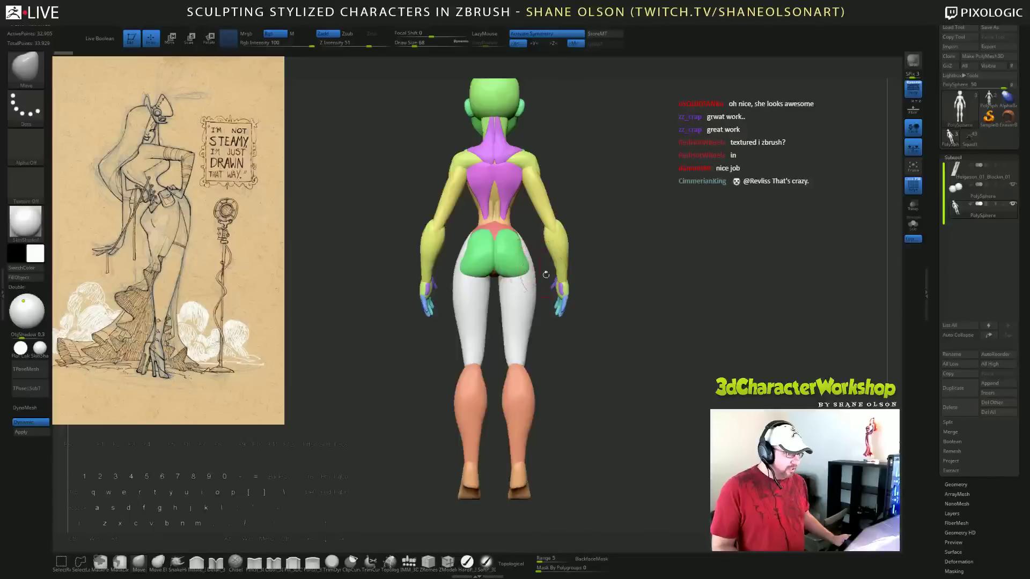
{"action": "left_click_drag", "start_coordinate": [651, 289], "coordinate": [657, 259]}
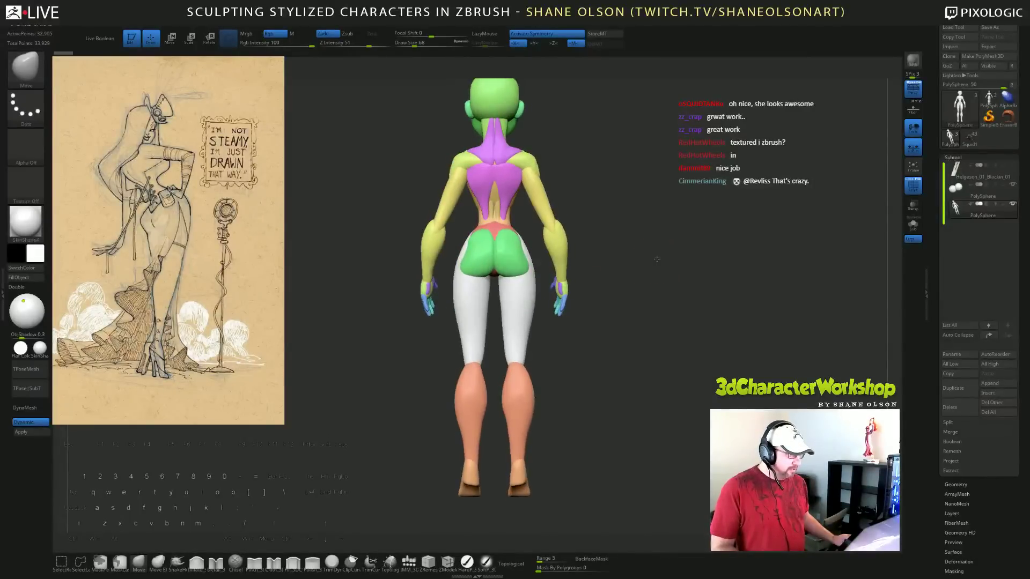
{"action": "left_click_drag", "start_coordinate": [670, 169], "coordinate": [680, 192], "text": "alt"}
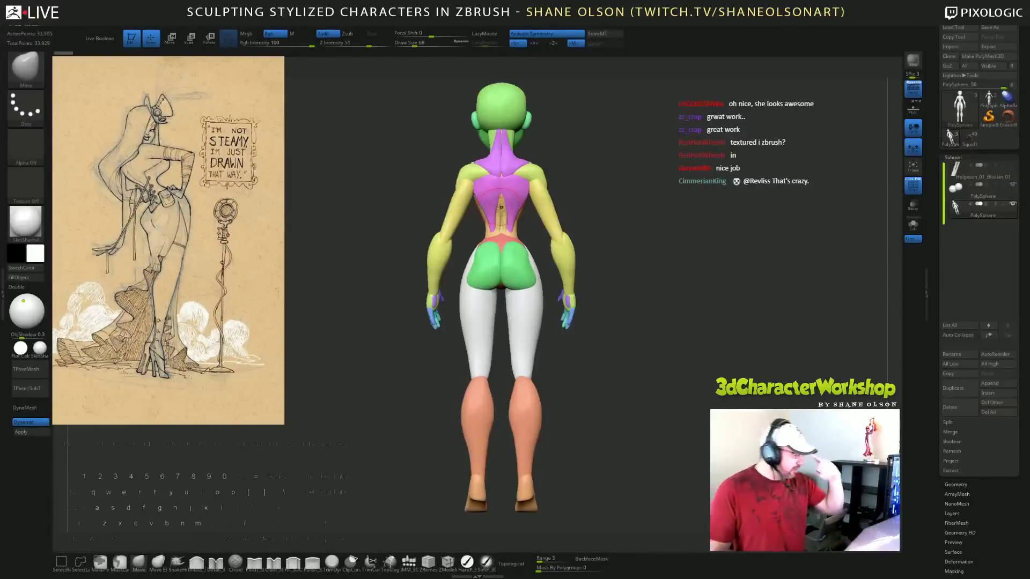
Switch to the blocked-out figure and examine its upper-back forms from behind for comparison with the base mesh.
{"action": "left_click", "coordinate": [990, 102]}
{"action": "left_click_drag", "start_coordinate": [702, 339], "coordinate": [677, 292], "text": "alt"}
{"action": "left_click_drag", "start_coordinate": [691, 96], "coordinate": [705, 394], "text": "alt"}
{"action": "left_click_drag", "start_coordinate": [660, 244], "coordinate": [685, 320], "text": "alt"}
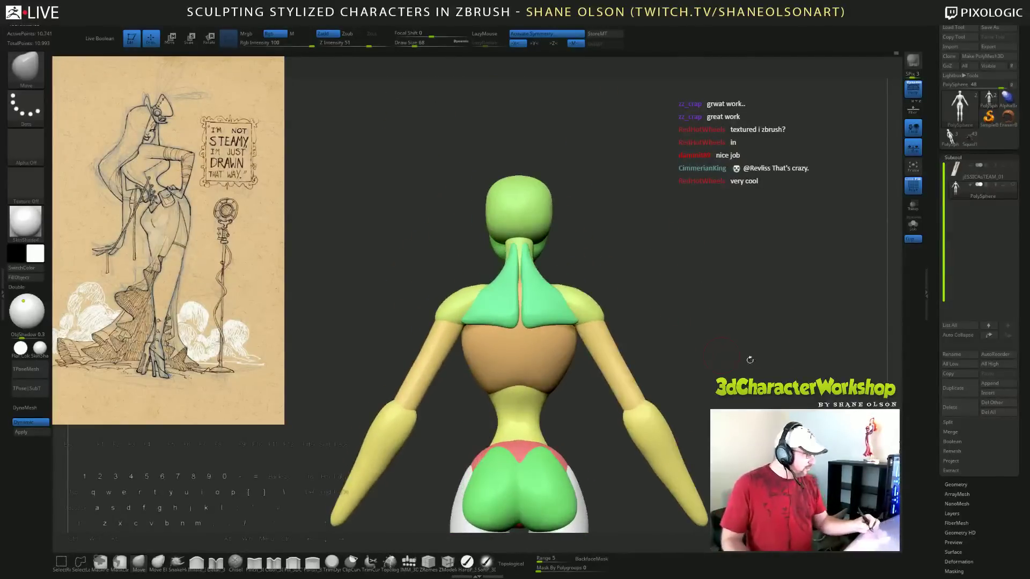
Frame the base mesh's back view beside the reference drawing, turn off perspective and leave a canvas snapshot of it.
{"action": "left_click", "coordinate": [950, 138]}
{"action": "left_click_drag", "start_coordinate": [713, 378], "coordinate": [557, 159], "text": "alt"}
{"action": "left_click_drag", "start_coordinate": [664, 314], "coordinate": [658, 343], "text": "alt"}
{"action": "left_click", "coordinate": [912, 90]}
{"action": "key", "text": "shift"}
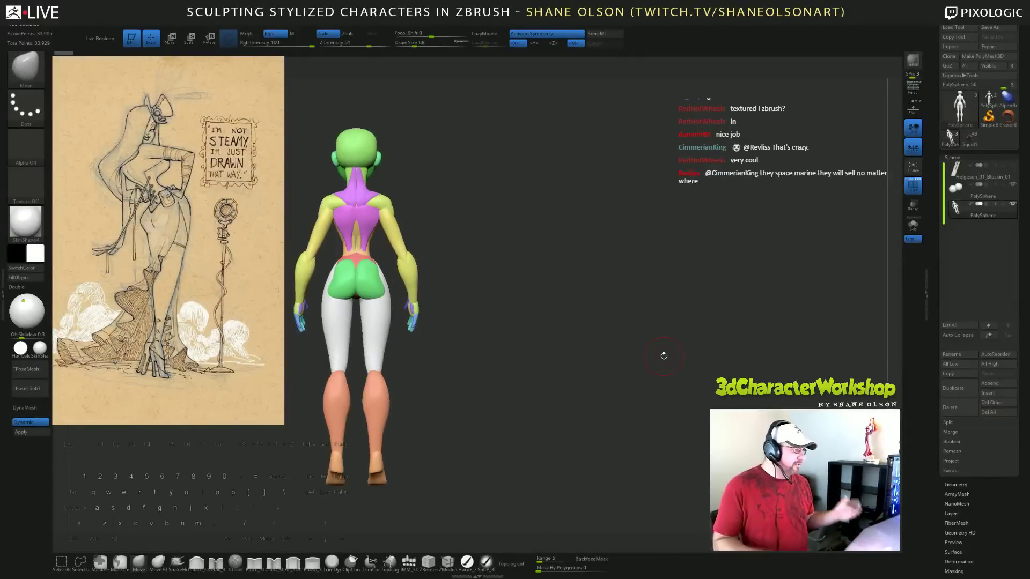
Switch to the blocked-out figure, frame its back view beside the base-mesh snapshot at similar scale and activate the Move gizmo.
{"action": "left_click", "coordinate": [988, 100]}
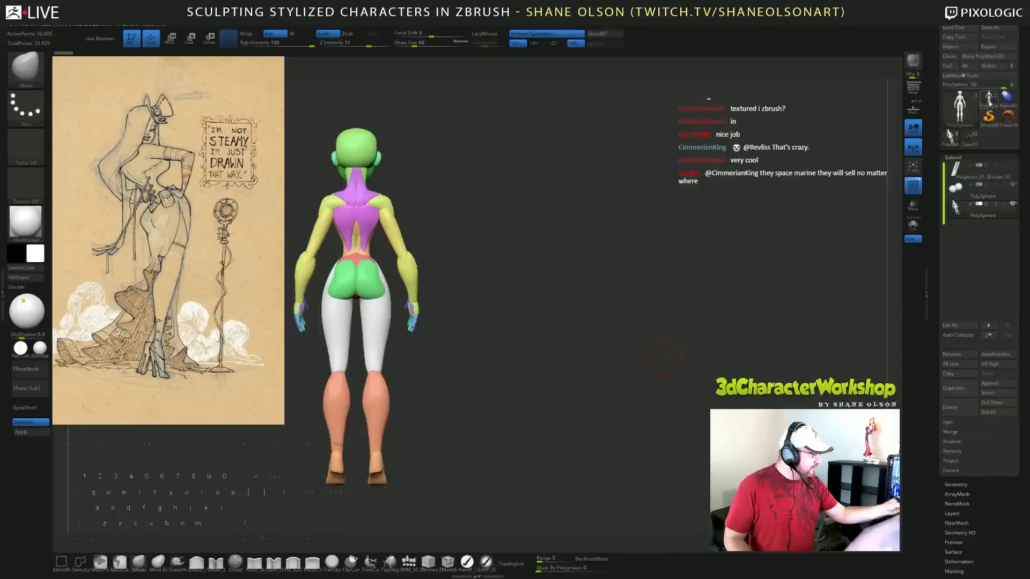
{"action": "left_click_drag", "start_coordinate": [633, 367], "coordinate": [782, 396], "text": "alt"}
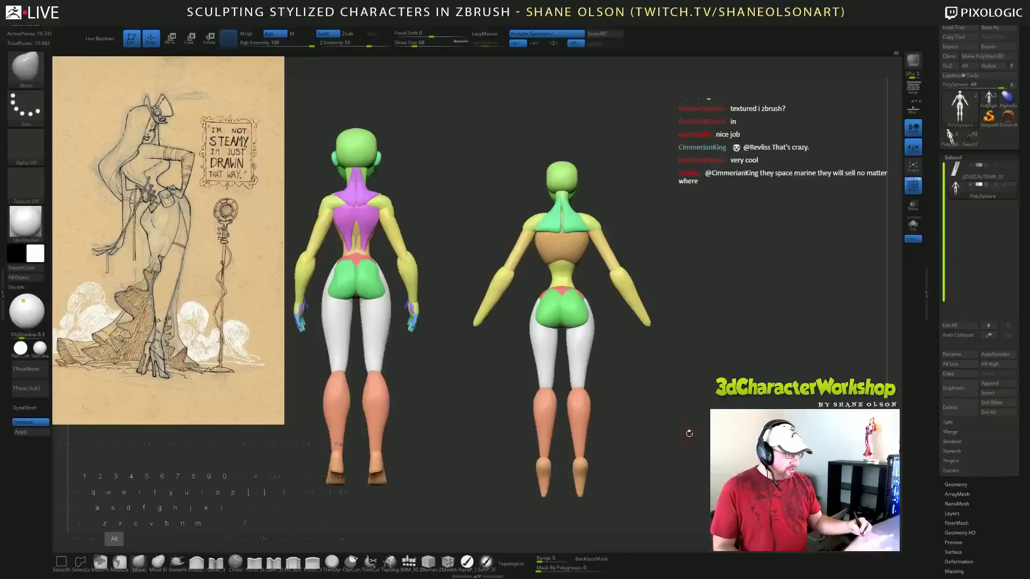
{"action": "left_click_drag", "start_coordinate": [689, 433], "coordinate": [708, 374], "text": "alt"}
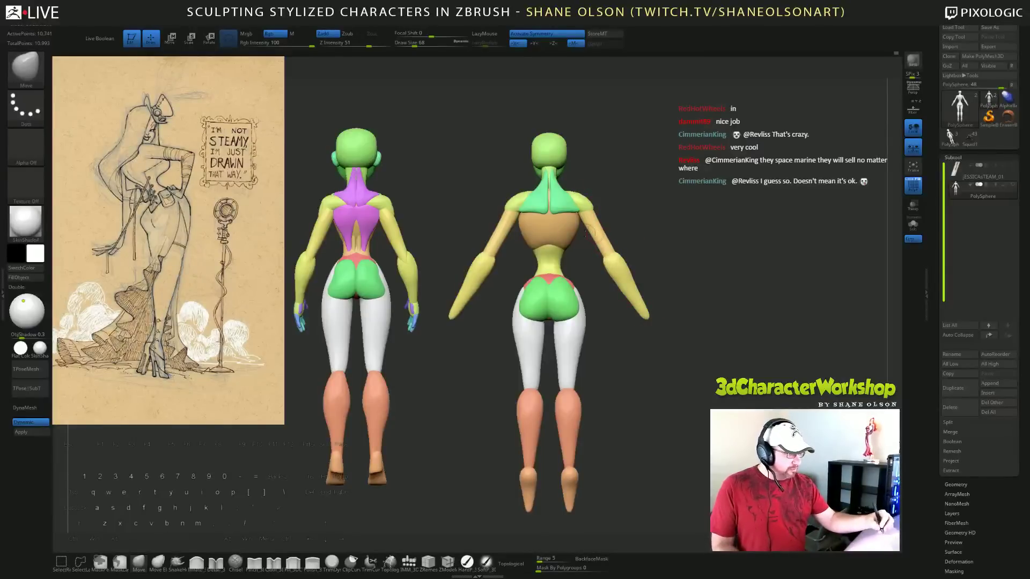
{"action": "left_click_drag", "start_coordinate": [690, 244], "coordinate": [674, 241], "text": "alt"}
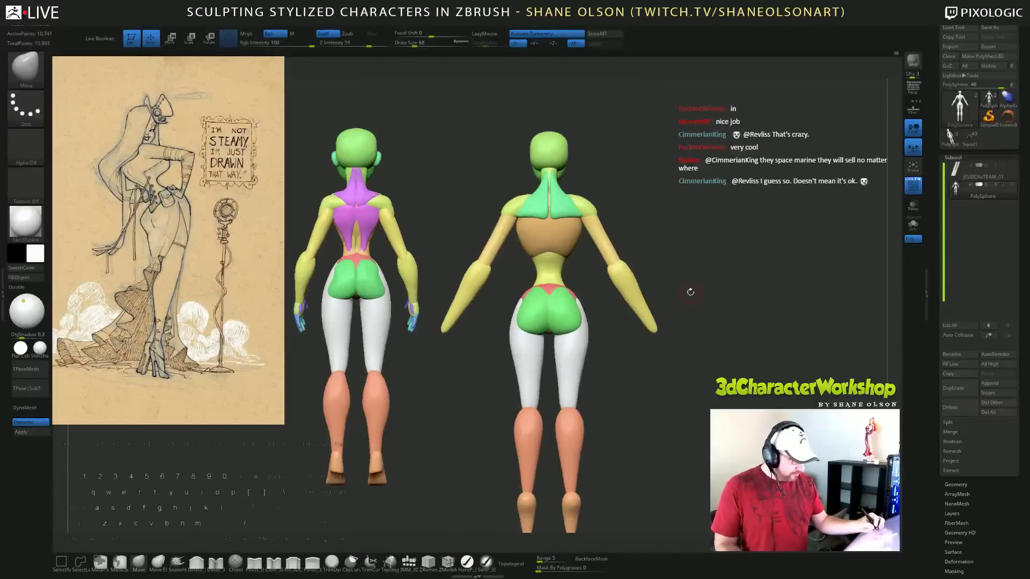
{"action": "key", "text": "w"}
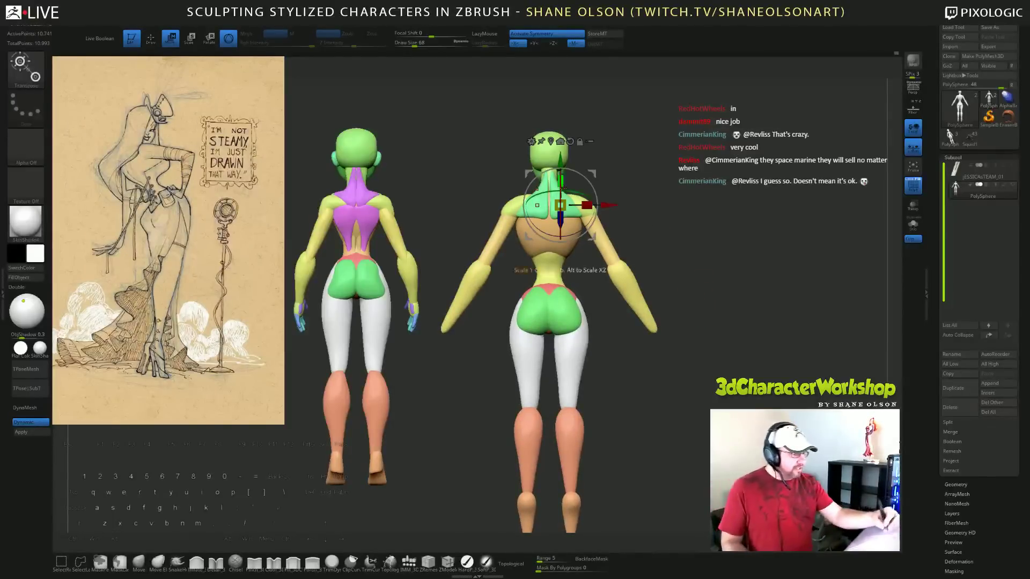
Mask everything except the trapezius pieces and reshape their lower ends and outer corners with the Move brush.
{"action": "left_click", "coordinate": [554, 216], "text": "ctrl"}
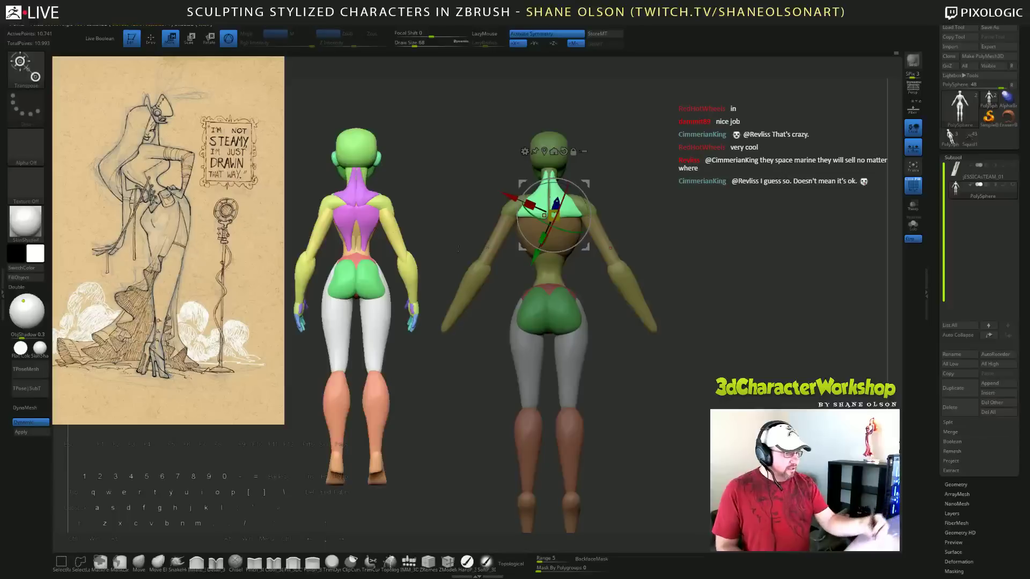
{"action": "mouse_move", "coordinate": [699, 238]}
{"action": "left_mouse_down"}
{"action": "mouse_move", "coordinate": [674, 242]}
{"action": "mouse_move", "coordinate": [696, 238]}
{"action": "mouse_move", "coordinate": [579, 189]}
{"action": "left_mouse_up"}
{"action": "left_click", "coordinate": [140, 563]}
{"action": "key", "text": "s"}
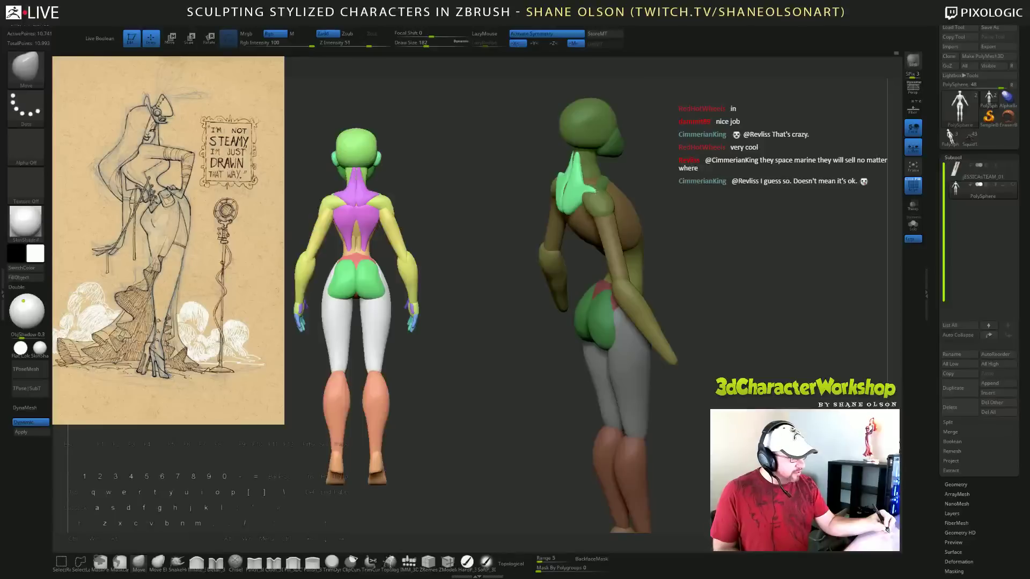
{"action": "mouse_move", "coordinate": [717, 230]}
{"action": "left_mouse_down"}
{"action": "mouse_move", "coordinate": [689, 195]}
{"action": "mouse_move", "coordinate": [667, 240]}
{"action": "left_mouse_up"}
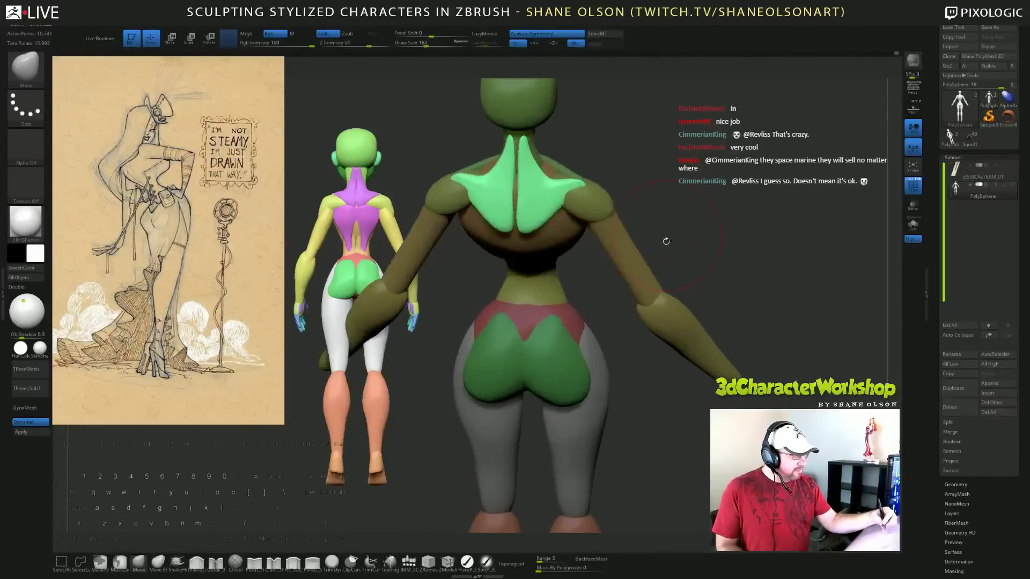
{"action": "mouse_move", "coordinate": [671, 185]}
{"action": "left_mouse_down"}
{"action": "mouse_move", "coordinate": [670, 167]}
{"action": "mouse_move", "coordinate": [675, 185]}
{"action": "left_mouse_up"}
{"action": "key", "text": "s"}
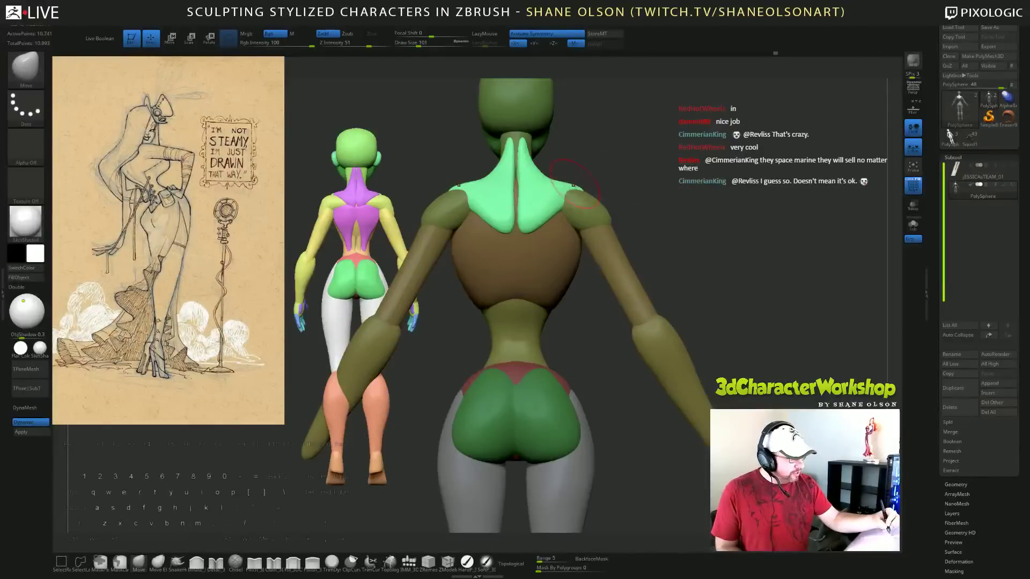
Raise the lower edges of the trapezius pieces with the Move brush at a draw size of about 128.
{"action": "left_click_drag", "start_coordinate": [641, 203], "coordinate": [555, 204]}
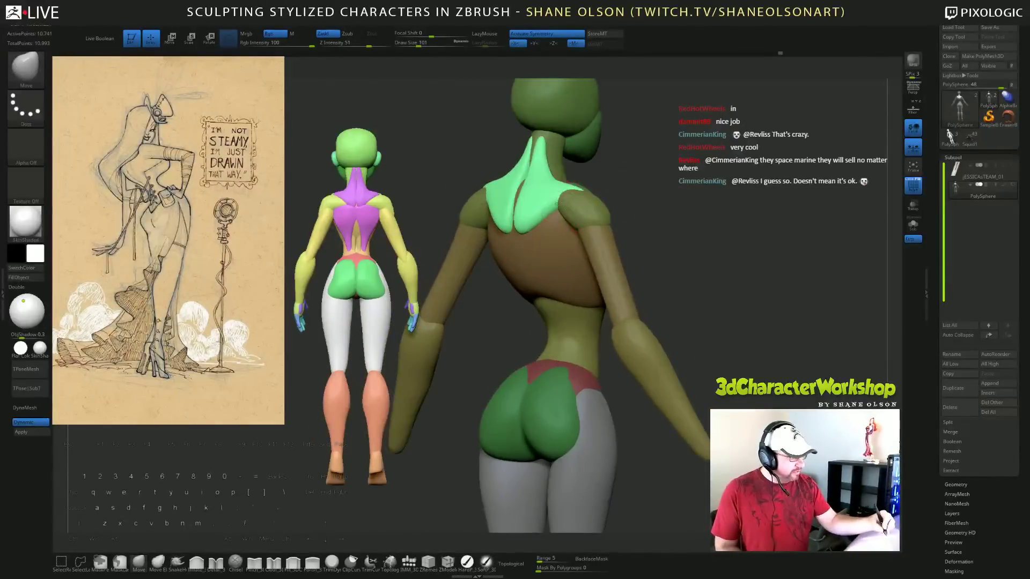
{"action": "mouse_move", "coordinate": [645, 220]}
{"action": "left_mouse_down", "text": "shift"}
{"action": "mouse_move", "coordinate": [625, 207]}
{"action": "mouse_move", "coordinate": [657, 195]}
{"action": "left_mouse_up", "text": "shift"}
{"action": "key", "text": "s"}
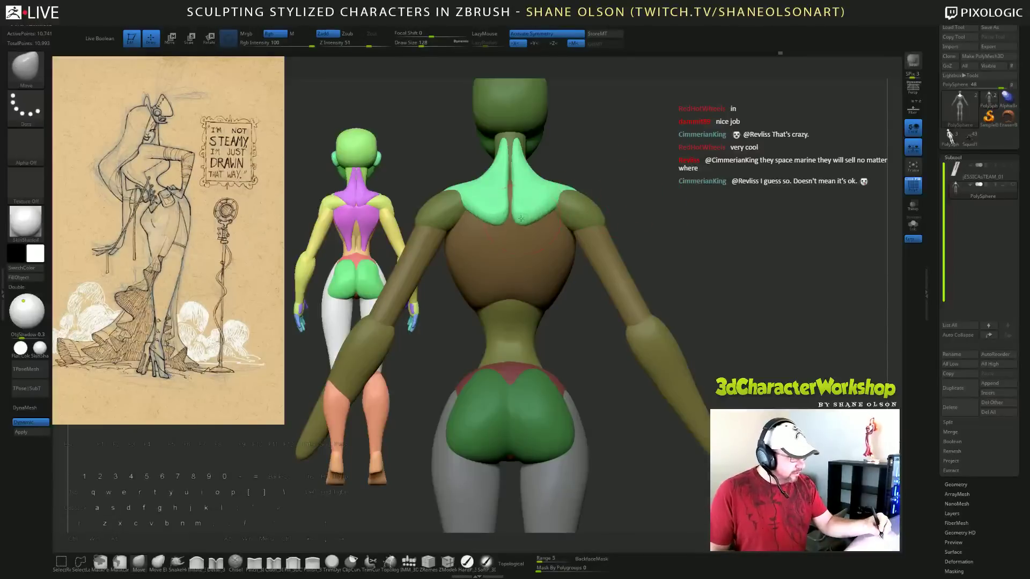
{"action": "left_click_drag", "start_coordinate": [539, 209], "coordinate": [540, 199]}
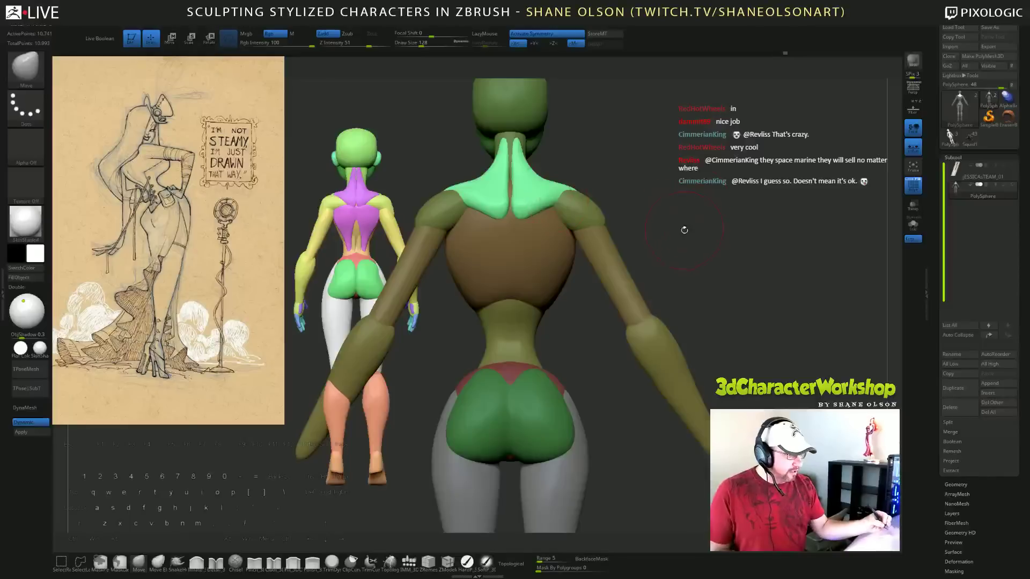
{"action": "left_click_drag", "start_coordinate": [683, 230], "coordinate": [660, 185]}
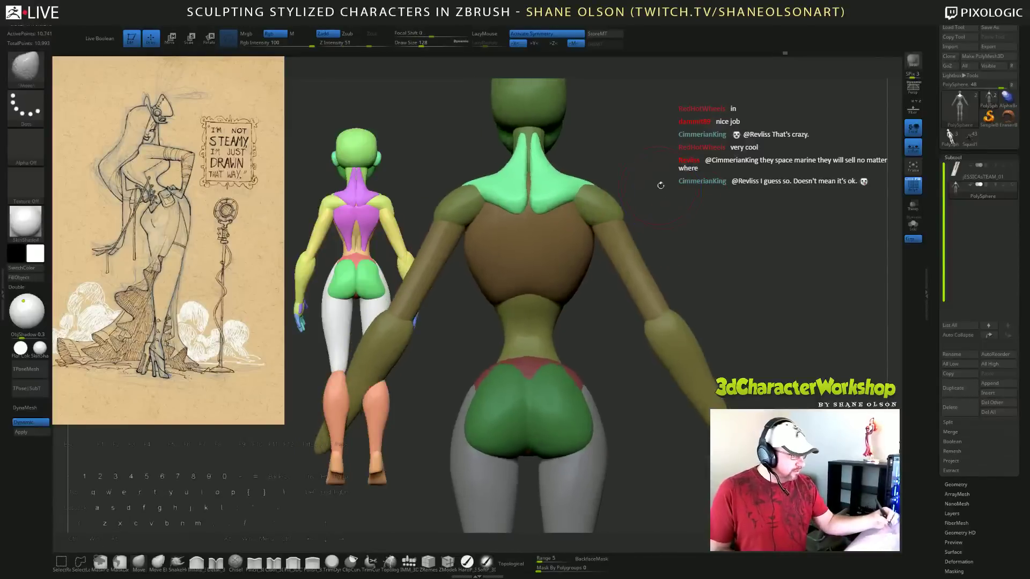
Mask everything except the shoulder pieces, pull their inner back edges toward the spine with the Move brush, and clear the mask.
{"action": "key", "text": "w"}
{"action": "left_click", "coordinate": [607, 205], "text": "ctrl"}
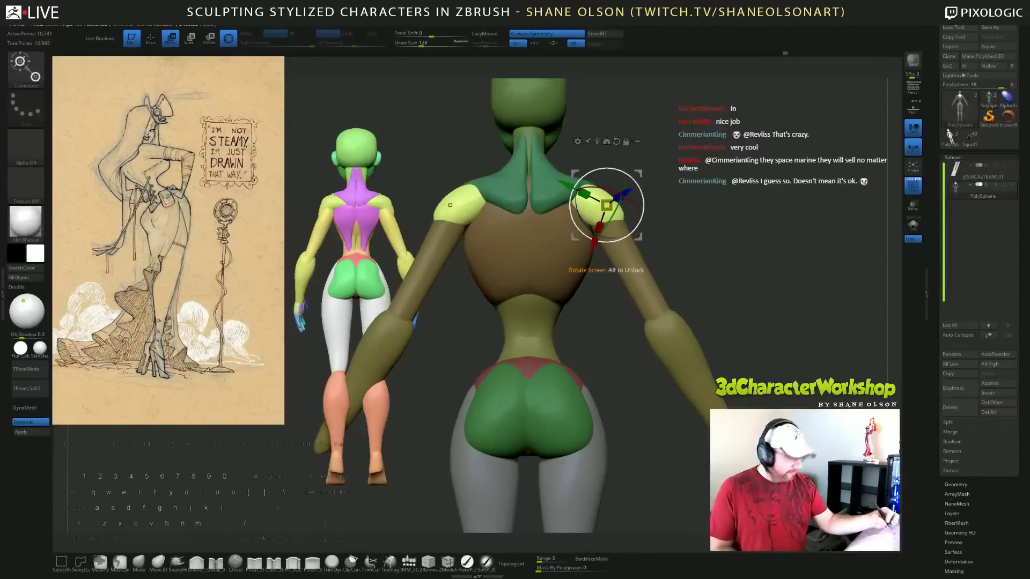
{"action": "key", "text": "q"}
{"action": "mouse_move", "coordinate": [637, 195]}
{"action": "left_mouse_down"}
{"action": "mouse_move", "coordinate": [563, 208]}
{"action": "mouse_move", "coordinate": [571, 214]}
{"action": "mouse_move", "coordinate": [653, 181]}
{"action": "mouse_move", "coordinate": [637, 177]}
{"action": "left_mouse_up"}
{"action": "key", "text": "s"}
{"action": "left_click_drag", "start_coordinate": [574, 208], "coordinate": [568, 208]}
{"action": "left_click_drag", "start_coordinate": [571, 207], "coordinate": [555, 207]}
{"action": "mouse_move", "coordinate": [690, 200]}
{"action": "left_mouse_down"}
{"action": "mouse_move", "coordinate": [663, 202]}
{"action": "mouse_move", "coordinate": [676, 201]}
{"action": "left_mouse_up"}
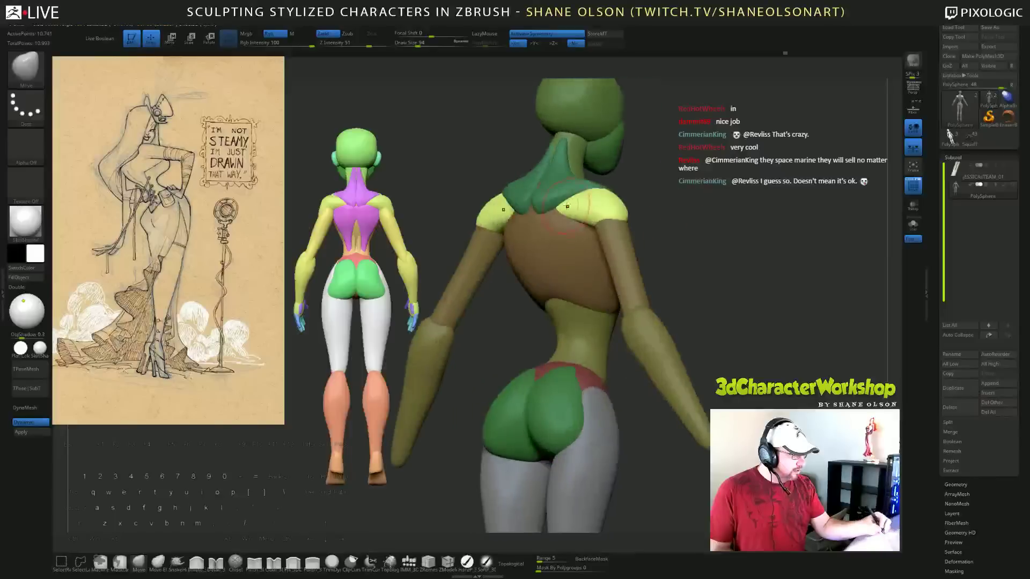
{"action": "left_click_drag", "start_coordinate": [567, 206], "coordinate": [561, 208]}
{"action": "left_click_drag", "start_coordinate": [682, 208], "coordinate": [695, 215], "text": "ctrl"}
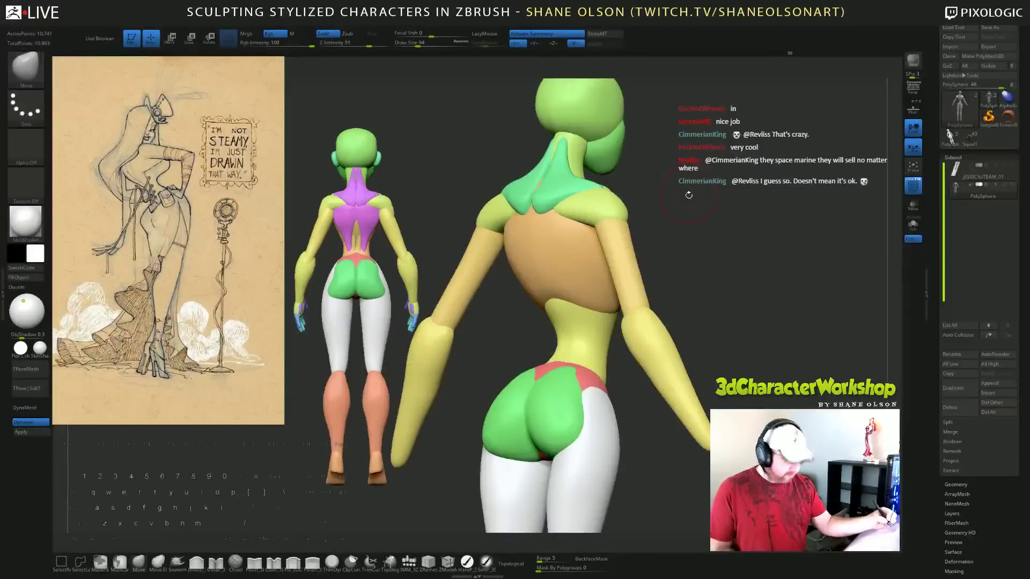
Mask everything except the trapezius pieces and check their shape from the side, front and back.
{"action": "key", "text": "w"}
{"action": "left_click", "coordinate": [547, 193], "text": "alt"}
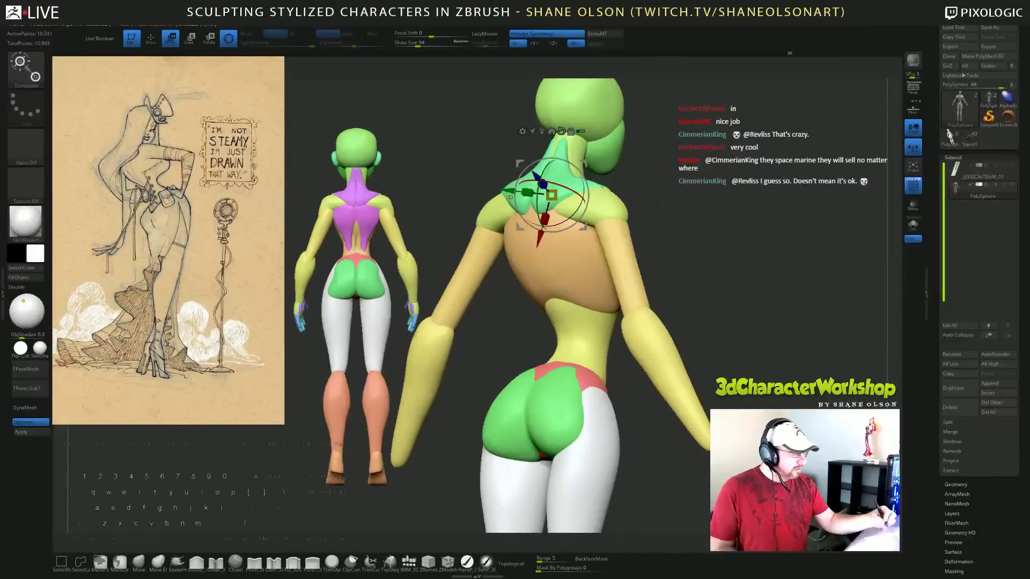
{"action": "left_click", "coordinate": [551, 180], "text": "ctrl"}
{"action": "left_click_drag", "start_coordinate": [515, 179], "coordinate": [475, 185], "text": "shift"}
{"action": "key", "text": "q"}
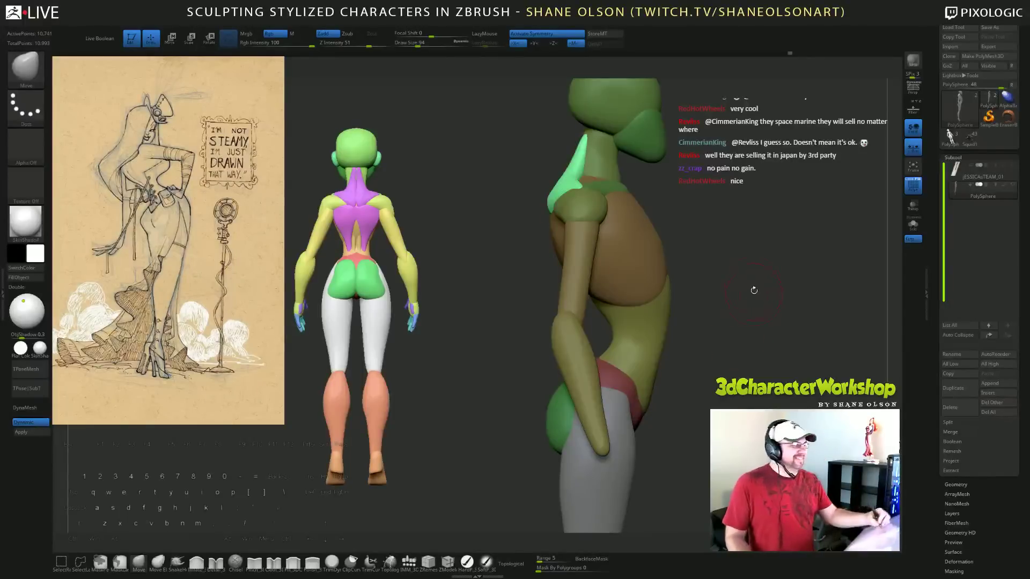
{"action": "left_click_drag", "start_coordinate": [740, 271], "coordinate": [726, 382], "text": "shift"}
{"action": "left_click_drag", "start_coordinate": [751, 348], "coordinate": [757, 374], "text": "alt"}
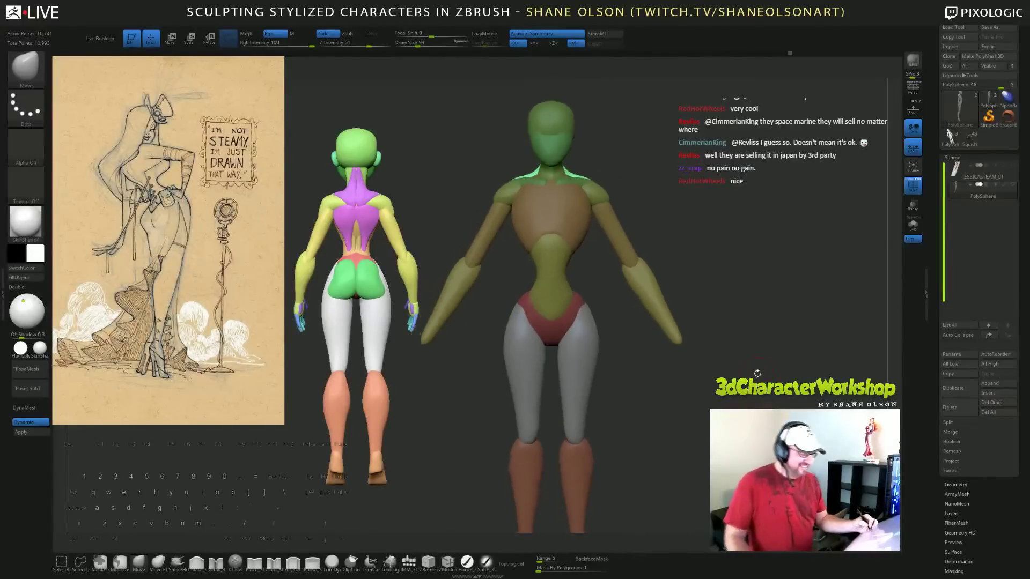
{"action": "mouse_move", "coordinate": [740, 311]}
{"action": "left_mouse_down"}
{"action": "mouse_move", "coordinate": [756, 281]}
{"action": "mouse_move", "coordinate": [716, 206]}
{"action": "mouse_move", "coordinate": [746, 235]}
{"action": "left_mouse_up"}
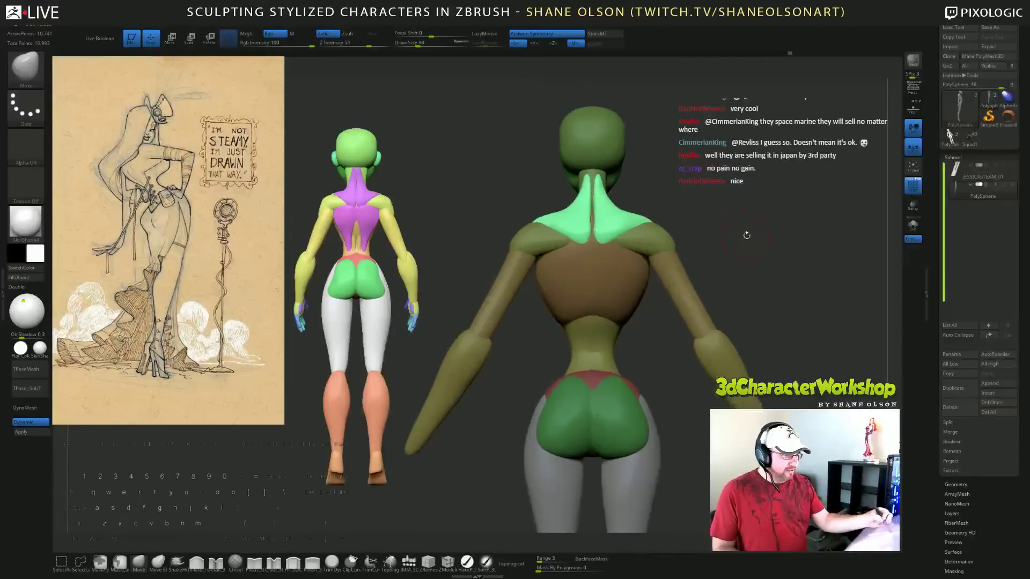
{"action": "left_click_drag", "start_coordinate": [639, 157], "coordinate": [678, 173]}
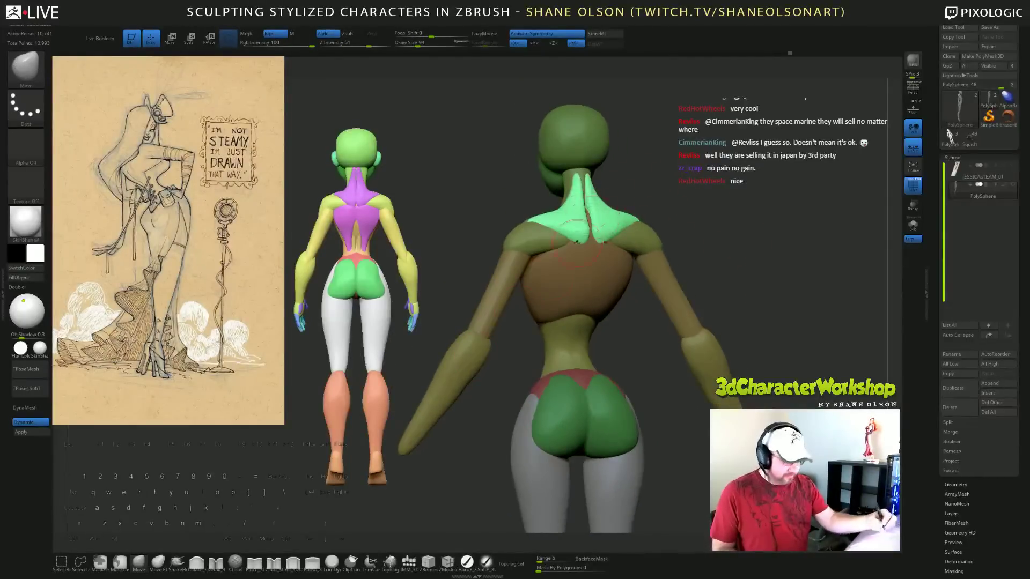
Build up the trapezius pieces' inner edges at draw size 124 to narrow the gap along the spine, and clear the mask.
{"action": "left_click", "coordinate": [198, 563]}
{"action": "key", "text": "s"}
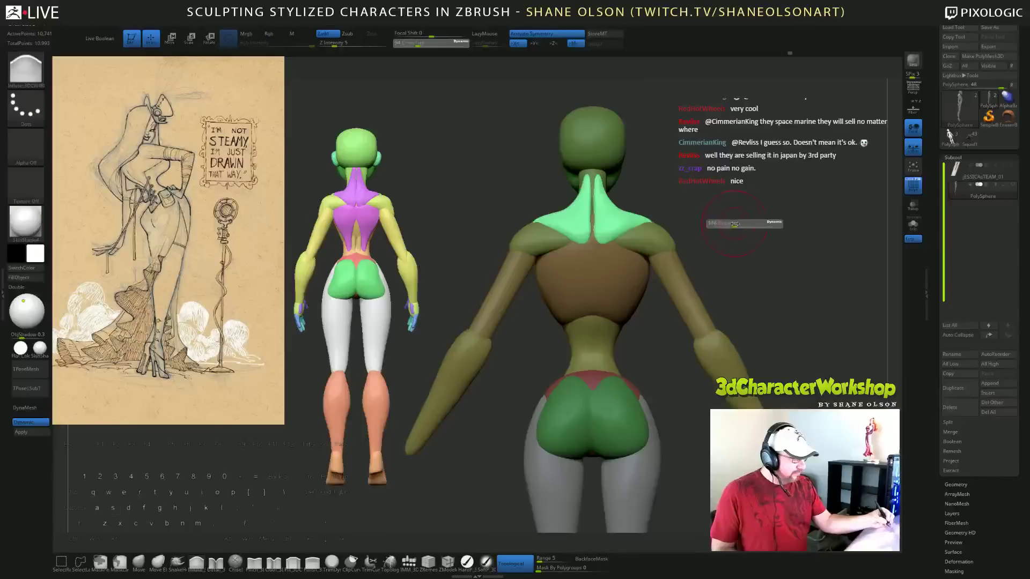
{"action": "left_click_drag", "start_coordinate": [729, 226], "coordinate": [733, 226]}
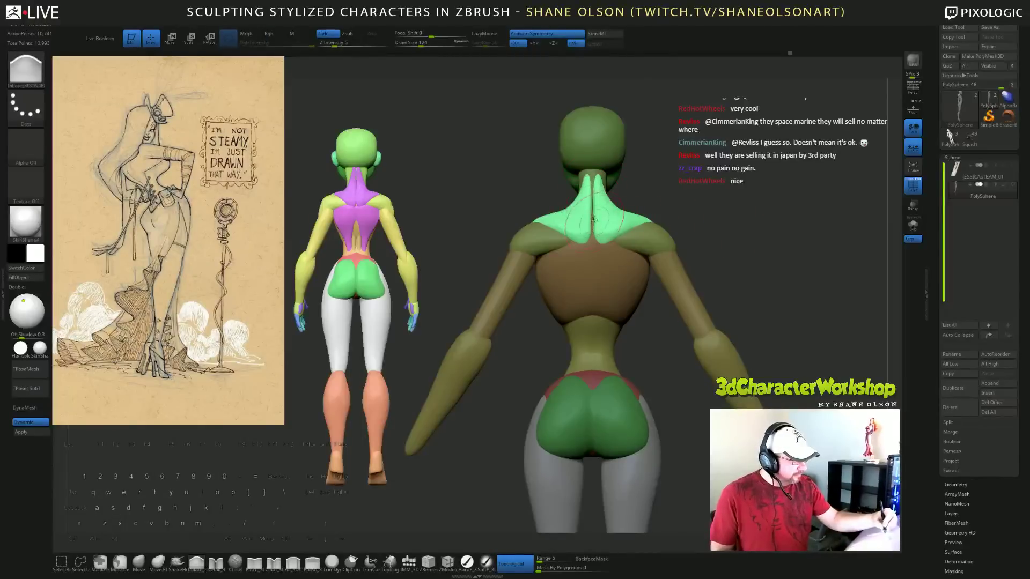
{"action": "left_click_drag", "start_coordinate": [700, 228], "coordinate": [704, 227]}
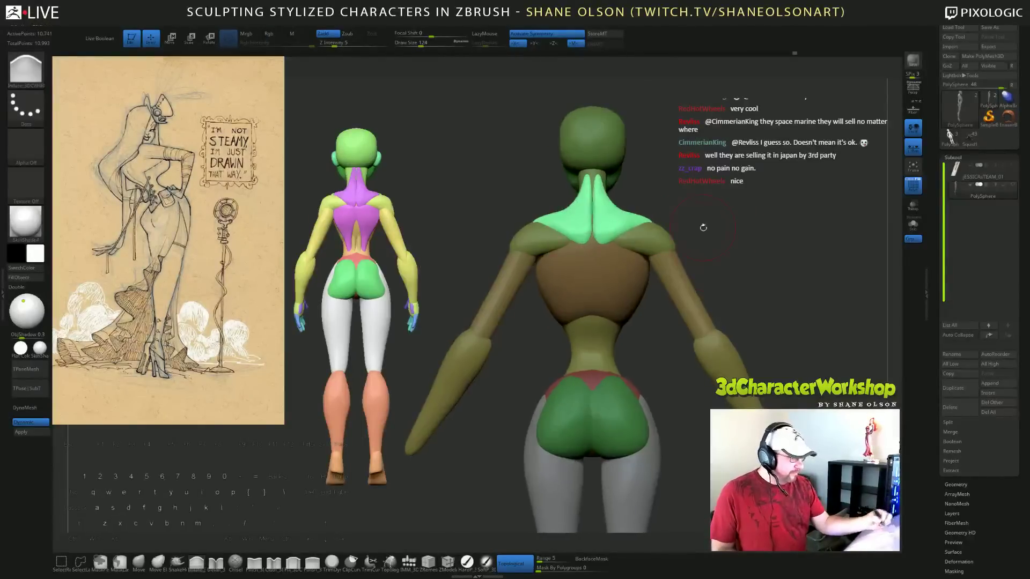
{"action": "left_click_drag", "start_coordinate": [725, 266], "coordinate": [741, 273], "text": "alt"}
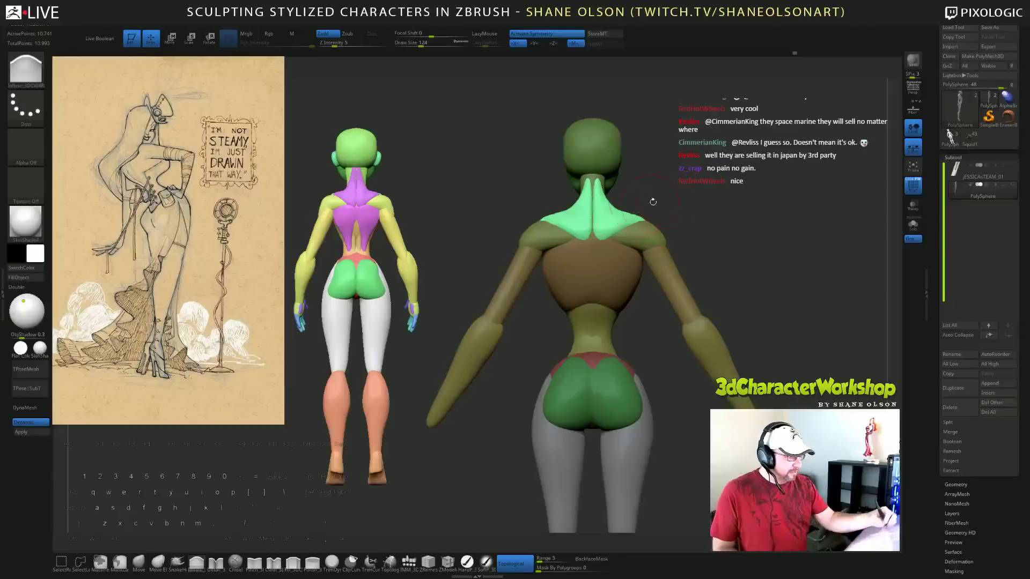
{"action": "left_click_drag", "start_coordinate": [717, 224], "coordinate": [723, 231], "text": "ctrl"}
Examine the shoulders from the front and side, and prepare a low-intensity sculpting brush with draw size 83 and LazyMouse off.
{"action": "left_click_drag", "start_coordinate": [725, 227], "coordinate": [663, 206]}
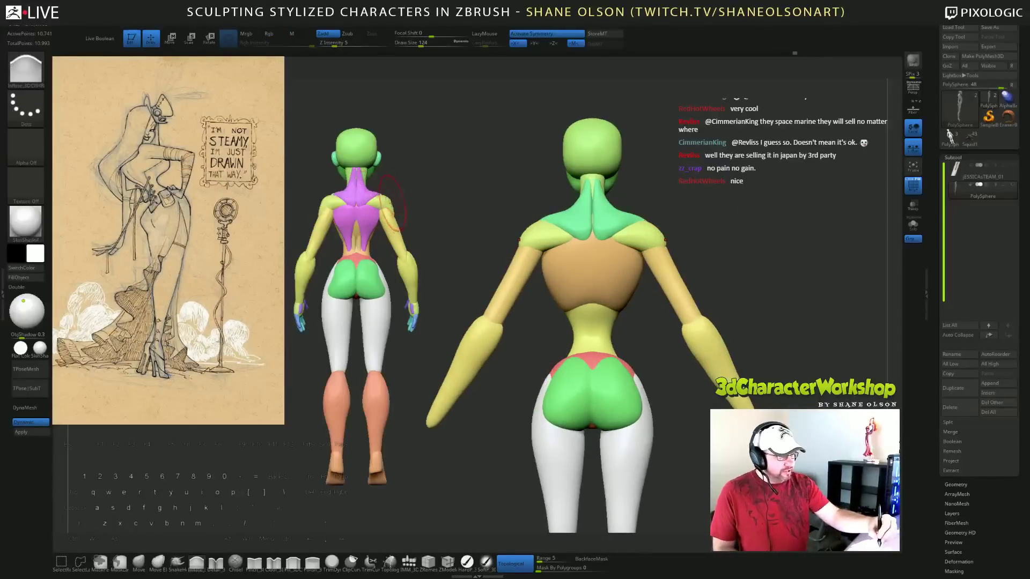
{"action": "mouse_move", "coordinate": [761, 246]}
{"action": "left_mouse_down"}
{"action": "mouse_move", "coordinate": [752, 261]}
{"action": "mouse_move", "coordinate": [752, 249]}
{"action": "left_mouse_up"}
{"action": "mouse_move", "coordinate": [741, 211]}
{"action": "left_mouse_down", "text": "shift"}
{"action": "mouse_move", "coordinate": [736, 219]}
{"action": "mouse_move", "coordinate": [726, 203]}
{"action": "mouse_move", "coordinate": [675, 323]}
{"action": "left_mouse_up", "text": "shift"}
{"action": "left_click", "coordinate": [139, 562]}
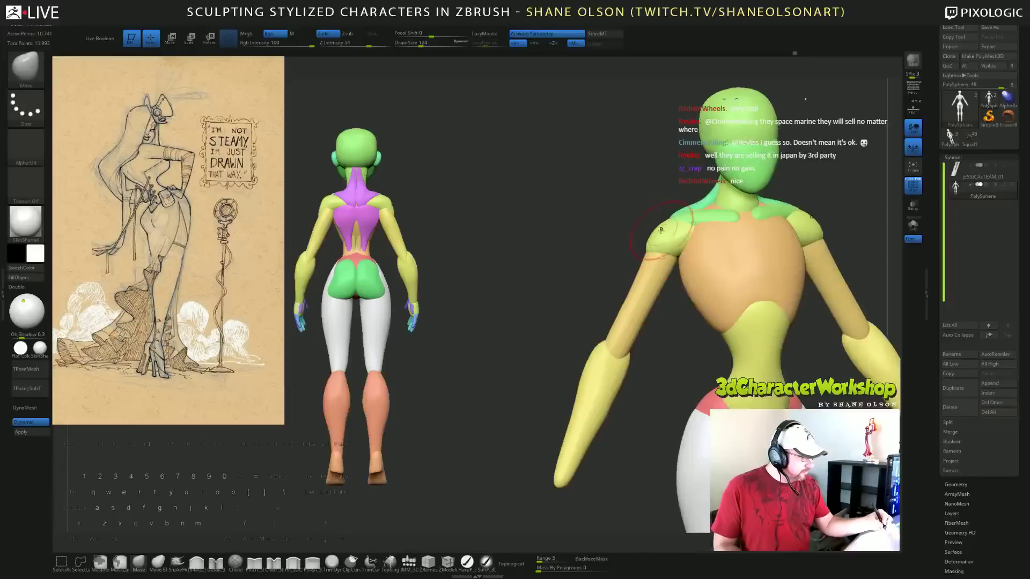
{"action": "left_click_drag", "start_coordinate": [558, 280], "coordinate": [588, 279]}
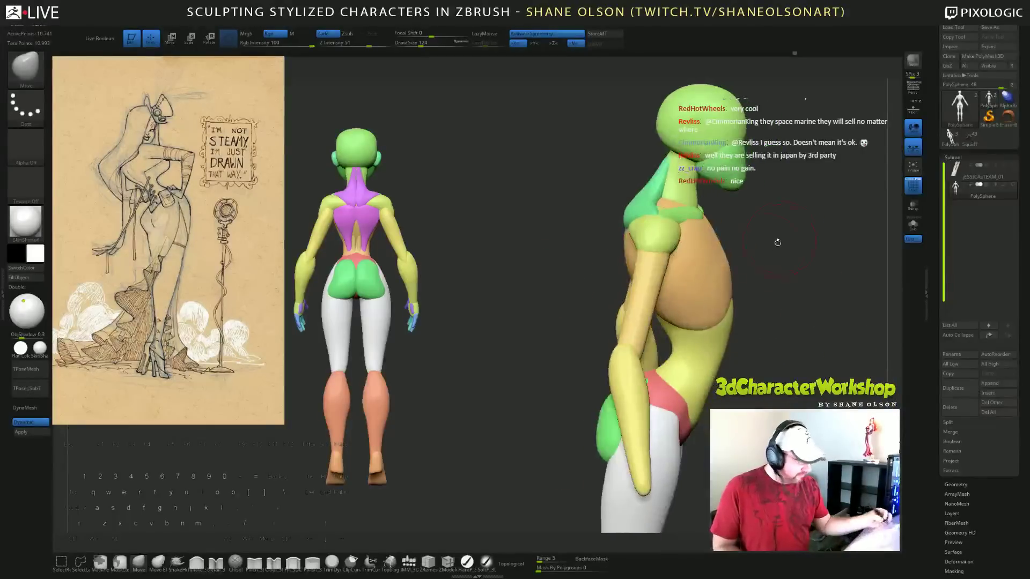
{"action": "left_click", "coordinate": [254, 562]}
{"action": "key", "text": "s"}
{"action": "left_click_drag", "start_coordinate": [528, 333], "coordinate": [523, 359]}
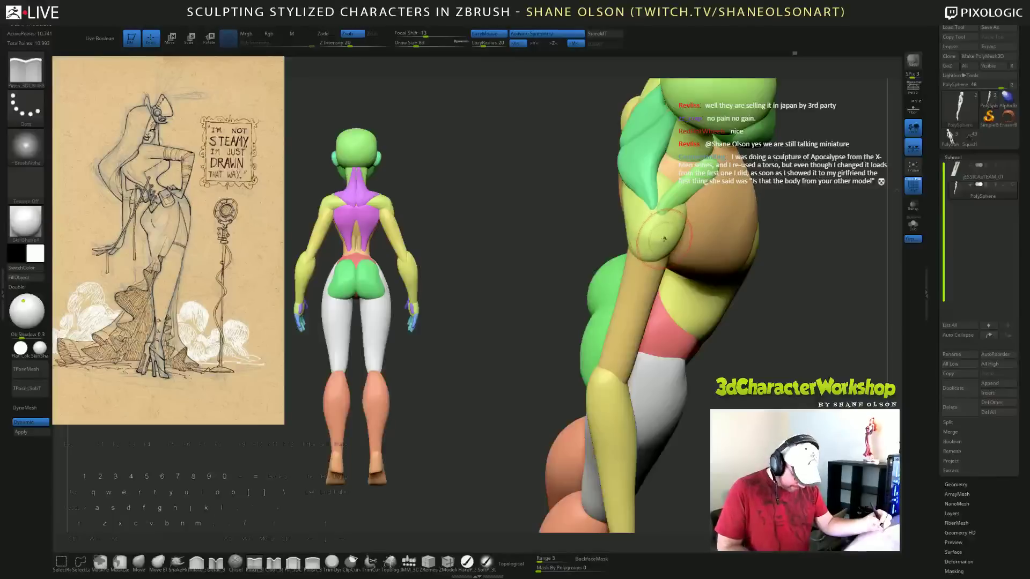
{"action": "key", "text": "l"}
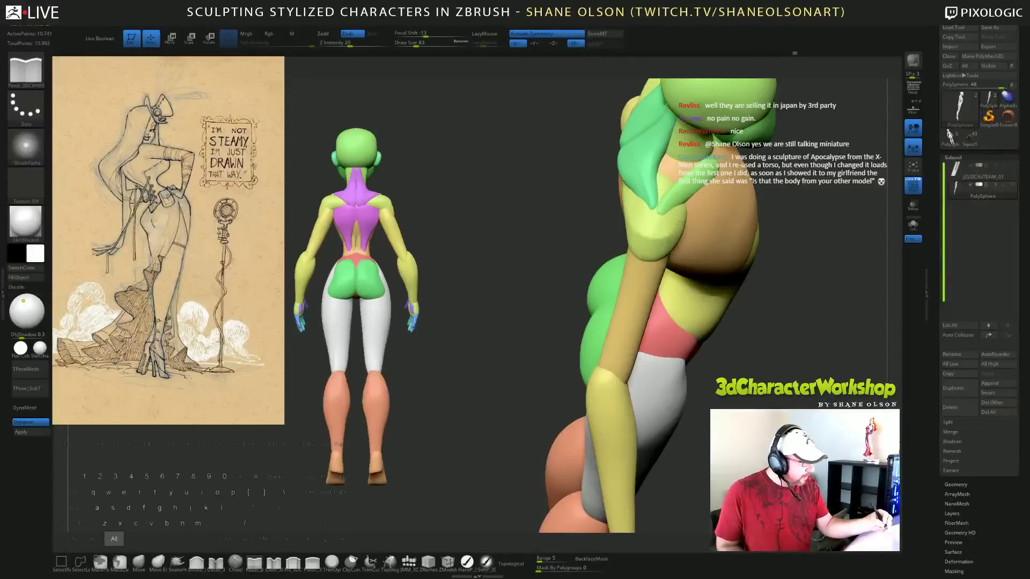
Sculpt and smooth the shoulder pieces where they meet the collarbone and upper arm.
{"action": "left_click_drag", "start_coordinate": [836, 360], "coordinate": [677, 352]}
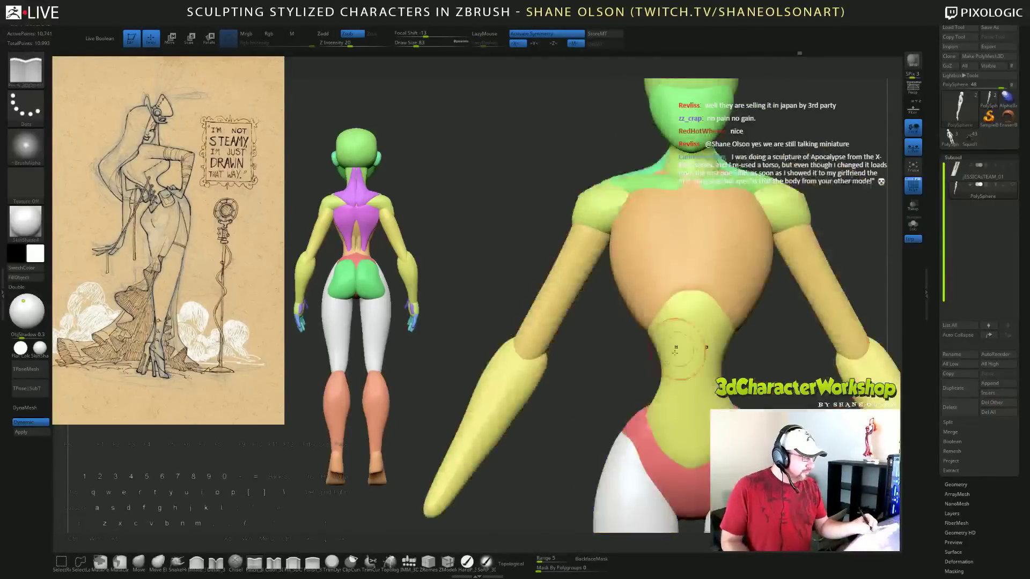
{"action": "left_click_drag", "start_coordinate": [583, 369], "coordinate": [632, 367]}
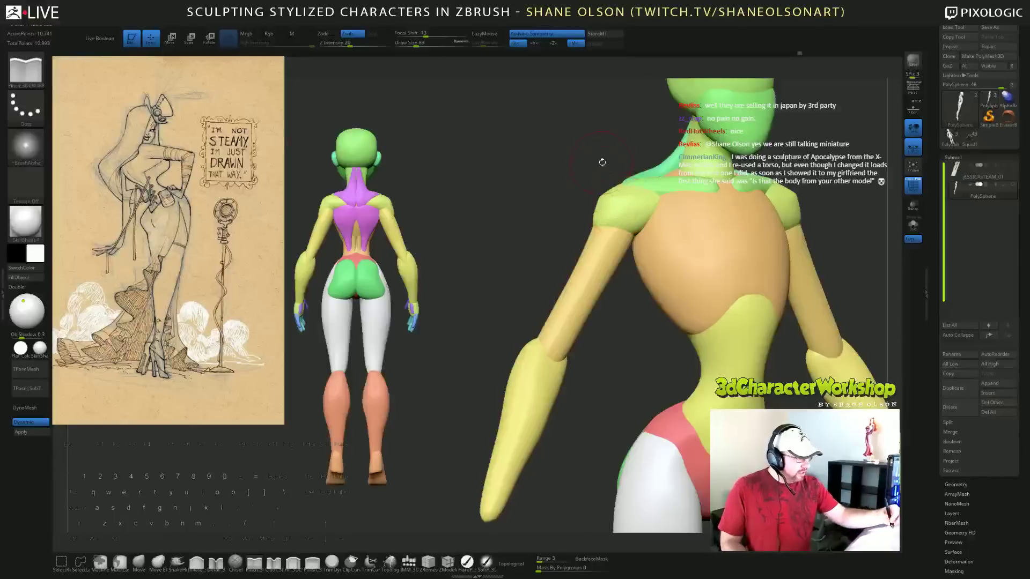
{"action": "left_click_drag", "start_coordinate": [603, 162], "coordinate": [654, 234]}
{"action": "key", "text": "shift"}
{"action": "left_click_drag", "start_coordinate": [821, 244], "coordinate": [784, 241]}
{"action": "left_click_drag", "start_coordinate": [652, 217], "coordinate": [646, 228], "text": "shift"}
{"action": "mouse_move", "coordinate": [689, 343]}
{"action": "left_mouse_down", "text": "shift"}
{"action": "mouse_move", "coordinate": [656, 342]}
{"action": "mouse_move", "coordinate": [657, 333]}
{"action": "left_mouse_up", "text": "shift"}
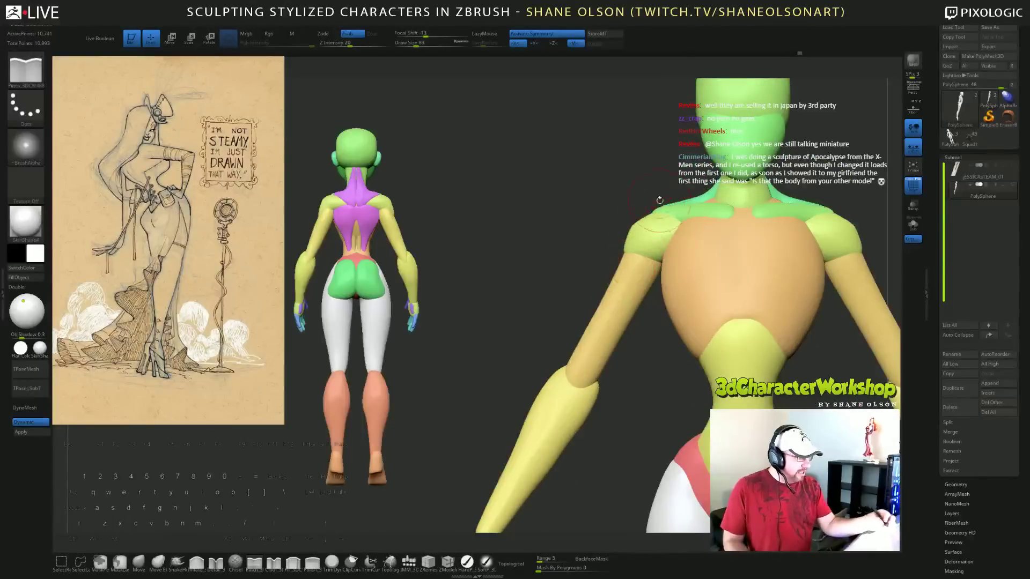
Adjust the shoulders' upper outline using the Move brush with Topological masking on and draw size 140, and check the figure from the front.
{"action": "left_click", "coordinate": [138, 561]}
{"action": "left_click", "coordinate": [510, 563]}
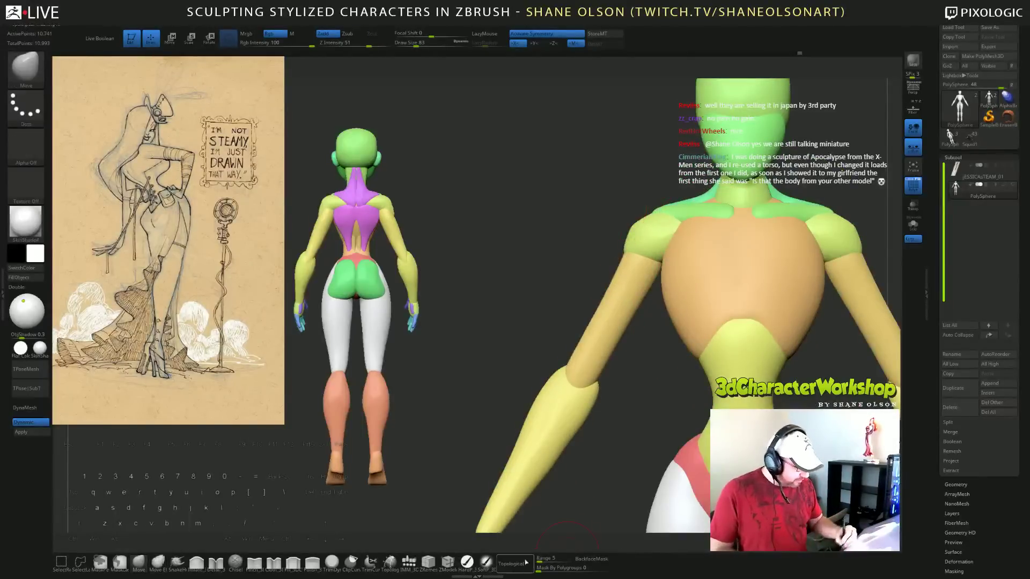
{"action": "key", "text": "s"}
{"action": "left_click_drag", "start_coordinate": [556, 273], "coordinate": [558, 273]}
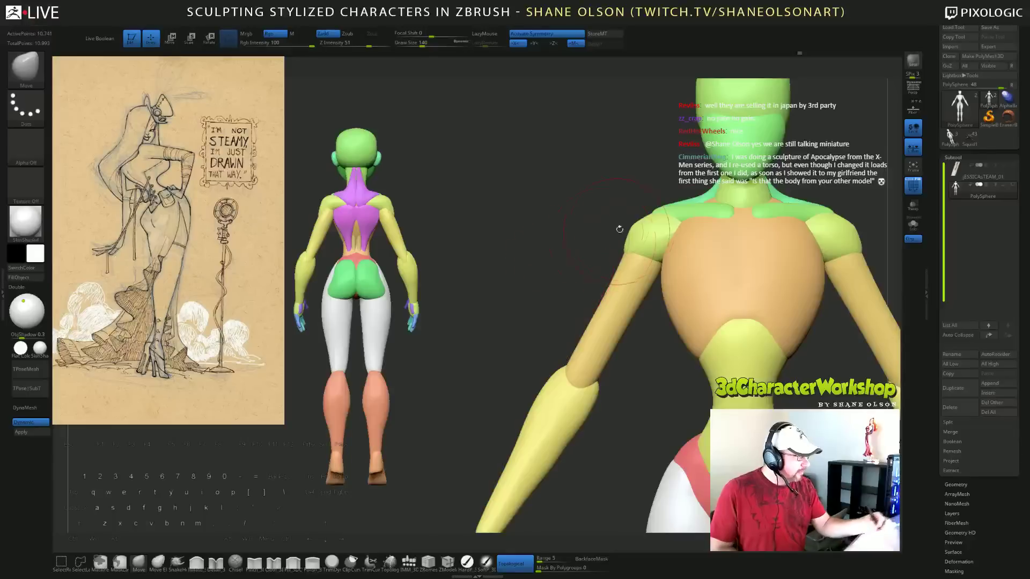
{"action": "left_click_drag", "start_coordinate": [642, 232], "coordinate": [633, 223]}
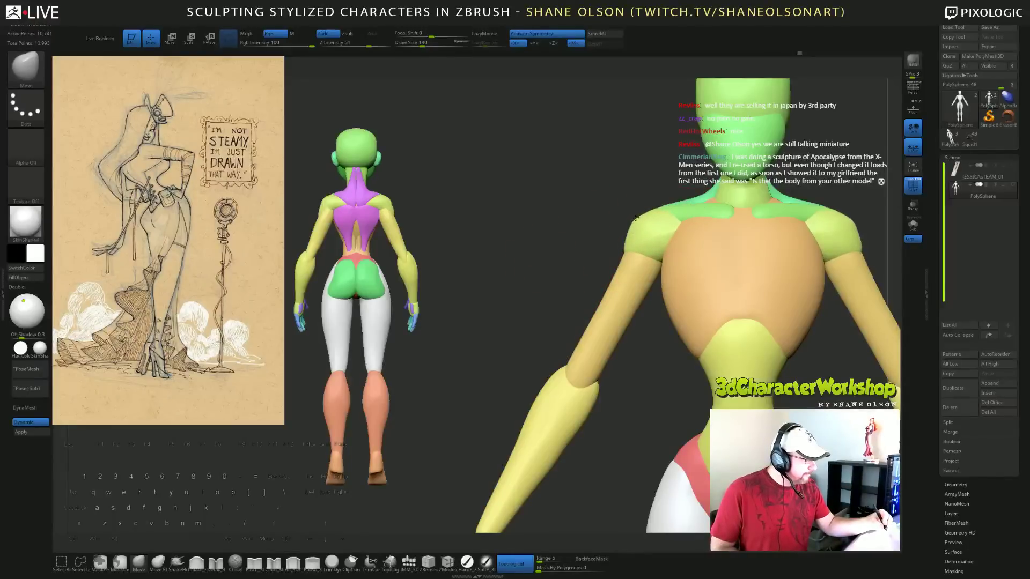
{"action": "mouse_move", "coordinate": [542, 269]}
{"action": "left_mouse_down", "text": "alt"}
{"action": "mouse_move", "coordinate": [528, 244]}
{"action": "mouse_move", "coordinate": [436, 226]}
{"action": "left_mouse_up", "text": "alt"}
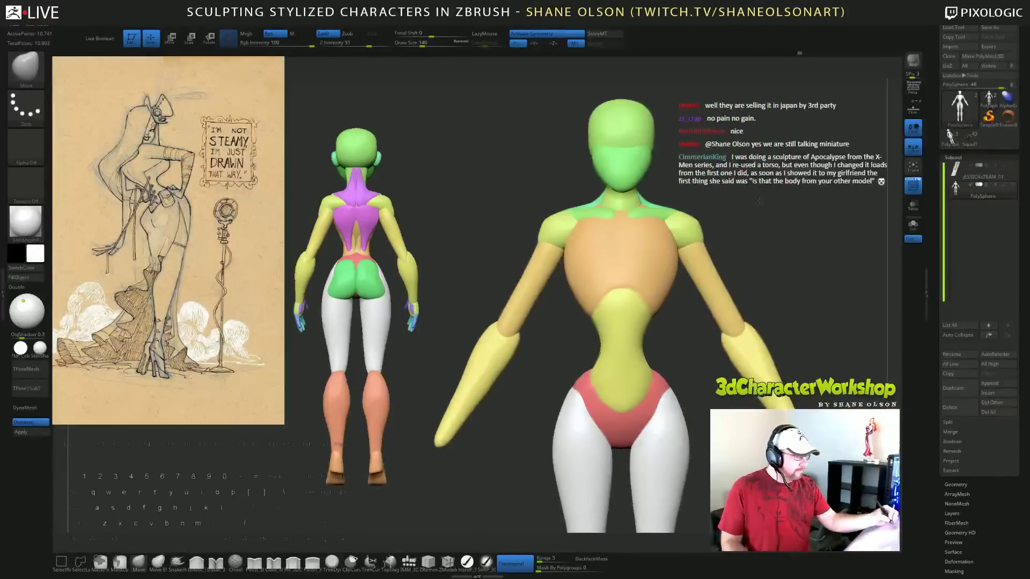
{"action": "left_click_drag", "start_coordinate": [772, 206], "coordinate": [756, 194]}
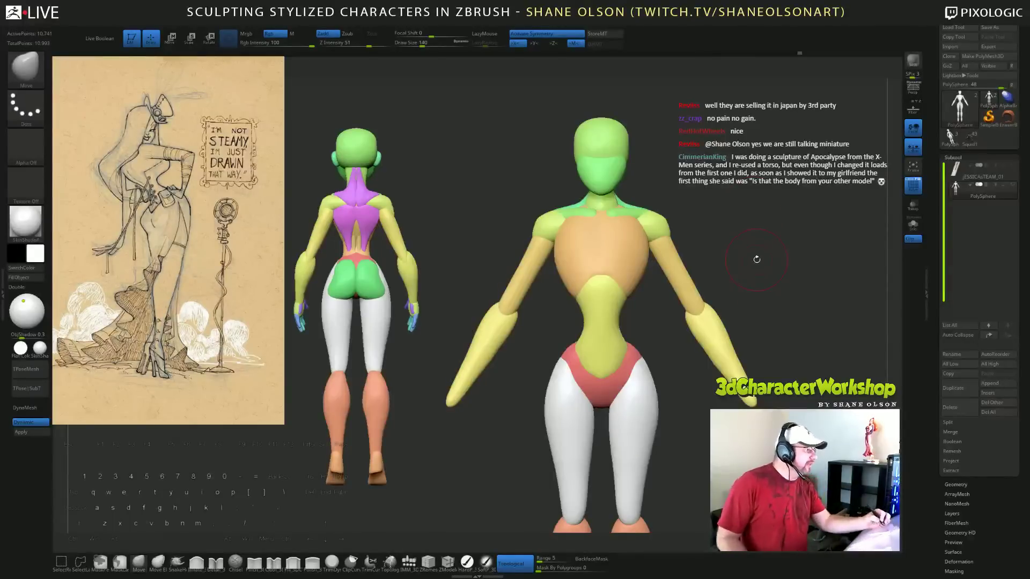
{"action": "left_click_drag", "start_coordinate": [755, 263], "coordinate": [758, 269], "text": "alt"}
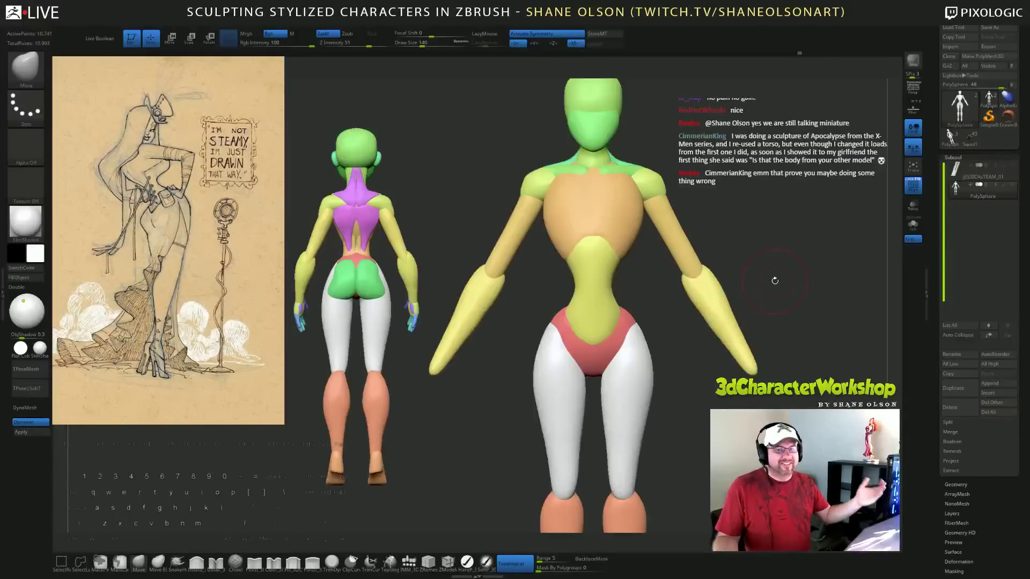
{"action": "left_click_drag", "start_coordinate": [758, 231], "coordinate": [730, 191]}
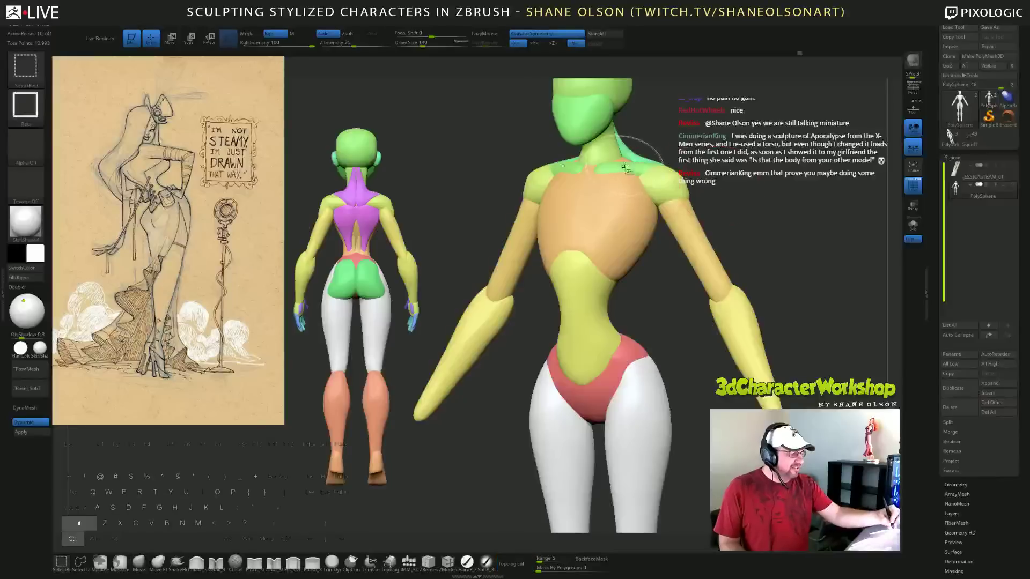
Isolate the collarbone pieces and smooth them, undoing the last stroke, and bring the whole figure back into view.
{"action": "left_click", "coordinate": [618, 176], "text": "ctrl+shift"}
{"action": "left_click_drag", "start_coordinate": [618, 177], "coordinate": [601, 170], "text": "shift"}
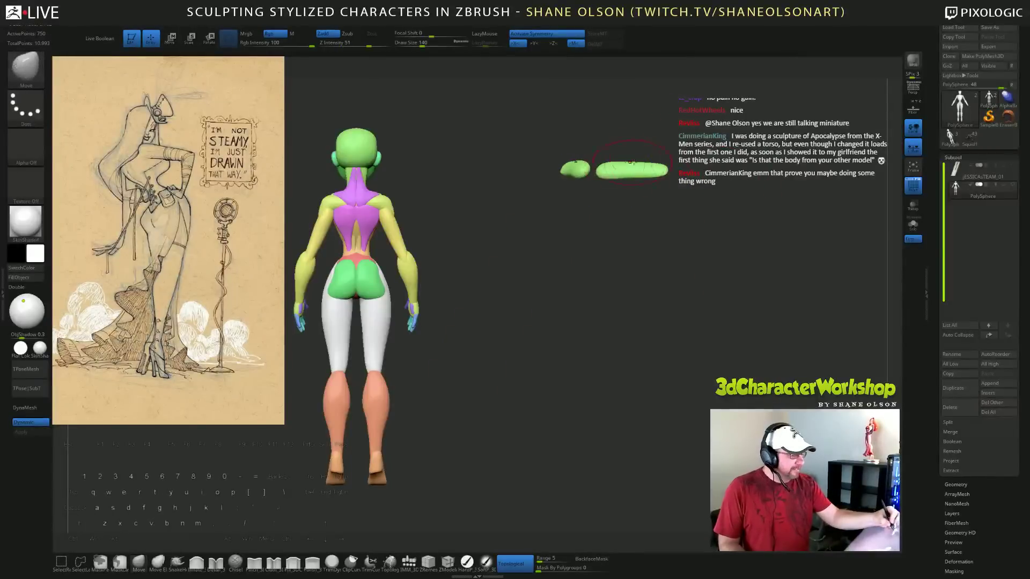
{"action": "left_click_drag", "start_coordinate": [708, 160], "coordinate": [696, 168]}
{"action": "left_click_drag", "start_coordinate": [628, 171], "coordinate": [622, 165], "text": "shift"}
{"action": "key", "text": "ctrl+z"}
{"action": "left_click", "coordinate": [747, 206], "text": "ctrl+shift"}
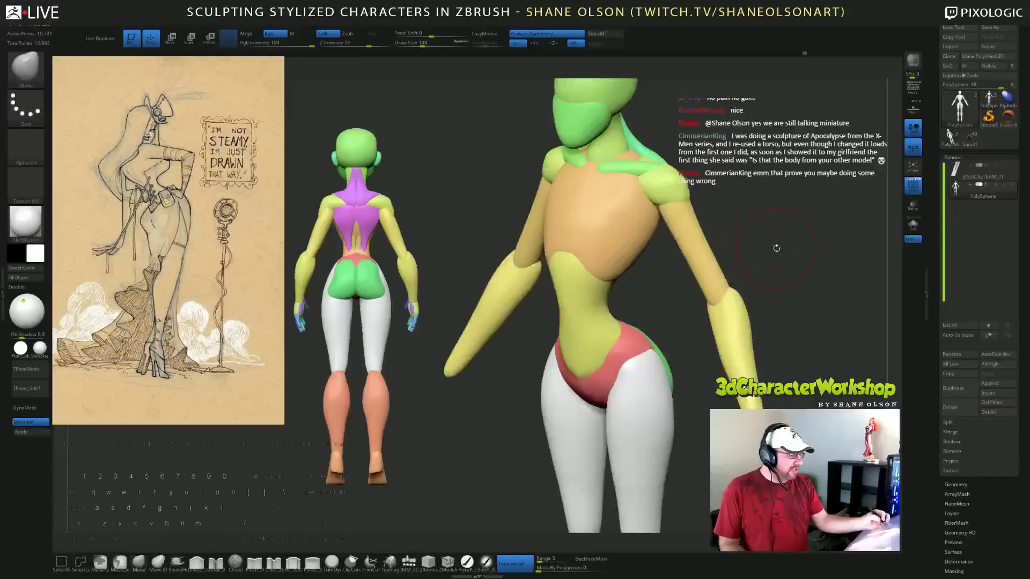
Insert a mirrored pair of QuadSphere-2 spheres over the upper back using the insert-mesh primitives brush.
{"action": "left_click_drag", "start_coordinate": [776, 248], "coordinate": [769, 245]}
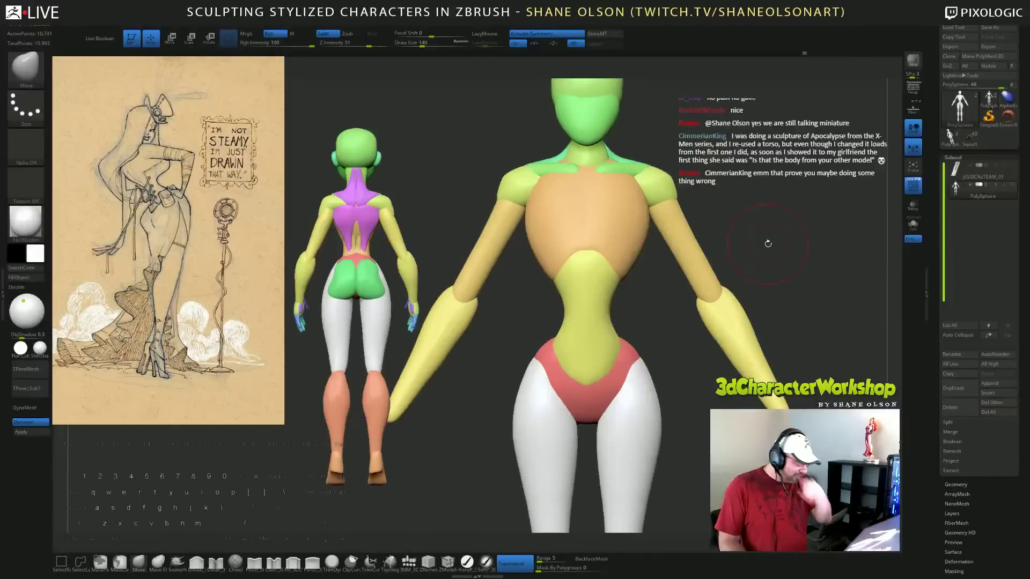
{"action": "left_click_drag", "start_coordinate": [768, 211], "coordinate": [724, 214]}
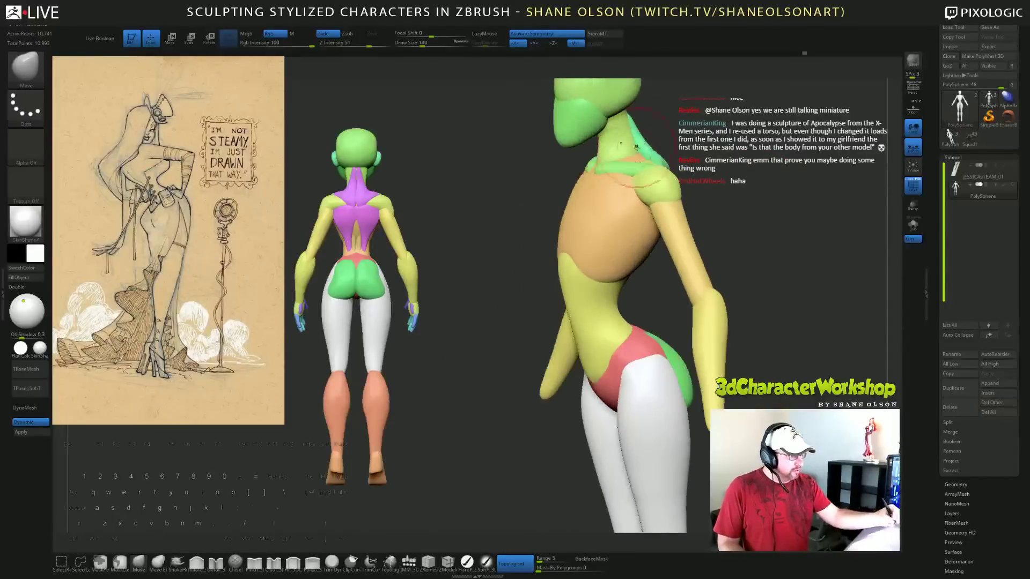
{"action": "mouse_move", "coordinate": [735, 121]}
{"action": "left_mouse_down"}
{"action": "mouse_move", "coordinate": [707, 138]}
{"action": "mouse_move", "coordinate": [739, 130]}
{"action": "left_mouse_up"}
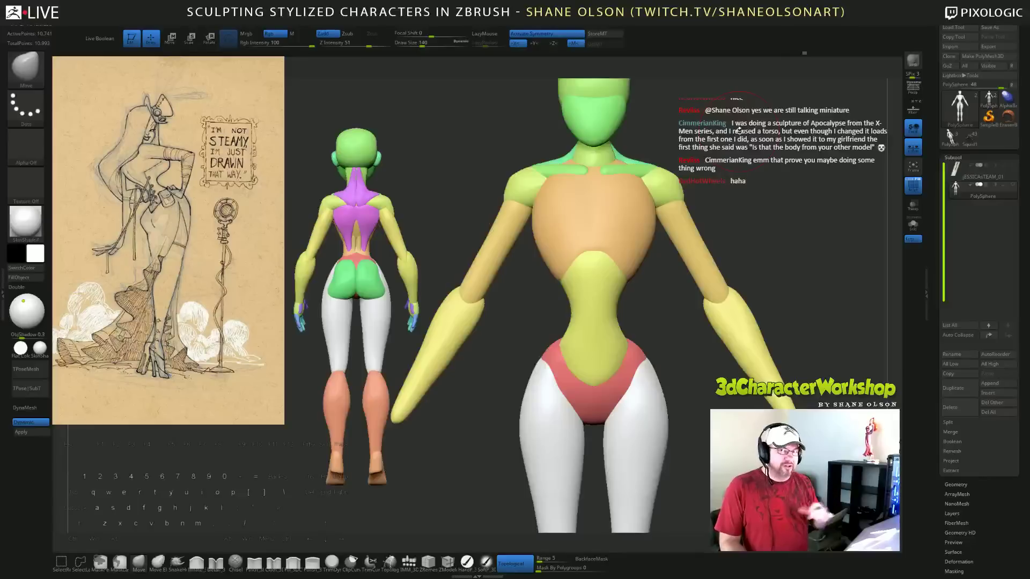
{"action": "left_click_drag", "start_coordinate": [752, 238], "coordinate": [737, 215], "text": "alt"}
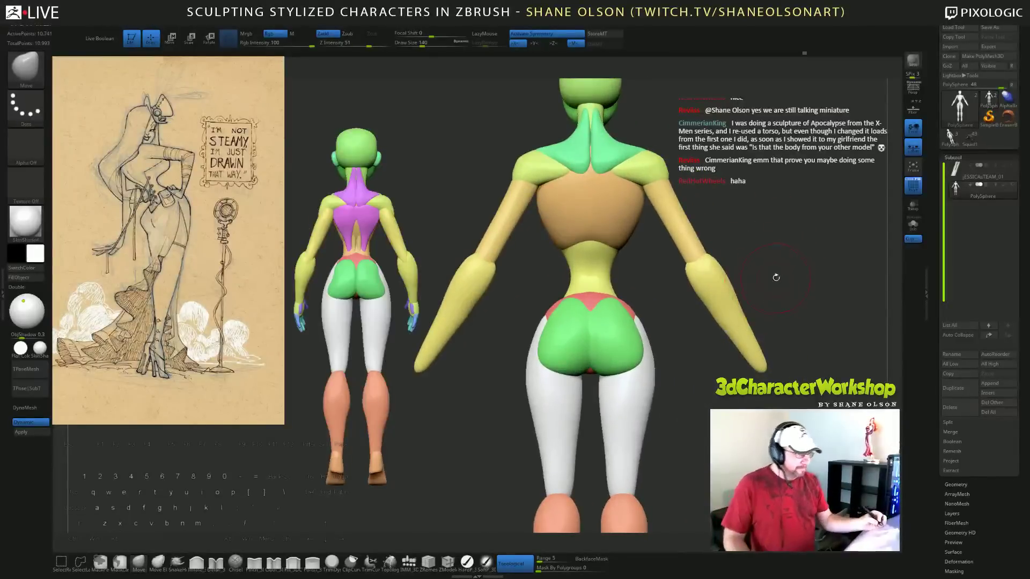
{"action": "left_click", "coordinate": [409, 562]}
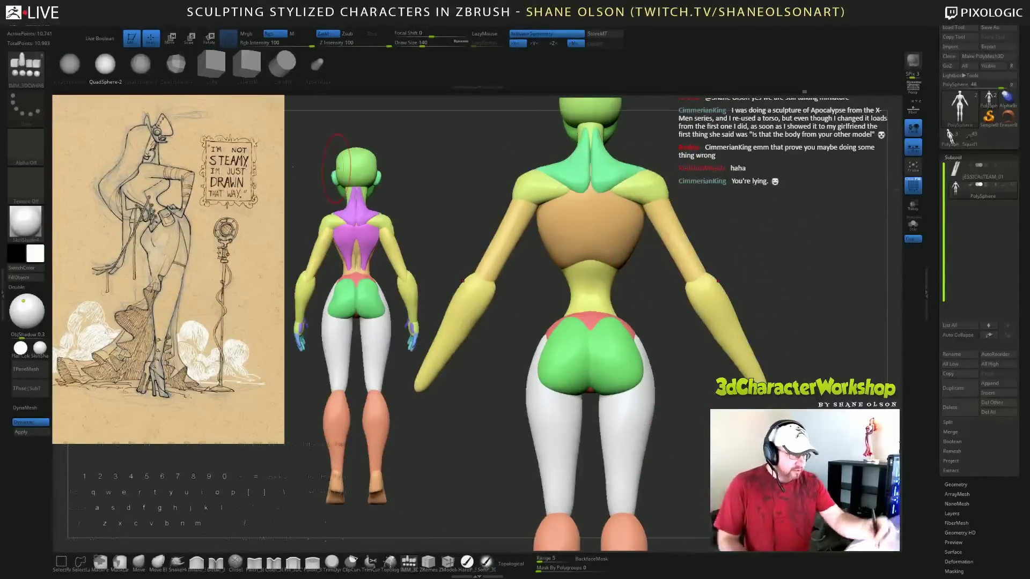
{"action": "left_click", "coordinate": [107, 68]}
{"action": "left_click_drag", "start_coordinate": [612, 221], "coordinate": [616, 238]}
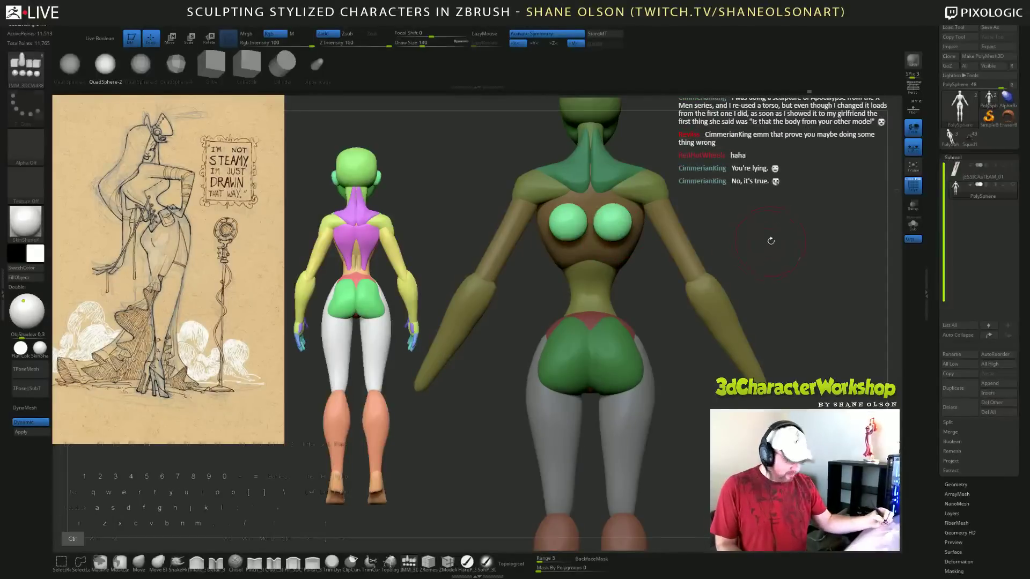
Clear the mask and assign the pair of inserted spheres their own polygroup.
{"action": "left_click", "coordinate": [771, 236], "text": "ctrl"}
{"action": "left_click", "coordinate": [775, 242], "text": "ctrl"}
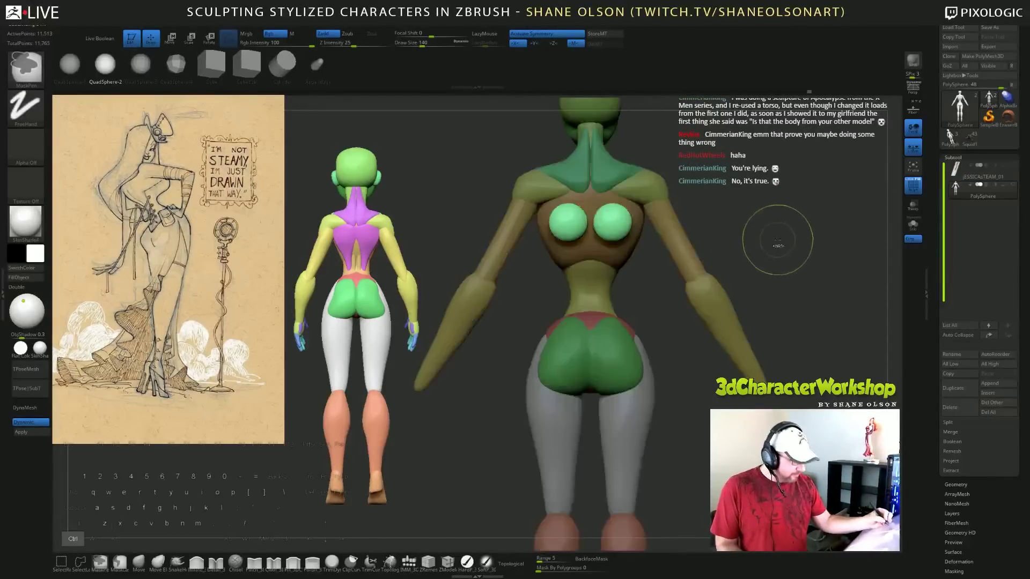
{"action": "left_click", "coordinate": [775, 244], "text": "ctrl"}
{"action": "key", "text": "ctrl+w"}
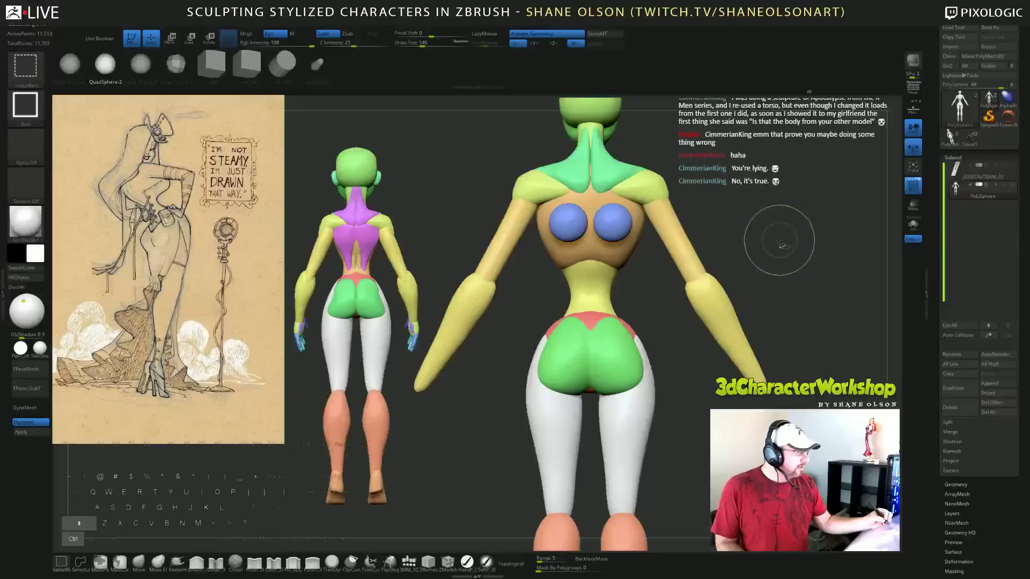
{"action": "left_click_drag", "start_coordinate": [773, 234], "coordinate": [774, 244]}
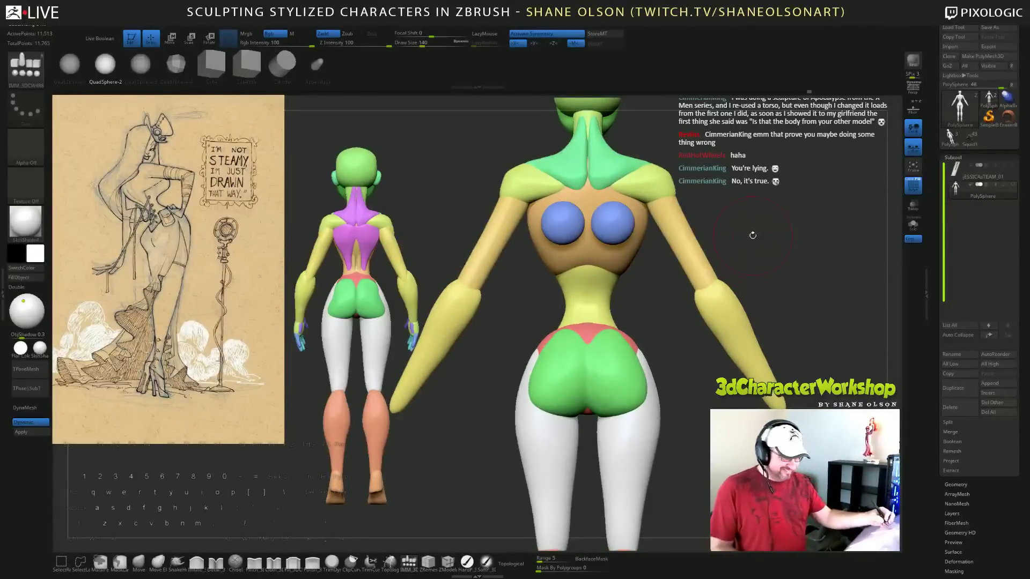
{"action": "left_click_drag", "start_coordinate": [726, 206], "coordinate": [663, 216]}
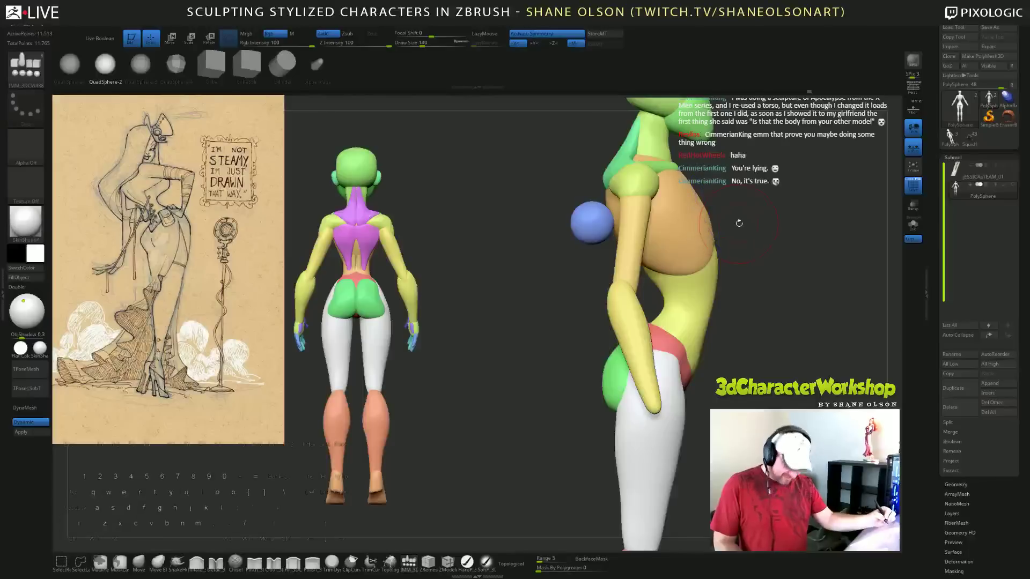
{"action": "key", "text": "e"}
{"action": "key", "text": "ctrl+z"}
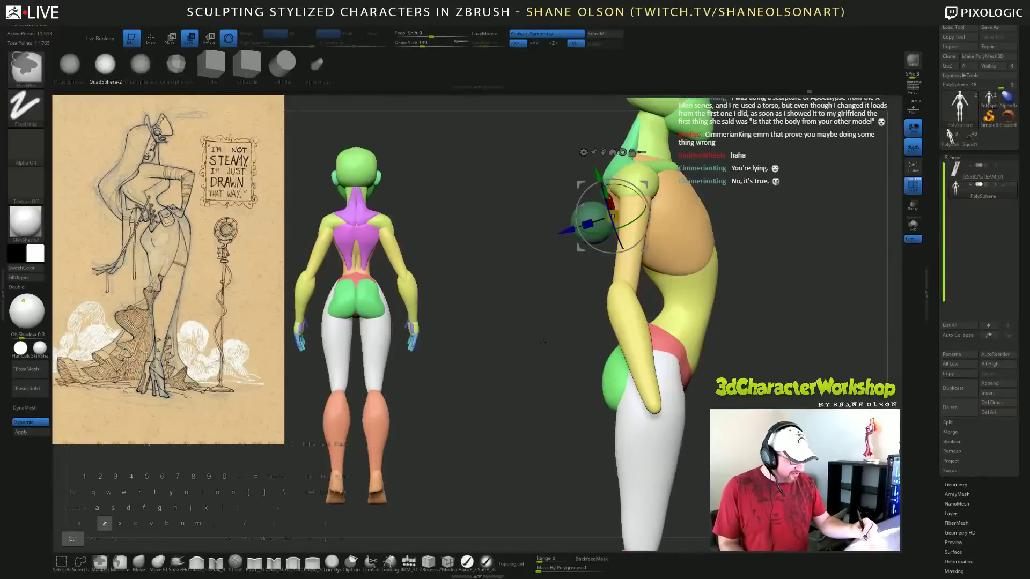
{"action": "left_click", "coordinate": [773, 326], "text": "ctrl"}
{"action": "left_click", "coordinate": [773, 327], "text": "ctrl"}
{"action": "key", "text": "ctrl+w"}
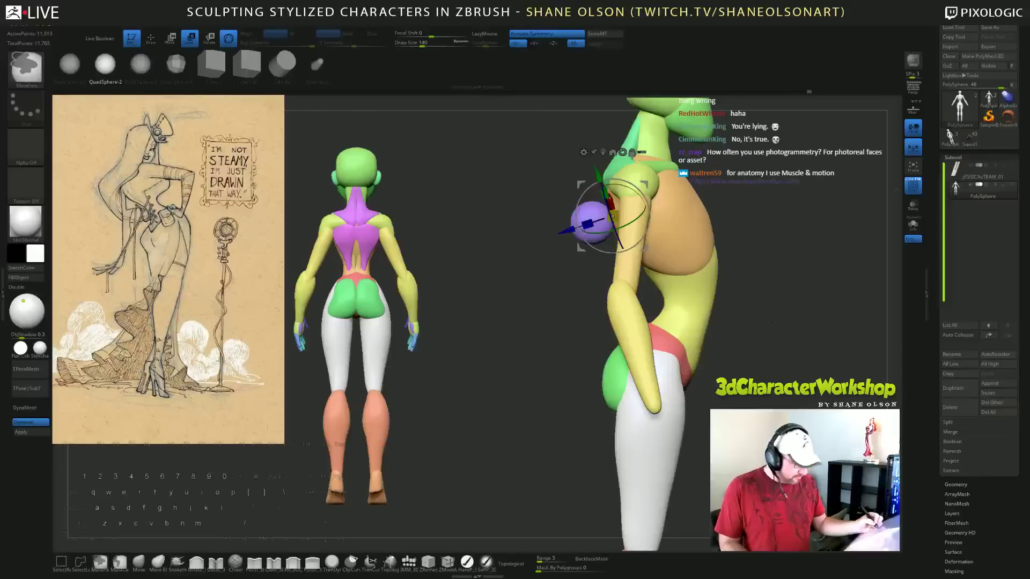
Mask everything except the spheres, reset the gizmo's orientation on them, and stretch them vertically into ovals.
{"action": "left_click", "coordinate": [622, 153], "text": "alt"}
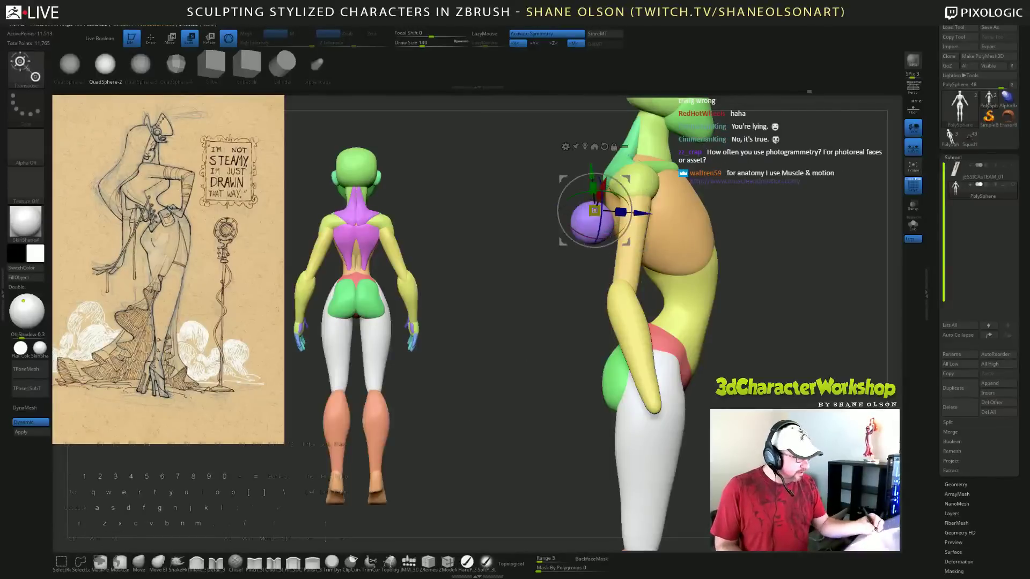
{"action": "left_click", "coordinate": [782, 296], "text": "ctrl"}
{"action": "left_click", "coordinate": [597, 160], "text": "alt"}
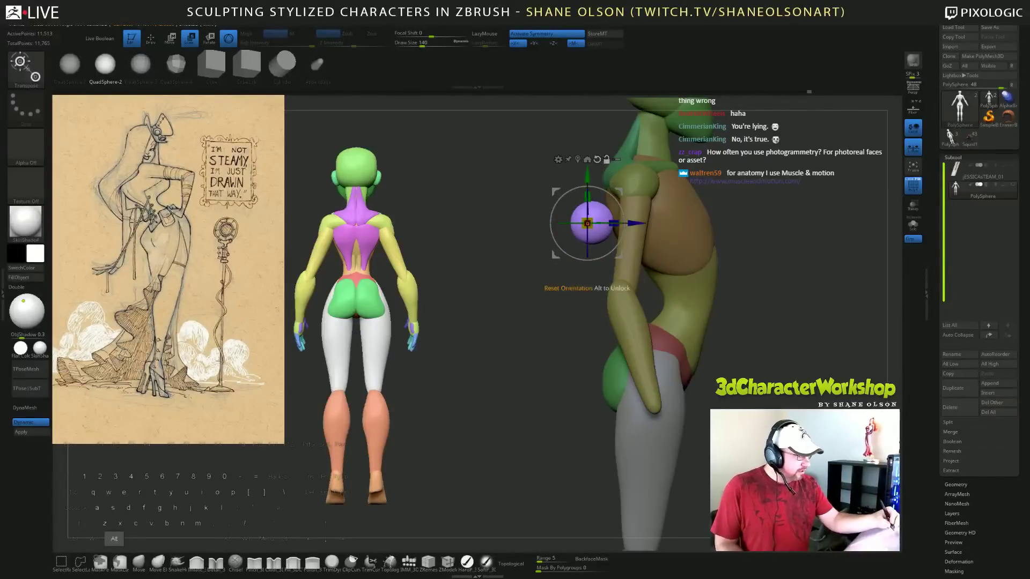
{"action": "left_click_drag", "start_coordinate": [751, 351], "coordinate": [818, 289]}
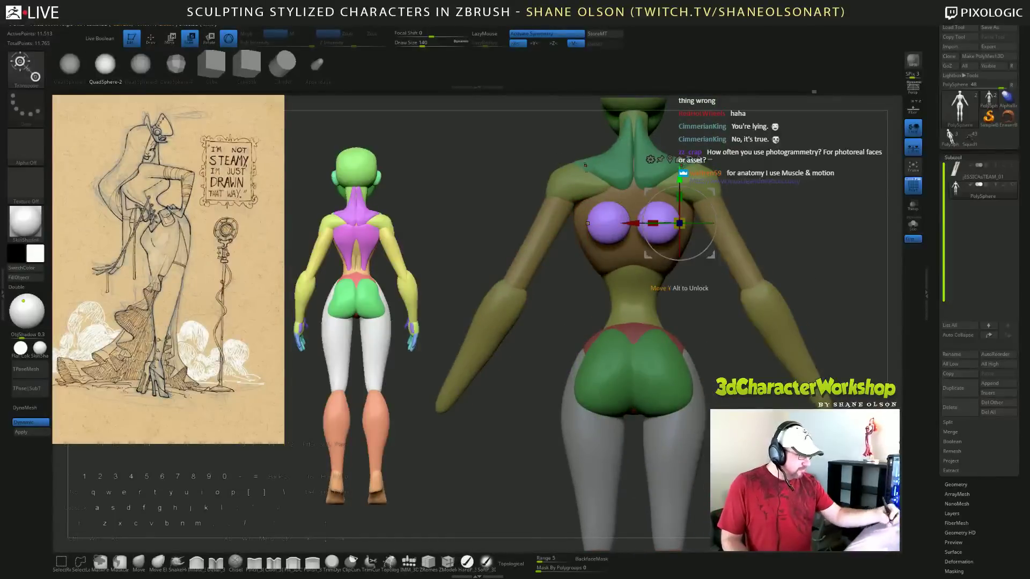
{"action": "left_click_drag", "start_coordinate": [681, 196], "coordinate": [683, 187]}
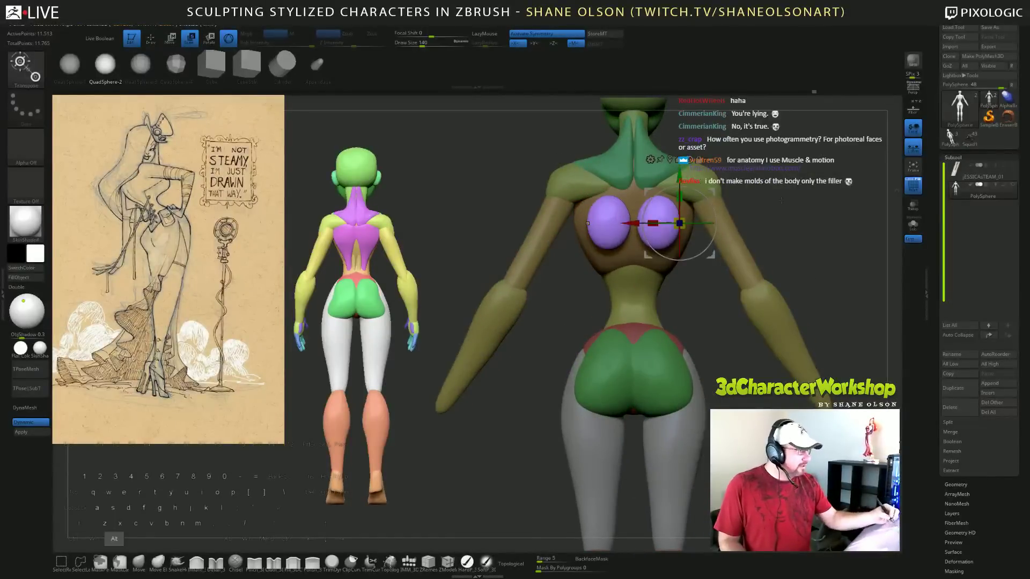
Adjust the upper part of the back ovals using the Move brush at draw size 177.
{"action": "left_click_drag", "start_coordinate": [759, 229], "coordinate": [731, 257], "text": "alt"}
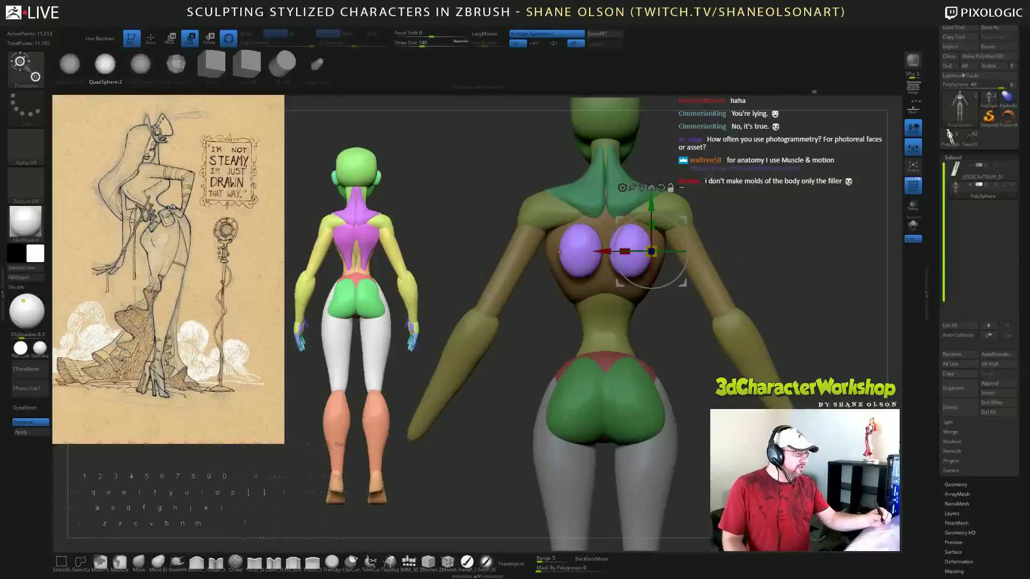
{"action": "left_click_drag", "start_coordinate": [741, 256], "coordinate": [743, 301], "text": "alt"}
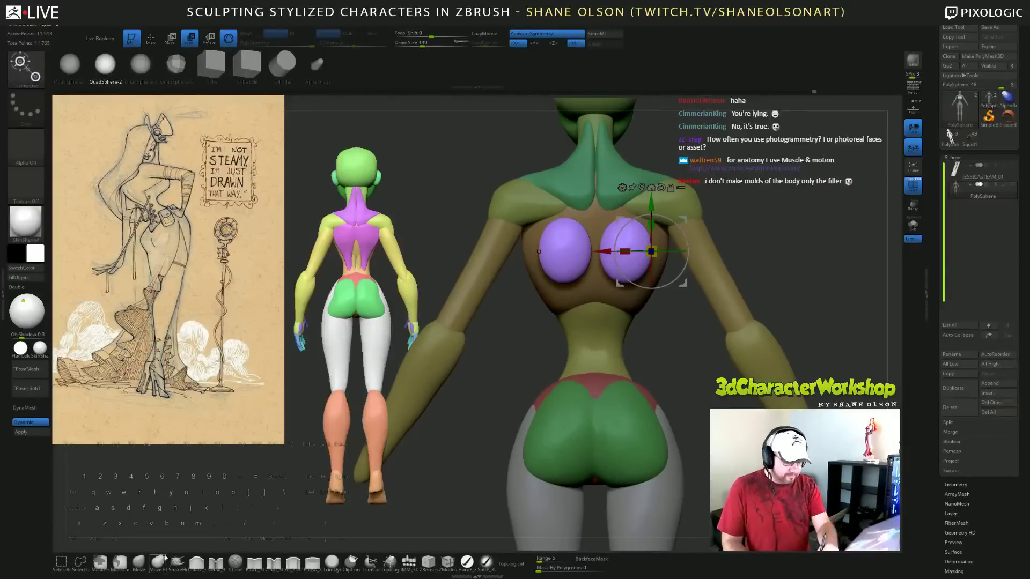
{"action": "left_click", "coordinate": [139, 561]}
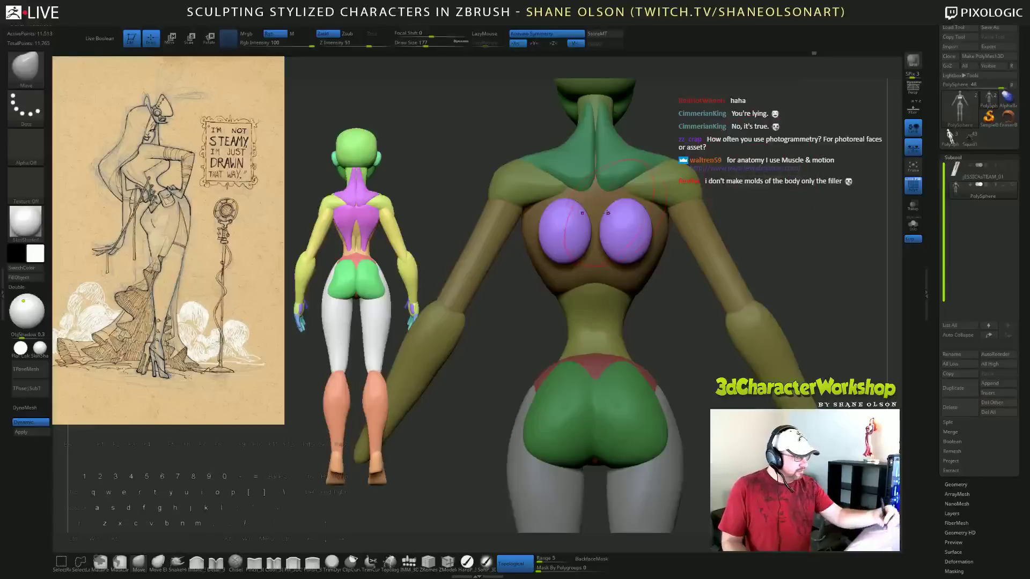
{"action": "left_click_drag", "start_coordinate": [617, 209], "coordinate": [628, 188]}
Flatten the ovals from front to back with the gizmo and set them against the back of the ribcage.
{"action": "left_click_drag", "start_coordinate": [707, 155], "coordinate": [771, 232]}
{"action": "key", "text": "e"}
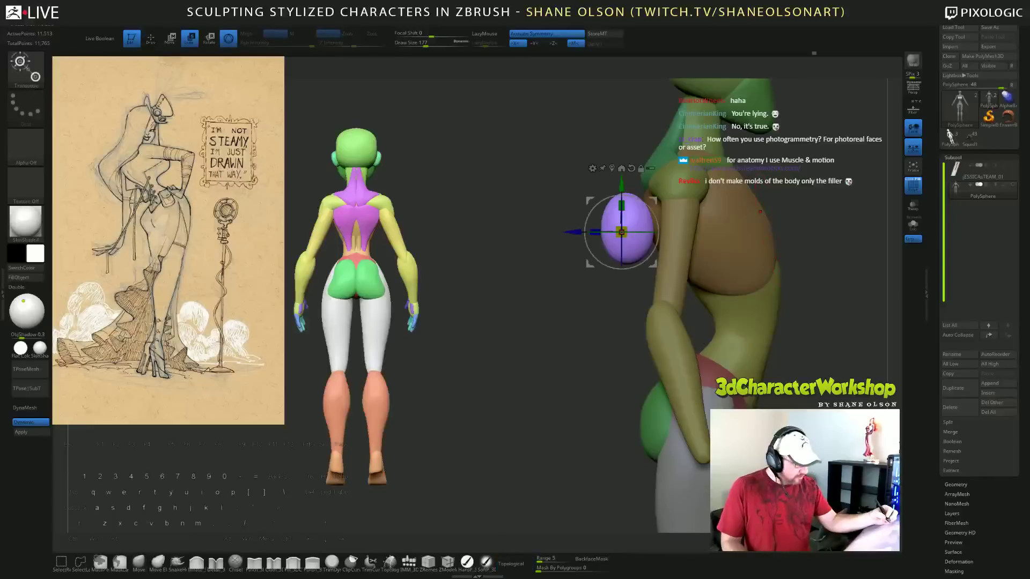
{"action": "left_click_drag", "start_coordinate": [595, 232], "coordinate": [684, 255]}
{"action": "left_click_drag", "start_coordinate": [553, 343], "coordinate": [584, 372]}
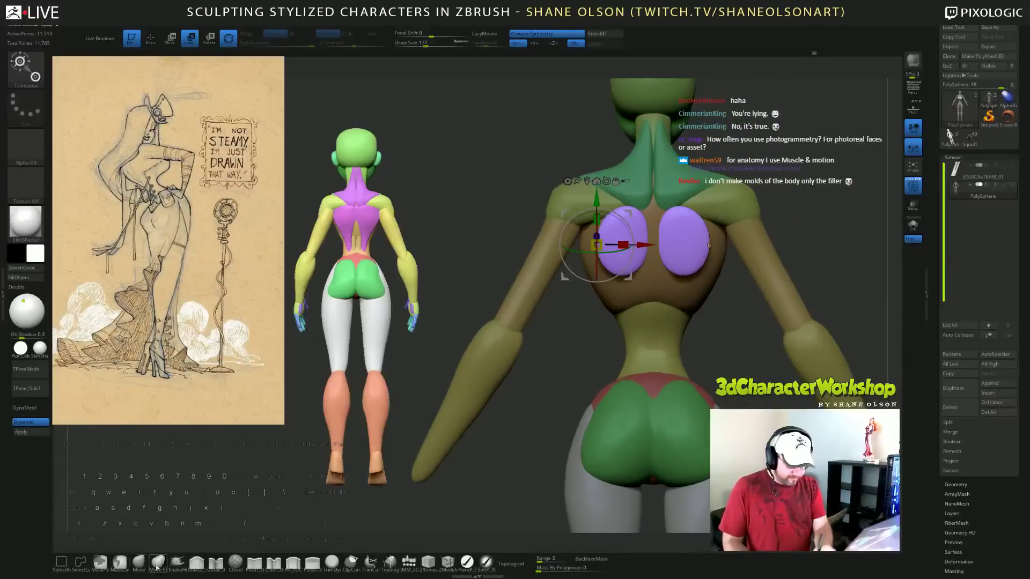
Pull the back ovals' upper outer corners toward the shoulders using the Move brush at draw sizes 207 and 112.
{"action": "left_click", "coordinate": [139, 562]}
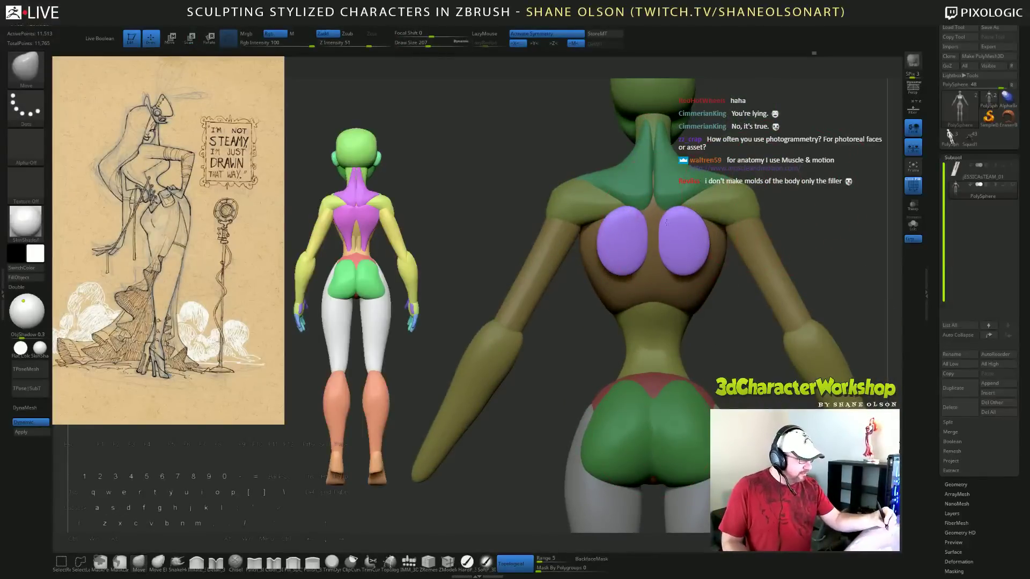
{"action": "right_click_drag", "start_coordinate": [677, 244], "coordinate": [700, 240]}
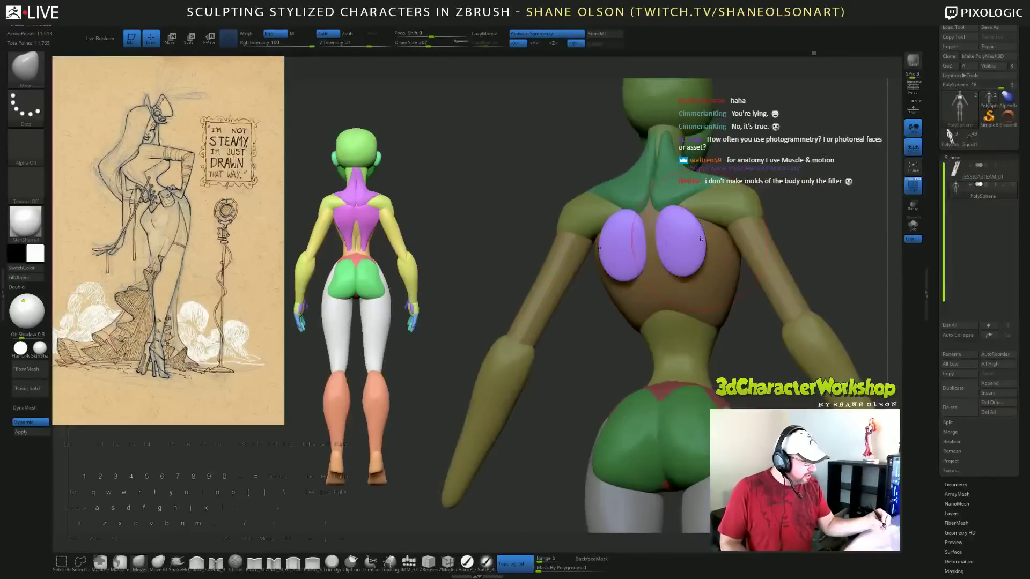
{"action": "mouse_move", "coordinate": [701, 239]}
{"action": "left_mouse_down"}
{"action": "mouse_move", "coordinate": [721, 236]}
{"action": "mouse_move", "coordinate": [707, 214]}
{"action": "left_mouse_up"}
{"action": "key", "text": "s"}
{"action": "right_click_drag", "start_coordinate": [723, 229], "coordinate": [686, 233]}
{"action": "left_click_drag", "start_coordinate": [721, 233], "coordinate": [740, 224]}
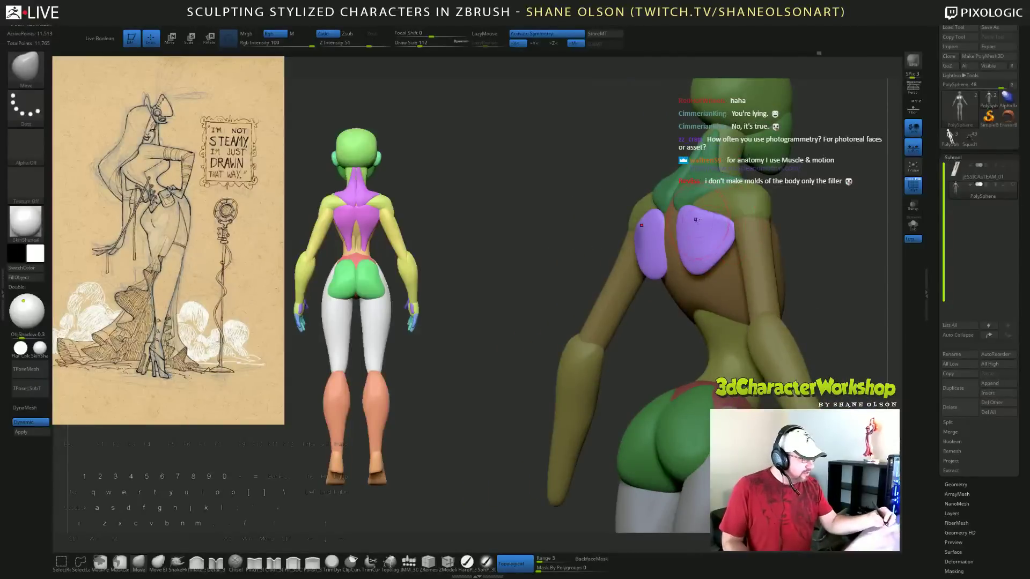
Widen the back pieces and draw their lower ends down toward the waist to form triangular shapes at draw size 112.
{"action": "right_click_drag", "start_coordinate": [695, 219], "coordinate": [668, 252]}
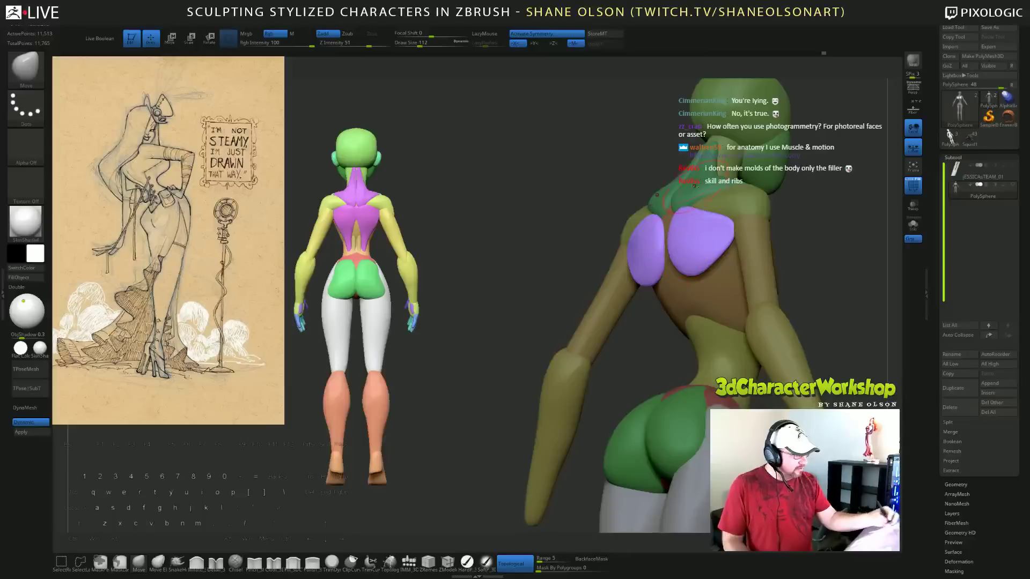
{"action": "right_click_drag", "start_coordinate": [657, 194], "coordinate": [704, 206]}
{"action": "right_click_drag", "start_coordinate": [788, 194], "coordinate": [786, 211]}
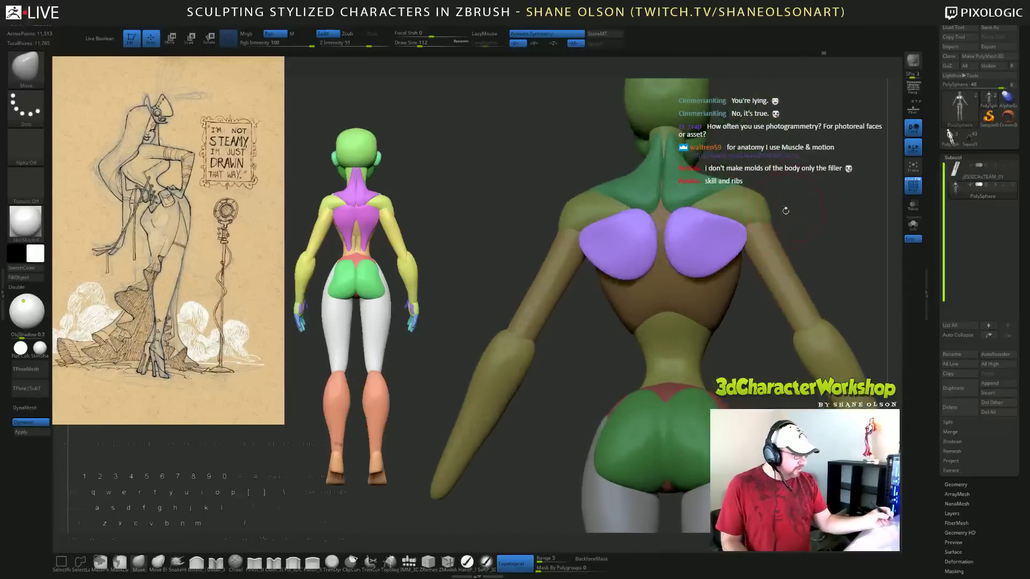
{"action": "right_click_drag", "start_coordinate": [716, 263], "coordinate": [695, 245]}
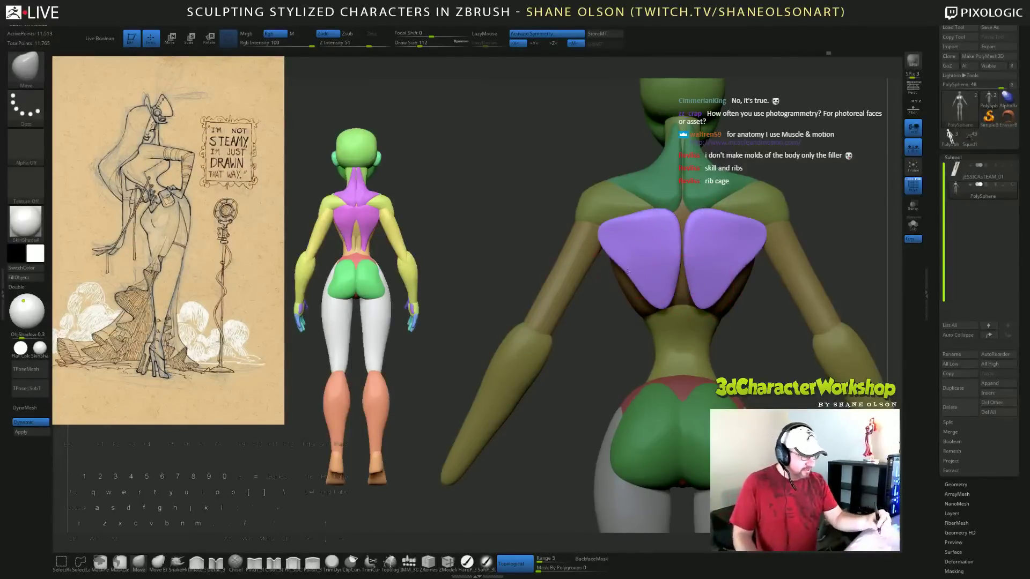
Reshape the triangular back pieces' outer corners to follow the curve of the ribcage using draw size 223.
{"action": "right_click_drag", "start_coordinate": [620, 235], "coordinate": [691, 163]}
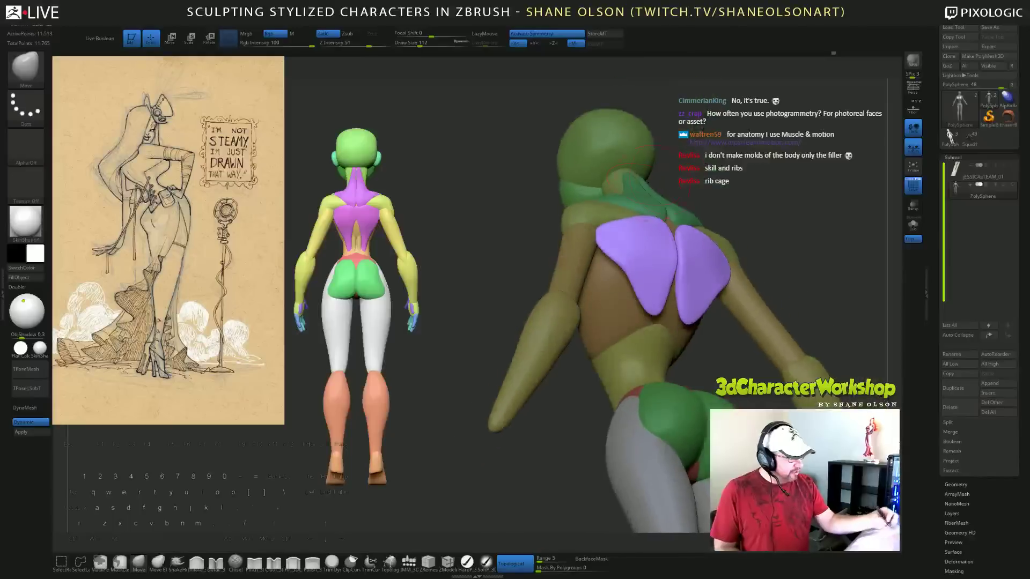
{"action": "key", "text": "s"}
{"action": "left_click_drag", "start_coordinate": [692, 160], "coordinate": [701, 159]}
{"action": "right_click_drag", "start_coordinate": [702, 159], "coordinate": [699, 147]}
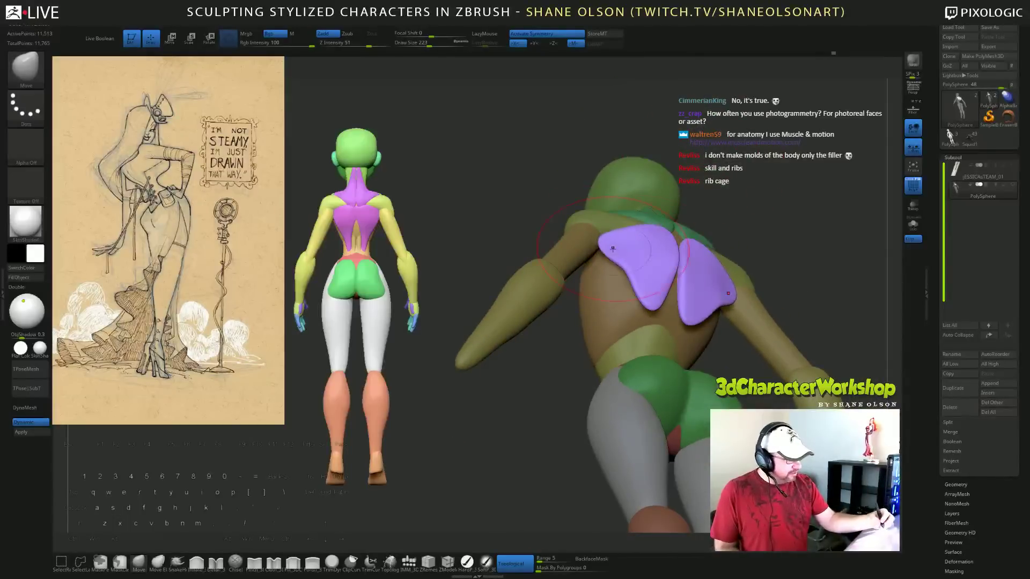
{"action": "right_click_drag", "start_coordinate": [608, 246], "coordinate": [617, 243]}
{"action": "right_click_drag", "start_coordinate": [627, 238], "coordinate": [652, 255]}
{"action": "left_click_drag", "start_coordinate": [631, 275], "coordinate": [618, 278]}
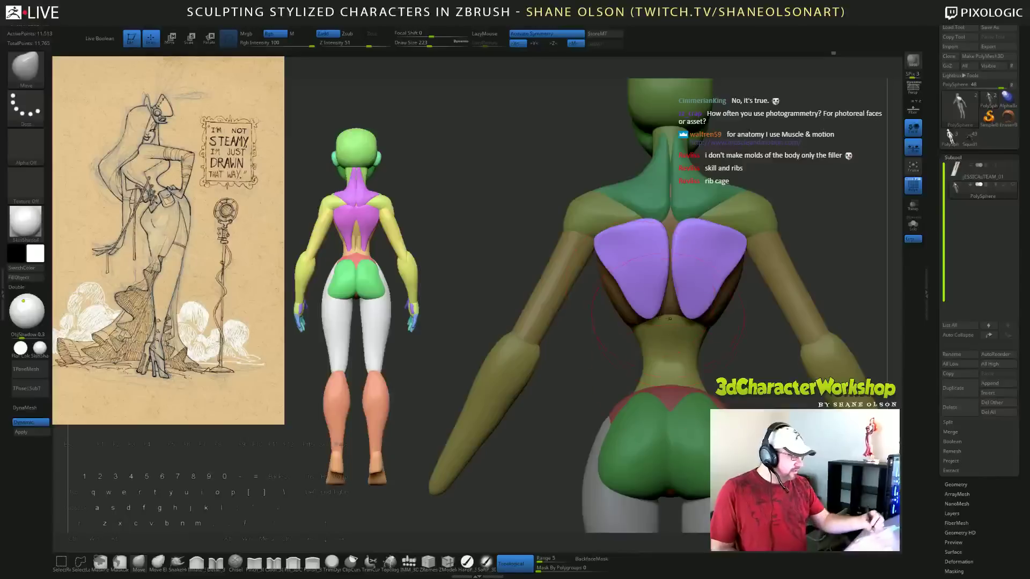
Refine the lower ends of the back pieces, smooth them lightly, and turn off the polygroup color display.
{"action": "right_click_drag", "start_coordinate": [654, 322], "coordinate": [655, 297]}
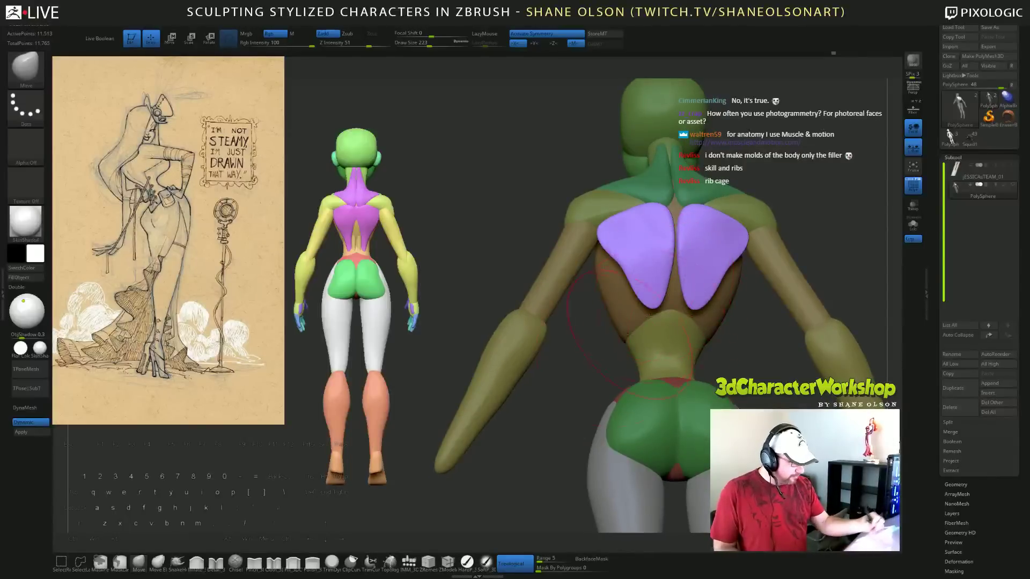
{"action": "left_click_drag", "start_coordinate": [628, 333], "coordinate": [605, 361]}
{"action": "right_click_drag", "start_coordinate": [734, 322], "coordinate": [706, 325], "text": "alt"}
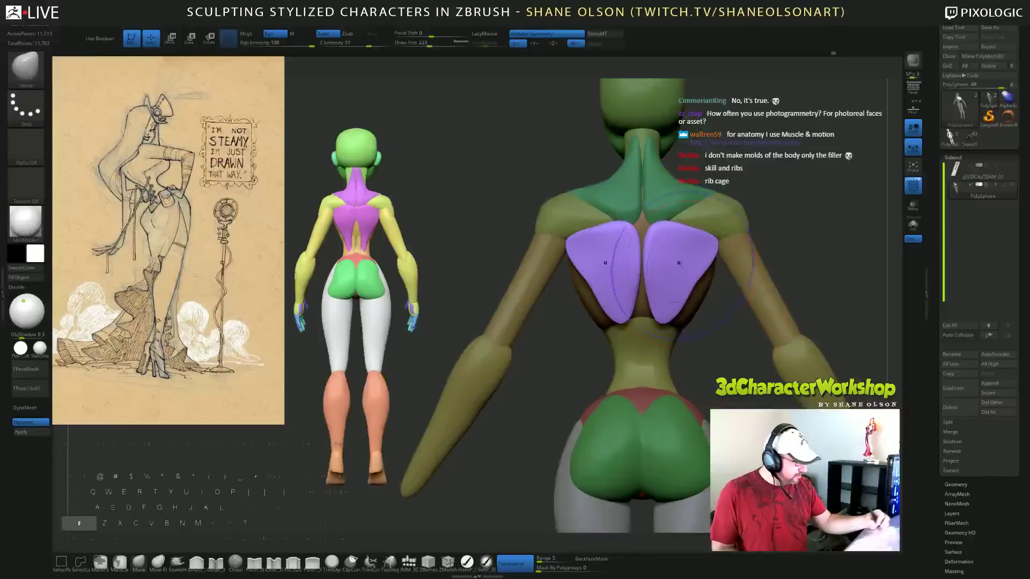
{"action": "left_click_drag", "start_coordinate": [678, 265], "coordinate": [679, 265], "text": "shift"}
{"action": "key", "text": "shift+f"}
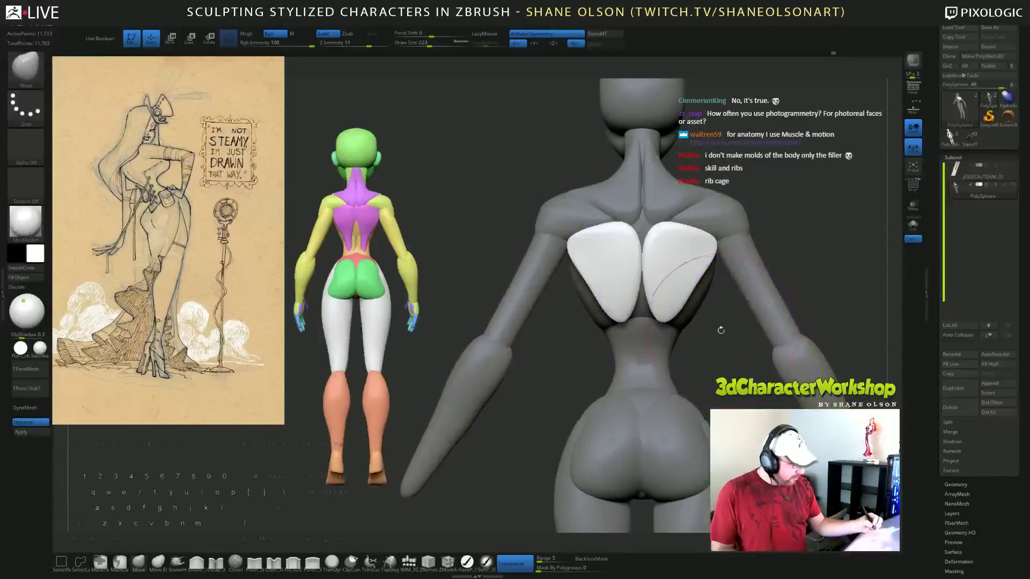
Turn on the polygroup color display and hide the character's upper arms and forearms.
{"action": "key", "text": "shift+f"}
{"action": "mouse_move", "coordinate": [719, 351]}
{"action": "left_mouse_down"}
{"action": "mouse_move", "coordinate": [697, 346]}
{"action": "mouse_move", "coordinate": [686, 376]}
{"action": "mouse_move", "coordinate": [702, 434]}
{"action": "left_mouse_up"}
{"action": "key", "text": "s"}
{"action": "left_click_drag", "start_coordinate": [684, 367], "coordinate": [688, 380]}
{"action": "right_click_drag", "start_coordinate": [701, 387], "coordinate": [680, 372]}
{"action": "left_click", "coordinate": [725, 378], "text": "ctrl+shift"}
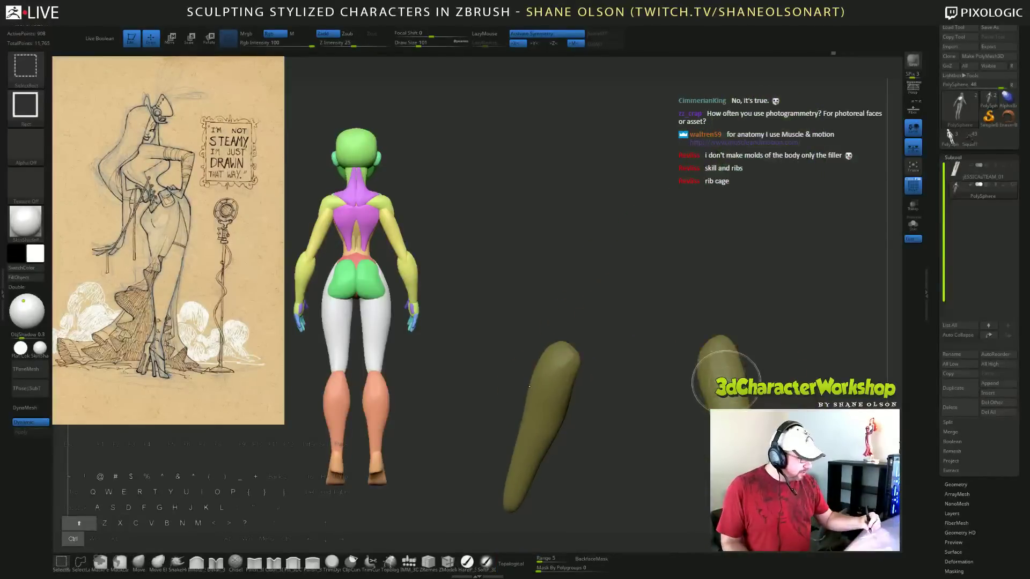
{"action": "left_click", "coordinate": [724, 378], "text": "ctrl+shift"}
{"action": "left_click", "coordinate": [722, 314], "text": "ctrl+shift"}
Push the lower ends of the back pieces toward the ribcage in side view using the Move brush at draw size 197.
{"action": "right_click_drag", "start_coordinate": [880, 290], "coordinate": [725, 272], "text": "shift"}
{"action": "key", "text": "s"}
{"action": "left_click_drag", "start_coordinate": [736, 265], "coordinate": [744, 266]}
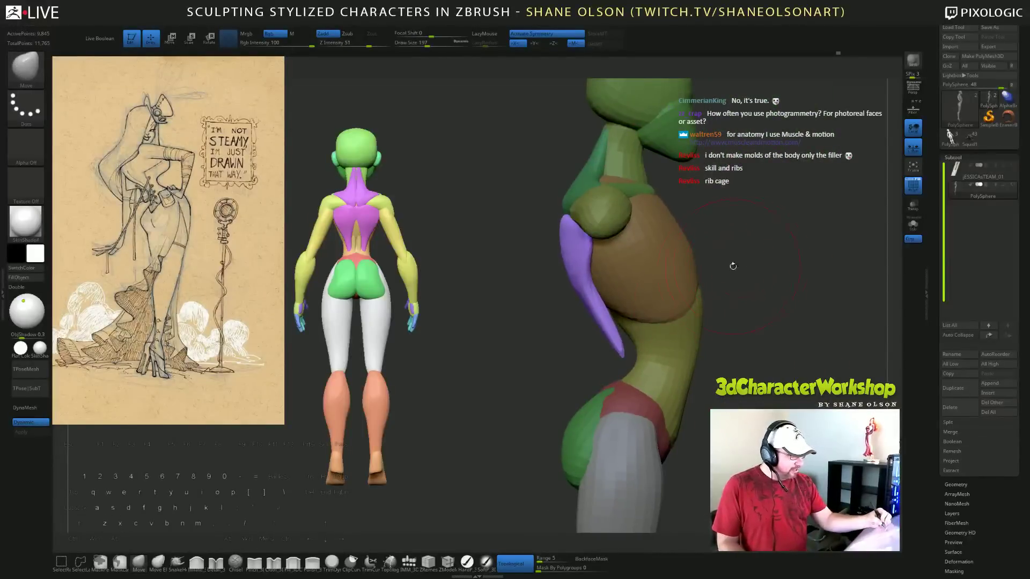
{"action": "left_click_drag", "start_coordinate": [623, 349], "coordinate": [604, 305]}
{"action": "right_click_drag", "start_coordinate": [611, 314], "coordinate": [692, 308]}
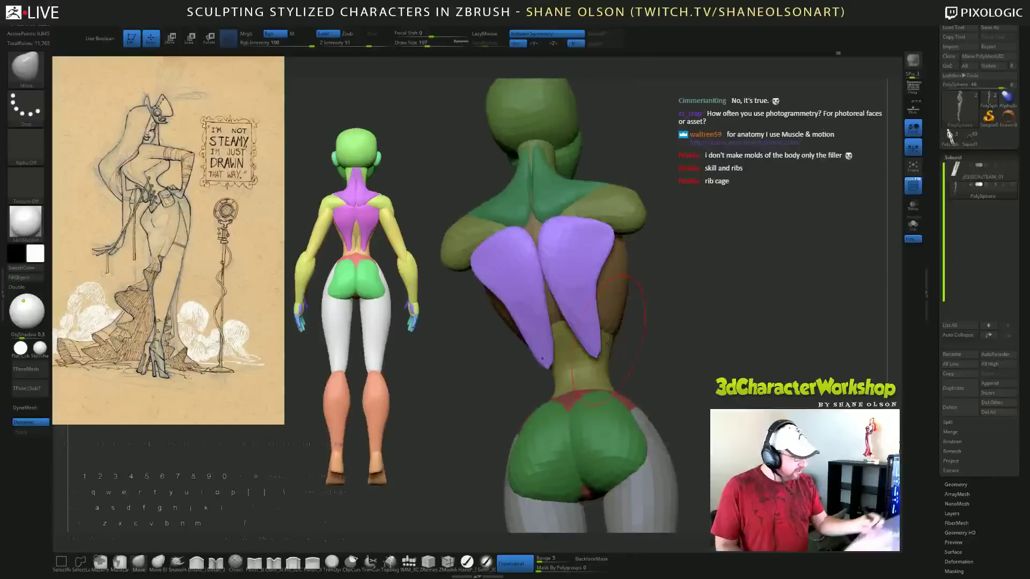
Show the wireframe and narrow the tapering lower ends of the back pieces, pulling them inward toward the spine.
{"action": "left_click", "coordinate": [908, 180]}
{"action": "mouse_move", "coordinate": [788, 293]}
{"action": "left_mouse_down", "text": "shift"}
{"action": "mouse_move", "coordinate": [657, 334]}
{"action": "mouse_move", "coordinate": [646, 322]}
{"action": "left_mouse_up", "text": "shift"}
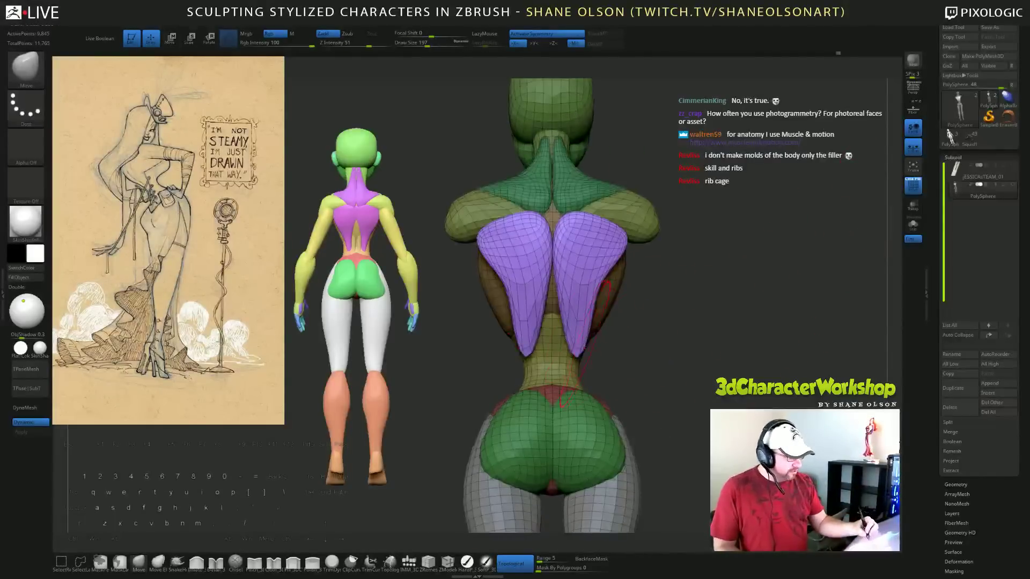
{"action": "left_click_drag", "start_coordinate": [585, 335], "coordinate": [571, 346]}
{"action": "left_click_drag", "start_coordinate": [691, 348], "coordinate": [676, 333]}
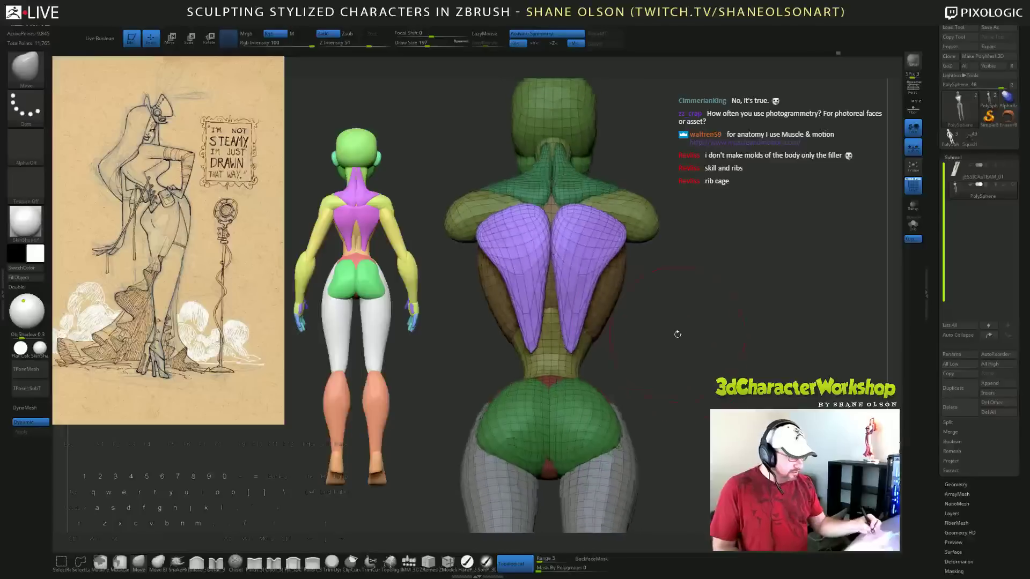
{"action": "left_click_drag", "start_coordinate": [588, 323], "coordinate": [582, 326]}
{"action": "mouse_move", "coordinate": [657, 362]}
{"action": "left_mouse_down"}
{"action": "mouse_move", "coordinate": [629, 396]}
{"action": "mouse_move", "coordinate": [585, 408]}
{"action": "left_mouse_up"}
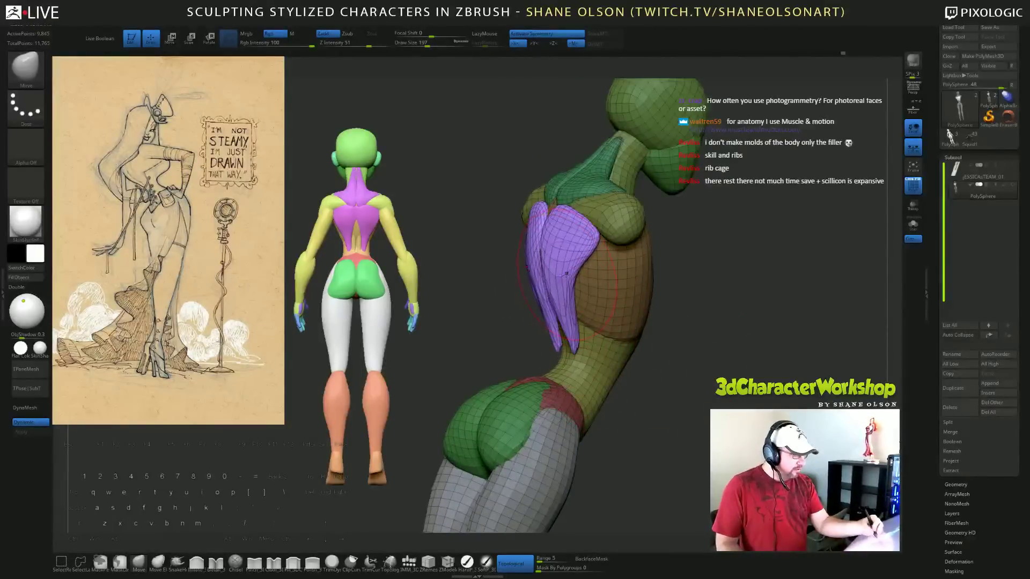
{"action": "left_click_drag", "start_coordinate": [695, 360], "coordinate": [722, 366], "text": "shift"}
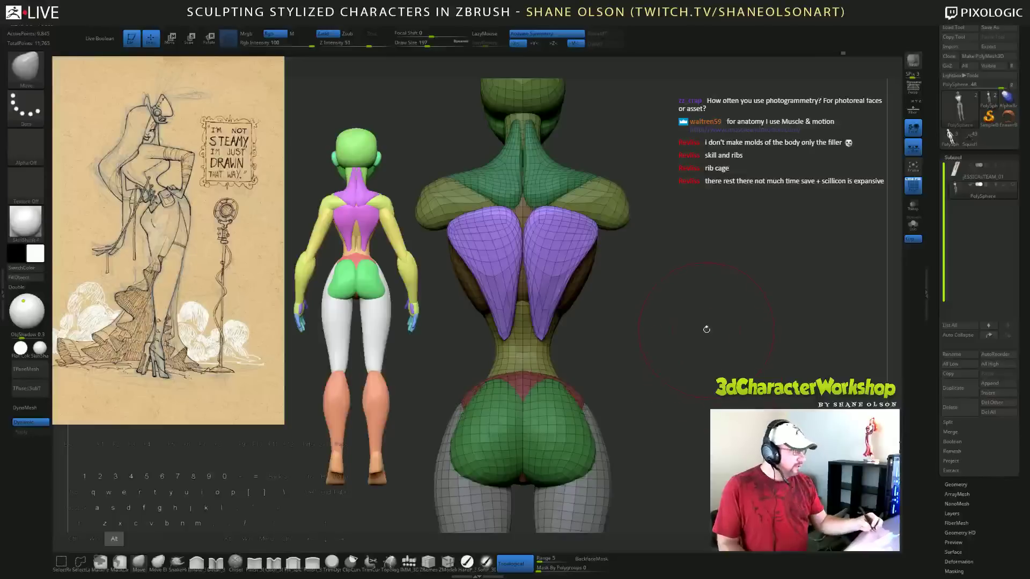
{"action": "left_click_drag", "start_coordinate": [708, 329], "coordinate": [732, 321], "text": "alt"}
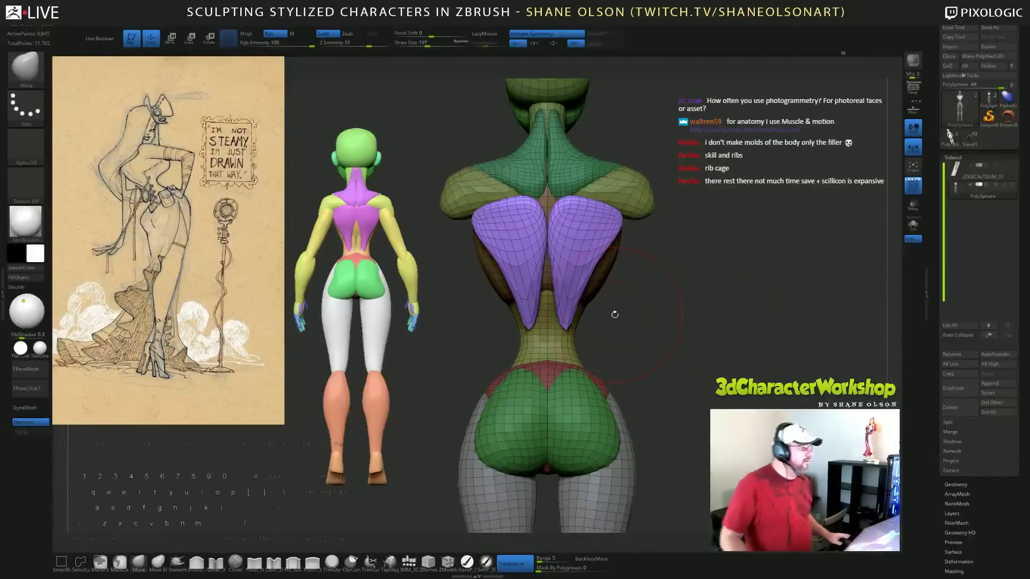
Clear the mask from the body and unhide the arms.
{"action": "left_click", "coordinate": [722, 206], "text": "ctrl"}
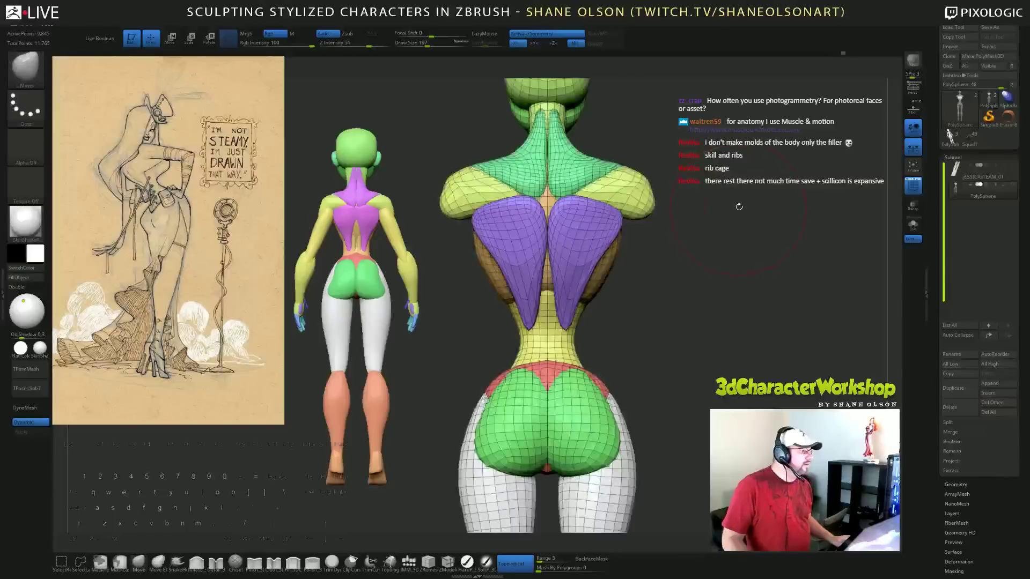
{"action": "left_click_drag", "start_coordinate": [747, 223], "coordinate": [768, 212], "text": "alt"}
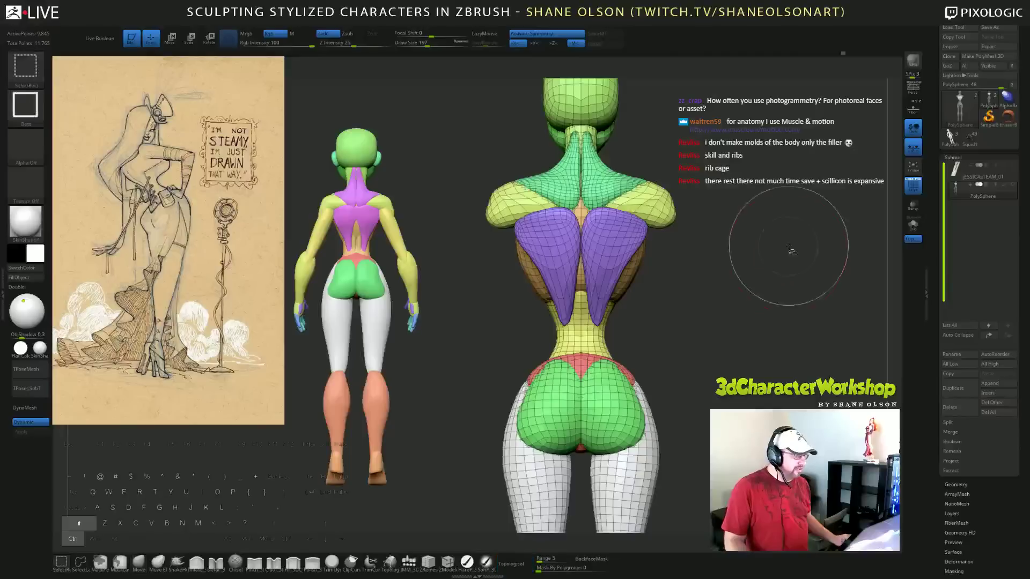
{"action": "left_click", "coordinate": [818, 260], "text": "ctrl+shift"}
{"action": "left_click_drag", "start_coordinate": [816, 255], "coordinate": [808, 252]}
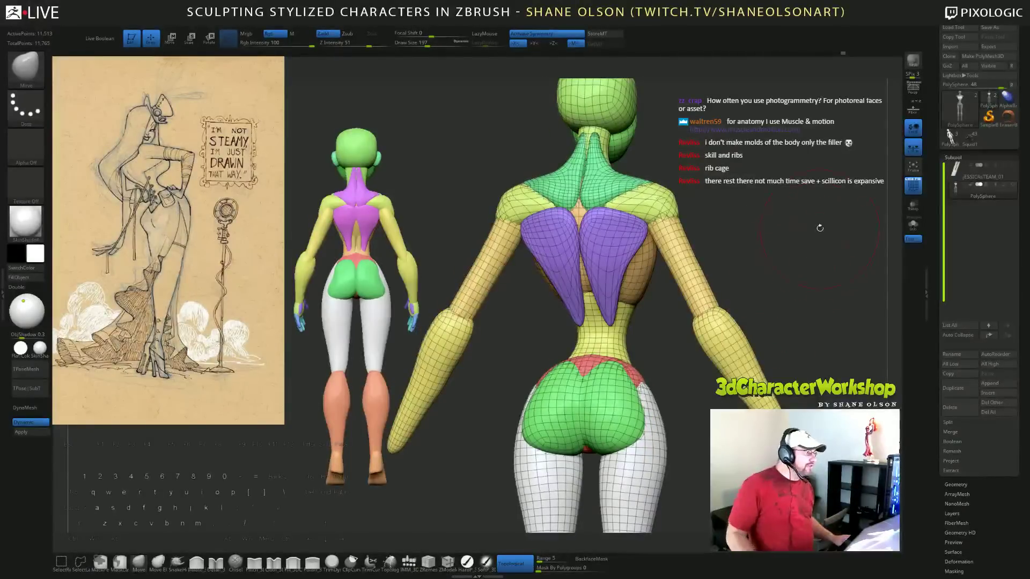
Examine the back pieces and their fit to the ribcage and shoulders from the rear and side.
{"action": "mouse_move", "coordinate": [816, 232]}
{"action": "left_mouse_down"}
{"action": "mouse_move", "coordinate": [766, 243]}
{"action": "mouse_move", "coordinate": [536, 215]}
{"action": "mouse_move", "coordinate": [562, 233]}
{"action": "left_mouse_up"}
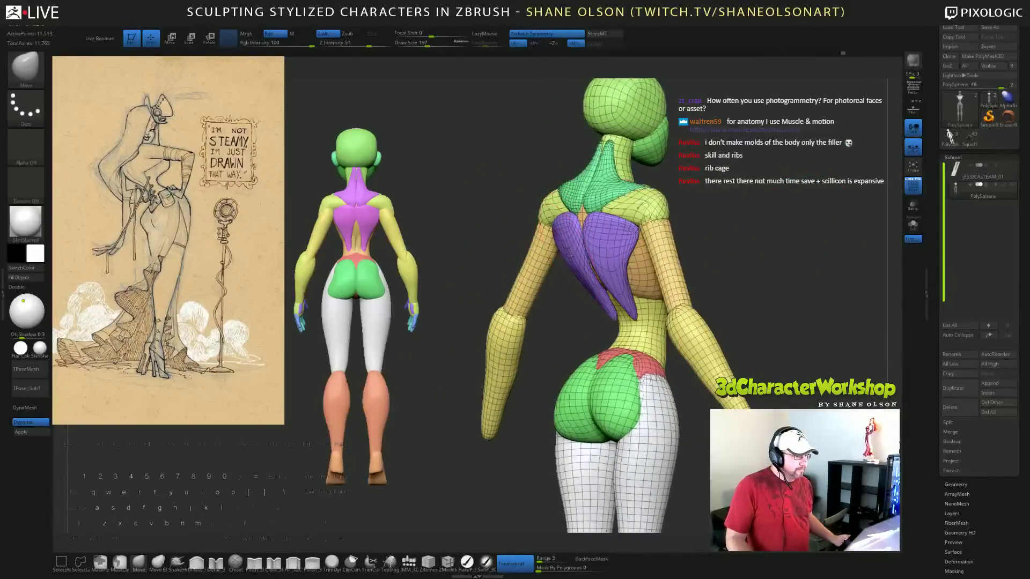
{"action": "left_click_drag", "start_coordinate": [560, 324], "coordinate": [762, 273]}
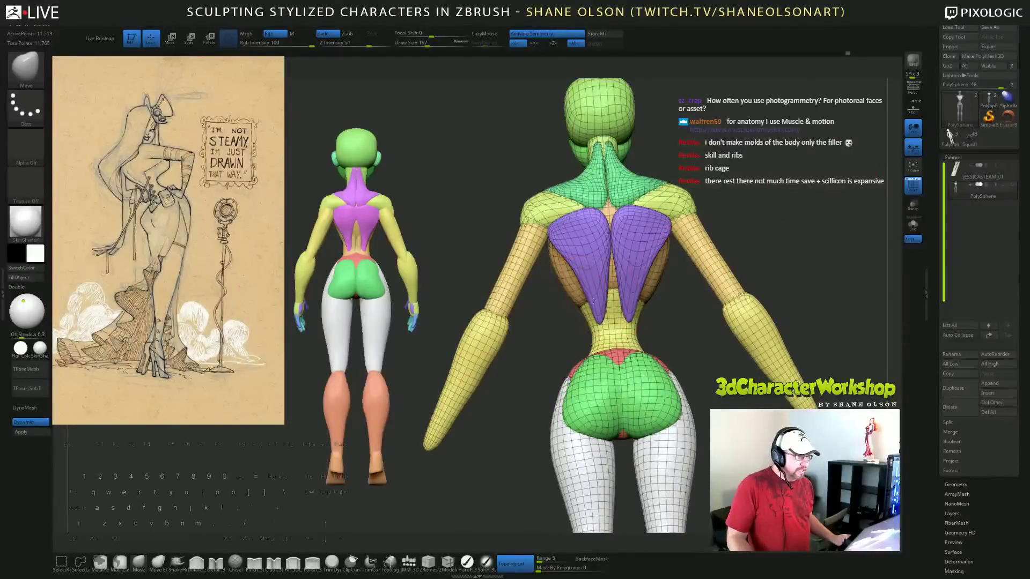
{"action": "mouse_move", "coordinate": [587, 296]}
{"action": "left_mouse_down"}
{"action": "mouse_move", "coordinate": [592, 264]}
{"action": "mouse_move", "coordinate": [577, 264]}
{"action": "left_mouse_up"}
{"action": "left_click_drag", "start_coordinate": [528, 327], "coordinate": [753, 194]}
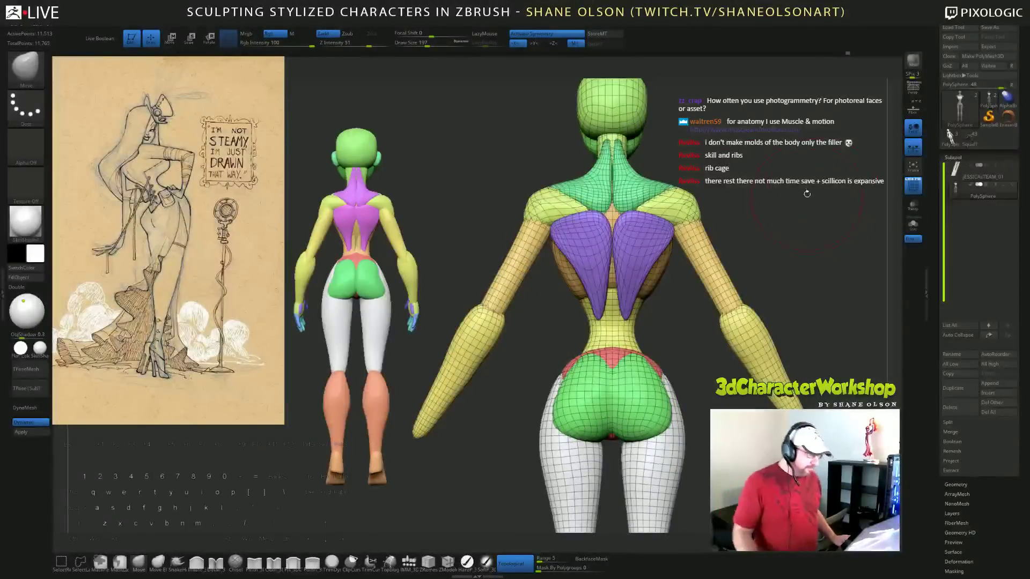
{"action": "mouse_move", "coordinate": [777, 186]}
{"action": "left_mouse_down"}
{"action": "mouse_move", "coordinate": [595, 230]}
{"action": "mouse_move", "coordinate": [583, 239]}
{"action": "mouse_move", "coordinate": [592, 260]}
{"action": "left_mouse_up"}
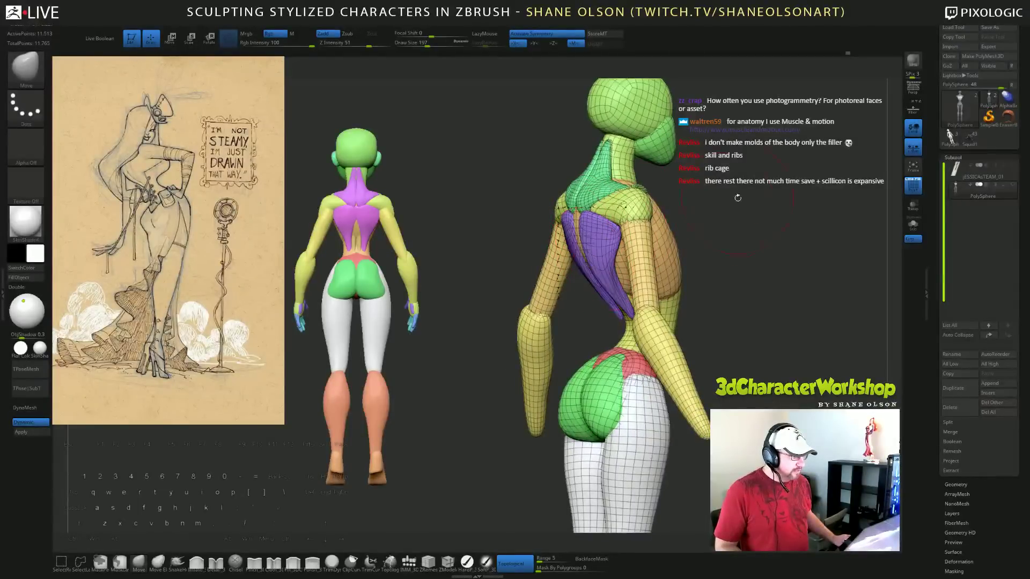
{"action": "left_click_drag", "start_coordinate": [736, 198], "coordinate": [778, 200]}
{"action": "mouse_move", "coordinate": [698, 172]}
{"action": "left_mouse_down"}
{"action": "mouse_move", "coordinate": [708, 187]}
{"action": "mouse_move", "coordinate": [740, 180]}
{"action": "mouse_move", "coordinate": [740, 191]}
{"action": "mouse_move", "coordinate": [766, 194]}
{"action": "left_mouse_up"}
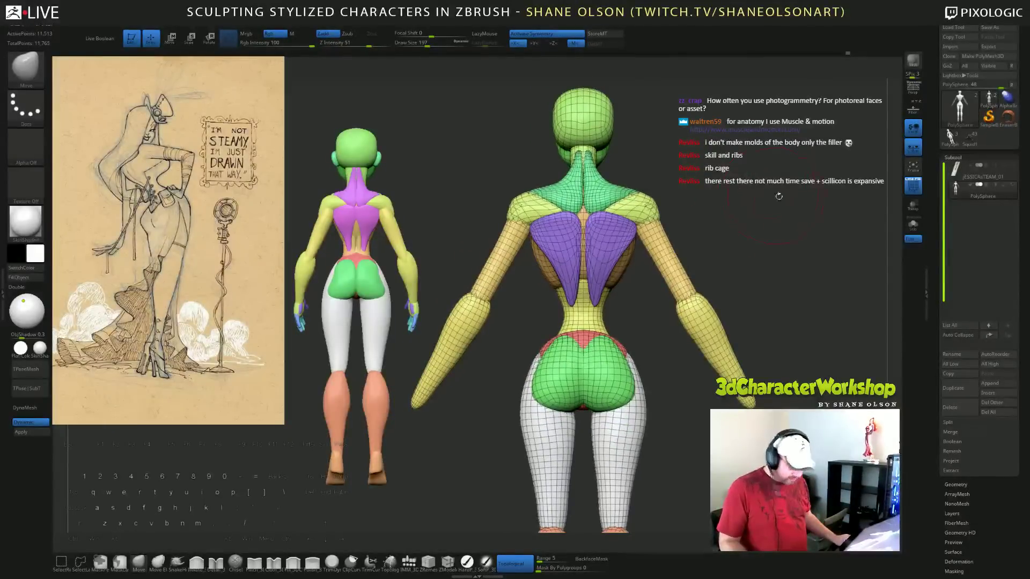
Remesh the body with ZRemesher using a target polygon count of 5.
{"action": "scroll", "coordinate": [960, 327], "scroll_direction": "down", "scroll_amount": 5}
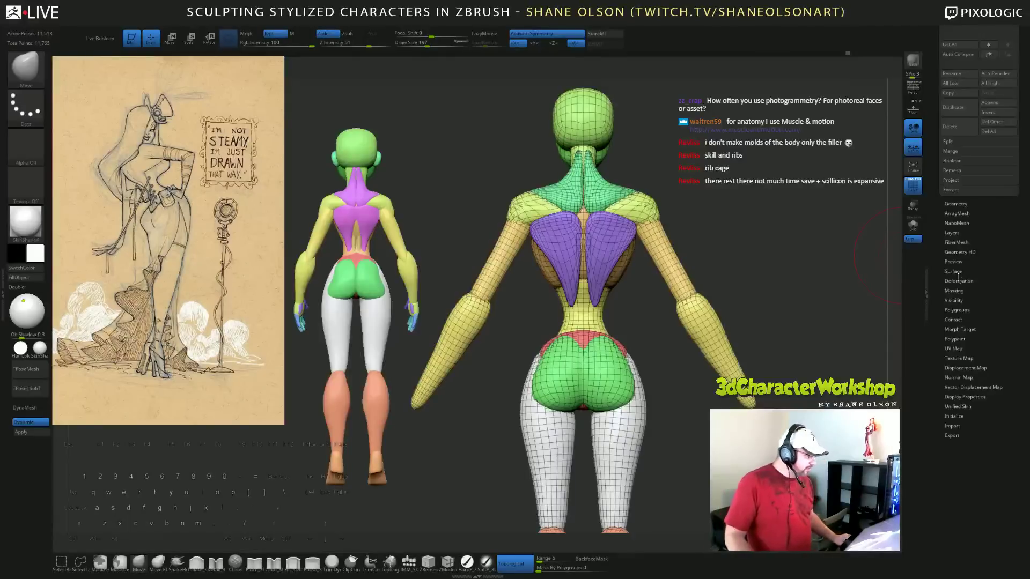
{"action": "left_click", "coordinate": [955, 205]}
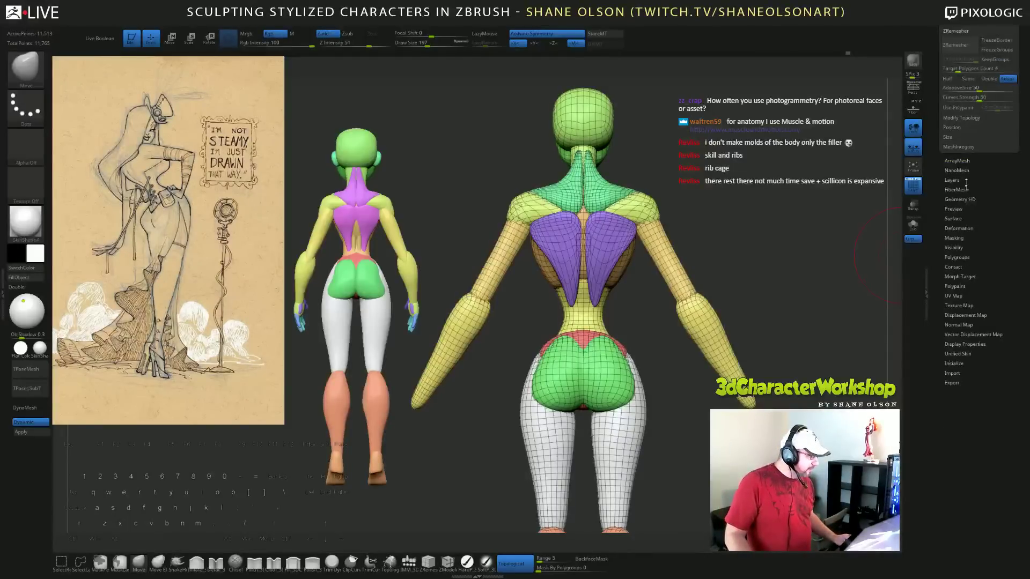
{"action": "left_click_drag", "start_coordinate": [943, 178], "coordinate": [942, 351]}
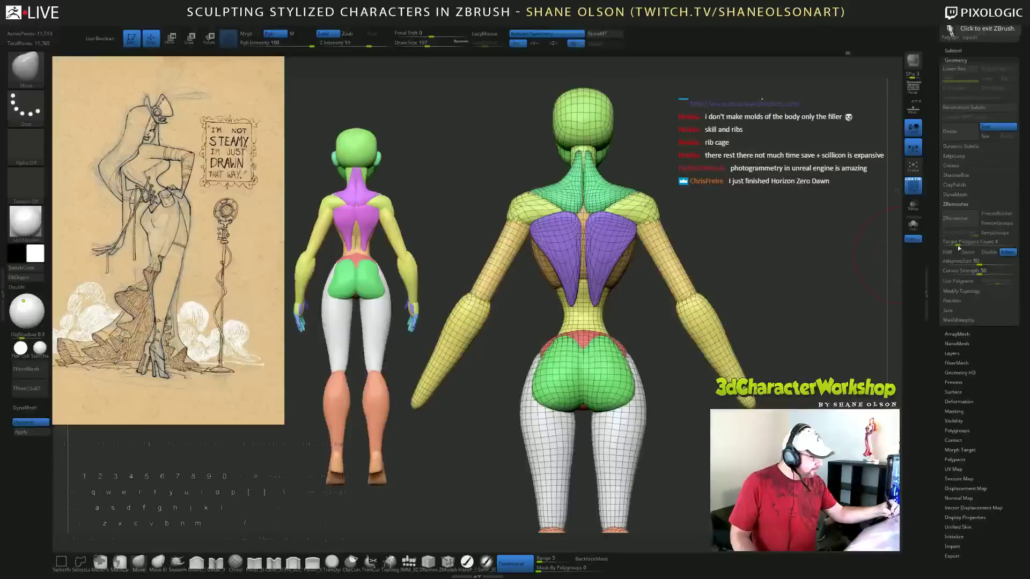
{"action": "left_click_drag", "start_coordinate": [959, 247], "coordinate": [962, 243]}
{"action": "left_click", "coordinate": [955, 219]}
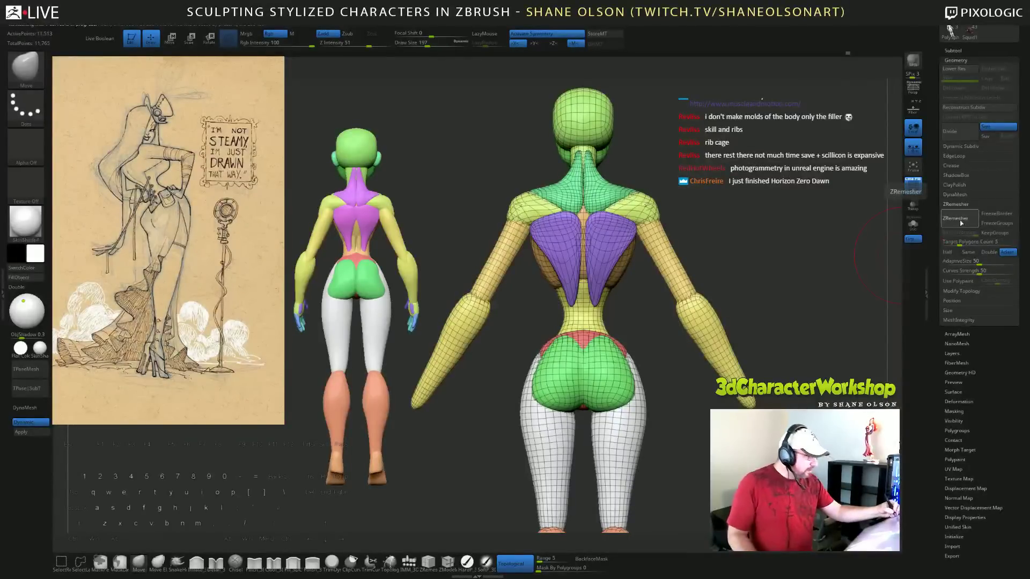
Isolate the two back pieces to inspect their new topology, and bring the whole body back into view.
{"action": "mouse_move", "coordinate": [764, 262]}
{"action": "left_mouse_down"}
{"action": "mouse_move", "coordinate": [781, 262]}
{"action": "mouse_move", "coordinate": [754, 253]}
{"action": "mouse_move", "coordinate": [725, 205]}
{"action": "mouse_move", "coordinate": [716, 303]}
{"action": "mouse_move", "coordinate": [693, 314]}
{"action": "left_mouse_up"}
{"action": "left_click", "coordinate": [615, 246], "text": "ctrl+shift"}
{"action": "key", "text": "ctrl+z"}
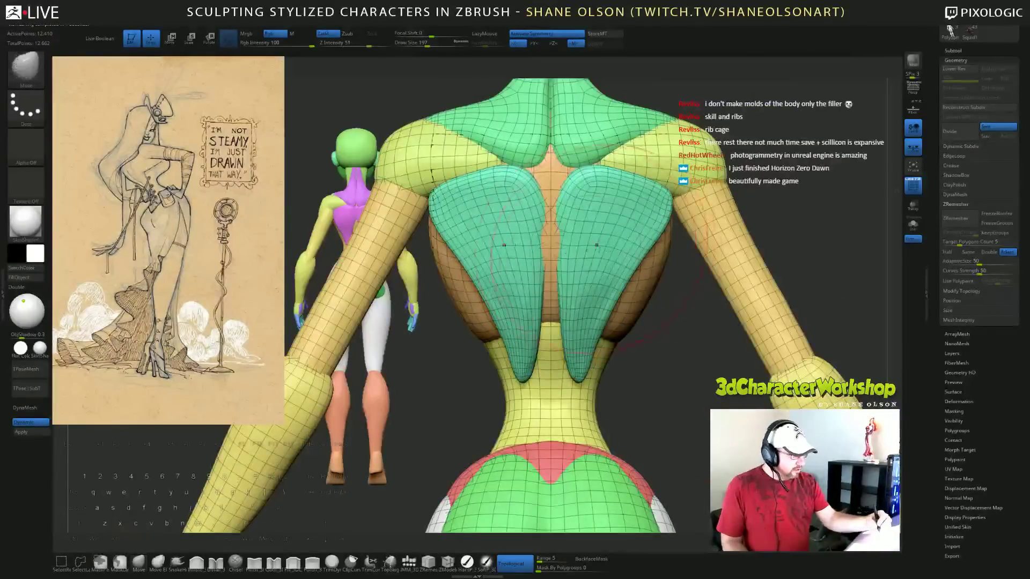
{"action": "key", "text": "ctrl+shift"}
{"action": "left_click", "coordinate": [617, 300], "text": "ctrl+shift"}
{"action": "mouse_move", "coordinate": [750, 344]}
{"action": "left_mouse_down"}
{"action": "mouse_move", "coordinate": [685, 337]}
{"action": "mouse_move", "coordinate": [636, 378]}
{"action": "mouse_move", "coordinate": [716, 362]}
{"action": "mouse_move", "coordinate": [727, 336]}
{"action": "left_mouse_up"}
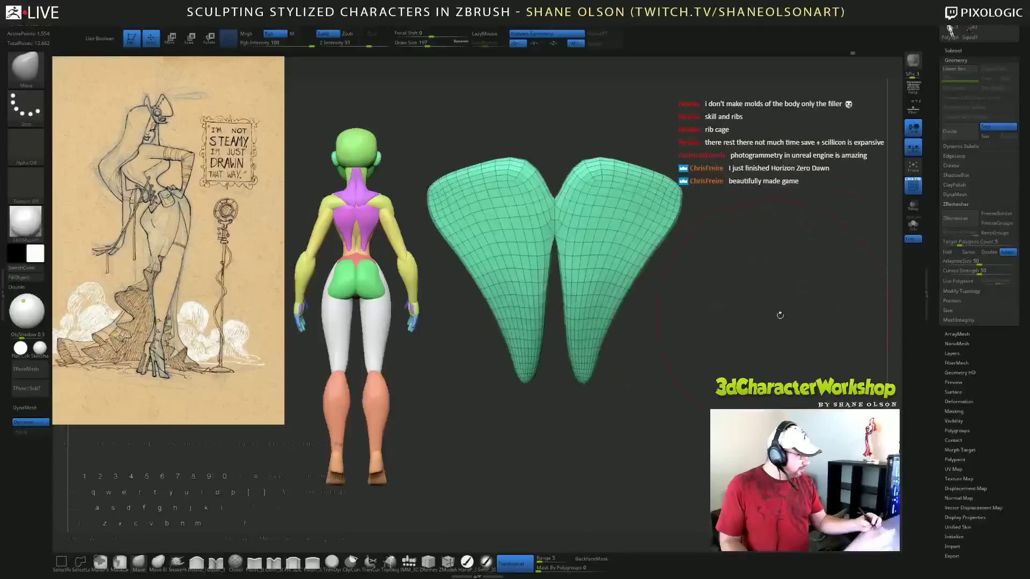
{"action": "left_click", "coordinate": [890, 264], "text": "ctrl+shift"}
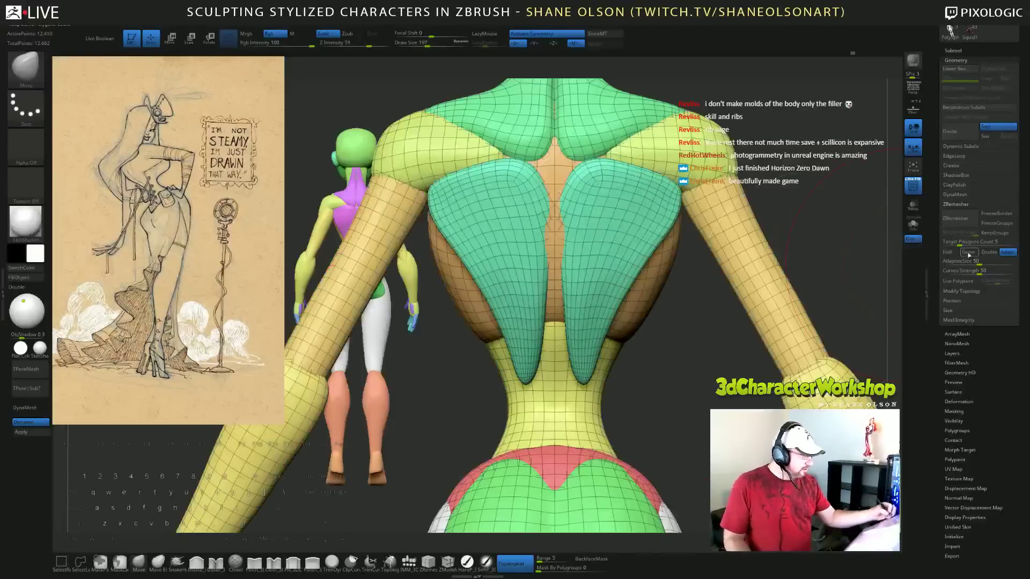
Run ZRemesher on the full body again and turn off the wireframe display.
{"action": "left_click", "coordinate": [955, 218]}
{"action": "left_click_drag", "start_coordinate": [719, 371], "coordinate": [750, 256]}
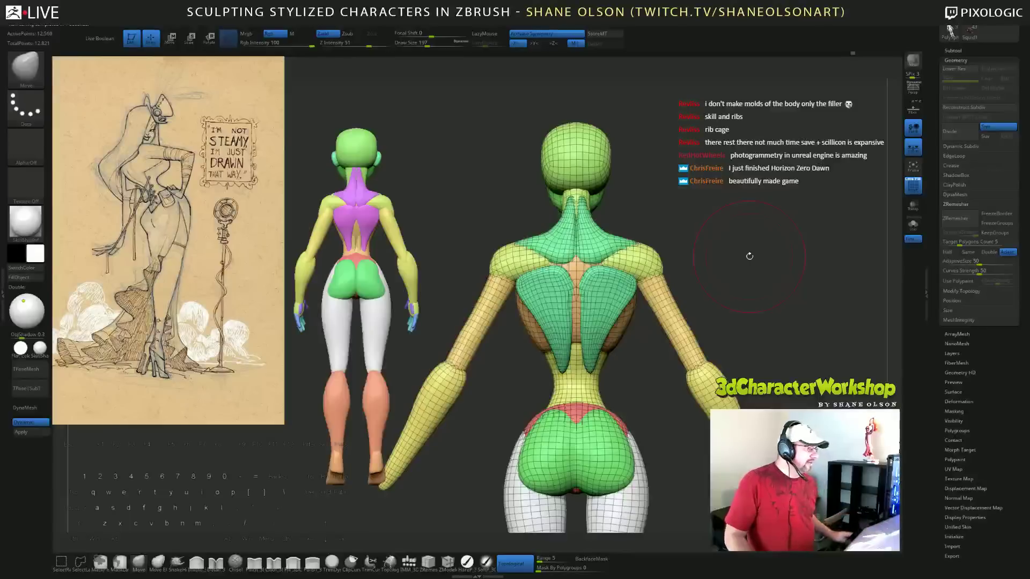
{"action": "left_click", "coordinate": [913, 185]}
Pull the back pieces' upper inner corners toward the spine and straighten their upper edges using the Move brush at draw size 149.
{"action": "left_click_drag", "start_coordinate": [757, 204], "coordinate": [755, 231], "text": "alt"}
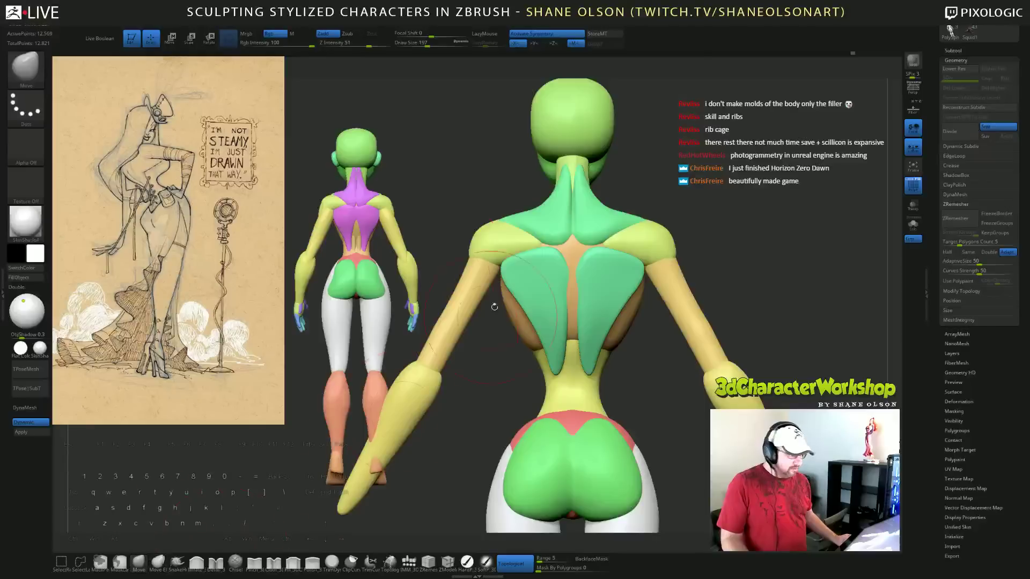
{"action": "left_click_drag", "start_coordinate": [697, 151], "coordinate": [691, 153]}
{"action": "key", "text": "s"}
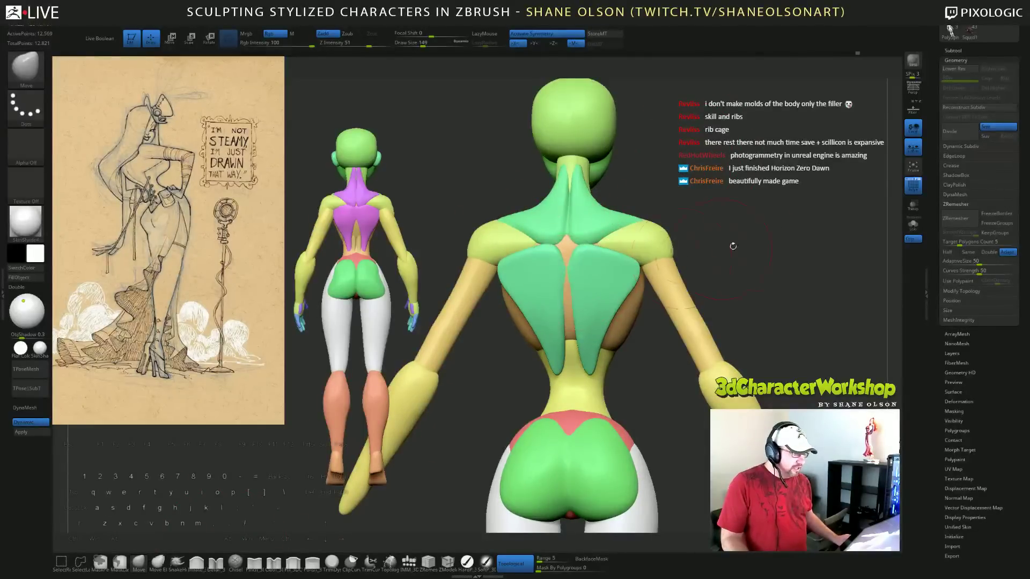
{"action": "left_click_drag", "start_coordinate": [733, 246], "coordinate": [657, 255]}
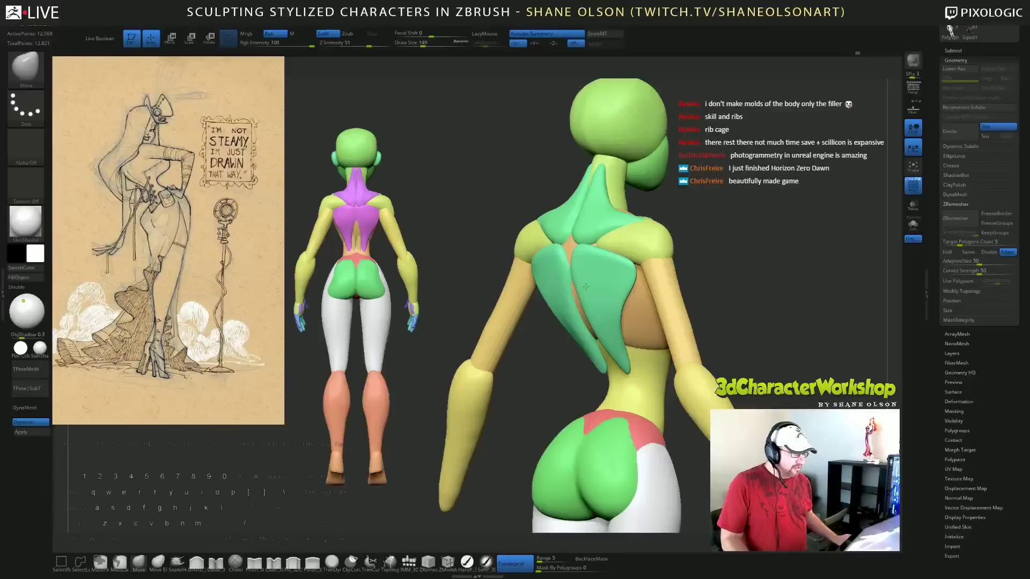
{"action": "left_click_drag", "start_coordinate": [699, 201], "coordinate": [751, 204]}
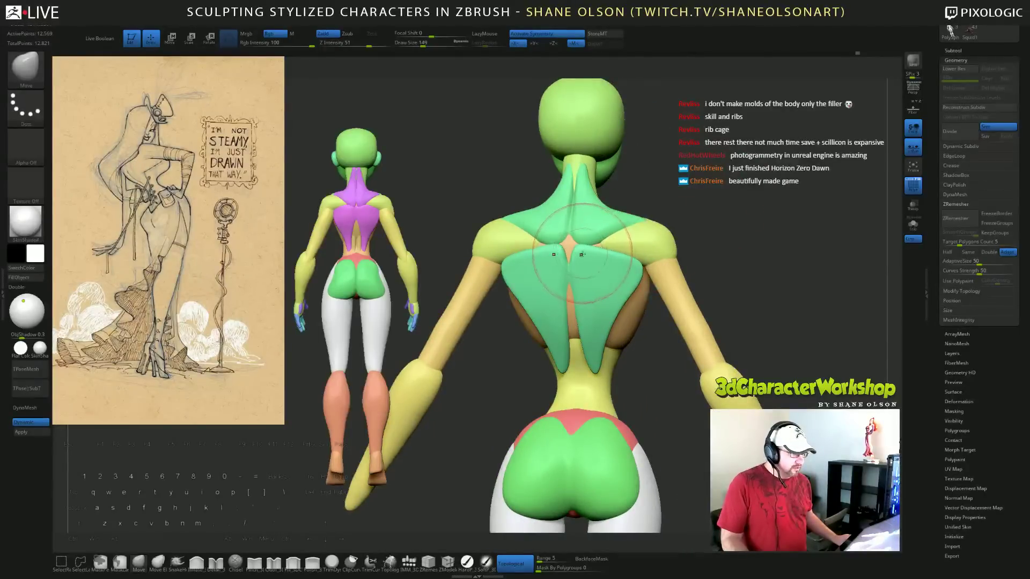
Refine the back pieces' contours and inner edges from side and rear views, and smooth them lightly at draw size 149.
{"action": "left_click_drag", "start_coordinate": [736, 219], "coordinate": [689, 218]}
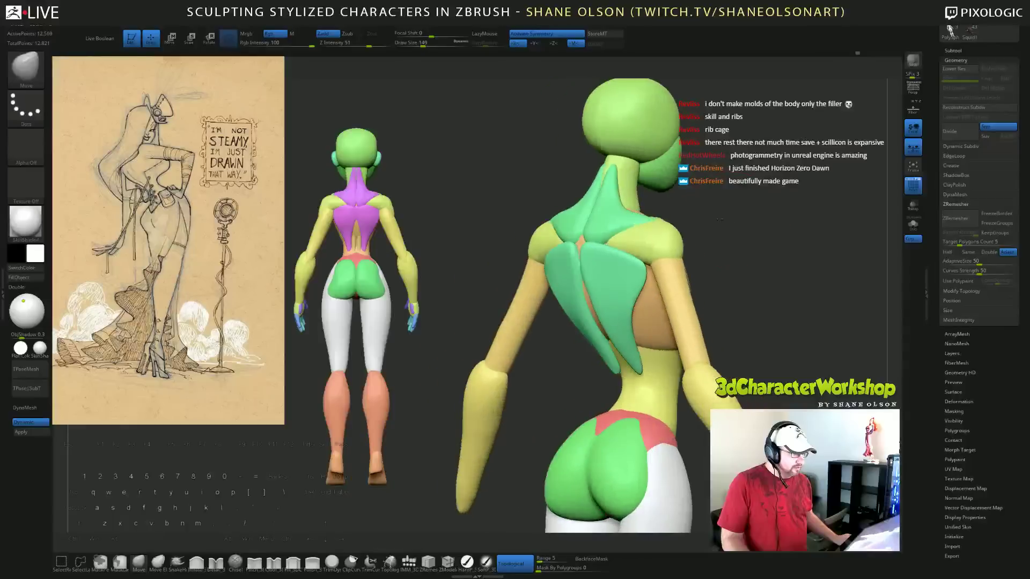
{"action": "left_click_drag", "start_coordinate": [769, 172], "coordinate": [721, 175]}
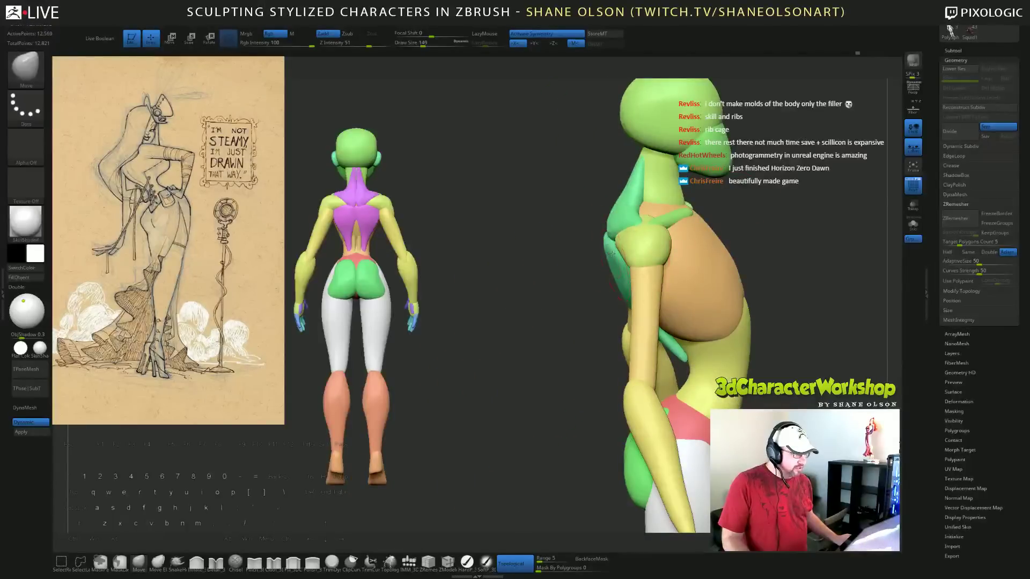
{"action": "left_click_drag", "start_coordinate": [536, 276], "coordinate": [572, 273]}
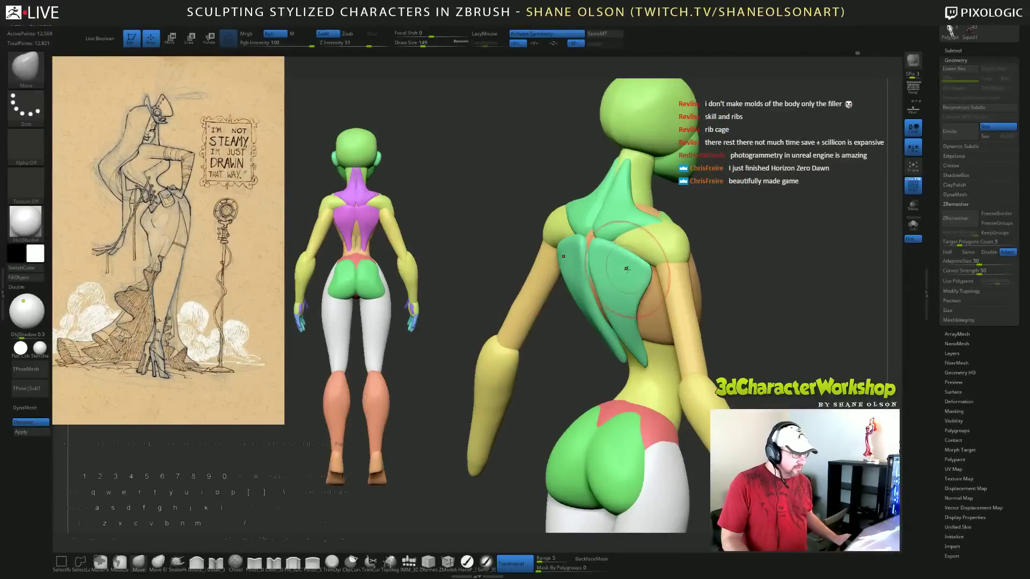
{"action": "left_click_drag", "start_coordinate": [754, 239], "coordinate": [802, 235]}
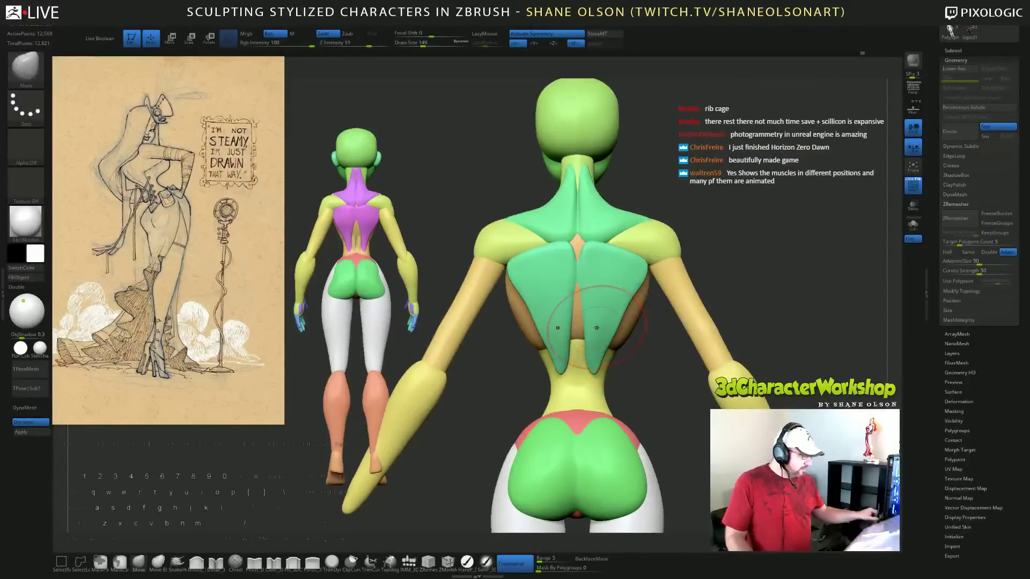
{"action": "key", "text": "shift"}
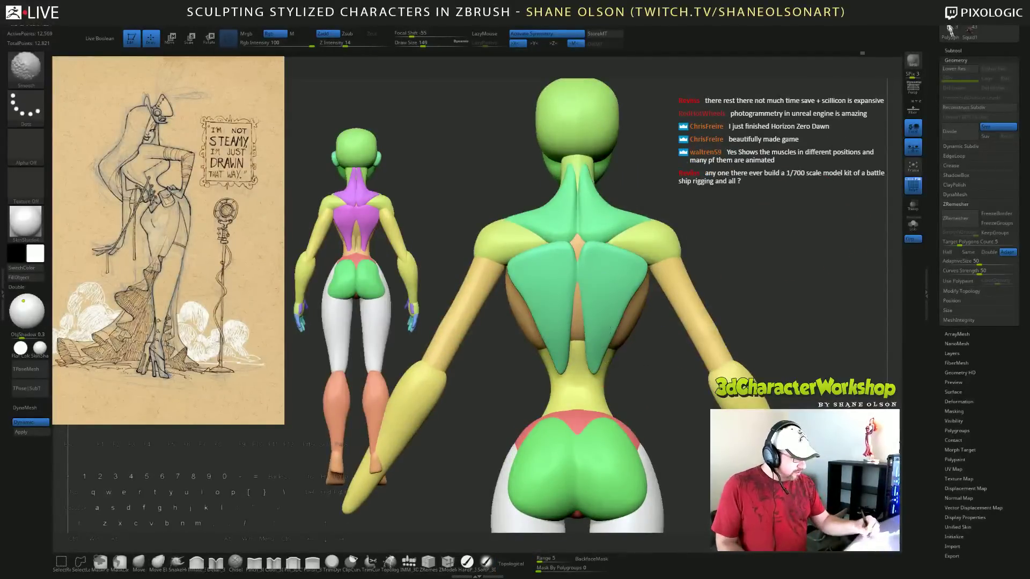
{"action": "key", "text": "alt"}
{"action": "left_click_drag", "start_coordinate": [783, 279], "coordinate": [764, 266]}
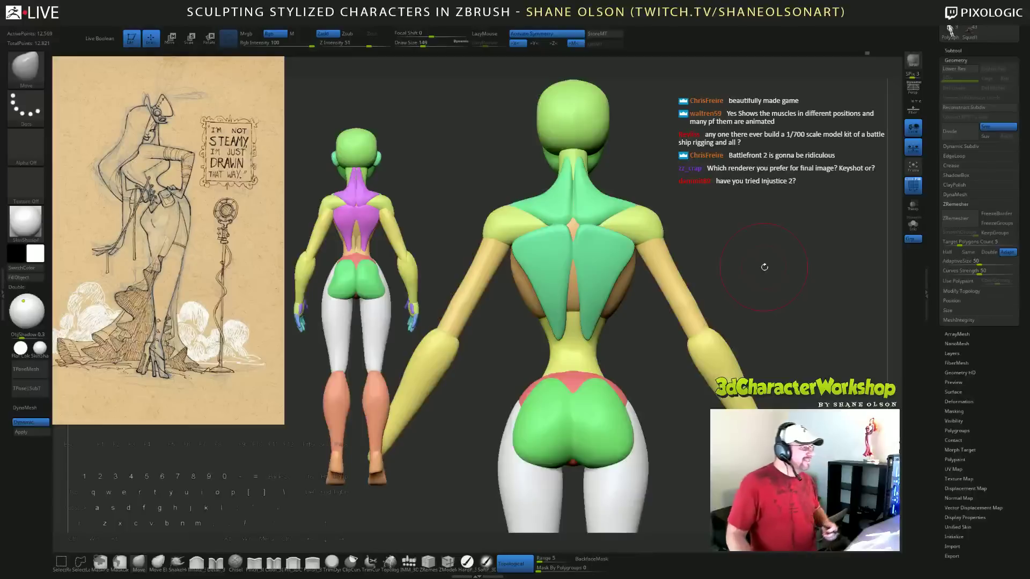
{"action": "key", "text": "alt"}
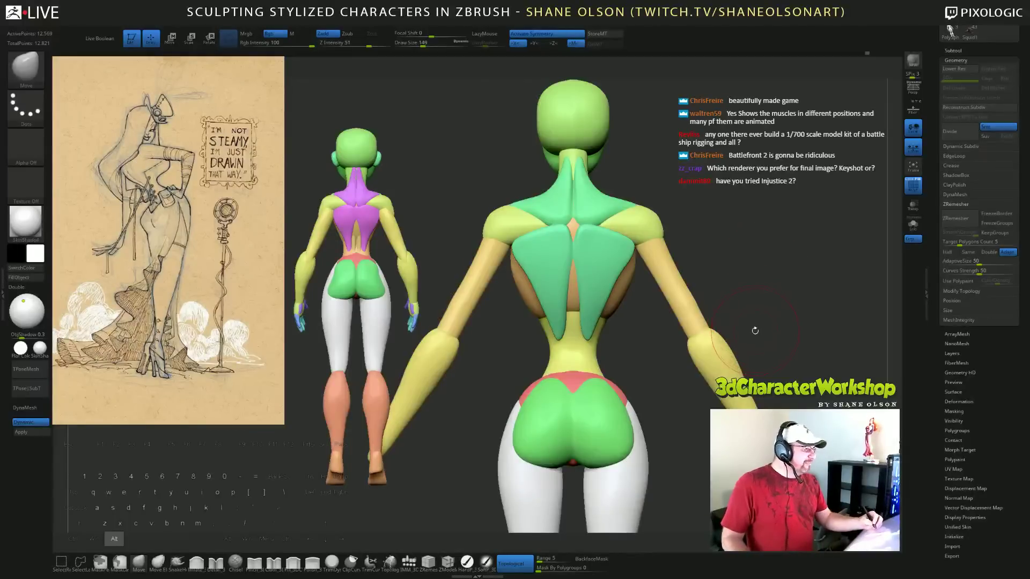
Examine the whole body's proportions and the new back muscle forms from rear and three-quarter views.
{"action": "left_click_drag", "start_coordinate": [764, 329], "coordinate": [757, 273]}
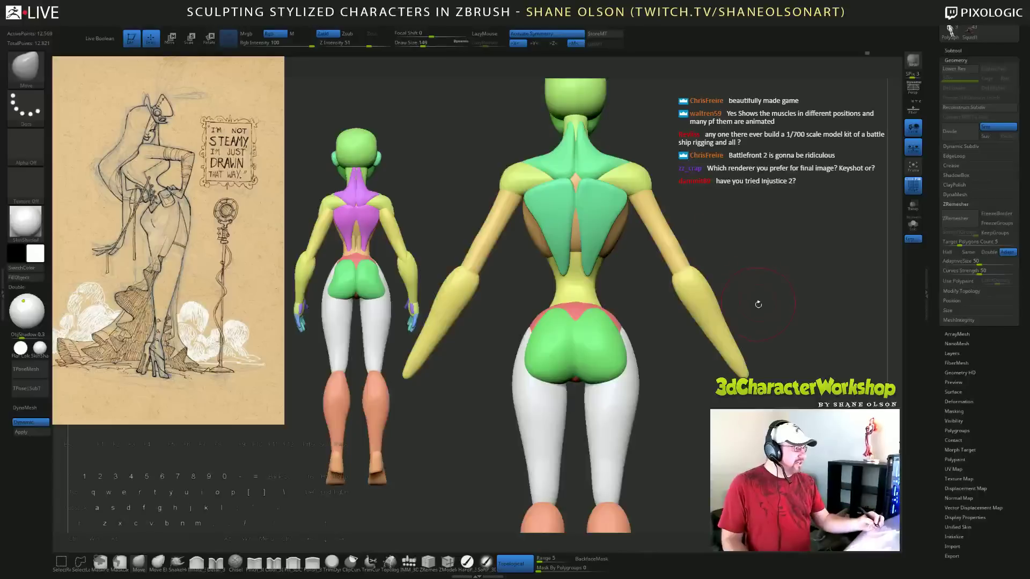
{"action": "left_click_drag", "start_coordinate": [758, 305], "coordinate": [751, 348], "text": "alt"}
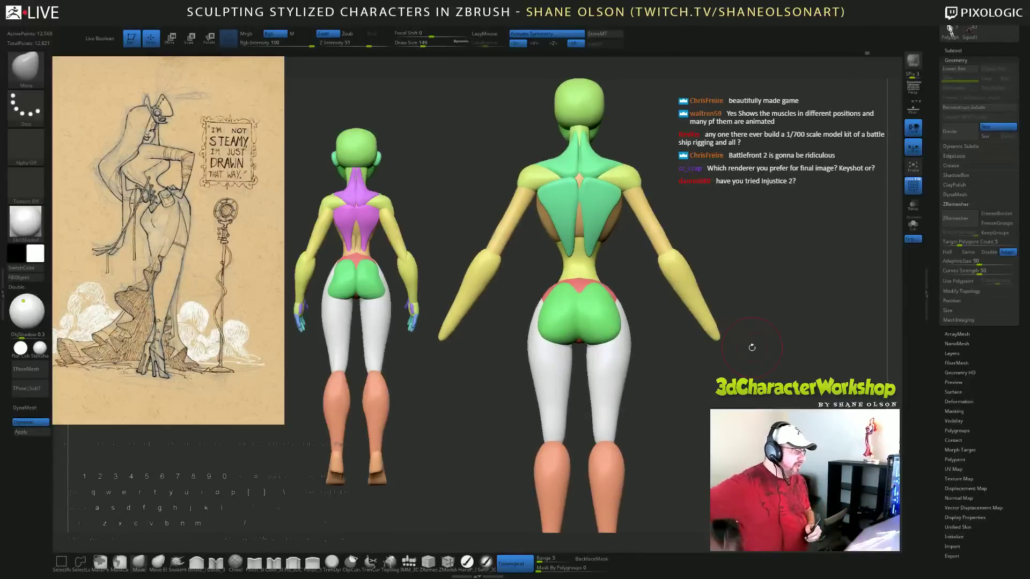
{"action": "mouse_move", "coordinate": [751, 348]}
{"action": "left_mouse_down"}
{"action": "mouse_move", "coordinate": [814, 368]}
{"action": "mouse_move", "coordinate": [739, 304]}
{"action": "mouse_move", "coordinate": [728, 317]}
{"action": "left_mouse_up"}
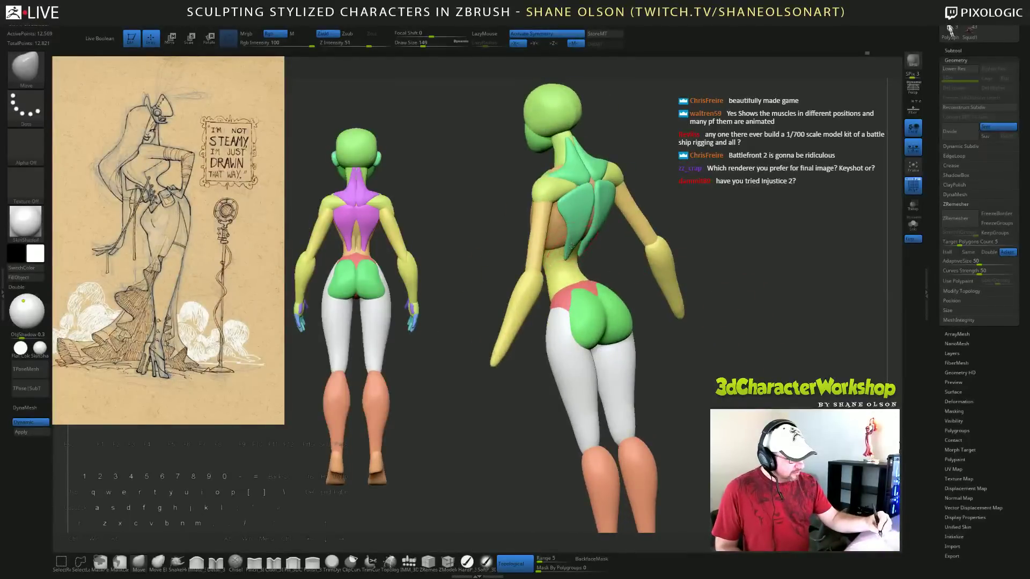
{"action": "left_click_drag", "start_coordinate": [735, 337], "coordinate": [648, 420], "text": "shift"}
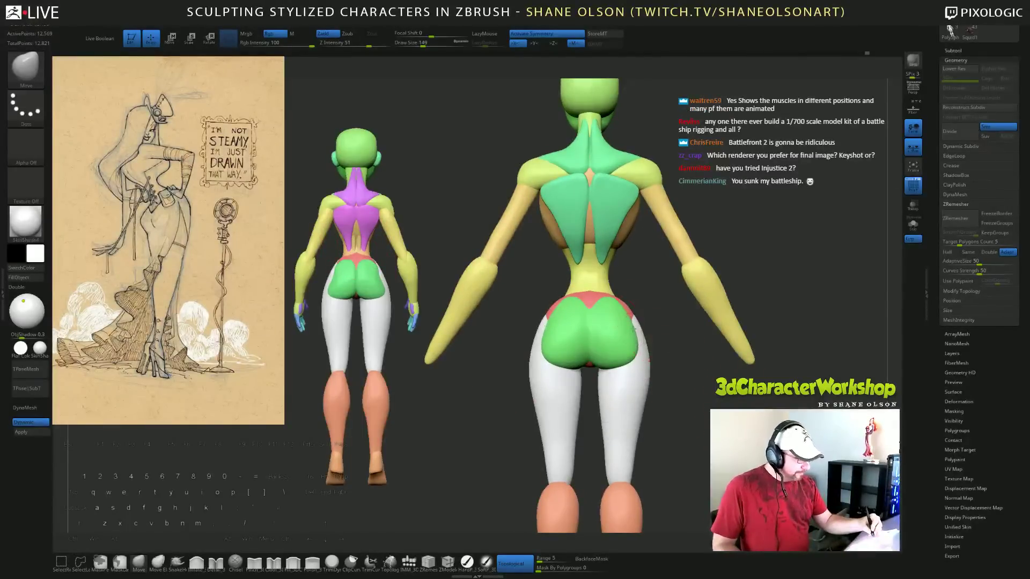
{"action": "left_click_drag", "start_coordinate": [657, 301], "coordinate": [623, 312]}
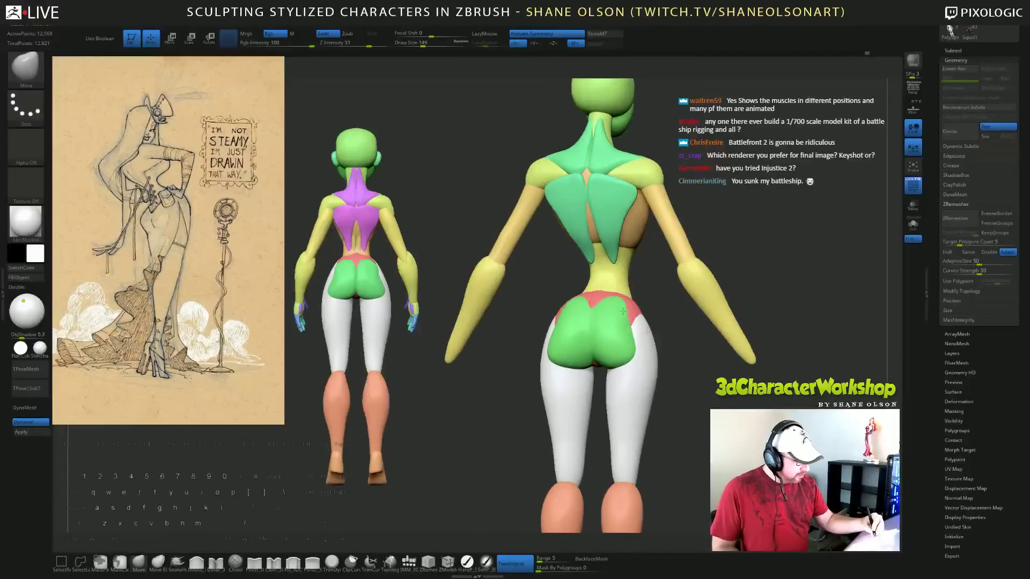
{"action": "left_click_drag", "start_coordinate": [677, 337], "coordinate": [683, 344], "text": "shift"}
{"action": "mouse_move", "coordinate": [698, 398]}
{"action": "left_mouse_down", "text": "alt"}
{"action": "mouse_move", "coordinate": [697, 409]}
{"action": "mouse_move", "coordinate": [690, 386]}
{"action": "left_mouse_up", "text": "alt"}
{"action": "right_click_drag", "start_coordinate": [696, 422], "coordinate": [704, 416]}
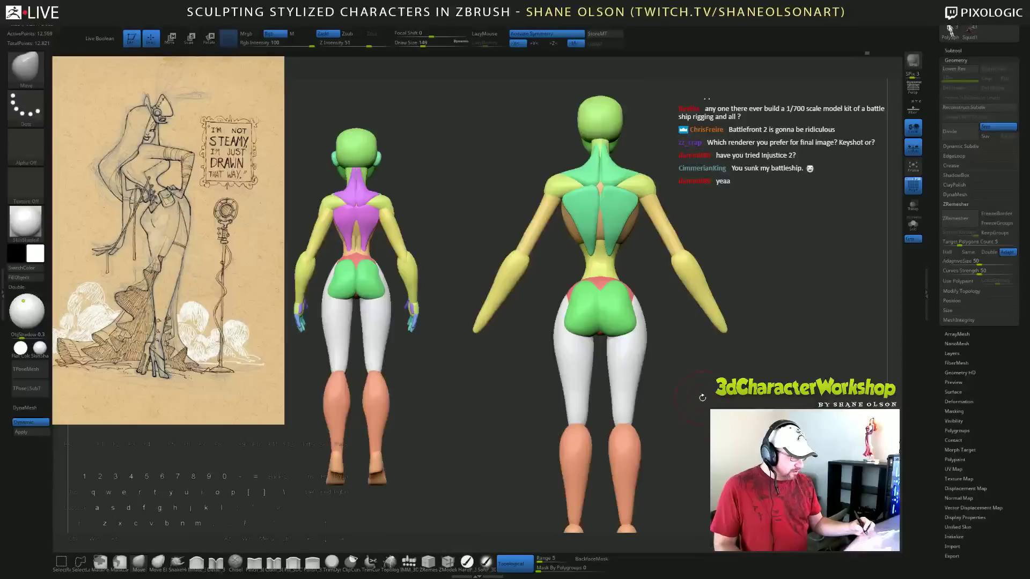
Insert a symmetrical pair of Appendage meshes on the lower back beside the spine with the insert-mesh brush at draw size 145.
{"action": "key", "text": "s"}
{"action": "left_click_drag", "start_coordinate": [649, 378], "coordinate": [642, 375]}
{"action": "right_click_drag", "start_coordinate": [645, 353], "coordinate": [666, 299]}
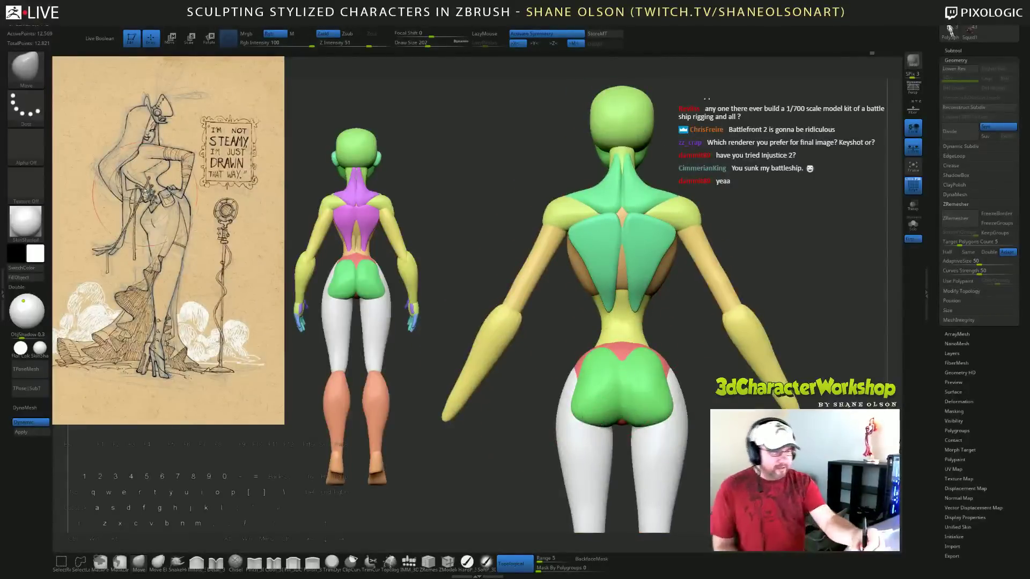
{"action": "key", "text": "s"}
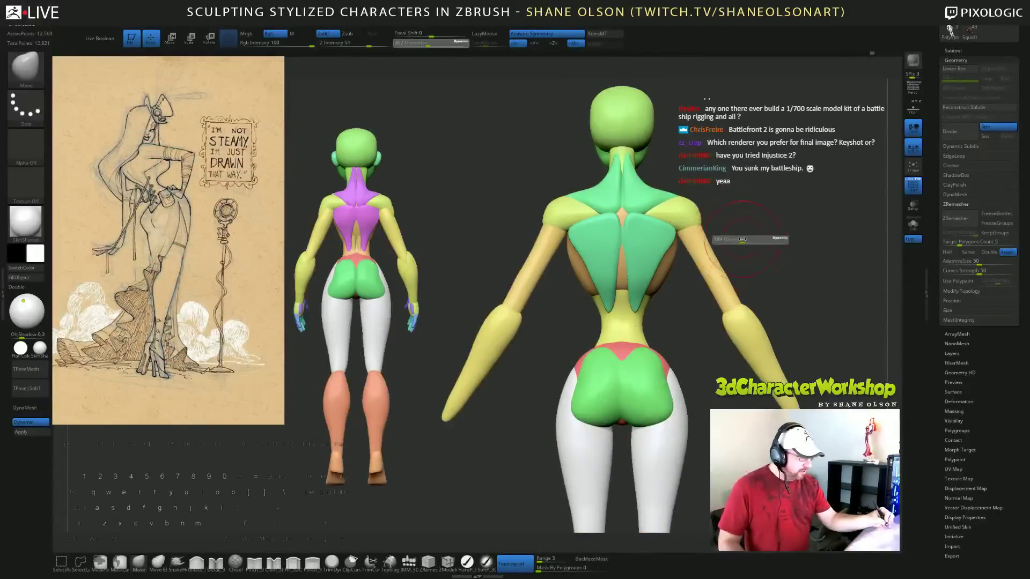
{"action": "left_click_drag", "start_coordinate": [747, 241], "coordinate": [742, 241]}
{"action": "mouse_move", "coordinate": [757, 203]}
{"action": "left_mouse_down"}
{"action": "mouse_move", "coordinate": [692, 206]}
{"action": "mouse_move", "coordinate": [764, 203]}
{"action": "mouse_move", "coordinate": [755, 201]}
{"action": "left_mouse_up"}
{"action": "right_click_drag", "start_coordinate": [755, 200], "coordinate": [681, 303], "text": "alt"}
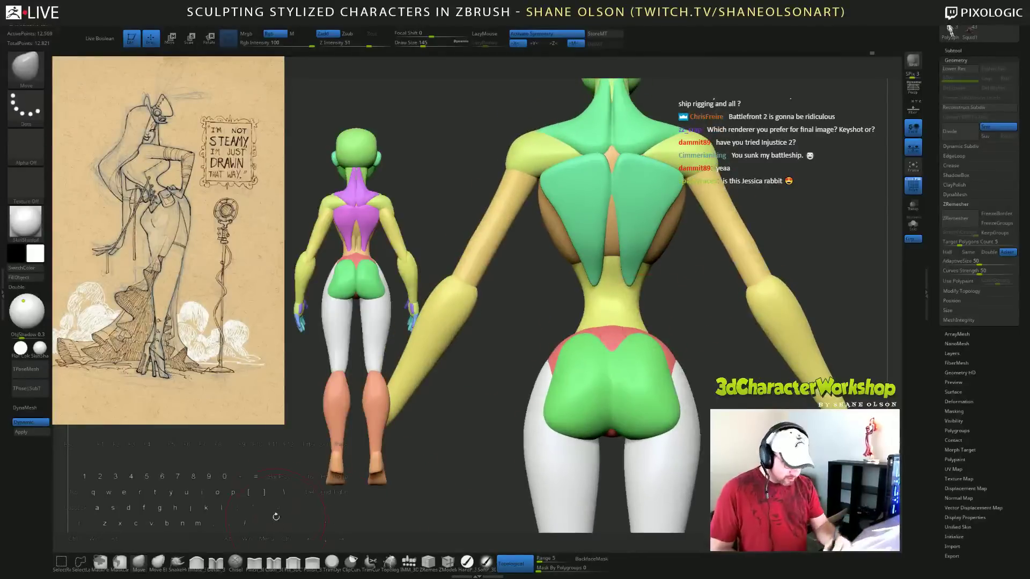
{"action": "left_click", "coordinate": [409, 562]}
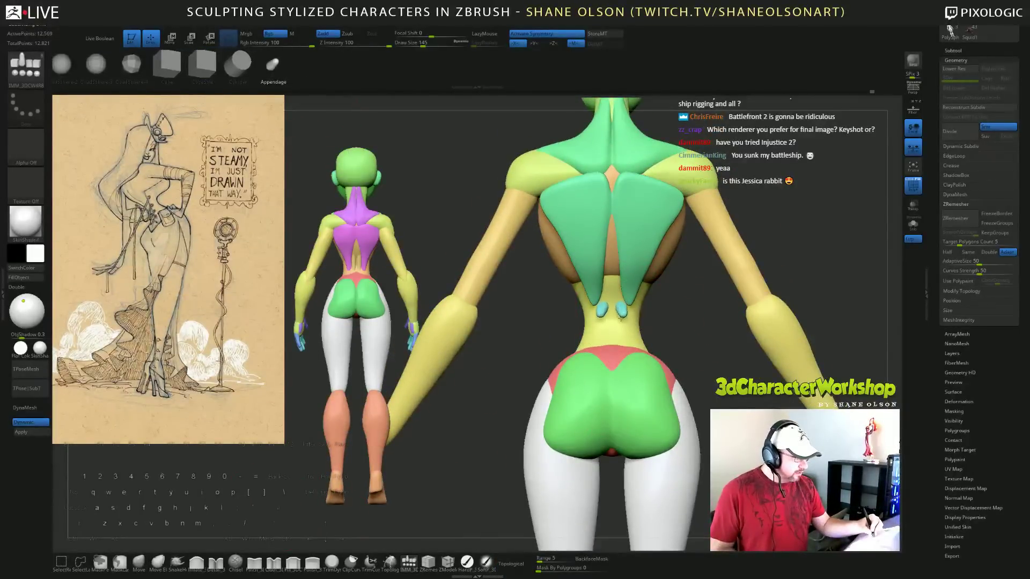
{"action": "left_click_drag", "start_coordinate": [621, 324], "coordinate": [622, 325]}
{"action": "key", "text": "ctrl+z"}
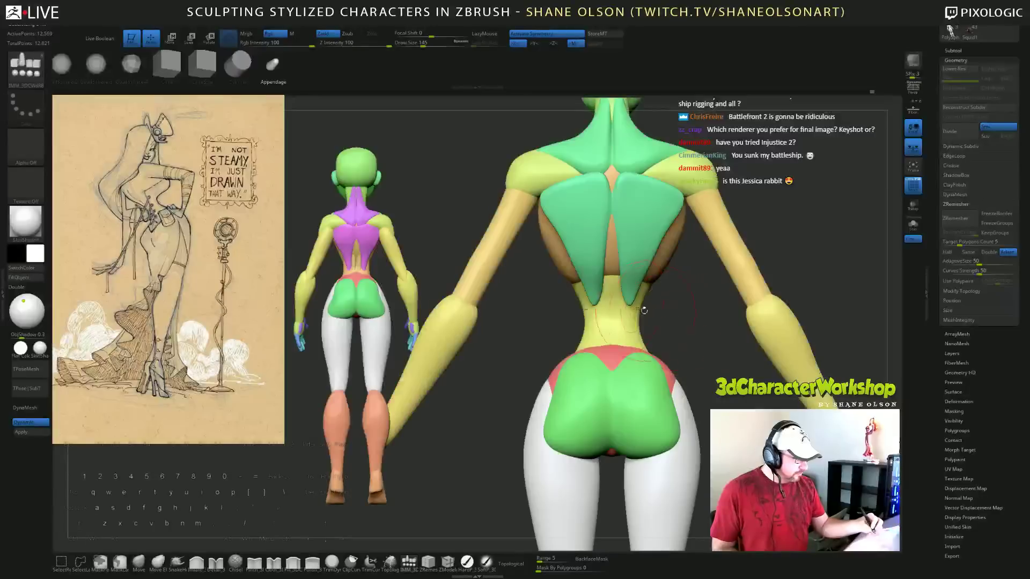
{"action": "left_click_drag", "start_coordinate": [623, 324], "coordinate": [623, 325]}
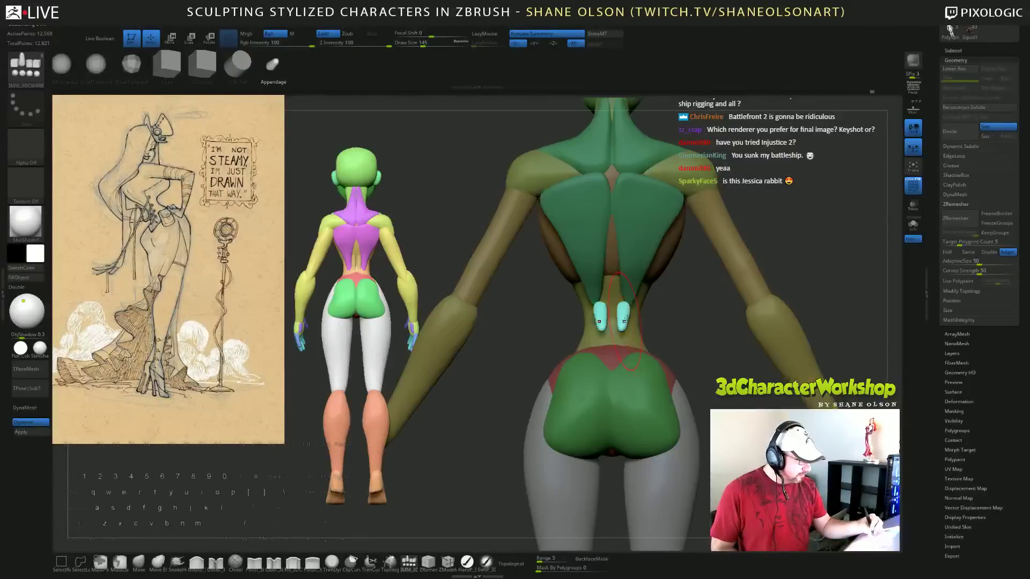
Hide the upper arms and forearms to expose the inserted lower-back pieces in side view.
{"action": "left_click_drag", "start_coordinate": [704, 334], "coordinate": [617, 335]}
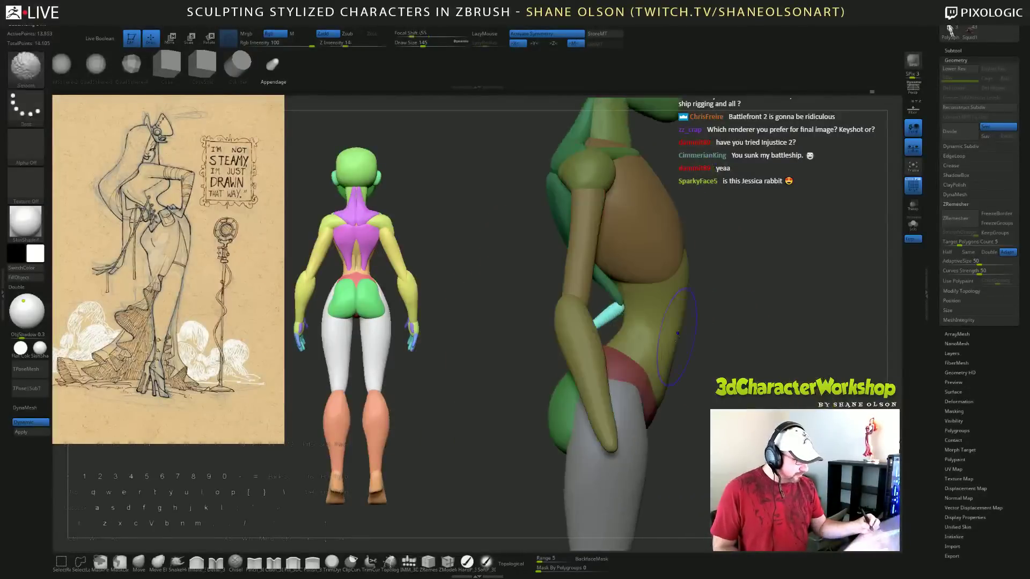
{"action": "left_click", "coordinate": [584, 267], "text": "ctrl+shift"}
{"action": "left_click", "coordinate": [579, 271], "text": "ctrl+shift"}
Rotate and adjust the inserted pieces with the transform gizmo so they lie lengthwise along the lower back.
{"action": "key", "text": "e"}
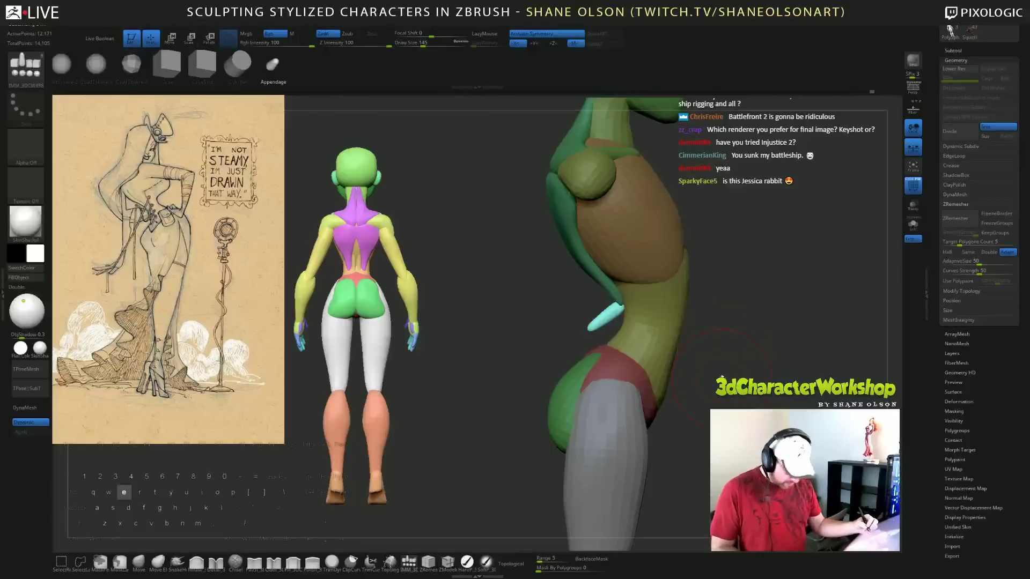
{"action": "left_click_drag", "start_coordinate": [655, 286], "coordinate": [632, 269]}
{"action": "left_click_drag", "start_coordinate": [701, 329], "coordinate": [727, 346]}
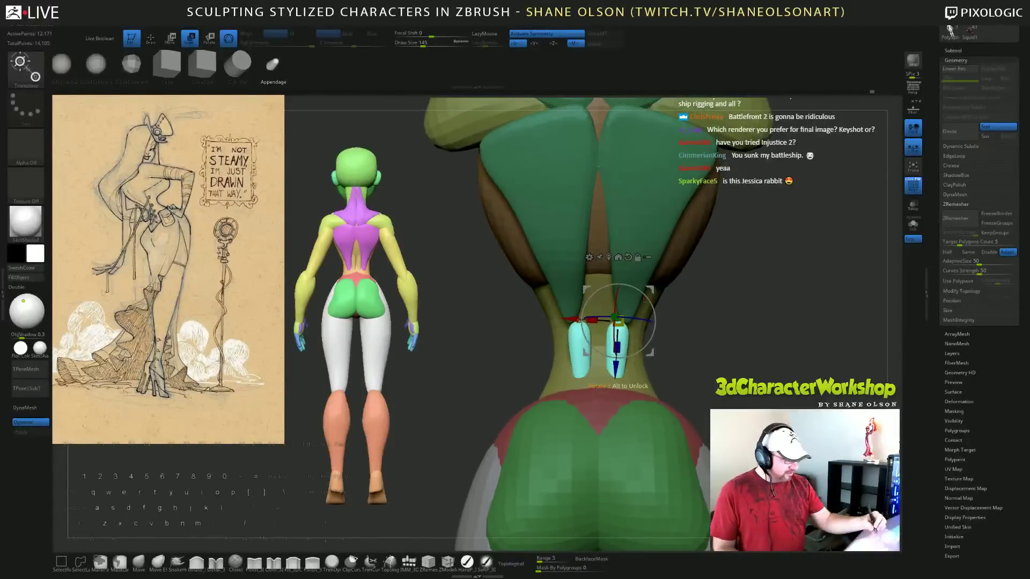
{"action": "left_click_drag", "start_coordinate": [650, 299], "coordinate": [659, 293]}
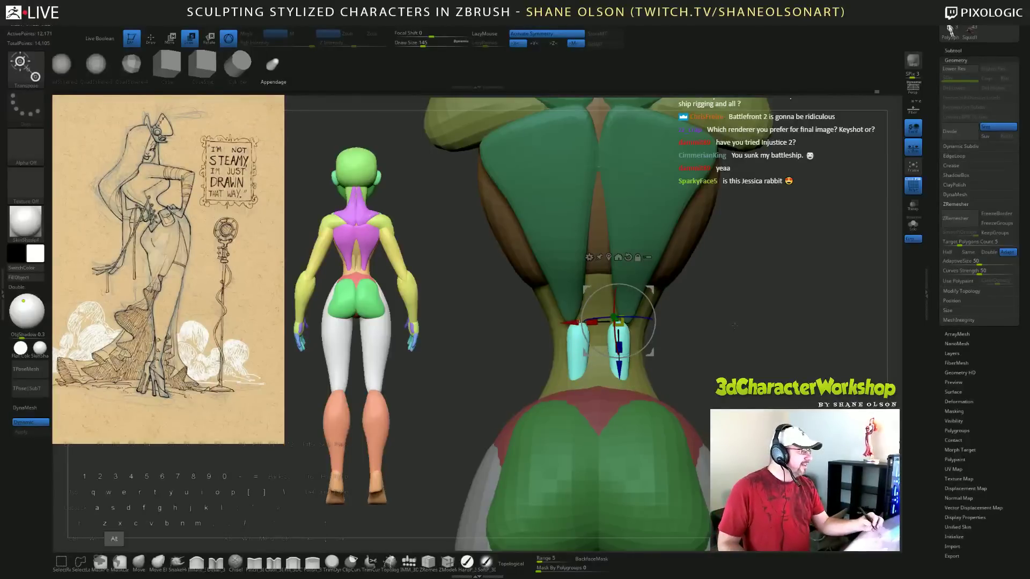
{"action": "left_click_drag", "start_coordinate": [733, 325], "coordinate": [734, 337], "text": "alt"}
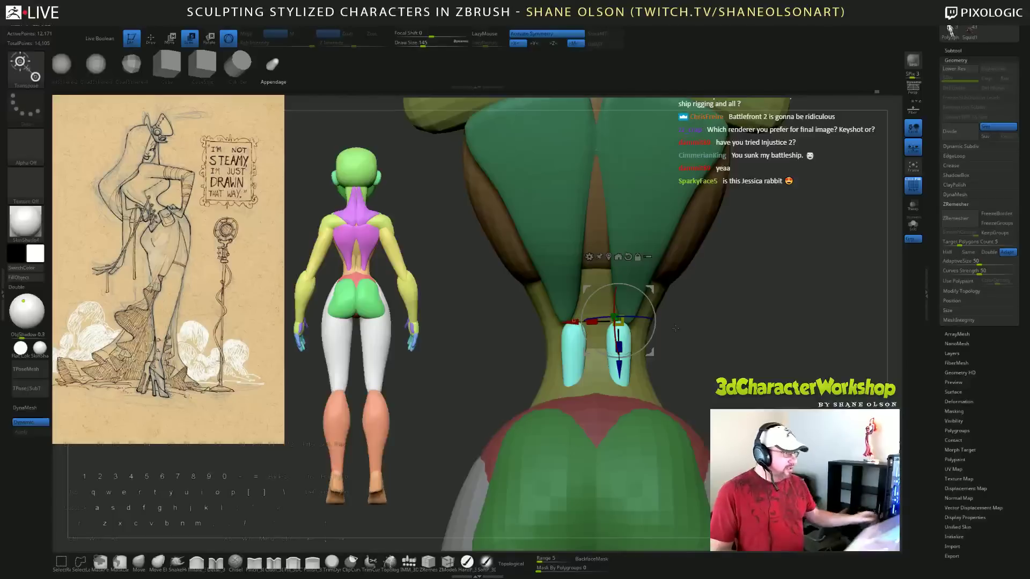
{"action": "key", "text": "alt+Tab"}
{"action": "key", "text": "alt+Tab"}
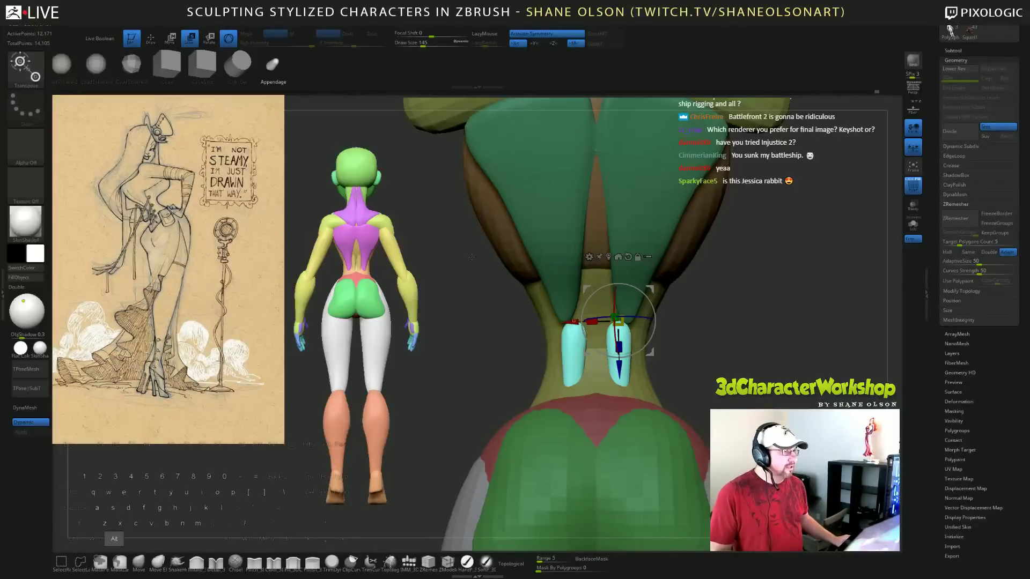
{"action": "key", "text": "alt+Tab"}
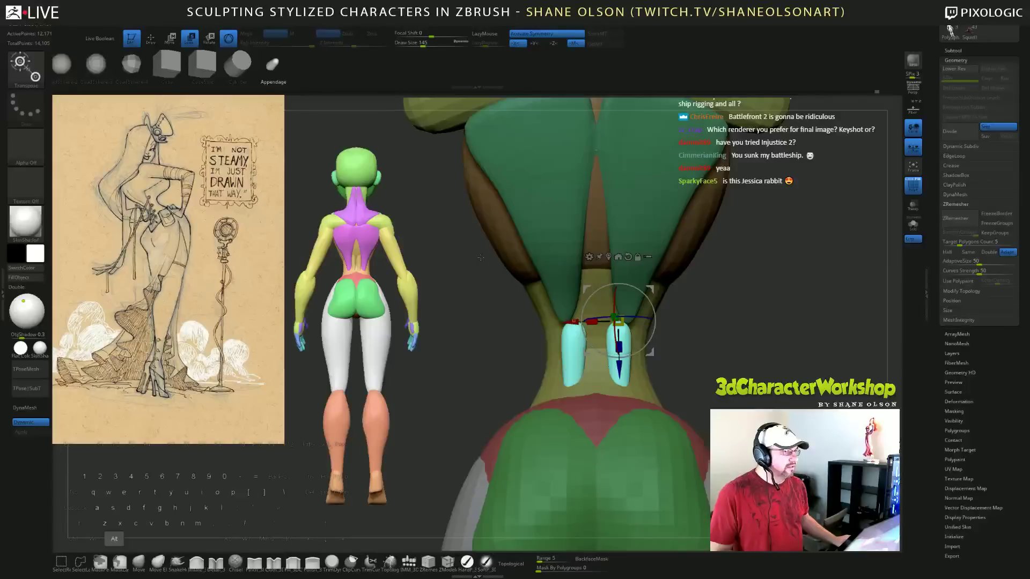
{"action": "key", "text": "alt+Tab"}
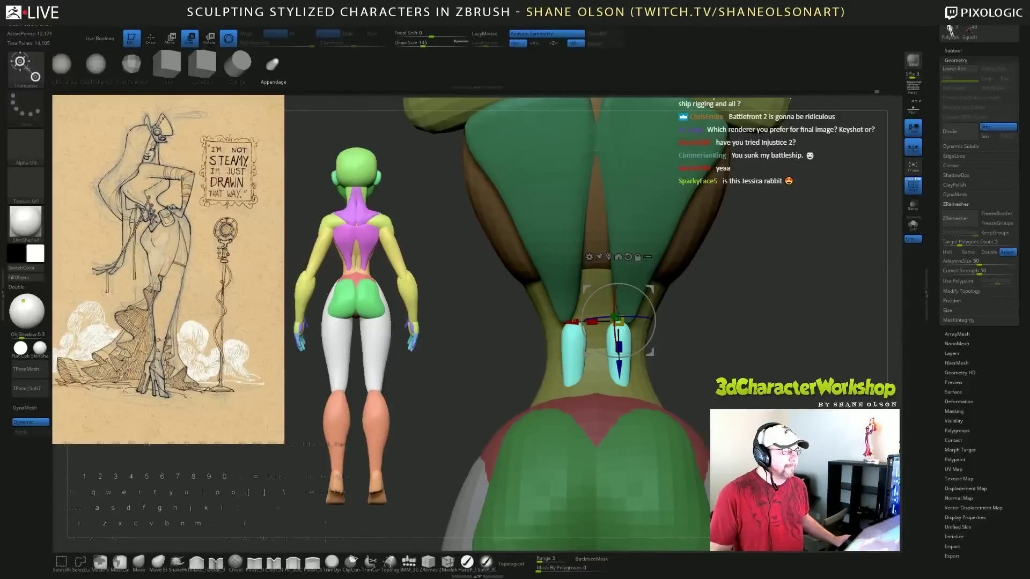
{"action": "key", "text": "ctrl+s"}
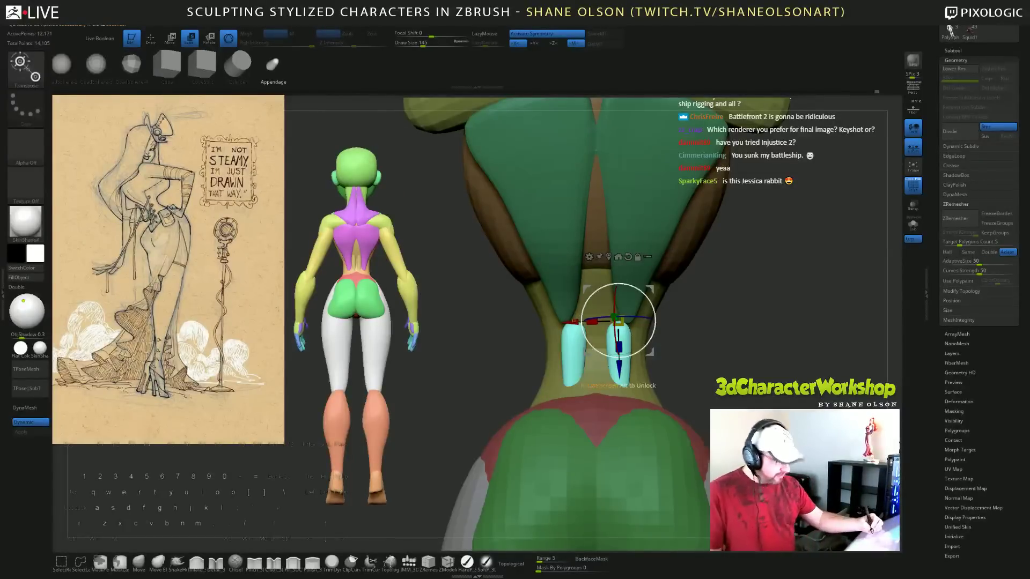
Pull the inserted pieces' upper ends upward and slim their shapes using the Move brush at draw size 77.
{"action": "mouse_move", "coordinate": [705, 342]}
{"action": "left_mouse_down"}
{"action": "mouse_move", "coordinate": [738, 341]}
{"action": "mouse_move", "coordinate": [712, 337]}
{"action": "left_mouse_up"}
{"action": "key", "text": "q"}
{"action": "key", "text": "q"}
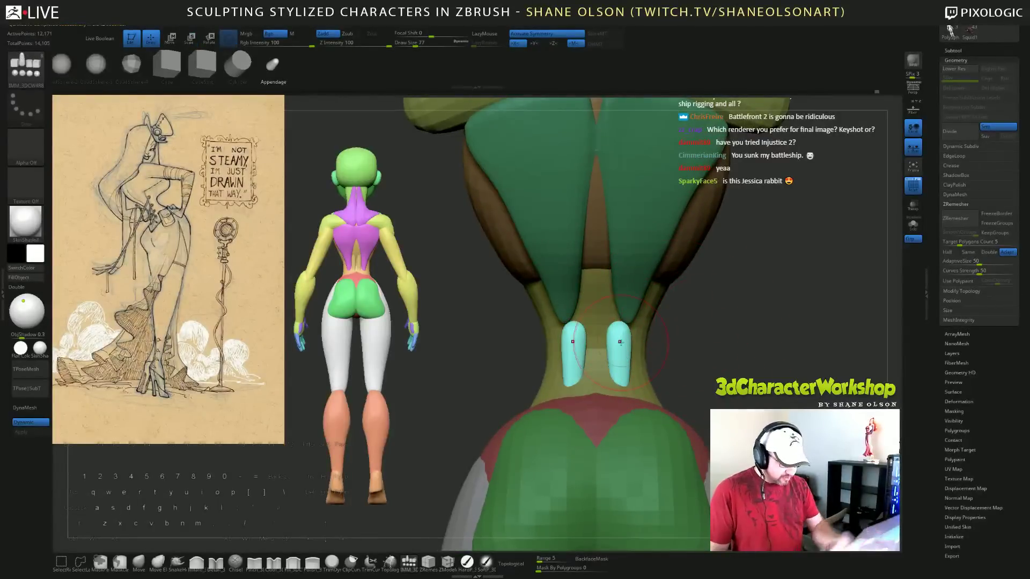
{"action": "left_click", "coordinate": [138, 563]}
{"action": "left_click_drag", "start_coordinate": [623, 308], "coordinate": [623, 288]}
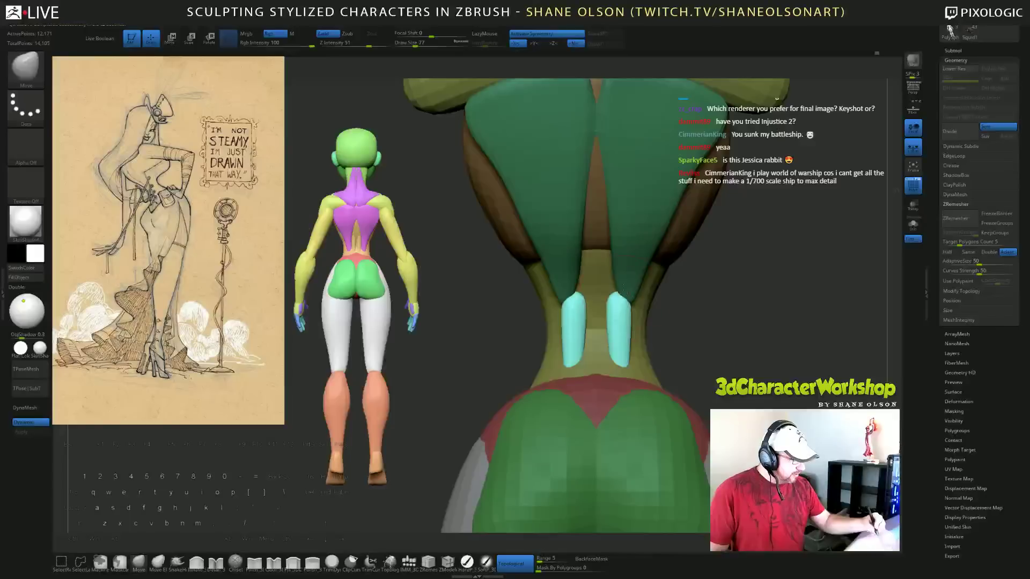
{"action": "left_click_drag", "start_coordinate": [686, 315], "coordinate": [622, 324]}
{"action": "left_click_drag", "start_coordinate": [697, 343], "coordinate": [724, 346], "text": "shift"}
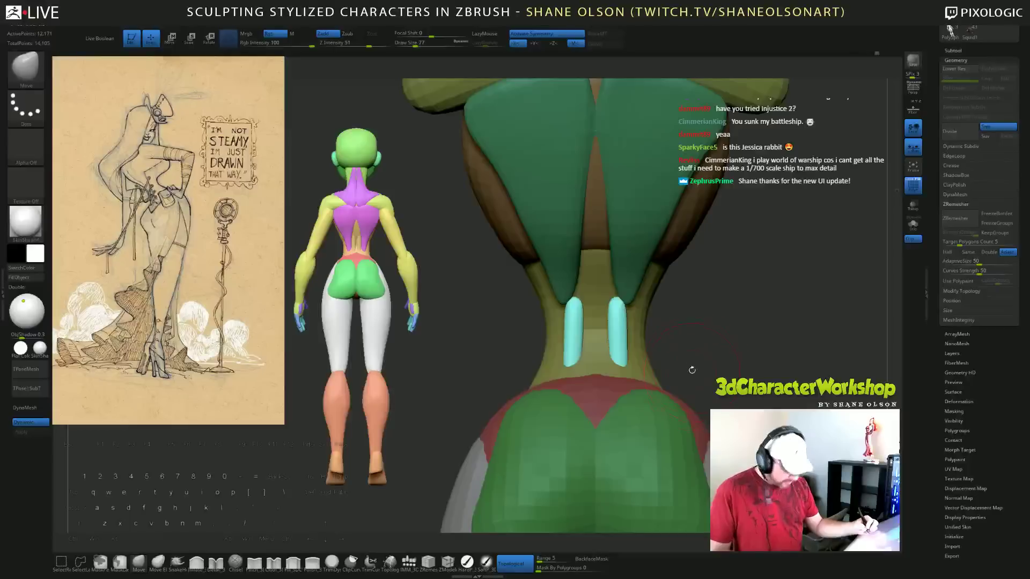
Reset the gizmo's orientation and move the two lower-back pieces closer to the spine and slightly upward.
{"action": "key", "text": "w"}
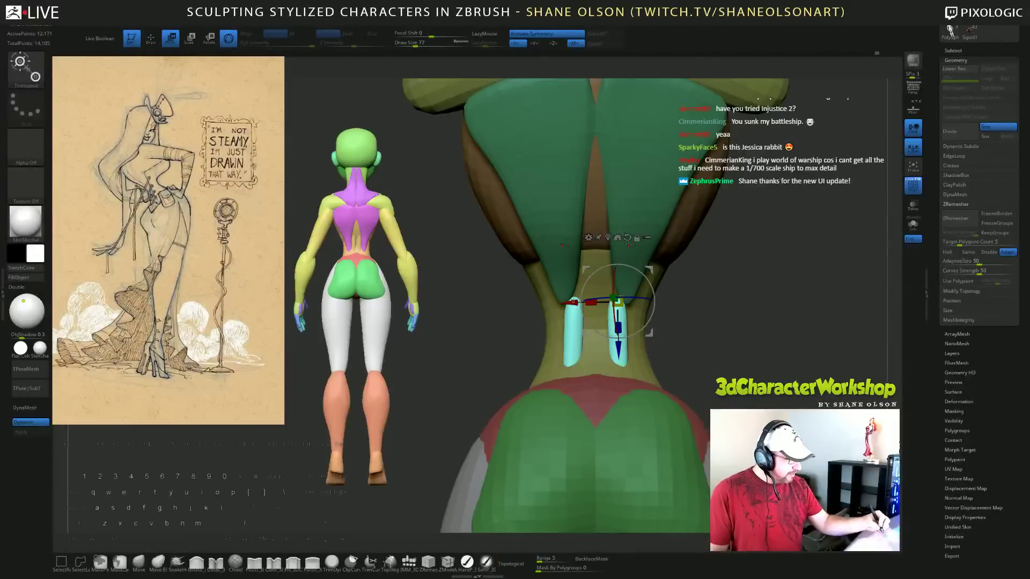
{"action": "left_click", "coordinate": [628, 238], "text": "alt"}
{"action": "left_click_drag", "start_coordinate": [665, 301], "coordinate": [660, 301]}
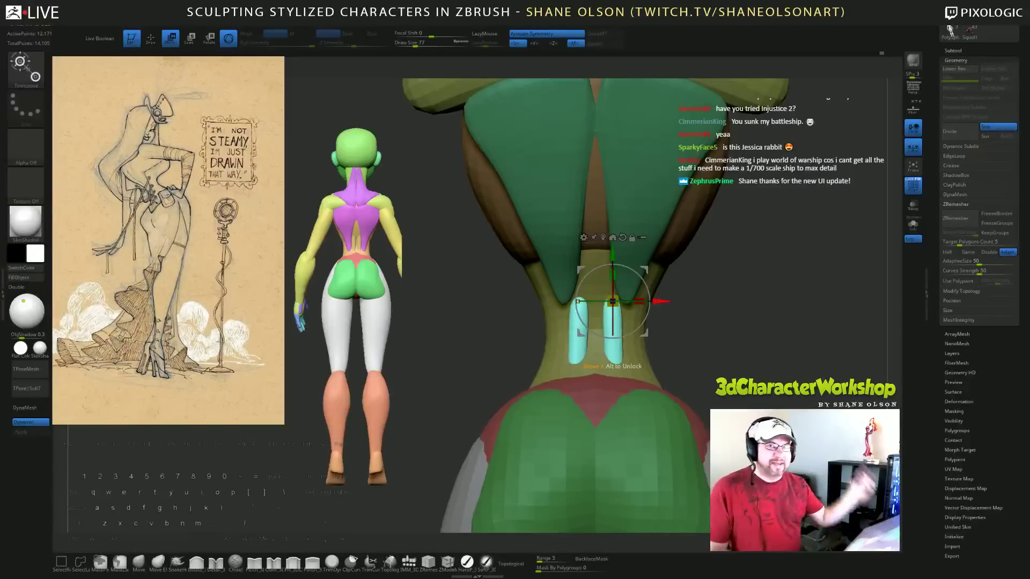
{"action": "mouse_move", "coordinate": [646, 269]}
{"action": "left_mouse_down"}
{"action": "mouse_move", "coordinate": [641, 253]}
{"action": "mouse_move", "coordinate": [644, 268]}
{"action": "left_mouse_up"}
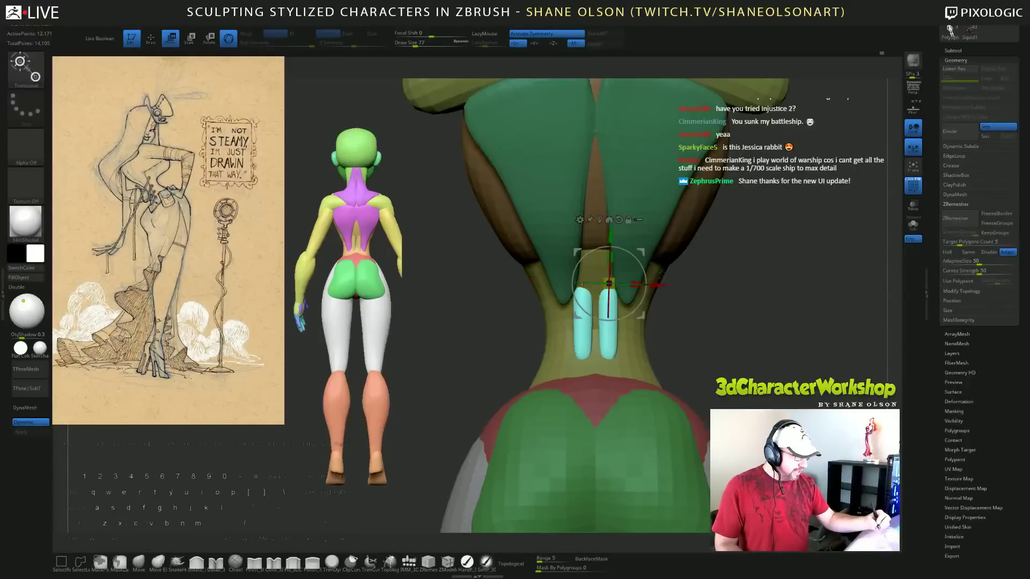
Push the lower-back pieces into the waist's curve from the side using the Move brush.
{"action": "left_click_drag", "start_coordinate": [755, 371], "coordinate": [721, 355]}
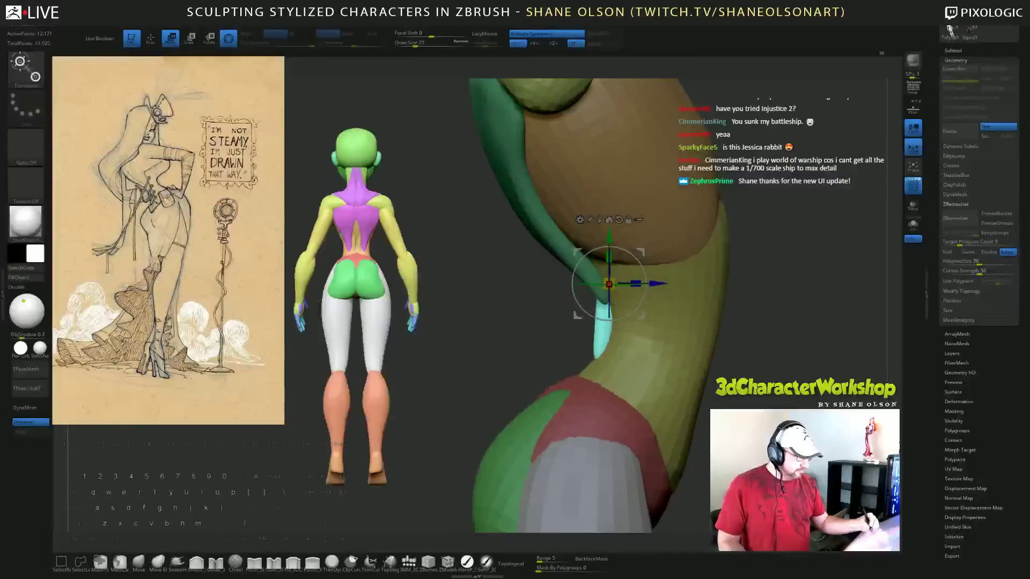
{"action": "left_click", "coordinate": [138, 561]}
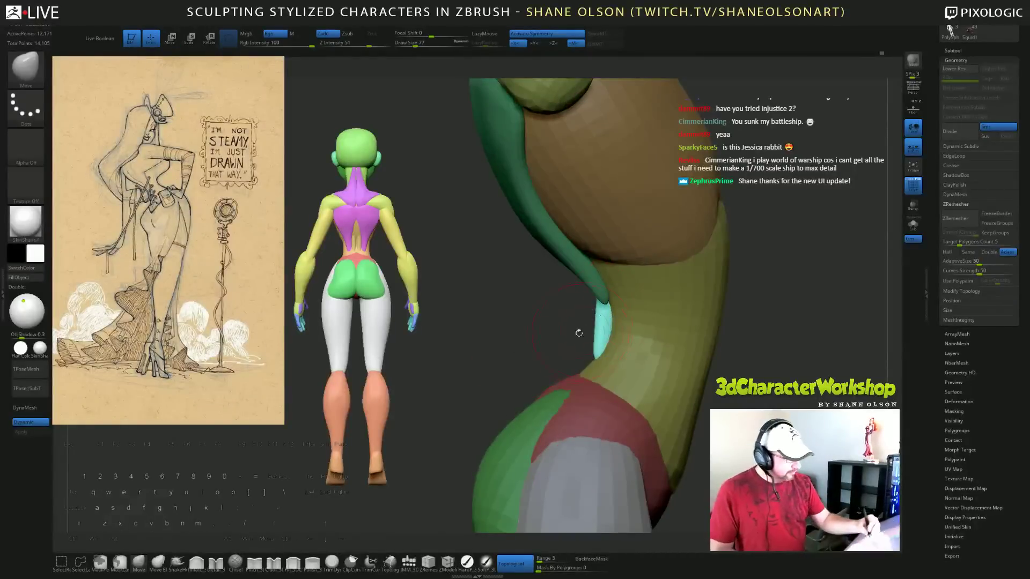
{"action": "mouse_move", "coordinate": [597, 327]}
{"action": "left_mouse_down"}
{"action": "mouse_move", "coordinate": [607, 327]}
{"action": "mouse_move", "coordinate": [579, 341]}
{"action": "mouse_move", "coordinate": [616, 318]}
{"action": "left_mouse_up"}
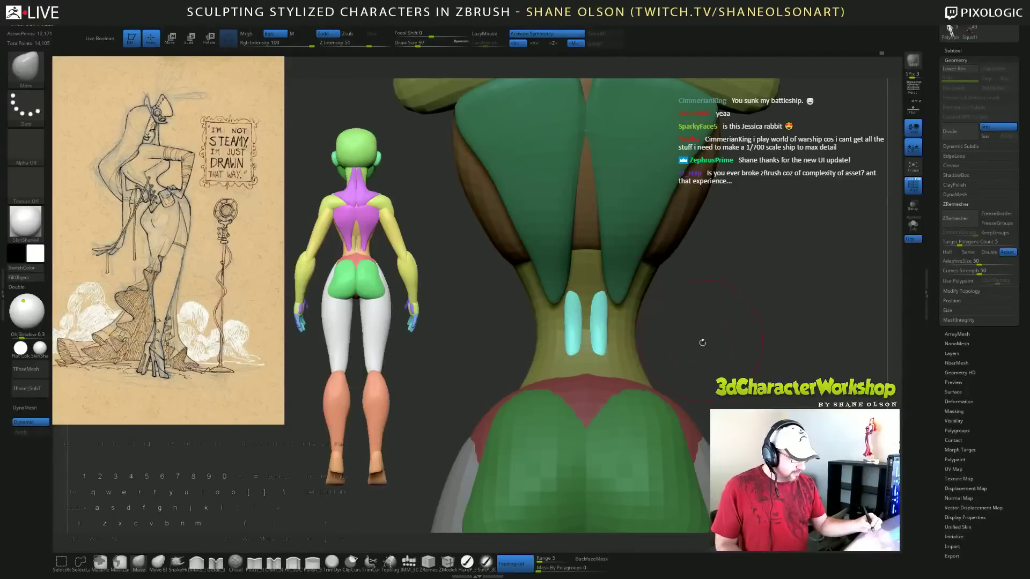
{"action": "left_click_drag", "start_coordinate": [702, 343], "coordinate": [750, 335]}
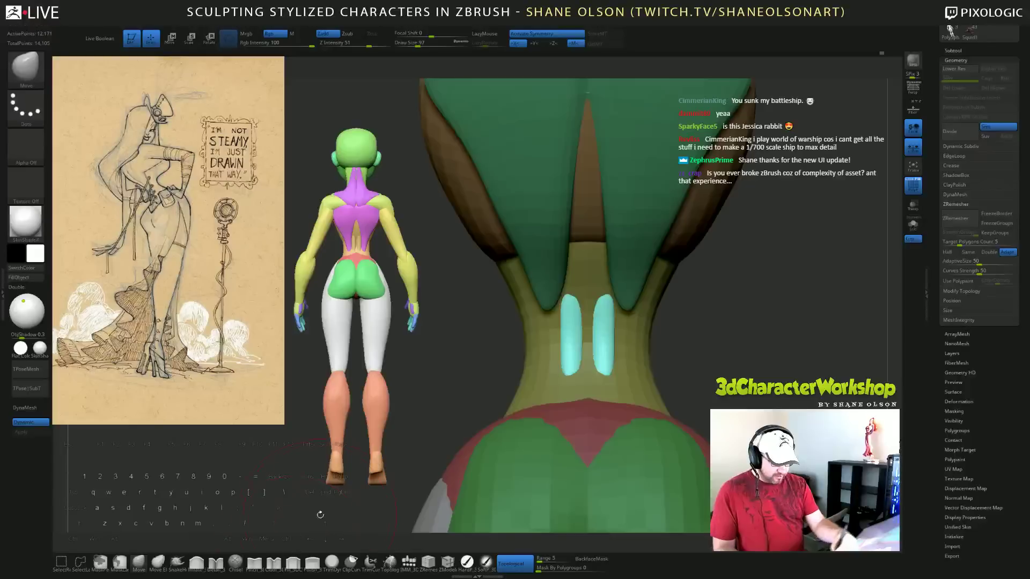
Fill out the upper parts of the lower-back pieces with the Inflate brush at draw size 62 and intensity 5.
{"action": "left_click", "coordinate": [197, 561]}
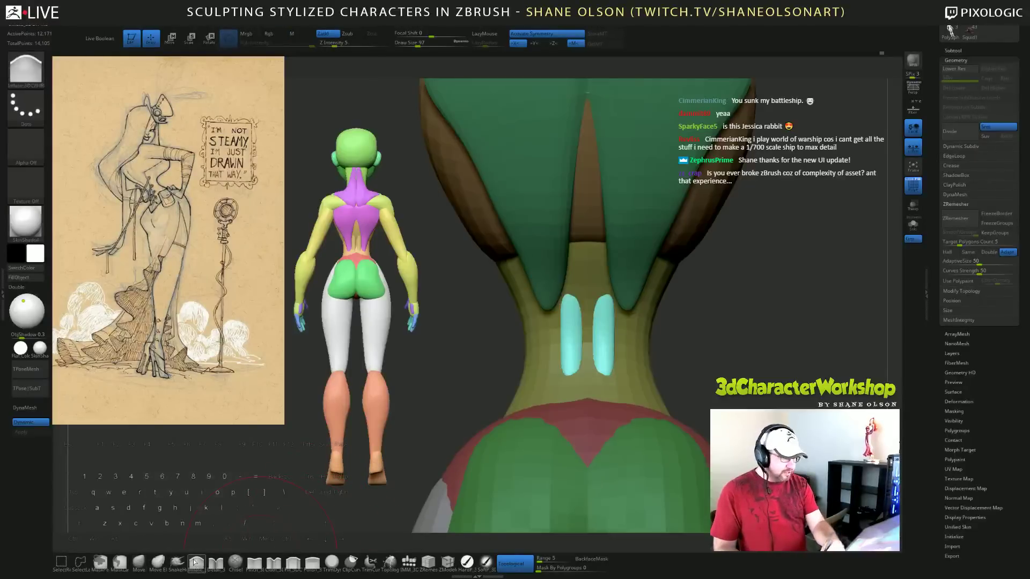
{"action": "key", "text": "s"}
{"action": "left_click_drag", "start_coordinate": [728, 328], "coordinate": [723, 328]}
{"action": "left_click_drag", "start_coordinate": [603, 338], "coordinate": [605, 303]}
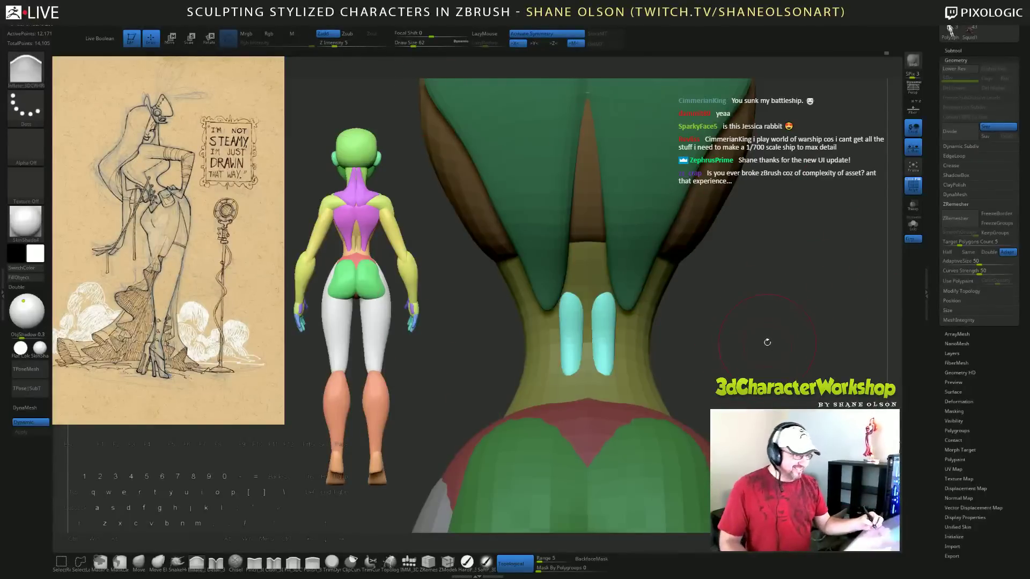
{"action": "left_click_drag", "start_coordinate": [723, 348], "coordinate": [682, 316], "text": "alt"}
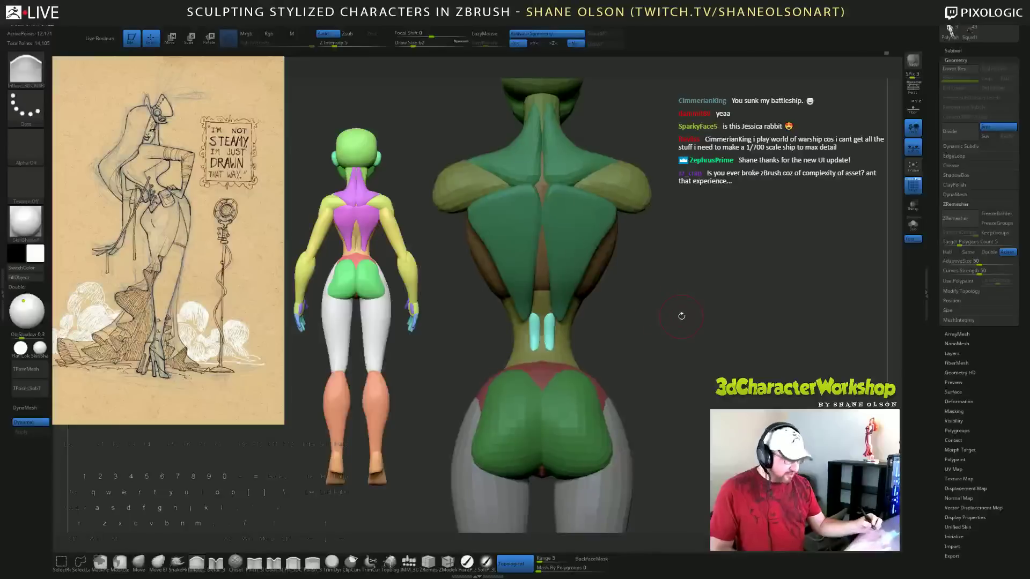
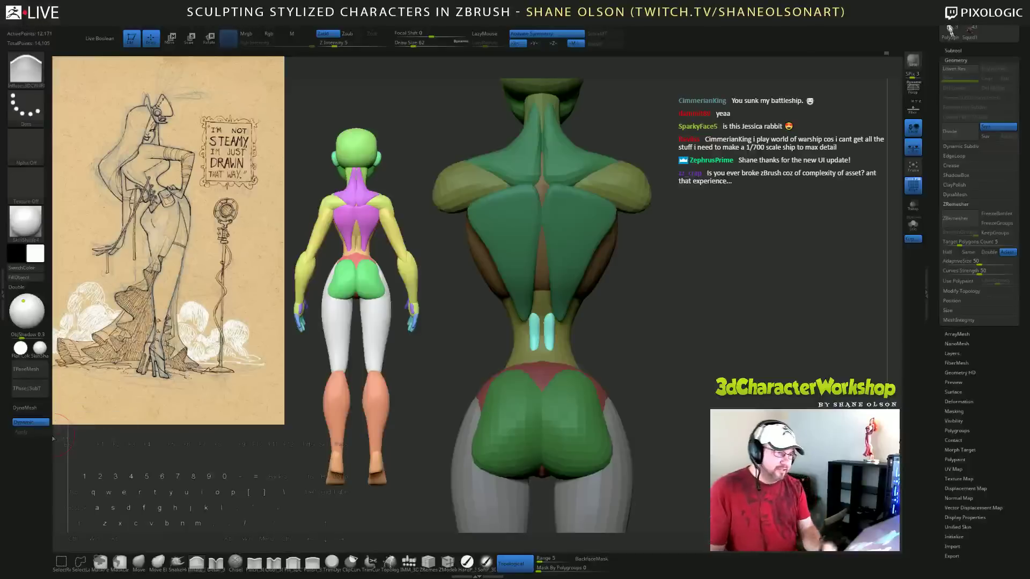
Examine the two lower-back pieces and the torso's silhouette from the back and the side.
{"action": "left_click_drag", "start_coordinate": [725, 318], "coordinate": [720, 325], "text": "alt"}
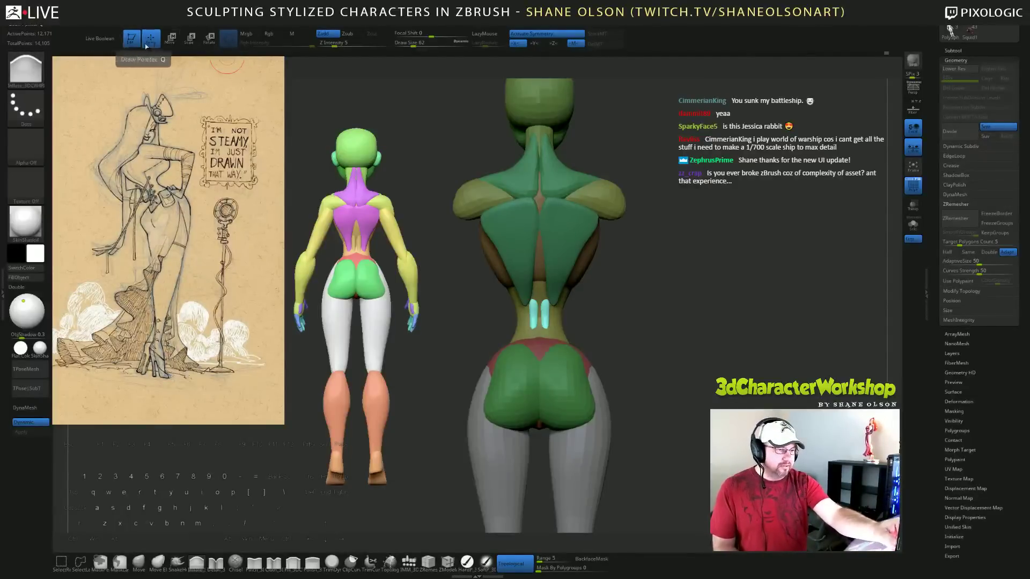
{"action": "left_click_drag", "start_coordinate": [737, 357], "coordinate": [735, 348], "text": "alt"}
{"action": "key", "text": "2"}
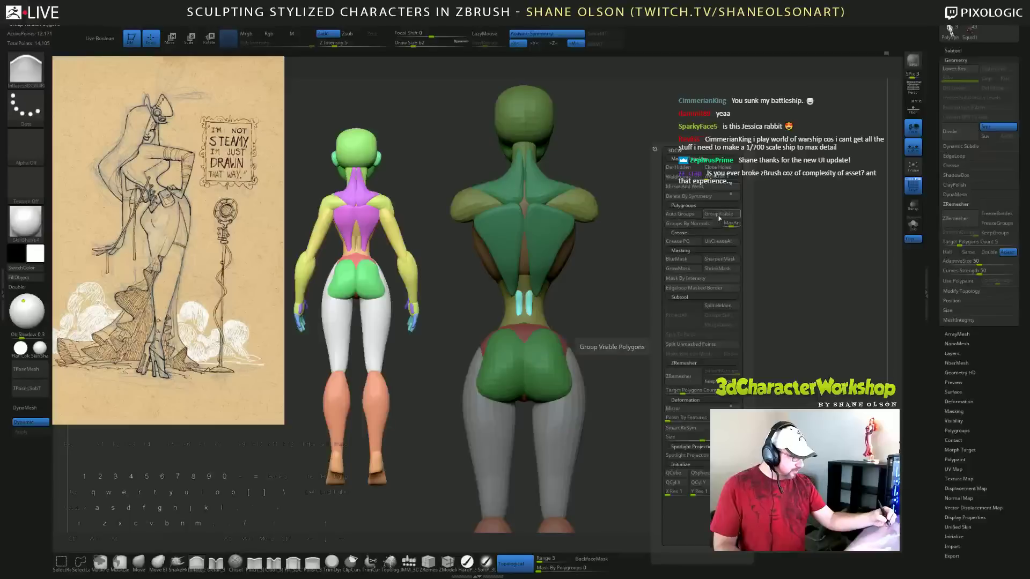
{"action": "left_click_drag", "start_coordinate": [704, 336], "coordinate": [665, 328]}
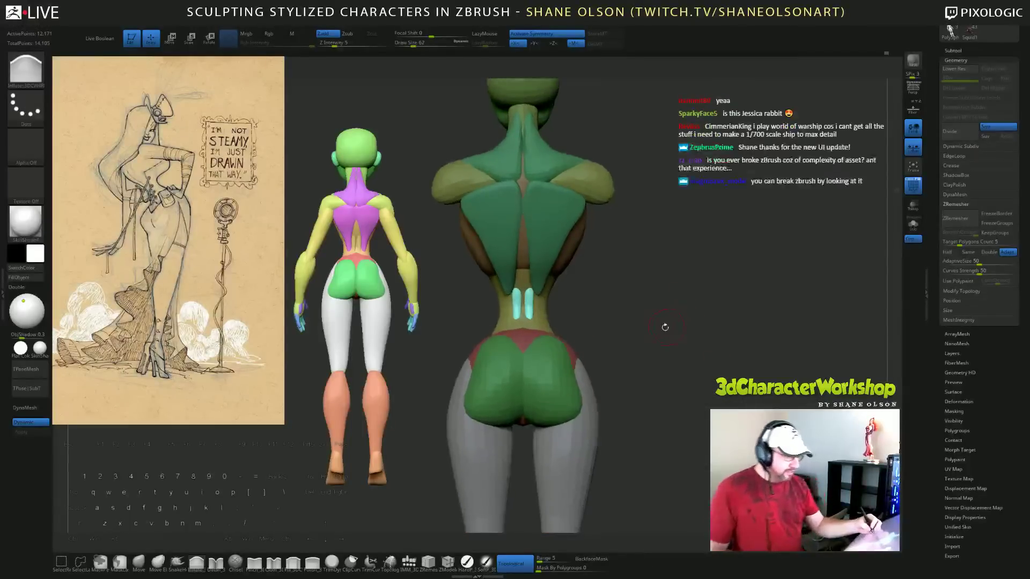
{"action": "left_click_drag", "start_coordinate": [612, 289], "coordinate": [615, 306]}
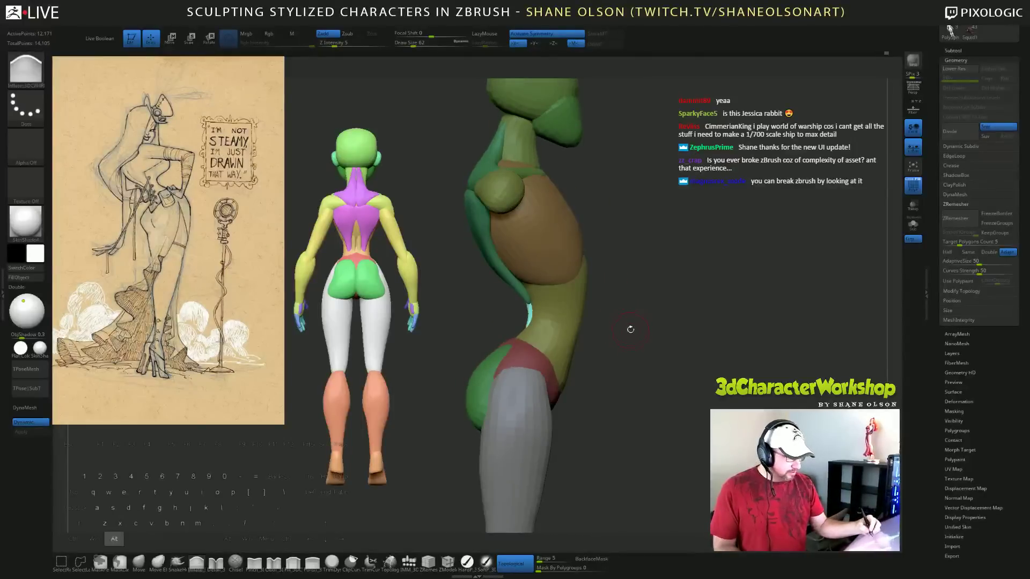
{"action": "left_click_drag", "start_coordinate": [622, 314], "coordinate": [677, 346]}
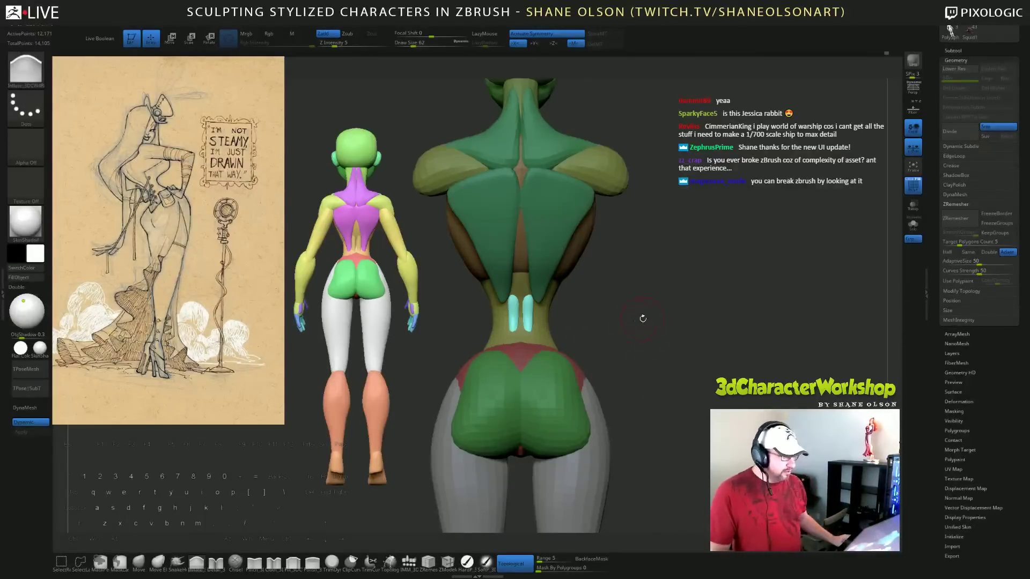
{"action": "mouse_move", "coordinate": [642, 319]}
{"action": "left_mouse_down", "text": "shift"}
{"action": "mouse_move", "coordinate": [606, 318]}
{"action": "mouse_move", "coordinate": [634, 312]}
{"action": "left_mouse_up", "text": "shift"}
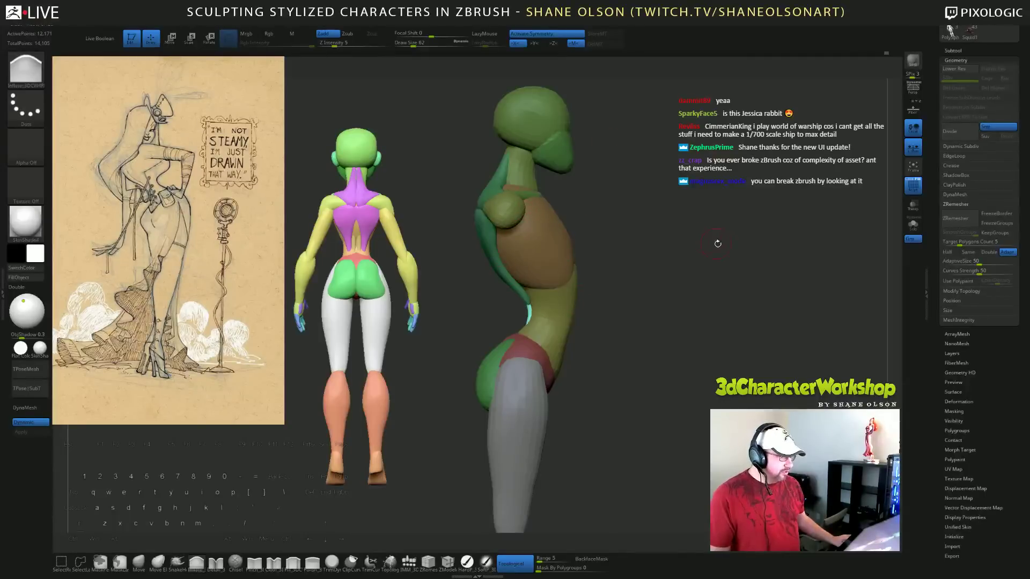
Restore the full body in front view, then hide the ribcage, shoulders, collar and neck forms, head and arms.
{"action": "left_click", "coordinate": [719, 244], "text": "ctrl+shift"}
{"action": "left_click_drag", "start_coordinate": [775, 263], "coordinate": [756, 244]}
{"action": "mouse_move", "coordinate": [727, 244]}
{"action": "left_mouse_down"}
{"action": "mouse_move", "coordinate": [753, 249]}
{"action": "mouse_move", "coordinate": [733, 259]}
{"action": "mouse_move", "coordinate": [725, 239]}
{"action": "mouse_move", "coordinate": [698, 274]}
{"action": "mouse_move", "coordinate": [725, 252]}
{"action": "mouse_move", "coordinate": [738, 209]}
{"action": "left_mouse_up"}
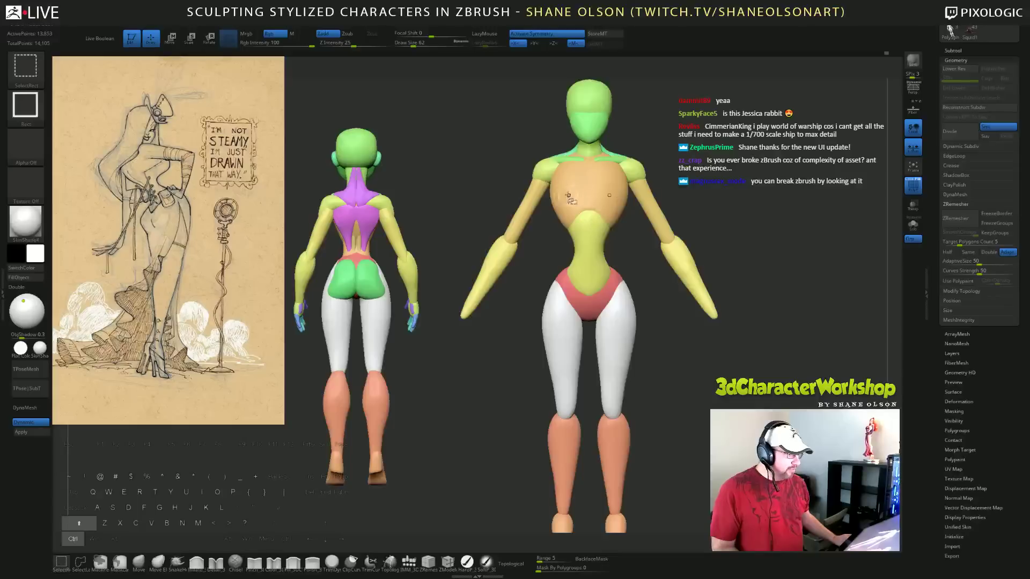
{"action": "left_click", "coordinate": [565, 201], "text": "ctrl+shift"}
{"action": "left_click", "coordinate": [565, 201], "text": "ctrl+shift"}
{"action": "left_click", "coordinate": [559, 184], "text": "ctrl+shift"}
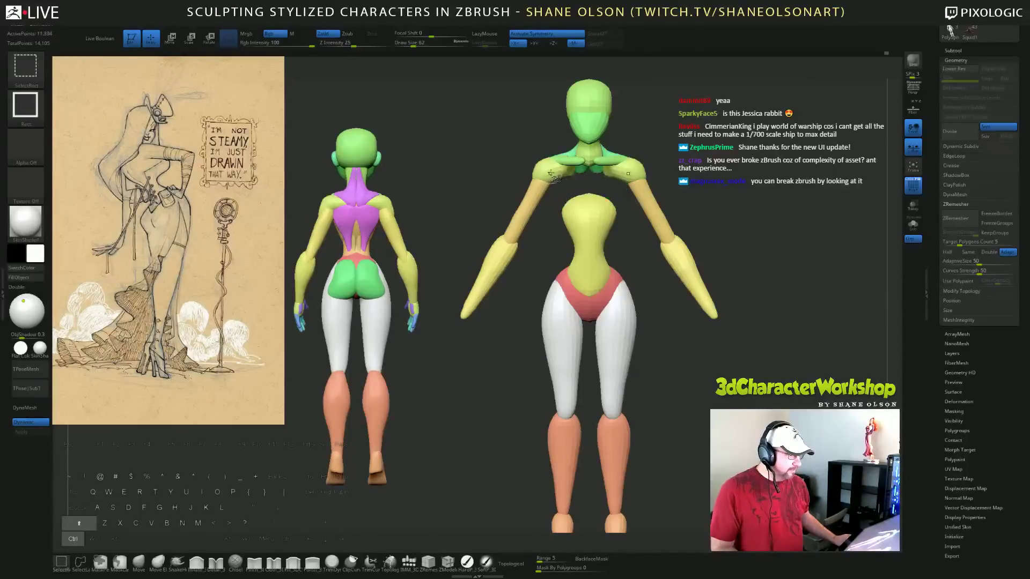
{"action": "left_click", "coordinate": [556, 174], "text": "ctrl+shift"}
{"action": "left_click", "coordinate": [570, 160], "text": "ctrl+shift"}
{"action": "left_click", "coordinate": [576, 163], "text": "ctrl+shift"}
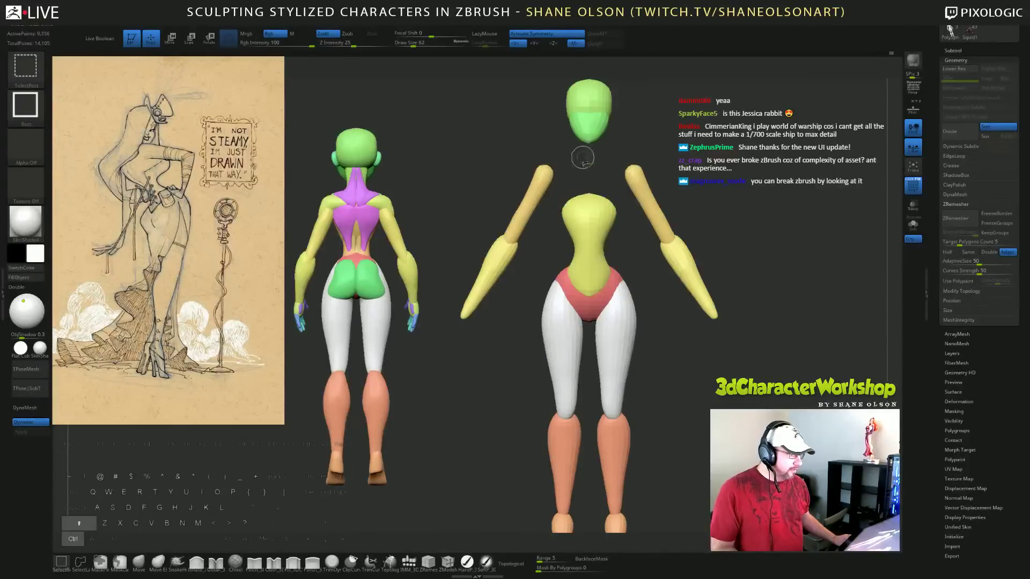
{"action": "left_click", "coordinate": [584, 125], "text": "ctrl+shift"}
{"action": "left_click", "coordinate": [531, 183], "text": "ctrl+shift"}
{"action": "left_click", "coordinate": [491, 267], "text": "ctrl+shift"}
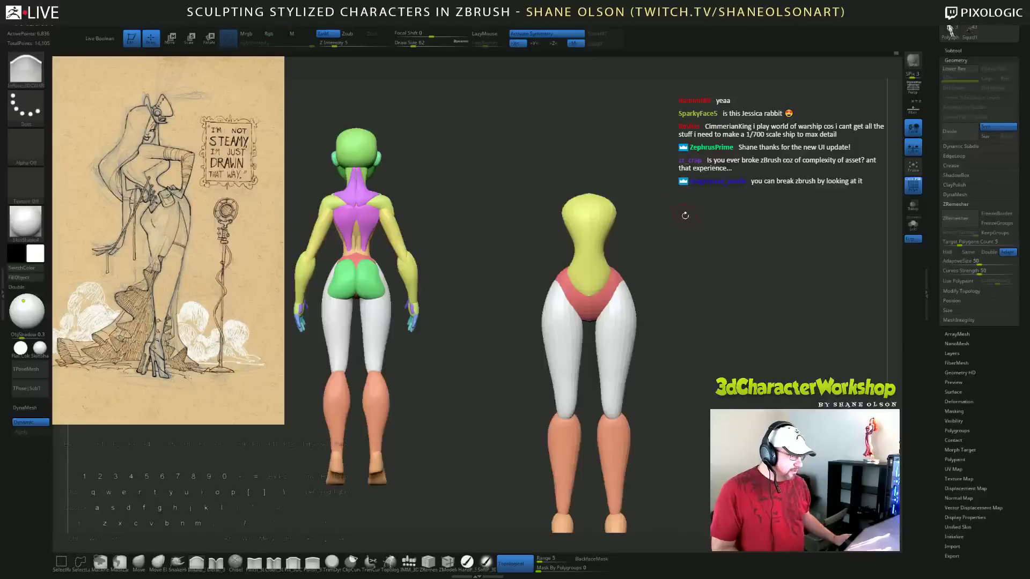
Mask the abdomen, pelvis, buttocks and legs, then unhide the unmasked upper body.
{"action": "left_click_drag", "start_coordinate": [686, 215], "coordinate": [690, 190], "text": "alt"}
{"action": "left_click_drag", "start_coordinate": [446, 150], "coordinate": [670, 474], "text": "ctrl"}
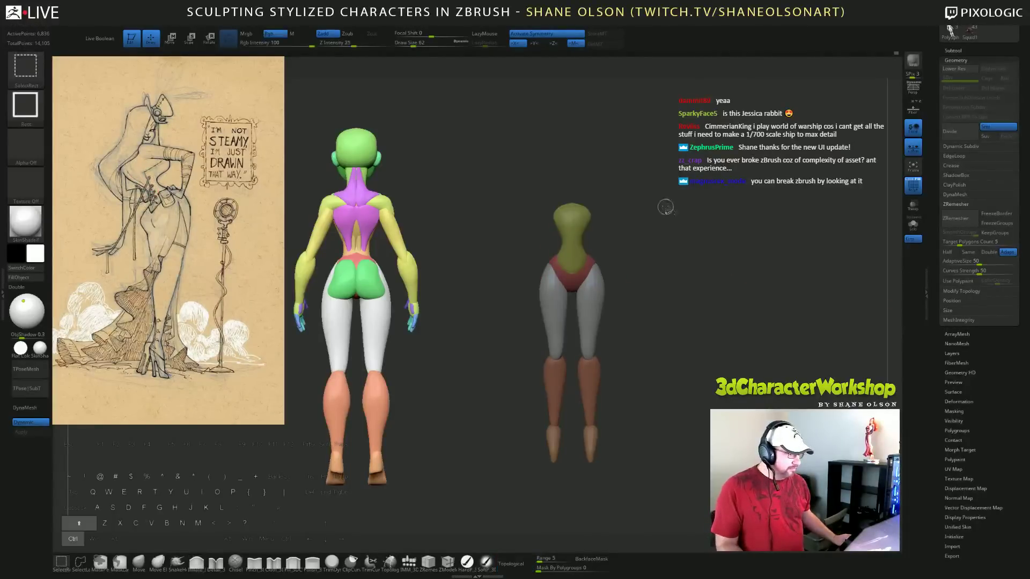
{"action": "left_click_drag", "start_coordinate": [667, 208], "coordinate": [686, 234], "text": "ctrl+shift"}
{"action": "left_click", "coordinate": [722, 219], "text": "ctrl+shift"}
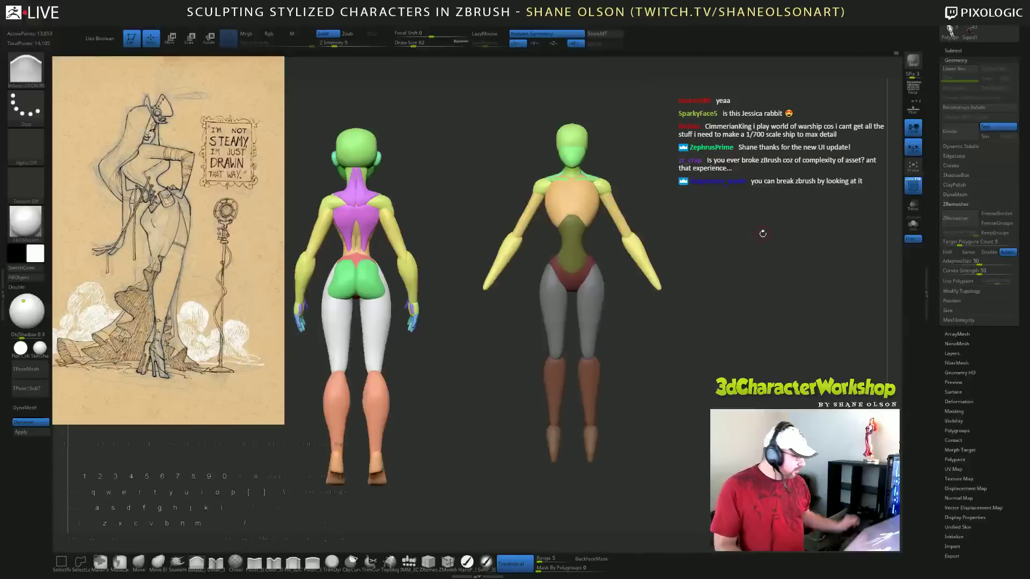
Place the gizmo at the pelvis, reset its orientation, and lower the whole upper body slightly to shorten the waist.
{"action": "key", "text": "w"}
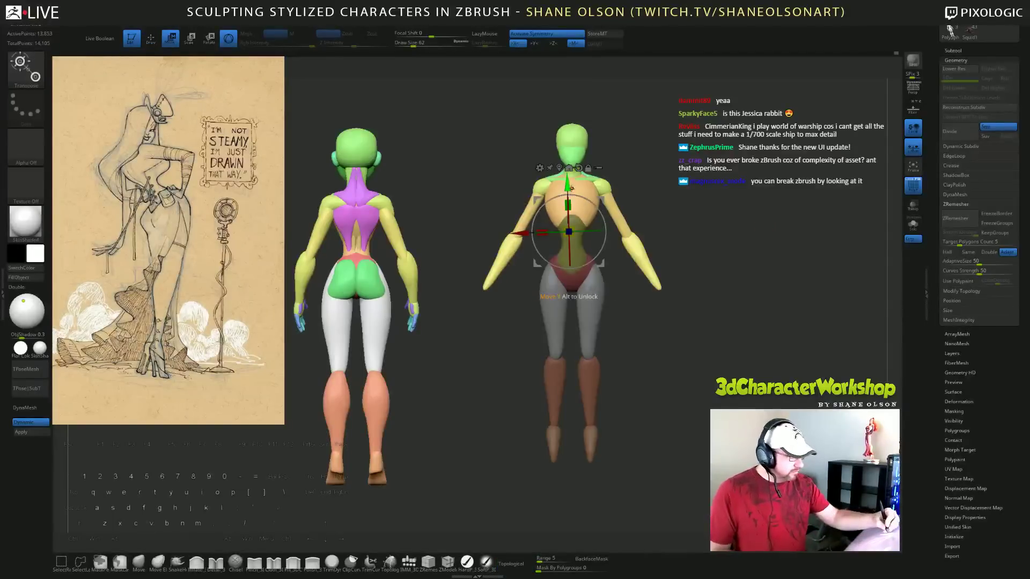
{"action": "left_click_drag", "start_coordinate": [569, 231], "coordinate": [572, 274], "text": "alt"}
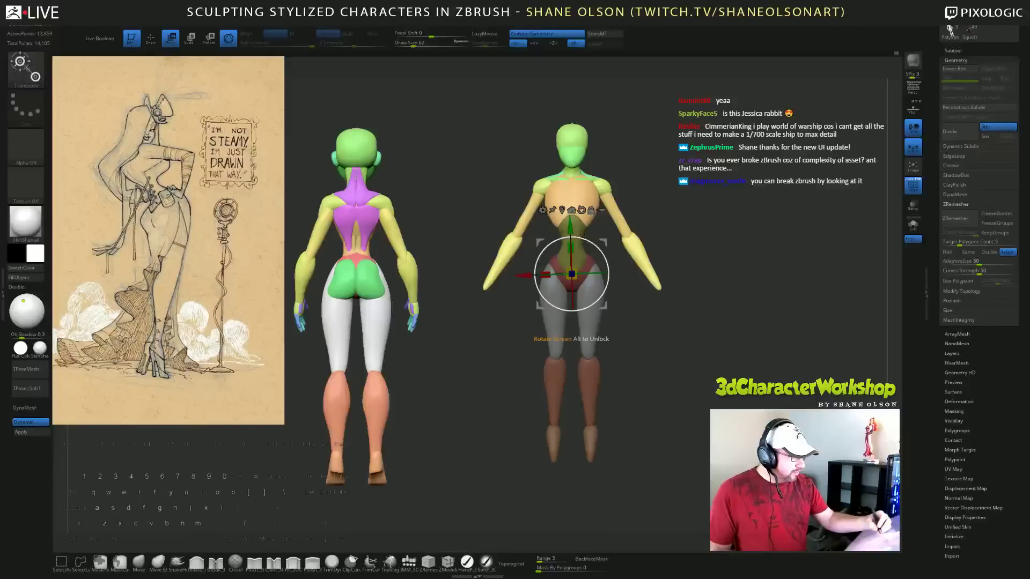
{"action": "left_click", "coordinate": [581, 211], "text": "alt"}
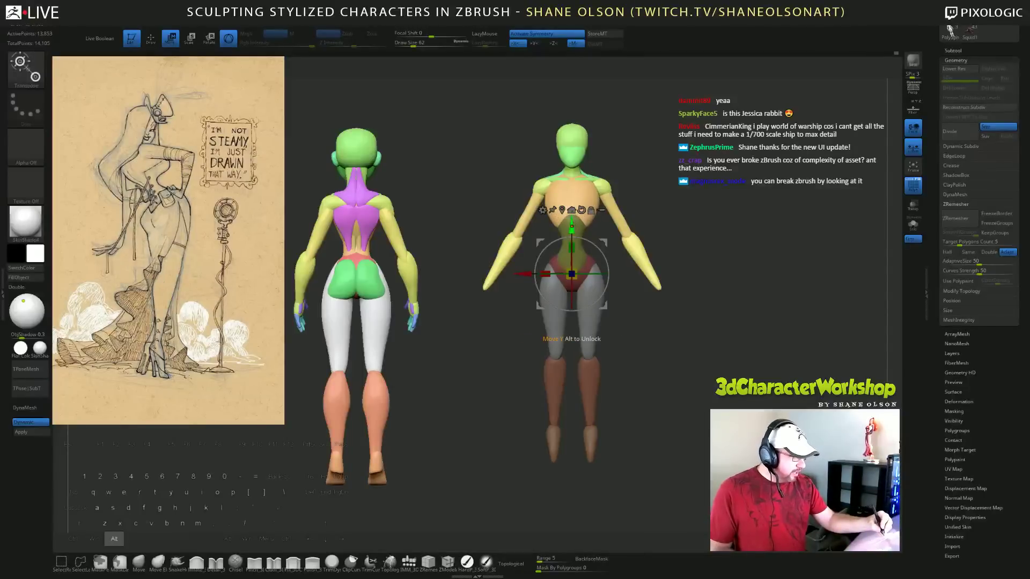
{"action": "left_click_drag", "start_coordinate": [571, 225], "coordinate": [572, 234]}
{"action": "mouse_move", "coordinate": [723, 337]}
{"action": "left_mouse_down"}
{"action": "mouse_move", "coordinate": [756, 339]}
{"action": "mouse_move", "coordinate": [713, 336]}
{"action": "left_mouse_up"}
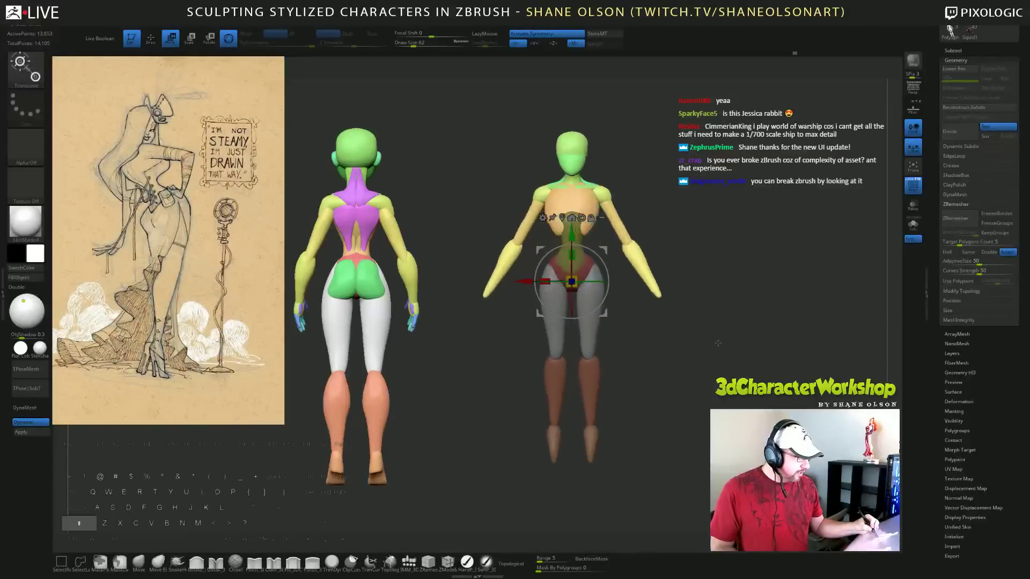
{"action": "left_click_drag", "start_coordinate": [571, 233], "coordinate": [572, 232]}
{"action": "left_click_drag", "start_coordinate": [707, 346], "coordinate": [722, 366]}
{"action": "left_click_drag", "start_coordinate": [712, 318], "coordinate": [728, 292]}
Invert the mask to free the abdomen and lower body, and set the Move brush's draw size to 239.
{"action": "key", "text": "q"}
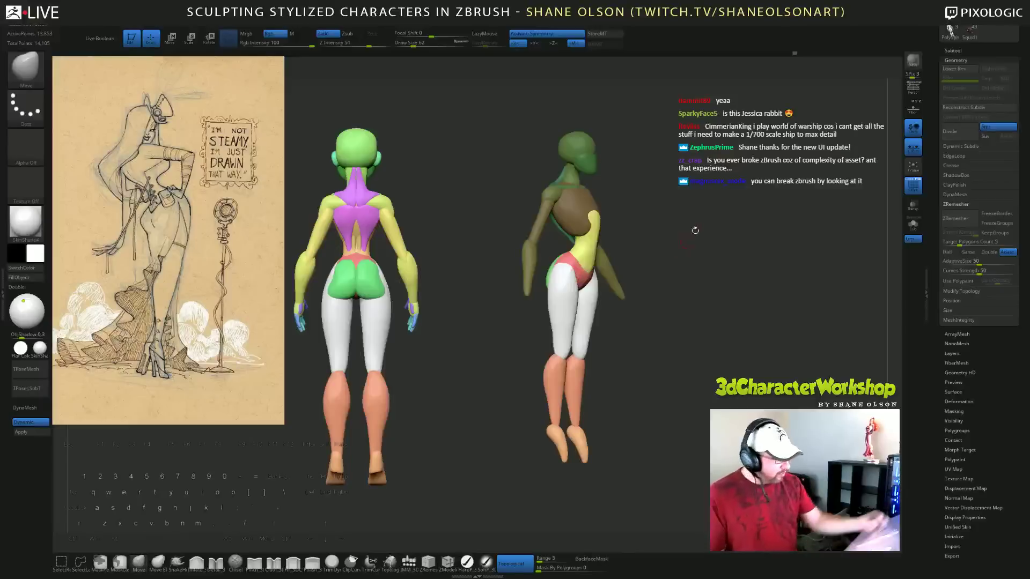
{"action": "mouse_move", "coordinate": [683, 218]}
{"action": "left_mouse_down", "text": "alt"}
{"action": "mouse_move", "coordinate": [714, 215]}
{"action": "mouse_move", "coordinate": [675, 232]}
{"action": "mouse_move", "coordinate": [674, 251]}
{"action": "mouse_move", "coordinate": [649, 223]}
{"action": "left_mouse_up", "text": "alt"}
{"action": "key", "text": "s"}
Isolate the abdomen, shorten it vertically with the gizmo's Y scale, and unhide the rest of the body.
{"action": "left_click", "coordinate": [646, 220], "text": "ctrl+shift"}
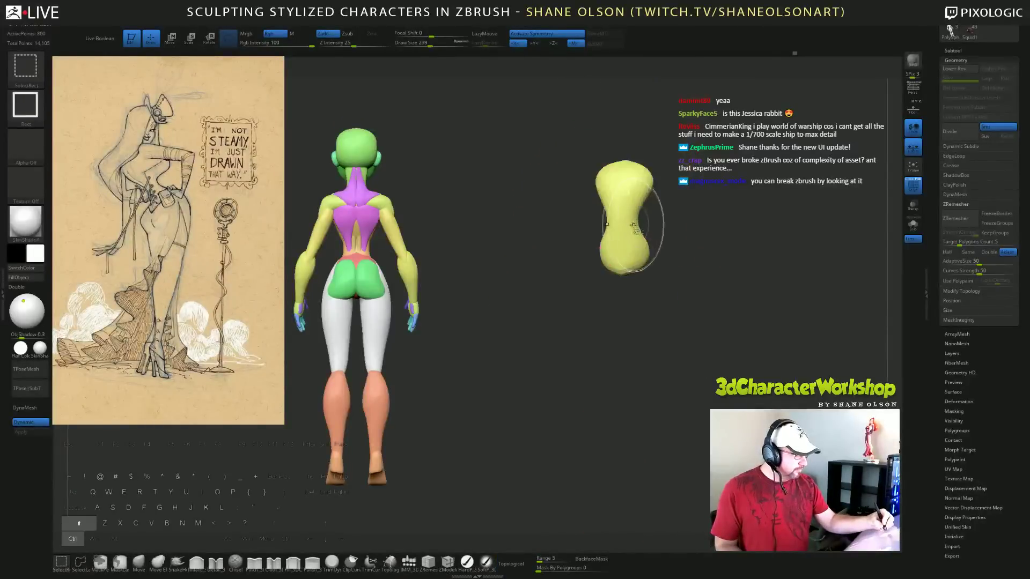
{"action": "left_click", "coordinate": [647, 220], "text": "ctrl+shift"}
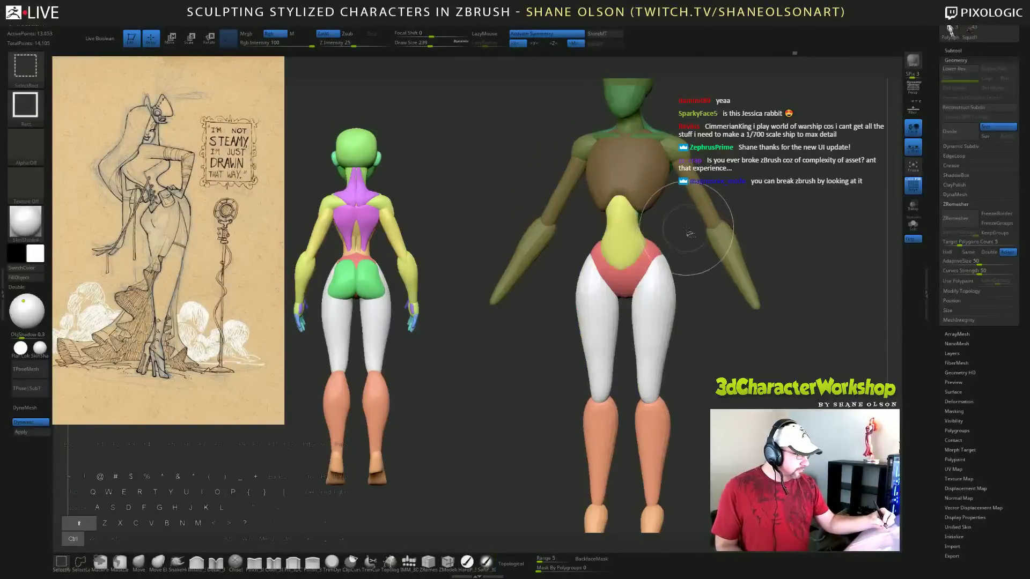
{"action": "mouse_move", "coordinate": [684, 228]}
{"action": "left_mouse_down", "text": "ctrl+shift"}
{"action": "mouse_move", "coordinate": [671, 215]}
{"action": "mouse_move", "coordinate": [683, 237]}
{"action": "left_mouse_up", "text": "ctrl+shift"}
{"action": "key", "text": "e"}
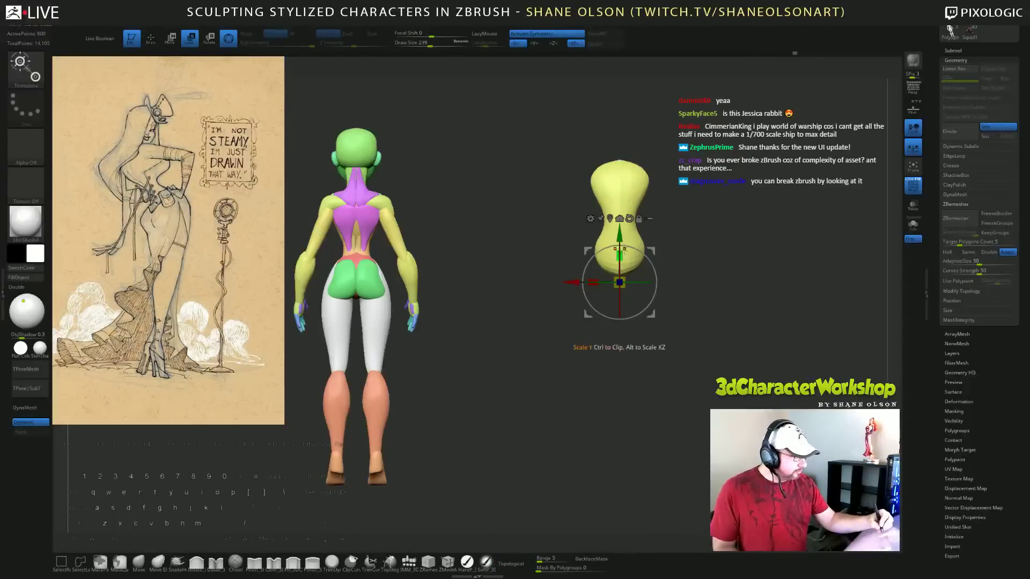
{"action": "left_click_drag", "start_coordinate": [622, 251], "coordinate": [623, 274]}
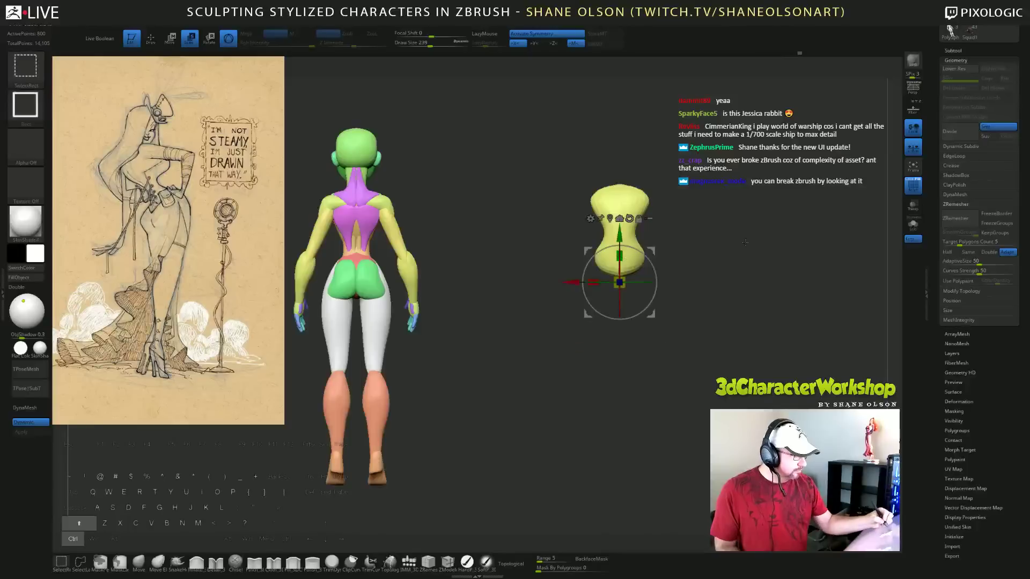
{"action": "left_click", "coordinate": [745, 241], "text": "ctrl+shift"}
Reshape the shortened abdomen with the Move brush, pulling its upper front up over the ribcage.
{"action": "left_click_drag", "start_coordinate": [745, 241], "coordinate": [668, 219]}
{"action": "left_click", "coordinate": [140, 563]}
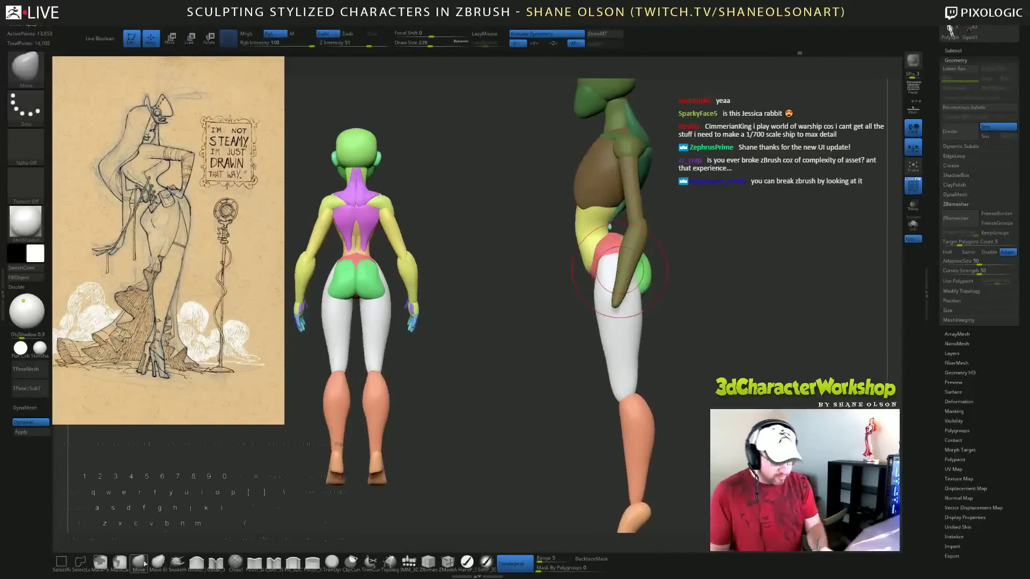
{"action": "left_click_drag", "start_coordinate": [695, 192], "coordinate": [703, 193]}
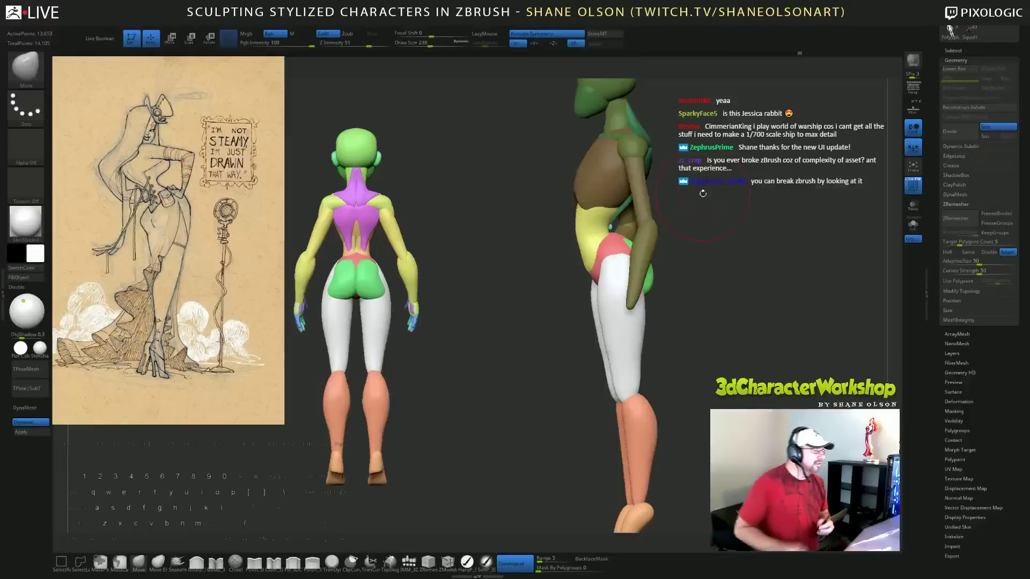
{"action": "left_click_drag", "start_coordinate": [703, 197], "coordinate": [772, 198]}
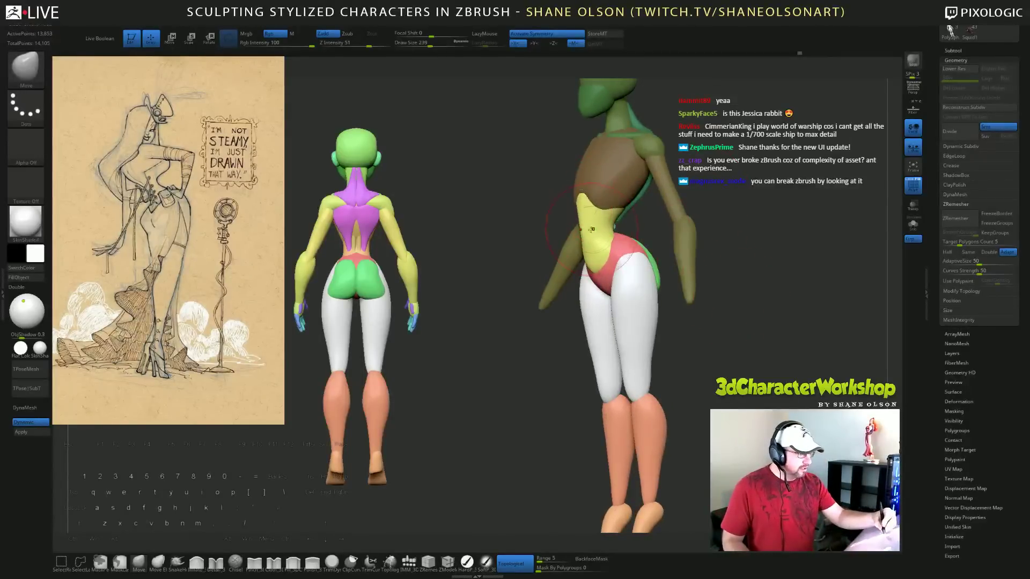
{"action": "left_click_drag", "start_coordinate": [708, 295], "coordinate": [731, 296]}
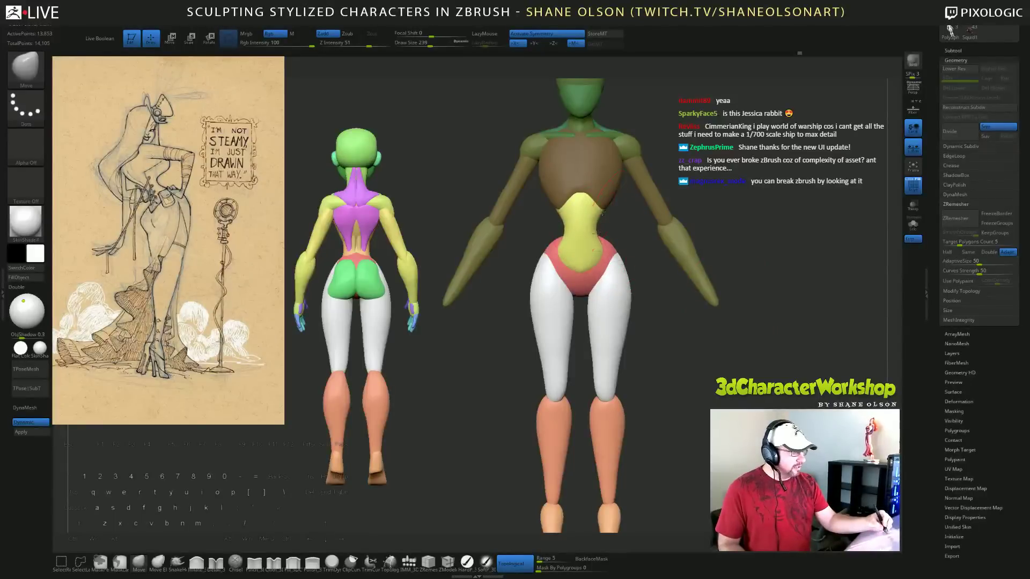
Invert the mask to free the upper body and slim the ribcage's lower sides with the Move brush.
{"action": "key", "text": "ctrl"}
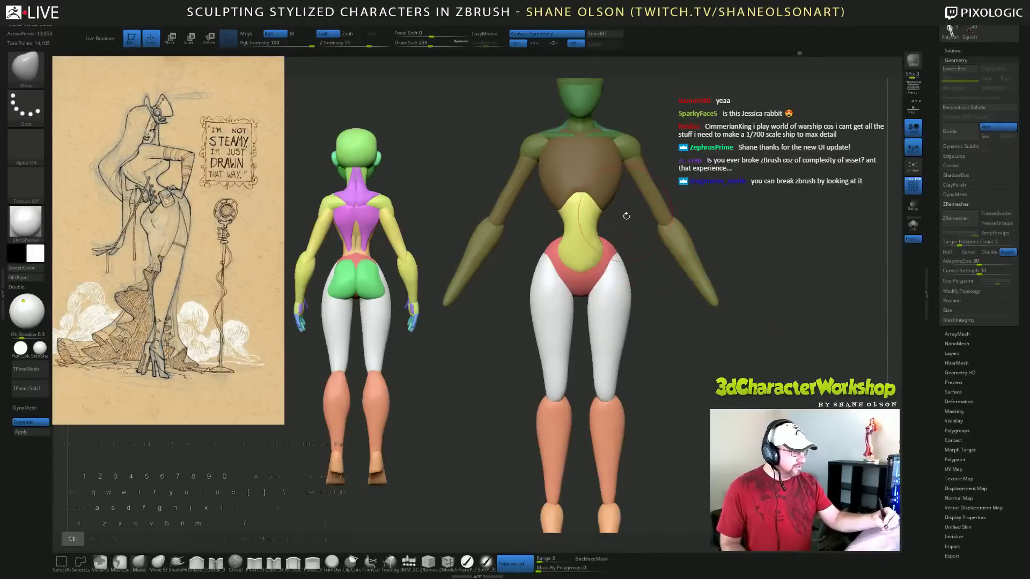
{"action": "left_click", "coordinate": [626, 215], "text": "ctrl"}
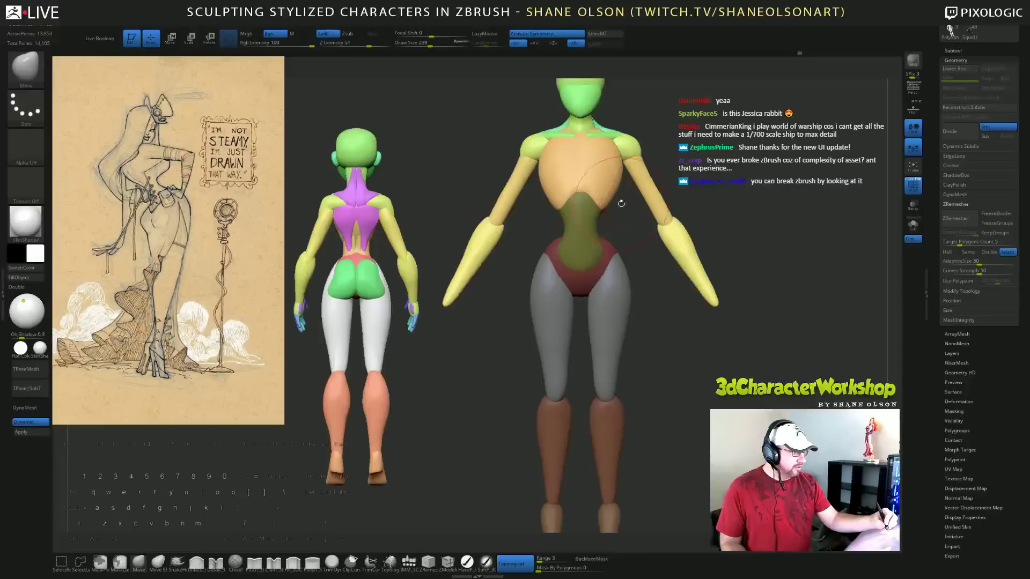
{"action": "left_click_drag", "start_coordinate": [606, 206], "coordinate": [604, 194]}
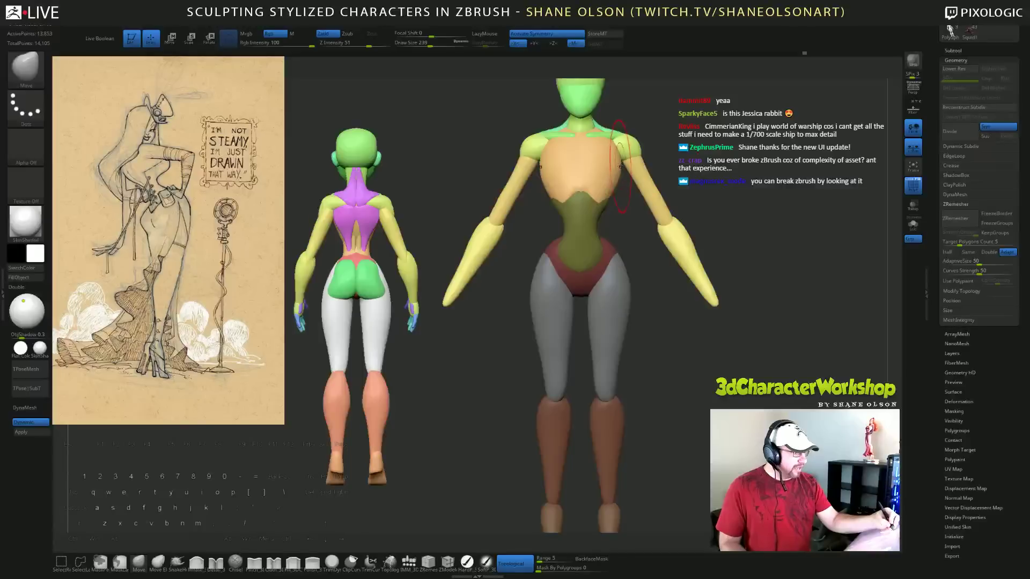
{"action": "mouse_move", "coordinate": [709, 168]}
{"action": "left_mouse_down"}
{"action": "mouse_move", "coordinate": [638, 169]}
{"action": "mouse_move", "coordinate": [710, 169]}
{"action": "left_mouse_up"}
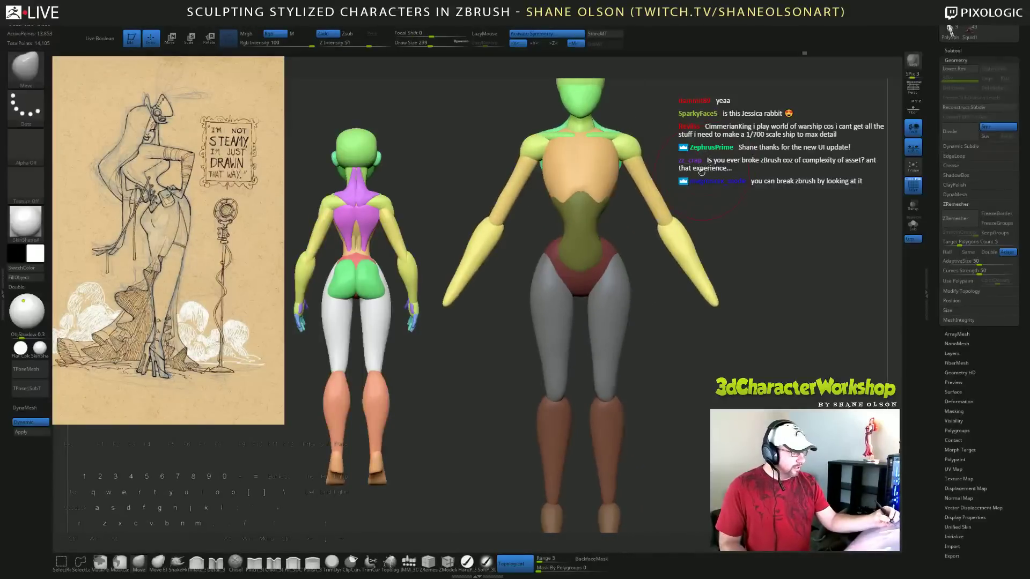
Clear the mask and refine the abdomen's waist and hip contours symmetrically with the Move brush.
{"action": "left_click_drag", "start_coordinate": [618, 224], "coordinate": [626, 229], "text": "ctrl"}
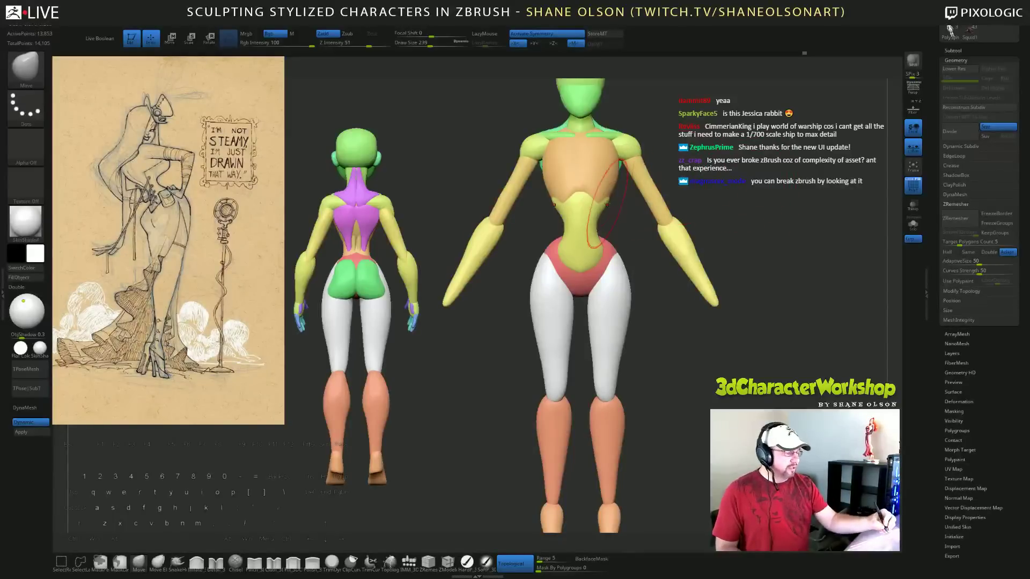
{"action": "left_click_drag", "start_coordinate": [607, 204], "coordinate": [602, 206]}
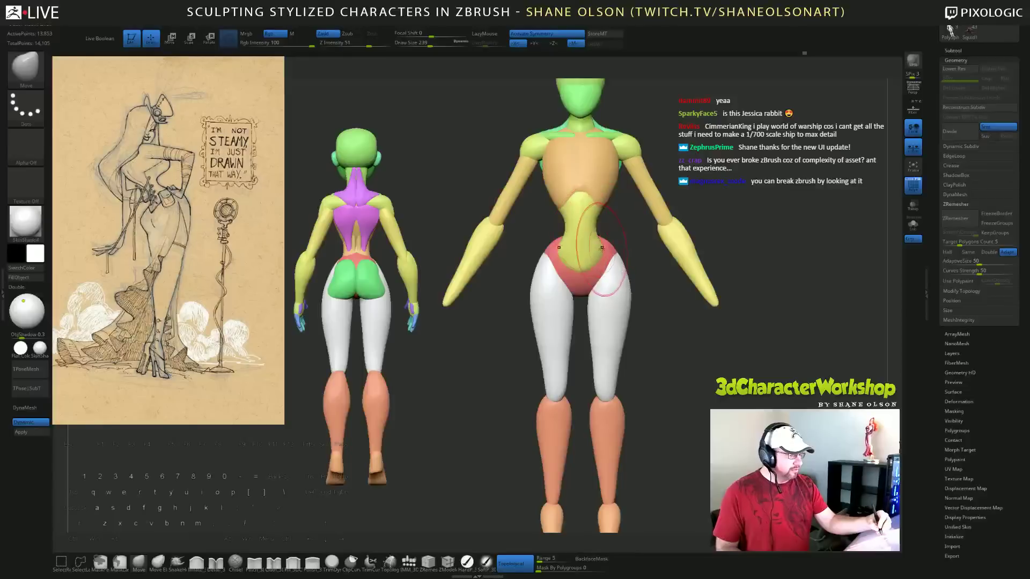
{"action": "left_click_drag", "start_coordinate": [597, 247], "coordinate": [599, 242]}
{"action": "left_click_drag", "start_coordinate": [674, 291], "coordinate": [542, 288]}
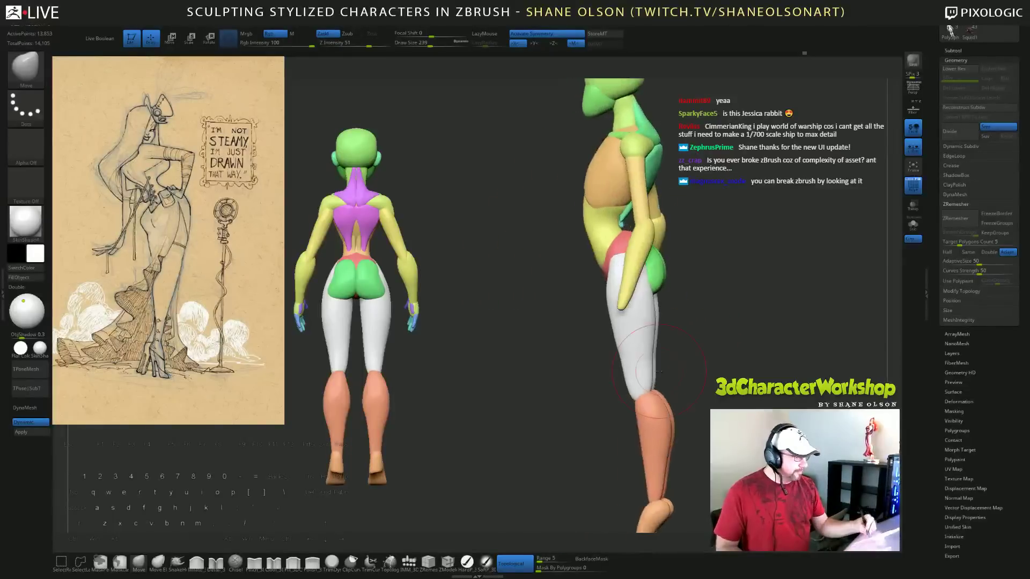
{"action": "left_click_drag", "start_coordinate": [703, 282], "coordinate": [725, 280]}
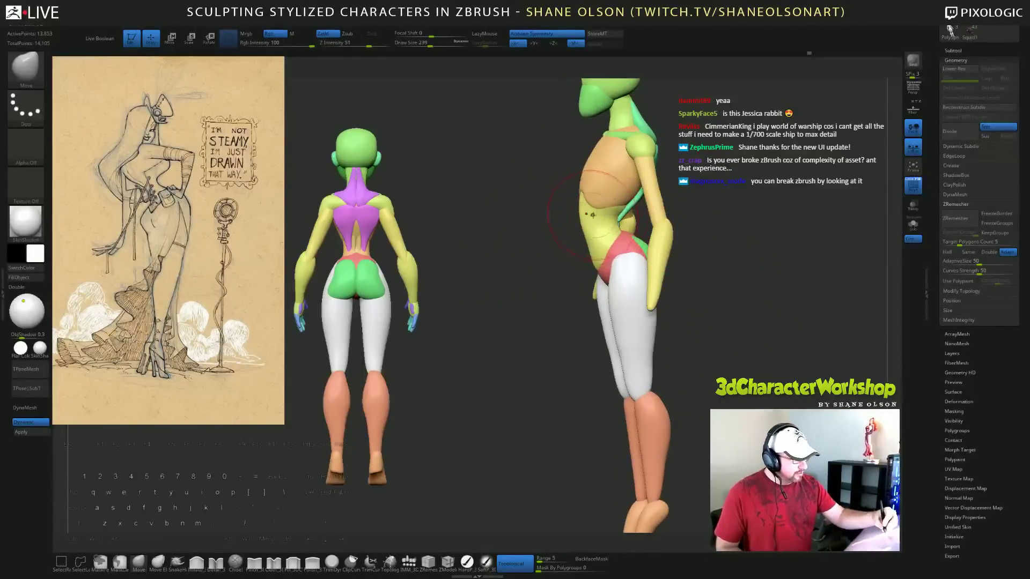
{"action": "left_click_drag", "start_coordinate": [710, 211], "coordinate": [731, 216]}
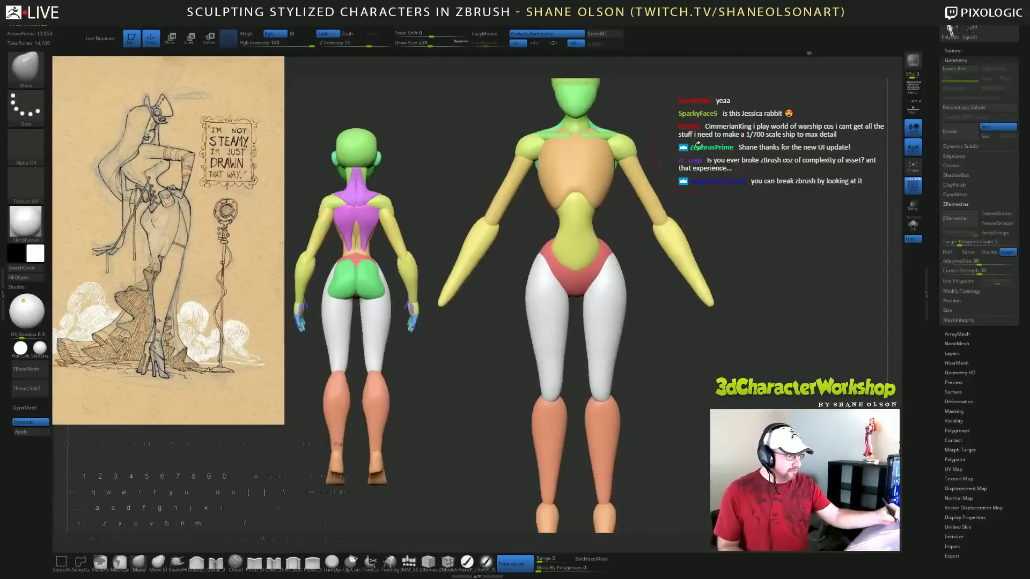
{"action": "mouse_move", "coordinate": [698, 145]}
{"action": "left_mouse_down"}
{"action": "mouse_move", "coordinate": [601, 147]}
{"action": "mouse_move", "coordinate": [674, 149]}
{"action": "left_mouse_up"}
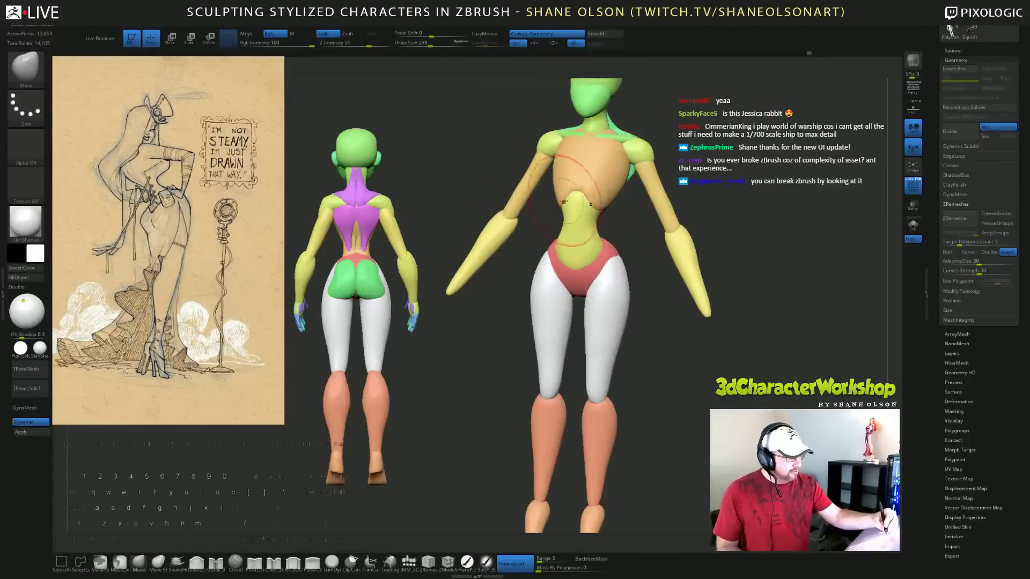
Refine the waist and abdomen contours around the lower ribcage with a smaller Move brush.
{"action": "mouse_move", "coordinate": [674, 317]}
{"action": "left_mouse_down", "text": "shift"}
{"action": "mouse_move", "coordinate": [694, 352]}
{"action": "mouse_move", "coordinate": [679, 372]}
{"action": "left_mouse_up", "text": "shift"}
{"action": "left_click_drag", "start_coordinate": [680, 175], "coordinate": [703, 175]}
{"action": "key", "text": "s"}
{"action": "left_click_drag", "start_coordinate": [641, 172], "coordinate": [677, 177]}
{"action": "left_click_drag", "start_coordinate": [527, 213], "coordinate": [529, 221]}
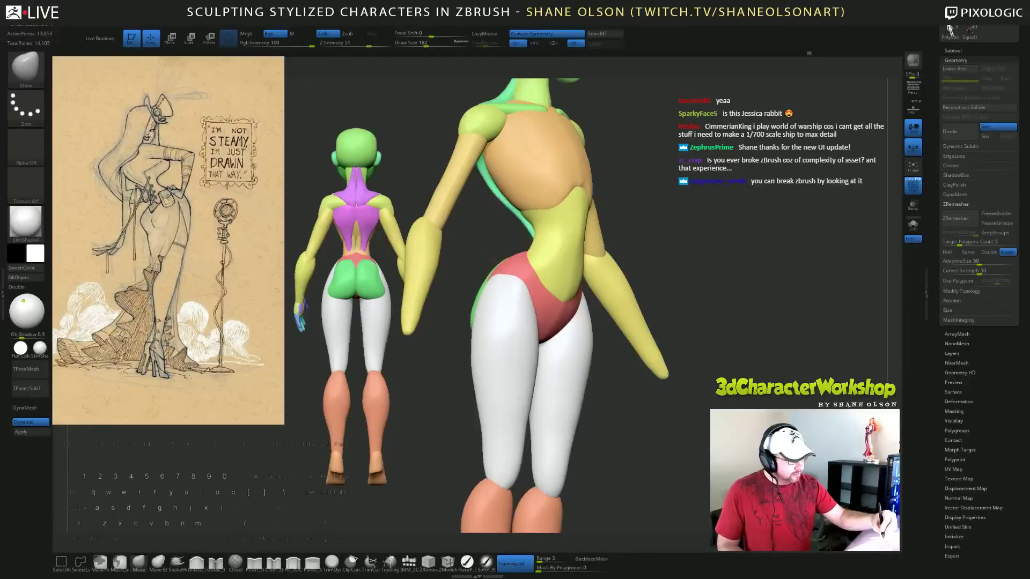
{"action": "left_click_drag", "start_coordinate": [633, 189], "coordinate": [708, 219]}
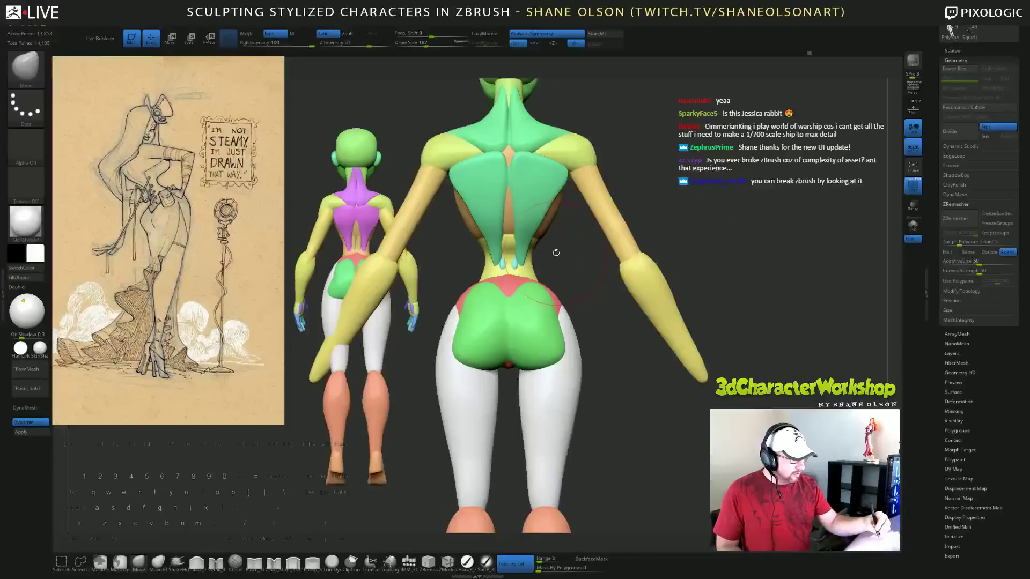
{"action": "left_click_drag", "start_coordinate": [555, 252], "coordinate": [541, 257]}
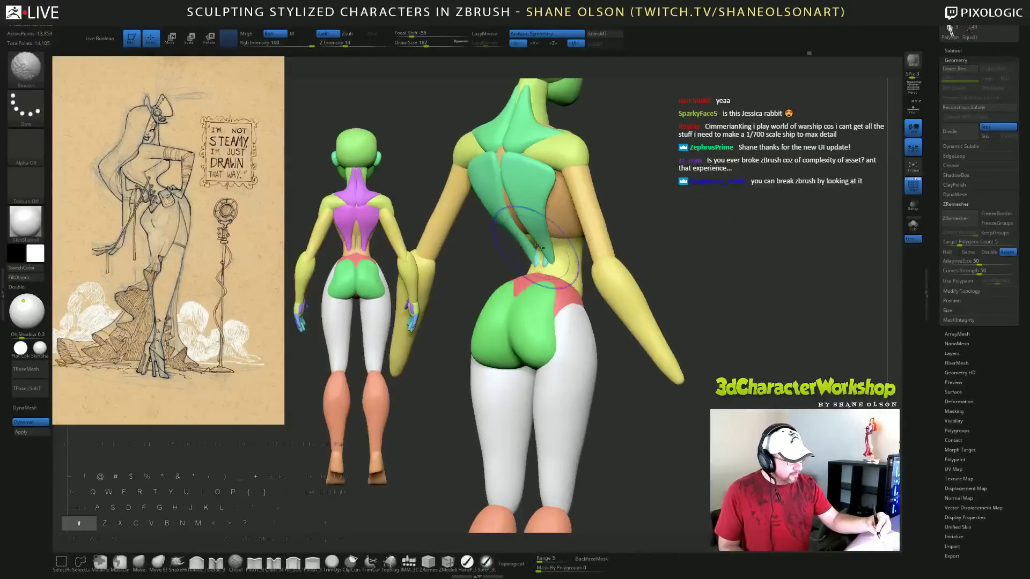
Isolate the abdomen, smooth its surface, and unhide the rest of the body.
{"action": "left_click", "coordinate": [565, 251], "text": "ctrl+shift"}
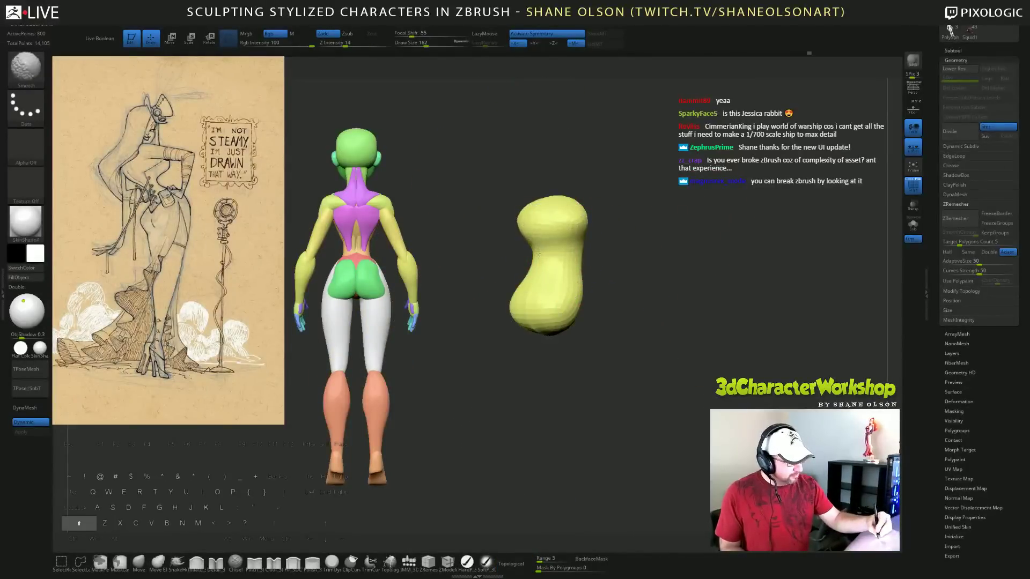
{"action": "left_click_drag", "start_coordinate": [538, 255], "coordinate": [546, 308], "text": "shift"}
{"action": "left_click_drag", "start_coordinate": [675, 288], "coordinate": [623, 262]}
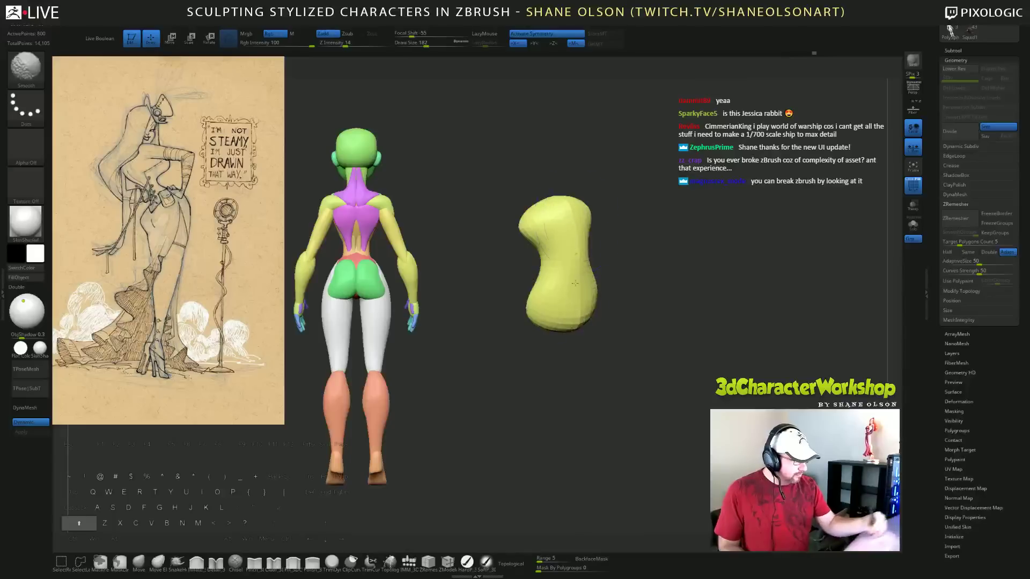
{"action": "left_click", "coordinate": [706, 302], "text": "ctrl+shift"}
{"action": "mouse_move", "coordinate": [742, 263]}
{"action": "left_mouse_down"}
{"action": "mouse_move", "coordinate": [756, 260]}
{"action": "mouse_move", "coordinate": [731, 283]}
{"action": "mouse_move", "coordinate": [721, 316]}
{"action": "mouse_move", "coordinate": [768, 299]}
{"action": "mouse_move", "coordinate": [665, 260]}
{"action": "left_mouse_up"}
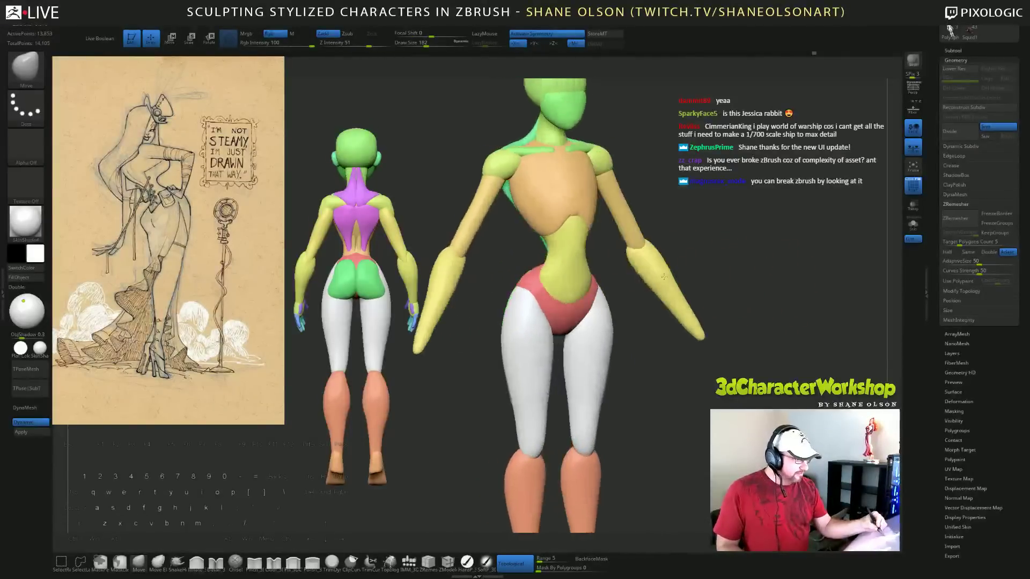
Isolate the ribcage, smooth its upper surface, and unhide the rest of the body.
{"action": "left_click", "coordinate": [583, 196], "text": "ctrl+shift"}
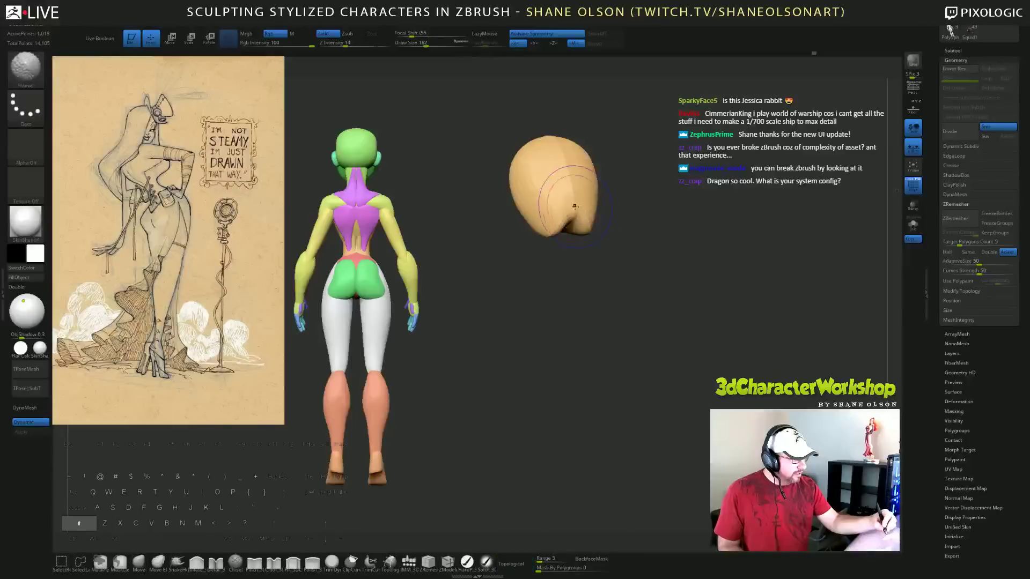
{"action": "left_click_drag", "start_coordinate": [690, 321], "coordinate": [663, 315]}
{"action": "left_click_drag", "start_coordinate": [567, 160], "coordinate": [579, 152], "text": "shift"}
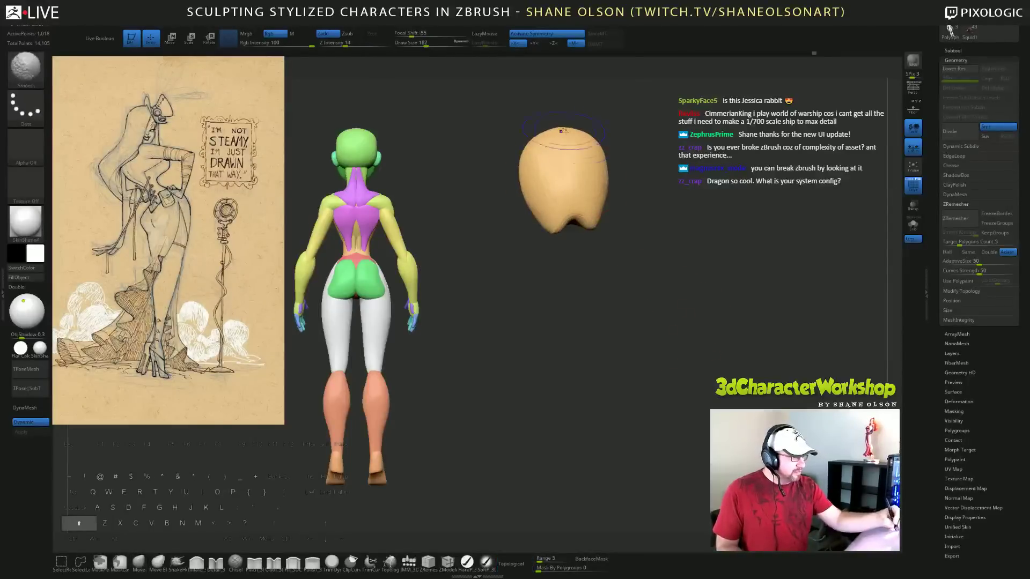
{"action": "left_click_drag", "start_coordinate": [659, 268], "coordinate": [705, 309]}
{"action": "left_click", "coordinate": [728, 292], "text": "ctrl+shift"}
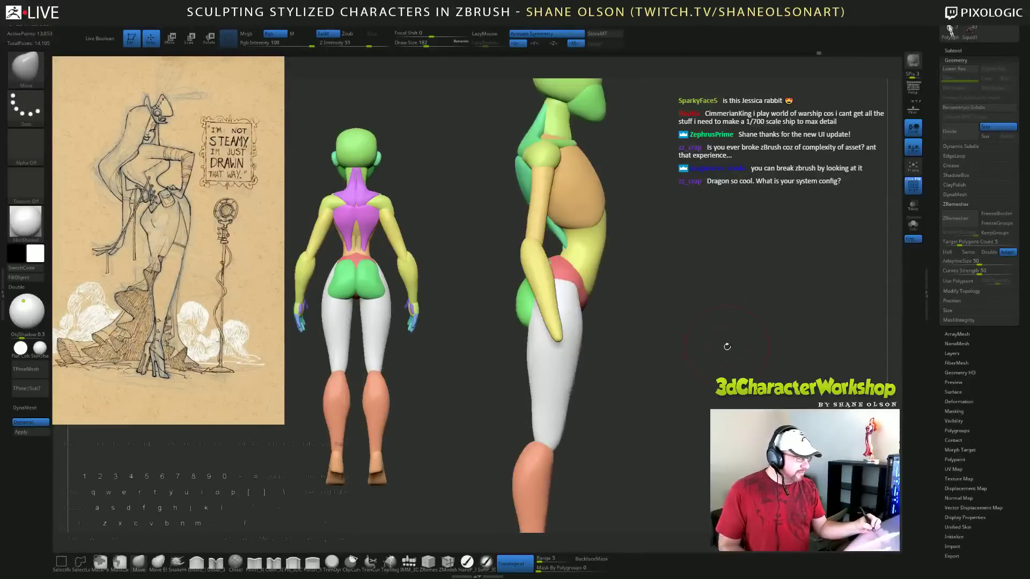
{"action": "left_click_drag", "start_coordinate": [727, 347], "coordinate": [710, 357]}
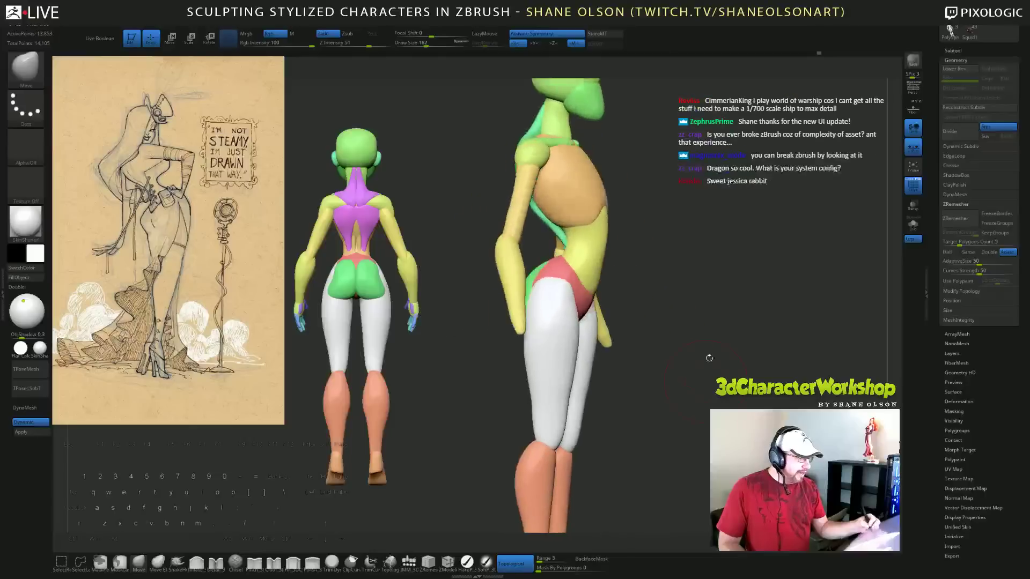
Isolate the paired lower-back muscles, adjust their curve with an enlarged Move brush, and restore the full body.
{"action": "left_click_drag", "start_coordinate": [688, 241], "coordinate": [693, 243], "text": "alt"}
{"action": "left_click_drag", "start_coordinate": [648, 288], "coordinate": [698, 274]}
{"action": "mouse_move", "coordinate": [612, 270]}
{"action": "left_mouse_down", "text": "shift"}
{"action": "mouse_move", "coordinate": [632, 263]}
{"action": "mouse_move", "coordinate": [635, 286]}
{"action": "mouse_move", "coordinate": [664, 301]}
{"action": "left_mouse_up", "text": "shift"}
{"action": "left_click", "coordinate": [573, 280], "text": "ctrl+shift"}
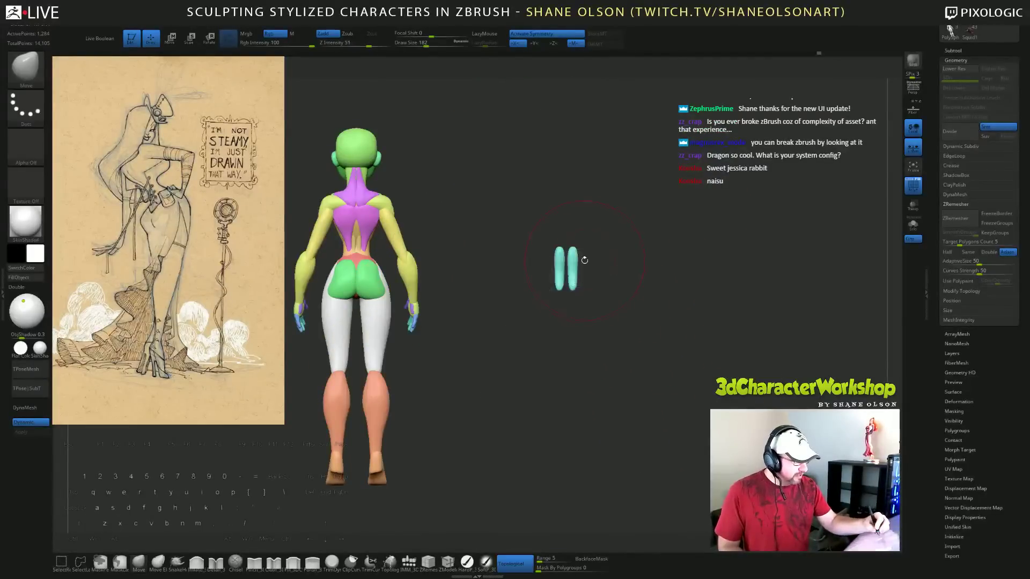
{"action": "key", "text": "shift+2"}
{"action": "key", "text": "s"}
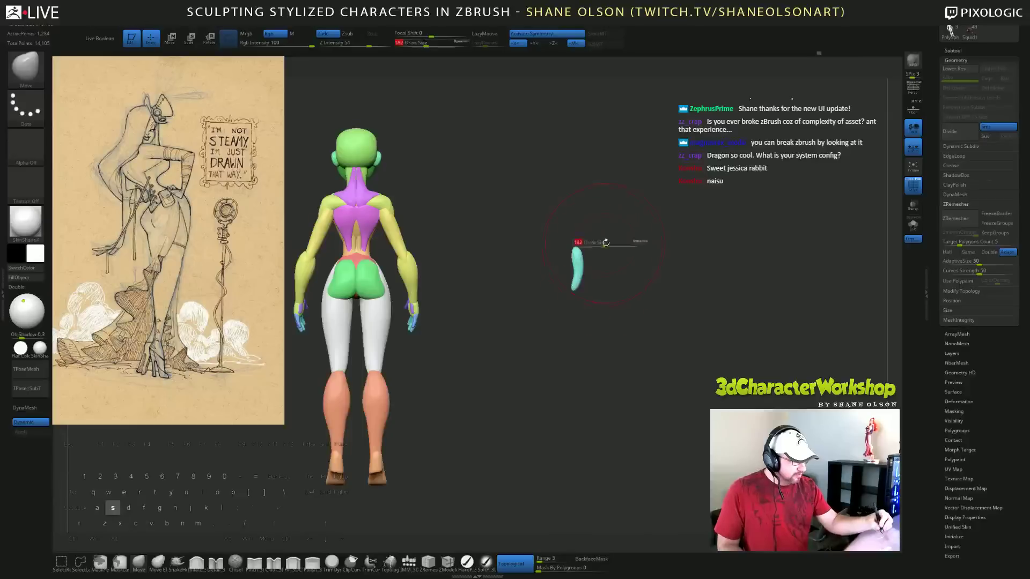
{"action": "left_click_drag", "start_coordinate": [605, 242], "coordinate": [612, 242]}
{"action": "left_click", "coordinate": [692, 253], "text": "ctrl+shift"}
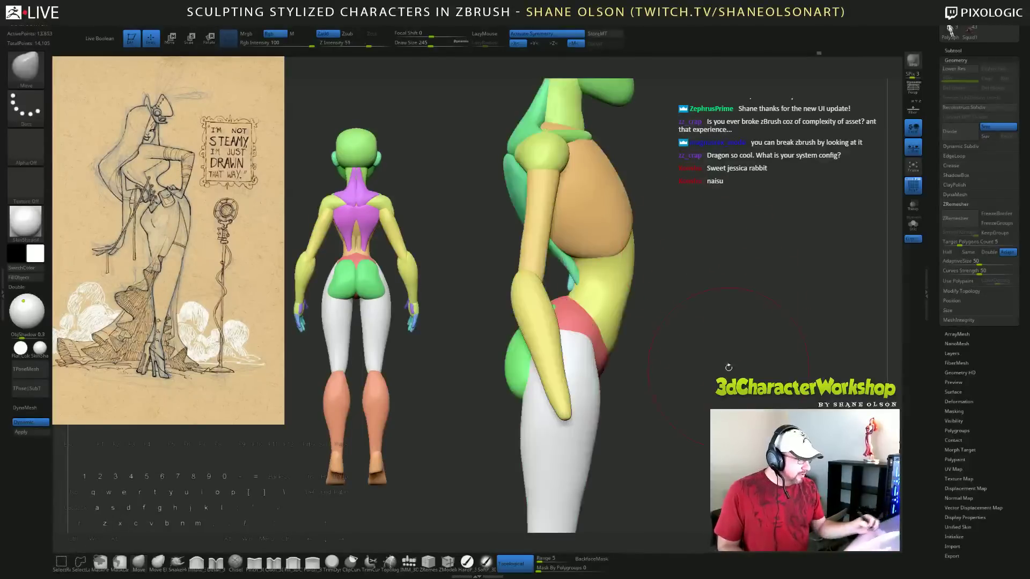
Fit the lower-back muscles and tapered lat ends against the waist using a smaller Move brush.
{"action": "mouse_move", "coordinate": [727, 368]}
{"action": "left_mouse_down"}
{"action": "mouse_move", "coordinate": [759, 374]}
{"action": "mouse_move", "coordinate": [765, 192]}
{"action": "left_mouse_up"}
{"action": "key", "text": "s"}
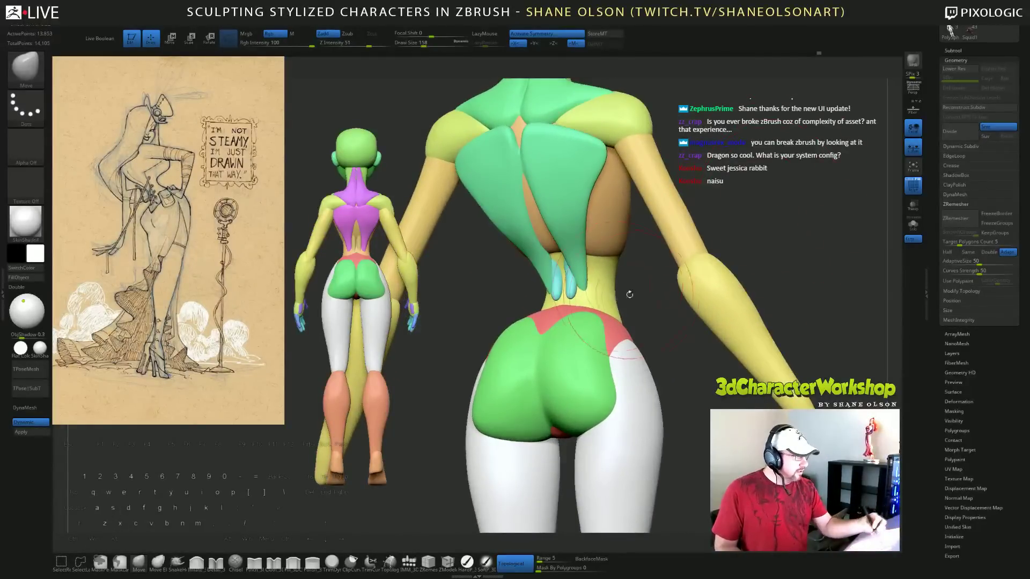
{"action": "left_click_drag", "start_coordinate": [637, 291], "coordinate": [624, 284]}
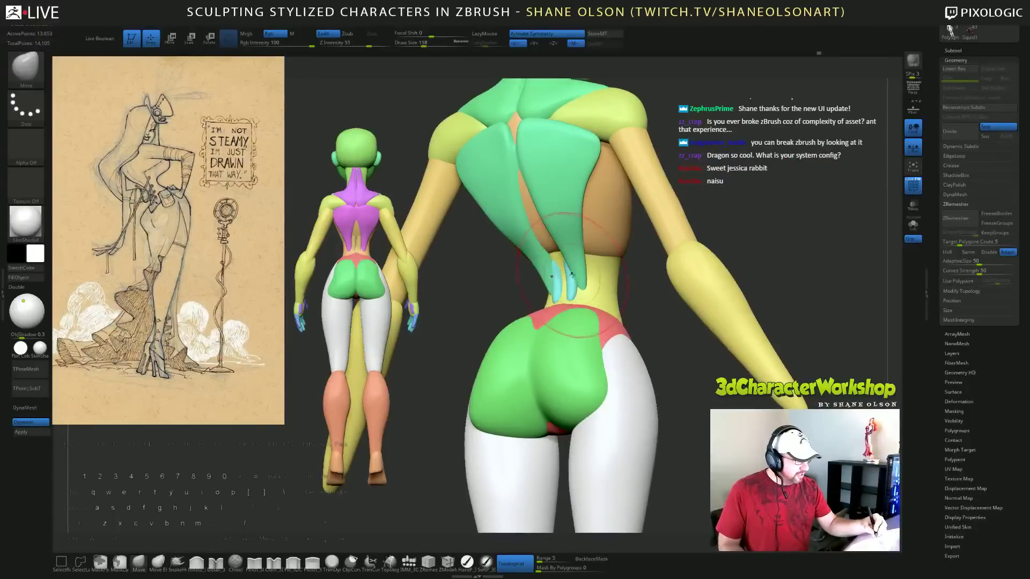
{"action": "left_click_drag", "start_coordinate": [604, 283], "coordinate": [599, 282]}
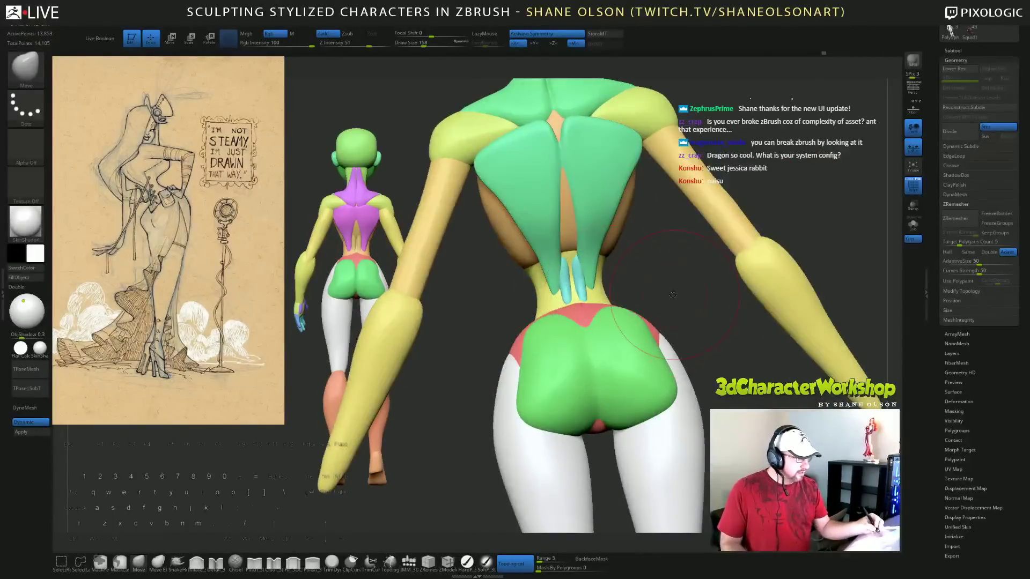
{"action": "left_click_drag", "start_coordinate": [672, 295], "coordinate": [578, 274]}
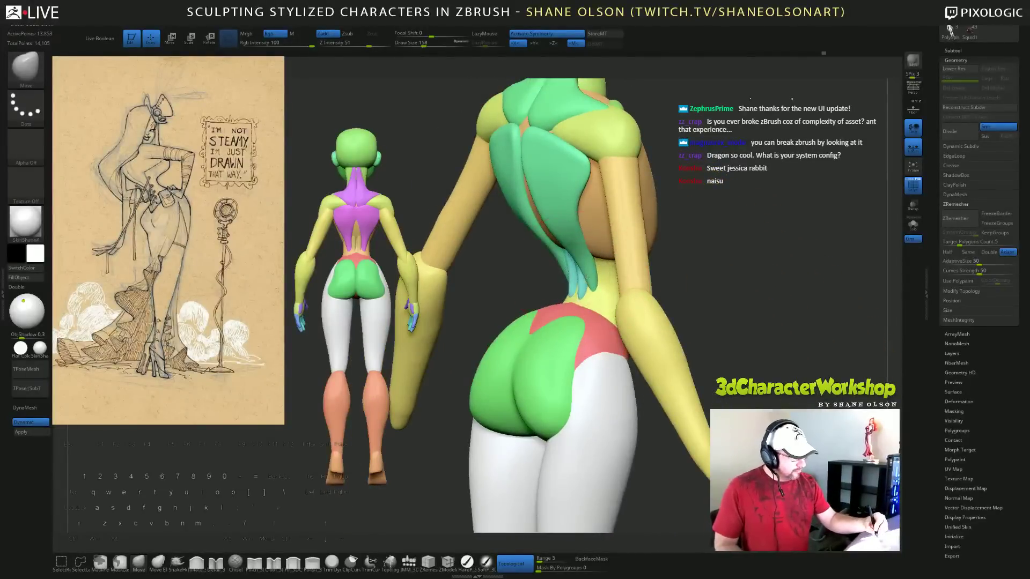
{"action": "left_click_drag", "start_coordinate": [754, 274], "coordinate": [778, 327]}
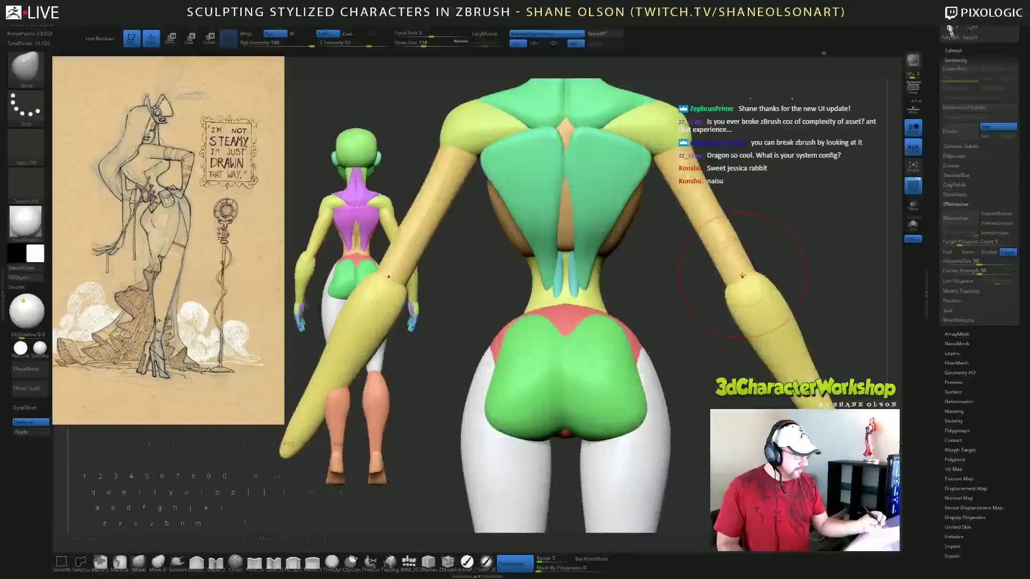
{"action": "left_click_drag", "start_coordinate": [660, 285], "coordinate": [638, 277]}
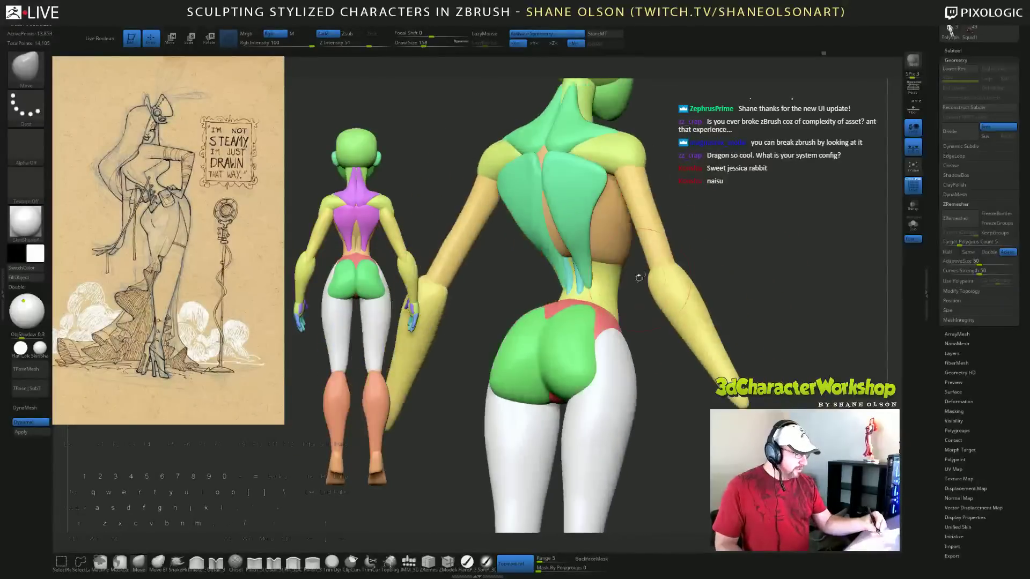
Smooth the ribcage's side, isolate it to check its form, and unhide the rest of the body.
{"action": "mouse_move", "coordinate": [612, 239]}
{"action": "left_mouse_down", "text": "shift"}
{"action": "mouse_move", "coordinate": [623, 240]}
{"action": "mouse_move", "coordinate": [593, 269]}
{"action": "mouse_move", "coordinate": [652, 311]}
{"action": "left_mouse_up", "text": "shift"}
{"action": "left_click", "coordinate": [606, 244], "text": "ctrl+shift"}
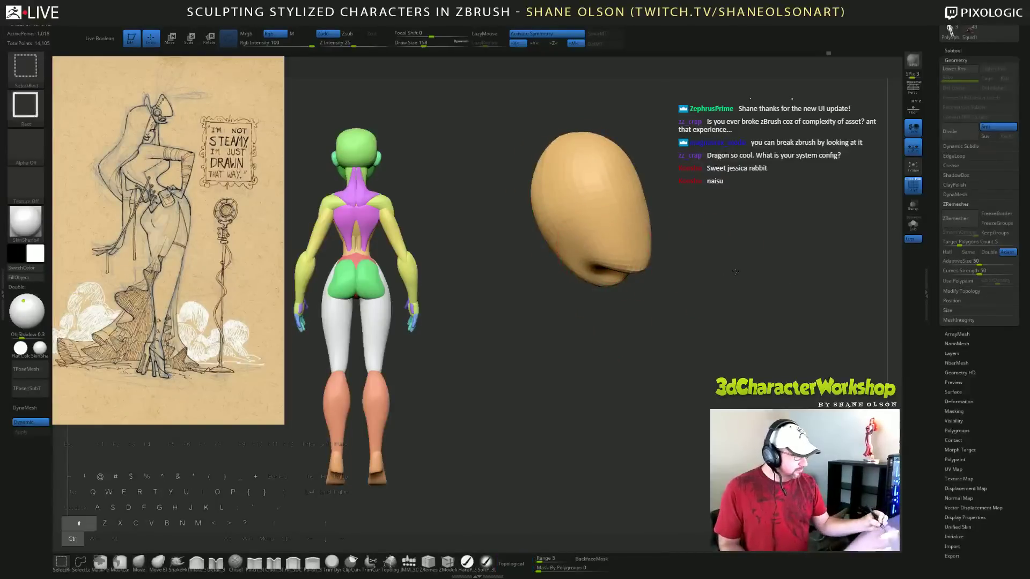
{"action": "left_click", "coordinate": [756, 282], "text": "ctrl+shift"}
{"action": "left_click_drag", "start_coordinate": [762, 283], "coordinate": [793, 290]}
{"action": "left_click_drag", "start_coordinate": [677, 305], "coordinate": [681, 265], "text": "alt"}
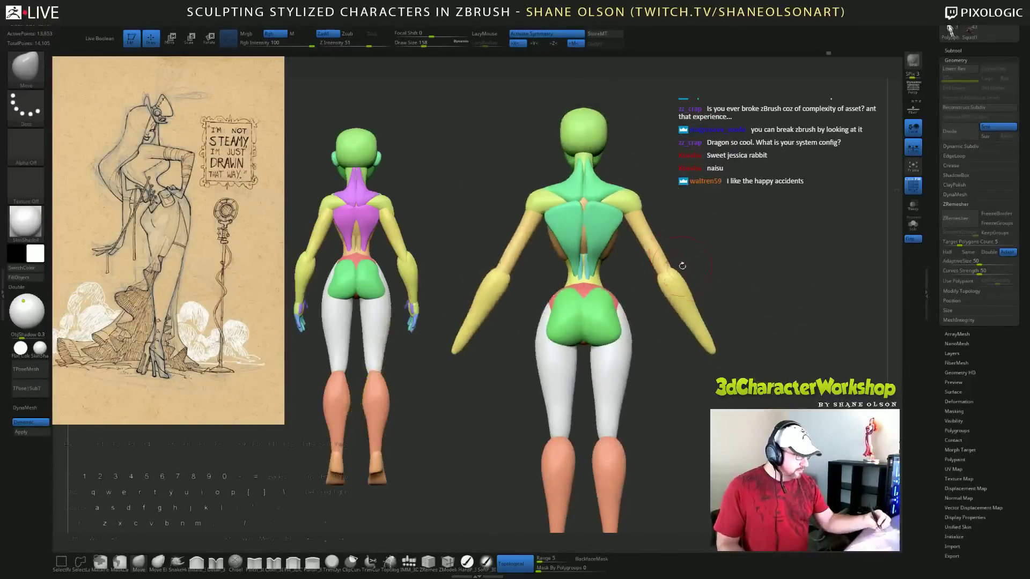
{"action": "left_click_drag", "start_coordinate": [747, 317], "coordinate": [750, 338], "text": "alt"}
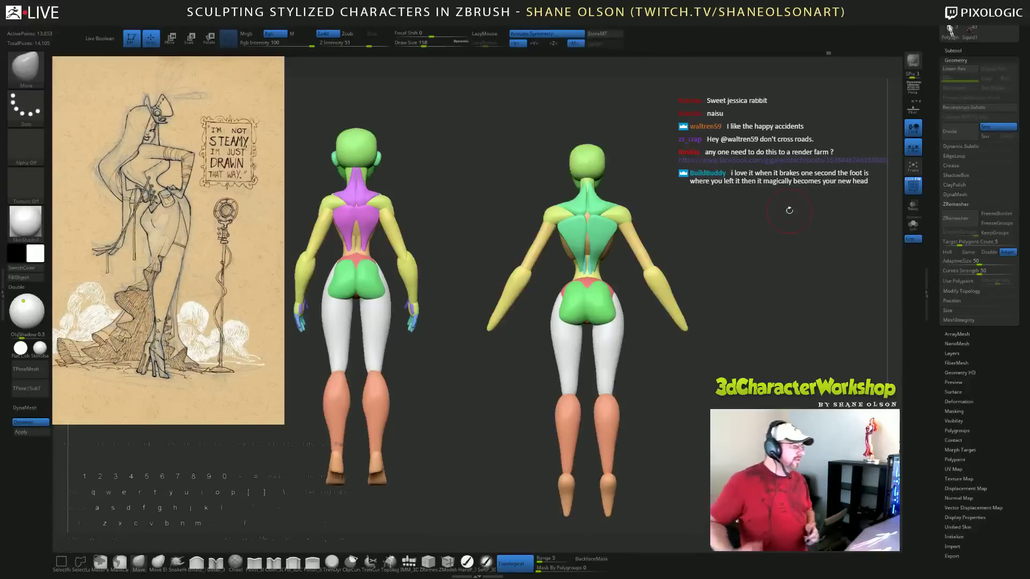
{"action": "left_click_drag", "start_coordinate": [734, 352], "coordinate": [729, 331]}
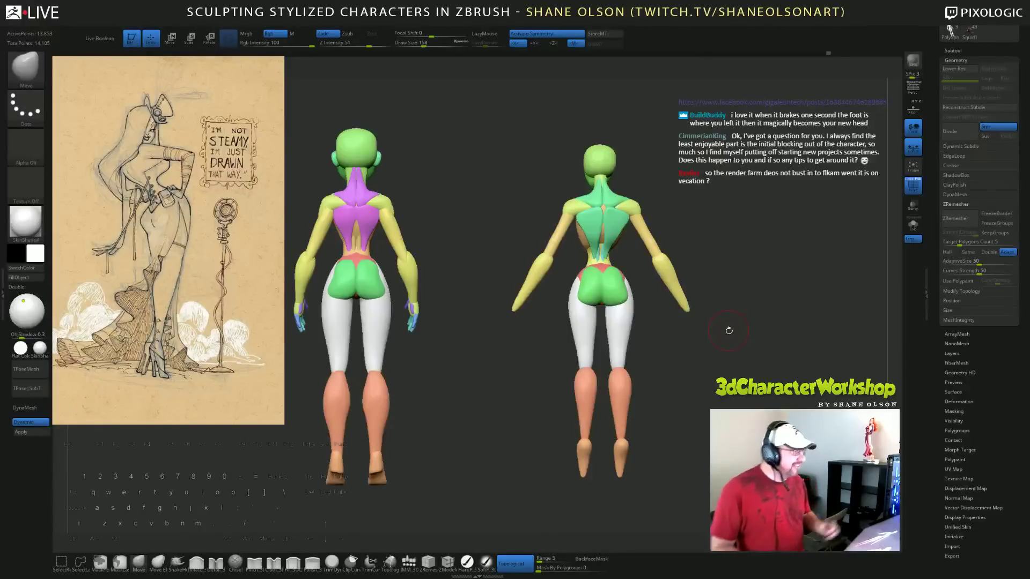
{"action": "left_click_drag", "start_coordinate": [752, 352], "coordinate": [760, 347]}
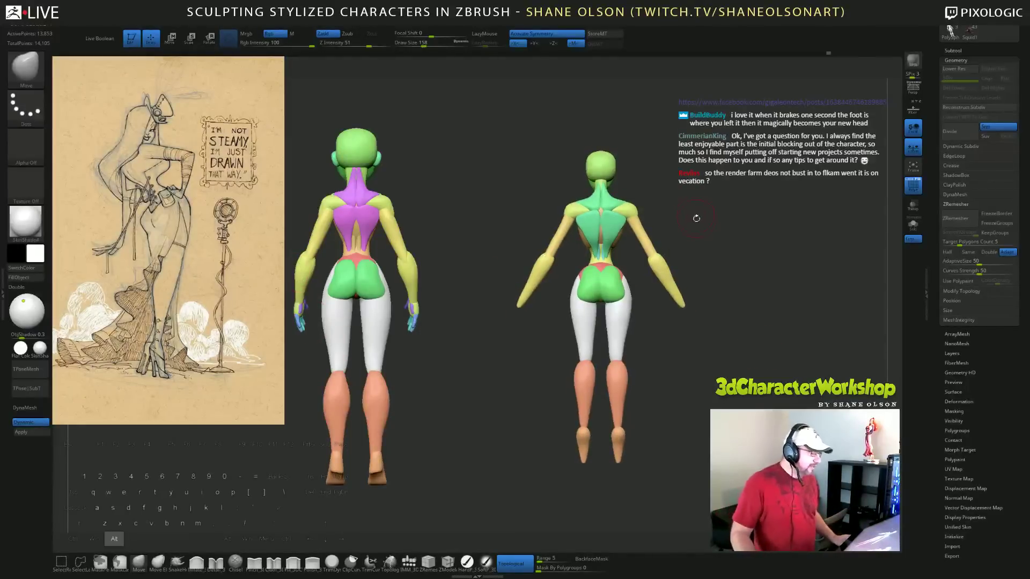
{"action": "left_click_drag", "start_coordinate": [697, 221], "coordinate": [708, 221]}
Insert the base-mesh figure as a subtool of the blocked-out character and show both figures together.
{"action": "left_click_drag", "start_coordinate": [939, 120], "coordinate": [941, 226]}
{"action": "left_click", "coordinate": [954, 158]}
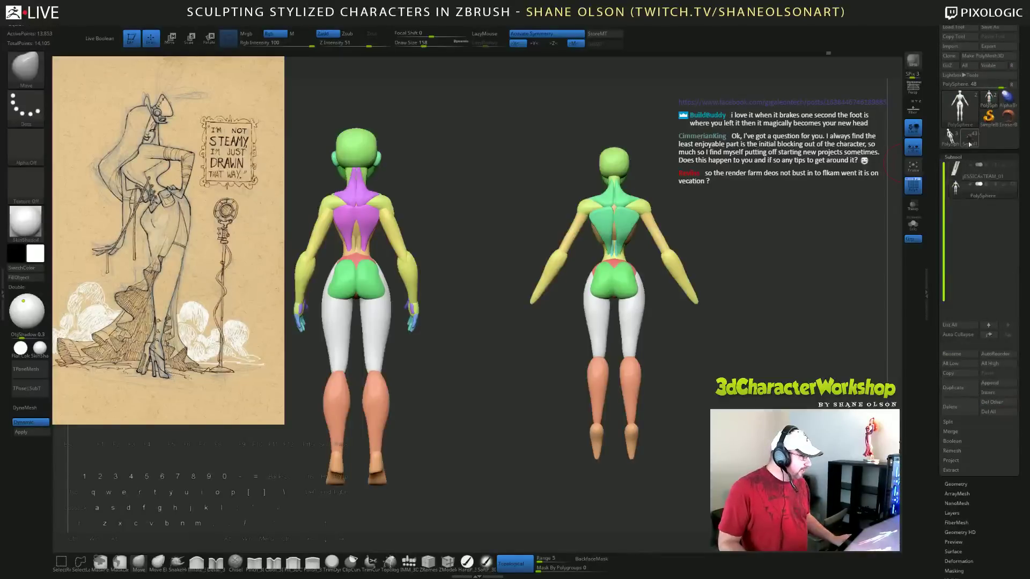
{"action": "left_click", "coordinate": [952, 138]}
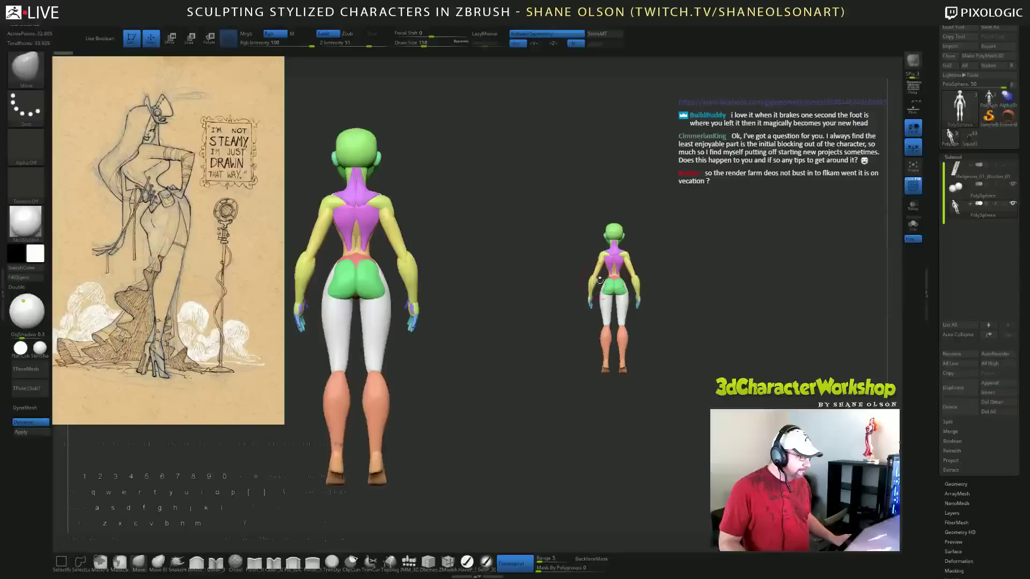
{"action": "left_click", "coordinate": [990, 101]}
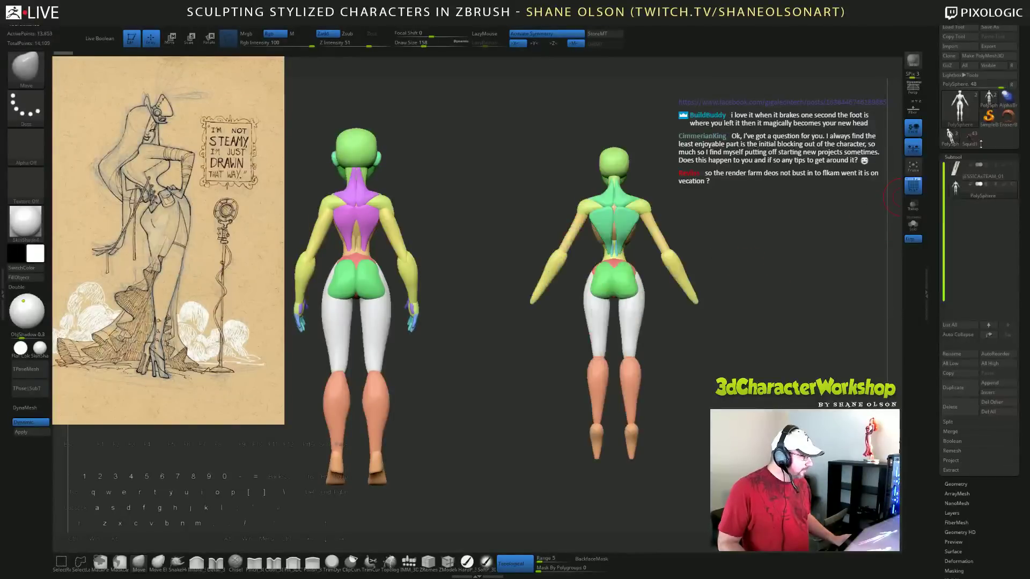
{"action": "left_click", "coordinate": [990, 383]}
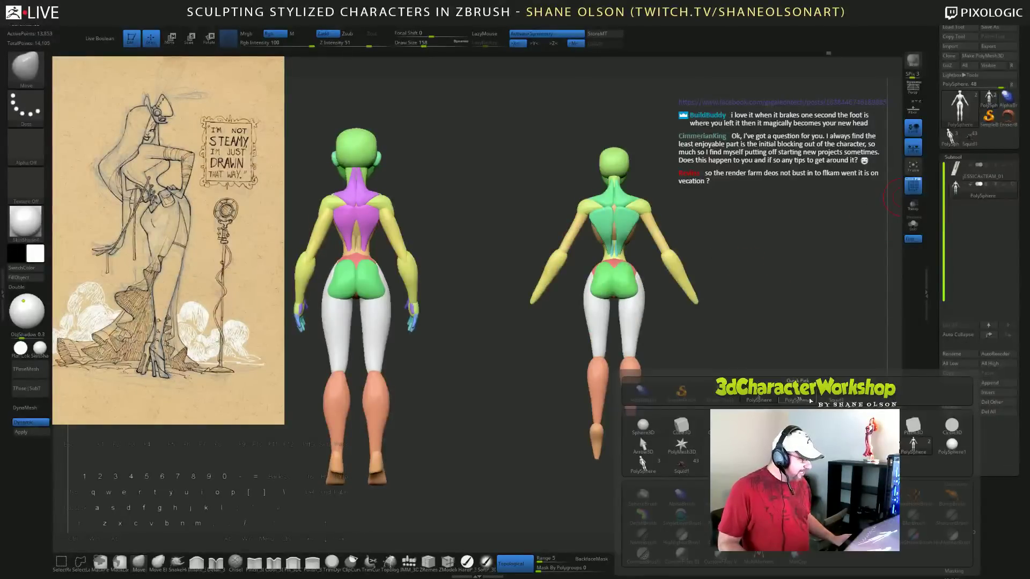
{"action": "left_click", "coordinate": [826, 424]}
{"action": "left_click_drag", "start_coordinate": [682, 266], "coordinate": [747, 283], "text": "alt"}
{"action": "left_click", "coordinate": [987, 213]}
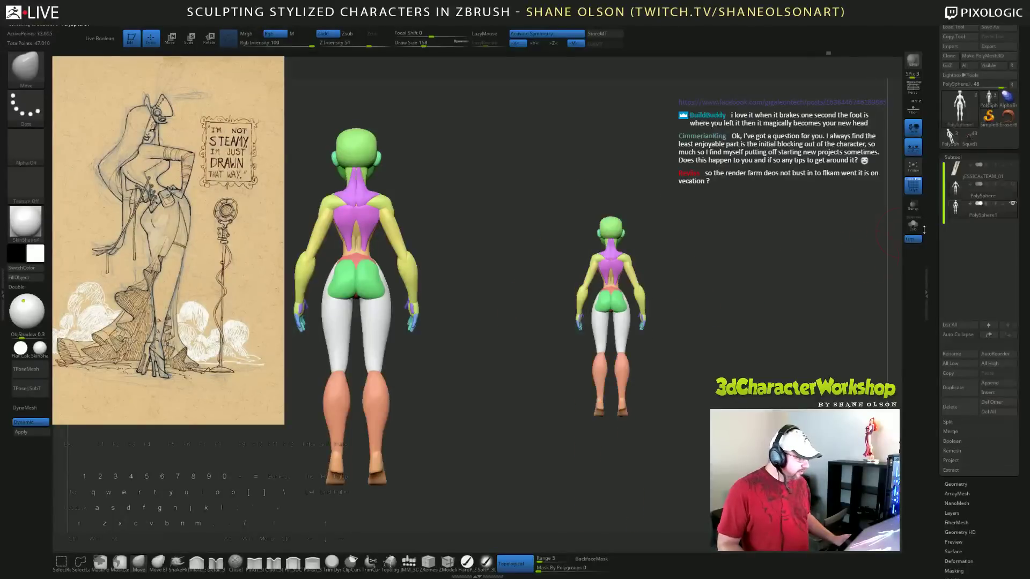
{"action": "left_click", "coordinate": [1013, 184]}
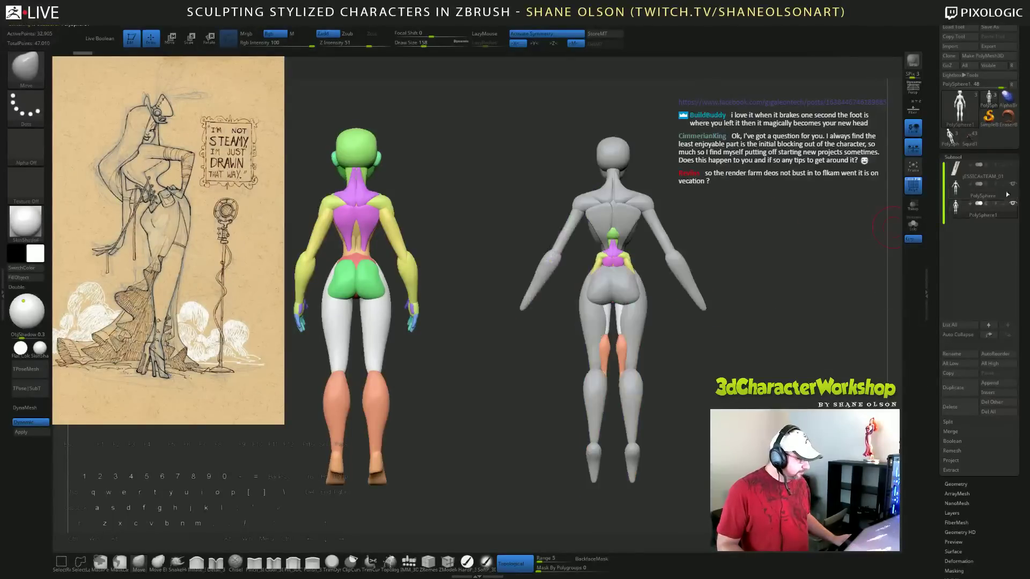
Uniformly scale the blocked-out character down with the gizmo to roughly match the inserted base mesh's height.
{"action": "key", "text": "e"}
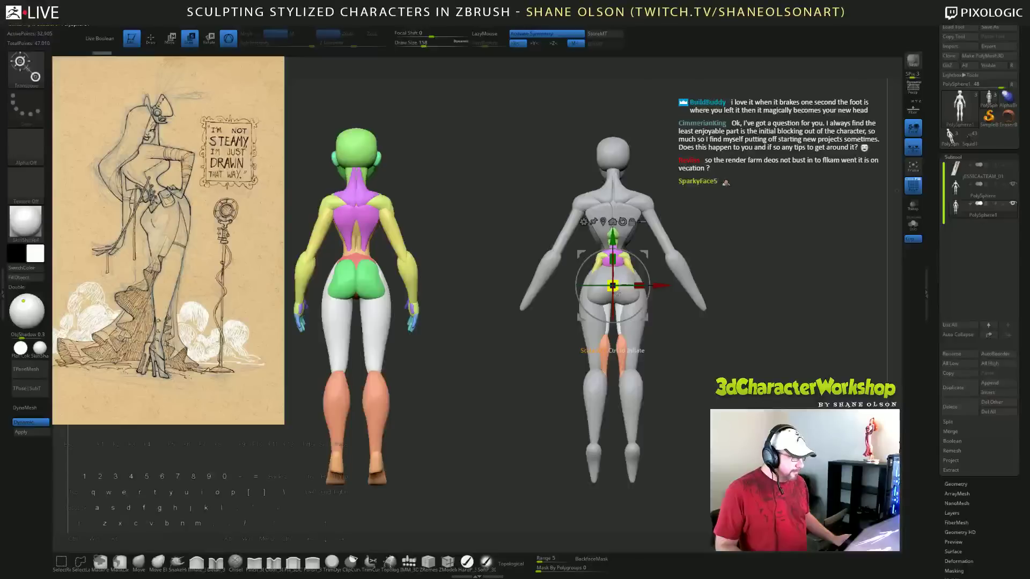
{"action": "left_click_drag", "start_coordinate": [613, 286], "coordinate": [628, 331]}
{"action": "key", "text": "ctrl+z"}
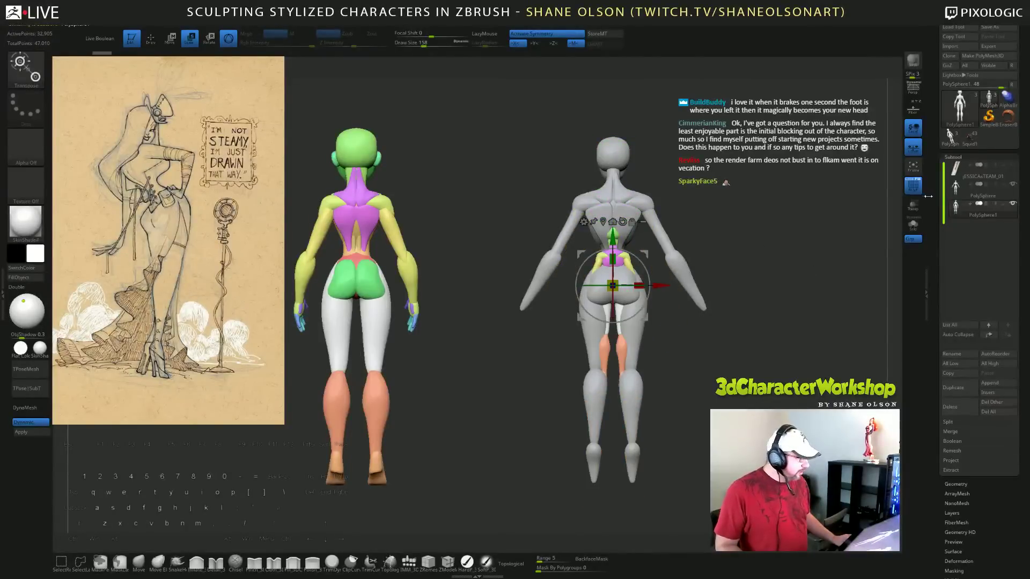
{"action": "left_click", "coordinate": [958, 189]}
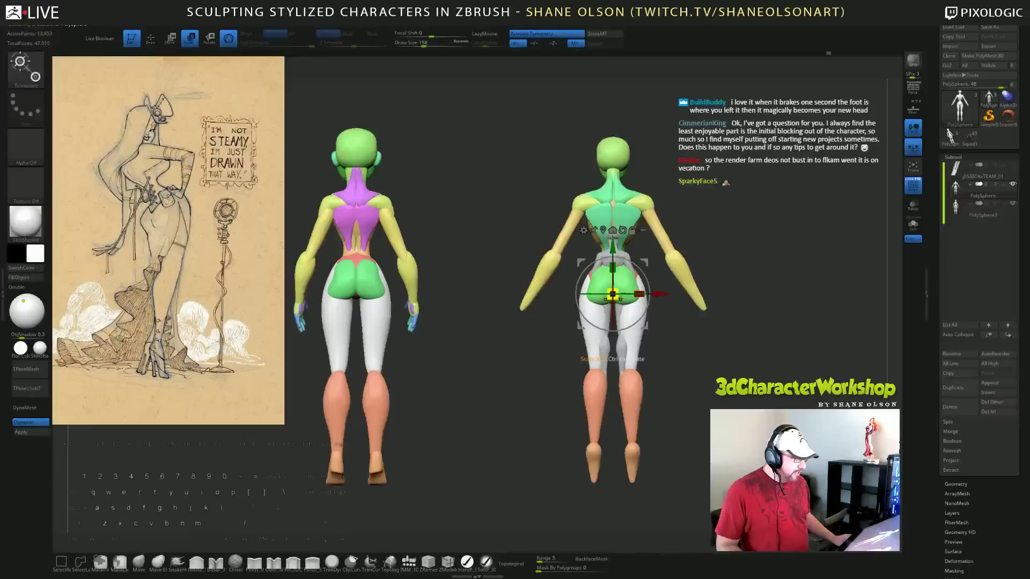
{"action": "left_click_drag", "start_coordinate": [616, 296], "coordinate": [602, 256]}
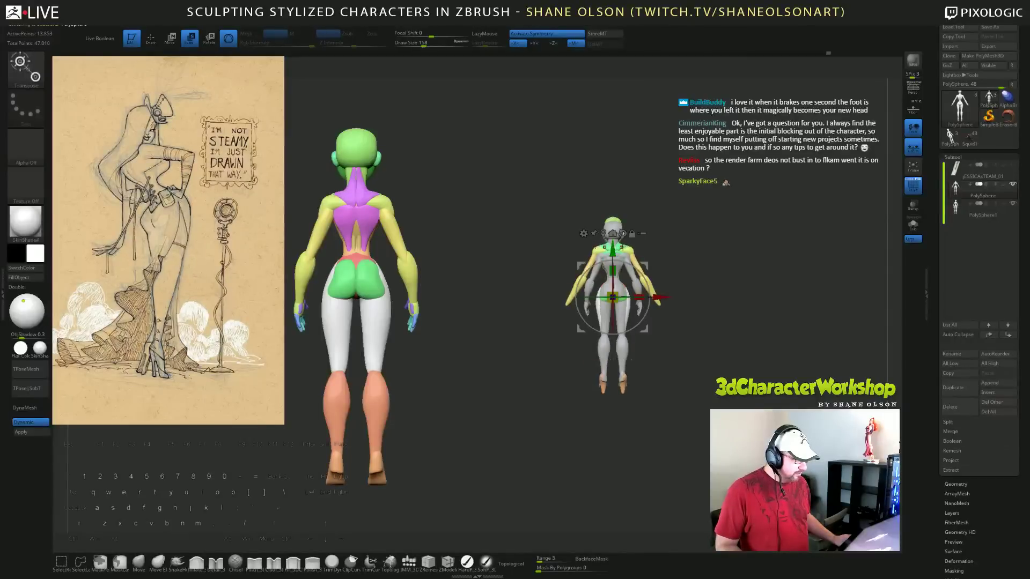
{"action": "left_click_drag", "start_coordinate": [756, 244], "coordinate": [712, 227]}
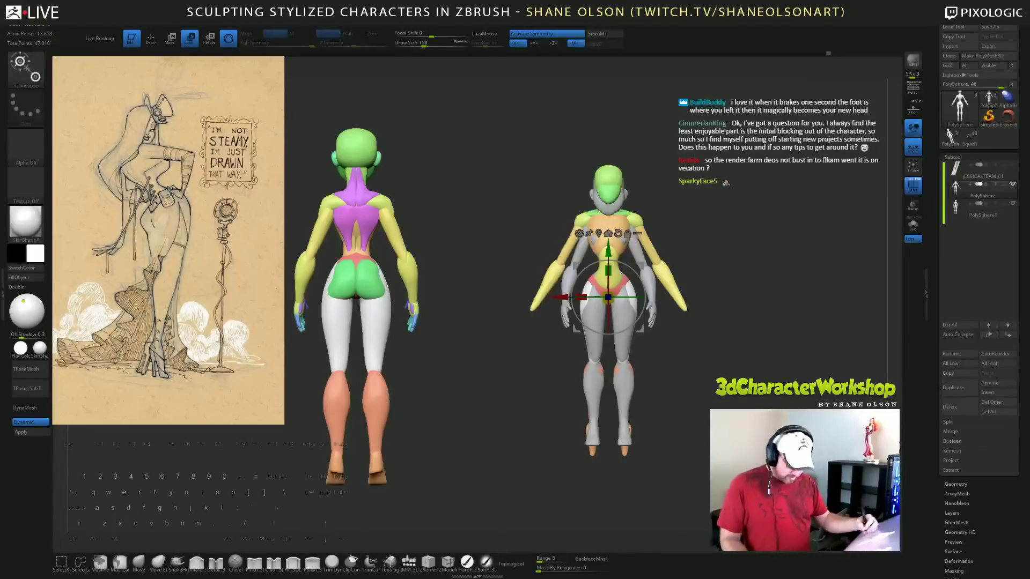
Solo the inserted base mesh, isolate both of its hands, and open the custom subtool-splitting commands.
{"action": "left_click", "coordinate": [955, 212]}
{"action": "key", "text": "q"}
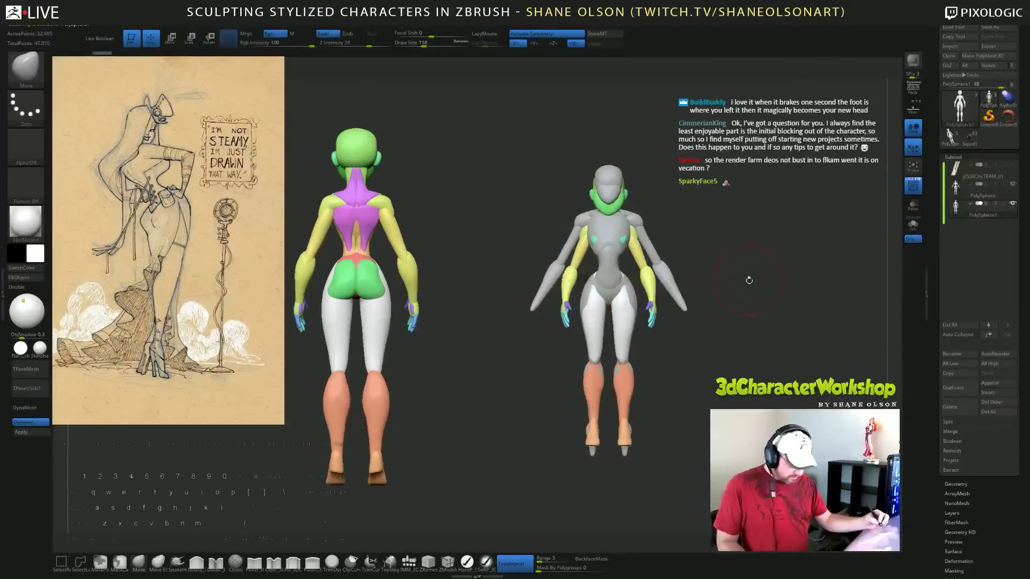
{"action": "left_click_drag", "start_coordinate": [749, 264], "coordinate": [745, 286], "text": "alt"}
{"action": "mouse_move", "coordinate": [764, 354]}
{"action": "left_mouse_down"}
{"action": "mouse_move", "coordinate": [697, 346]}
{"action": "mouse_move", "coordinate": [697, 304]}
{"action": "mouse_move", "coordinate": [670, 323]}
{"action": "left_mouse_up"}
{"action": "left_click", "coordinate": [912, 224]}
{"action": "left_click", "coordinate": [663, 285], "text": "ctrl+shift"}
{"action": "left_click", "coordinate": [665, 281], "text": "ctrl+shift"}
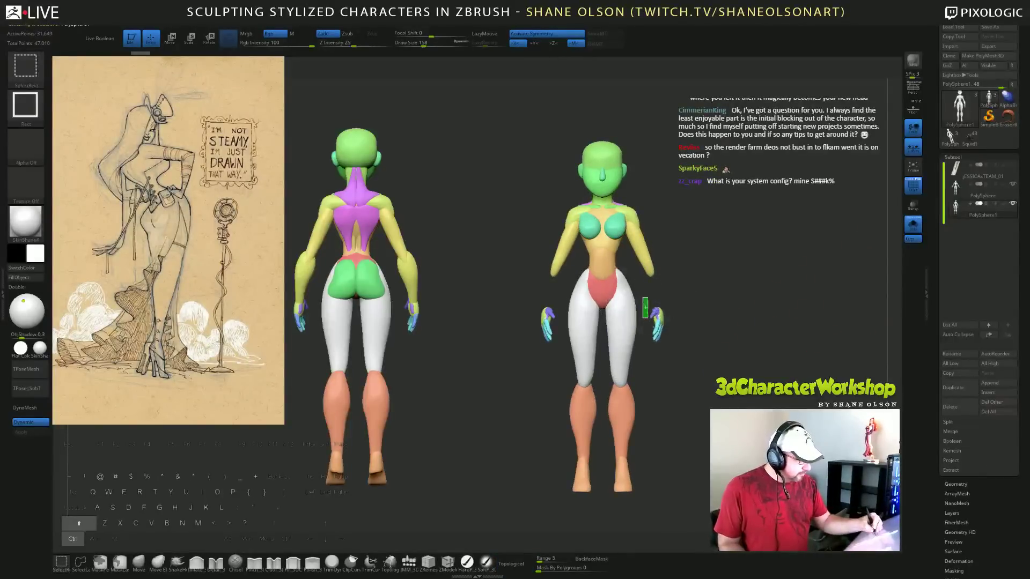
{"action": "left_click", "coordinate": [657, 322], "text": "ctrl+shift"}
{"action": "key", "text": "4"}
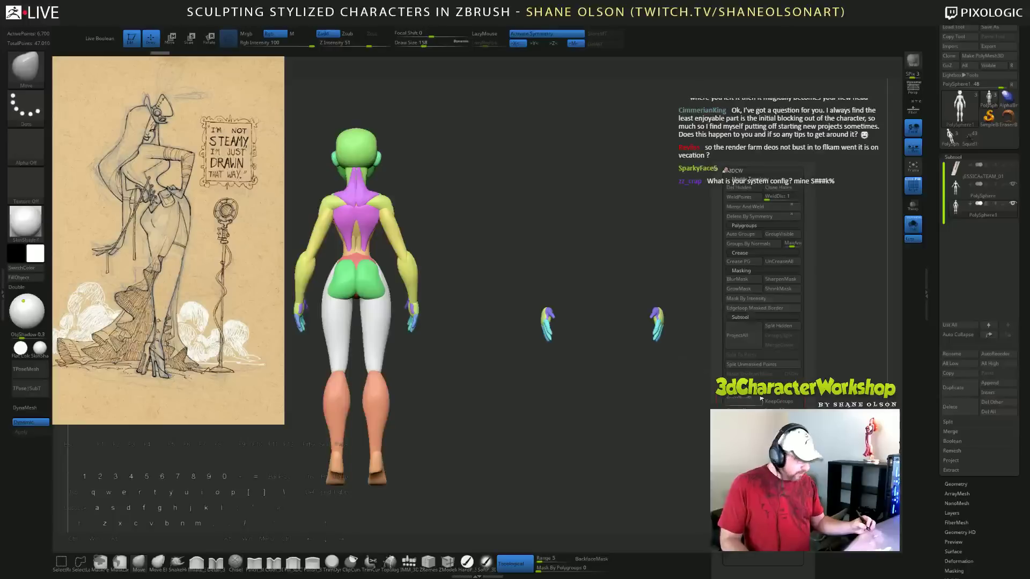
Delete the hidden geometry of the hands subtool and merge the hands into the body subtool.
{"action": "left_click", "coordinate": [743, 189]}
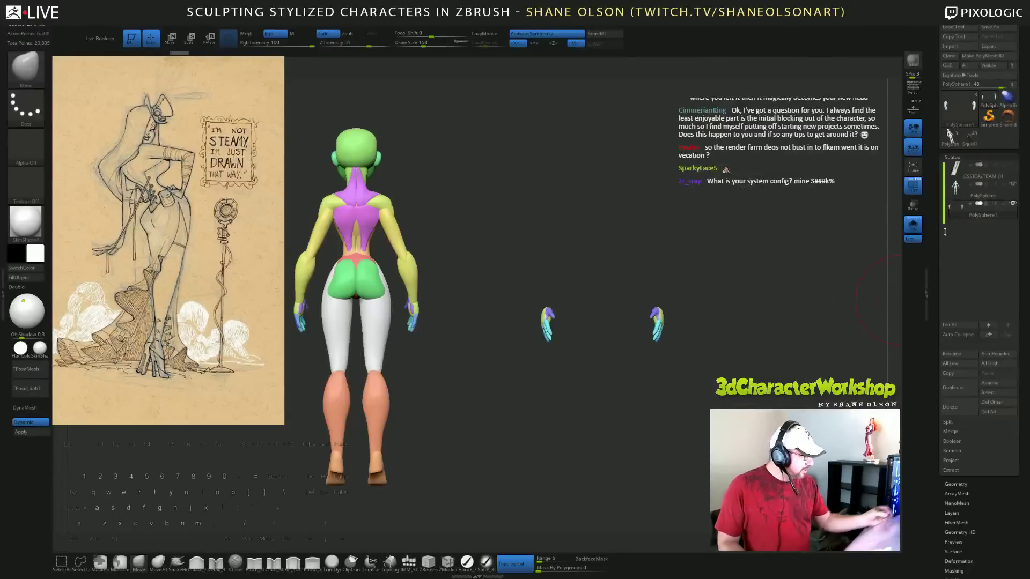
{"action": "left_click", "coordinate": [982, 189]}
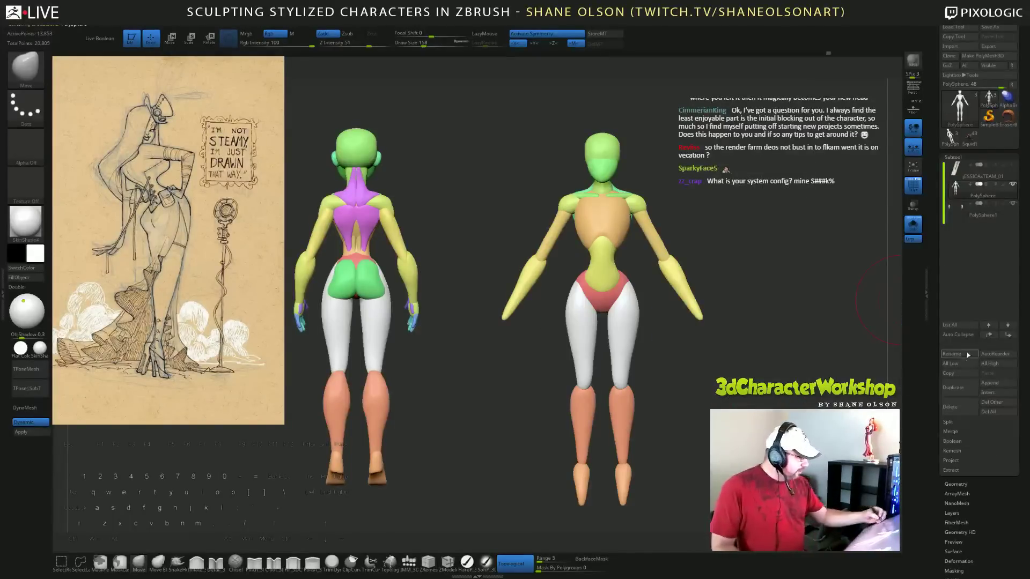
{"action": "left_click", "coordinate": [955, 433]}
{"action": "left_click", "coordinate": [956, 450]}
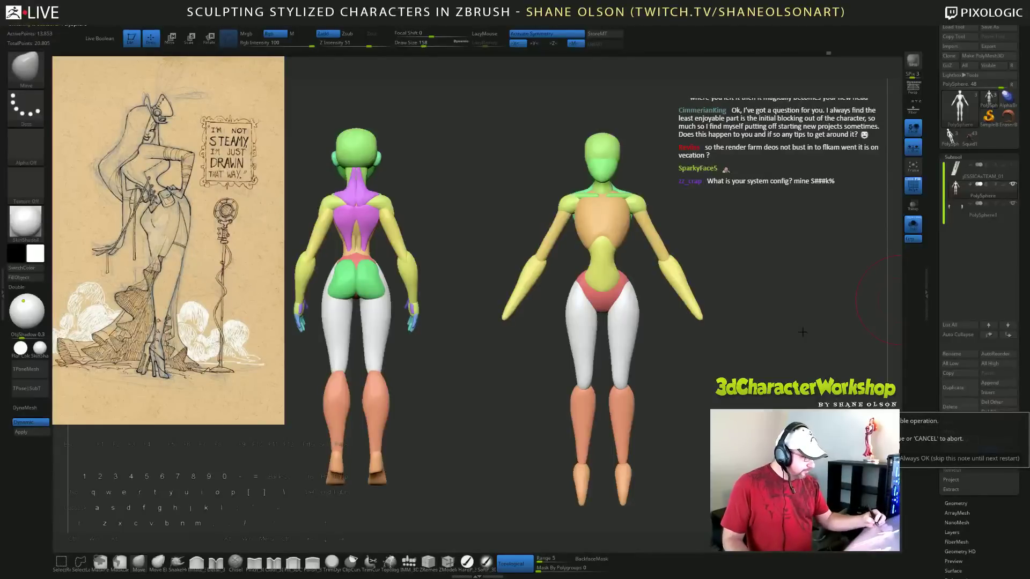
{"action": "left_click", "coordinate": [850, 459]}
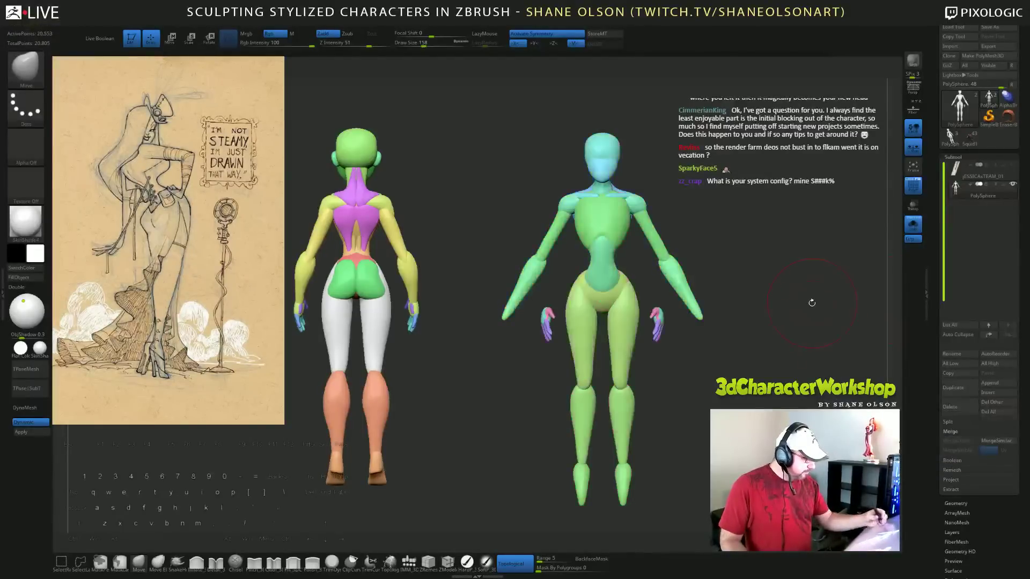
Mask the whole body except the two hands and centre the transform gizmo on the hand.
{"action": "left_click_drag", "start_coordinate": [735, 317], "coordinate": [772, 380], "text": "alt"}
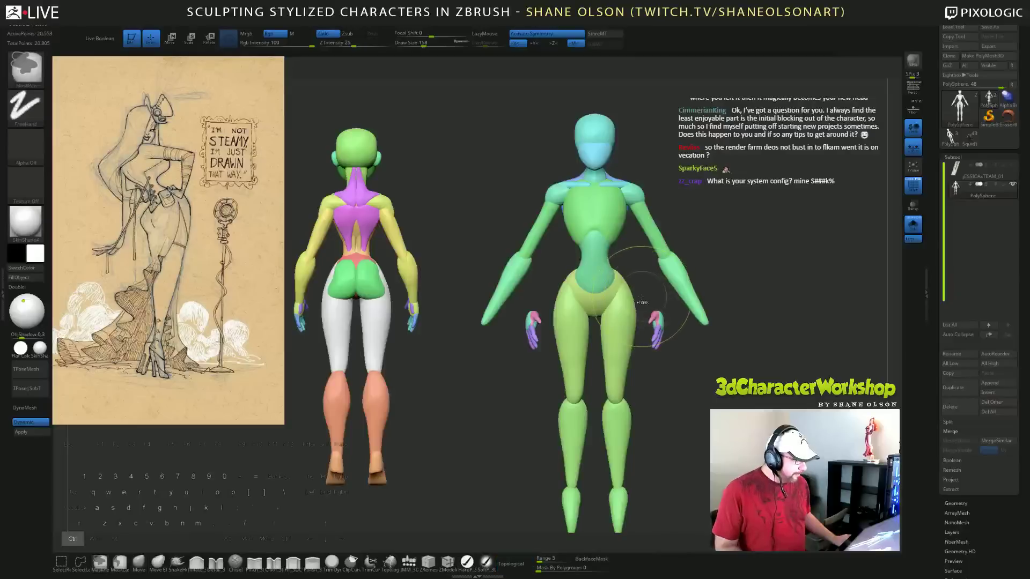
{"action": "left_click_drag", "start_coordinate": [639, 293], "coordinate": [675, 377], "text": "ctrl"}
{"action": "left_click", "coordinate": [759, 367], "text": "ctrl"}
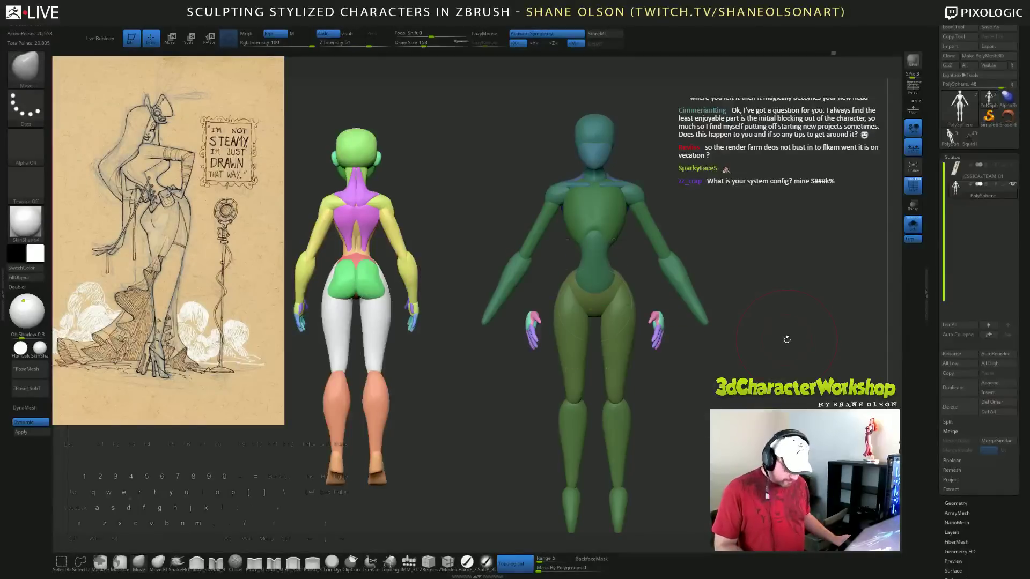
{"action": "key", "text": "e"}
{"action": "left_click", "coordinate": [660, 322], "text": "alt"}
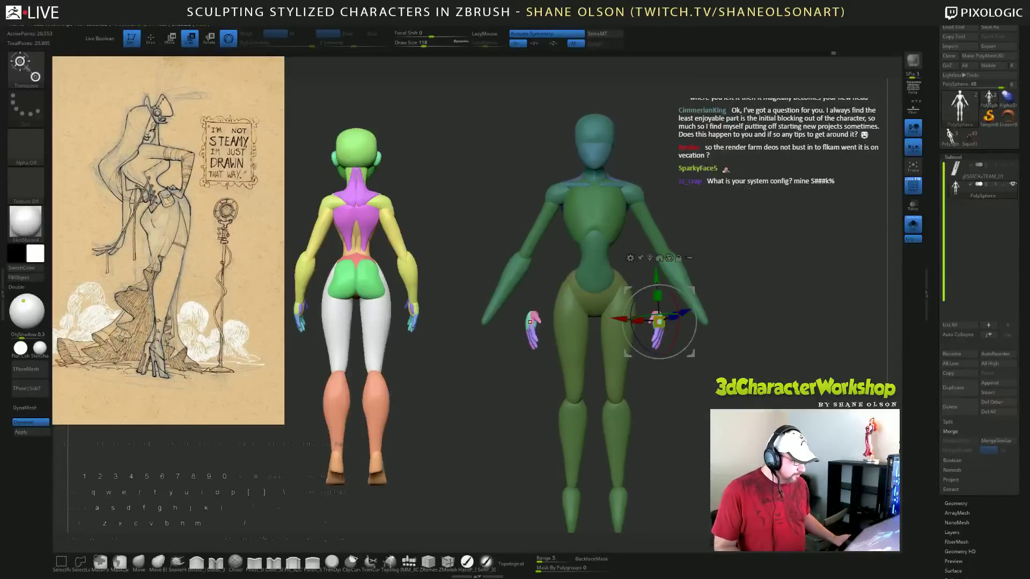
{"action": "left_click", "coordinate": [669, 258], "text": "alt"}
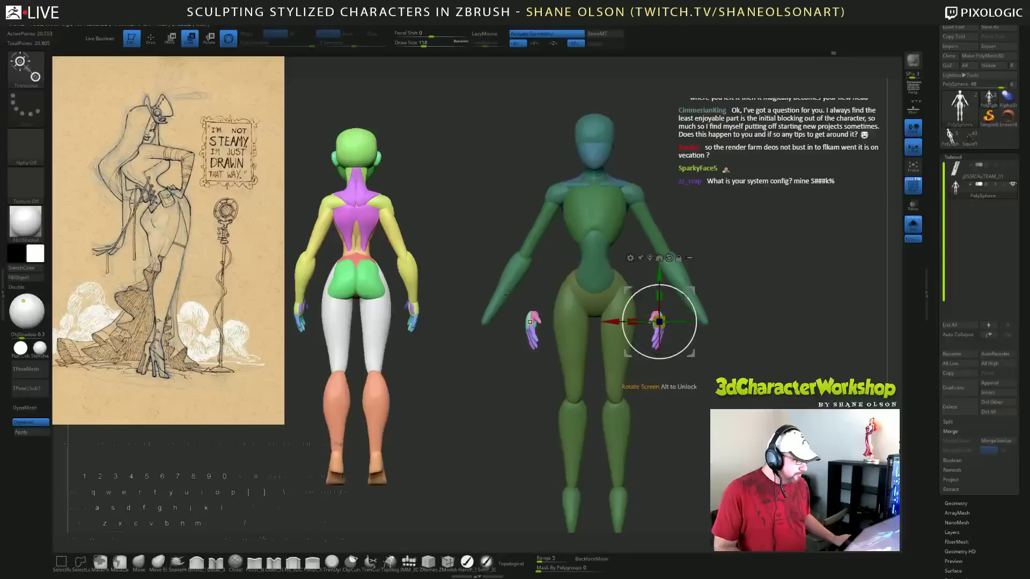
Move the unmasked hands outward and back so they meet the ends of the forearms in front and side view.
{"action": "left_click_drag", "start_coordinate": [622, 322], "coordinate": [675, 323]}
{"action": "left_click_drag", "start_coordinate": [744, 296], "coordinate": [738, 295]}
{"action": "left_click_drag", "start_coordinate": [831, 264], "coordinate": [724, 259]}
{"action": "left_click_drag", "start_coordinate": [799, 356], "coordinate": [718, 344], "text": "alt"}
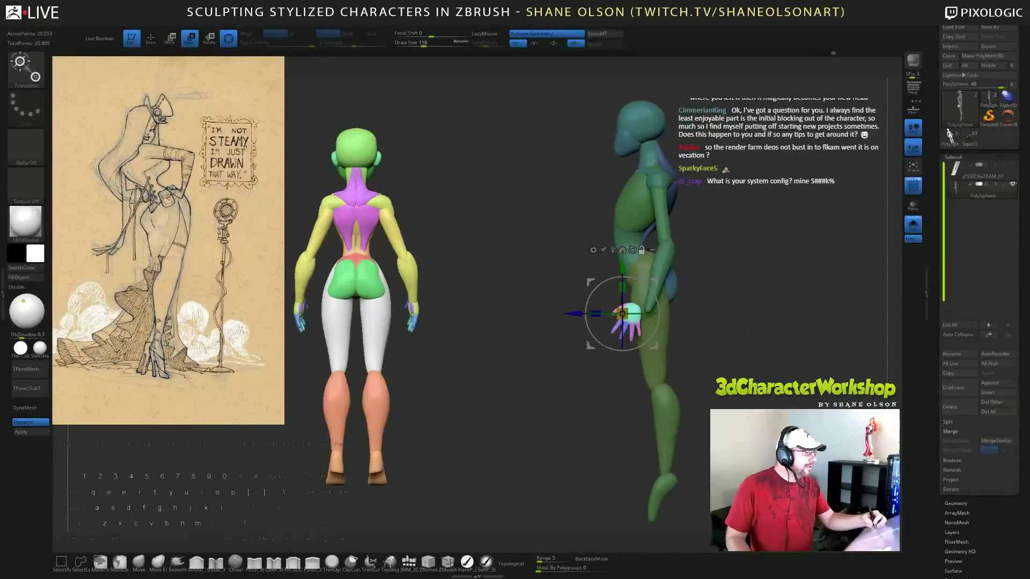
{"action": "left_click_drag", "start_coordinate": [653, 281], "coordinate": [658, 282]}
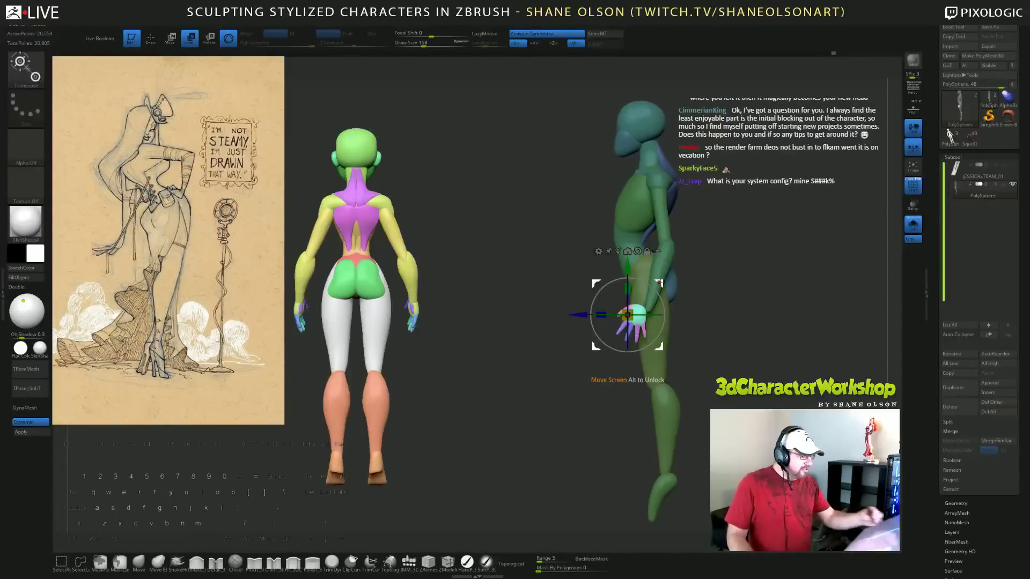
{"action": "left_click_drag", "start_coordinate": [627, 315], "coordinate": [636, 315]}
{"action": "left_click_drag", "start_coordinate": [536, 413], "coordinate": [677, 392], "text": "shift"}
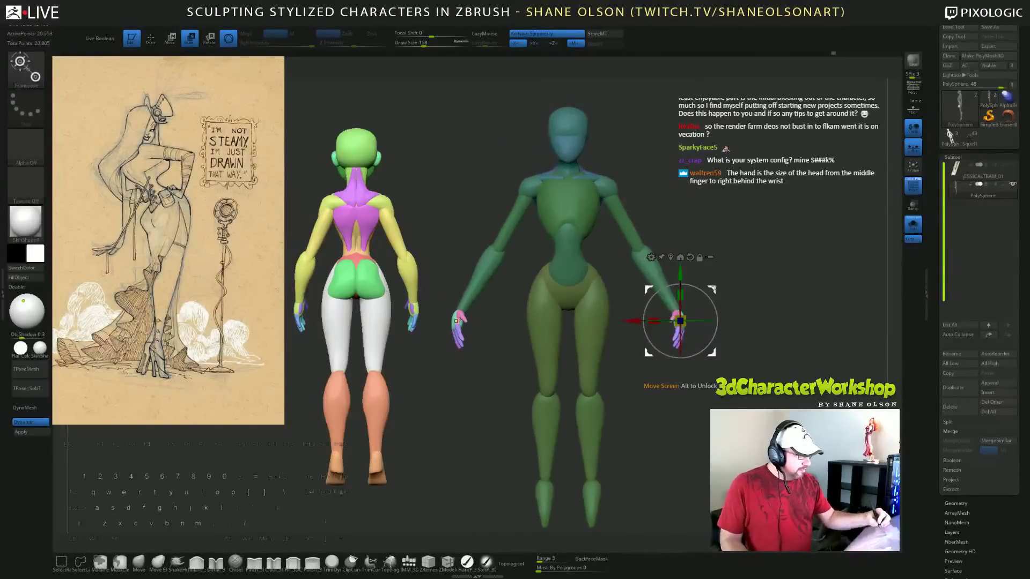
Rotate and nudge the hands until they line up with the angle of the forearms at the wrists.
{"action": "left_click_drag", "start_coordinate": [590, 365], "coordinate": [734, 364]}
{"action": "left_click_drag", "start_coordinate": [711, 304], "coordinate": [712, 293]}
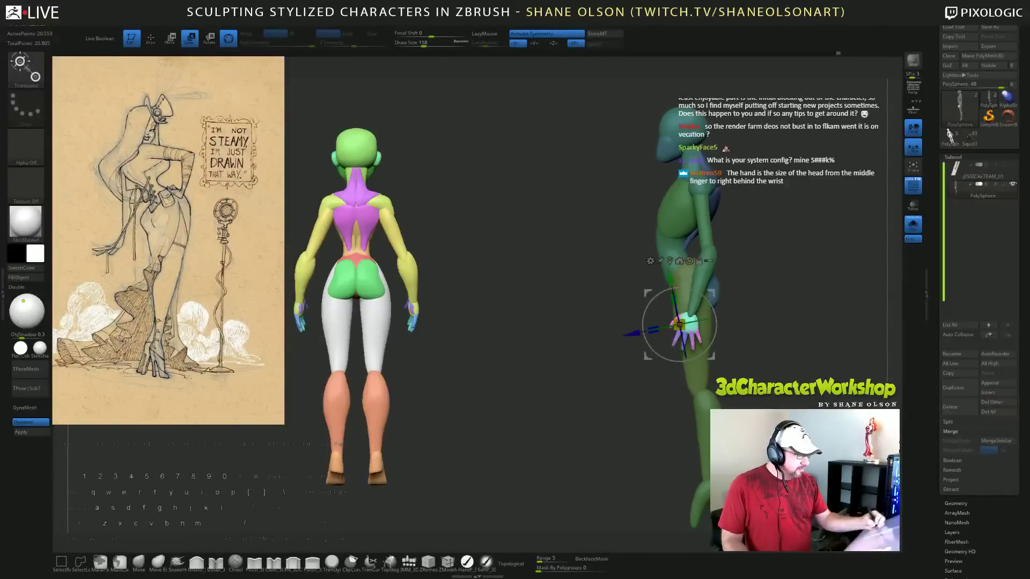
{"action": "left_click_drag", "start_coordinate": [752, 334], "coordinate": [718, 294]}
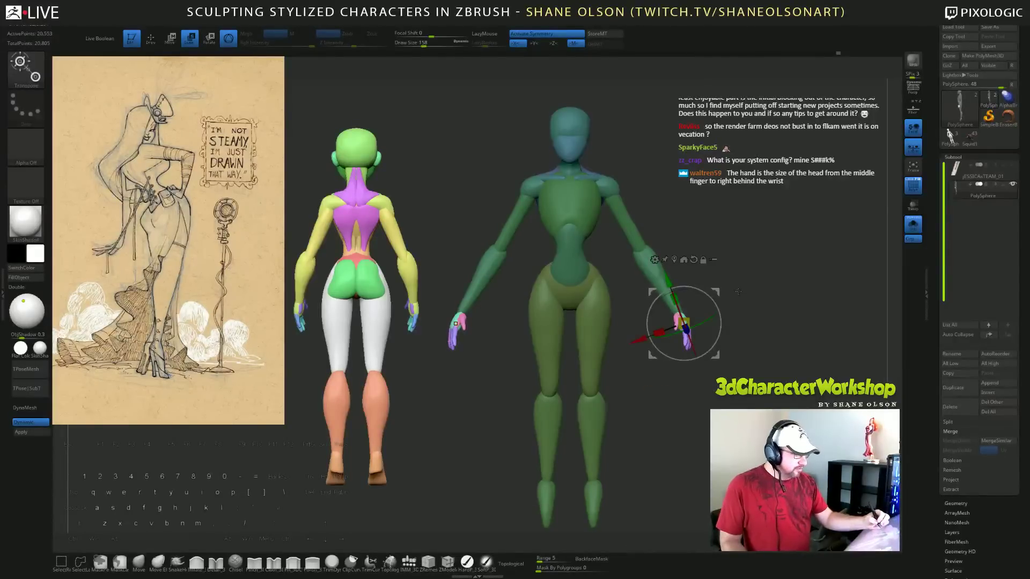
{"action": "left_click_drag", "start_coordinate": [738, 291], "coordinate": [745, 263]}
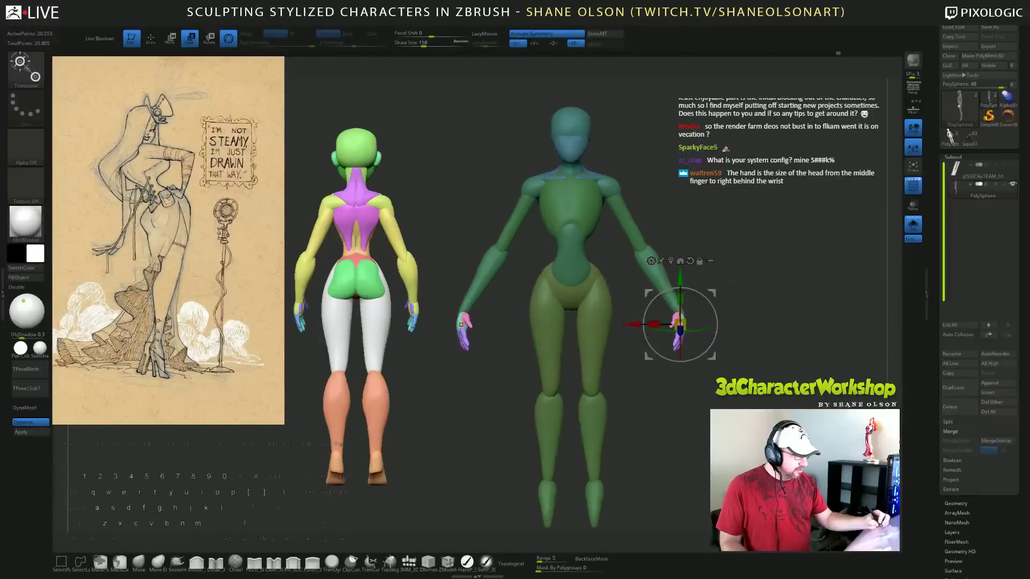
{"action": "left_click_drag", "start_coordinate": [716, 301], "coordinate": [716, 349]}
{"action": "left_click_drag", "start_coordinate": [714, 293], "coordinate": [715, 290]}
{"action": "left_click_drag", "start_coordinate": [743, 322], "coordinate": [764, 363]}
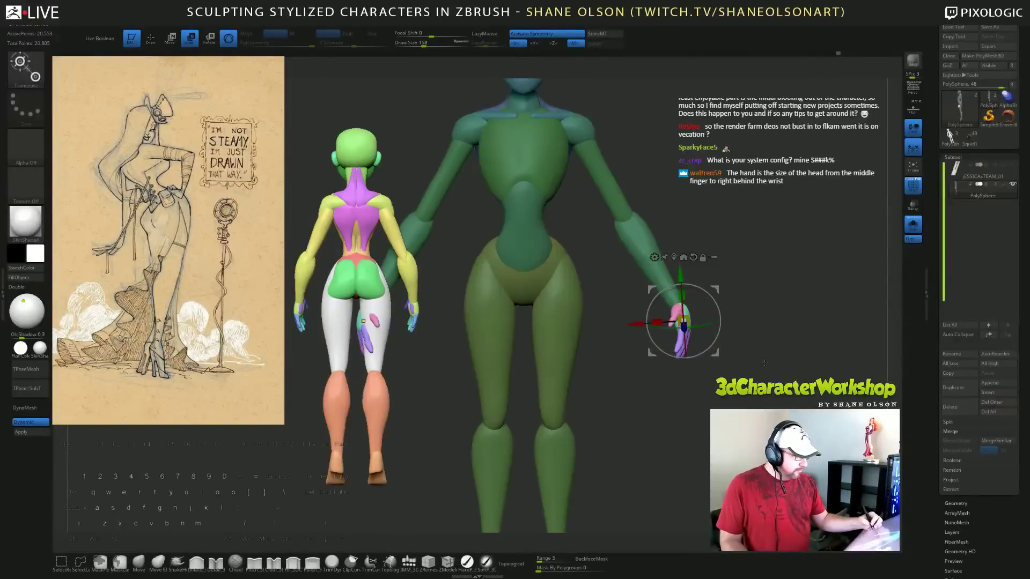
{"action": "left_click_drag", "start_coordinate": [717, 288], "coordinate": [709, 277]}
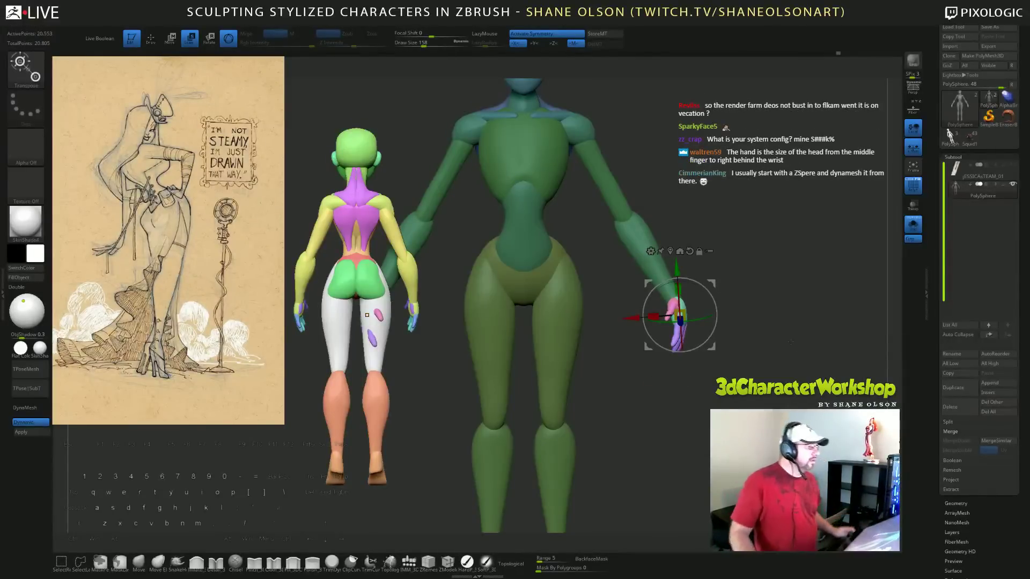
{"action": "mouse_move", "coordinate": [781, 285]}
{"action": "left_mouse_down", "text": "alt"}
{"action": "mouse_move", "coordinate": [774, 259]}
{"action": "mouse_move", "coordinate": [753, 254]}
{"action": "mouse_move", "coordinate": [767, 286]}
{"action": "left_mouse_up", "text": "alt"}
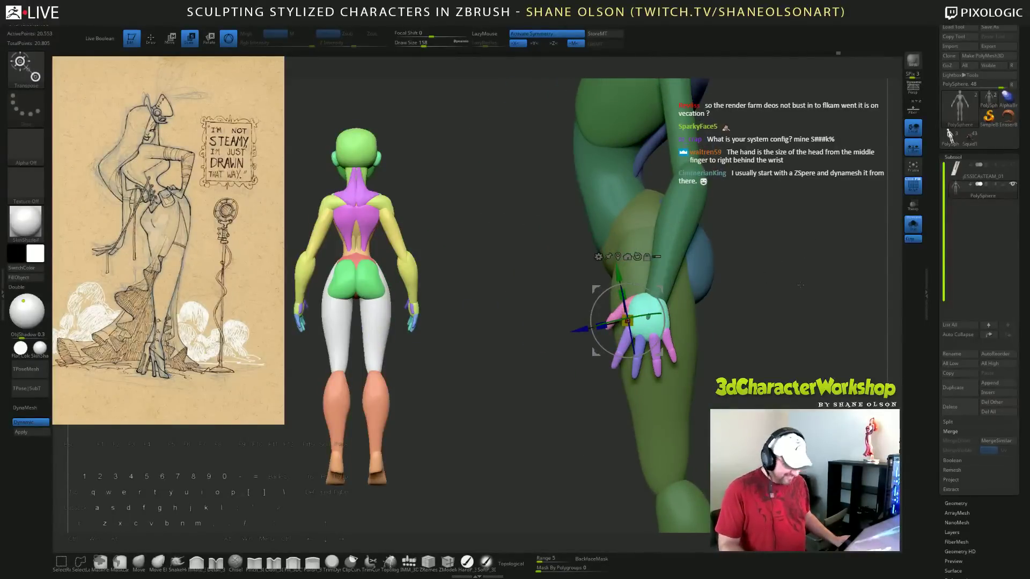
Isolate the forearms, reduce the brush size, and reshape and smooth their wrist ends.
{"action": "key", "text": "q"}
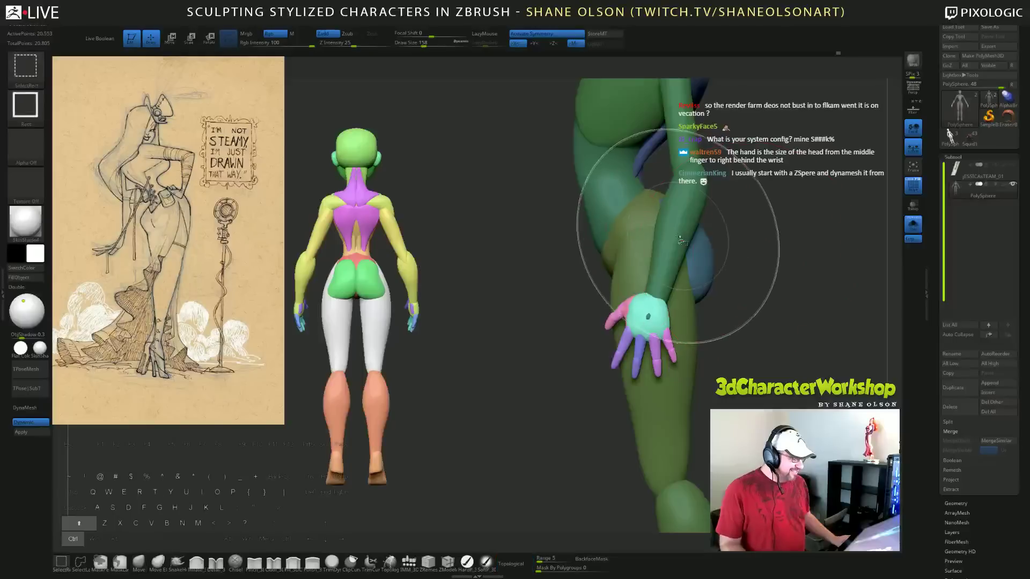
{"action": "left_click", "coordinate": [678, 242], "text": "ctrl+shift"}
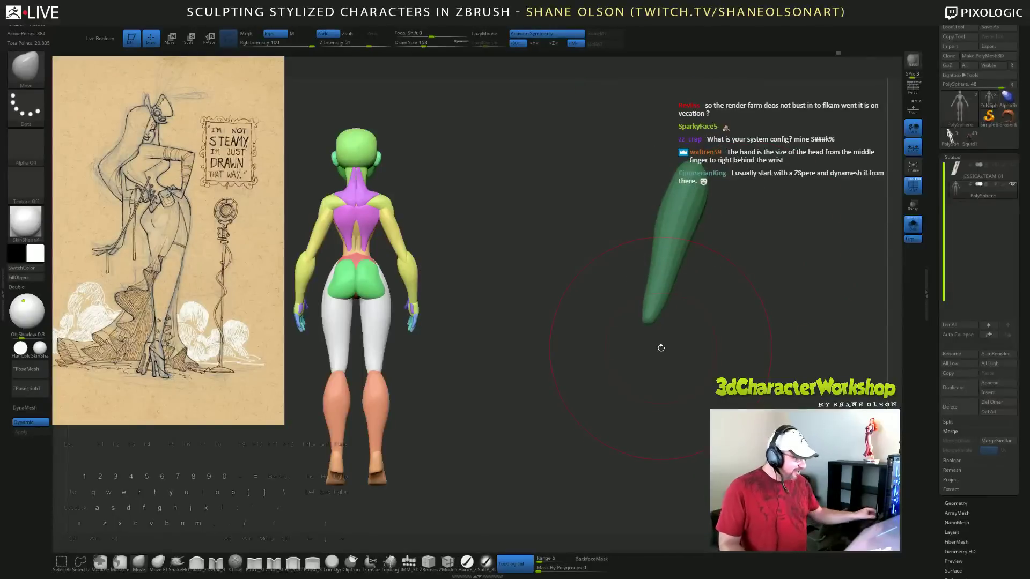
{"action": "key", "text": "s"}
{"action": "mouse_move", "coordinate": [669, 354]}
{"action": "left_mouse_down"}
{"action": "mouse_move", "coordinate": [661, 355]}
{"action": "mouse_move", "coordinate": [685, 333]}
{"action": "mouse_move", "coordinate": [649, 312]}
{"action": "left_mouse_up"}
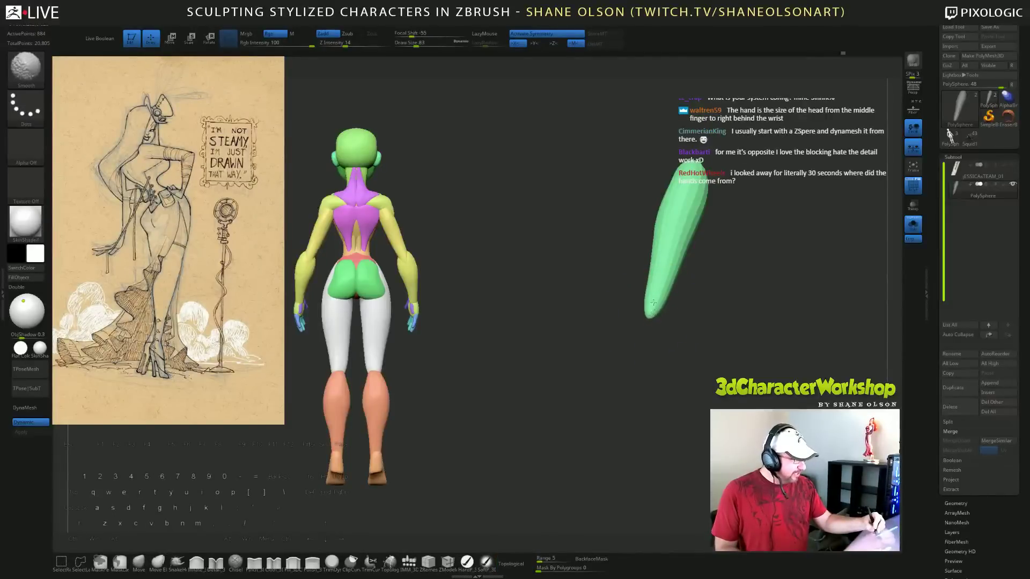
{"action": "mouse_move", "coordinate": [665, 247]}
{"action": "left_mouse_down", "text": "shift"}
{"action": "mouse_move", "coordinate": [671, 209]}
{"action": "mouse_move", "coordinate": [665, 234]}
{"action": "left_mouse_up", "text": "shift"}
{"action": "left_click_drag", "start_coordinate": [716, 321], "coordinate": [772, 326]}
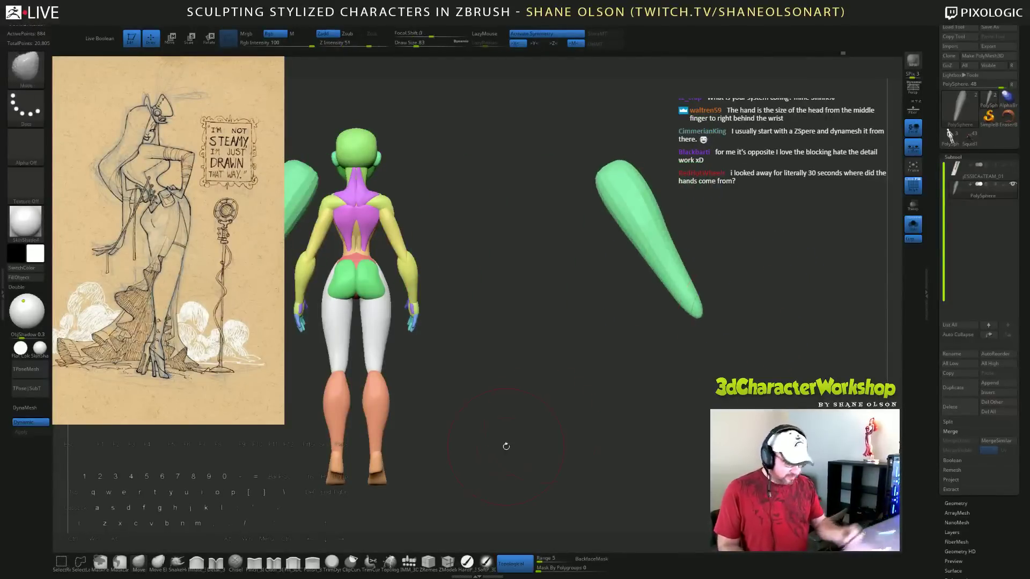
Thicken the wrist ends of the forearms with an Inflate brush and unhide the full body.
{"action": "left_click", "coordinate": [196, 563]}
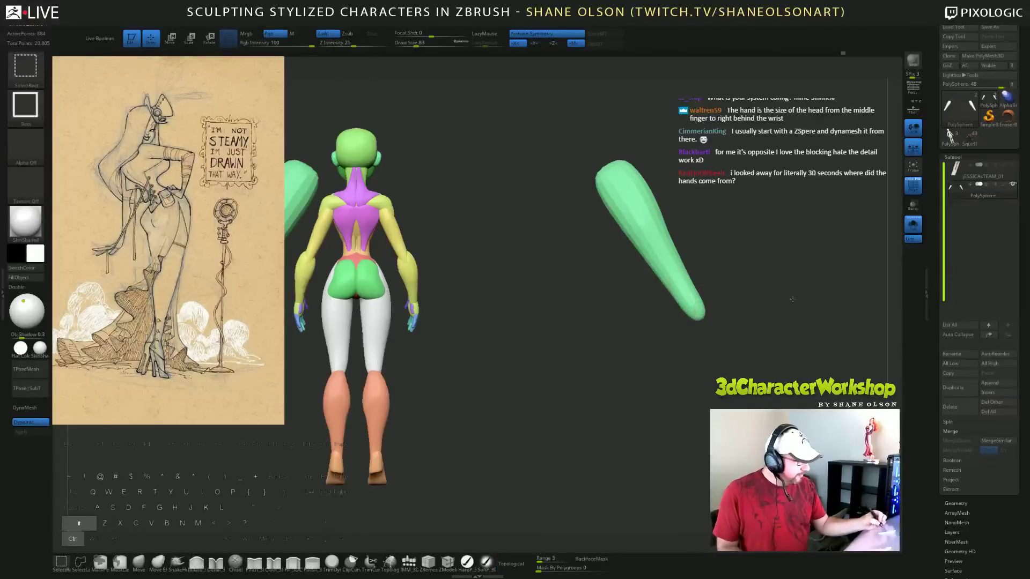
{"action": "left_click", "coordinate": [804, 321], "text": "ctrl+shift"}
{"action": "left_click_drag", "start_coordinate": [804, 321], "coordinate": [766, 298]}
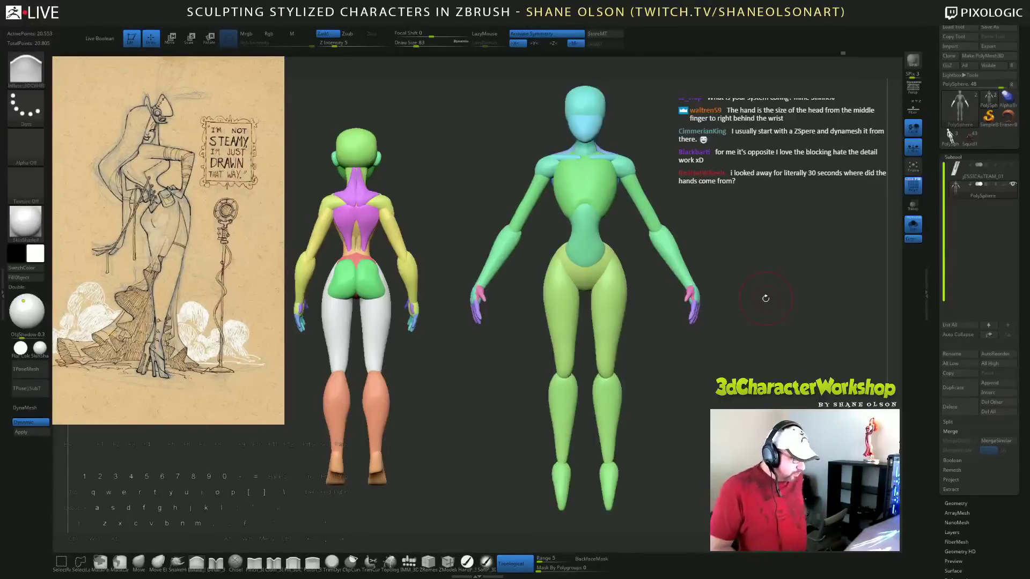
{"action": "left_click_drag", "start_coordinate": [766, 383], "coordinate": [704, 383]}
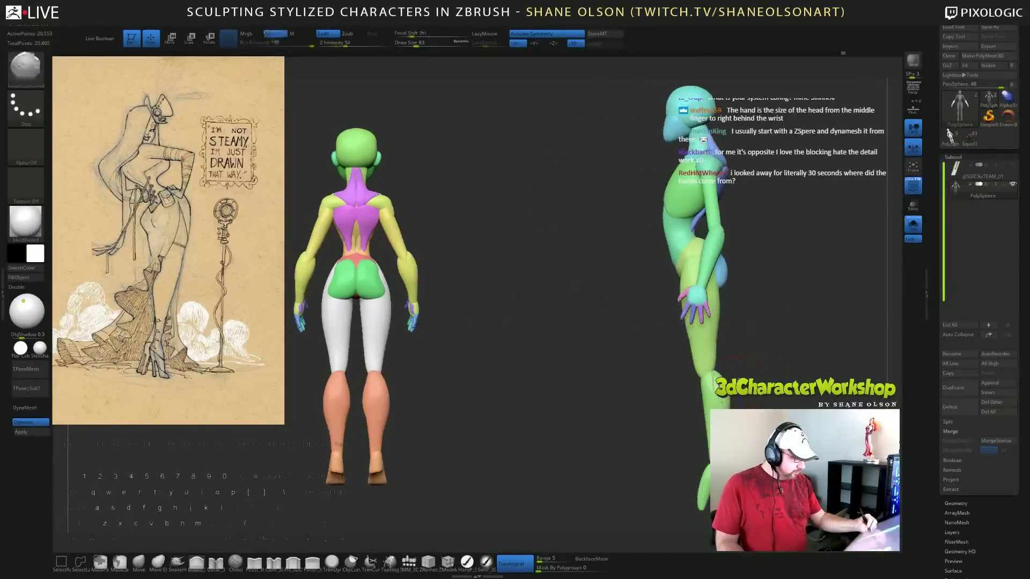
{"action": "mouse_move", "coordinate": [782, 380]}
{"action": "left_mouse_down", "text": "alt"}
{"action": "mouse_move", "coordinate": [758, 380]}
{"action": "mouse_move", "coordinate": [810, 367]}
{"action": "mouse_move", "coordinate": [779, 364]}
{"action": "left_mouse_up", "text": "alt"}
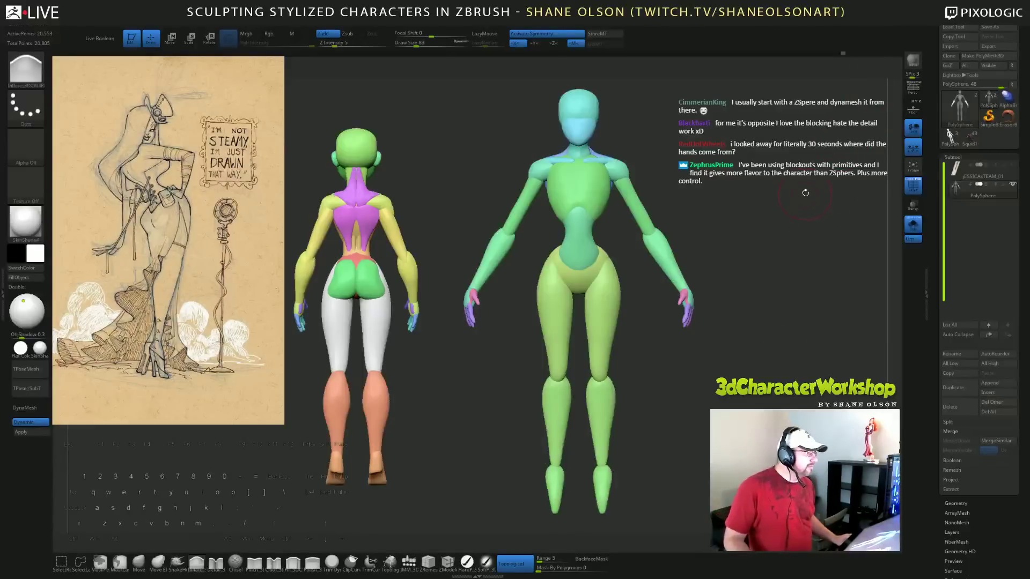
{"action": "left_click_drag", "start_coordinate": [806, 192], "coordinate": [787, 165], "text": "alt"}
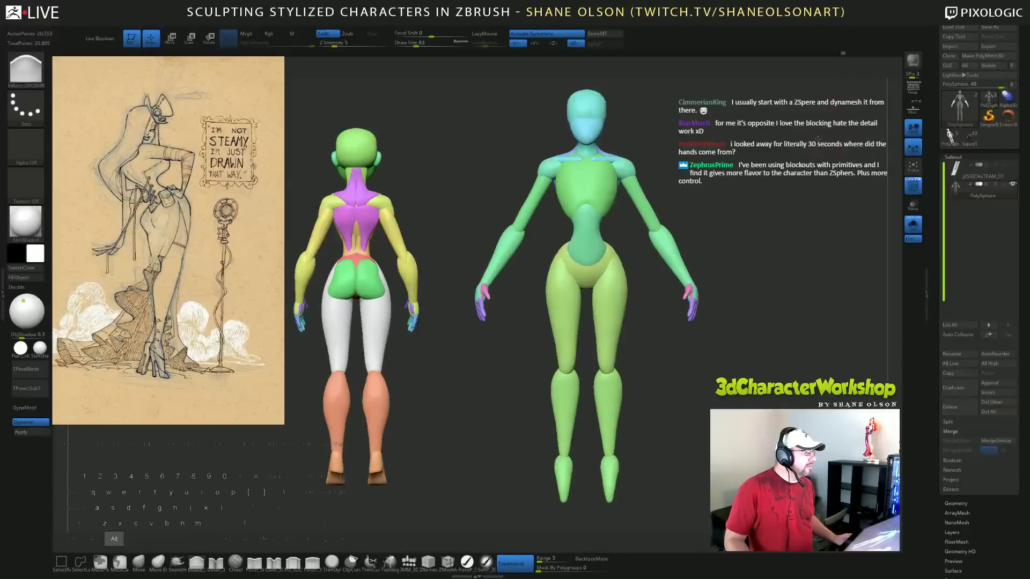
{"action": "left_click_drag", "start_coordinate": [818, 139], "coordinate": [744, 217]}
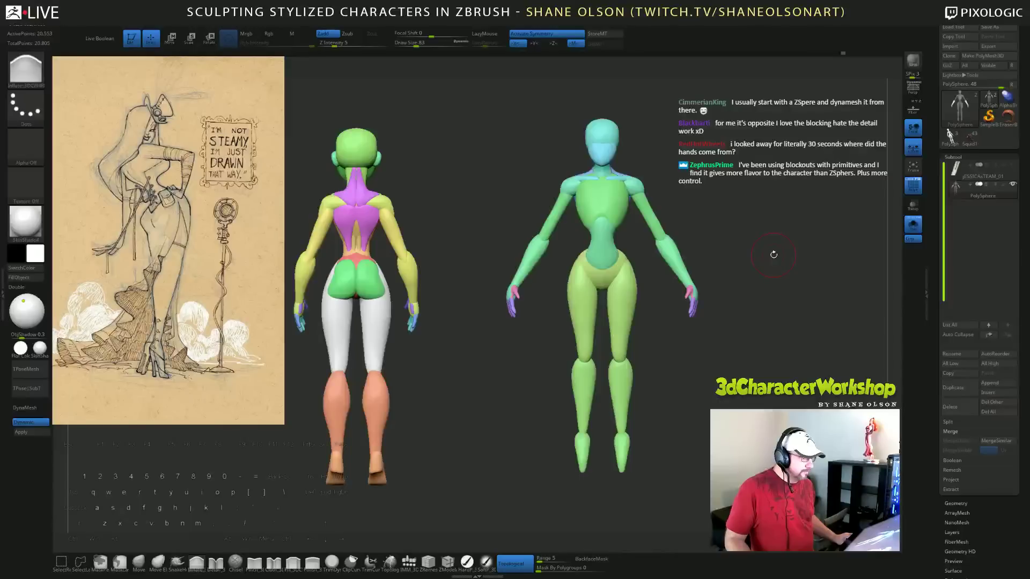
{"action": "mouse_move", "coordinate": [773, 255]}
{"action": "left_mouse_down", "text": "alt"}
{"action": "mouse_move", "coordinate": [775, 275]}
{"action": "mouse_move", "coordinate": [697, 263]}
{"action": "mouse_move", "coordinate": [782, 260]}
{"action": "mouse_move", "coordinate": [775, 255]}
{"action": "left_mouse_up", "text": "alt"}
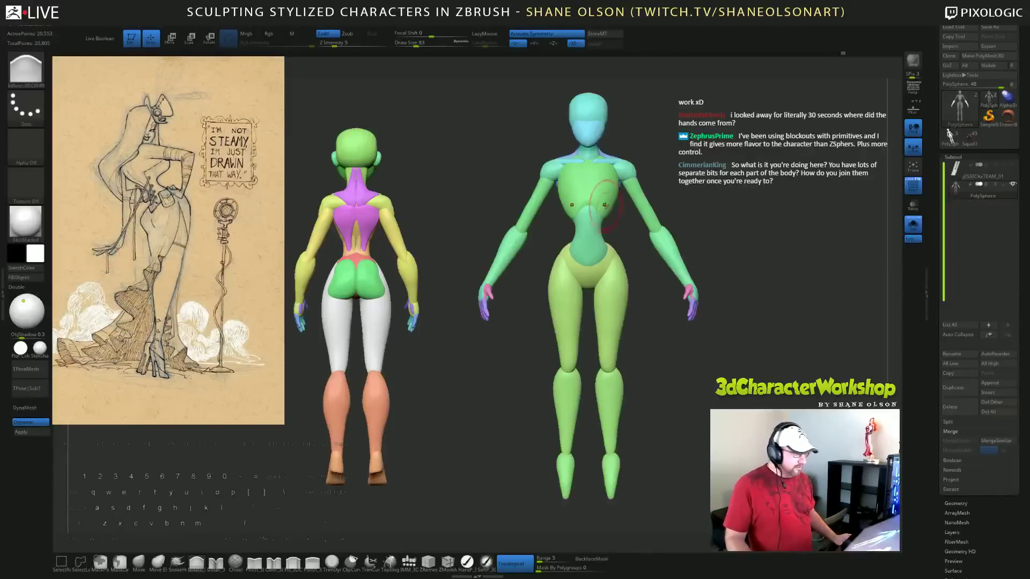
Hide both forearms so the hands stand free from the rest of the body.
{"action": "left_click_drag", "start_coordinate": [728, 188], "coordinate": [793, 218], "text": "alt"}
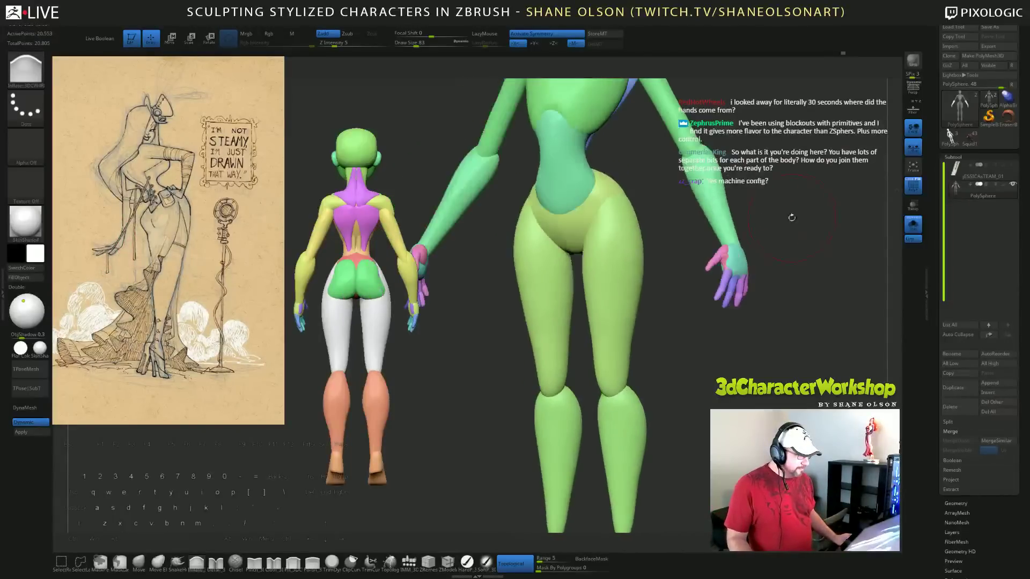
{"action": "left_click", "coordinate": [722, 221], "text": "ctrl+shift"}
{"action": "left_click", "coordinate": [723, 221], "text": "ctrl+shift"}
{"action": "left_click_drag", "start_coordinate": [783, 258], "coordinate": [793, 241], "text": "shift"}
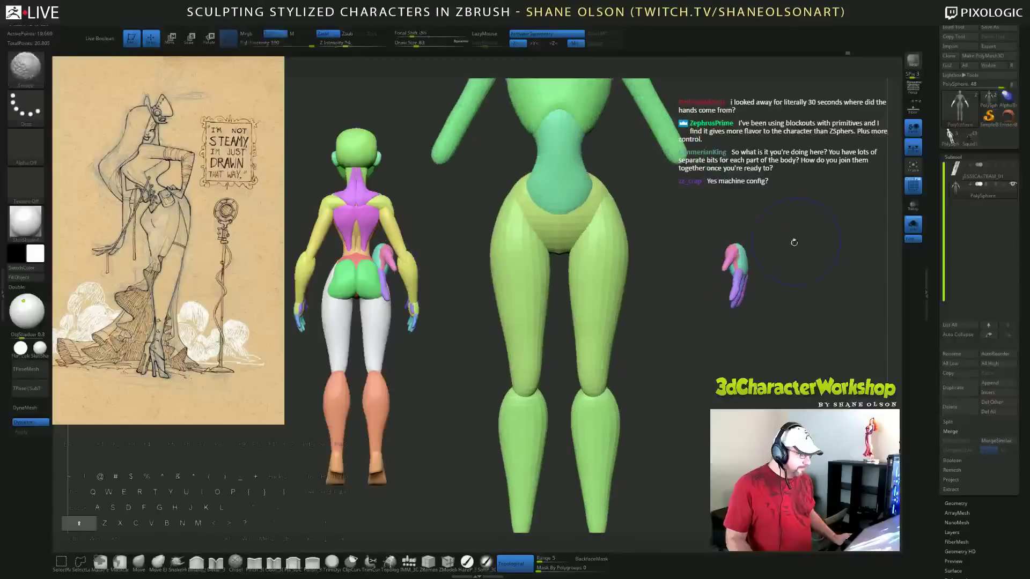
Mask the visible body parts while leaving both hands unmasked, and activate the transform gizmo on the hand.
{"action": "left_click_drag", "start_coordinate": [702, 219], "coordinate": [784, 341], "text": "ctrl"}
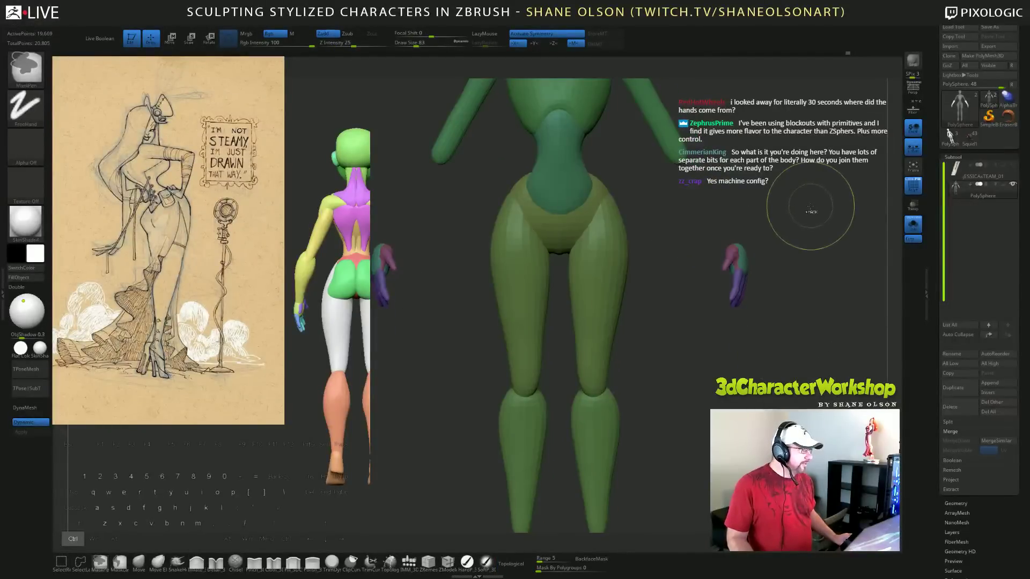
{"action": "key", "text": "4"}
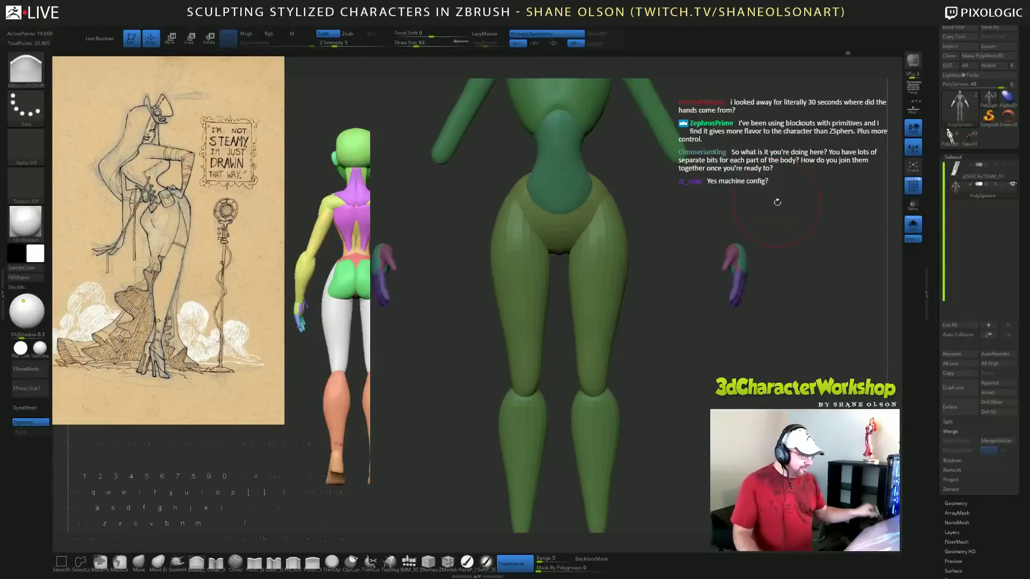
{"action": "left_click_drag", "start_coordinate": [771, 341], "coordinate": [772, 359], "text": "alt"}
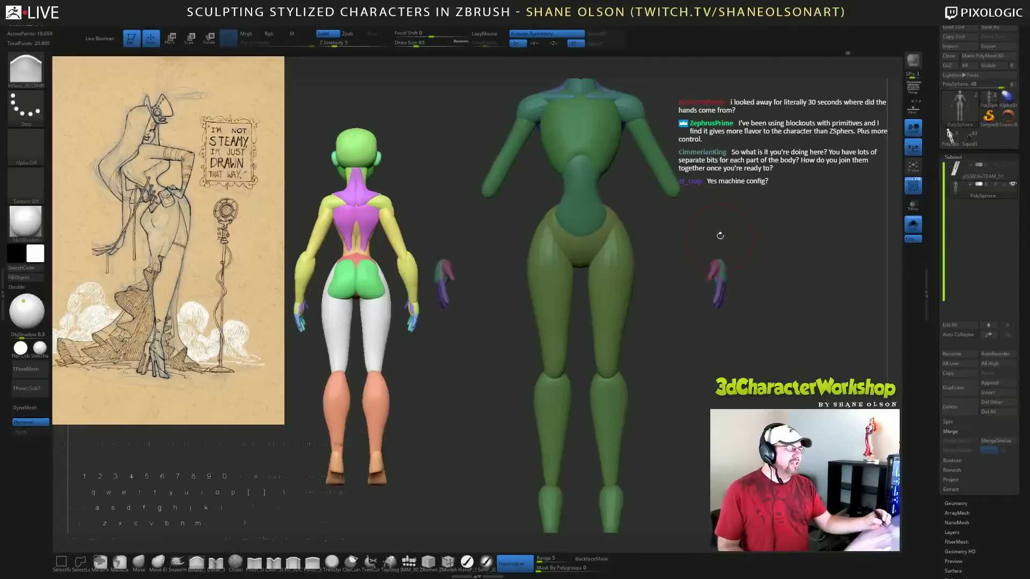
{"action": "left_click_drag", "start_coordinate": [692, 240], "coordinate": [792, 352], "text": "ctrl"}
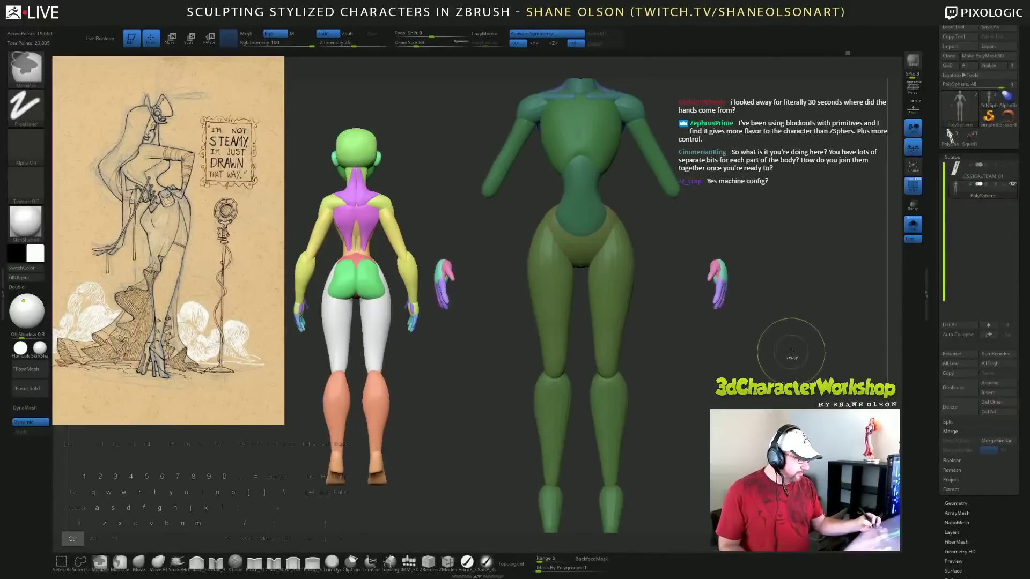
{"action": "key", "text": "w"}
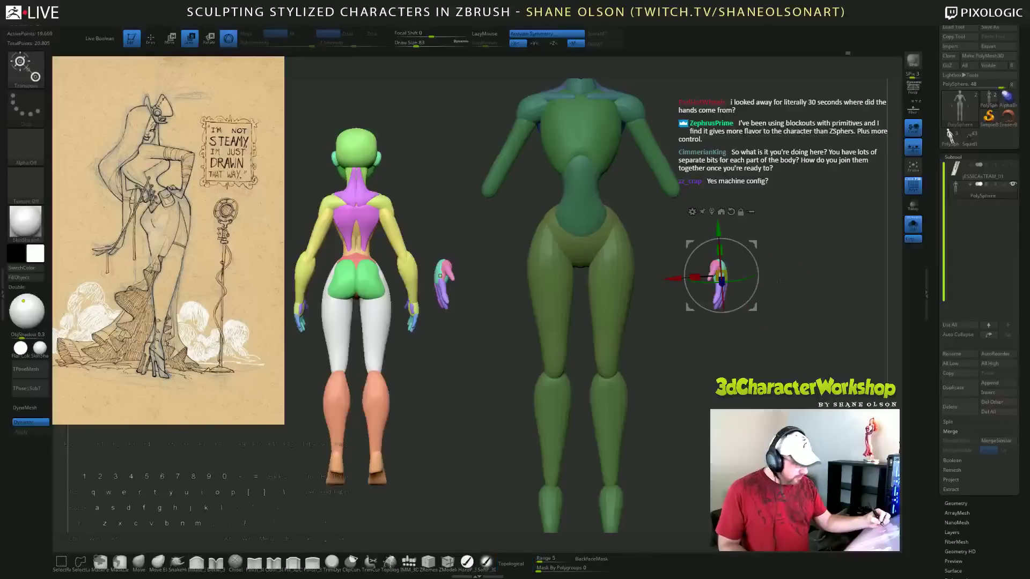
Recentre the transform gizmo on the hand in side view and enlarge both hands slightly.
{"action": "left_click_drag", "start_coordinate": [767, 272], "coordinate": [735, 272]}
{"action": "left_click_drag", "start_coordinate": [820, 258], "coordinate": [777, 247]}
{"action": "left_click", "coordinate": [721, 212], "text": "alt"}
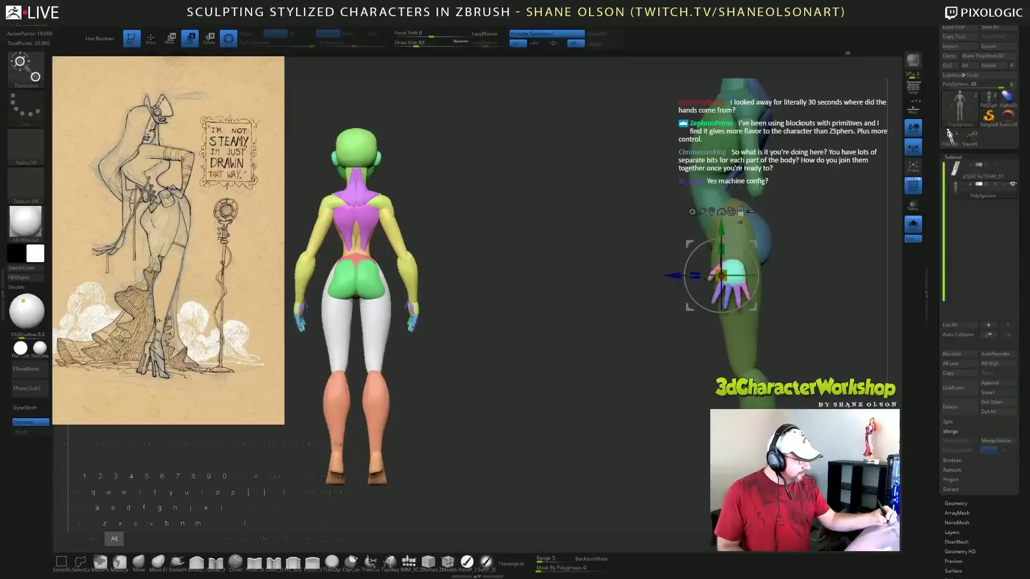
{"action": "left_click", "coordinate": [711, 212], "text": "alt"}
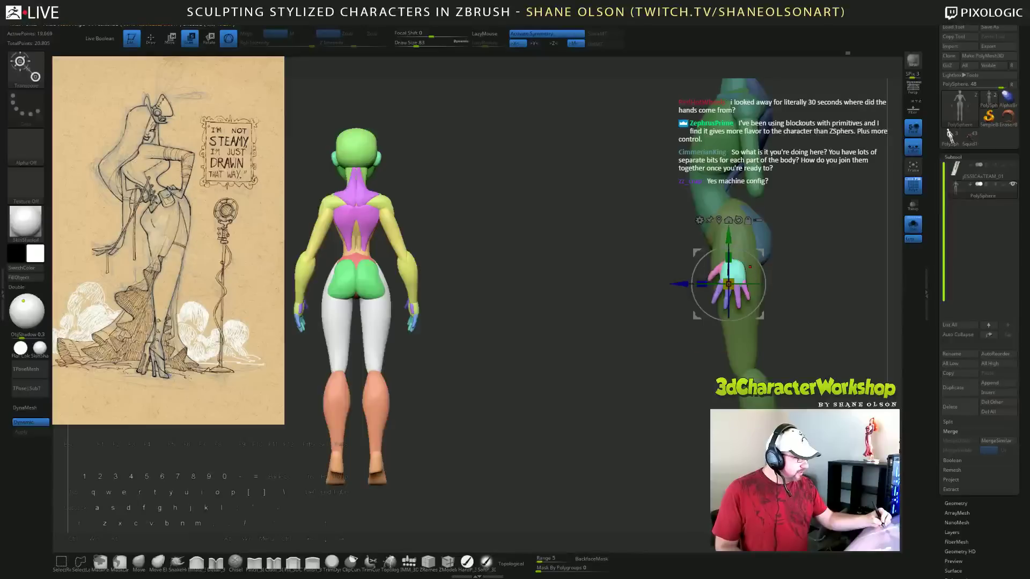
{"action": "left_click_drag", "start_coordinate": [729, 285], "coordinate": [751, 263]}
{"action": "left_click_drag", "start_coordinate": [786, 296], "coordinate": [789, 382], "text": "shift"}
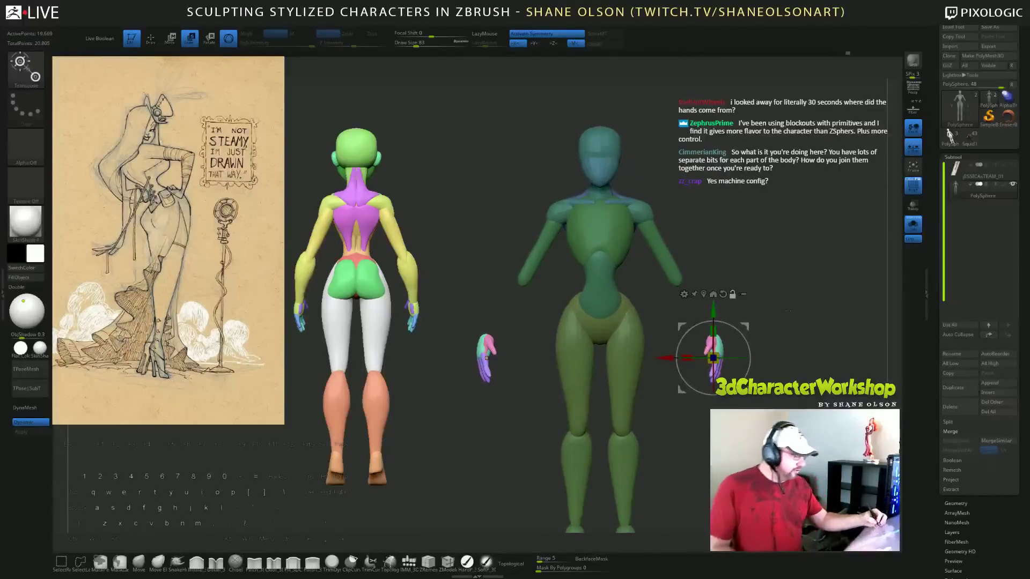
Compare the hands' size with the face by moving them up against the head, and move them back down.
{"action": "left_click_drag", "start_coordinate": [788, 310], "coordinate": [655, 140], "text": "alt"}
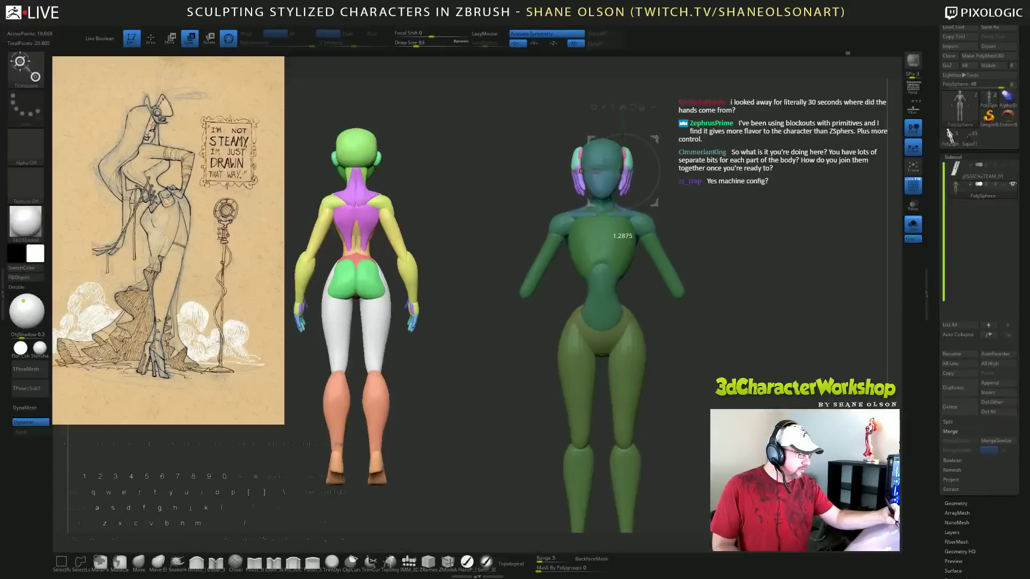
{"action": "left_click_drag", "start_coordinate": [623, 173], "coordinate": [623, 172]}
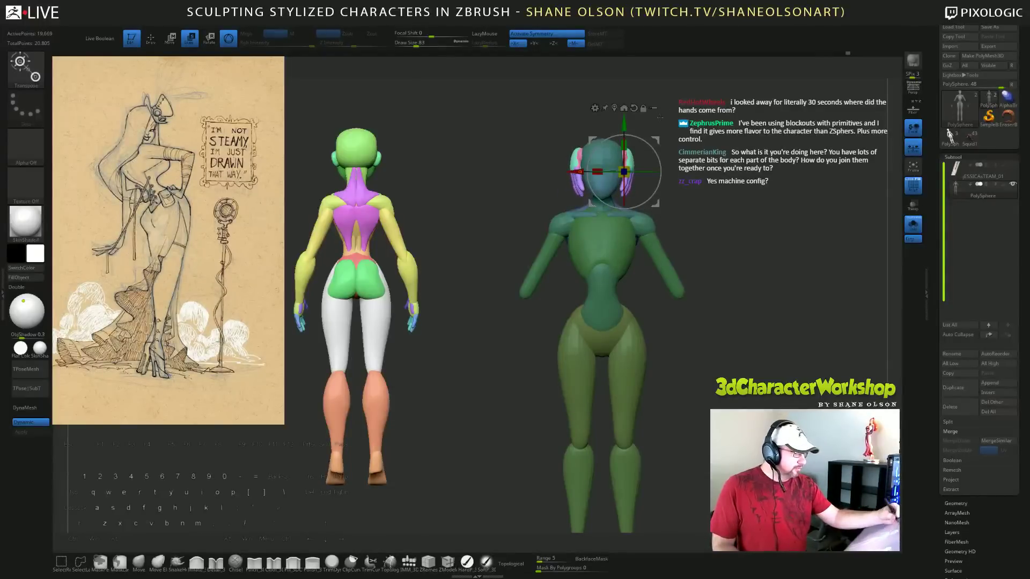
{"action": "key", "text": "ctrl+z"}
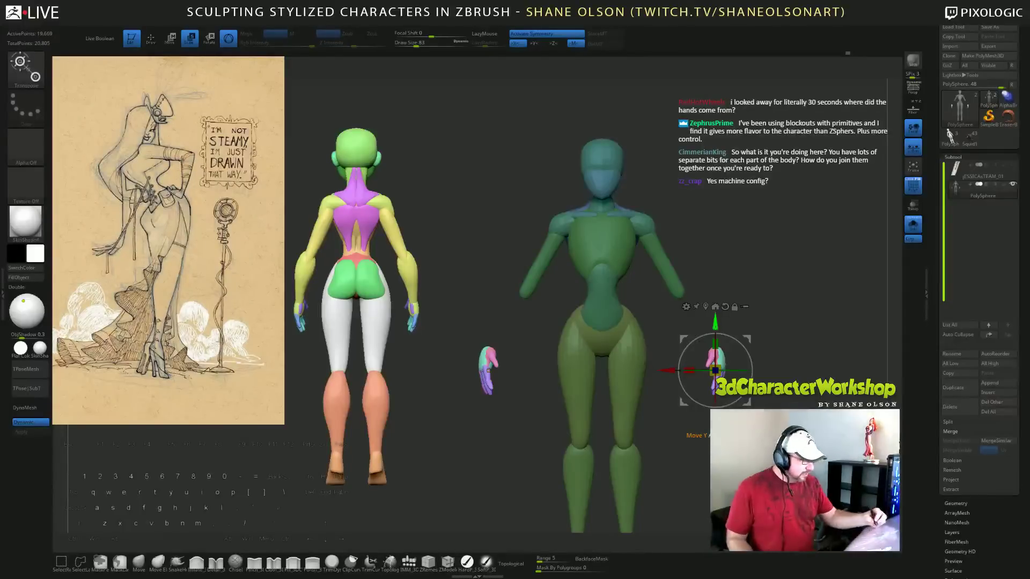
{"action": "left_click_drag", "start_coordinate": [750, 338], "coordinate": [662, 140]}
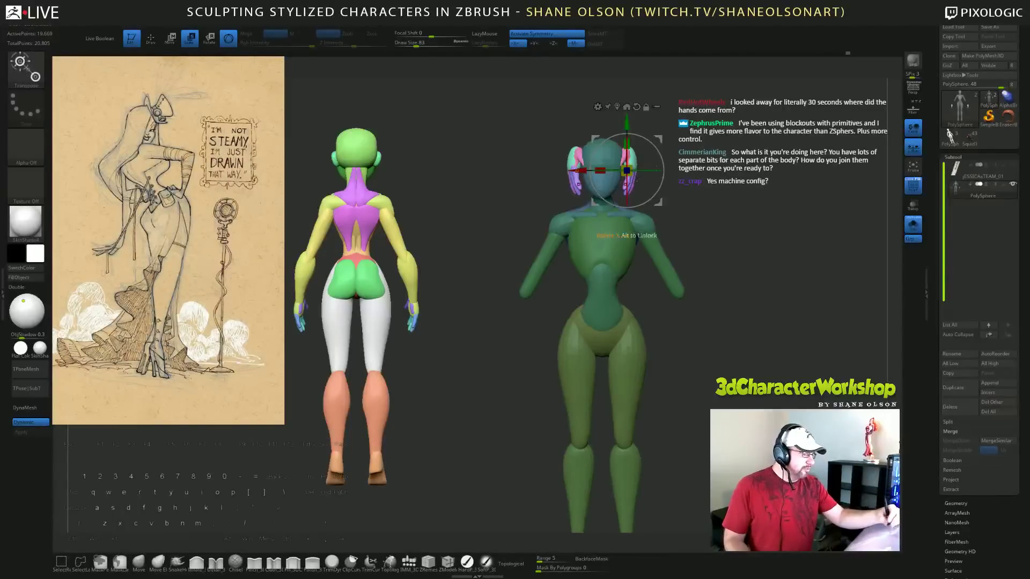
{"action": "left_click_drag", "start_coordinate": [627, 170], "coordinate": [728, 416]}
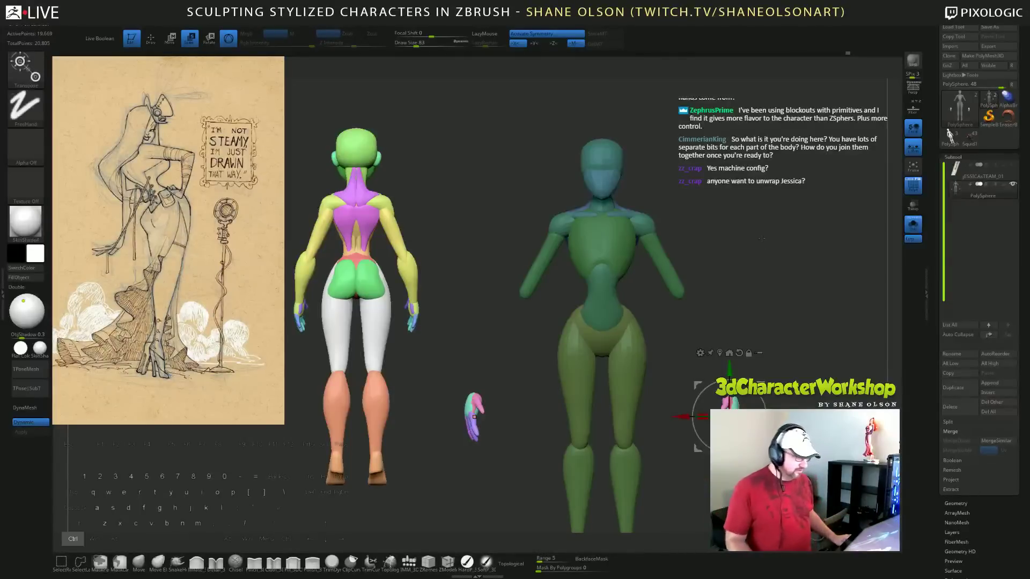
Unhide the forearms, and place the hands against the head to scale them up slightly to the face's proportions.
{"action": "left_click", "coordinate": [474, 416], "text": "ctrl+shift"}
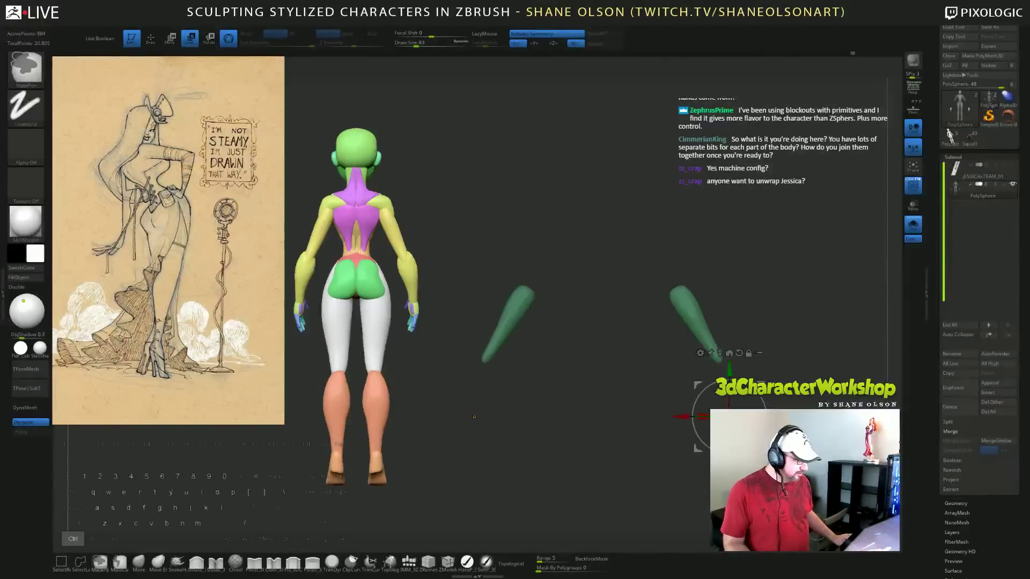
{"action": "left_click", "coordinate": [475, 417], "text": "ctrl+shift"}
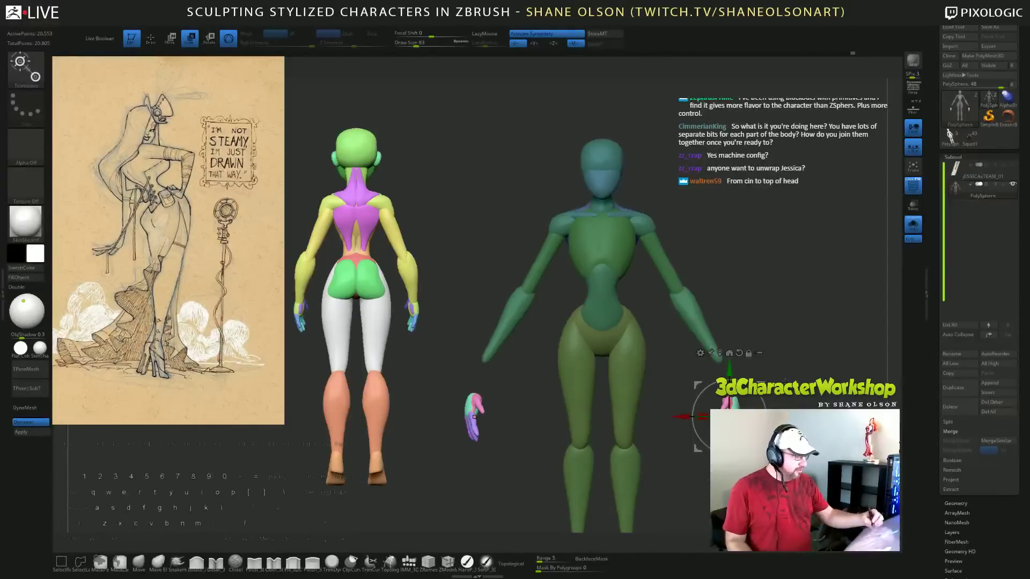
{"action": "left_click_drag", "start_coordinate": [474, 416], "coordinate": [573, 171]}
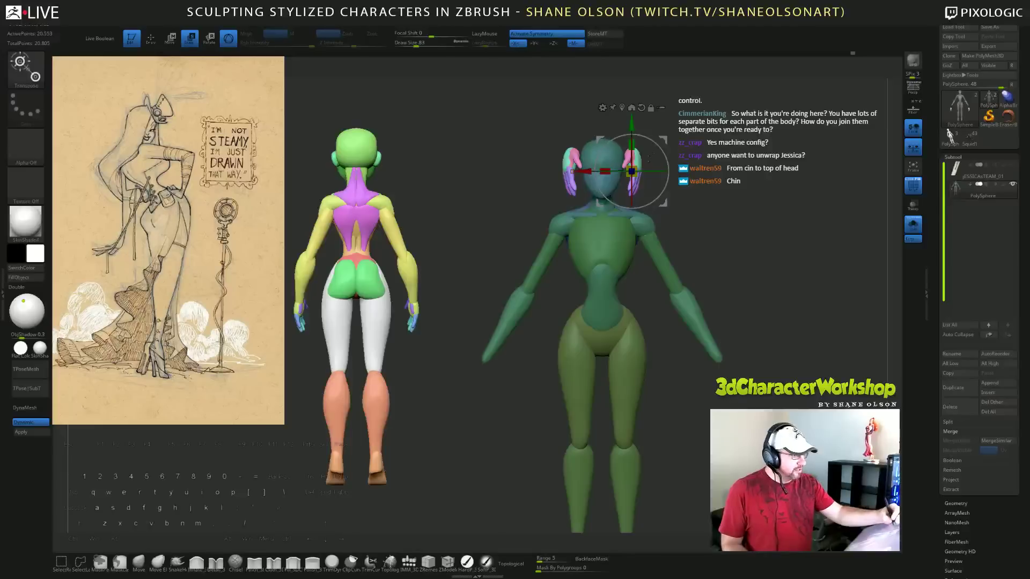
{"action": "left_click_drag", "start_coordinate": [635, 167], "coordinate": [666, 132]}
Move the hands back down onto the wrist ends of the forearms, checking the fit from the front and side.
{"action": "left_click_drag", "start_coordinate": [572, 168], "coordinate": [458, 401]}
{"action": "left_click_drag", "start_coordinate": [782, 369], "coordinate": [781, 372]}
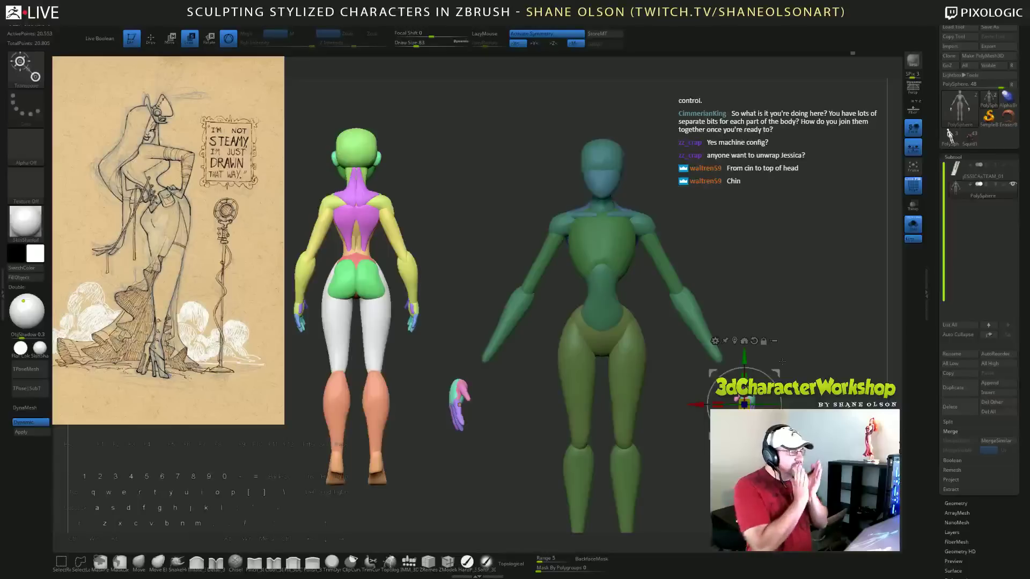
{"action": "left_click_drag", "start_coordinate": [460, 403], "coordinate": [486, 382]}
{"action": "left_click_drag", "start_coordinate": [784, 327], "coordinate": [754, 343], "text": "alt"}
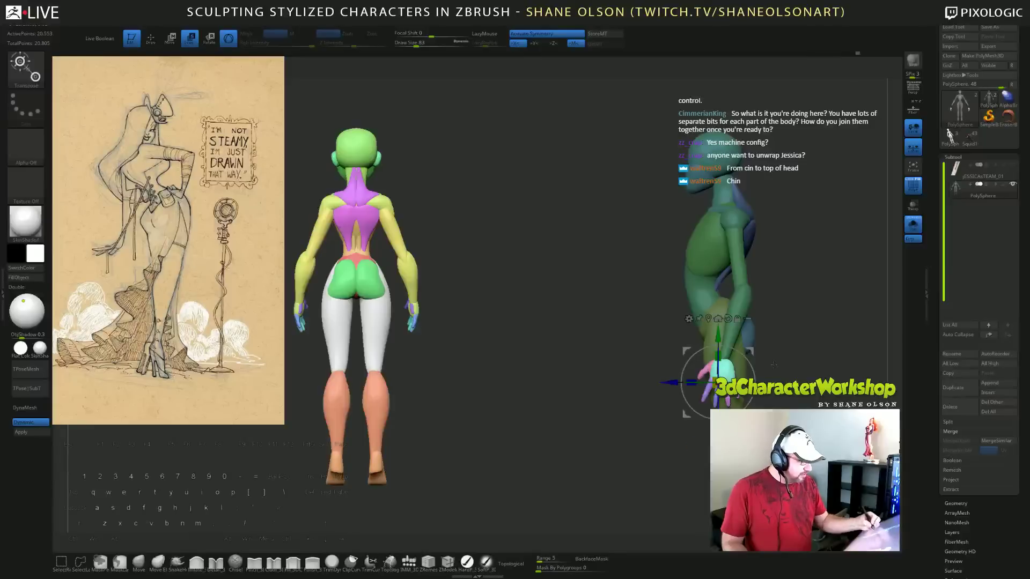
{"action": "left_click_drag", "start_coordinate": [712, 447], "coordinate": [751, 447], "text": "shift"}
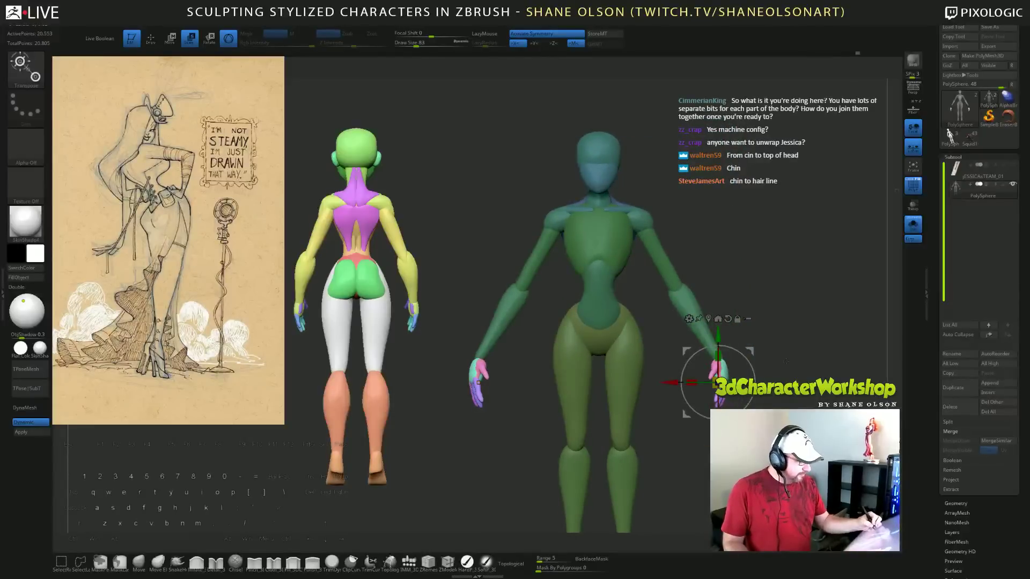
Rotate the hands slightly and shift them outward to line up with the angle of the forearms.
{"action": "left_click_drag", "start_coordinate": [479, 382], "coordinate": [505, 361]}
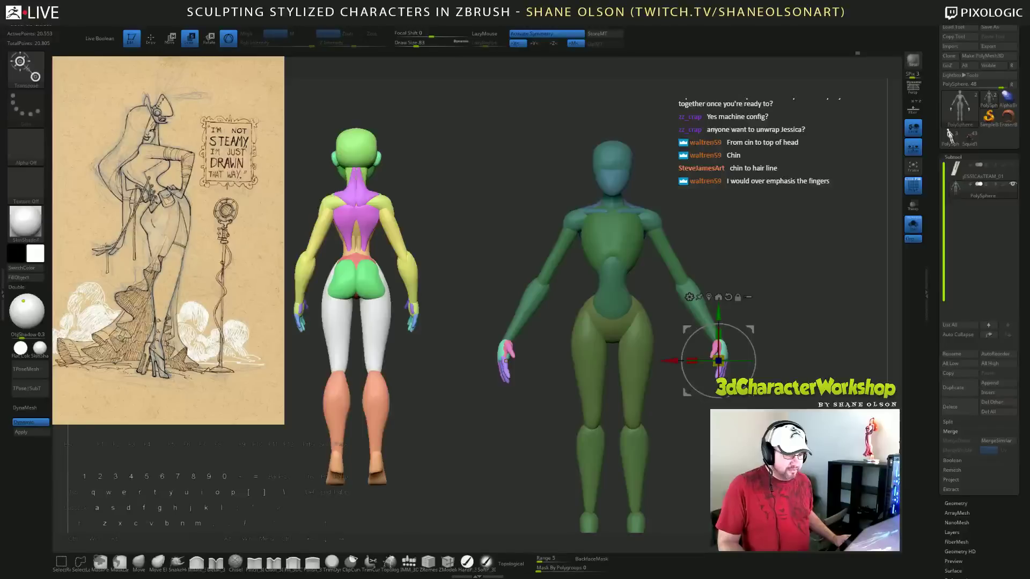
{"action": "left_click_drag", "start_coordinate": [506, 360], "coordinate": [458, 361]}
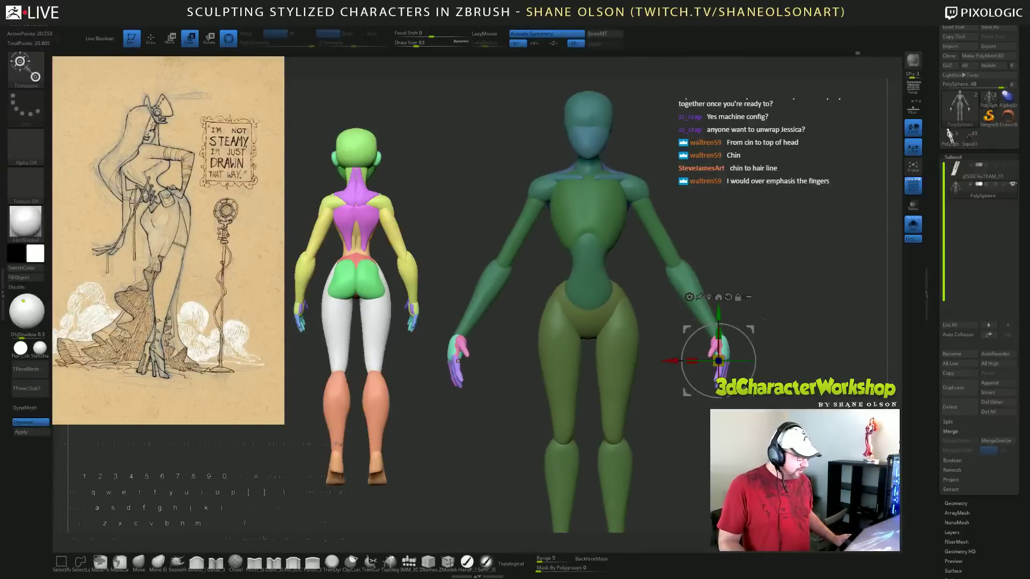
{"action": "left_click_drag", "start_coordinate": [750, 341], "coordinate": [748, 335]}
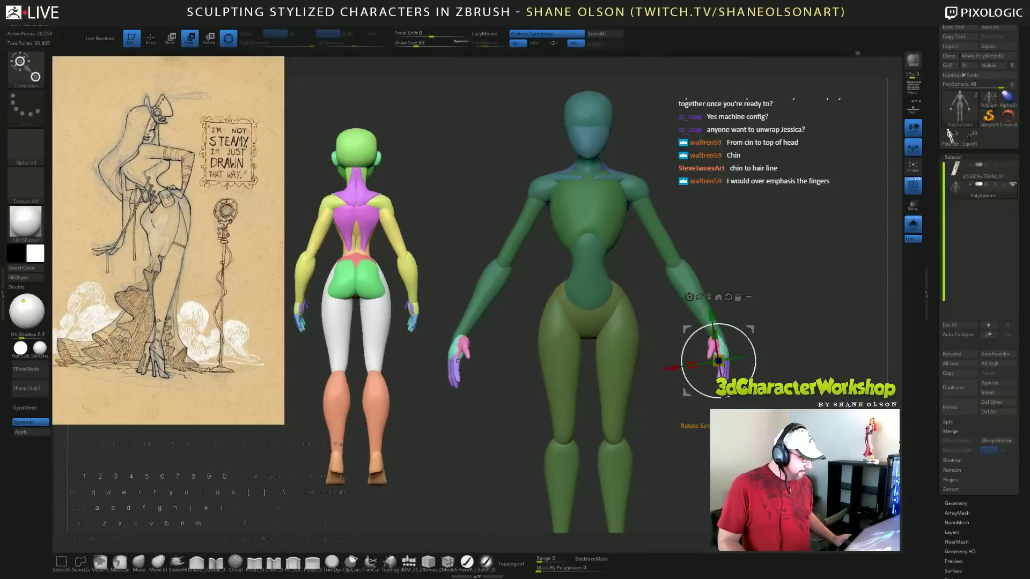
{"action": "left_click_drag", "start_coordinate": [458, 361], "coordinate": [454, 358]}
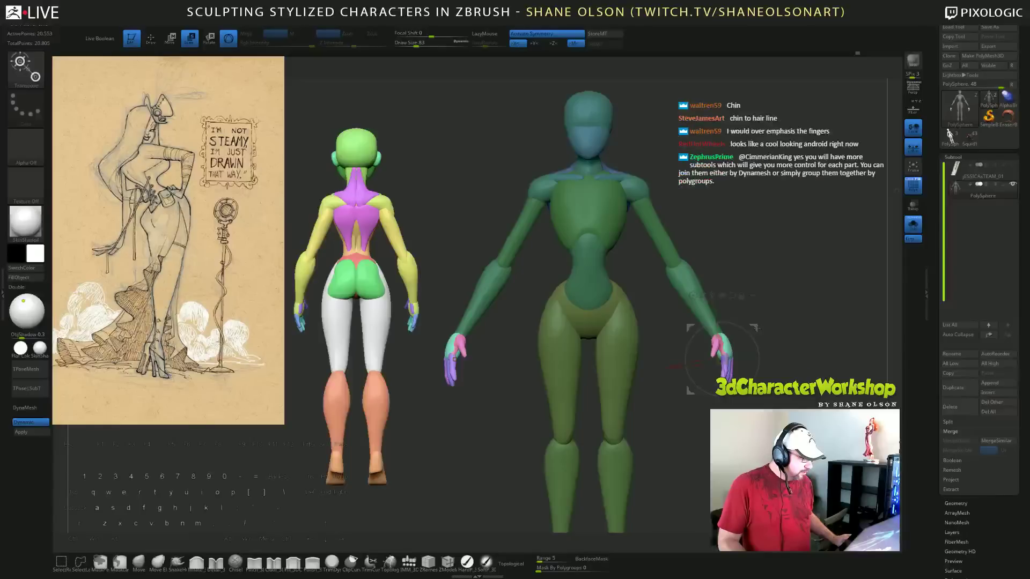
{"action": "mouse_move", "coordinate": [773, 278]}
{"action": "left_mouse_down"}
{"action": "mouse_move", "coordinate": [893, 277]}
{"action": "mouse_move", "coordinate": [764, 276]}
{"action": "mouse_move", "coordinate": [772, 273]}
{"action": "left_mouse_up"}
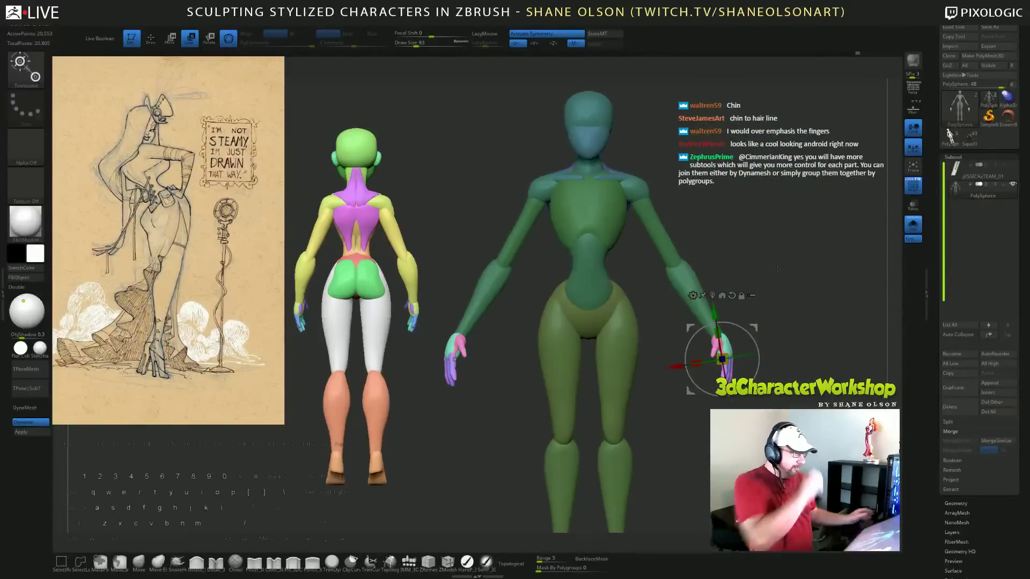
Clear the mask, return to draw mode, and choose the Move brush with a draw size of 140.
{"action": "mouse_move", "coordinate": [764, 268]}
{"action": "left_mouse_down"}
{"action": "mouse_move", "coordinate": [781, 277]}
{"action": "mouse_move", "coordinate": [787, 322]}
{"action": "mouse_move", "coordinate": [751, 325]}
{"action": "mouse_move", "coordinate": [770, 306]}
{"action": "left_mouse_up"}
{"action": "key", "text": "ctrl"}
{"action": "key", "text": "q"}
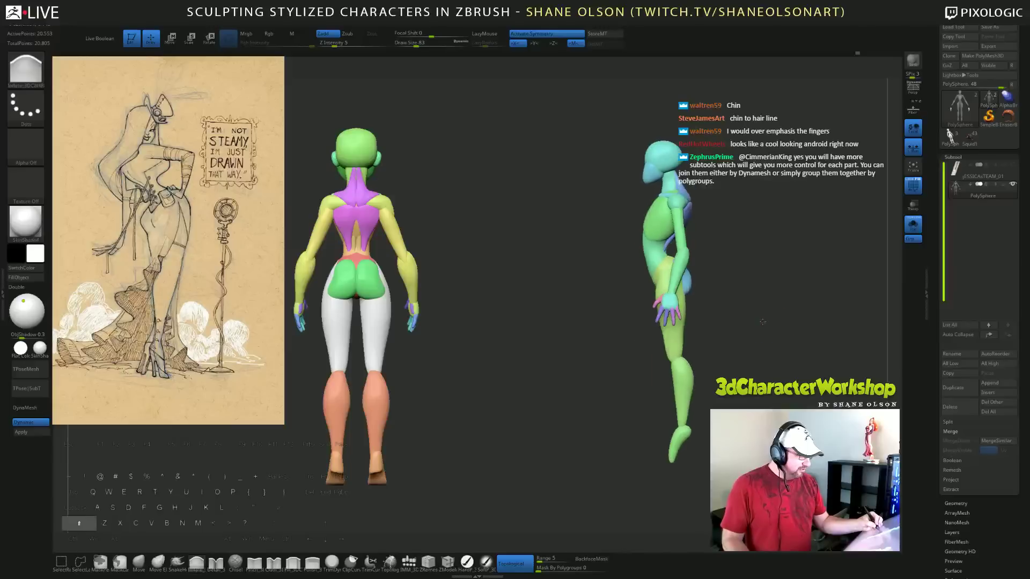
{"action": "left_click", "coordinate": [155, 564]}
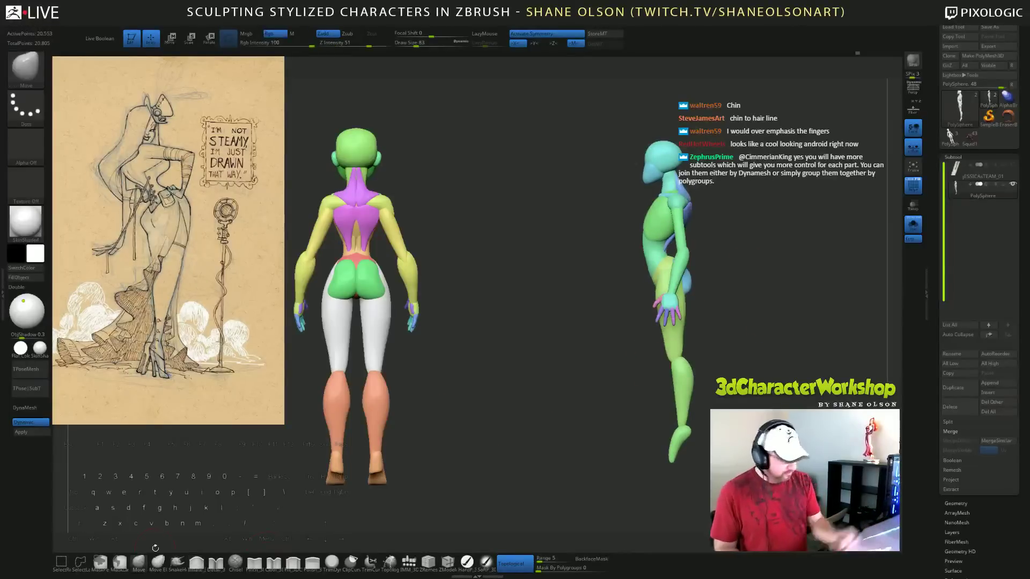
{"action": "key", "text": "s"}
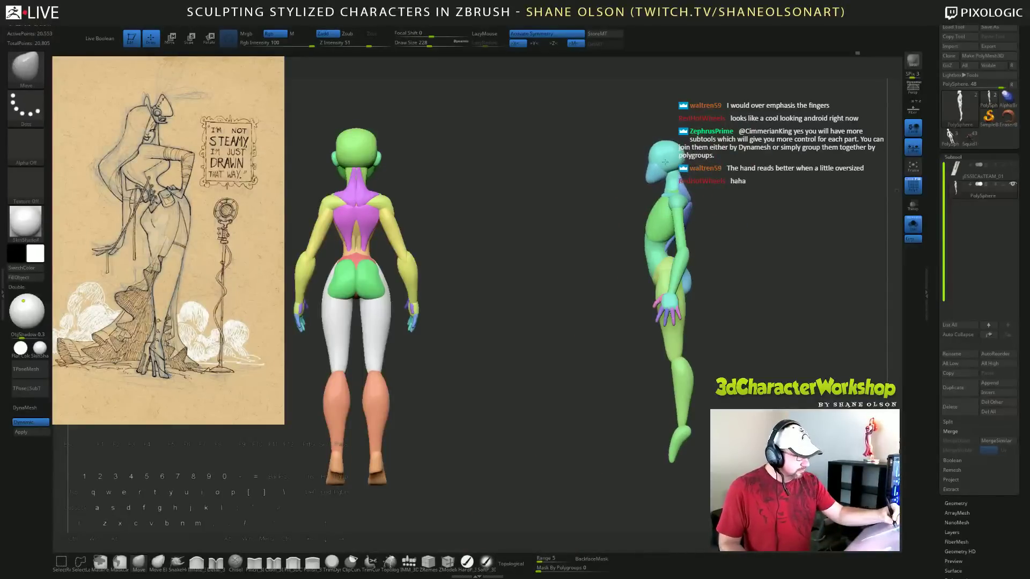
{"action": "mouse_move", "coordinate": [755, 236]}
{"action": "left_mouse_down"}
{"action": "mouse_move", "coordinate": [798, 225]}
{"action": "mouse_move", "coordinate": [766, 230]}
{"action": "left_mouse_up"}
{"action": "key", "text": "s"}
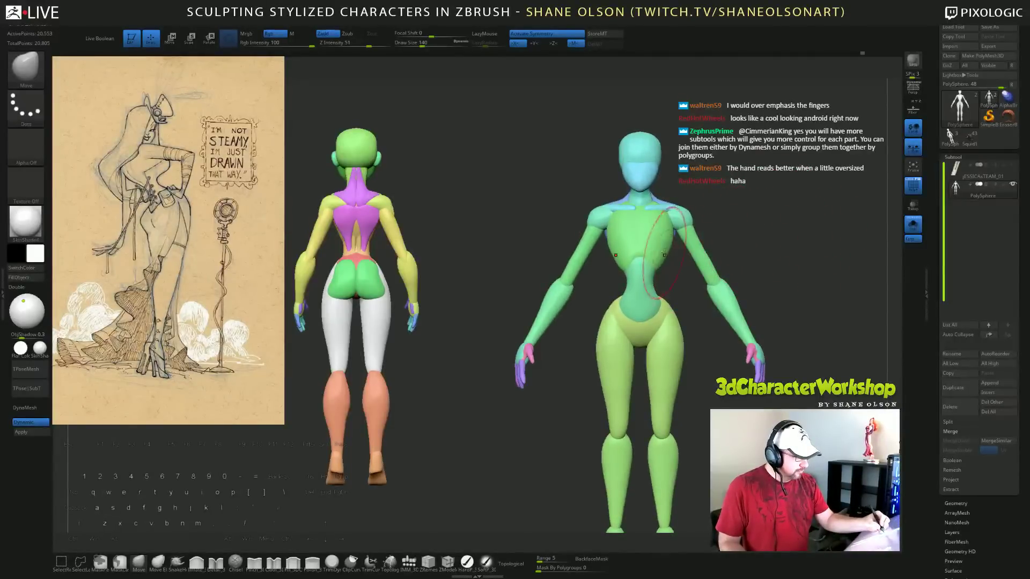
Nudge the waist and hip outline in front view with the Move brush.
{"action": "left_click_drag", "start_coordinate": [775, 271], "coordinate": [789, 289]}
{"action": "left_click_drag", "start_coordinate": [675, 310], "coordinate": [671, 311]}
{"action": "left_click_drag", "start_coordinate": [796, 300], "coordinate": [834, 300]}
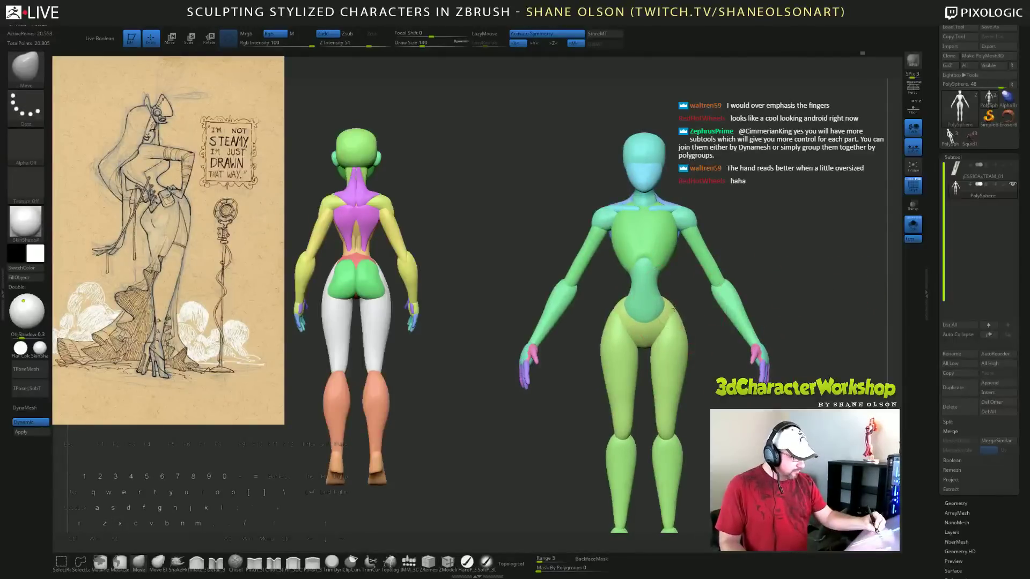
{"action": "mouse_move", "coordinate": [721, 366]}
{"action": "left_mouse_down"}
{"action": "mouse_move", "coordinate": [644, 368]}
{"action": "mouse_move", "coordinate": [721, 369]}
{"action": "left_mouse_up"}
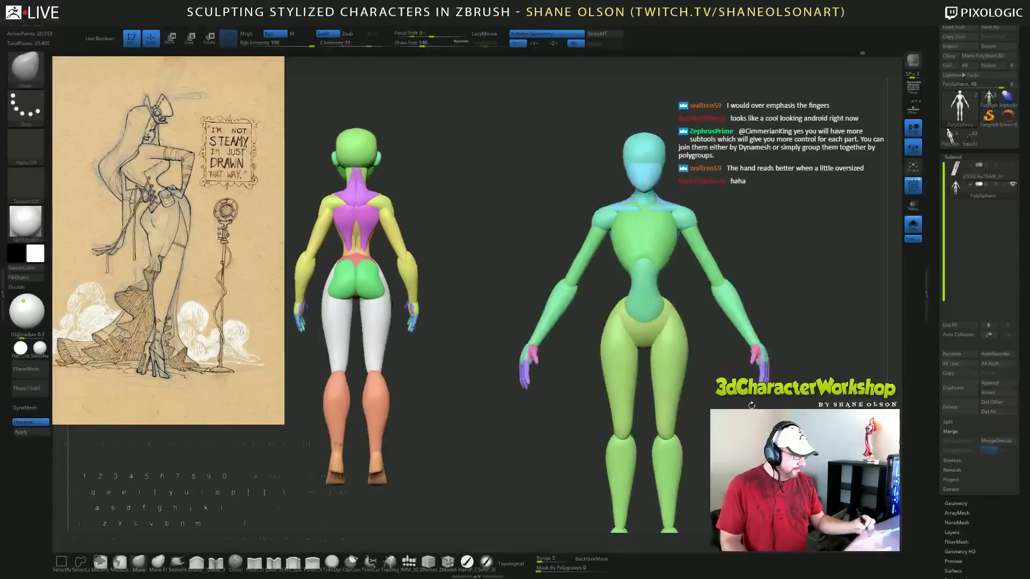
Frame the whole blockout and clear the coloured reference figure from the canvas.
{"action": "left_click_drag", "start_coordinate": [743, 423], "coordinate": [751, 394], "text": "alt"}
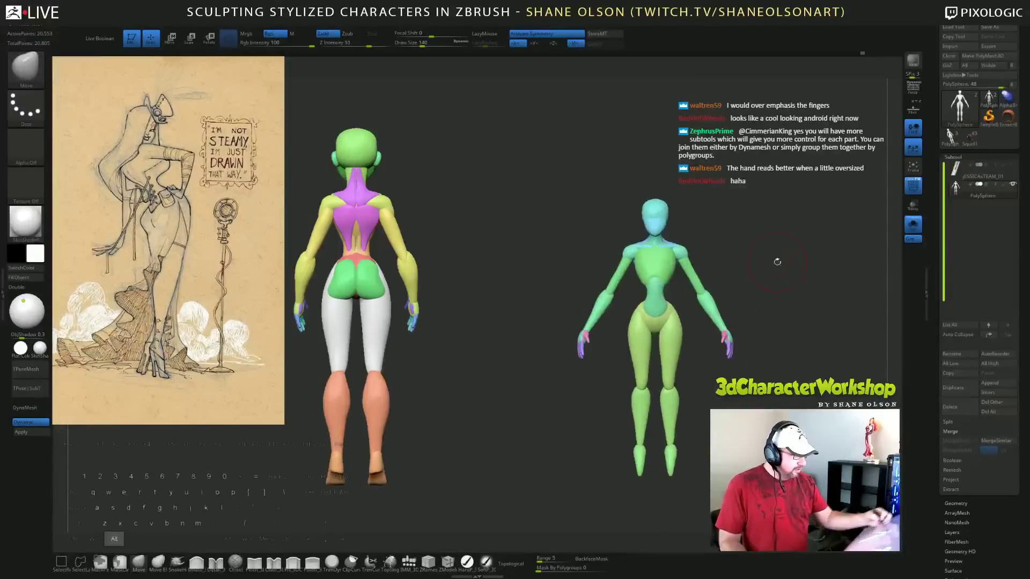
{"action": "left_click_drag", "start_coordinate": [777, 261], "coordinate": [788, 237], "text": "alt"}
{"action": "left_click_drag", "start_coordinate": [773, 328], "coordinate": [766, 377], "text": "alt"}
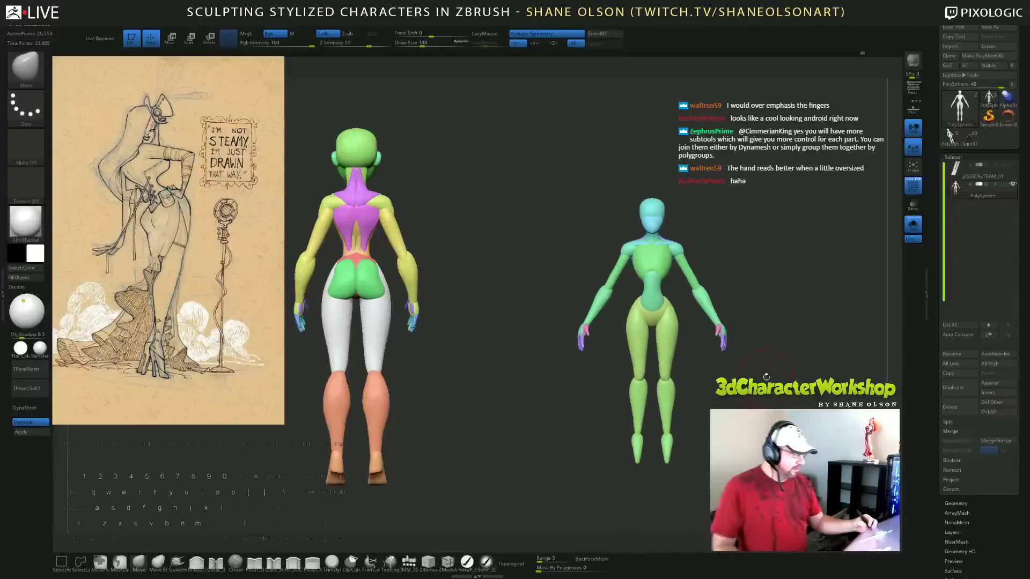
{"action": "left_click_drag", "start_coordinate": [795, 412], "coordinate": [743, 381], "text": "alt"}
{"action": "key", "text": "ctrl+n"}
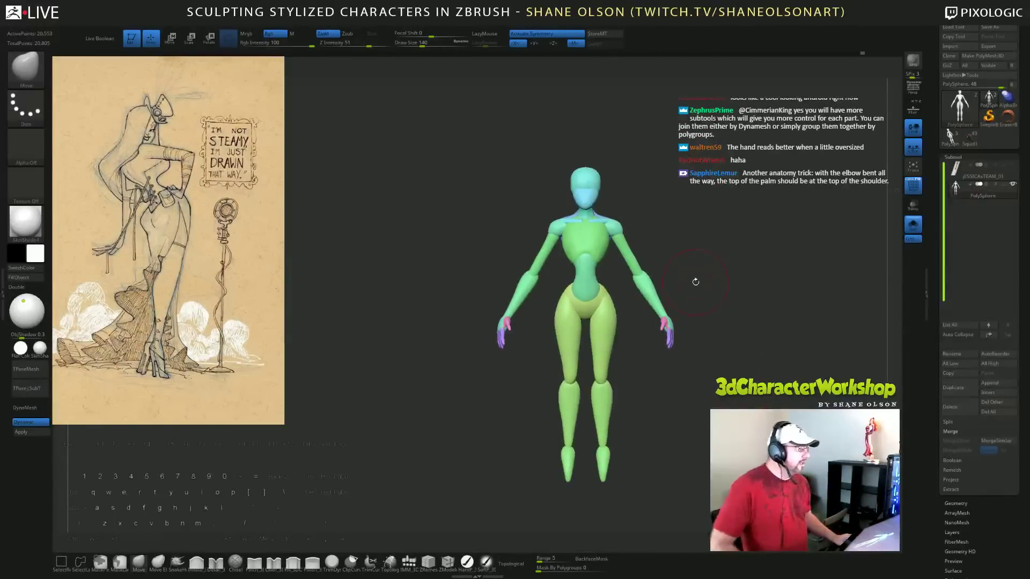
Hide both forearms again and mask the two hands.
{"action": "mouse_move", "coordinate": [700, 231]}
{"action": "left_mouse_down"}
{"action": "mouse_move", "coordinate": [715, 248]}
{"action": "mouse_move", "coordinate": [748, 232]}
{"action": "mouse_move", "coordinate": [734, 234]}
{"action": "mouse_move", "coordinate": [748, 246]}
{"action": "left_mouse_up"}
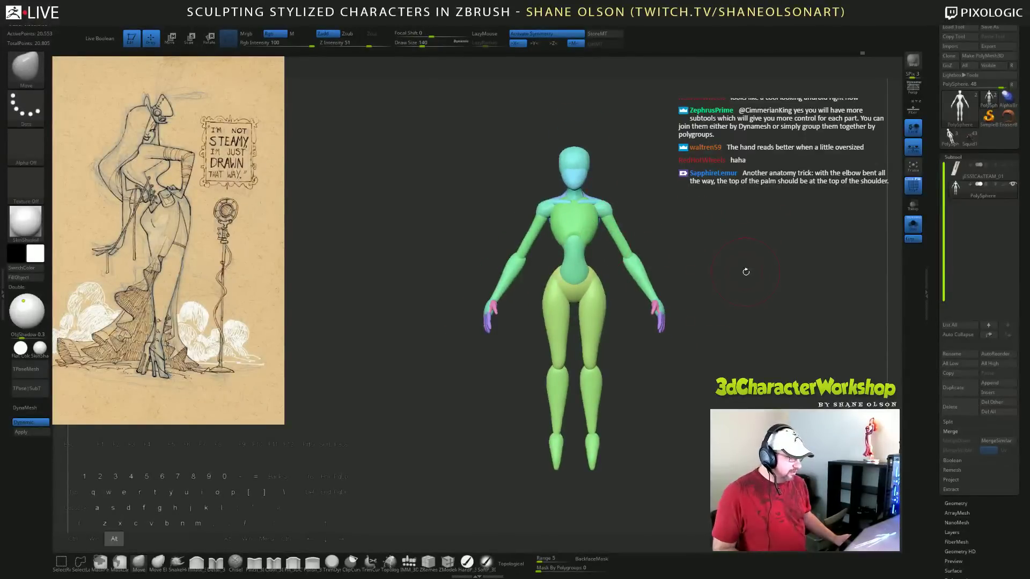
{"action": "mouse_move", "coordinate": [746, 272]}
{"action": "left_mouse_down"}
{"action": "mouse_move", "coordinate": [735, 294]}
{"action": "mouse_move", "coordinate": [719, 299]}
{"action": "mouse_move", "coordinate": [728, 297]}
{"action": "left_mouse_up"}
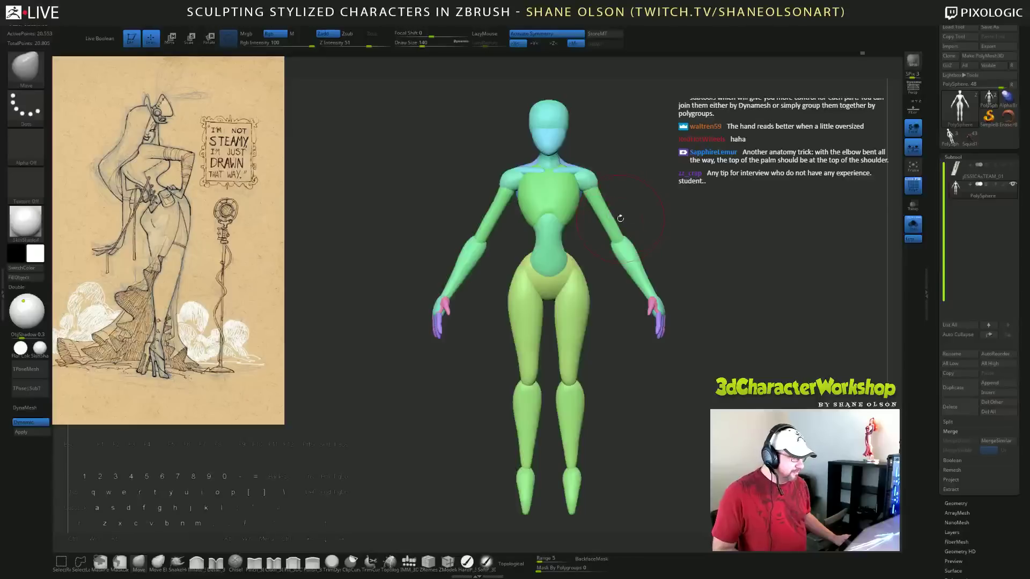
{"action": "left_click_drag", "start_coordinate": [620, 218], "coordinate": [616, 225]}
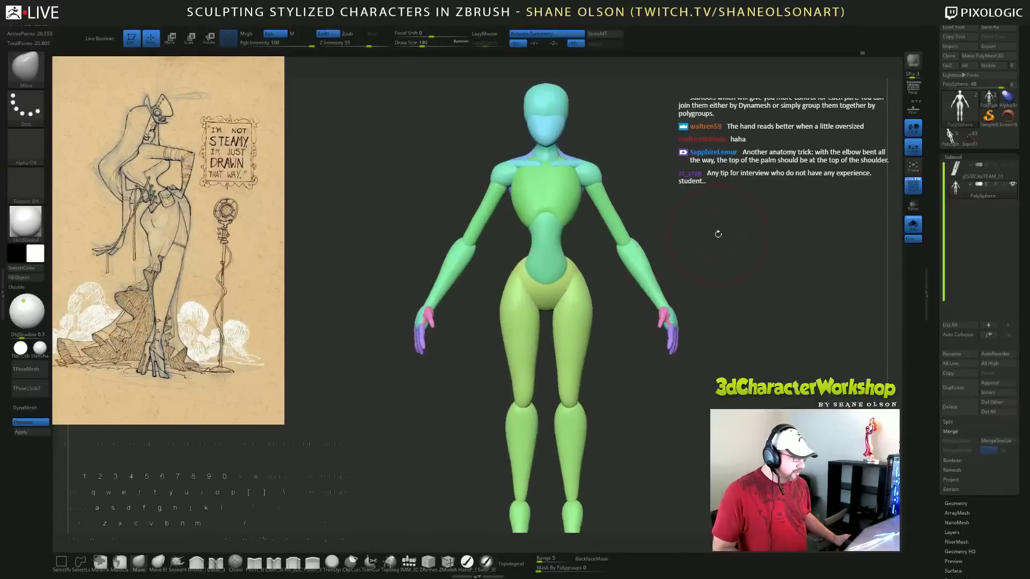
{"action": "left_click_drag", "start_coordinate": [718, 234], "coordinate": [694, 244]}
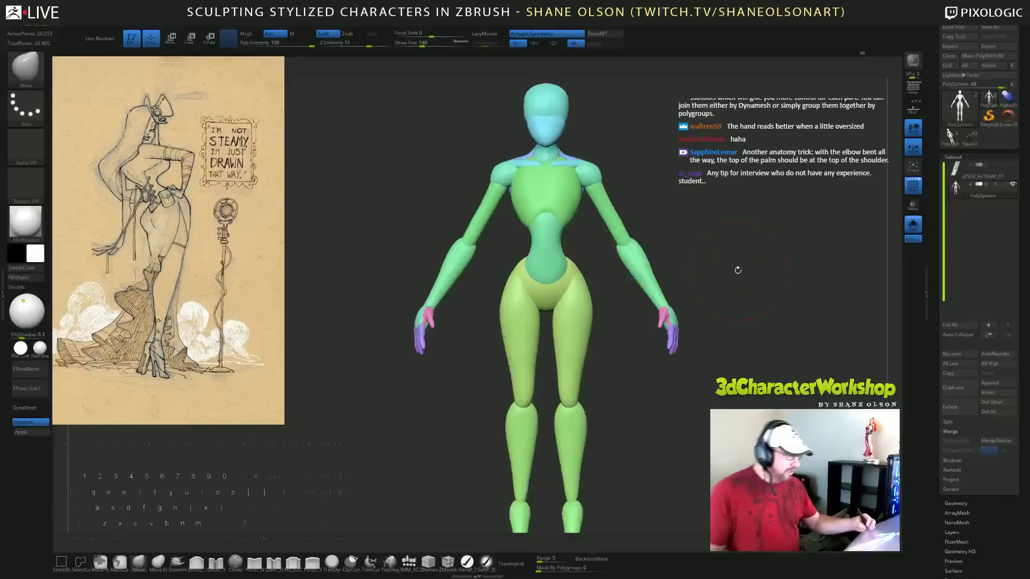
{"action": "mouse_move", "coordinate": [738, 270]}
{"action": "left_mouse_down"}
{"action": "mouse_move", "coordinate": [711, 261]}
{"action": "mouse_move", "coordinate": [718, 267]}
{"action": "left_mouse_up"}
{"action": "left_click", "coordinate": [662, 295], "text": "ctrl+shift"}
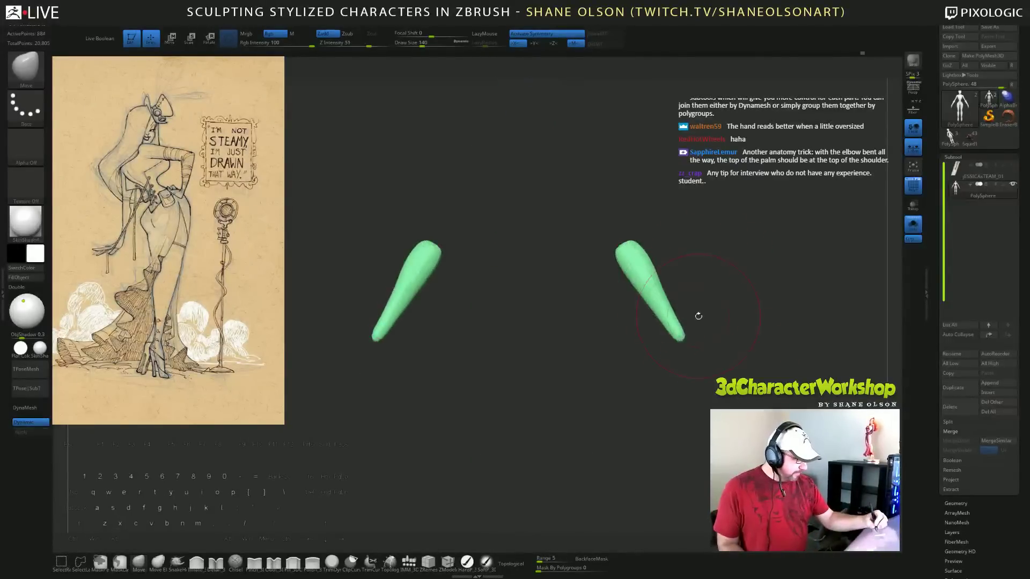
{"action": "left_click_drag", "start_coordinate": [708, 332], "coordinate": [718, 343], "text": "ctrl+shift"}
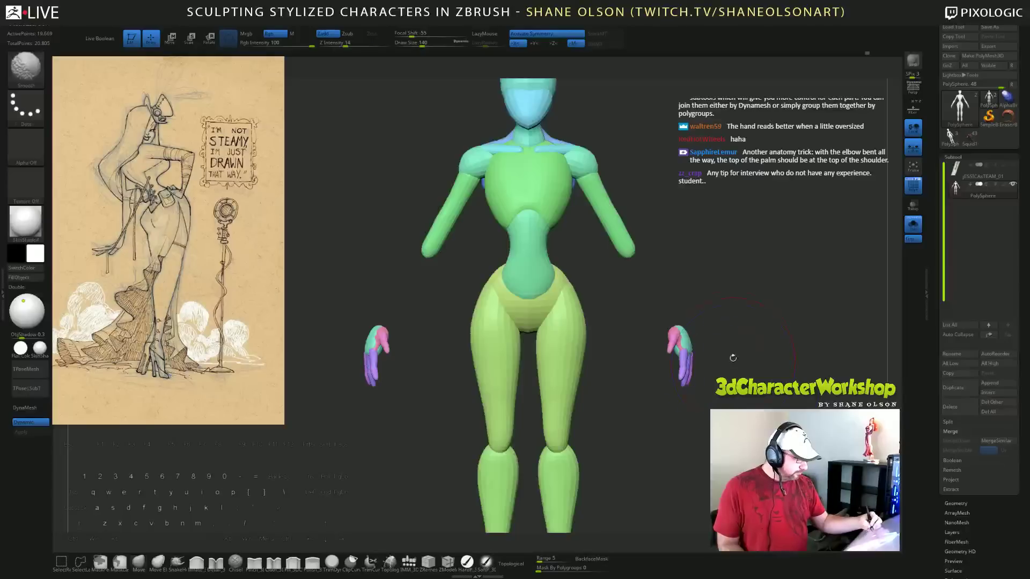
{"action": "key", "text": "ctrl+shift"}
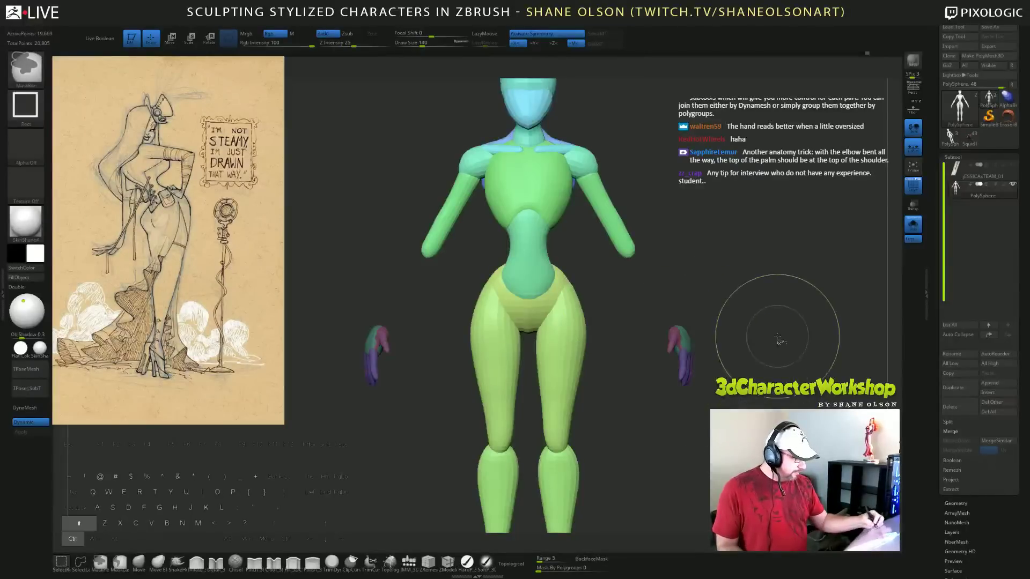
Show the whole body with only the hands unmasked and try adjusting the hands, undoing the attempt.
{"action": "left_click", "coordinate": [779, 340], "text": "ctrl+shift"}
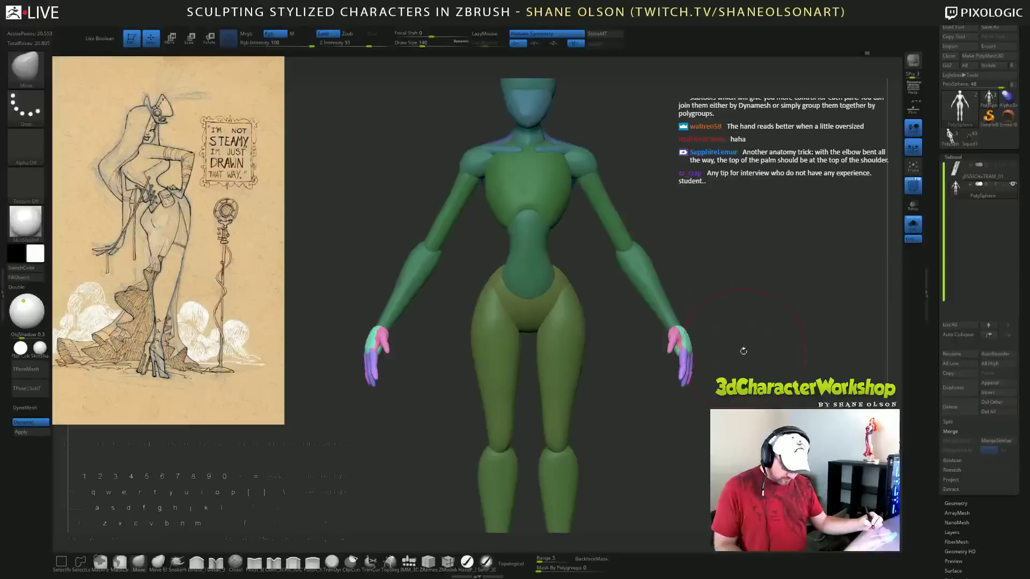
{"action": "key", "text": "e"}
{"action": "left_click_drag", "start_coordinate": [680, 356], "coordinate": [693, 348]}
{"action": "mouse_move", "coordinate": [783, 375]}
{"action": "left_mouse_down", "text": "alt"}
{"action": "mouse_move", "coordinate": [779, 338]}
{"action": "mouse_move", "coordinate": [787, 368]}
{"action": "mouse_move", "coordinate": [799, 362]}
{"action": "mouse_move", "coordinate": [779, 366]}
{"action": "left_mouse_up", "text": "alt"}
{"action": "key", "text": "q"}
{"action": "key", "text": "ctrl+z"}
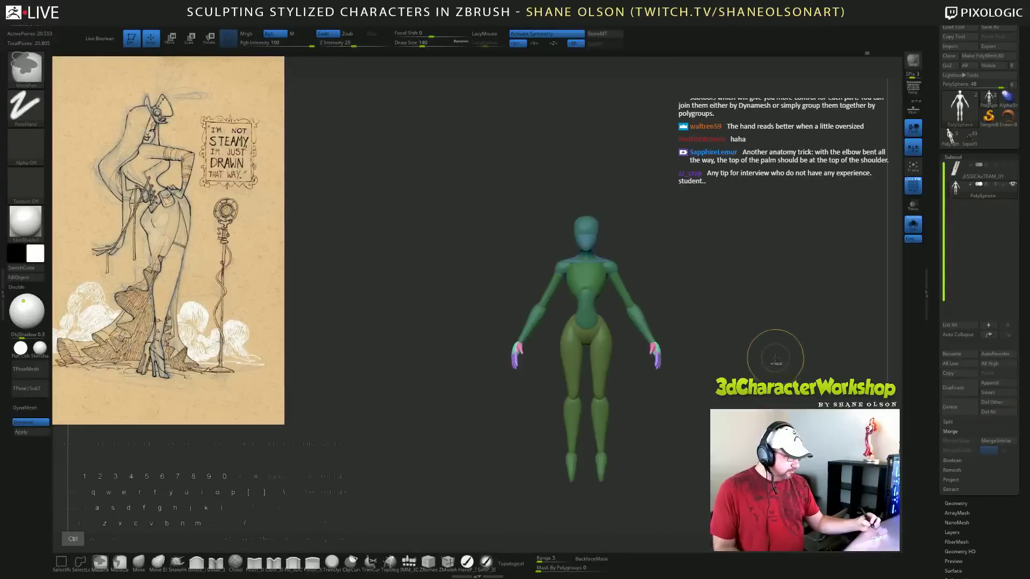
Shift both hands slightly inward at the wrists, clear the mask, and return to draw mode.
{"action": "left_click_drag", "start_coordinate": [747, 332], "coordinate": [751, 373], "text": "alt"}
{"action": "key", "text": "w"}
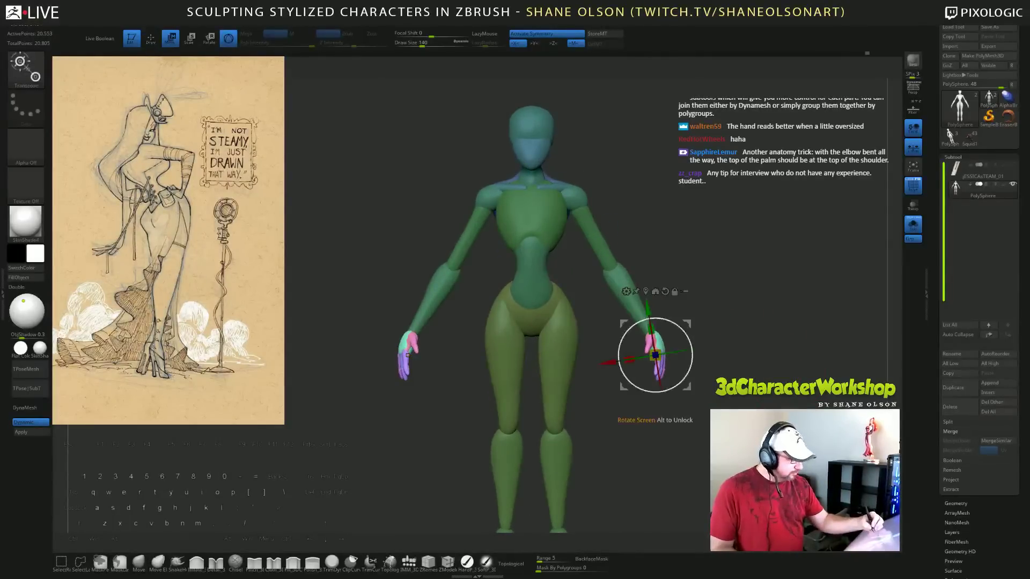
{"action": "key", "text": "e"}
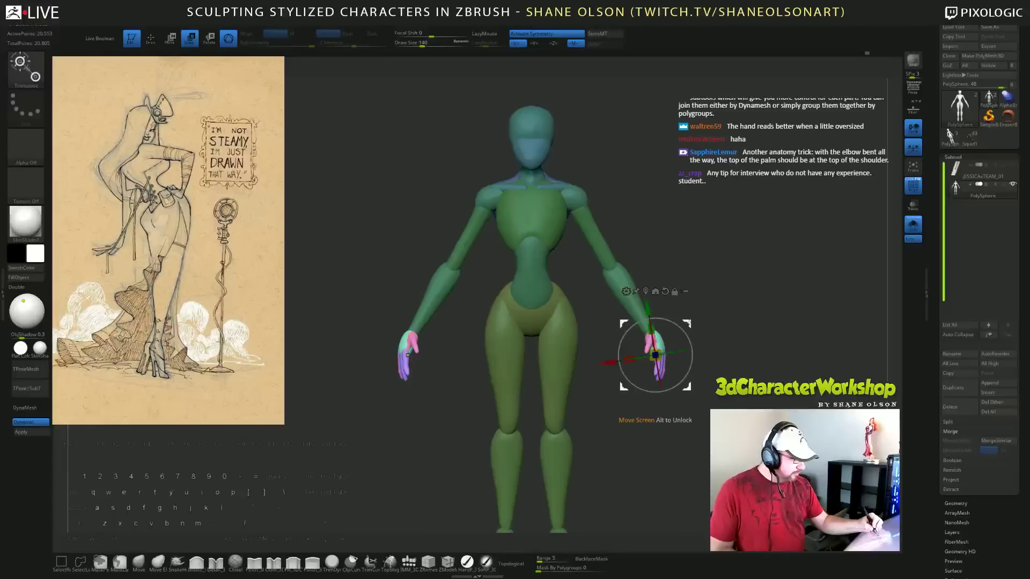
{"action": "left_click_drag", "start_coordinate": [655, 355], "coordinate": [653, 356]}
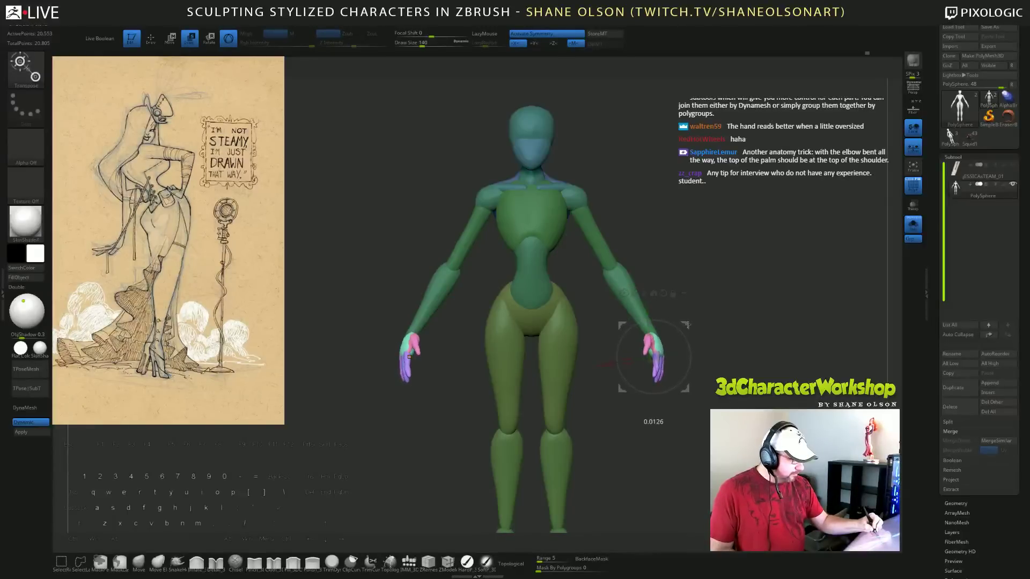
{"action": "mouse_move", "coordinate": [687, 324]}
{"action": "left_mouse_down"}
{"action": "mouse_move", "coordinate": [762, 343]}
{"action": "mouse_move", "coordinate": [770, 328]}
{"action": "mouse_move", "coordinate": [633, 343]}
{"action": "mouse_move", "coordinate": [770, 358]}
{"action": "mouse_move", "coordinate": [764, 347]}
{"action": "mouse_move", "coordinate": [752, 368]}
{"action": "left_mouse_up"}
{"action": "key", "text": "q"}
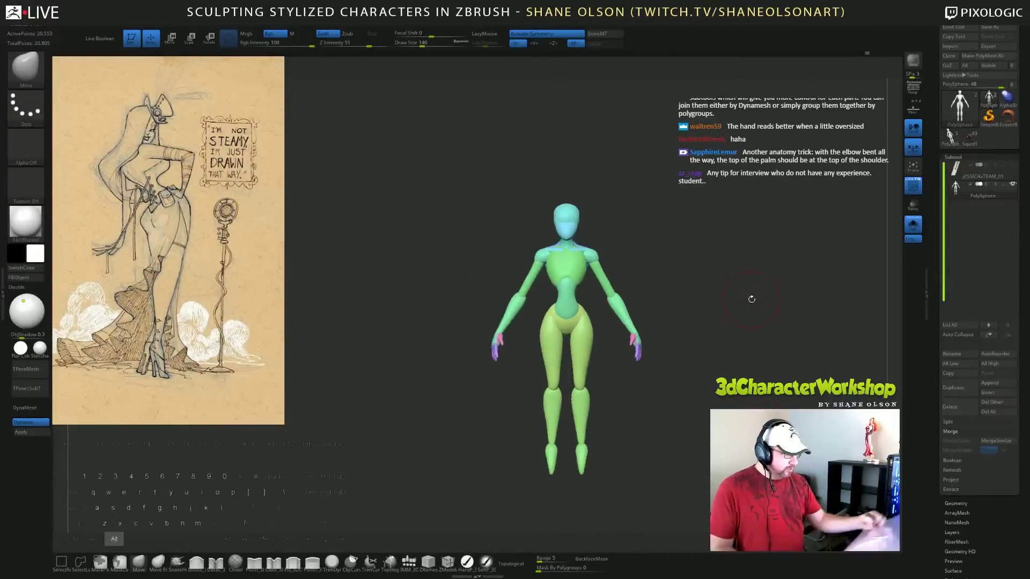
Isolate the face piece, reshape its jaw contour with a smaller Move brush, and show the whole body again.
{"action": "left_click_drag", "start_coordinate": [751, 300], "coordinate": [719, 374], "text": "alt"}
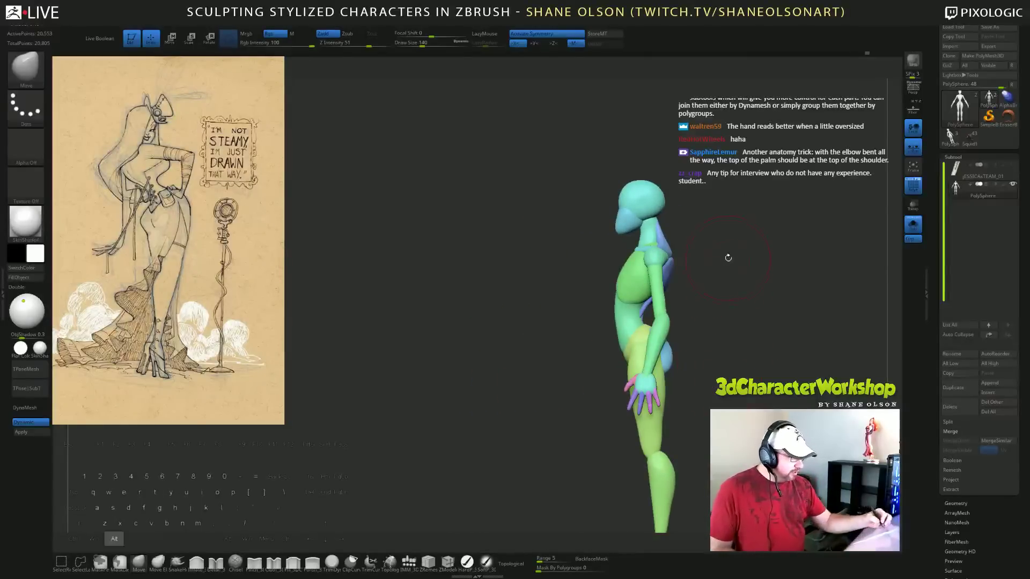
{"action": "left_click_drag", "start_coordinate": [728, 257], "coordinate": [686, 426], "text": "alt"}
{"action": "left_click_drag", "start_coordinate": [680, 271], "coordinate": [731, 283]}
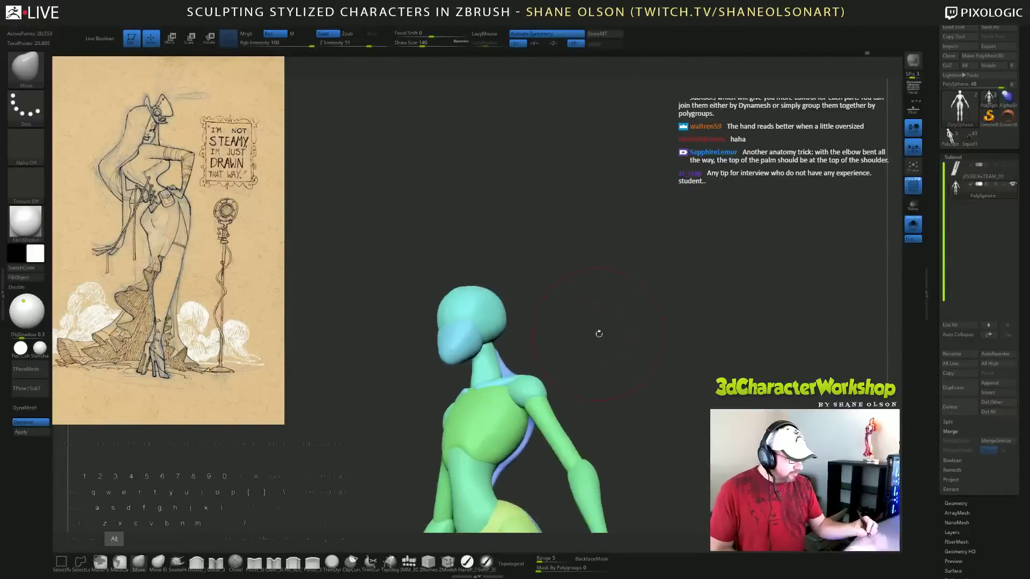
{"action": "mouse_move", "coordinate": [599, 333]}
{"action": "left_mouse_down", "text": "alt"}
{"action": "mouse_move", "coordinate": [633, 319]}
{"action": "mouse_move", "coordinate": [597, 306]}
{"action": "mouse_move", "coordinate": [593, 331]}
{"action": "mouse_move", "coordinate": [592, 313]}
{"action": "mouse_move", "coordinate": [543, 301]}
{"action": "left_mouse_up", "text": "alt"}
{"action": "left_click", "coordinate": [489, 325], "text": "ctrl+shift"}
{"action": "key", "text": "s"}
{"action": "key", "text": "s"}
{"action": "left_click_drag", "start_coordinate": [571, 317], "coordinate": [632, 312]}
{"action": "key", "text": "s"}
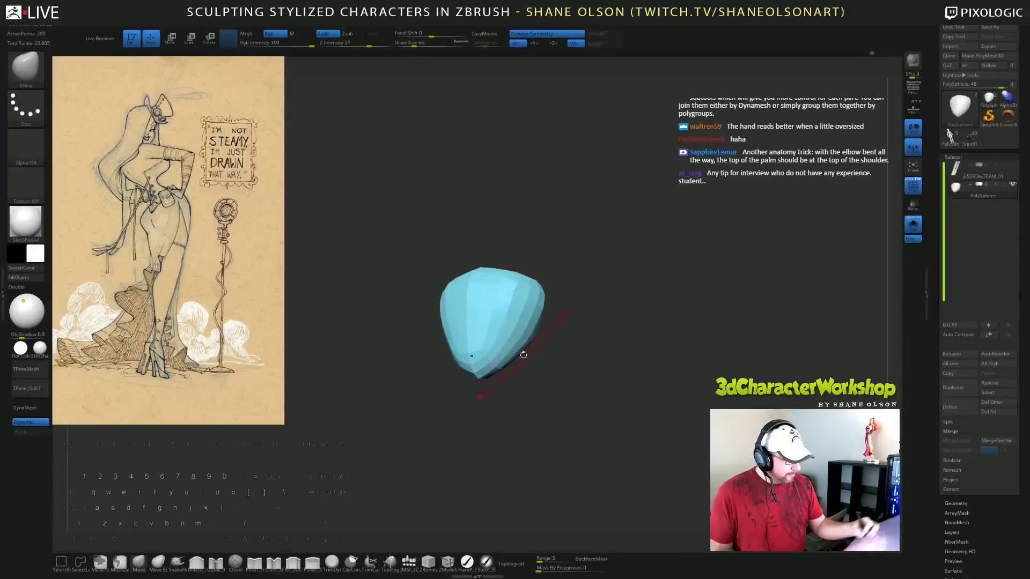
{"action": "left_click_drag", "start_coordinate": [522, 354], "coordinate": [498, 353]}
{"action": "left_click", "coordinate": [713, 307], "text": "ctrl+shift"}
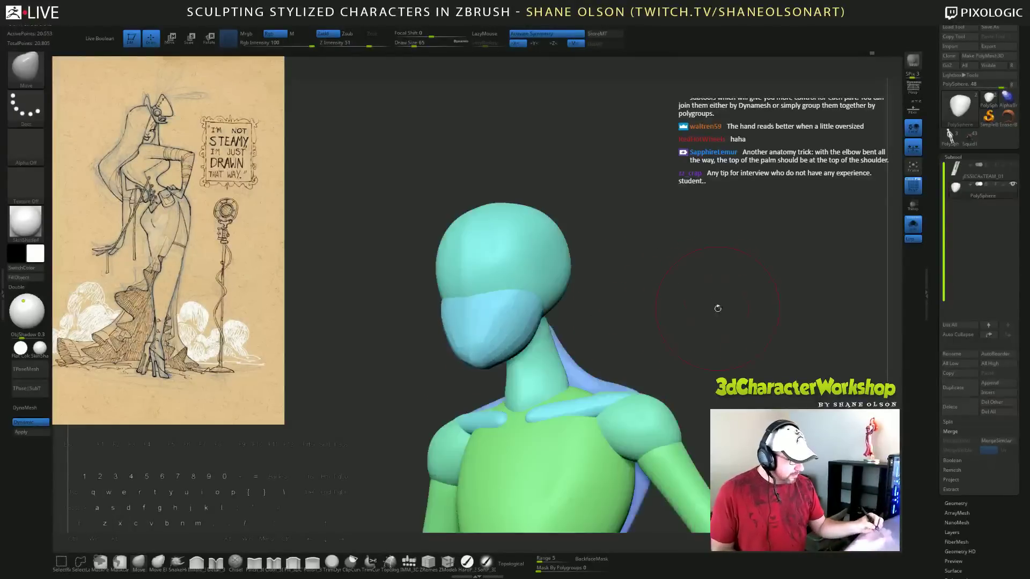
Refine the jaw piece from the side and rear with a draw size of 37, and enlarge the brush to 62.
{"action": "left_click_drag", "start_coordinate": [717, 308], "coordinate": [478, 362]}
{"action": "key", "text": "shift"}
{"action": "mouse_move", "coordinate": [565, 327]}
{"action": "left_mouse_down", "text": "shift"}
{"action": "mouse_move", "coordinate": [600, 326]}
{"action": "mouse_move", "coordinate": [702, 278]}
{"action": "mouse_move", "coordinate": [655, 288]}
{"action": "mouse_move", "coordinate": [645, 326]}
{"action": "left_mouse_up", "text": "shift"}
{"action": "key", "text": "s"}
{"action": "right_click_drag", "start_coordinate": [546, 345], "coordinate": [523, 338]}
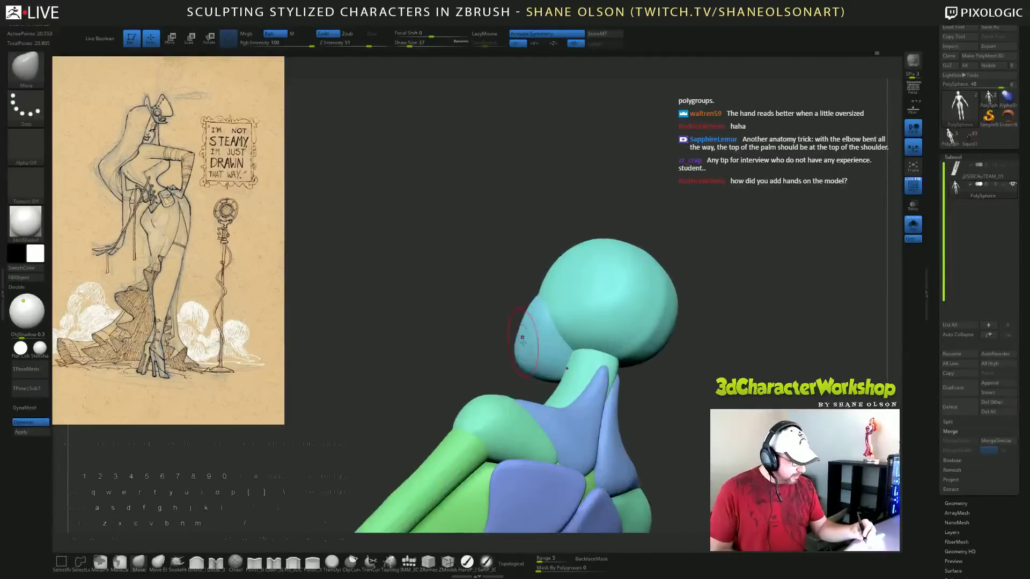
{"action": "mouse_move", "coordinate": [521, 337]}
{"action": "left_mouse_down"}
{"action": "mouse_move", "coordinate": [685, 320]}
{"action": "mouse_move", "coordinate": [671, 311]}
{"action": "mouse_move", "coordinate": [637, 320]}
{"action": "mouse_move", "coordinate": [689, 322]}
{"action": "mouse_move", "coordinate": [673, 329]}
{"action": "mouse_move", "coordinate": [689, 318]}
{"action": "mouse_move", "coordinate": [652, 305]}
{"action": "left_mouse_up"}
{"action": "key", "text": "s"}
{"action": "left_click_drag", "start_coordinate": [652, 306], "coordinate": [548, 349], "text": "alt"}
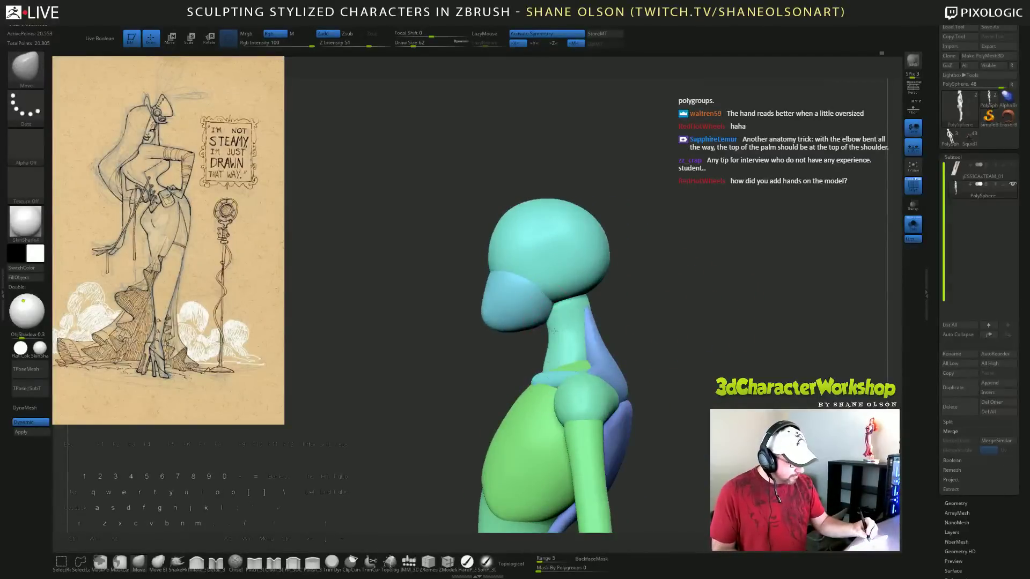
Enable the Topological option for the Move brush, slim the isolated neck's upper part, and unhide the body.
{"action": "left_click", "coordinate": [514, 564]}
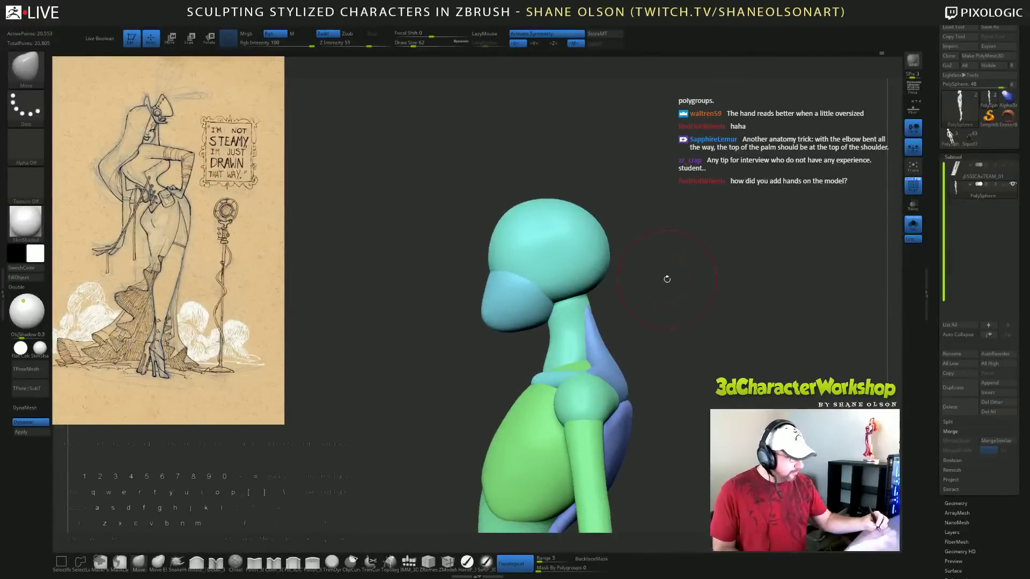
{"action": "left_click_drag", "start_coordinate": [667, 278], "coordinate": [694, 275]}
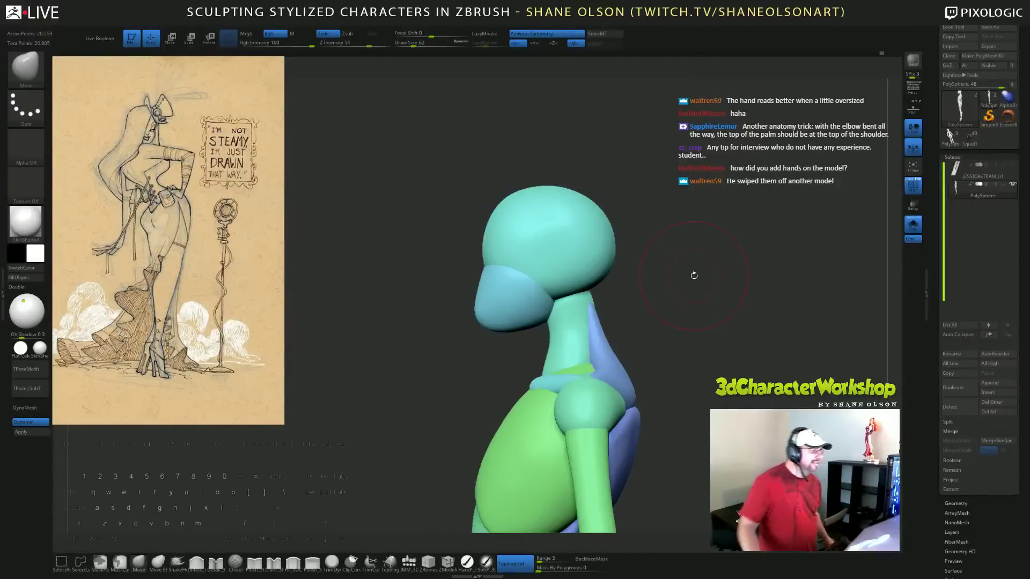
{"action": "left_click", "coordinate": [571, 318], "text": "ctrl+shift"}
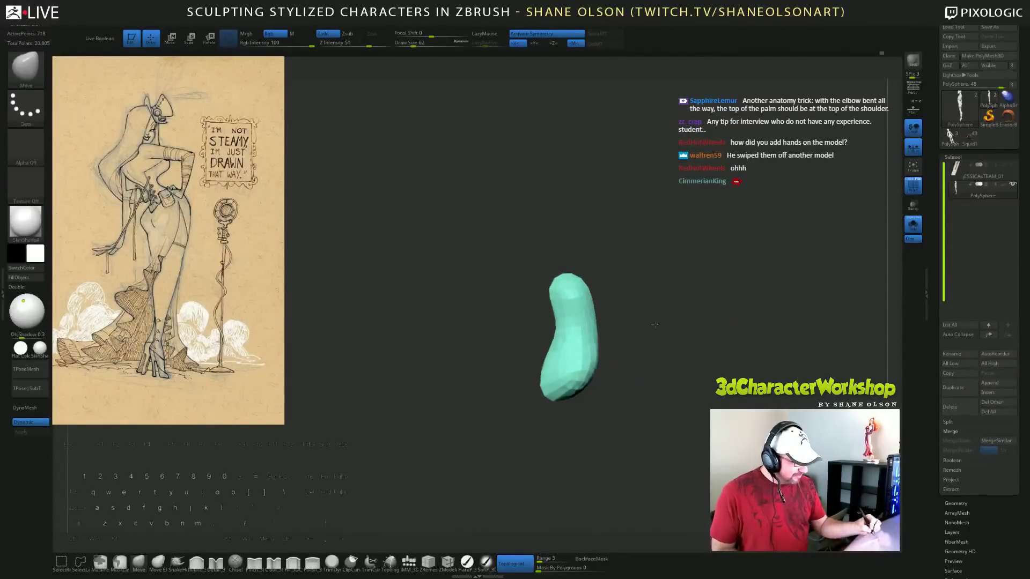
{"action": "left_click_drag", "start_coordinate": [539, 360], "coordinate": [633, 307]}
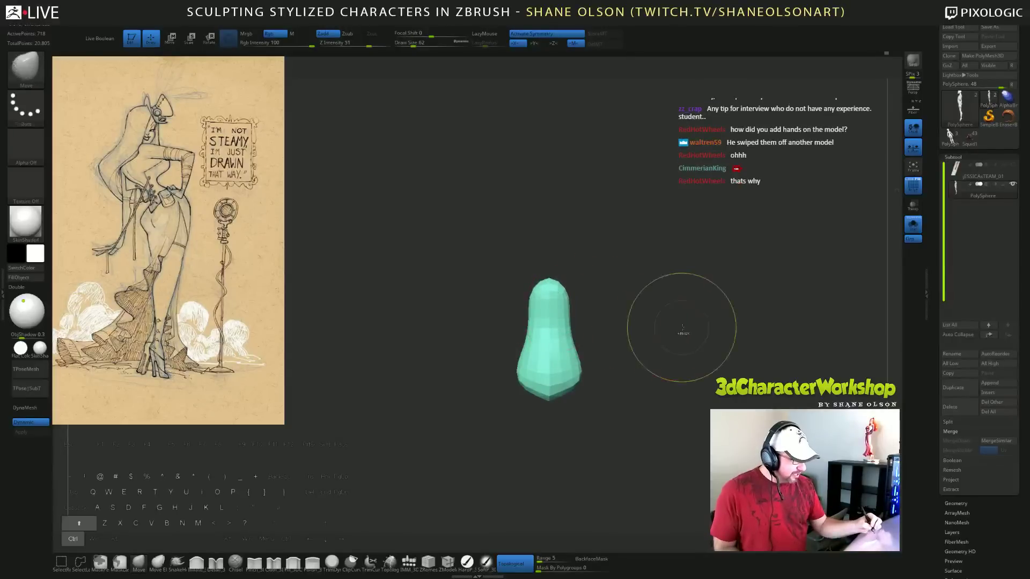
{"action": "left_click", "coordinate": [697, 316], "text": "ctrl+shift"}
Isolate the neck, thicken its upper end in side view with the Move brush, and unhide the body.
{"action": "left_click_drag", "start_coordinate": [714, 314], "coordinate": [646, 319]}
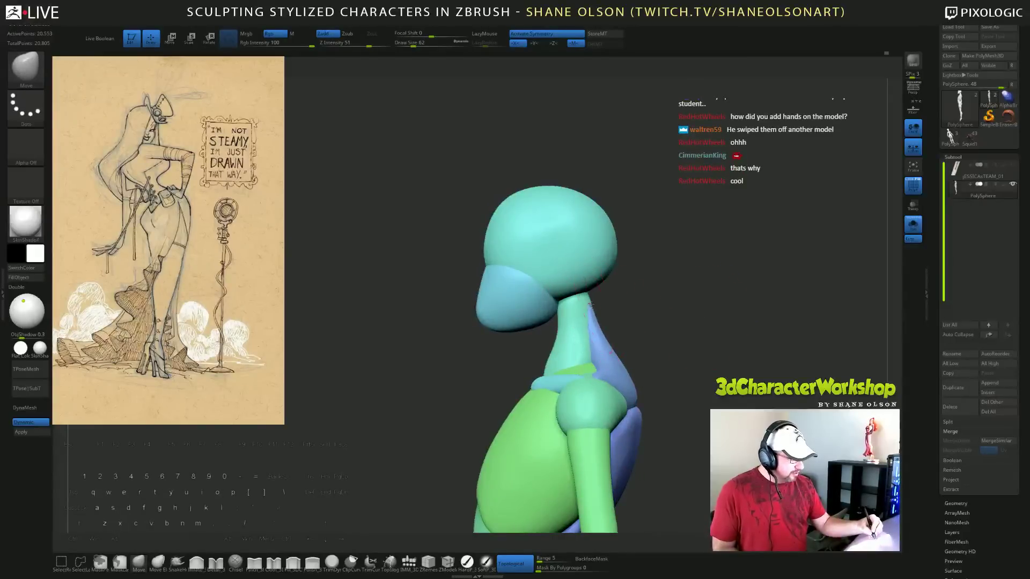
{"action": "left_click", "coordinate": [570, 311], "text": "ctrl+shift"}
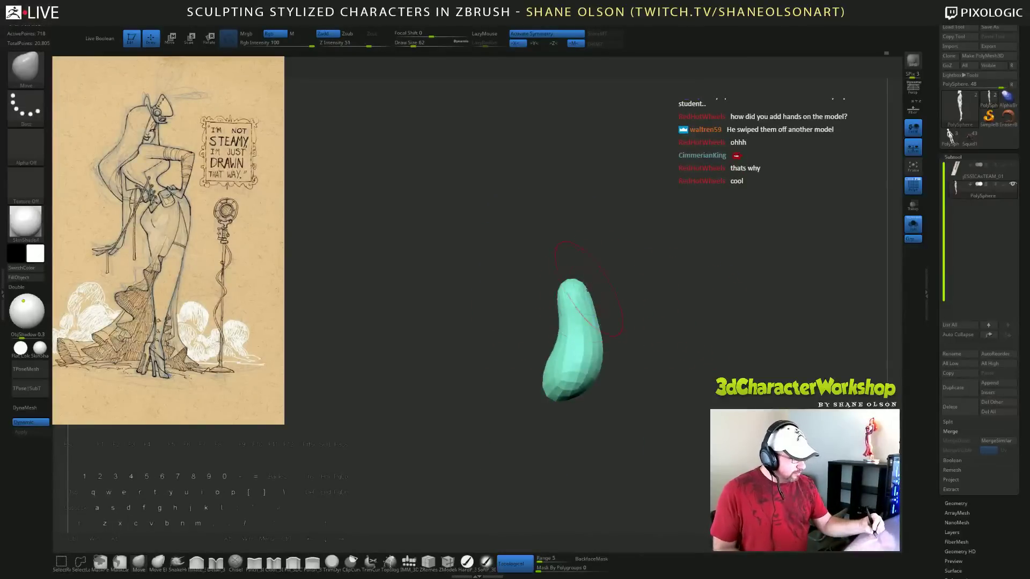
{"action": "left_click_drag", "start_coordinate": [565, 292], "coordinate": [588, 292]}
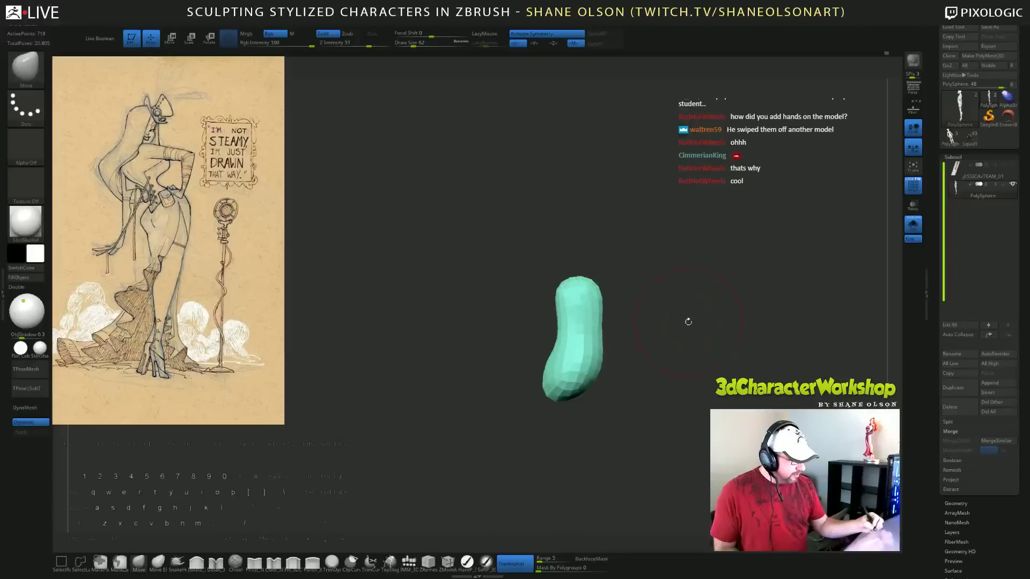
{"action": "left_click_drag", "start_coordinate": [688, 321], "coordinate": [712, 315]}
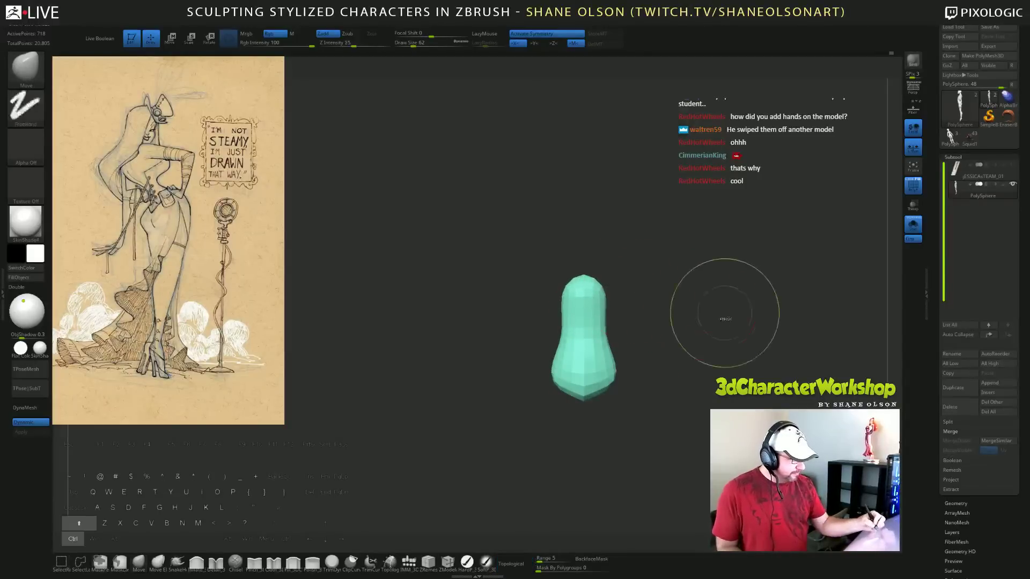
{"action": "left_click", "coordinate": [713, 311], "text": "ctrl+shift"}
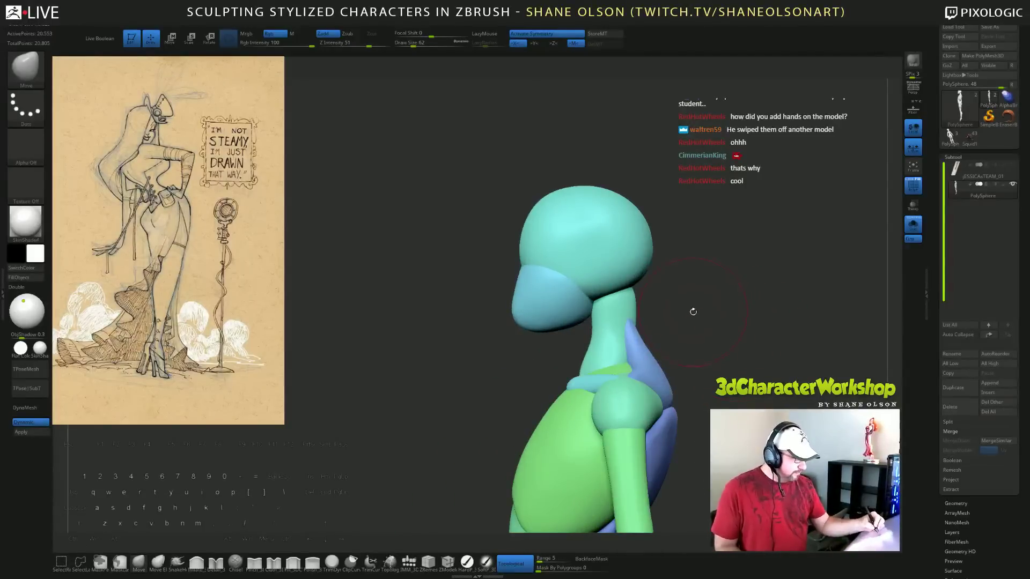
Use a slightly smaller Move brush to adjust the neck's front curve, and check the neck in isolation.
{"action": "key", "text": "s"}
{"action": "left_click_drag", "start_coordinate": [696, 310], "coordinate": [677, 308]}
{"action": "key", "text": "s"}
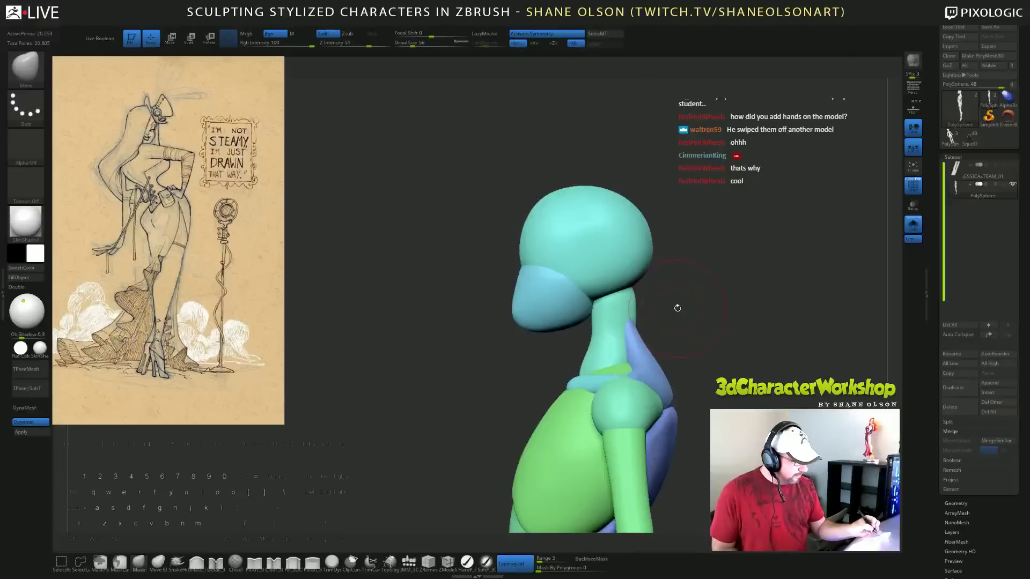
{"action": "left_click_drag", "start_coordinate": [590, 350], "coordinate": [594, 348]}
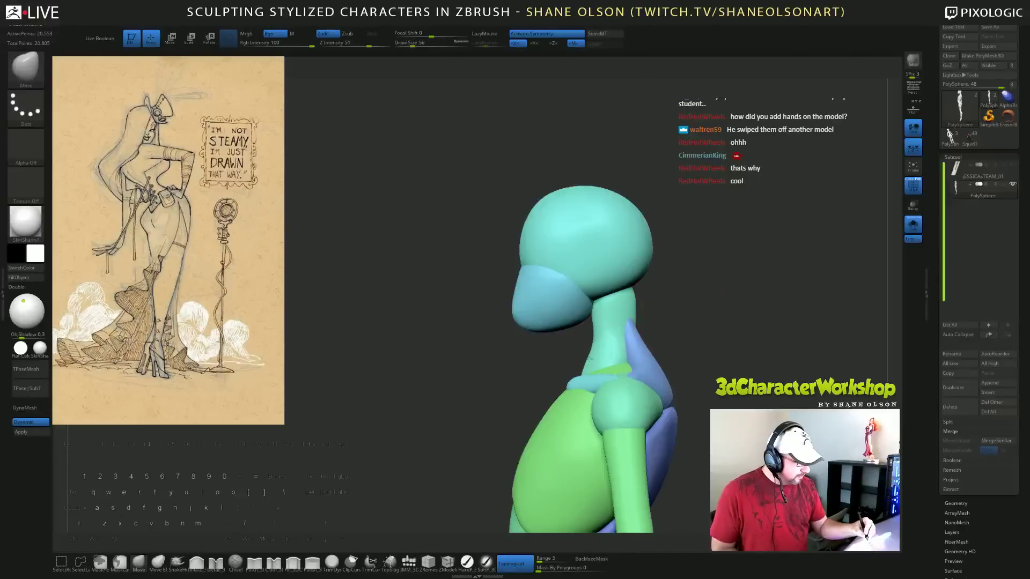
{"action": "left_click", "coordinate": [643, 305], "text": "ctrl+shift"}
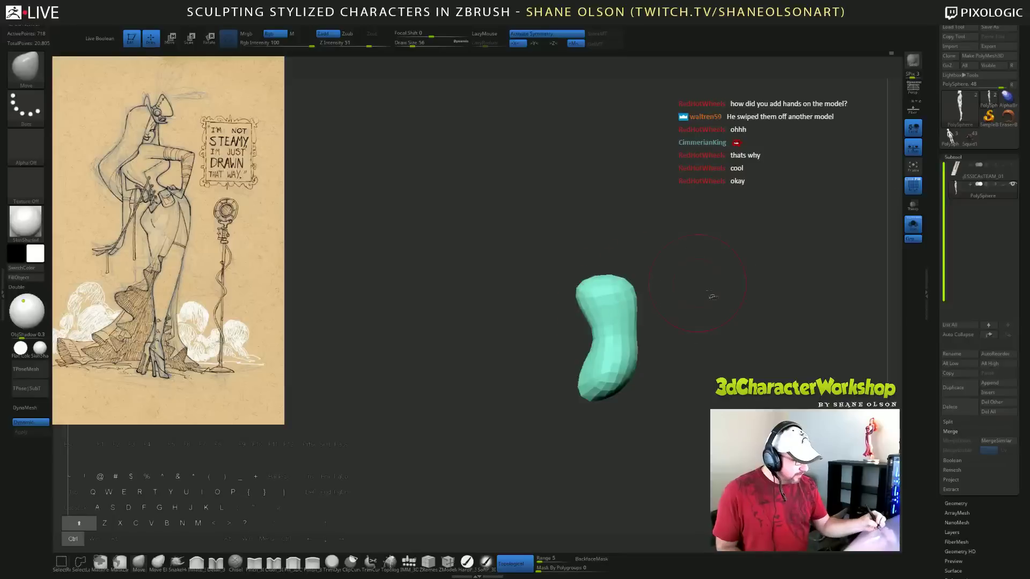
{"action": "left_click", "coordinate": [712, 296], "text": "ctrl+shift"}
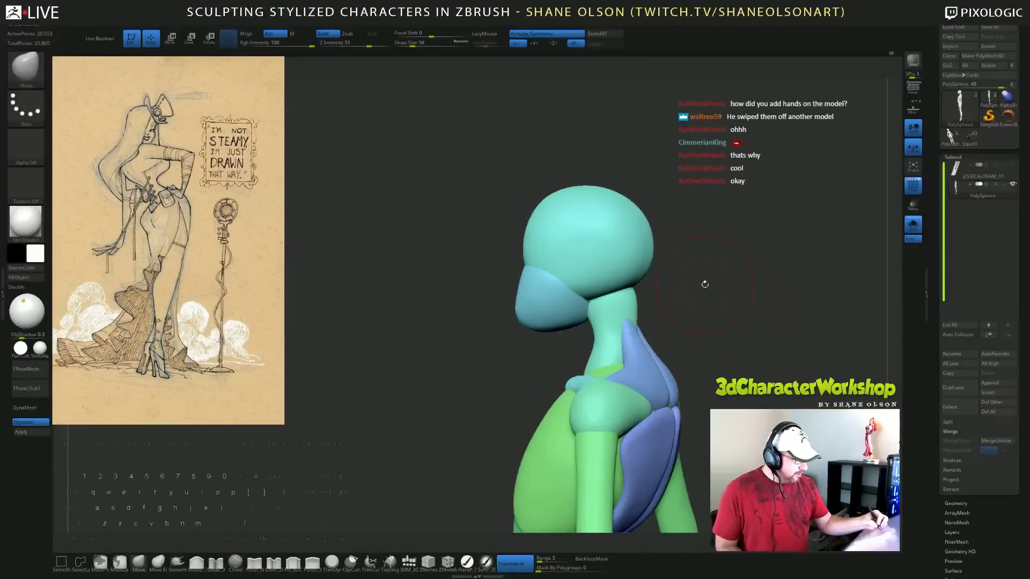
Isolate the neck, adjust its upper back edge with a draw size of 29, and unhide the body.
{"action": "left_click", "coordinate": [641, 289], "text": "ctrl+shift"}
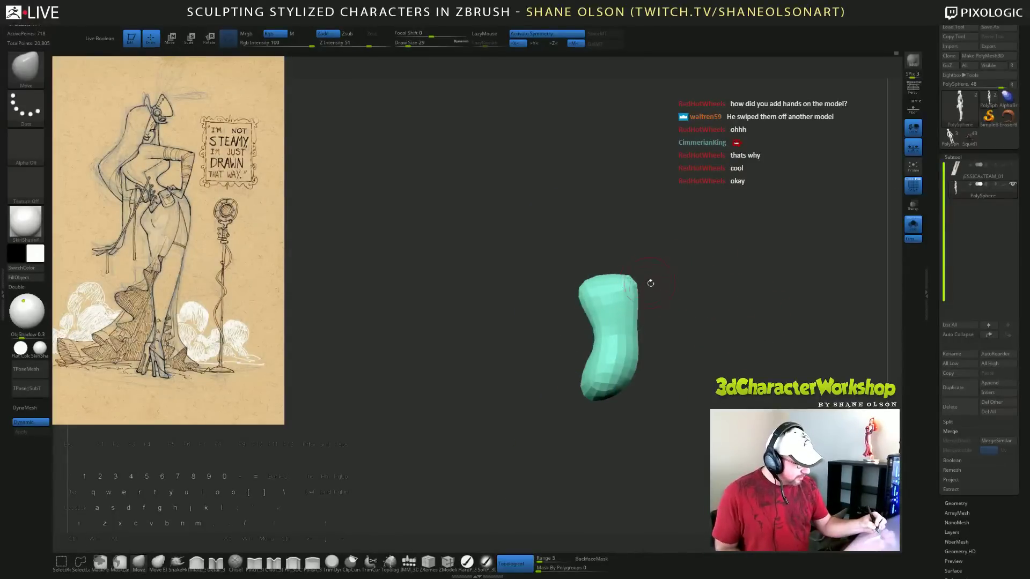
{"action": "mouse_move", "coordinate": [675, 314]}
{"action": "left_mouse_down"}
{"action": "mouse_move", "coordinate": [608, 310]}
{"action": "mouse_move", "coordinate": [612, 281]}
{"action": "left_mouse_up"}
{"action": "left_click", "coordinate": [732, 316], "text": "ctrl+shift"}
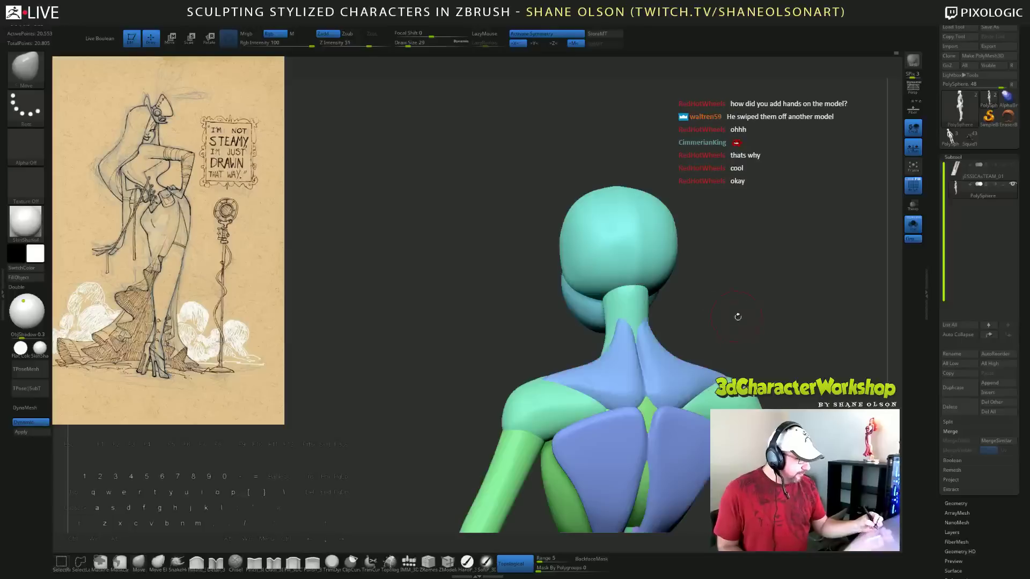
{"action": "left_click_drag", "start_coordinate": [737, 317], "coordinate": [781, 340]}
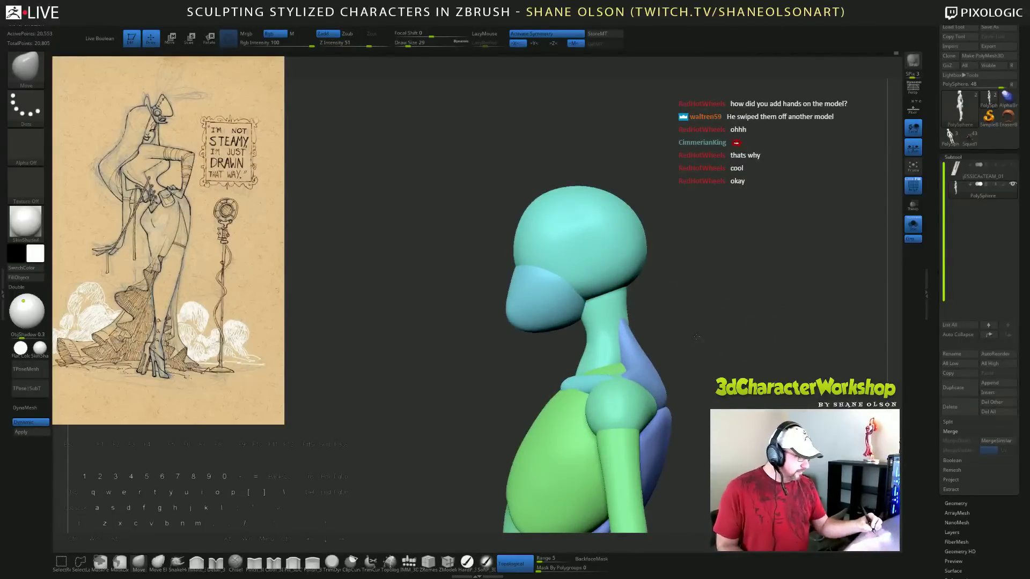
Isolate both shoulder pieces, reshape their inner front ends with draw sizes 71 and 41, and unhide the body.
{"action": "mouse_move", "coordinate": [697, 337]}
{"action": "left_mouse_down"}
{"action": "mouse_move", "coordinate": [656, 330]}
{"action": "mouse_move", "coordinate": [692, 327]}
{"action": "mouse_move", "coordinate": [713, 336]}
{"action": "mouse_move", "coordinate": [713, 349]}
{"action": "left_mouse_up"}
{"action": "key", "text": "s"}
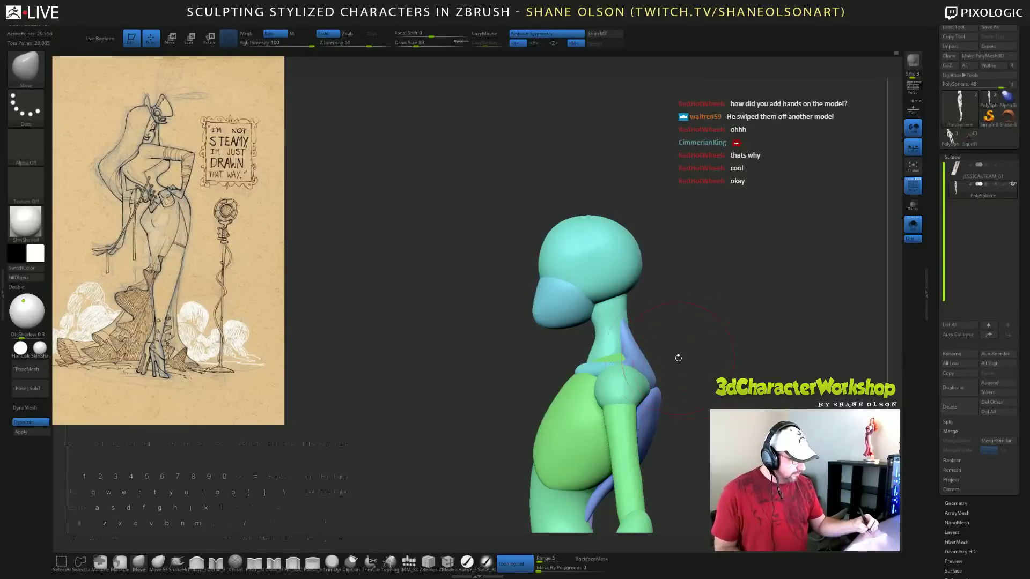
{"action": "key", "text": "s"}
{"action": "mouse_move", "coordinate": [650, 333]}
{"action": "left_mouse_down"}
{"action": "mouse_move", "coordinate": [627, 332]}
{"action": "mouse_move", "coordinate": [696, 329]}
{"action": "mouse_move", "coordinate": [741, 345]}
{"action": "mouse_move", "coordinate": [721, 343]}
{"action": "mouse_move", "coordinate": [696, 232]}
{"action": "mouse_move", "coordinate": [727, 276]}
{"action": "mouse_move", "coordinate": [705, 288]}
{"action": "mouse_move", "coordinate": [719, 280]}
{"action": "left_mouse_up"}
{"action": "left_click", "coordinate": [617, 253], "text": "ctrl+shift"}
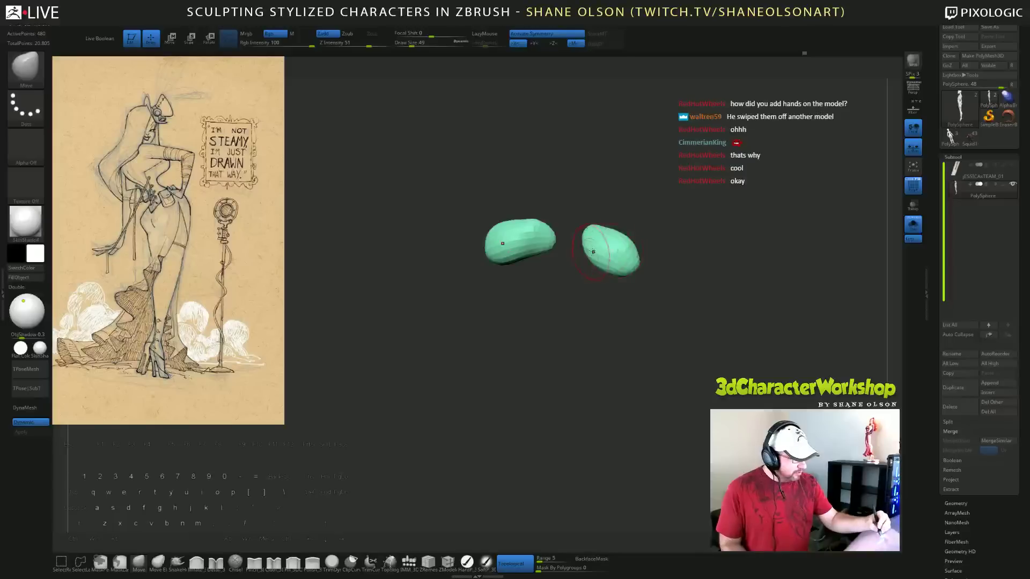
{"action": "key", "text": "s"}
{"action": "left_click_drag", "start_coordinate": [673, 219], "coordinate": [683, 219]}
{"action": "left_click_drag", "start_coordinate": [587, 246], "coordinate": [590, 247]}
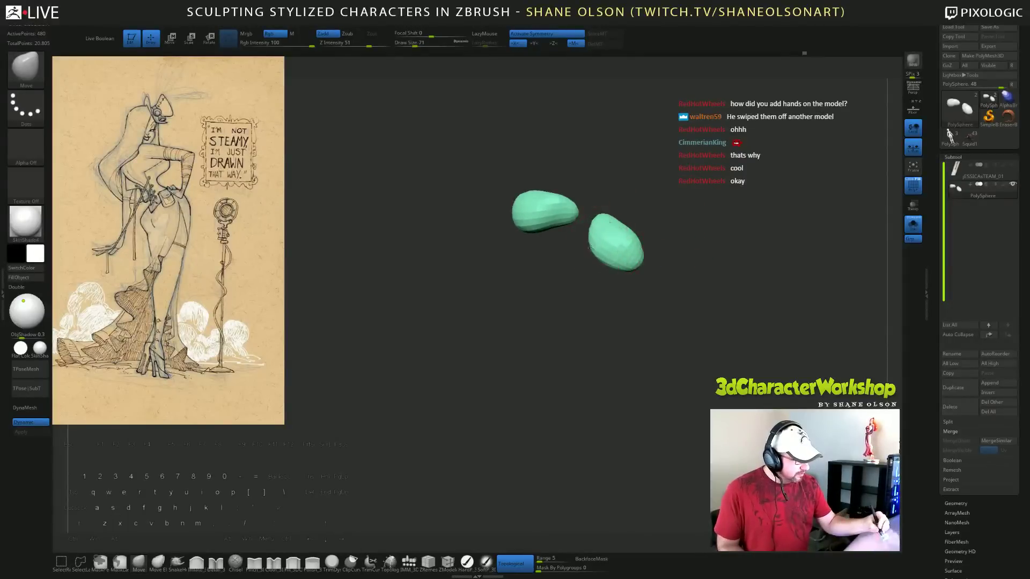
{"action": "key", "text": "s"}
{"action": "left_click_drag", "start_coordinate": [653, 218], "coordinate": [648, 218]}
{"action": "left_click_drag", "start_coordinate": [589, 247], "coordinate": [580, 249]}
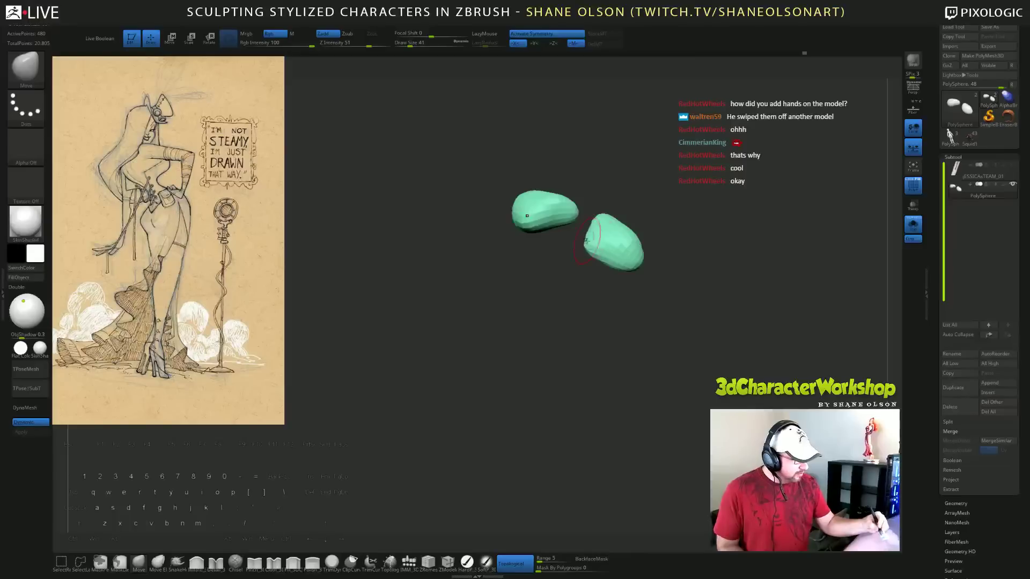
{"action": "left_click", "coordinate": [705, 226], "text": "ctrl+shift"}
Unhide the body and refine the shoulder pieces with the Move brush, enlarging the draw size to 94.
{"action": "mouse_move", "coordinate": [706, 227]}
{"action": "left_mouse_down"}
{"action": "mouse_move", "coordinate": [723, 226]}
{"action": "mouse_move", "coordinate": [583, 244]}
{"action": "left_mouse_up"}
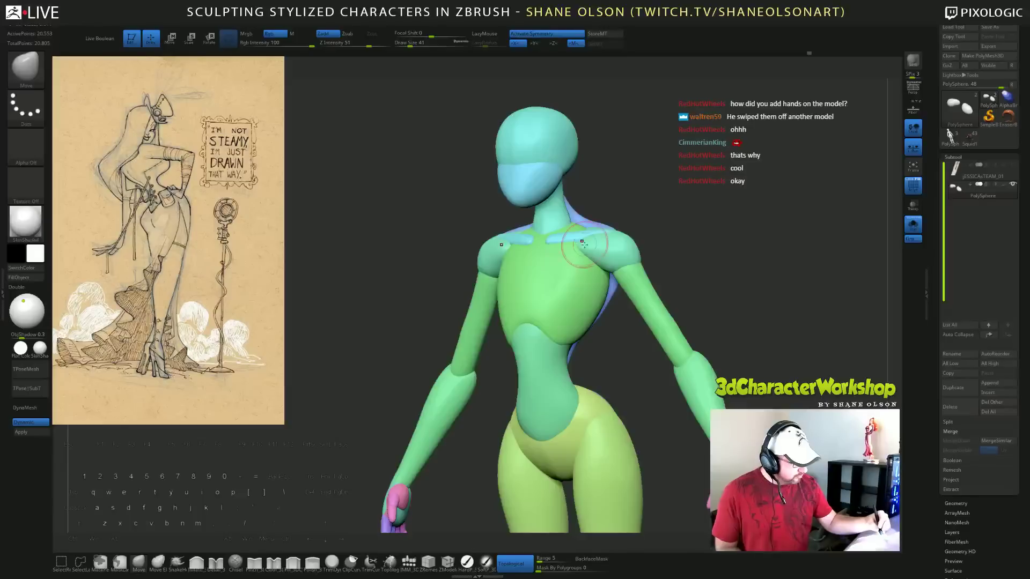
{"action": "mouse_move", "coordinate": [648, 225]}
{"action": "left_mouse_down"}
{"action": "mouse_move", "coordinate": [588, 238]}
{"action": "mouse_move", "coordinate": [602, 232]}
{"action": "left_mouse_up"}
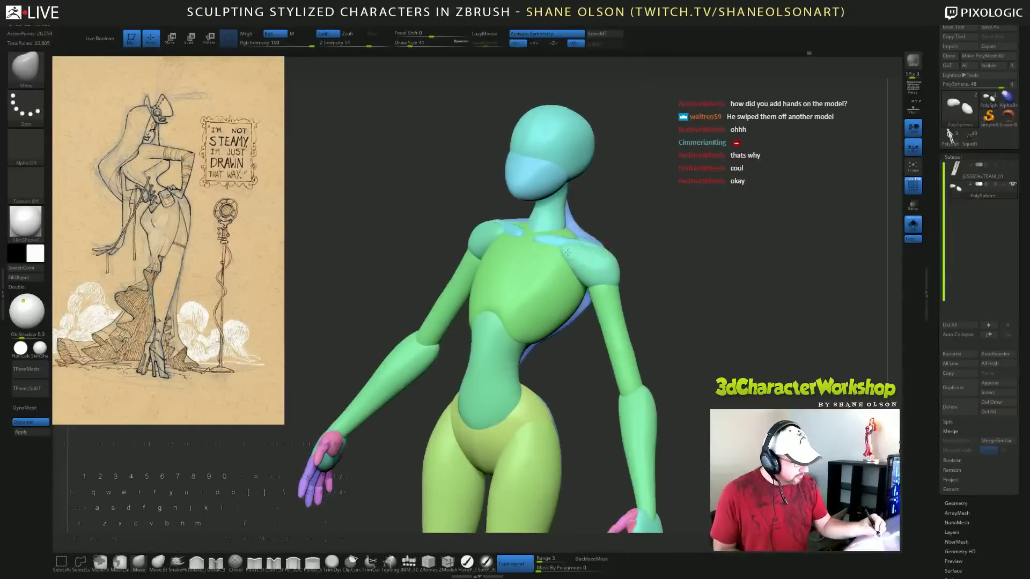
{"action": "mouse_move", "coordinate": [665, 236]}
{"action": "left_mouse_down", "text": "ctrl"}
{"action": "mouse_move", "coordinate": [678, 236]}
{"action": "mouse_move", "coordinate": [656, 254]}
{"action": "left_mouse_up", "text": "ctrl"}
{"action": "key", "text": "s"}
{"action": "left_click_drag", "start_coordinate": [656, 256], "coordinate": [617, 255]}
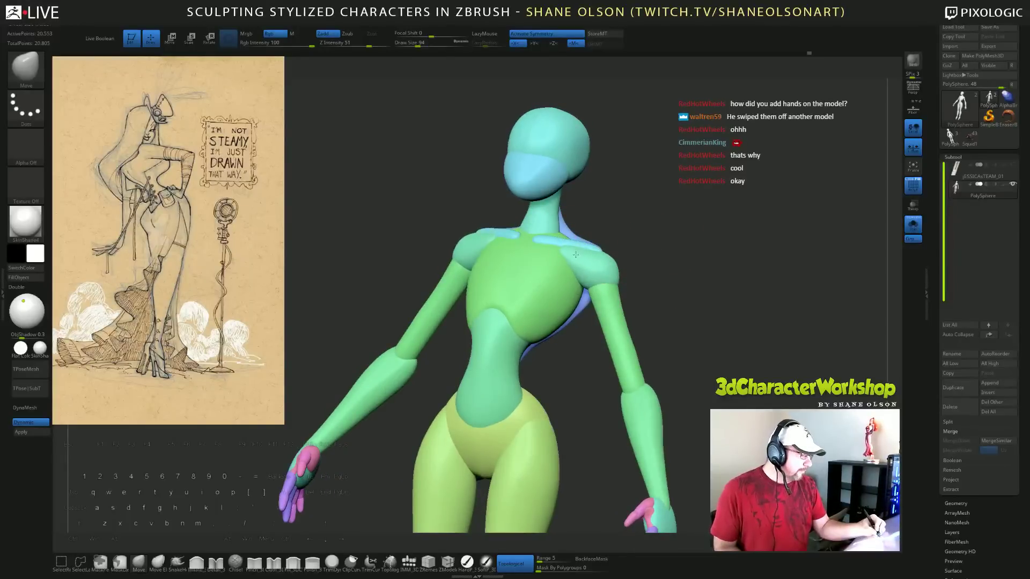
{"action": "left_click_drag", "start_coordinate": [699, 277], "coordinate": [731, 267]}
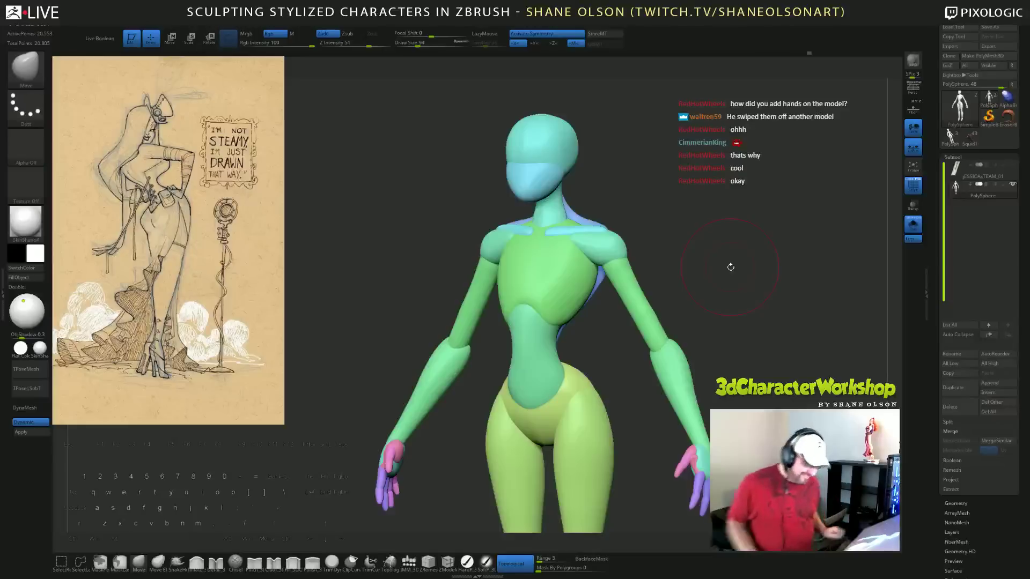
{"action": "left_click_drag", "start_coordinate": [730, 267], "coordinate": [713, 246]}
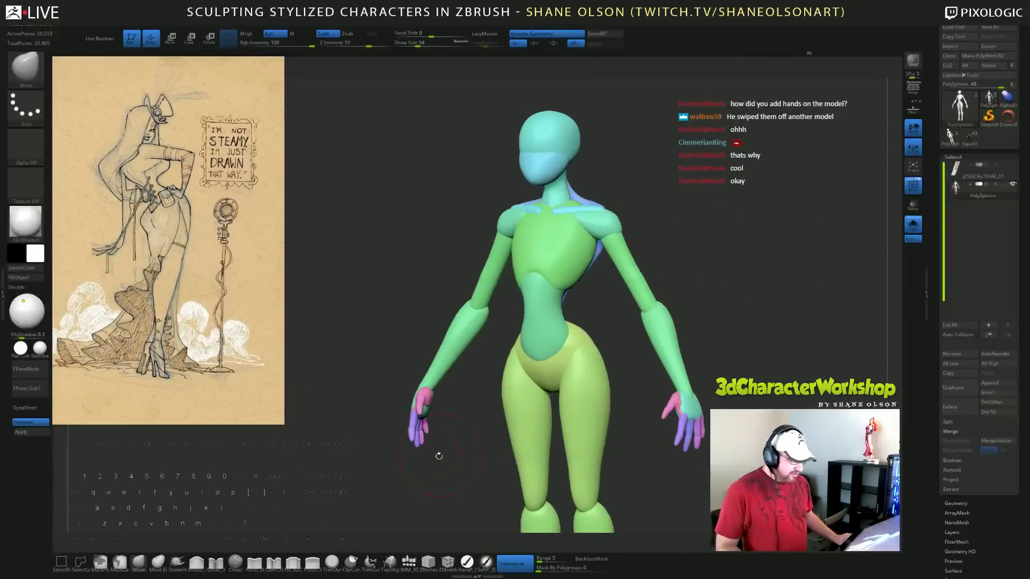
Insert a mirrored pair of QuadSphere-2 primitives on the chest from the front view to block out the breasts.
{"action": "left_click", "coordinate": [409, 560]}
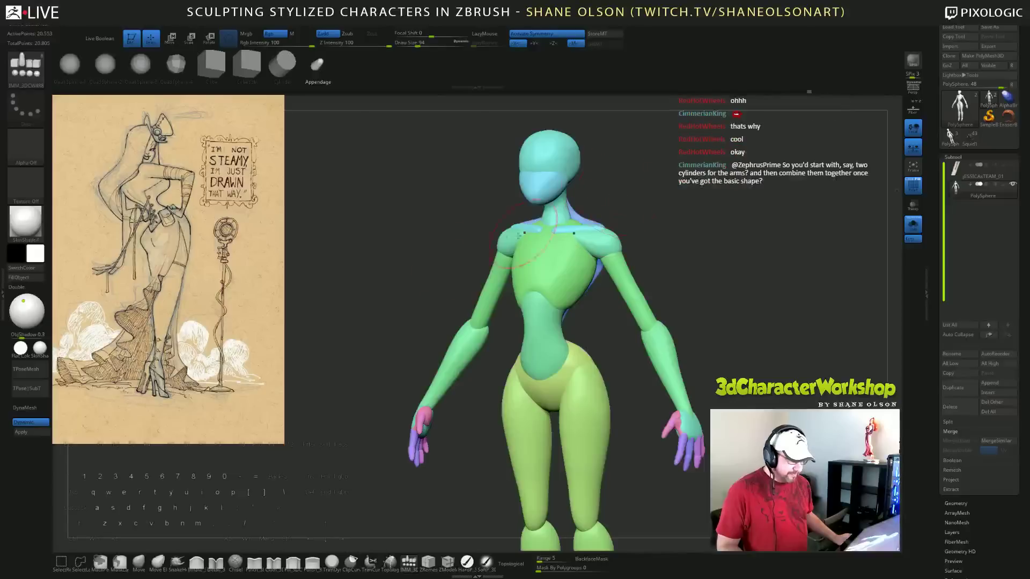
{"action": "left_click", "coordinate": [106, 63]}
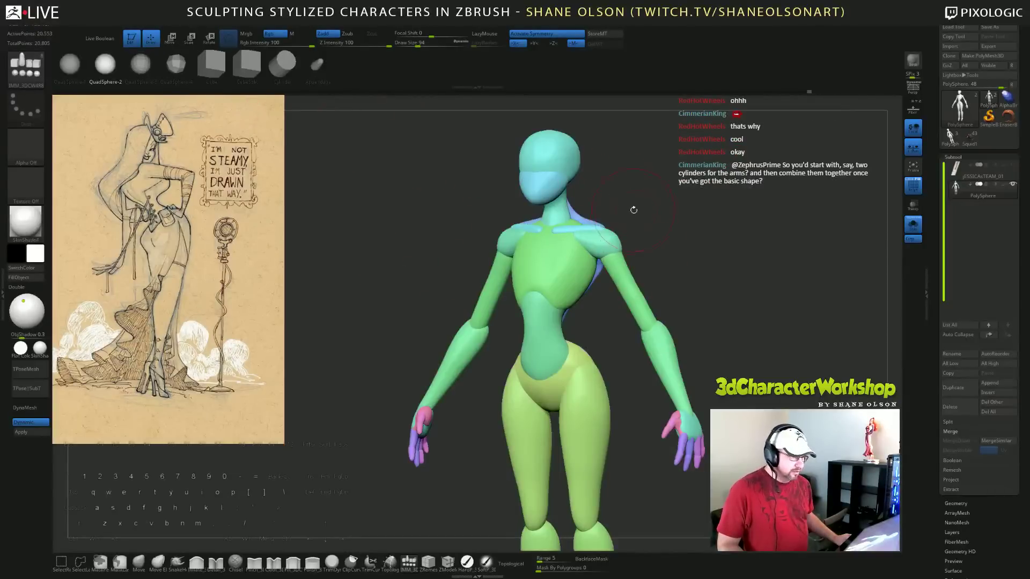
{"action": "left_click_drag", "start_coordinate": [686, 233], "coordinate": [697, 232], "text": "shift"}
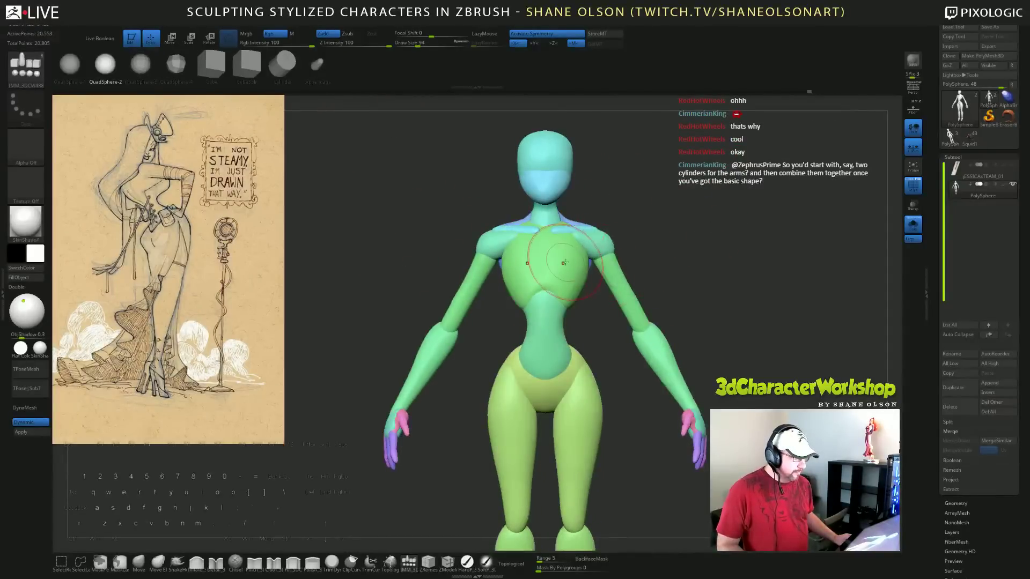
{"action": "left_click_drag", "start_coordinate": [576, 256], "coordinate": [579, 287]}
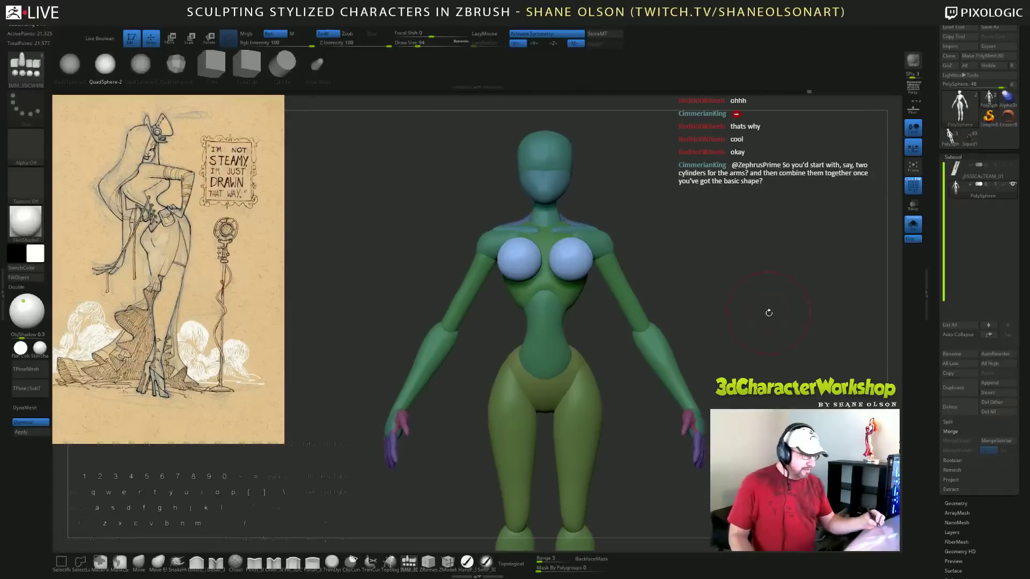
Reposition the breast spheres with the transform gizmo, pushing them back into the ribcage and adjusting their spacing and angle.
{"action": "left_click_drag", "start_coordinate": [769, 313], "coordinate": [622, 373]}
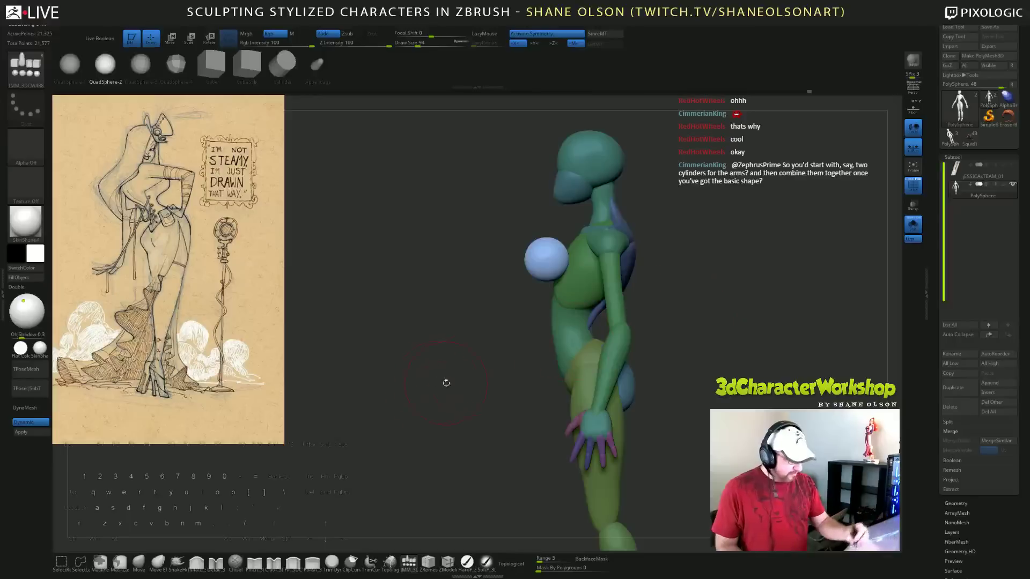
{"action": "mouse_move", "coordinate": [704, 289]}
{"action": "left_mouse_down"}
{"action": "mouse_move", "coordinate": [735, 292]}
{"action": "mouse_move", "coordinate": [698, 304]}
{"action": "left_mouse_up"}
{"action": "key", "text": "w"}
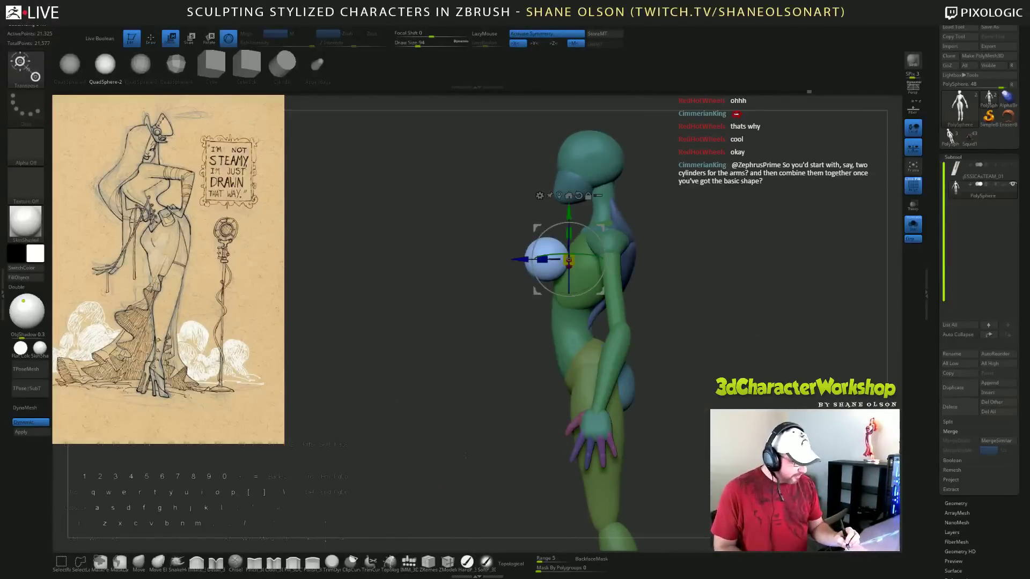
{"action": "left_click_drag", "start_coordinate": [520, 260], "coordinate": [539, 259]}
{"action": "left_click_drag", "start_coordinate": [667, 248], "coordinate": [720, 271]}
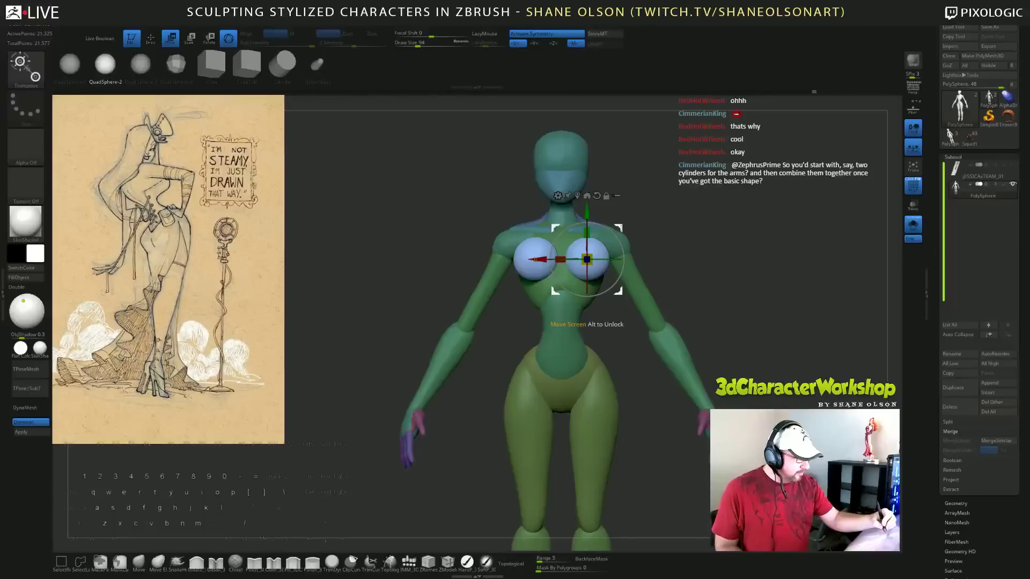
{"action": "left_click_drag", "start_coordinate": [545, 257], "coordinate": [541, 258]}
{"action": "left_click_drag", "start_coordinate": [778, 268], "coordinate": [709, 283]}
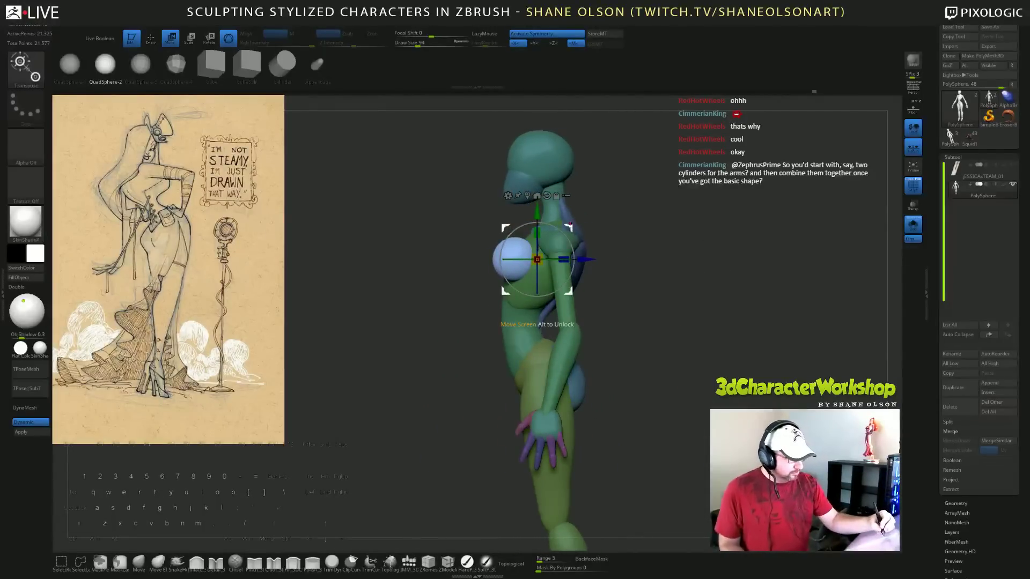
{"action": "left_click_drag", "start_coordinate": [570, 227], "coordinate": [568, 231]}
{"action": "mouse_move", "coordinate": [641, 271]}
{"action": "left_mouse_down"}
{"action": "mouse_move", "coordinate": [708, 294]}
{"action": "mouse_move", "coordinate": [695, 292]}
{"action": "mouse_move", "coordinate": [721, 247]}
{"action": "left_mouse_up"}
Pull the upper part of the breast spheres up toward the shoulders with the Move brush, using draw size 94 and a smaller one.
{"action": "left_click", "coordinate": [139, 562]}
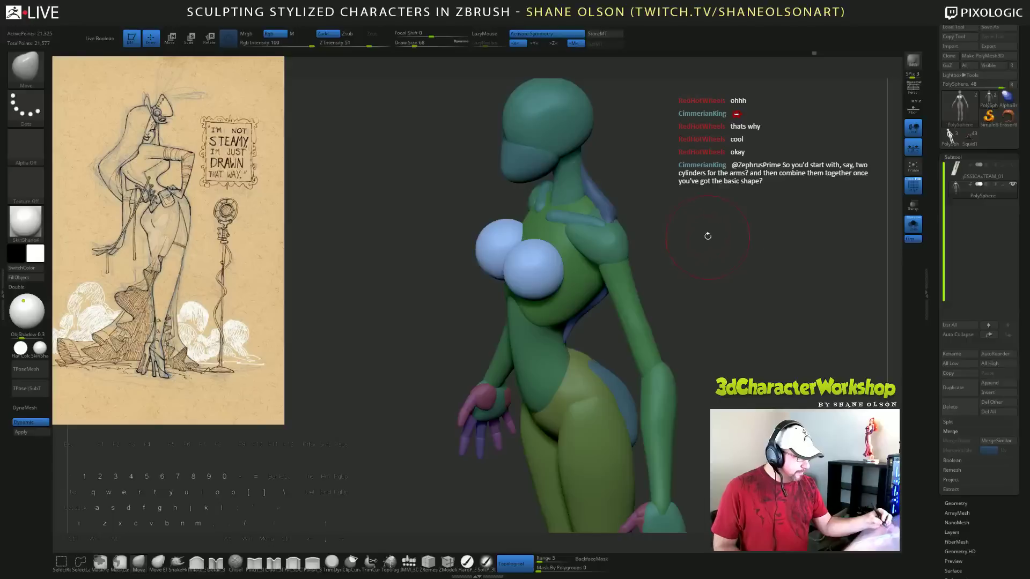
{"action": "left_click_drag", "start_coordinate": [556, 250], "coordinate": [563, 240]}
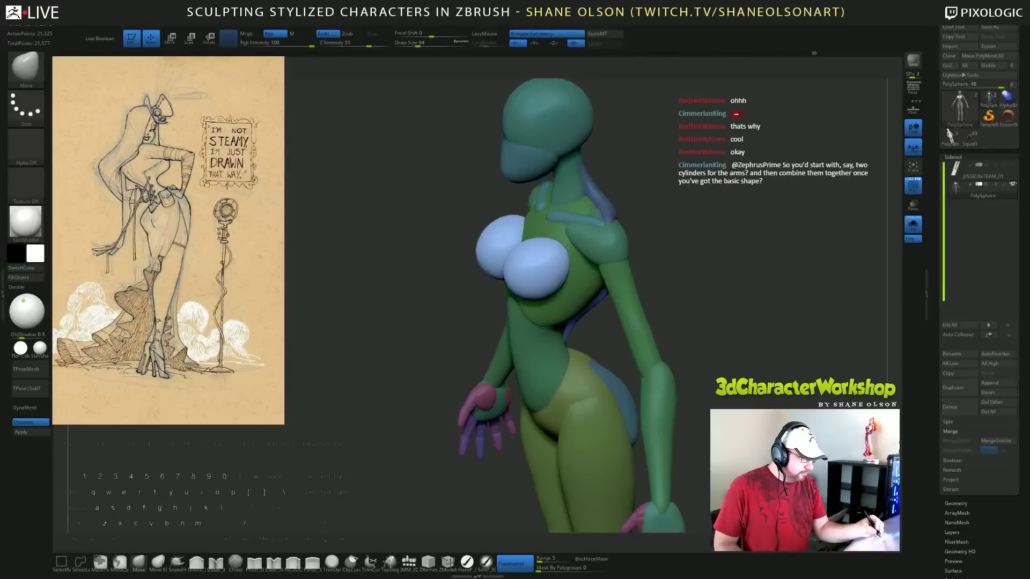
{"action": "mouse_move", "coordinate": [704, 246]}
{"action": "left_mouse_down"}
{"action": "mouse_move", "coordinate": [696, 237]}
{"action": "mouse_move", "coordinate": [572, 267]}
{"action": "mouse_move", "coordinate": [567, 256]}
{"action": "left_mouse_up"}
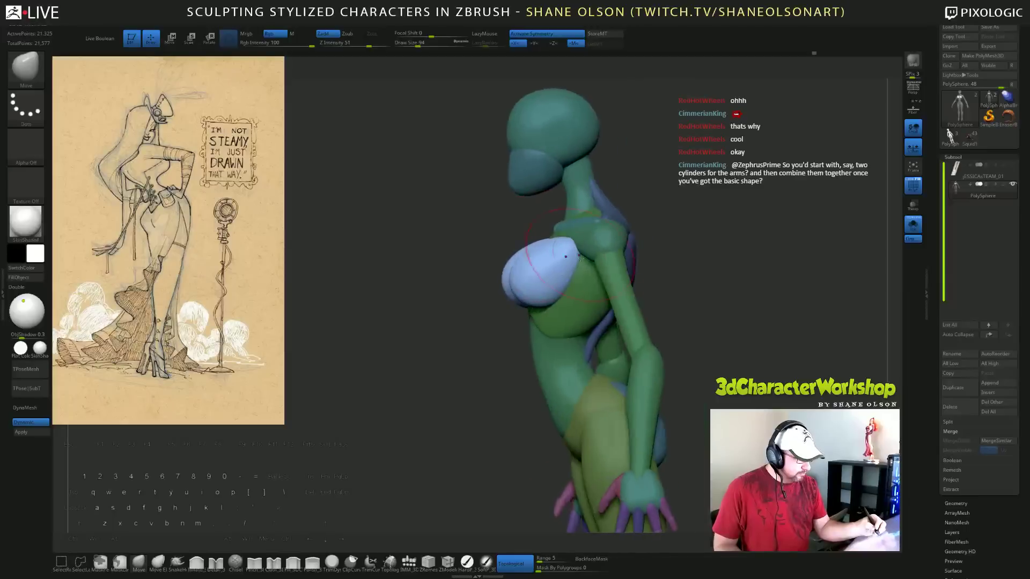
{"action": "mouse_move", "coordinate": [684, 245]}
{"action": "left_mouse_down"}
{"action": "mouse_move", "coordinate": [712, 244]}
{"action": "mouse_move", "coordinate": [693, 246]}
{"action": "left_mouse_up"}
{"action": "key", "text": "s"}
{"action": "mouse_move", "coordinate": [693, 245]}
{"action": "left_mouse_down"}
{"action": "mouse_move", "coordinate": [704, 243]}
{"action": "mouse_move", "coordinate": [585, 248]}
{"action": "left_mouse_up"}
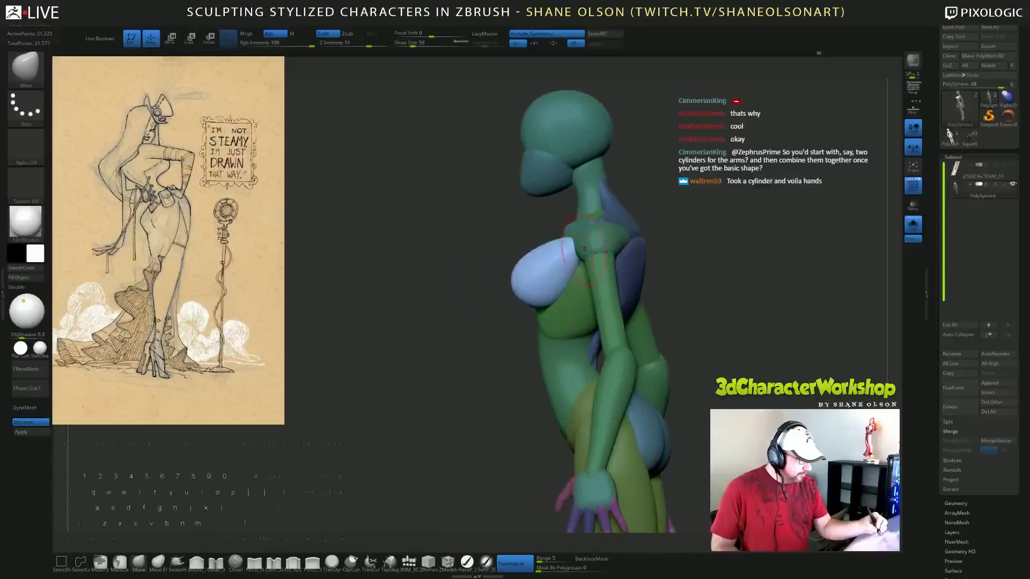
Reshape the breast forms with the Move brush from three-quarter, high and side angles, blending their upper slope into the chest.
{"action": "left_click_drag", "start_coordinate": [673, 265], "coordinate": [663, 250]}
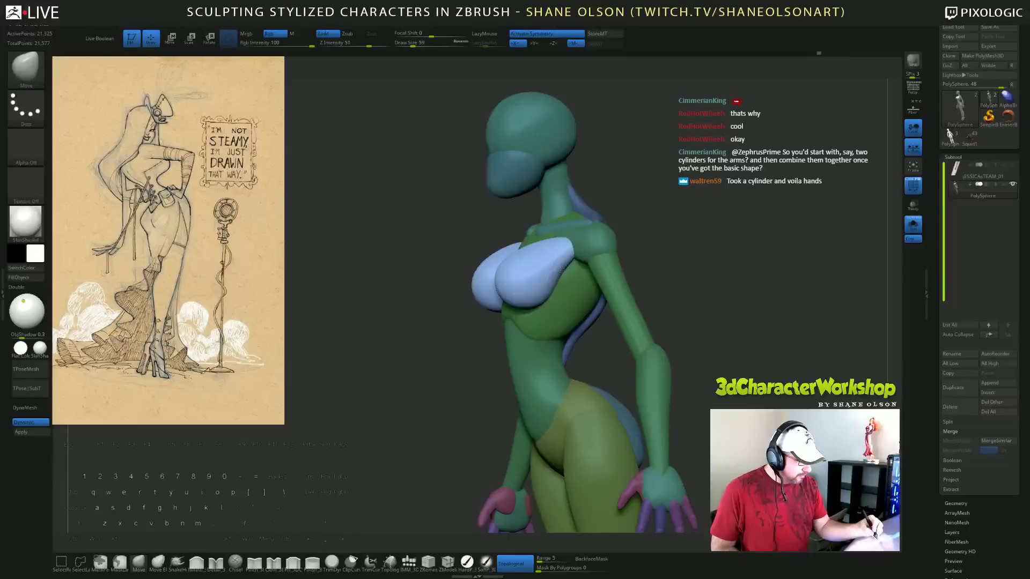
{"action": "left_click_drag", "start_coordinate": [562, 265], "coordinate": [577, 272]}
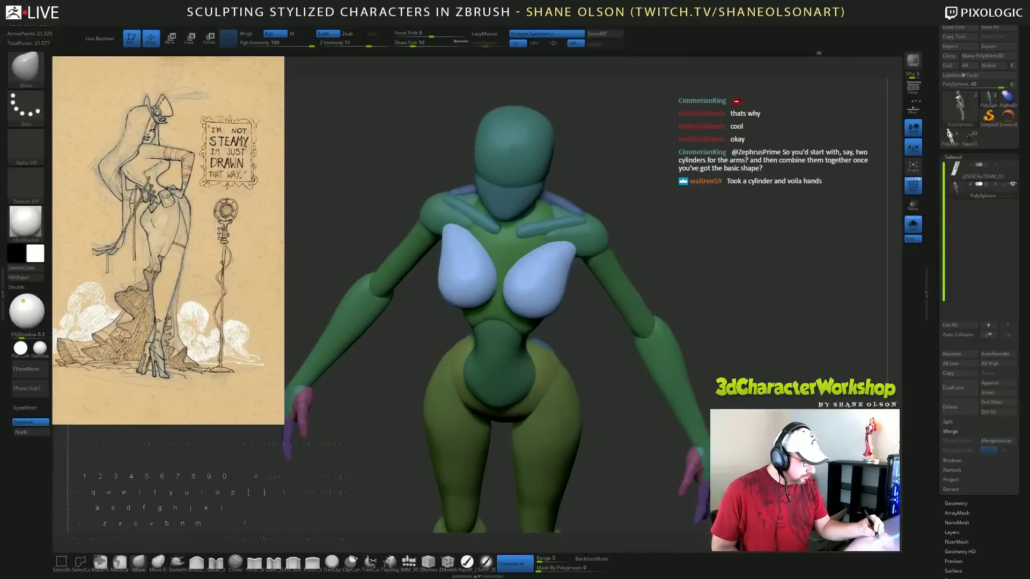
{"action": "mouse_move", "coordinate": [708, 259]}
{"action": "left_mouse_down"}
{"action": "mouse_move", "coordinate": [712, 245]}
{"action": "mouse_move", "coordinate": [668, 238]}
{"action": "mouse_move", "coordinate": [545, 249]}
{"action": "mouse_move", "coordinate": [560, 247]}
{"action": "left_mouse_up"}
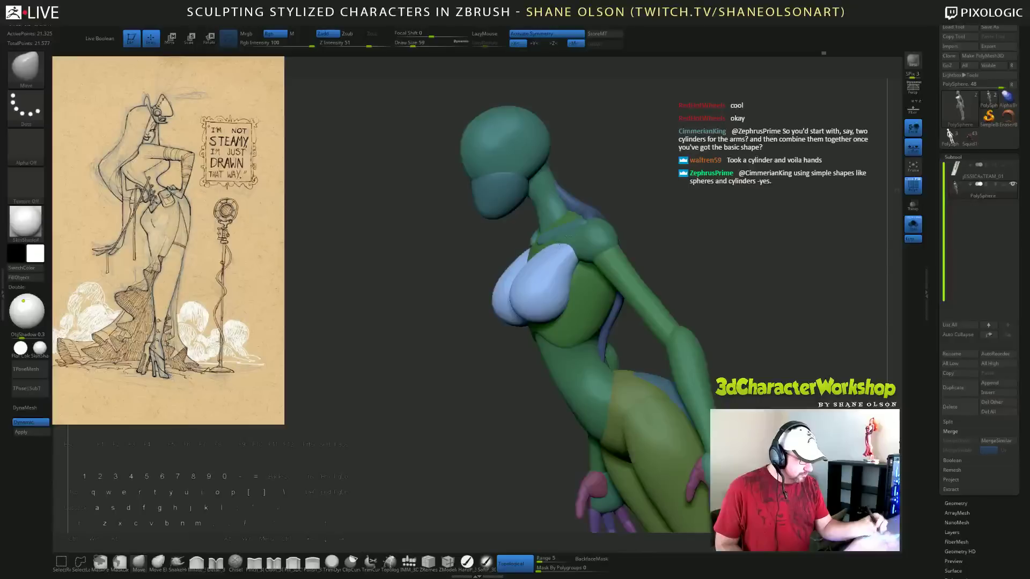
{"action": "mouse_move", "coordinate": [632, 217]}
{"action": "left_mouse_down"}
{"action": "mouse_move", "coordinate": [706, 208]}
{"action": "mouse_move", "coordinate": [638, 239]}
{"action": "mouse_move", "coordinate": [676, 231]}
{"action": "mouse_move", "coordinate": [707, 259]}
{"action": "left_mouse_up"}
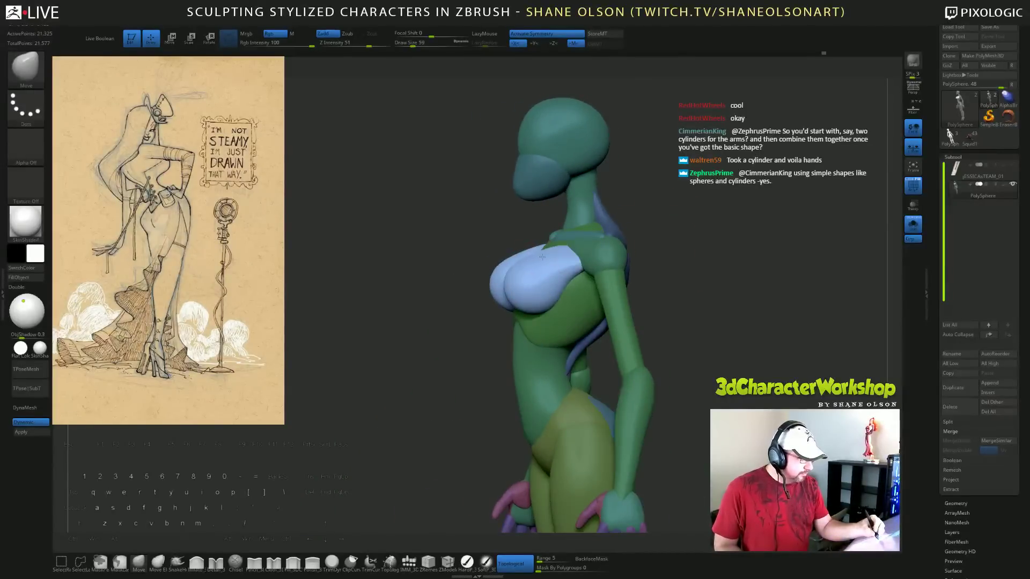
{"action": "left_click_drag", "start_coordinate": [542, 257], "coordinate": [544, 262]}
{"action": "mouse_move", "coordinate": [661, 258]}
{"action": "left_mouse_down"}
{"action": "mouse_move", "coordinate": [695, 261]}
{"action": "mouse_move", "coordinate": [710, 279]}
{"action": "mouse_move", "coordinate": [733, 260]}
{"action": "left_mouse_up"}
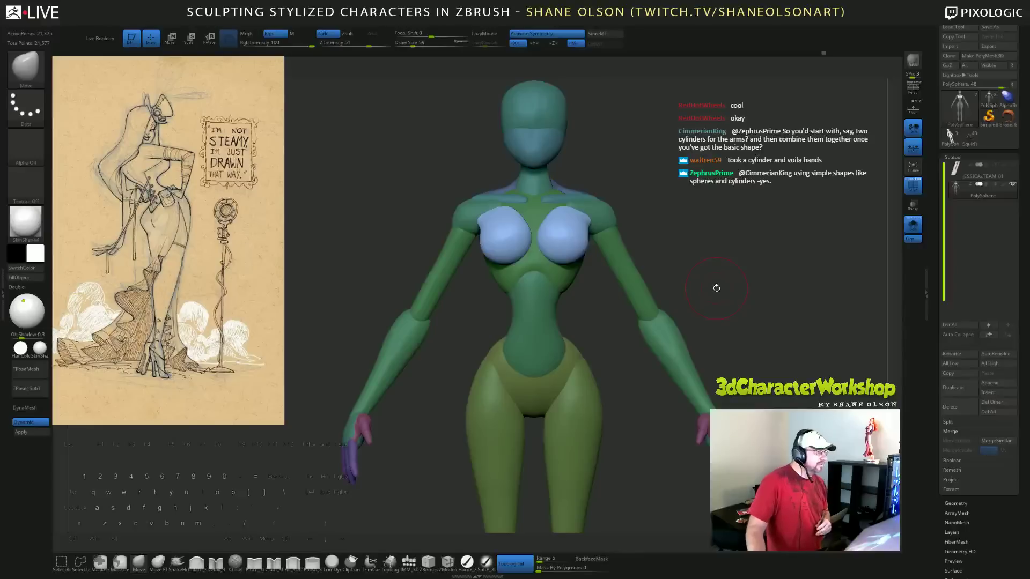
Adjust the outer upper ends of both breast forms so they run into the front of the shoulders.
{"action": "mouse_move", "coordinate": [773, 295]}
{"action": "left_mouse_down", "text": "alt"}
{"action": "mouse_move", "coordinate": [724, 222]}
{"action": "mouse_move", "coordinate": [635, 157]}
{"action": "mouse_move", "coordinate": [566, 166]}
{"action": "mouse_move", "coordinate": [602, 170]}
{"action": "mouse_move", "coordinate": [549, 158]}
{"action": "left_mouse_up", "text": "alt"}
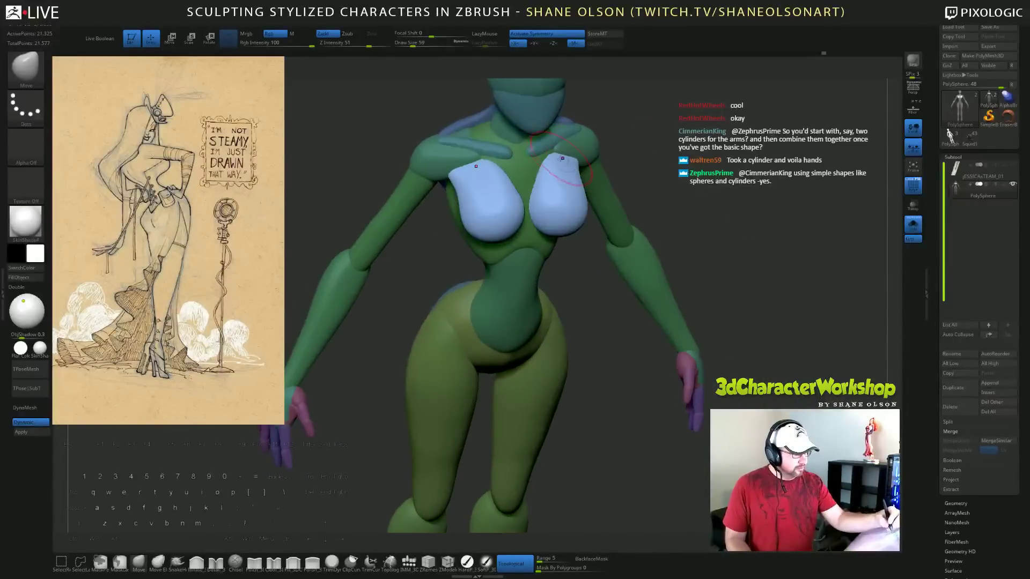
{"action": "mouse_move", "coordinate": [638, 174]}
{"action": "left_mouse_down"}
{"action": "mouse_move", "coordinate": [556, 154]}
{"action": "mouse_move", "coordinate": [730, 149]}
{"action": "mouse_move", "coordinate": [721, 188]}
{"action": "mouse_move", "coordinate": [740, 168]}
{"action": "left_mouse_up"}
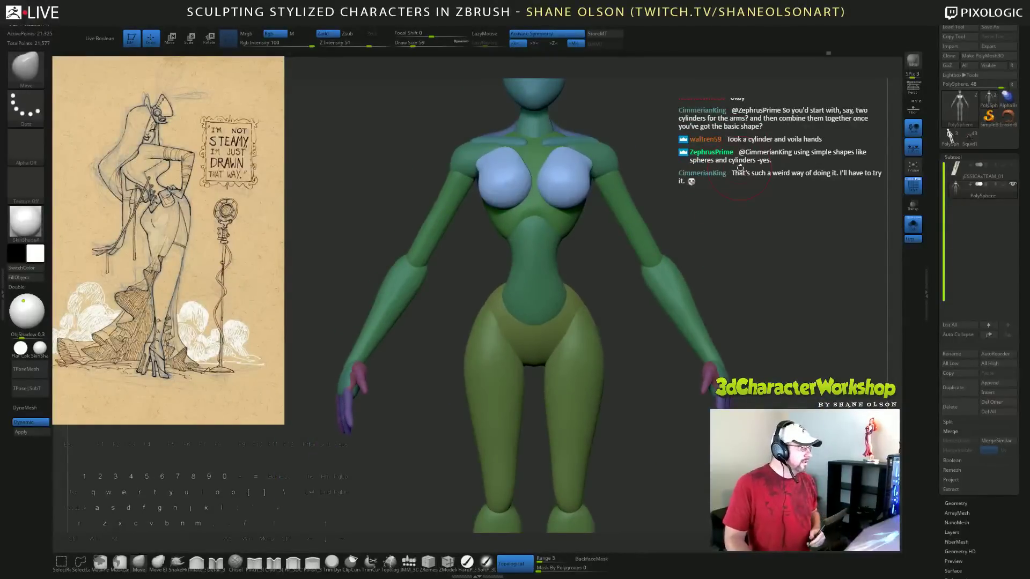
{"action": "left_click_drag", "start_coordinate": [715, 237], "coordinate": [692, 215]}
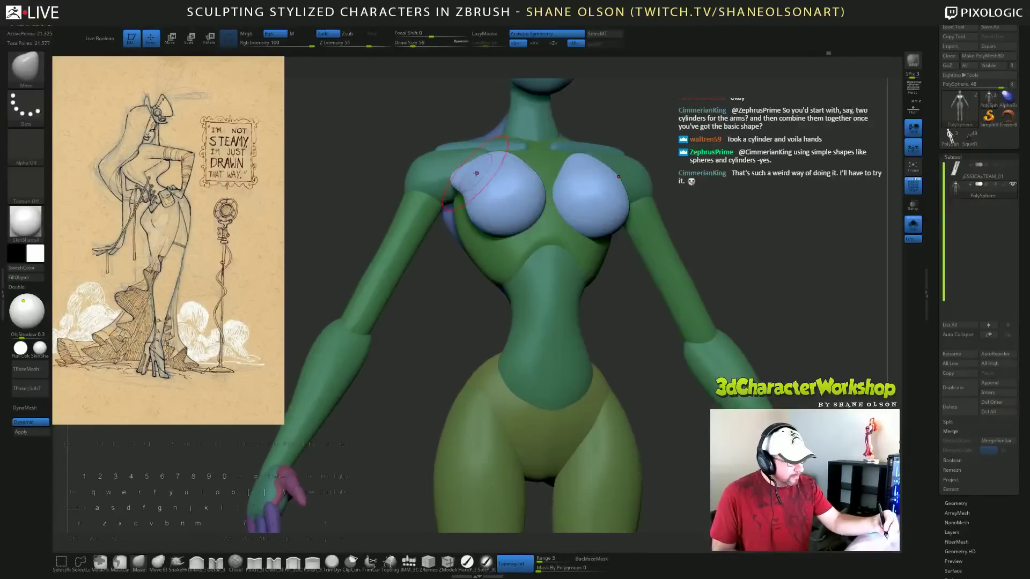
{"action": "mouse_move", "coordinate": [477, 175]}
{"action": "left_mouse_down"}
{"action": "mouse_move", "coordinate": [571, 135]}
{"action": "mouse_move", "coordinate": [582, 166]}
{"action": "mouse_move", "coordinate": [572, 176]}
{"action": "left_mouse_up"}
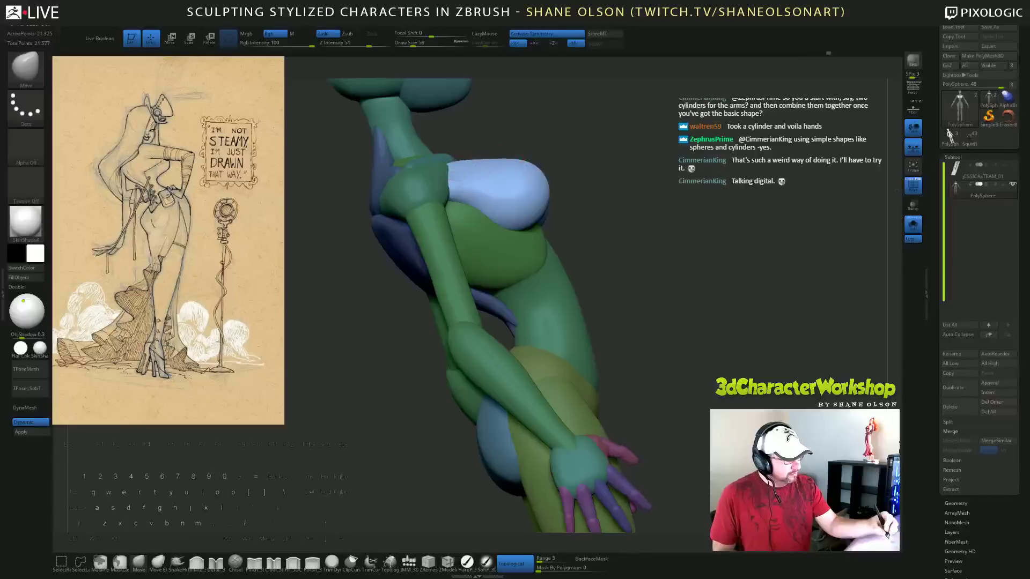
Reduce the brush size and smooth the upper surface of the breast forms, returning to the front view.
{"action": "key", "text": "s"}
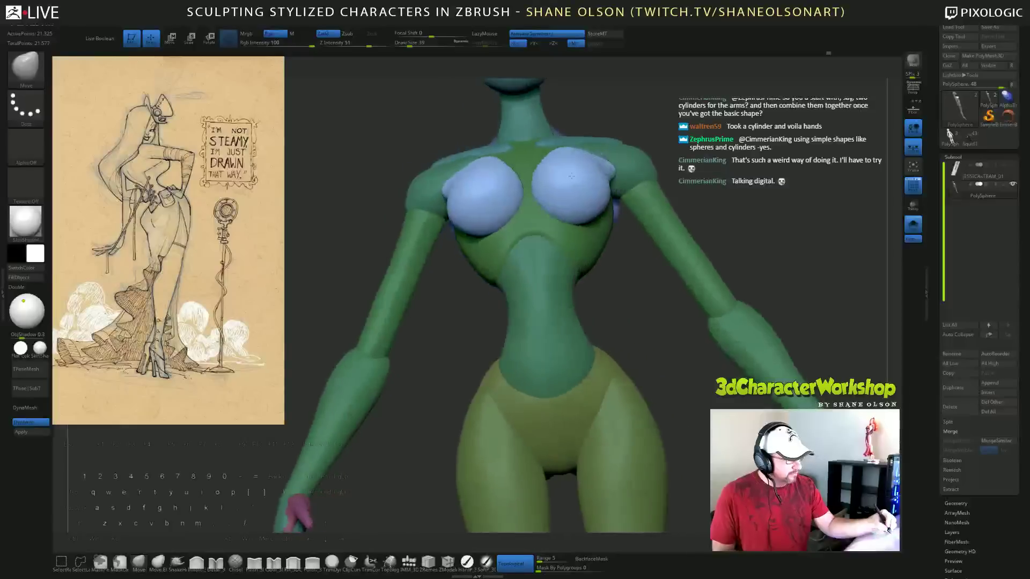
{"action": "left_click_drag", "start_coordinate": [719, 149], "coordinate": [768, 164]}
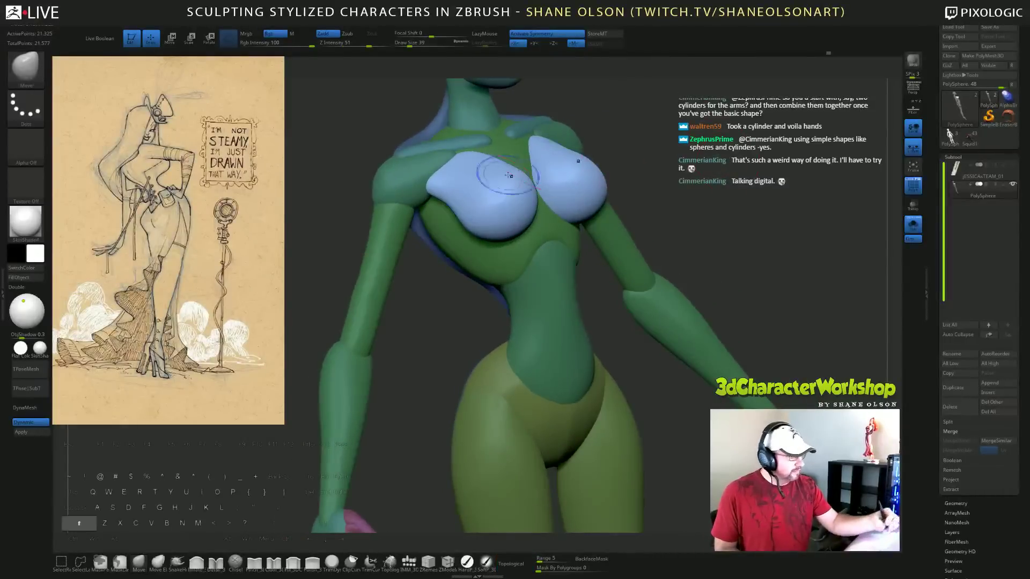
{"action": "left_click_drag", "start_coordinate": [495, 177], "coordinate": [503, 192], "text": "shift"}
{"action": "mouse_move", "coordinate": [773, 161]}
{"action": "left_mouse_down", "text": "shift"}
{"action": "mouse_move", "coordinate": [702, 170]}
{"action": "mouse_move", "coordinate": [766, 209]}
{"action": "mouse_move", "coordinate": [749, 215]}
{"action": "left_mouse_up", "text": "shift"}
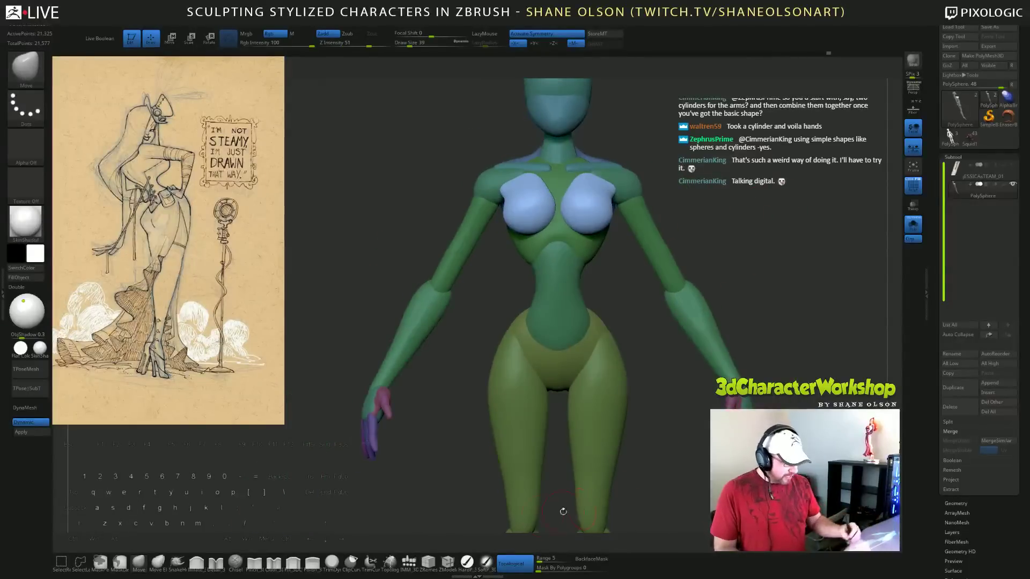
Insert a mirrored pair of Appendage primitives pointing outward from the upper arms and turn on the polyframe wireframe.
{"action": "left_click", "coordinate": [409, 562]}
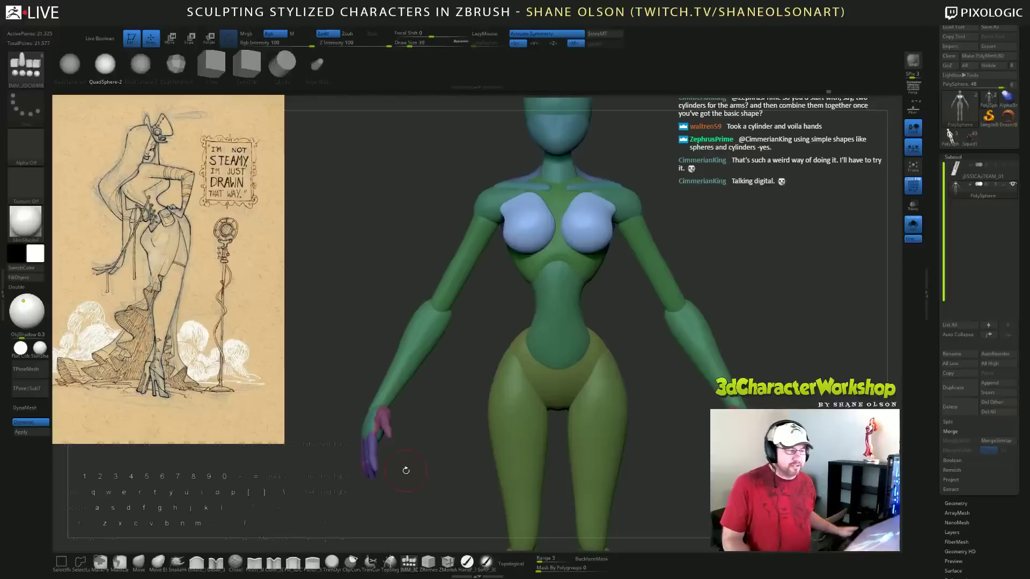
{"action": "left_click", "coordinate": [319, 67]}
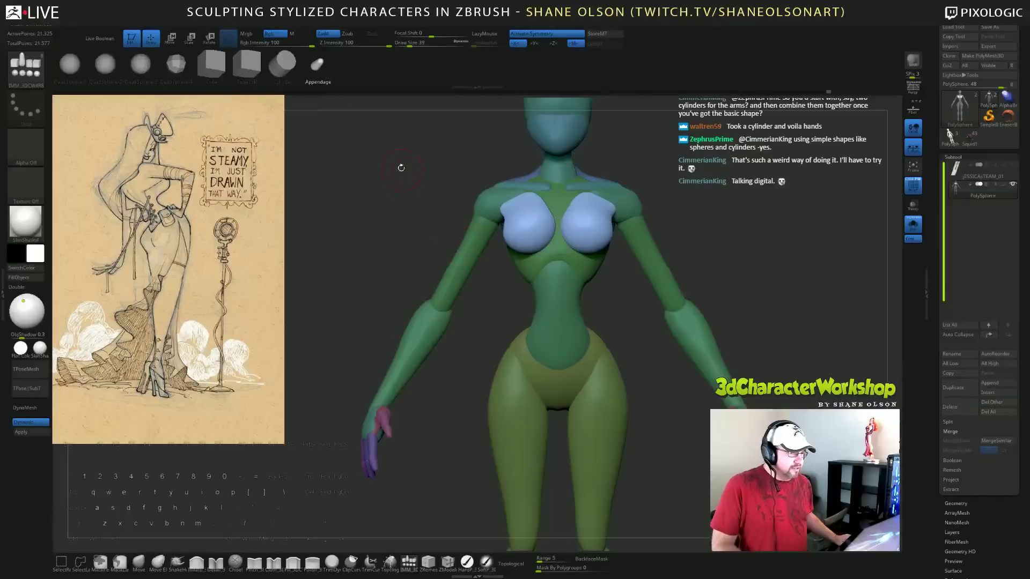
{"action": "left_click_drag", "start_coordinate": [700, 188], "coordinate": [652, 191]}
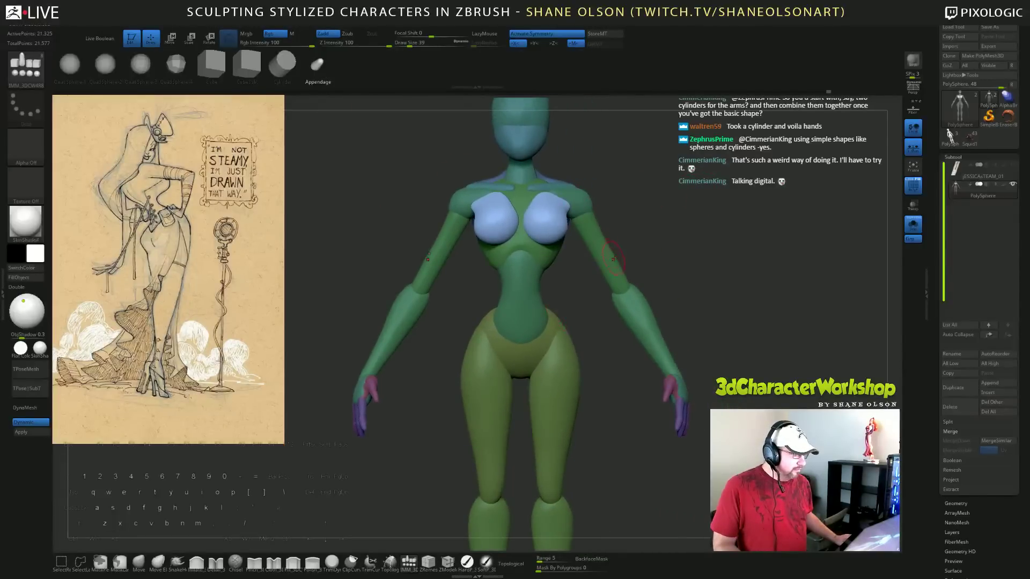
{"action": "left_click_drag", "start_coordinate": [605, 246], "coordinate": [697, 217]}
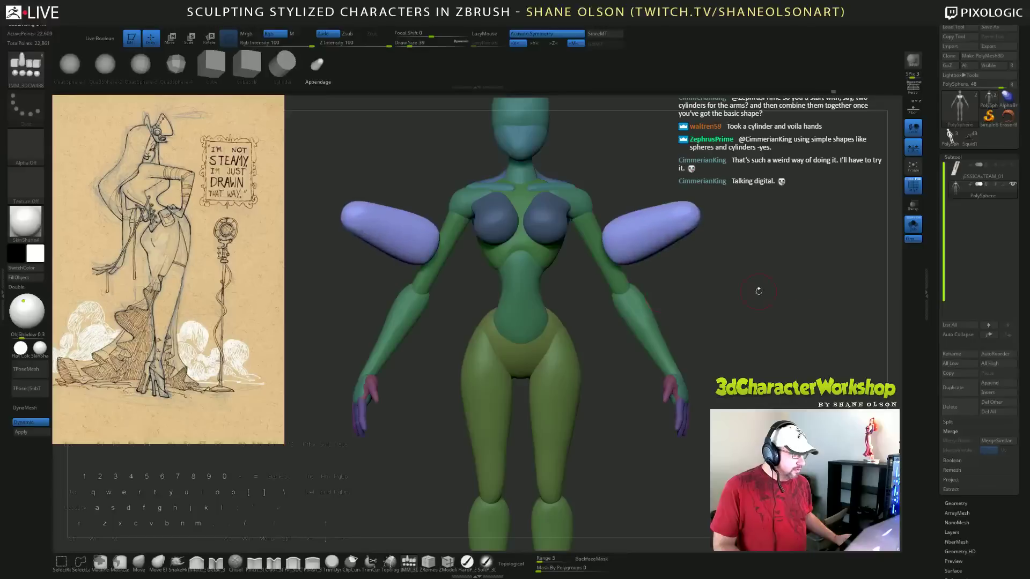
{"action": "left_click", "coordinate": [913, 185]}
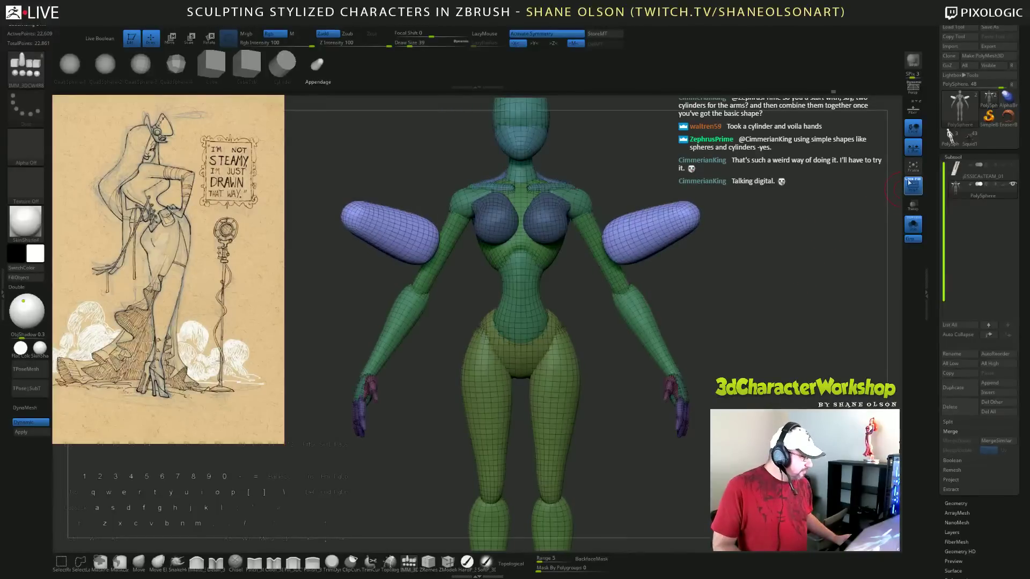
{"action": "left_click_drag", "start_coordinate": [767, 230], "coordinate": [622, 232]}
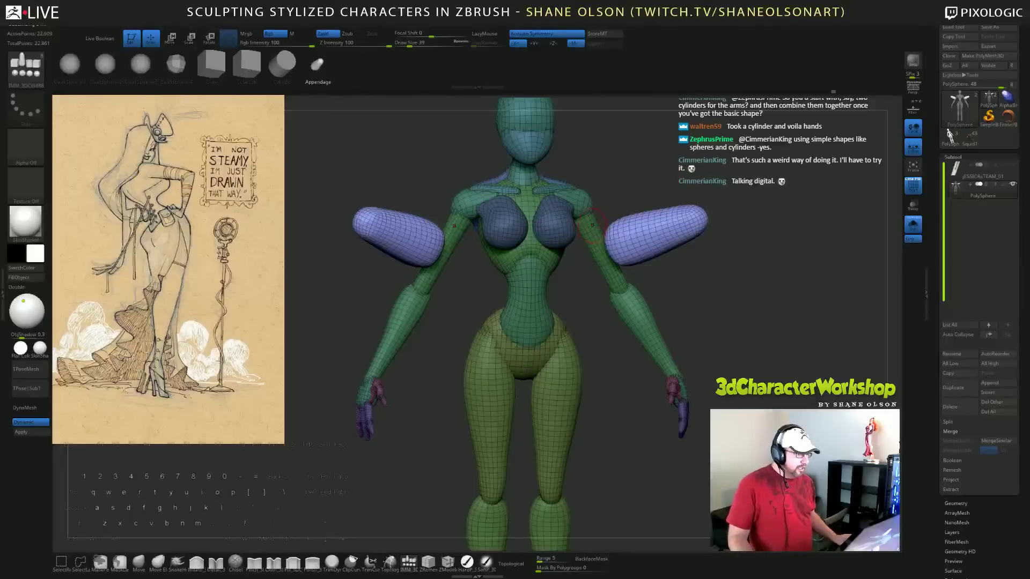
Undo the inserted Appendage pair and hide the upper arms and forearms.
{"action": "left_click_drag", "start_coordinate": [655, 170], "coordinate": [644, 168]}
{"action": "key", "text": "ctrl+z"}
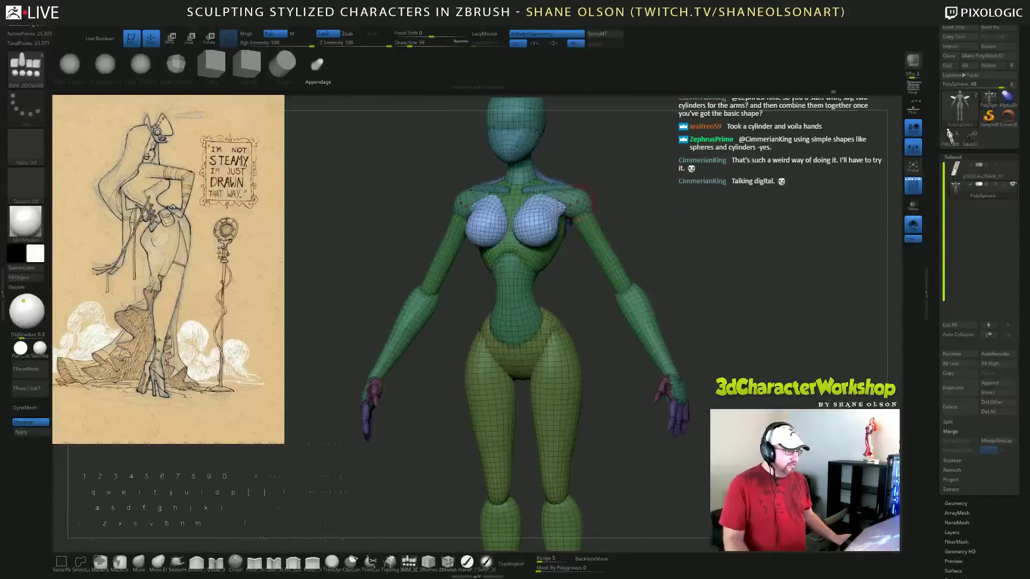
{"action": "left_click_drag", "start_coordinate": [646, 204], "coordinate": [671, 230]}
{"action": "left_click", "coordinate": [608, 239], "text": "ctrl+shift"}
{"action": "left_click", "coordinate": [609, 244], "text": "ctrl+shift"}
{"action": "left_click", "coordinate": [624, 284], "text": "ctrl+shift"}
Try a mirrored pair of Appendage primitives as replacement upper arms, undo them, and restore the original arms.
{"action": "left_click_drag", "start_coordinate": [688, 309], "coordinate": [604, 306]}
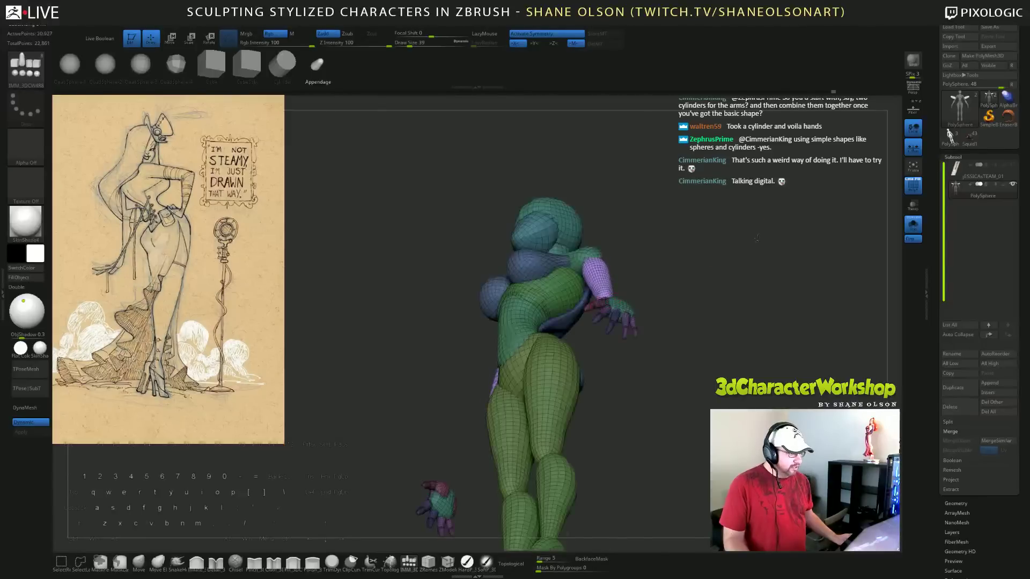
{"action": "left_click_drag", "start_coordinate": [757, 238], "coordinate": [580, 249]}
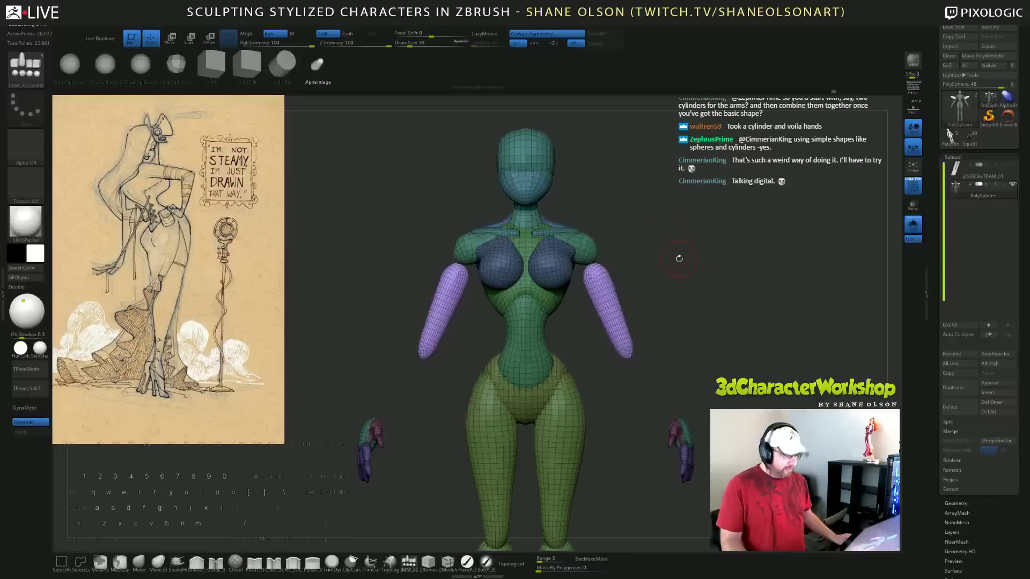
{"action": "key", "text": "e"}
{"action": "left_click_drag", "start_coordinate": [625, 234], "coordinate": [613, 214]}
{"action": "mouse_move", "coordinate": [684, 243]}
{"action": "left_mouse_down"}
{"action": "mouse_move", "coordinate": [624, 249]}
{"action": "mouse_move", "coordinate": [753, 264]}
{"action": "left_mouse_up"}
{"action": "key", "text": "ctrl+z"}
{"action": "key", "text": "ctrl+z"}
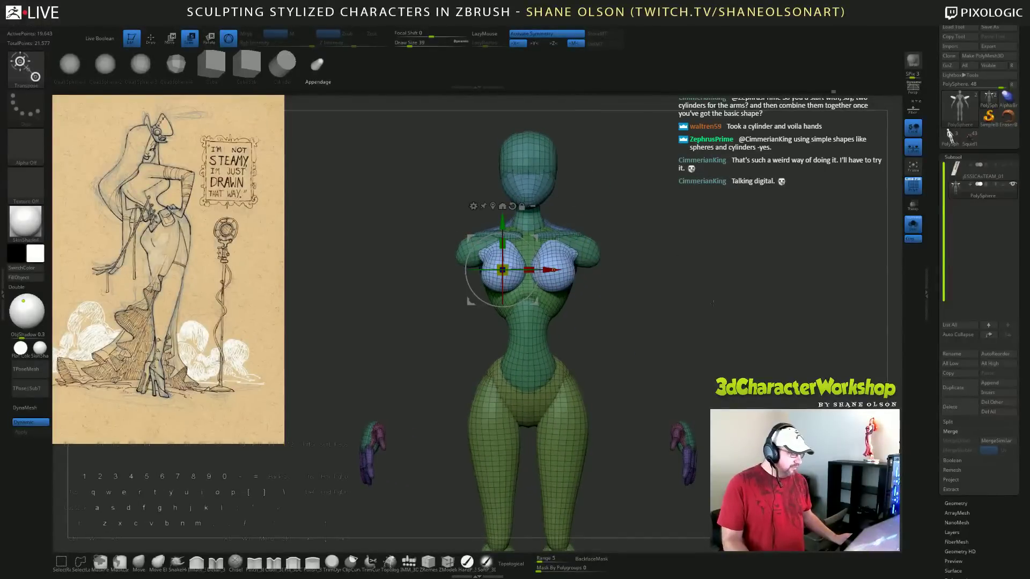
{"action": "key", "text": "ctrl+shift+z"}
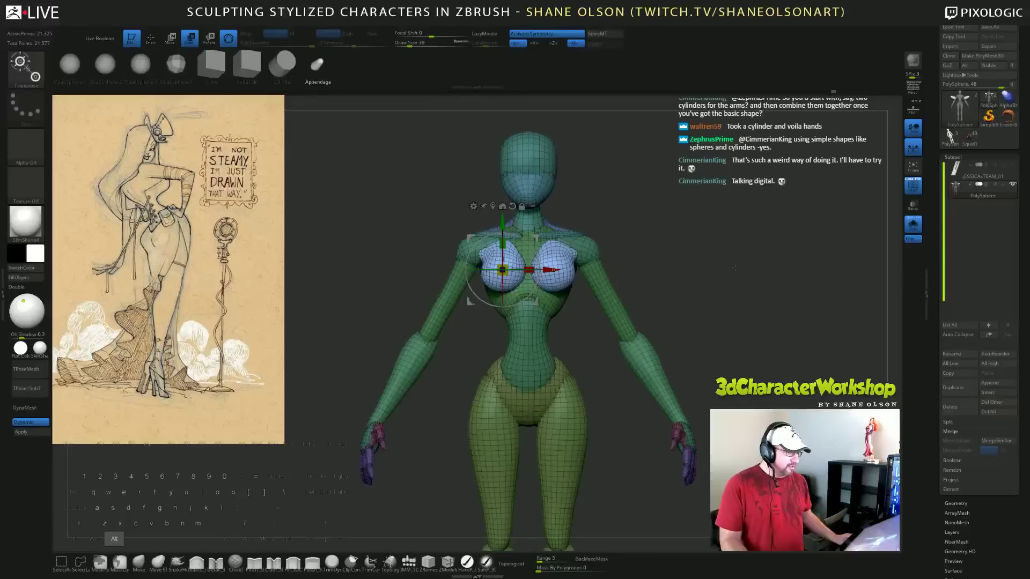
Turn off the polyframe wireframe and switch back to drawing with the Move brush.
{"action": "left_click_drag", "start_coordinate": [757, 280], "coordinate": [724, 264], "text": "alt"}
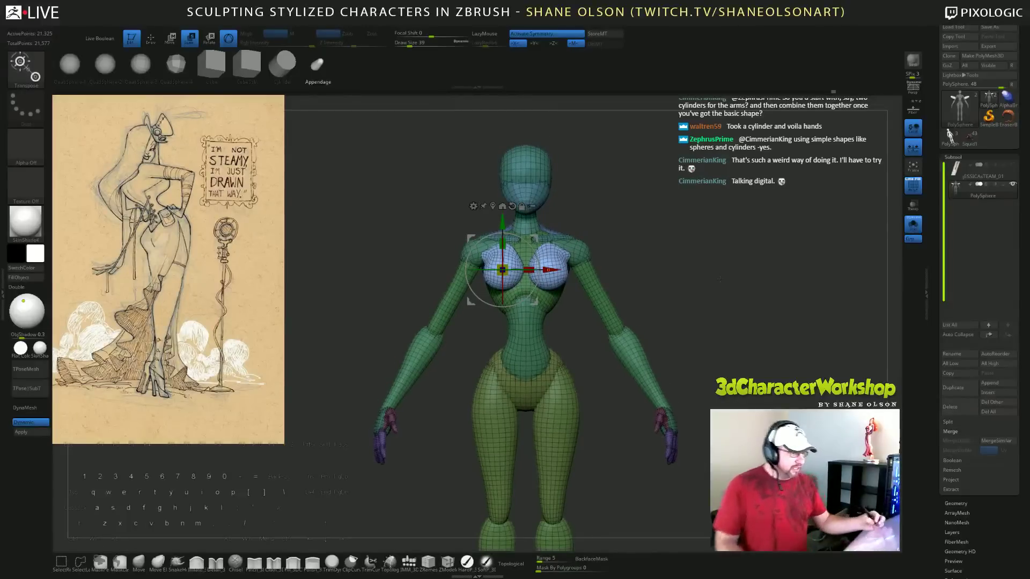
{"action": "left_click_drag", "start_coordinate": [714, 299], "coordinate": [711, 313]}
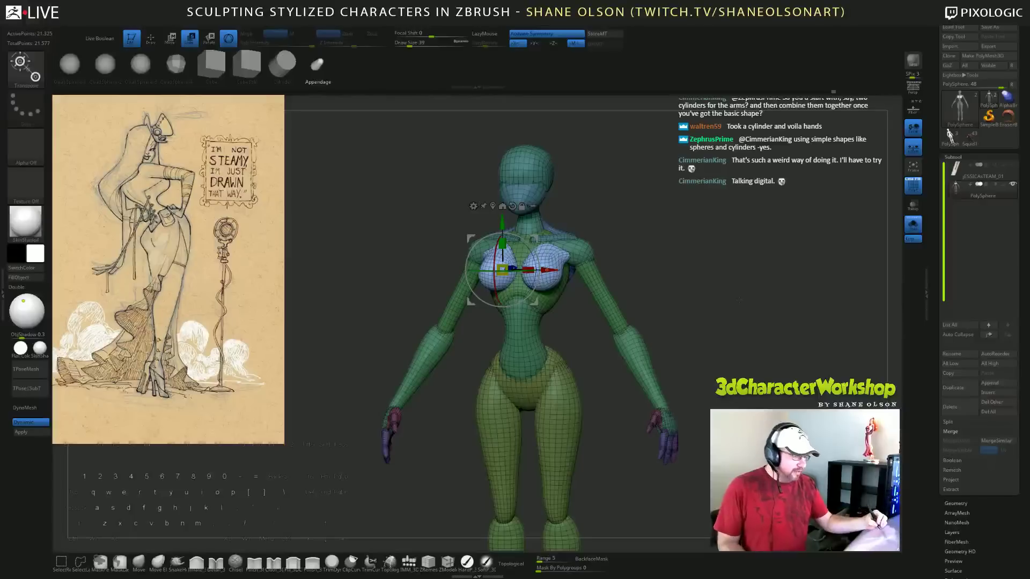
{"action": "mouse_move", "coordinate": [739, 299]}
{"action": "left_mouse_down"}
{"action": "mouse_move", "coordinate": [721, 302]}
{"action": "mouse_move", "coordinate": [755, 299]}
{"action": "mouse_move", "coordinate": [731, 282]}
{"action": "mouse_move", "coordinate": [743, 293]}
{"action": "left_mouse_up"}
{"action": "left_click", "coordinate": [911, 180]}
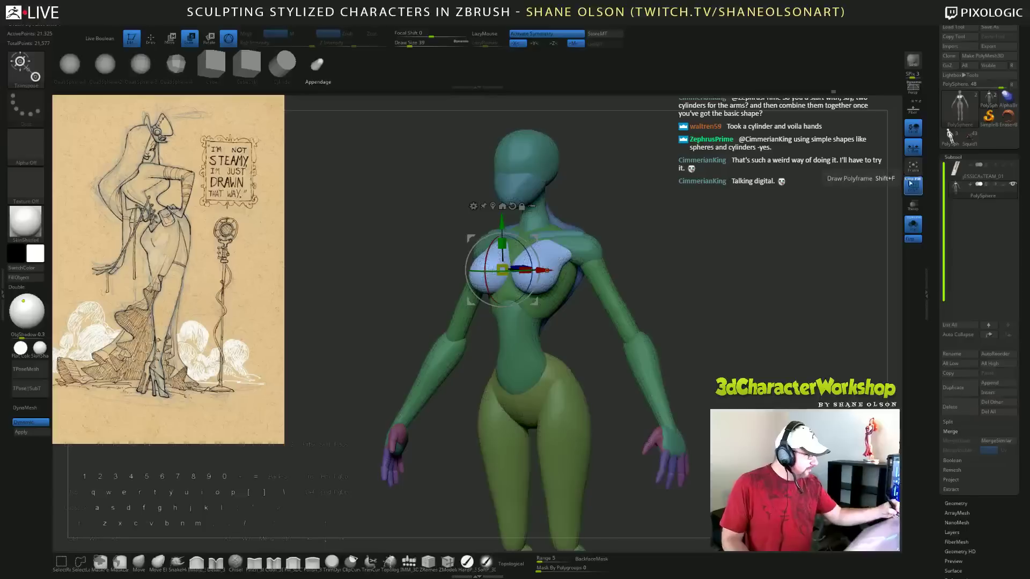
{"action": "mouse_move", "coordinate": [689, 323]}
{"action": "left_mouse_down"}
{"action": "mouse_move", "coordinate": [711, 326]}
{"action": "mouse_move", "coordinate": [748, 266]}
{"action": "mouse_move", "coordinate": [695, 255]}
{"action": "left_mouse_up"}
{"action": "key", "text": "q"}
{"action": "left_click", "coordinate": [483, 238]}
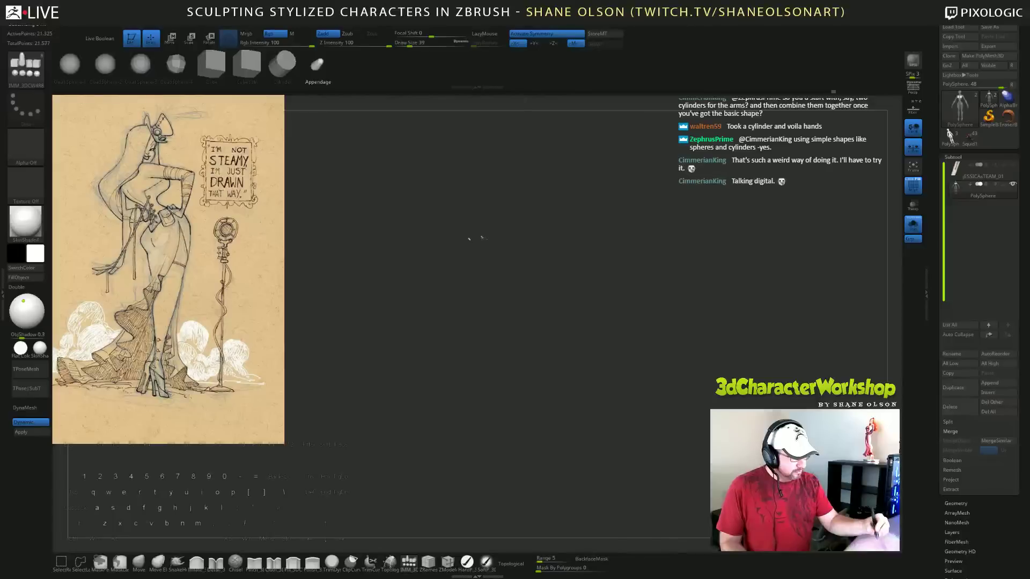
{"action": "key", "text": "ctrl+z"}
{"action": "left_click", "coordinate": [138, 564]}
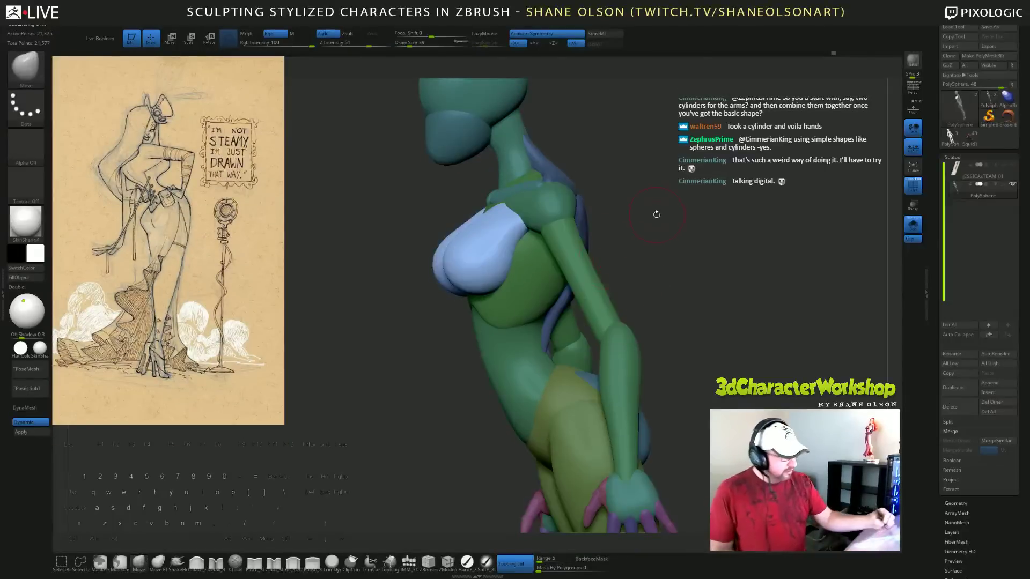
Clear the mask from the body and turn the figure around to its straight back view.
{"action": "left_click_drag", "start_coordinate": [628, 263], "coordinate": [744, 219]}
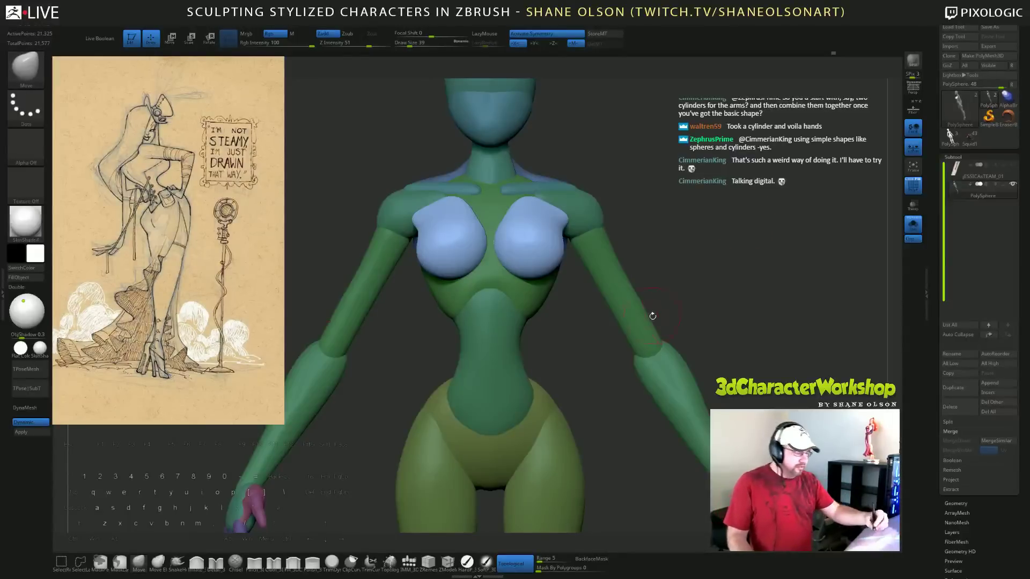
{"action": "left_click_drag", "start_coordinate": [686, 336], "coordinate": [737, 284]}
{"action": "left_click_drag", "start_coordinate": [695, 236], "coordinate": [702, 173]}
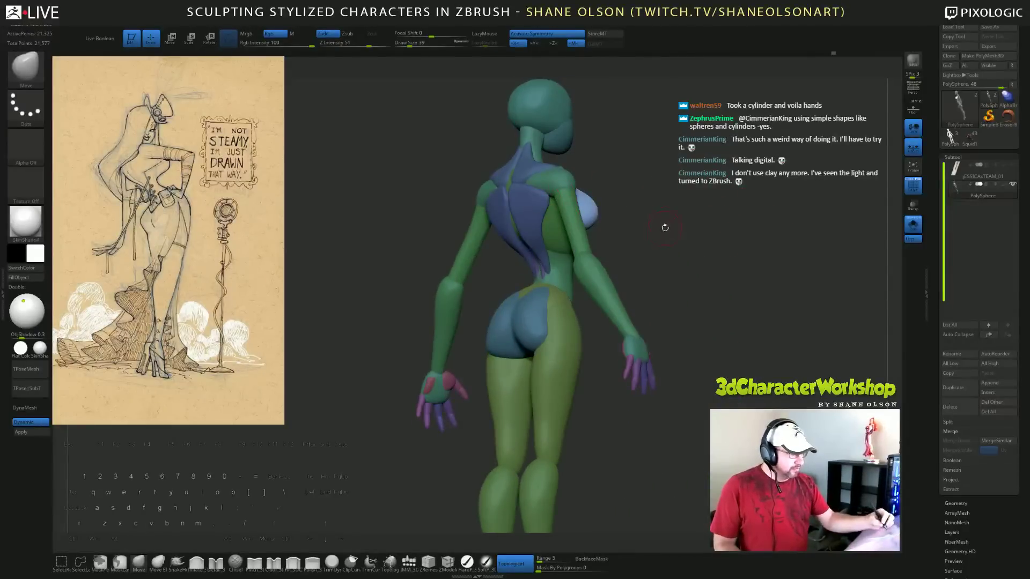
{"action": "left_click_drag", "start_coordinate": [665, 228], "coordinate": [681, 244]}
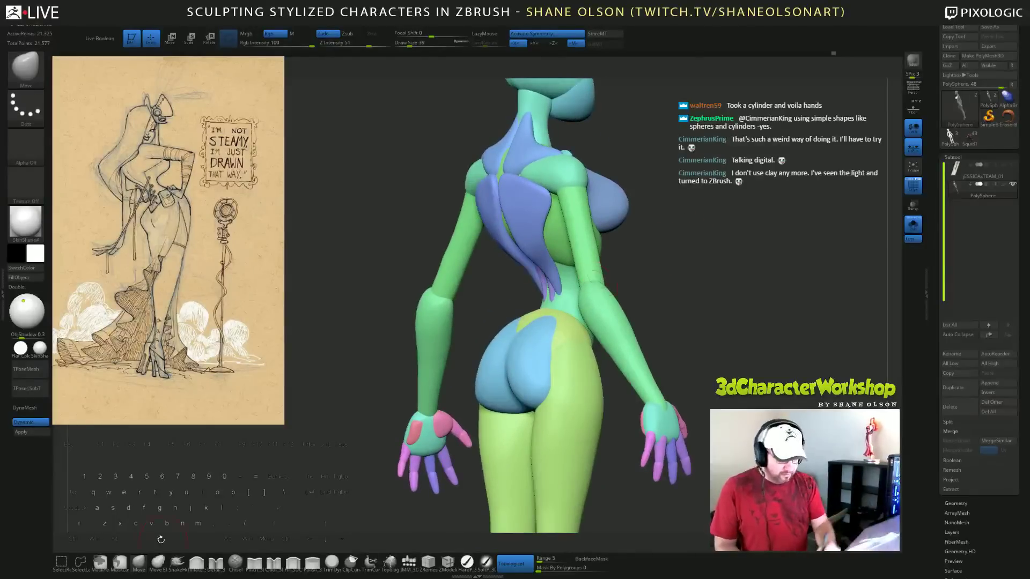
{"action": "left_click_drag", "start_coordinate": [672, 191], "coordinate": [675, 201]}
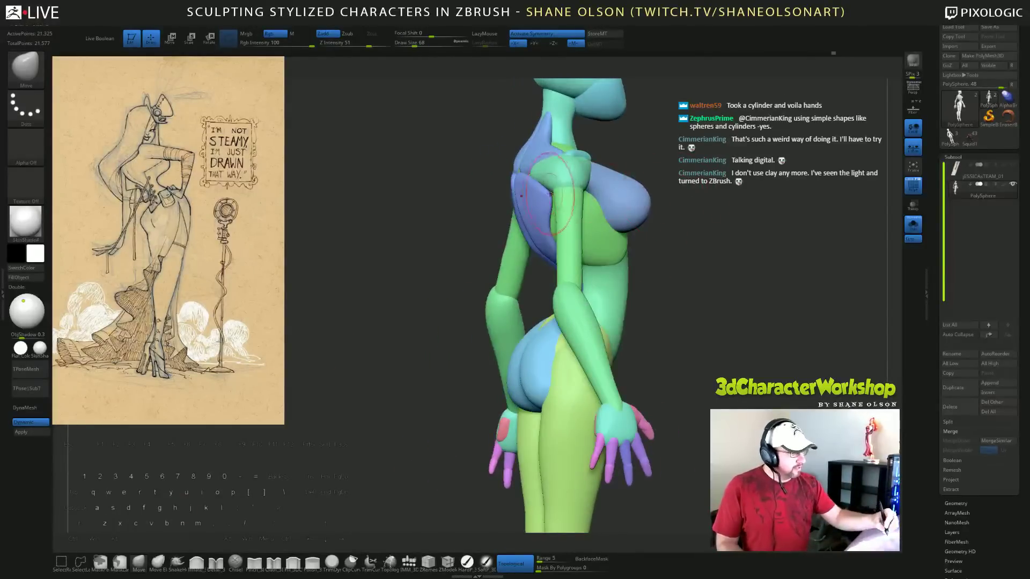
{"action": "left_click_drag", "start_coordinate": [686, 236], "coordinate": [688, 234]}
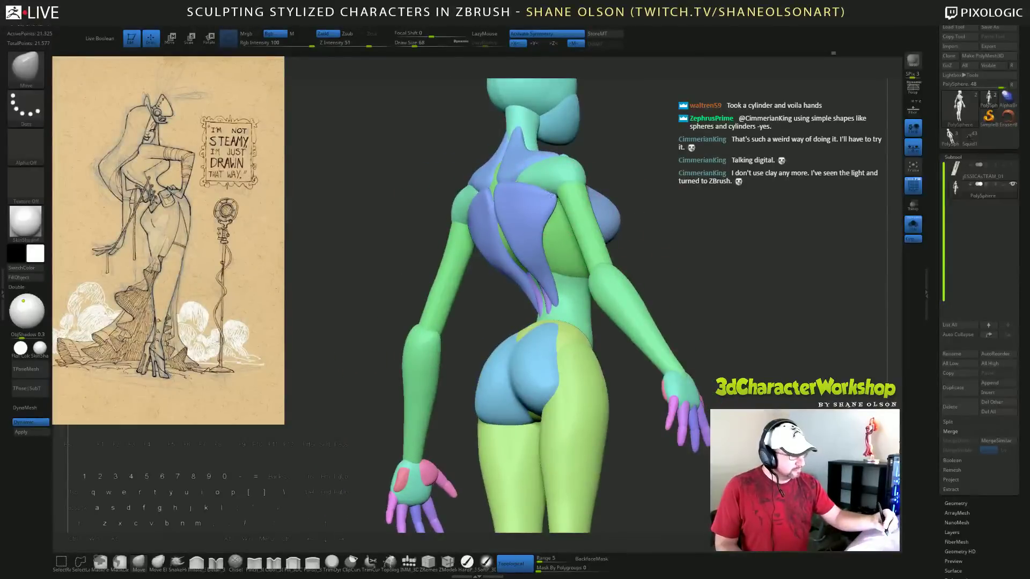
{"action": "left_click_drag", "start_coordinate": [646, 207], "coordinate": [677, 182]}
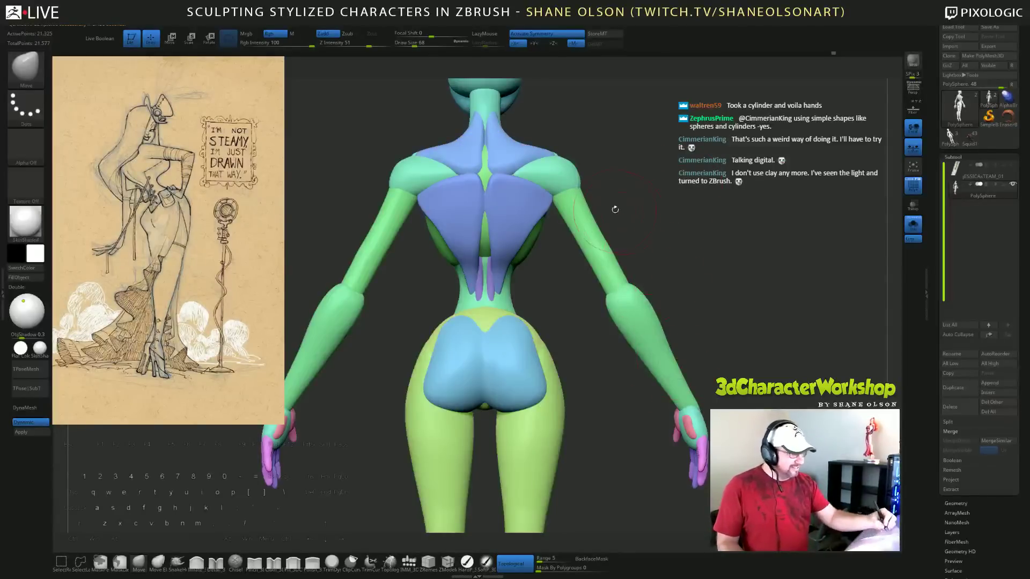
Reduce the brush size and isolate the rib cage and abdomen forms, hiding the rest of the body.
{"action": "key", "text": "s"}
{"action": "left_click_drag", "start_coordinate": [623, 206], "coordinate": [619, 206]}
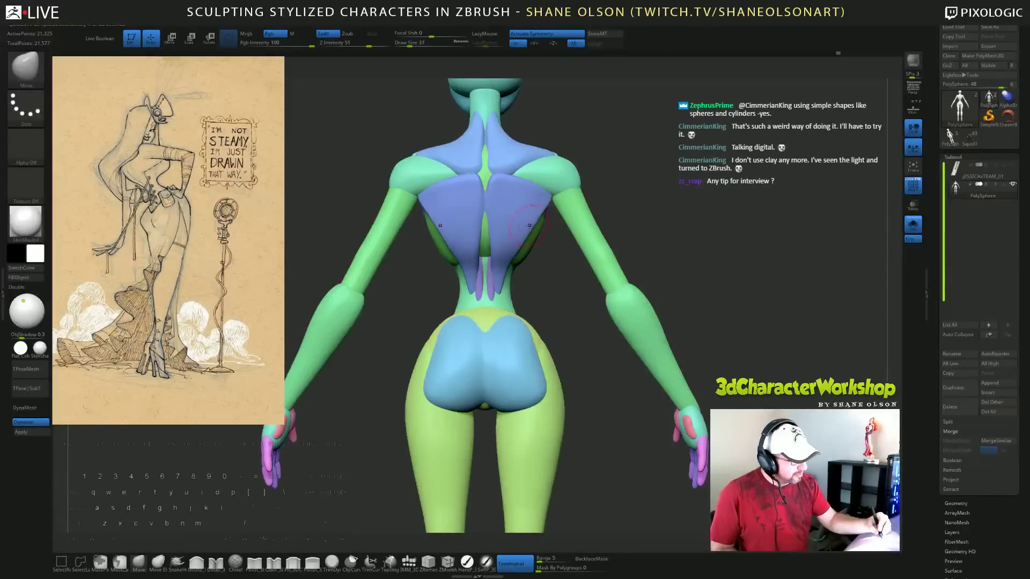
{"action": "mouse_move", "coordinate": [566, 298]}
{"action": "left_mouse_down"}
{"action": "mouse_move", "coordinate": [633, 239]}
{"action": "mouse_move", "coordinate": [677, 270]}
{"action": "mouse_move", "coordinate": [720, 258]}
{"action": "mouse_move", "coordinate": [679, 259]}
{"action": "mouse_move", "coordinate": [660, 232]}
{"action": "left_mouse_up"}
{"action": "key", "text": "s"}
{"action": "left_click", "coordinate": [554, 256], "text": "ctrl+shift"}
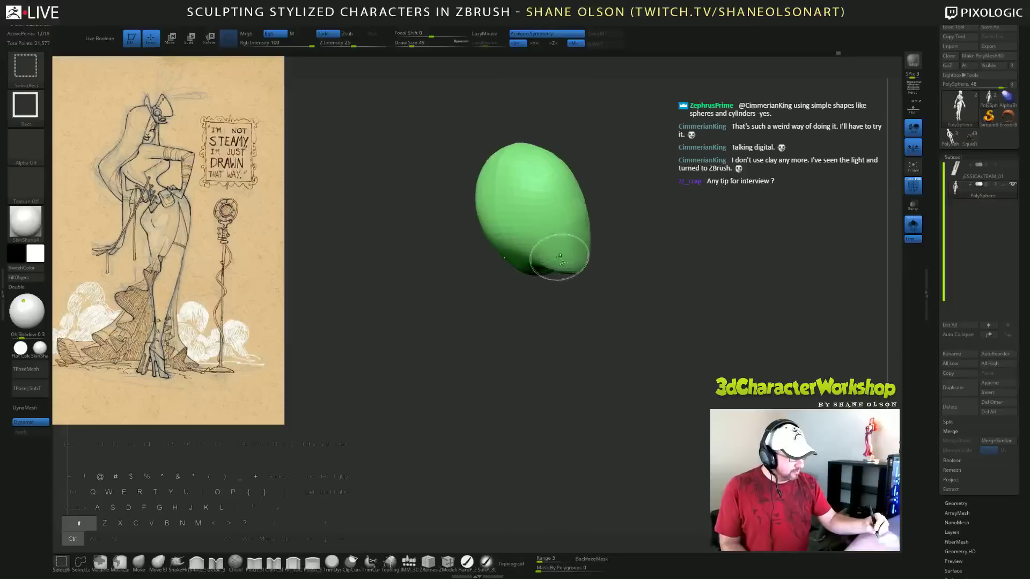
{"action": "left_click", "coordinate": [557, 257], "text": "ctrl+shift"}
{"action": "left_click", "coordinate": [557, 298], "text": "ctrl+shift"}
{"action": "mouse_move", "coordinate": [700, 264]}
{"action": "left_mouse_down", "text": "ctrl+shift"}
{"action": "mouse_move", "coordinate": [714, 285]}
{"action": "mouse_move", "coordinate": [762, 259]}
{"action": "mouse_move", "coordinate": [731, 267]}
{"action": "left_mouse_up", "text": "ctrl+shift"}
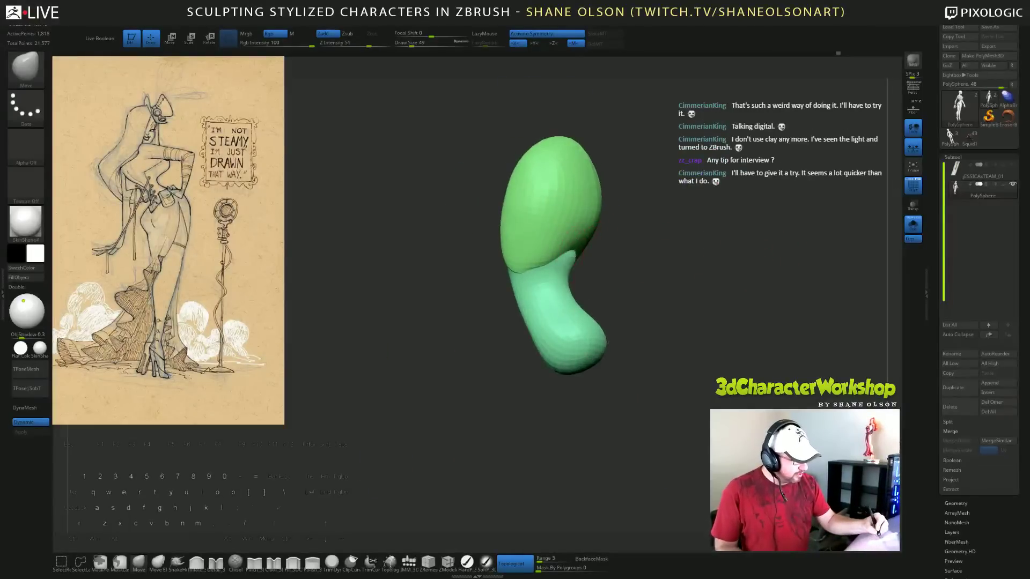
Turn off topological masking and reshape the back of the waist between rib cage and abdomen with a larger Move brush.
{"action": "key", "text": "ctrl+z"}
{"action": "left_click", "coordinate": [513, 564]}
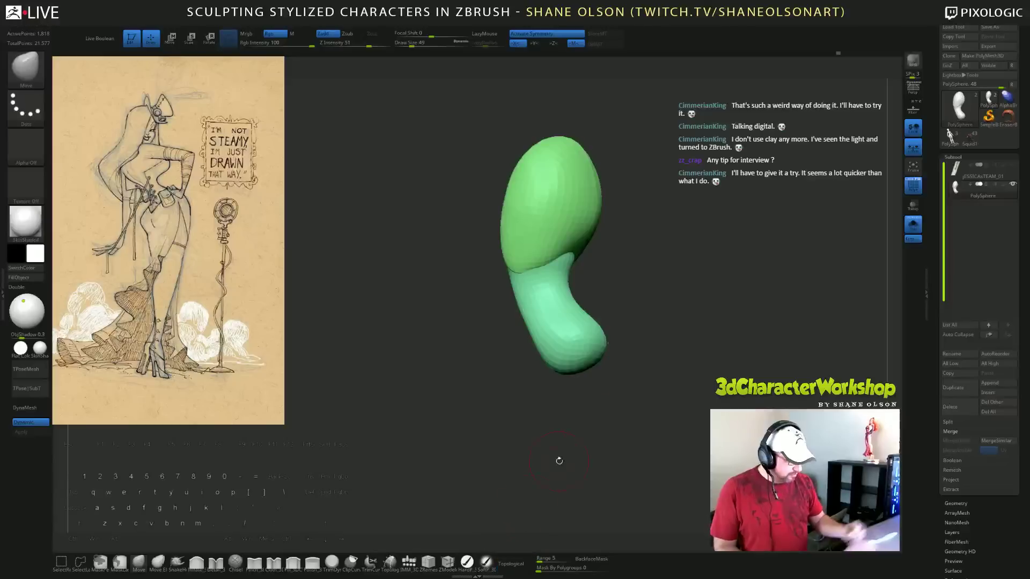
{"action": "key", "text": "s"}
{"action": "left_click_drag", "start_coordinate": [653, 329], "coordinate": [659, 329]}
{"action": "mouse_move", "coordinate": [571, 255]}
{"action": "left_mouse_down"}
{"action": "mouse_move", "coordinate": [606, 263]}
{"action": "mouse_move", "coordinate": [561, 267]}
{"action": "left_mouse_up"}
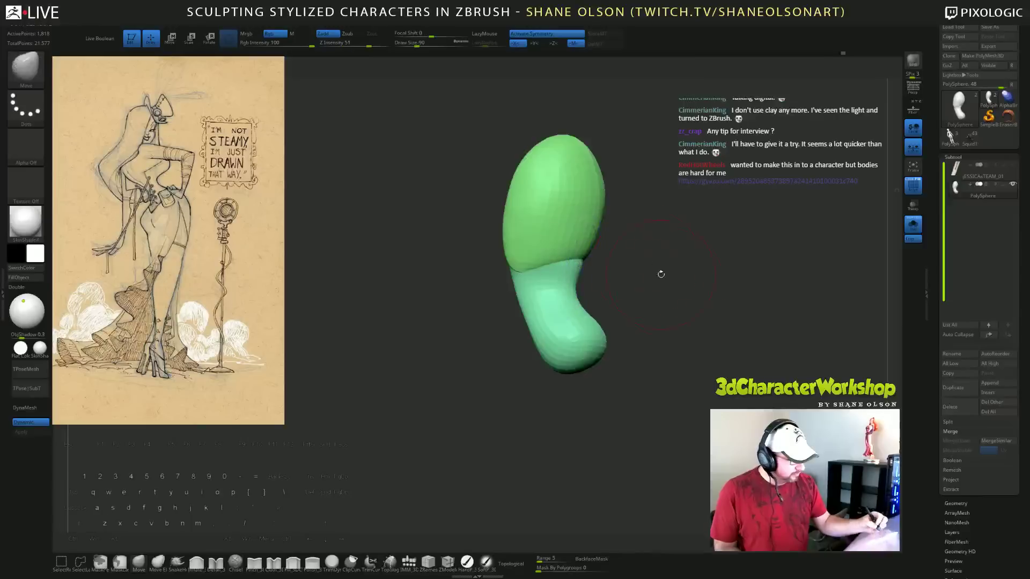
{"action": "left_click_drag", "start_coordinate": [661, 274], "coordinate": [658, 311]}
{"action": "left_click", "coordinate": [312, 562]}
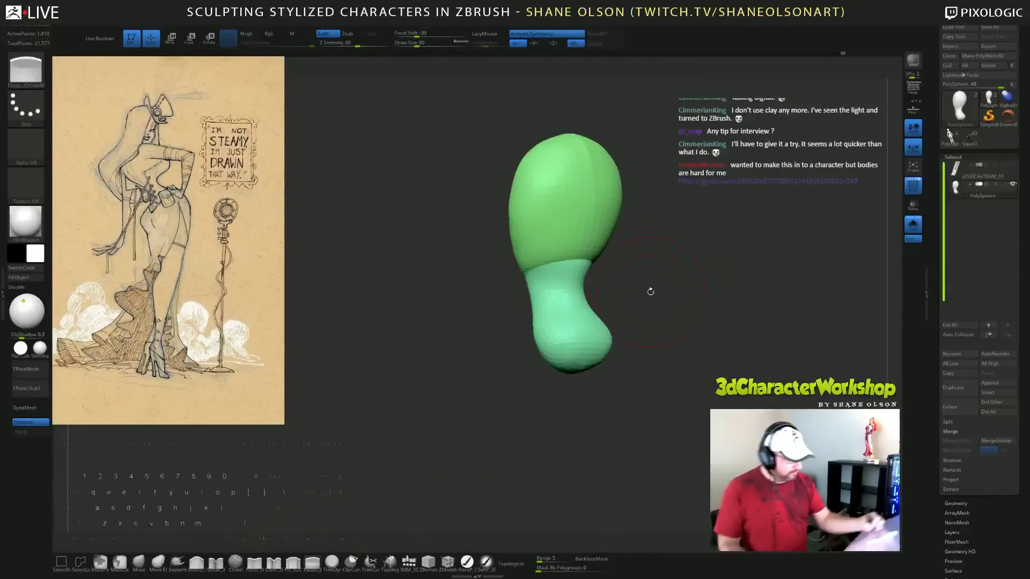
{"action": "key", "text": "s"}
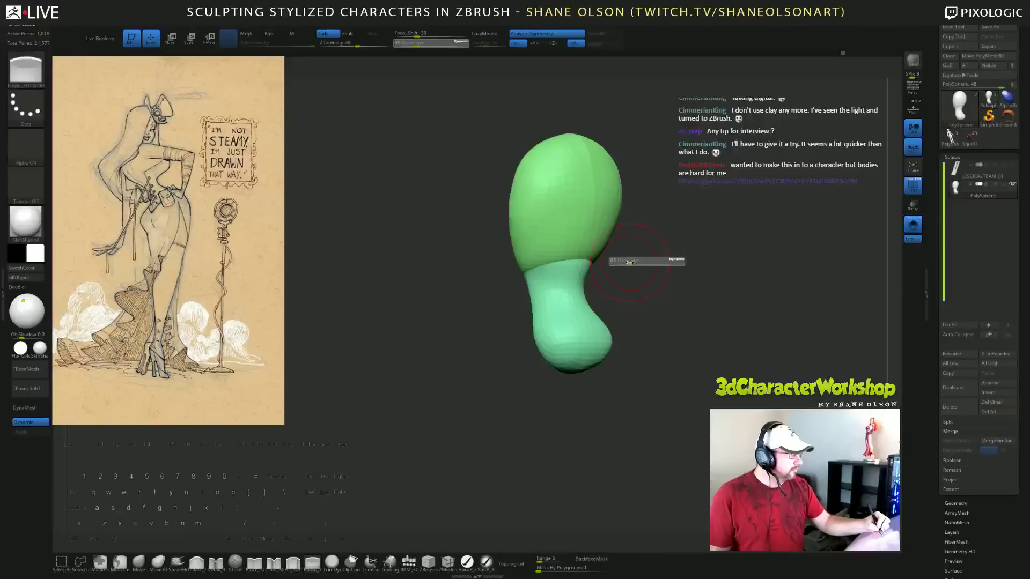
{"action": "mouse_move", "coordinate": [631, 261]}
{"action": "left_mouse_down"}
{"action": "mouse_move", "coordinate": [641, 272]}
{"action": "mouse_move", "coordinate": [715, 280]}
{"action": "left_mouse_up"}
Unhide the body, isolate the pair of large back muscle forms, and refine their tapered lower ends.
{"action": "left_click", "coordinate": [724, 296], "text": "ctrl+shift"}
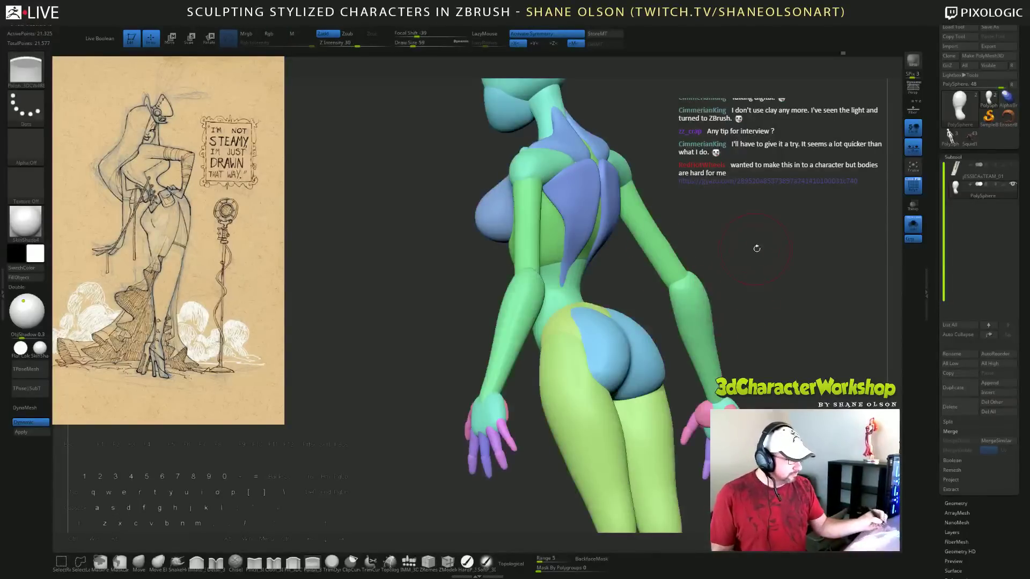
{"action": "left_click_drag", "start_coordinate": [756, 248], "coordinate": [719, 263], "text": "shift"}
{"action": "mouse_move", "coordinate": [622, 281]}
{"action": "left_mouse_down"}
{"action": "mouse_move", "coordinate": [606, 289]}
{"action": "mouse_move", "coordinate": [615, 271]}
{"action": "left_mouse_up"}
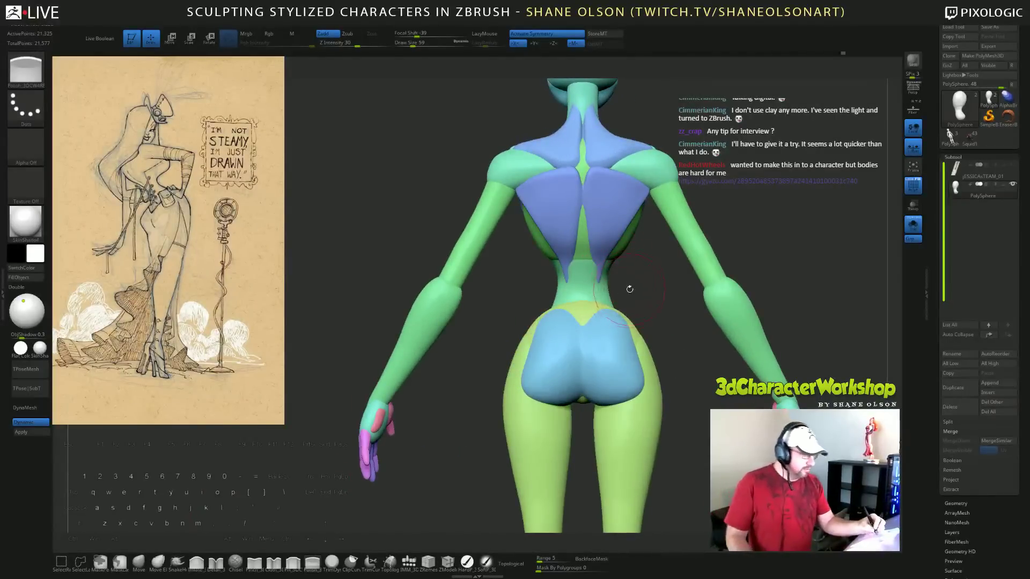
{"action": "left_click", "coordinate": [610, 246], "text": "ctrl+shift"}
{"action": "mouse_move", "coordinate": [615, 257]}
{"action": "left_mouse_down"}
{"action": "mouse_move", "coordinate": [614, 247]}
{"action": "mouse_move", "coordinate": [626, 268]}
{"action": "left_mouse_up"}
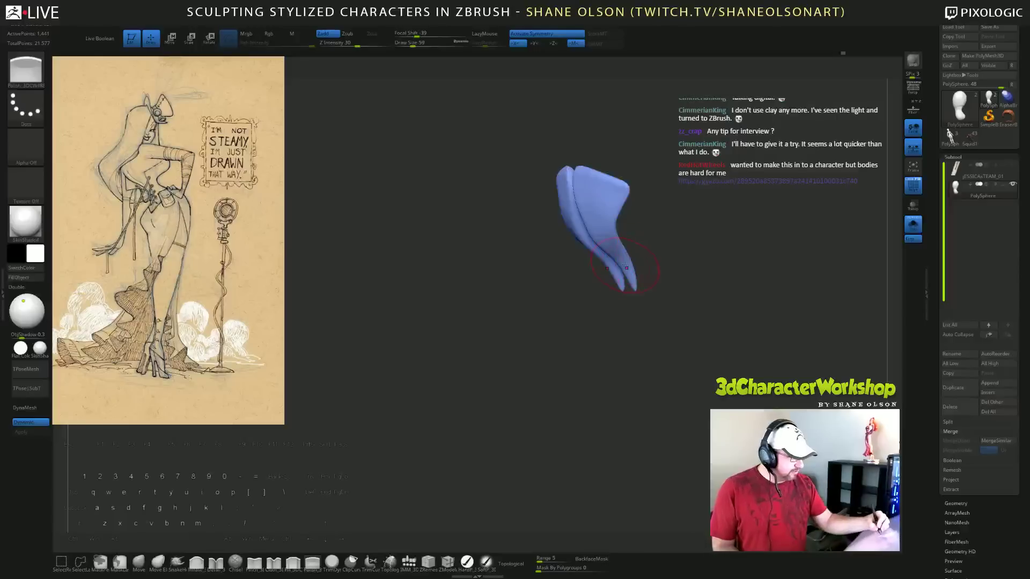
{"action": "left_click", "coordinate": [139, 561]}
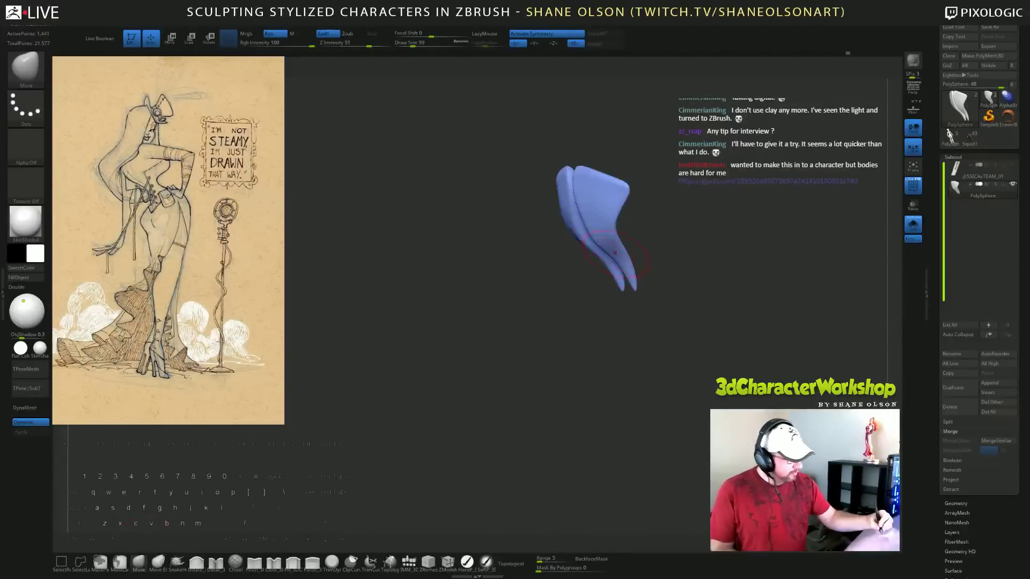
{"action": "left_click_drag", "start_coordinate": [715, 288], "coordinate": [731, 269]}
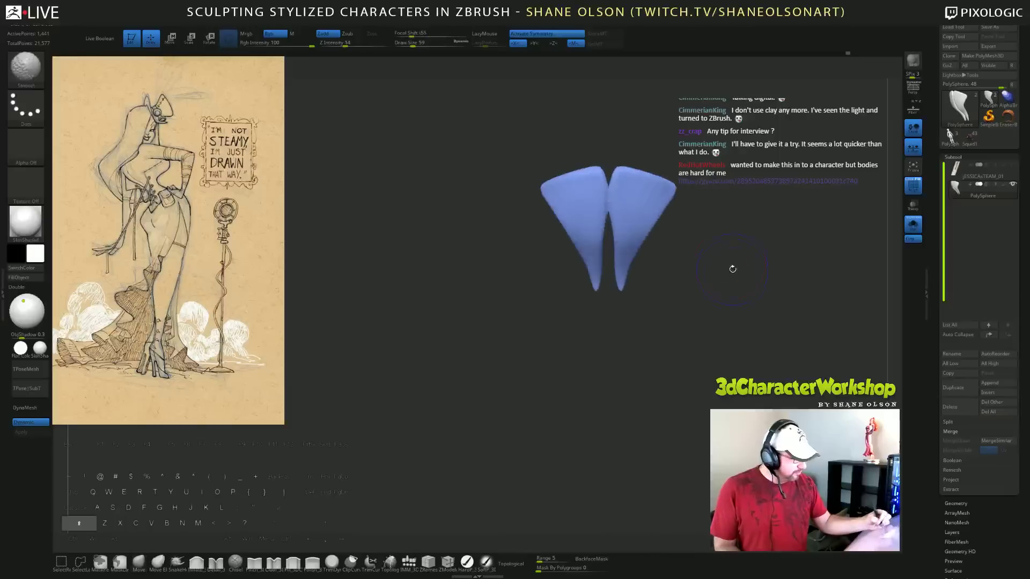
Unhide the body and isolate the two thin muscle columns on the lower back.
{"action": "left_click", "coordinate": [726, 269], "text": "ctrl+shift"}
{"action": "left_click", "coordinate": [621, 288], "text": "ctrl+shift"}
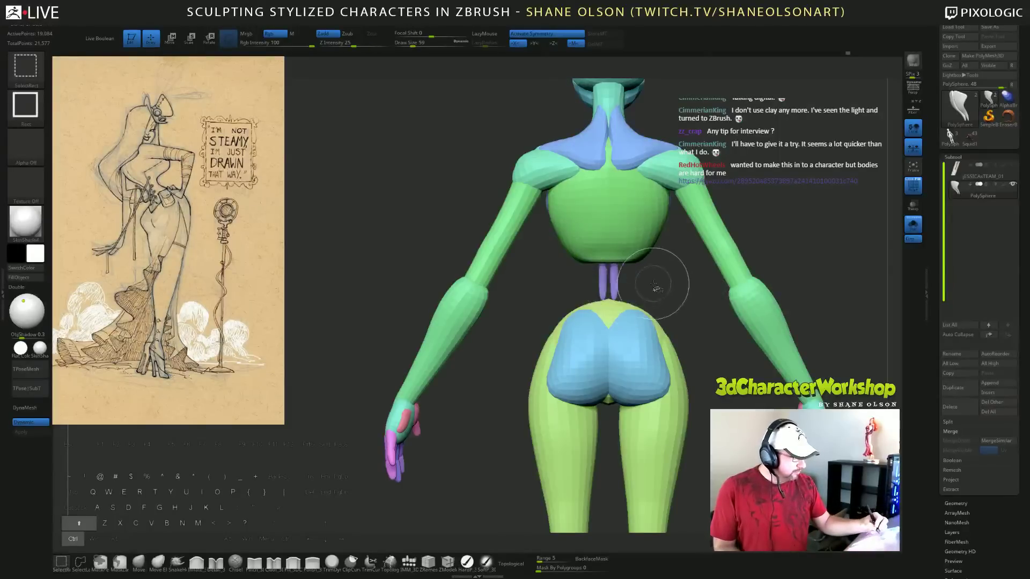
{"action": "left_click_drag", "start_coordinate": [658, 288], "coordinate": [623, 285]}
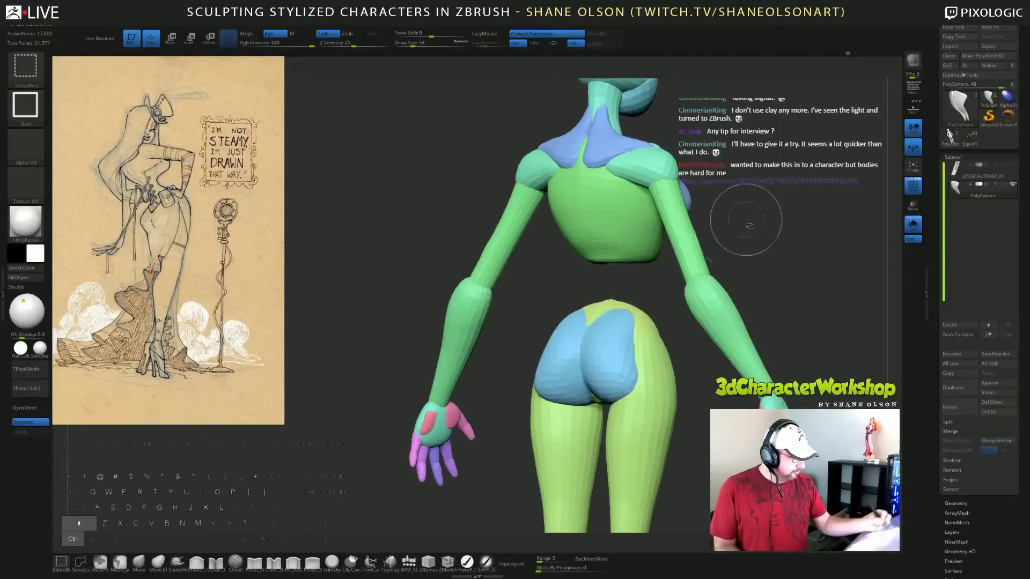
{"action": "left_click_drag", "start_coordinate": [747, 220], "coordinate": [751, 236], "text": "ctrl+shift"}
{"action": "left_click", "coordinate": [630, 285], "text": "ctrl+shift"}
{"action": "left_click_drag", "start_coordinate": [729, 332], "coordinate": [694, 324]}
{"action": "left_click", "coordinate": [607, 223], "text": "ctrl+shift"}
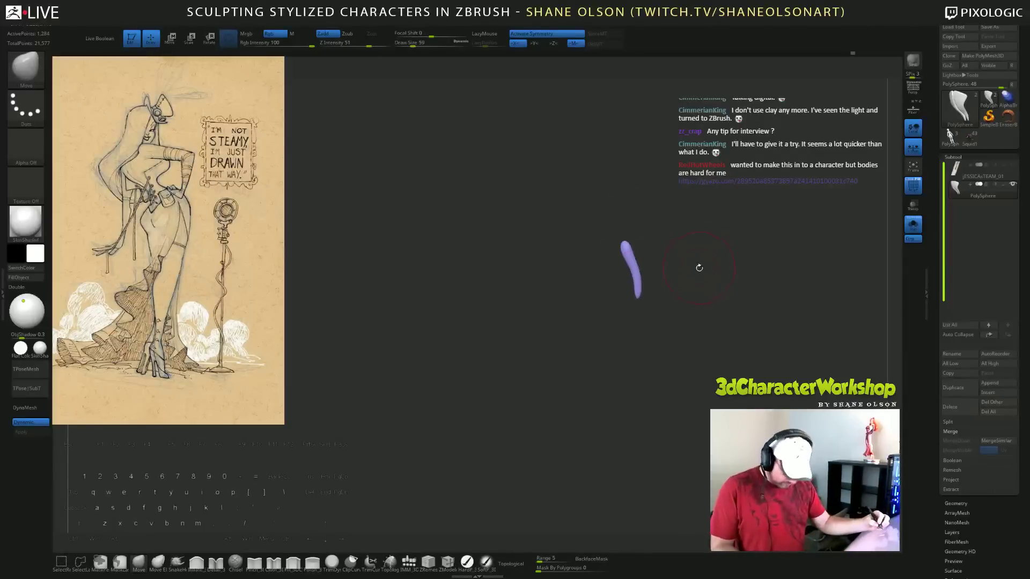
Move the lower-back columns backward out of the body, unhide the figure with everything else masked, and return to the Move brush.
{"action": "key", "text": "w"}
{"action": "left_click_drag", "start_coordinate": [612, 226], "coordinate": [601, 226]}
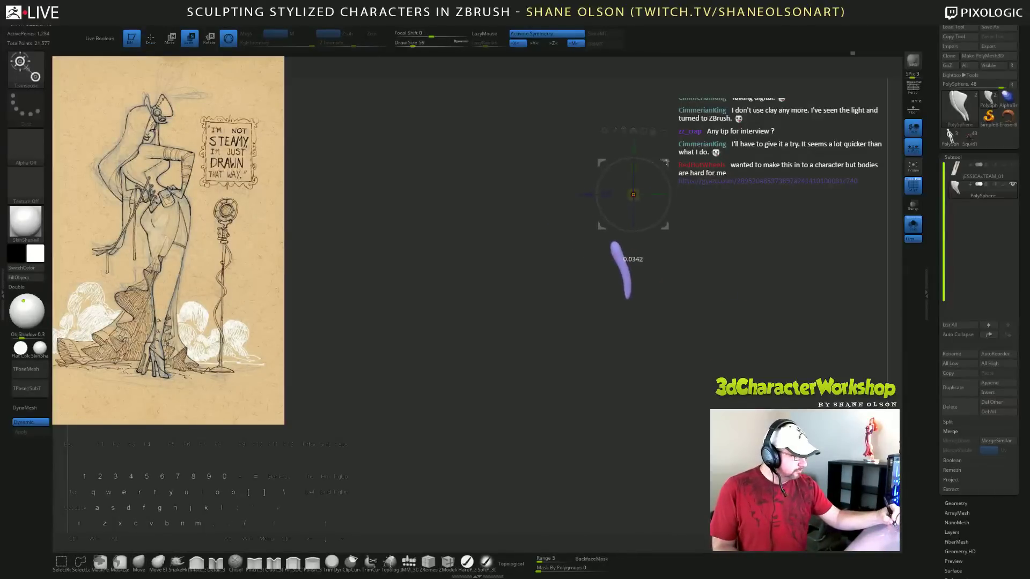
{"action": "left_click", "coordinate": [757, 281], "text": "ctrl+shift"}
{"action": "mouse_move", "coordinate": [763, 285]}
{"action": "left_mouse_down"}
{"action": "mouse_move", "coordinate": [800, 286]}
{"action": "mouse_move", "coordinate": [704, 279]}
{"action": "mouse_move", "coordinate": [778, 282]}
{"action": "left_mouse_up"}
{"action": "left_click_drag", "start_coordinate": [645, 252], "coordinate": [648, 252]}
{"action": "left_click_drag", "start_coordinate": [810, 306], "coordinate": [753, 312]}
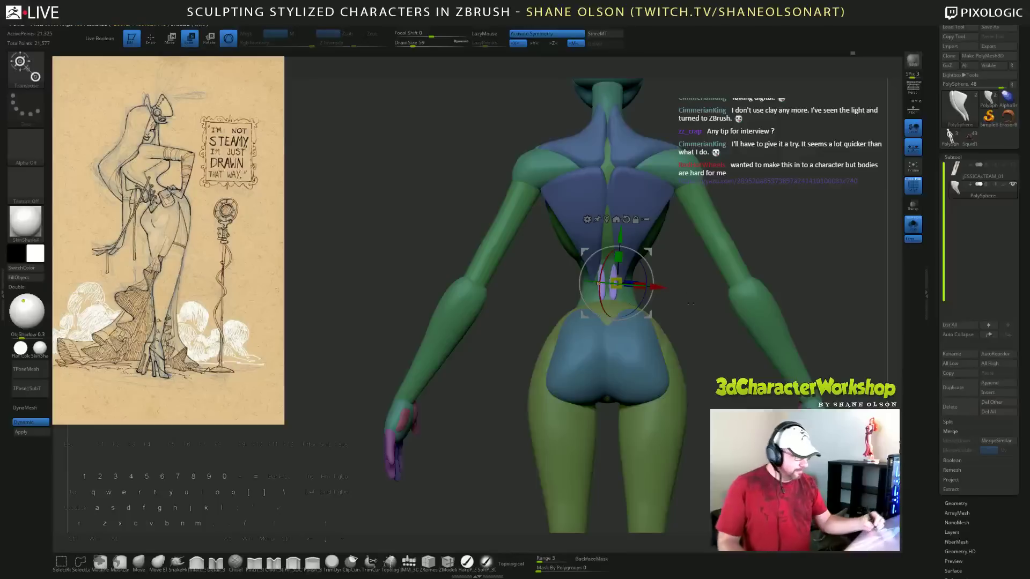
{"action": "left_click_drag", "start_coordinate": [691, 305], "coordinate": [709, 248]}
{"action": "key", "text": "q"}
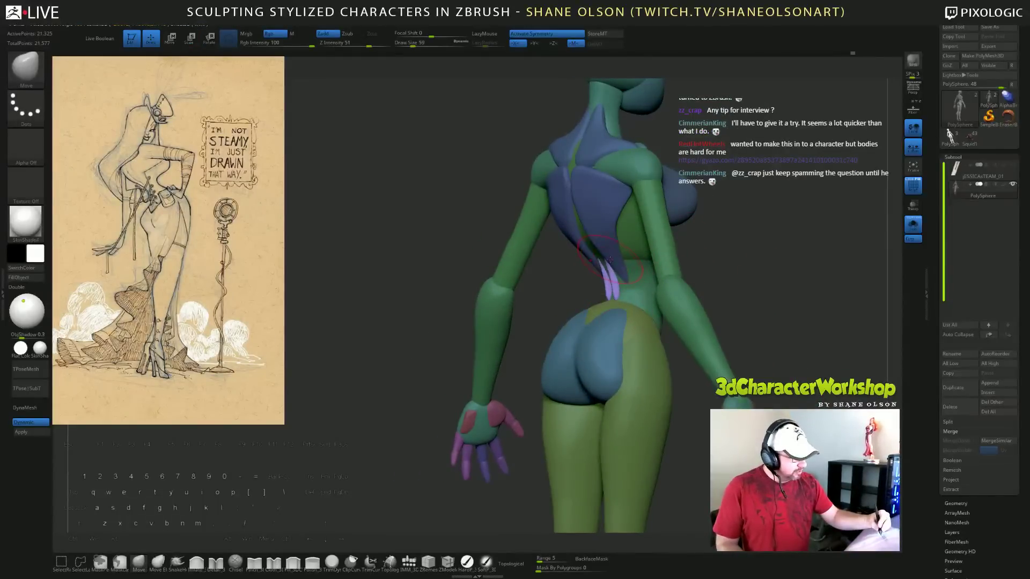
{"action": "left_click_drag", "start_coordinate": [732, 261], "coordinate": [777, 271]}
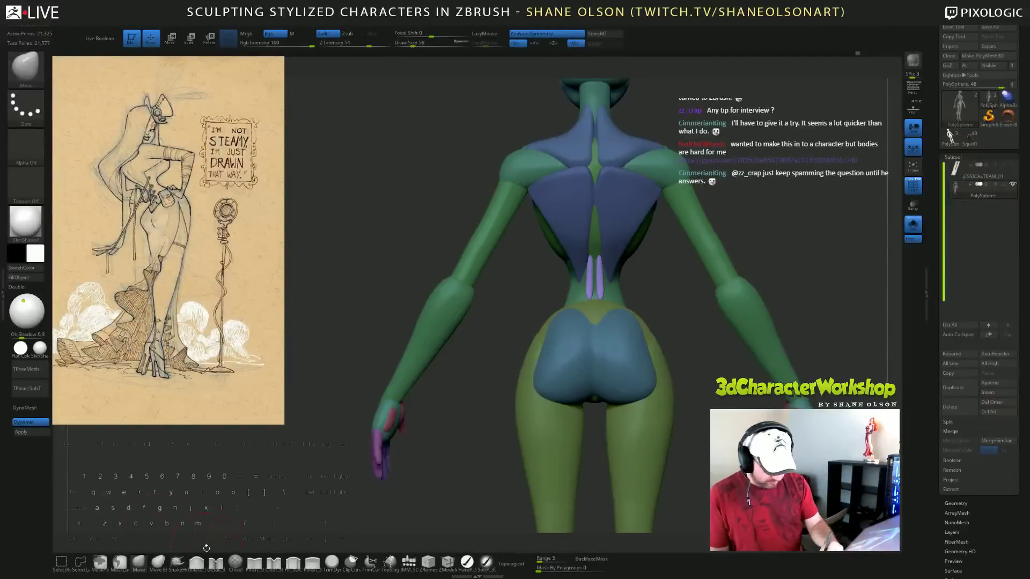
Adjust the side of the waist beside the lower-back columns with the Move brush and clear the mask from the body.
{"action": "left_click", "coordinate": [197, 560]}
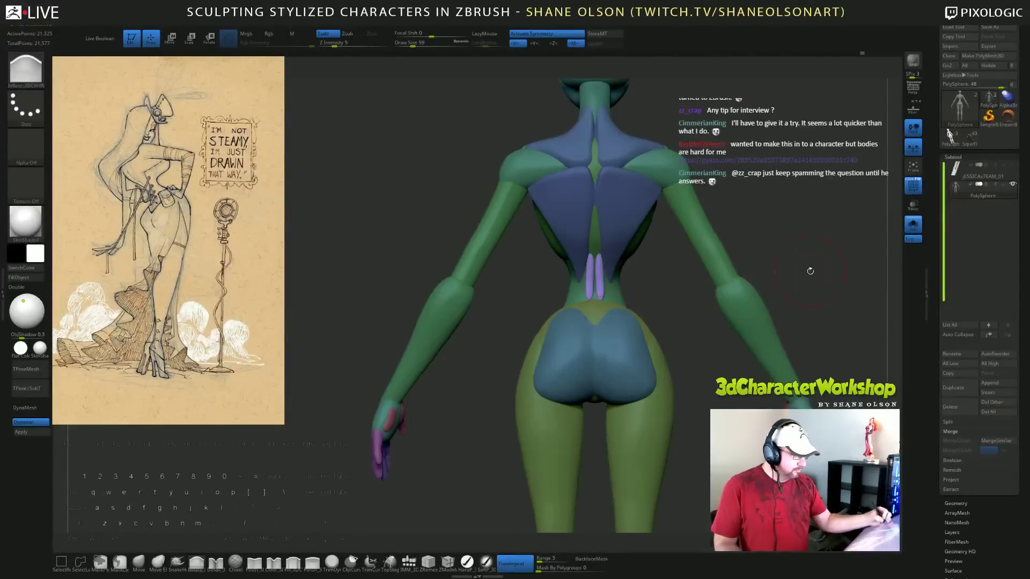
{"action": "left_click_drag", "start_coordinate": [810, 271], "coordinate": [798, 270]}
{"action": "left_click", "coordinate": [140, 561]}
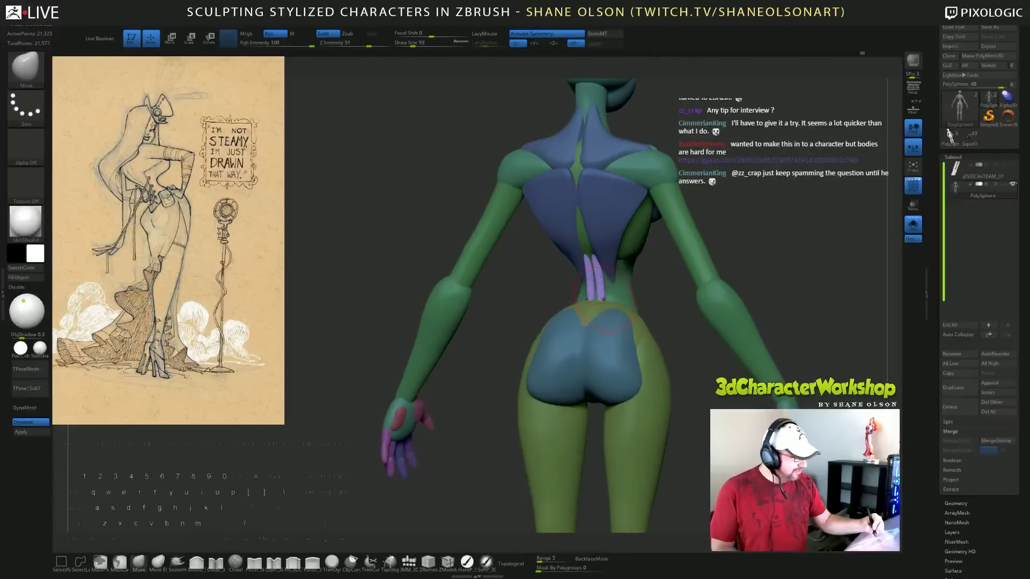
{"action": "mouse_move", "coordinate": [636, 272]}
{"action": "left_mouse_down"}
{"action": "mouse_move", "coordinate": [635, 285]}
{"action": "mouse_move", "coordinate": [610, 280]}
{"action": "left_mouse_up"}
{"action": "left_click_drag", "start_coordinate": [671, 258], "coordinate": [720, 264]}
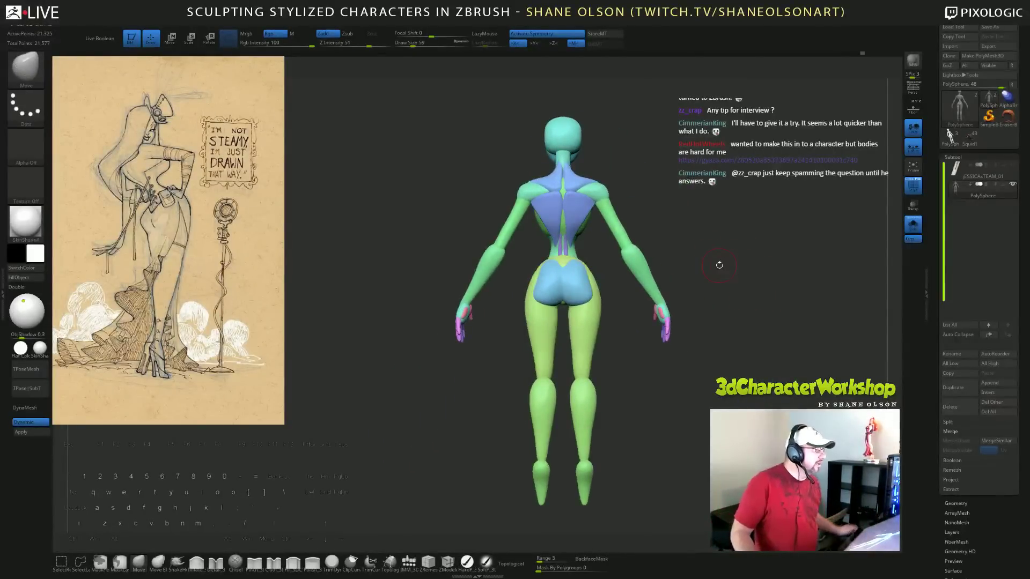
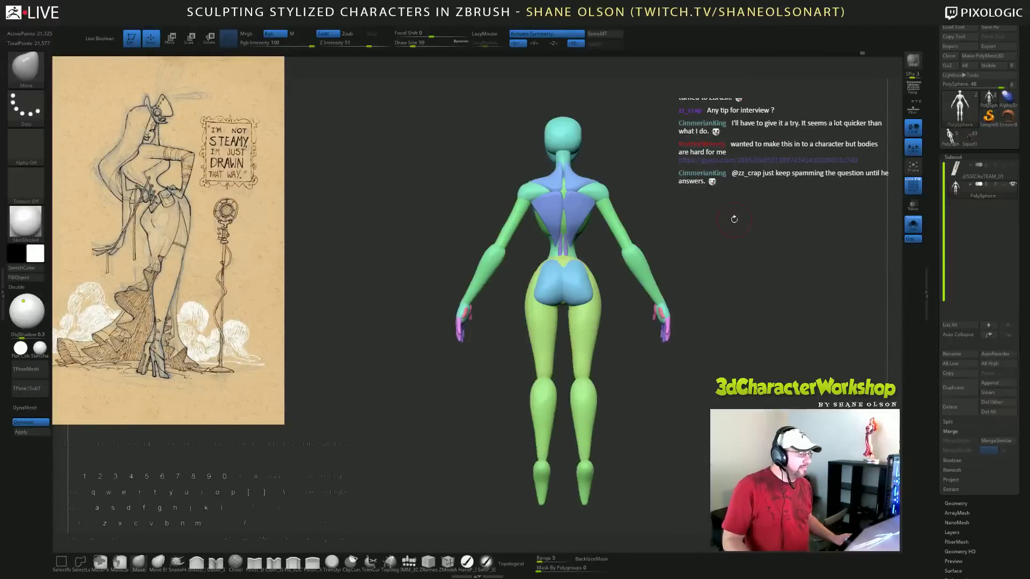
Examine the whole figure's proportions and silhouette from the front, side and back.
{"action": "left_click_drag", "start_coordinate": [753, 181], "coordinate": [665, 239]}
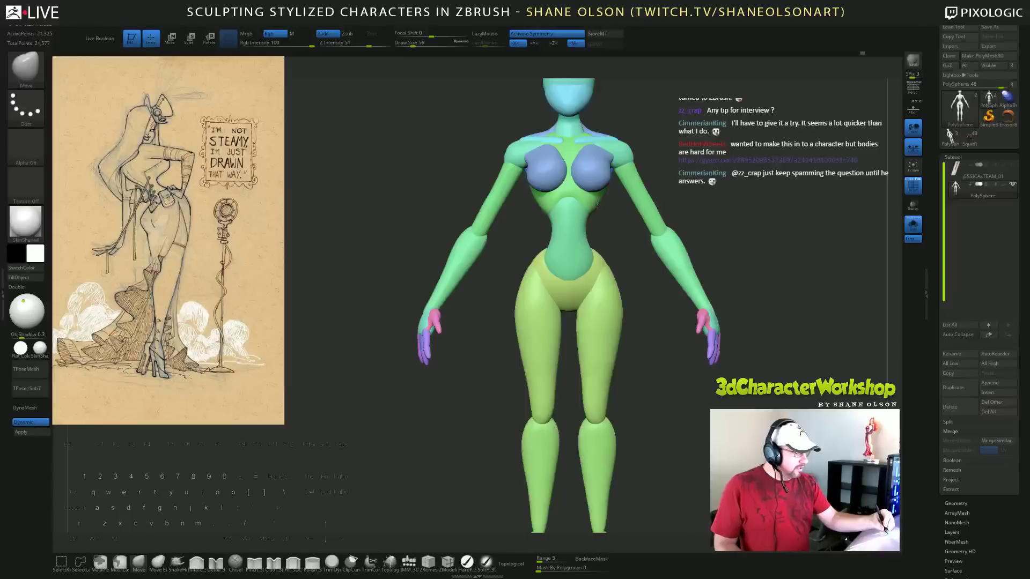
{"action": "left_click_drag", "start_coordinate": [629, 235], "coordinate": [697, 222]}
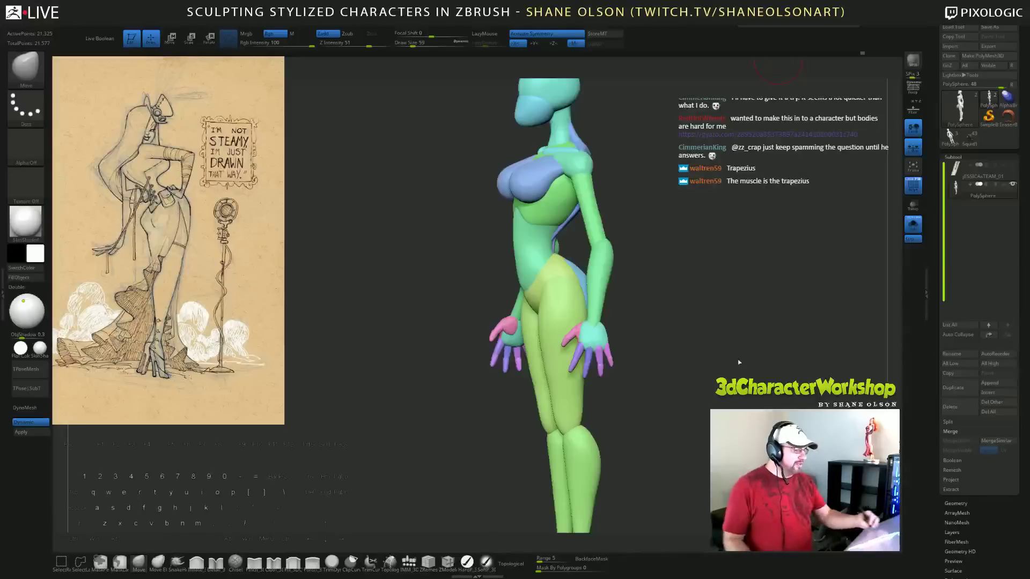
{"action": "left_click_drag", "start_coordinate": [738, 361], "coordinate": [633, 357]}
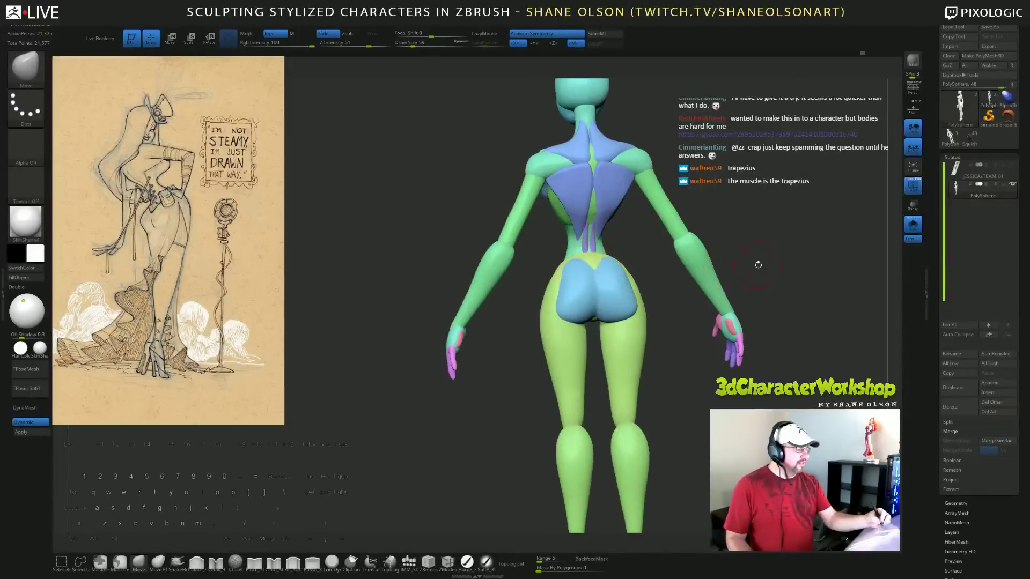
{"action": "left_click_drag", "start_coordinate": [758, 263], "coordinate": [783, 293], "text": "shift"}
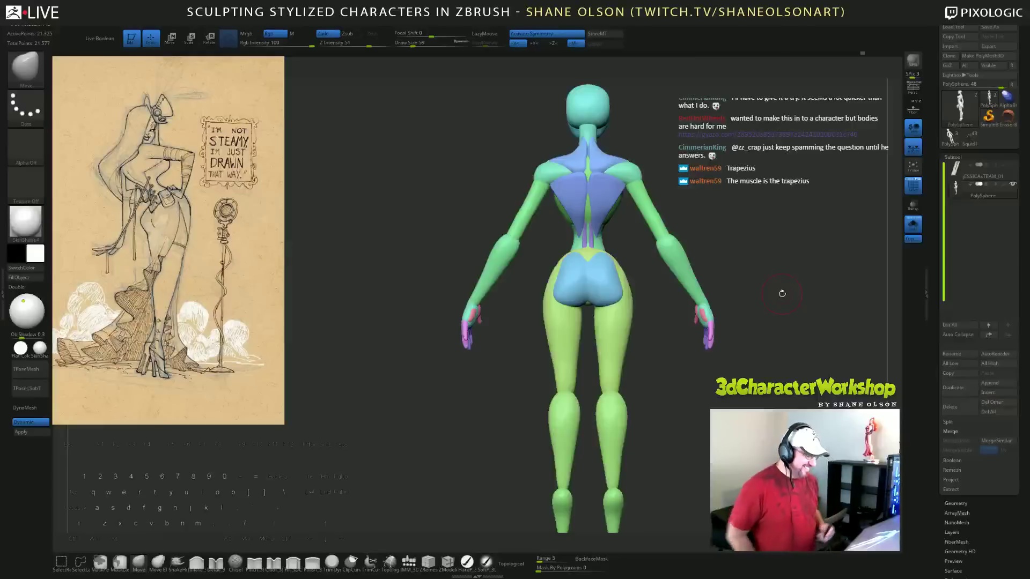
{"action": "left_click_drag", "start_coordinate": [730, 189], "coordinate": [712, 208], "text": "alt"}
{"action": "mouse_move", "coordinate": [799, 281]}
{"action": "left_mouse_down"}
{"action": "mouse_move", "coordinate": [790, 281]}
{"action": "mouse_move", "coordinate": [799, 354]}
{"action": "mouse_move", "coordinate": [766, 296]}
{"action": "mouse_move", "coordinate": [747, 319]}
{"action": "left_mouse_up"}
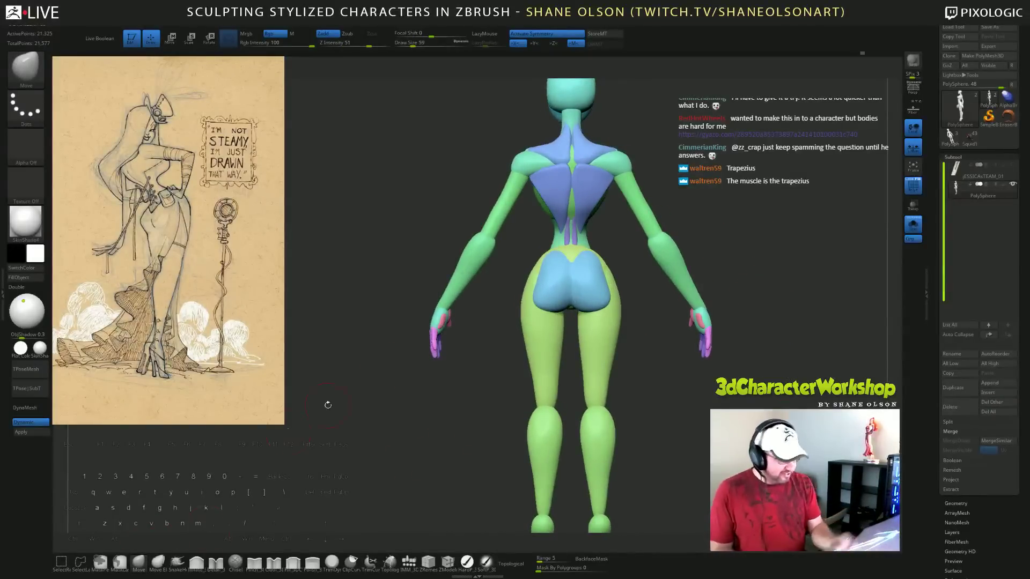
{"action": "left_click_drag", "start_coordinate": [499, 308], "coordinate": [506, 324]}
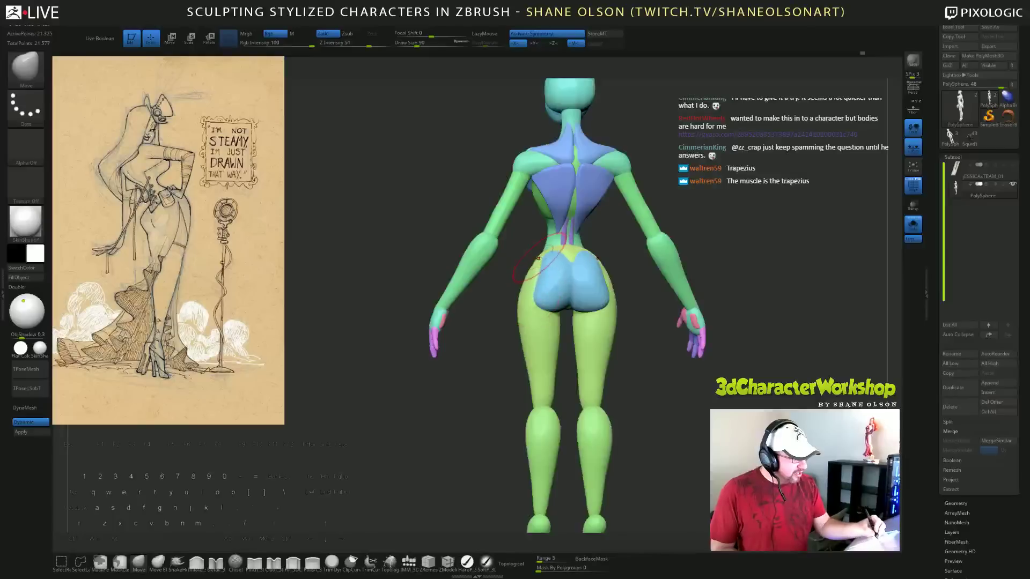
Carve a sharper crease between the two buttock forms with a creasing brush at draw size 46.
{"action": "left_click_drag", "start_coordinate": [663, 368], "coordinate": [689, 425]}
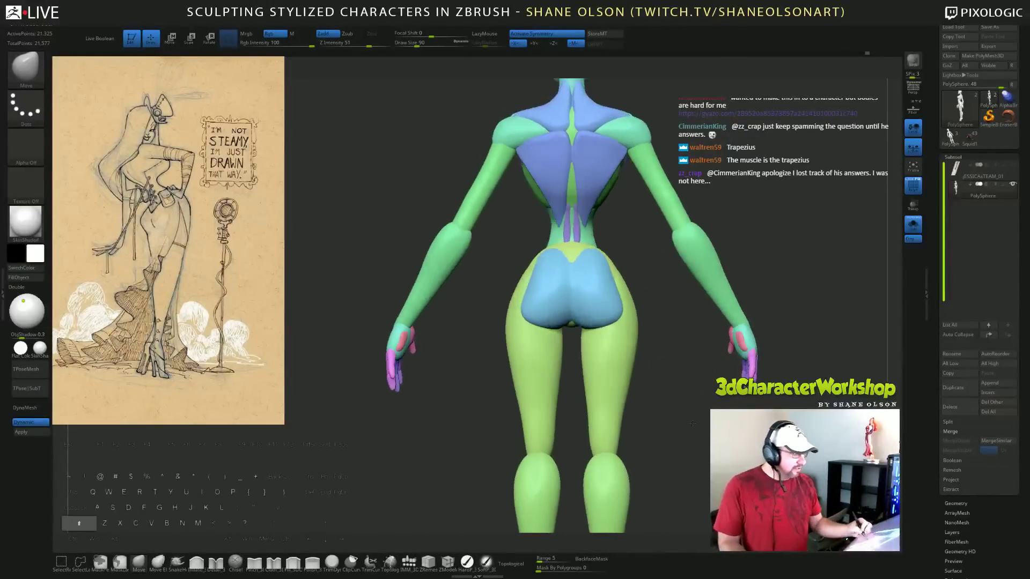
{"action": "left_click", "coordinate": [255, 562]}
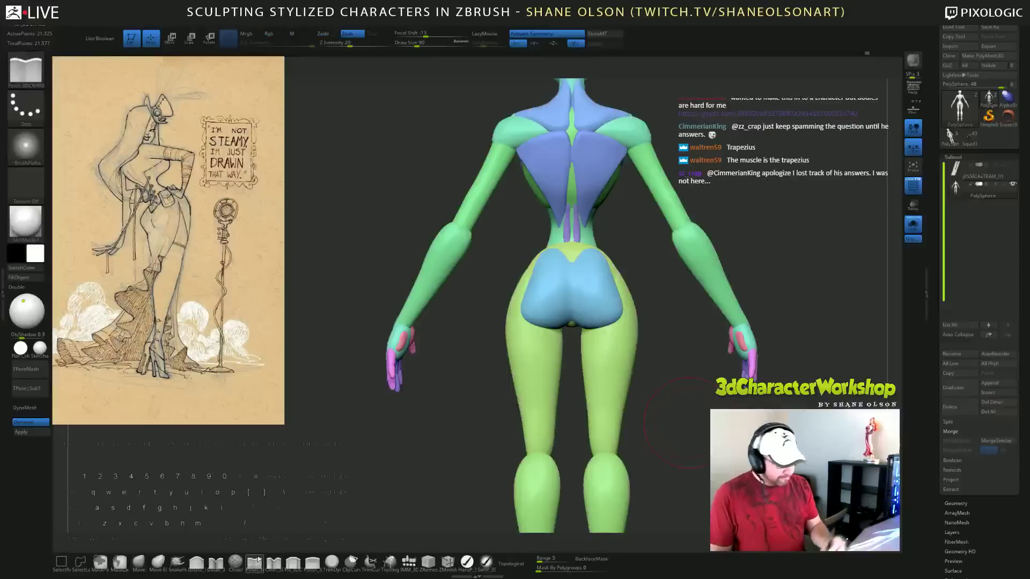
{"action": "key", "text": "s"}
{"action": "left_click", "coordinate": [572, 269]}
{"action": "left_click_drag", "start_coordinate": [572, 267], "coordinate": [572, 295]}
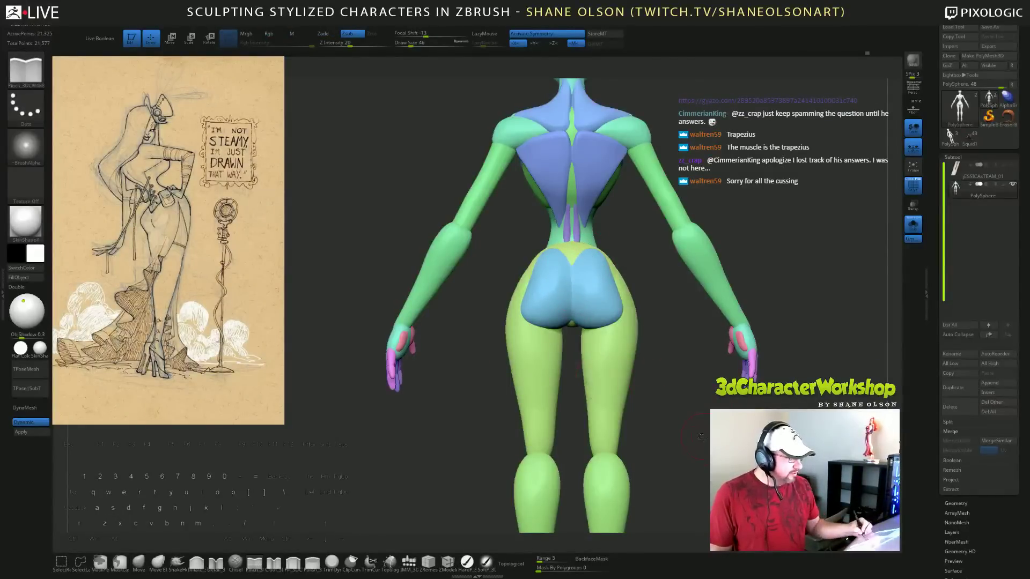
{"action": "mouse_move", "coordinate": [701, 437]}
{"action": "left_mouse_down"}
{"action": "mouse_move", "coordinate": [751, 432]}
{"action": "mouse_move", "coordinate": [684, 429]}
{"action": "mouse_move", "coordinate": [703, 421]}
{"action": "mouse_move", "coordinate": [674, 432]}
{"action": "mouse_move", "coordinate": [684, 425]}
{"action": "left_mouse_up"}
{"action": "left_click", "coordinate": [197, 562]}
{"action": "key", "text": "s"}
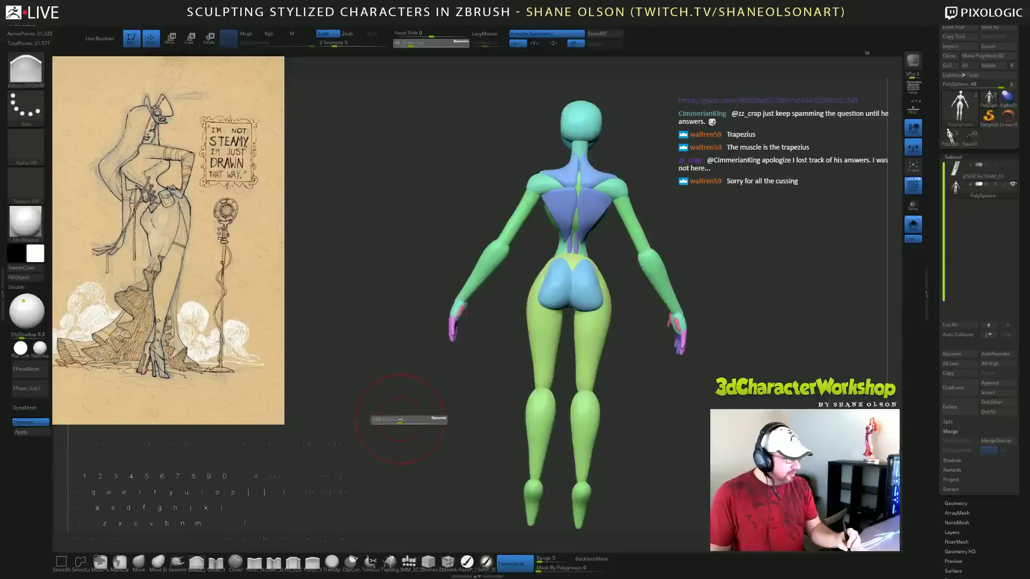
{"action": "left_click_drag", "start_coordinate": [399, 419], "coordinate": [401, 419]}
{"action": "mouse_move", "coordinate": [699, 400]}
{"action": "left_mouse_down"}
{"action": "mouse_move", "coordinate": [711, 398]}
{"action": "mouse_move", "coordinate": [661, 402]}
{"action": "left_mouse_up"}
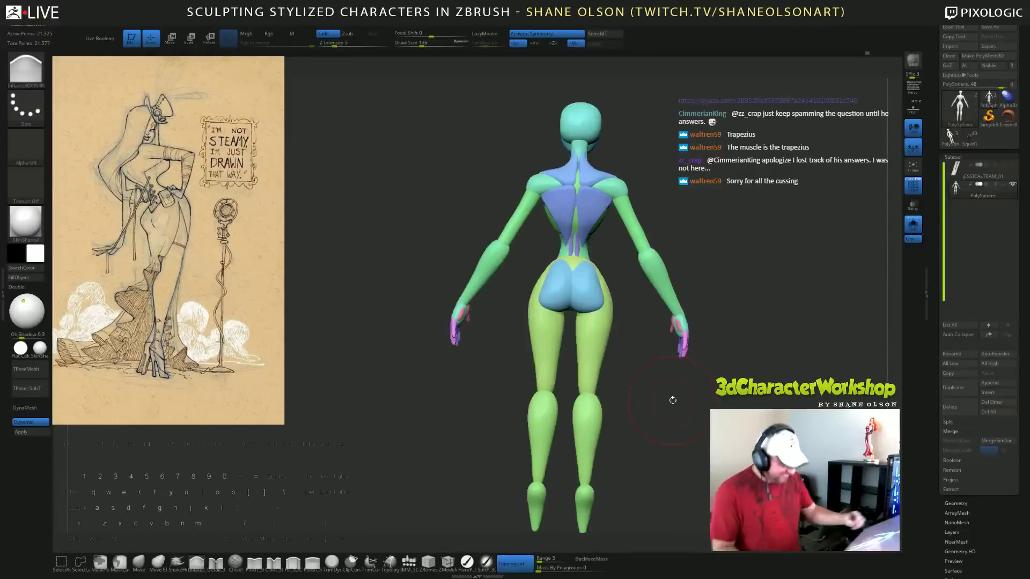
{"action": "mouse_move", "coordinate": [665, 403]}
{"action": "left_mouse_down", "text": "shift"}
{"action": "mouse_move", "coordinate": [664, 424]}
{"action": "mouse_move", "coordinate": [671, 407]}
{"action": "mouse_move", "coordinate": [826, 414]}
{"action": "mouse_move", "coordinate": [810, 386]}
{"action": "mouse_move", "coordinate": [794, 382]}
{"action": "left_mouse_up", "text": "shift"}
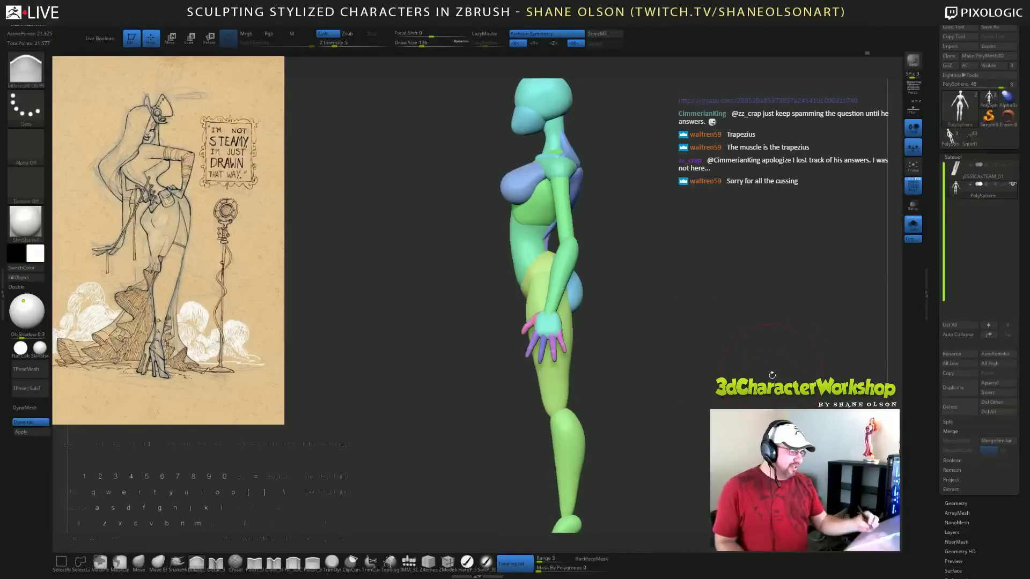
{"action": "mouse_move", "coordinate": [772, 376]}
{"action": "left_mouse_down"}
{"action": "mouse_move", "coordinate": [703, 362]}
{"action": "mouse_move", "coordinate": [724, 355]}
{"action": "mouse_move", "coordinate": [725, 321]}
{"action": "mouse_move", "coordinate": [794, 341]}
{"action": "mouse_move", "coordinate": [698, 274]}
{"action": "mouse_move", "coordinate": [706, 253]}
{"action": "mouse_move", "coordinate": [651, 251]}
{"action": "mouse_move", "coordinate": [681, 258]}
{"action": "left_mouse_up"}
Pull the breast forms slightly downward in side view with the Move brush at draw size 177.
{"action": "left_click", "coordinate": [139, 563]}
{"action": "key", "text": "s"}
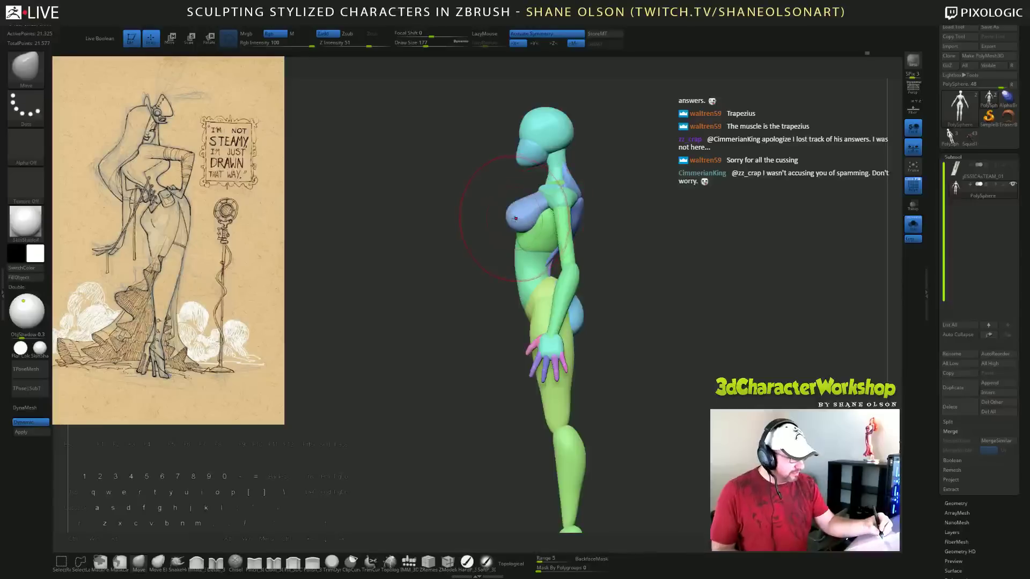
{"action": "left_click_drag", "start_coordinate": [515, 218], "coordinate": [513, 226]}
{"action": "mouse_move", "coordinate": [589, 236]}
{"action": "left_mouse_down"}
{"action": "mouse_move", "coordinate": [655, 274]}
{"action": "mouse_move", "coordinate": [674, 270]}
{"action": "mouse_move", "coordinate": [698, 307]}
{"action": "left_mouse_up"}
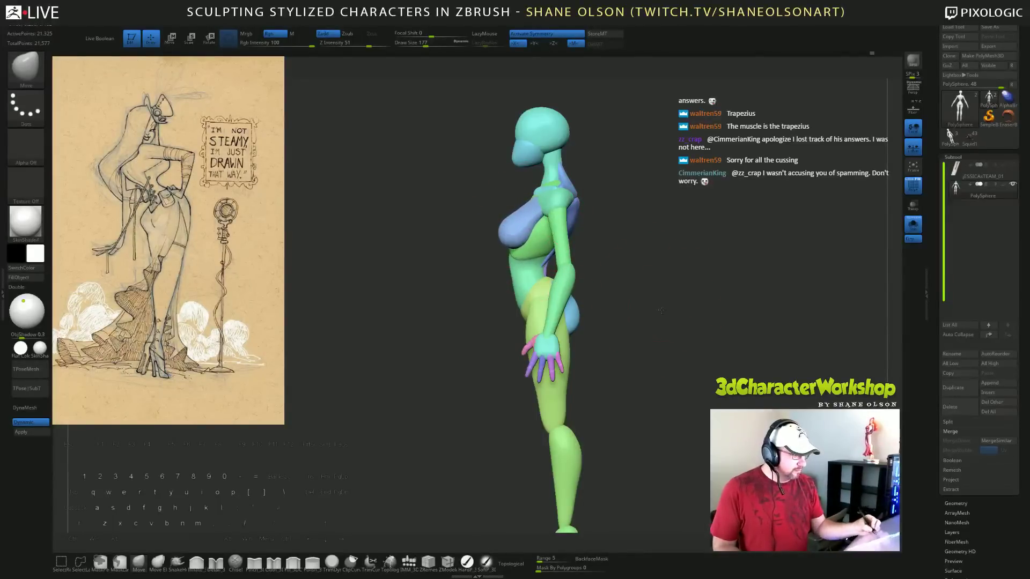
{"action": "mouse_move", "coordinate": [661, 311]}
{"action": "left_mouse_down"}
{"action": "mouse_move", "coordinate": [698, 307]}
{"action": "mouse_move", "coordinate": [678, 267]}
{"action": "mouse_move", "coordinate": [696, 276]}
{"action": "left_mouse_up"}
{"action": "key", "text": "ctrl"}
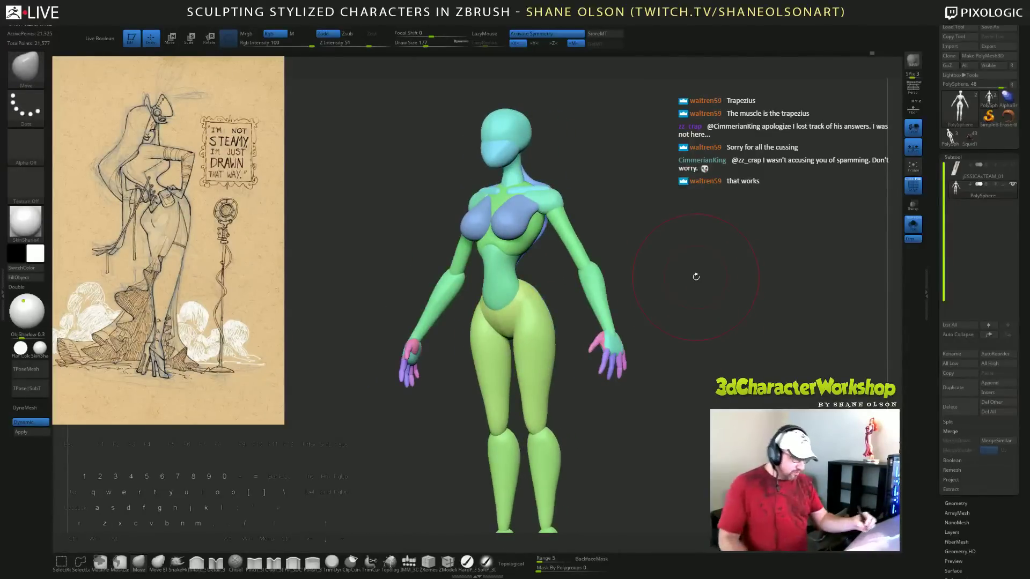
{"action": "left_click_drag", "start_coordinate": [704, 356], "coordinate": [715, 343], "text": "shift"}
Mask everything except the rib cage and return to the Move brush at draw size 202.
{"action": "left_click_drag", "start_coordinate": [650, 229], "coordinate": [609, 233]}
{"action": "key", "text": "ctrl+shift"}
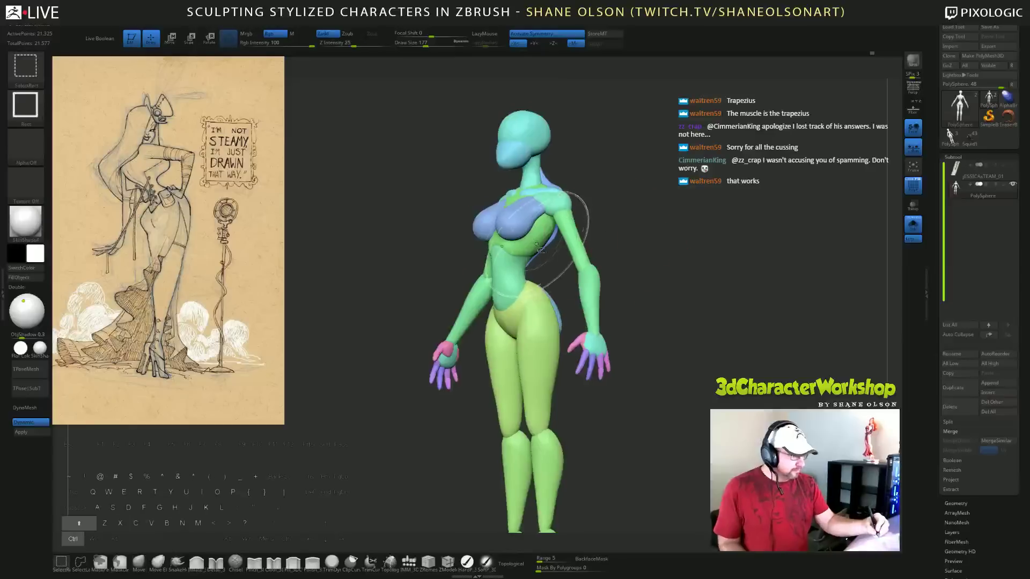
{"action": "left_click_drag", "start_coordinate": [563, 260], "coordinate": [573, 242]}
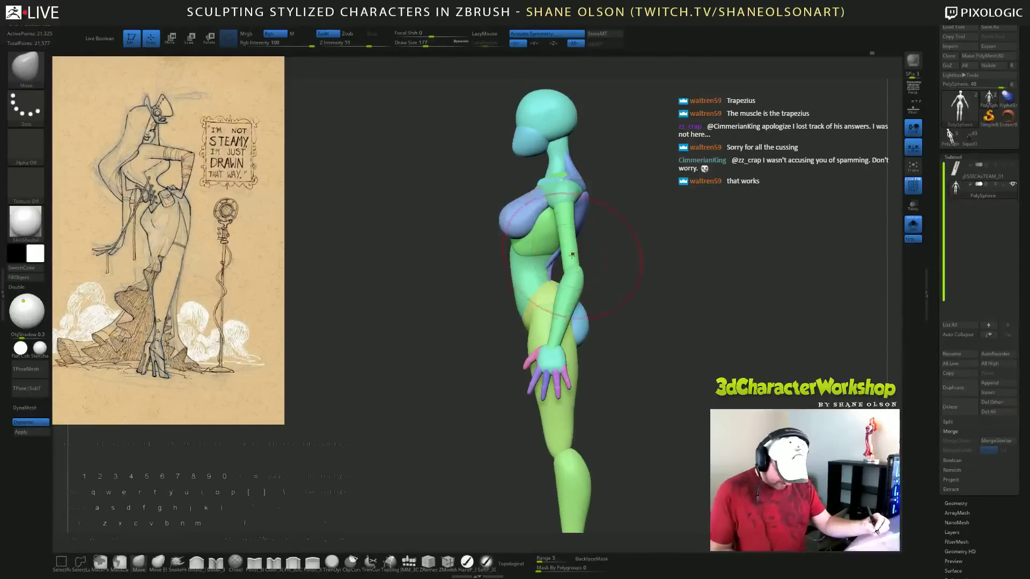
{"action": "key", "text": "w"}
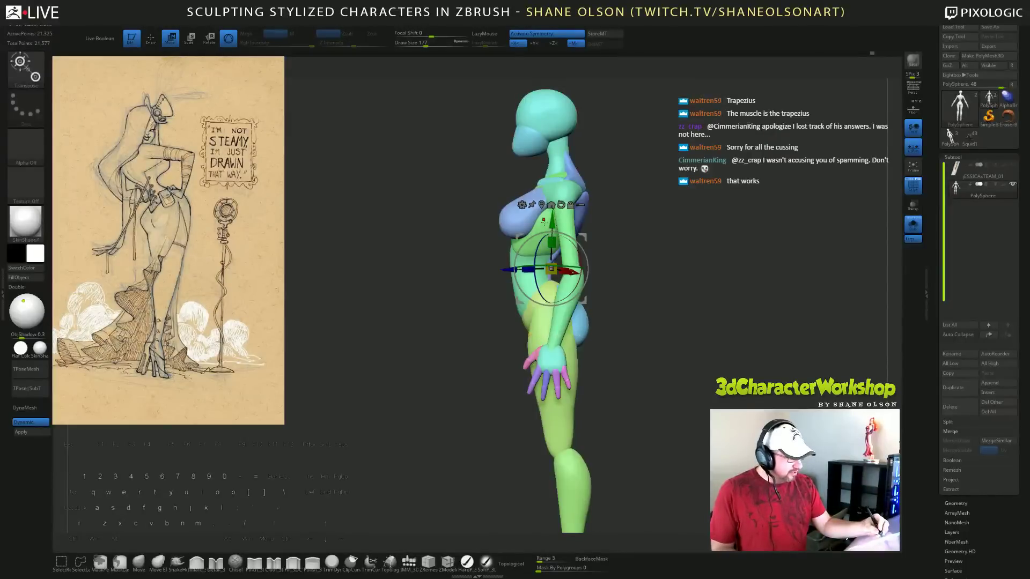
{"action": "left_click", "coordinate": [545, 225], "text": "ctrl"}
{"action": "left_click_drag", "start_coordinate": [397, 279], "coordinate": [489, 279]}
{"action": "key", "text": "q"}
{"action": "key", "text": "s"}
{"action": "left_click_drag", "start_coordinate": [673, 246], "coordinate": [675, 247]}
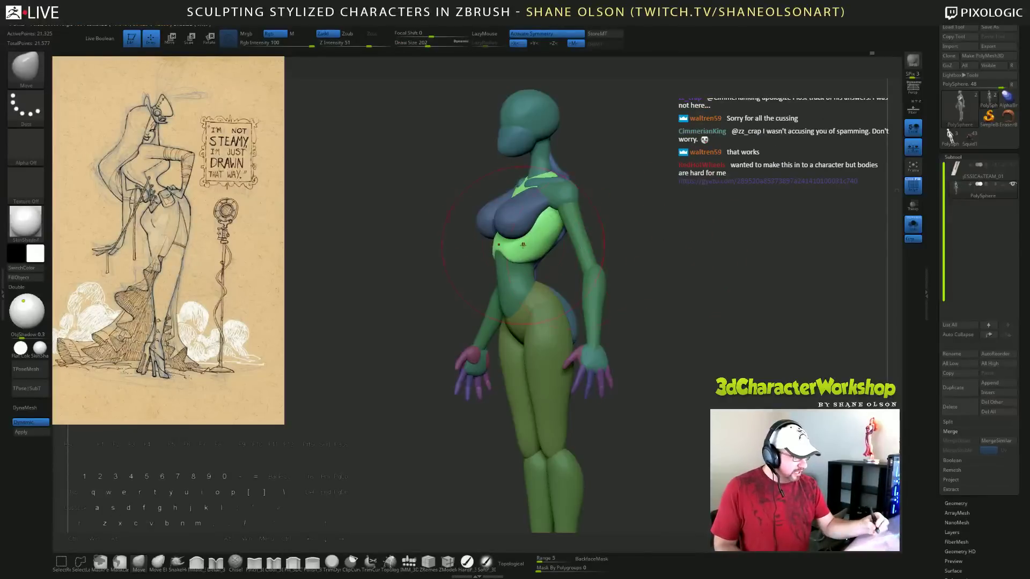
Reshape the lower back and side of the unmasked rib cage with the Move brush at draw size 112.
{"action": "left_click_drag", "start_coordinate": [651, 285], "coordinate": [712, 293]}
{"action": "key", "text": "s"}
{"action": "left_click_drag", "start_coordinate": [711, 290], "coordinate": [672, 280]}
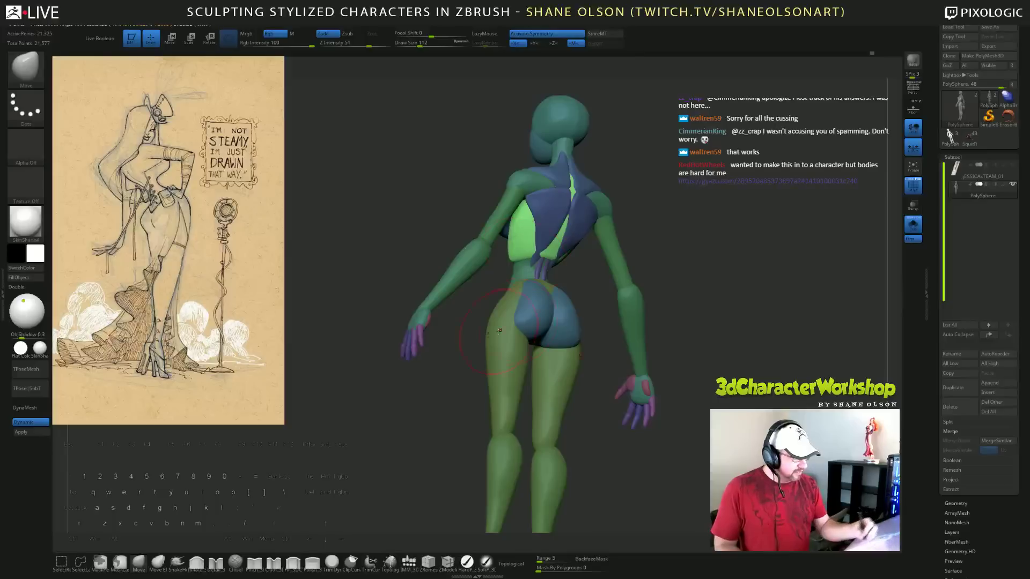
{"action": "left_click_drag", "start_coordinate": [474, 328], "coordinate": [431, 369]}
{"action": "left_click_drag", "start_coordinate": [516, 251], "coordinate": [525, 255]}
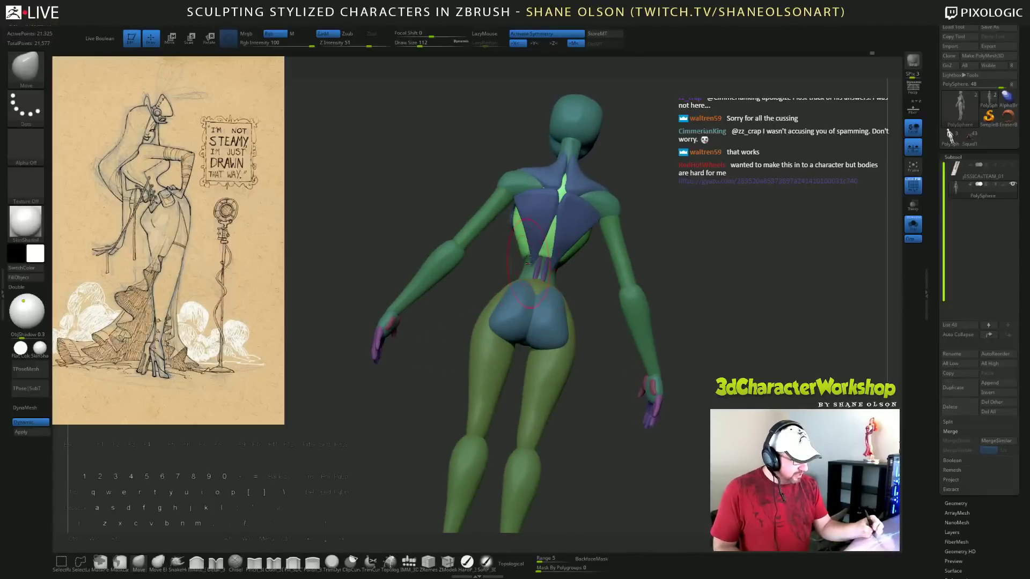
{"action": "mouse_move", "coordinate": [436, 351]}
{"action": "left_mouse_down"}
{"action": "mouse_move", "coordinate": [474, 321]}
{"action": "mouse_move", "coordinate": [496, 343]}
{"action": "mouse_move", "coordinate": [582, 317]}
{"action": "left_mouse_up"}
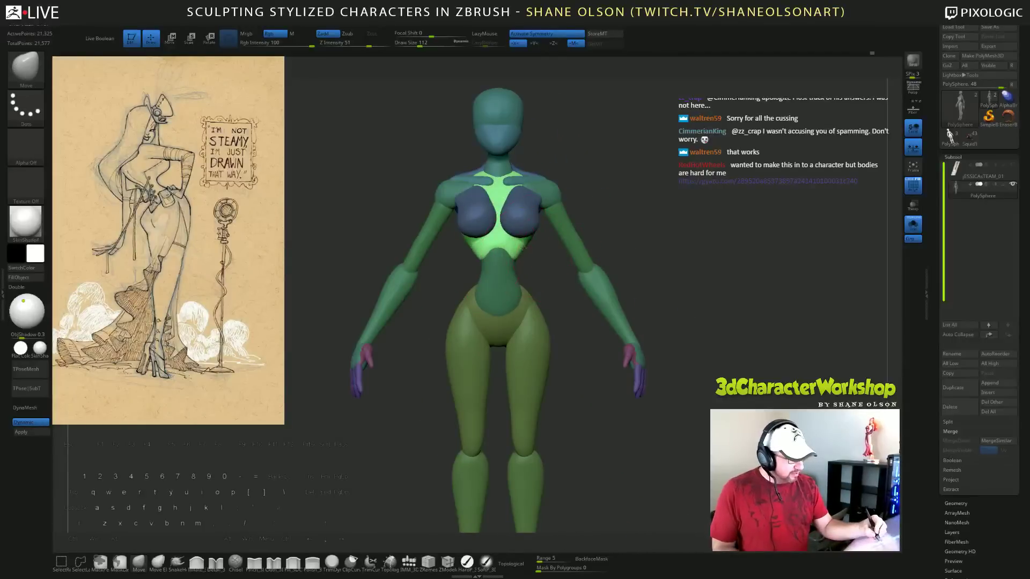
Refine the rib cage's lower contour where it meets the waist, using the Move brush at draw size 71.
{"action": "mouse_move", "coordinate": [537, 250]}
{"action": "left_mouse_down"}
{"action": "mouse_move", "coordinate": [513, 250]}
{"action": "mouse_move", "coordinate": [538, 253]}
{"action": "mouse_move", "coordinate": [538, 238]}
{"action": "mouse_move", "coordinate": [520, 244]}
{"action": "mouse_move", "coordinate": [531, 257]}
{"action": "mouse_move", "coordinate": [617, 267]}
{"action": "mouse_move", "coordinate": [593, 269]}
{"action": "left_mouse_up"}
{"action": "key", "text": "s"}
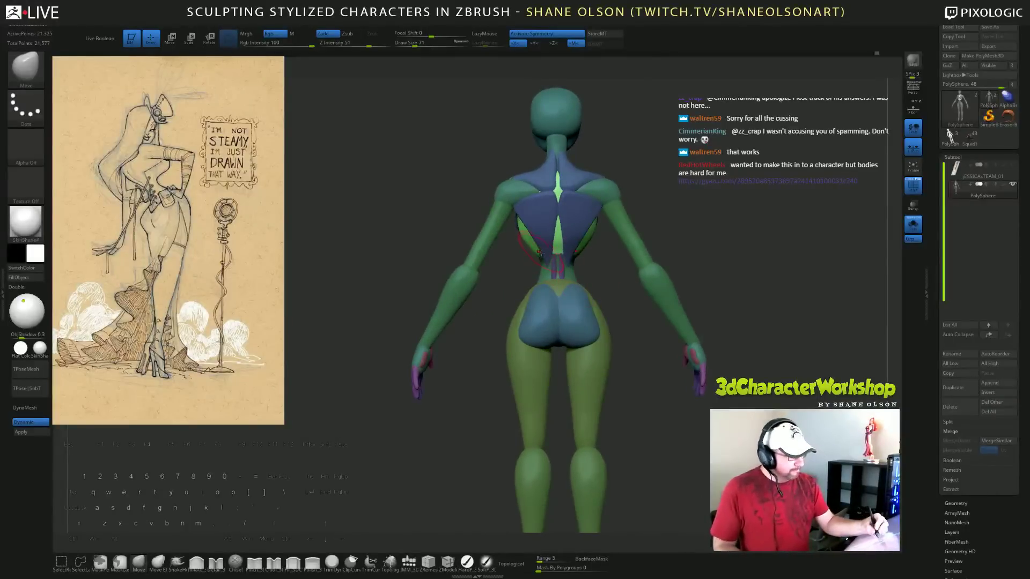
{"action": "left_click_drag", "start_coordinate": [539, 251], "coordinate": [583, 260]}
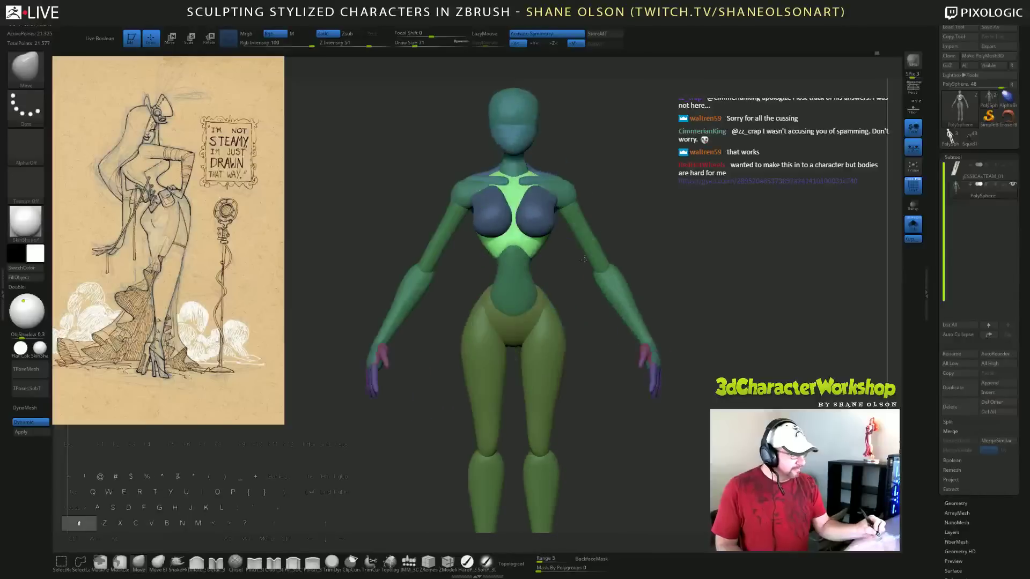
{"action": "left_click_drag", "start_coordinate": [658, 227], "coordinate": [652, 241]}
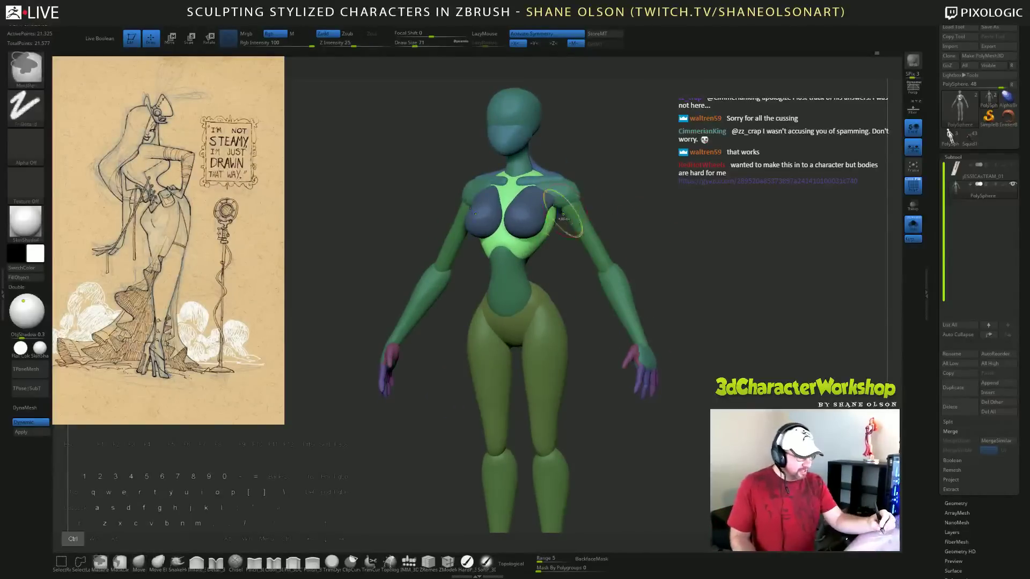
Isolate the breast forms, invert visibility to mask the rest of the body, and unhide the full figure.
{"action": "mouse_move", "coordinate": [602, 166]}
{"action": "left_mouse_down", "text": "alt"}
{"action": "mouse_move", "coordinate": [657, 215]}
{"action": "mouse_move", "coordinate": [639, 226]}
{"action": "mouse_move", "coordinate": [657, 215]}
{"action": "left_mouse_up", "text": "alt"}
{"action": "left_click", "coordinate": [543, 209], "text": "ctrl+shift"}
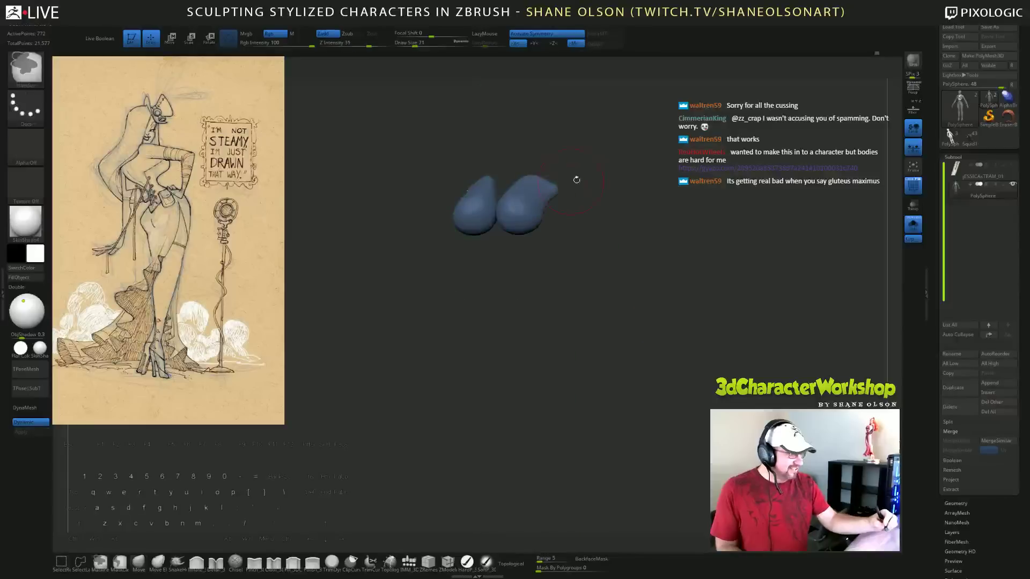
{"action": "left_click", "coordinate": [696, 273], "text": "ctrl+shift"}
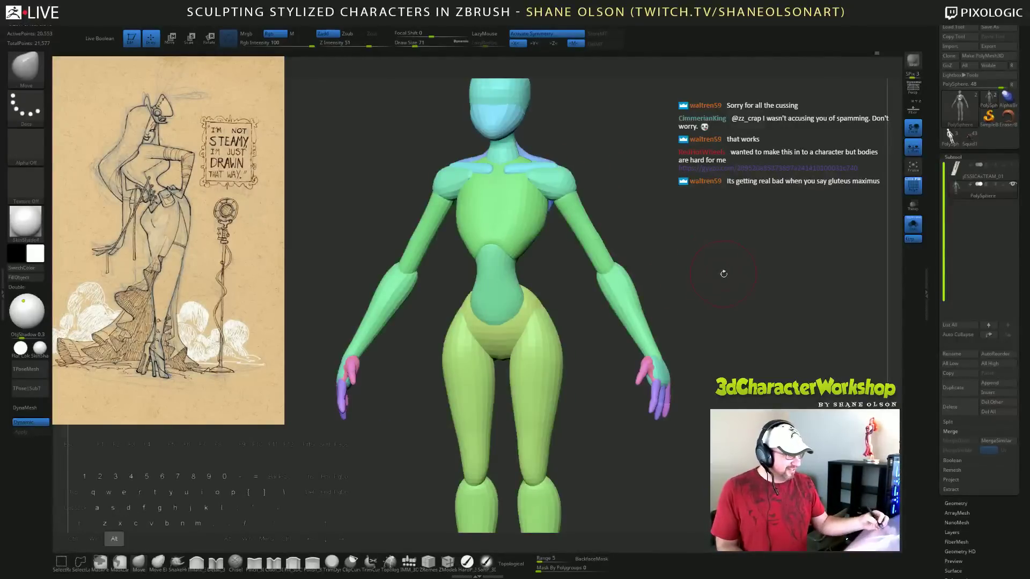
{"action": "left_click_drag", "start_coordinate": [722, 272], "coordinate": [703, 241], "text": "alt"}
{"action": "left_click_drag", "start_coordinate": [381, 110], "coordinate": [667, 465], "text": "ctrl"}
{"action": "left_click_drag", "start_coordinate": [726, 322], "coordinate": [702, 325]}
{"action": "left_click", "coordinate": [698, 225], "text": "ctrl+shift"}
{"action": "left_click_drag", "start_coordinate": [682, 225], "coordinate": [727, 284], "text": "alt"}
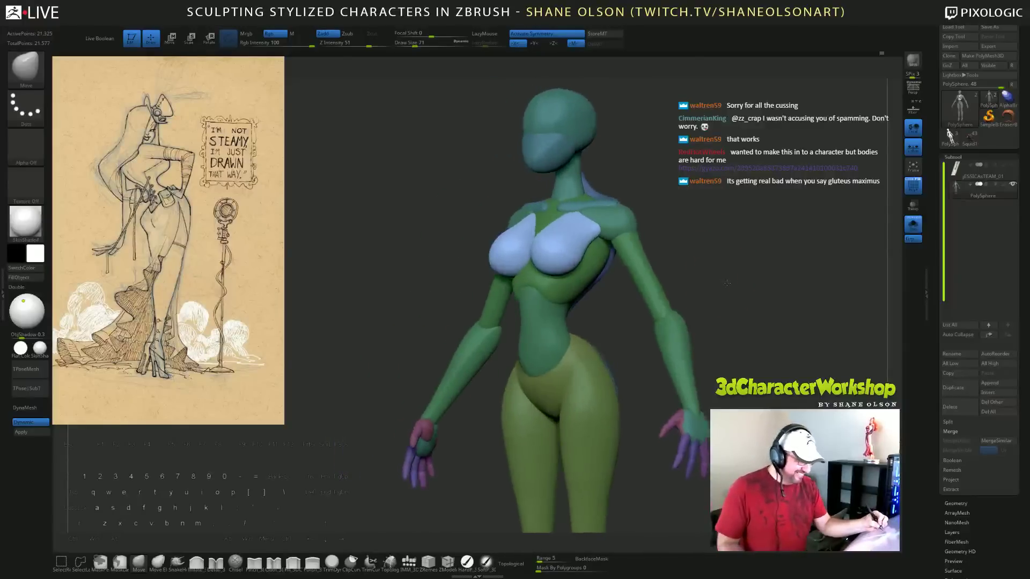
Reshape the unmasked breasts from the front and side with the Move brush, using draw size 120 and then 94.
{"action": "left_click", "coordinate": [138, 562]}
{"action": "key", "text": "s"}
{"action": "left_click_drag", "start_coordinate": [705, 263], "coordinate": [696, 260]}
{"action": "left_click_drag", "start_coordinate": [558, 254], "coordinate": [552, 258]}
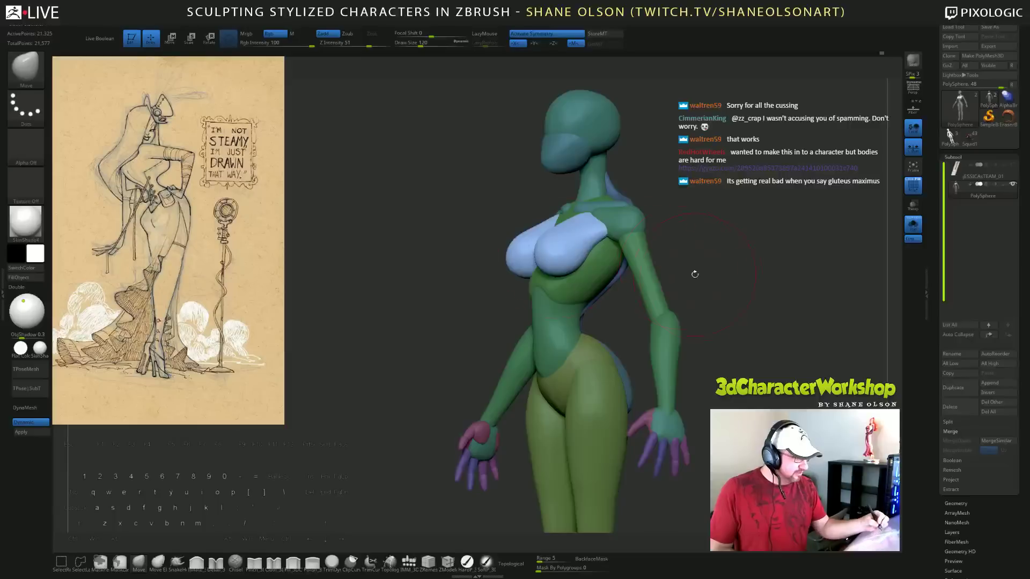
{"action": "left_click_drag", "start_coordinate": [695, 274], "coordinate": [702, 287], "text": "shift"}
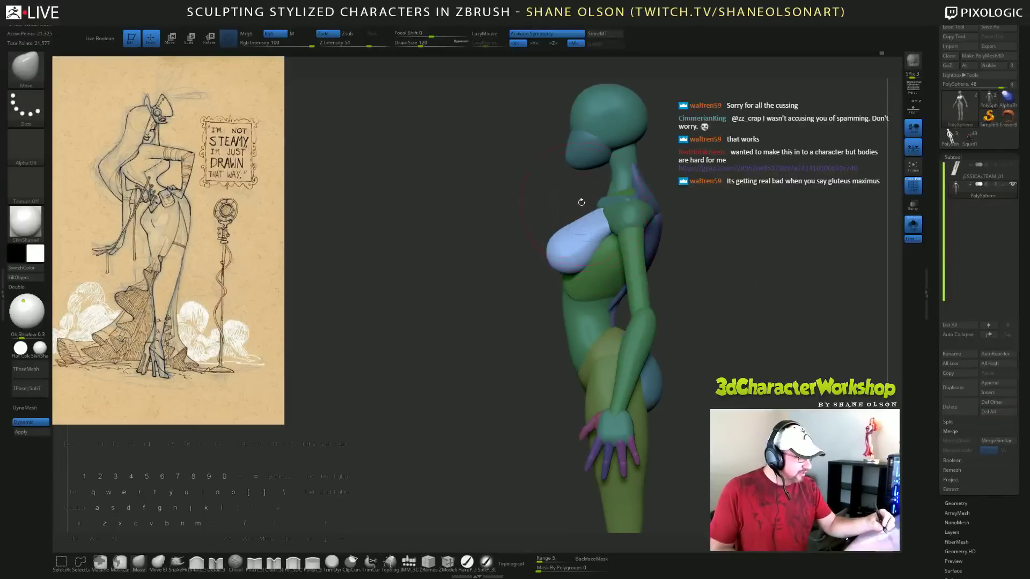
{"action": "key", "text": "bracketleft"}
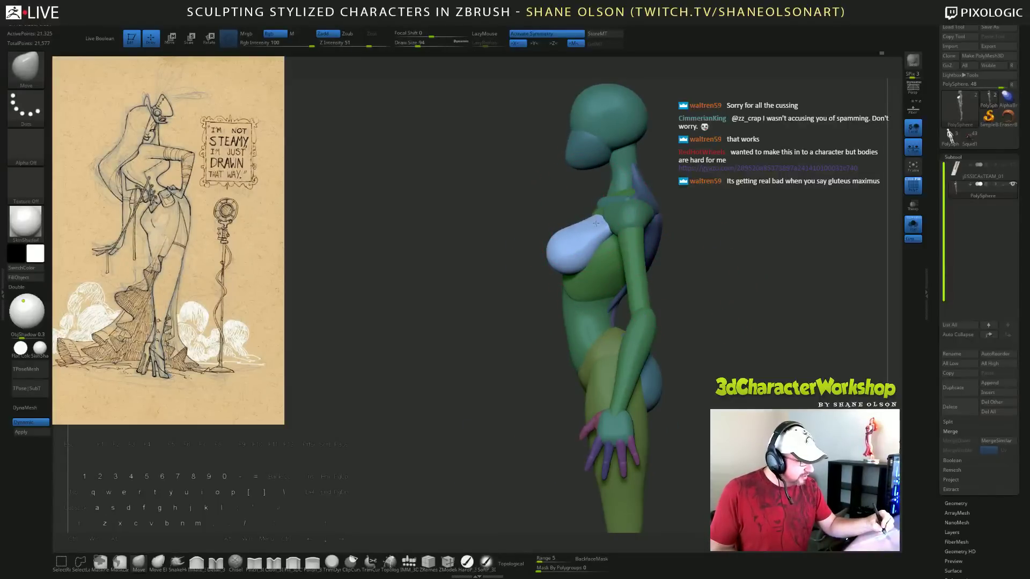
Undo the last breast stroke and refine the breasts' upper and inner contours with the Move brush, ending at draw size 77.
{"action": "mouse_move", "coordinate": [707, 259]}
{"action": "left_mouse_down"}
{"action": "mouse_move", "coordinate": [774, 266]}
{"action": "mouse_move", "coordinate": [719, 258]}
{"action": "mouse_move", "coordinate": [773, 248]}
{"action": "mouse_move", "coordinate": [743, 244]}
{"action": "mouse_move", "coordinate": [758, 235]}
{"action": "mouse_move", "coordinate": [639, 216]}
{"action": "left_mouse_up"}
{"action": "key", "text": "ctrl+z"}
{"action": "key", "text": "s"}
{"action": "key", "text": "s"}
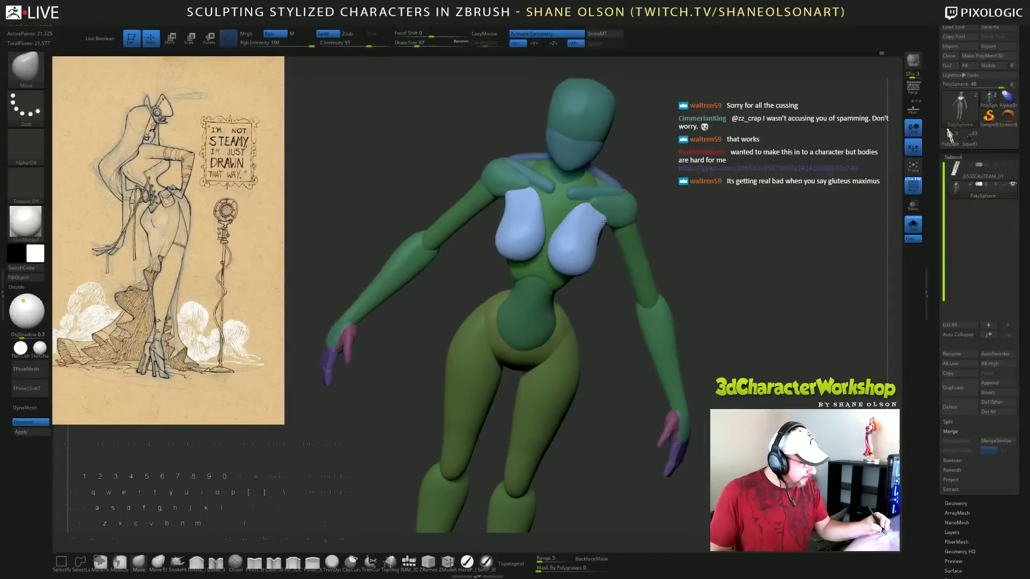
{"action": "mouse_move", "coordinate": [696, 245]}
{"action": "left_mouse_down"}
{"action": "mouse_move", "coordinate": [683, 241]}
{"action": "mouse_move", "coordinate": [702, 238]}
{"action": "mouse_move", "coordinate": [685, 261]}
{"action": "mouse_move", "coordinate": [643, 234]}
{"action": "mouse_move", "coordinate": [599, 236]}
{"action": "mouse_move", "coordinate": [734, 265]}
{"action": "left_mouse_up"}
{"action": "key", "text": "s"}
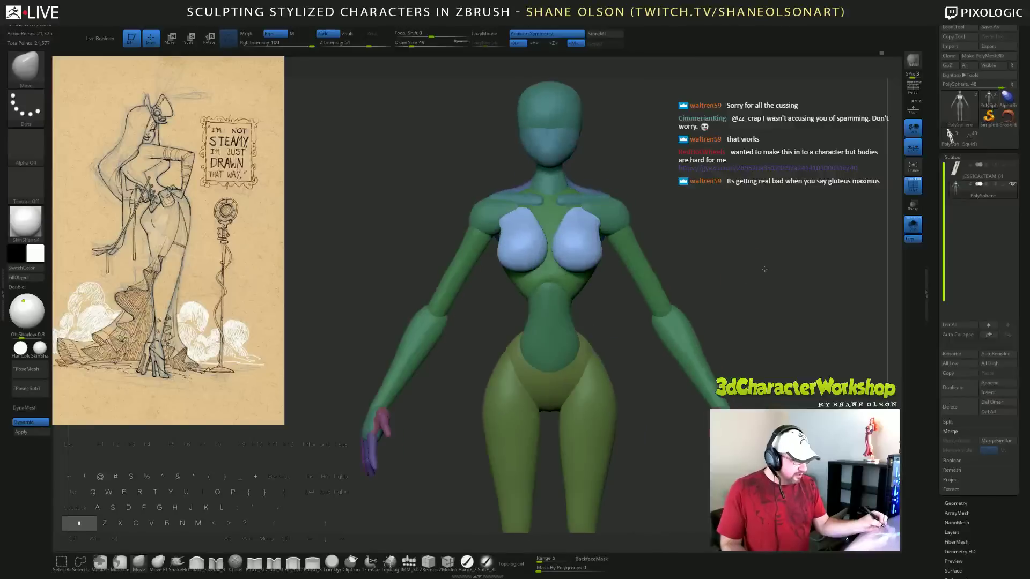
{"action": "key", "text": "]"}
{"action": "key", "text": "]"}
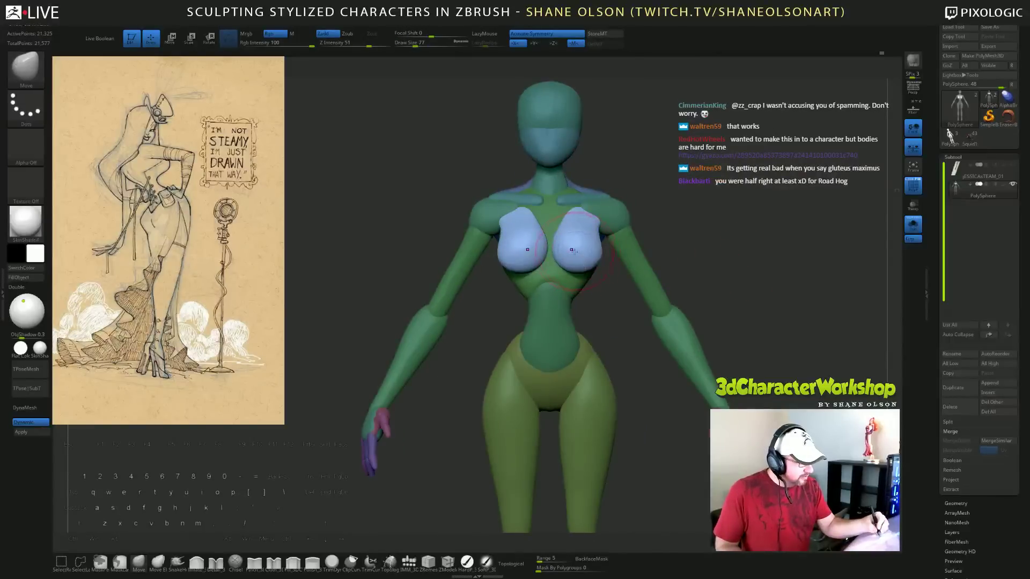
{"action": "mouse_move", "coordinate": [741, 243]}
{"action": "left_mouse_down", "text": "alt"}
{"action": "mouse_move", "coordinate": [737, 223]}
{"action": "mouse_move", "coordinate": [734, 247]}
{"action": "left_mouse_up", "text": "alt"}
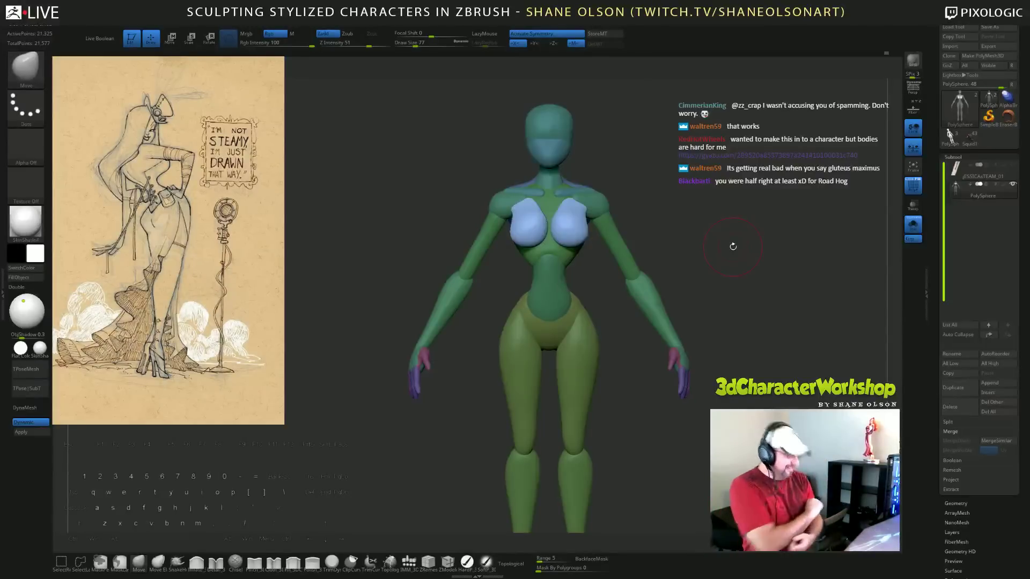
Refine the outer, lower and inner edges of the breasts with the Move brush at draw size 59.
{"action": "mouse_move", "coordinate": [761, 216]}
{"action": "left_mouse_down"}
{"action": "mouse_move", "coordinate": [702, 182]}
{"action": "mouse_move", "coordinate": [709, 164]}
{"action": "mouse_move", "coordinate": [674, 169]}
{"action": "left_mouse_up"}
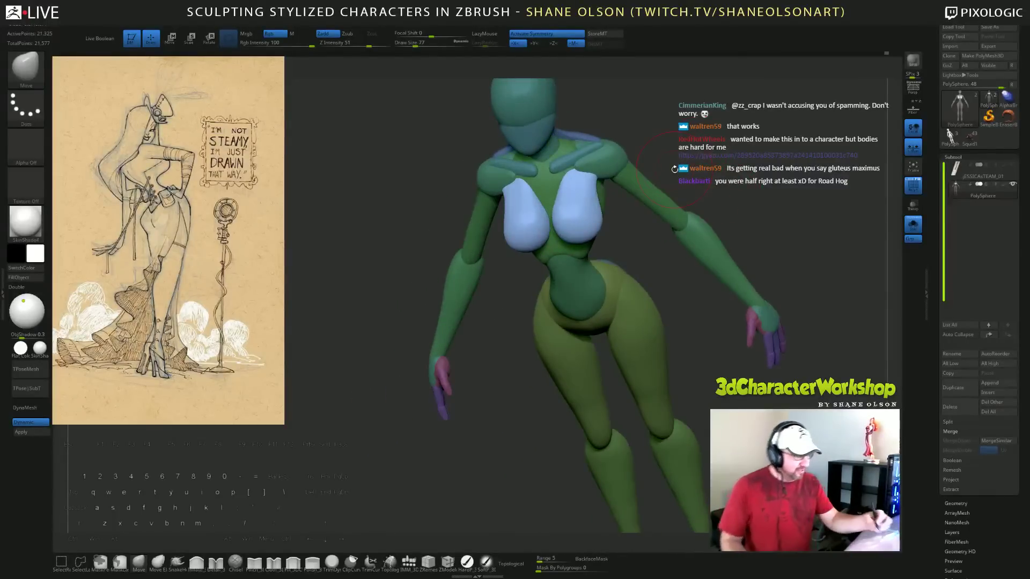
{"action": "key", "text": "bracketleft"}
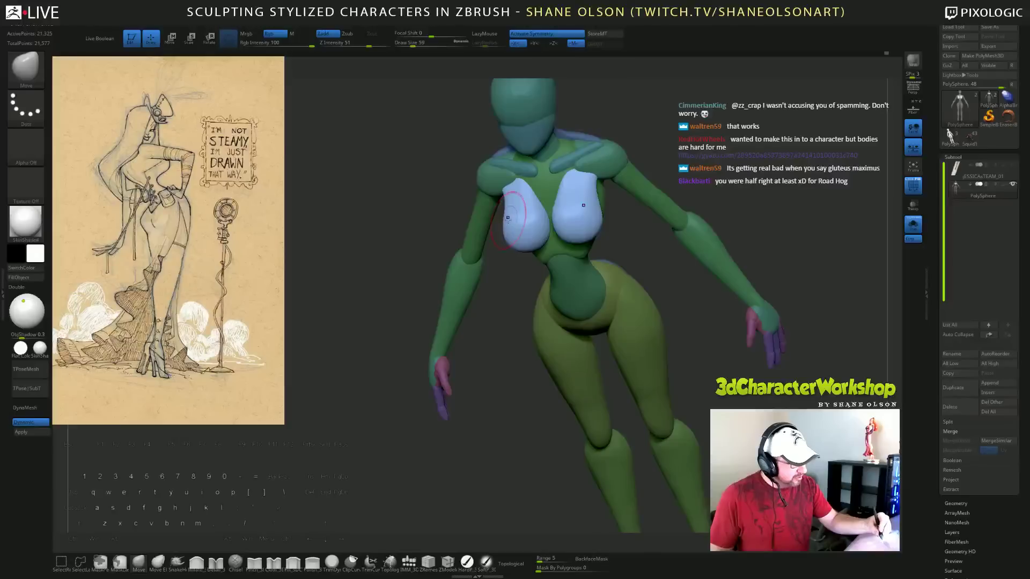
{"action": "left_click_drag", "start_coordinate": [507, 285], "coordinate": [510, 240]}
{"action": "left_click_drag", "start_coordinate": [499, 304], "coordinate": [513, 263]}
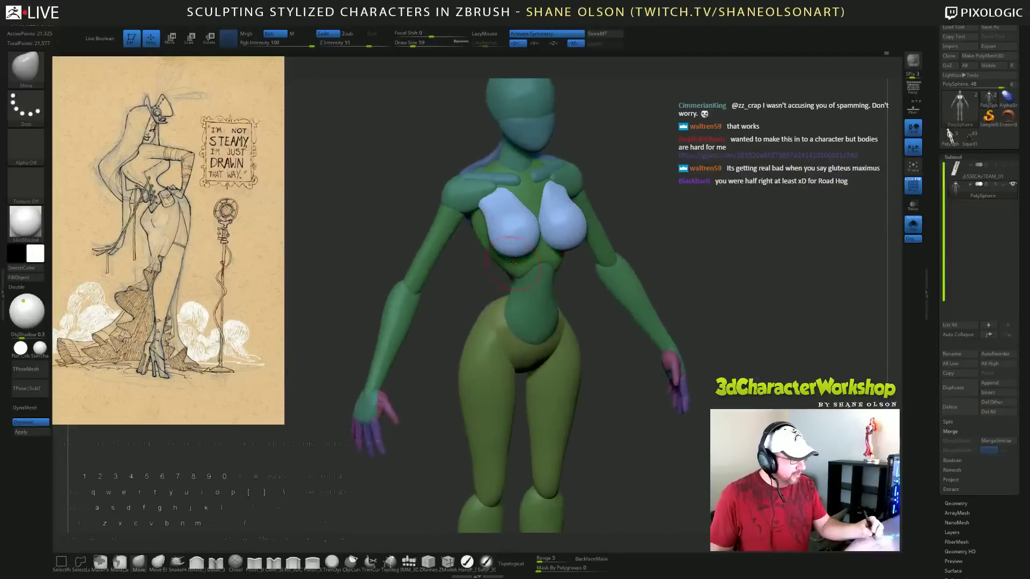
{"action": "left_click_drag", "start_coordinate": [677, 250], "coordinate": [769, 237], "text": "shift"}
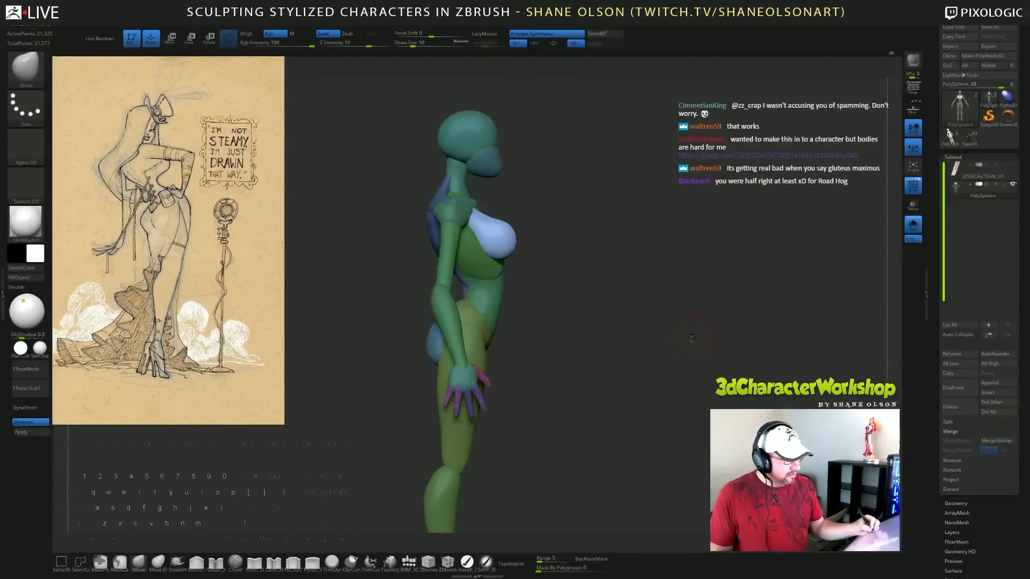
{"action": "mouse_move", "coordinate": [691, 337]}
{"action": "left_mouse_down", "text": "shift"}
{"action": "mouse_move", "coordinate": [667, 340]}
{"action": "mouse_move", "coordinate": [672, 255]}
{"action": "mouse_move", "coordinate": [663, 262]}
{"action": "left_mouse_up", "text": "shift"}
{"action": "left_click_drag", "start_coordinate": [509, 225], "coordinate": [512, 224]}
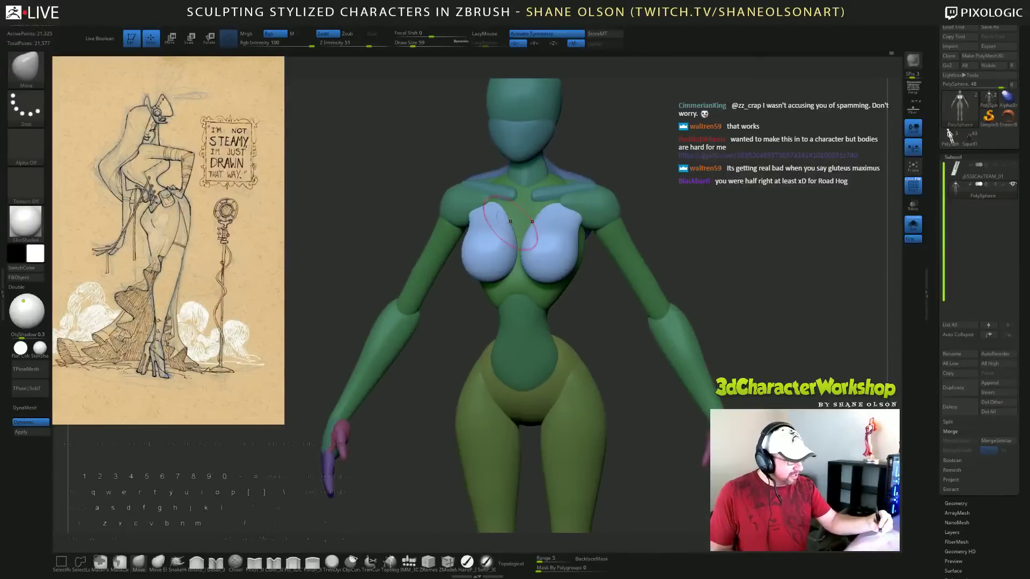
Adjust the tops of the breasts with the Move brush at draw size 108 and clear the mask.
{"action": "mouse_move", "coordinate": [724, 243]}
{"action": "left_mouse_down"}
{"action": "mouse_move", "coordinate": [703, 221]}
{"action": "mouse_move", "coordinate": [689, 237]}
{"action": "left_mouse_up"}
{"action": "key", "text": "s"}
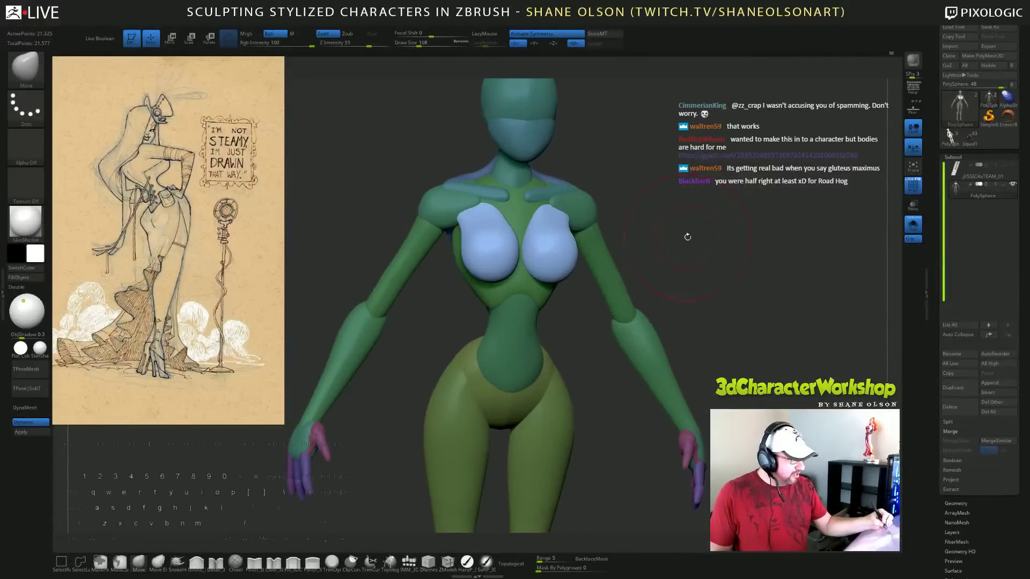
{"action": "left_click_drag", "start_coordinate": [752, 317], "coordinate": [745, 316]}
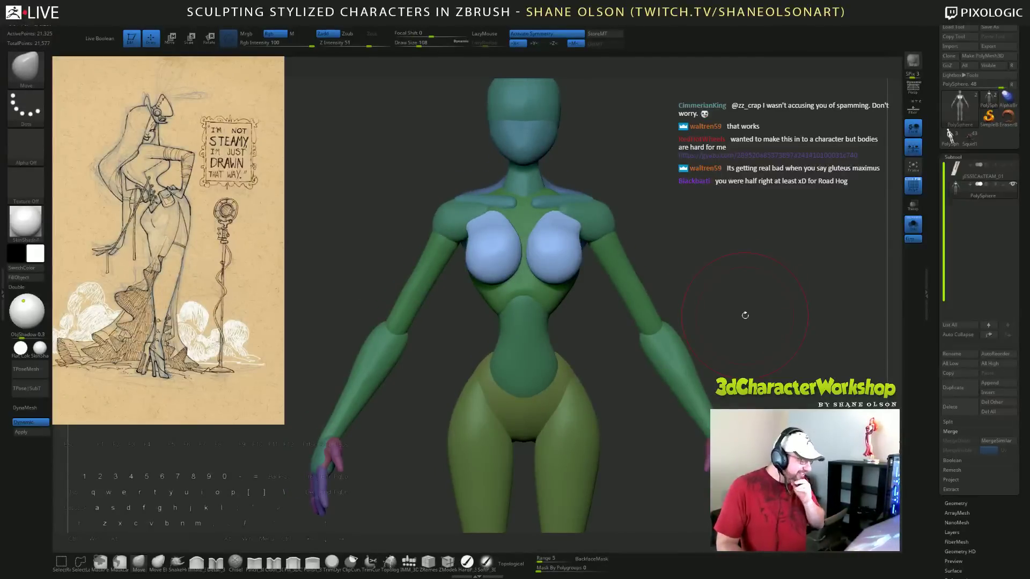
{"action": "mouse_move", "coordinate": [749, 343]}
{"action": "left_mouse_down"}
{"action": "mouse_move", "coordinate": [743, 319]}
{"action": "mouse_move", "coordinate": [804, 318]}
{"action": "mouse_move", "coordinate": [759, 316]}
{"action": "left_mouse_up"}
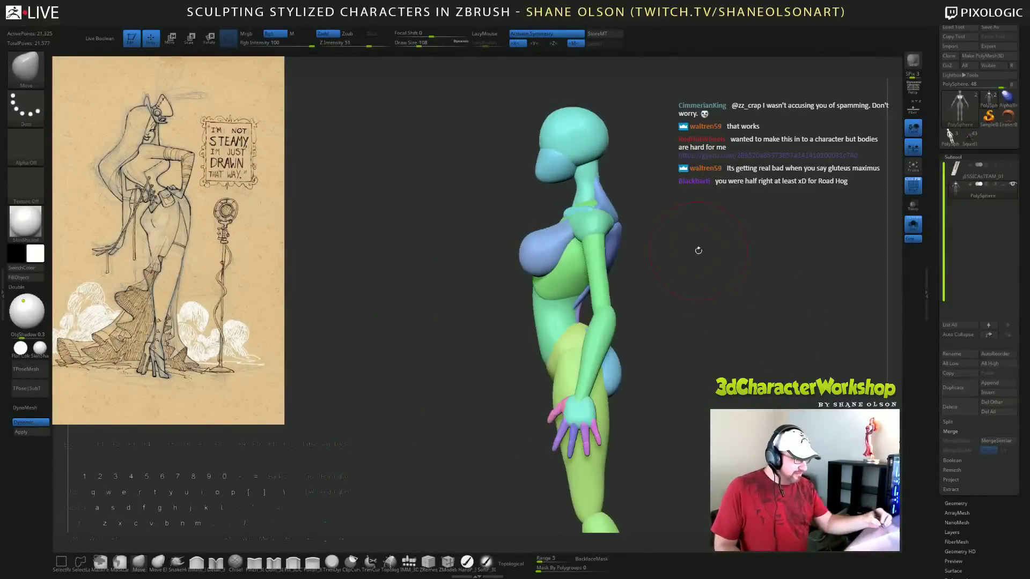
Refine the sides of the rib cage and the breast fronts from above with the Move brush at draw size 65.
{"action": "key", "text": "s"}
{"action": "left_click", "coordinate": [696, 253]}
{"action": "left_click_drag", "start_coordinate": [697, 245], "coordinate": [694, 256], "text": "alt"}
{"action": "key", "text": "s"}
{"action": "left_click", "coordinate": [690, 259]}
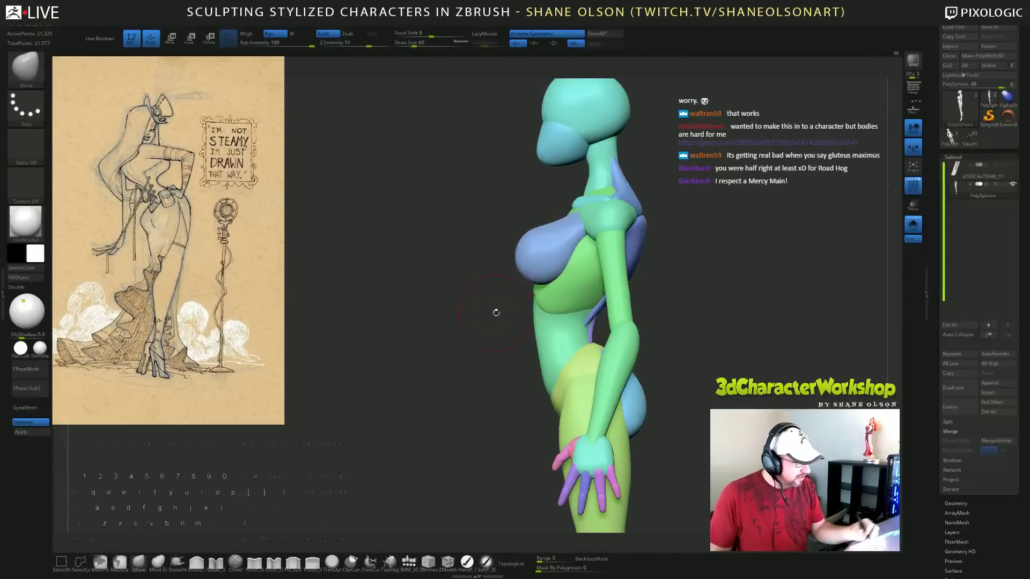
{"action": "left_click_drag", "start_coordinate": [496, 312], "coordinate": [700, 331]}
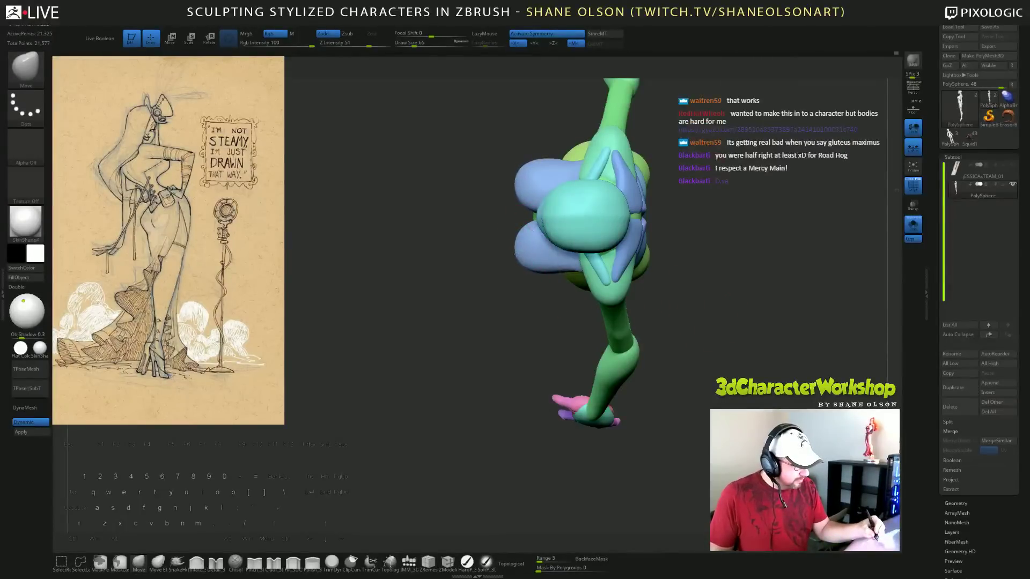
{"action": "left_click_drag", "start_coordinate": [528, 307], "coordinate": [523, 335]}
{"action": "mouse_move", "coordinate": [735, 302]}
{"action": "left_mouse_down"}
{"action": "mouse_move", "coordinate": [740, 312]}
{"action": "mouse_move", "coordinate": [715, 343]}
{"action": "mouse_move", "coordinate": [709, 382]}
{"action": "mouse_move", "coordinate": [584, 313]}
{"action": "left_mouse_up"}
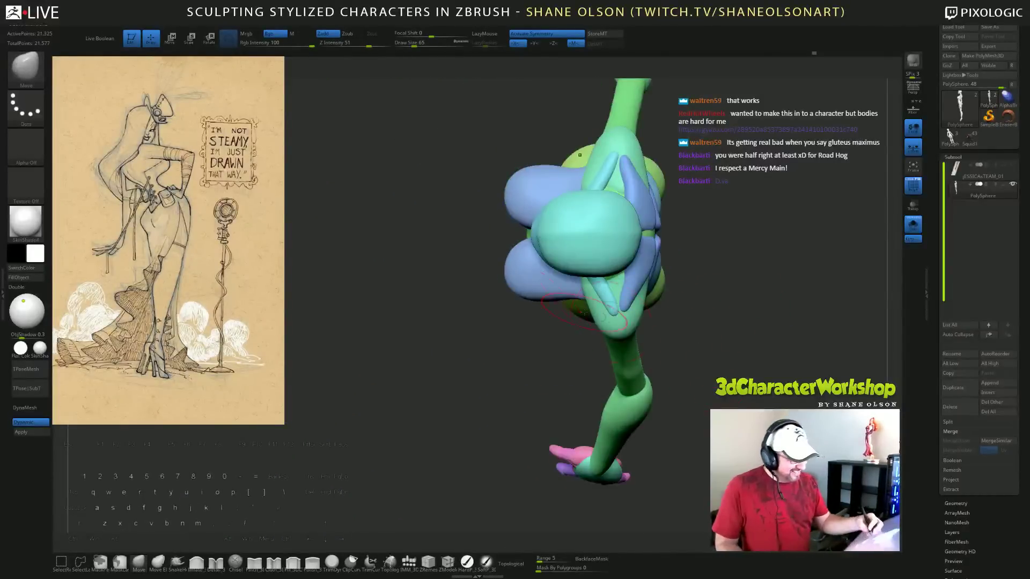
{"action": "left_click_drag", "start_coordinate": [512, 288], "coordinate": [510, 280]}
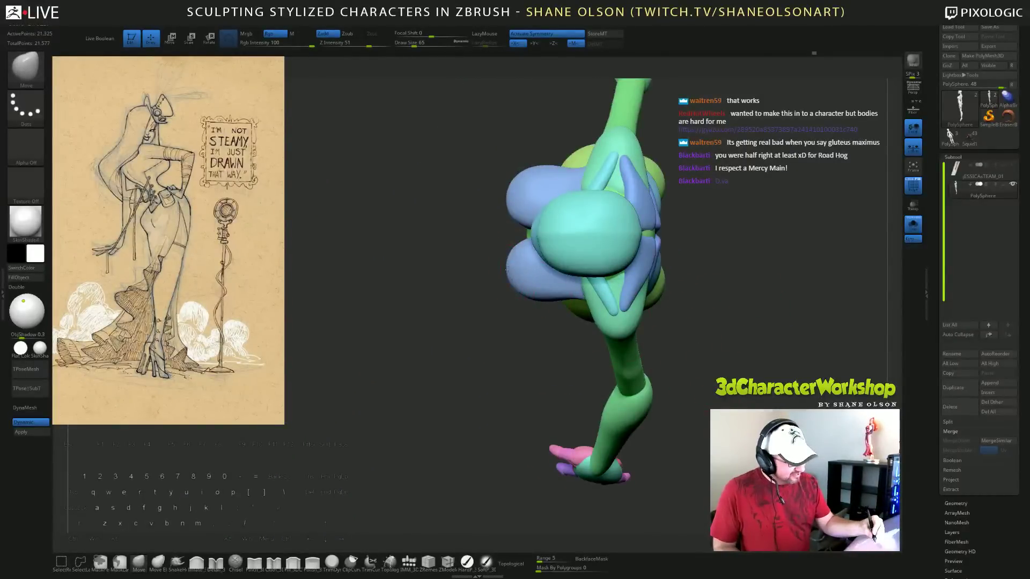
Hide the shoulders, upper arms, forearms and hands so only the head, torso and legs are shown.
{"action": "left_click_drag", "start_coordinate": [660, 322], "coordinate": [714, 235]}
{"action": "left_click_drag", "start_coordinate": [727, 328], "coordinate": [759, 336]}
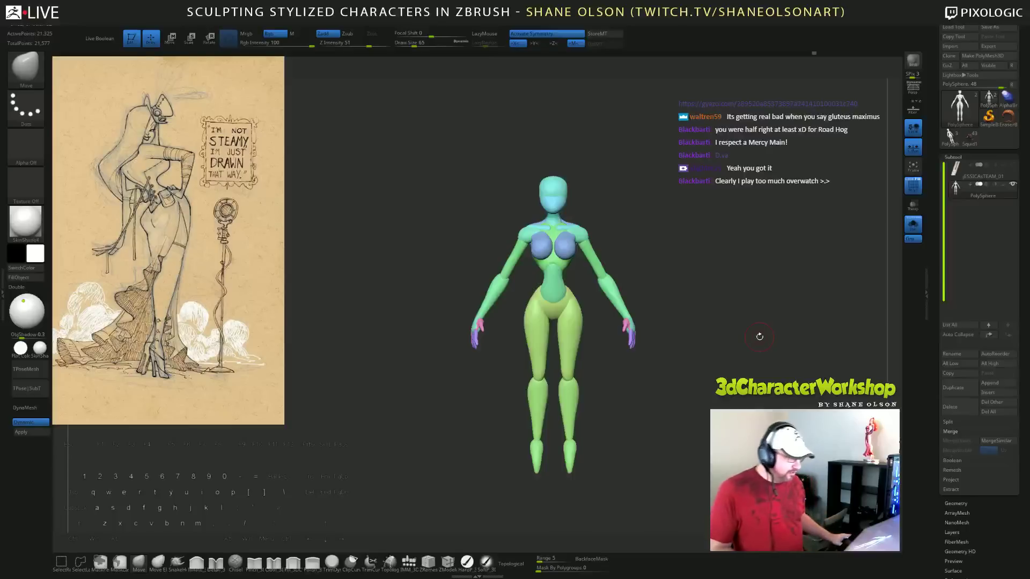
{"action": "left_click_drag", "start_coordinate": [628, 255], "coordinate": [627, 210], "text": "alt"}
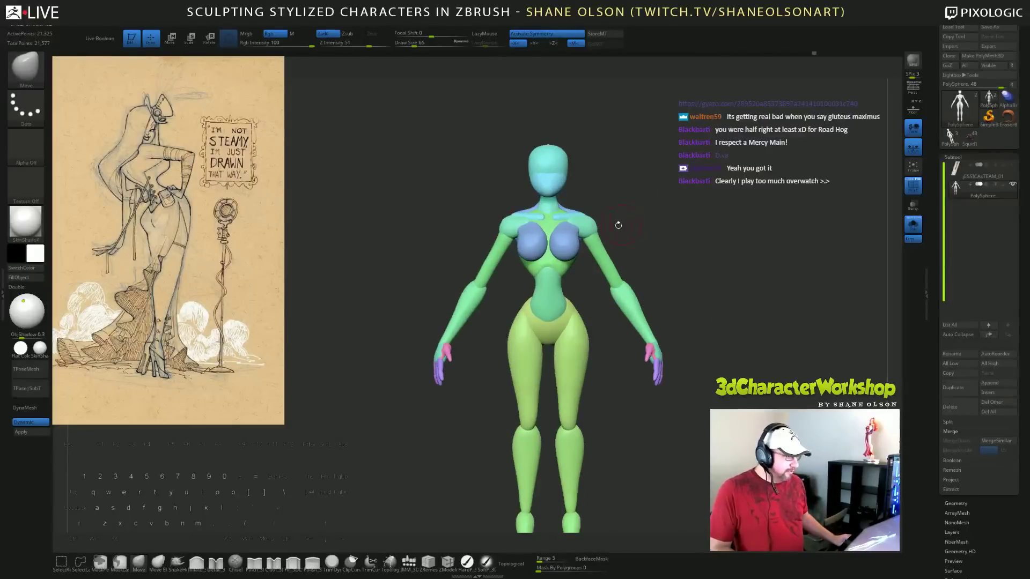
{"action": "left_click", "coordinate": [594, 224], "text": "ctrl+shift"}
{"action": "left_click", "coordinate": [592, 226], "text": "ctrl+shift"}
{"action": "left_click", "coordinate": [600, 245], "text": "ctrl+shift"}
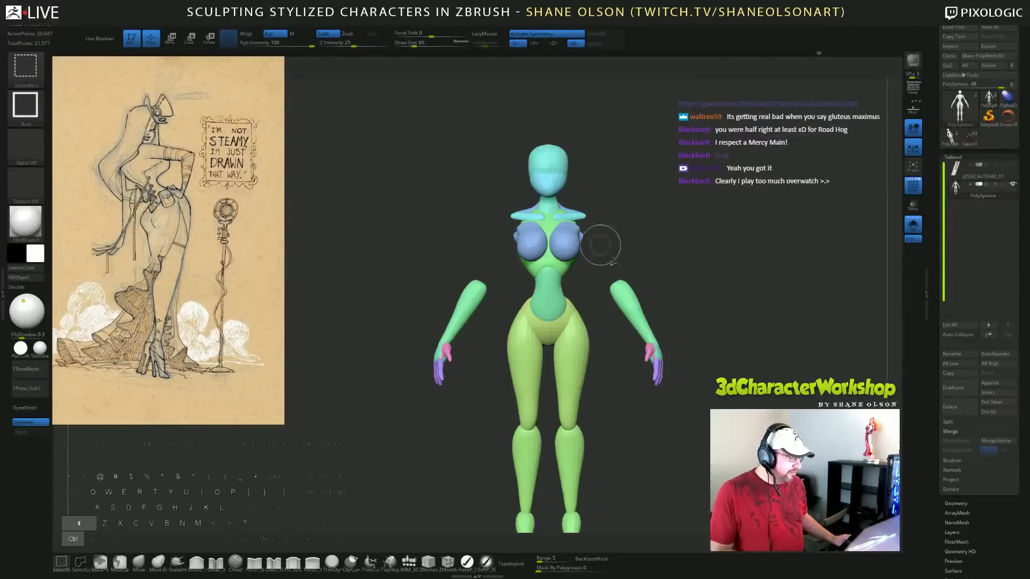
{"action": "left_click", "coordinate": [624, 285], "text": "ctrl+alt+shift"}
{"action": "left_click_drag", "start_coordinate": [603, 280], "coordinate": [692, 432], "text": "ctrl+shift"}
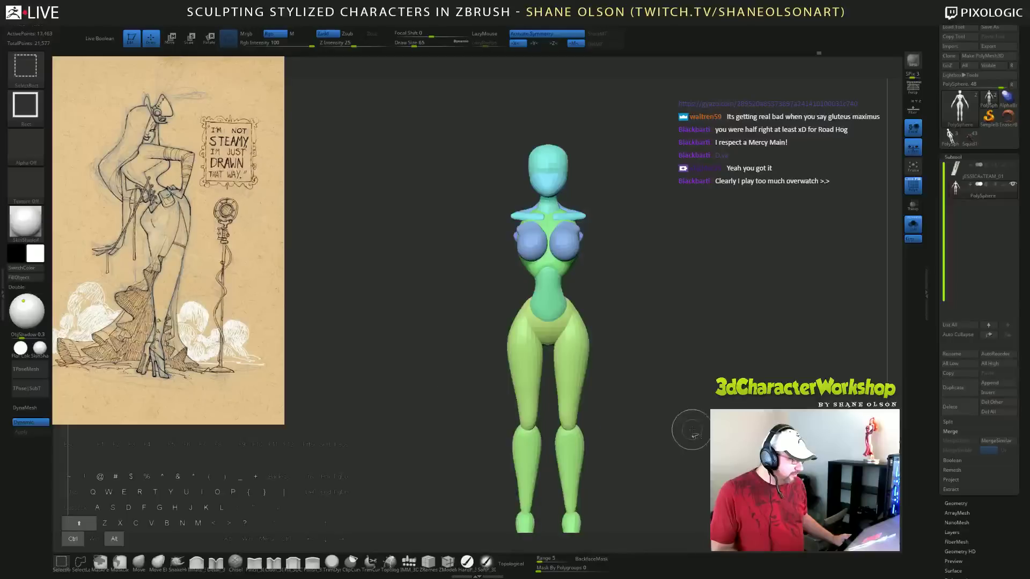
Mask the visible head, torso and legs, and unhide the arms.
{"action": "left_click_drag", "start_coordinate": [612, 220], "coordinate": [563, 191], "text": "alt"}
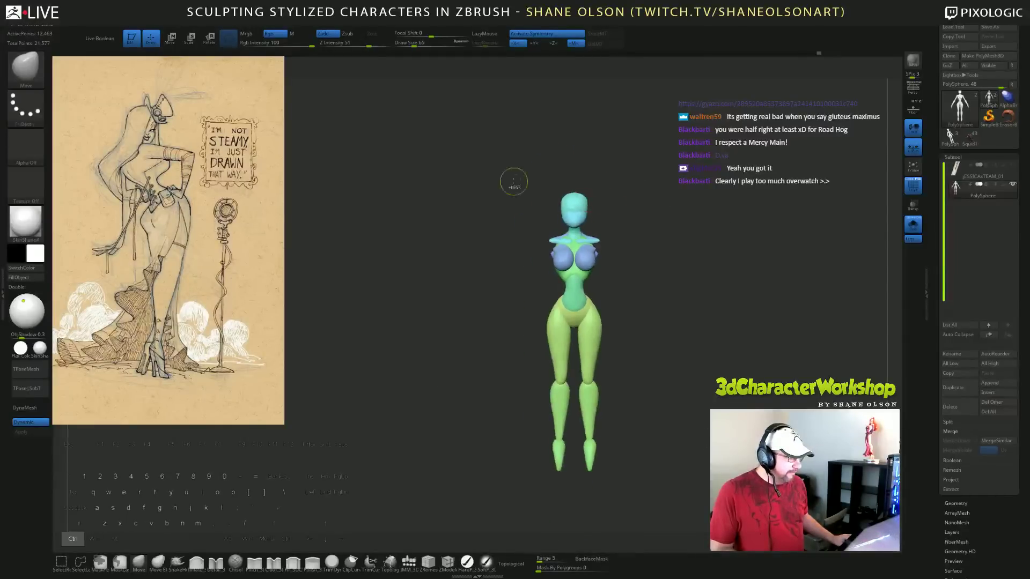
{"action": "left_click_drag", "start_coordinate": [486, 160], "coordinate": [654, 504], "text": "ctrl"}
{"action": "left_click", "coordinate": [729, 204], "text": "ctrl+shift"}
{"action": "left_click_drag", "start_coordinate": [728, 201], "coordinate": [727, 243], "text": "alt"}
Reset the transform gizmo's orientation and move both unmasked arms slightly inward toward the torso.
{"action": "key", "text": "w"}
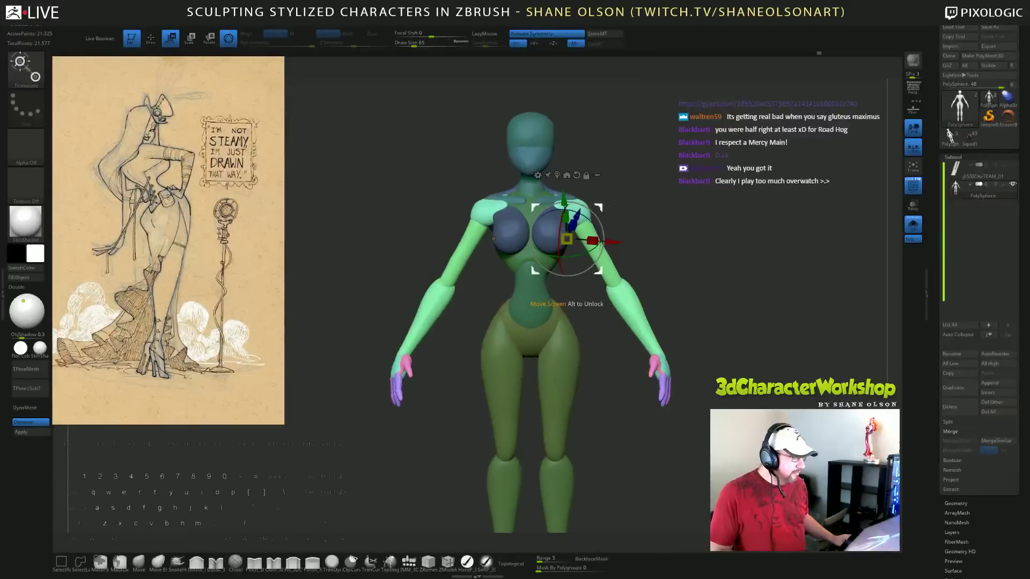
{"action": "left_click", "coordinate": [577, 175]}
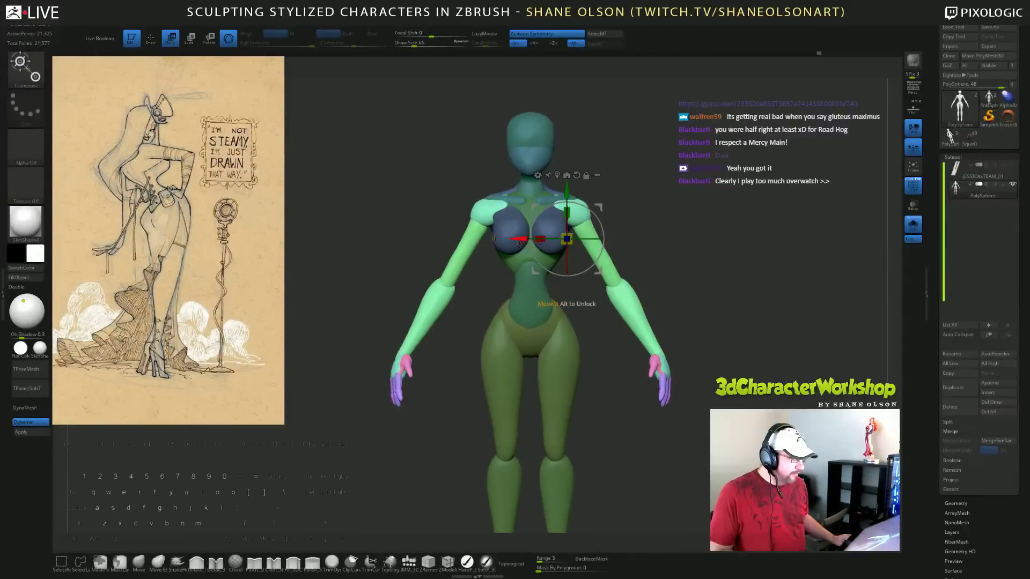
{"action": "left_click_drag", "start_coordinate": [520, 243], "coordinate": [515, 244]}
{"action": "left_click_drag", "start_coordinate": [700, 194], "coordinate": [698, 176], "text": "alt"}
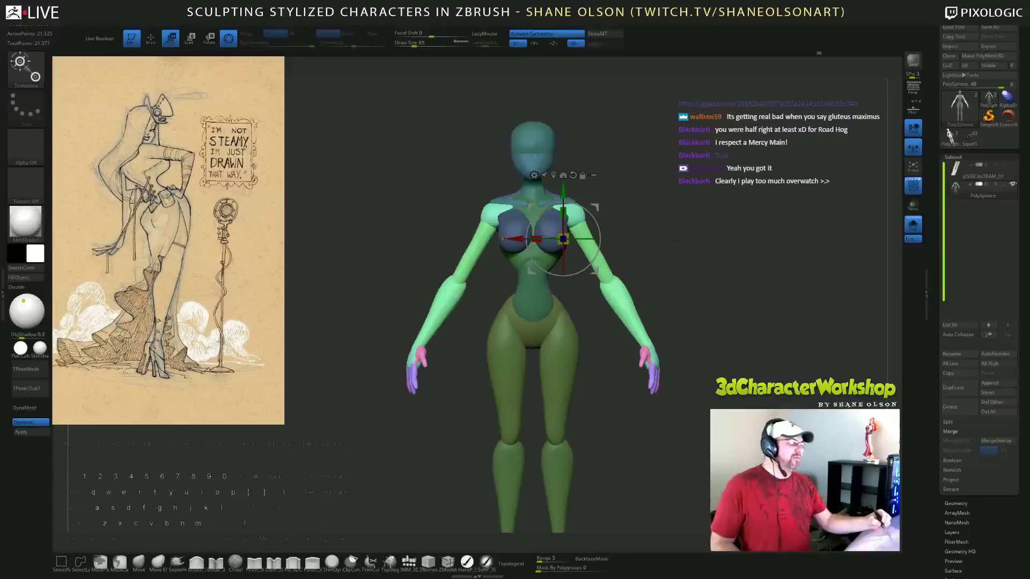
Restore the cleared mask and invert it so the arms are masked and the rest of the body is editable.
{"action": "left_click_drag", "start_coordinate": [687, 252], "coordinate": [708, 263], "text": "ctrl"}
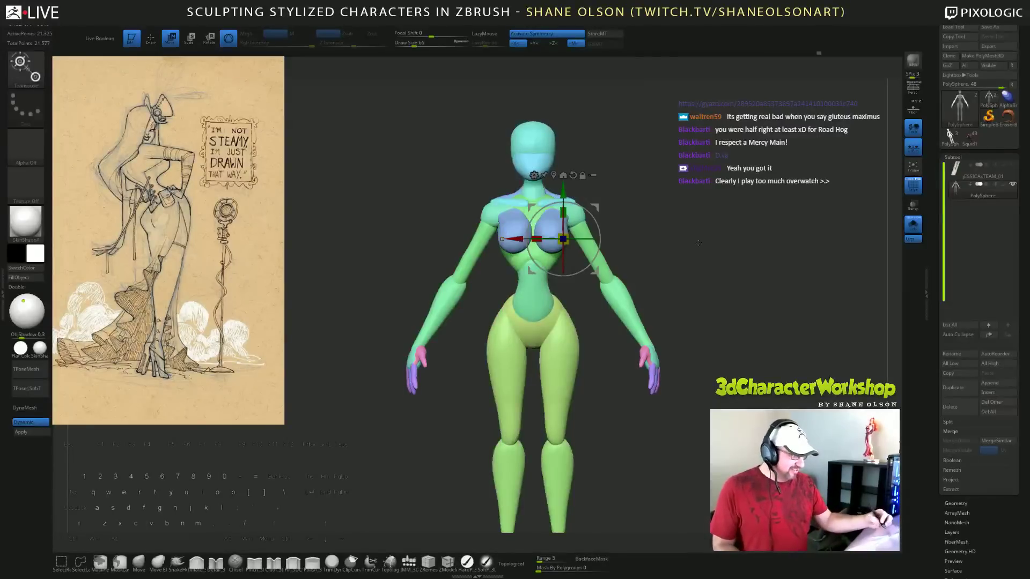
{"action": "key", "text": "ctrl+z"}
{"action": "left_click", "coordinate": [708, 263], "text": "ctrl"}
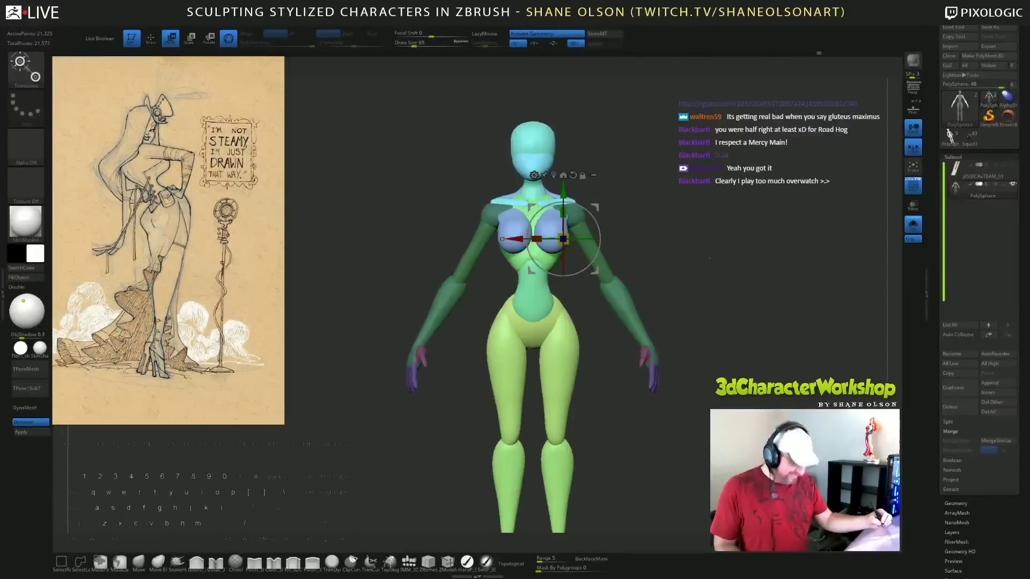
Fit the clavicles and upper torso to the repositioned shoulders with the Move brush at draw size 87.
{"action": "key", "text": "q"}
{"action": "left_click_drag", "start_coordinate": [674, 207], "coordinate": [663, 237], "text": "alt"}
{"action": "key", "text": "s"}
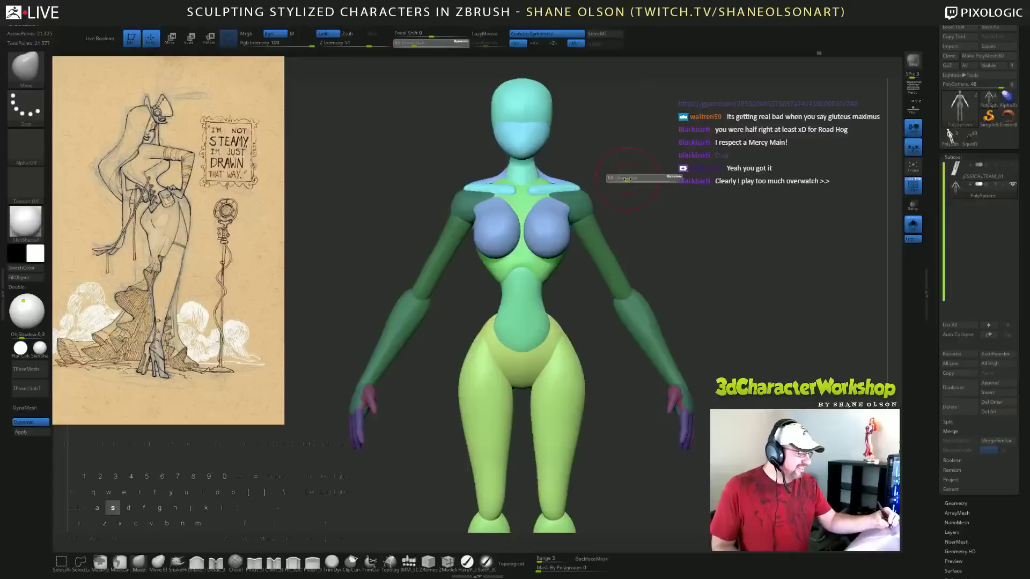
{"action": "left_click_drag", "start_coordinate": [627, 180], "coordinate": [572, 188]}
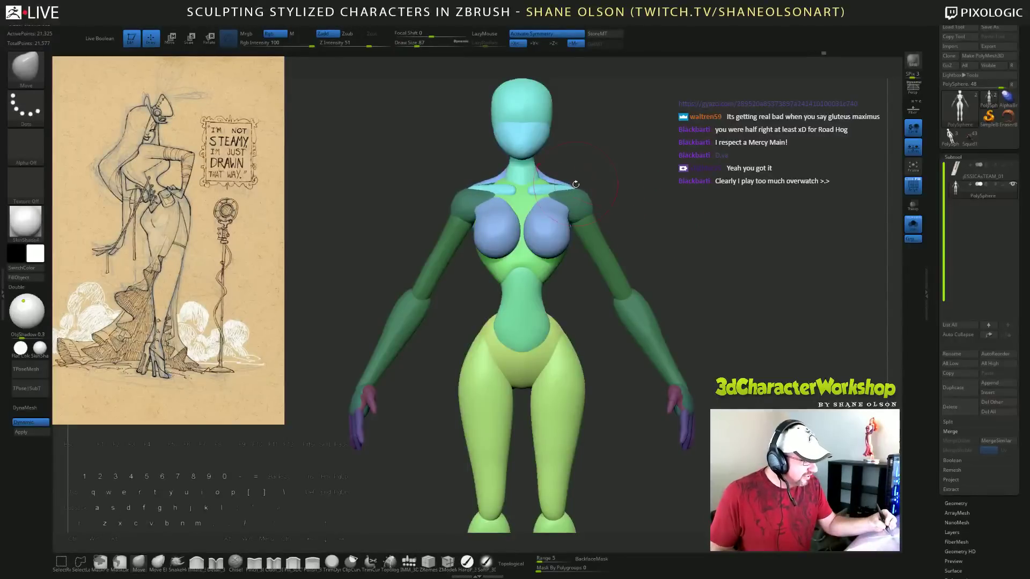
{"action": "mouse_move", "coordinate": [673, 203]}
{"action": "left_mouse_down"}
{"action": "mouse_move", "coordinate": [644, 198]}
{"action": "mouse_move", "coordinate": [585, 129]}
{"action": "mouse_move", "coordinate": [689, 188]}
{"action": "mouse_move", "coordinate": [678, 208]}
{"action": "left_mouse_up"}
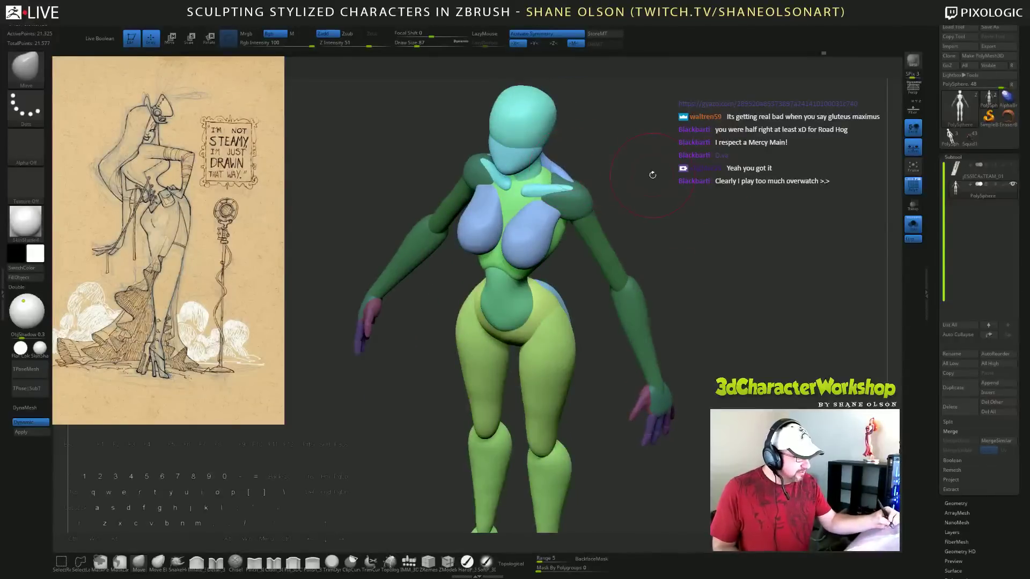
{"action": "mouse_move", "coordinate": [651, 171]}
{"action": "left_mouse_down", "text": "shift"}
{"action": "mouse_move", "coordinate": [645, 161]}
{"action": "mouse_move", "coordinate": [639, 178]}
{"action": "mouse_move", "coordinate": [596, 170]}
{"action": "left_mouse_up", "text": "shift"}
Refine the clavicles and upper rib cage with the Move brush, starting at draw size 62, and clear the mask.
{"action": "key", "text": "s"}
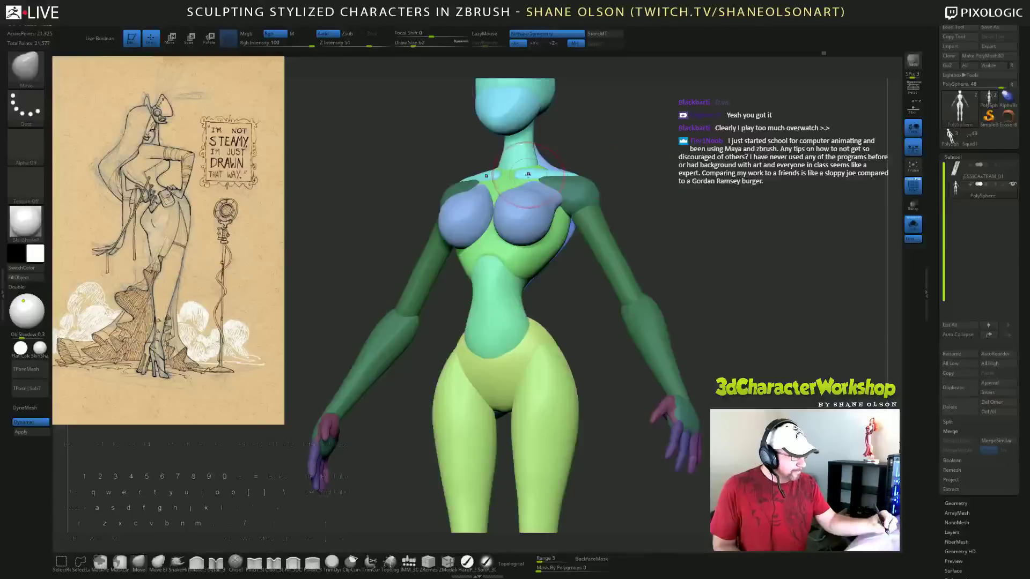
{"action": "mouse_move", "coordinate": [737, 194]}
{"action": "left_mouse_down"}
{"action": "mouse_move", "coordinate": [661, 201]}
{"action": "mouse_move", "coordinate": [694, 194]}
{"action": "mouse_move", "coordinate": [666, 163]}
{"action": "mouse_move", "coordinate": [675, 221]}
{"action": "mouse_move", "coordinate": [588, 261]}
{"action": "left_mouse_up"}
{"action": "key", "text": "bracketright"}
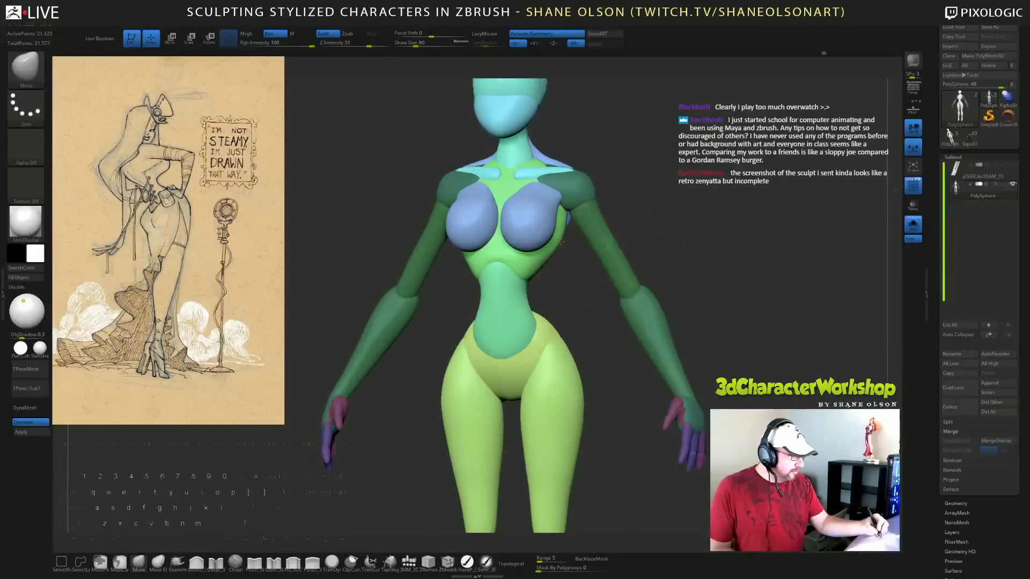
{"action": "left_click_drag", "start_coordinate": [657, 245], "coordinate": [673, 244], "text": "shift"}
{"action": "left_click_drag", "start_coordinate": [674, 244], "coordinate": [734, 344], "text": "alt"}
{"action": "left_click", "coordinate": [705, 253], "text": "ctrl"}
{"action": "left_click_drag", "start_coordinate": [791, 398], "coordinate": [799, 396], "text": "shift"}
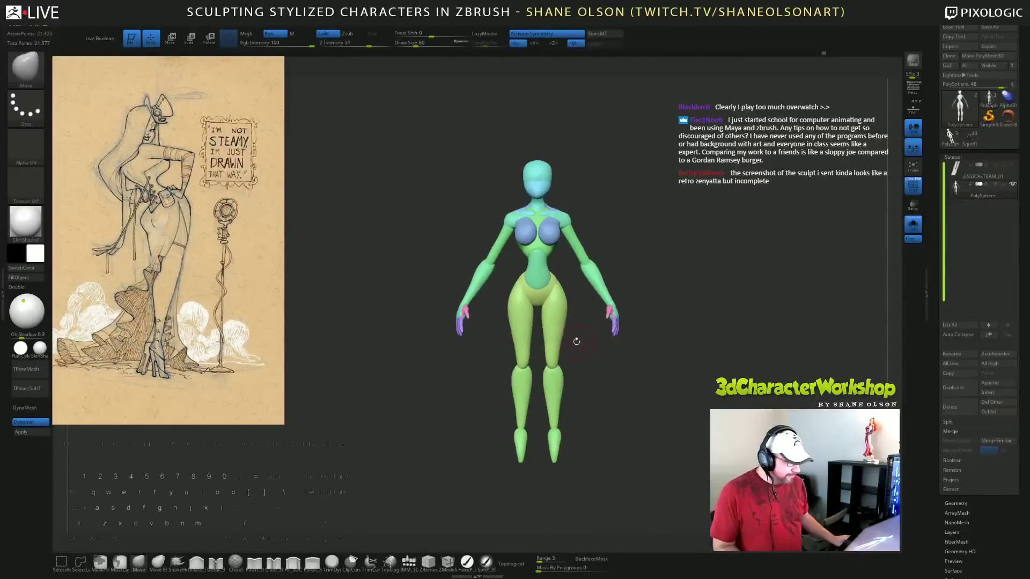
Mask the whole upper body by hiding the thighs, calves and feet, masking what remains, and showing all parts again.
{"action": "left_click", "coordinate": [559, 337], "text": "ctrl+shift"}
{"action": "left_click", "coordinate": [558, 352], "text": "ctrl+shift"}
{"action": "left_click", "coordinate": [560, 399], "text": "ctrl+shift"}
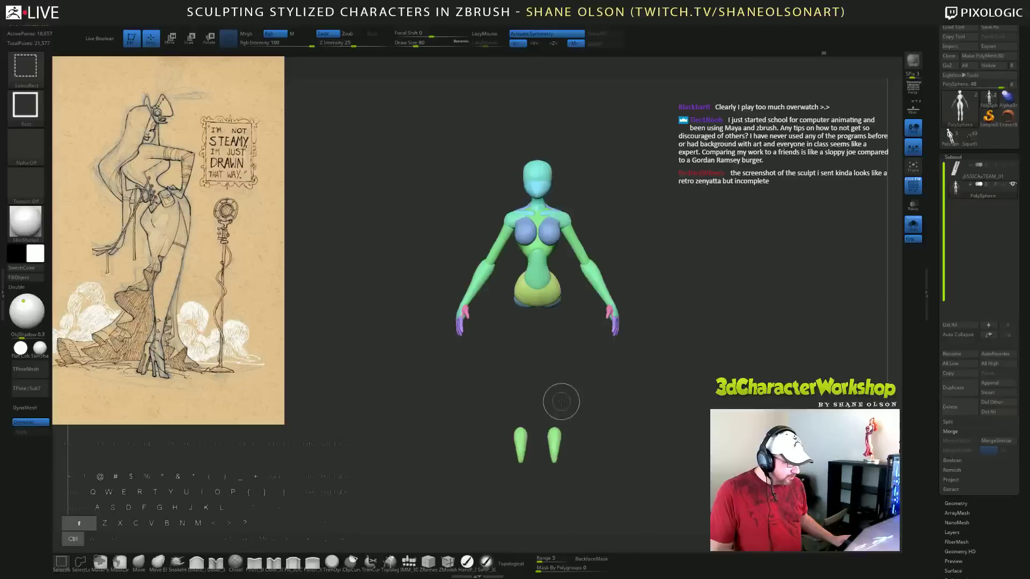
{"action": "left_click", "coordinate": [555, 437], "text": "ctrl+shift"}
{"action": "left_click_drag", "start_coordinate": [358, 123], "coordinate": [645, 397], "text": "ctrl"}
{"action": "left_click", "coordinate": [712, 273], "text": "ctrl+shift"}
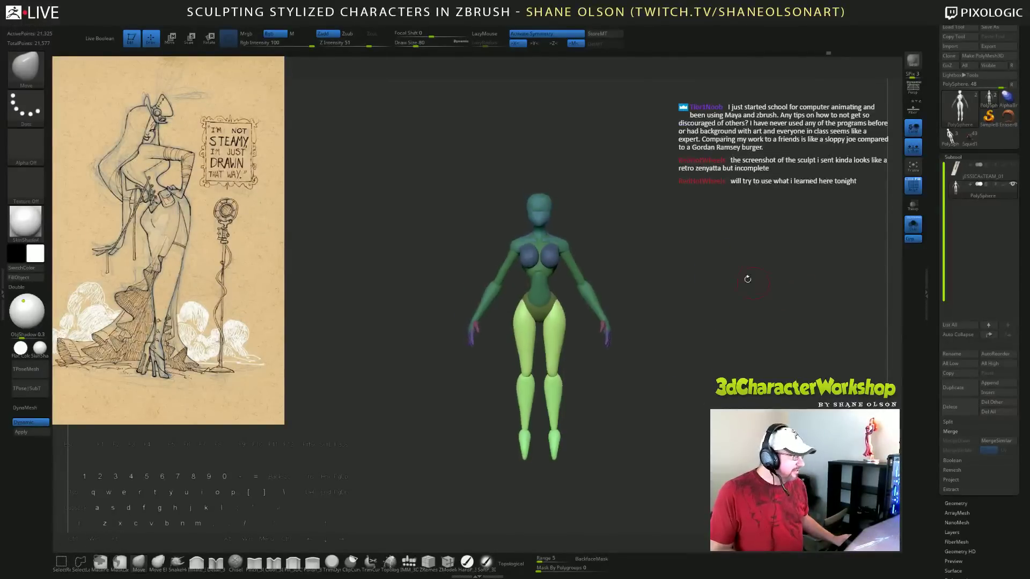
Place the scale gizmo's pivot at the hips and scale both unmasked legs vertically to make them slightly longer.
{"action": "left_click_drag", "start_coordinate": [703, 252], "coordinate": [699, 232], "text": "alt"}
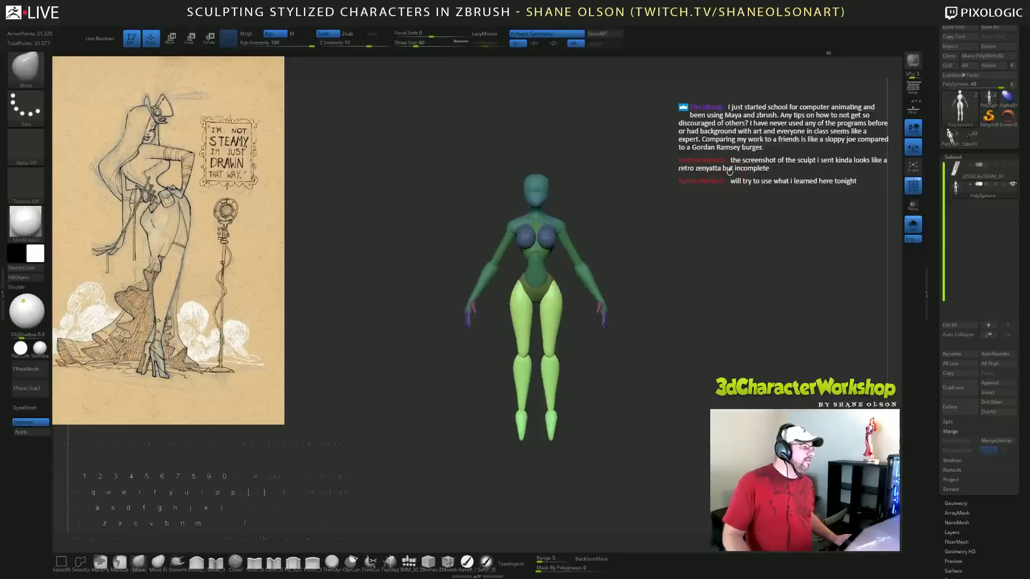
{"action": "left_click_drag", "start_coordinate": [729, 171], "coordinate": [733, 174], "text": "alt"}
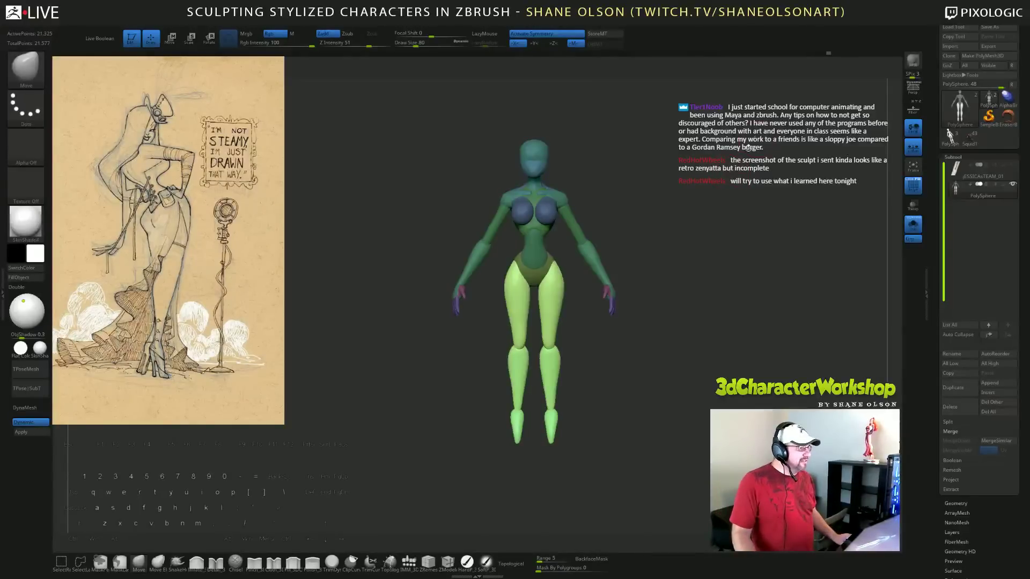
{"action": "key", "text": "alt"}
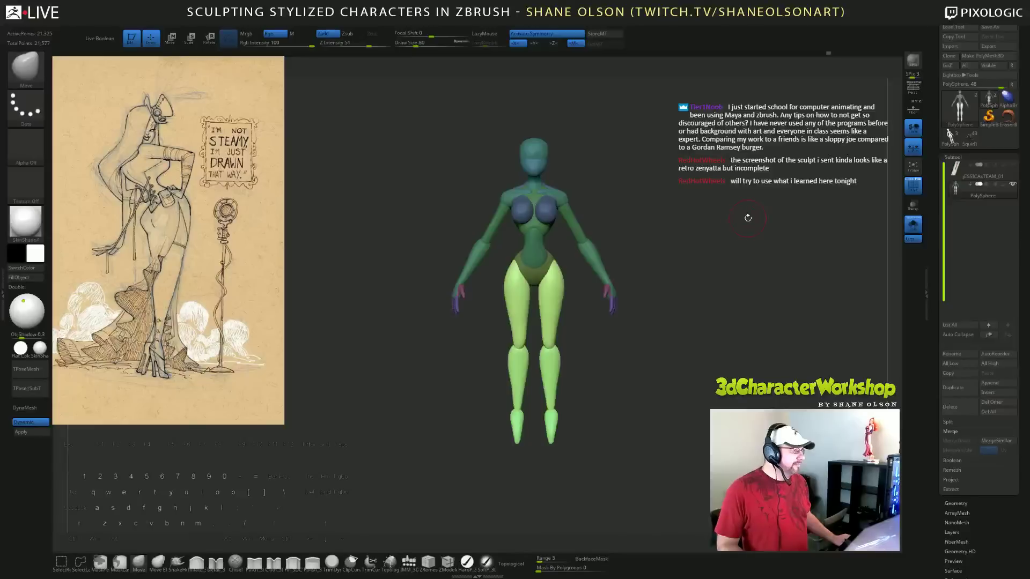
{"action": "left_click_drag", "start_coordinate": [747, 218], "coordinate": [739, 214]}
{"action": "left_click_drag", "start_coordinate": [674, 335], "coordinate": [682, 328]}
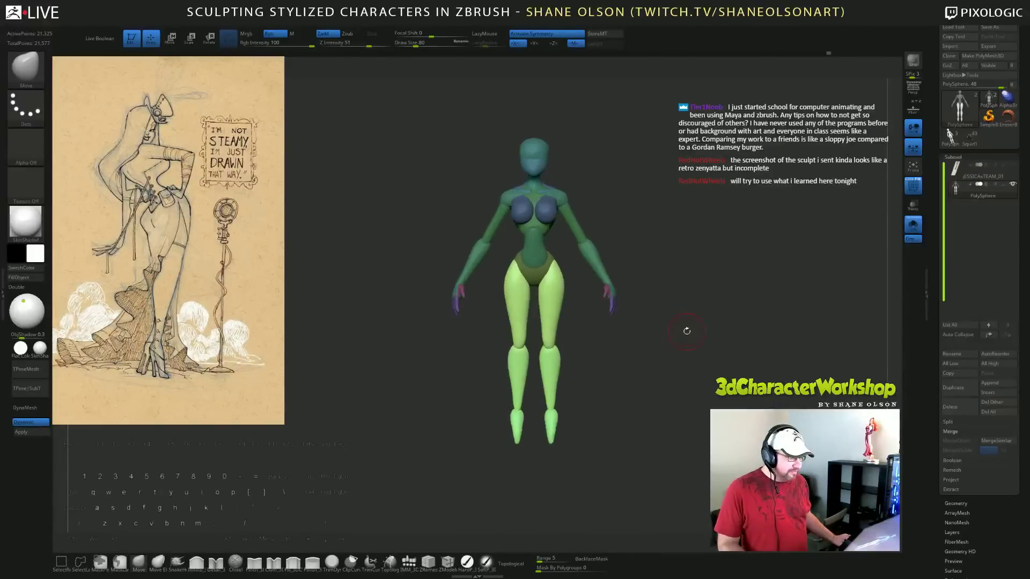
{"action": "key", "text": "e"}
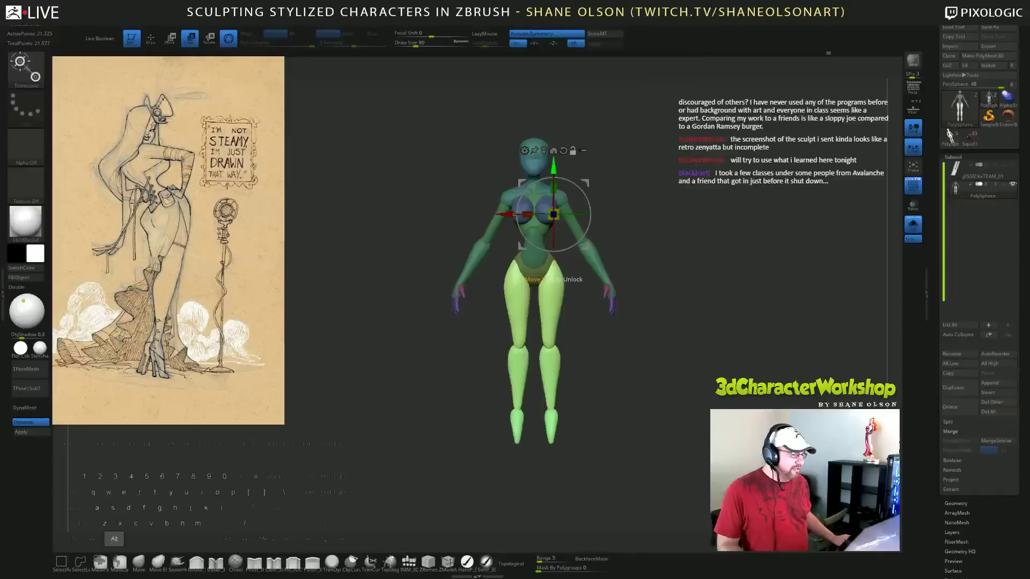
{"action": "left_click_drag", "start_coordinate": [556, 163], "coordinate": [555, 231], "text": "alt"}
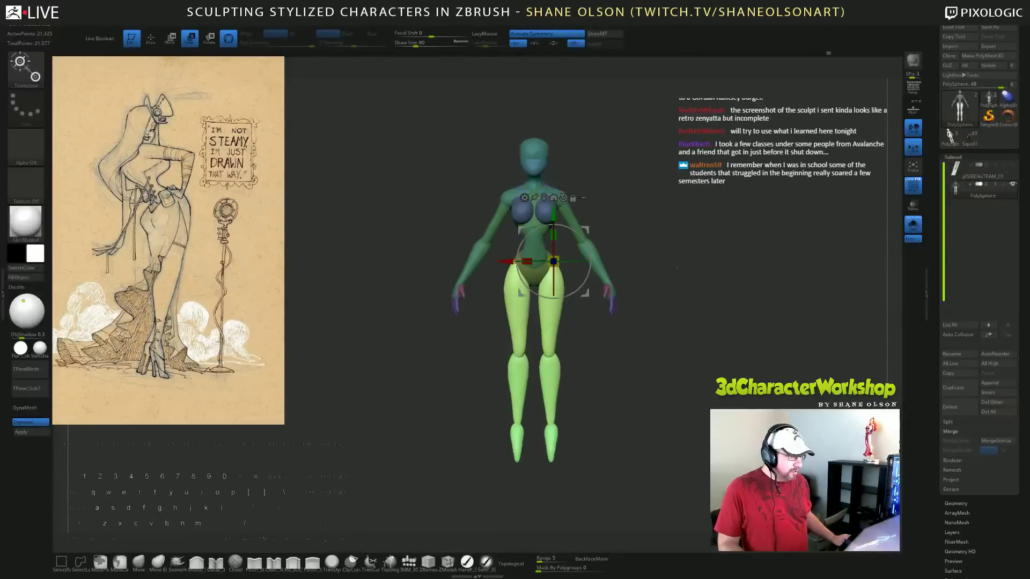
{"action": "mouse_move", "coordinate": [677, 266]}
{"action": "left_mouse_down"}
{"action": "mouse_move", "coordinate": [657, 260]}
{"action": "mouse_move", "coordinate": [670, 261]}
{"action": "left_mouse_up"}
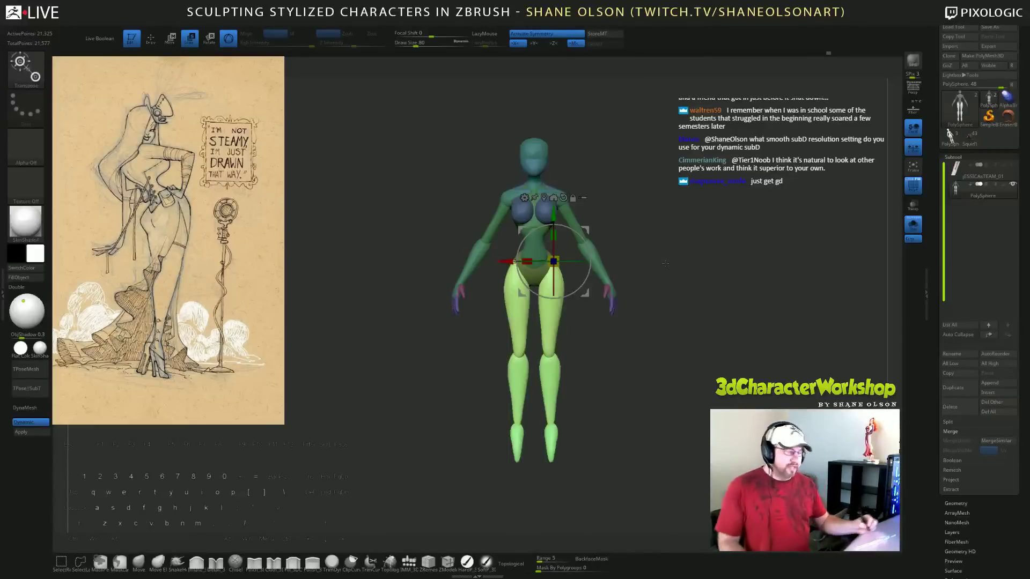
{"action": "left_click_drag", "start_coordinate": [648, 266], "coordinate": [646, 283], "text": "alt"}
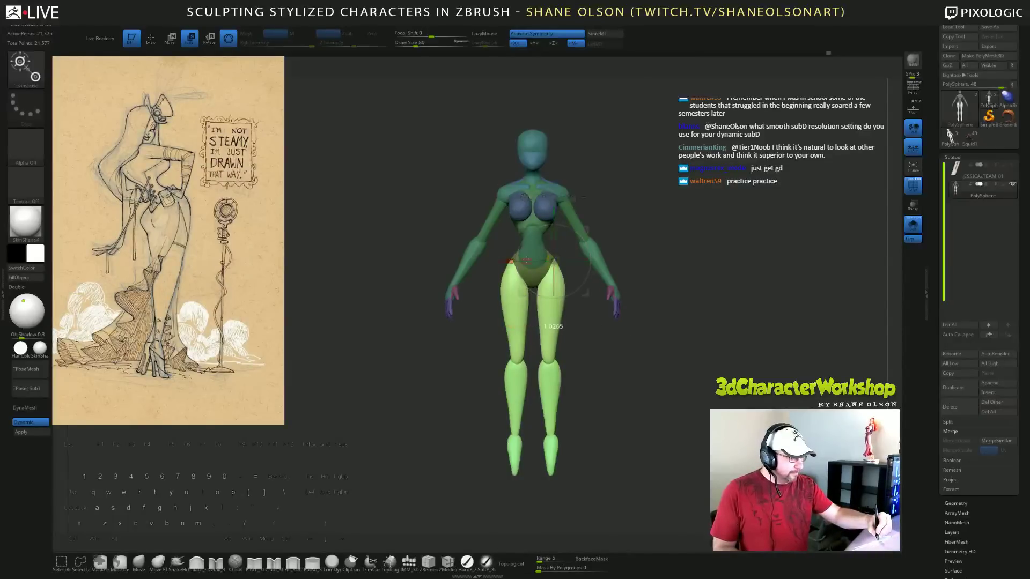
{"action": "key", "text": "alt"}
{"action": "left_click_drag", "start_coordinate": [706, 339], "coordinate": [707, 396], "text": "alt"}
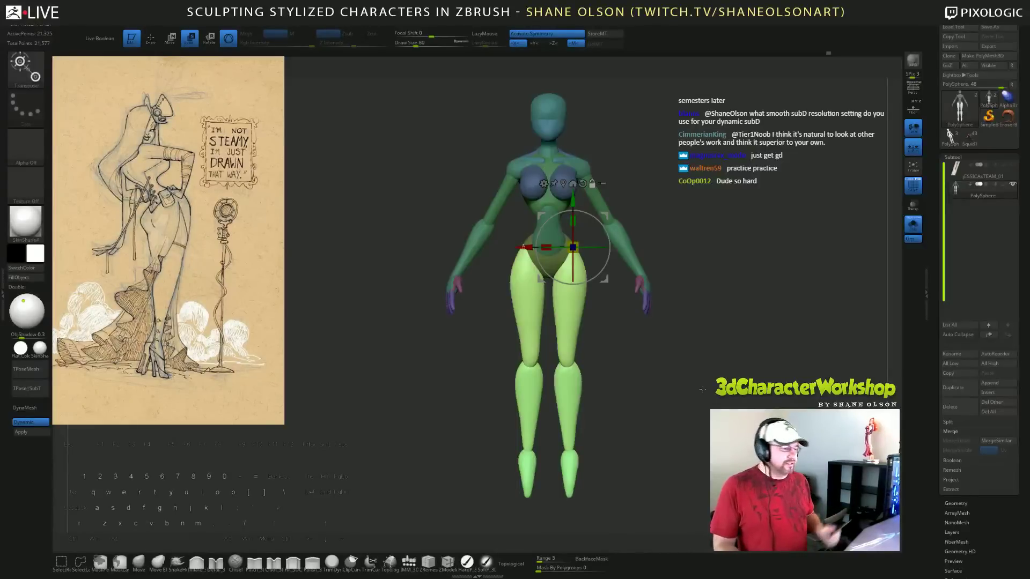
Scale the unmasked legs slightly wider across the hips with the gizmo.
{"action": "left_click_drag", "start_coordinate": [702, 390], "coordinate": [681, 394]}
{"action": "left_click_drag", "start_coordinate": [750, 419], "coordinate": [670, 421]}
{"action": "left_click_drag", "start_coordinate": [547, 247], "coordinate": [543, 247]}
{"action": "mouse_move", "coordinate": [675, 351]}
{"action": "left_mouse_down"}
{"action": "mouse_move", "coordinate": [704, 349]}
{"action": "mouse_move", "coordinate": [679, 364]}
{"action": "left_mouse_up"}
{"action": "left_click_drag", "start_coordinate": [547, 247], "coordinate": [544, 248]}
{"action": "mouse_move", "coordinate": [683, 355]}
{"action": "left_mouse_down"}
{"action": "mouse_move", "coordinate": [715, 357]}
{"action": "mouse_move", "coordinate": [683, 358]}
{"action": "left_mouse_up"}
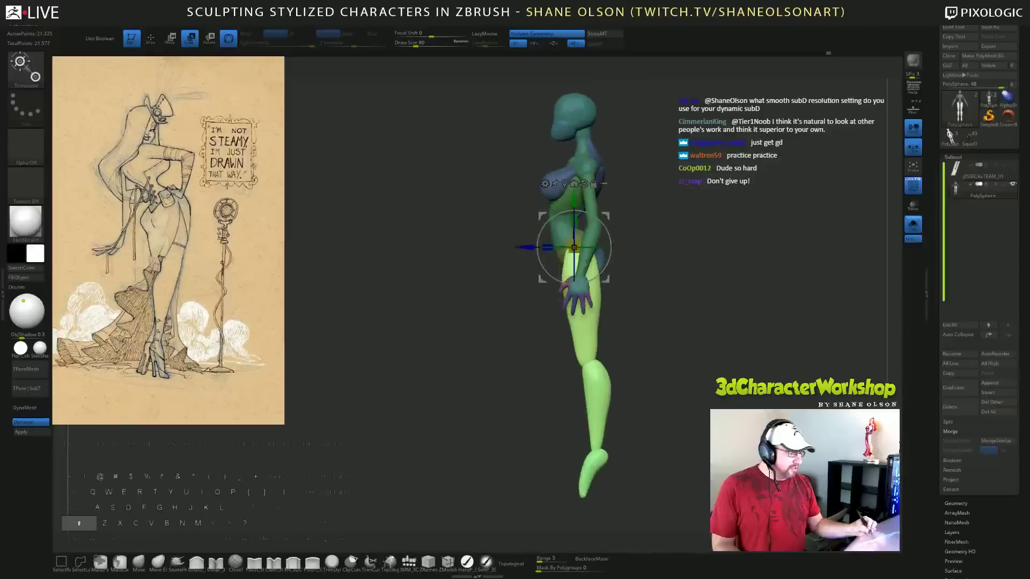
Try to shift the legs backward in side view, undo that change, and clear the upper-body mask.
{"action": "left_click_drag", "start_coordinate": [532, 248], "coordinate": [543, 246]}
{"action": "key", "text": "ctrl+z"}
{"action": "mouse_move", "coordinate": [700, 343]}
{"action": "left_mouse_down"}
{"action": "mouse_move", "coordinate": [681, 342]}
{"action": "mouse_move", "coordinate": [702, 353]}
{"action": "mouse_move", "coordinate": [681, 359]}
{"action": "left_mouse_up"}
{"action": "key", "text": "q"}
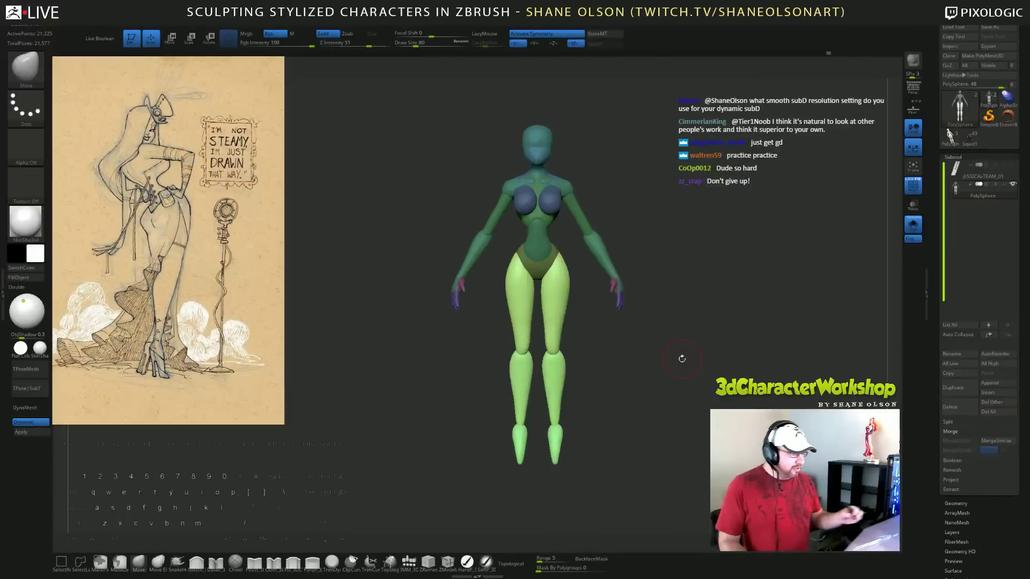
{"action": "left_click_drag", "start_coordinate": [713, 387], "coordinate": [705, 386]}
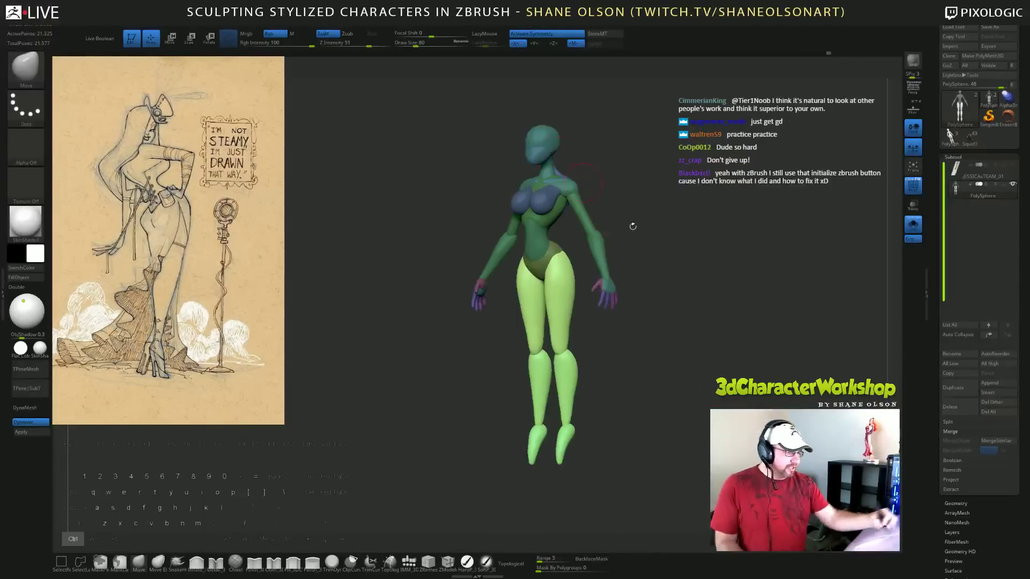
{"action": "left_click_drag", "start_coordinate": [634, 227], "coordinate": [692, 299], "text": "ctrl"}
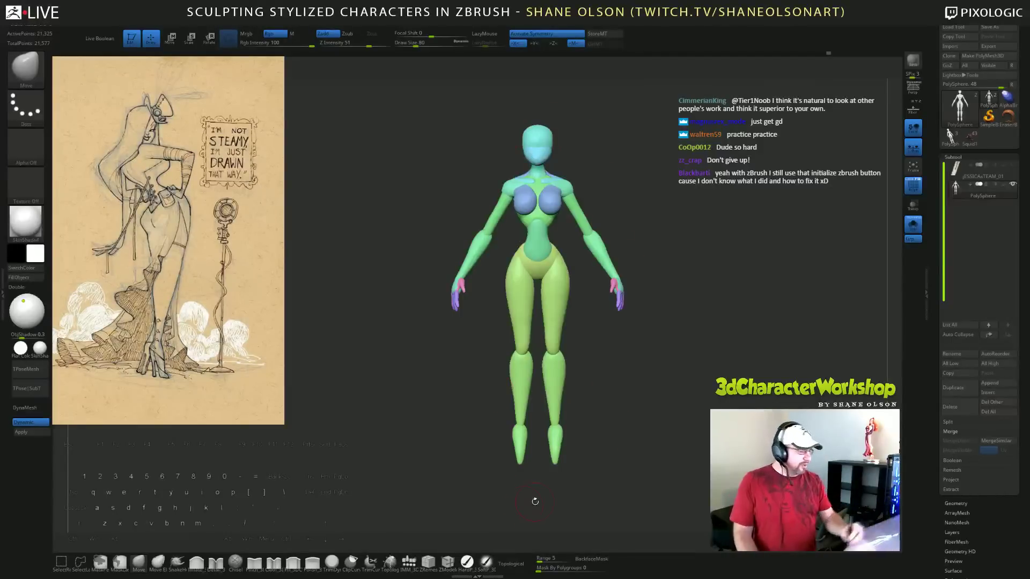
Overlay the wireframe lines on the body, switch the whole polyframe display off and on, and hide the lines again.
{"action": "left_click", "coordinate": [912, 184]}
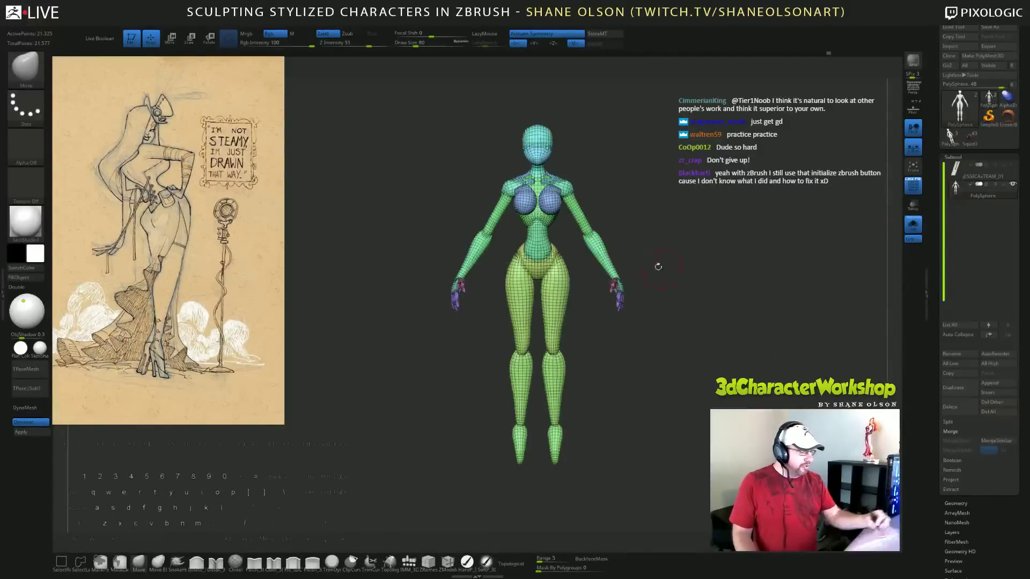
{"action": "left_click_drag", "start_coordinate": [614, 448], "coordinate": [733, 398]}
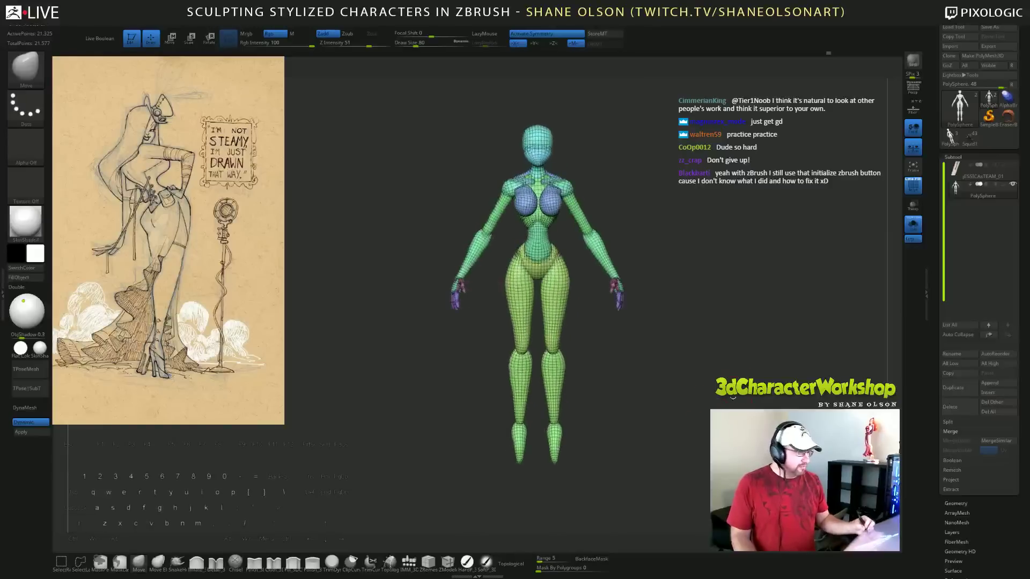
{"action": "left_click", "coordinate": [913, 188]}
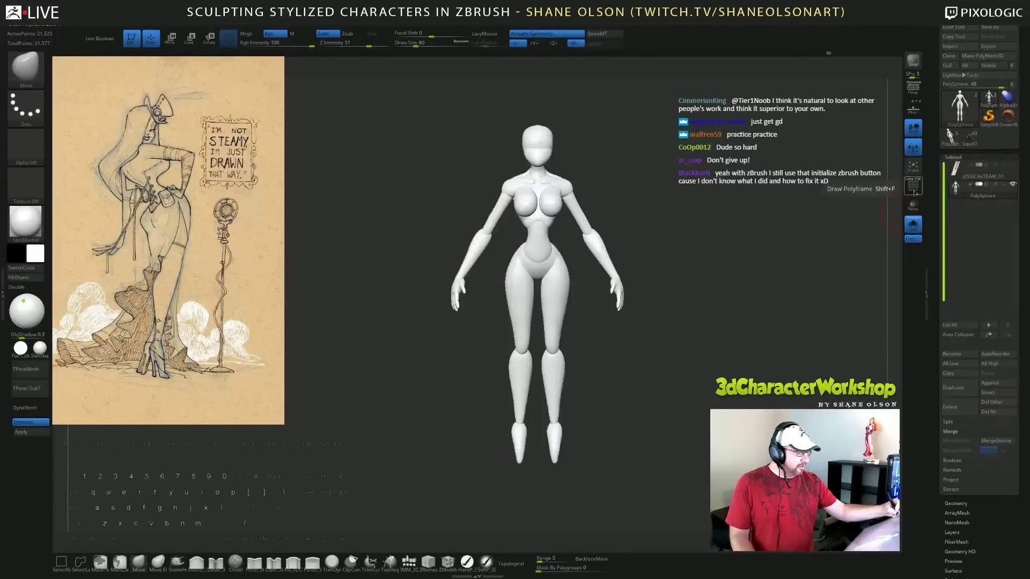
{"action": "left_click", "coordinate": [912, 188]}
{"action": "left_click", "coordinate": [913, 189]}
{"action": "left_click", "coordinate": [914, 193]}
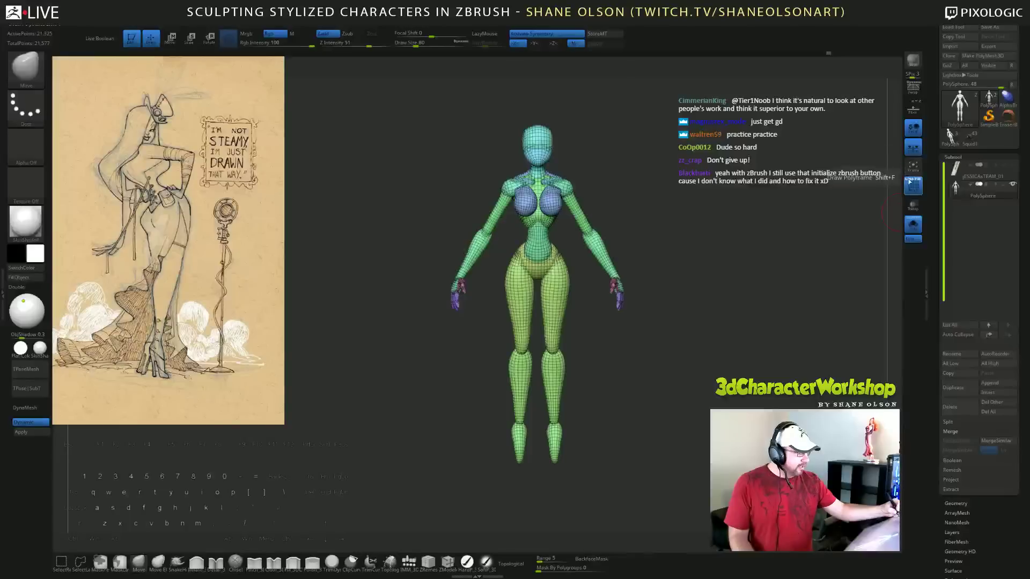
{"action": "left_click", "coordinate": [908, 179]}
Display the wireframe without the polygroup fill, restore the fill colors, and hide the wireframe lines.
{"action": "left_click_drag", "start_coordinate": [780, 317], "coordinate": [736, 336]}
{"action": "left_click", "coordinate": [910, 183]}
{"action": "left_click", "coordinate": [917, 183]}
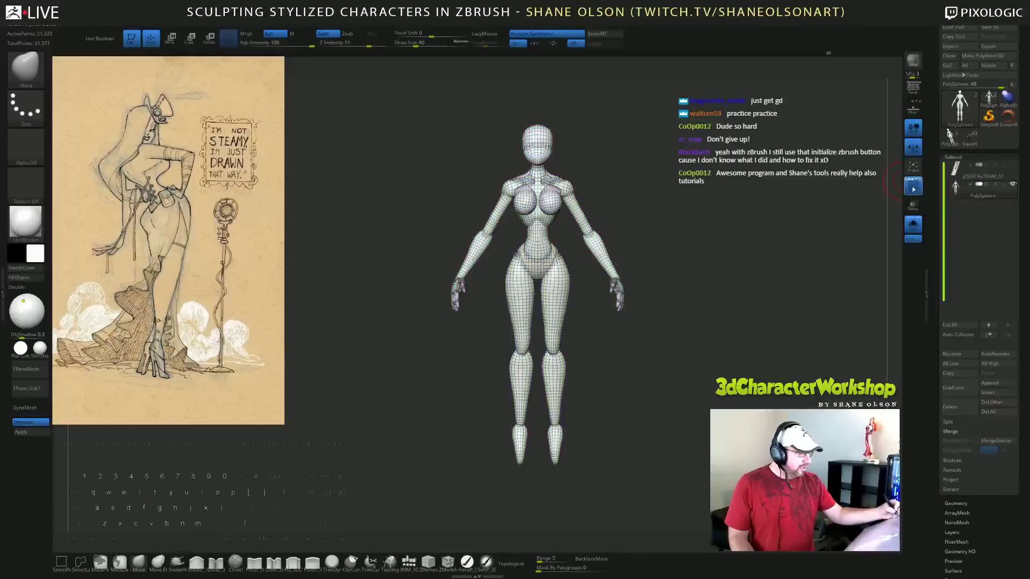
{"action": "left_click_drag", "start_coordinate": [673, 372], "coordinate": [815, 285]}
{"action": "left_click", "coordinate": [917, 183]}
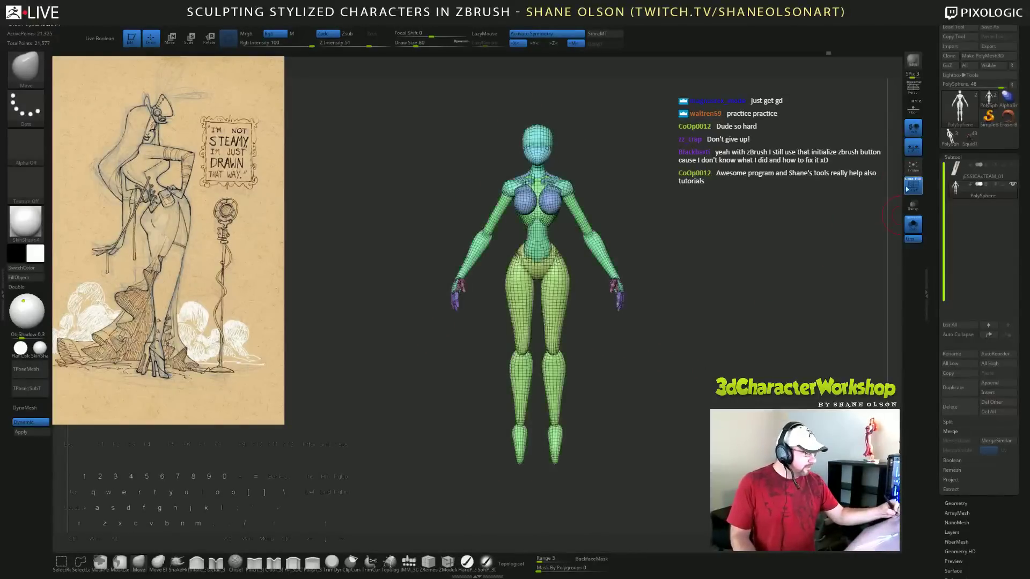
{"action": "left_click", "coordinate": [910, 183]}
{"action": "left_click_drag", "start_coordinate": [754, 322], "coordinate": [742, 360]}
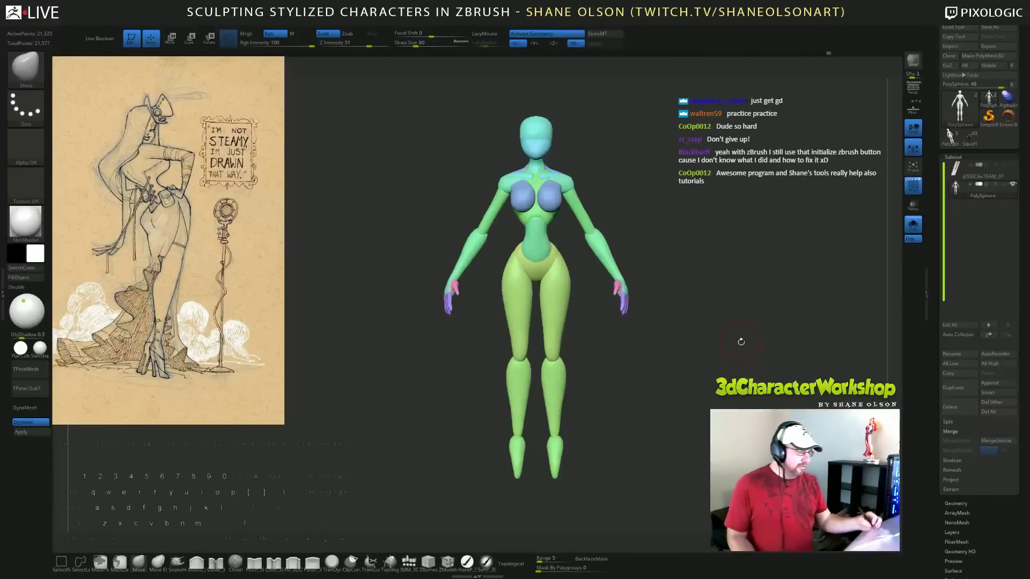
{"action": "mouse_move", "coordinate": [741, 361]}
{"action": "left_mouse_down"}
{"action": "mouse_move", "coordinate": [798, 352]}
{"action": "mouse_move", "coordinate": [738, 355]}
{"action": "left_mouse_up"}
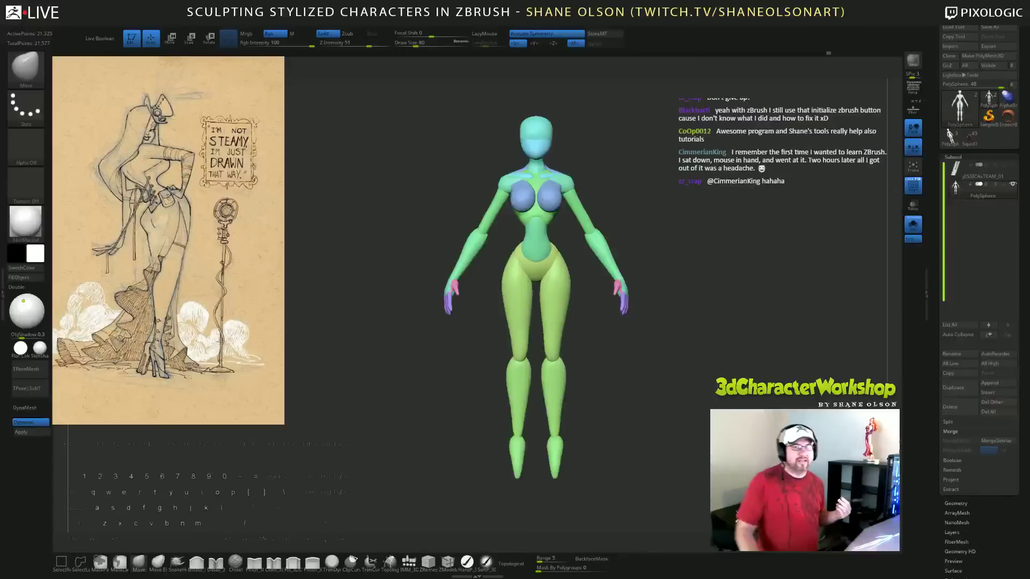
{"action": "mouse_move", "coordinate": [732, 362]}
{"action": "left_mouse_down"}
{"action": "mouse_move", "coordinate": [737, 374]}
{"action": "mouse_move", "coordinate": [742, 366]}
{"action": "left_mouse_up"}
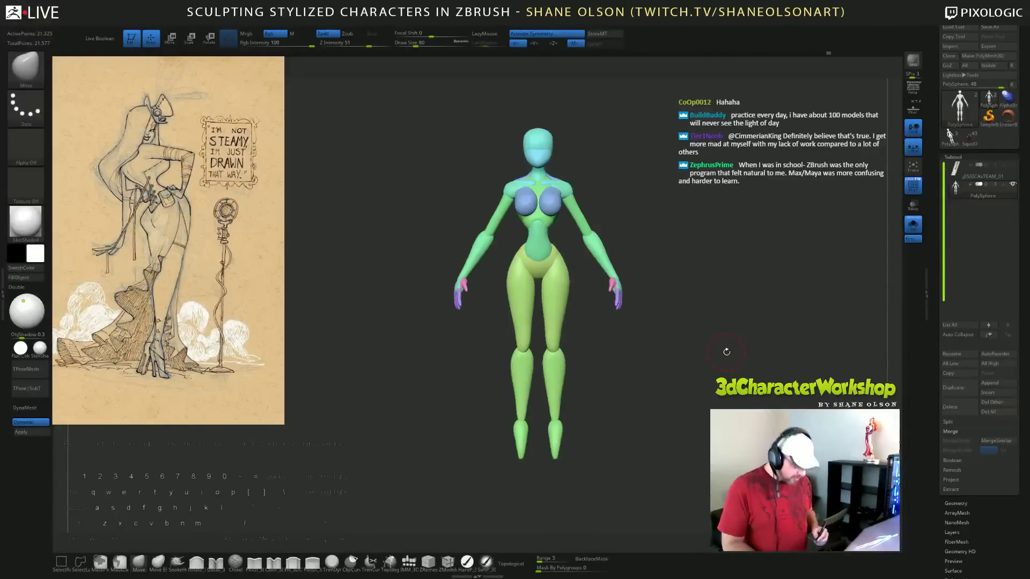
{"action": "key", "text": "comma"}
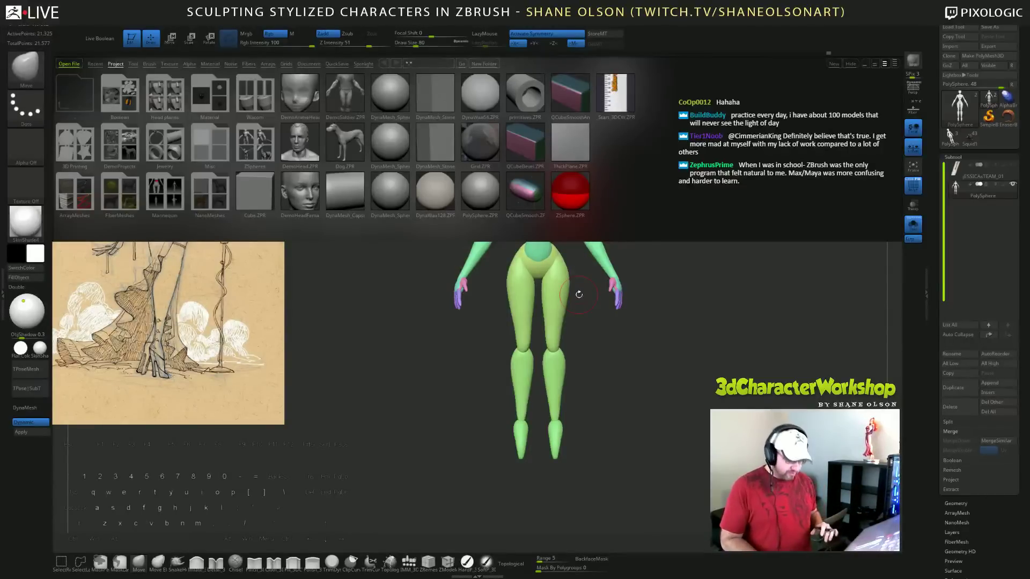
{"action": "key", "text": "comma"}
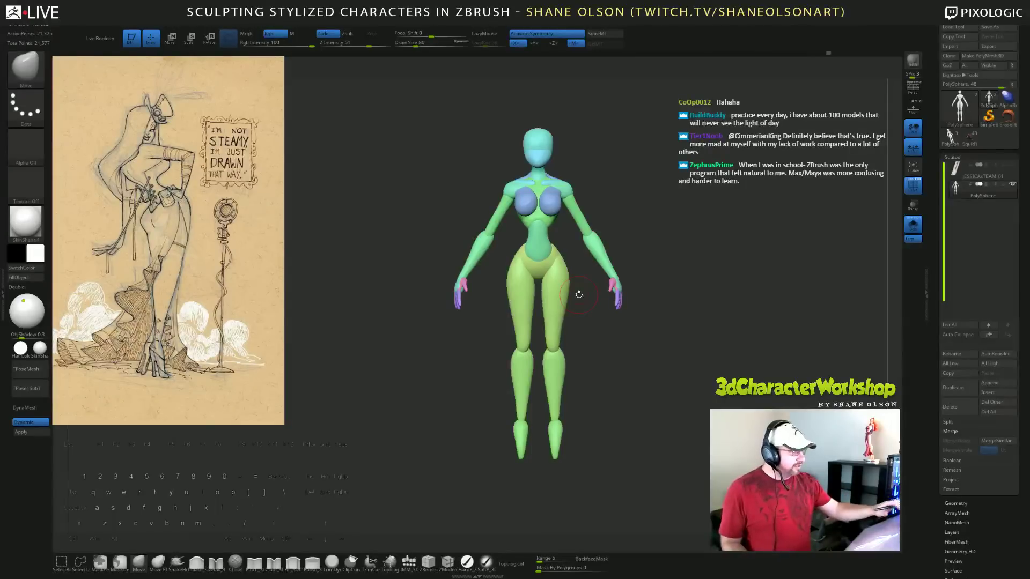
{"action": "mouse_move", "coordinate": [977, 128]}
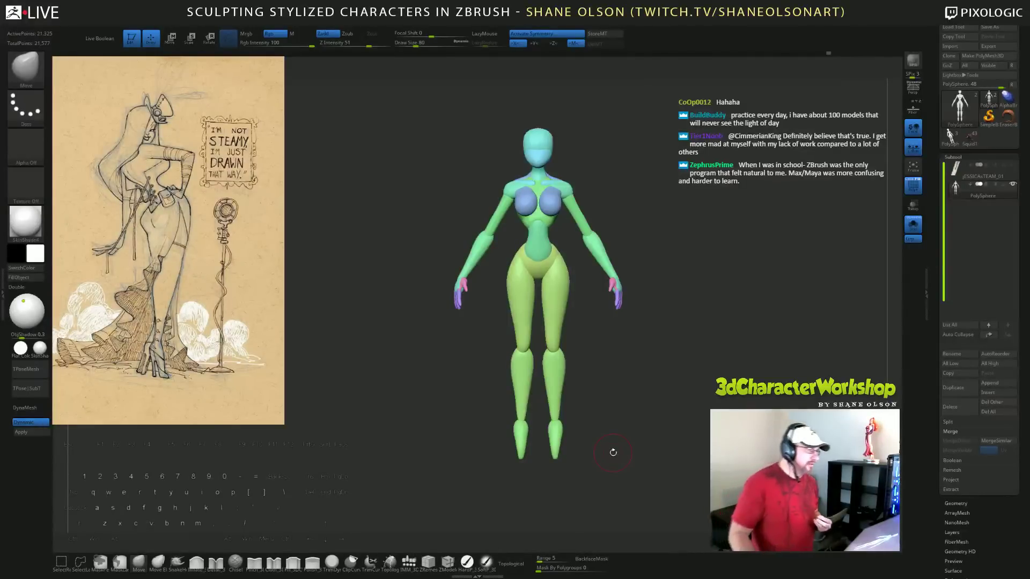
{"action": "mouse_move", "coordinate": [716, 338]}
{"action": "left_mouse_down"}
{"action": "mouse_move", "coordinate": [745, 352]}
{"action": "mouse_move", "coordinate": [722, 353]}
{"action": "left_mouse_up"}
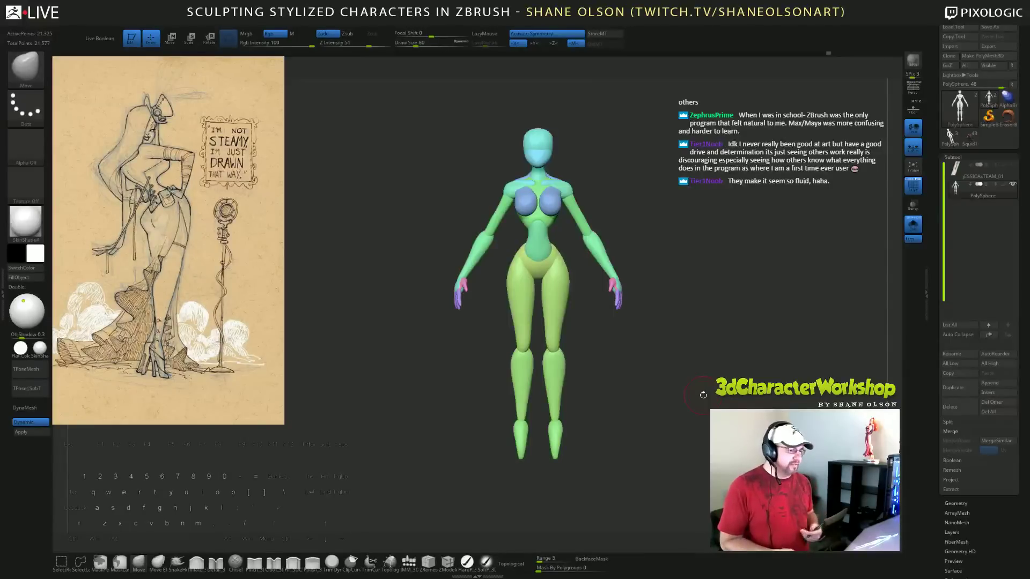
Examine the figure's overall proportions, shoulders, back and arms from the side, above and front.
{"action": "left_click_drag", "start_coordinate": [703, 395], "coordinate": [617, 414]}
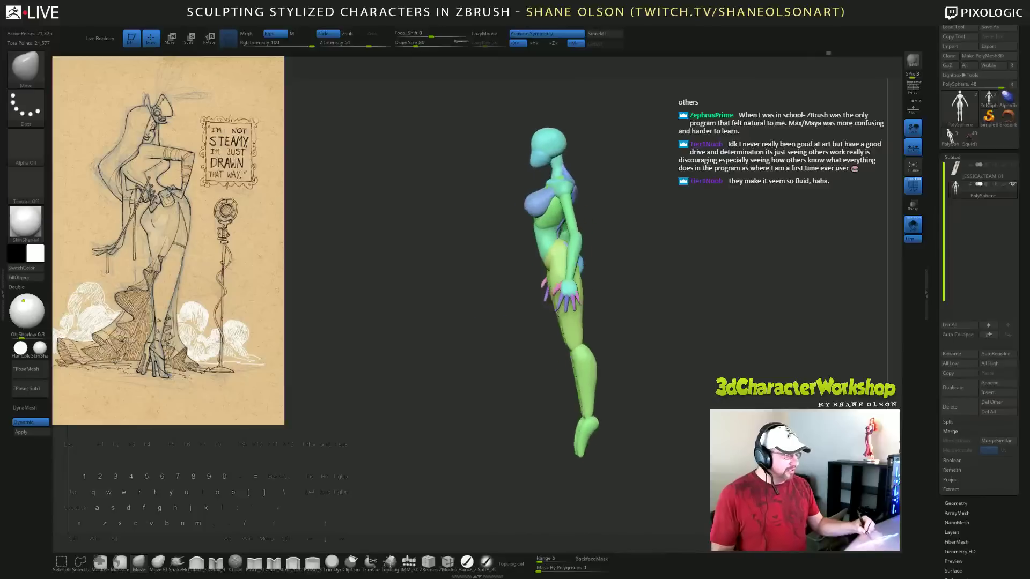
{"action": "left_click_drag", "start_coordinate": [697, 257], "coordinate": [716, 343], "text": "alt"}
{"action": "left_click_drag", "start_coordinate": [719, 227], "coordinate": [434, 496]}
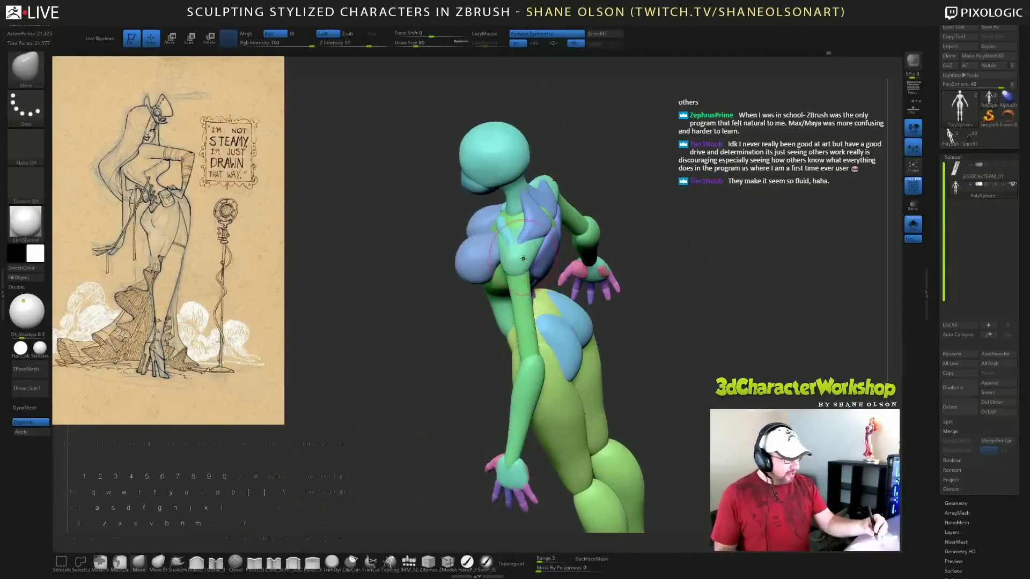
{"action": "left_click_drag", "start_coordinate": [640, 304], "coordinate": [659, 299]}
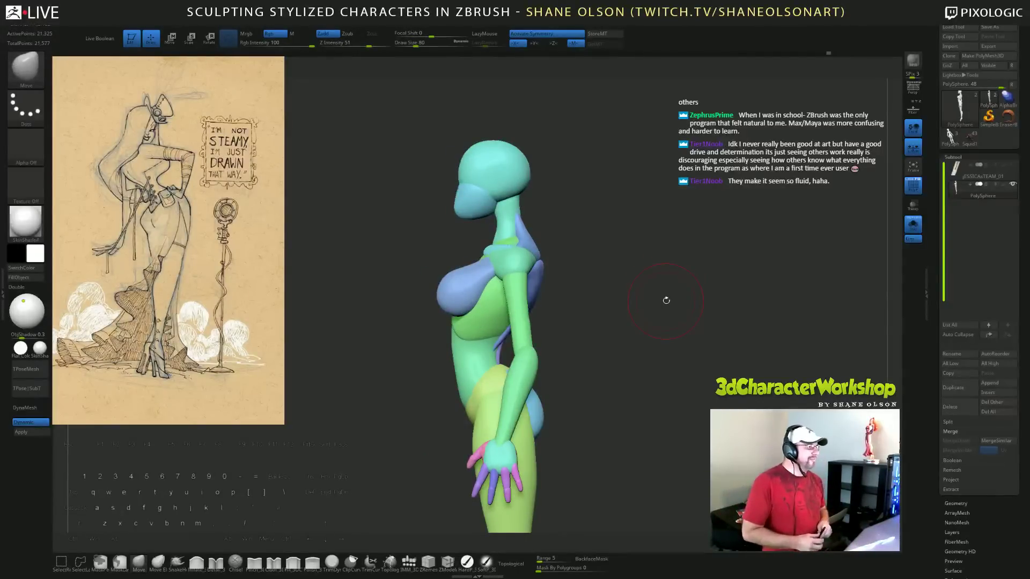
{"action": "left_click_drag", "start_coordinate": [678, 390], "coordinate": [708, 380]}
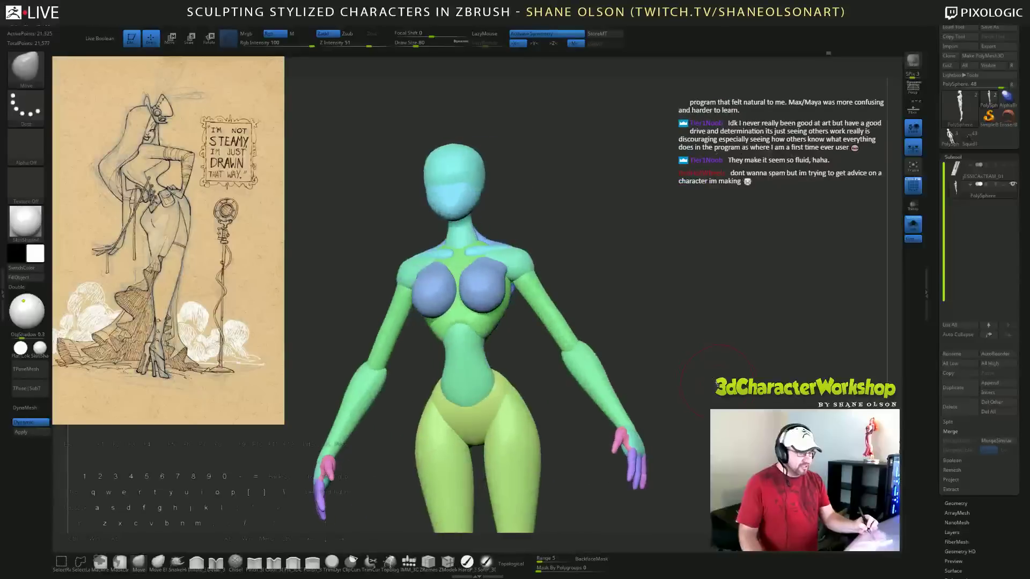
{"action": "left_click_drag", "start_coordinate": [682, 334], "coordinate": [691, 354]}
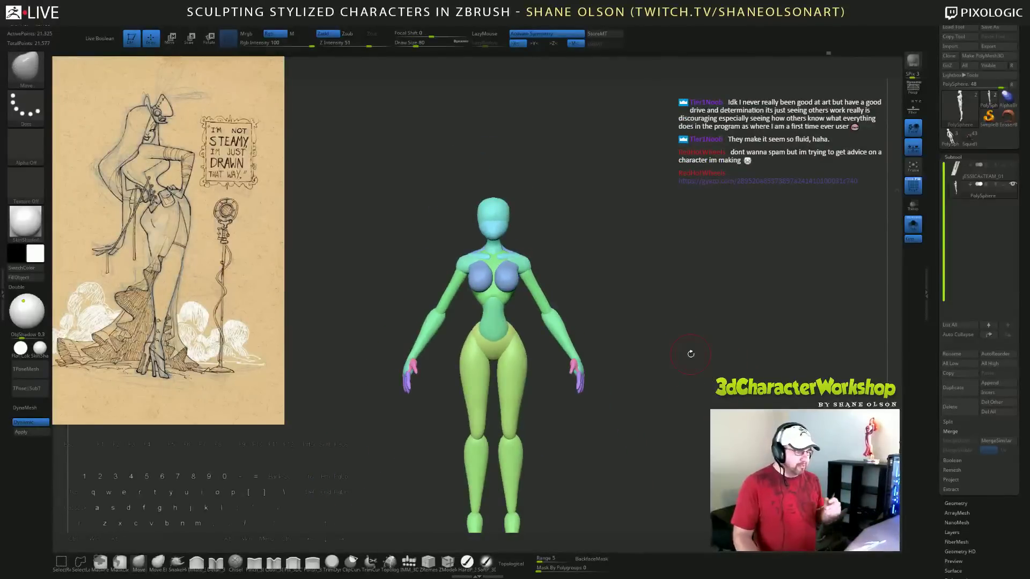
{"action": "left_click_drag", "start_coordinate": [703, 427], "coordinate": [720, 393], "text": "alt"}
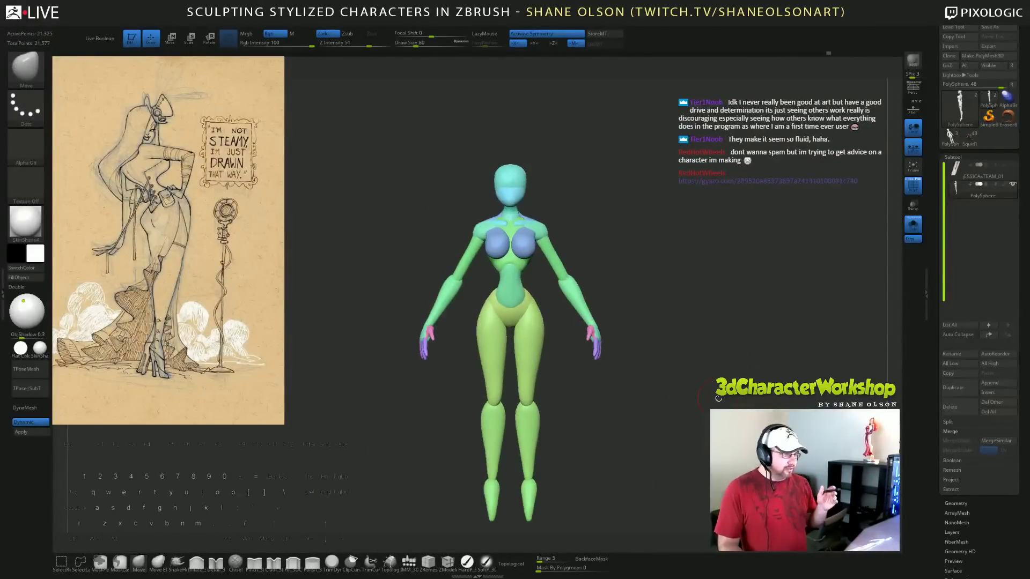
{"action": "left_click_drag", "start_coordinate": [735, 396], "coordinate": [731, 347], "text": "alt"}
{"action": "left_click_drag", "start_coordinate": [900, 190], "coordinate": [604, 408]}
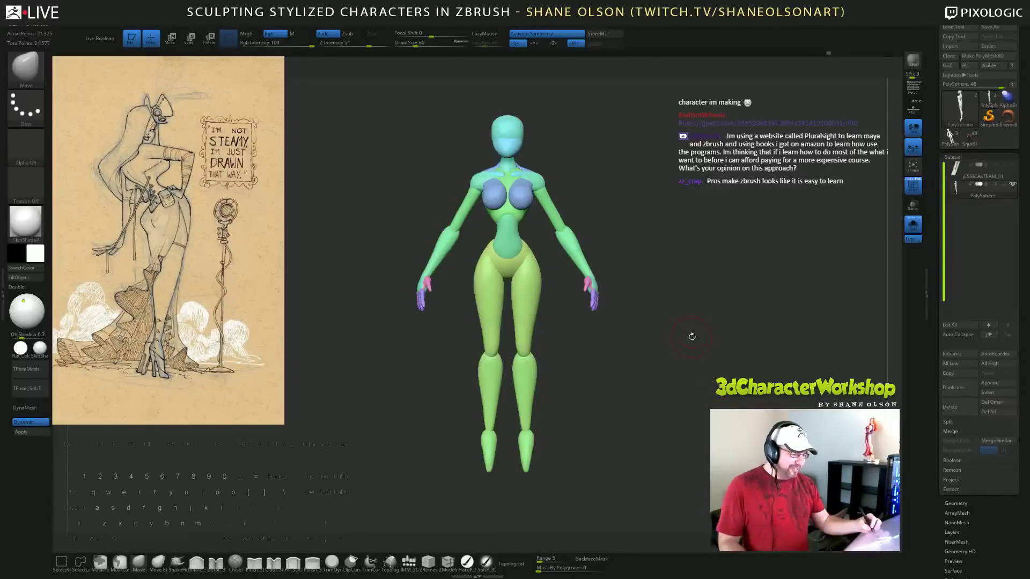
Isolate the shoulder shapes of the figure and bring the whole body back into view.
{"action": "left_click_drag", "start_coordinate": [690, 336], "coordinate": [700, 362]}
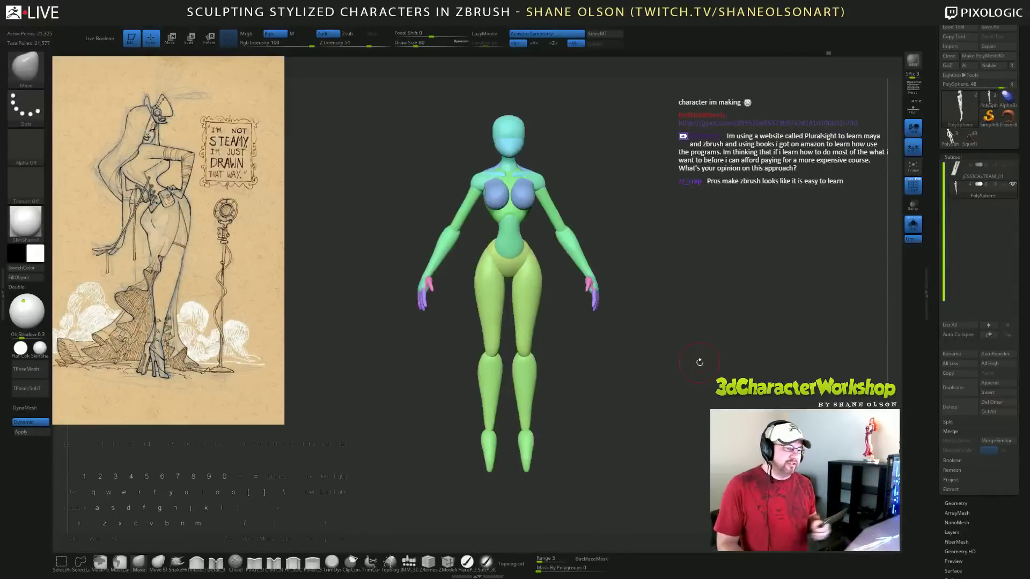
{"action": "left_click_drag", "start_coordinate": [700, 362], "coordinate": [694, 362]}
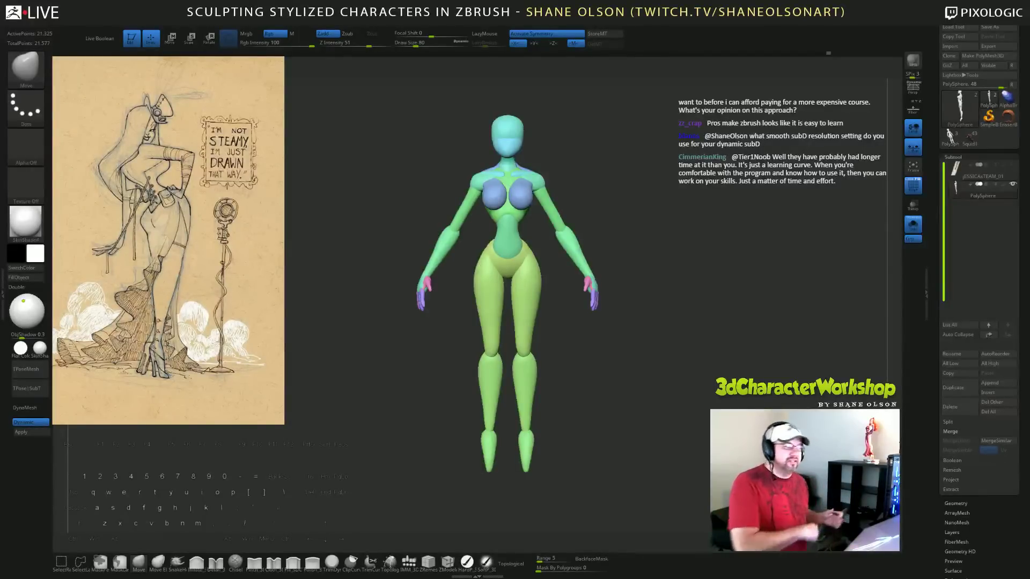
{"action": "left_click_drag", "start_coordinate": [681, 393], "coordinate": [681, 370]}
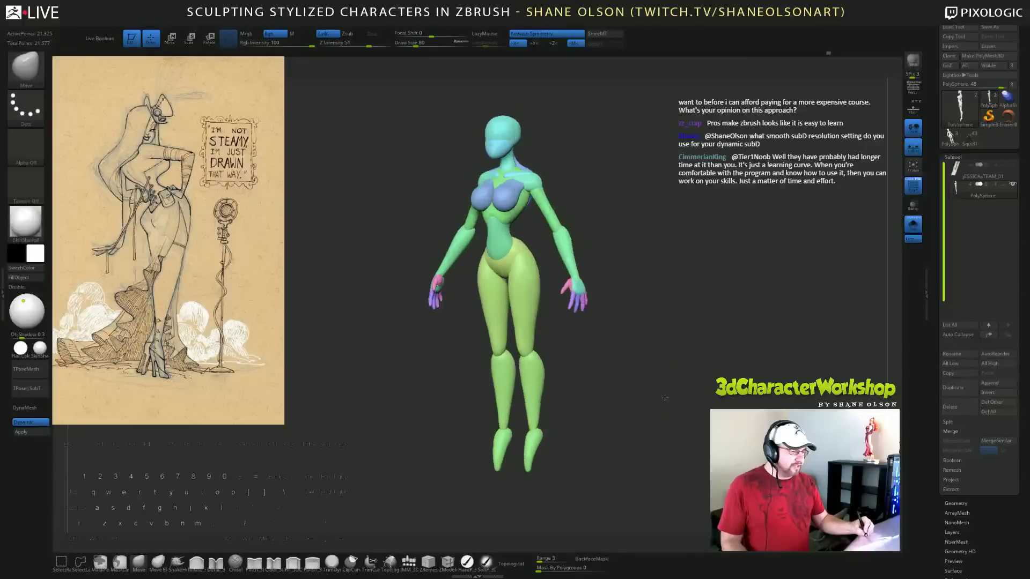
{"action": "mouse_move", "coordinate": [665, 304]}
{"action": "left_mouse_down", "text": "alt"}
{"action": "mouse_move", "coordinate": [657, 311]}
{"action": "mouse_move", "coordinate": [629, 214]}
{"action": "mouse_move", "coordinate": [600, 193]}
{"action": "left_mouse_up", "text": "alt"}
{"action": "key", "text": "s"}
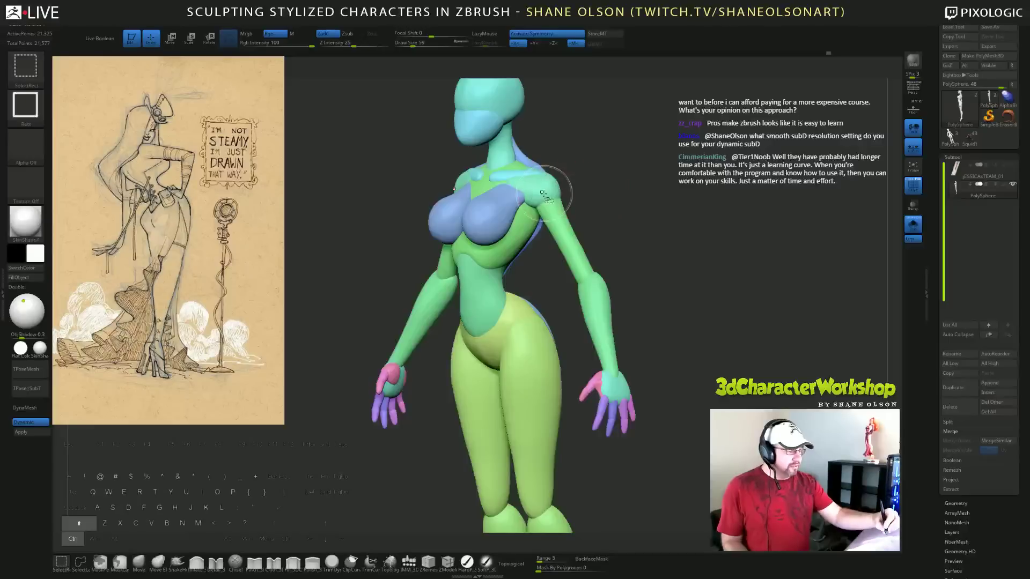
{"action": "left_click", "coordinate": [545, 194], "text": "ctrl+shift"}
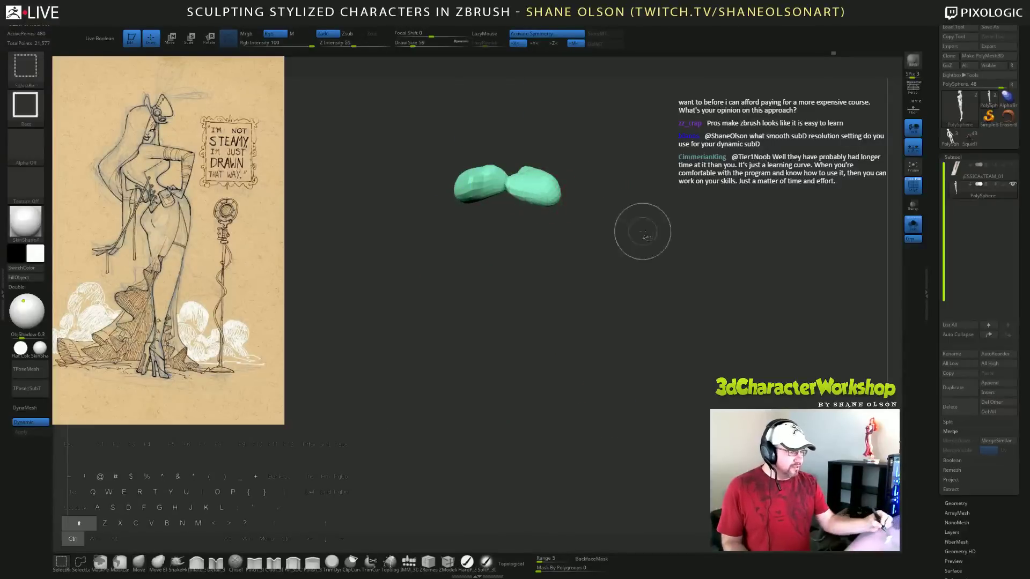
{"action": "left_click", "coordinate": [641, 230], "text": "ctrl+shift"}
{"action": "key", "text": "f"}
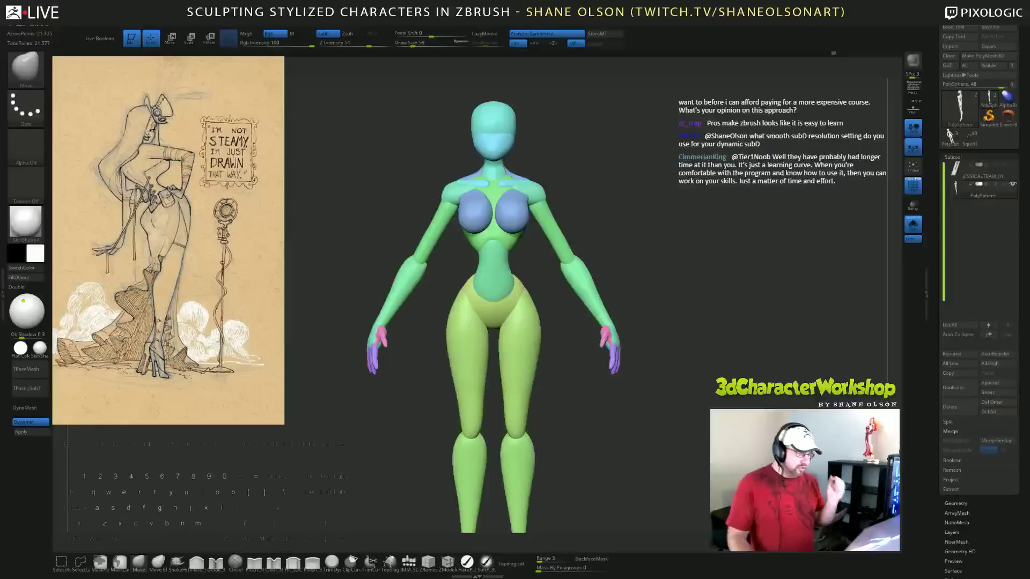
{"action": "left_click_drag", "start_coordinate": [705, 358], "coordinate": [704, 349], "text": "alt"}
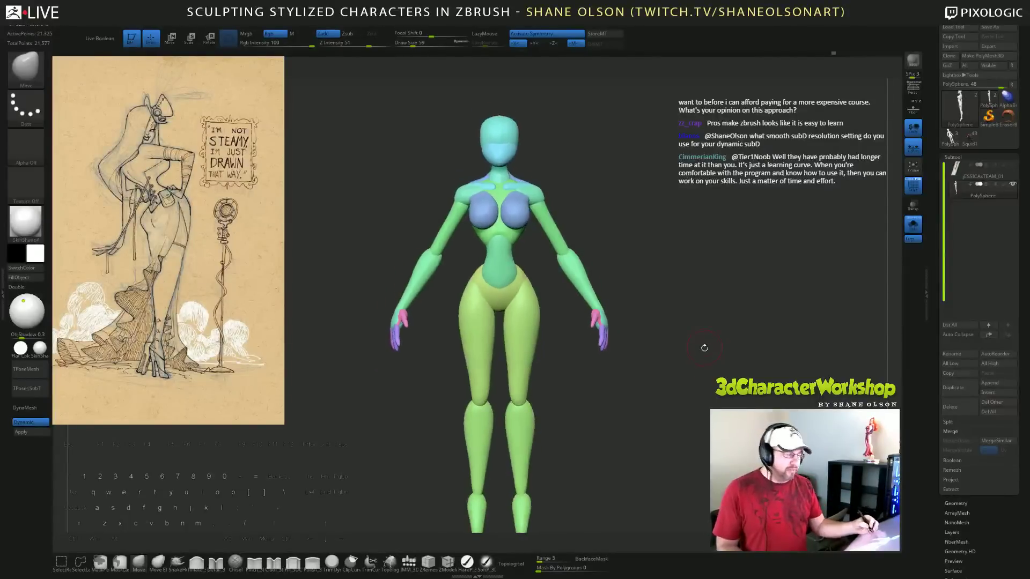
{"action": "left_click_drag", "start_coordinate": [720, 313], "coordinate": [630, 295]}
{"action": "left_click_drag", "start_coordinate": [682, 293], "coordinate": [742, 387], "text": "shift"}
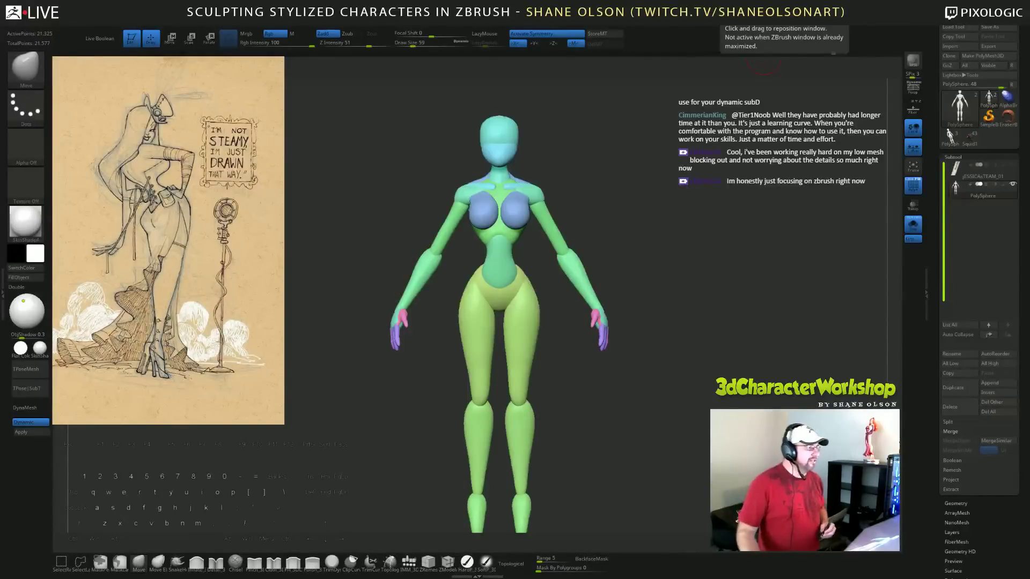
{"action": "left_click_drag", "start_coordinate": [692, 382], "coordinate": [702, 407]}
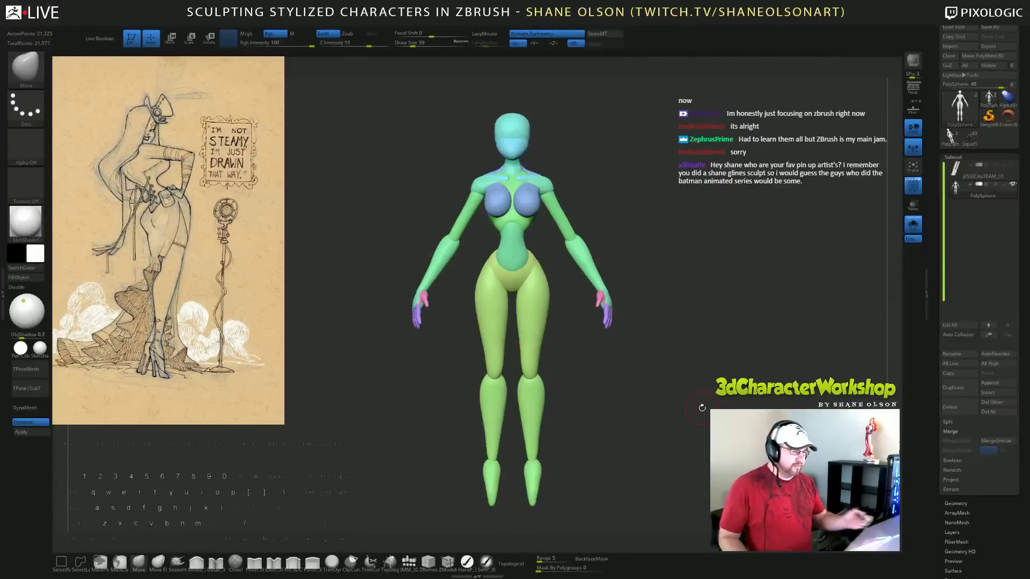
{"action": "left_click_drag", "start_coordinate": [702, 408], "coordinate": [722, 400]}
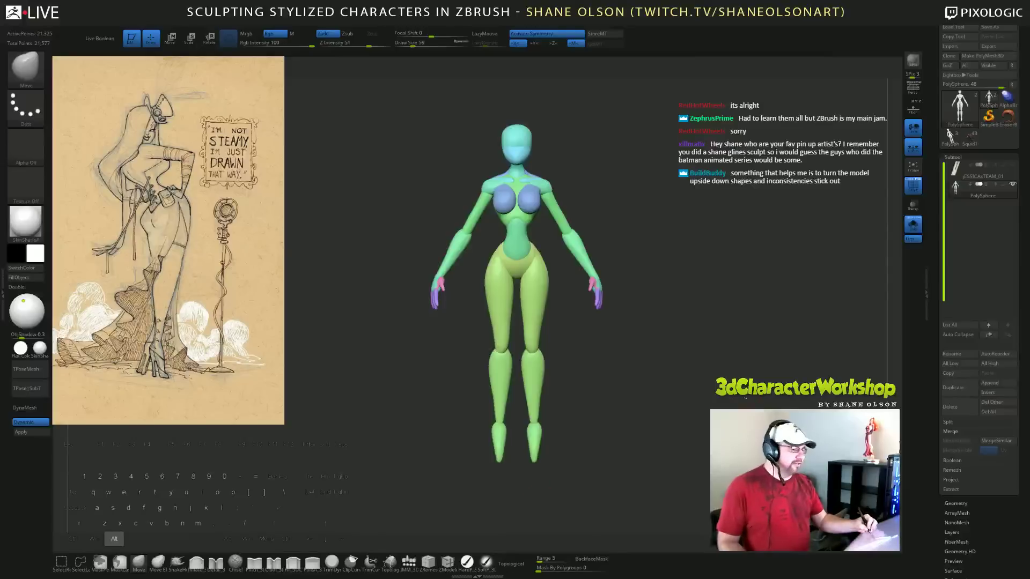
Insert a mirrored pair of QuadSphere-2 primitives on the sides of the head as ear shapes, working in side view.
{"action": "left_click_drag", "start_coordinate": [773, 461], "coordinate": [773, 443], "text": "alt"}
{"action": "left_click_drag", "start_coordinate": [799, 397], "coordinate": [719, 349]}
{"action": "mouse_move", "coordinate": [669, 232]}
{"action": "left_mouse_down", "text": "alt"}
{"action": "mouse_move", "coordinate": [671, 301]}
{"action": "mouse_move", "coordinate": [697, 292]}
{"action": "mouse_move", "coordinate": [717, 300]}
{"action": "mouse_move", "coordinate": [692, 251]}
{"action": "mouse_move", "coordinate": [693, 283]}
{"action": "mouse_move", "coordinate": [722, 276]}
{"action": "left_mouse_up", "text": "alt"}
{"action": "left_click", "coordinate": [409, 561]}
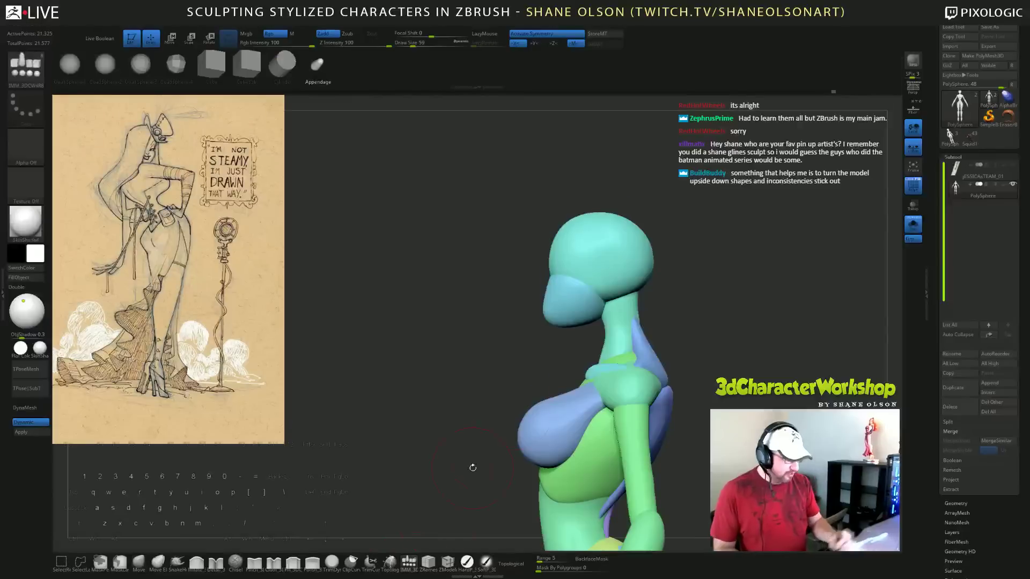
{"action": "left_click_drag", "start_coordinate": [599, 273], "coordinate": [600, 288]}
{"action": "key", "text": "ctrl+z"}
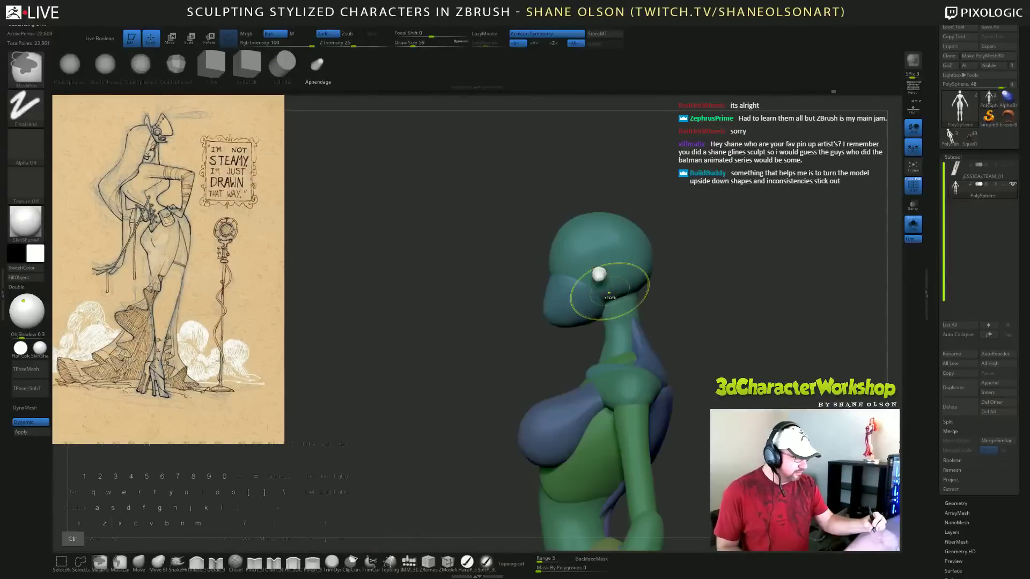
{"action": "left_click", "coordinate": [111, 65]}
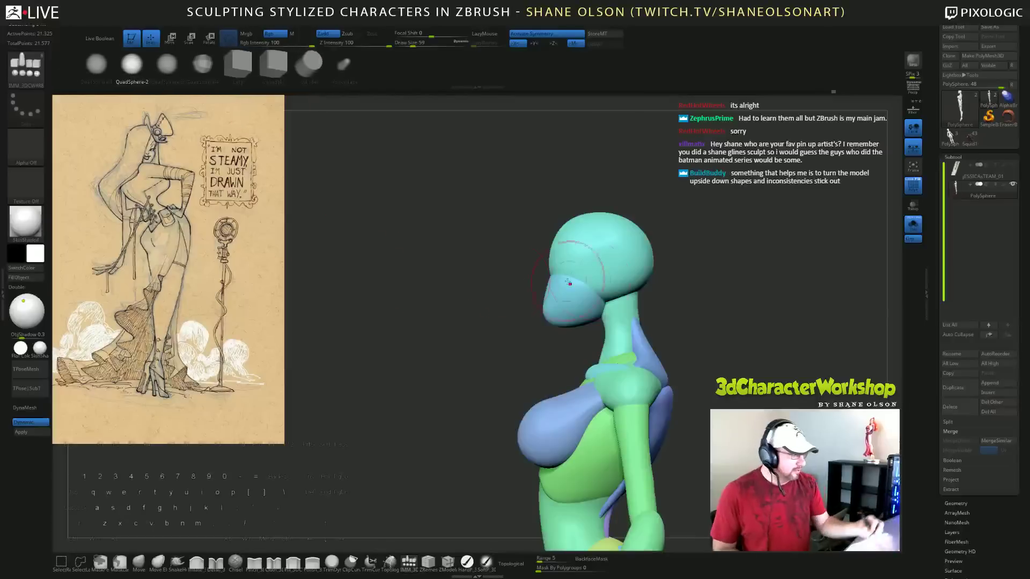
{"action": "left_click_drag", "start_coordinate": [605, 276], "coordinate": [606, 290]}
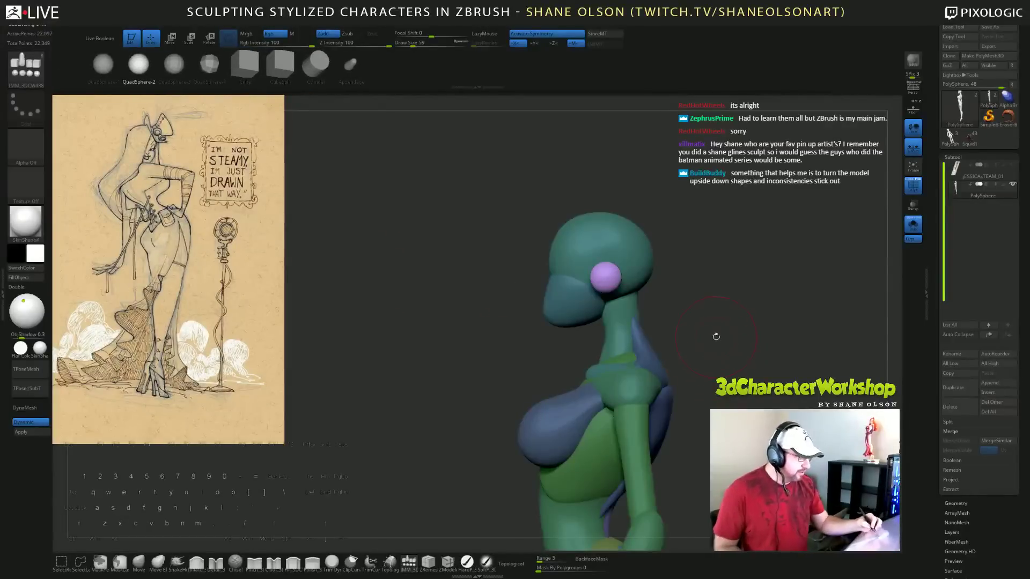
Bring up the mesh's dynamic subdivision settings to check the smoothing resolution.
{"action": "left_click_drag", "start_coordinate": [716, 336], "coordinate": [733, 344]}
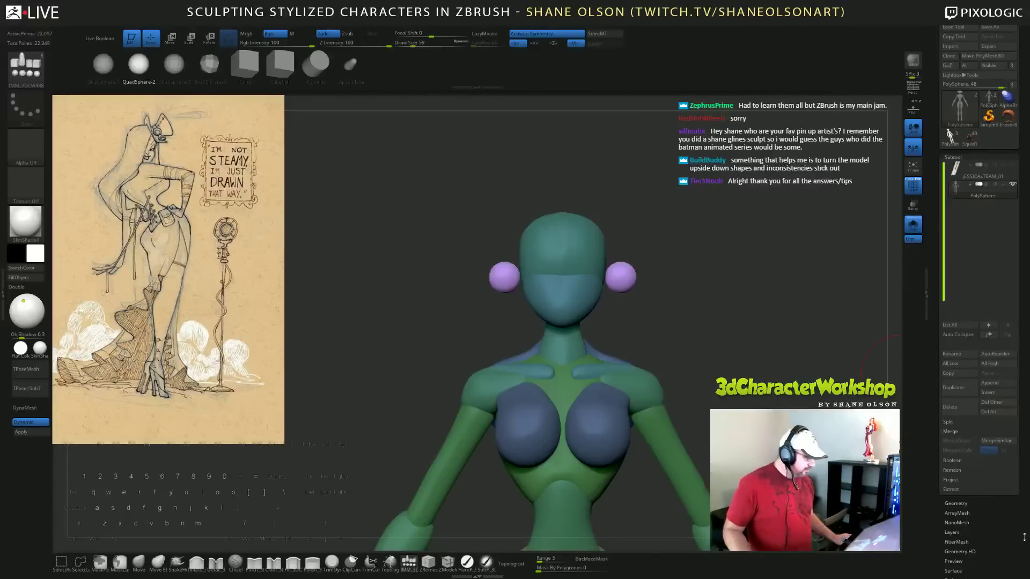
{"action": "left_click", "coordinate": [972, 504]}
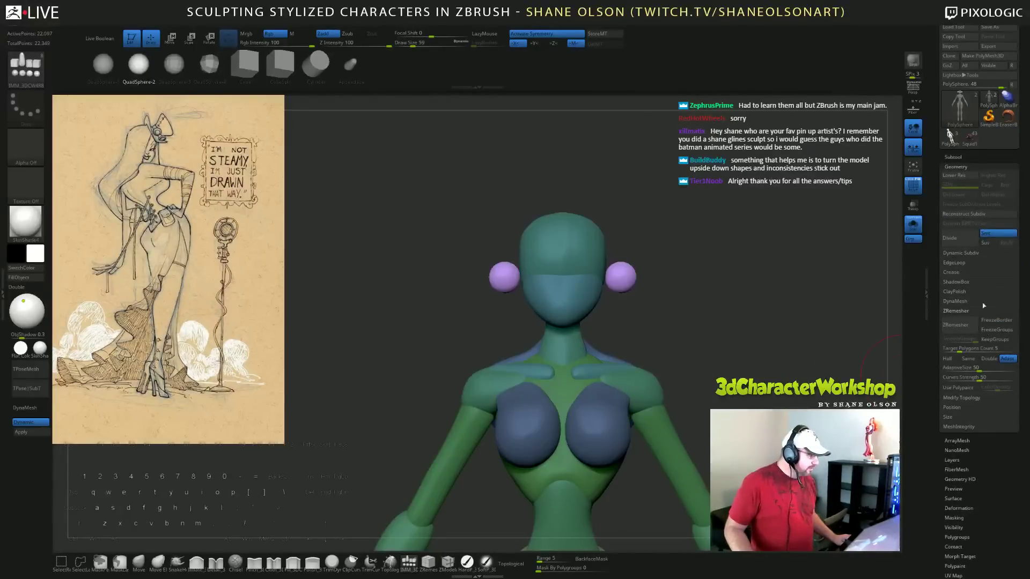
{"action": "left_click", "coordinate": [969, 254]}
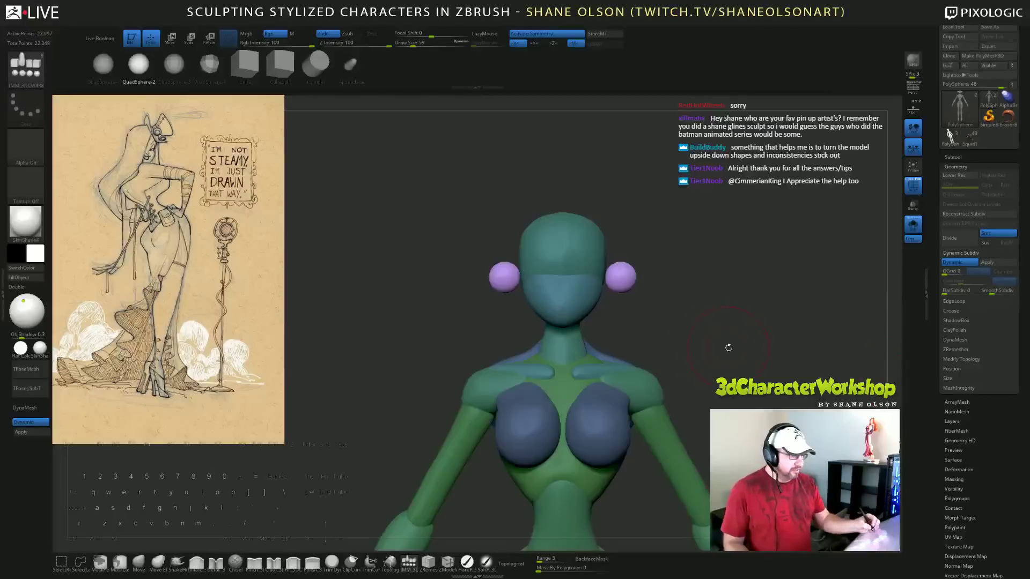
Move the ear spheres inward against the sides of the head and rotate them from above to follow the skull.
{"action": "left_click_drag", "start_coordinate": [778, 346], "coordinate": [702, 315]}
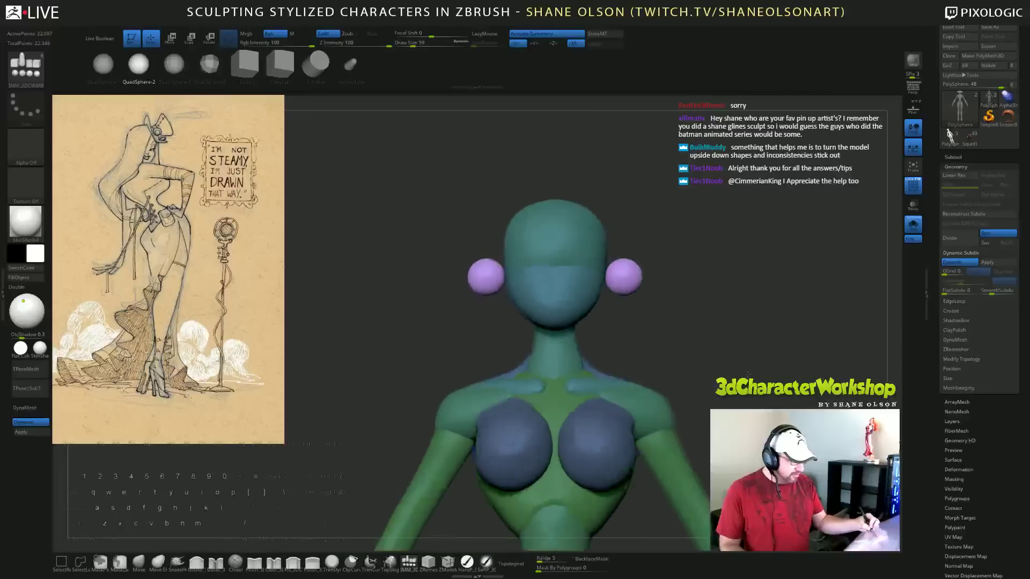
{"action": "key", "text": "e"}
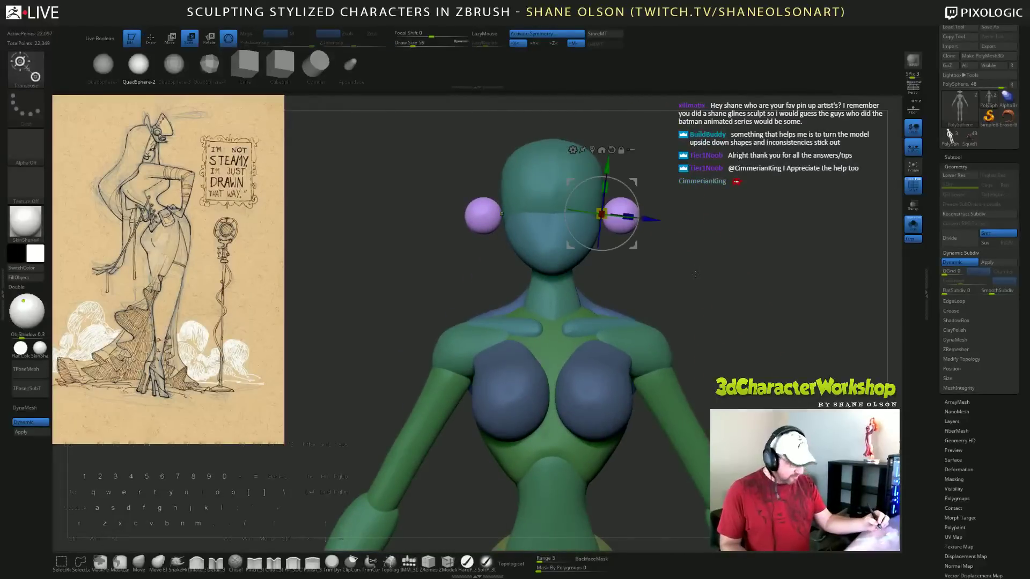
{"action": "mouse_move", "coordinate": [658, 219]}
{"action": "left_mouse_down"}
{"action": "mouse_move", "coordinate": [643, 220]}
{"action": "mouse_move", "coordinate": [670, 248]}
{"action": "left_mouse_up"}
{"action": "left_click_drag", "start_coordinate": [613, 214], "coordinate": [603, 214]}
{"action": "left_click_drag", "start_coordinate": [670, 226], "coordinate": [696, 294]}
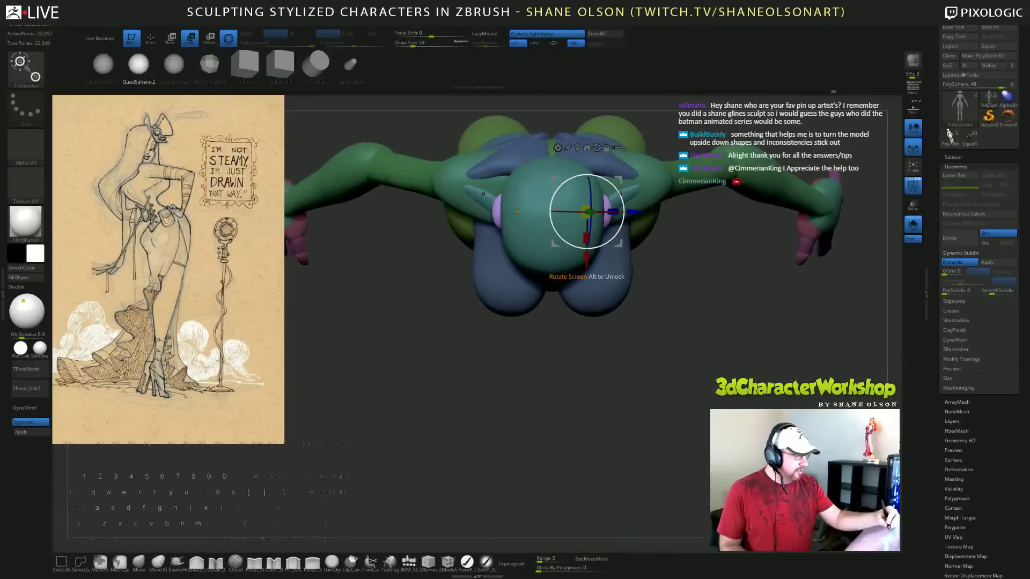
{"action": "left_click_drag", "start_coordinate": [623, 204], "coordinate": [600, 218]}
{"action": "left_click_drag", "start_coordinate": [696, 294], "coordinate": [692, 247]}
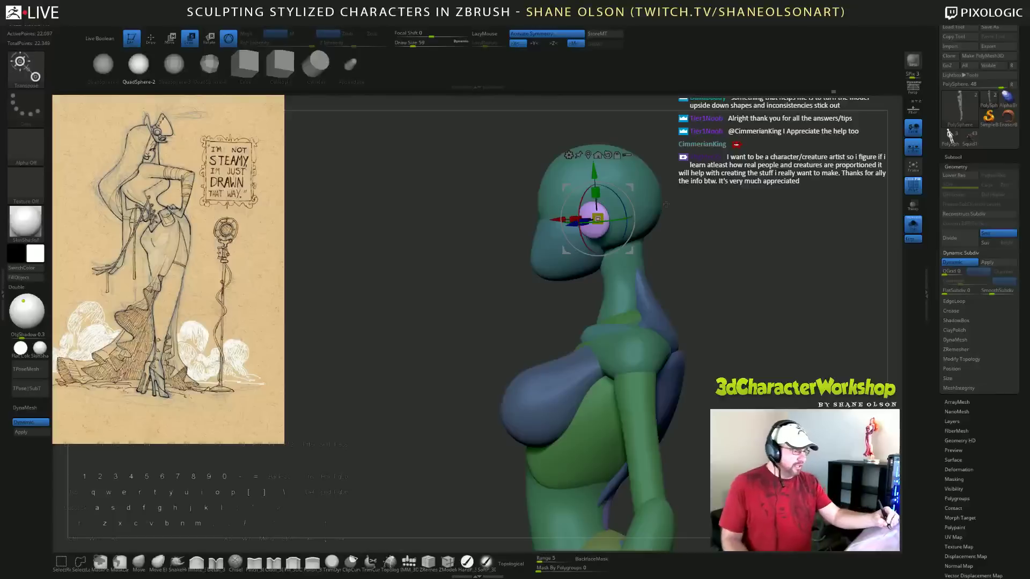
Tilt the ear spheres with the transform gizmo and scale them into thin, flattened ovals.
{"action": "left_click_drag", "start_coordinate": [666, 204], "coordinate": [720, 206]}
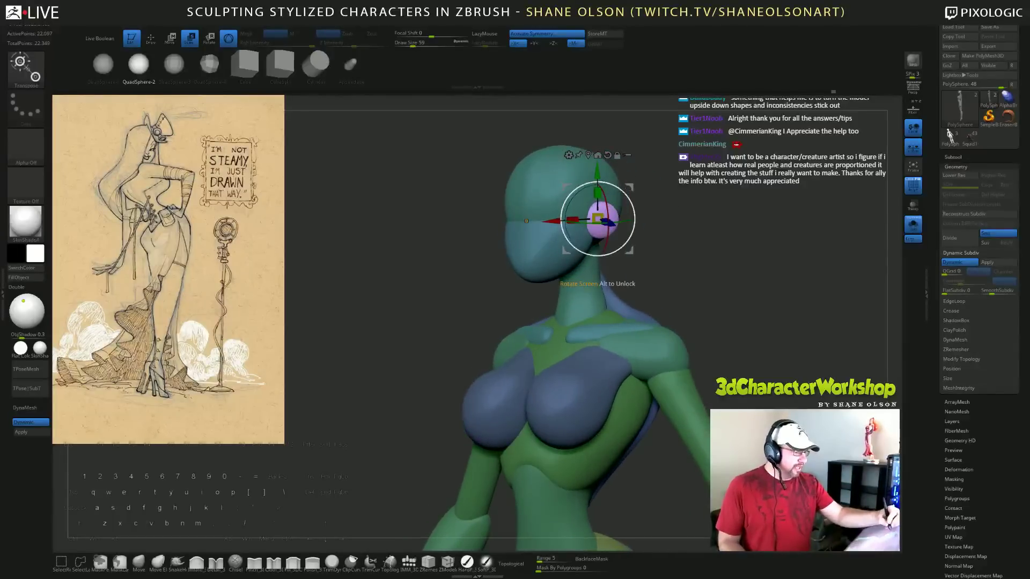
{"action": "left_click_drag", "start_coordinate": [627, 189], "coordinate": [631, 194]}
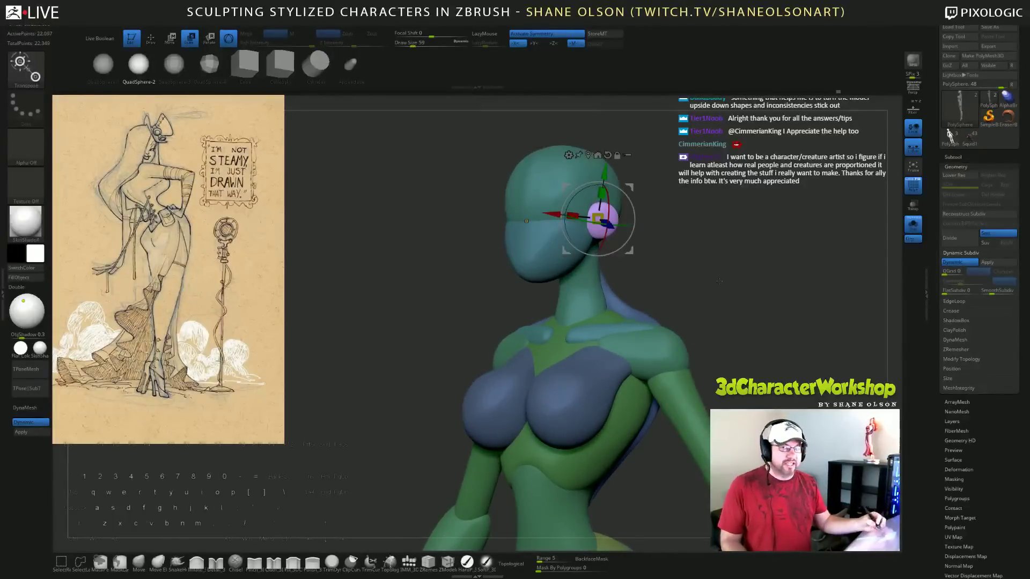
{"action": "mouse_move", "coordinate": [719, 280]}
{"action": "left_mouse_down"}
{"action": "mouse_move", "coordinate": [708, 279]}
{"action": "mouse_move", "coordinate": [720, 272]}
{"action": "mouse_move", "coordinate": [727, 296]}
{"action": "mouse_move", "coordinate": [704, 273]}
{"action": "left_mouse_up"}
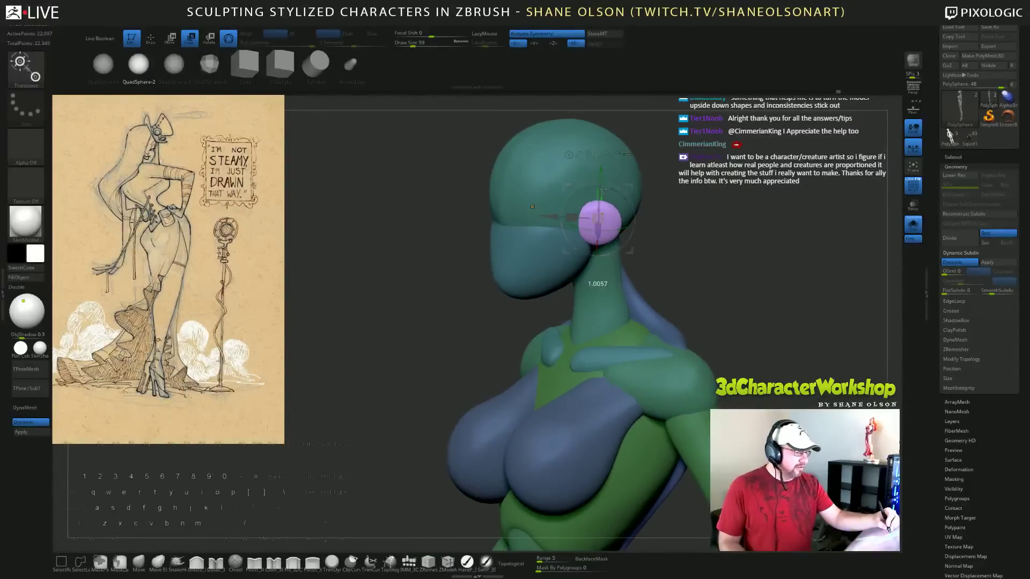
{"action": "mouse_move", "coordinate": [677, 218]}
{"action": "left_mouse_down"}
{"action": "mouse_move", "coordinate": [663, 234]}
{"action": "mouse_move", "coordinate": [605, 216]}
{"action": "left_mouse_up"}
Shape the flattened ears into slanted ovals using the Move brush at Draw Size 25.
{"action": "left_click", "coordinate": [139, 562]}
{"action": "key", "text": "s"}
{"action": "left_click_drag", "start_coordinate": [685, 242], "coordinate": [678, 243]}
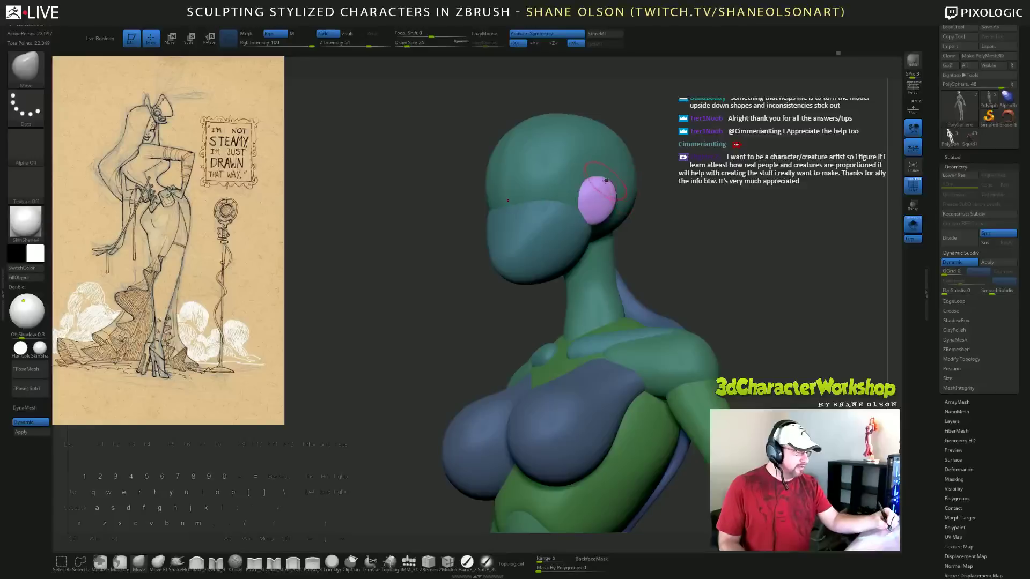
{"action": "mouse_move", "coordinate": [606, 181]}
{"action": "left_mouse_down"}
{"action": "mouse_move", "coordinate": [614, 196]}
{"action": "mouse_move", "coordinate": [590, 177]}
{"action": "left_mouse_up"}
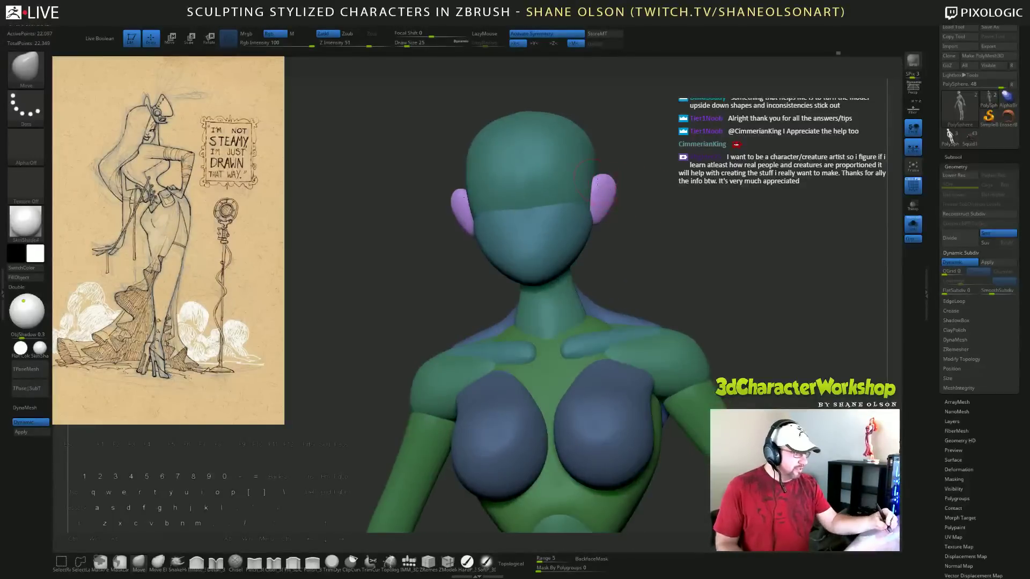
{"action": "left_click_drag", "start_coordinate": [708, 231], "coordinate": [636, 206]}
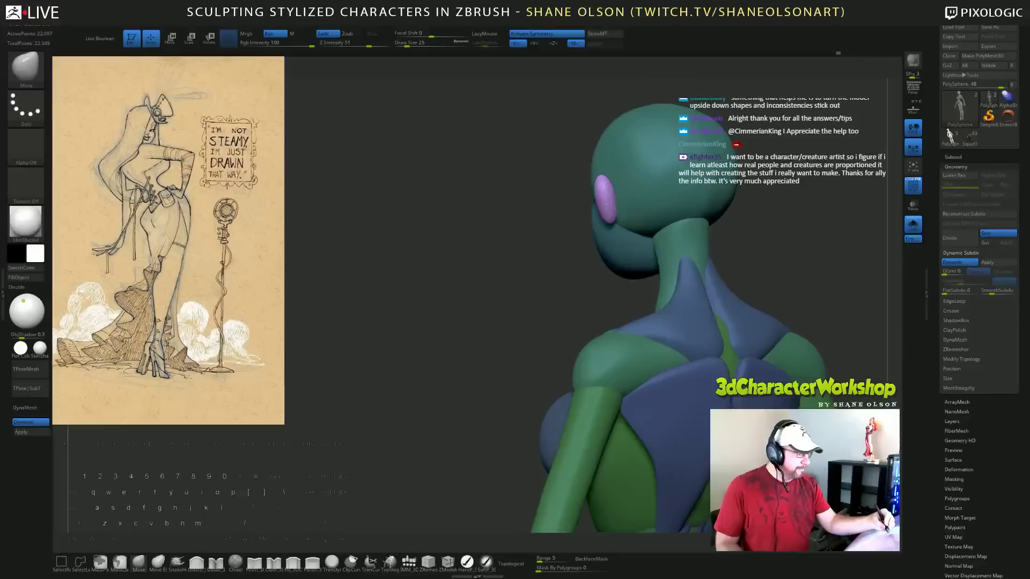
{"action": "left_click_drag", "start_coordinate": [564, 261], "coordinate": [598, 217]}
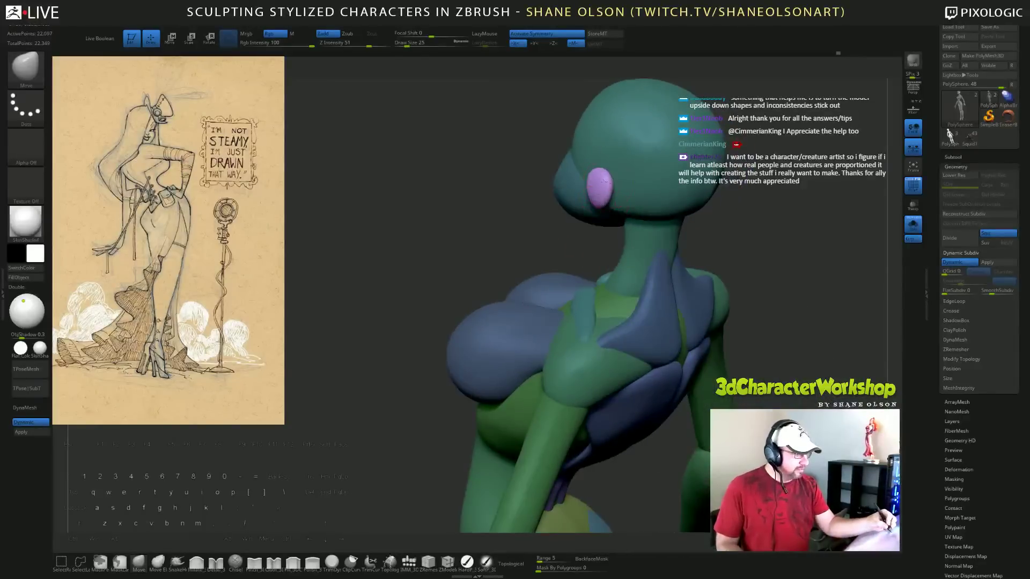
{"action": "mouse_move", "coordinate": [788, 240]}
{"action": "left_mouse_down"}
{"action": "mouse_move", "coordinate": [777, 223]}
{"action": "mouse_move", "coordinate": [804, 223]}
{"action": "left_mouse_up"}
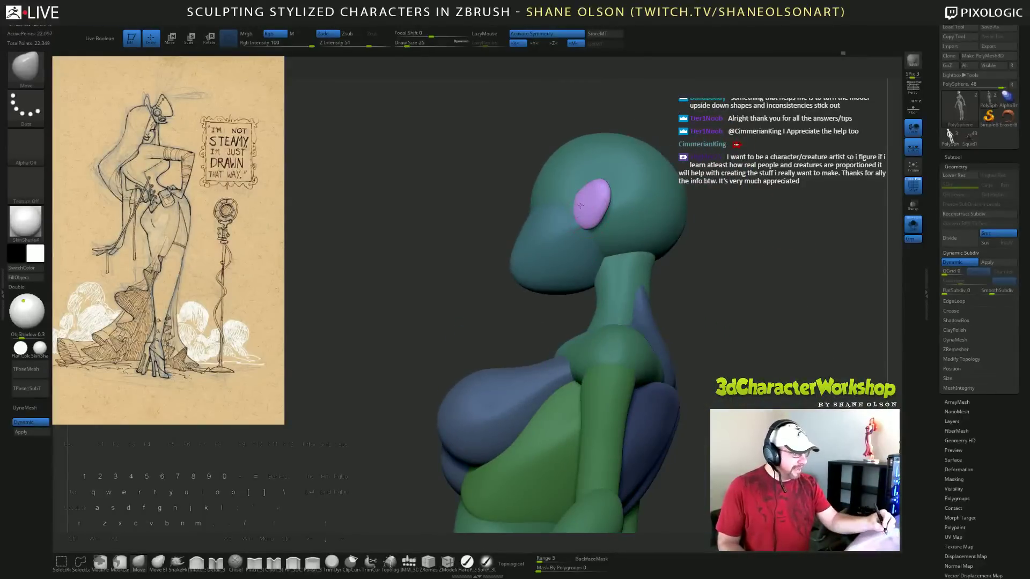
{"action": "left_click_drag", "start_coordinate": [581, 205], "coordinate": [589, 200]}
Enlarge the Move brush and push the ears closer to the head in front view.
{"action": "left_click_drag", "start_coordinate": [709, 246], "coordinate": [729, 231]}
{"action": "left_click_drag", "start_coordinate": [649, 199], "coordinate": [611, 229]}
{"action": "key", "text": "s"}
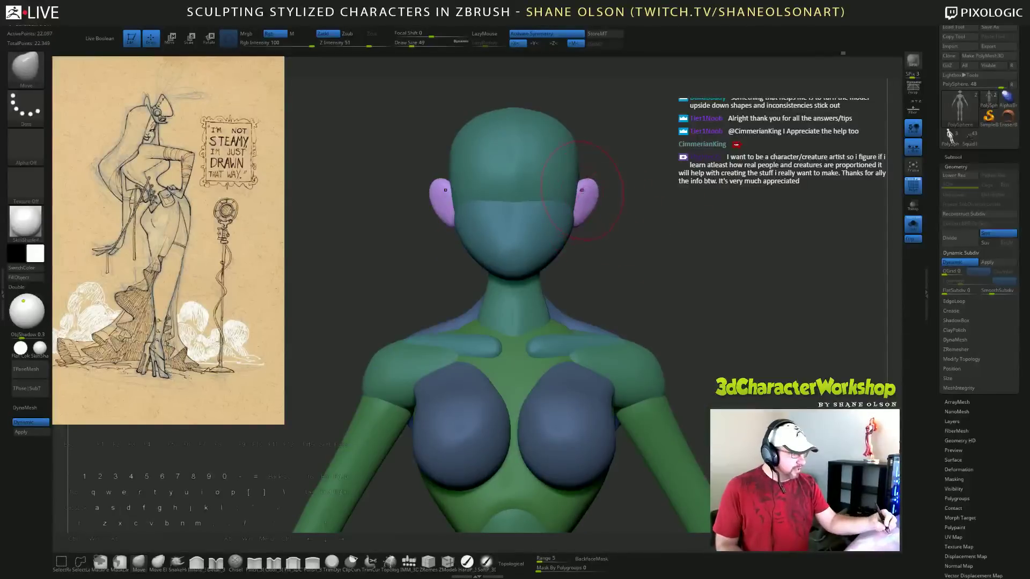
{"action": "left_click_drag", "start_coordinate": [582, 190], "coordinate": [579, 193]}
{"action": "left_click_drag", "start_coordinate": [650, 194], "coordinate": [577, 219]}
{"action": "mouse_move", "coordinate": [665, 263]}
{"action": "left_mouse_down"}
{"action": "mouse_move", "coordinate": [622, 201]}
{"action": "mouse_move", "coordinate": [597, 198]}
{"action": "left_mouse_up"}
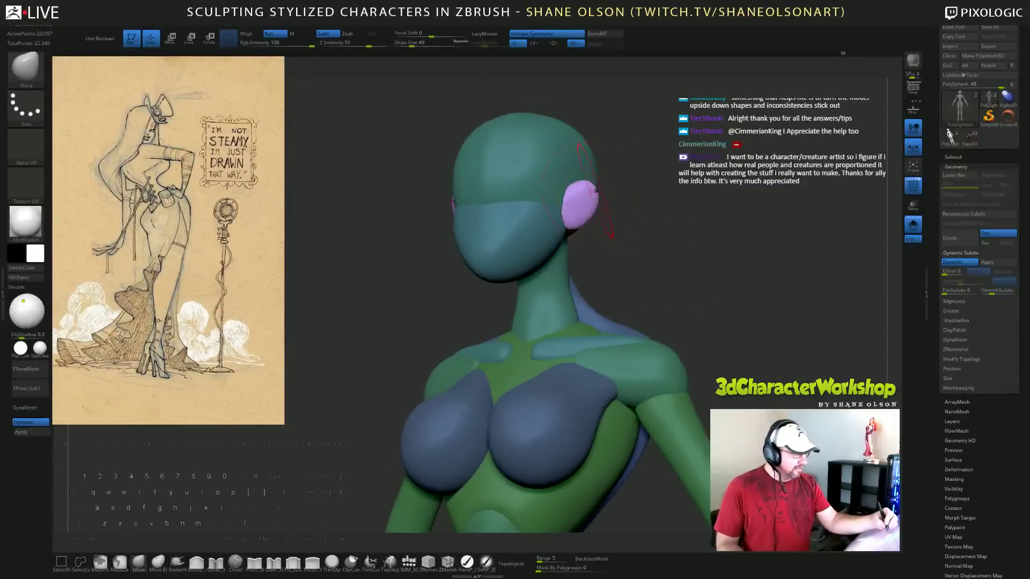
Adjust the ears' angle and placement on the head from behind and from the side.
{"action": "left_click_drag", "start_coordinate": [664, 235], "coordinate": [587, 209]}
{"action": "left_click_drag", "start_coordinate": [575, 279], "coordinate": [588, 281]}
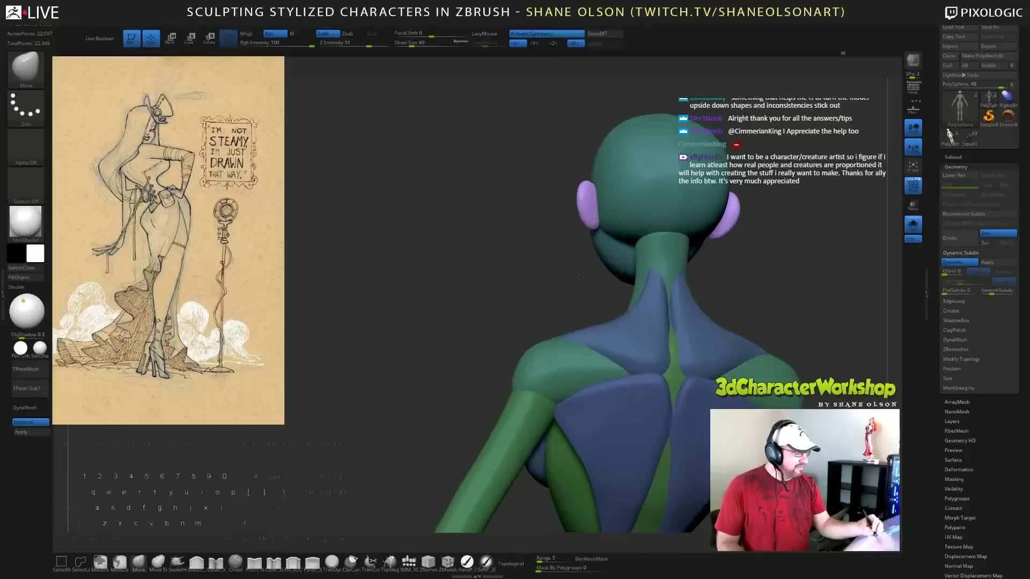
{"action": "left_click_drag", "start_coordinate": [587, 199], "coordinate": [579, 209]}
{"action": "left_click_drag", "start_coordinate": [556, 295], "coordinate": [590, 282]}
{"action": "left_click_drag", "start_coordinate": [693, 257], "coordinate": [668, 241]}
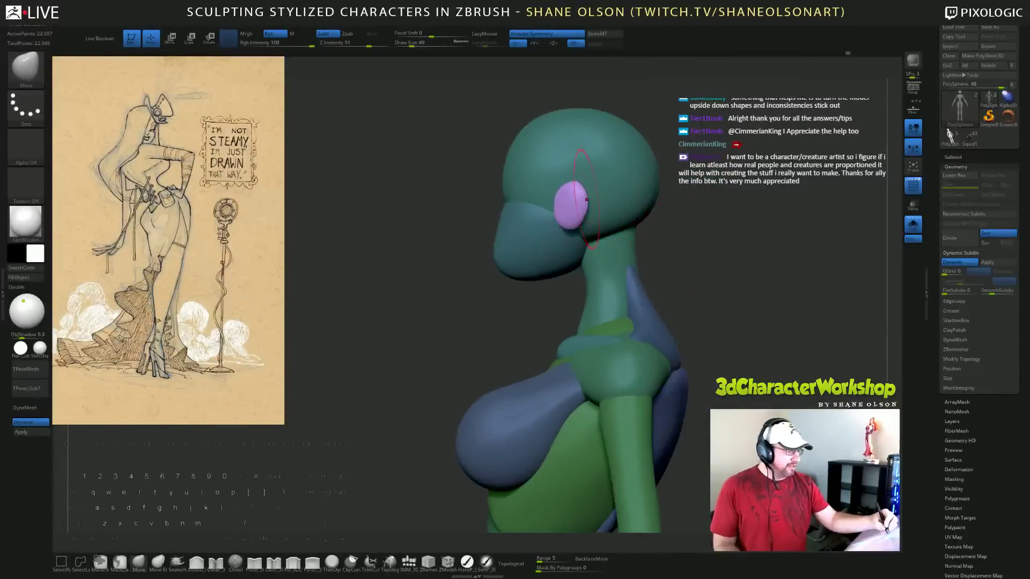
{"action": "left_click_drag", "start_coordinate": [586, 199], "coordinate": [580, 197]}
Reduce the Move brush to Draw Size 25 and refine the outline of the ear's front edge.
{"action": "right_click_drag", "start_coordinate": [569, 195], "coordinate": [598, 194]}
{"action": "key", "text": "s"}
{"action": "left_click_drag", "start_coordinate": [567, 196], "coordinate": [560, 188]}
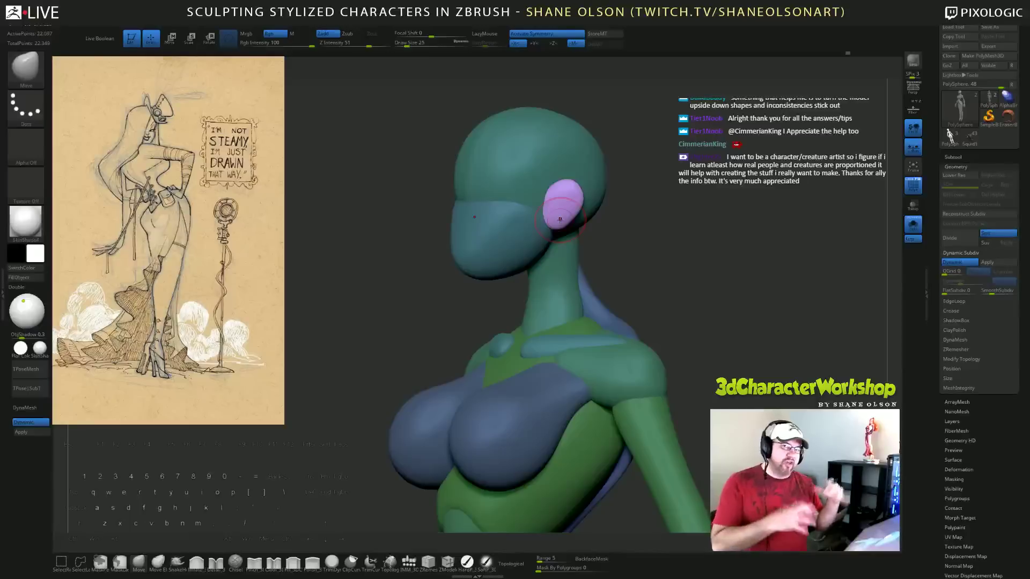
{"action": "mouse_move", "coordinate": [651, 232]}
{"action": "left_mouse_down"}
{"action": "mouse_move", "coordinate": [678, 233]}
{"action": "mouse_move", "coordinate": [642, 245]}
{"action": "mouse_move", "coordinate": [668, 231]}
{"action": "left_mouse_up"}
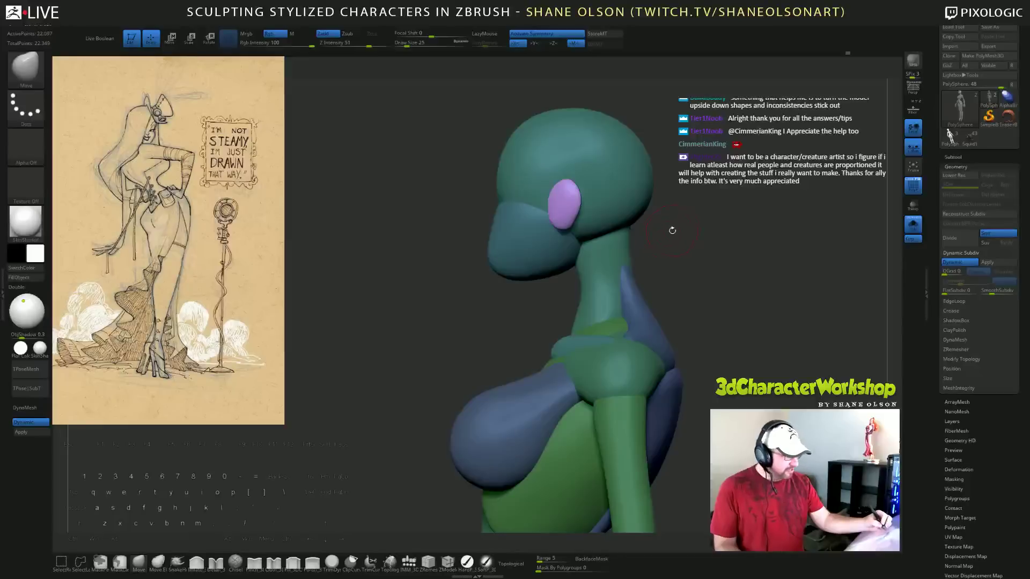
Move the ears farther back on the head and fine-tune their placement from the side.
{"action": "key", "text": "w"}
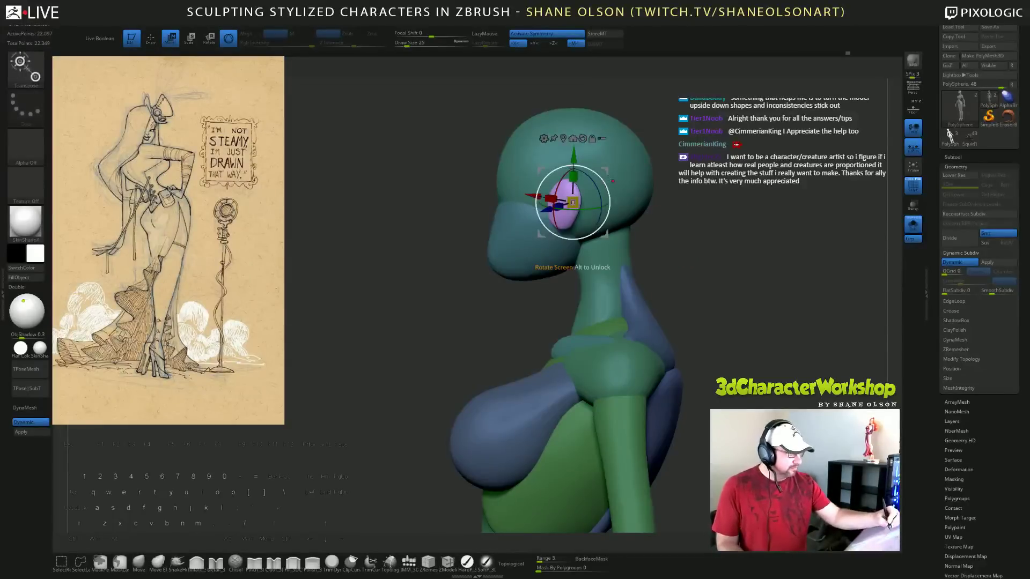
{"action": "left_click_drag", "start_coordinate": [604, 168], "coordinate": [618, 163]}
{"action": "left_click_drag", "start_coordinate": [586, 195], "coordinate": [586, 196]}
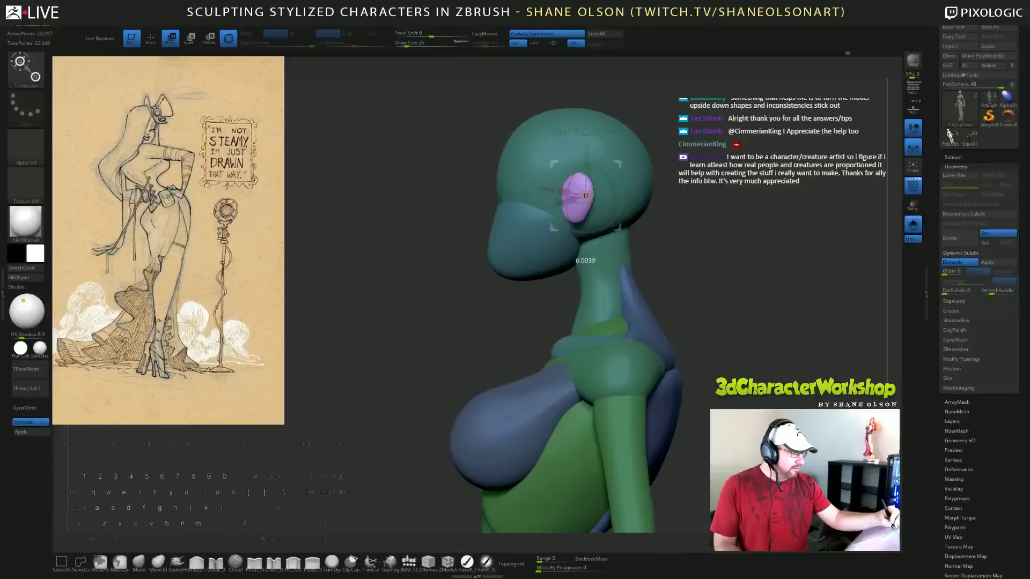
{"action": "left_click_drag", "start_coordinate": [619, 163], "coordinate": [619, 164]}
{"action": "mouse_move", "coordinate": [659, 212]}
{"action": "left_mouse_down"}
{"action": "mouse_move", "coordinate": [692, 216]}
{"action": "mouse_move", "coordinate": [678, 218]}
{"action": "left_mouse_up"}
{"action": "left_click_drag", "start_coordinate": [621, 164], "coordinate": [616, 167]}
{"action": "left_click_drag", "start_coordinate": [651, 252], "coordinate": [585, 263], "text": "shift"}
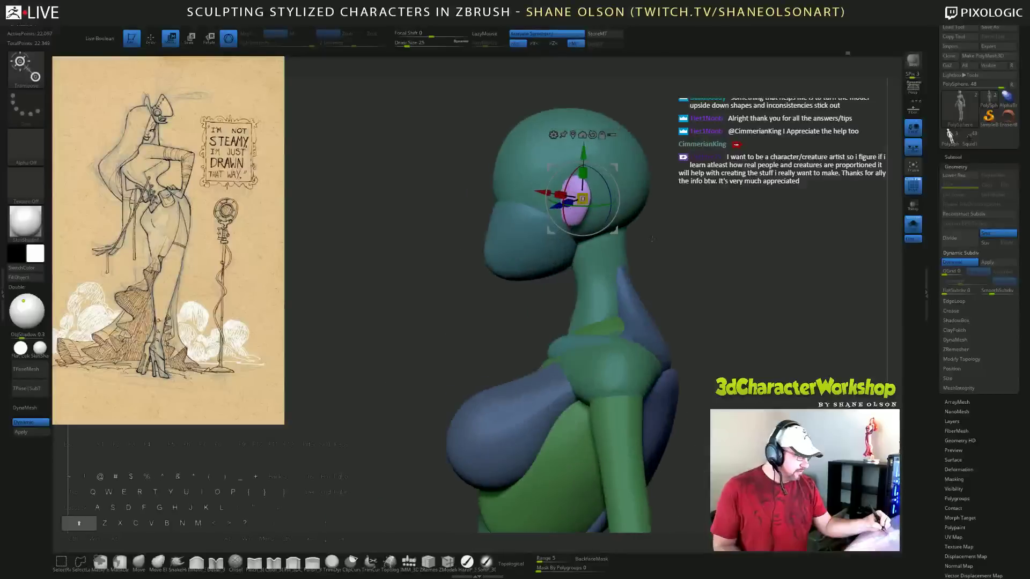
Clear the mask and turn on topological masking for the Move brush, undoing the trial strokes beside the ear.
{"action": "key", "text": "q"}
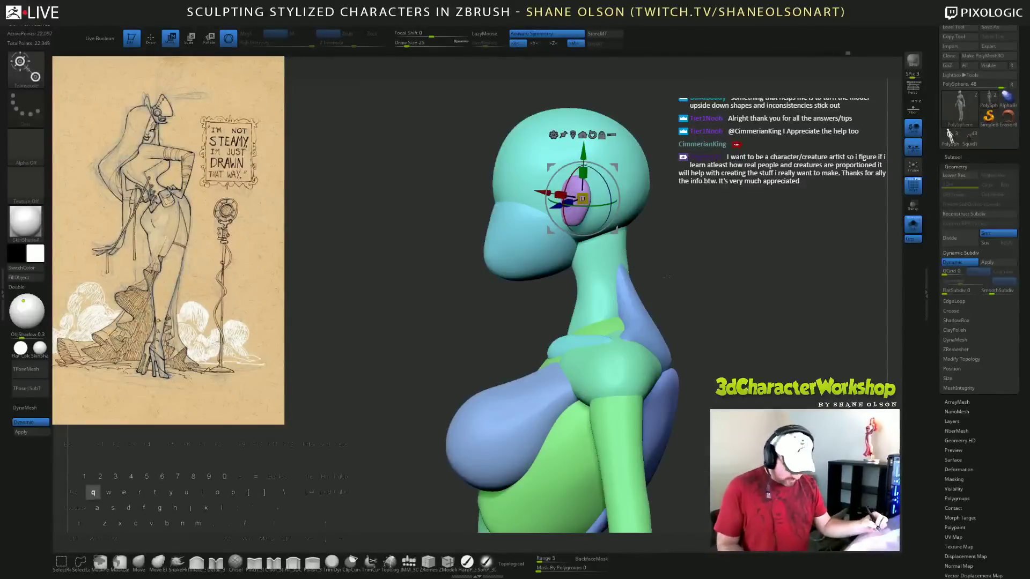
{"action": "key", "text": "s"}
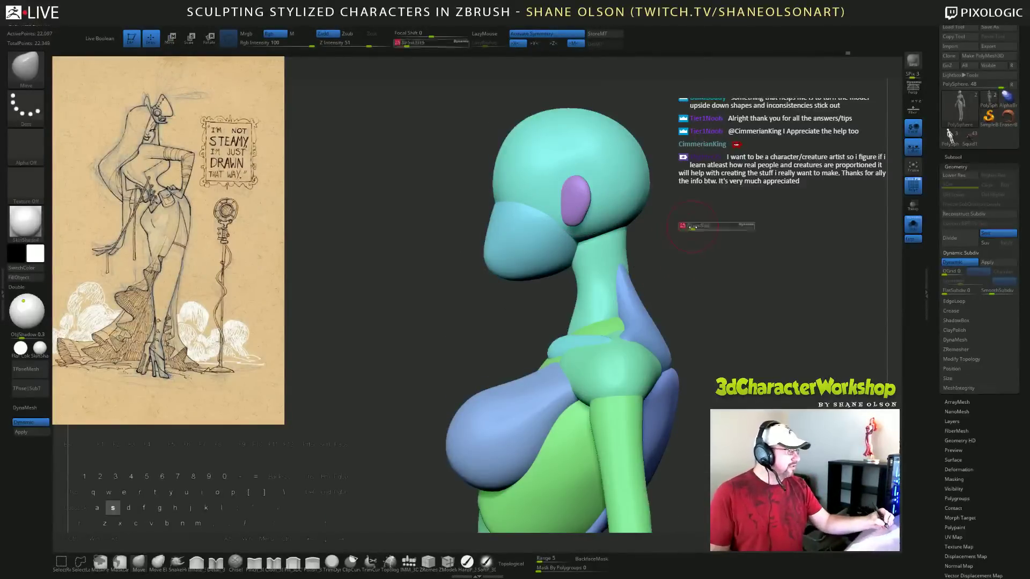
{"action": "left_click_drag", "start_coordinate": [691, 227], "coordinate": [751, 208]}
{"action": "left_click_drag", "start_coordinate": [571, 244], "coordinate": [580, 215]}
{"action": "key", "text": "ctrl"}
{"action": "key", "text": "ctrl+z"}
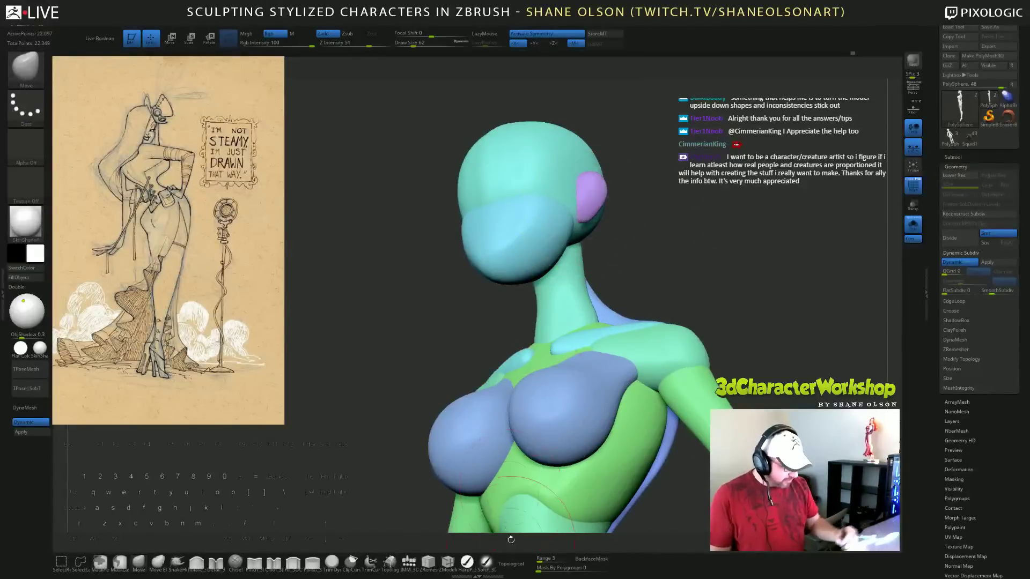
{"action": "left_click", "coordinate": [511, 562]}
{"action": "key", "text": "ctrl+z"}
Nudge the area where the ear meets the head with the topological Move brush, using Draw Size 54.
{"action": "left_click_drag", "start_coordinate": [572, 212], "coordinate": [568, 220]}
{"action": "mouse_move", "coordinate": [648, 230]}
{"action": "left_mouse_down"}
{"action": "mouse_move", "coordinate": [677, 249]}
{"action": "mouse_move", "coordinate": [679, 220]}
{"action": "mouse_move", "coordinate": [554, 247]}
{"action": "left_mouse_up"}
{"action": "key", "text": "s"}
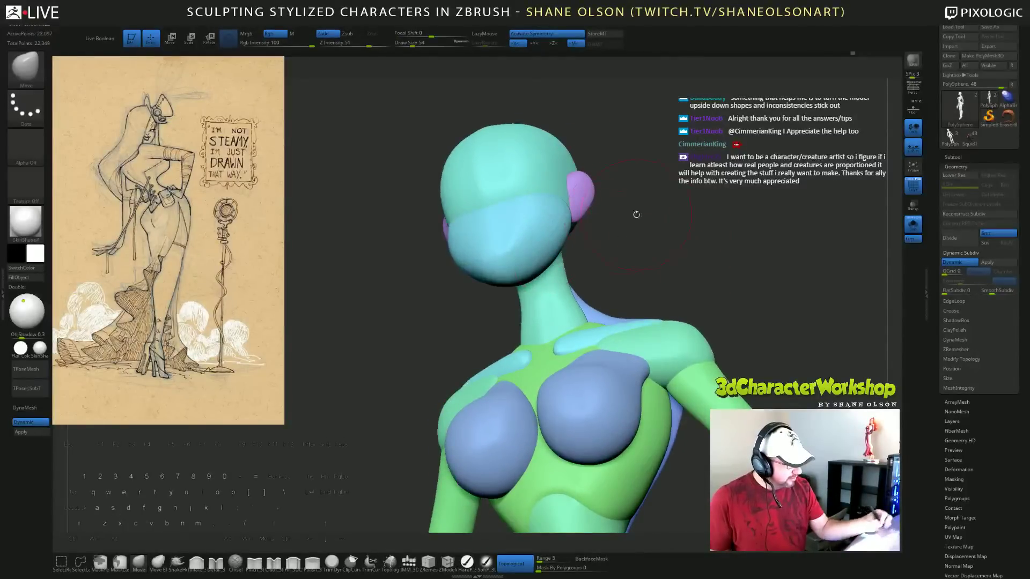
{"action": "left_click_drag", "start_coordinate": [634, 214], "coordinate": [589, 266]}
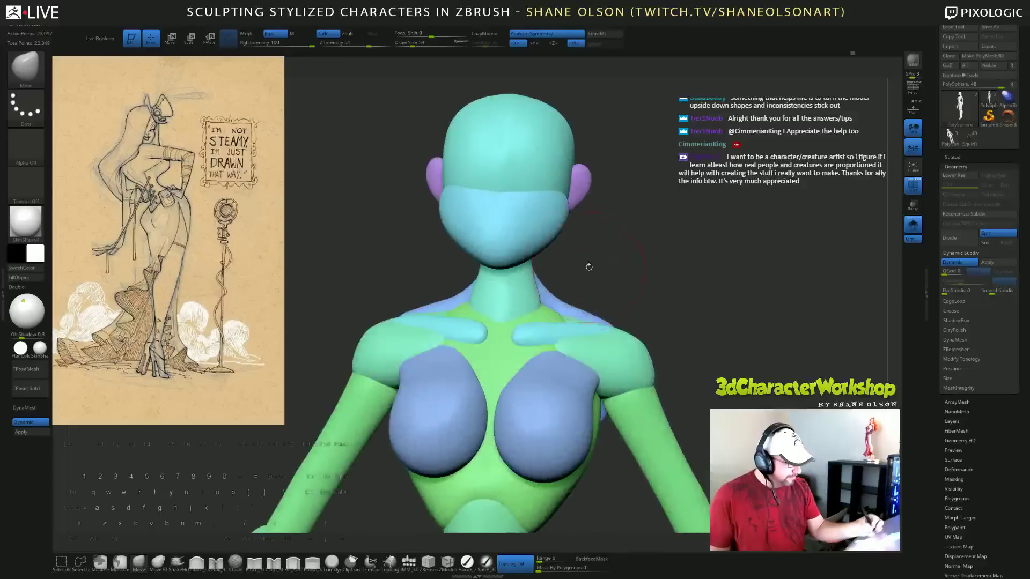
{"action": "left_click_drag", "start_coordinate": [633, 236], "coordinate": [544, 257]}
{"action": "key", "text": "shift"}
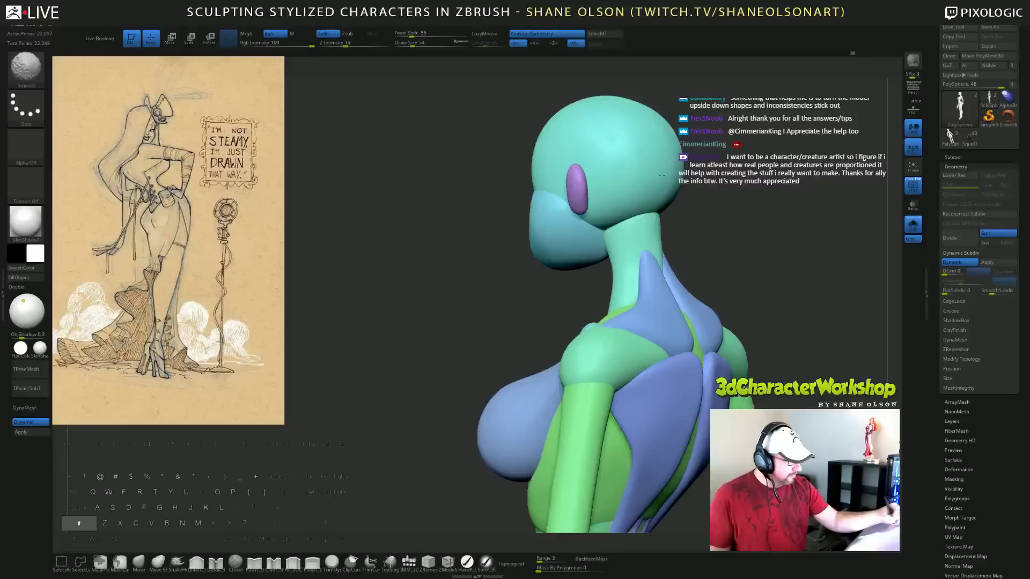
Taper the lower end of the ears in side view by shifting their lower front edge with the Move brush.
{"action": "mouse_move", "coordinate": [652, 209]}
{"action": "left_mouse_down"}
{"action": "mouse_move", "coordinate": [720, 201]}
{"action": "mouse_move", "coordinate": [697, 214]}
{"action": "mouse_move", "coordinate": [734, 221]}
{"action": "left_mouse_up"}
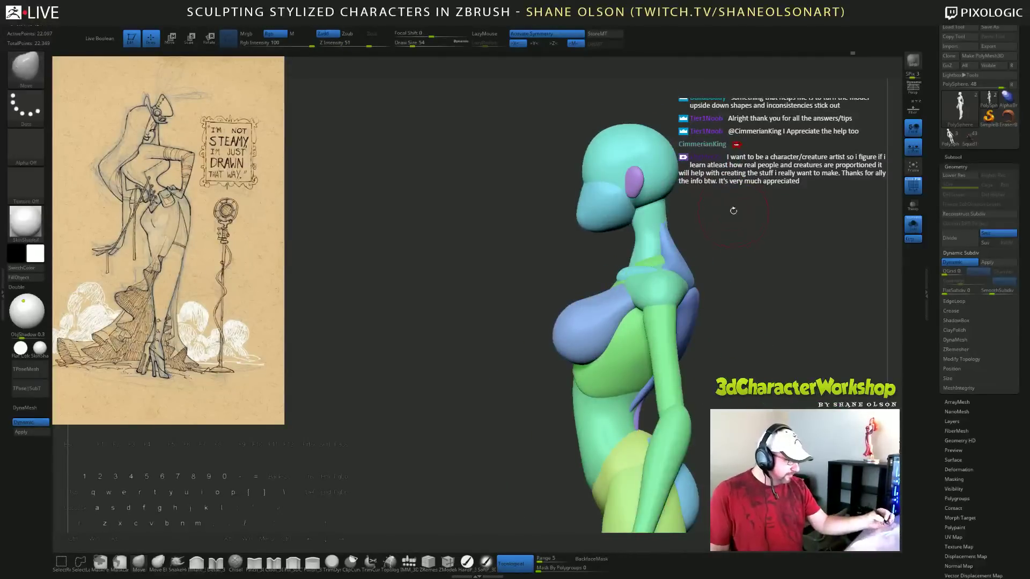
{"action": "left_click_drag", "start_coordinate": [735, 177], "coordinate": [701, 243]}
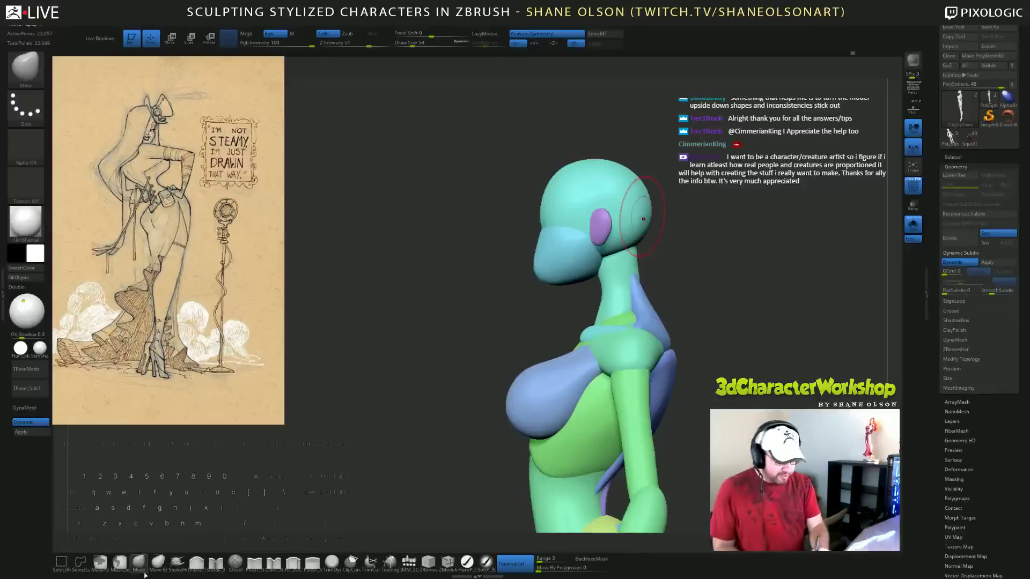
{"action": "left_click_drag", "start_coordinate": [601, 232], "coordinate": [607, 228]}
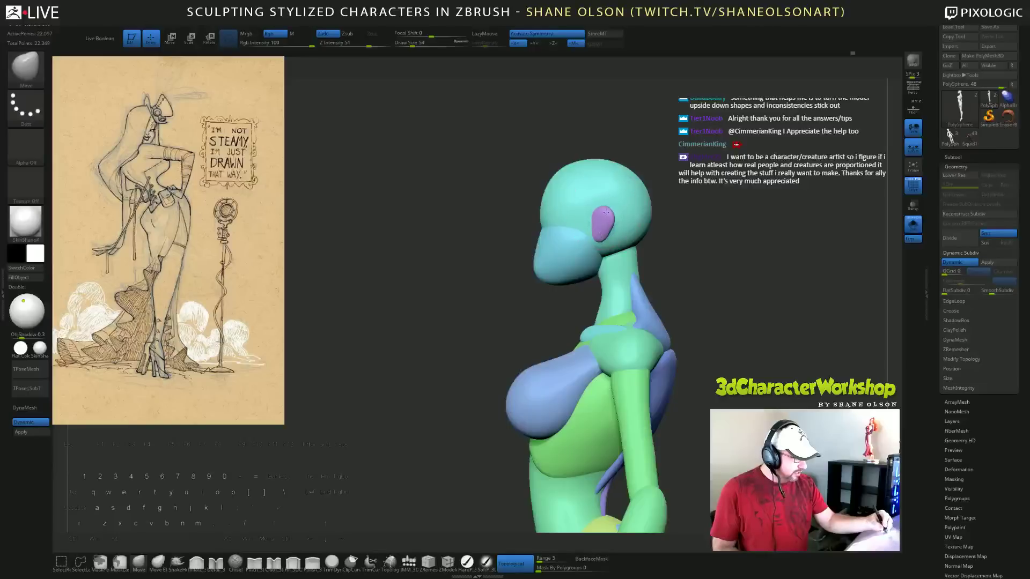
{"action": "right_click_drag", "start_coordinate": [604, 216], "coordinate": [567, 220]}
{"action": "left_click_drag", "start_coordinate": [601, 228], "coordinate": [593, 224]}
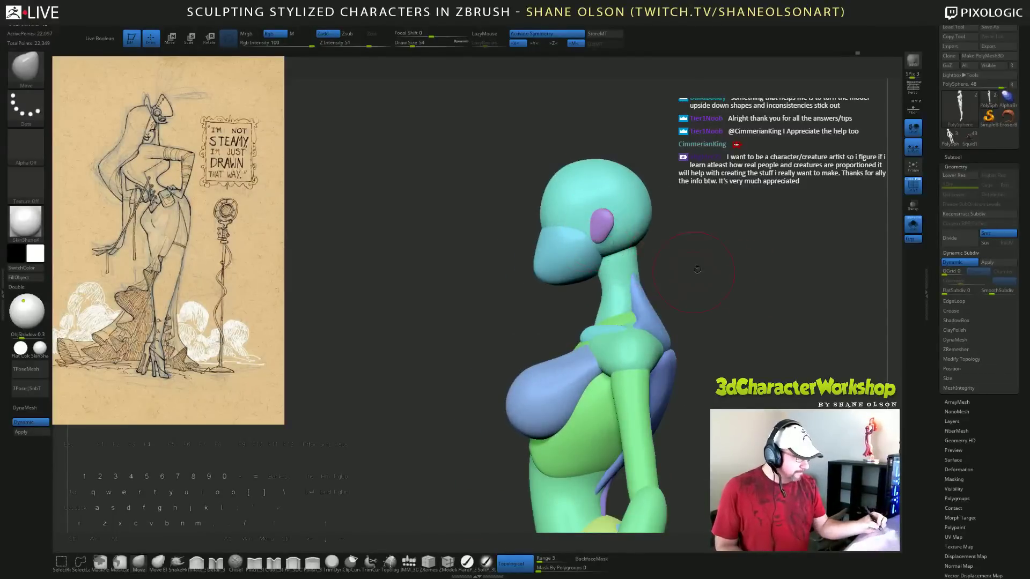
{"action": "mouse_move", "coordinate": [697, 270]}
{"action": "right_mouse_down"}
{"action": "mouse_move", "coordinate": [712, 267]}
{"action": "mouse_move", "coordinate": [699, 267]}
{"action": "right_mouse_up"}
Carve in the jawline and the underside of the jaw with subtractive brush strokes at Draw Size 37.
{"action": "left_click", "coordinate": [254, 563]}
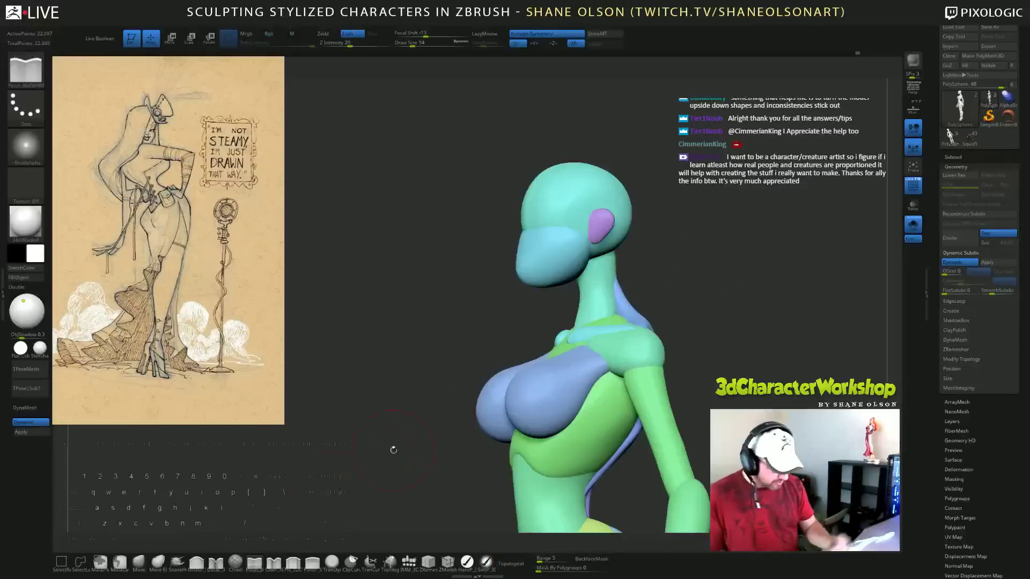
{"action": "key", "text": "s"}
{"action": "left_click_drag", "start_coordinate": [682, 257], "coordinate": [671, 258]}
{"action": "mouse_move", "coordinate": [587, 237]}
{"action": "left_mouse_down", "text": "alt"}
{"action": "mouse_move", "coordinate": [594, 265]}
{"action": "mouse_move", "coordinate": [671, 258]}
{"action": "mouse_move", "coordinate": [587, 246]}
{"action": "mouse_move", "coordinate": [579, 259]}
{"action": "left_mouse_up", "text": "alt"}
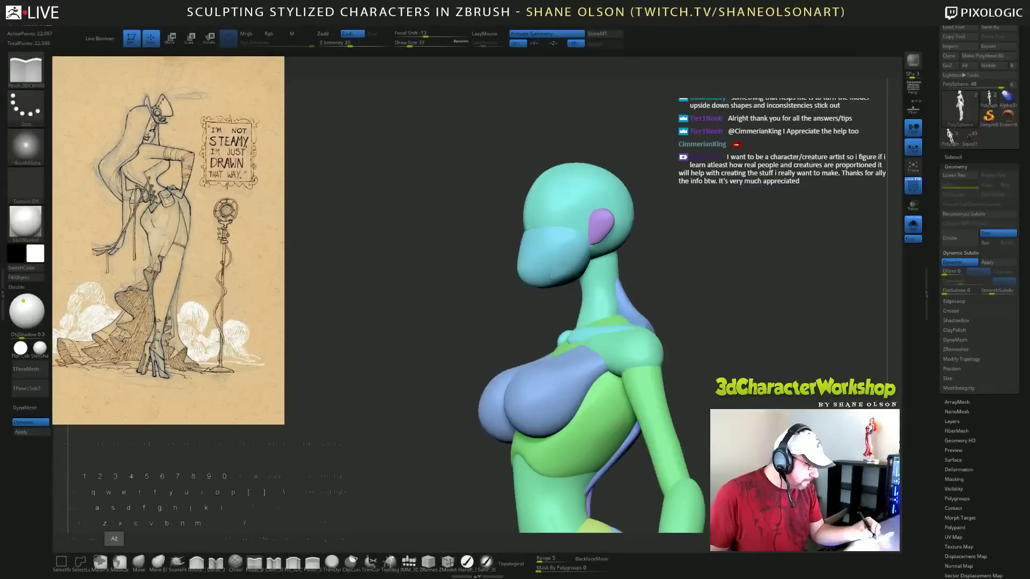
{"action": "mouse_move", "coordinate": [697, 269]}
{"action": "left_mouse_down"}
{"action": "mouse_move", "coordinate": [630, 268]}
{"action": "mouse_move", "coordinate": [709, 272]}
{"action": "left_mouse_up"}
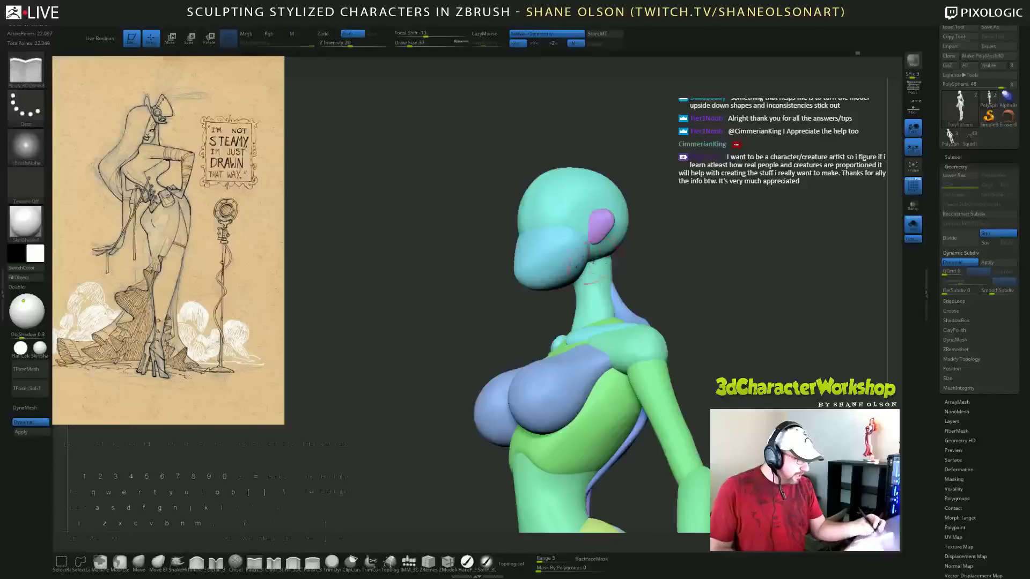
{"action": "left_click_drag", "start_coordinate": [530, 282], "coordinate": [570, 280], "text": "alt"}
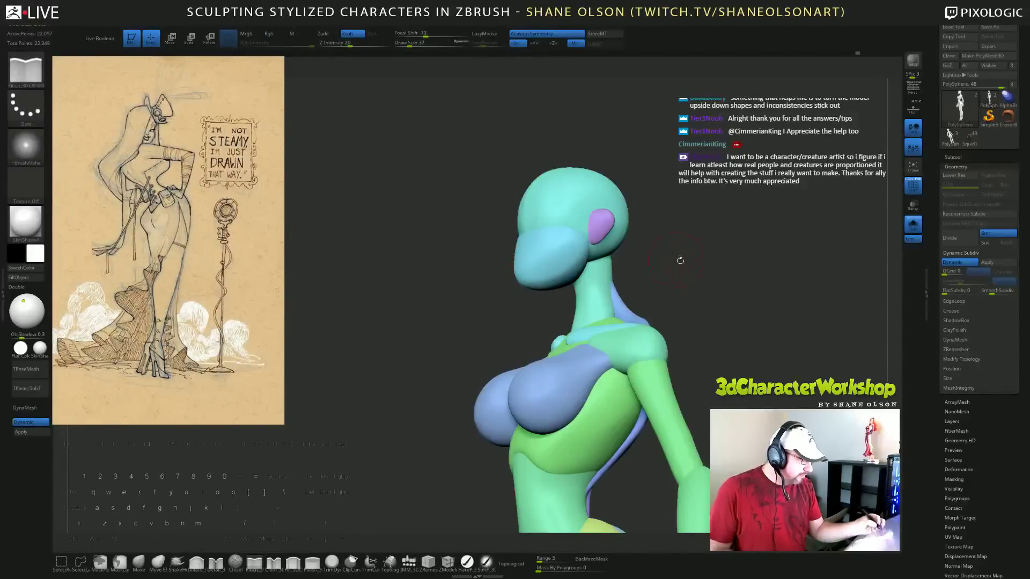
{"action": "mouse_move", "coordinate": [681, 260]}
{"action": "left_mouse_down"}
{"action": "mouse_move", "coordinate": [646, 273]}
{"action": "mouse_move", "coordinate": [710, 303]}
{"action": "mouse_move", "coordinate": [697, 273]}
{"action": "mouse_move", "coordinate": [715, 275]}
{"action": "mouse_move", "coordinate": [704, 295]}
{"action": "left_mouse_up"}
{"action": "key", "text": "alt"}
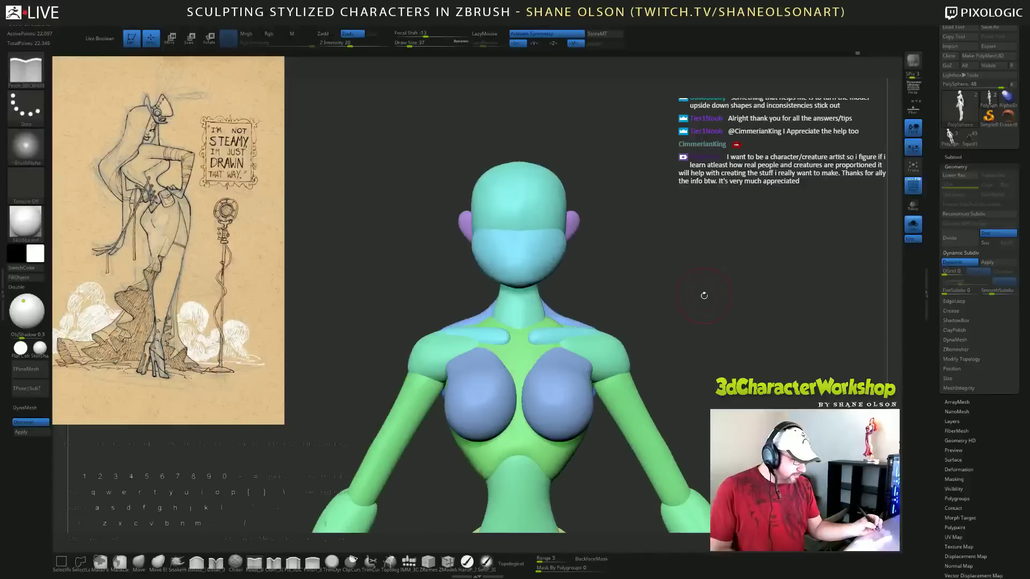
Switch back to the Move brush and examine the full figure's proportions from a distance, including upside down.
{"action": "left_click", "coordinate": [138, 563]}
{"action": "key", "text": "s"}
{"action": "left_click", "coordinate": [650, 288]}
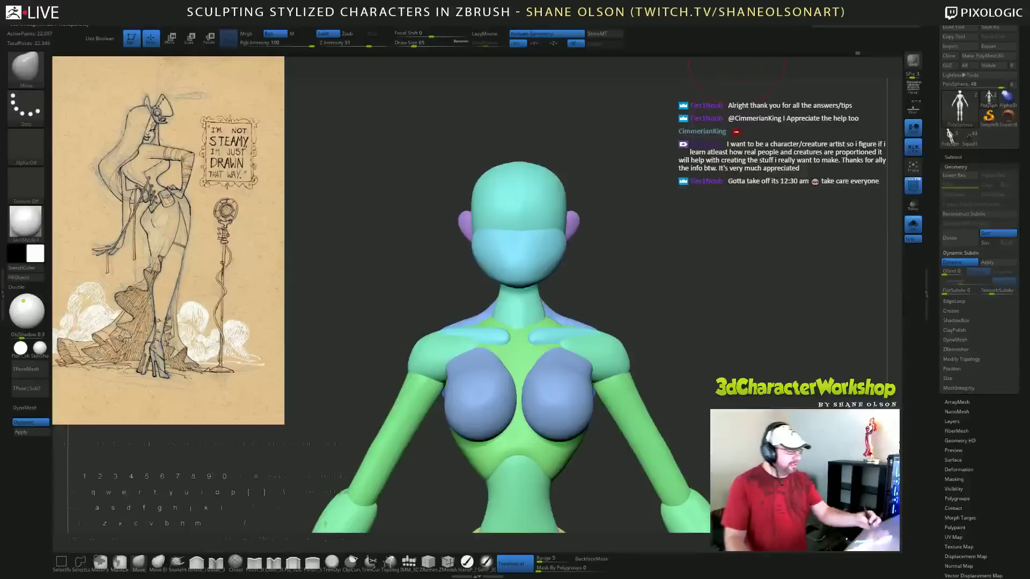
{"action": "left_click_drag", "start_coordinate": [665, 252], "coordinate": [667, 177], "text": "alt"}
{"action": "left_click_drag", "start_coordinate": [665, 300], "coordinate": [718, 388], "text": "alt"}
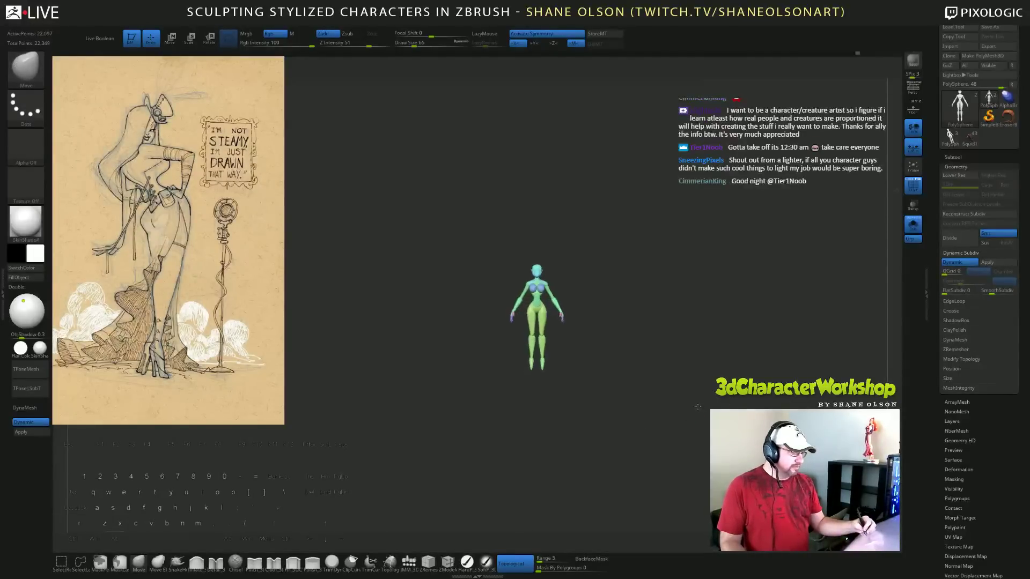
{"action": "mouse_move", "coordinate": [689, 388]}
{"action": "left_mouse_down", "text": "alt"}
{"action": "mouse_move", "coordinate": [681, 402]}
{"action": "mouse_move", "coordinate": [678, 381]}
{"action": "mouse_move", "coordinate": [708, 300]}
{"action": "mouse_move", "coordinate": [713, 350]}
{"action": "mouse_move", "coordinate": [695, 322]}
{"action": "mouse_move", "coordinate": [690, 357]}
{"action": "mouse_move", "coordinate": [692, 384]}
{"action": "mouse_move", "coordinate": [707, 382]}
{"action": "mouse_move", "coordinate": [634, 393]}
{"action": "mouse_move", "coordinate": [629, 384]}
{"action": "left_mouse_up", "text": "alt"}
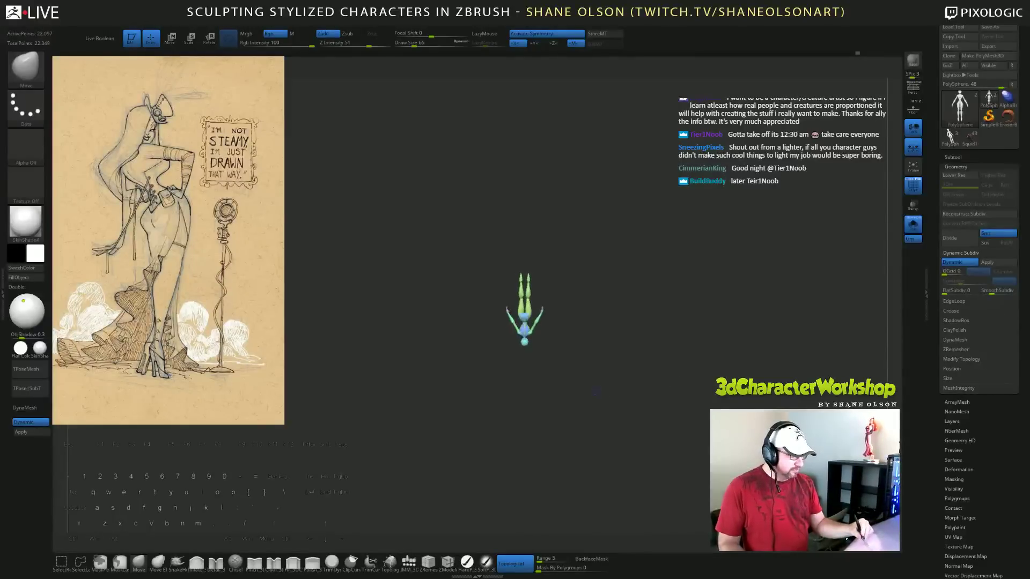
{"action": "left_click_drag", "start_coordinate": [629, 300], "coordinate": [626, 363], "text": "alt"}
{"action": "left_click_drag", "start_coordinate": [610, 231], "coordinate": [647, 294], "text": "alt"}
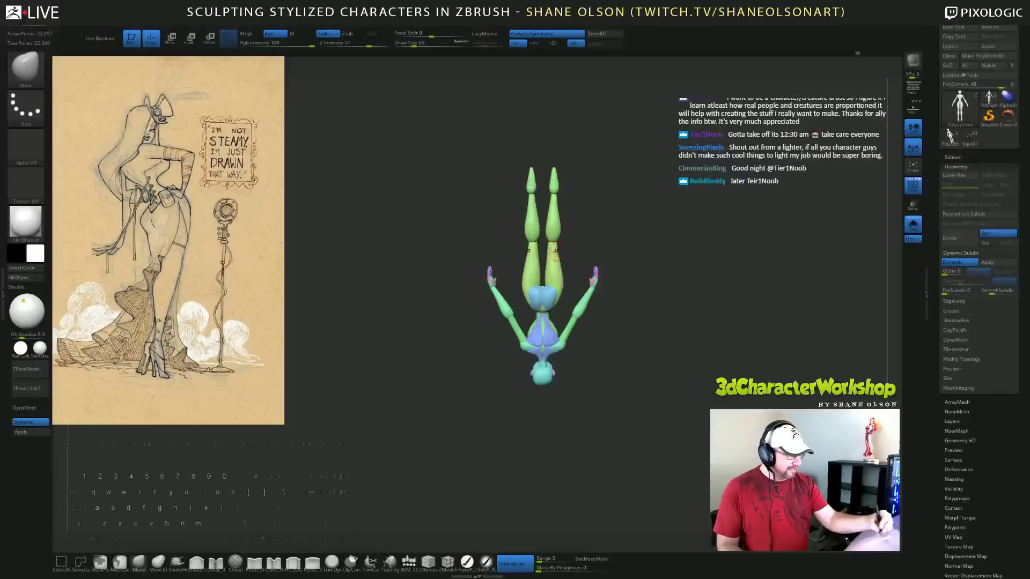
{"action": "mouse_move", "coordinate": [688, 321]}
{"action": "left_mouse_down"}
{"action": "mouse_move", "coordinate": [686, 345]}
{"action": "mouse_move", "coordinate": [707, 371]}
{"action": "mouse_move", "coordinate": [711, 237]}
{"action": "mouse_move", "coordinate": [702, 411]}
{"action": "mouse_move", "coordinate": [711, 346]}
{"action": "mouse_move", "coordinate": [683, 354]}
{"action": "mouse_move", "coordinate": [701, 351]}
{"action": "left_mouse_up"}
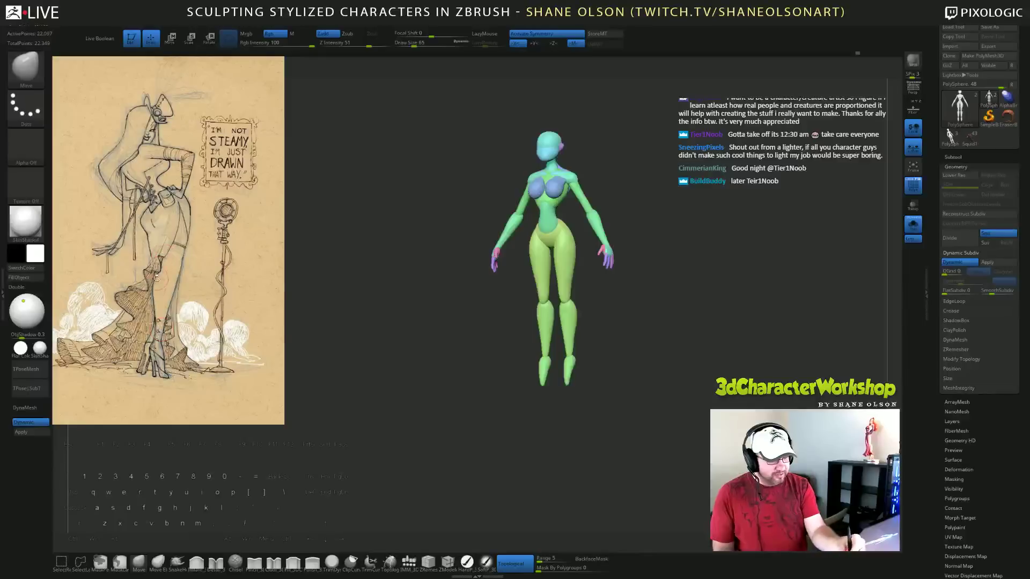
Enlarge the Move brush to Draw Size 132 and examine the legs and feet from the side and front.
{"action": "left_click_drag", "start_coordinate": [649, 369], "coordinate": [563, 326]}
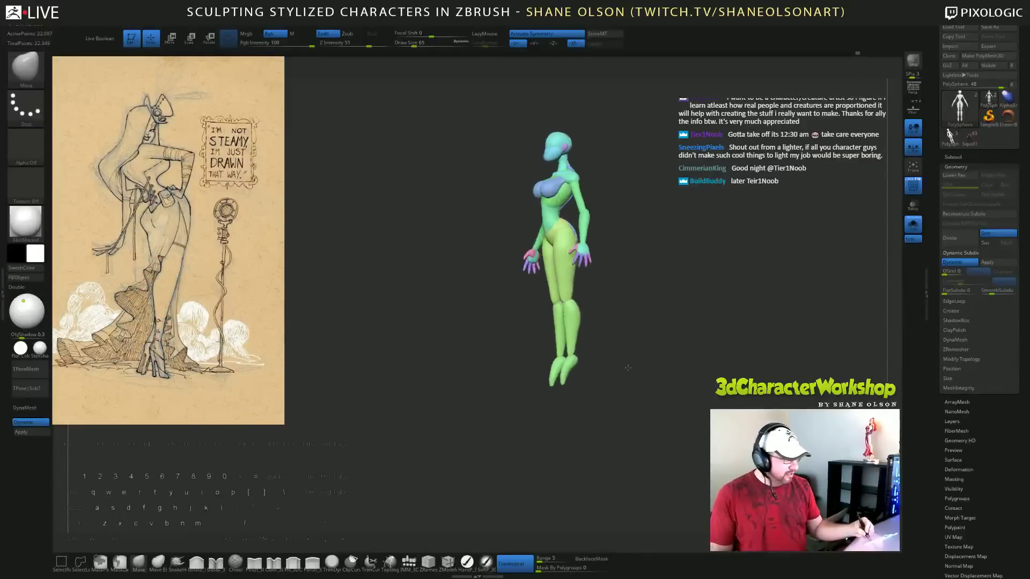
{"action": "mouse_move", "coordinate": [647, 374]}
{"action": "left_mouse_down"}
{"action": "mouse_move", "coordinate": [677, 379]}
{"action": "mouse_move", "coordinate": [640, 381]}
{"action": "left_mouse_up"}
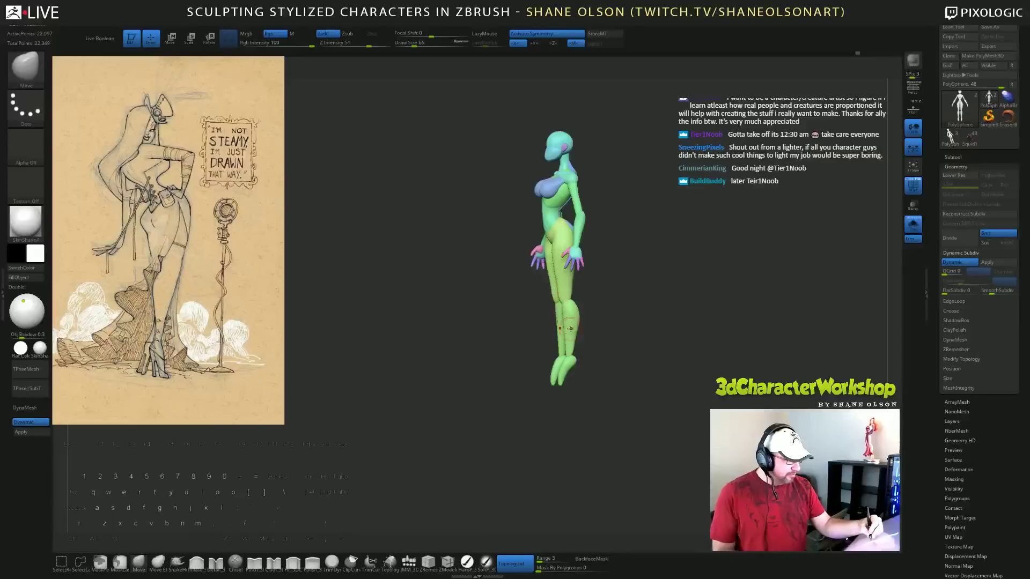
{"action": "mouse_move", "coordinate": [634, 321]}
{"action": "left_mouse_down", "text": "alt"}
{"action": "mouse_move", "coordinate": [663, 346]}
{"action": "mouse_move", "coordinate": [621, 334]}
{"action": "left_mouse_up", "text": "alt"}
{"action": "key", "text": "s"}
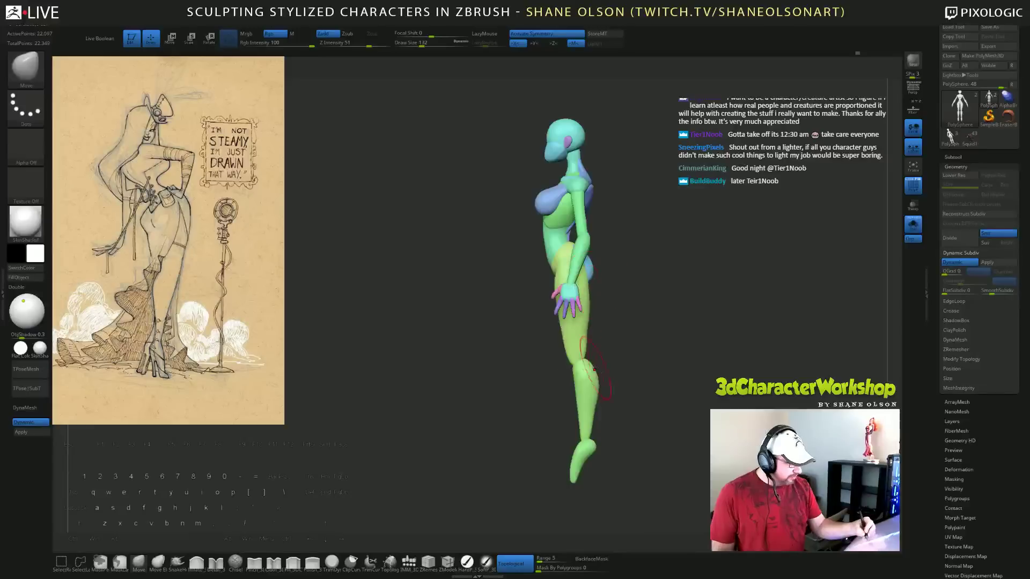
{"action": "mouse_move", "coordinate": [613, 374]}
{"action": "left_mouse_down"}
{"action": "mouse_move", "coordinate": [663, 368]}
{"action": "mouse_move", "coordinate": [624, 371]}
{"action": "left_mouse_up"}
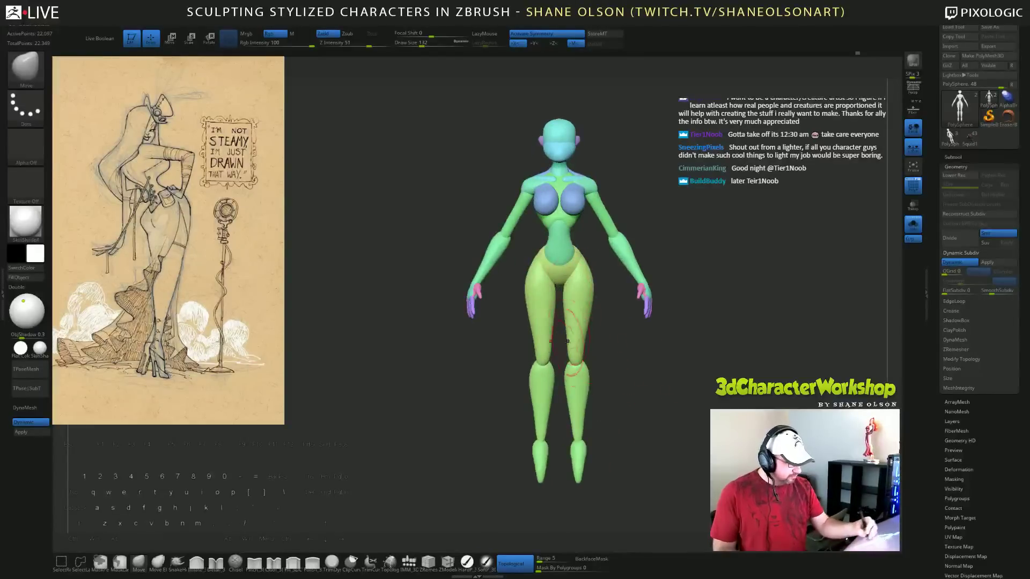
{"action": "mouse_move", "coordinate": [676, 395]}
{"action": "left_mouse_down", "text": "alt"}
{"action": "mouse_move", "coordinate": [676, 382]}
{"action": "mouse_move", "coordinate": [673, 394]}
{"action": "left_mouse_up", "text": "alt"}
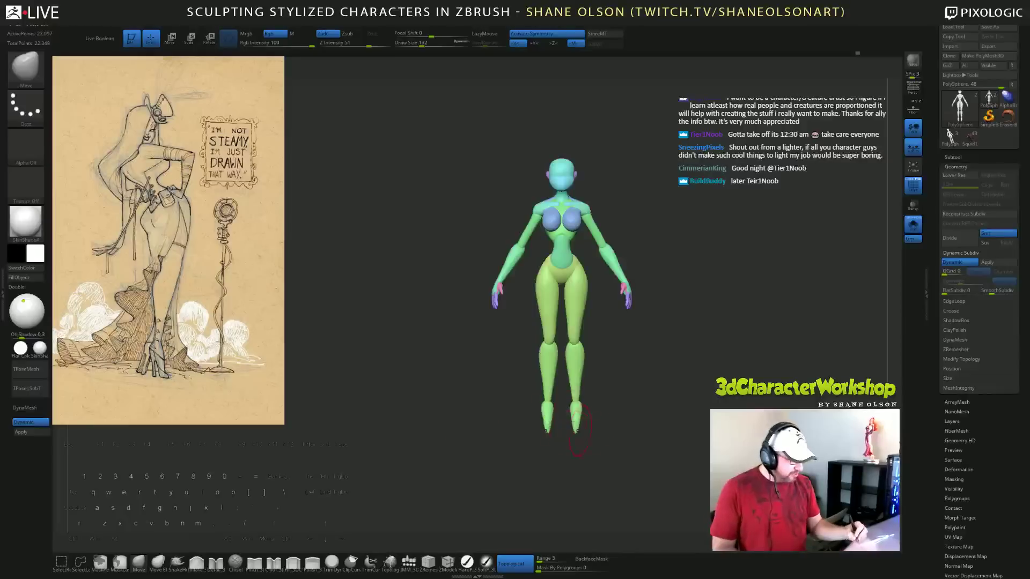
{"action": "left_click_drag", "start_coordinate": [695, 424], "coordinate": [579, 402]}
{"action": "left_click_drag", "start_coordinate": [582, 437], "coordinate": [694, 377]}
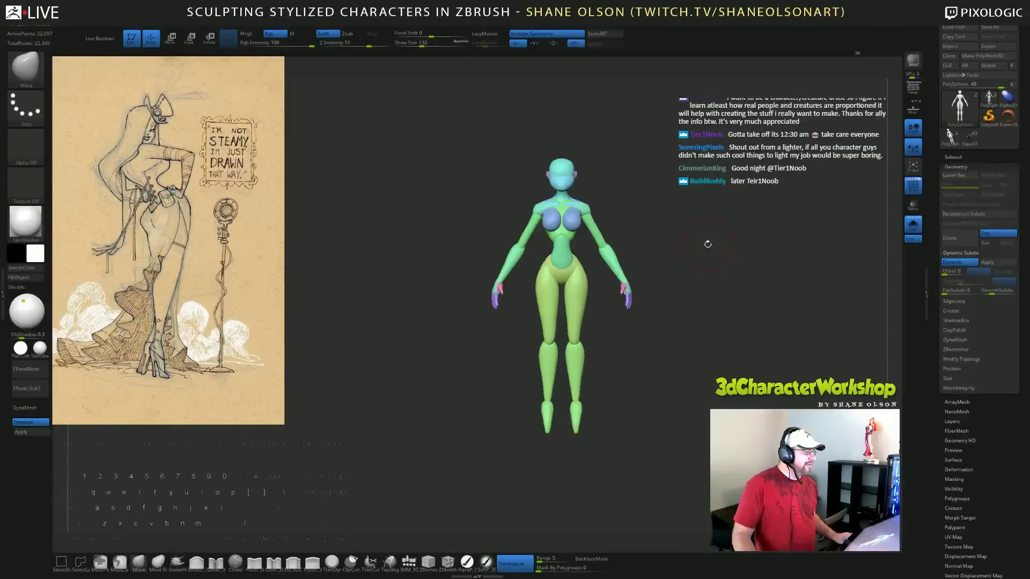
{"action": "mouse_move", "coordinate": [736, 187]}
{"action": "left_mouse_down", "text": "alt"}
{"action": "mouse_move", "coordinate": [733, 169]}
{"action": "mouse_move", "coordinate": [733, 184]}
{"action": "left_mouse_up", "text": "alt"}
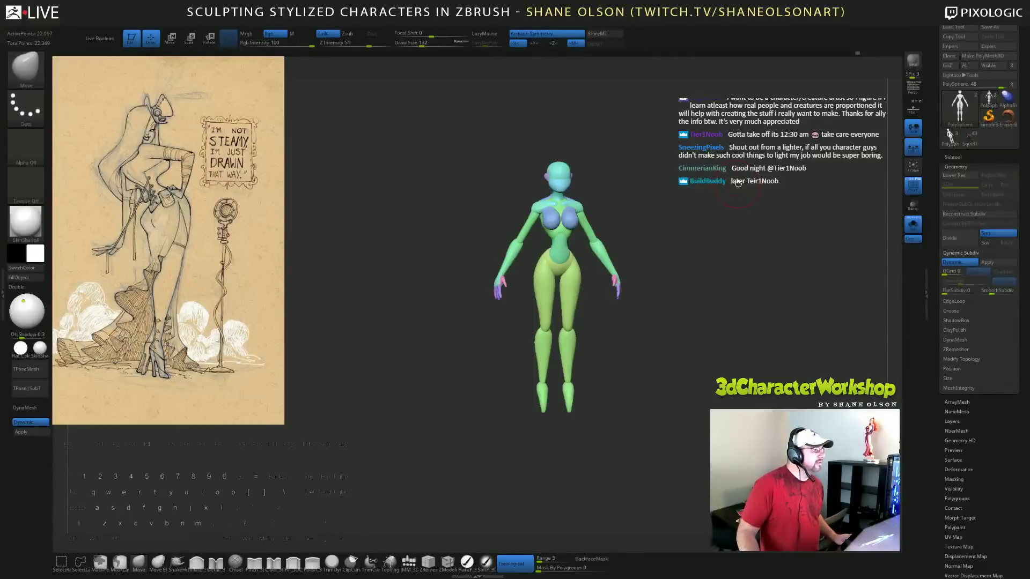
{"action": "left_click_drag", "start_coordinate": [742, 186], "coordinate": [747, 190]}
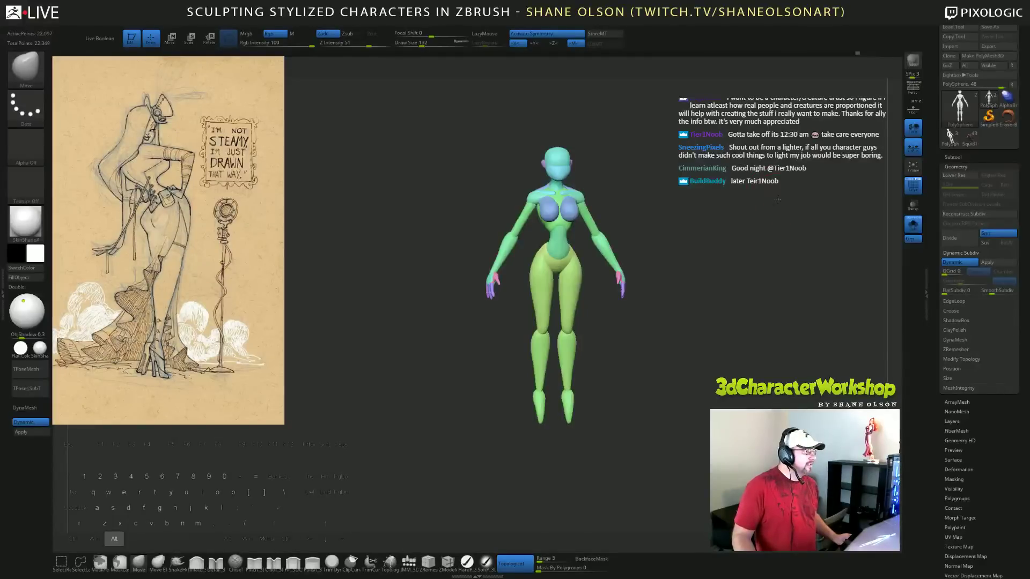
{"action": "left_click_drag", "start_coordinate": [778, 199], "coordinate": [777, 202], "text": "alt"}
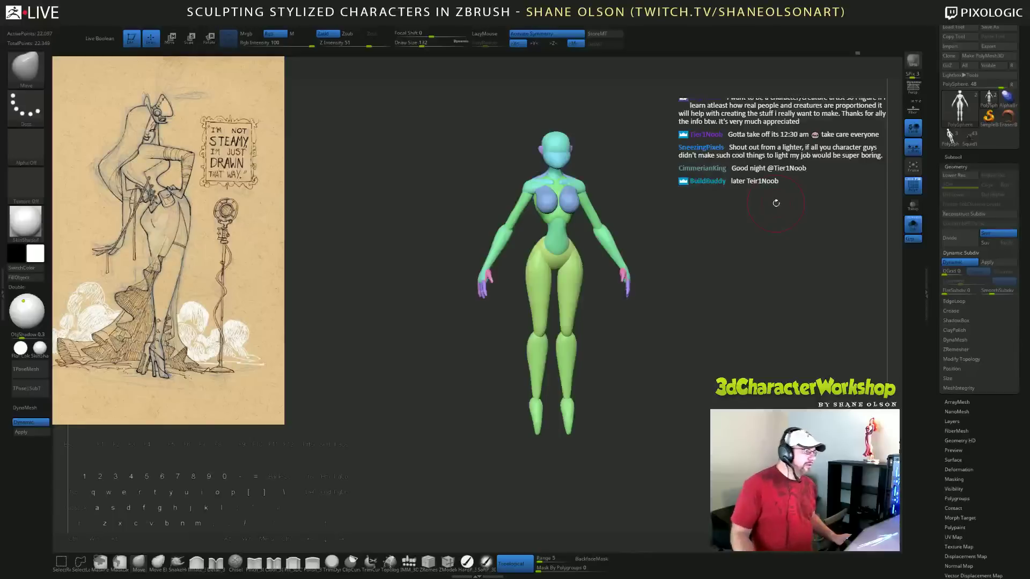
{"action": "left_click_drag", "start_coordinate": [772, 201], "coordinate": [757, 196]}
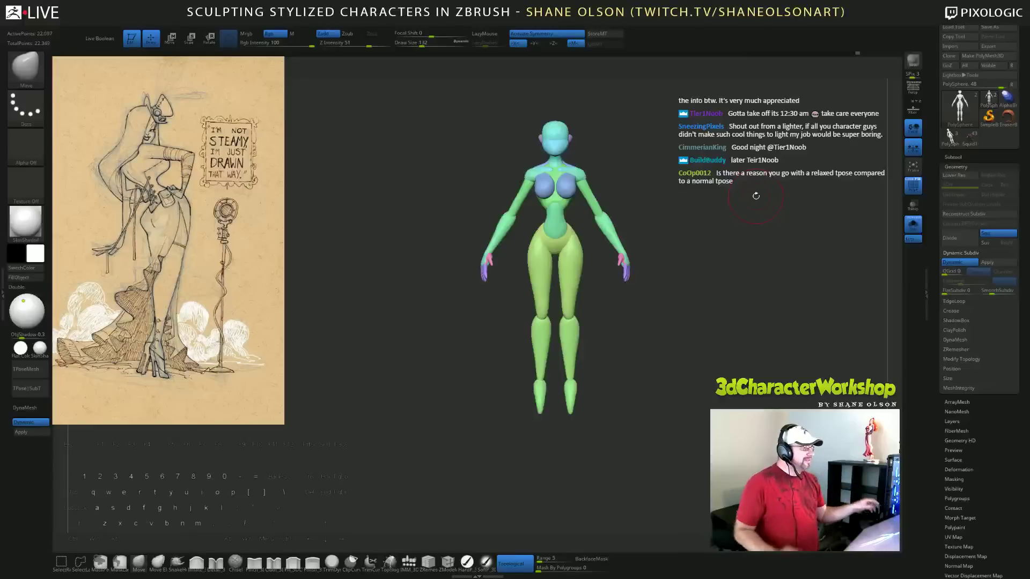
Turn off the Move brush's Topological option and push the back of the buttocks slightly forward in side view.
{"action": "left_click_drag", "start_coordinate": [736, 379], "coordinate": [708, 397]}
{"action": "left_click_drag", "start_coordinate": [696, 348], "coordinate": [722, 290]}
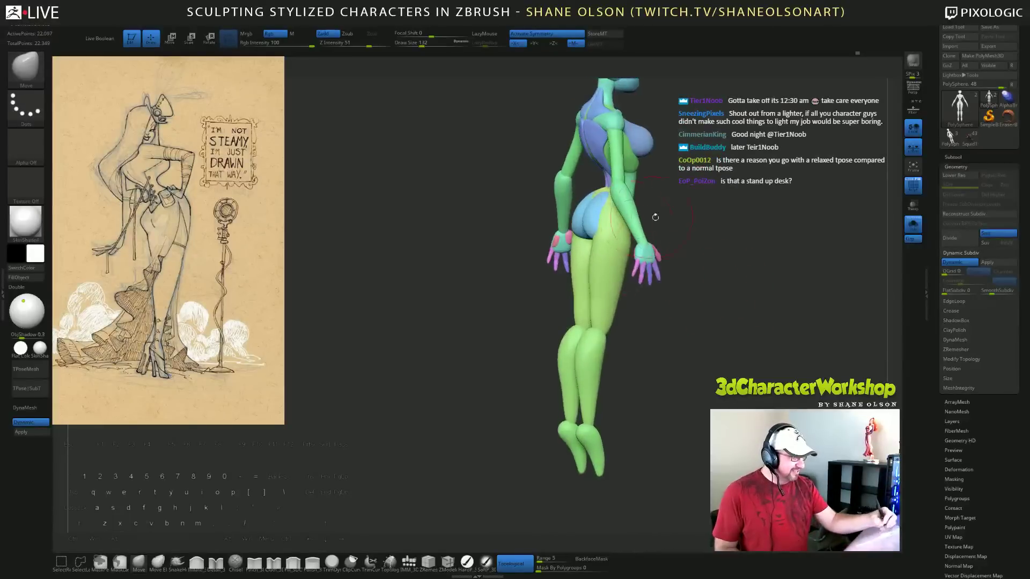
{"action": "left_click_drag", "start_coordinate": [719, 231], "coordinate": [694, 230], "text": "shift"}
{"action": "left_click_drag", "start_coordinate": [569, 219], "coordinate": [567, 227]}
{"action": "key", "text": "ctrl+z"}
{"action": "left_click", "coordinate": [515, 564]}
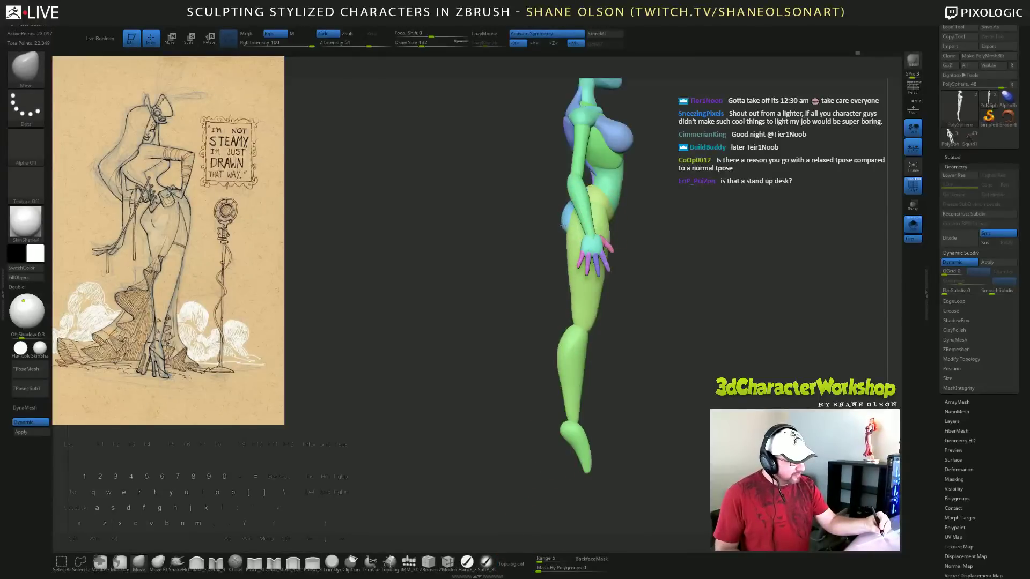
{"action": "mouse_move", "coordinate": [668, 308]}
{"action": "left_mouse_down"}
{"action": "mouse_move", "coordinate": [693, 333]}
{"action": "mouse_move", "coordinate": [674, 324]}
{"action": "mouse_move", "coordinate": [669, 340]}
{"action": "left_mouse_up"}
{"action": "left_click_drag", "start_coordinate": [542, 229], "coordinate": [546, 228]}
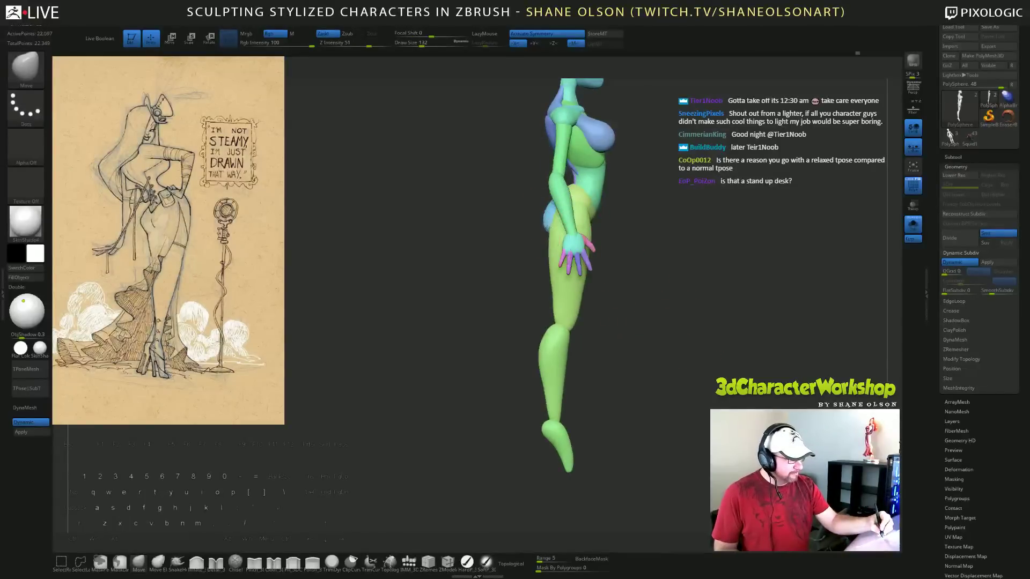
Examine the full figure's proportions and silhouette from the back, front and side.
{"action": "left_click_drag", "start_coordinate": [690, 338], "coordinate": [718, 326]}
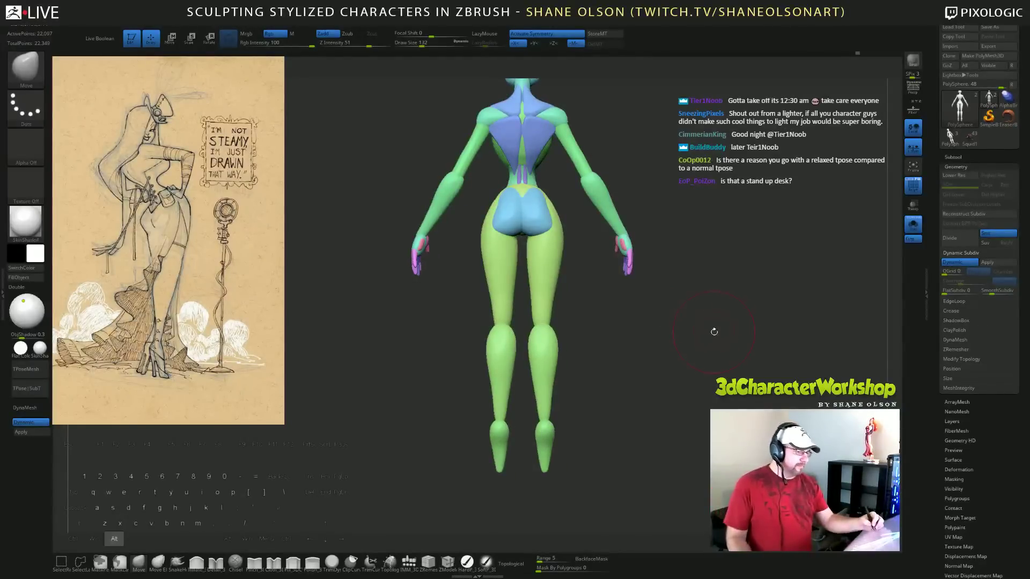
{"action": "left_click_drag", "start_coordinate": [713, 331], "coordinate": [746, 313]}
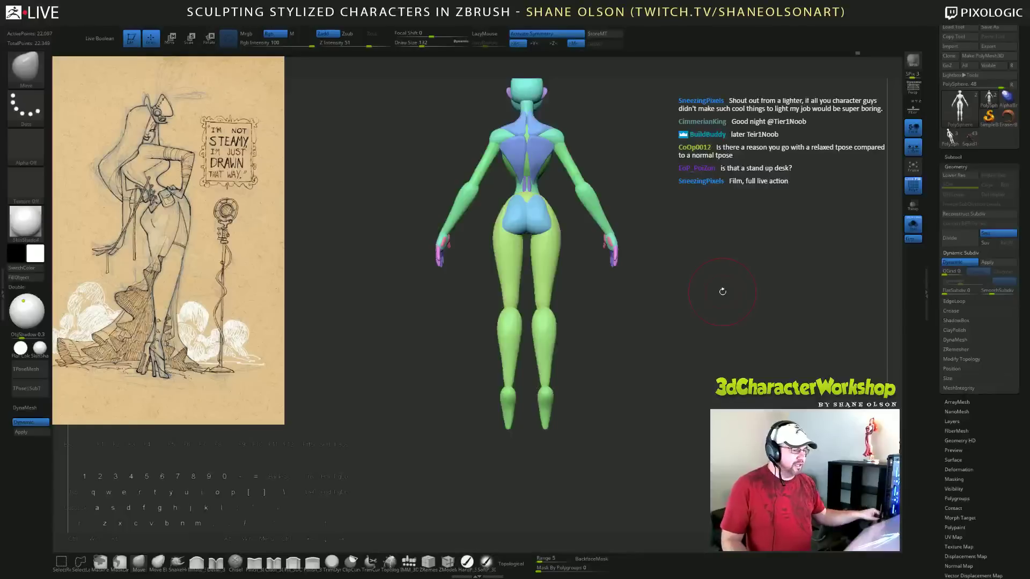
{"action": "left_click_drag", "start_coordinate": [723, 291], "coordinate": [732, 349]}
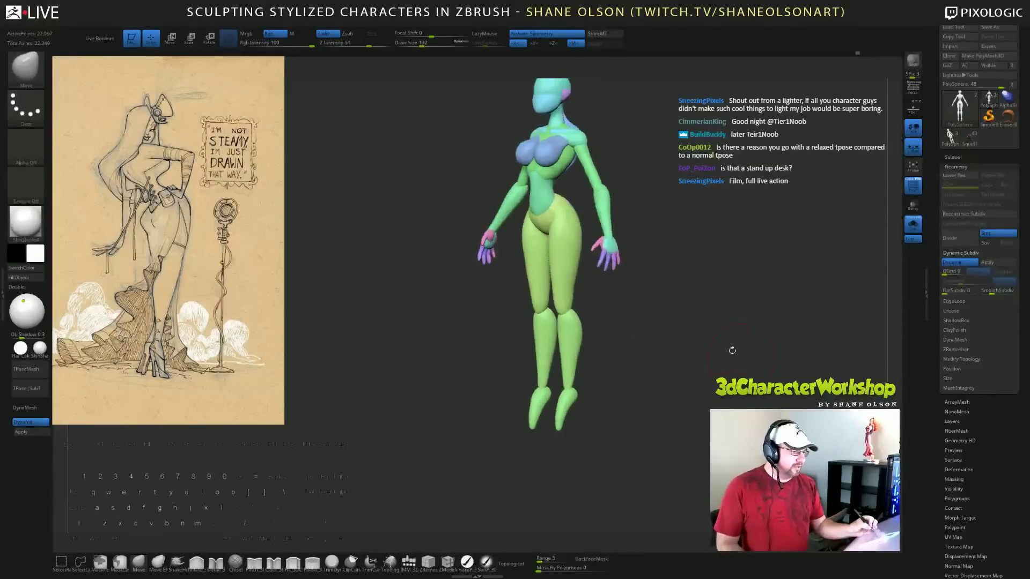
{"action": "left_click_drag", "start_coordinate": [673, 199], "coordinate": [665, 196], "text": "shift"}
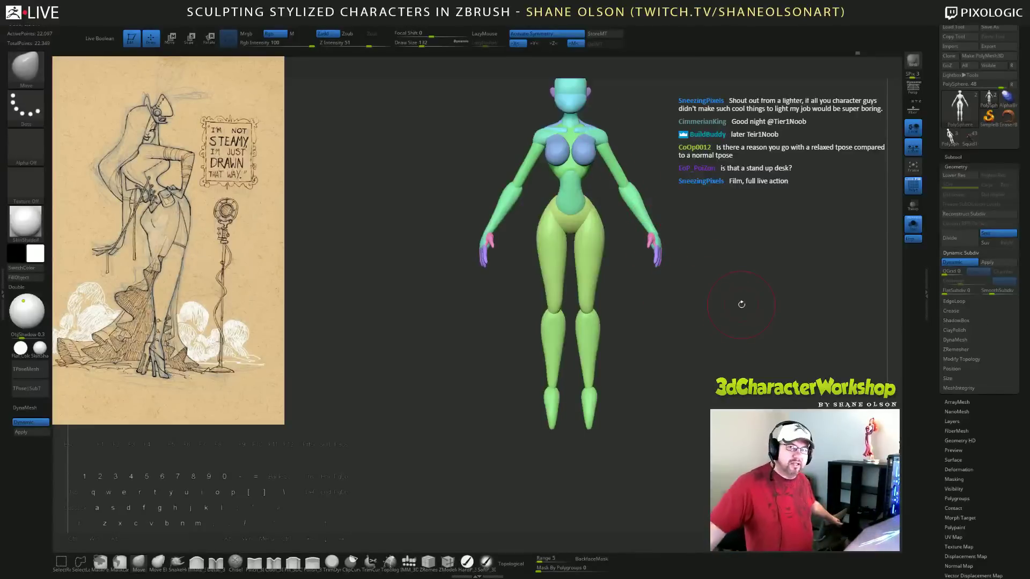
{"action": "left_click_drag", "start_coordinate": [734, 307], "coordinate": [732, 340], "text": "alt"}
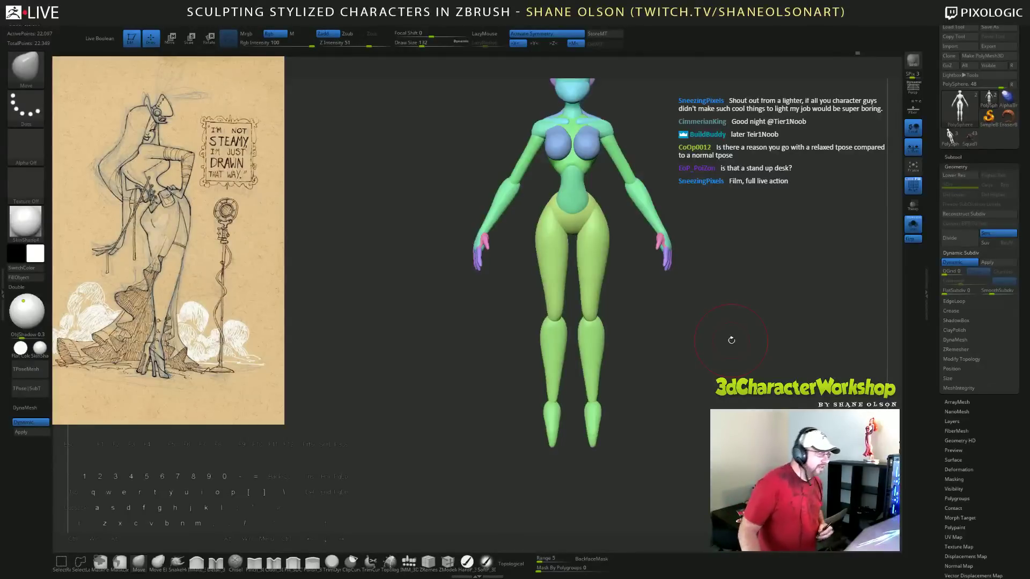
{"action": "left_click_drag", "start_coordinate": [758, 336], "coordinate": [748, 325], "text": "alt"}
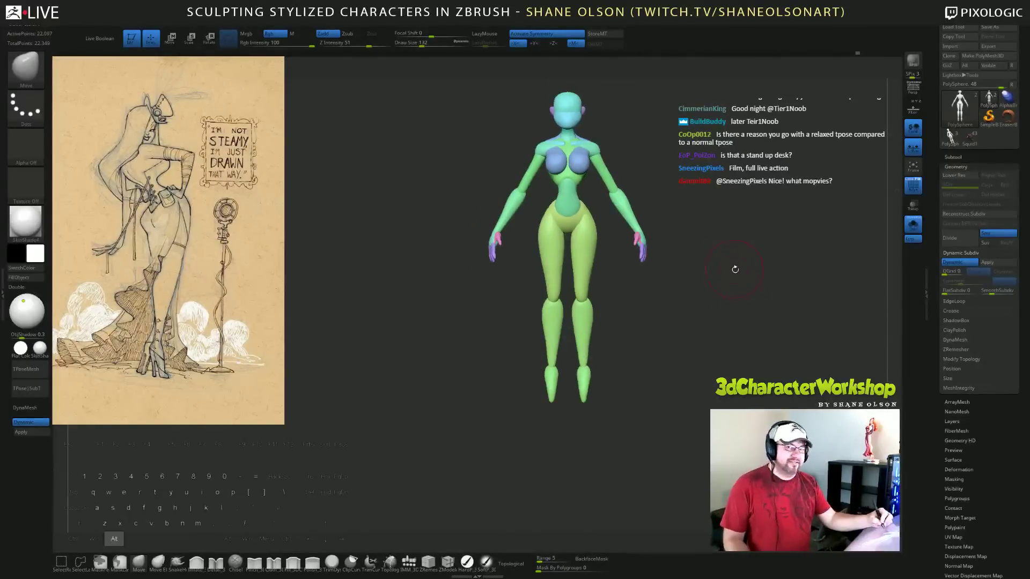
{"action": "left_click_drag", "start_coordinate": [735, 270], "coordinate": [703, 281]}
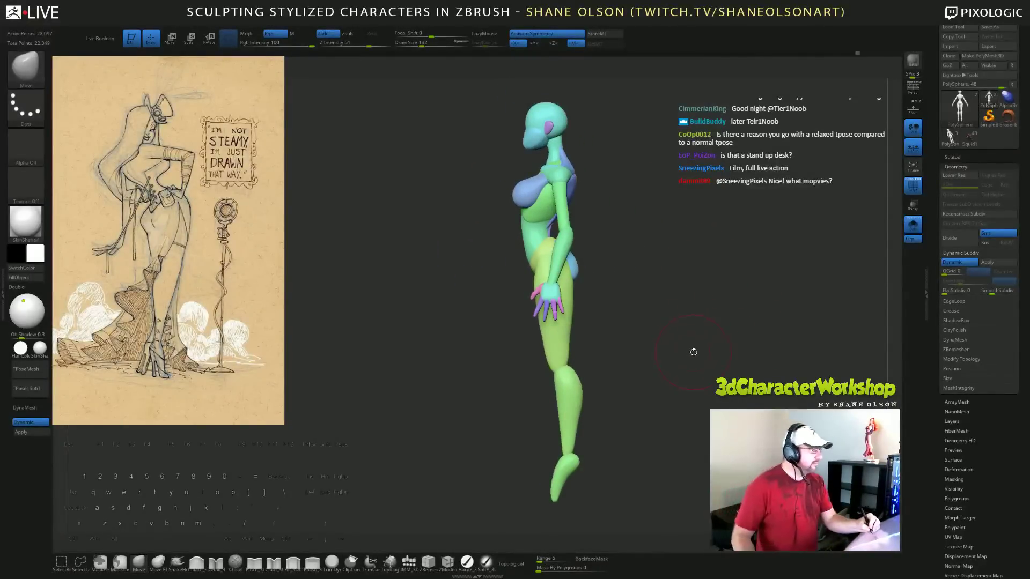
{"action": "left_click_drag", "start_coordinate": [693, 347], "coordinate": [670, 384], "text": "shift"}
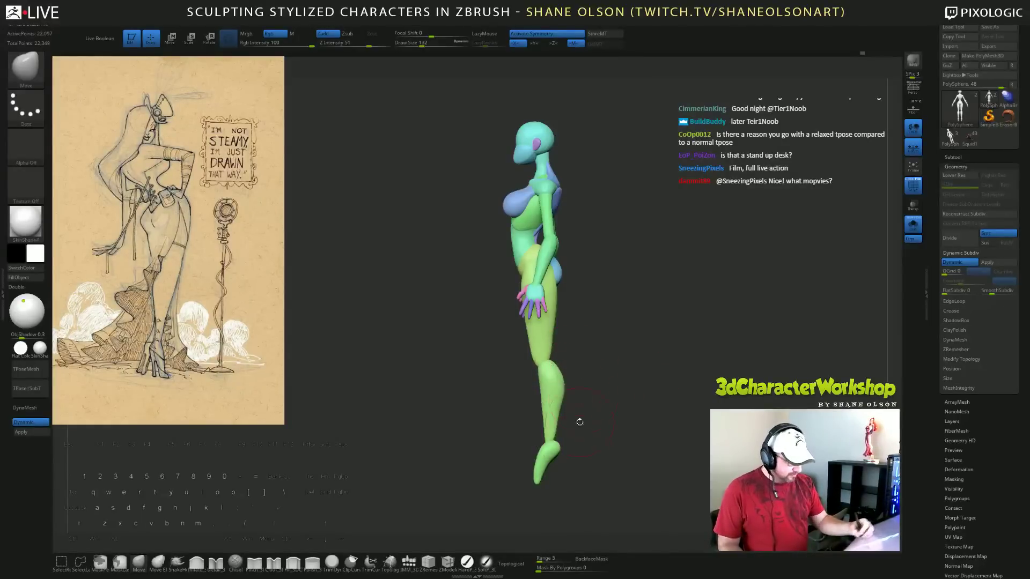
Turn on topological mode for the Move brush and set its draw size to 41 for work on the legs.
{"action": "left_click", "coordinate": [514, 564]}
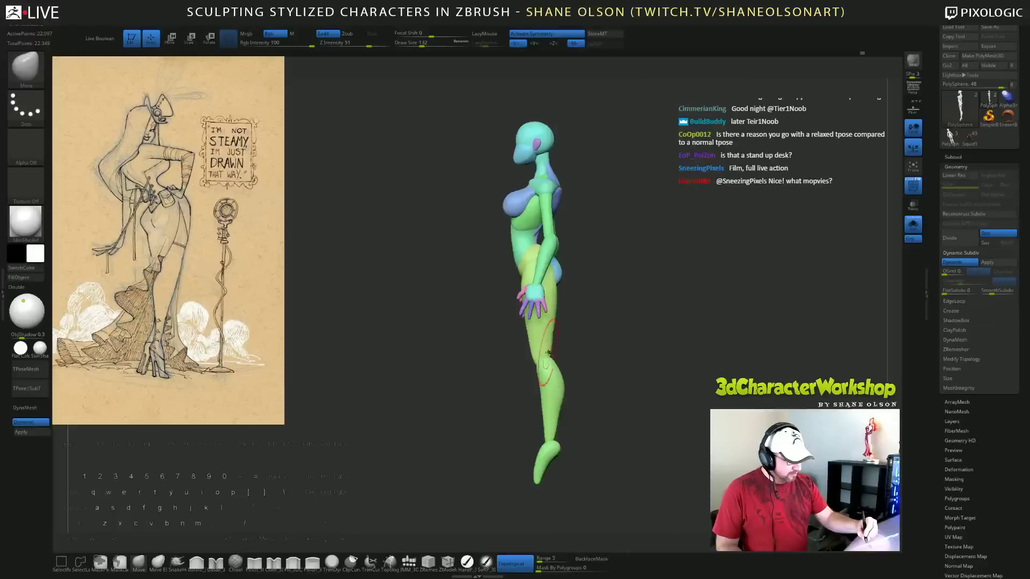
{"action": "mouse_move", "coordinate": [599, 397]}
{"action": "left_mouse_down"}
{"action": "mouse_move", "coordinate": [632, 381]}
{"action": "mouse_move", "coordinate": [600, 387]}
{"action": "mouse_move", "coordinate": [616, 372]}
{"action": "mouse_move", "coordinate": [601, 389]}
{"action": "left_mouse_up"}
{"action": "key", "text": "s"}
{"action": "key", "text": "s"}
{"action": "left_click_drag", "start_coordinate": [582, 355], "coordinate": [562, 355]}
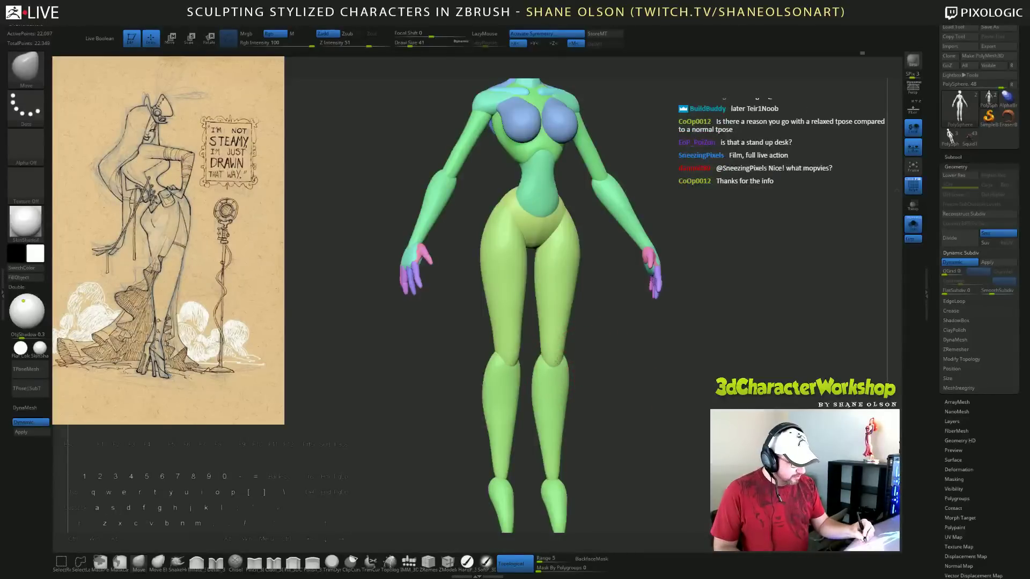
{"action": "left_click_drag", "start_coordinate": [623, 394], "coordinate": [651, 339], "text": "shift"}
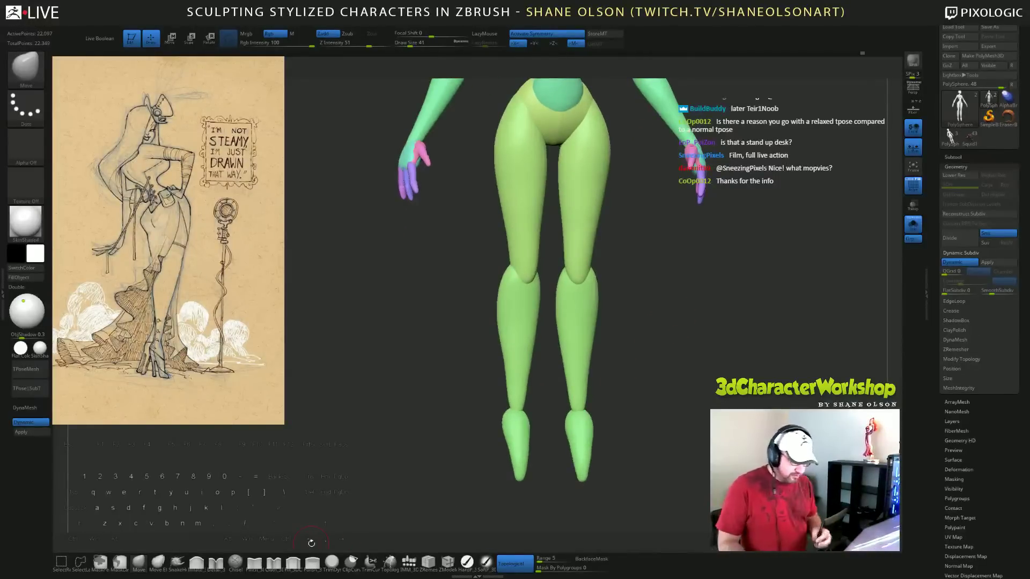
Sculpt the front of both lower legs with the subtractive brush at draw size 68, smoothing the area below the knees.
{"action": "left_click", "coordinate": [255, 561]}
{"action": "key", "text": "s"}
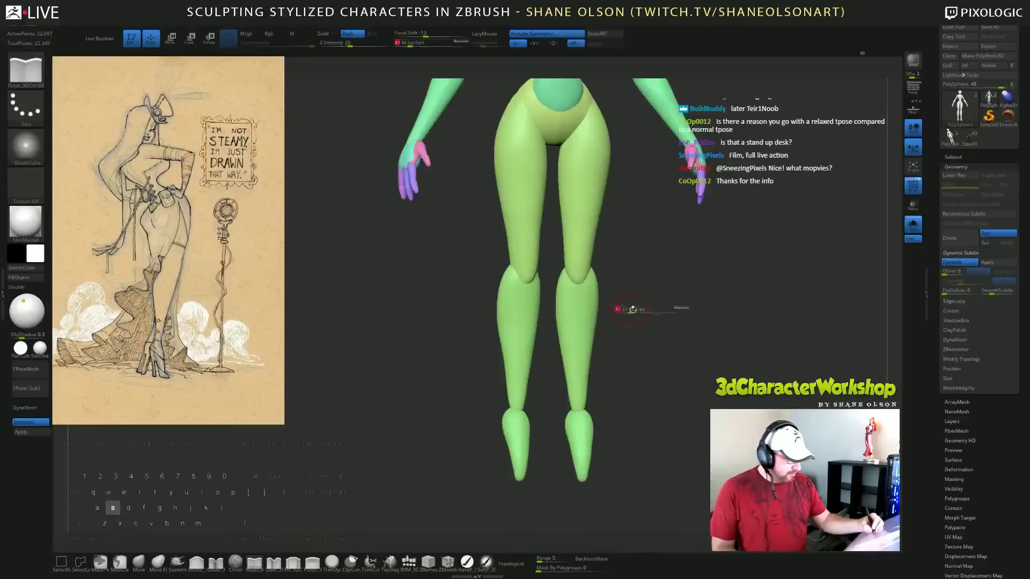
{"action": "left_click_drag", "start_coordinate": [633, 309], "coordinate": [651, 333]}
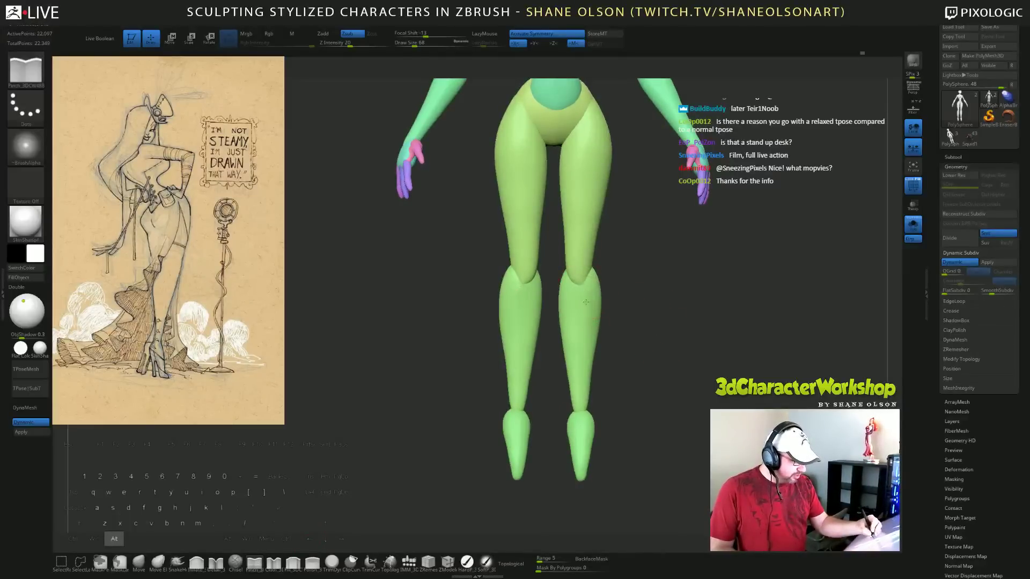
{"action": "left_click_drag", "start_coordinate": [584, 349], "coordinate": [583, 380], "text": "alt"}
{"action": "mouse_move", "coordinate": [690, 396]}
{"action": "left_mouse_down"}
{"action": "mouse_move", "coordinate": [650, 411]}
{"action": "mouse_move", "coordinate": [683, 410]}
{"action": "left_mouse_up"}
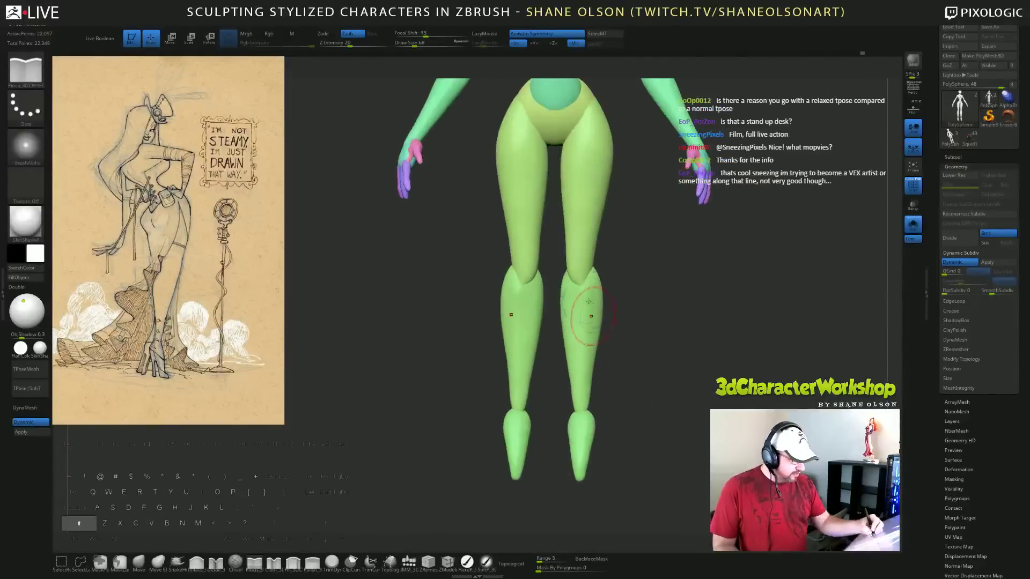
{"action": "left_click_drag", "start_coordinate": [588, 315], "coordinate": [591, 300], "text": "shift"}
{"action": "left_click_drag", "start_coordinate": [672, 370], "coordinate": [646, 368]}
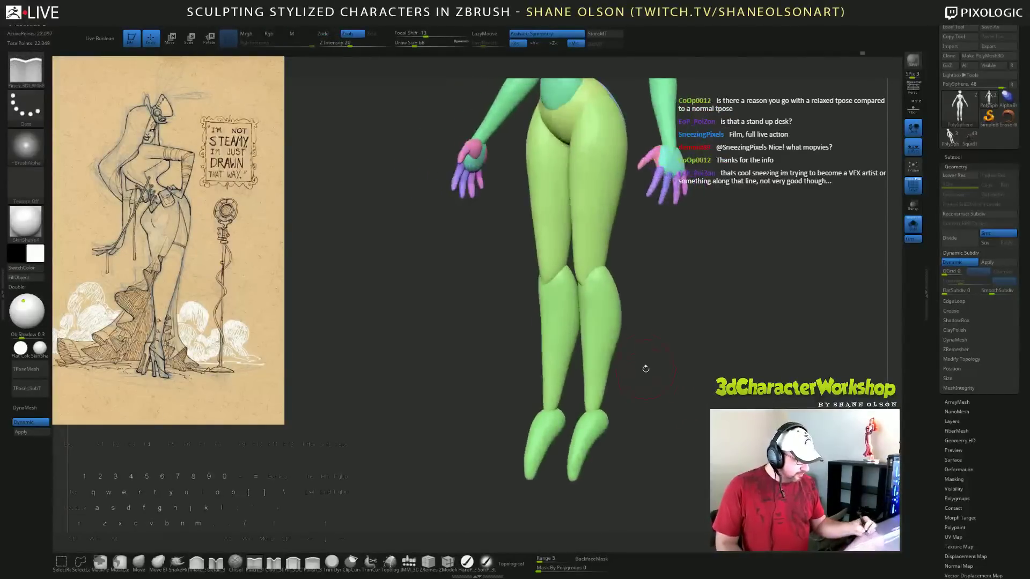
{"action": "left_click_drag", "start_coordinate": [597, 281], "coordinate": [600, 301], "text": "shift"}
{"action": "mouse_move", "coordinate": [665, 352]}
{"action": "left_mouse_down"}
{"action": "mouse_move", "coordinate": [701, 387]}
{"action": "mouse_move", "coordinate": [718, 386]}
{"action": "left_mouse_up"}
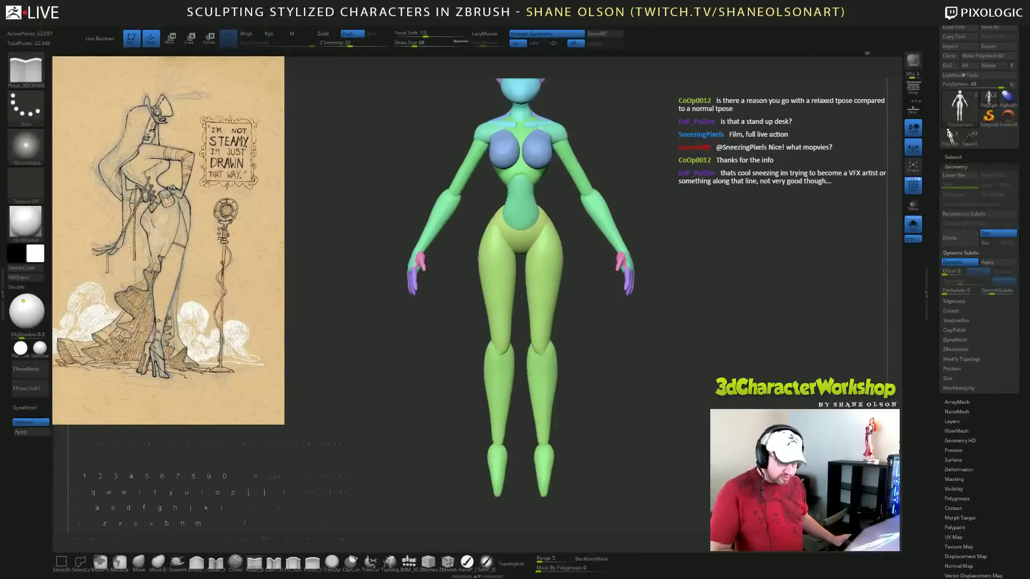
Smooth the front of the pelvis between the thighs and undo the last stroke on the figure.
{"action": "left_click", "coordinate": [42, 349]}
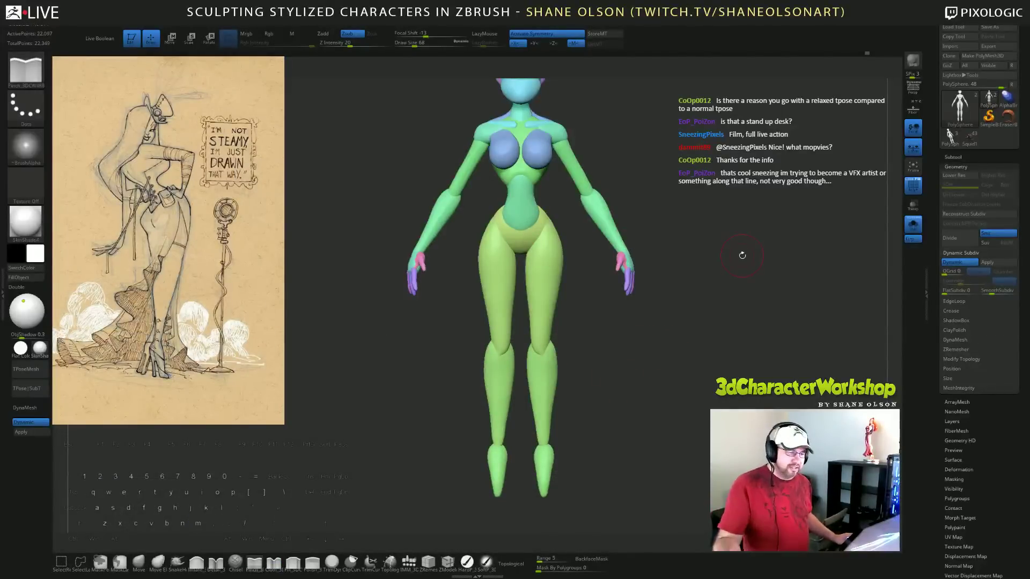
{"action": "left_click_drag", "start_coordinate": [768, 246], "coordinate": [767, 250], "text": "shift"}
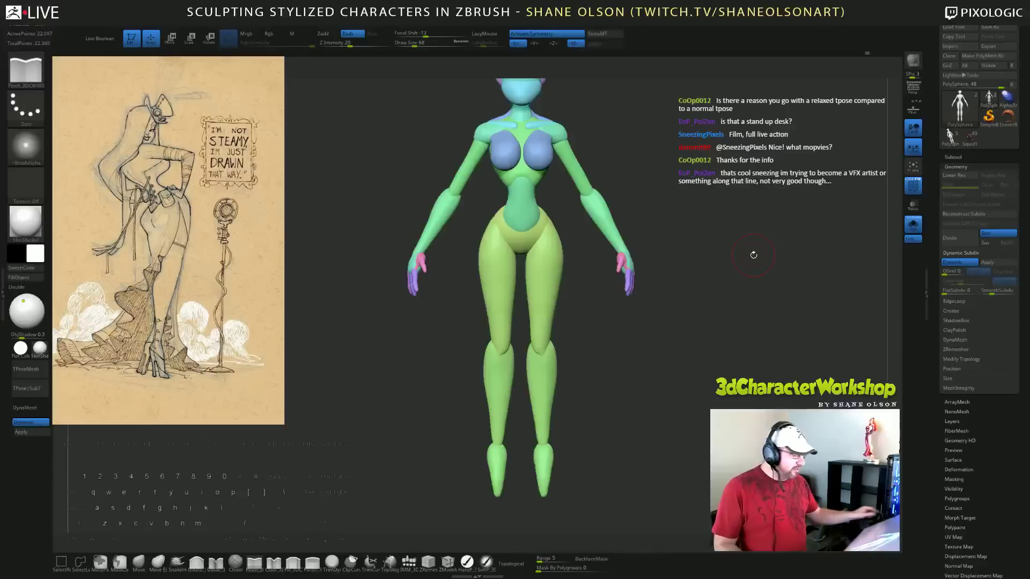
{"action": "left_click_drag", "start_coordinate": [672, 355], "coordinate": [668, 347]}
{"action": "left_click_drag", "start_coordinate": [539, 257], "coordinate": [534, 239], "text": "shift"}
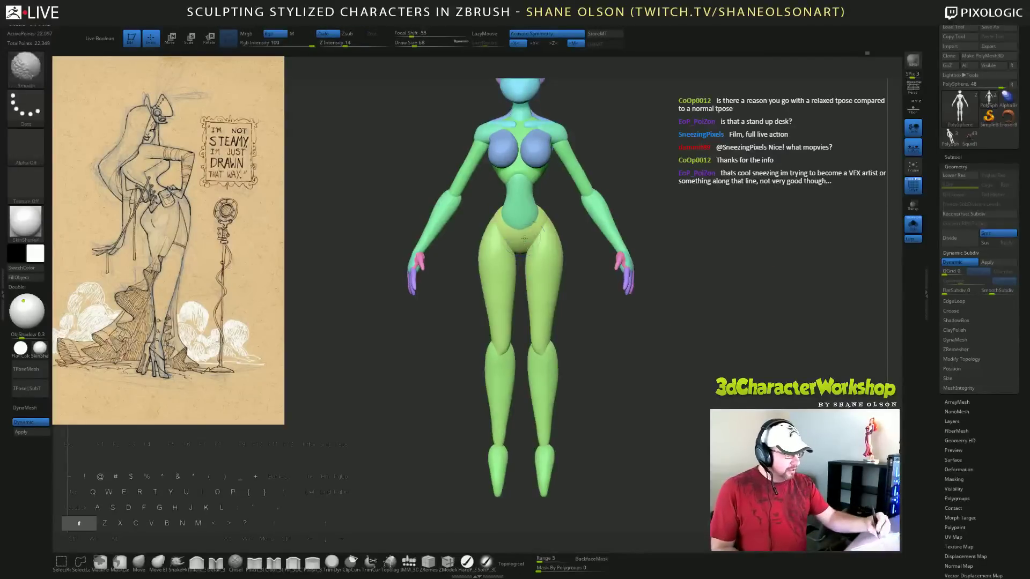
{"action": "left_click_drag", "start_coordinate": [688, 372], "coordinate": [715, 404]}
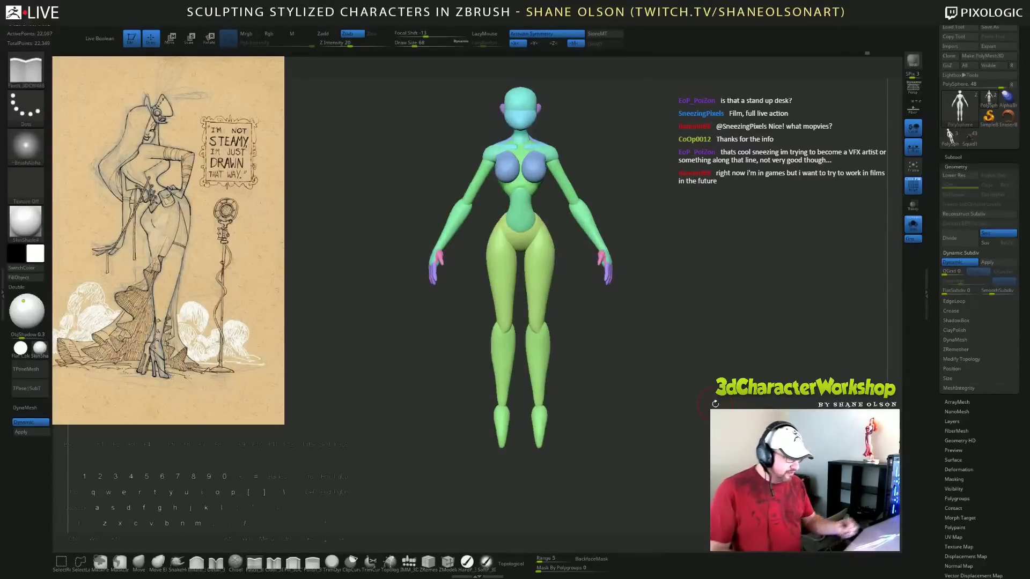
{"action": "right_click_drag", "start_coordinate": [628, 339], "coordinate": [586, 372], "text": "ctrl"}
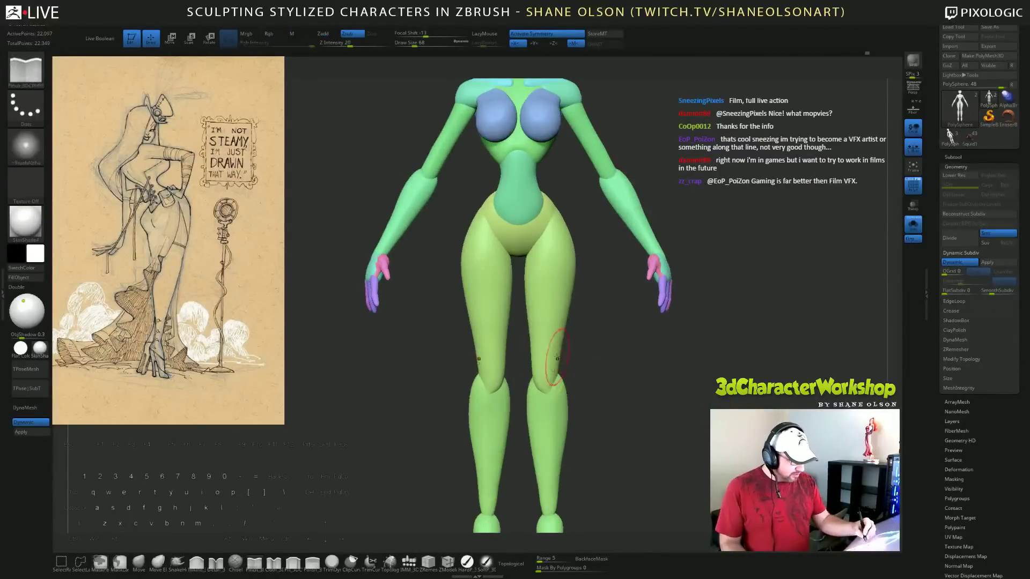
{"action": "key", "text": "ctrl+z"}
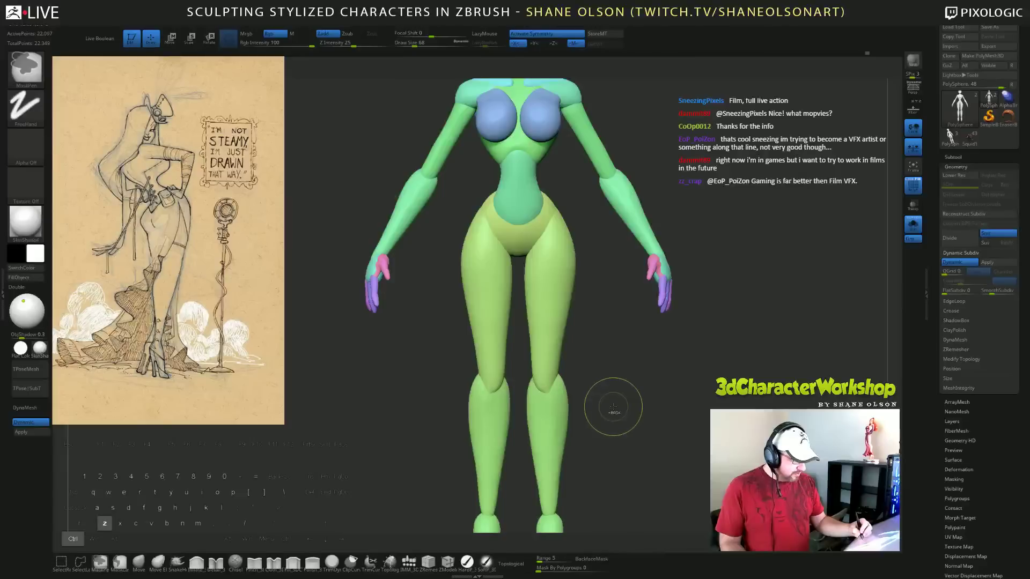
Isolate the lower legs to refine their front surfaces at Z Intensity 5, and restore the full body's visibility.
{"action": "mouse_move", "coordinate": [622, 409]}
{"action": "left_mouse_down"}
{"action": "mouse_move", "coordinate": [644, 372]}
{"action": "mouse_move", "coordinate": [653, 375]}
{"action": "mouse_move", "coordinate": [677, 313]}
{"action": "left_mouse_up"}
{"action": "left_click", "coordinate": [591, 321], "text": "ctrl+shift"}
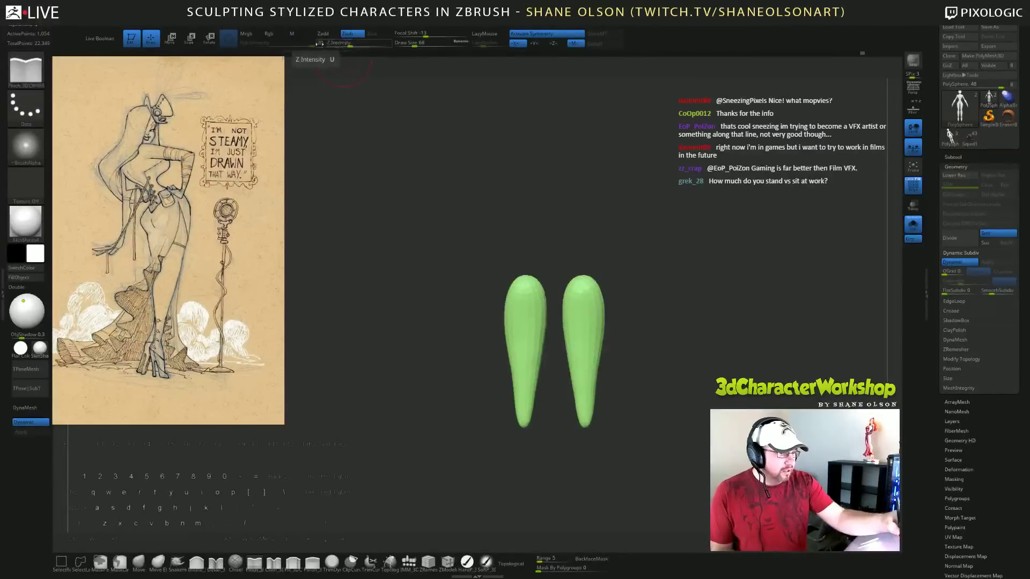
{"action": "left_click", "coordinate": [320, 43]}
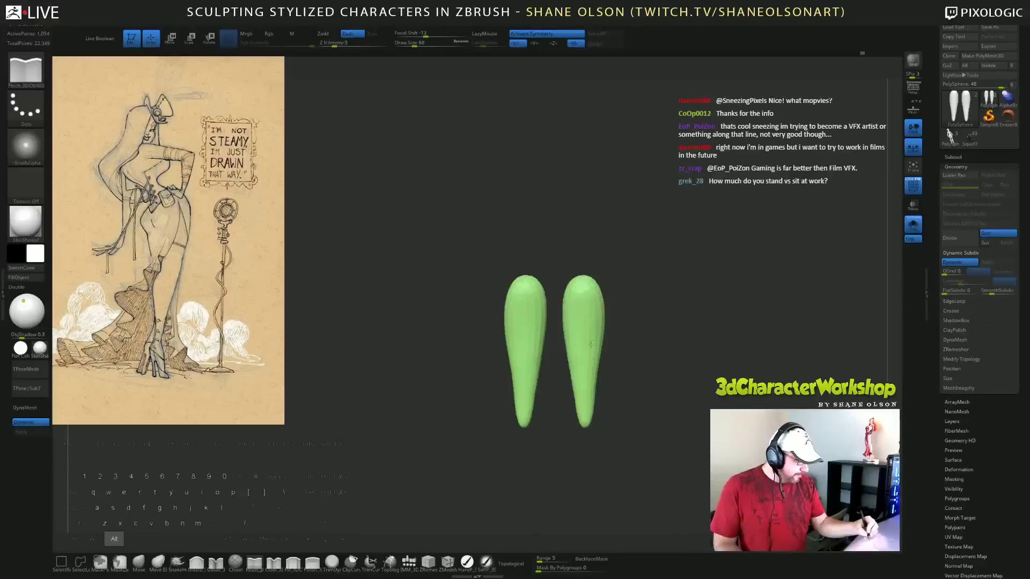
{"action": "mouse_move", "coordinate": [590, 345]}
{"action": "left_mouse_down", "text": "alt"}
{"action": "mouse_move", "coordinate": [587, 359]}
{"action": "mouse_move", "coordinate": [588, 300]}
{"action": "left_mouse_up", "text": "alt"}
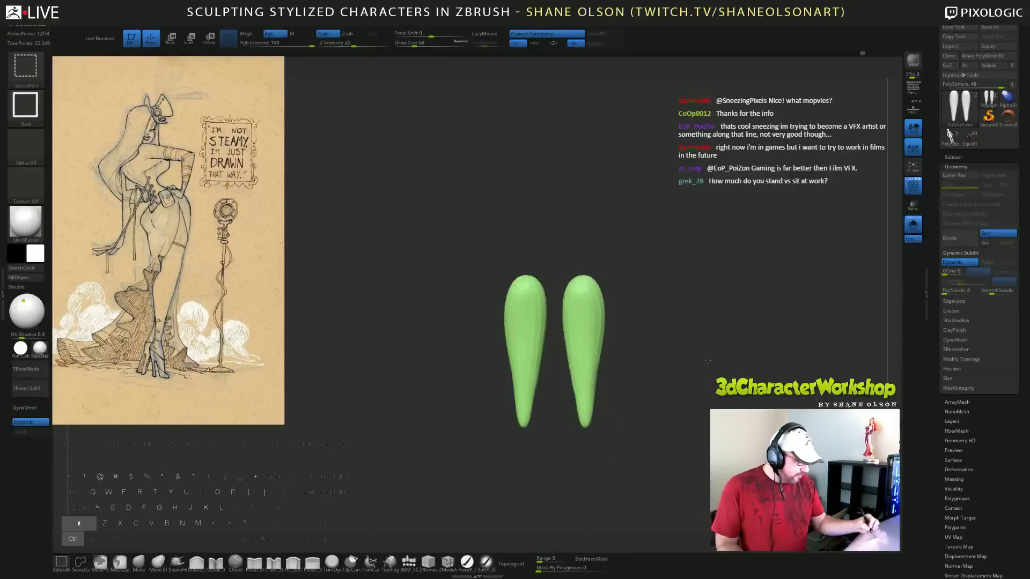
{"action": "left_click", "coordinate": [644, 370], "text": "ctrl+shift"}
{"action": "left_click_drag", "start_coordinate": [644, 370], "coordinate": [692, 375]}
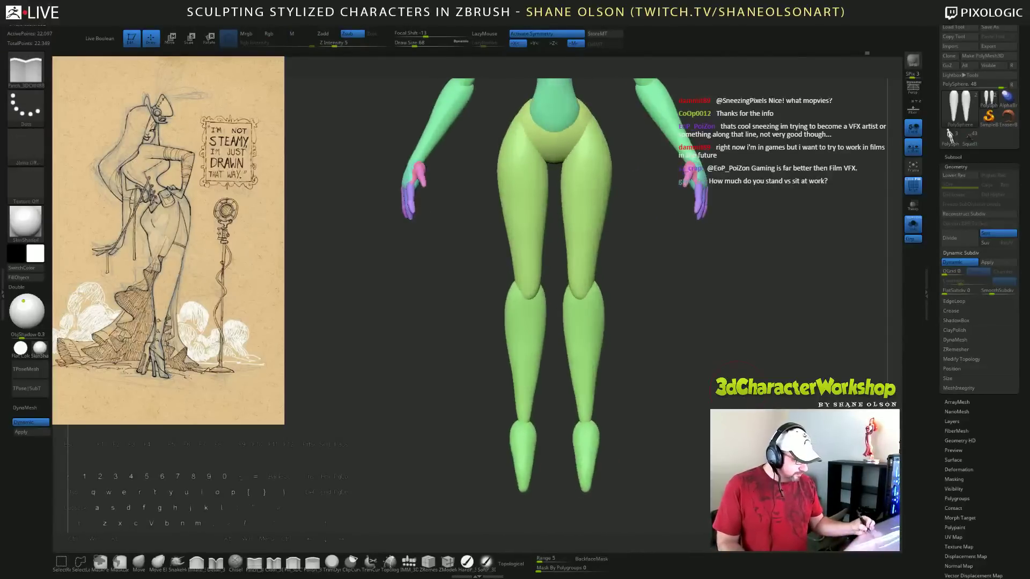
{"action": "left_click_drag", "start_coordinate": [628, 296], "coordinate": [610, 292]}
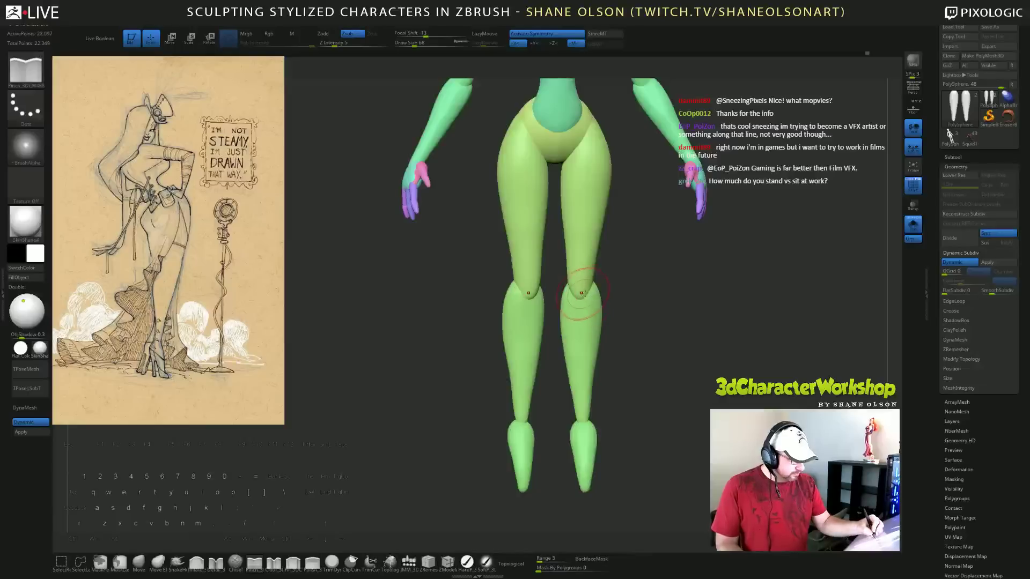
Switch to the Move brush and adjust the shape of both legs around the knees.
{"action": "key", "text": "b"}
{"action": "key", "text": "m"}
{"action": "key", "text": "v"}
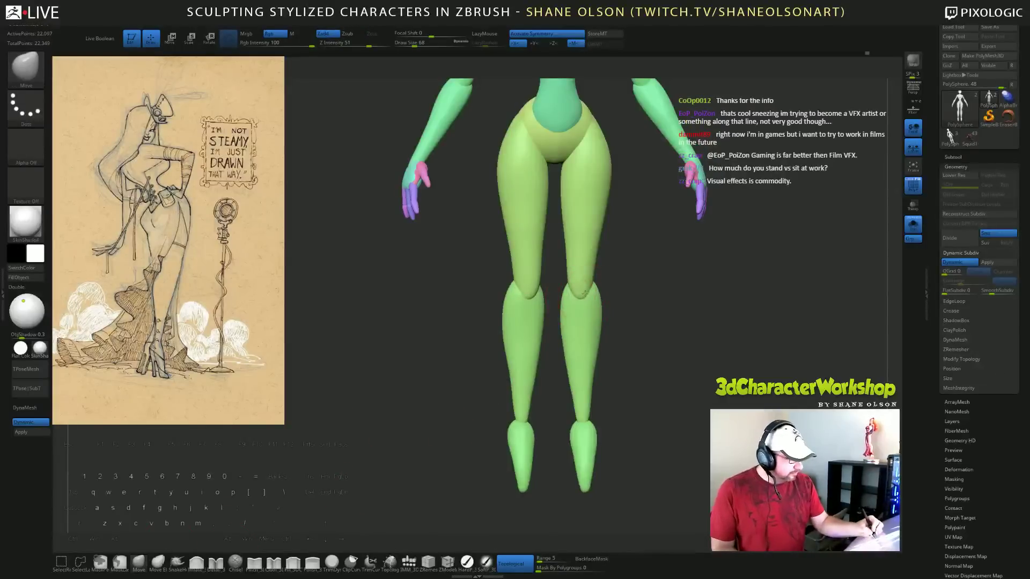
{"action": "left_click_drag", "start_coordinate": [707, 368], "coordinate": [697, 370], "text": "shift"}
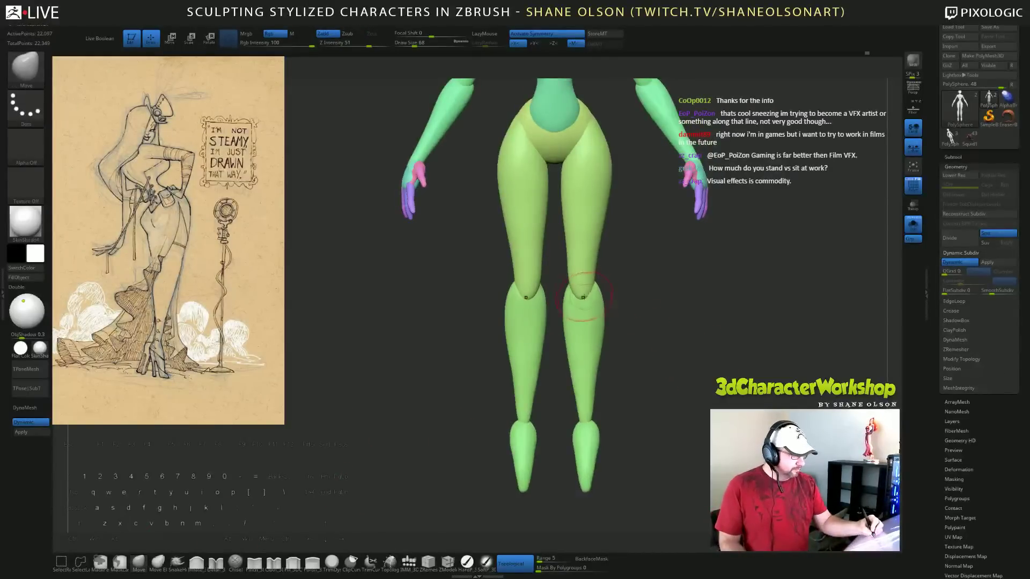
{"action": "left_click_drag", "start_coordinate": [672, 327], "coordinate": [668, 282], "text": "alt"}
{"action": "left_click_drag", "start_coordinate": [735, 391], "coordinate": [729, 392], "text": "alt"}
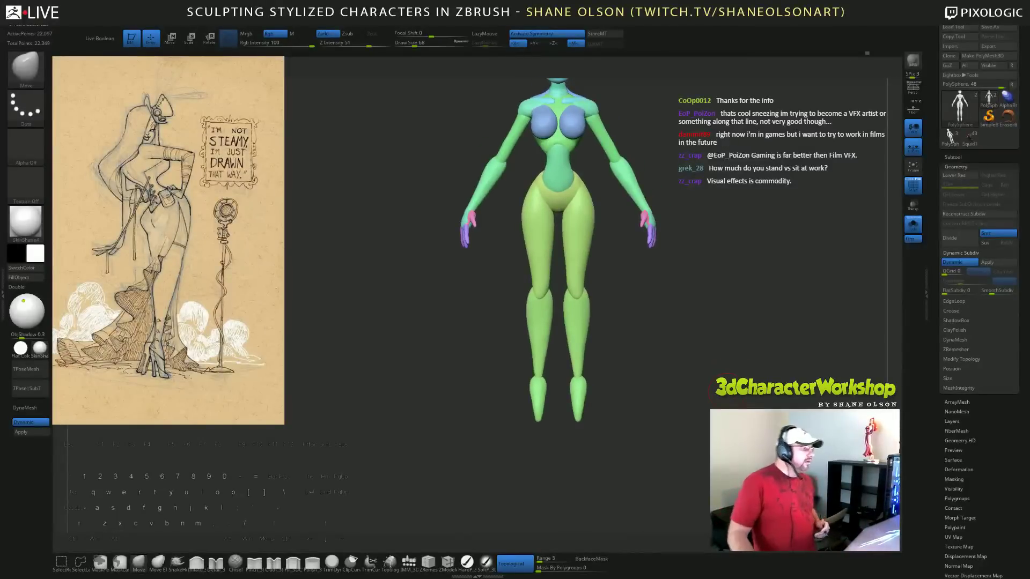
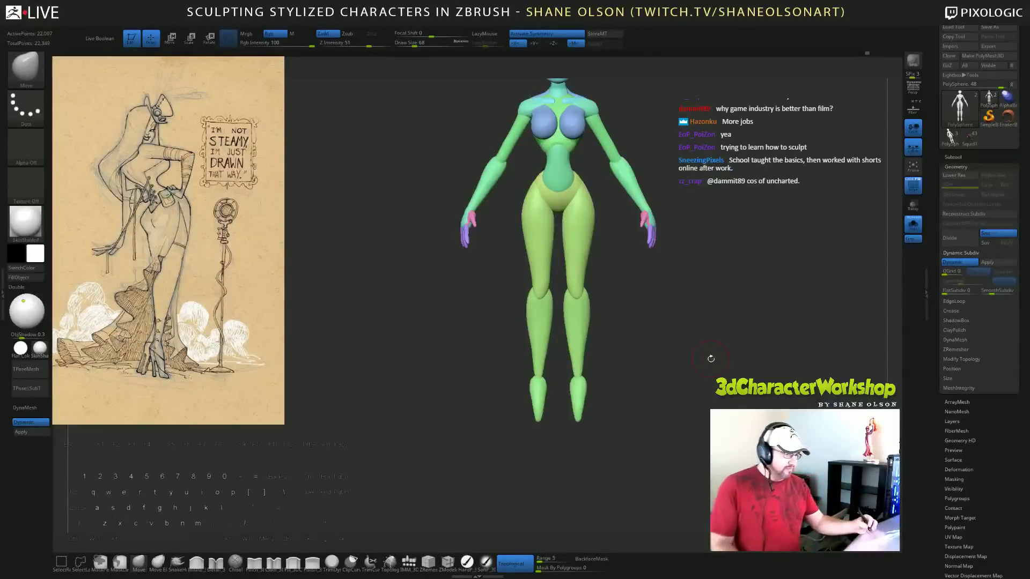
Isolate the lower legs to thicken their ankle ends with the additive brush, and unhide the rest of the body.
{"action": "left_click_drag", "start_coordinate": [711, 380], "coordinate": [712, 409], "text": "alt"}
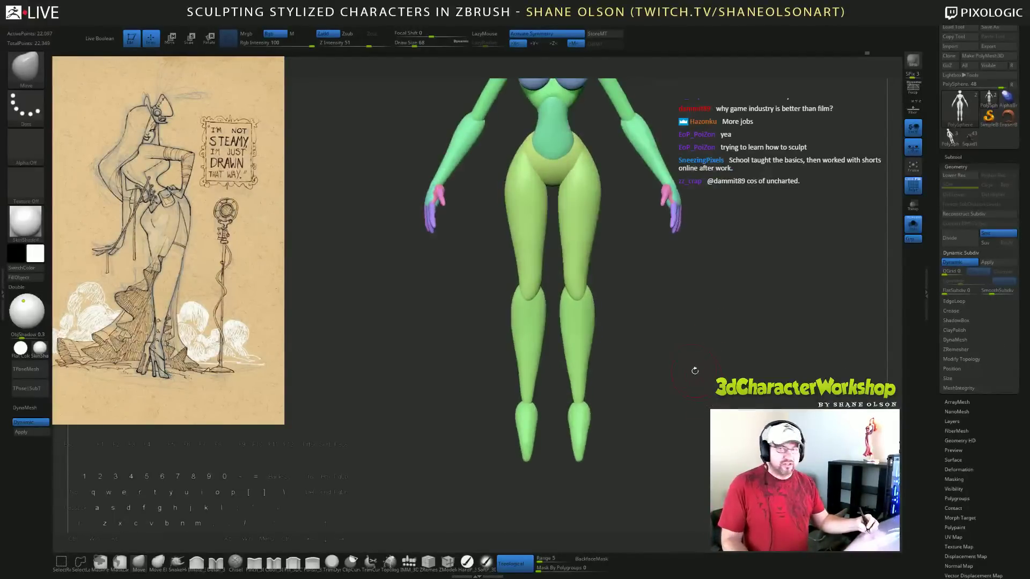
{"action": "left_click_drag", "start_coordinate": [643, 376], "coordinate": [647, 353], "text": "alt"}
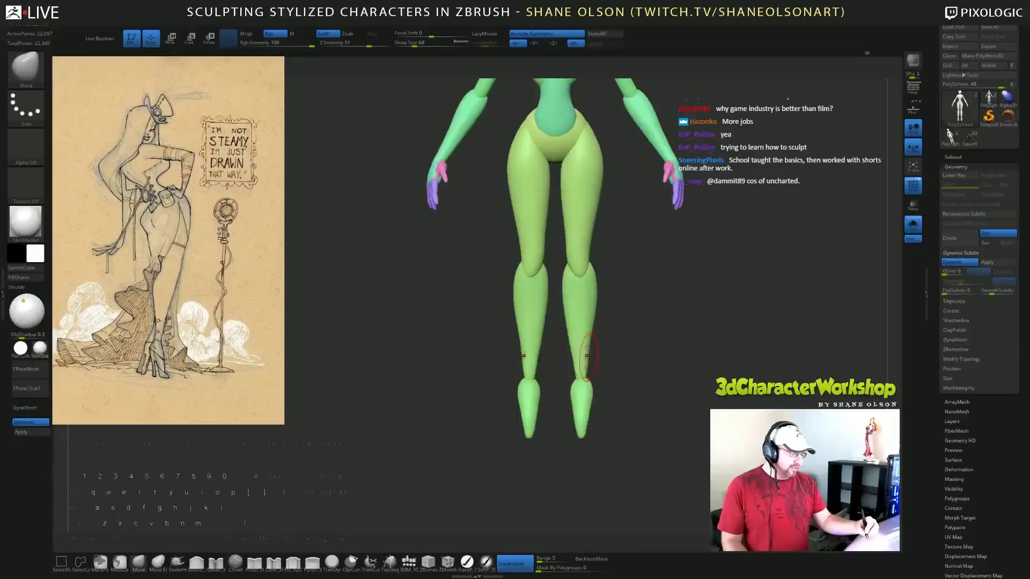
{"action": "left_click", "coordinate": [586, 370], "text": "ctrl+shift"}
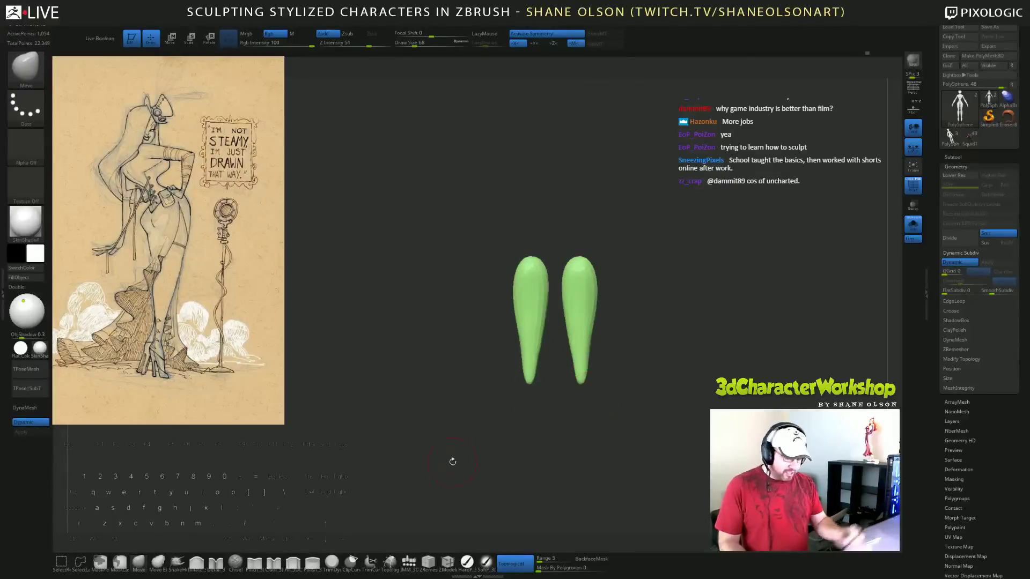
{"action": "left_click", "coordinate": [197, 564]}
{"action": "left_click_drag", "start_coordinate": [582, 385], "coordinate": [588, 384]}
{"action": "left_click", "coordinate": [678, 367], "text": "ctrl+shift"}
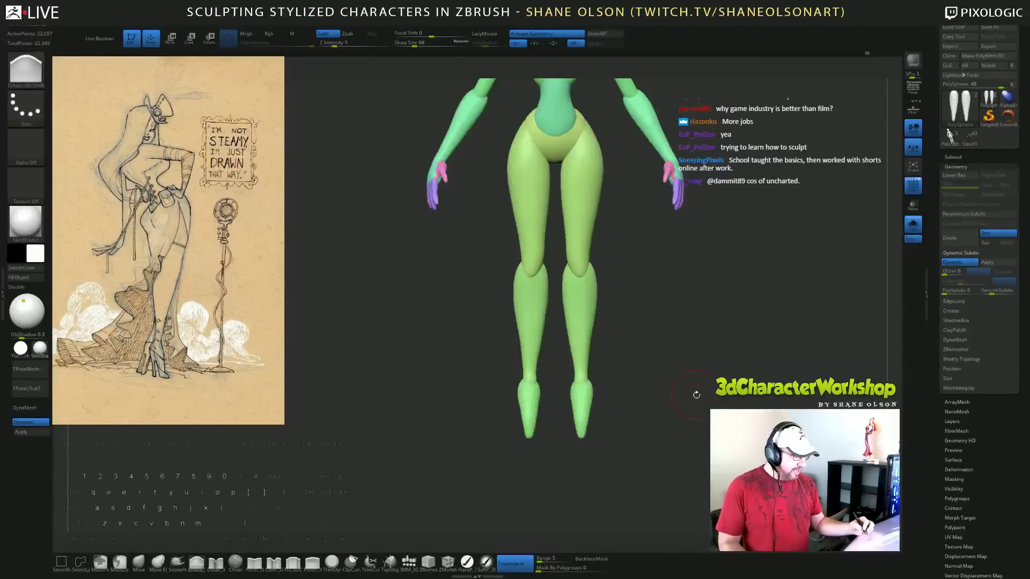
Reshape the ankles where the lower legs meet the heels with the Move brush, working from the side.
{"action": "left_click_drag", "start_coordinate": [696, 394], "coordinate": [669, 370]}
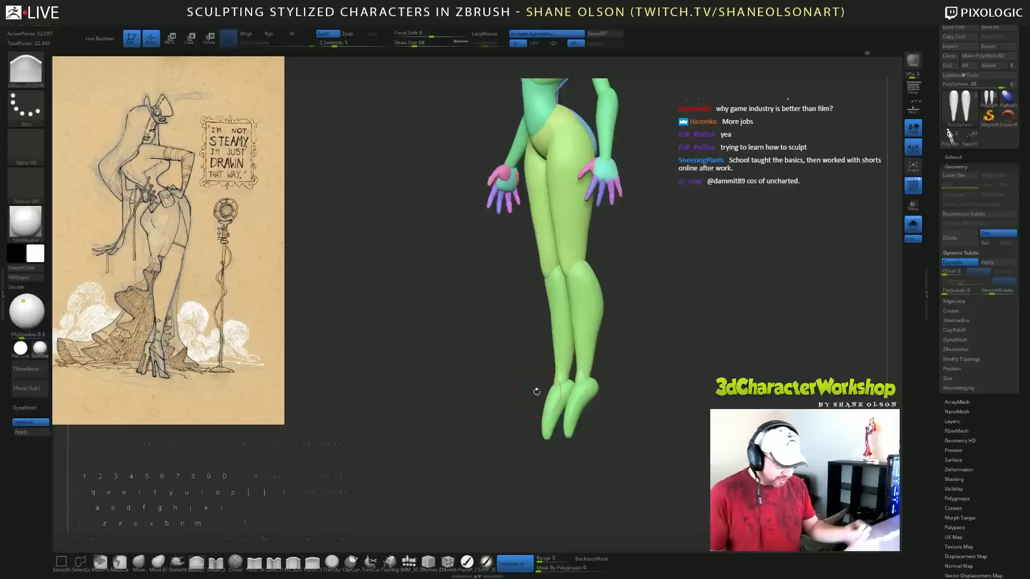
{"action": "left_click", "coordinate": [139, 561]}
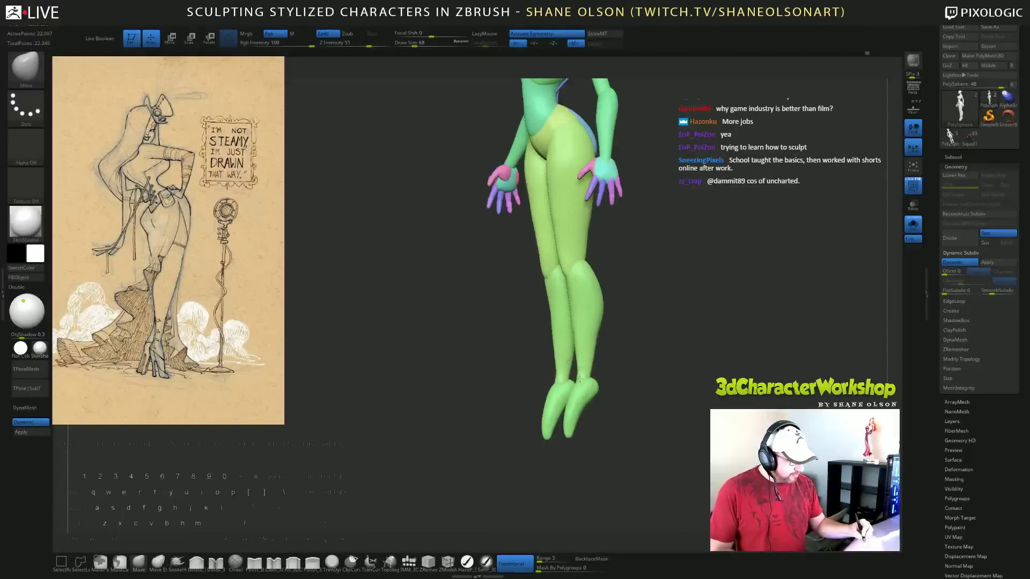
{"action": "left_click_drag", "start_coordinate": [581, 369], "coordinate": [645, 386]}
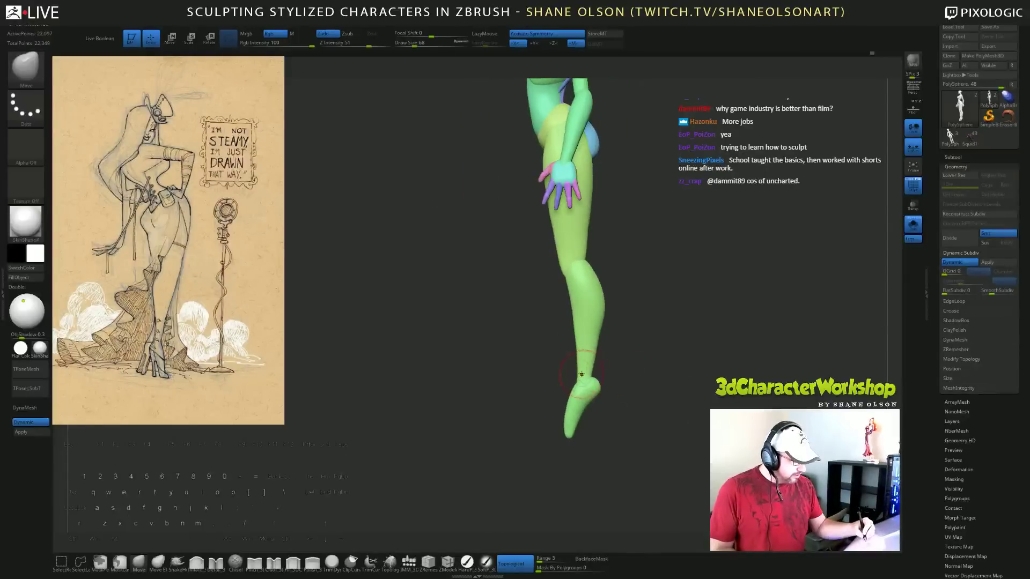
{"action": "mouse_move", "coordinate": [662, 423]}
{"action": "left_mouse_down"}
{"action": "mouse_move", "coordinate": [698, 424]}
{"action": "mouse_move", "coordinate": [665, 423]}
{"action": "left_mouse_up"}
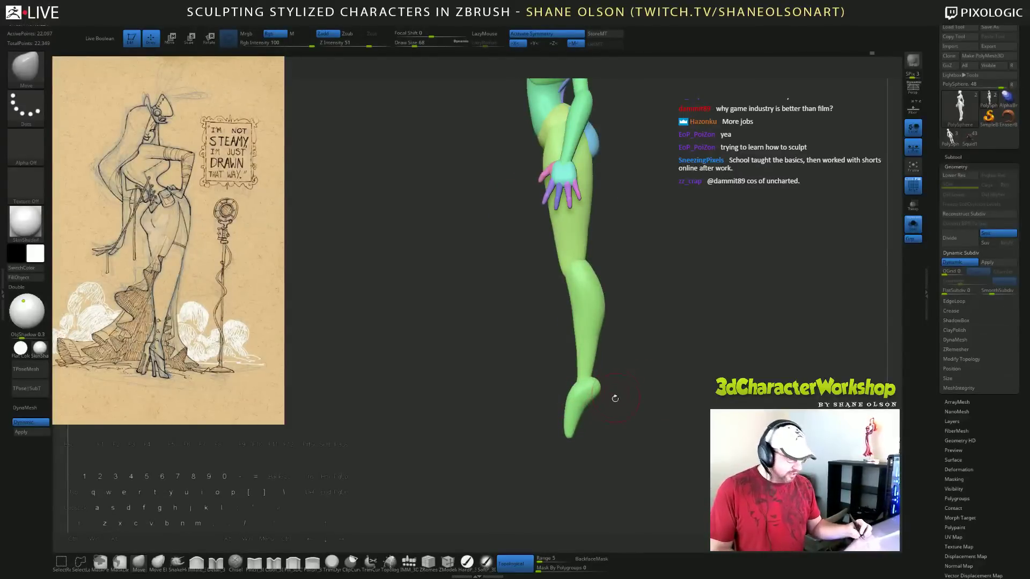
Switch from Move to the subtractive sculpting brush, set its Draw Size to 29, and refine the sides of both heels.
{"action": "left_click_drag", "start_coordinate": [669, 407], "coordinate": [633, 385]}
{"action": "mouse_move", "coordinate": [712, 372]}
{"action": "left_mouse_down"}
{"action": "mouse_move", "coordinate": [700, 373]}
{"action": "mouse_move", "coordinate": [706, 422]}
{"action": "mouse_move", "coordinate": [712, 395]}
{"action": "mouse_move", "coordinate": [701, 398]}
{"action": "left_mouse_up"}
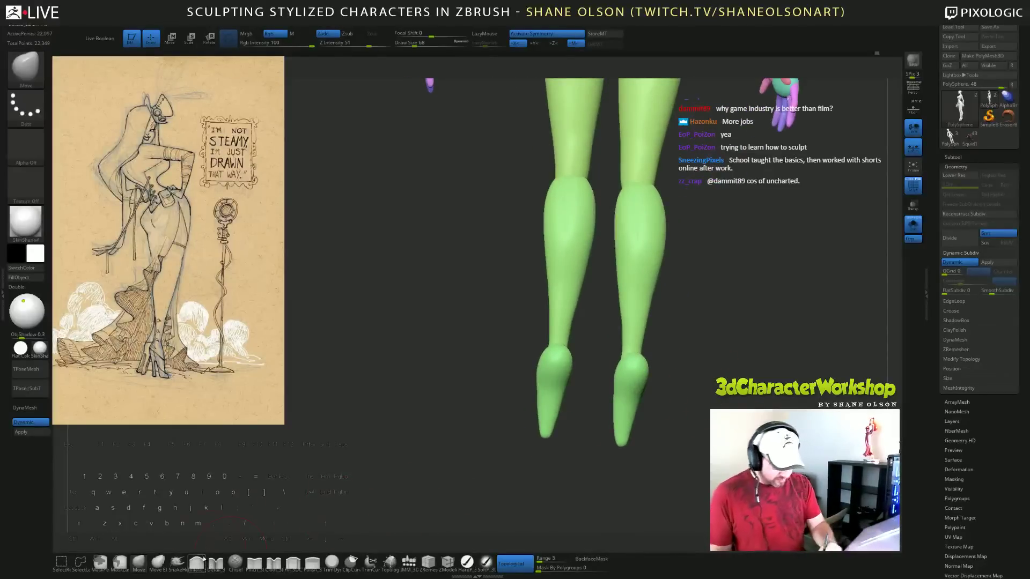
{"action": "left_click", "coordinate": [254, 562]}
{"action": "key", "text": "s"}
{"action": "left_click_drag", "start_coordinate": [425, 402], "coordinate": [420, 401]}
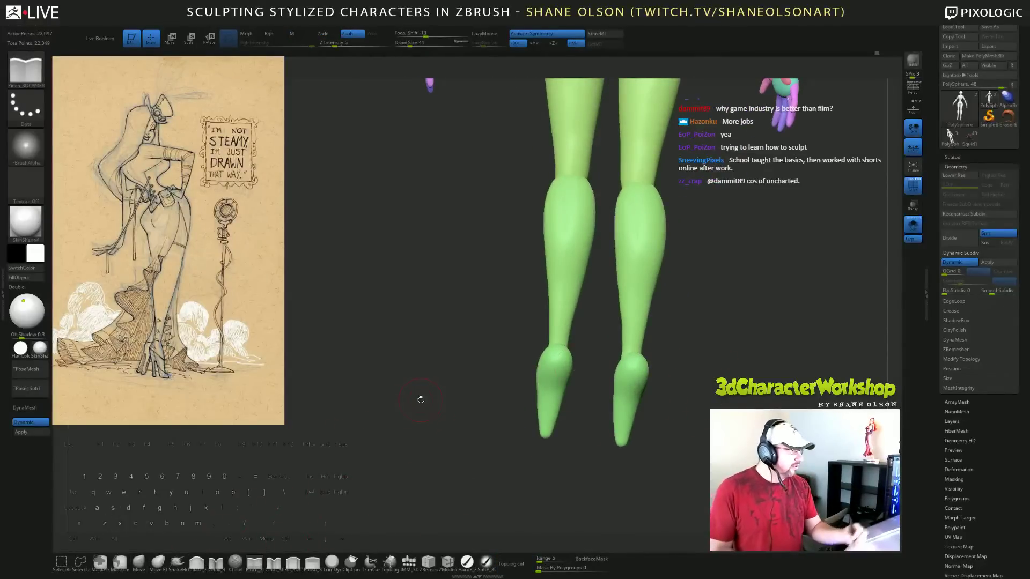
{"action": "mouse_move", "coordinate": [736, 365]}
{"action": "left_mouse_down"}
{"action": "mouse_move", "coordinate": [745, 399]}
{"action": "mouse_move", "coordinate": [707, 347]}
{"action": "mouse_move", "coordinate": [726, 363]}
{"action": "left_mouse_up"}
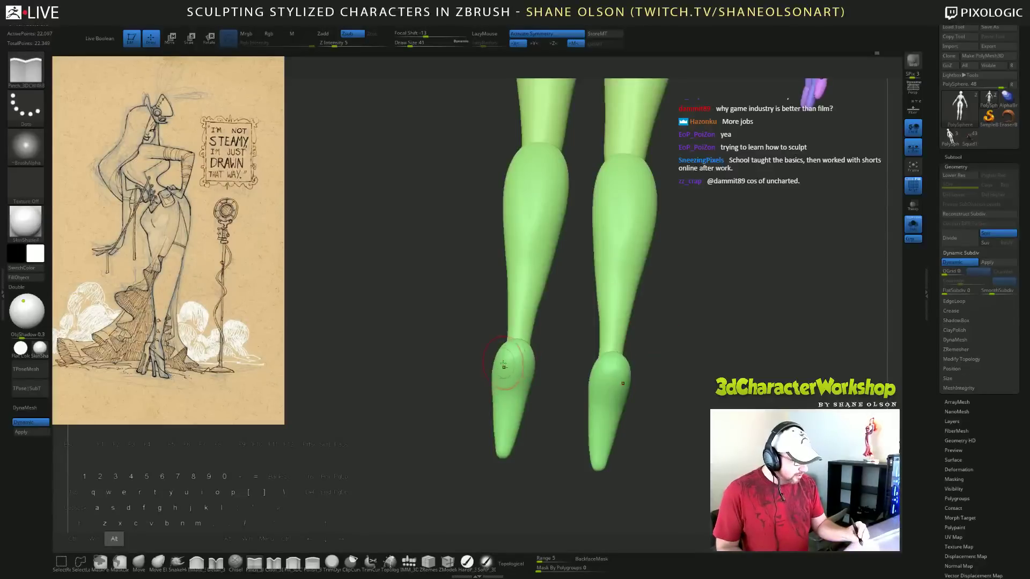
{"action": "left_click_drag", "start_coordinate": [658, 401], "coordinate": [621, 400]}
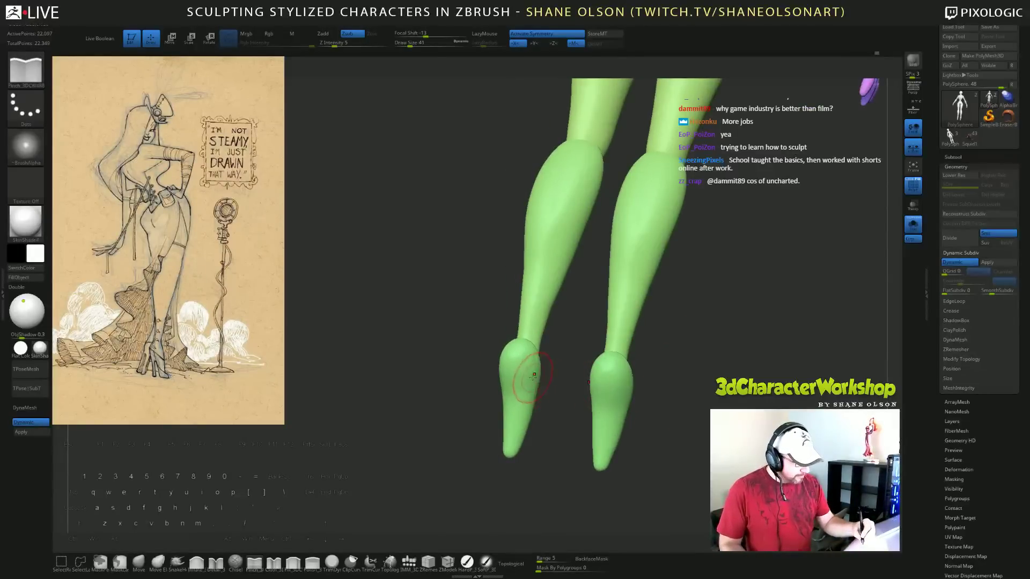
{"action": "key", "text": "s"}
{"action": "left_click_drag", "start_coordinate": [533, 377], "coordinate": [530, 375]}
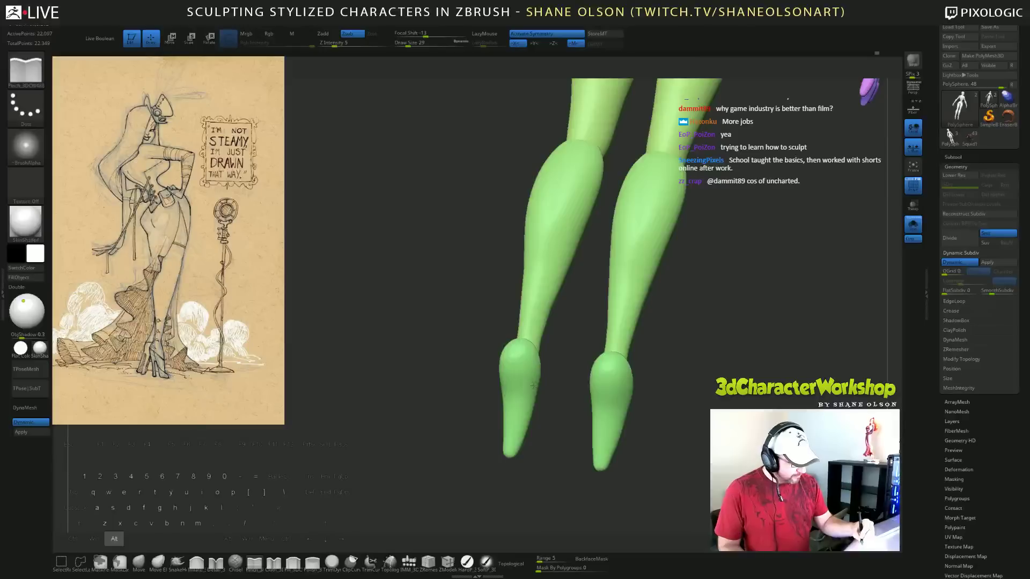
{"action": "right_click_drag", "start_coordinate": [533, 386], "coordinate": [513, 361]}
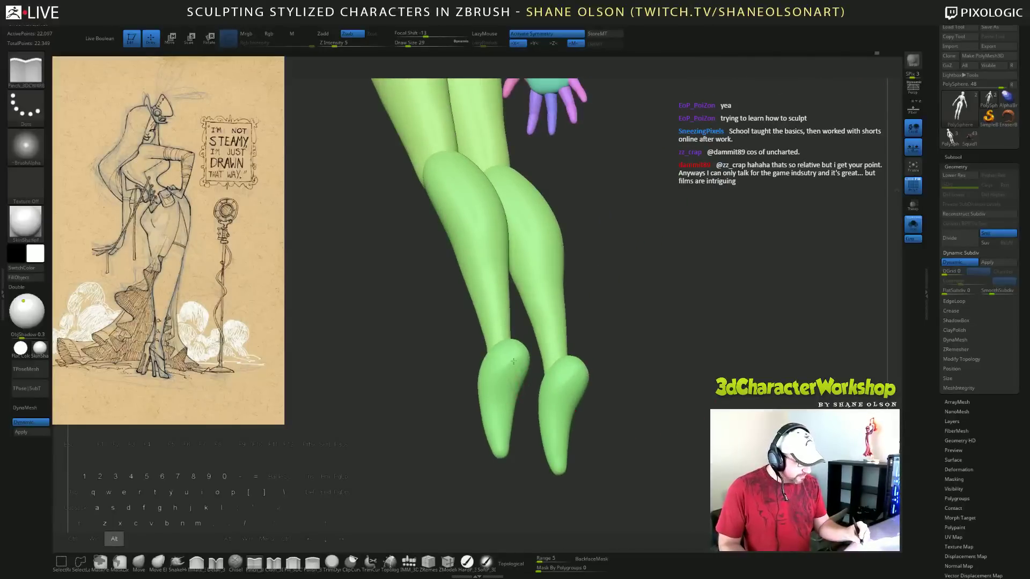
{"action": "right_click_drag", "start_coordinate": [650, 352], "coordinate": [620, 368]}
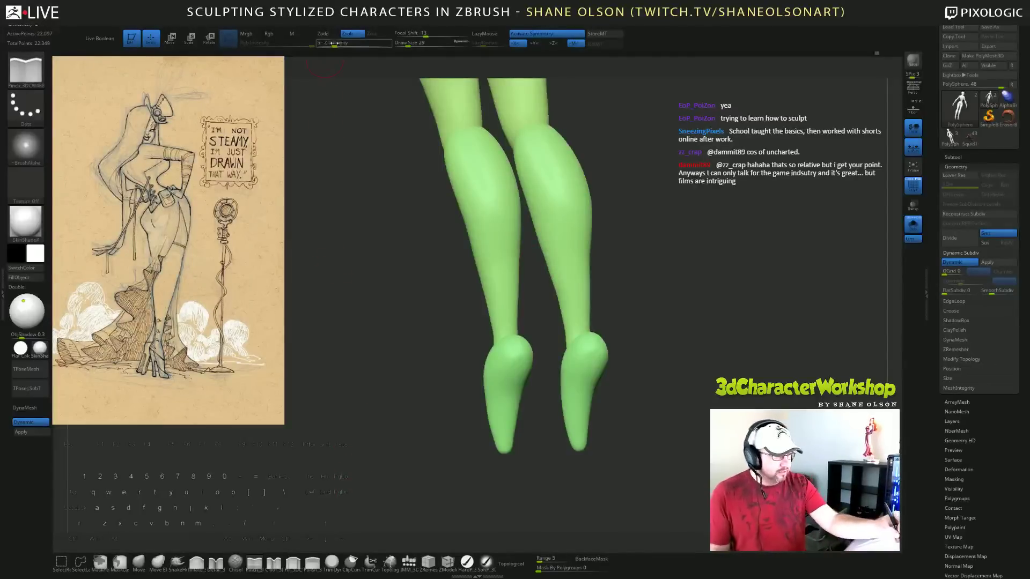
Raise the brush's Z Intensity to 14 and plane the backs of both heels.
{"action": "left_click_drag", "start_coordinate": [335, 45], "coordinate": [345, 45]}
{"action": "left_click_drag", "start_coordinate": [717, 324], "coordinate": [622, 346]}
{"action": "key", "text": "alt"}
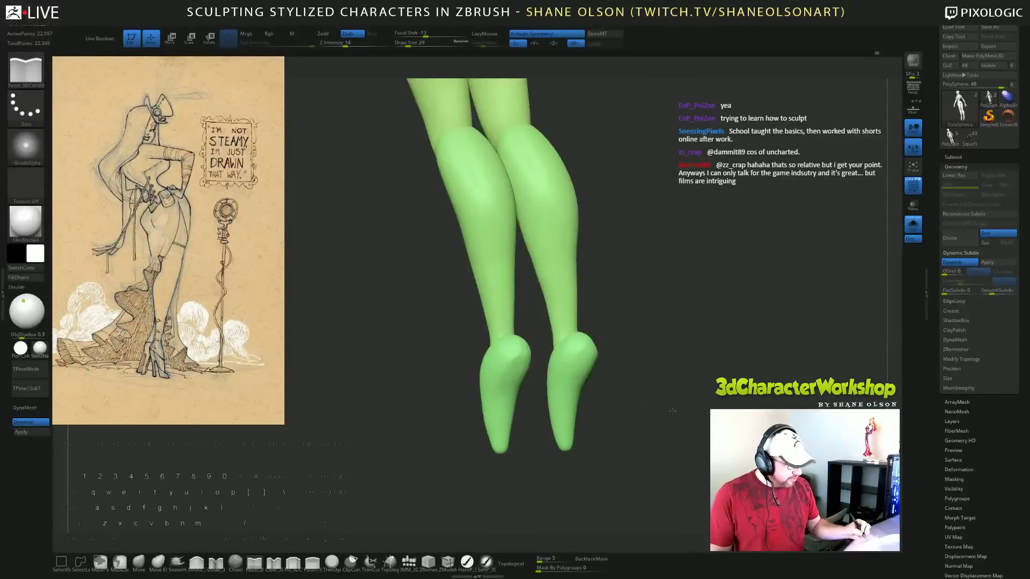
{"action": "left_click_drag", "start_coordinate": [627, 387], "coordinate": [551, 397]}
{"action": "left_click_drag", "start_coordinate": [506, 362], "coordinate": [502, 362], "text": "alt"}
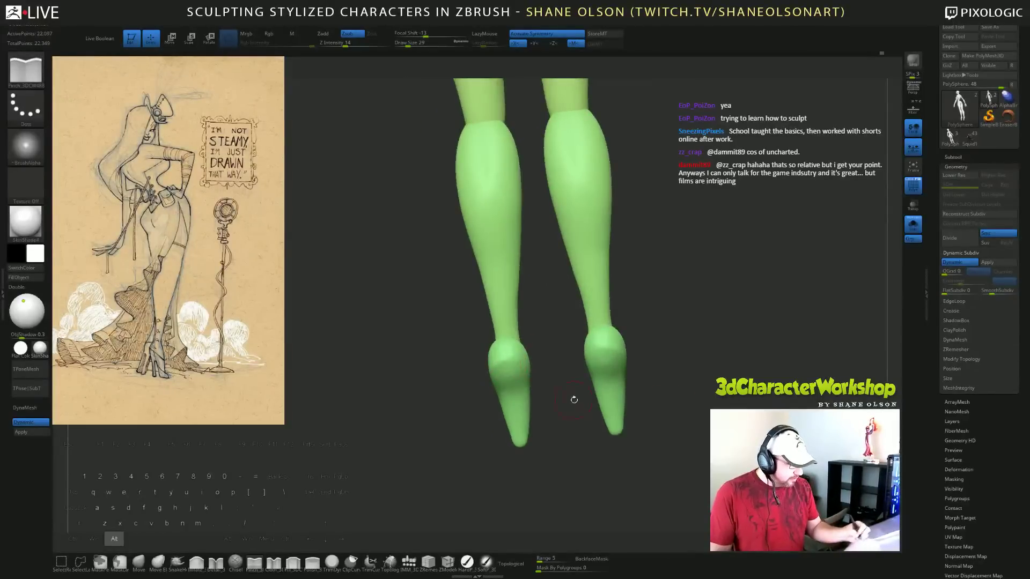
{"action": "right_click_drag", "start_coordinate": [574, 400], "coordinate": [563, 429]}
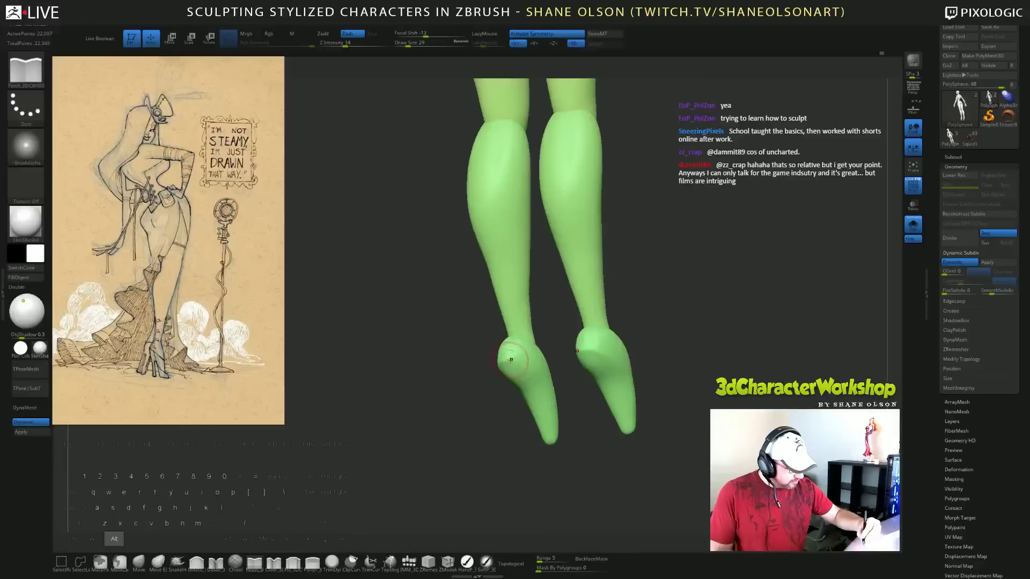
{"action": "left_click_drag", "start_coordinate": [589, 411], "coordinate": [608, 417]}
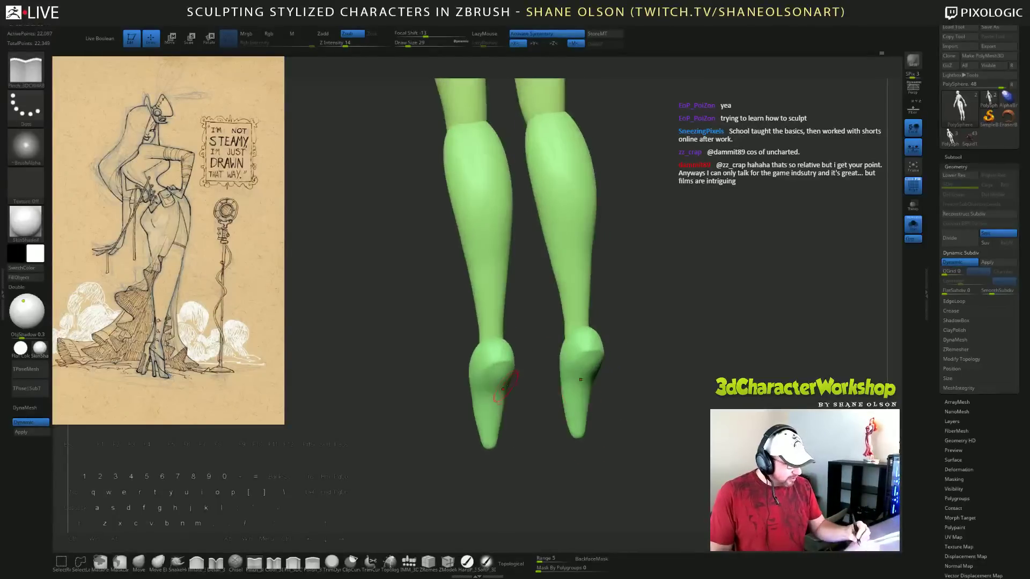
Smooth the heels' lower edges and flatten their undersides where they slope toward the feet.
{"action": "key", "text": "shift"}
{"action": "left_click_drag", "start_coordinate": [502, 379], "coordinate": [504, 370], "text": "shift"}
{"action": "left_click_drag", "start_coordinate": [582, 405], "coordinate": [679, 423]}
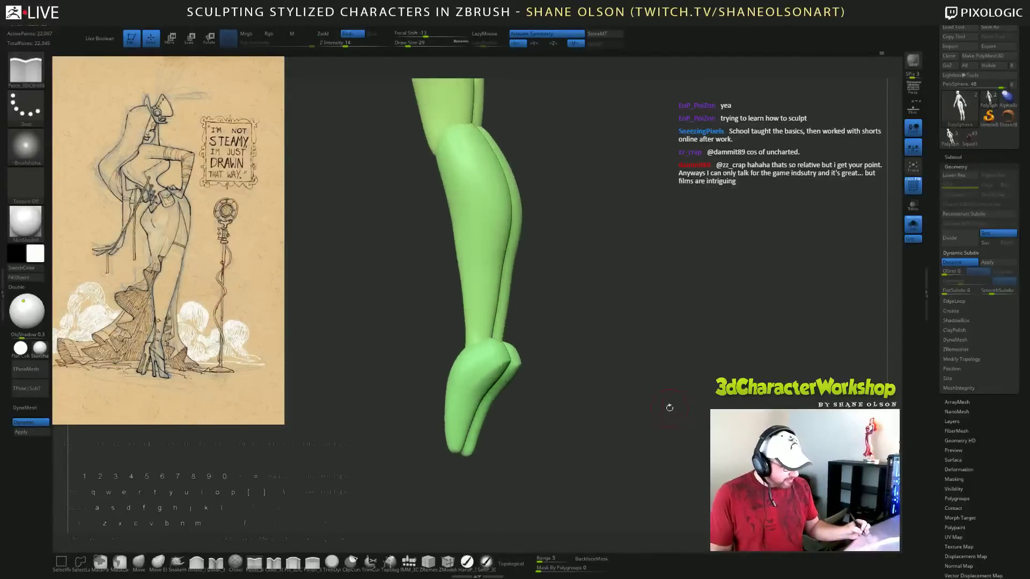
{"action": "left_click_drag", "start_coordinate": [499, 369], "coordinate": [500, 364], "text": "alt"}
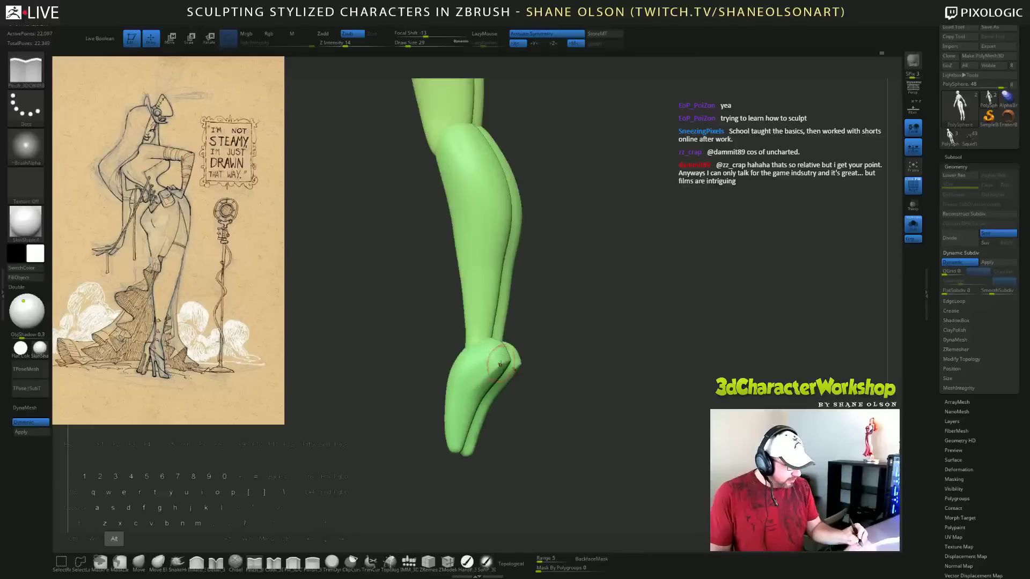
{"action": "right_click_drag", "start_coordinate": [486, 377], "coordinate": [517, 362]}
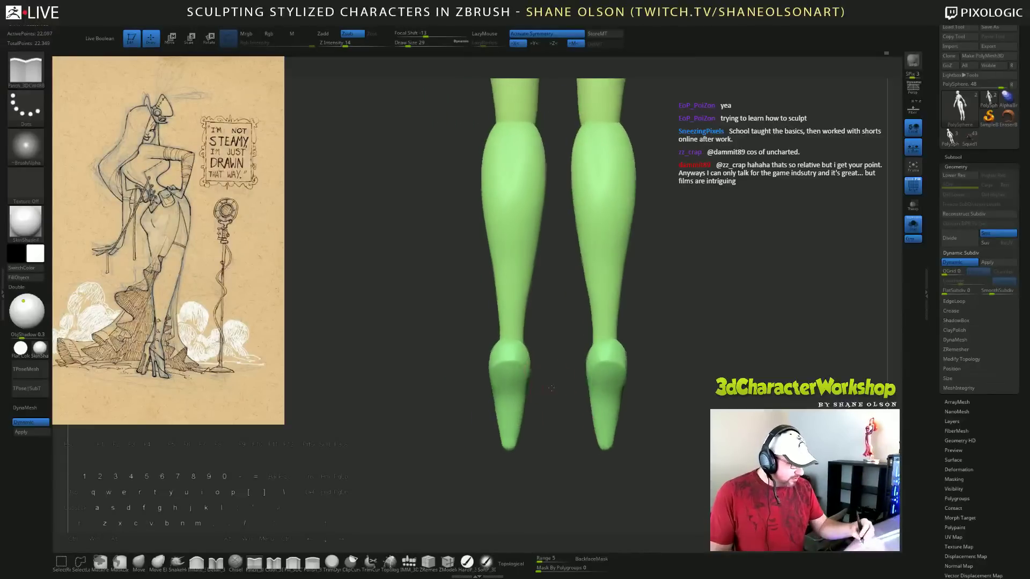
{"action": "left_click_drag", "start_coordinate": [517, 362], "coordinate": [514, 368], "text": "alt"}
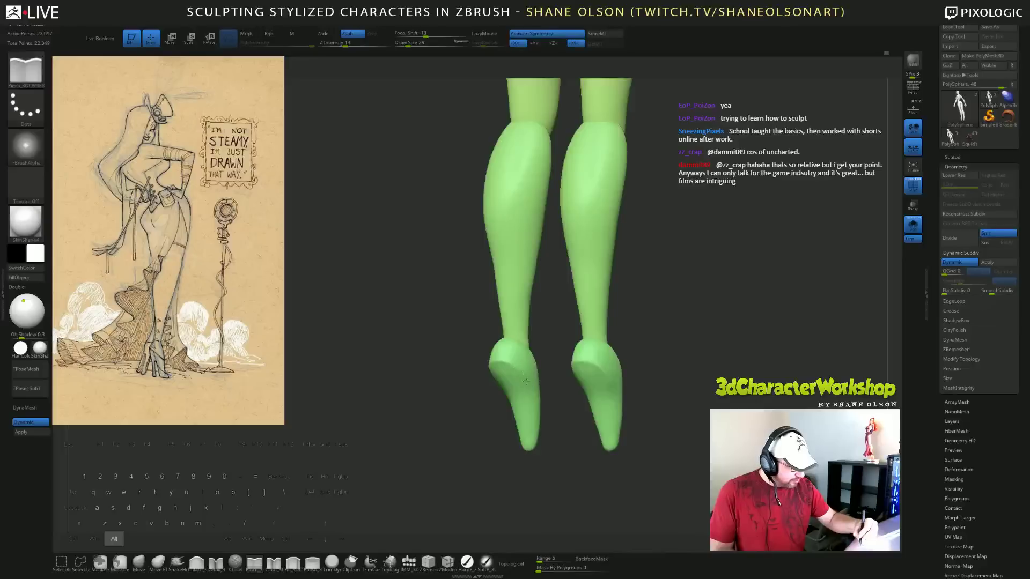
{"action": "right_click_drag", "start_coordinate": [534, 414], "coordinate": [526, 372]}
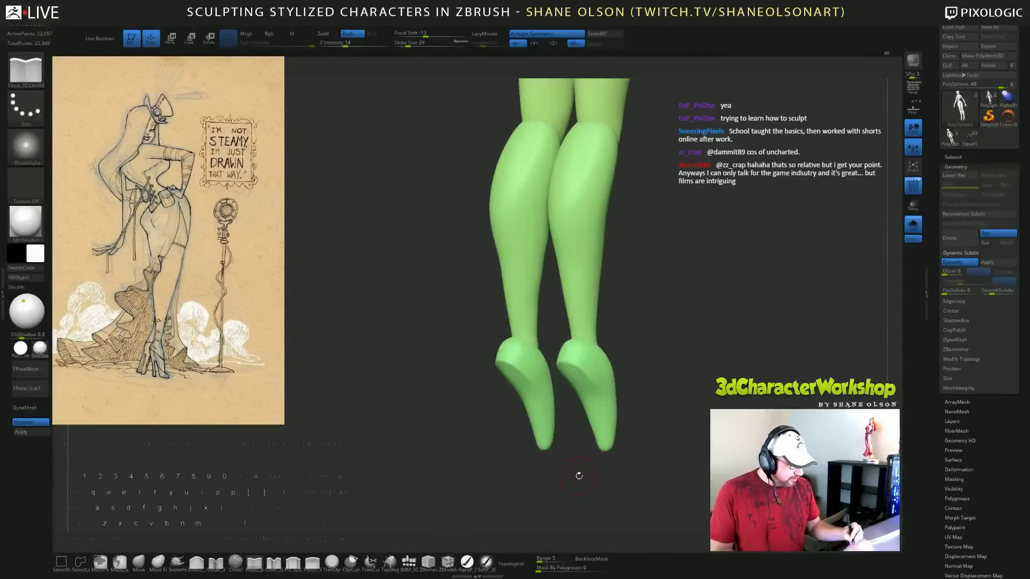
{"action": "mouse_move", "coordinate": [579, 476]}
{"action": "right_mouse_down"}
{"action": "mouse_move", "coordinate": [589, 437]}
{"action": "mouse_move", "coordinate": [516, 401]}
{"action": "right_mouse_up"}
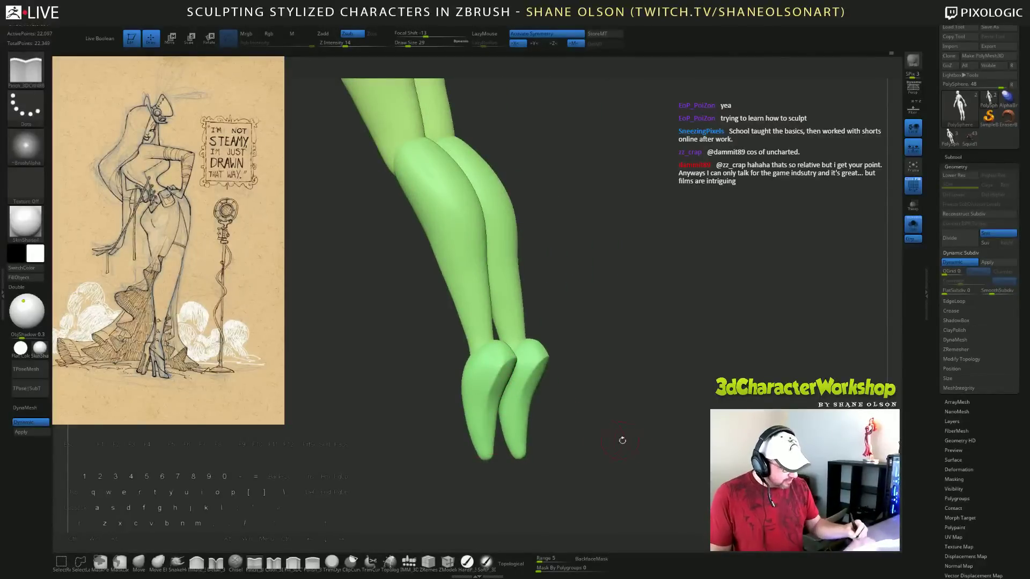
Smooth the reshaped heels and the surfaces of both feet.
{"action": "right_click_drag", "start_coordinate": [622, 439], "coordinate": [614, 436]}
{"action": "key", "text": "shift"}
{"action": "mouse_move", "coordinate": [506, 444]}
{"action": "right_mouse_down"}
{"action": "mouse_move", "coordinate": [565, 437]}
{"action": "mouse_move", "coordinate": [552, 429]}
{"action": "right_mouse_up"}
{"action": "left_click_drag", "start_coordinate": [617, 367], "coordinate": [604, 360], "text": "shift"}
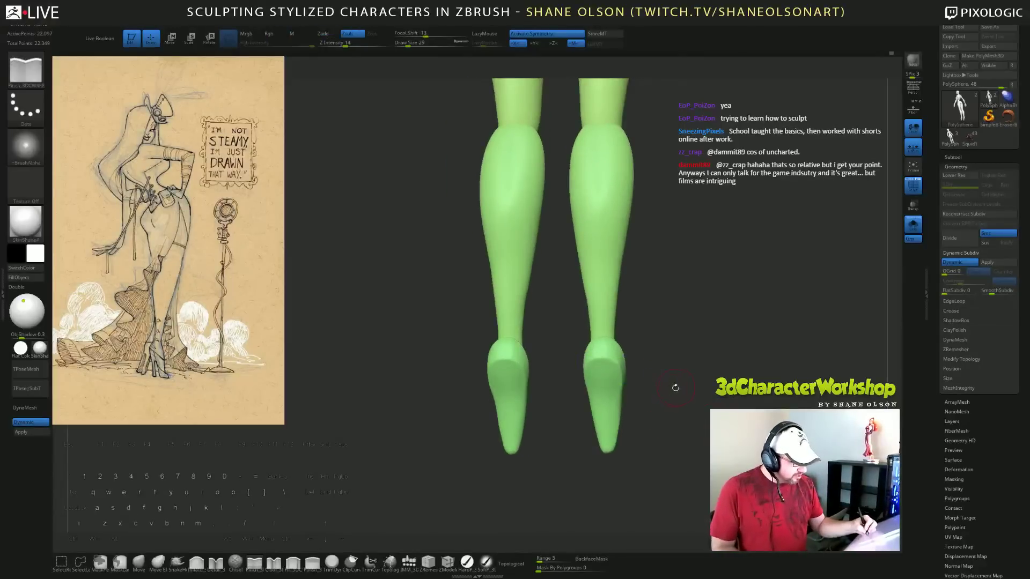
{"action": "right_click_drag", "start_coordinate": [674, 386], "coordinate": [616, 362]}
{"action": "right_click_drag", "start_coordinate": [686, 426], "coordinate": [669, 436]}
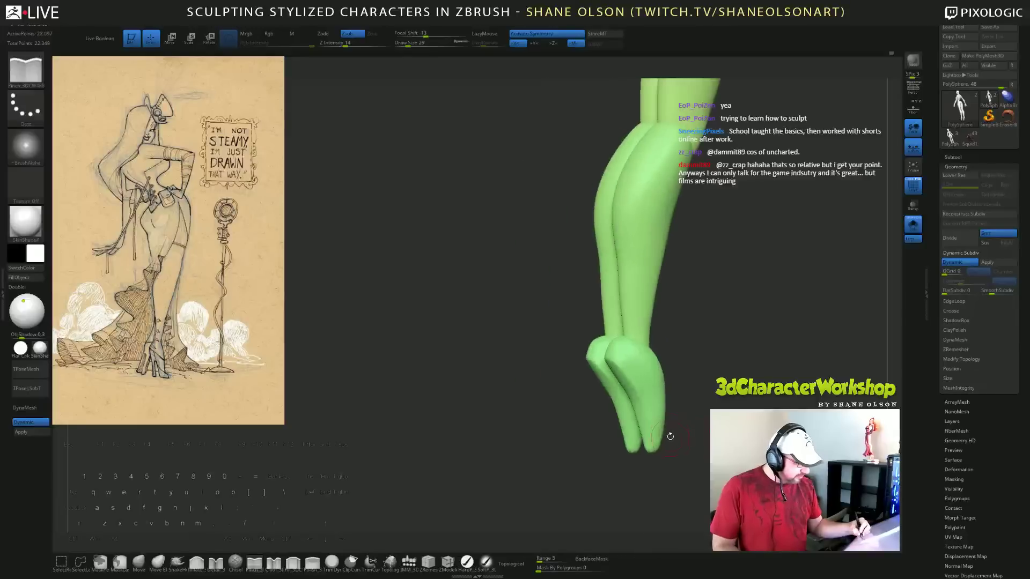
{"action": "left_click_drag", "start_coordinate": [663, 421], "coordinate": [659, 440], "text": "shift"}
{"action": "mouse_move", "coordinate": [660, 429]}
{"action": "right_mouse_down"}
{"action": "mouse_move", "coordinate": [710, 424]}
{"action": "mouse_move", "coordinate": [700, 402]}
{"action": "mouse_move", "coordinate": [718, 408]}
{"action": "mouse_move", "coordinate": [703, 415]}
{"action": "right_mouse_up"}
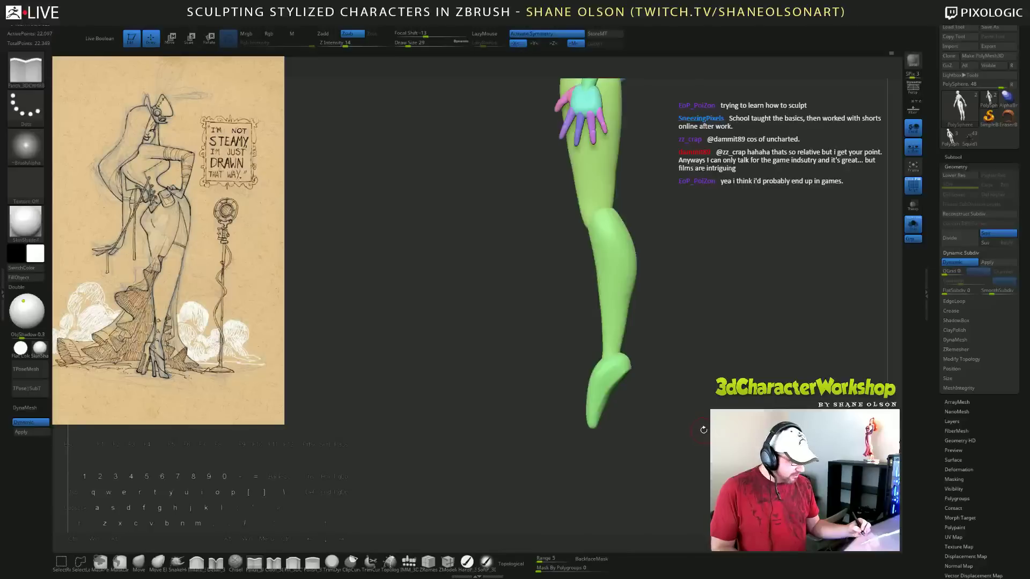
{"action": "right_click_drag", "start_coordinate": [702, 428], "coordinate": [680, 420]}
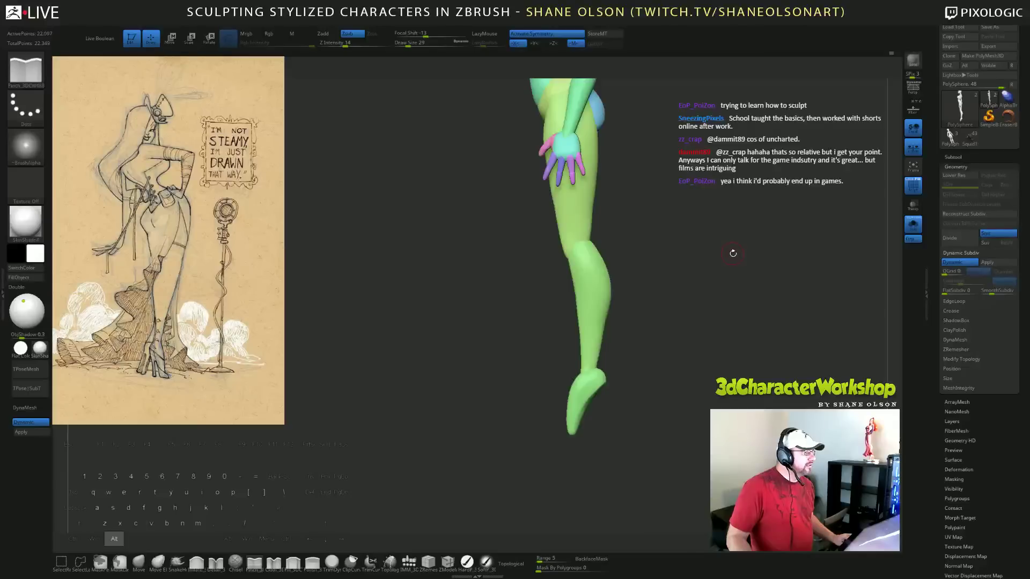
Examine the full body's silhouette and leg proportions from the side, back and front.
{"action": "right_click_drag", "start_coordinate": [733, 252], "coordinate": [732, 259]}
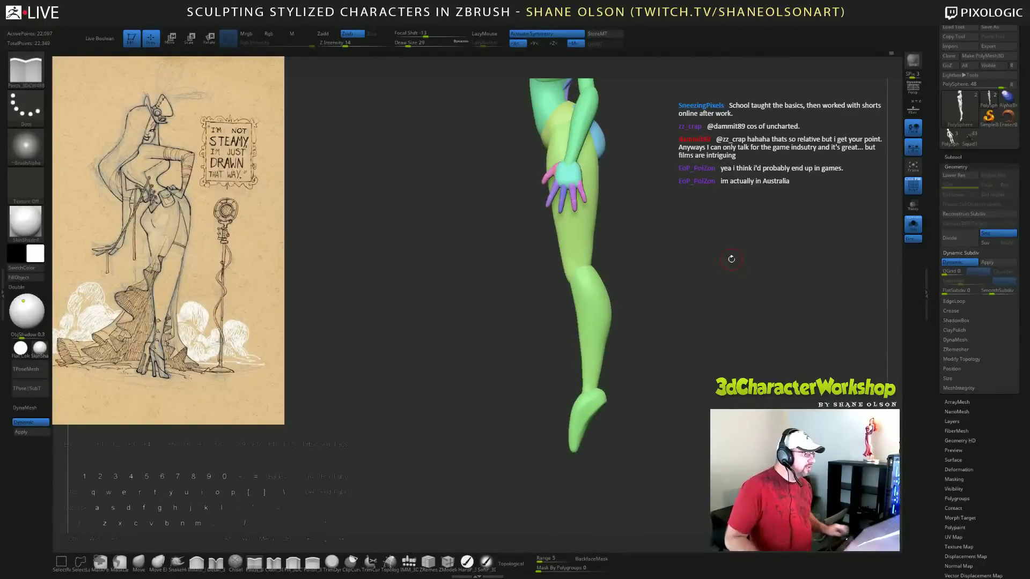
{"action": "mouse_move", "coordinate": [708, 252]}
{"action": "left_mouse_down", "text": "alt"}
{"action": "mouse_move", "coordinate": [715, 245]}
{"action": "mouse_move", "coordinate": [695, 247]}
{"action": "left_mouse_up", "text": "alt"}
{"action": "right_click_drag", "start_coordinate": [690, 284], "coordinate": [688, 278]}
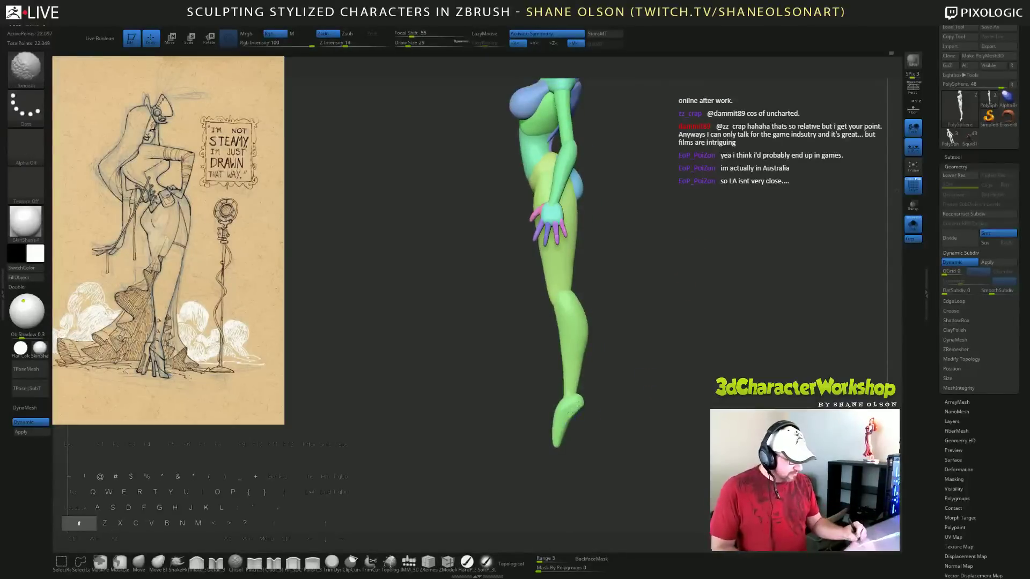
{"action": "right_click_drag", "start_coordinate": [647, 378], "coordinate": [604, 431]}
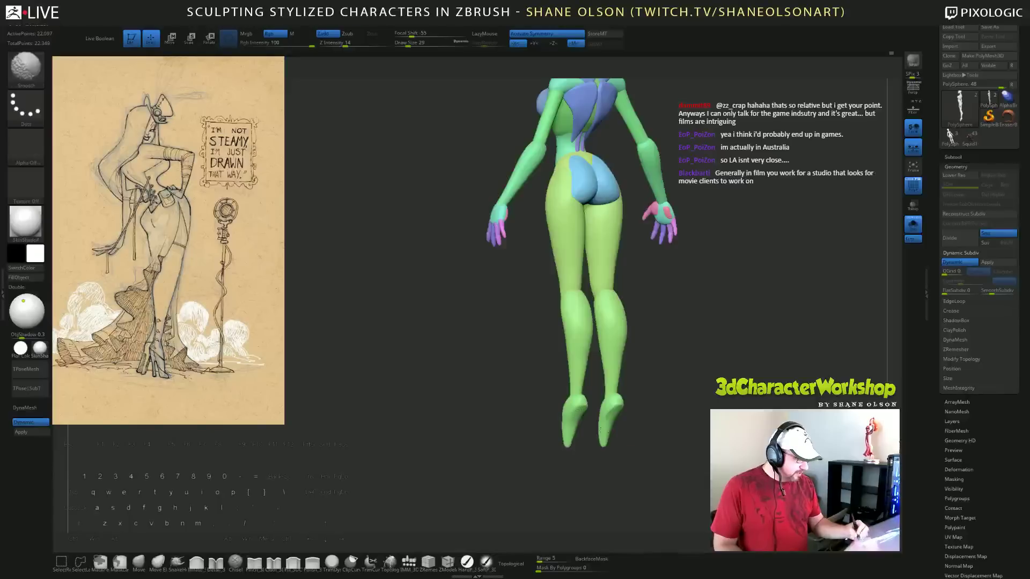
{"action": "right_click_drag", "start_coordinate": [697, 424], "coordinate": [674, 424]}
{"action": "left_click_drag", "start_coordinate": [678, 425], "coordinate": [762, 410]}
{"action": "mouse_move", "coordinate": [593, 428]}
{"action": "right_mouse_down", "text": "shift"}
{"action": "mouse_move", "coordinate": [680, 430]}
{"action": "mouse_move", "coordinate": [684, 398]}
{"action": "right_mouse_up", "text": "shift"}
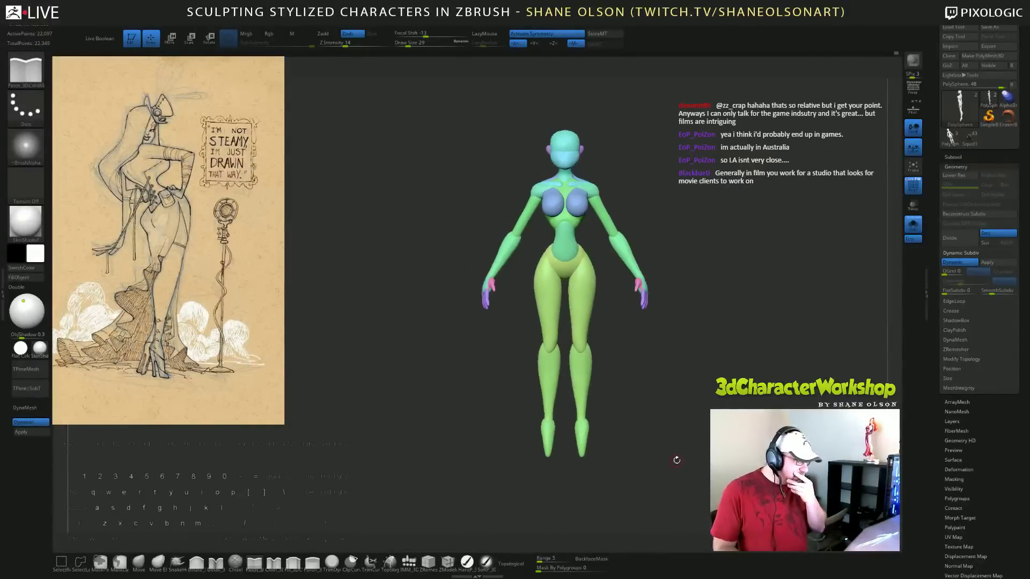
{"action": "mouse_move", "coordinate": [698, 211]}
{"action": "left_mouse_down", "text": "alt"}
{"action": "mouse_move", "coordinate": [679, 315]}
{"action": "mouse_move", "coordinate": [710, 423]}
{"action": "left_mouse_up", "text": "alt"}
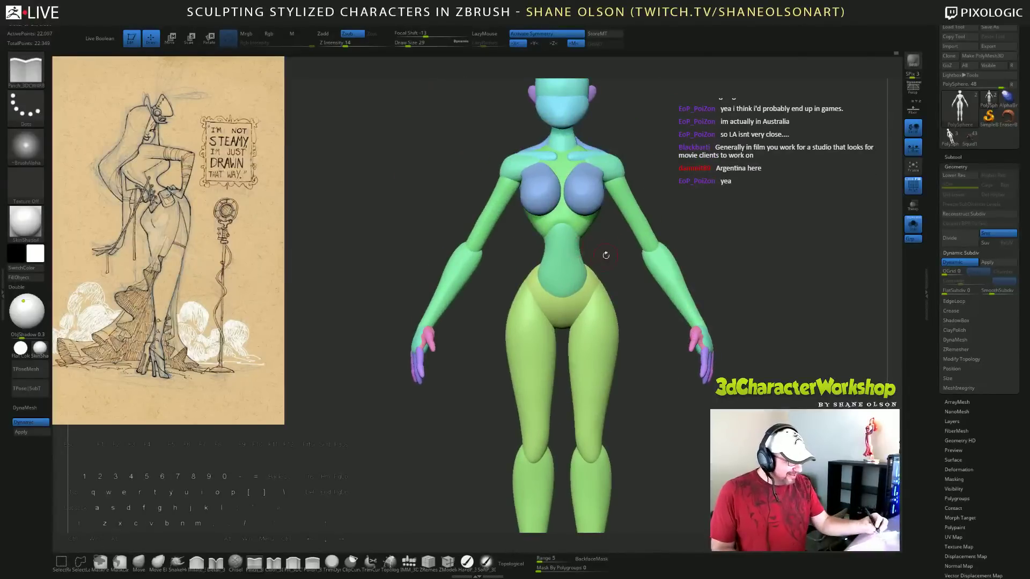
Switch to the Move brush at Draw Size 65 and adjust the waist and abdomen from the front and side.
{"action": "left_click", "coordinate": [138, 561]}
{"action": "key", "text": "s"}
{"action": "left_click_drag", "start_coordinate": [724, 214], "coordinate": [728, 214]}
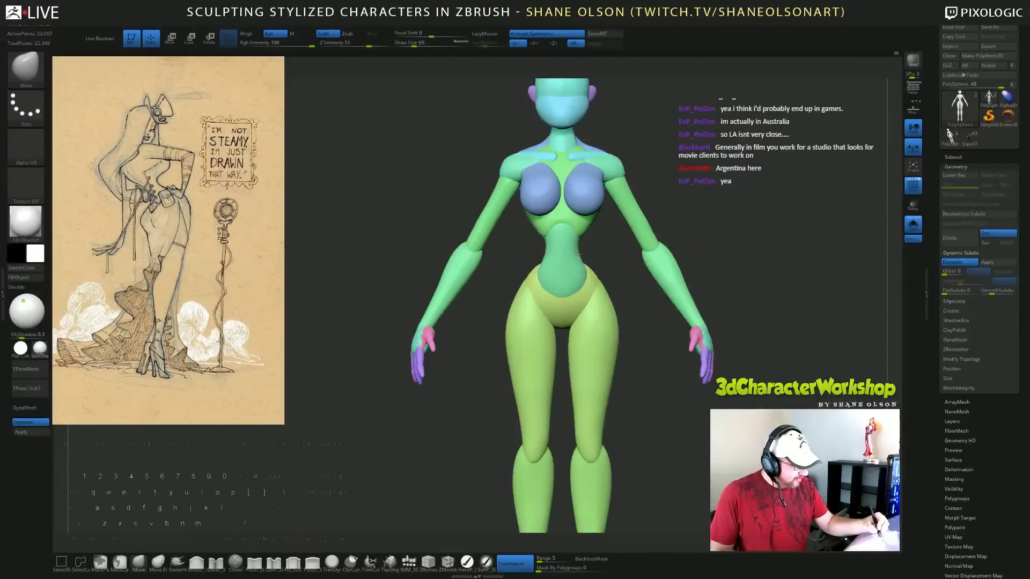
{"action": "left_click_drag", "start_coordinate": [615, 255], "coordinate": [740, 253]}
{"action": "left_click_drag", "start_coordinate": [665, 302], "coordinate": [638, 288]}
{"action": "left_click_drag", "start_coordinate": [641, 371], "coordinate": [617, 242]}
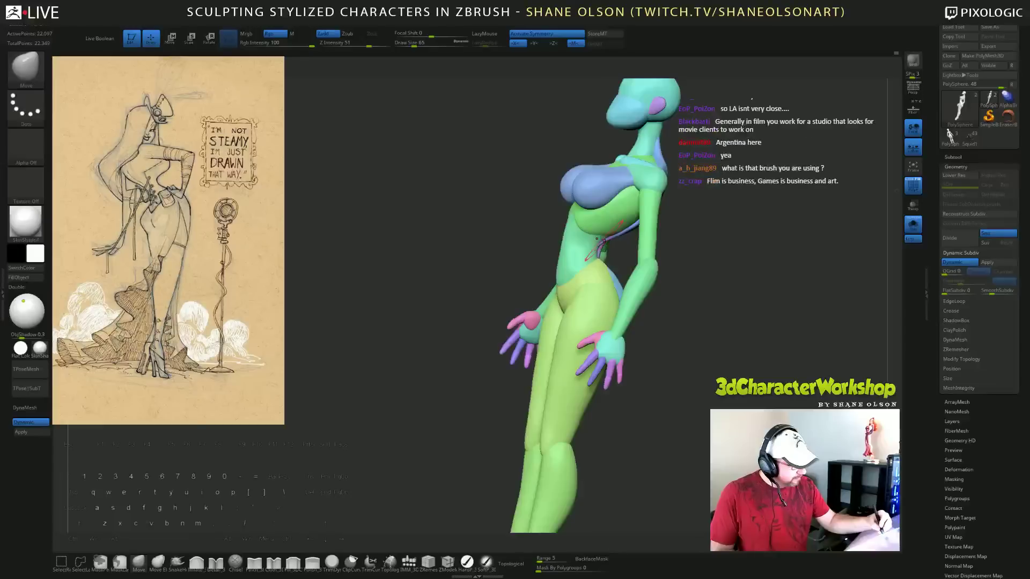
{"action": "left_click_drag", "start_coordinate": [680, 275], "coordinate": [569, 275]}
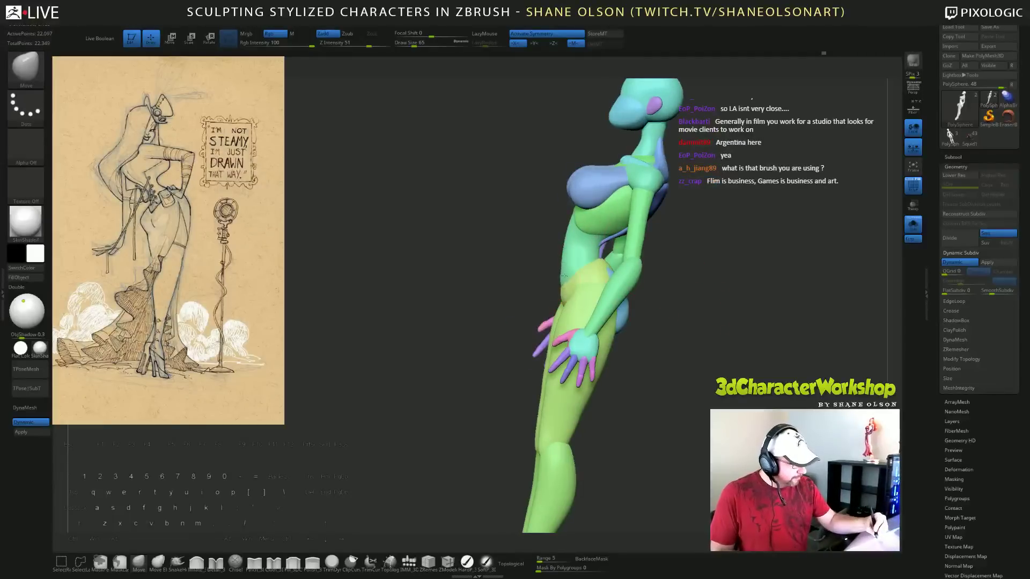
{"action": "left_click_drag", "start_coordinate": [691, 341], "coordinate": [717, 367], "text": "shift"}
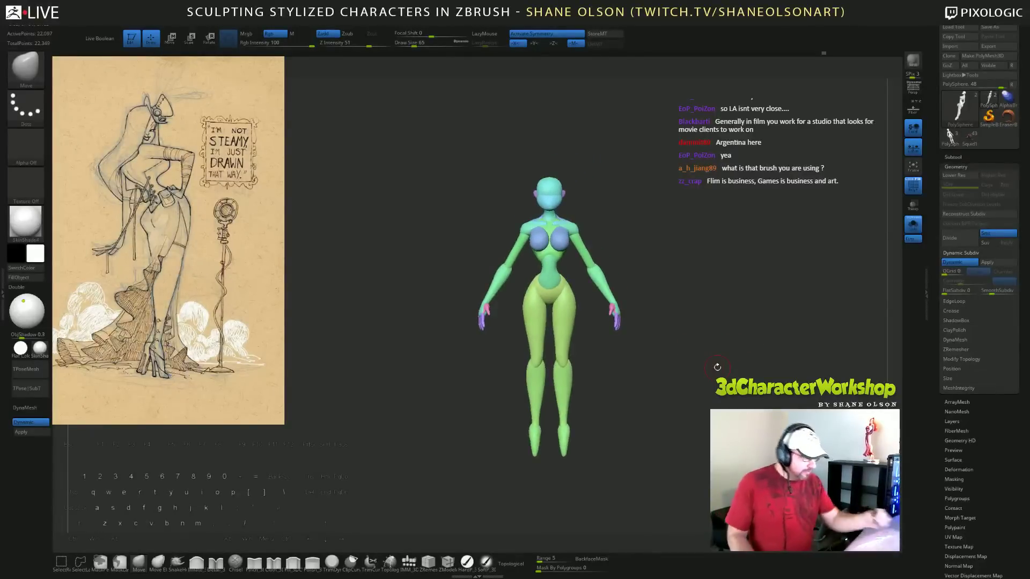
Mask the whole body except the head by hiding the head groups while masking, and restore full visibility.
{"action": "left_click", "coordinate": [553, 188], "text": "ctrl+shift"}
{"action": "left_click", "coordinate": [553, 188], "text": "ctrl+shift"}
{"action": "left_click", "coordinate": [565, 194], "text": "ctrl+shift"}
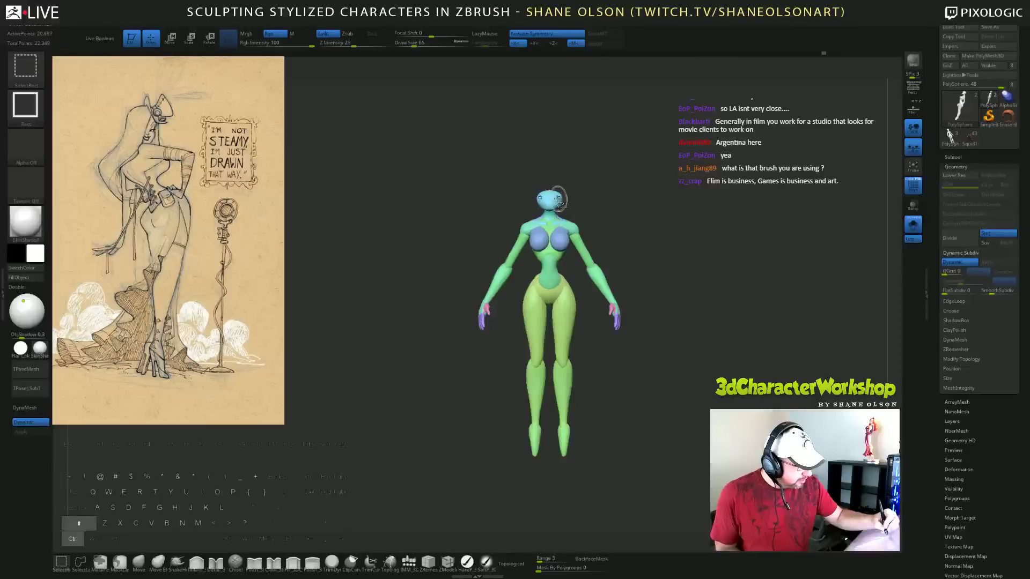
{"action": "left_click_drag", "start_coordinate": [423, 159], "coordinate": [514, 345], "text": "ctrl"}
{"action": "left_click", "coordinate": [704, 357], "text": "ctrl+shift"}
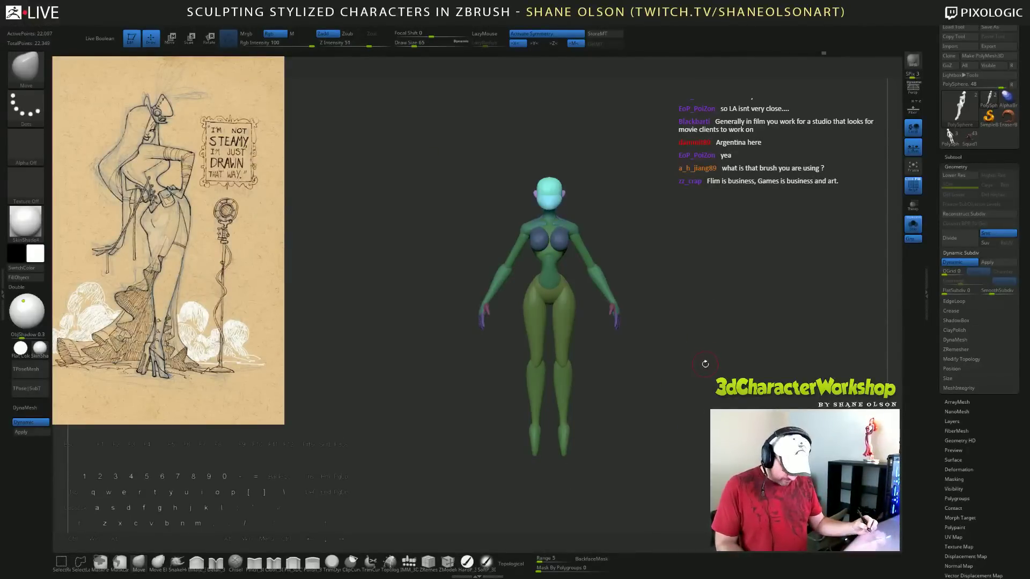
Activate the transform gizmo, reset its orientation and centre it on the unmasked head, disabling symmetry for the placement and re-enabling it.
{"action": "key", "text": "e"}
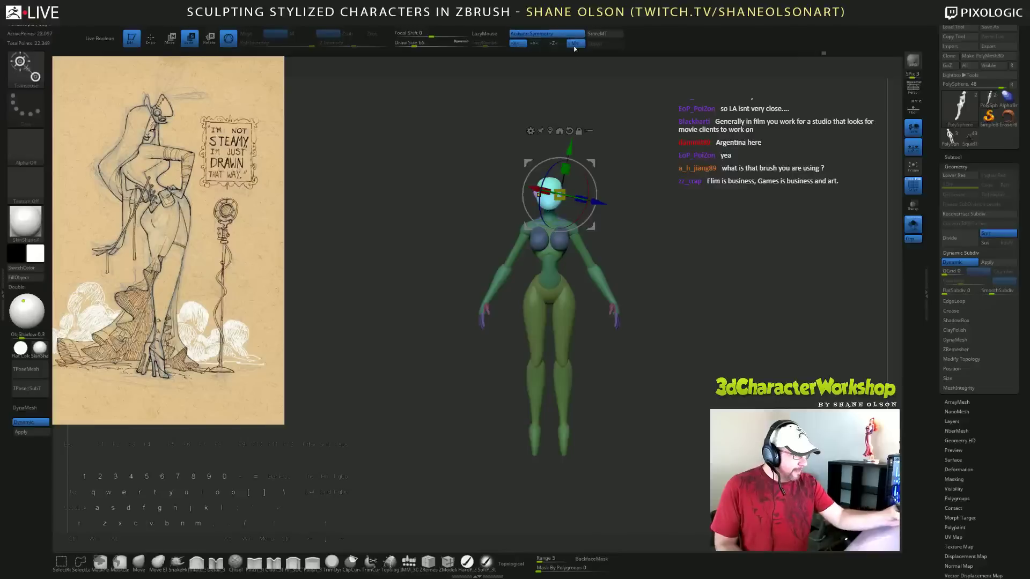
{"action": "left_click_drag", "start_coordinate": [637, 121], "coordinate": [642, 202], "text": "alt"}
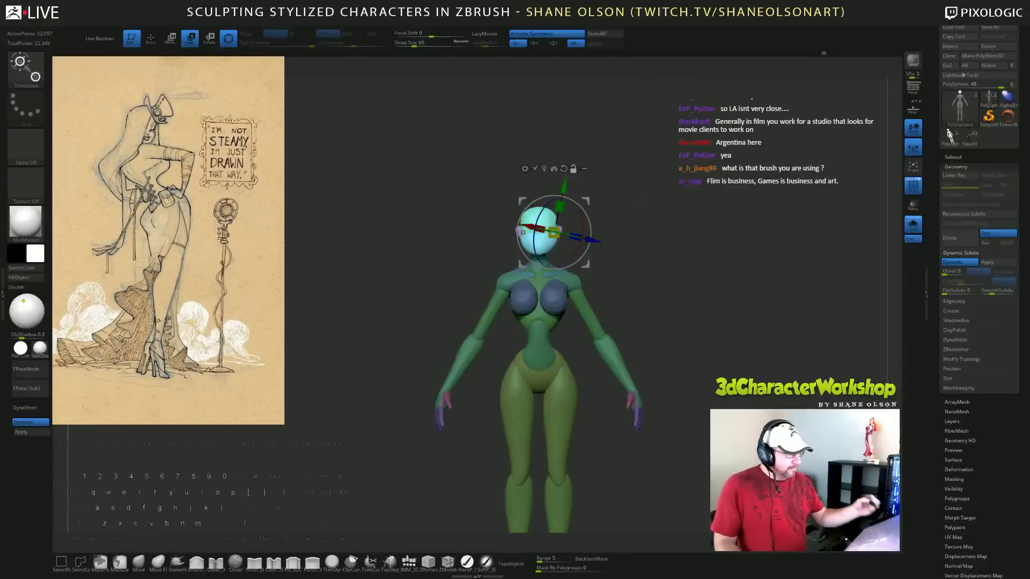
{"action": "left_click", "coordinate": [544, 168], "text": "alt"}
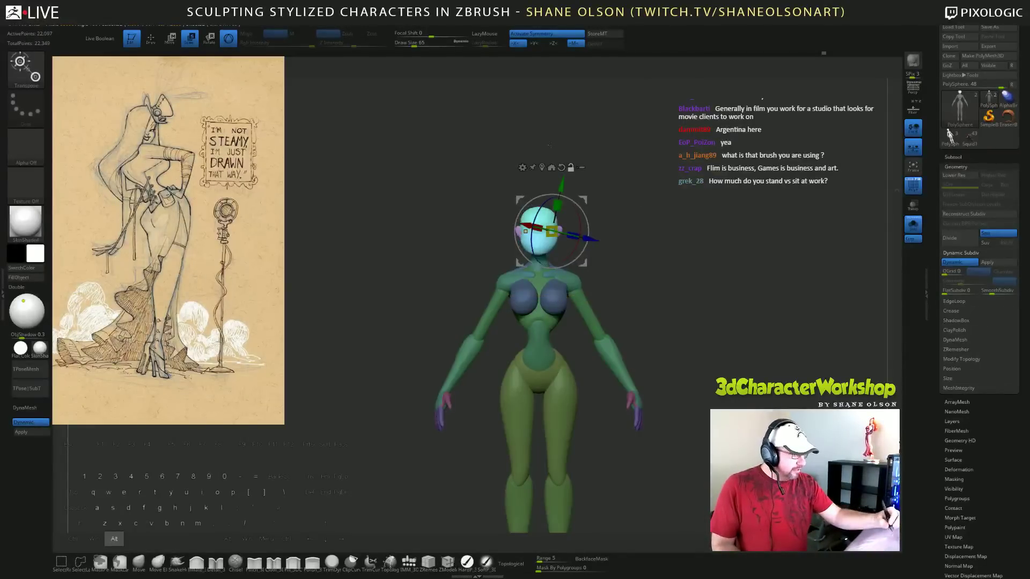
{"action": "left_click", "coordinate": [561, 167], "text": "alt"}
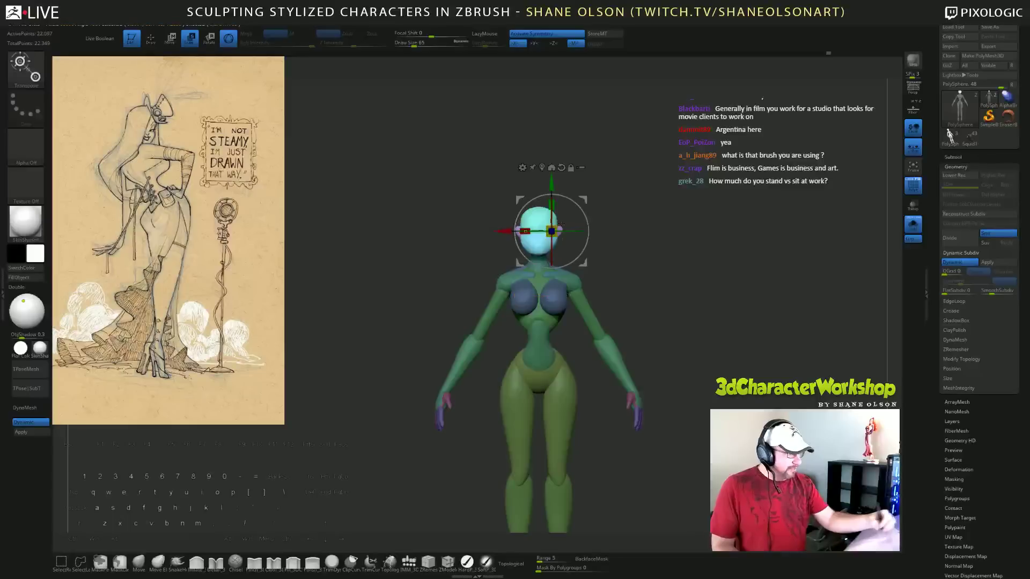
{"action": "left_click", "coordinate": [546, 33]}
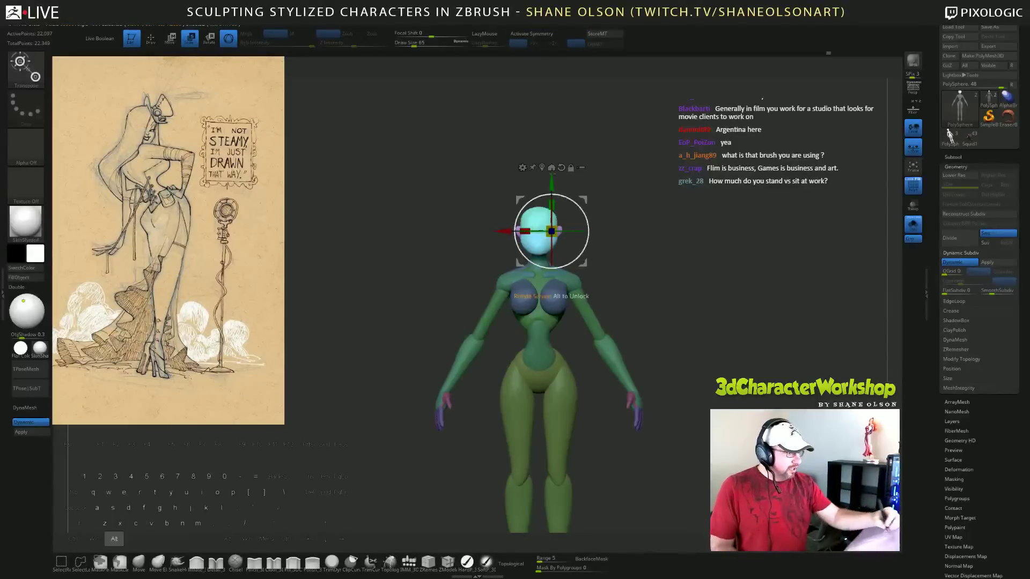
{"action": "left_click", "coordinate": [551, 232], "text": "alt"}
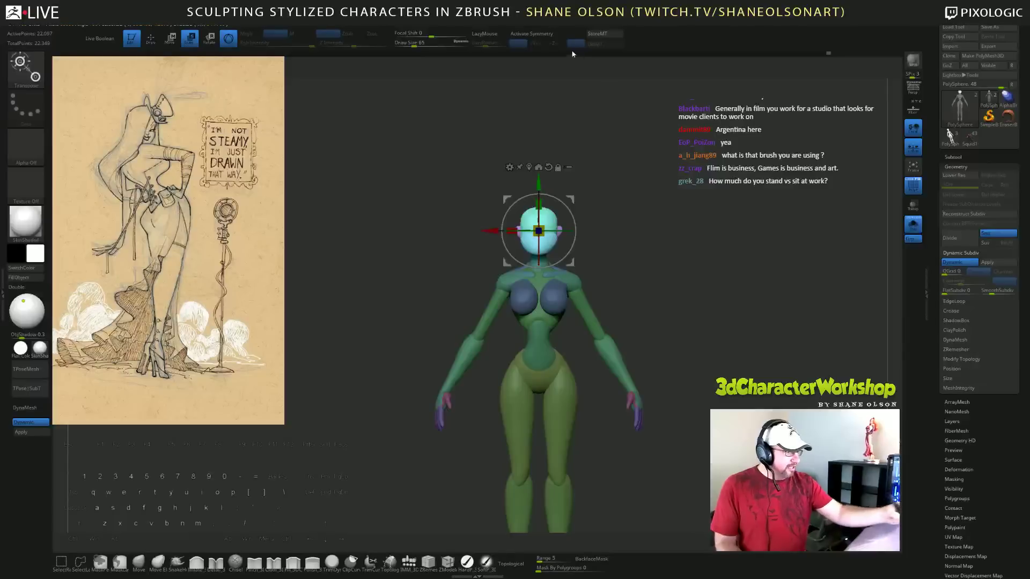
{"action": "left_click", "coordinate": [545, 34]}
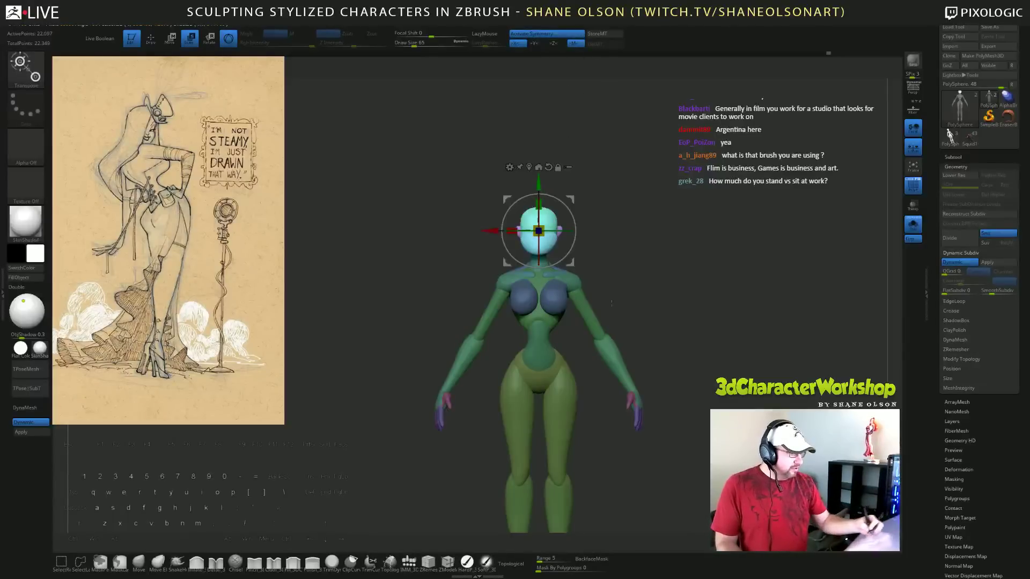
Scale the unmasked head up slightly and compare its size against the body by undoing and redoing the scaling.
{"action": "left_click_drag", "start_coordinate": [542, 227], "coordinate": [556, 228]}
{"action": "left_click_drag", "start_coordinate": [662, 327], "coordinate": [659, 277], "text": "alt"}
{"action": "mouse_move", "coordinate": [688, 317]}
{"action": "left_mouse_down"}
{"action": "mouse_move", "coordinate": [640, 318]}
{"action": "mouse_move", "coordinate": [683, 317]}
{"action": "left_mouse_up"}
{"action": "key", "text": "ctrl+z"}
{"action": "key", "text": "ctrl+z"}
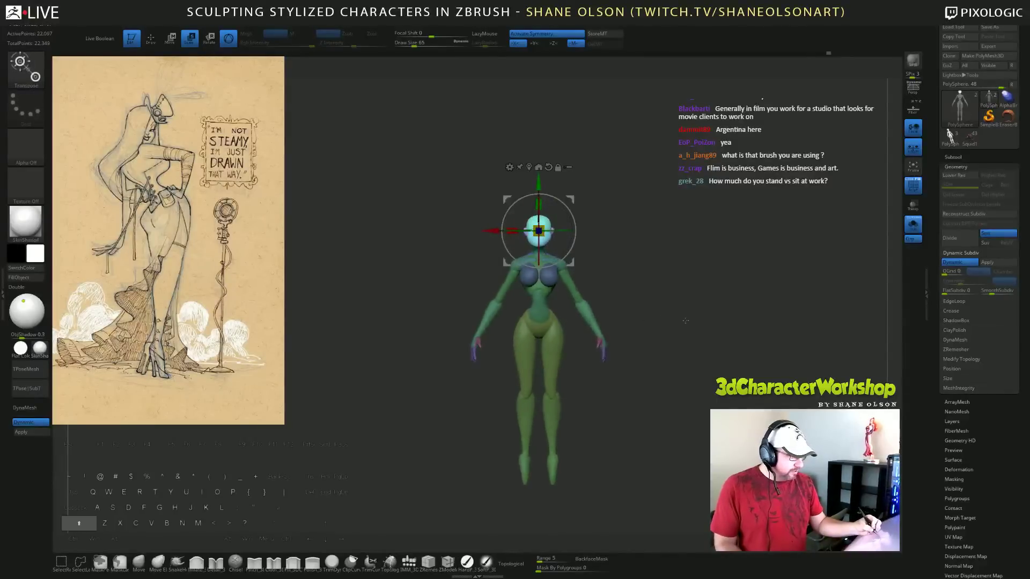
{"action": "left_click_drag", "start_coordinate": [543, 229], "coordinate": [551, 230]}
{"action": "key", "text": "ctrl+shift+z"}
{"action": "key", "text": "ctrl+shift+z"}
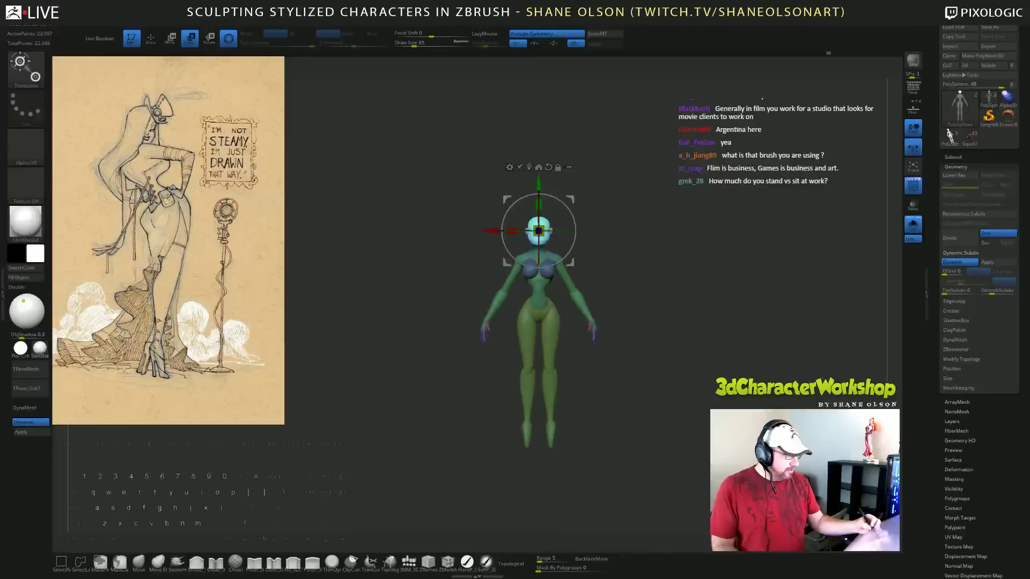
{"action": "key", "text": "ctrl+z"}
{"action": "key", "text": "ctrl+z"}
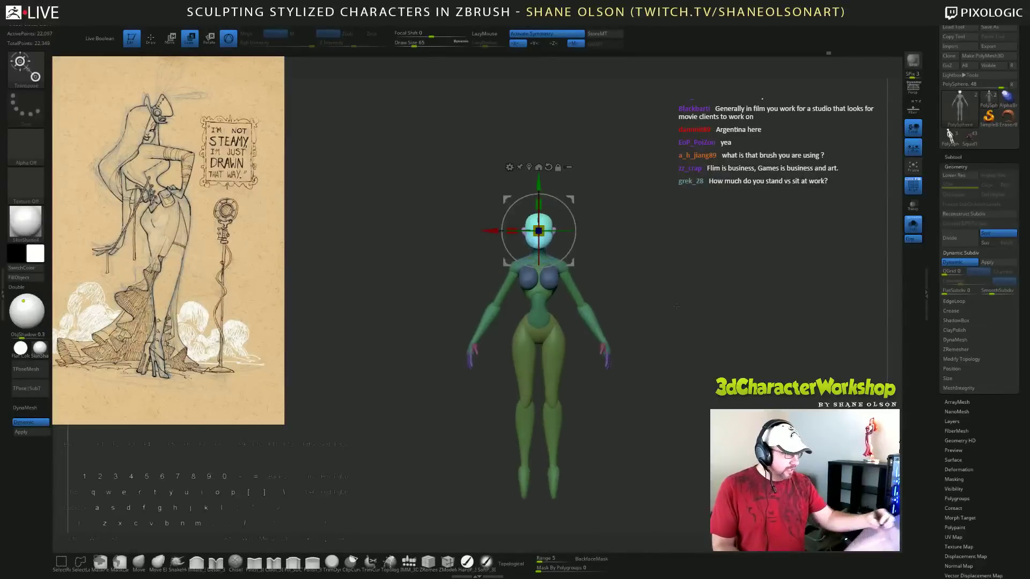
Scale the head slightly along its height and width with the gizmo, and clear the mask from the body.
{"action": "left_click_drag", "start_coordinate": [676, 306], "coordinate": [677, 349], "text": "alt"}
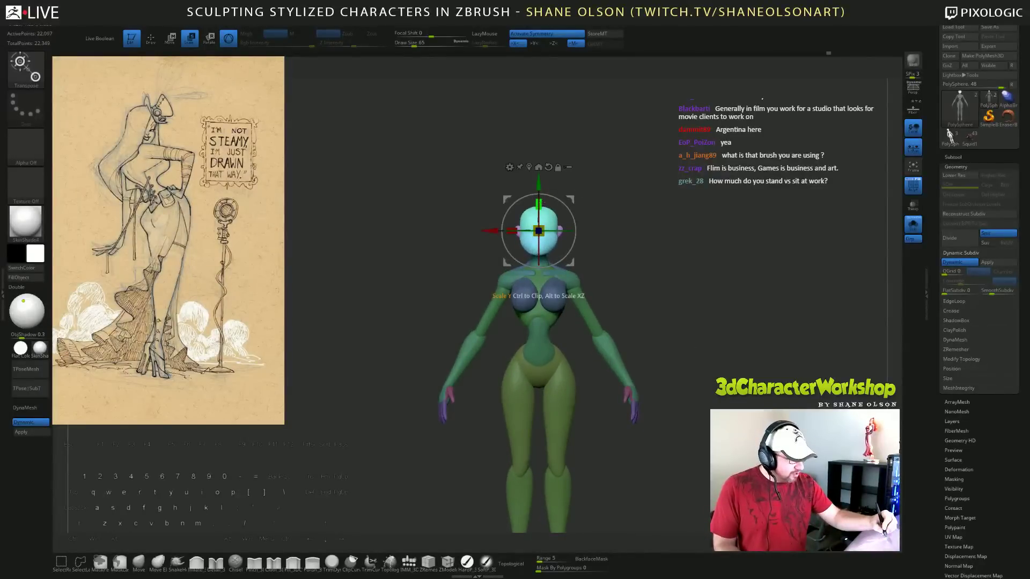
{"action": "left_click_drag", "start_coordinate": [539, 203], "coordinate": [541, 201]}
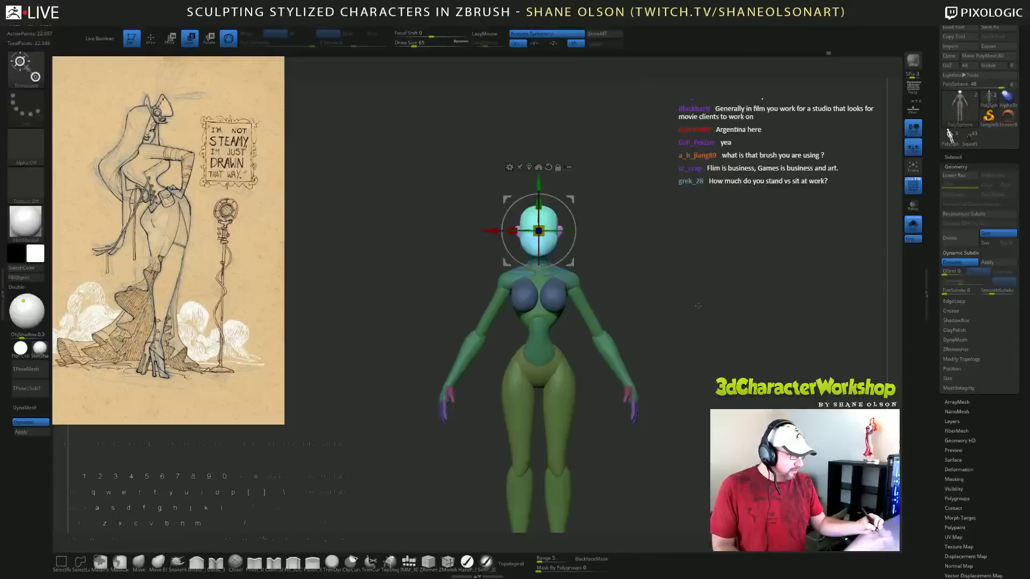
{"action": "mouse_move", "coordinate": [696, 307]}
{"action": "left_mouse_down"}
{"action": "mouse_move", "coordinate": [639, 307]}
{"action": "mouse_move", "coordinate": [694, 307]}
{"action": "left_mouse_up"}
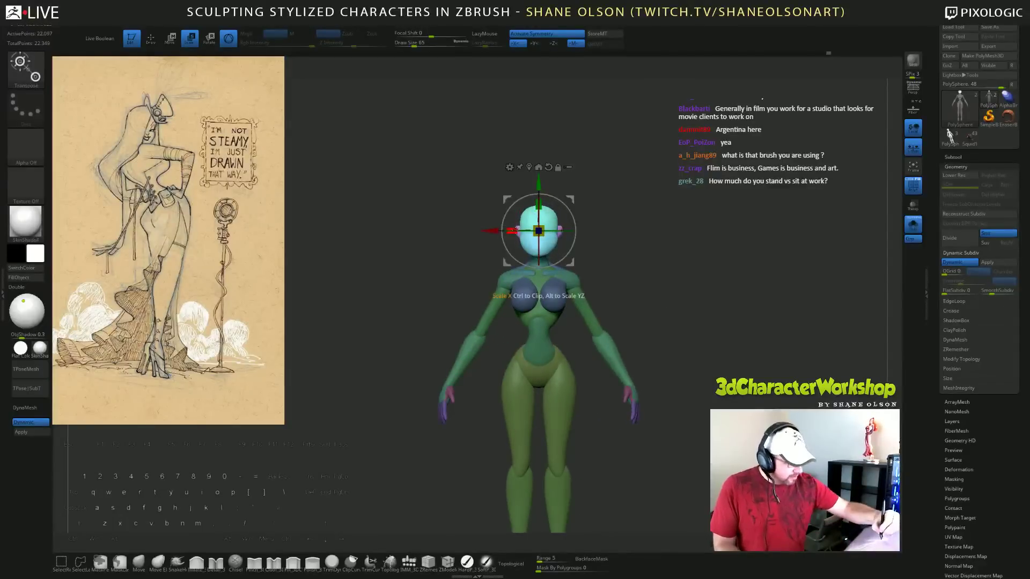
{"action": "left_click_drag", "start_coordinate": [512, 230], "coordinate": [514, 231]}
{"action": "left_click_drag", "start_coordinate": [684, 328], "coordinate": [687, 300], "text": "alt"}
{"action": "mouse_move", "coordinate": [711, 344]}
{"action": "left_mouse_down", "text": "ctrl"}
{"action": "mouse_move", "coordinate": [732, 366]}
{"action": "mouse_move", "coordinate": [627, 359]}
{"action": "mouse_move", "coordinate": [708, 358]}
{"action": "mouse_move", "coordinate": [709, 390]}
{"action": "mouse_move", "coordinate": [658, 413]}
{"action": "mouse_move", "coordinate": [685, 412]}
{"action": "left_mouse_up", "text": "ctrl"}
Return to the Move brush, enable its Topological option and check the head from the side, back and front.
{"action": "key", "text": "q"}
{"action": "left_click_drag", "start_coordinate": [669, 293], "coordinate": [667, 365], "text": "alt"}
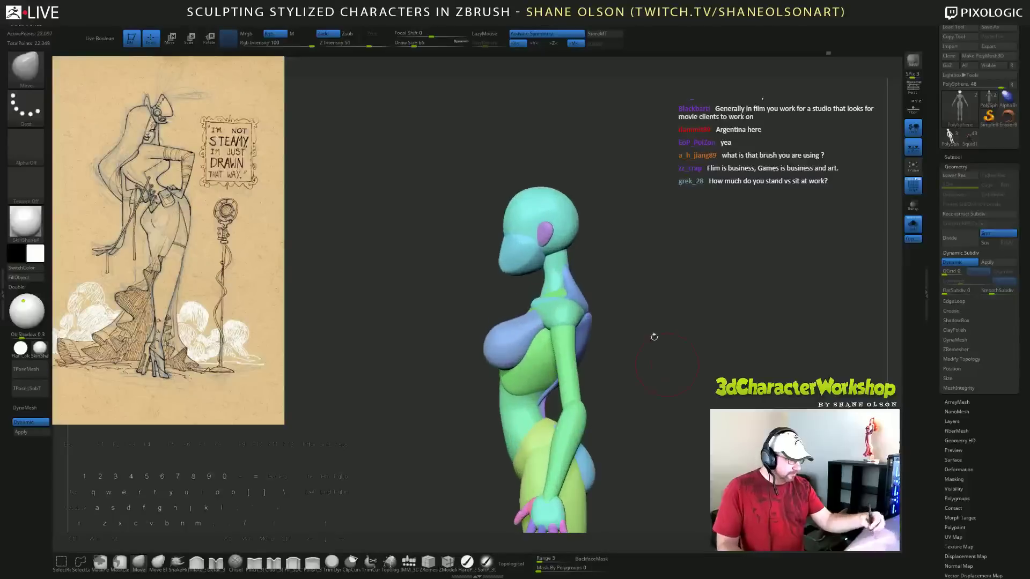
{"action": "left_click", "coordinate": [520, 563]}
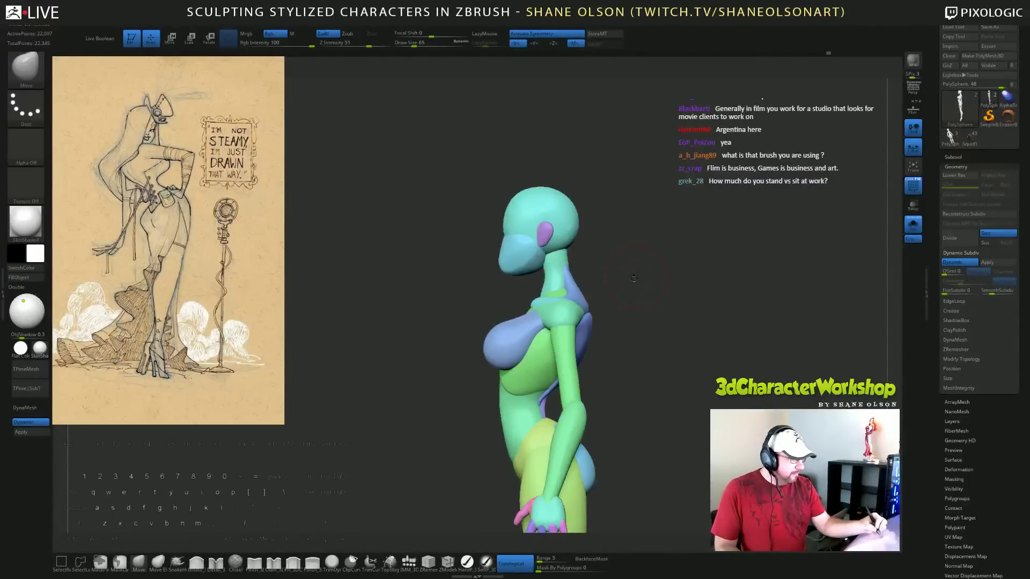
{"action": "left_click_drag", "start_coordinate": [654, 254], "coordinate": [607, 261]}
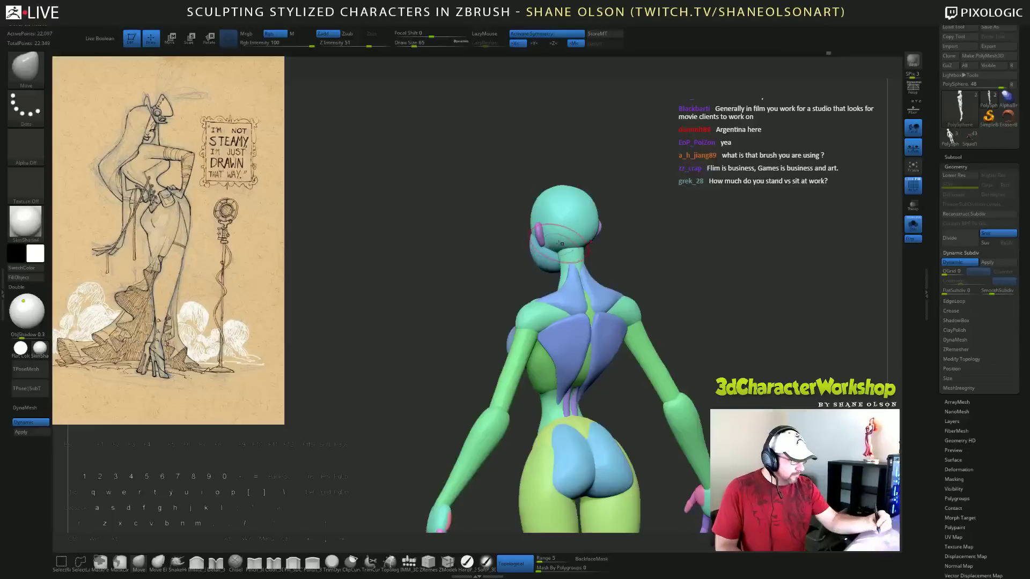
{"action": "left_click_drag", "start_coordinate": [686, 293], "coordinate": [727, 332]}
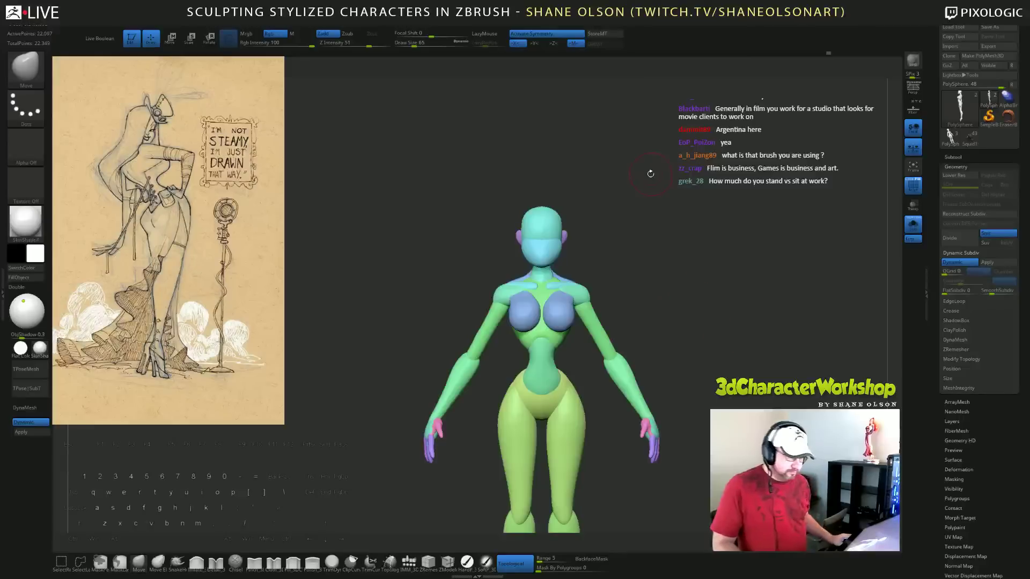
{"action": "left_click_drag", "start_coordinate": [671, 220], "coordinate": [678, 247], "text": "alt"}
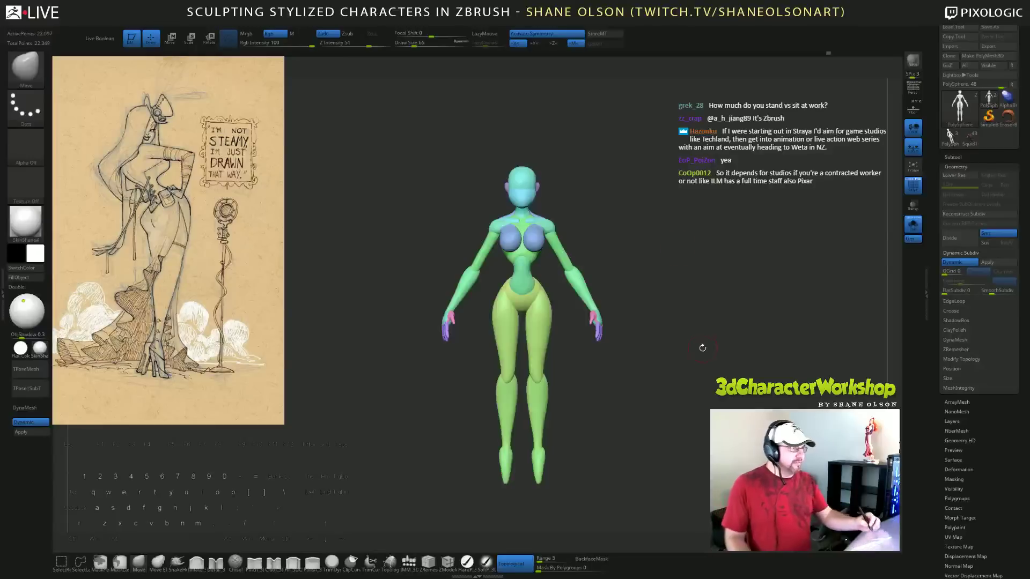
{"action": "left_click_drag", "start_coordinate": [701, 351], "coordinate": [697, 344], "text": "alt"}
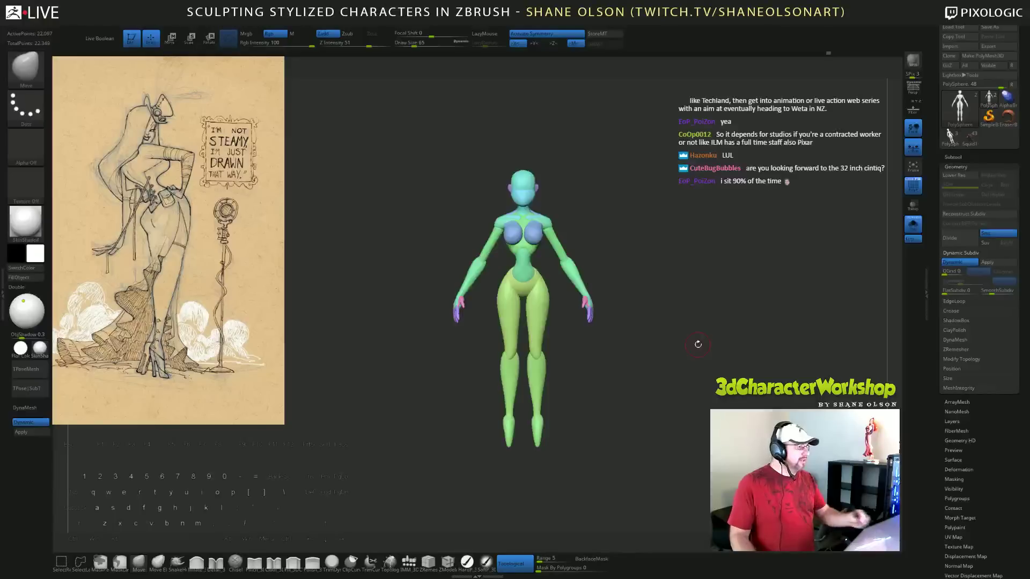
{"action": "left_click_drag", "start_coordinate": [698, 344], "coordinate": [713, 348]}
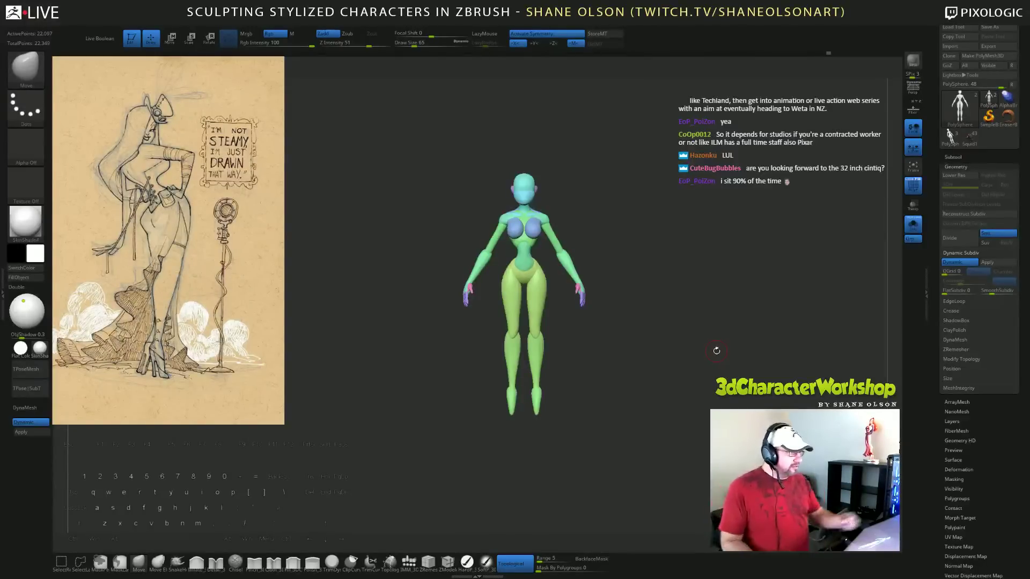
{"action": "left_click_drag", "start_coordinate": [694, 325], "coordinate": [686, 317]}
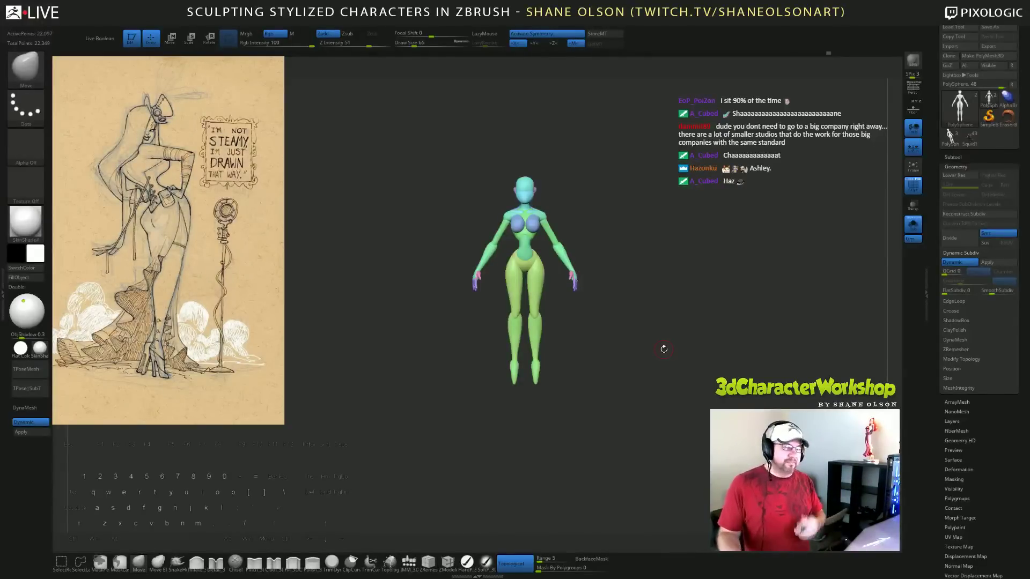
{"action": "left_click_drag", "start_coordinate": [663, 349], "coordinate": [683, 380]}
Set the Move brush's Draw Size to 35 and pull the outer deltoids down toward the upper arms.
{"action": "left_click_drag", "start_coordinate": [717, 309], "coordinate": [652, 284]}
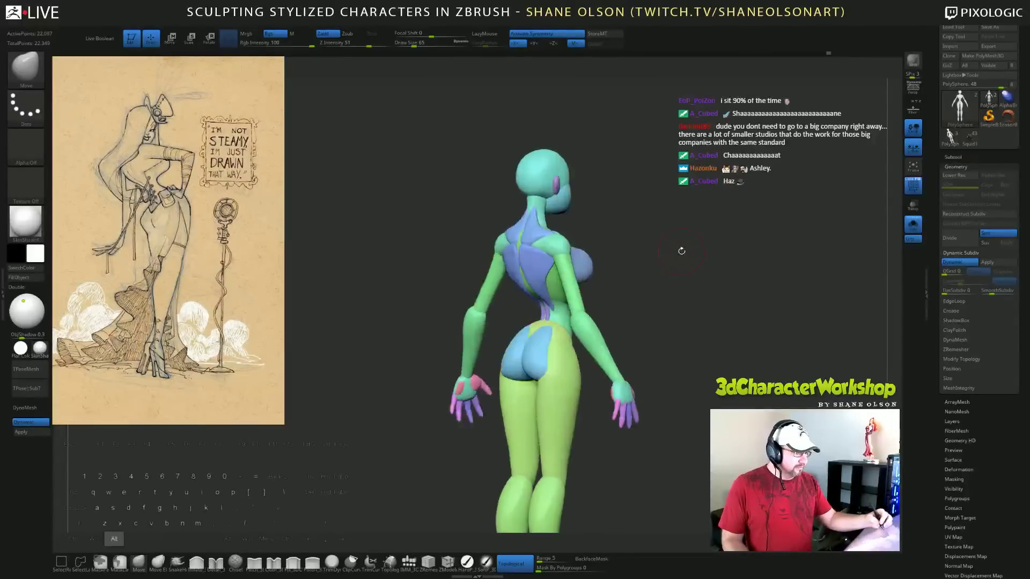
{"action": "mouse_move", "coordinate": [680, 250]}
{"action": "left_mouse_down", "text": "alt"}
{"action": "mouse_move", "coordinate": [679, 275]}
{"action": "mouse_move", "coordinate": [684, 256]}
{"action": "left_mouse_up", "text": "alt"}
{"action": "key", "text": "s"}
{"action": "mouse_move", "coordinate": [685, 280]}
{"action": "left_mouse_down"}
{"action": "mouse_move", "coordinate": [706, 242]}
{"action": "mouse_move", "coordinate": [691, 233]}
{"action": "mouse_move", "coordinate": [555, 218]}
{"action": "left_mouse_up"}
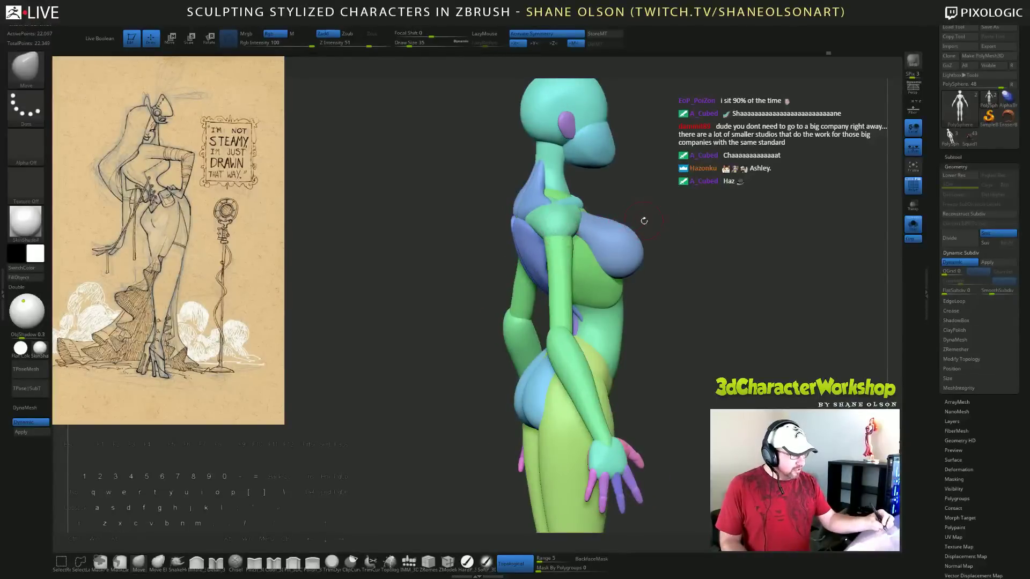
{"action": "left_click_drag", "start_coordinate": [645, 221], "coordinate": [718, 228]}
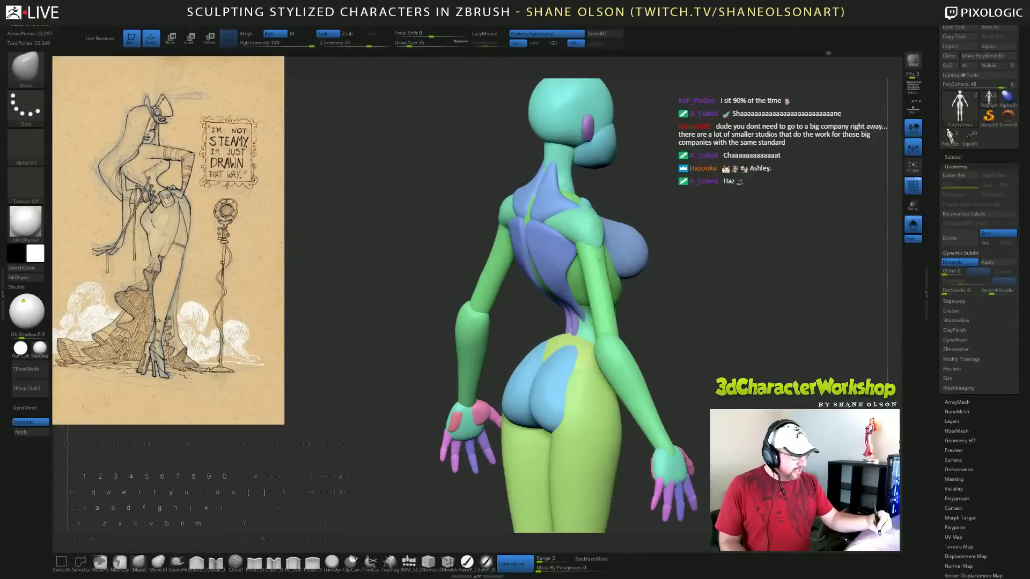
{"action": "left_click_drag", "start_coordinate": [676, 285], "coordinate": [531, 293]}
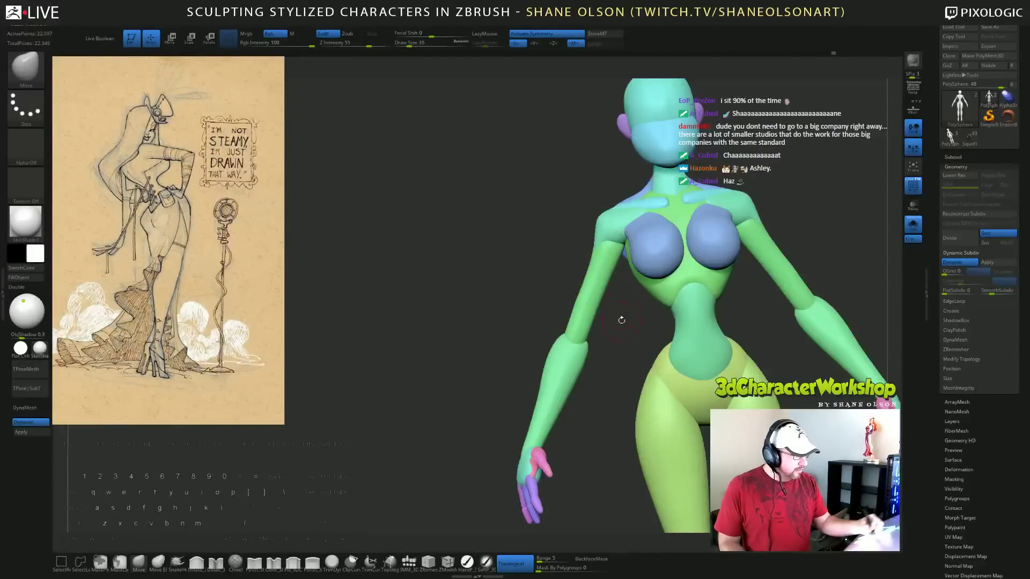
{"action": "left_click_drag", "start_coordinate": [621, 320], "coordinate": [695, 264]}
Isolate the deltoids to check and refine their lower tips, restore the full body and adjust the shoulder area from several angles.
{"action": "left_click", "coordinate": [597, 230], "text": "ctrl+shift"}
{"action": "left_click_drag", "start_coordinate": [610, 249], "coordinate": [612, 250]}
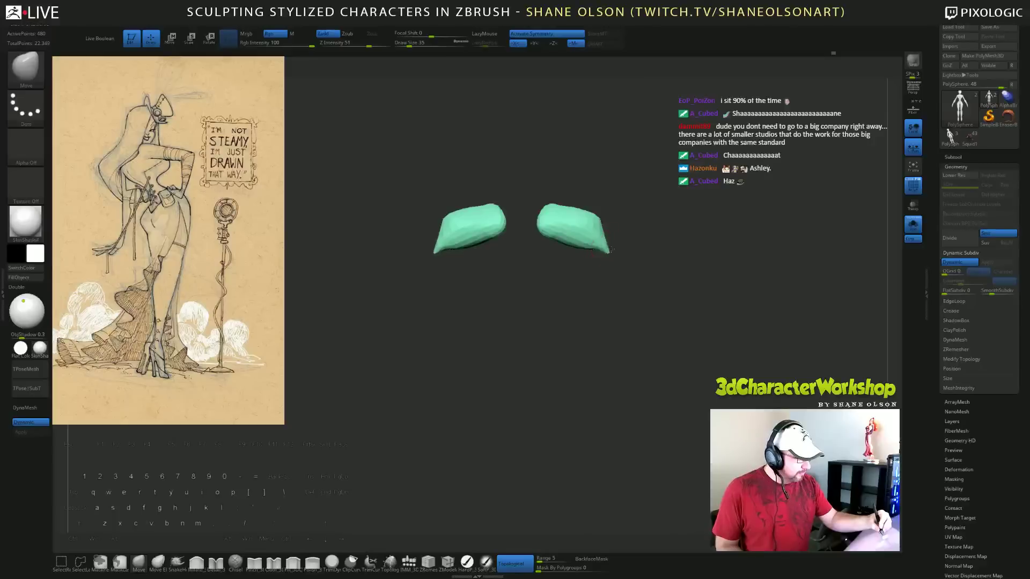
{"action": "left_click", "coordinate": [674, 242], "text": "ctrl+shift"}
{"action": "left_click_drag", "start_coordinate": [674, 242], "coordinate": [612, 247]}
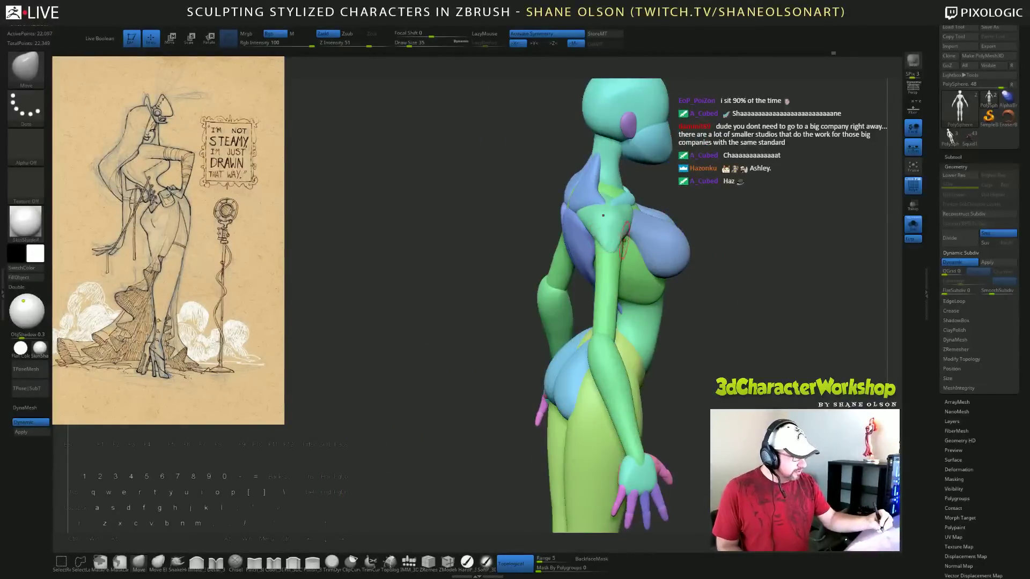
{"action": "left_click_drag", "start_coordinate": [749, 317], "coordinate": [596, 237]}
{"action": "left_click_drag", "start_coordinate": [691, 260], "coordinate": [605, 350]}
{"action": "left_click_drag", "start_coordinate": [613, 270], "coordinate": [633, 247]}
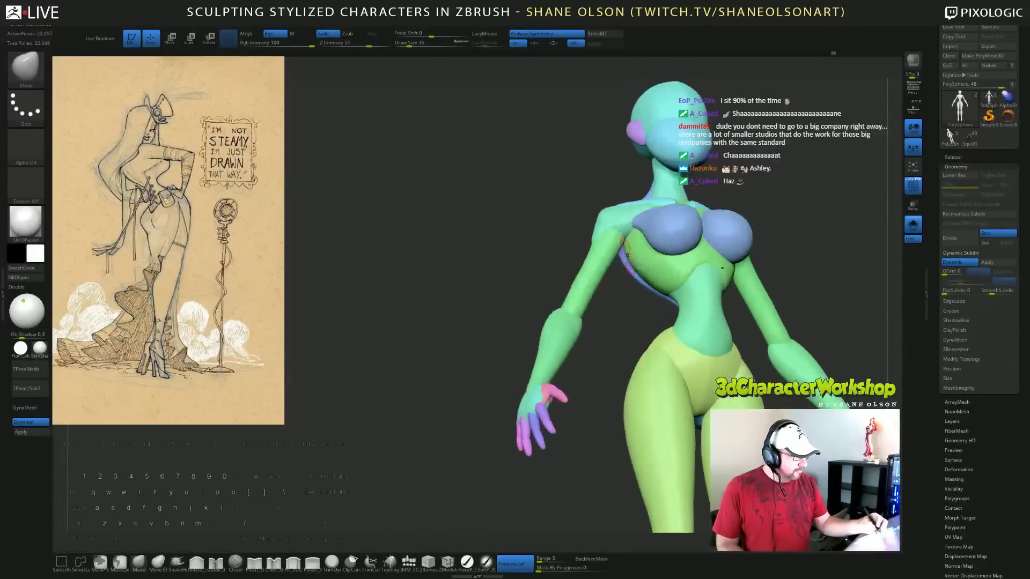
Examine the full figure's proportions from the back and front.
{"action": "left_click_drag", "start_coordinate": [615, 343], "coordinate": [637, 207]}
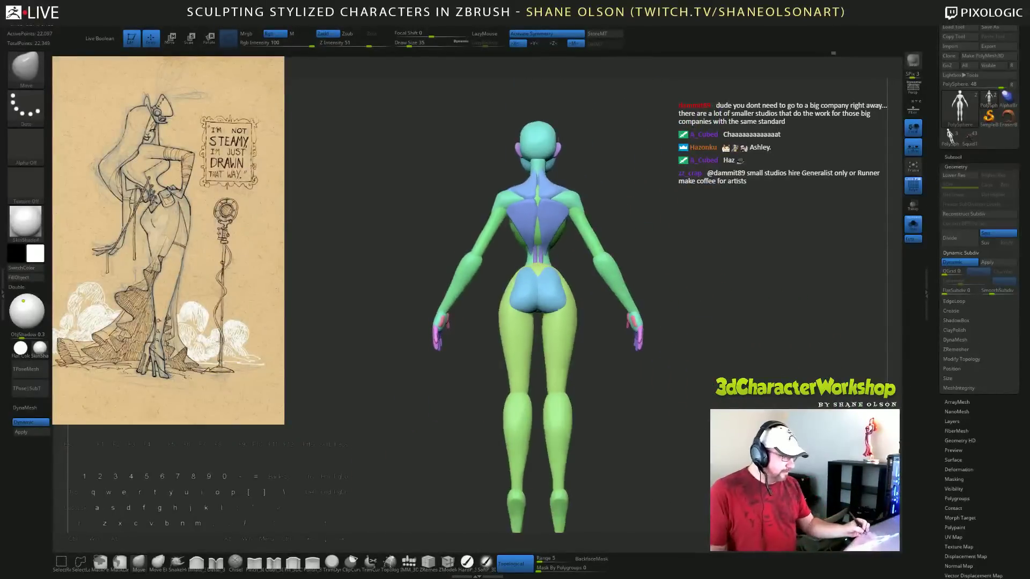
{"action": "left_click_drag", "start_coordinate": [598, 421], "coordinate": [678, 422]}
{"action": "left_click_drag", "start_coordinate": [744, 432], "coordinate": [678, 413], "text": "alt"}
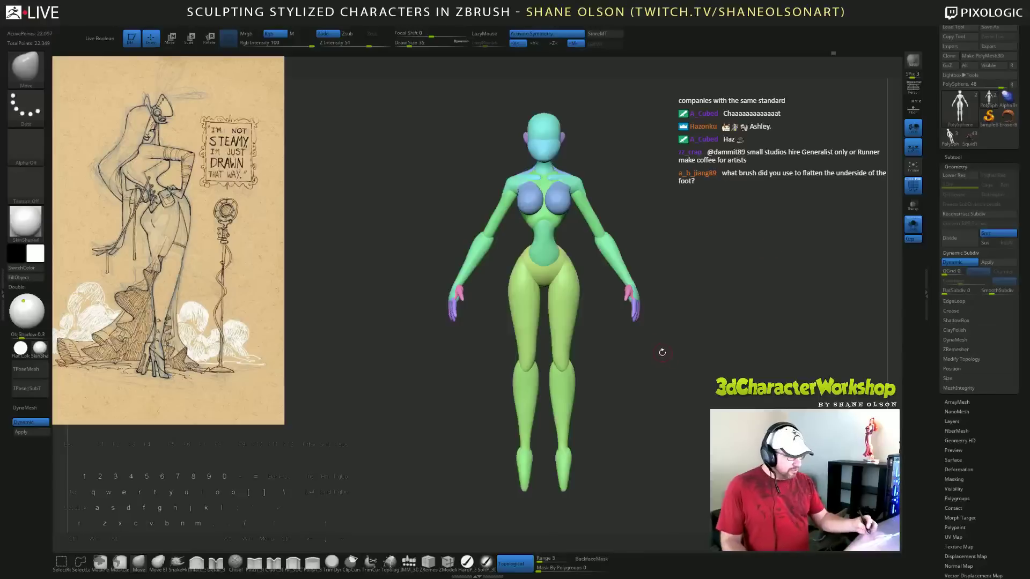
Turn off Dynamic Subdivision to show the unsmoothed mesh and inspect the feet up close from behind.
{"action": "left_click_drag", "start_coordinate": [664, 351], "coordinate": [692, 398], "text": "alt"}
{"action": "left_click_drag", "start_coordinate": [692, 398], "coordinate": [713, 359]}
{"action": "left_click_drag", "start_coordinate": [713, 360], "coordinate": [687, 382]}
{"action": "key", "text": "shift+d"}
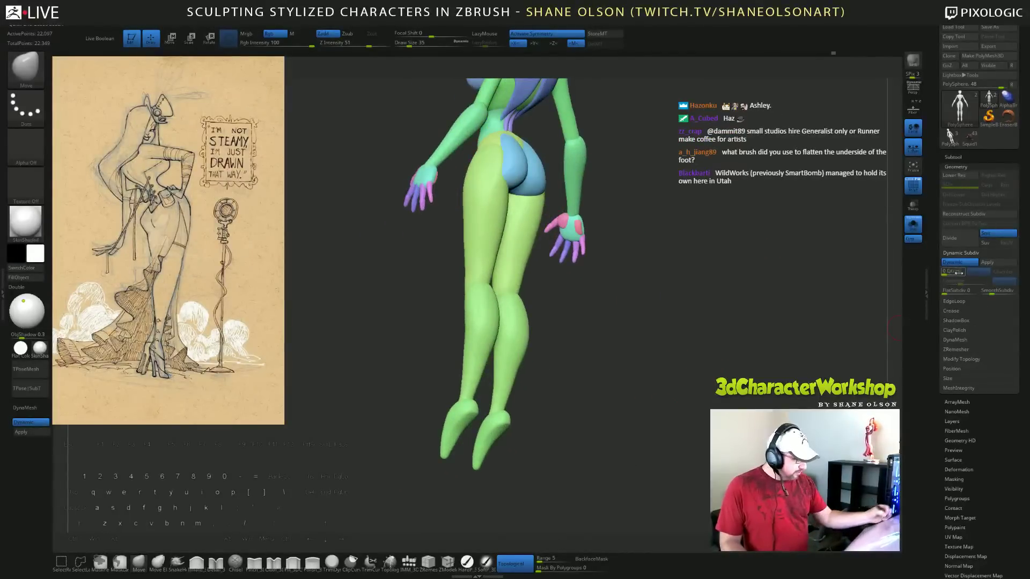
{"action": "left_click_drag", "start_coordinate": [616, 371], "coordinate": [569, 364], "text": "alt"}
{"action": "left_click_drag", "start_coordinate": [681, 359], "coordinate": [731, 401]}
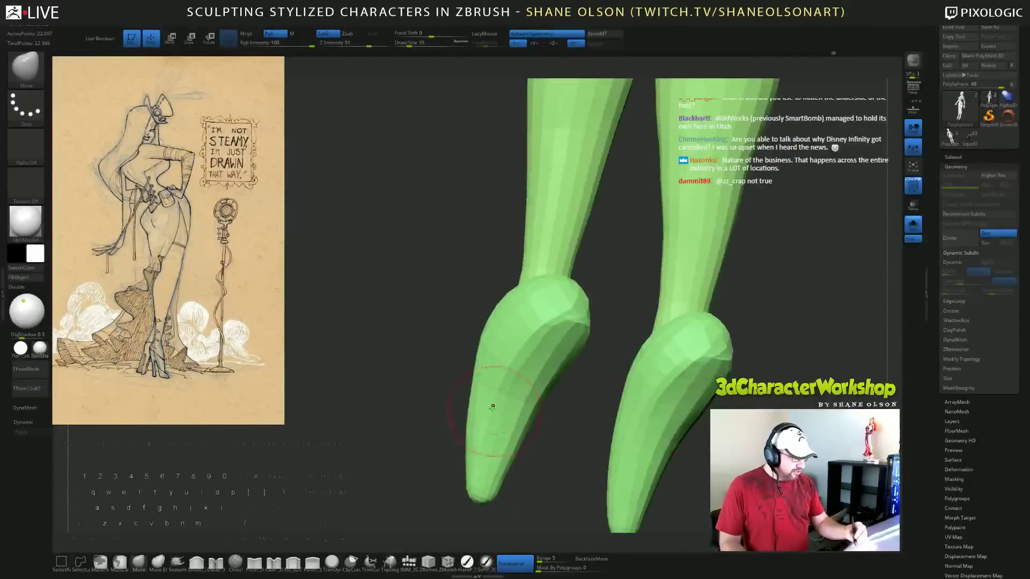
{"action": "left_click_drag", "start_coordinate": [802, 381], "coordinate": [812, 404]}
Display the polyframe wireframe lines on the mesh and examine the topology on the heels and soles.
{"action": "key", "text": "shift+f"}
{"action": "key", "text": "shift+f"}
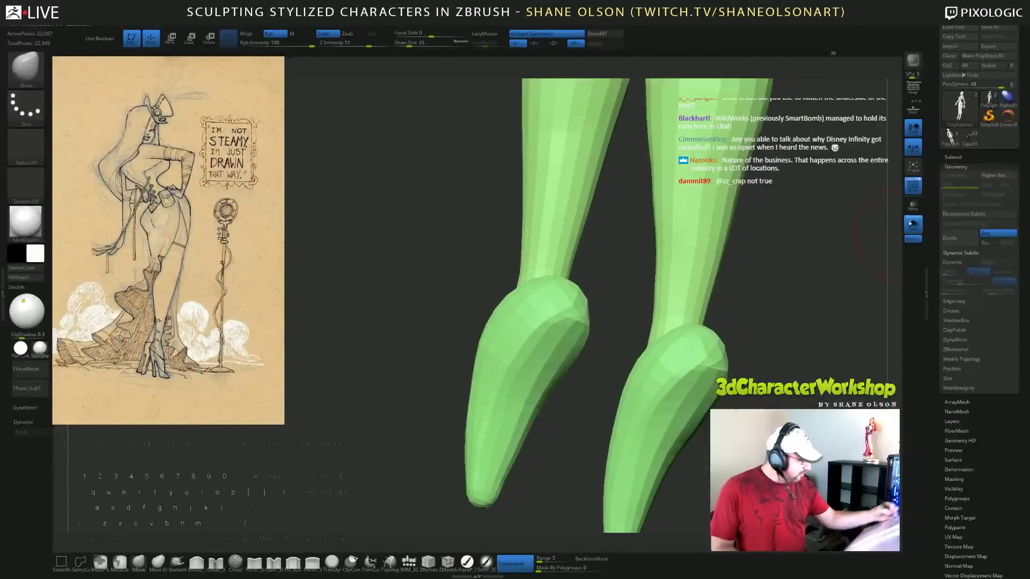
{"action": "left_click", "coordinate": [909, 180]}
{"action": "mouse_move", "coordinate": [837, 308]}
{"action": "left_mouse_down"}
{"action": "mouse_move", "coordinate": [807, 308]}
{"action": "mouse_move", "coordinate": [878, 314]}
{"action": "mouse_move", "coordinate": [848, 318]}
{"action": "left_mouse_up"}
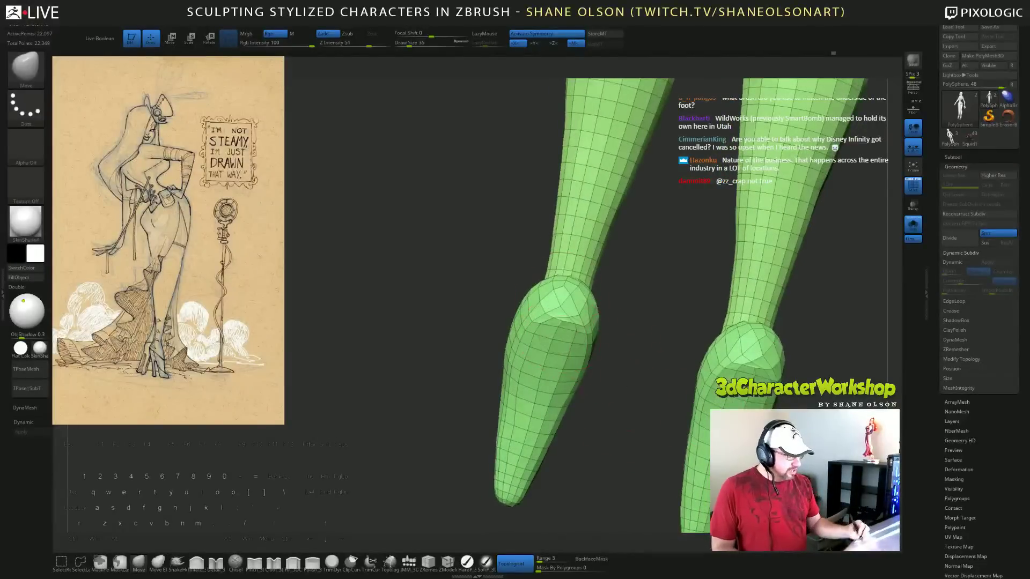
{"action": "left_click_drag", "start_coordinate": [622, 369], "coordinate": [599, 345]}
{"action": "left_click_drag", "start_coordinate": [573, 469], "coordinate": [708, 422]}
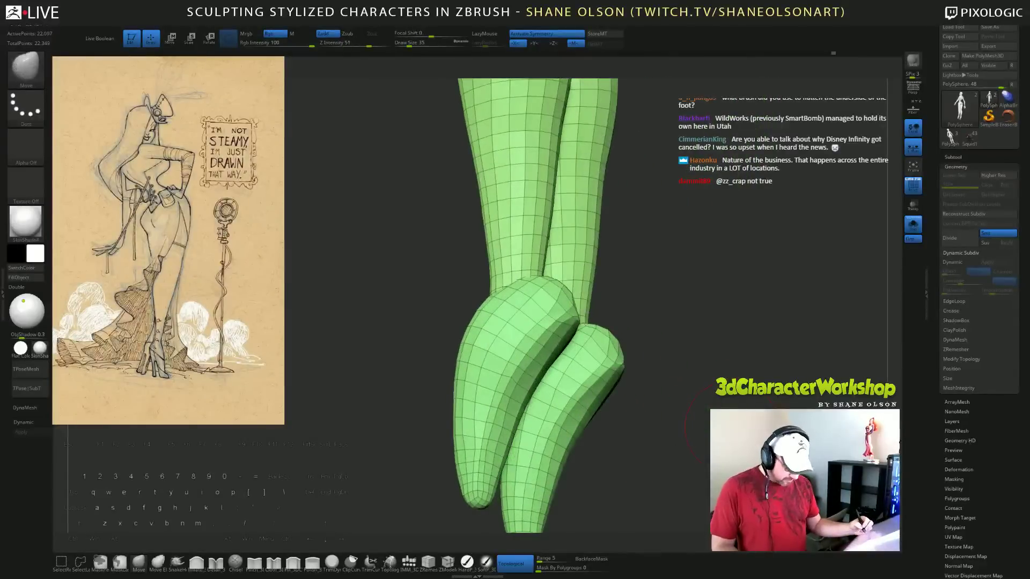
Turn Dynamic Subdivision back on and hide the polyframe lines to show the feet smooth.
{"action": "key", "text": "d"}
{"action": "left_click_drag", "start_coordinate": [805, 424], "coordinate": [743, 432]}
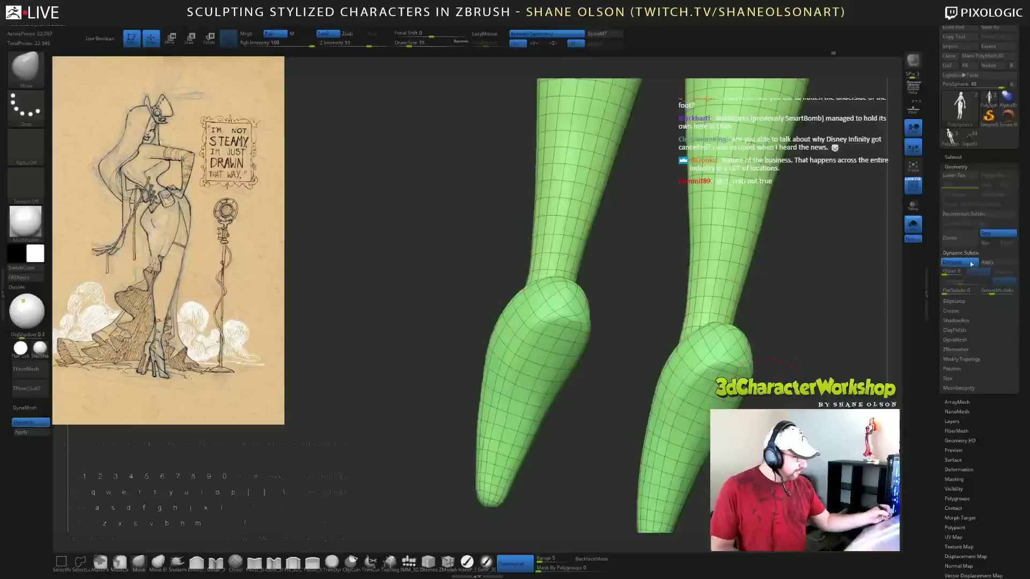
{"action": "left_click", "coordinate": [911, 183]}
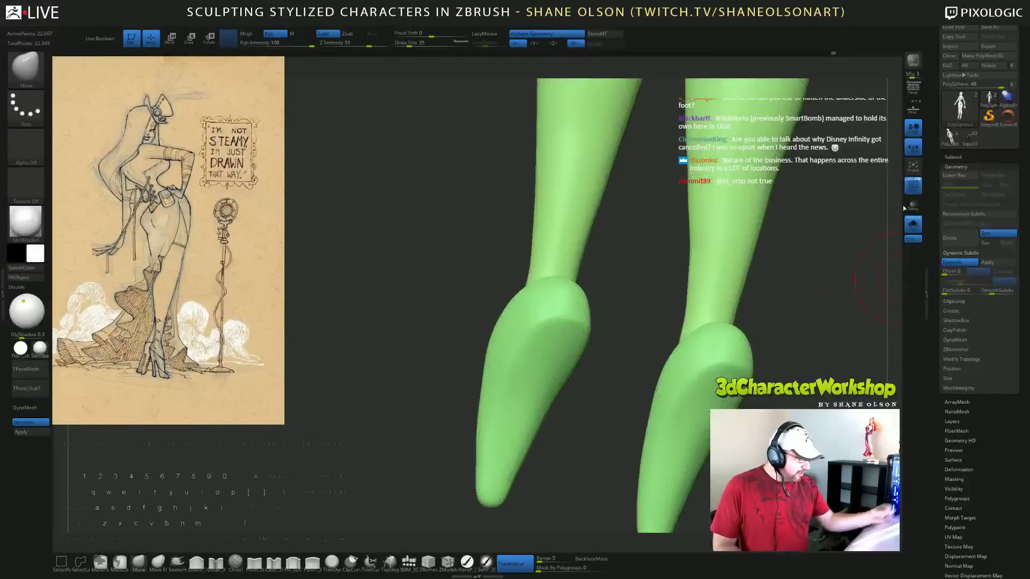
{"action": "left_click_drag", "start_coordinate": [590, 483], "coordinate": [509, 501]}
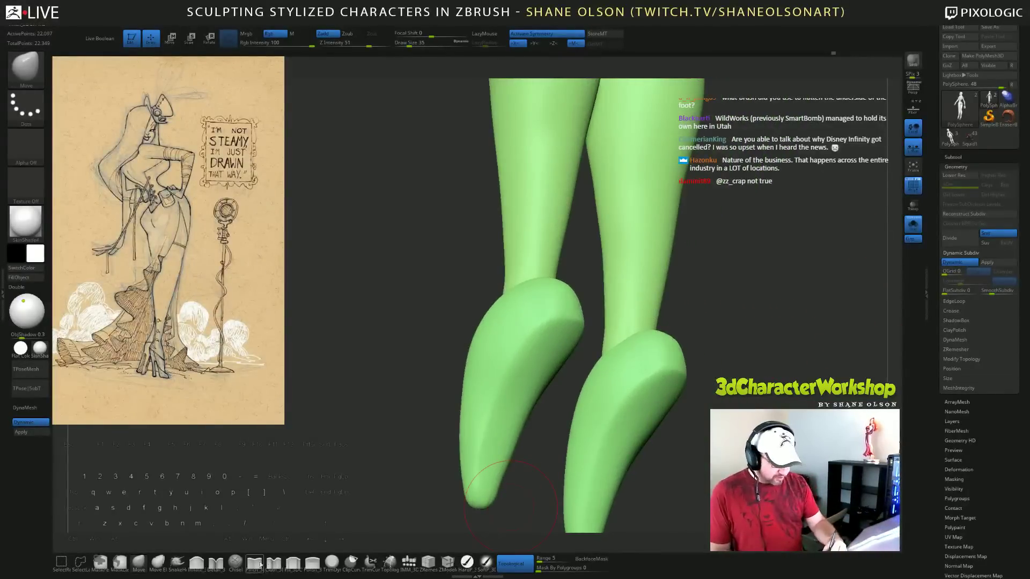
Flatten the undersides of the feet from toe to heel with a planar sculpting brush.
{"action": "left_click", "coordinate": [255, 563]}
{"action": "left_click_drag", "start_coordinate": [789, 353], "coordinate": [785, 358]}
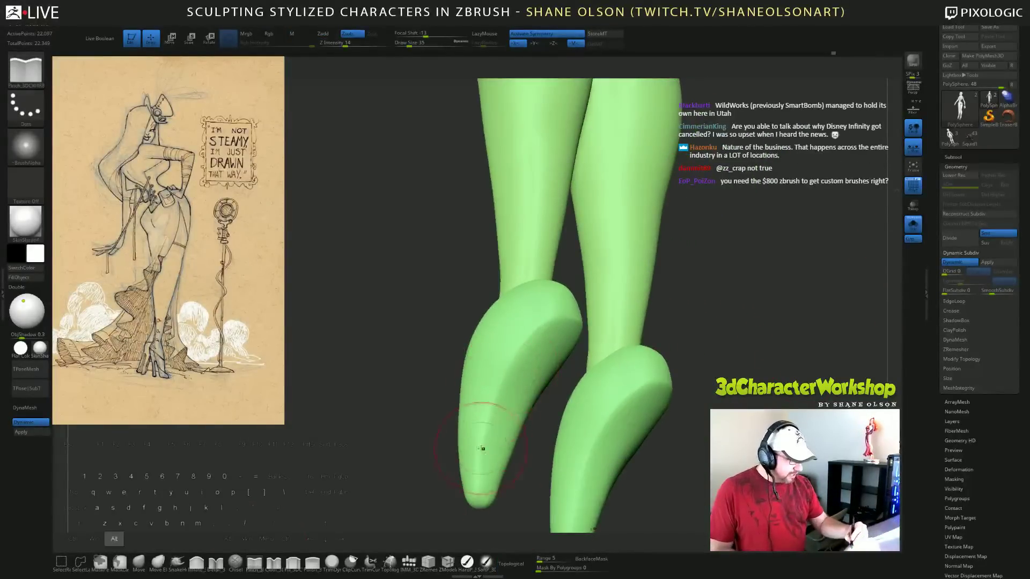
{"action": "left_click_drag", "start_coordinate": [522, 351], "coordinate": [486, 431], "text": "alt"}
{"action": "left_click_drag", "start_coordinate": [544, 326], "coordinate": [481, 462], "text": "alt"}
{"action": "left_click_drag", "start_coordinate": [681, 417], "coordinate": [743, 404]}
{"action": "mouse_move", "coordinate": [598, 329]}
{"action": "left_mouse_down", "text": "alt"}
{"action": "mouse_move", "coordinate": [639, 388]}
{"action": "mouse_move", "coordinate": [600, 394]}
{"action": "left_mouse_up", "text": "alt"}
{"action": "left_click_drag", "start_coordinate": [605, 483], "coordinate": [641, 483]}
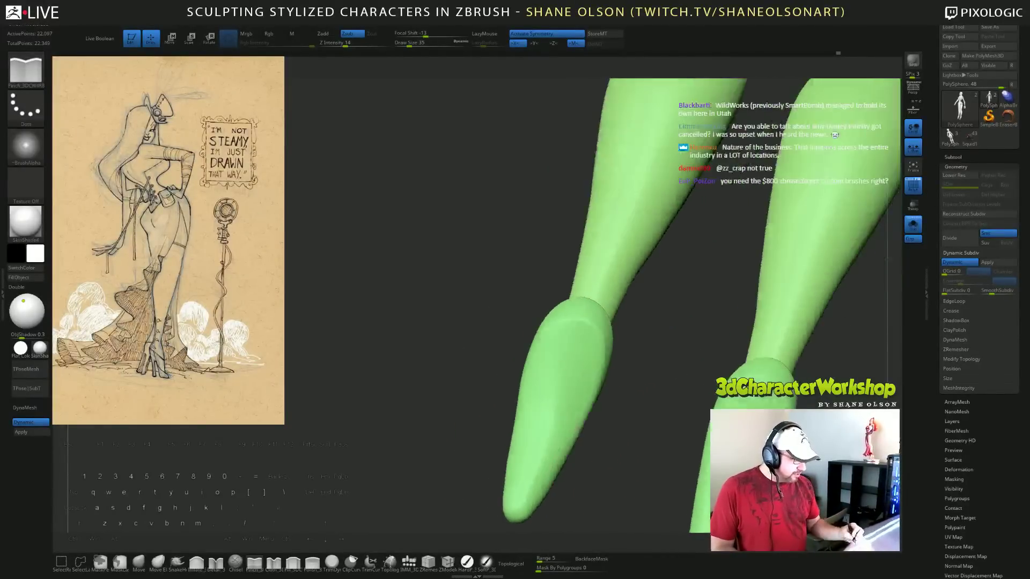
Smooth the flattened soles of the feet using draw sizes 18 and 27, and check the lower legs from several angles.
{"action": "key", "text": "s"}
{"action": "key", "text": "shift"}
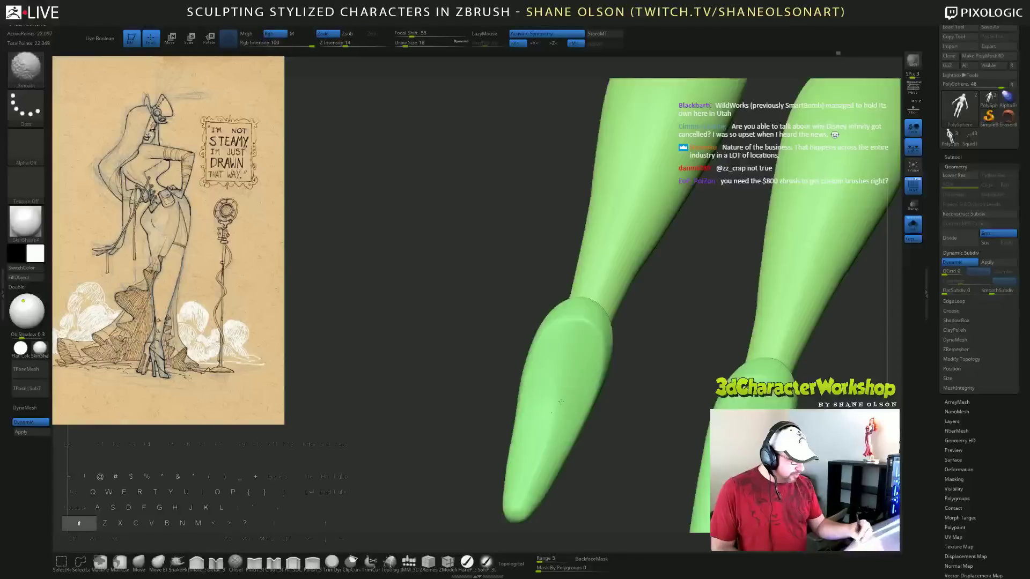
{"action": "left_click_drag", "start_coordinate": [625, 402], "coordinate": [755, 404]}
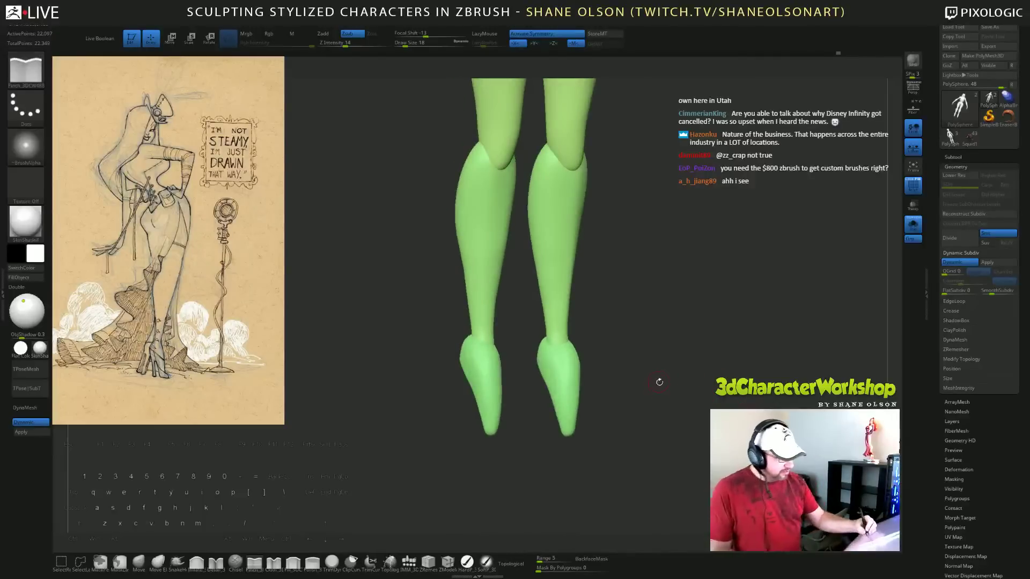
{"action": "key", "text": "s"}
{"action": "mouse_move", "coordinate": [660, 382]}
{"action": "left_mouse_down"}
{"action": "mouse_move", "coordinate": [670, 386]}
{"action": "mouse_move", "coordinate": [657, 385]}
{"action": "left_mouse_up"}
{"action": "left_click_drag", "start_coordinate": [564, 379], "coordinate": [556, 394], "text": "shift"}
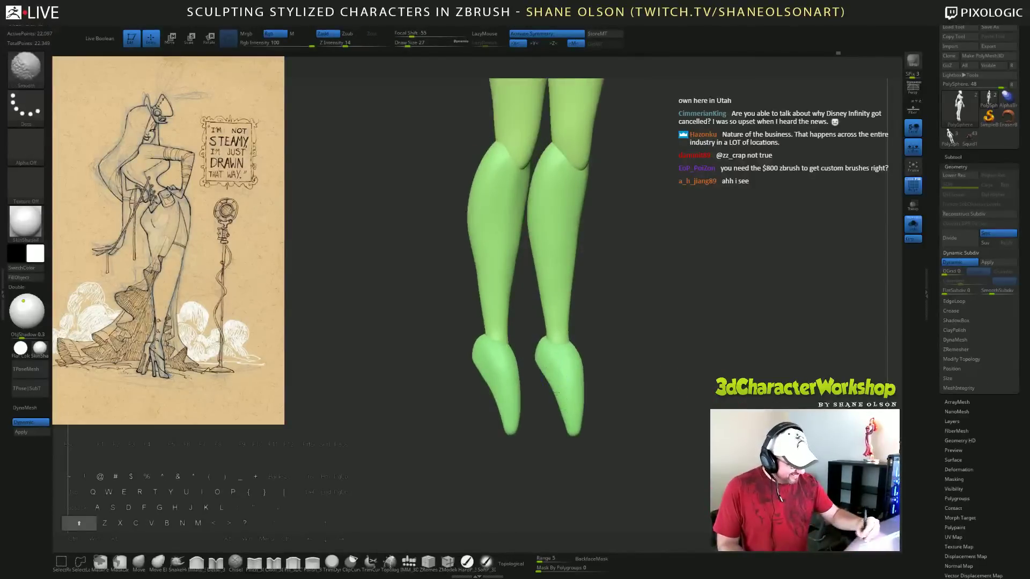
{"action": "left_click_drag", "start_coordinate": [634, 436], "coordinate": [659, 395], "text": "shift"}
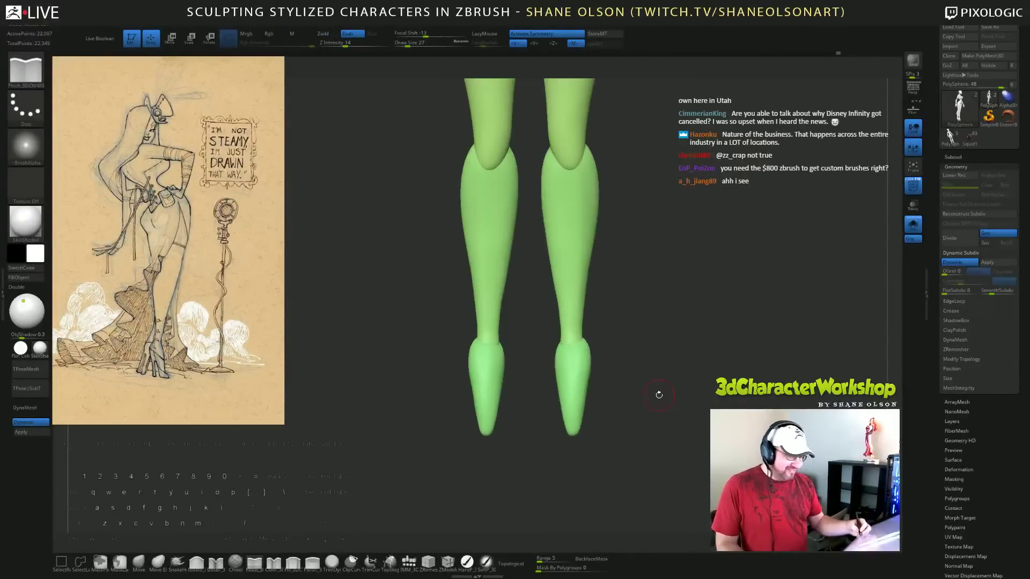
{"action": "left_click_drag", "start_coordinate": [679, 454], "coordinate": [701, 438]}
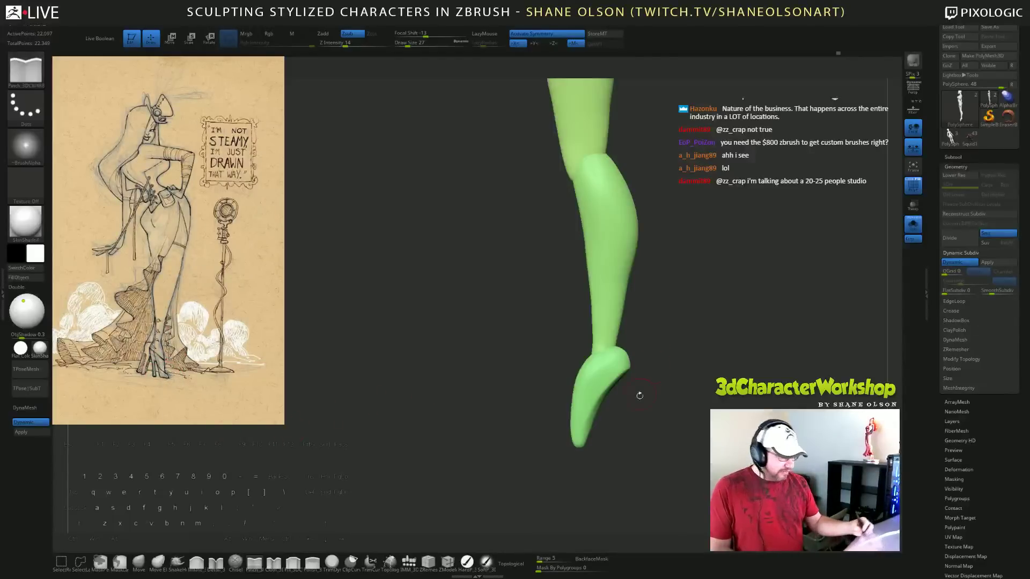
{"action": "left_click_drag", "start_coordinate": [656, 435], "coordinate": [701, 398]}
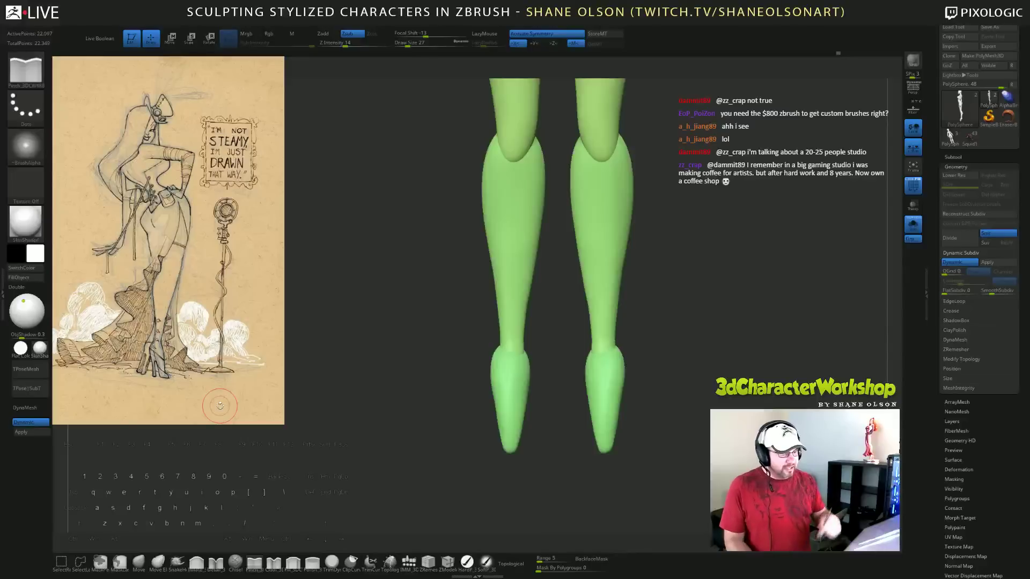
Insert a QuadSphere-2 mesh at the toe tips using the insert multi-mesh brush with symmetry.
{"action": "mouse_move", "coordinate": [679, 346]}
{"action": "left_mouse_down", "text": "alt"}
{"action": "mouse_move", "coordinate": [700, 414]}
{"action": "mouse_move", "coordinate": [690, 412]}
{"action": "left_mouse_up", "text": "alt"}
{"action": "left_click", "coordinate": [409, 561]}
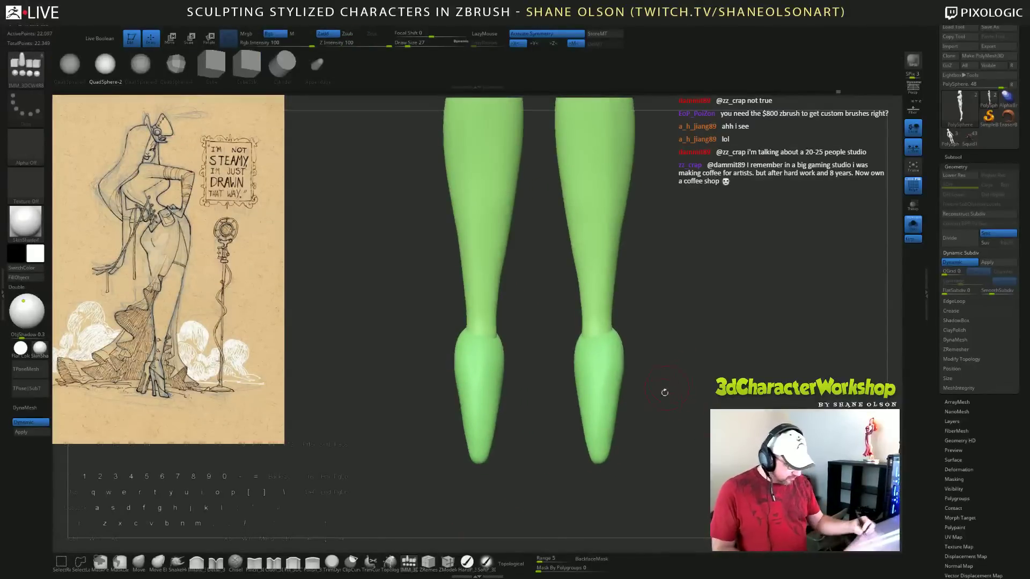
{"action": "left_click", "coordinate": [109, 65]}
{"action": "left_click_drag", "start_coordinate": [706, 400], "coordinate": [710, 341]}
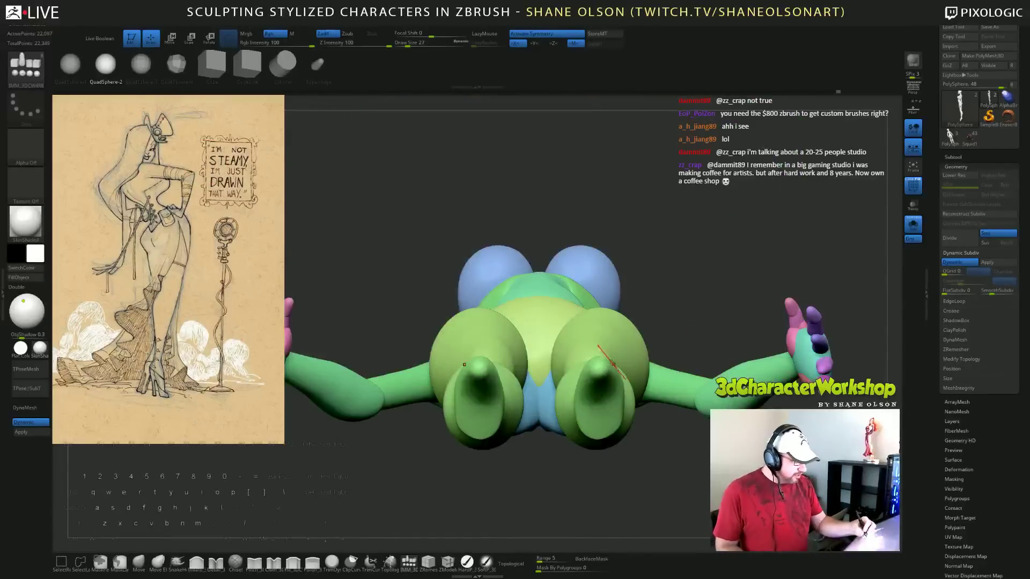
{"action": "left_click_drag", "start_coordinate": [600, 366], "coordinate": [600, 381]}
Position the inserted spheres over the toe ends in side view and save the project.
{"action": "mouse_move", "coordinate": [699, 336]}
{"action": "left_mouse_down"}
{"action": "mouse_move", "coordinate": [738, 399]}
{"action": "mouse_move", "coordinate": [696, 384]}
{"action": "mouse_move", "coordinate": [697, 423]}
{"action": "left_mouse_up"}
{"action": "key", "text": "w"}
{"action": "left_click_drag", "start_coordinate": [642, 343], "coordinate": [640, 314]}
{"action": "left_click_drag", "start_coordinate": [582, 346], "coordinate": [576, 346]}
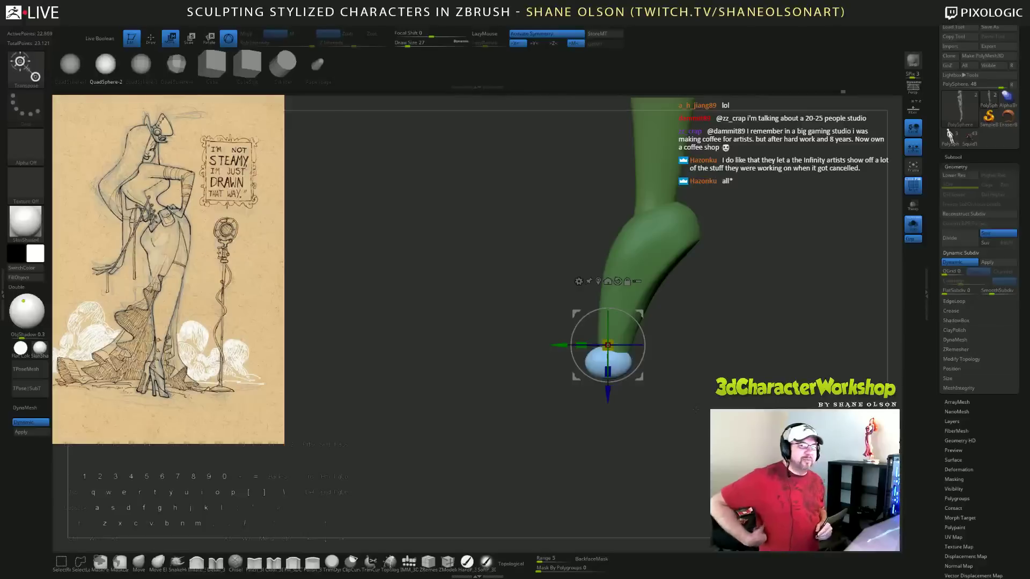
{"action": "key", "text": "ctrl+s"}
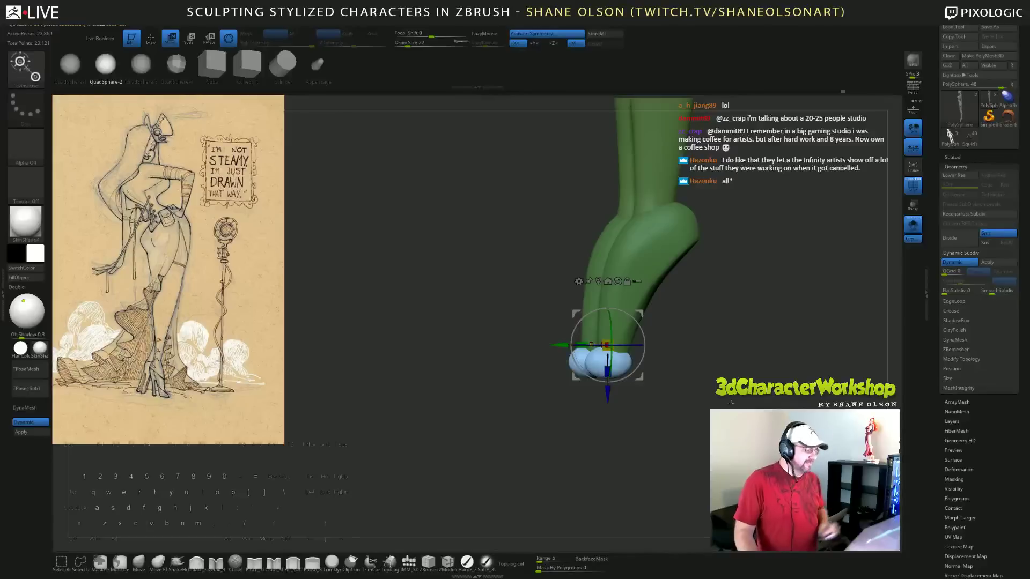
{"action": "left_click_drag", "start_coordinate": [728, 404], "coordinate": [731, 375], "text": "shift"}
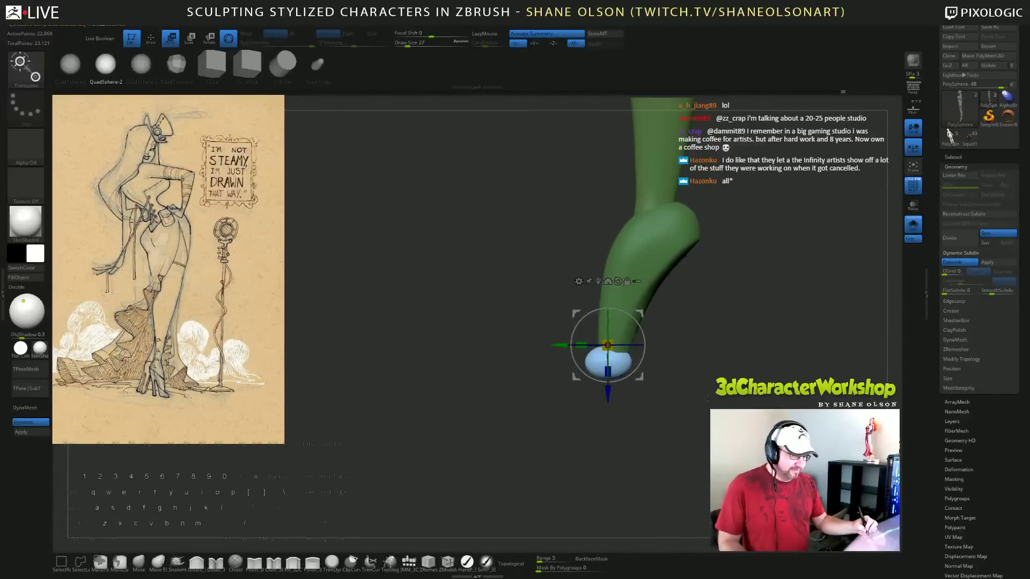
Slice the undersides of the toe spheres flat with a horizontal ClipCurve cut in side view.
{"action": "left_click", "coordinate": [139, 560]}
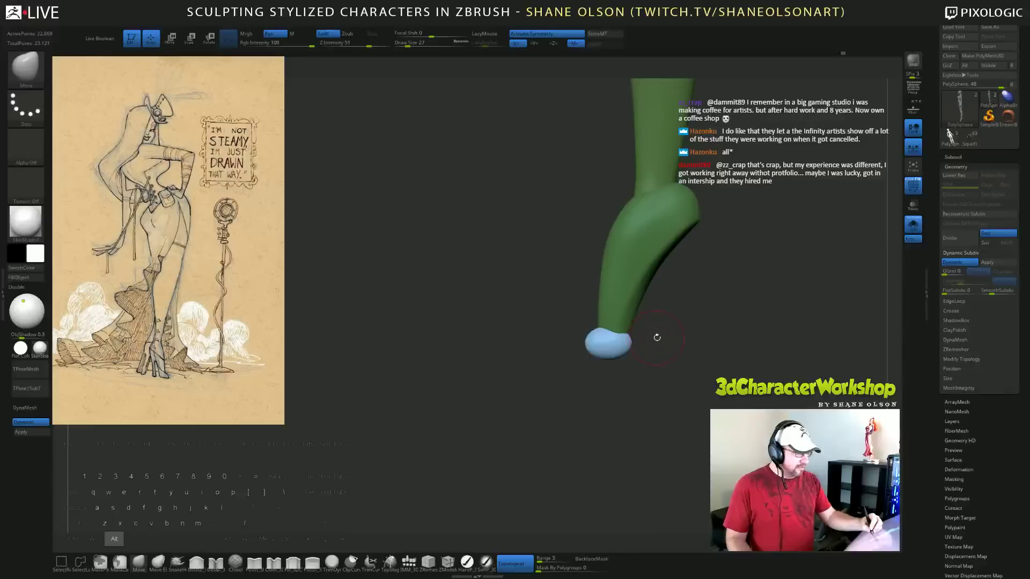
{"action": "left_click_drag", "start_coordinate": [655, 340], "coordinate": [661, 356]}
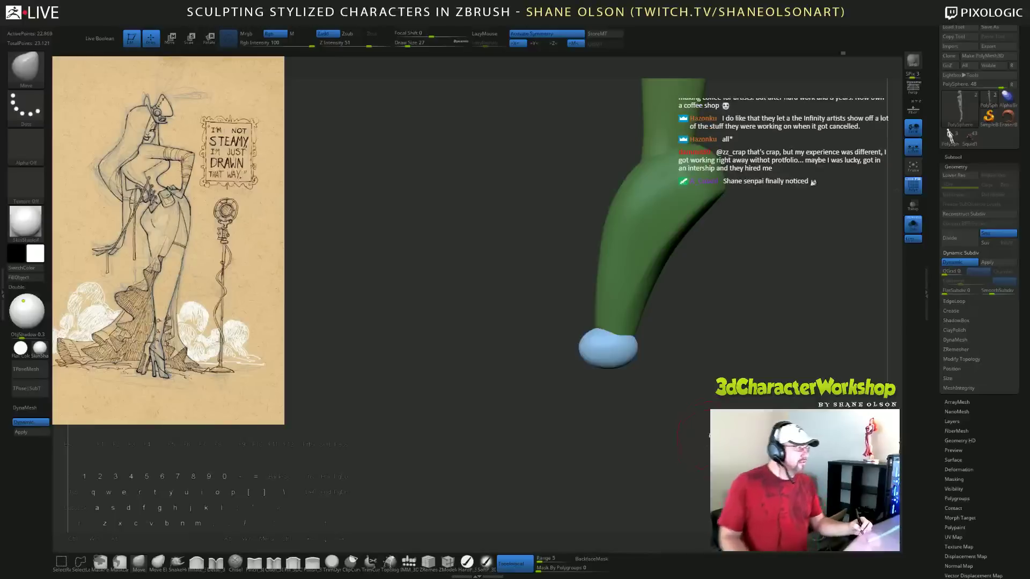
{"action": "key", "text": "shift"}
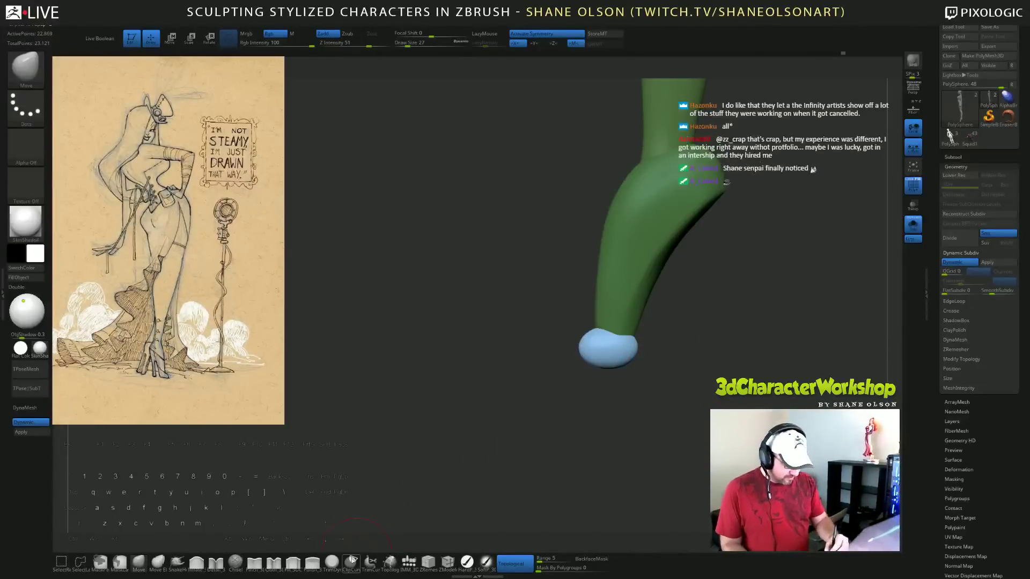
{"action": "left_click", "coordinate": [353, 561]}
{"action": "left_click", "coordinate": [326, 569]}
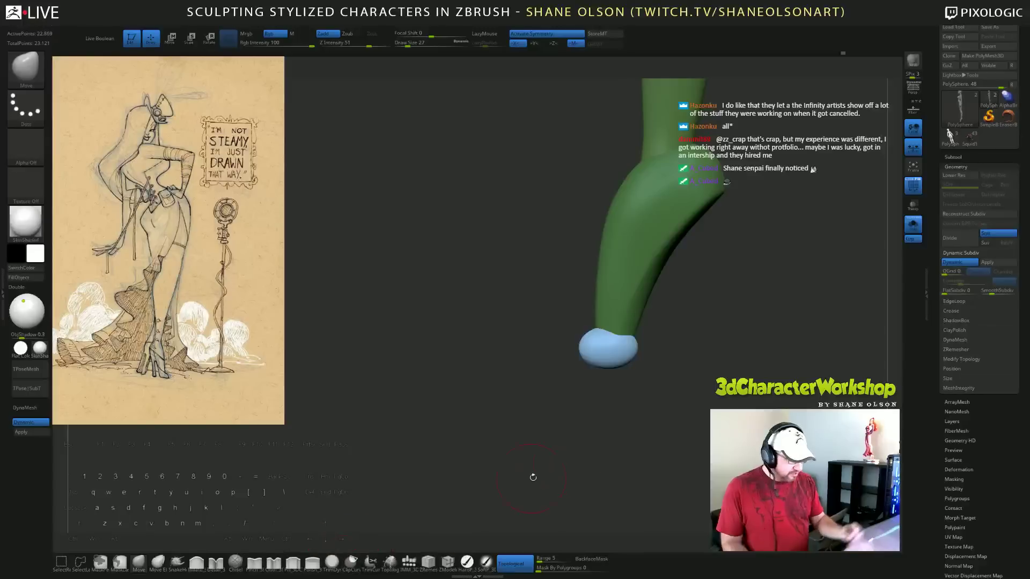
{"action": "left_click_drag", "start_coordinate": [700, 366], "coordinate": [481, 366], "text": "ctrl+shift"}
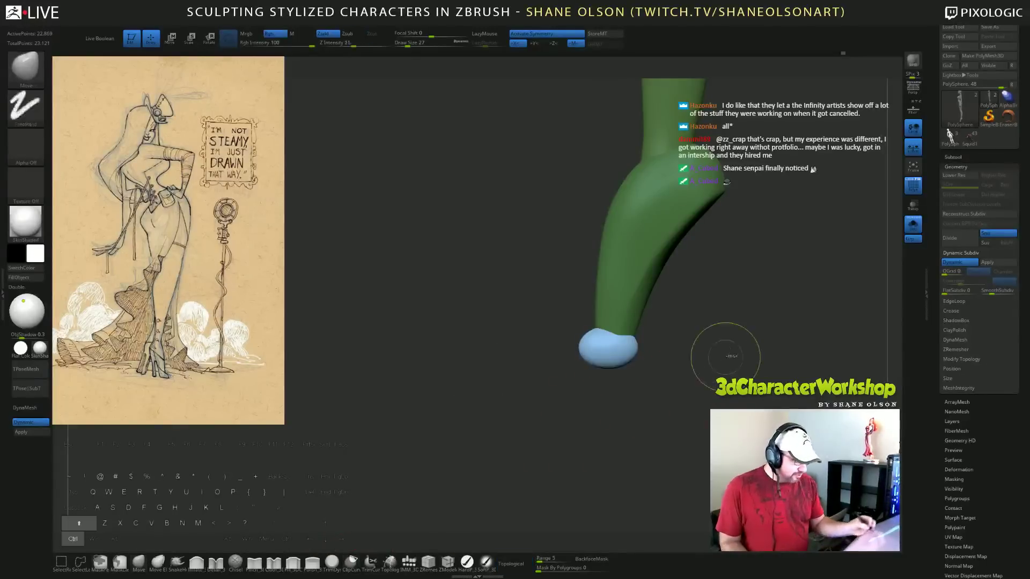
{"action": "mouse_move", "coordinate": [717, 350]}
{"action": "left_mouse_down", "text": "ctrl+shift"}
{"action": "mouse_move", "coordinate": [497, 363]}
{"action": "mouse_move", "coordinate": [477, 345]}
{"action": "left_mouse_up", "text": "ctrl+shift"}
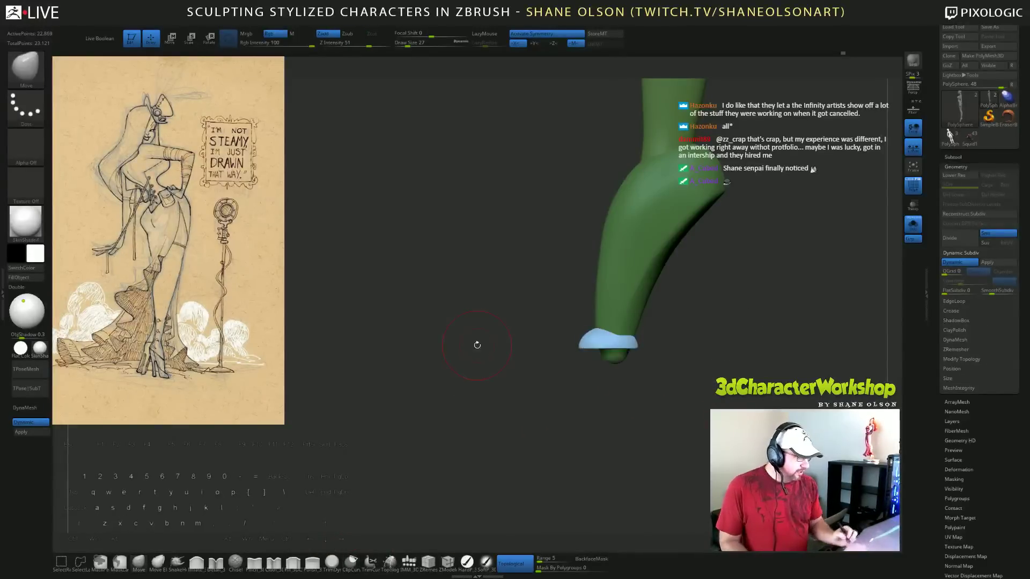
{"action": "mouse_move", "coordinate": [752, 407]}
{"action": "left_mouse_down"}
{"action": "mouse_move", "coordinate": [853, 416]}
{"action": "mouse_move", "coordinate": [762, 416]}
{"action": "left_mouse_up"}
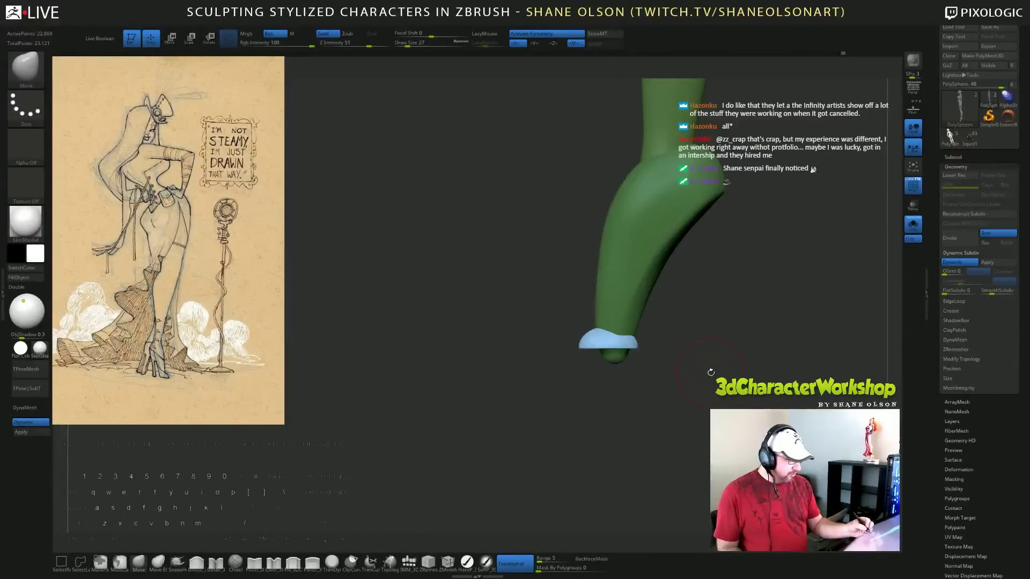
{"action": "mouse_move", "coordinate": [712, 355]}
{"action": "left_mouse_down", "text": "ctrl+shift"}
{"action": "mouse_move", "coordinate": [432, 356]}
{"action": "mouse_move", "coordinate": [416, 344]}
{"action": "left_mouse_up", "text": "ctrl+shift"}
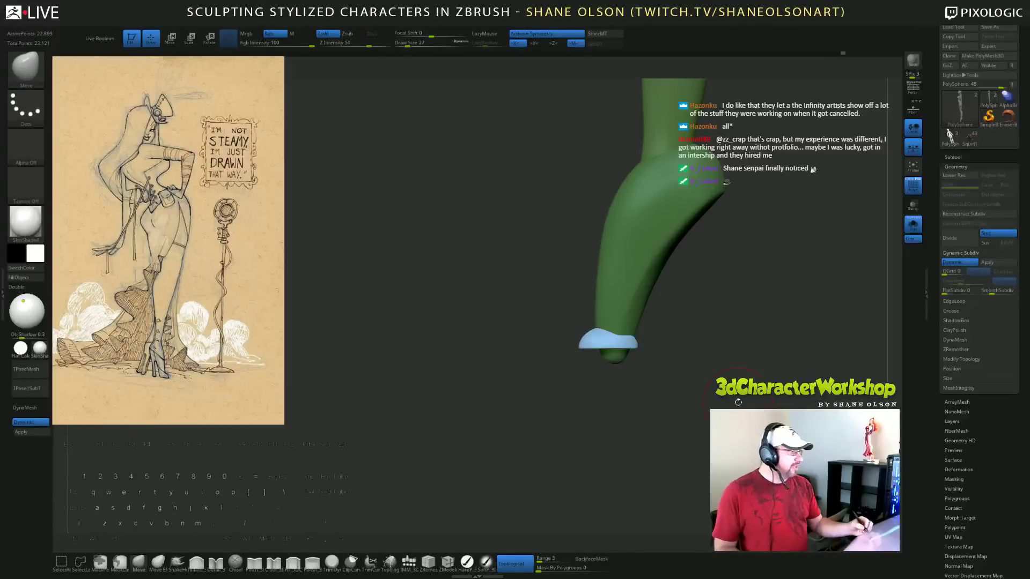
Enlarge the flattened toe pieces and shift them down and forward so they cover the tips of the feet.
{"action": "left_click_drag", "start_coordinate": [738, 402], "coordinate": [745, 383], "text": "alt"}
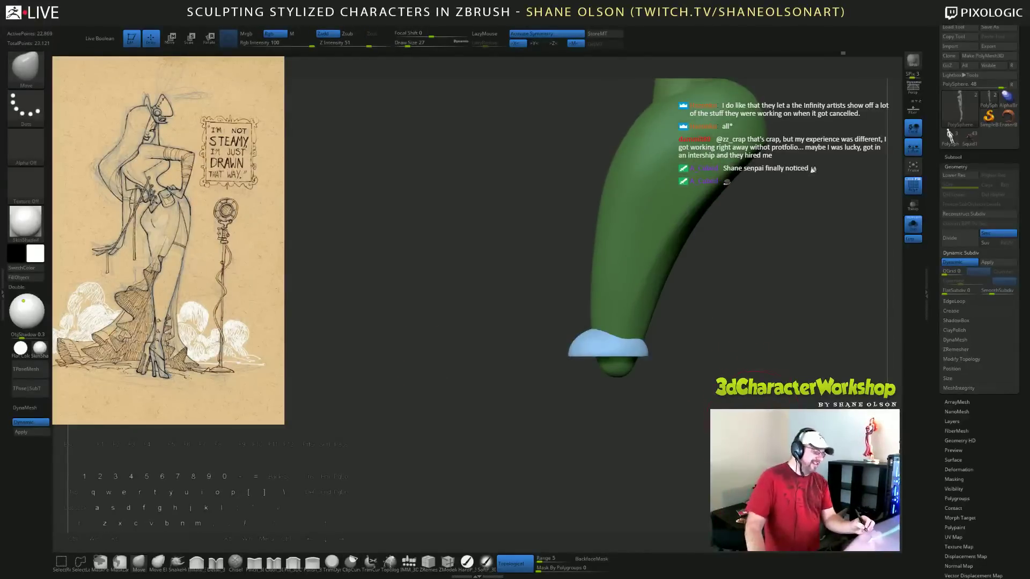
{"action": "key", "text": "e"}
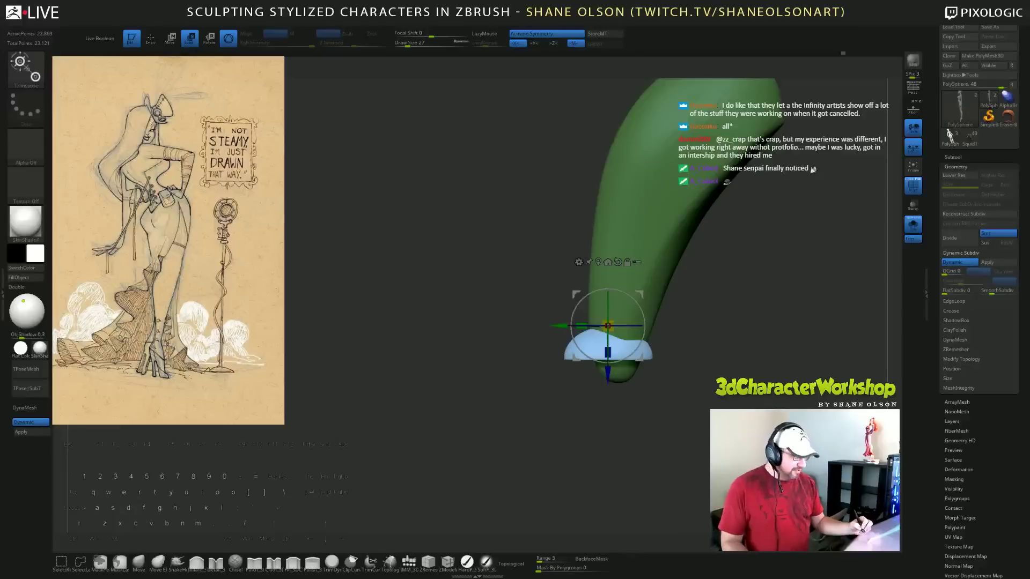
{"action": "left_click_drag", "start_coordinate": [640, 358], "coordinate": [660, 383]}
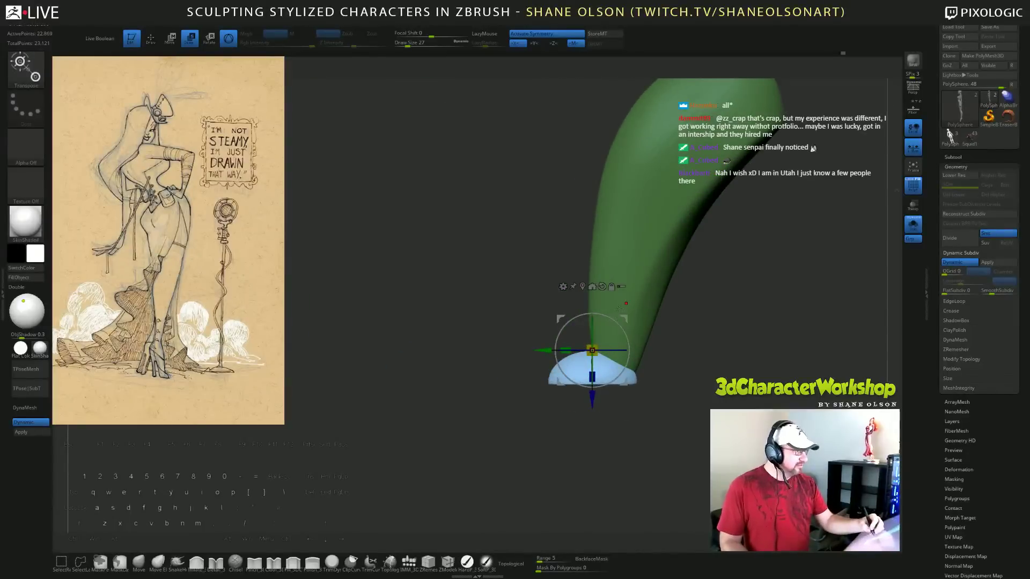
{"action": "left_click_drag", "start_coordinate": [619, 310], "coordinate": [670, 324]}
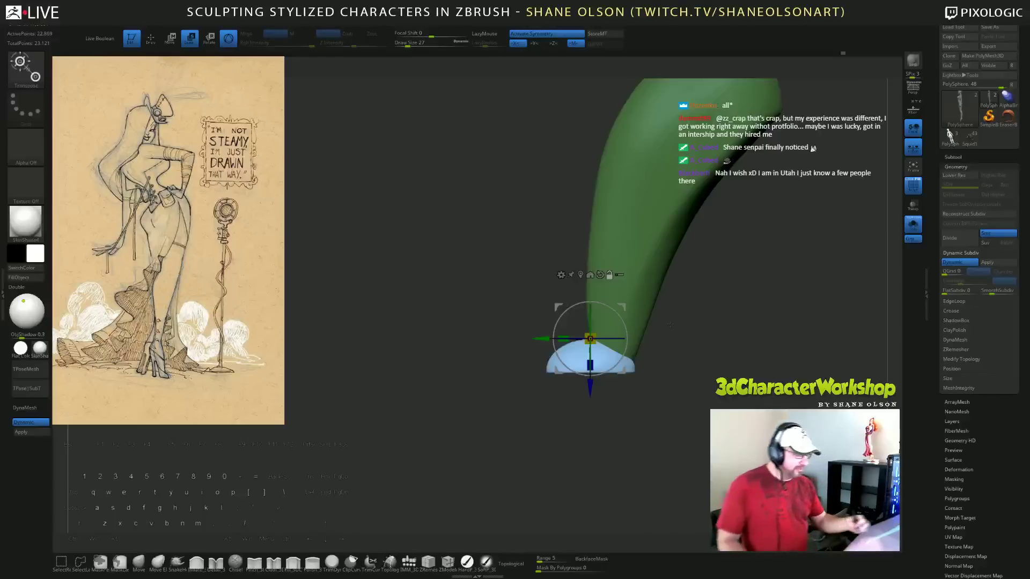
{"action": "left_click_drag", "start_coordinate": [590, 339], "coordinate": [595, 317]}
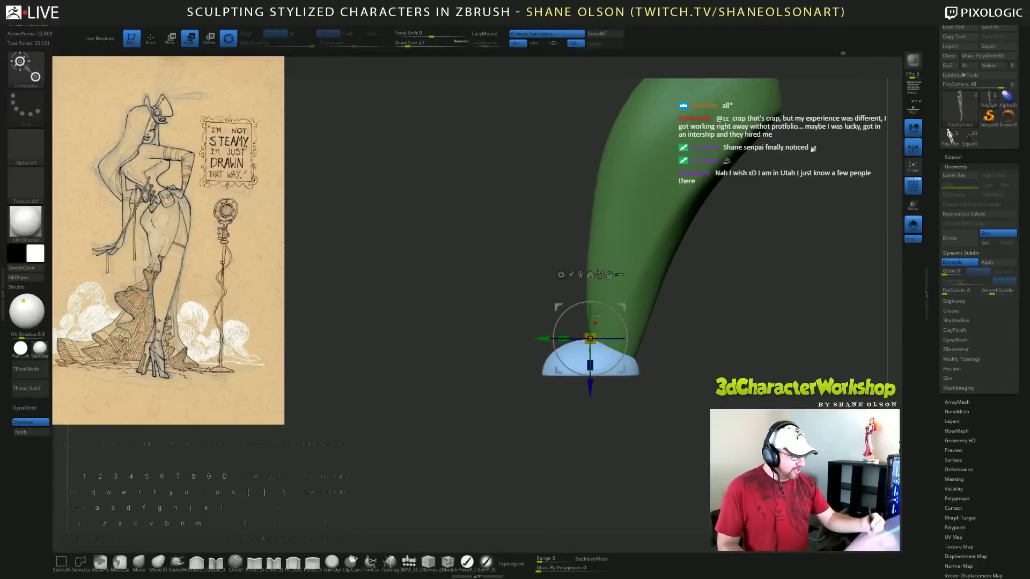
{"action": "left_click_drag", "start_coordinate": [677, 391], "coordinate": [690, 339]}
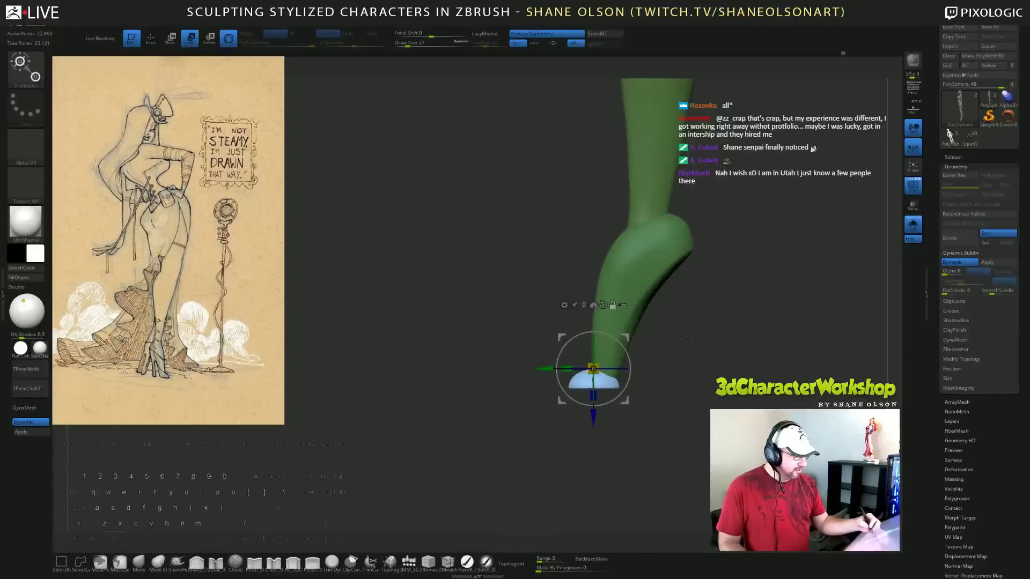
{"action": "left_click_drag", "start_coordinate": [593, 369], "coordinate": [623, 333]}
{"action": "mouse_move", "coordinate": [686, 386]}
{"action": "left_mouse_down"}
{"action": "mouse_move", "coordinate": [734, 409]}
{"action": "mouse_move", "coordinate": [671, 407]}
{"action": "mouse_move", "coordinate": [689, 406]}
{"action": "left_mouse_up"}
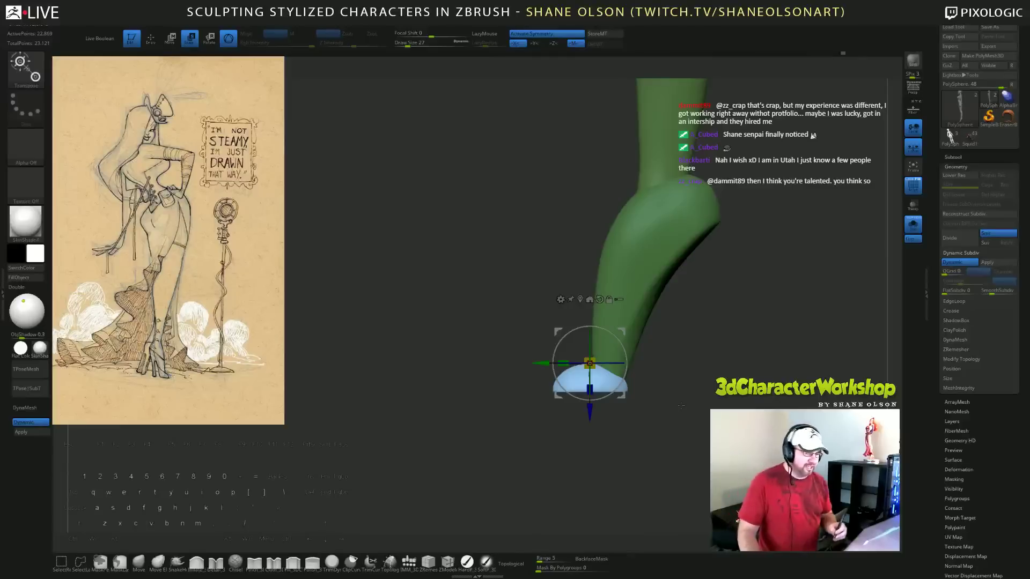
{"action": "left_click_drag", "start_coordinate": [679, 375], "coordinate": [668, 440]}
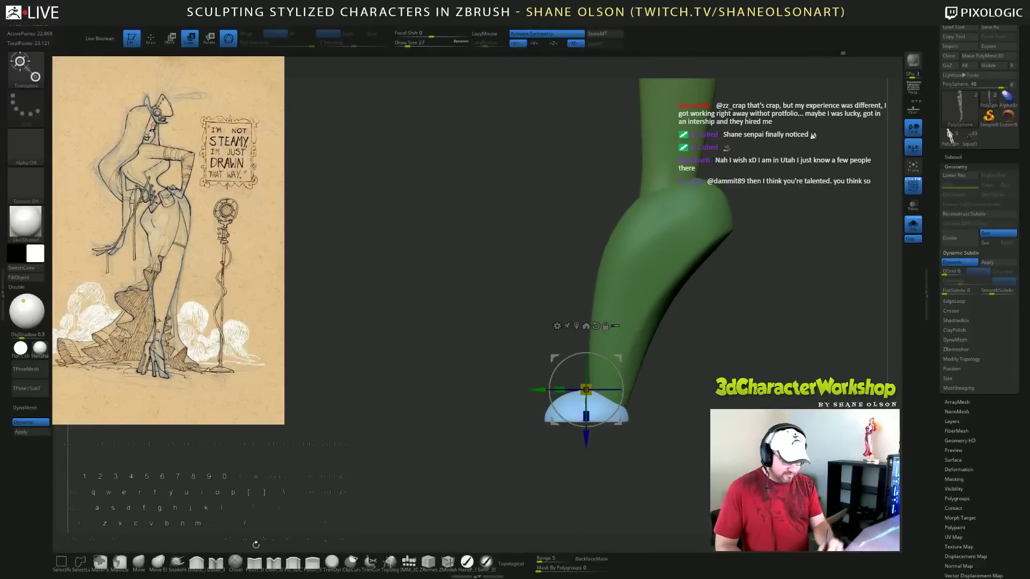
Nudge the toe pieces slightly sideways along X in front view so they line up with the feet.
{"action": "left_click", "coordinate": [138, 562]}
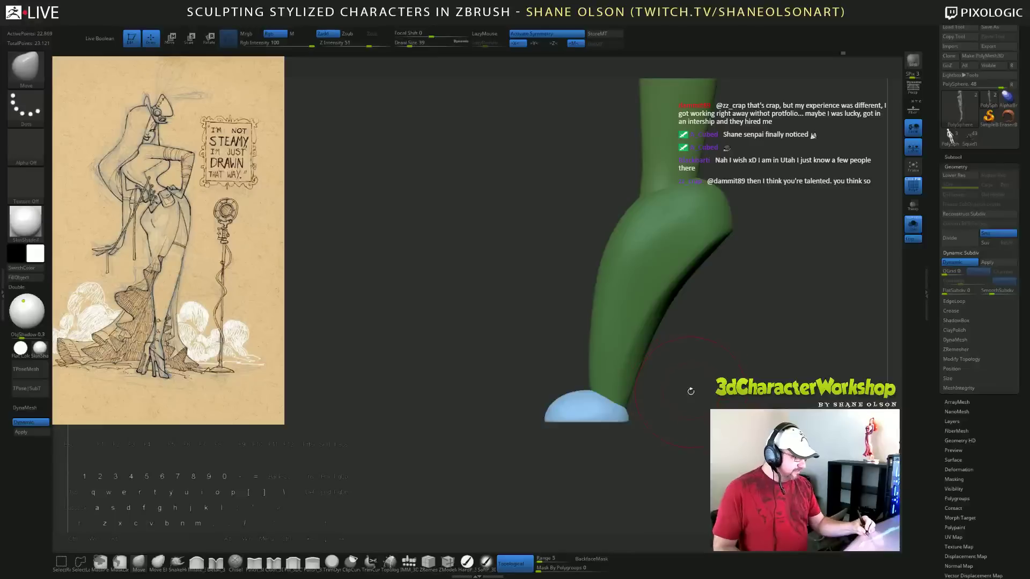
{"action": "left_click_drag", "start_coordinate": [691, 391], "coordinate": [650, 361]}
{"action": "key", "text": "s"}
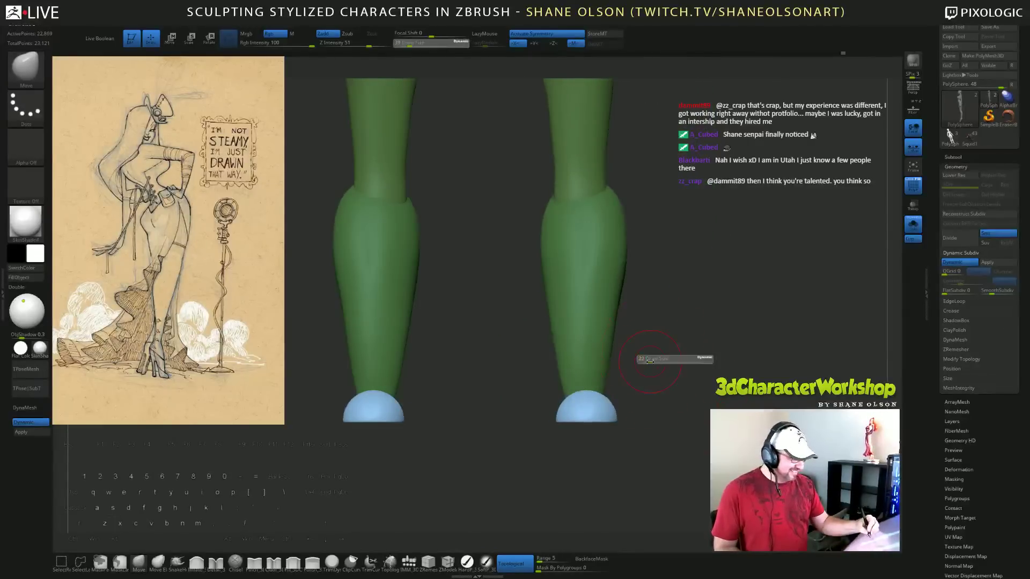
{"action": "key", "text": "e"}
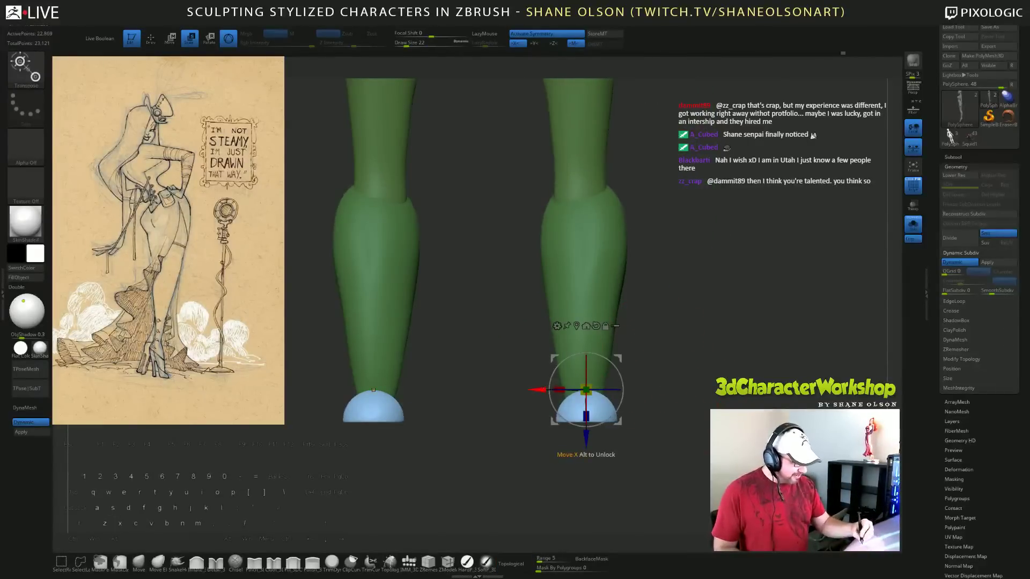
{"action": "left_click_drag", "start_coordinate": [538, 390], "coordinate": [534, 390]}
{"action": "left_click_drag", "start_coordinate": [673, 401], "coordinate": [636, 402]}
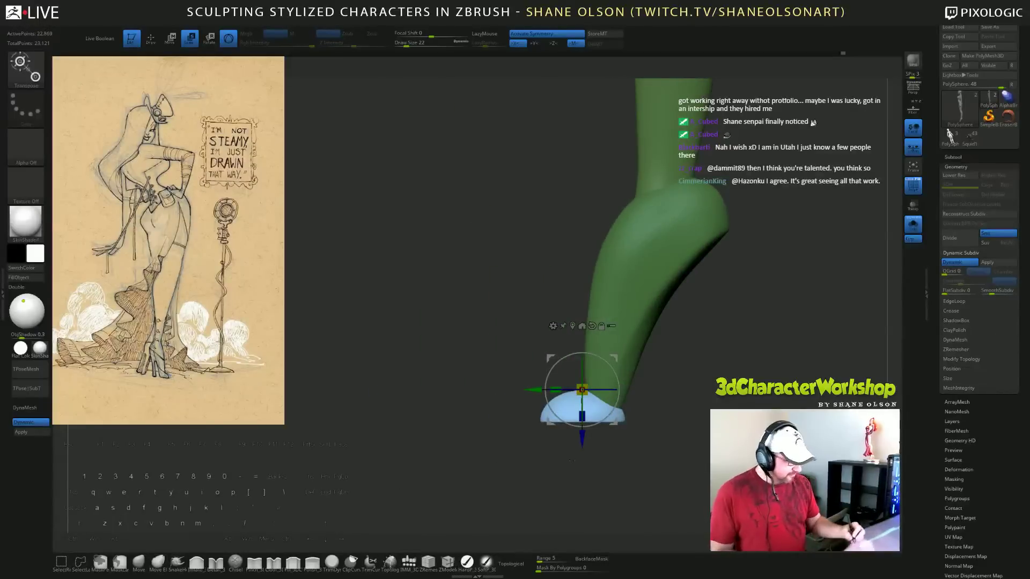
Mask the flat undersides of the toe pieces and pull their back upper parts up over the feet with the Move brush.
{"action": "mouse_move", "coordinate": [489, 430]}
{"action": "left_mouse_down", "text": "ctrl"}
{"action": "mouse_move", "coordinate": [534, 461]}
{"action": "mouse_move", "coordinate": [684, 452]}
{"action": "mouse_move", "coordinate": [691, 418]}
{"action": "left_mouse_up", "text": "ctrl"}
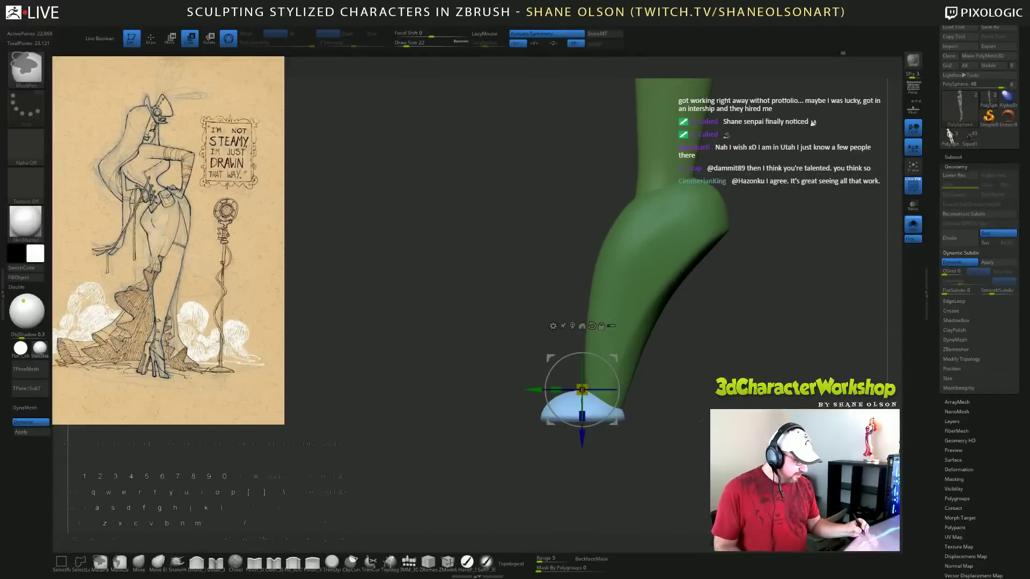
{"action": "left_click", "coordinate": [139, 561]}
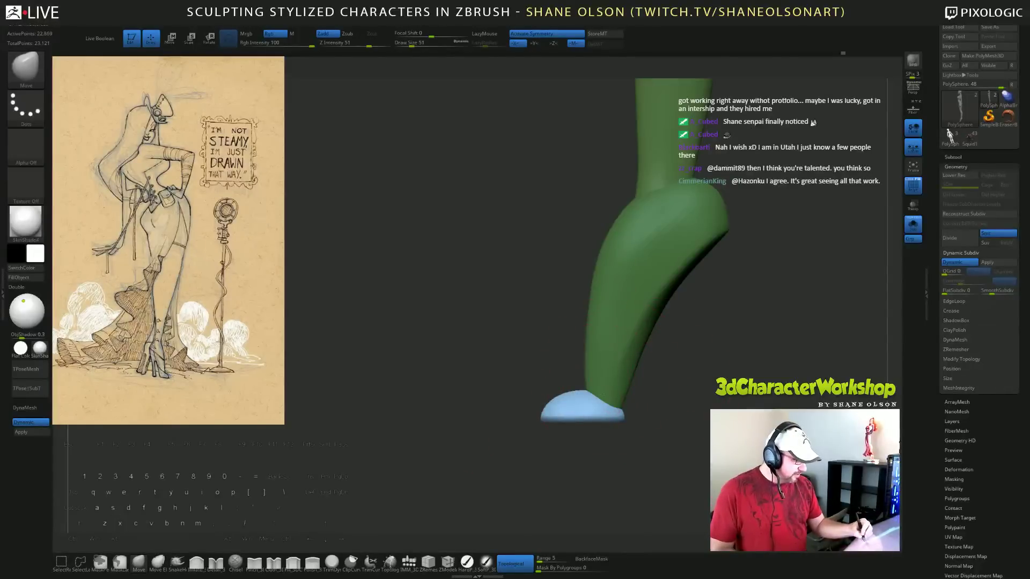
{"action": "left_click_drag", "start_coordinate": [602, 399], "coordinate": [621, 368]}
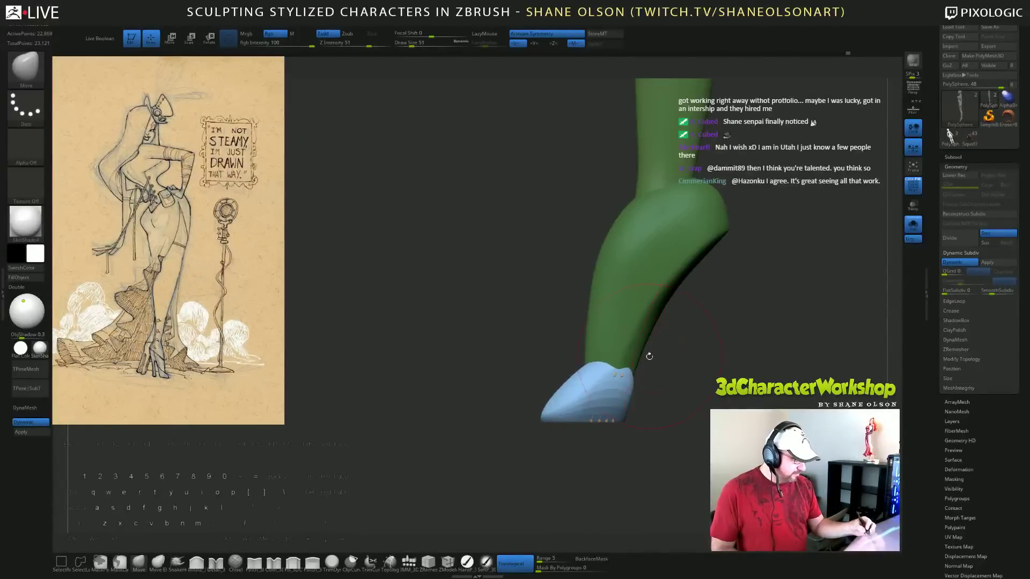
{"action": "left_click_drag", "start_coordinate": [686, 388], "coordinate": [714, 421]}
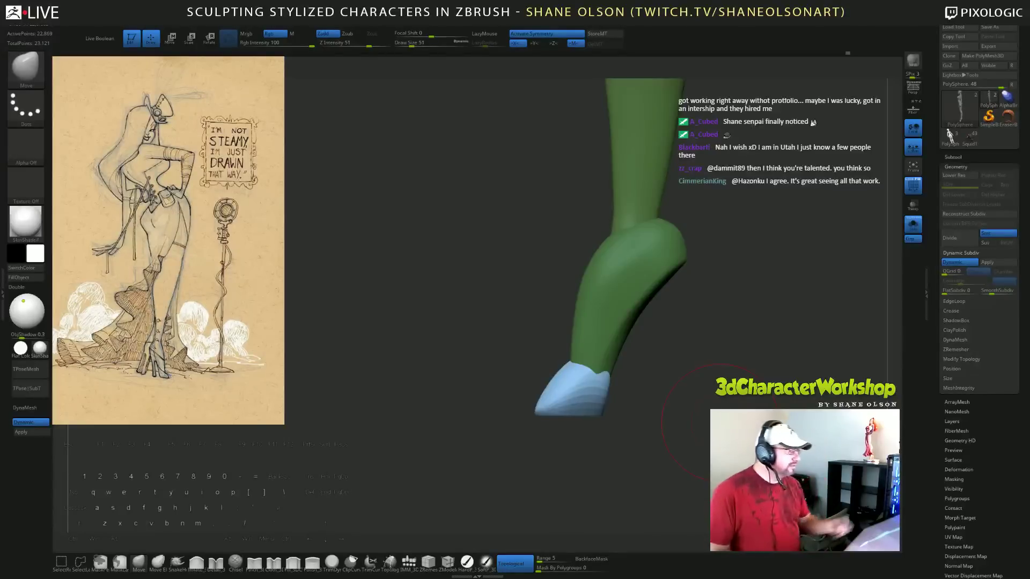
{"action": "left_click_drag", "start_coordinate": [724, 385], "coordinate": [668, 377]}
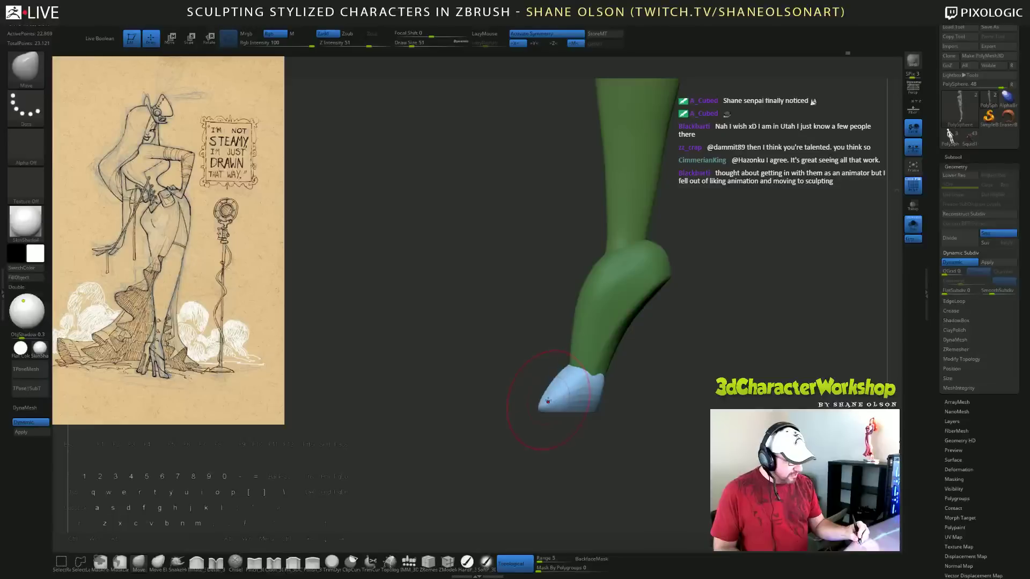
Round out the toe tips and sides with the Move brush at draw size 25, smoothing the toe surfaces.
{"action": "key", "text": "s"}
{"action": "left_click_drag", "start_coordinate": [548, 400], "coordinate": [543, 401]}
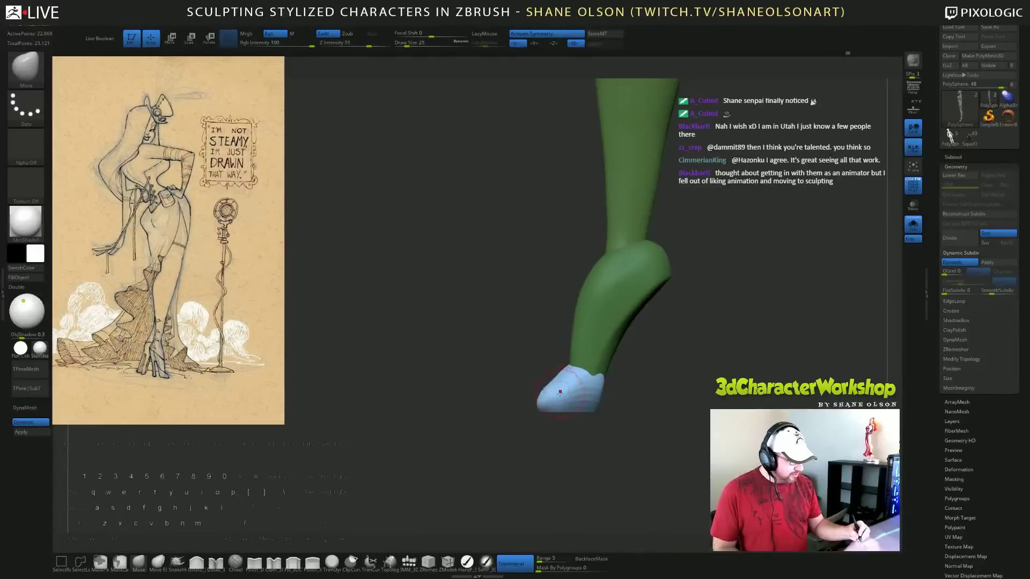
{"action": "mouse_move", "coordinate": [587, 434]}
{"action": "left_mouse_down"}
{"action": "mouse_move", "coordinate": [642, 416]}
{"action": "mouse_move", "coordinate": [629, 439]}
{"action": "mouse_move", "coordinate": [534, 389]}
{"action": "left_mouse_up"}
{"action": "left_click_drag", "start_coordinate": [628, 423], "coordinate": [618, 381]}
{"action": "left_click_drag", "start_coordinate": [536, 387], "coordinate": [550, 383], "text": "shift"}
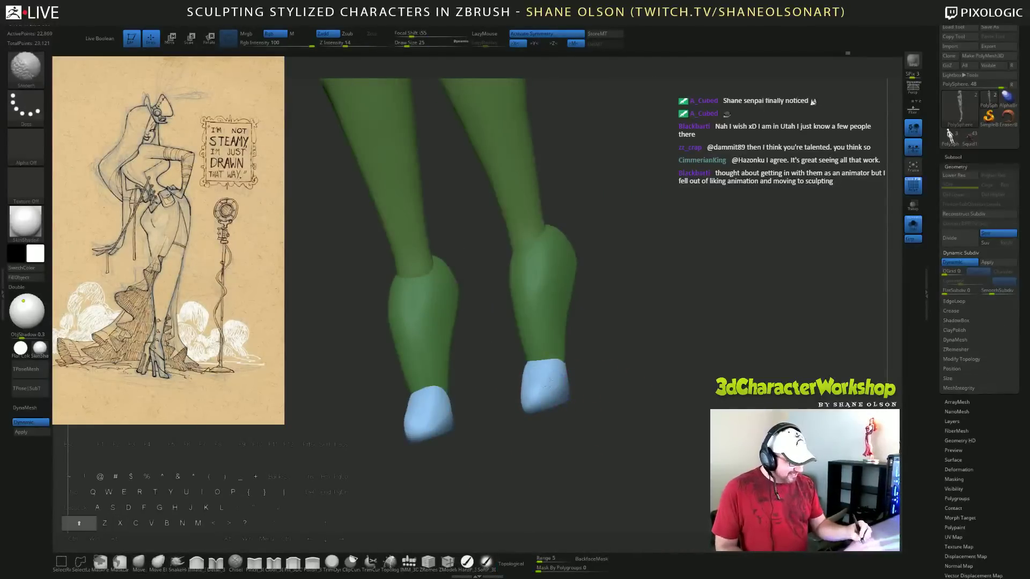
{"action": "left_click_drag", "start_coordinate": [606, 403], "coordinate": [648, 400]}
{"action": "left_click_drag", "start_coordinate": [519, 391], "coordinate": [526, 385]}
{"action": "left_click_drag", "start_coordinate": [663, 406], "coordinate": [627, 415]}
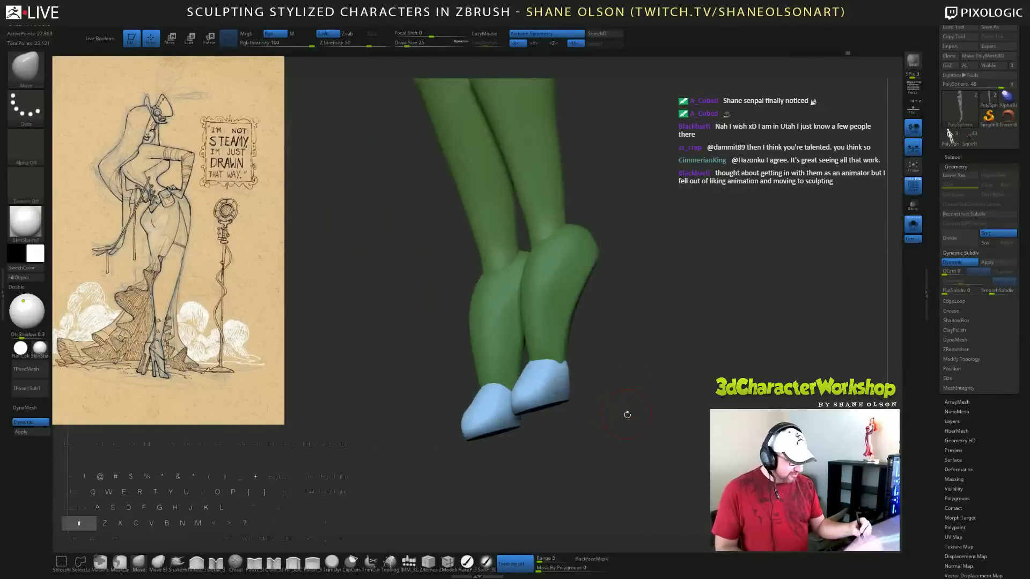
Lower the upper front edge of the toe pieces and stretch their back corners up under the arches with the Move brush.
{"action": "right_click_drag", "start_coordinate": [627, 414], "coordinate": [633, 410], "text": "shift"}
{"action": "key", "text": "s"}
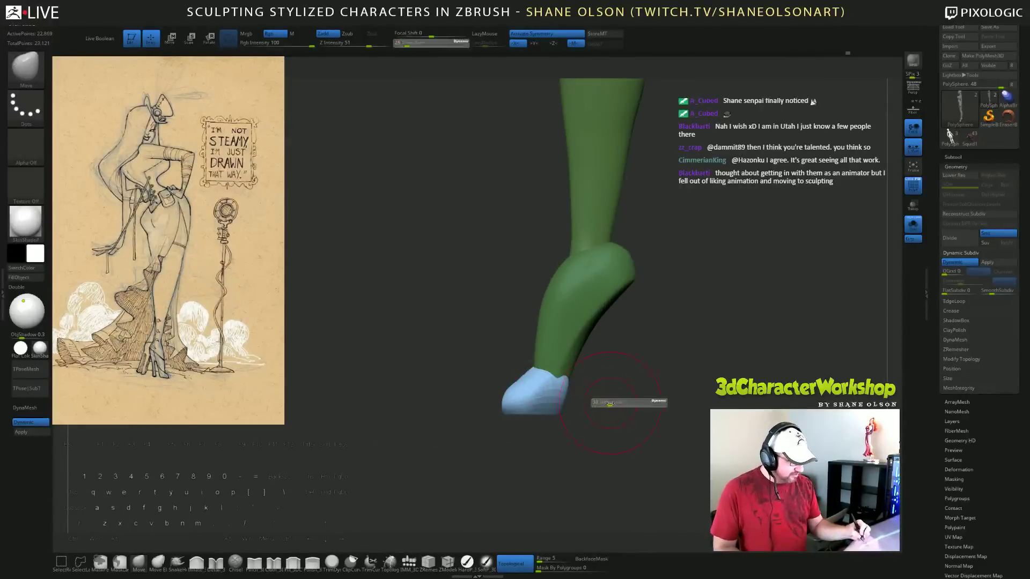
{"action": "left_click_drag", "start_coordinate": [604, 403], "coordinate": [610, 403]}
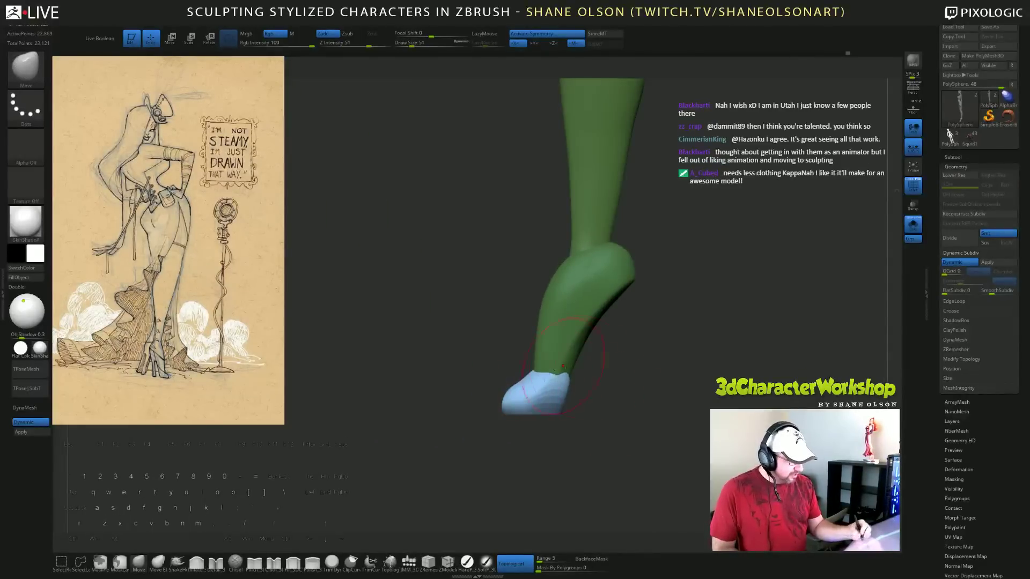
{"action": "mouse_move", "coordinate": [620, 391]}
{"action": "right_mouse_down"}
{"action": "mouse_move", "coordinate": [590, 428]}
{"action": "mouse_move", "coordinate": [605, 357]}
{"action": "mouse_move", "coordinate": [589, 370]}
{"action": "mouse_move", "coordinate": [593, 360]}
{"action": "mouse_move", "coordinate": [605, 379]}
{"action": "mouse_move", "coordinate": [607, 368]}
{"action": "mouse_move", "coordinate": [600, 386]}
{"action": "mouse_move", "coordinate": [644, 368]}
{"action": "right_mouse_up"}
{"action": "key", "text": "s"}
{"action": "left_click", "coordinate": [594, 380]}
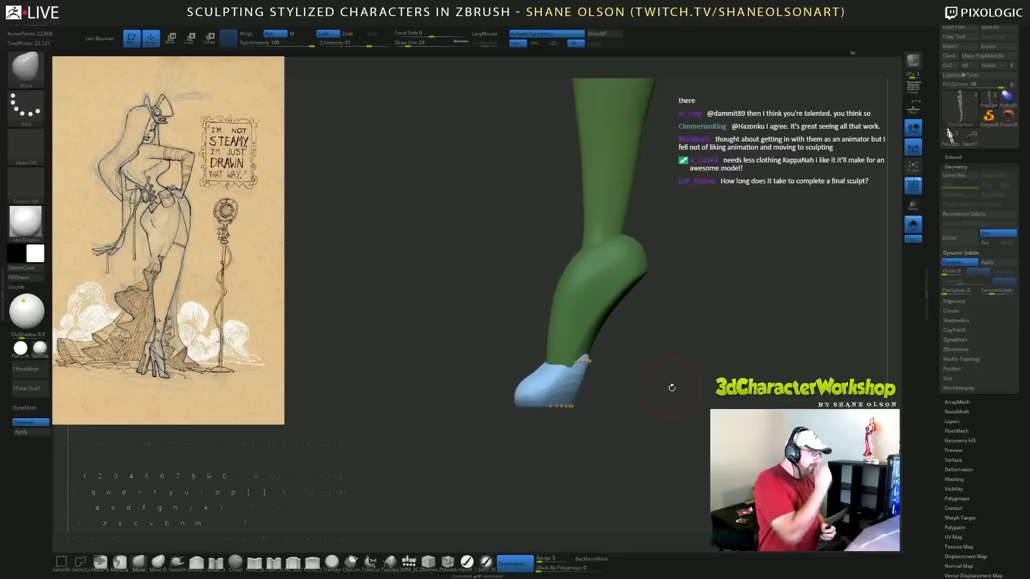
{"action": "right_click_drag", "start_coordinate": [671, 388], "coordinate": [709, 427]}
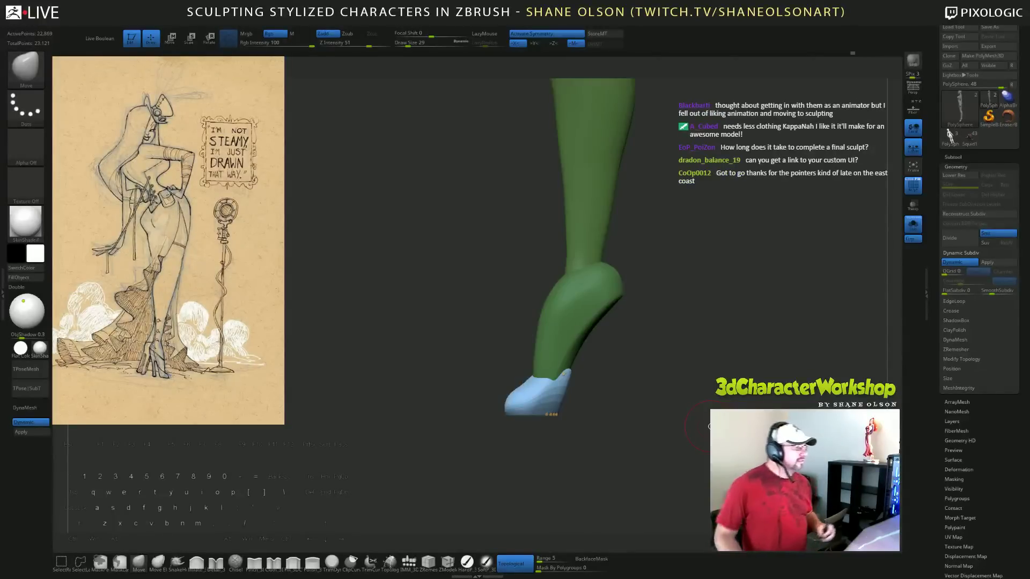
{"action": "right_click_drag", "start_coordinate": [708, 426], "coordinate": [724, 385]}
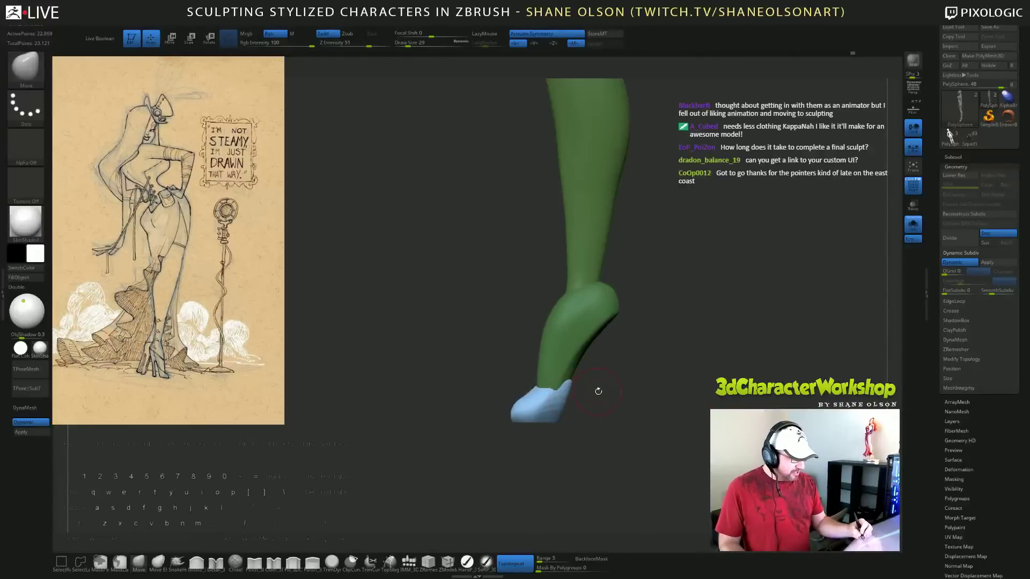
Refine the toe pieces' outline with the Move brush at draw size 51 and clear the mask.
{"action": "key", "text": "s"}
{"action": "mouse_move", "coordinate": [598, 392]}
{"action": "left_mouse_down"}
{"action": "mouse_move", "coordinate": [565, 394]}
{"action": "mouse_move", "coordinate": [602, 394]}
{"action": "left_mouse_up"}
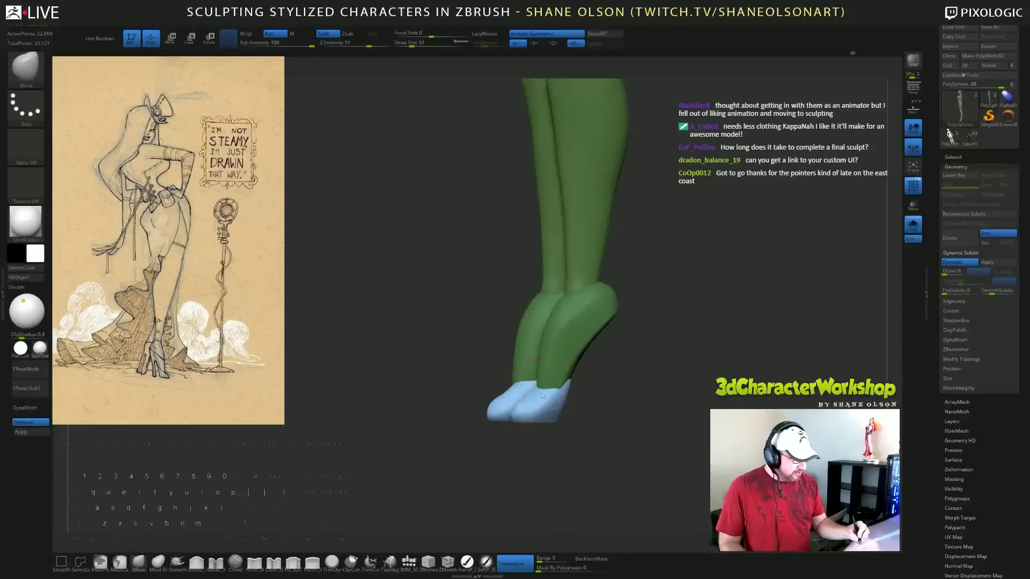
{"action": "left_click_drag", "start_coordinate": [669, 396], "coordinate": [523, 387]}
{"action": "left_click_drag", "start_coordinate": [644, 398], "coordinate": [561, 398]}
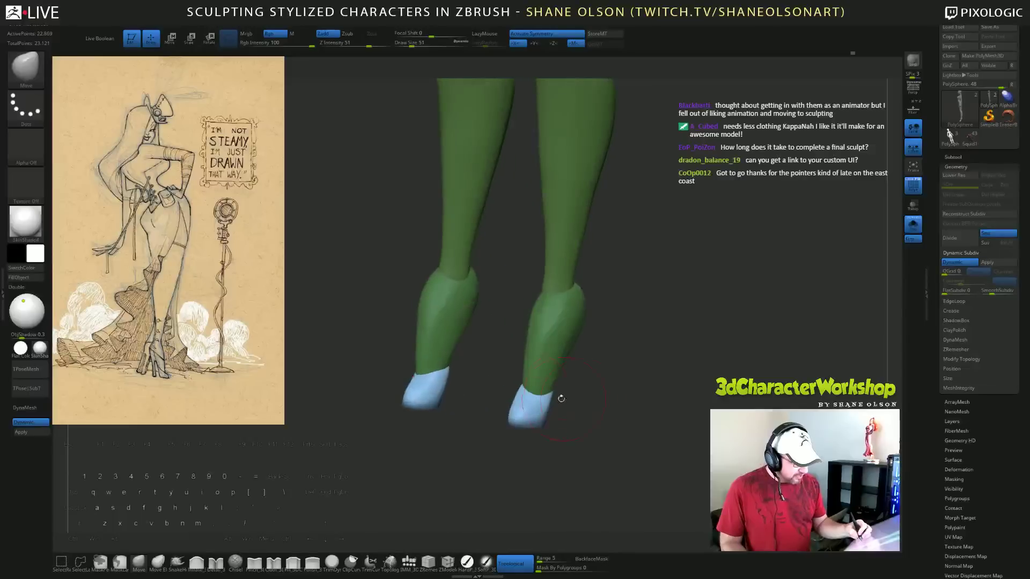
{"action": "mouse_move", "coordinate": [618, 427]}
{"action": "left_mouse_down"}
{"action": "mouse_move", "coordinate": [603, 427]}
{"action": "mouse_move", "coordinate": [637, 421]}
{"action": "mouse_move", "coordinate": [627, 433]}
{"action": "left_mouse_up"}
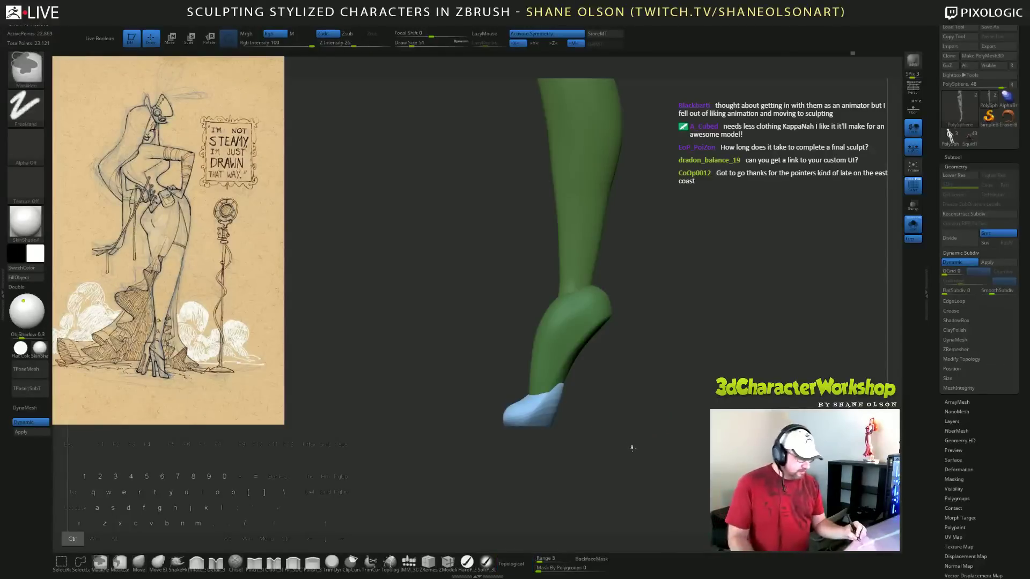
{"action": "left_click_drag", "start_coordinate": [633, 445], "coordinate": [578, 405], "text": "ctrl"}
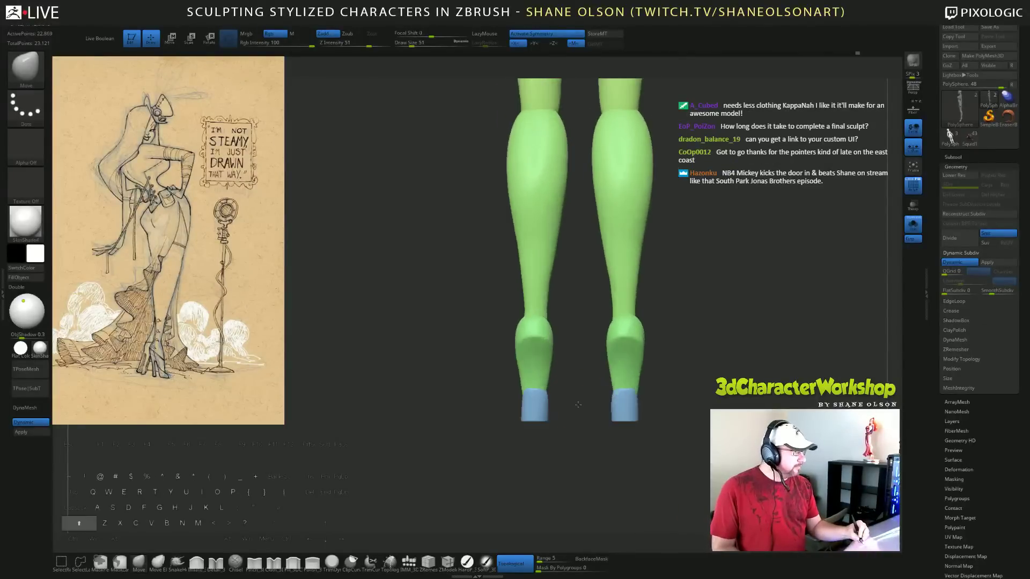
Adjust the back upper edges and sides of the toe pieces from behind with the Move brush at draw size 35.
{"action": "left_click_drag", "start_coordinate": [702, 404], "coordinate": [612, 426], "text": "alt"}
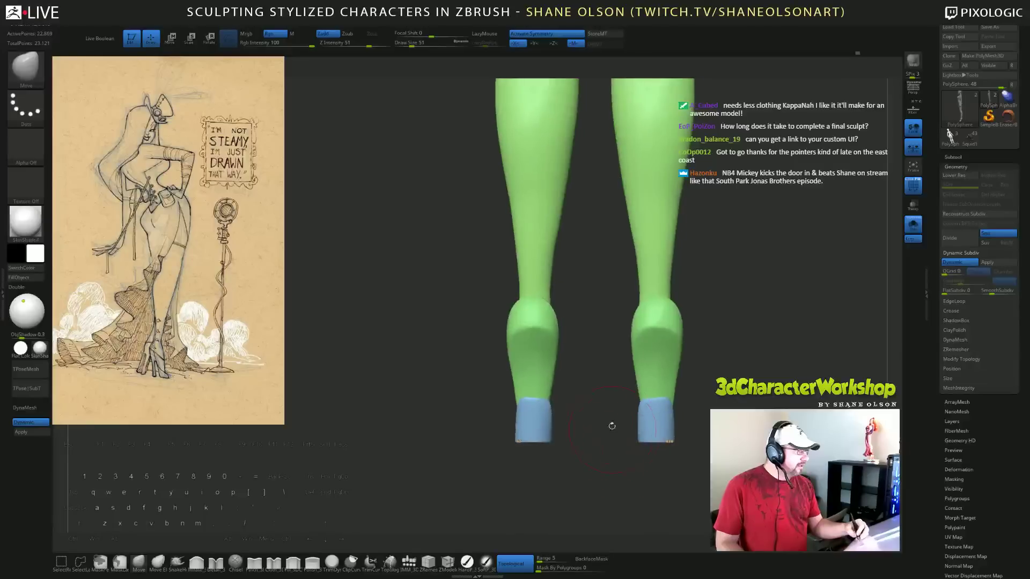
{"action": "key", "text": "s"}
{"action": "left_click_drag", "start_coordinate": [742, 407], "coordinate": [721, 402]}
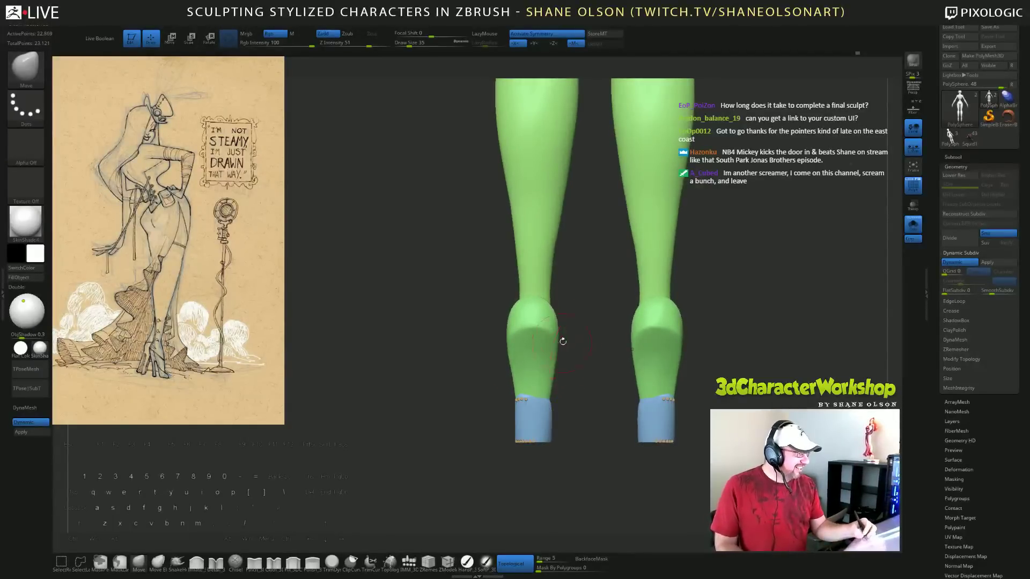
{"action": "right_click_drag", "start_coordinate": [543, 405], "coordinate": [574, 398]}
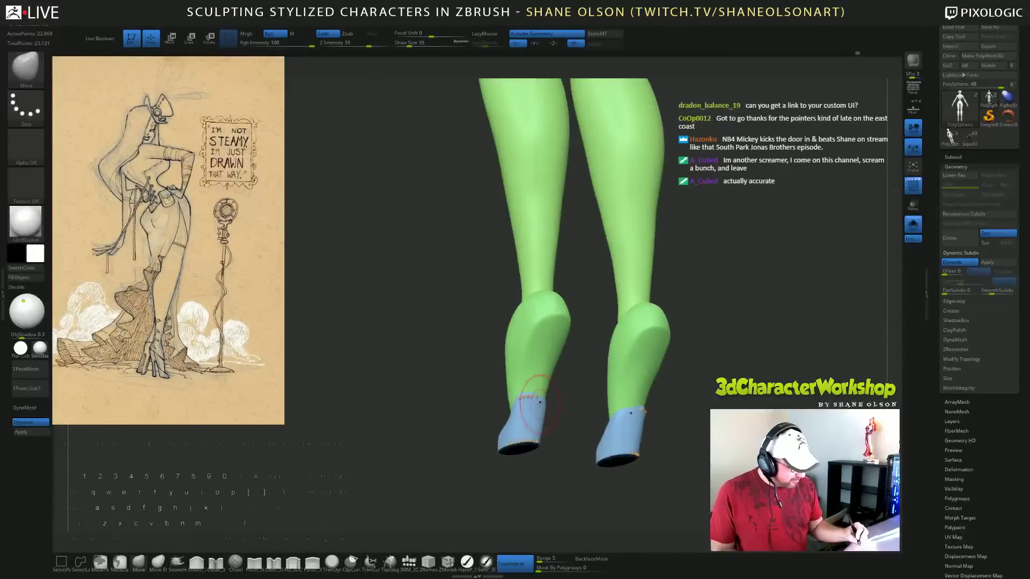
{"action": "right_click_drag", "start_coordinate": [547, 401], "coordinate": [552, 398]}
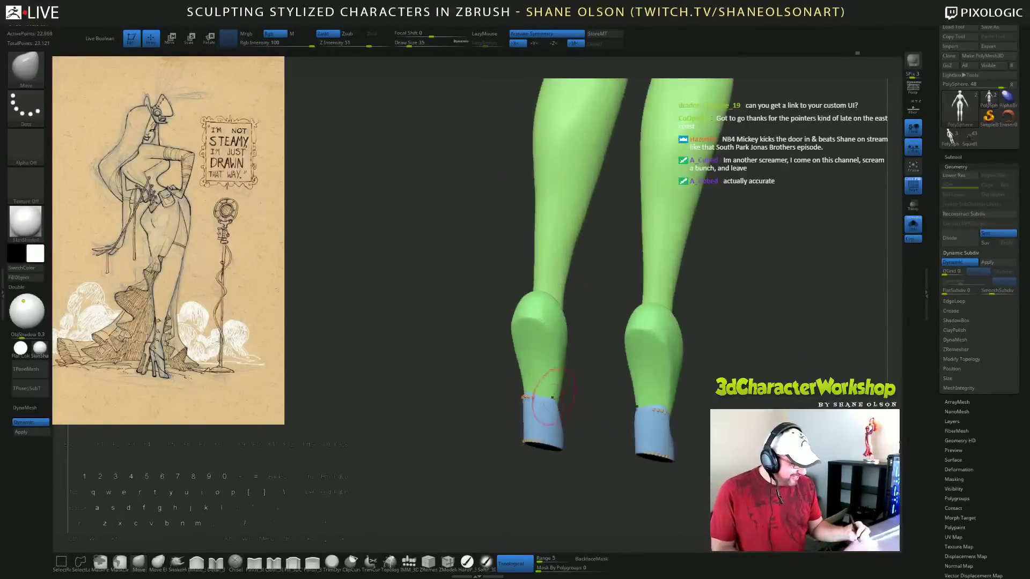
{"action": "left_click_drag", "start_coordinate": [527, 453], "coordinate": [649, 458]}
{"action": "right_click_drag", "start_coordinate": [649, 458], "coordinate": [589, 441]}
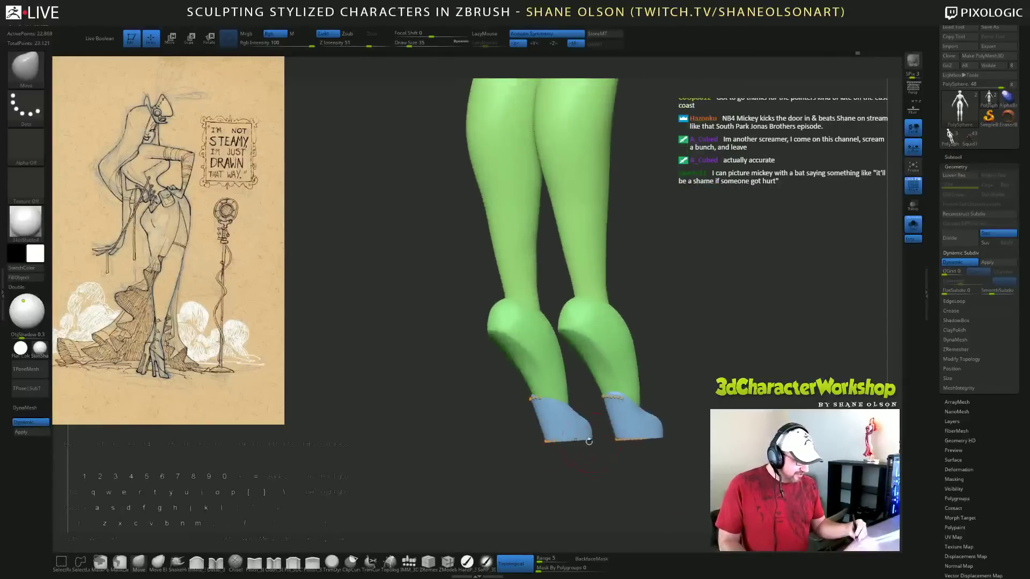
{"action": "right_click_drag", "start_coordinate": [539, 409], "coordinate": [582, 475]}
{"action": "left_click_drag", "start_coordinate": [627, 487], "coordinate": [610, 465], "text": "shift"}
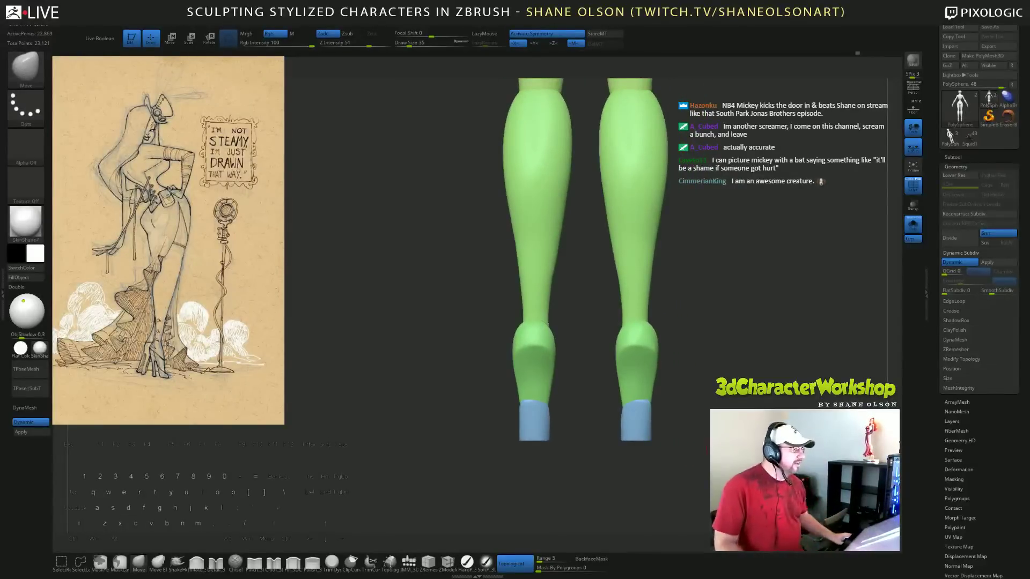
{"action": "left_click_drag", "start_coordinate": [743, 319], "coordinate": [763, 308], "text": "alt"}
{"action": "right_click_drag", "start_coordinate": [763, 307], "coordinate": [734, 306]}
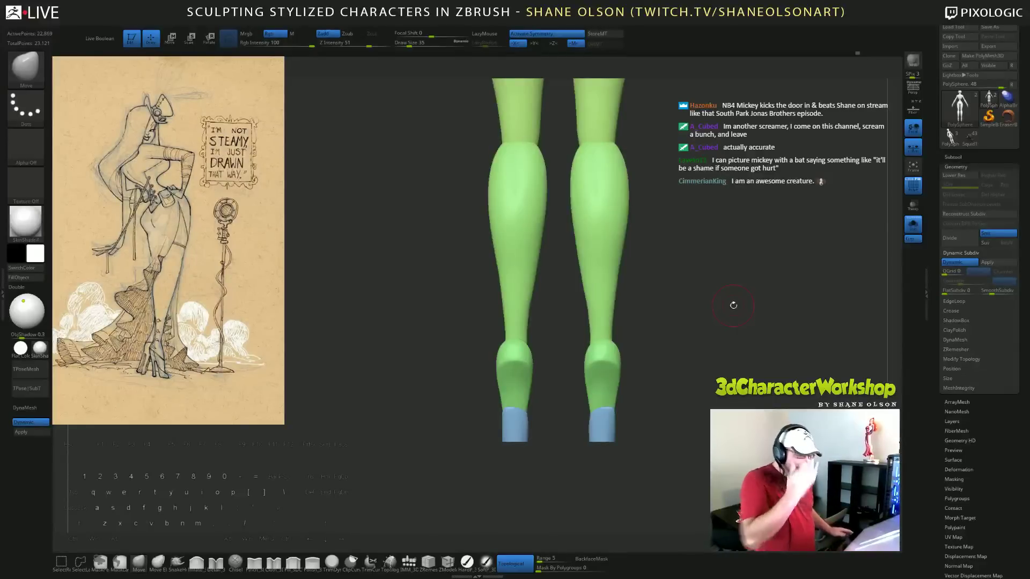
{"action": "left_click_drag", "start_coordinate": [754, 299], "coordinate": [748, 298], "text": "alt"}
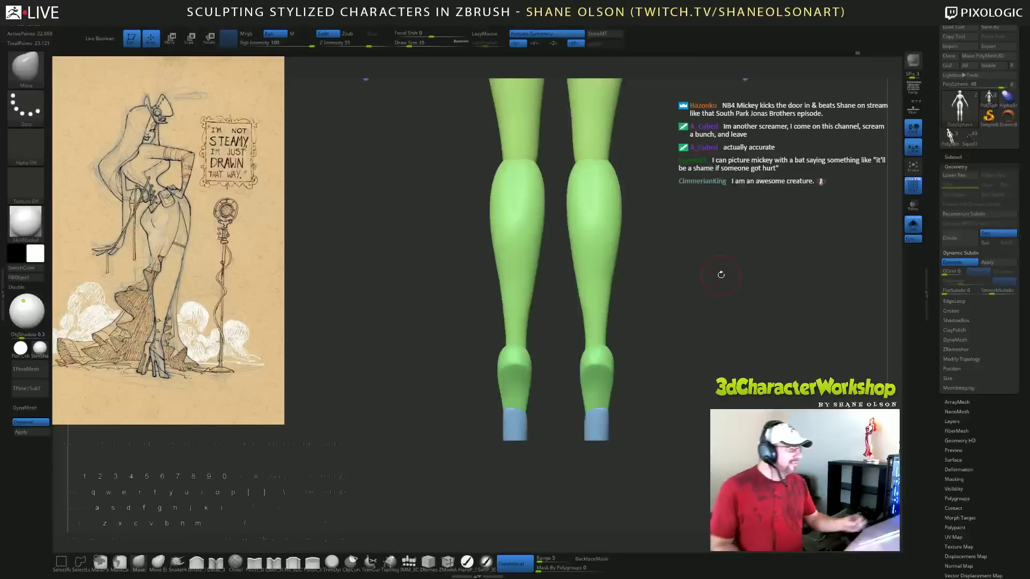
{"action": "mouse_move", "coordinate": [736, 361]}
{"action": "left_mouse_down"}
{"action": "mouse_move", "coordinate": [767, 361]}
{"action": "mouse_move", "coordinate": [738, 347]}
{"action": "left_mouse_up"}
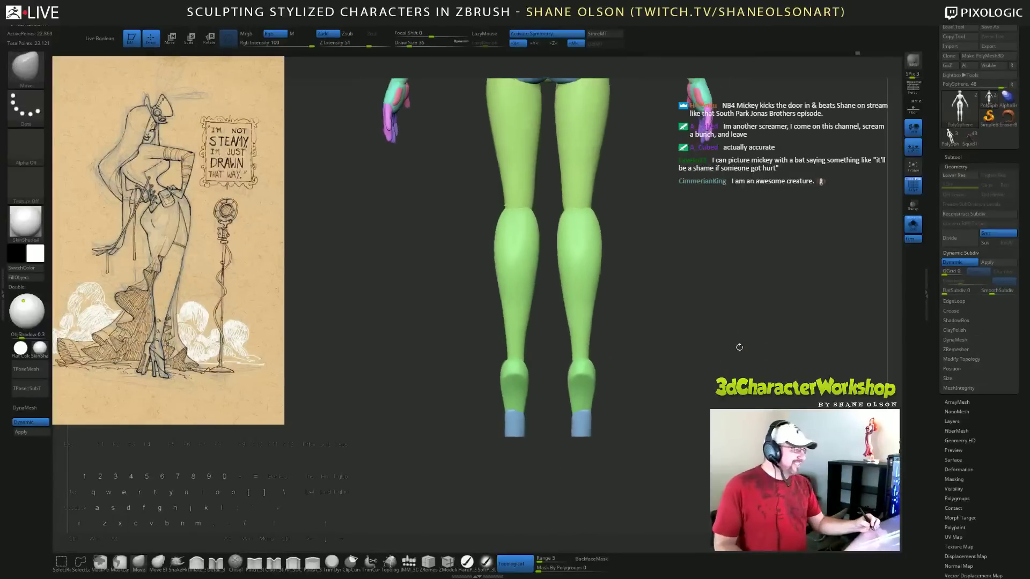
{"action": "left_click_drag", "start_coordinate": [717, 385], "coordinate": [692, 424], "text": "alt"}
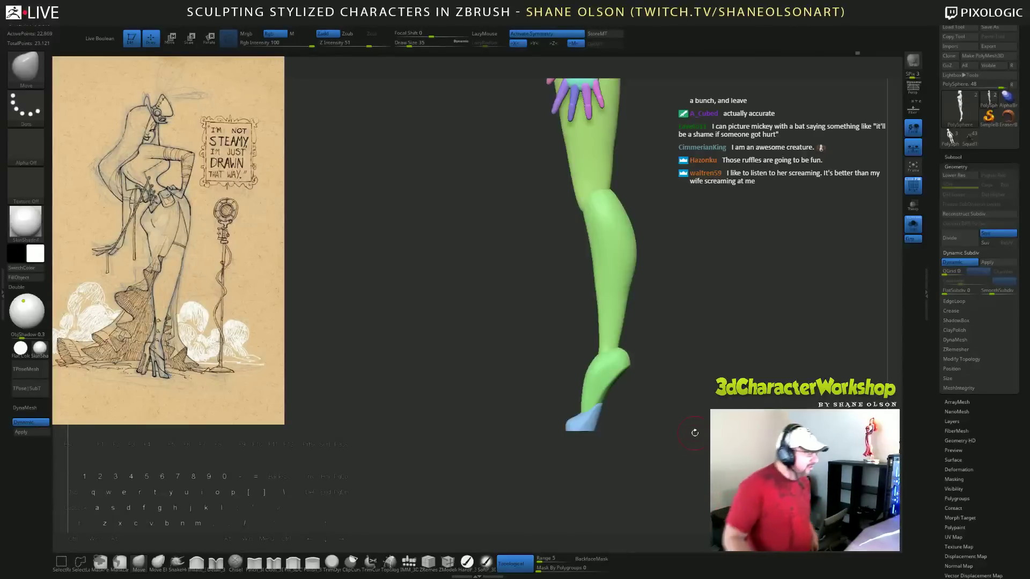
Isolate the foot pieces in side view, pull their upper ankle ends up with the Move brush, and show the full body again.
{"action": "left_click_drag", "start_coordinate": [709, 386], "coordinate": [634, 375]}
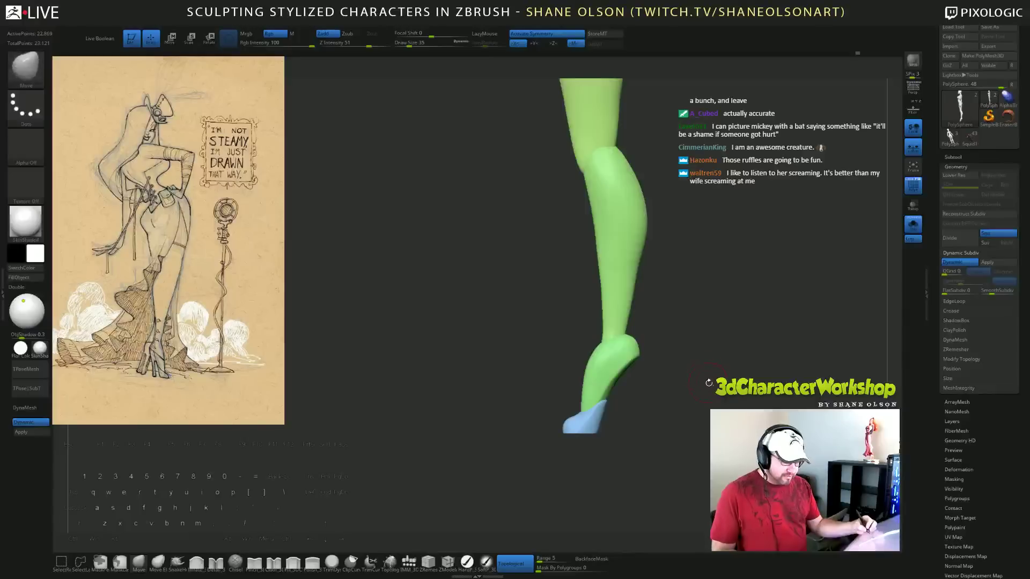
{"action": "left_click", "coordinate": [626, 334], "text": "ctrl+shift"}
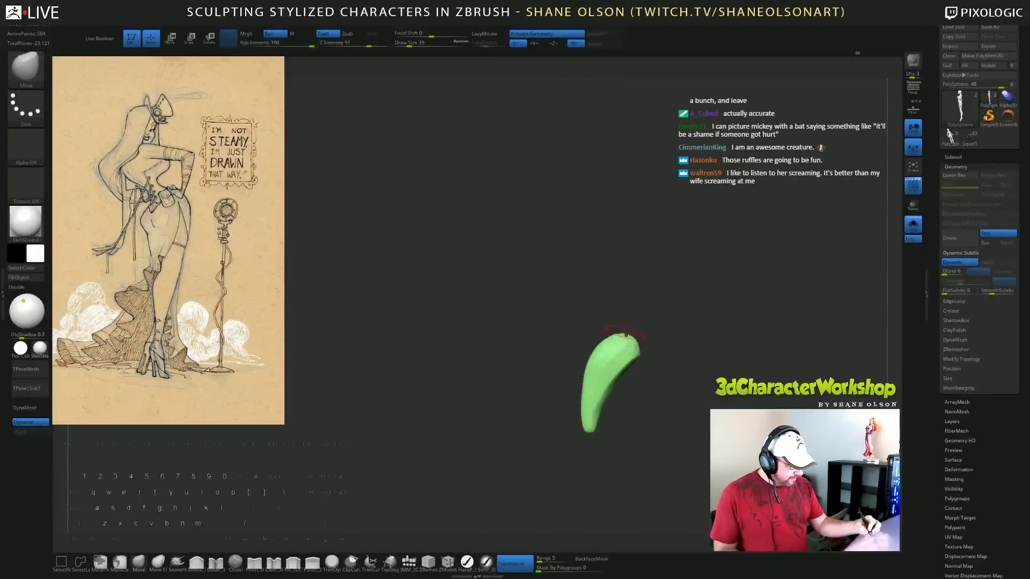
{"action": "key", "text": "s"}
{"action": "left_click_drag", "start_coordinate": [634, 290], "coordinate": [637, 291]}
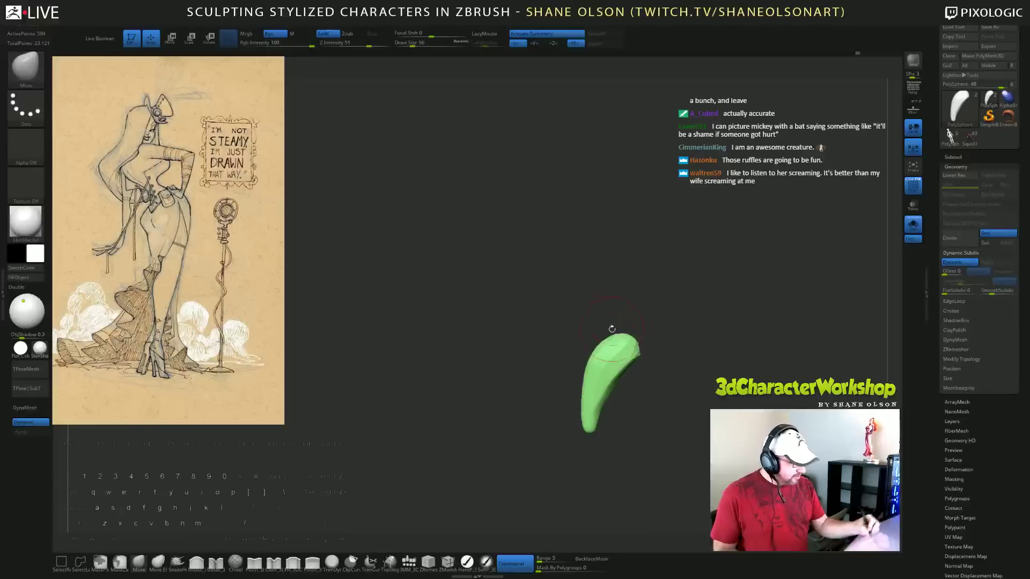
{"action": "left_click_drag", "start_coordinate": [612, 332], "coordinate": [612, 307]}
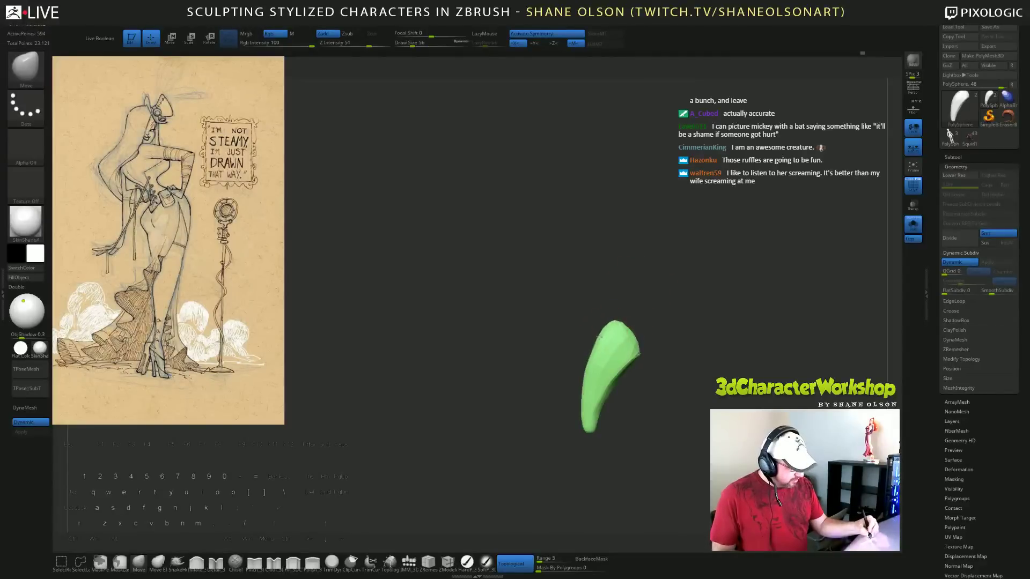
{"action": "left_click", "coordinate": [703, 304], "text": "ctrl+shift"}
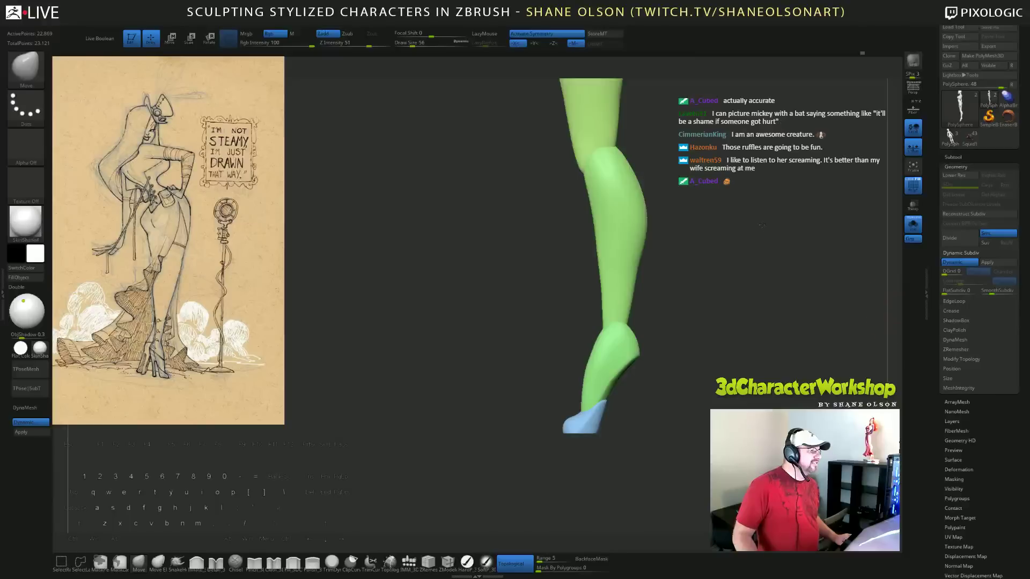
Isolate the foot pieces, adjust their upper side contours from the front with the Move brush, and restore the full mesh.
{"action": "mouse_move", "coordinate": [765, 199]}
{"action": "left_mouse_down", "text": "shift"}
{"action": "mouse_move", "coordinate": [773, 198]}
{"action": "mouse_move", "coordinate": [754, 226]}
{"action": "mouse_move", "coordinate": [725, 237]}
{"action": "mouse_move", "coordinate": [723, 305]}
{"action": "left_mouse_up", "text": "shift"}
{"action": "left_click", "coordinate": [598, 355], "text": "ctrl+shift"}
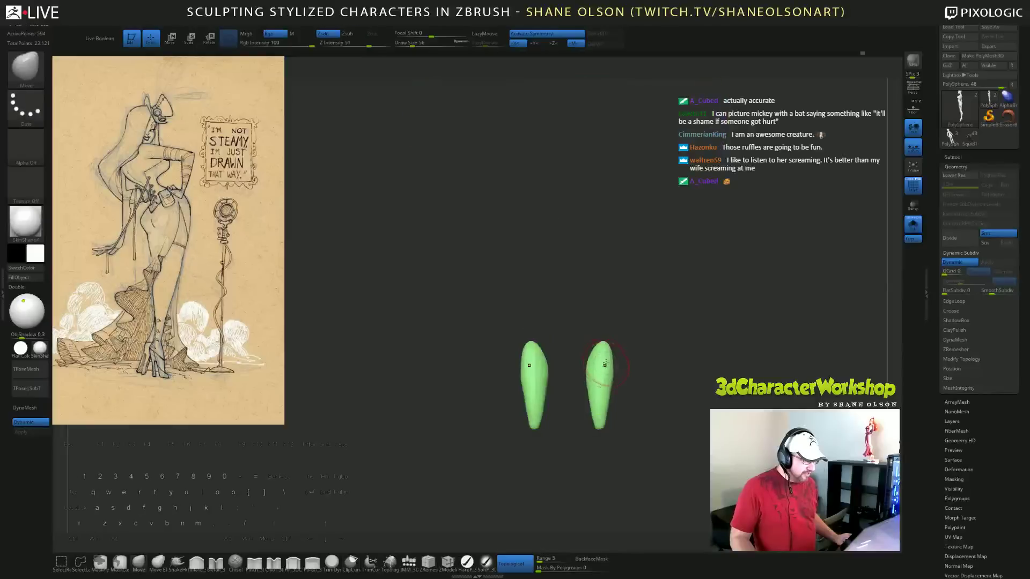
{"action": "mouse_move", "coordinate": [596, 354]}
{"action": "left_mouse_down"}
{"action": "mouse_move", "coordinate": [583, 353]}
{"action": "mouse_move", "coordinate": [610, 359]}
{"action": "left_mouse_up"}
{"action": "left_click", "coordinate": [736, 338], "text": "ctrl+shift"}
{"action": "left_click_drag", "start_coordinate": [786, 307], "coordinate": [700, 304]}
{"action": "left_click", "coordinate": [622, 349], "text": "ctrl+shift"}
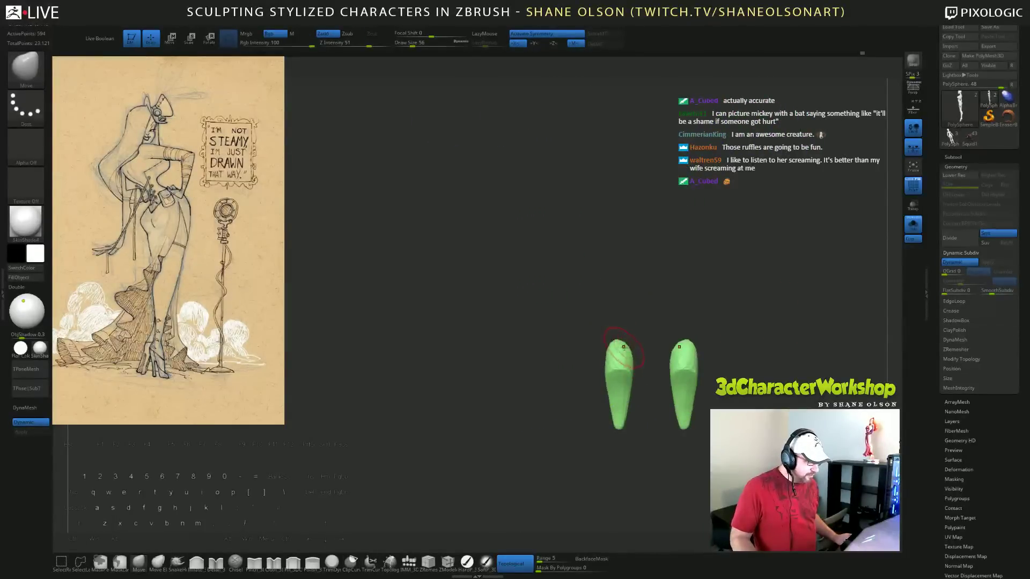
{"action": "left_click", "coordinate": [603, 334], "text": "ctrl+shift"}
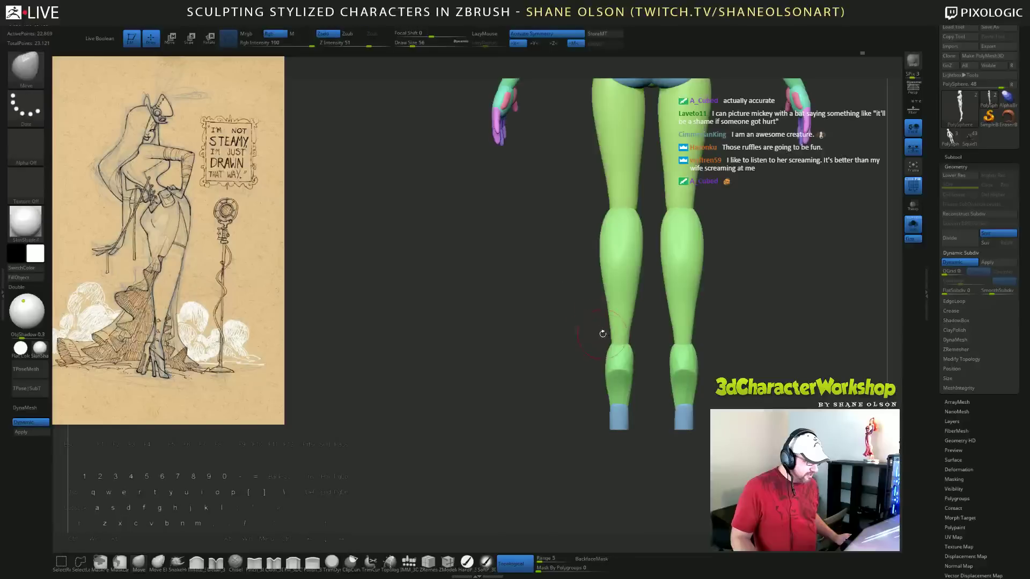
Refine the contours of the calves and ankles from the side, back and front with the Move brush at draw size 74.
{"action": "mouse_move", "coordinate": [603, 333]}
{"action": "left_mouse_down"}
{"action": "mouse_move", "coordinate": [740, 318]}
{"action": "mouse_move", "coordinate": [715, 341]}
{"action": "mouse_move", "coordinate": [681, 349]}
{"action": "left_mouse_up"}
{"action": "key", "text": "s"}
{"action": "mouse_move", "coordinate": [719, 379]}
{"action": "left_mouse_down"}
{"action": "mouse_move", "coordinate": [697, 384]}
{"action": "mouse_move", "coordinate": [676, 364]}
{"action": "mouse_move", "coordinate": [706, 356]}
{"action": "mouse_move", "coordinate": [704, 374]}
{"action": "mouse_move", "coordinate": [647, 376]}
{"action": "mouse_move", "coordinate": [714, 392]}
{"action": "mouse_move", "coordinate": [635, 380]}
{"action": "left_mouse_up"}
{"action": "mouse_move", "coordinate": [706, 381]}
{"action": "left_mouse_down", "text": "shift"}
{"action": "mouse_move", "coordinate": [728, 408]}
{"action": "mouse_move", "coordinate": [646, 378]}
{"action": "mouse_move", "coordinate": [631, 385]}
{"action": "mouse_move", "coordinate": [684, 336]}
{"action": "left_mouse_up", "text": "shift"}
{"action": "key", "text": "s"}
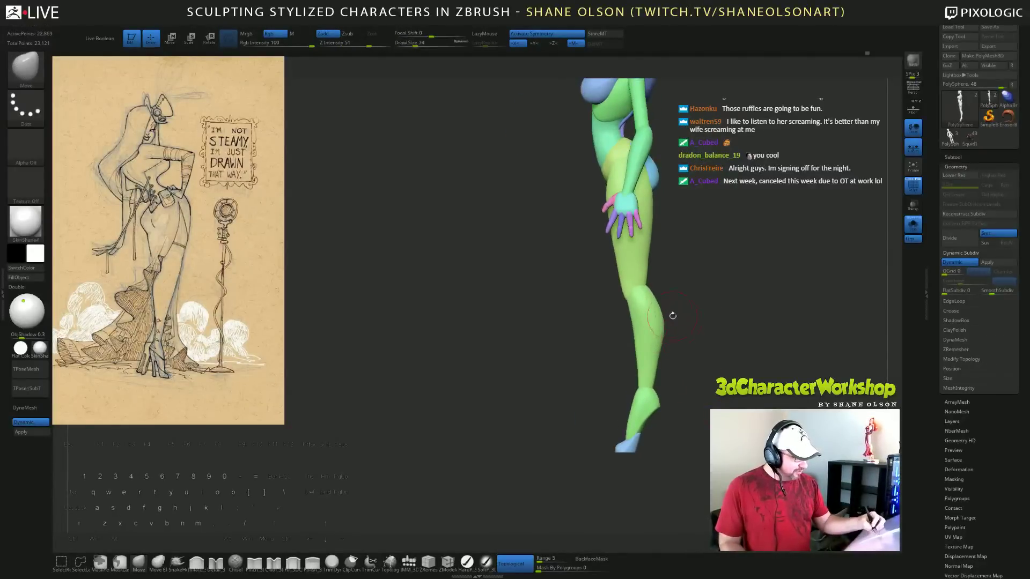
{"action": "mouse_move", "coordinate": [664, 293]}
{"action": "left_mouse_down"}
{"action": "mouse_move", "coordinate": [662, 312]}
{"action": "mouse_move", "coordinate": [659, 304]}
{"action": "left_mouse_up"}
{"action": "left_click_drag", "start_coordinate": [720, 359], "coordinate": [663, 376]}
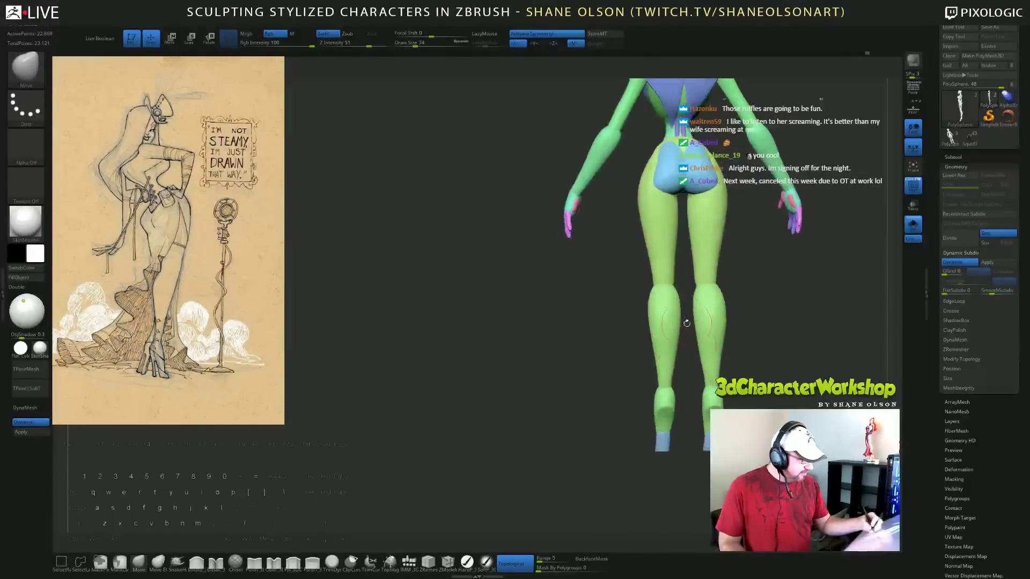
{"action": "left_click_drag", "start_coordinate": [602, 423], "coordinate": [613, 424], "text": "shift"}
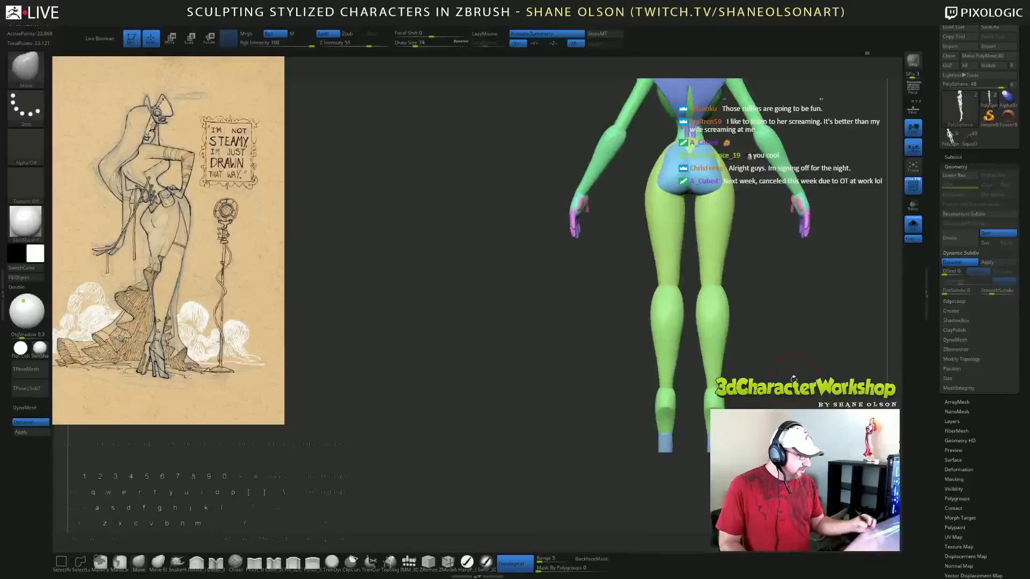
{"action": "left_click_drag", "start_coordinate": [794, 378], "coordinate": [791, 401], "text": "alt"}
{"action": "mouse_move", "coordinate": [719, 403]}
{"action": "left_mouse_down", "text": "shift"}
{"action": "mouse_move", "coordinate": [756, 400]}
{"action": "mouse_move", "coordinate": [710, 390]}
{"action": "mouse_move", "coordinate": [694, 437]}
{"action": "mouse_move", "coordinate": [678, 391]}
{"action": "left_mouse_up", "text": "shift"}
{"action": "left_click_drag", "start_coordinate": [625, 414], "coordinate": [621, 414]}
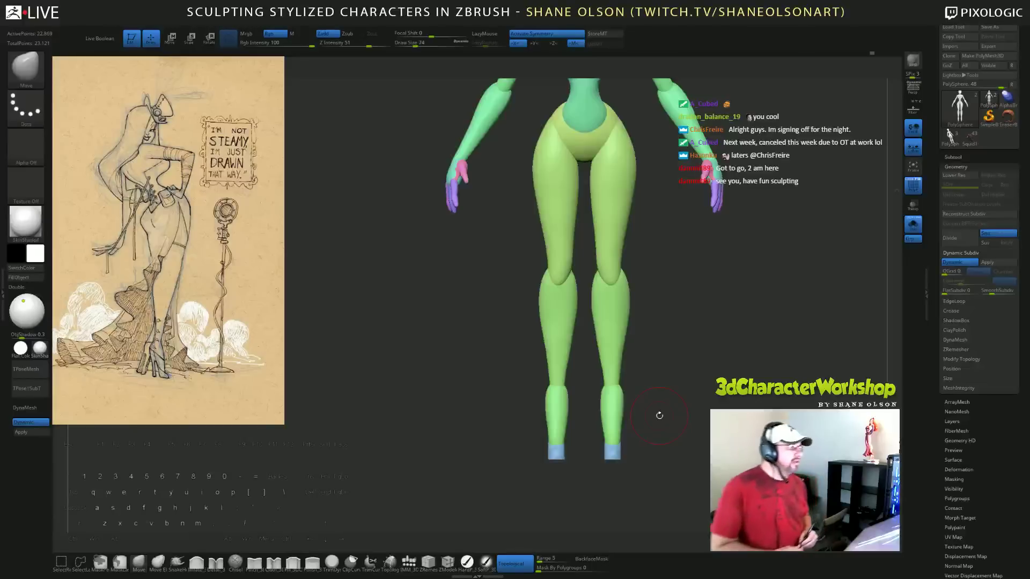
Insert a mirrored Appendage mesh on the underside of each heel, undoing the first placement and drawing it smaller.
{"action": "mouse_move", "coordinate": [643, 412]}
{"action": "left_mouse_down"}
{"action": "mouse_move", "coordinate": [667, 445]}
{"action": "mouse_move", "coordinate": [663, 479]}
{"action": "mouse_move", "coordinate": [647, 427]}
{"action": "mouse_move", "coordinate": [672, 477]}
{"action": "left_mouse_up"}
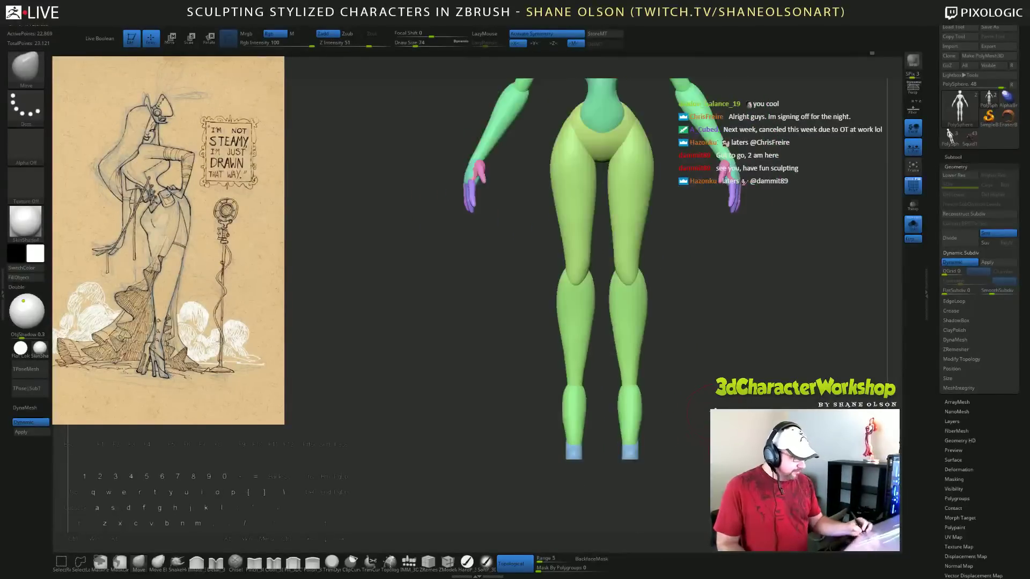
{"action": "left_click_drag", "start_coordinate": [697, 430], "coordinate": [712, 344], "text": "alt"}
{"action": "left_click_drag", "start_coordinate": [772, 409], "coordinate": [703, 404]}
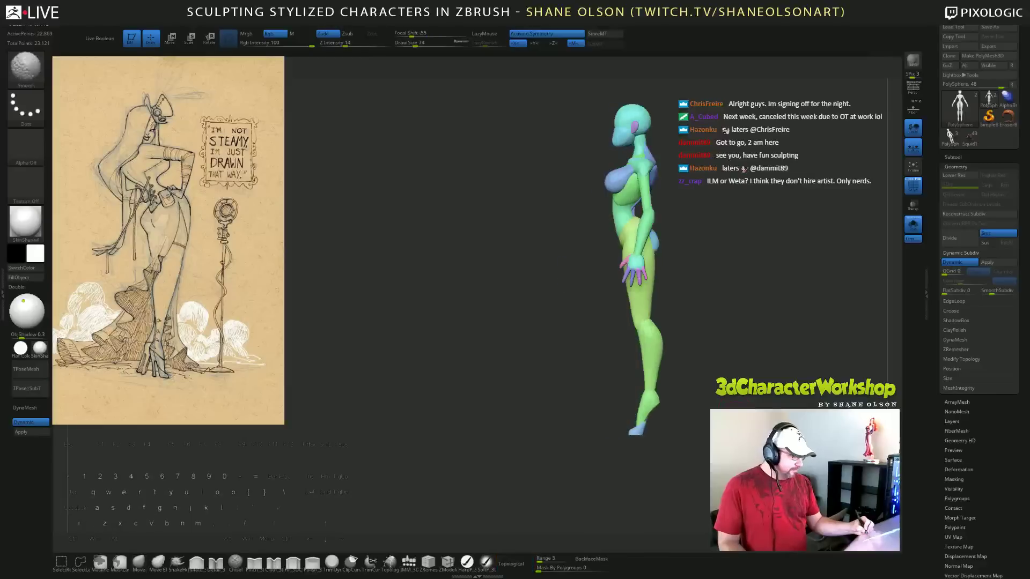
{"action": "mouse_move", "coordinate": [736, 370]}
{"action": "left_mouse_down", "text": "alt"}
{"action": "mouse_move", "coordinate": [770, 418]}
{"action": "mouse_move", "coordinate": [709, 411]}
{"action": "mouse_move", "coordinate": [743, 397]}
{"action": "mouse_move", "coordinate": [721, 429]}
{"action": "mouse_move", "coordinate": [634, 445]}
{"action": "left_mouse_up", "text": "alt"}
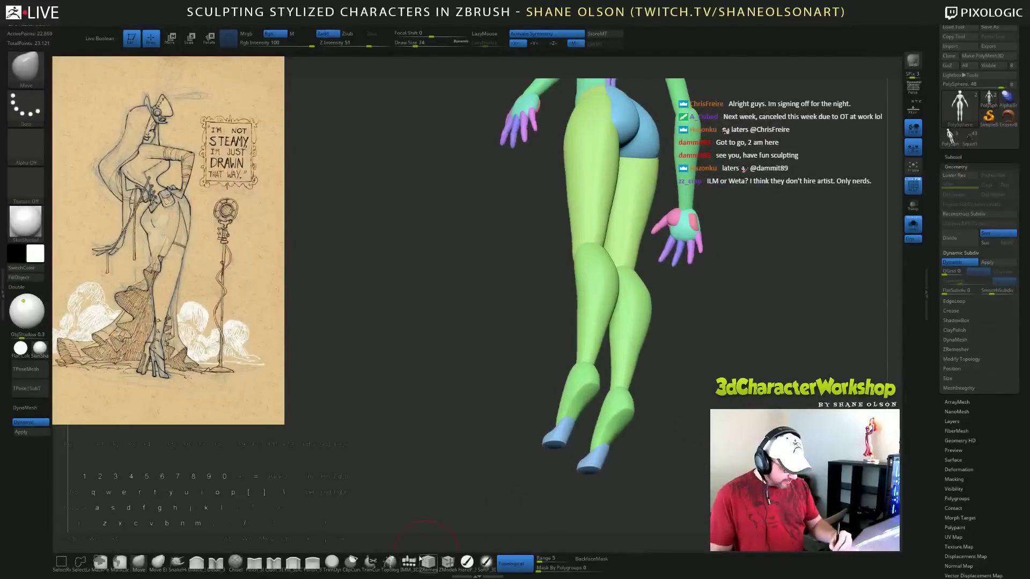
{"action": "left_click", "coordinate": [410, 563]}
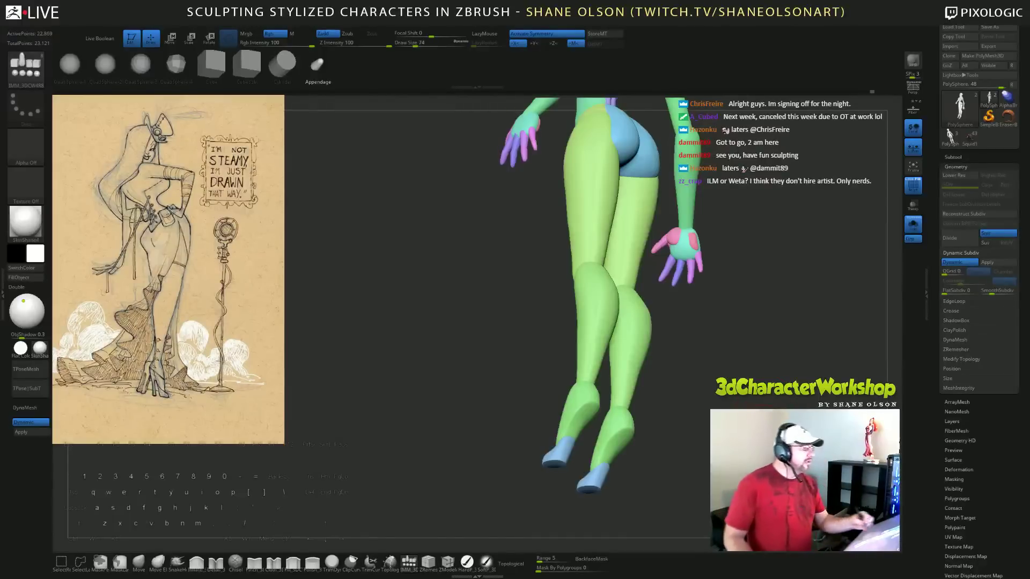
{"action": "mouse_move", "coordinate": [799, 343]}
{"action": "left_mouse_down"}
{"action": "mouse_move", "coordinate": [772, 400]}
{"action": "mouse_move", "coordinate": [760, 382]}
{"action": "mouse_move", "coordinate": [721, 372]}
{"action": "left_mouse_up"}
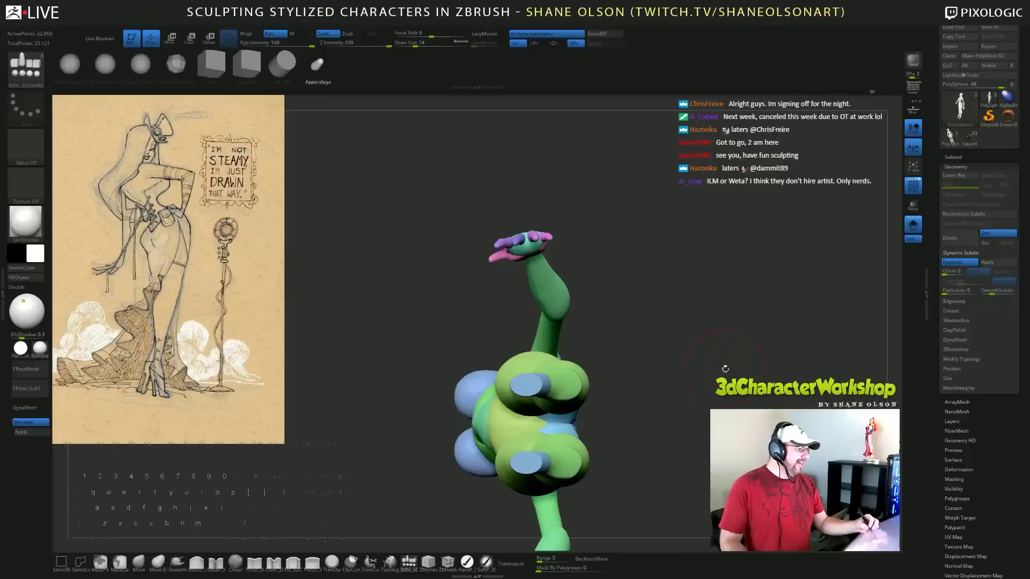
{"action": "mouse_move", "coordinate": [573, 385]}
{"action": "left_mouse_down"}
{"action": "mouse_move", "coordinate": [701, 363]}
{"action": "mouse_move", "coordinate": [707, 457]}
{"action": "mouse_move", "coordinate": [682, 347]}
{"action": "left_mouse_up"}
{"action": "key", "text": "ctrl+z"}
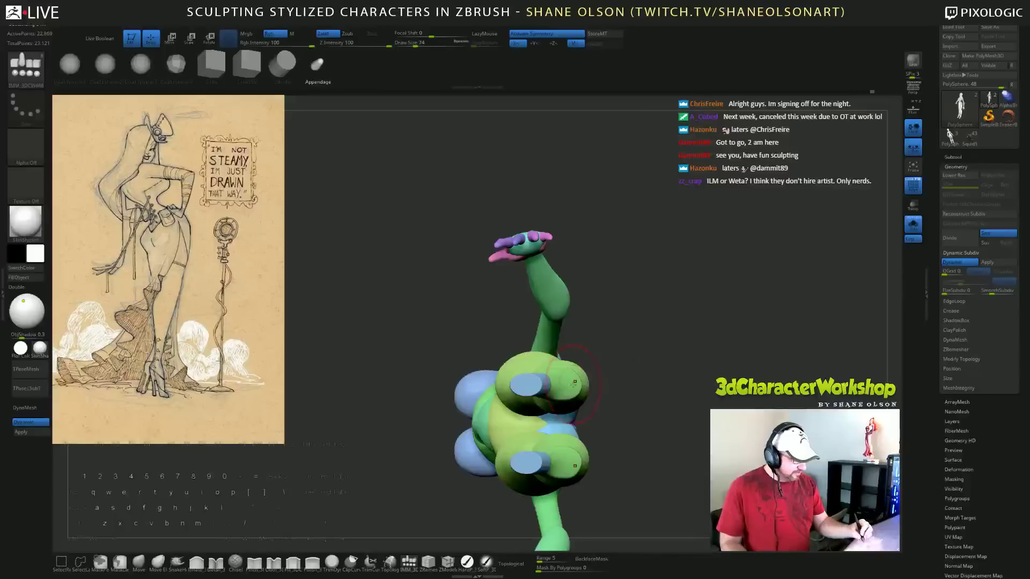
{"action": "left_click_drag", "start_coordinate": [573, 385], "coordinate": [571, 410]}
{"action": "left_click_drag", "start_coordinate": [683, 360], "coordinate": [696, 437]}
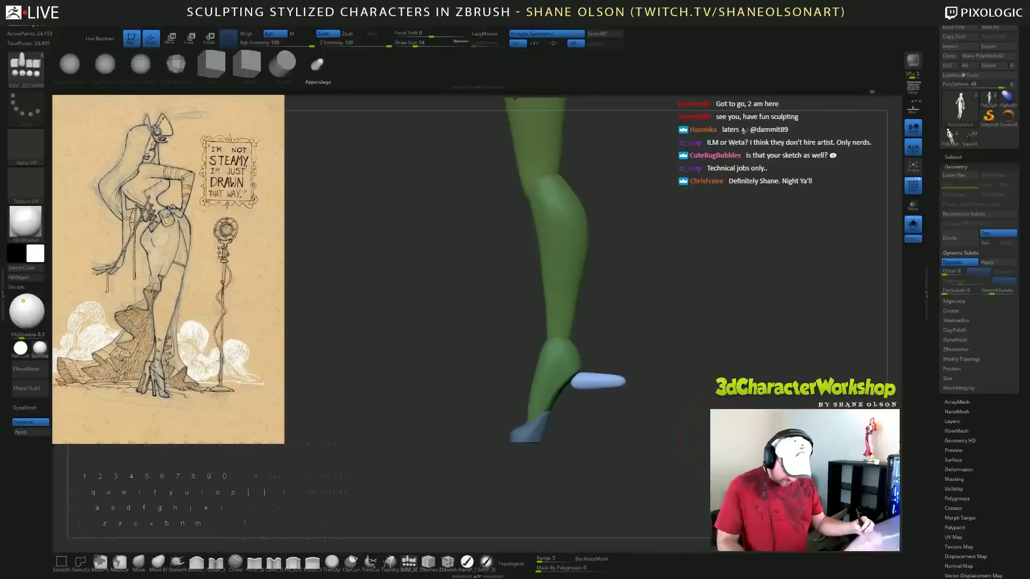
Rotate the inserted appendages to point straight down, seat them under the heels, and lengthen them toward the ground.
{"action": "key", "text": "e"}
{"action": "left_click_drag", "start_coordinate": [597, 356], "coordinate": [574, 405]}
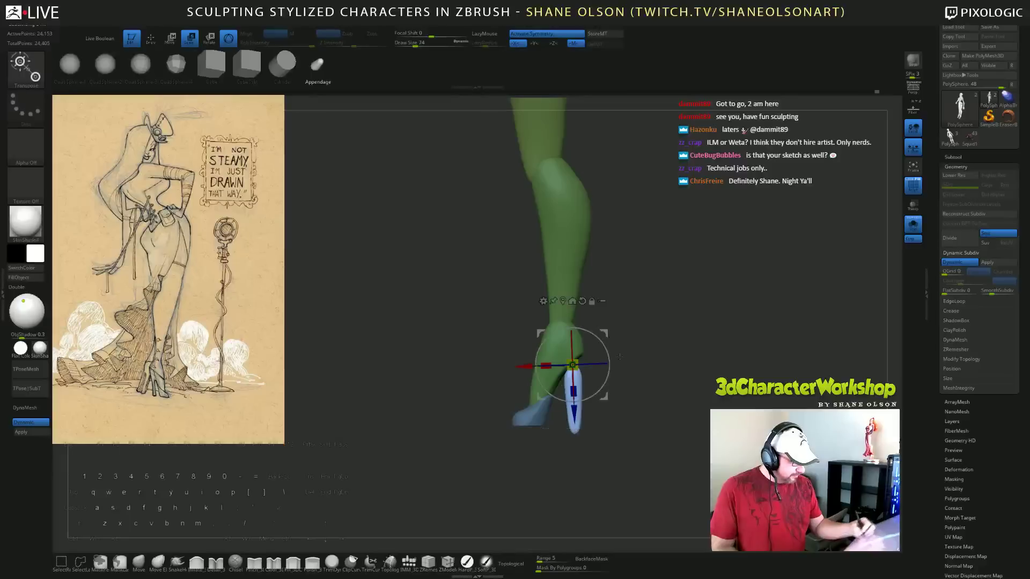
{"action": "left_click_drag", "start_coordinate": [605, 334], "coordinate": [610, 323]}
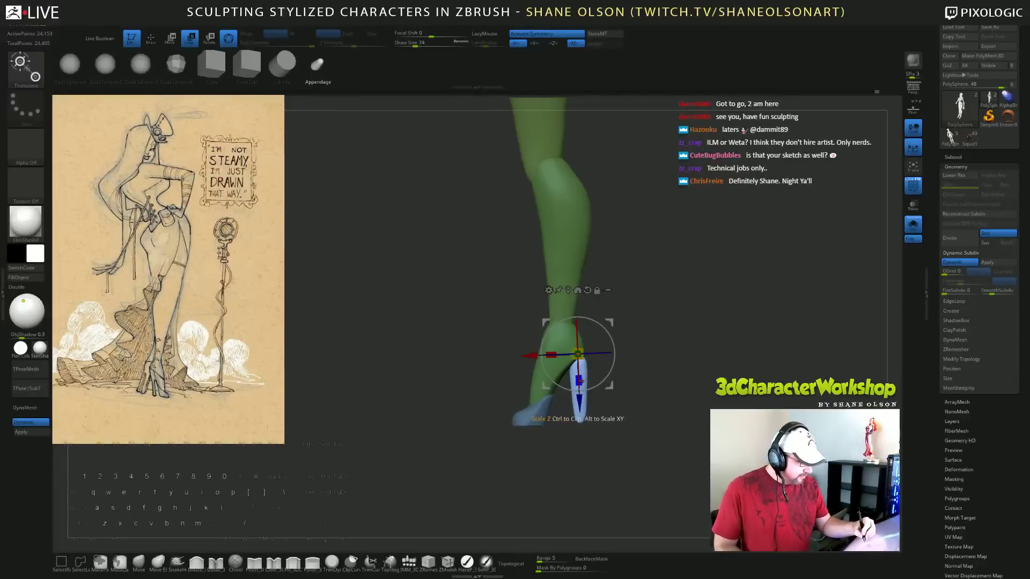
{"action": "left_click_drag", "start_coordinate": [579, 381], "coordinate": [581, 388]}
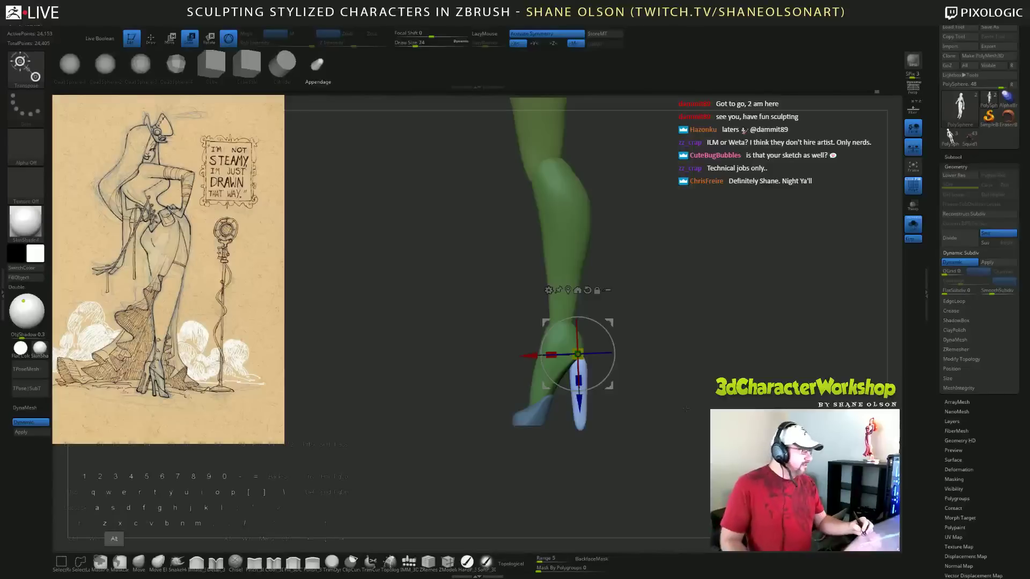
Adjust the upper sides of the shoe heel spikes from behind with the Move brush at draw size 74.
{"action": "left_click_drag", "start_coordinate": [705, 384], "coordinate": [704, 424], "text": "alt"}
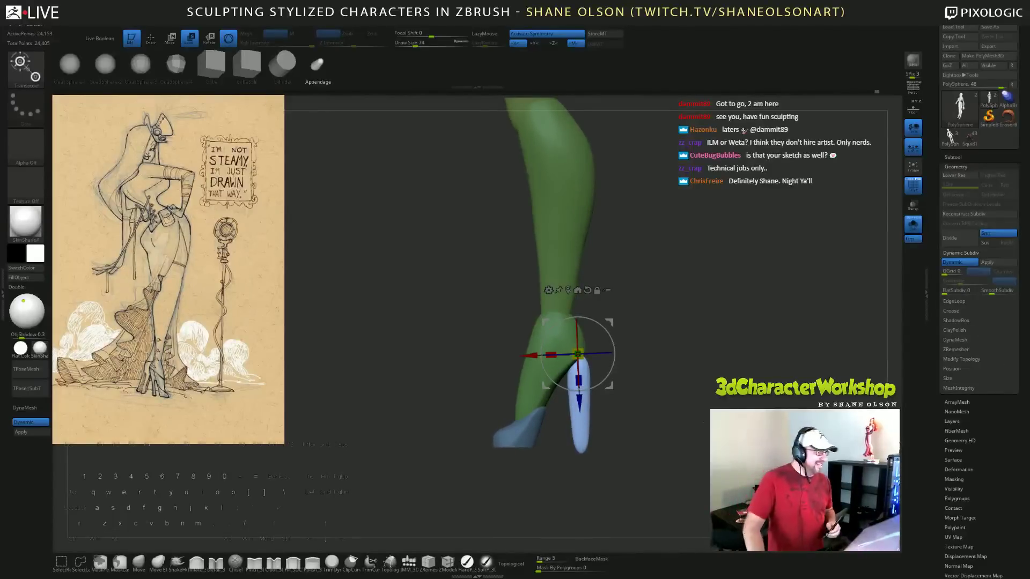
{"action": "left_click_drag", "start_coordinate": [755, 402], "coordinate": [660, 404]}
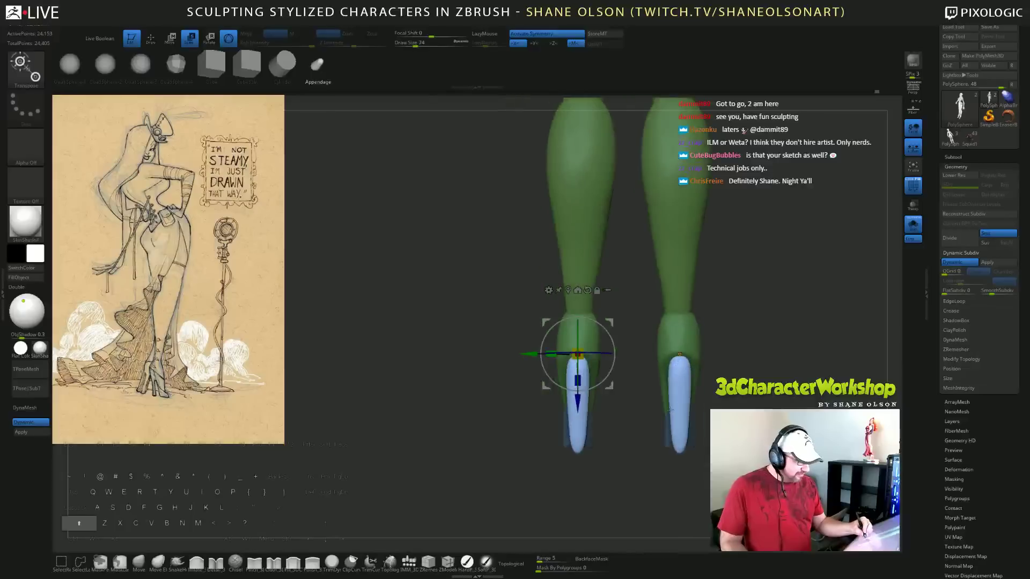
{"action": "left_click", "coordinate": [139, 561]}
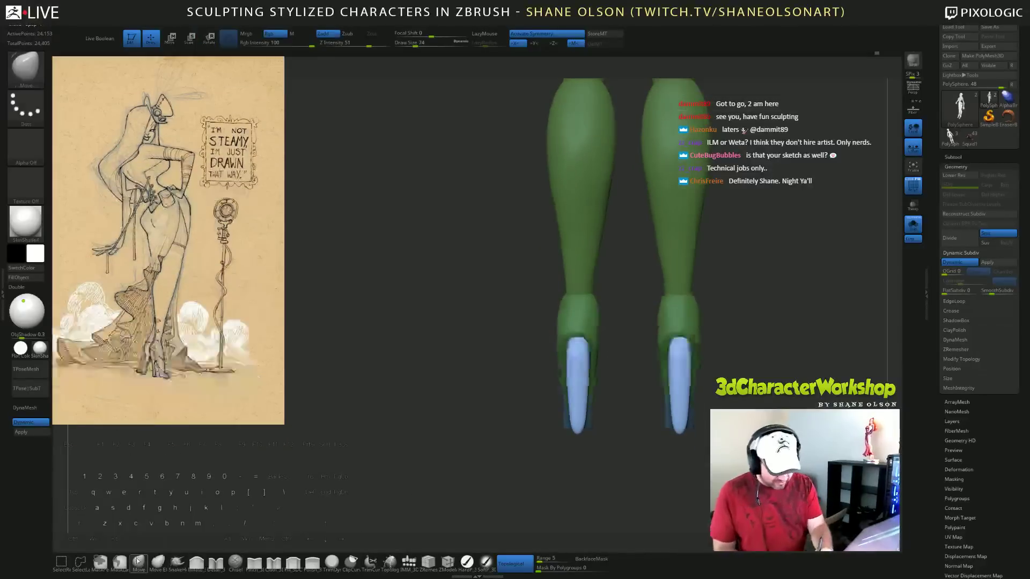
{"action": "mouse_move", "coordinate": [590, 345]}
{"action": "left_mouse_down"}
{"action": "mouse_move", "coordinate": [563, 342]}
{"action": "mouse_move", "coordinate": [589, 352]}
{"action": "left_mouse_up"}
Bend the heel spikes forward in side view with the Move brush at draw size 97.
{"action": "left_click_drag", "start_coordinate": [625, 386], "coordinate": [592, 367]}
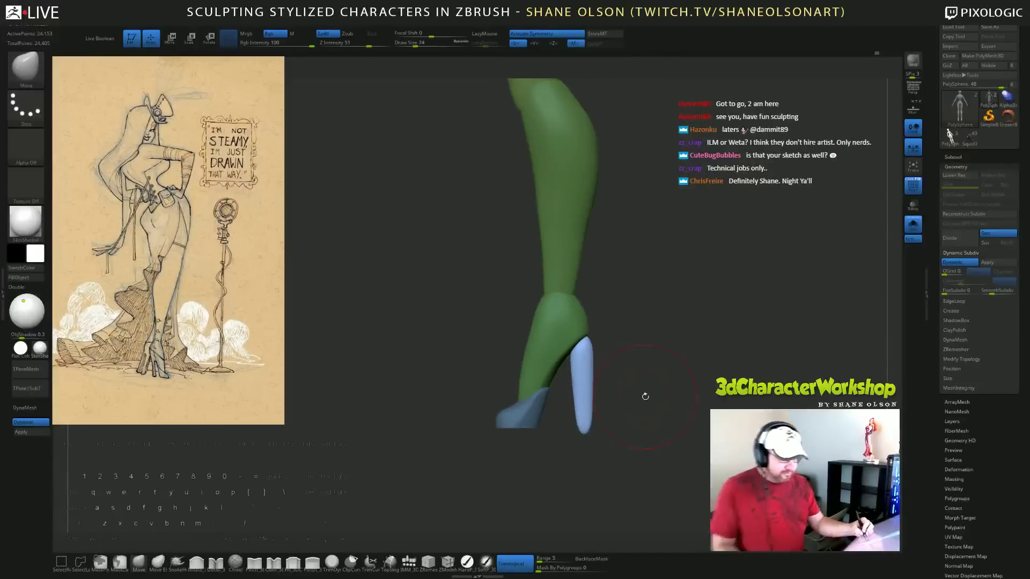
{"action": "key", "text": "s"}
{"action": "mouse_move", "coordinate": [616, 393]}
{"action": "left_mouse_down"}
{"action": "mouse_move", "coordinate": [581, 418]}
{"action": "mouse_move", "coordinate": [582, 383]}
{"action": "left_mouse_up"}
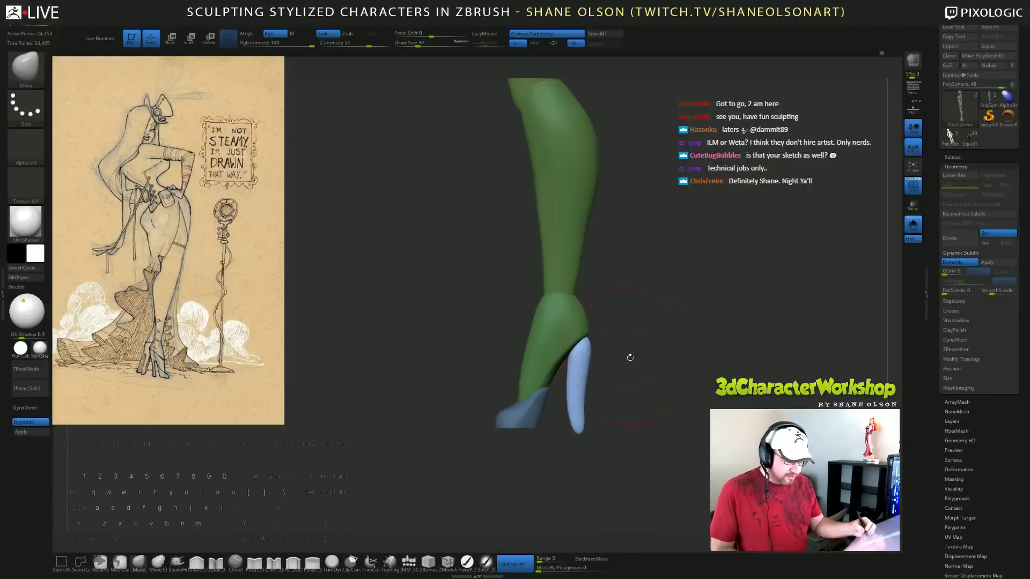
Shape the upper ends of the heel spikes from behind with the Move brush at draw size 62.
{"action": "mouse_move", "coordinate": [642, 363]}
{"action": "left_mouse_down"}
{"action": "mouse_move", "coordinate": [623, 365]}
{"action": "mouse_move", "coordinate": [633, 352]}
{"action": "mouse_move", "coordinate": [626, 370]}
{"action": "left_mouse_up"}
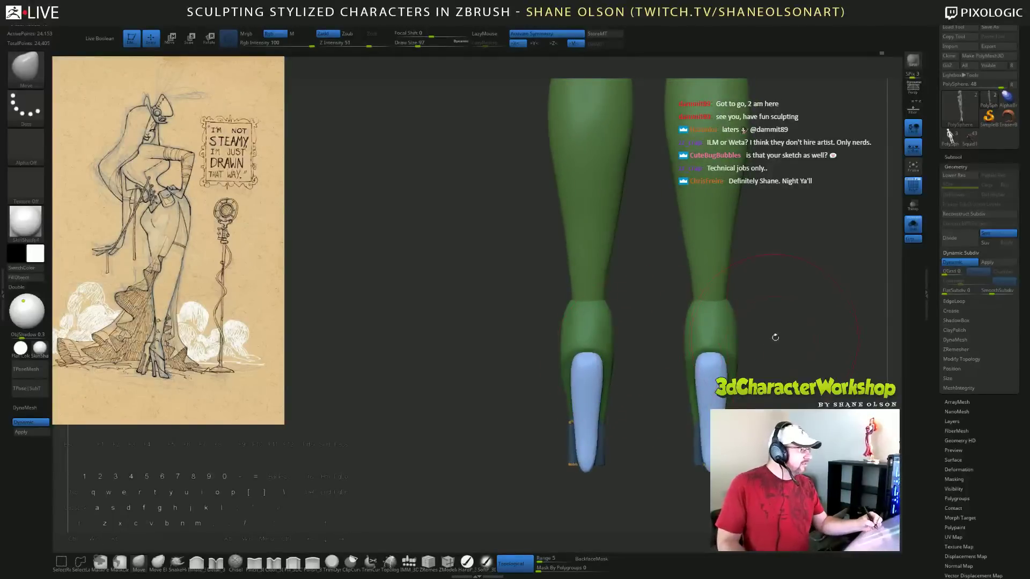
{"action": "key", "text": "s"}
{"action": "left_click_drag", "start_coordinate": [780, 337], "coordinate": [775, 338]}
{"action": "left_click_drag", "start_coordinate": [777, 319], "coordinate": [754, 340], "text": "alt"}
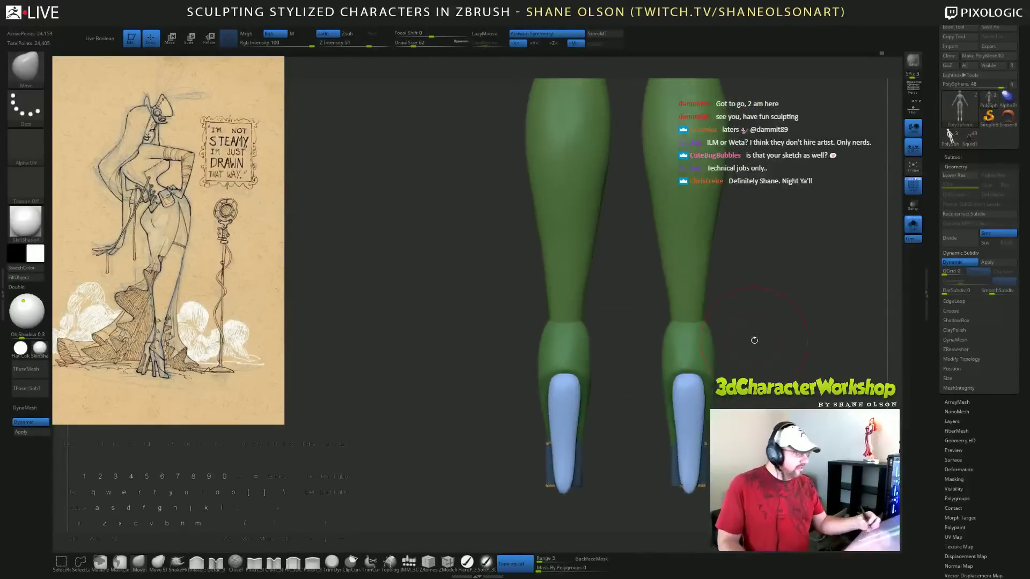
{"action": "left_click_drag", "start_coordinate": [574, 382], "coordinate": [580, 367]}
{"action": "key", "text": "alt+Tab"}
{"action": "key", "text": "alt+Tab"}
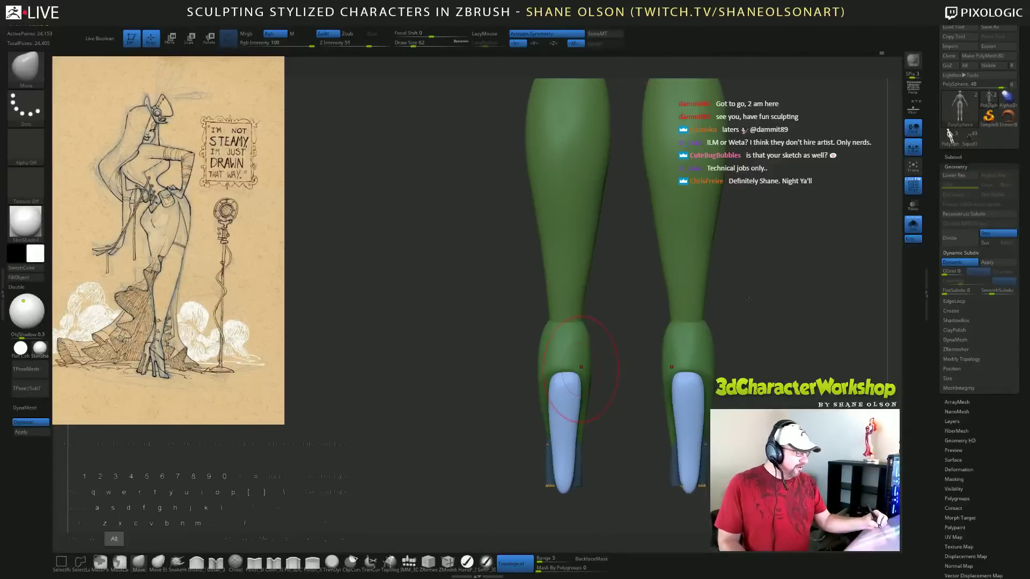
Push the outer sides of the heel spikes inward with the Move brush and check their profile from the side and back.
{"action": "mouse_move", "coordinate": [700, 379]}
{"action": "left_mouse_down"}
{"action": "mouse_move", "coordinate": [744, 352]}
{"action": "mouse_move", "coordinate": [687, 380]}
{"action": "left_mouse_up"}
{"action": "left_click_drag", "start_coordinate": [727, 376], "coordinate": [768, 380]}
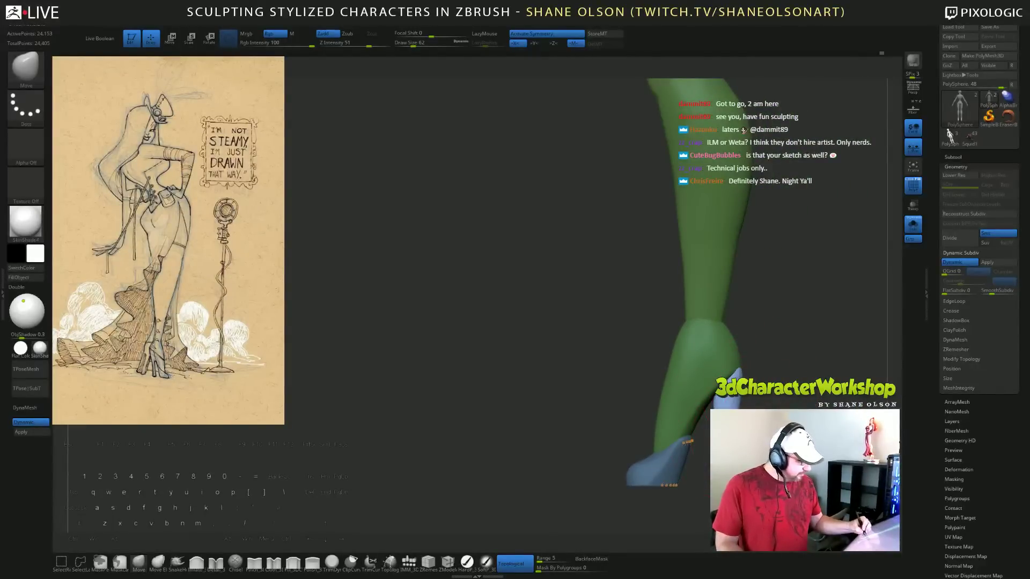
{"action": "left_click_drag", "start_coordinate": [816, 447], "coordinate": [737, 420]}
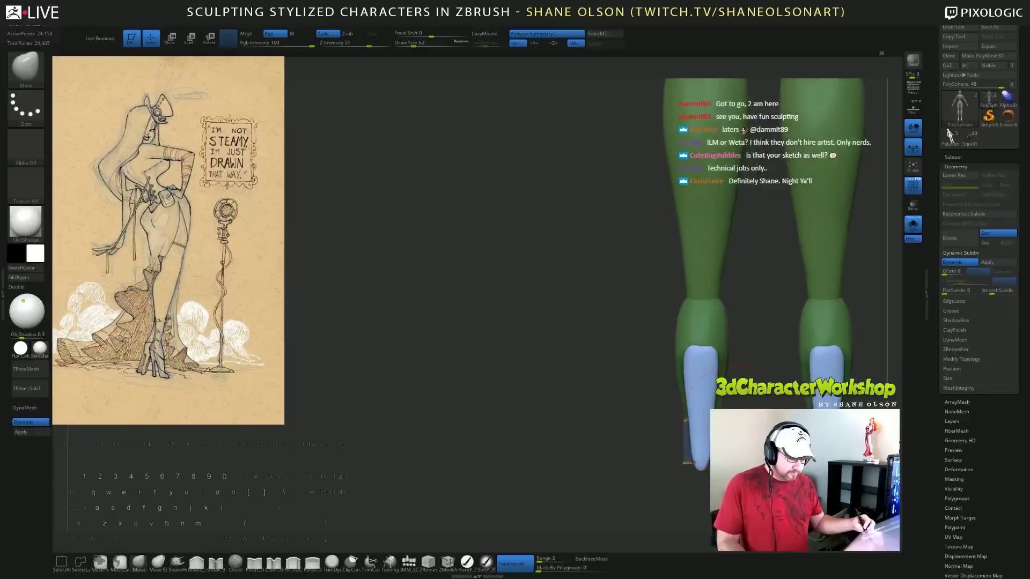
{"action": "mouse_move", "coordinate": [685, 392]}
{"action": "left_mouse_down"}
{"action": "mouse_move", "coordinate": [706, 393]}
{"action": "mouse_move", "coordinate": [697, 405]}
{"action": "mouse_move", "coordinate": [698, 392]}
{"action": "left_mouse_up"}
{"action": "left_click", "coordinate": [515, 563]}
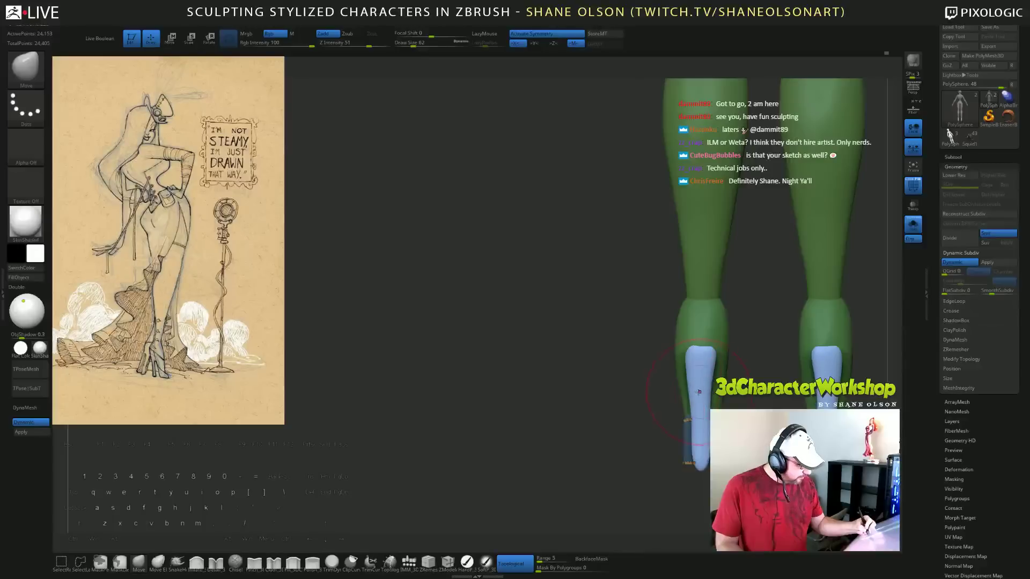
{"action": "left_click_drag", "start_coordinate": [633, 380], "coordinate": [699, 376]}
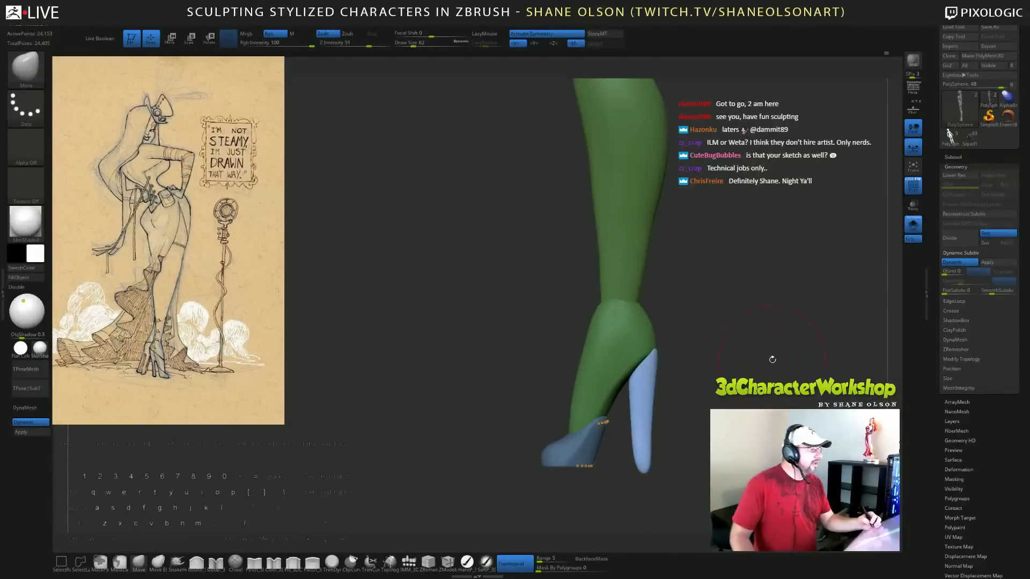
{"action": "mouse_move", "coordinate": [772, 359]}
{"action": "left_mouse_down"}
{"action": "mouse_move", "coordinate": [778, 339]}
{"action": "mouse_move", "coordinate": [690, 382]}
{"action": "left_mouse_up"}
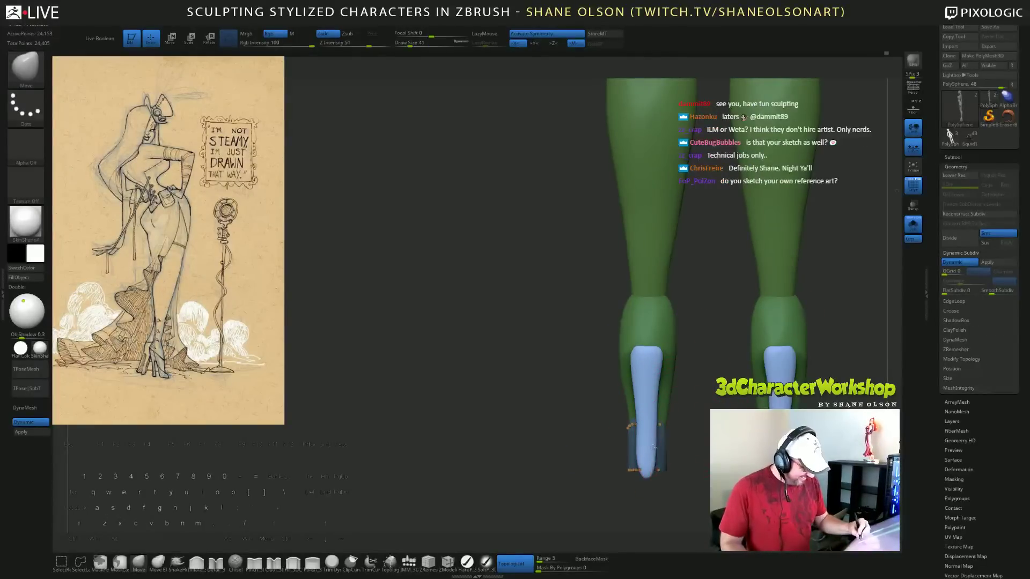
Nudge the lower part of the heel spikes from behind with the Move brush at draw size 41.
{"action": "key", "text": "shift"}
{"action": "left_click_drag", "start_coordinate": [642, 445], "coordinate": [647, 440]}
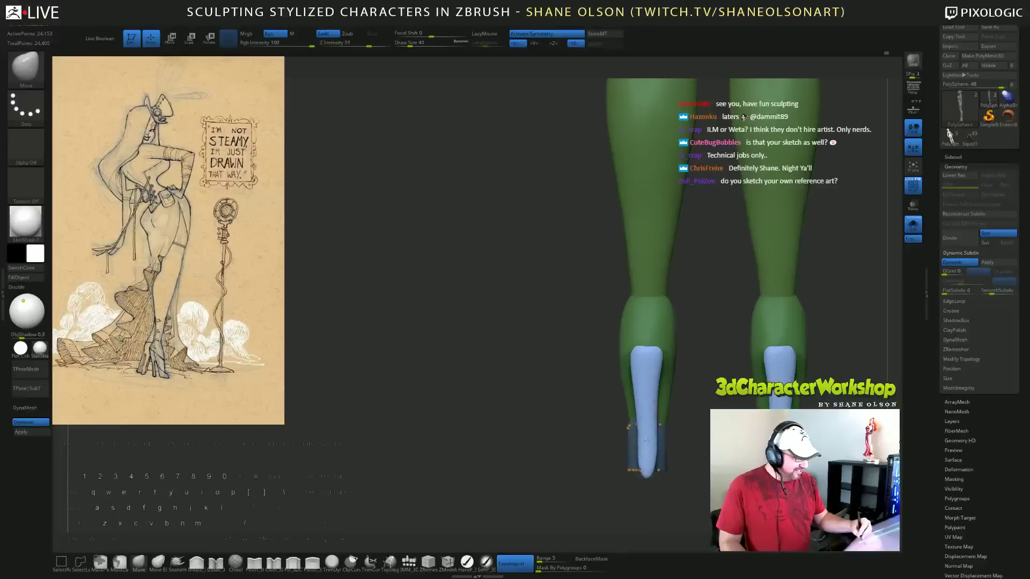
{"action": "key", "text": "shift"}
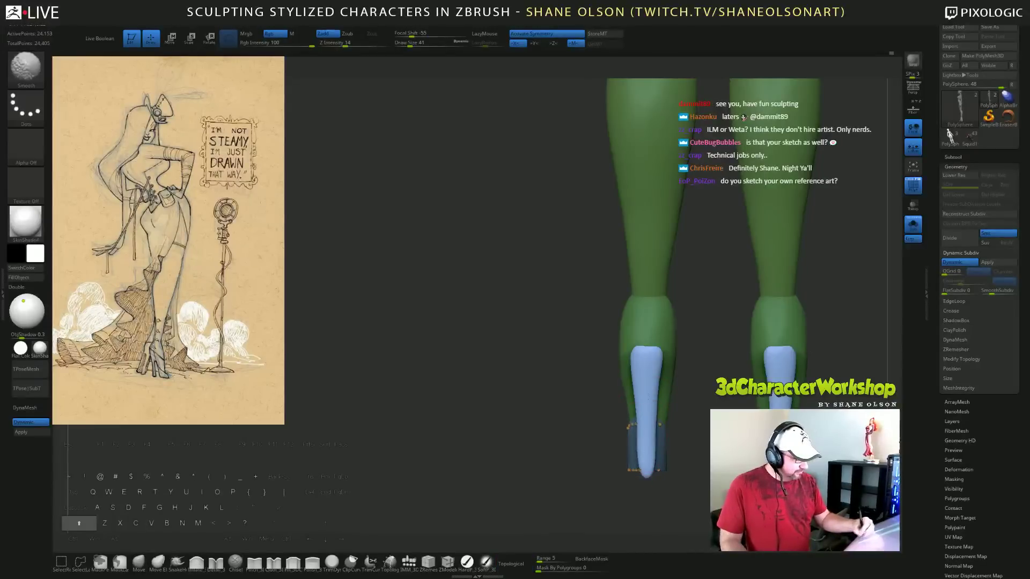
{"action": "key", "text": "shift"}
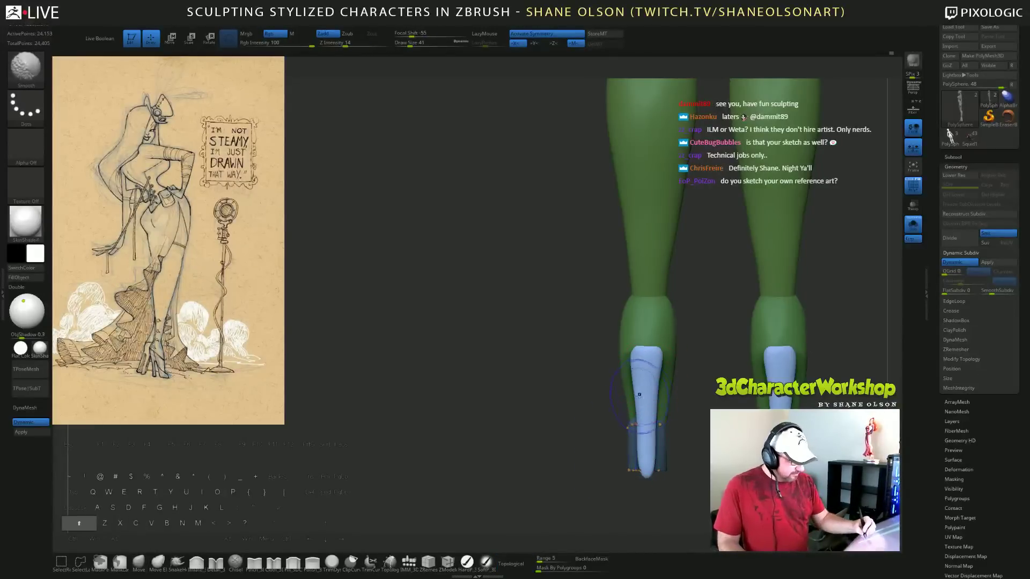
Display the wireframe over the polygroup colours and clear the mask from the model.
{"action": "key", "text": "shift+f"}
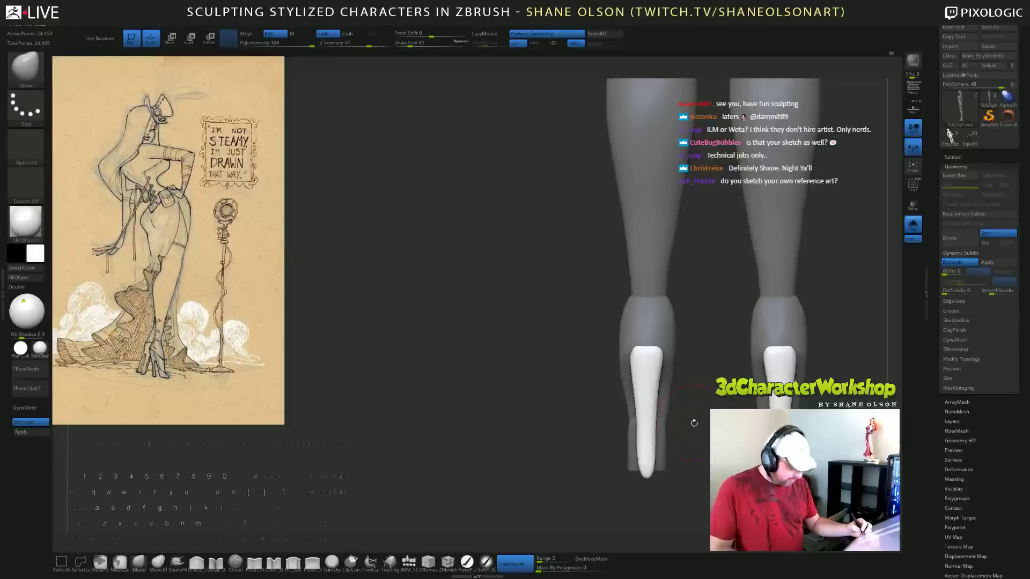
{"action": "key", "text": "shift+f"}
{"action": "key", "text": "shift+f"}
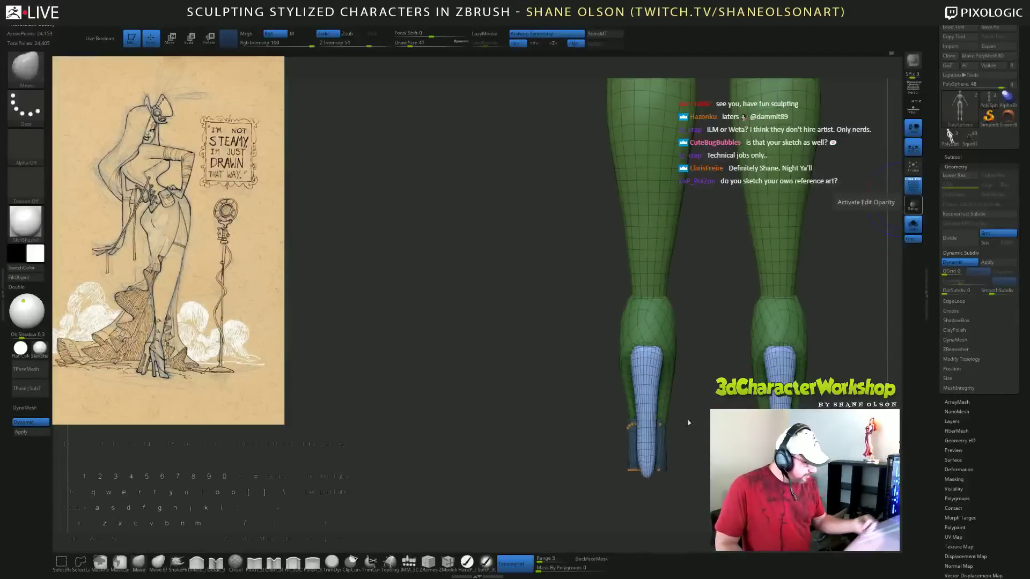
{"action": "left_click_drag", "start_coordinate": [688, 432], "coordinate": [745, 409]}
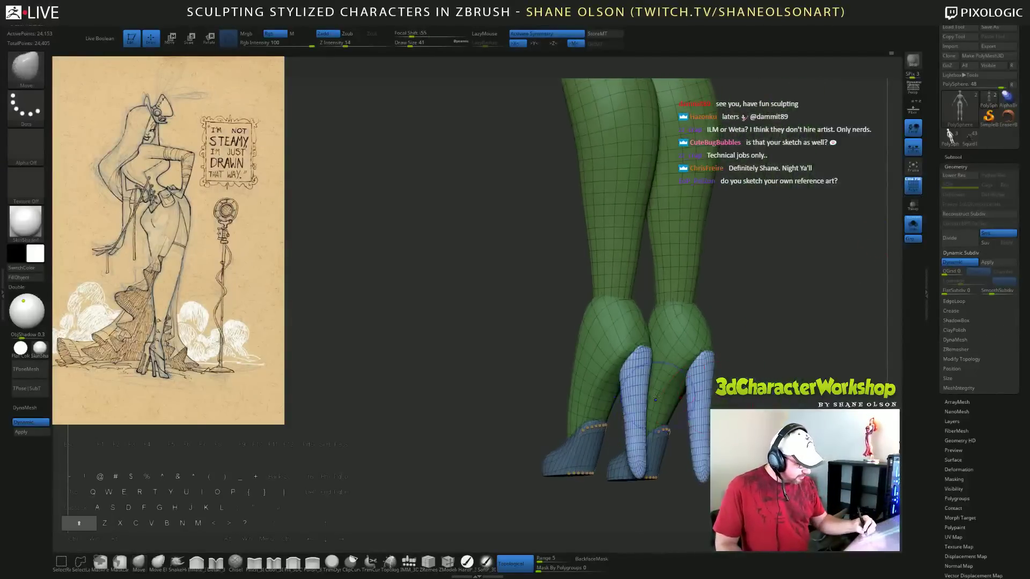
{"action": "left_click", "coordinate": [740, 356], "text": "ctrl"}
Smooth the upper ends of the heel spikes from behind with the Smooth brush at Z Intensity 55.
{"action": "left_click_drag", "start_coordinate": [751, 349], "coordinate": [681, 354]}
{"action": "left_click", "coordinate": [371, 44], "text": "shift"}
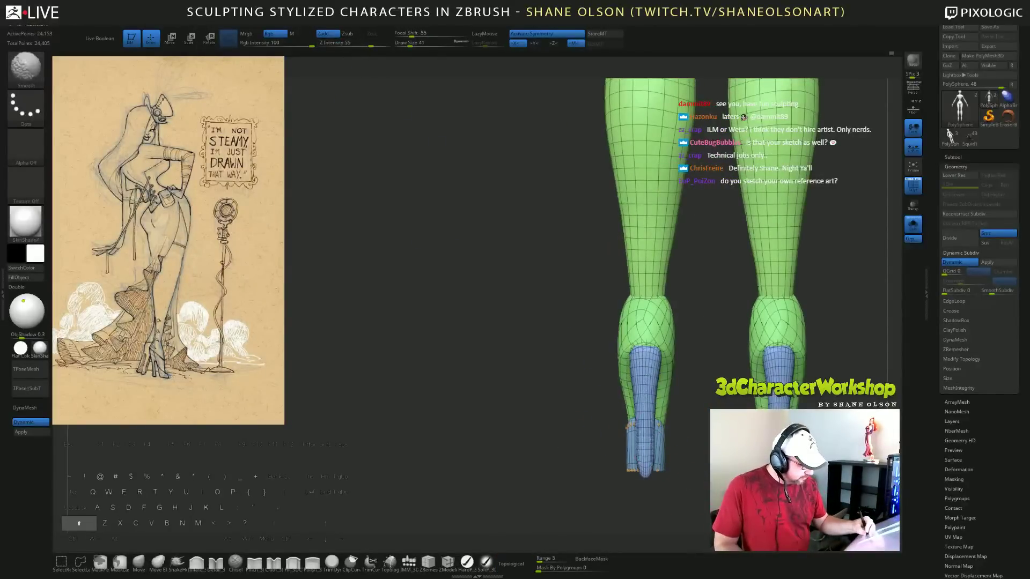
{"action": "left_click_drag", "start_coordinate": [641, 346], "coordinate": [657, 346], "text": "shift"}
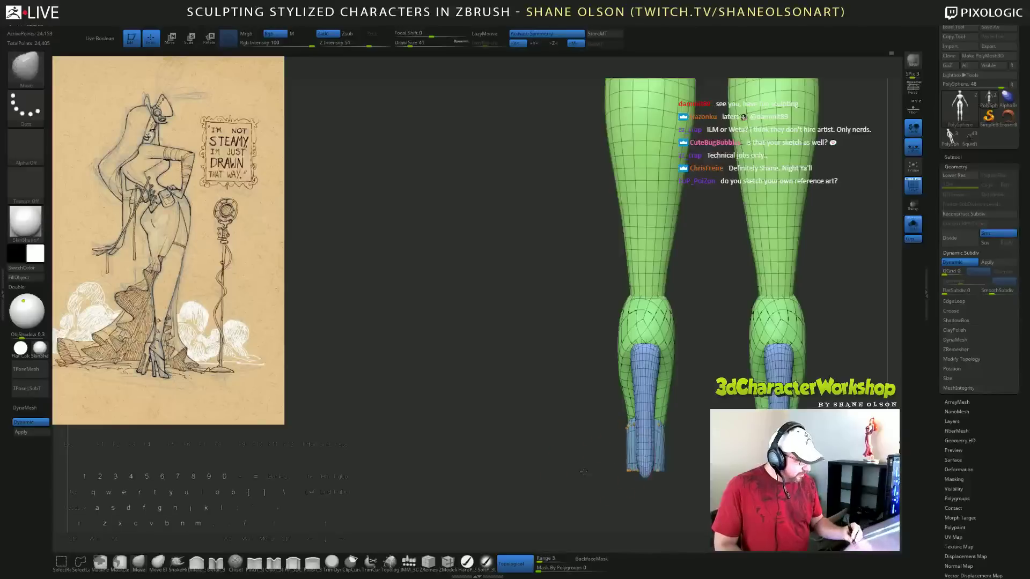
{"action": "left_click_drag", "start_coordinate": [521, 463], "coordinate": [615, 466], "text": "shift"}
Set the draw size to 87 and clip the heel spike tips flat in side view, level with the shoe soles.
{"action": "left_click_drag", "start_coordinate": [773, 396], "coordinate": [742, 405]}
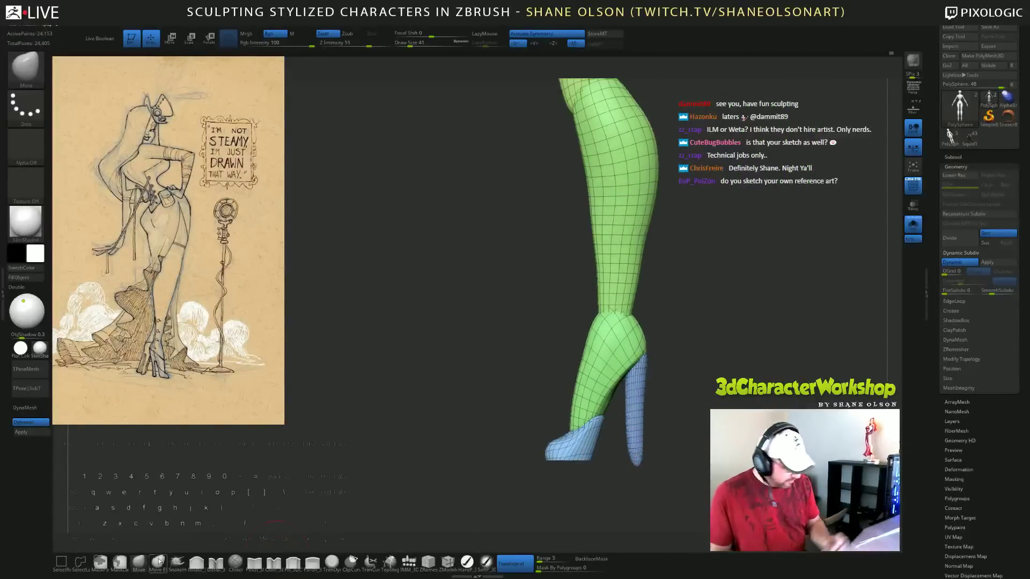
{"action": "key", "text": "s"}
{"action": "left_click_drag", "start_coordinate": [702, 440], "coordinate": [710, 440]}
{"action": "mouse_move", "coordinate": [636, 458]}
{"action": "left_mouse_down"}
{"action": "mouse_move", "coordinate": [635, 481]}
{"action": "mouse_move", "coordinate": [527, 460]}
{"action": "left_mouse_up"}
{"action": "mouse_move", "coordinate": [735, 429]}
{"action": "left_mouse_down"}
{"action": "mouse_move", "coordinate": [627, 430]}
{"action": "mouse_move", "coordinate": [748, 431]}
{"action": "left_mouse_up"}
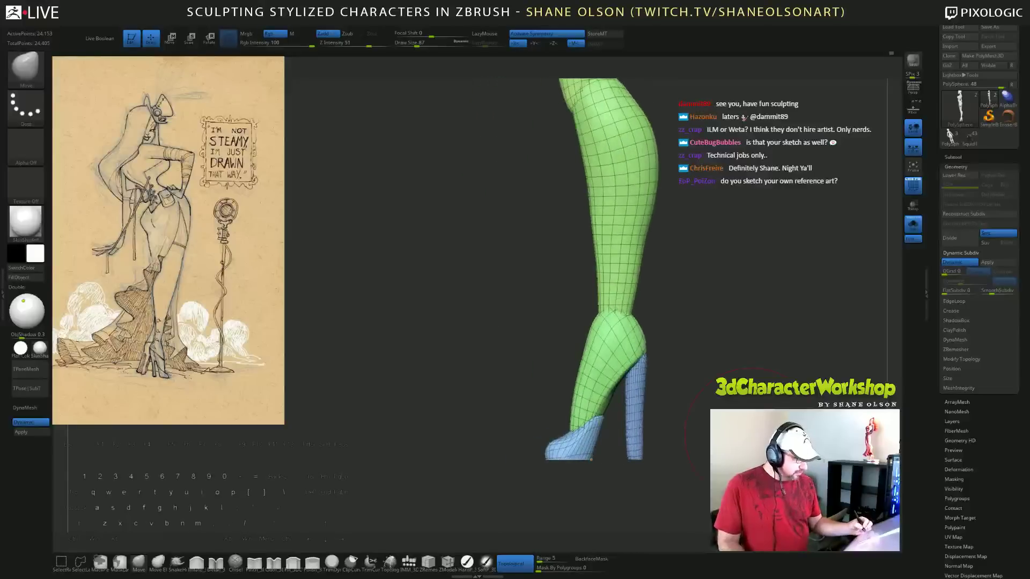
Hide the wireframe and review the legs and heel spikes from the side and from behind.
{"action": "left_click", "coordinate": [910, 183]}
{"action": "left_click_drag", "start_coordinate": [751, 332], "coordinate": [730, 397], "text": "alt"}
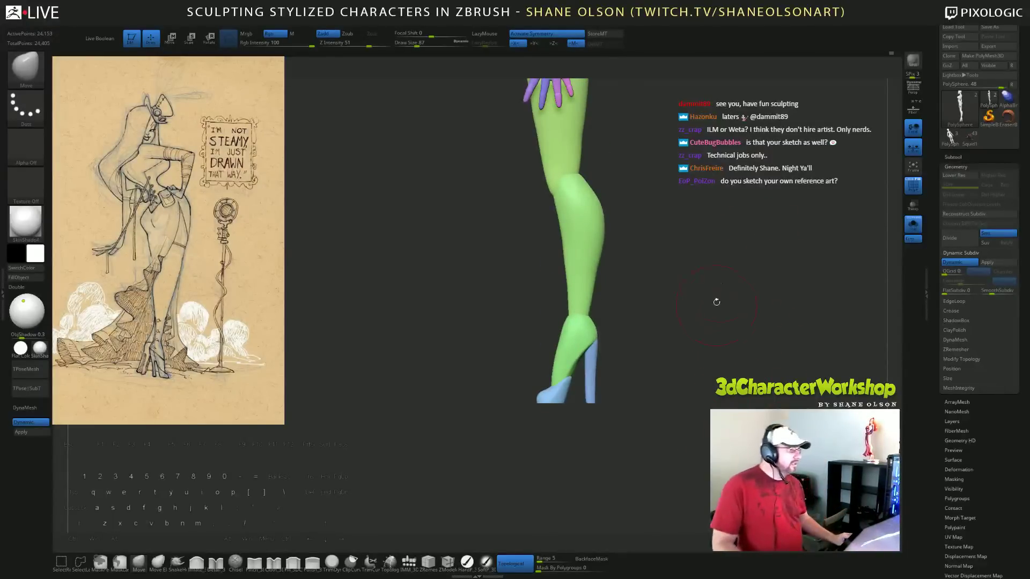
{"action": "left_click_drag", "start_coordinate": [752, 247], "coordinate": [706, 245]}
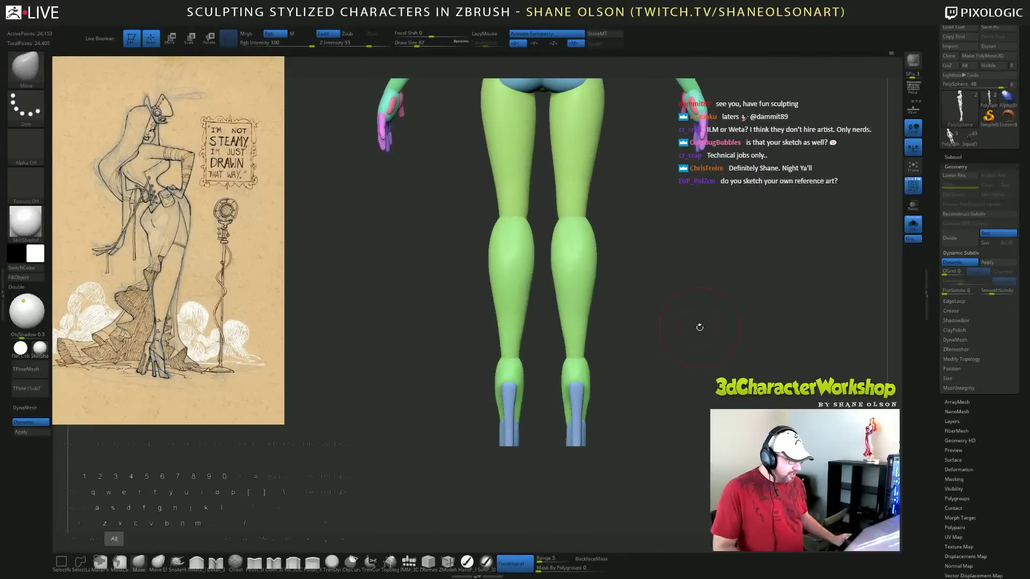
{"action": "left_click_drag", "start_coordinate": [699, 327], "coordinate": [742, 242], "text": "alt"}
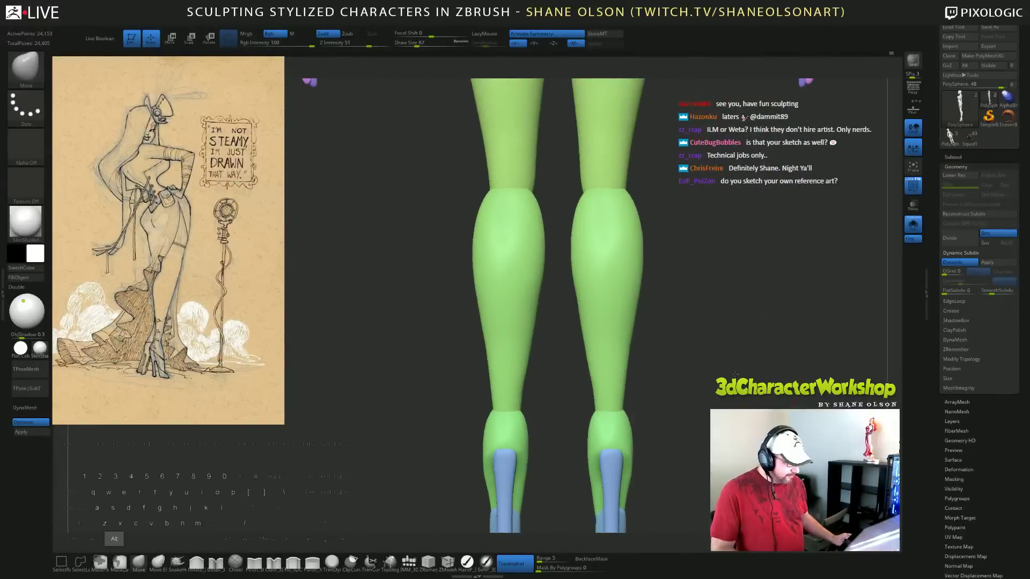
{"action": "left_click_drag", "start_coordinate": [737, 377], "coordinate": [670, 391]}
Mask everything except the heel spikes and centre the transform gizmo on the lower part of the spike.
{"action": "key", "text": "e"}
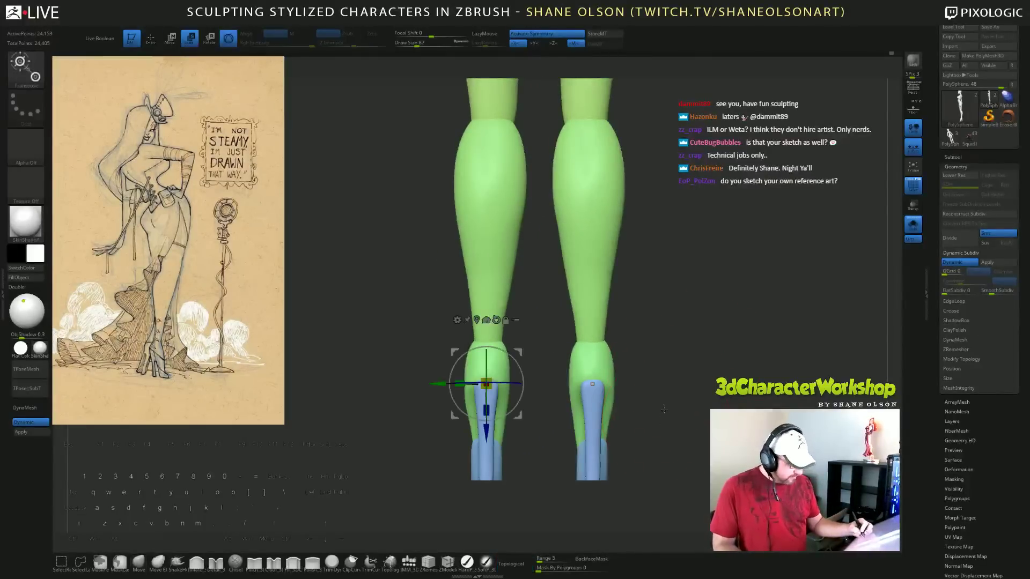
{"action": "left_click_drag", "start_coordinate": [464, 387], "coordinate": [477, 388]}
{"action": "key", "text": "ctrl+z"}
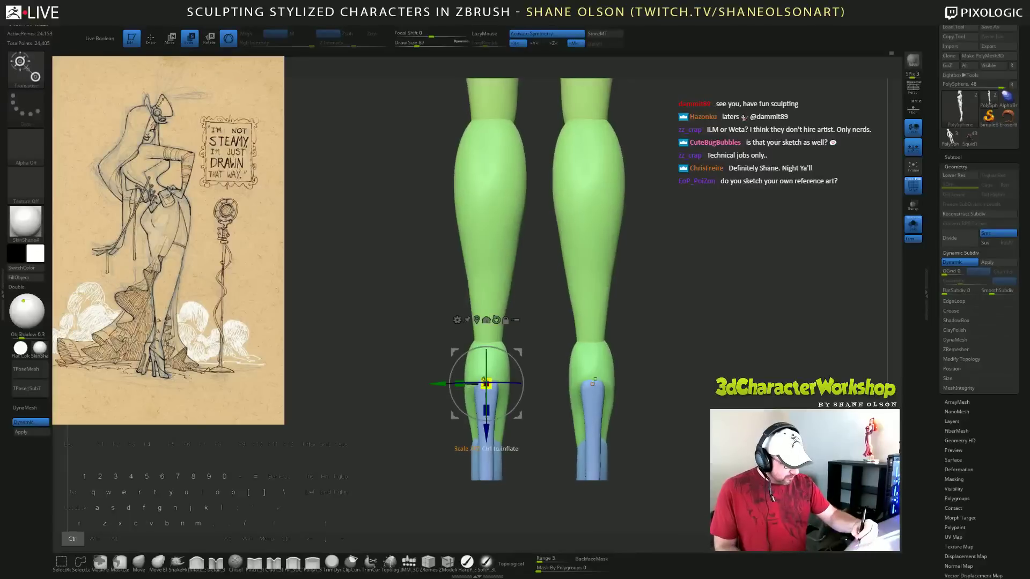
{"action": "left_click", "coordinate": [490, 462], "text": "ctrl"}
{"action": "left_click", "coordinate": [499, 397], "text": "alt"}
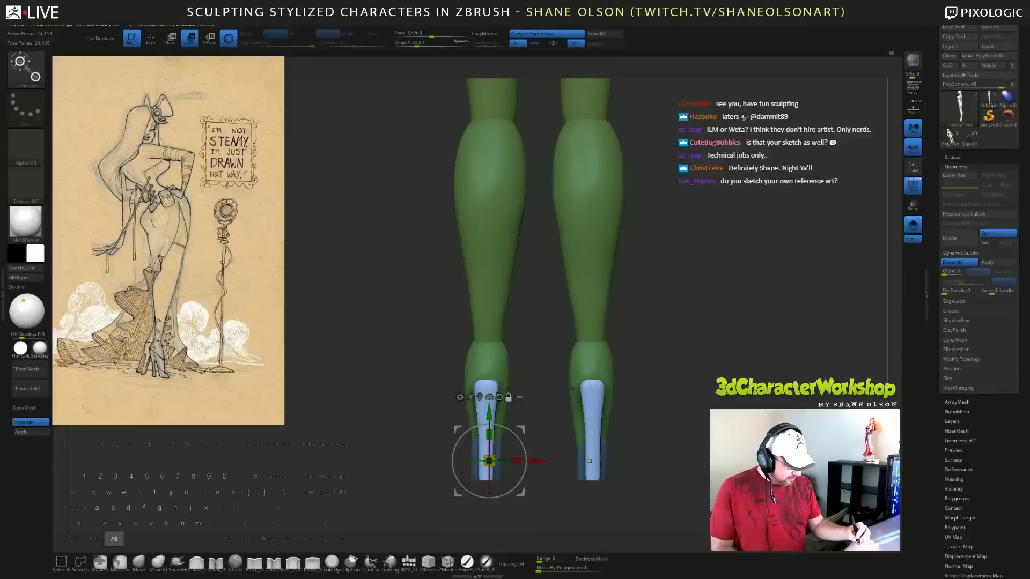
{"action": "left_click_drag", "start_coordinate": [489, 460], "coordinate": [485, 439], "text": "alt"}
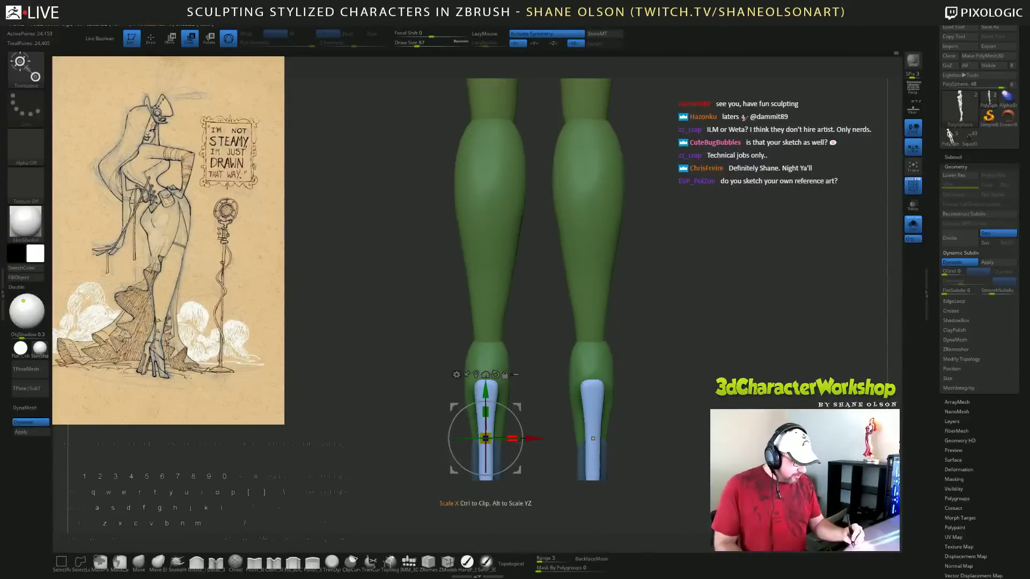
Scale the heel spikes thinner in width from behind and in depth from the side.
{"action": "left_click_drag", "start_coordinate": [514, 438], "coordinate": [622, 421]}
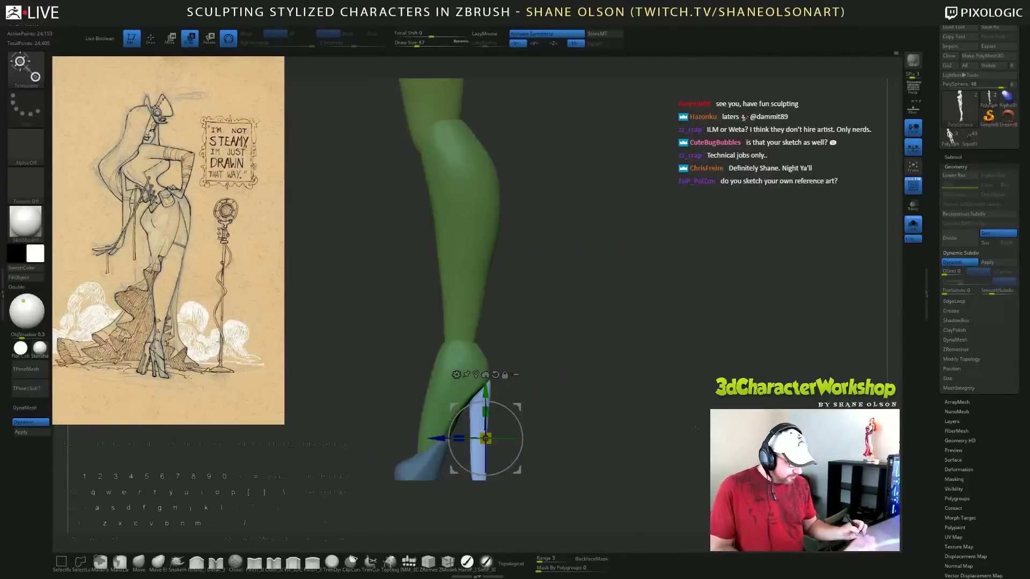
{"action": "left_click_drag", "start_coordinate": [513, 438], "coordinate": [531, 443]}
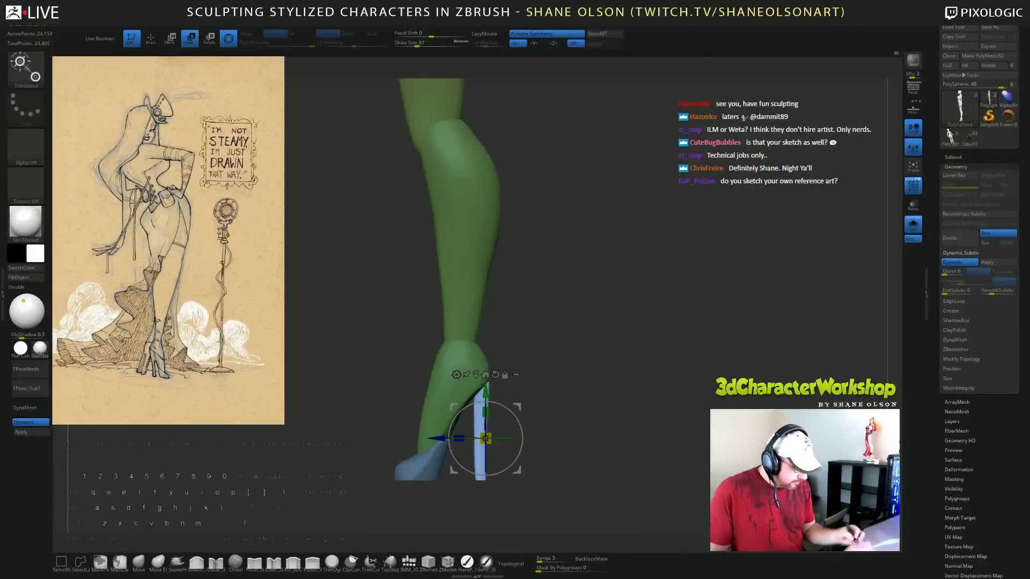
{"action": "key", "text": "q"}
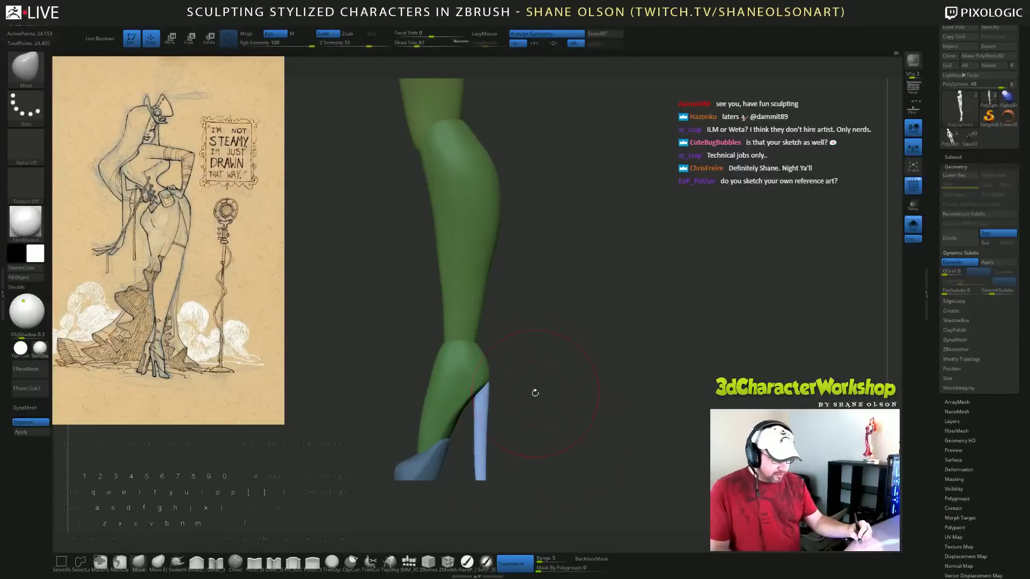
Shape the long sides of the heel spikes from behind with the Move brush at draw size 37.
{"action": "key", "text": "s"}
{"action": "mouse_move", "coordinate": [535, 393]}
{"action": "left_mouse_down"}
{"action": "mouse_move", "coordinate": [470, 398]}
{"action": "mouse_move", "coordinate": [539, 403]}
{"action": "mouse_move", "coordinate": [527, 409]}
{"action": "mouse_move", "coordinate": [557, 371]}
{"action": "mouse_move", "coordinate": [558, 337]}
{"action": "left_mouse_up"}
{"action": "key", "text": "s"}
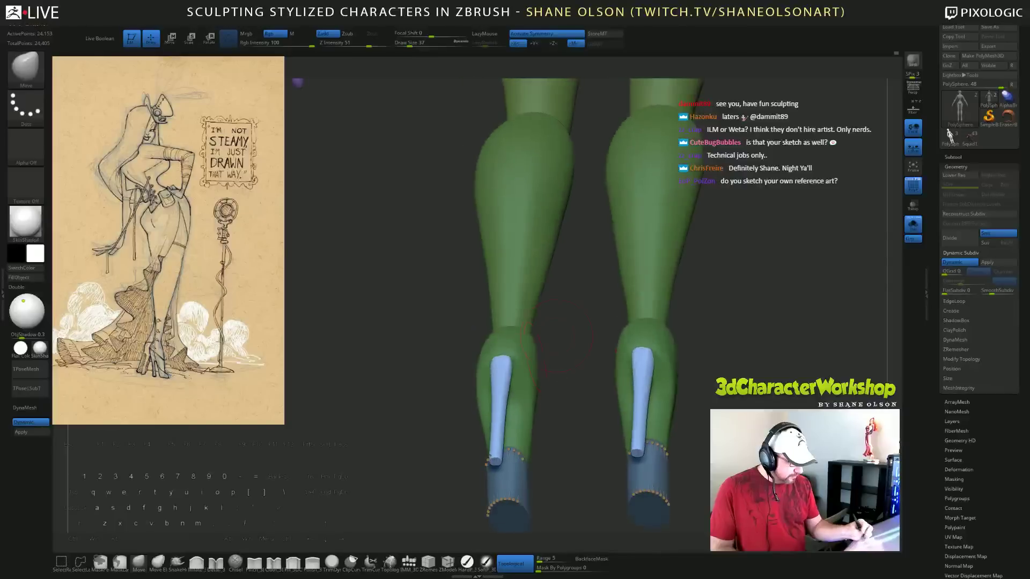
{"action": "mouse_move", "coordinate": [518, 369]}
{"action": "left_mouse_down"}
{"action": "mouse_move", "coordinate": [570, 360]}
{"action": "mouse_move", "coordinate": [571, 370]}
{"action": "mouse_move", "coordinate": [491, 373]}
{"action": "left_mouse_up"}
{"action": "left_click_drag", "start_coordinate": [567, 388], "coordinate": [569, 424]}
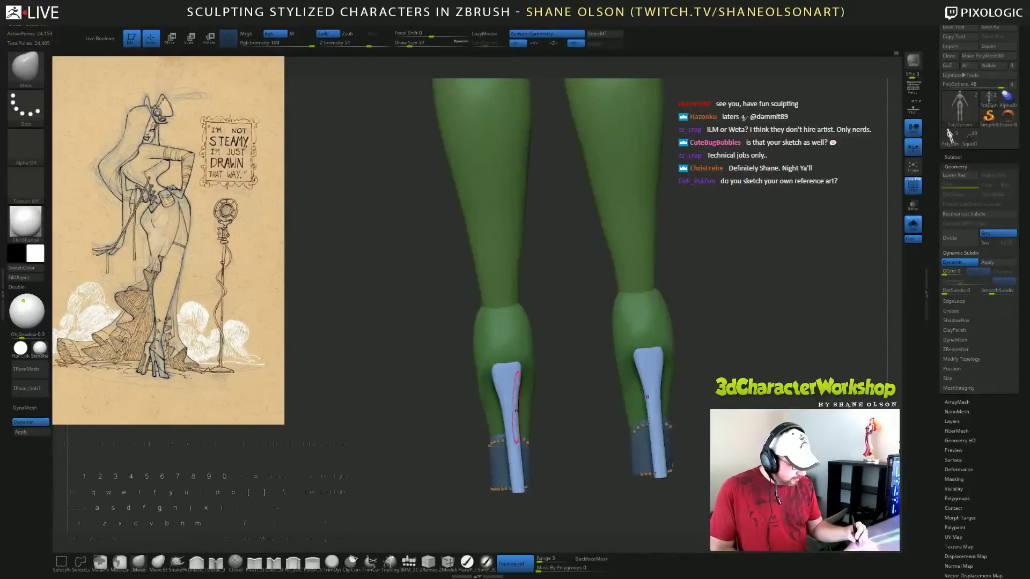
{"action": "left_click_drag", "start_coordinate": [515, 406], "coordinate": [520, 406]}
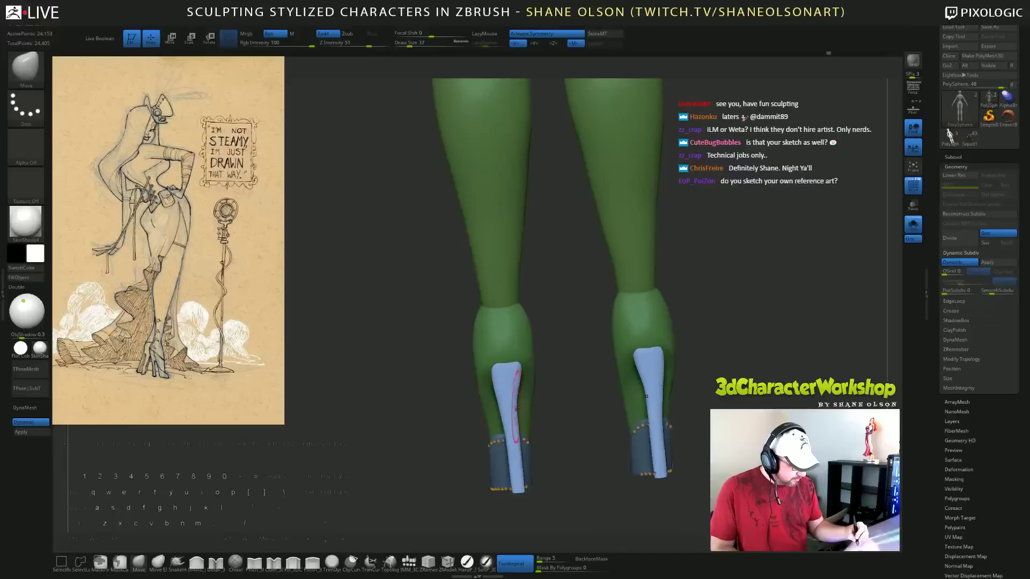
{"action": "mouse_move", "coordinate": [571, 419]}
{"action": "left_mouse_down"}
{"action": "mouse_move", "coordinate": [558, 414]}
{"action": "mouse_move", "coordinate": [553, 346]}
{"action": "mouse_move", "coordinate": [565, 366]}
{"action": "mouse_move", "coordinate": [569, 345]}
{"action": "mouse_move", "coordinate": [577, 420]}
{"action": "mouse_move", "coordinate": [553, 402]}
{"action": "mouse_move", "coordinate": [575, 400]}
{"action": "left_mouse_up"}
Refine the heel spikes from behind with the Move brush, using draw size 25 for the tops and a larger size for the shafts.
{"action": "key", "text": "s"}
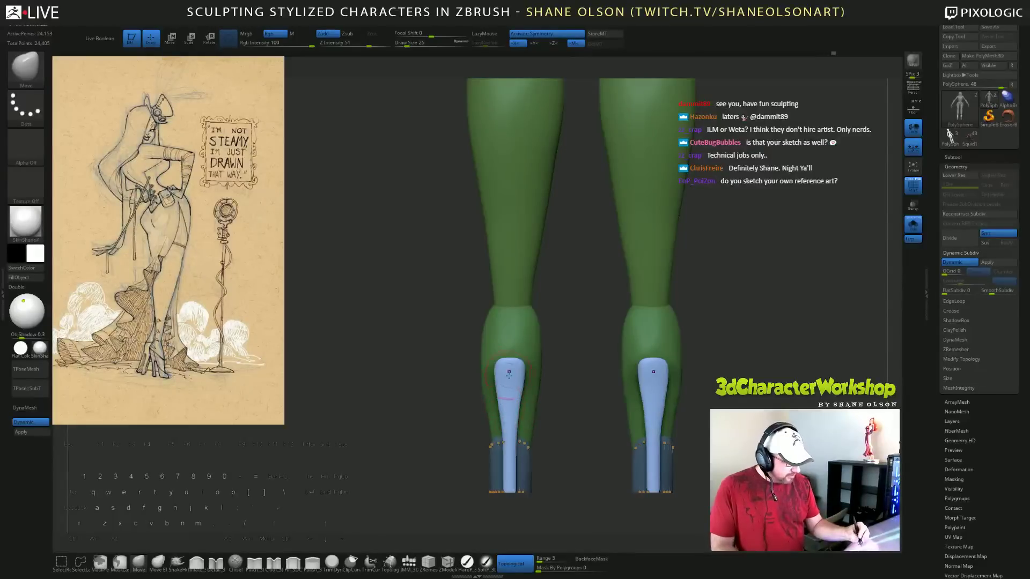
{"action": "mouse_move", "coordinate": [562, 394]}
{"action": "left_mouse_down"}
{"action": "mouse_move", "coordinate": [586, 406]}
{"action": "mouse_move", "coordinate": [649, 391]}
{"action": "mouse_move", "coordinate": [636, 404]}
{"action": "left_mouse_up"}
{"action": "key", "text": "s"}
{"action": "left_click_drag", "start_coordinate": [559, 424], "coordinate": [556, 459]}
{"action": "left_click_drag", "start_coordinate": [606, 414], "coordinate": [617, 400]}
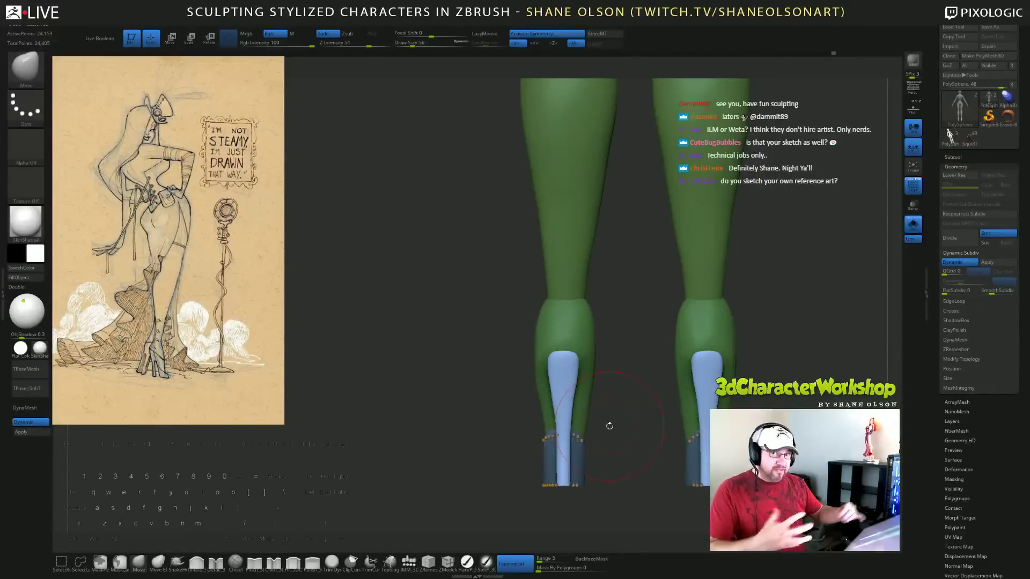
Curve the middle of the heel spikes forward in side view with the Move brush.
{"action": "left_click_drag", "start_coordinate": [624, 362], "coordinate": [625, 338]}
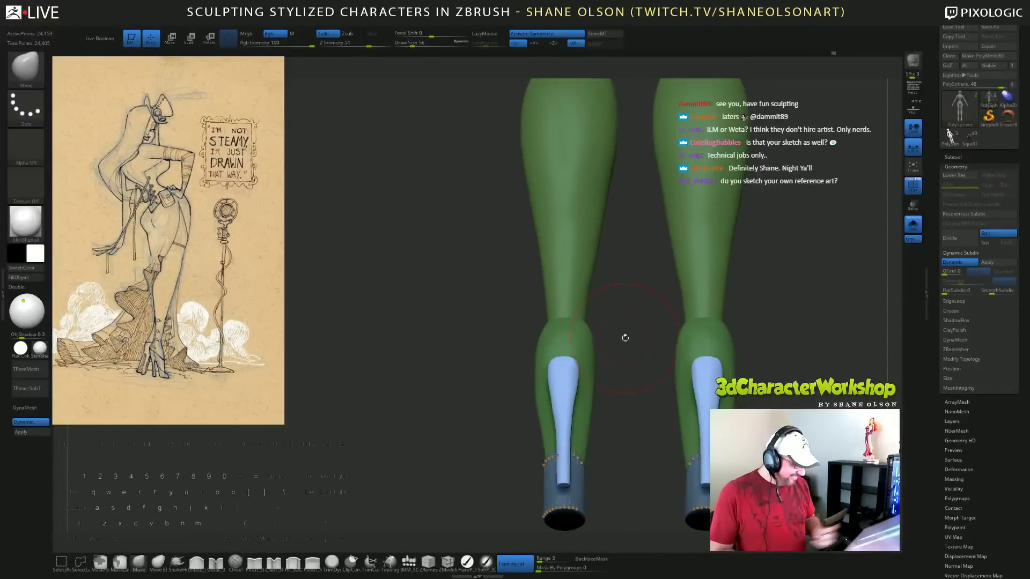
{"action": "mouse_move", "coordinate": [625, 338]}
{"action": "left_mouse_down"}
{"action": "mouse_move", "coordinate": [784, 381]}
{"action": "mouse_move", "coordinate": [671, 380]}
{"action": "mouse_move", "coordinate": [689, 354]}
{"action": "mouse_move", "coordinate": [664, 350]}
{"action": "left_mouse_up"}
{"action": "left_click_drag", "start_coordinate": [566, 406], "coordinate": [560, 407]}
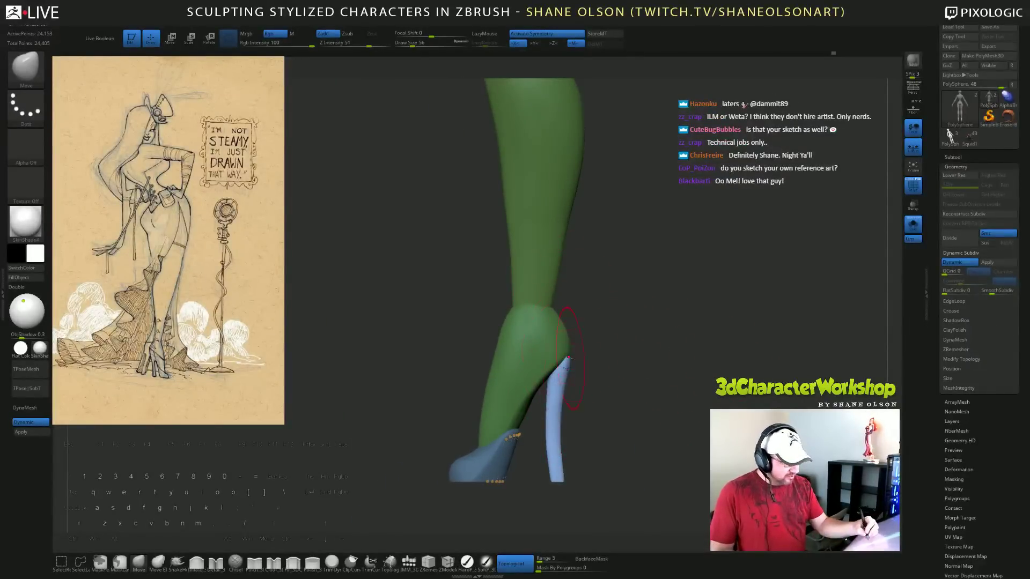
{"action": "left_click_drag", "start_coordinate": [596, 382], "coordinate": [656, 378]}
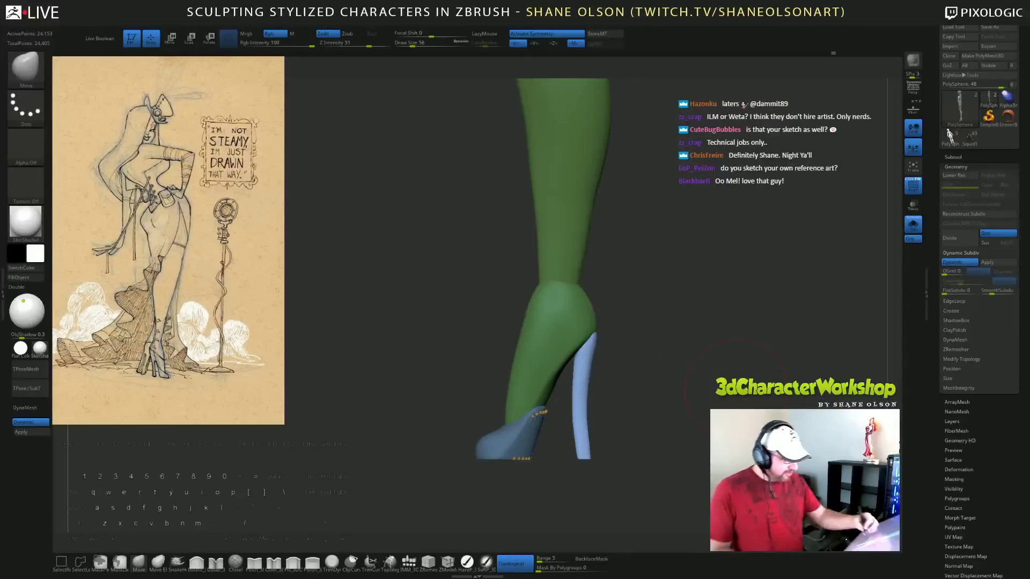
Isolate the heel spikes and pull the front of their upper ends forward with the Move brush at draw size 33.
{"action": "left_click", "coordinate": [586, 367], "text": "ctrl+shift"}
{"action": "mouse_move", "coordinate": [647, 368]}
{"action": "left_mouse_down"}
{"action": "mouse_move", "coordinate": [673, 369]}
{"action": "mouse_move", "coordinate": [674, 354]}
{"action": "mouse_move", "coordinate": [655, 370]}
{"action": "mouse_move", "coordinate": [678, 361]}
{"action": "mouse_move", "coordinate": [663, 366]}
{"action": "left_mouse_up"}
{"action": "key", "text": "s"}
{"action": "left_click", "coordinate": [665, 363]}
{"action": "mouse_move", "coordinate": [581, 316]}
{"action": "left_mouse_down"}
{"action": "mouse_move", "coordinate": [570, 320]}
{"action": "mouse_move", "coordinate": [569, 345]}
{"action": "left_mouse_up"}
{"action": "mouse_move", "coordinate": [640, 362]}
{"action": "left_mouse_down"}
{"action": "mouse_move", "coordinate": [623, 366]}
{"action": "mouse_move", "coordinate": [670, 332]}
{"action": "mouse_move", "coordinate": [553, 307]}
{"action": "left_mouse_up"}
{"action": "left_click_drag", "start_coordinate": [620, 363], "coordinate": [635, 354], "text": "shift"}
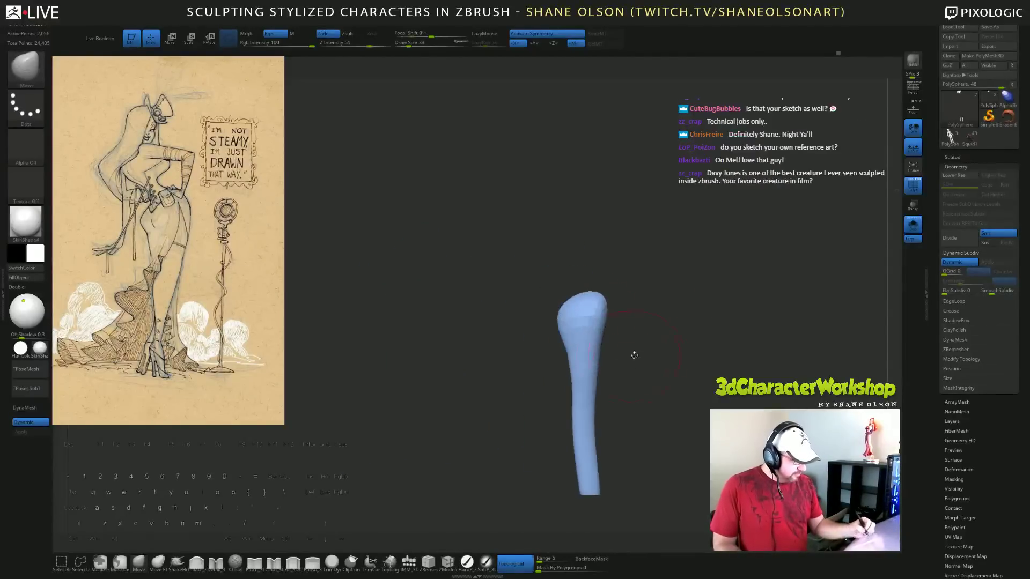
Show the whole model again and adjust the upper front of the heel spikes from below with the Move brush.
{"action": "left_click", "coordinate": [916, 233]}
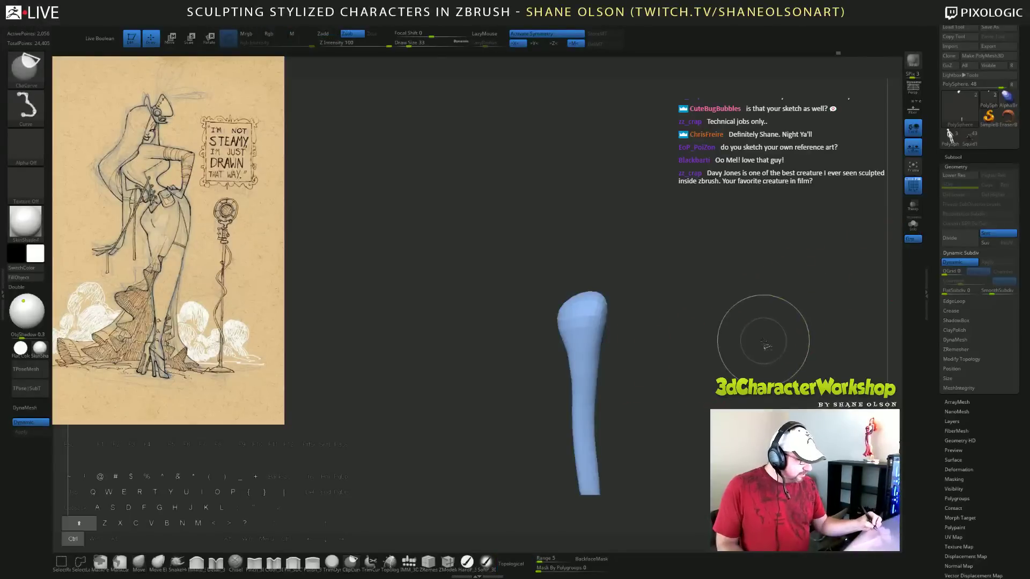
{"action": "left_click", "coordinate": [754, 354], "text": "ctrl+shift"}
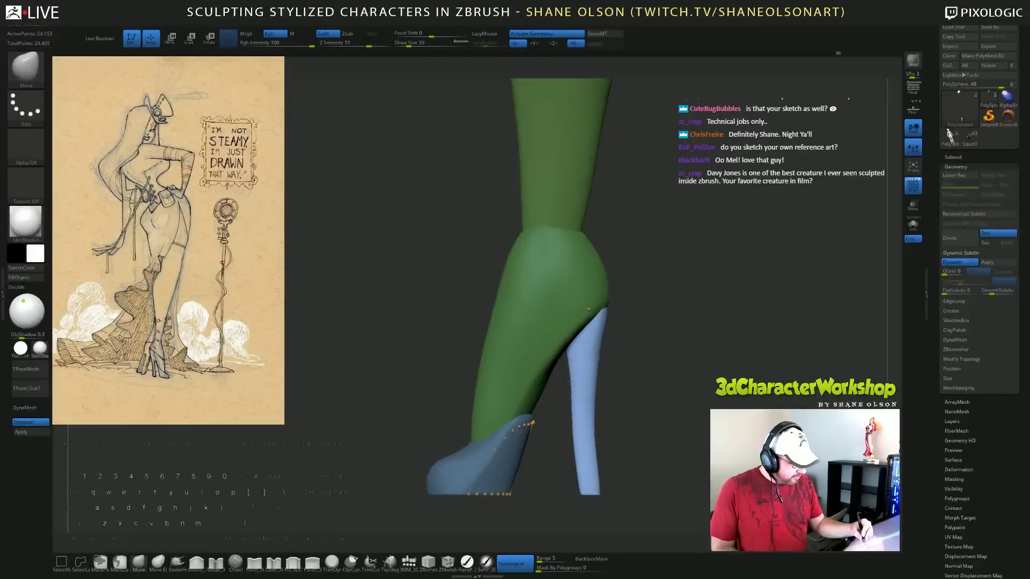
{"action": "left_click_drag", "start_coordinate": [658, 365], "coordinate": [663, 342]}
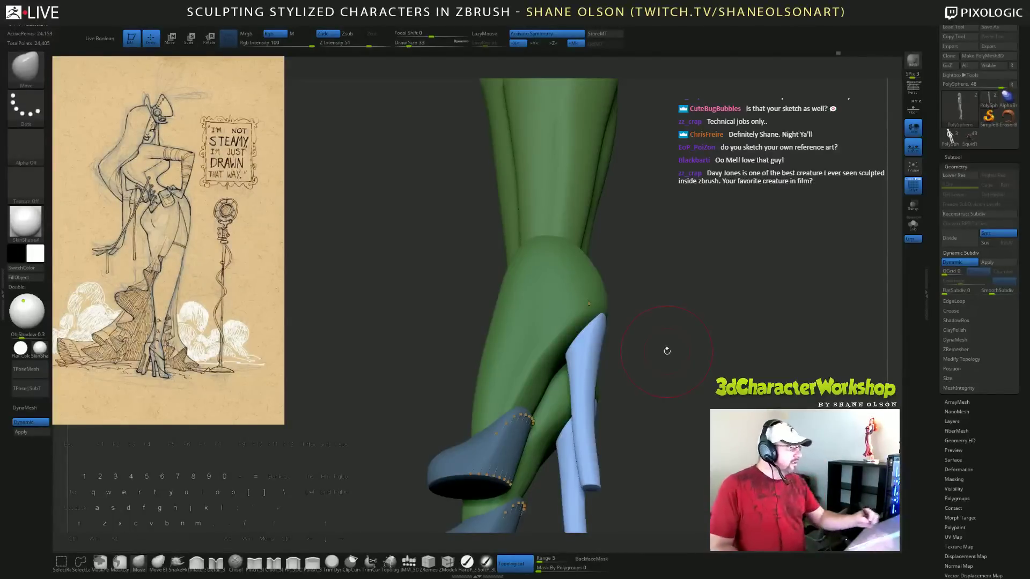
{"action": "mouse_move", "coordinate": [730, 337]}
{"action": "left_mouse_down"}
{"action": "mouse_move", "coordinate": [722, 368]}
{"action": "mouse_move", "coordinate": [718, 336]}
{"action": "mouse_move", "coordinate": [693, 293]}
{"action": "left_mouse_up"}
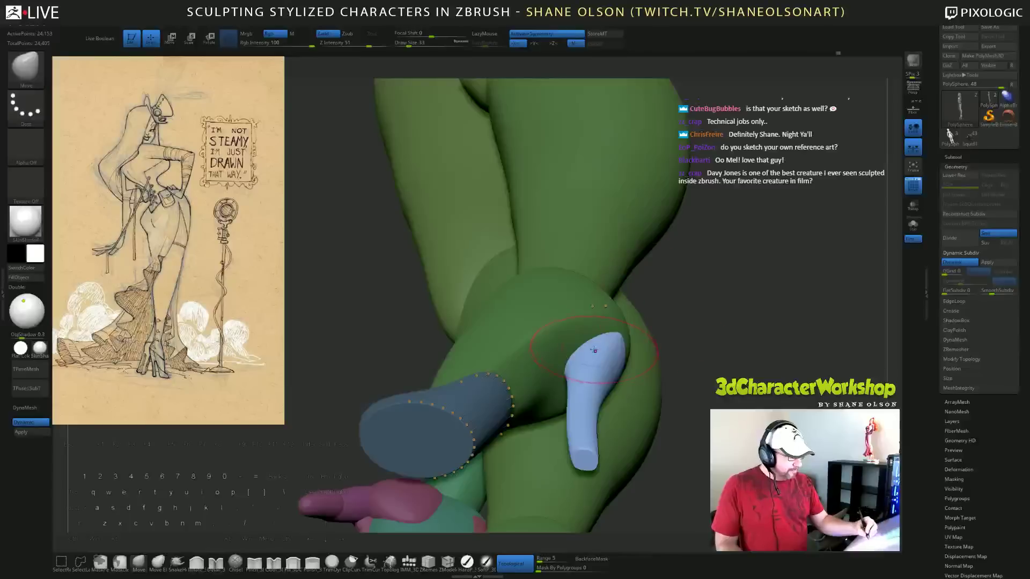
{"action": "key", "text": "s"}
{"action": "left_click_drag", "start_coordinate": [592, 346], "coordinate": [588, 346]}
{"action": "mouse_move", "coordinate": [713, 344]}
{"action": "left_mouse_down"}
{"action": "mouse_move", "coordinate": [680, 375]}
{"action": "mouse_move", "coordinate": [677, 366]}
{"action": "mouse_move", "coordinate": [692, 441]}
{"action": "mouse_move", "coordinate": [767, 327]}
{"action": "mouse_move", "coordinate": [772, 339]}
{"action": "mouse_move", "coordinate": [776, 268]}
{"action": "left_mouse_up"}
Isolate the heel spikes and pull their upper ends out into fuller, rounded heads with the Move brush at draw size 31.
{"action": "left_click", "coordinate": [659, 376], "text": "ctrl+shift"}
{"action": "key", "text": "s"}
{"action": "left_click_drag", "start_coordinate": [722, 339], "coordinate": [743, 320]}
{"action": "mouse_move", "coordinate": [635, 304]}
{"action": "left_mouse_down"}
{"action": "mouse_move", "coordinate": [597, 328]}
{"action": "mouse_move", "coordinate": [613, 317]}
{"action": "mouse_move", "coordinate": [607, 325]}
{"action": "left_mouse_up"}
{"action": "mouse_move", "coordinate": [751, 365]}
{"action": "left_mouse_down"}
{"action": "mouse_move", "coordinate": [793, 356]}
{"action": "mouse_move", "coordinate": [765, 343]}
{"action": "left_mouse_up"}
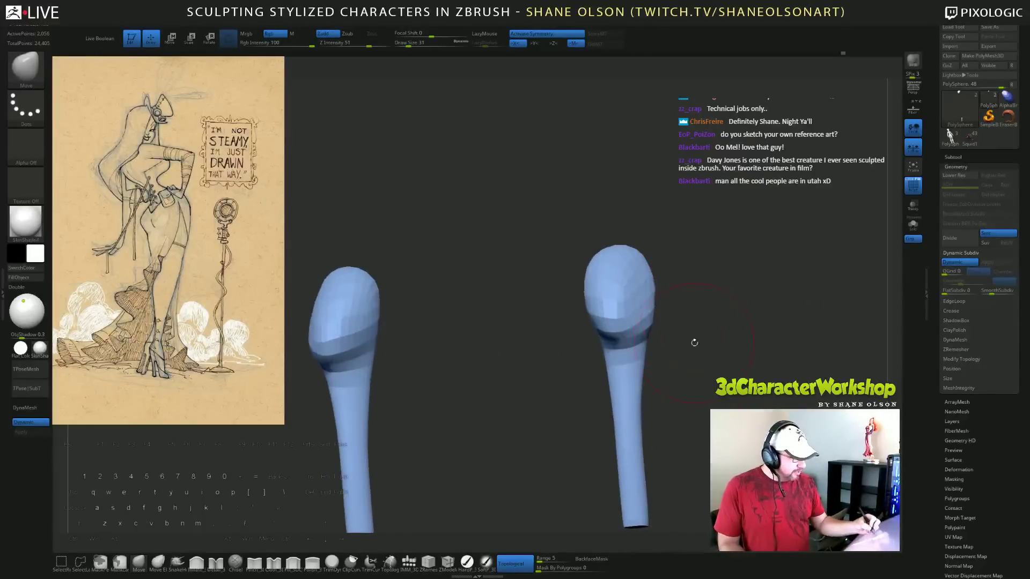
{"action": "left_click_drag", "start_coordinate": [694, 342], "coordinate": [734, 274]}
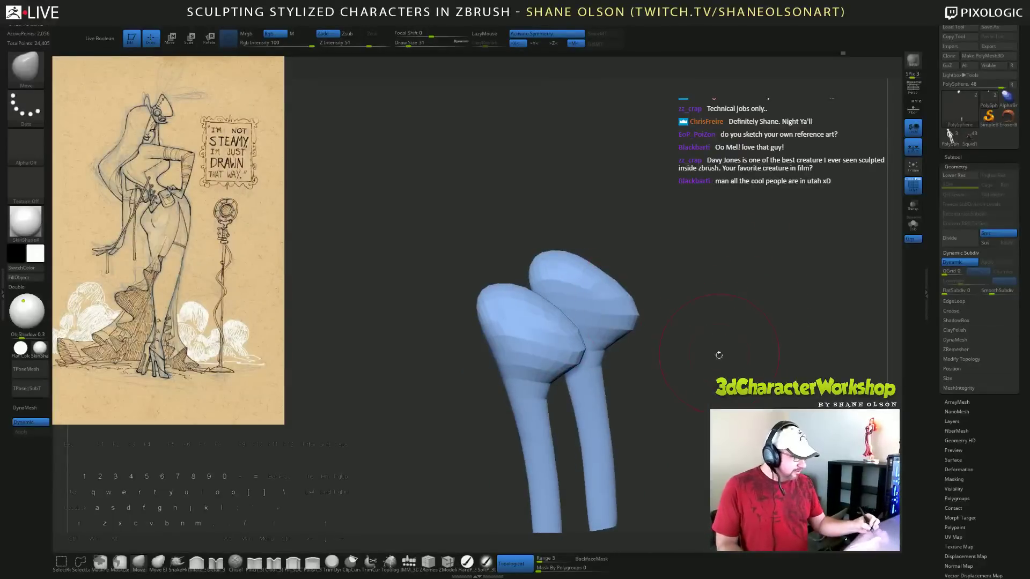
Show the whole model again and refine the upper front of the heel spikes in side view with the Move brush at draw size 17.
{"action": "left_click_drag", "start_coordinate": [718, 356], "coordinate": [737, 371]}
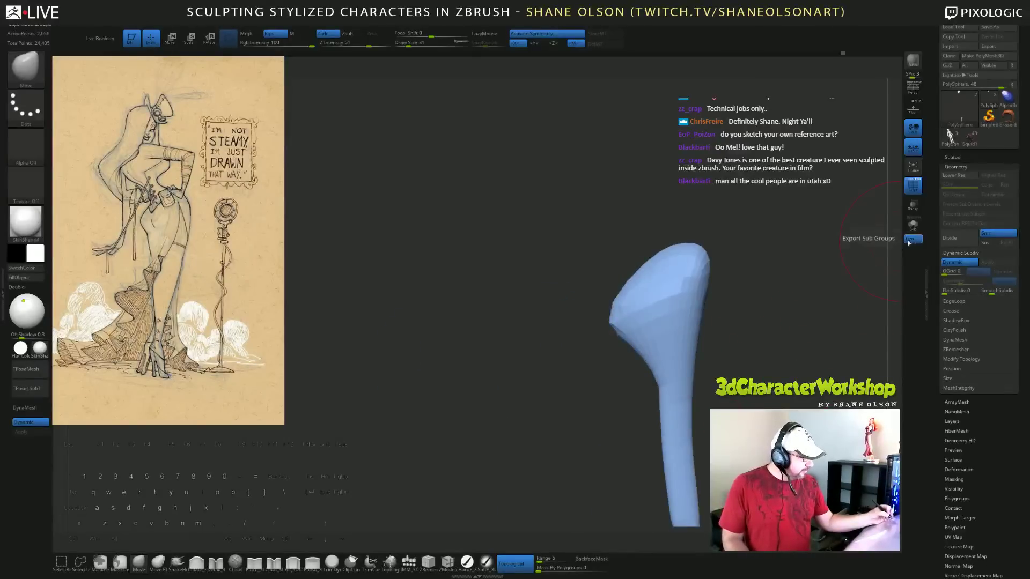
{"action": "left_click", "coordinate": [810, 362], "text": "ctrl+shift"}
{"action": "left_click_drag", "start_coordinate": [802, 387], "coordinate": [799, 364], "text": "alt"}
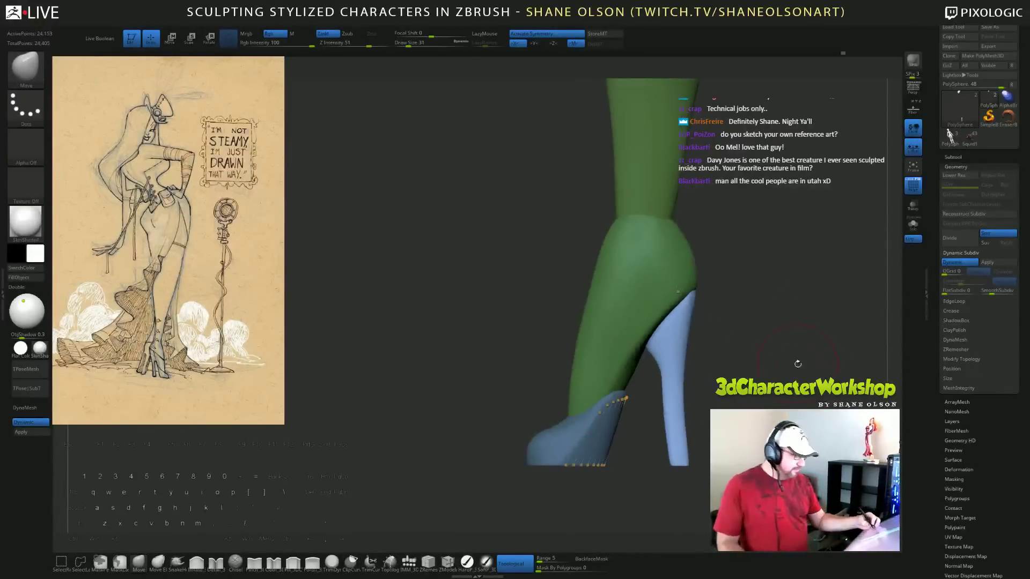
{"action": "left_click_drag", "start_coordinate": [787, 420], "coordinate": [762, 405], "text": "alt"}
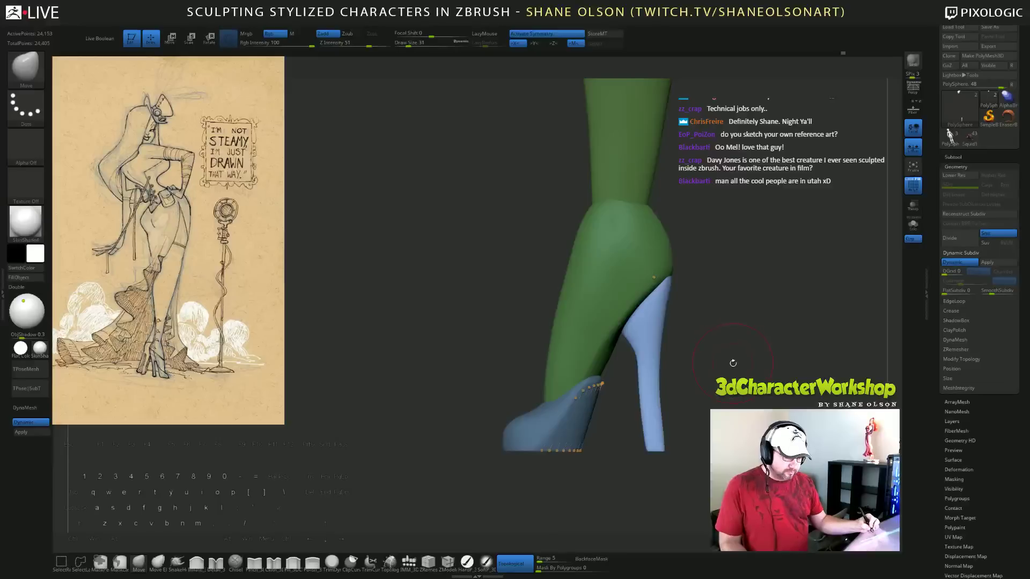
{"action": "key", "text": "s"}
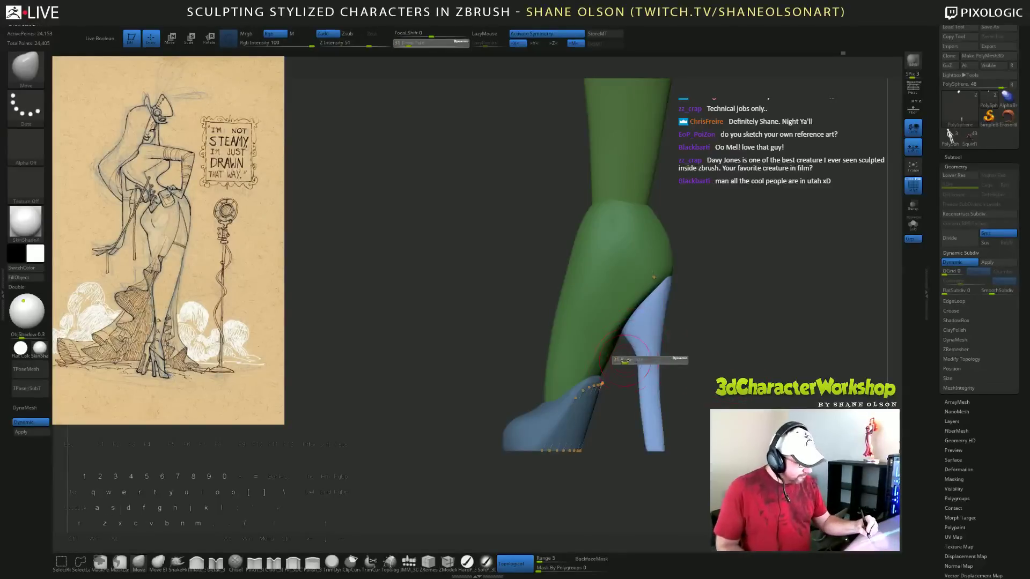
{"action": "left_click_drag", "start_coordinate": [627, 361], "coordinate": [622, 361]}
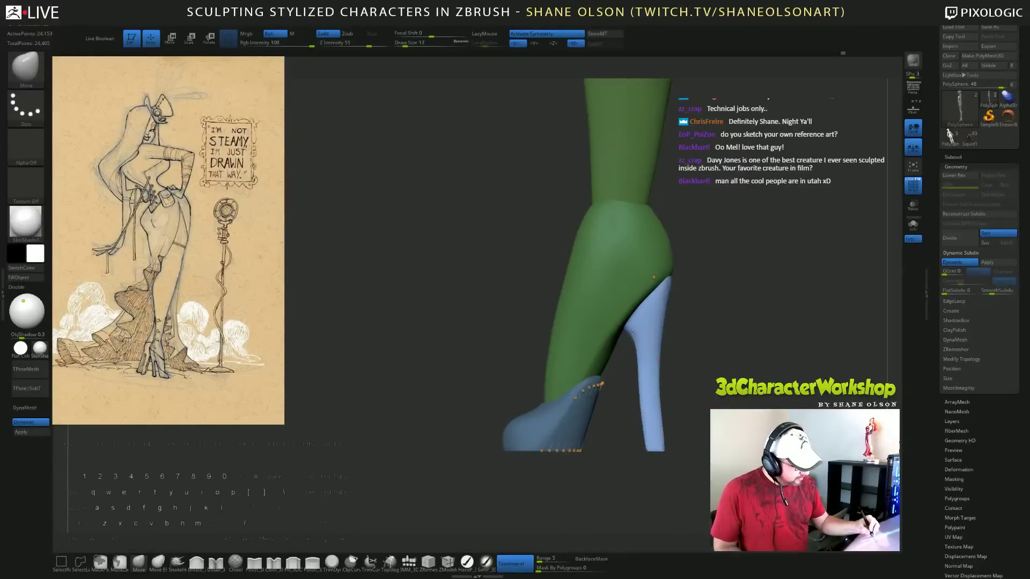
{"action": "left_click_drag", "start_coordinate": [731, 377], "coordinate": [698, 364], "text": "alt"}
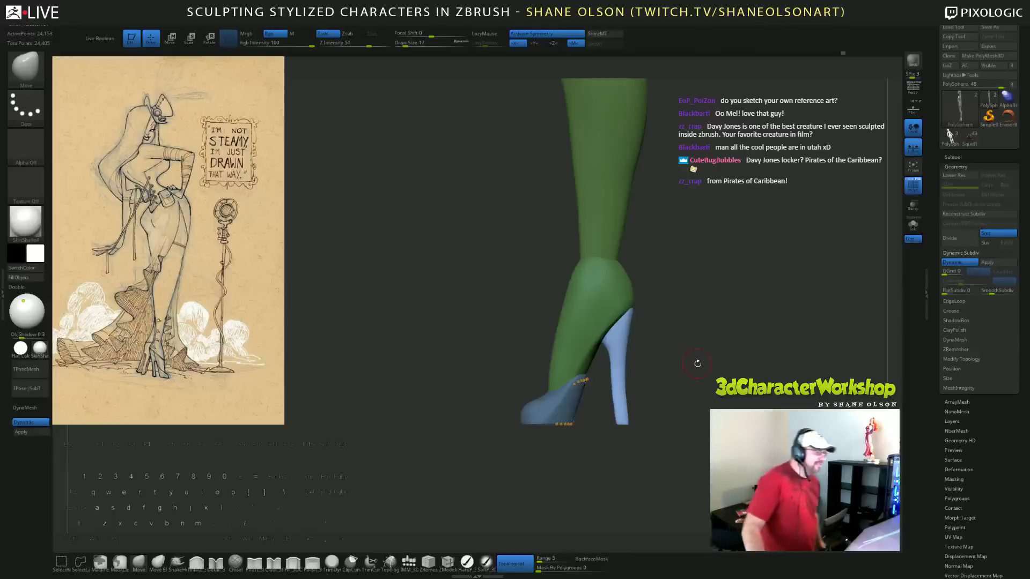
Isolate the shoe toe pieces and adjust their ends with the Move brush at draw size 29.
{"action": "mouse_move", "coordinate": [728, 354]}
{"action": "left_mouse_down"}
{"action": "mouse_move", "coordinate": [678, 356]}
{"action": "mouse_move", "coordinate": [709, 358]}
{"action": "mouse_move", "coordinate": [701, 400]}
{"action": "mouse_move", "coordinate": [757, 403]}
{"action": "left_mouse_up"}
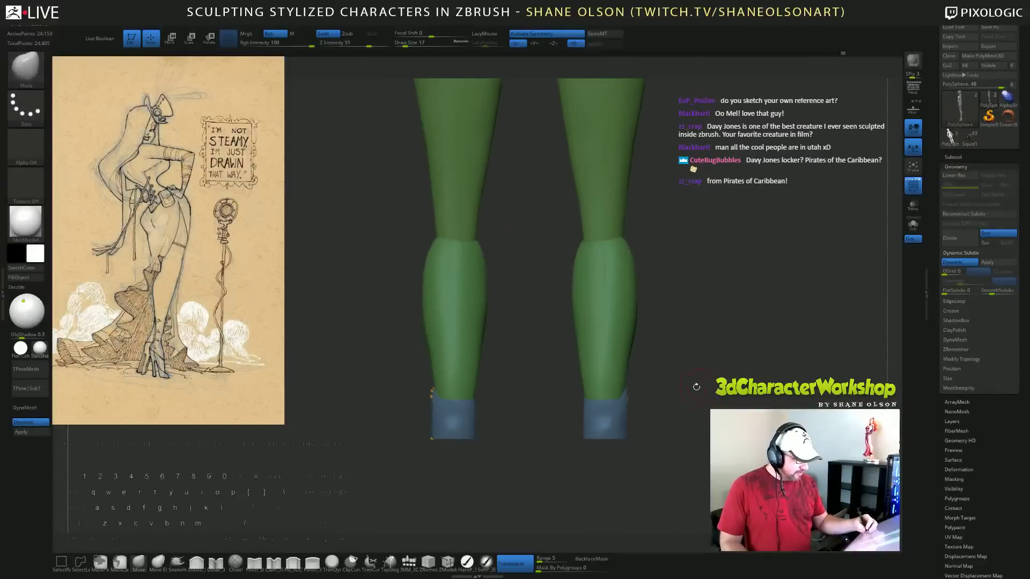
{"action": "mouse_move", "coordinate": [655, 391]}
{"action": "left_mouse_down", "text": "alt"}
{"action": "mouse_move", "coordinate": [655, 404]}
{"action": "mouse_move", "coordinate": [679, 420]}
{"action": "left_mouse_up", "text": "alt"}
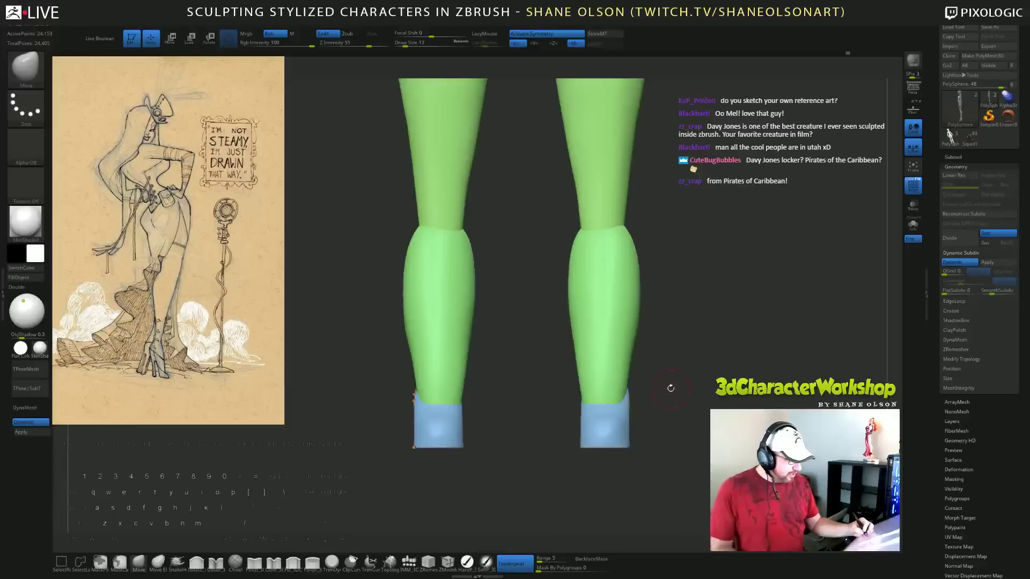
{"action": "mouse_move", "coordinate": [665, 402]}
{"action": "left_mouse_down", "text": "alt"}
{"action": "mouse_move", "coordinate": [660, 409]}
{"action": "mouse_move", "coordinate": [671, 400]}
{"action": "left_mouse_up", "text": "alt"}
{"action": "left_click", "coordinate": [609, 423], "text": "ctrl+shift"}
{"action": "key", "text": "s"}
{"action": "left_click_drag", "start_coordinate": [582, 406], "coordinate": [578, 391]}
{"action": "mouse_move", "coordinate": [644, 351]}
{"action": "left_mouse_down"}
{"action": "mouse_move", "coordinate": [652, 365]}
{"action": "mouse_move", "coordinate": [659, 337]}
{"action": "left_mouse_up"}
{"action": "key", "text": "s"}
{"action": "mouse_move", "coordinate": [663, 349]}
{"action": "left_mouse_down"}
{"action": "mouse_move", "coordinate": [666, 359]}
{"action": "mouse_move", "coordinate": [619, 356]}
{"action": "left_mouse_up"}
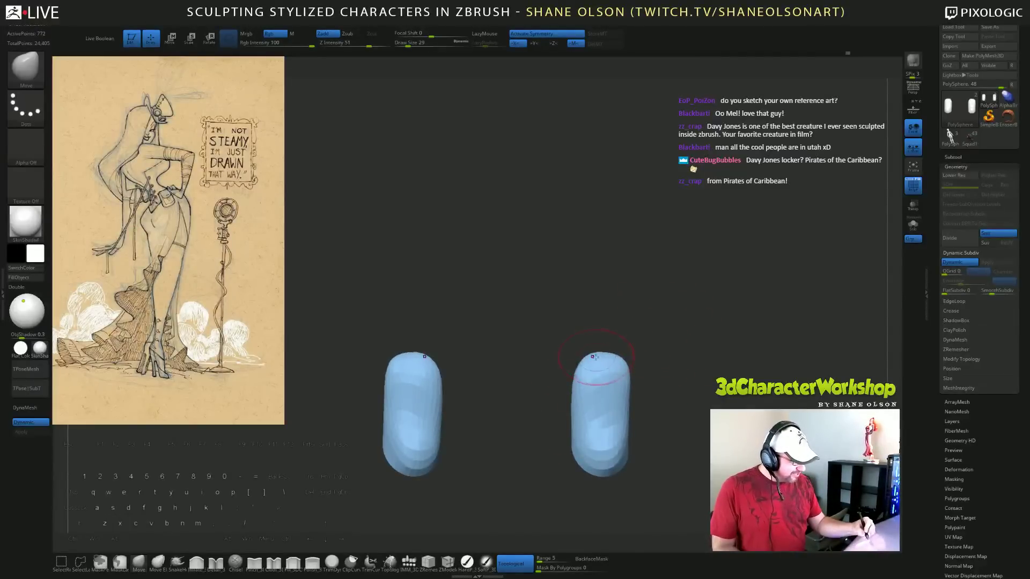
Show the whole model and reshape the tips of the shoe toes from below and from the front with the Move brush.
{"action": "left_click", "coordinate": [694, 413], "text": "ctrl+shift"}
{"action": "left_click_drag", "start_coordinate": [727, 413], "coordinate": [606, 334]}
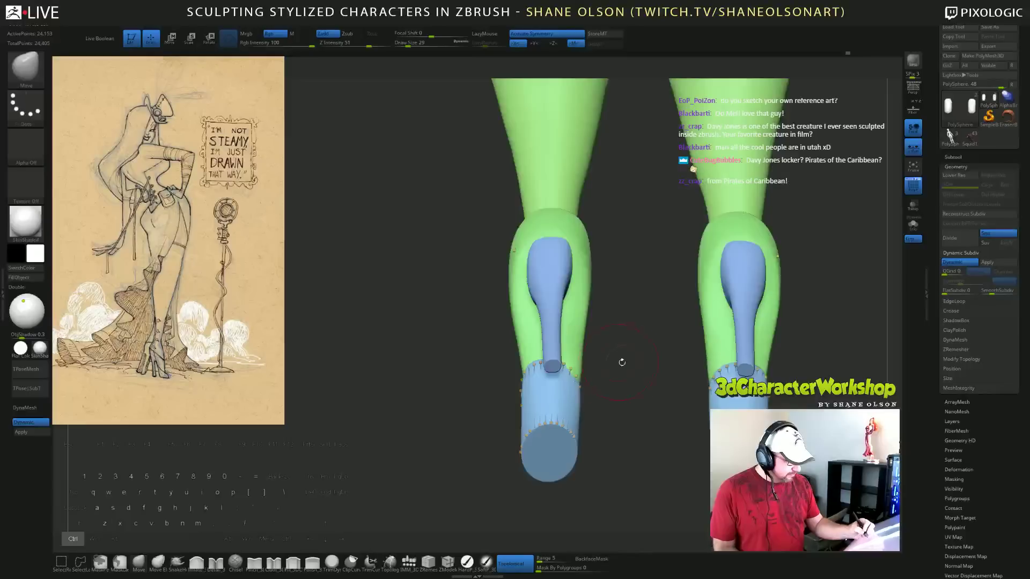
{"action": "key", "text": "ctrl+z"}
{"action": "left_click_drag", "start_coordinate": [624, 394], "coordinate": [614, 377]}
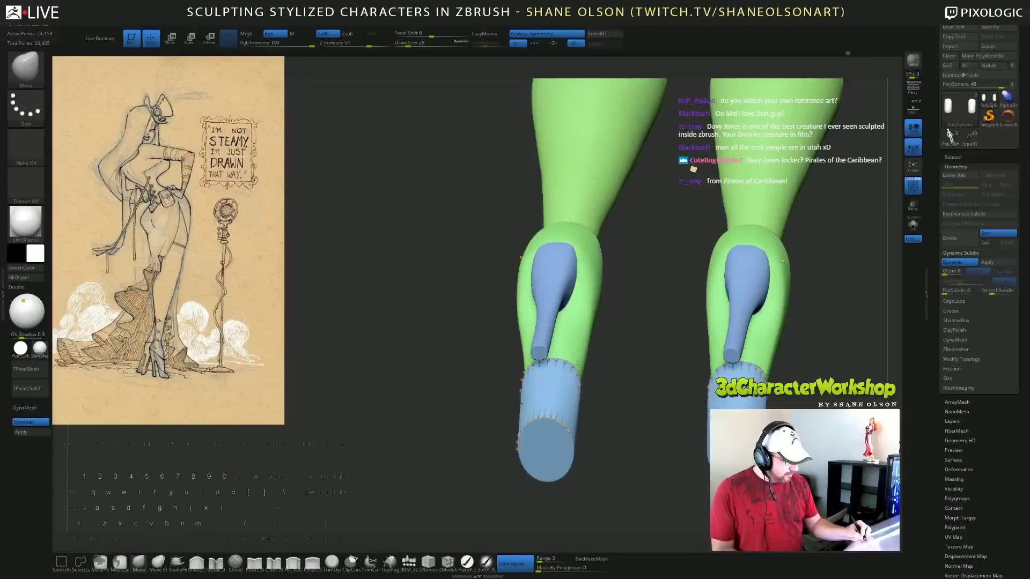
{"action": "left_click_drag", "start_coordinate": [610, 398], "coordinate": [649, 414]}
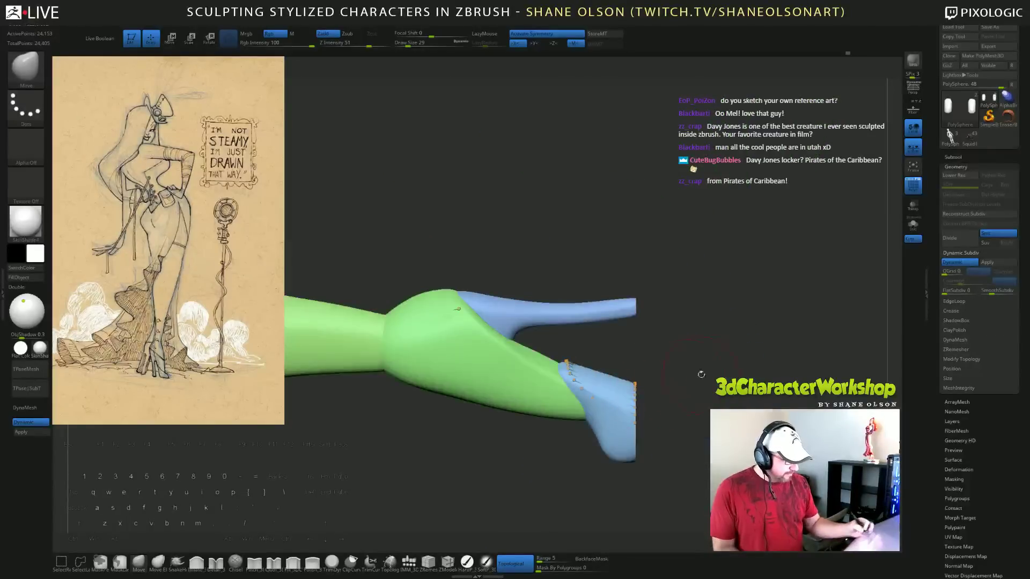
{"action": "left_click_drag", "start_coordinate": [701, 372], "coordinate": [673, 295], "text": "alt"}
{"action": "mouse_move", "coordinate": [543, 434]}
{"action": "left_mouse_down"}
{"action": "mouse_move", "coordinate": [588, 423]}
{"action": "mouse_move", "coordinate": [544, 405]}
{"action": "mouse_move", "coordinate": [557, 392]}
{"action": "left_mouse_up"}
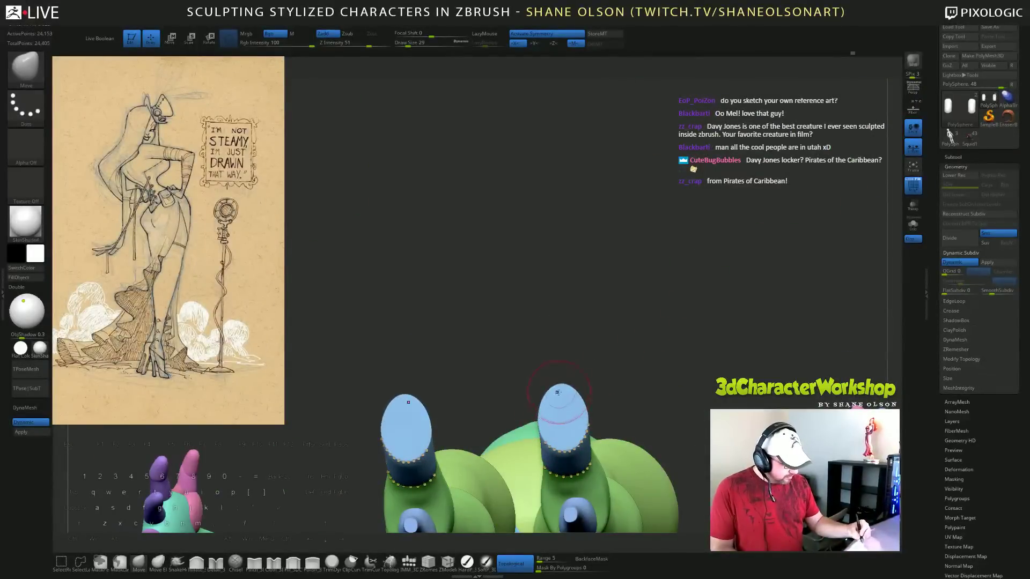
{"action": "left_click_drag", "start_coordinate": [636, 342], "coordinate": [663, 419]}
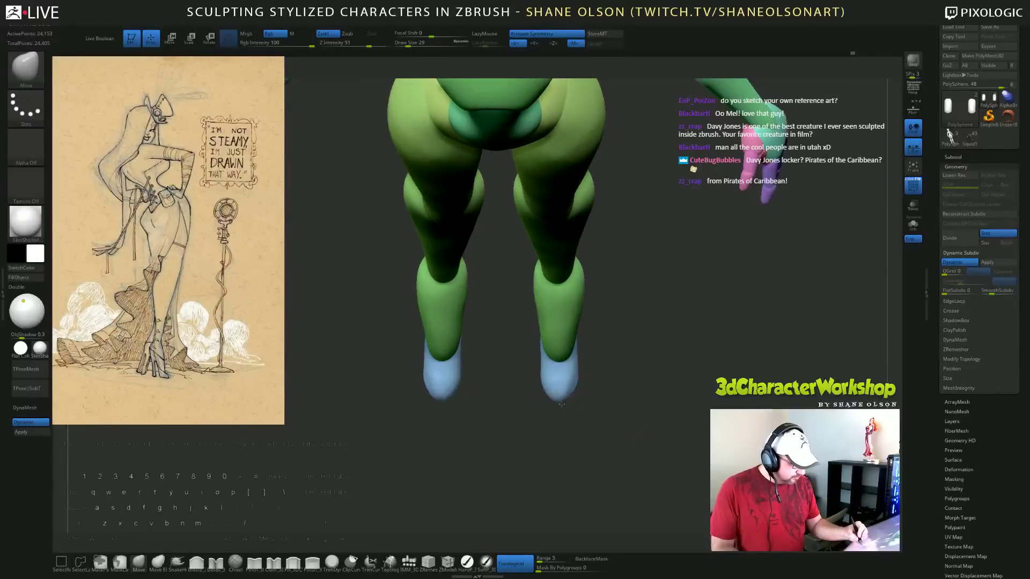
{"action": "left_click_drag", "start_coordinate": [581, 379], "coordinate": [555, 379]}
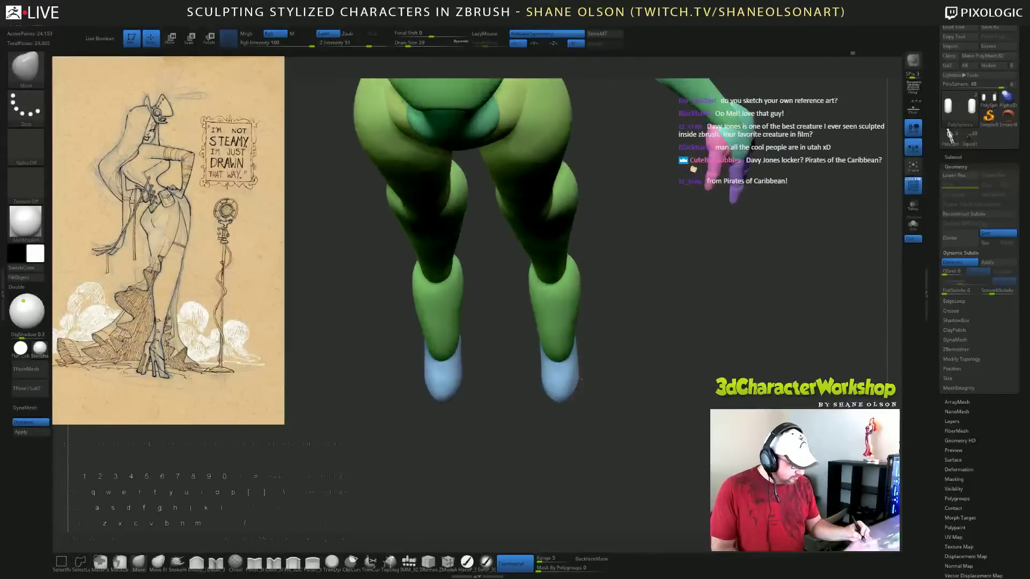
Examine the full figure and inspect the polygroup shared by the chest pieces and heel spikes in isolation.
{"action": "left_click_drag", "start_coordinate": [584, 412], "coordinate": [664, 406]}
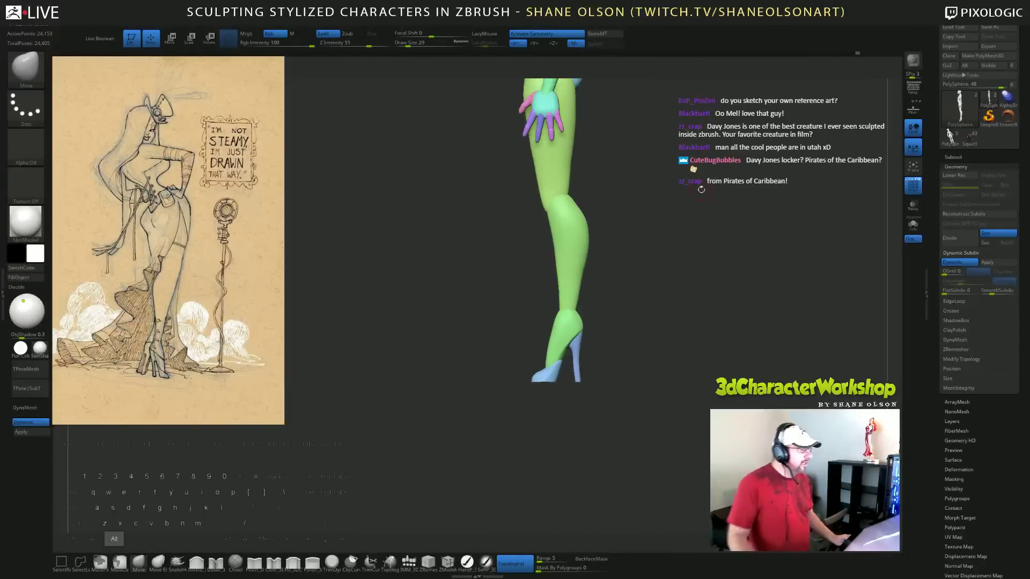
{"action": "left_click_drag", "start_coordinate": [700, 189], "coordinate": [697, 249], "text": "alt"}
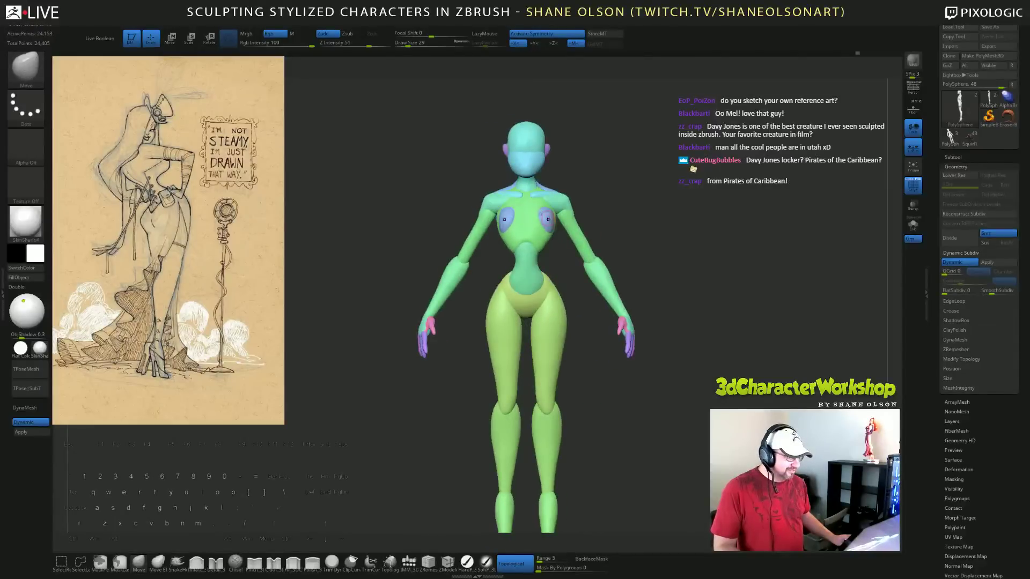
{"action": "left_click_drag", "start_coordinate": [580, 204], "coordinate": [595, 203]}
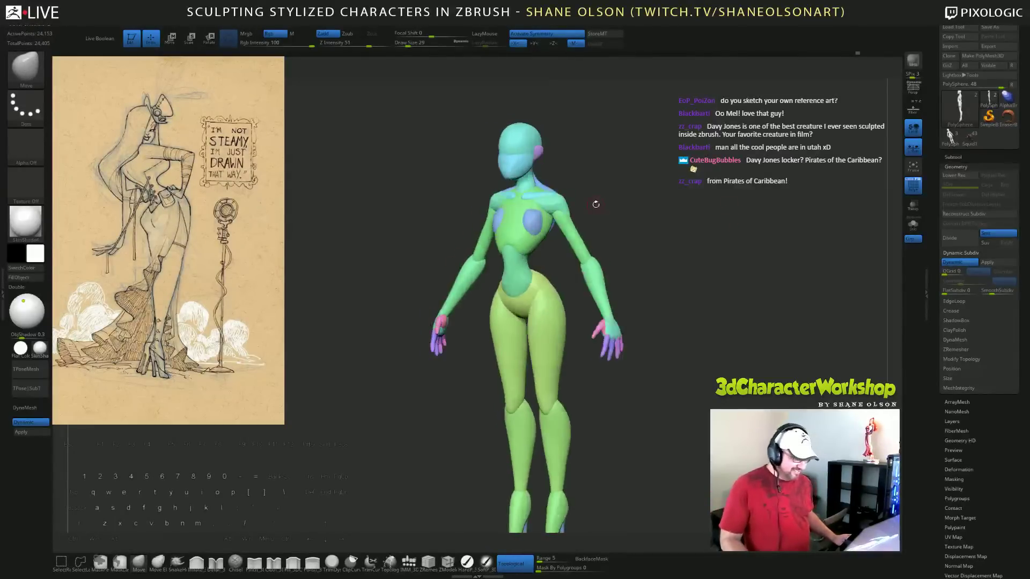
{"action": "left_click", "coordinate": [539, 219], "text": "ctrl+shift"}
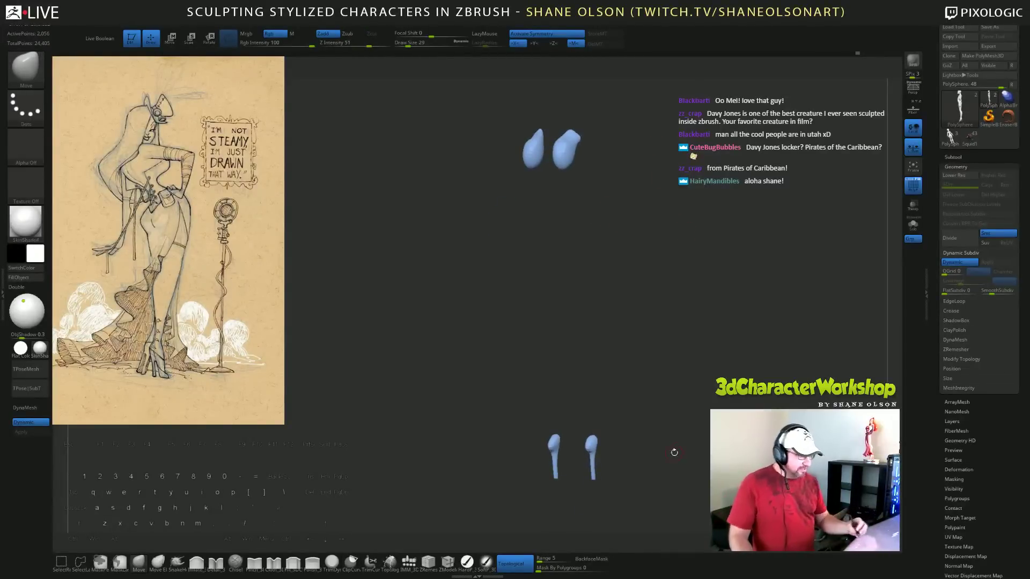
{"action": "left_click_drag", "start_coordinate": [692, 446], "coordinate": [689, 394]}
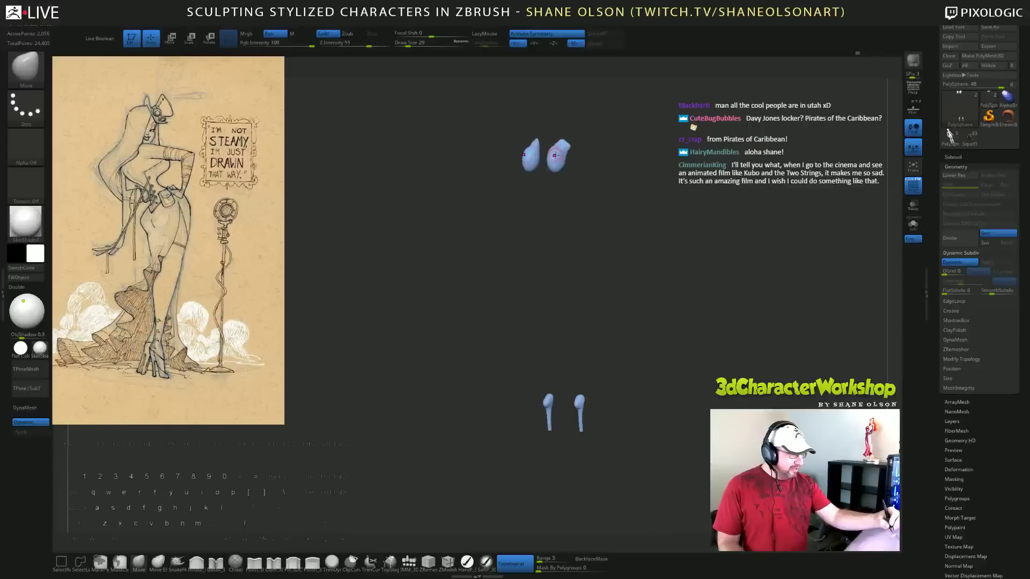
{"action": "left_click_drag", "start_coordinate": [713, 427], "coordinate": [712, 391], "text": "alt"}
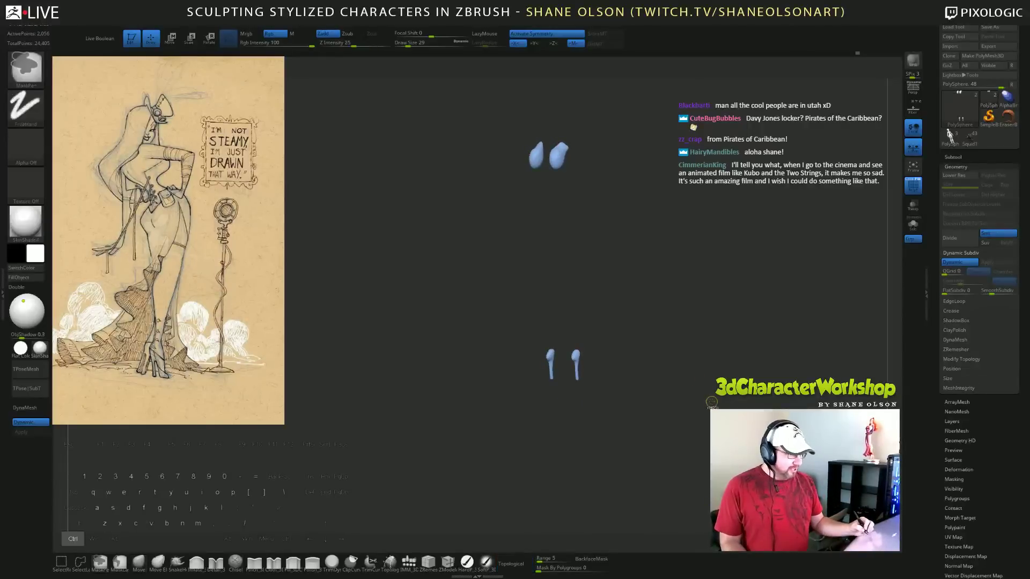
{"action": "left_click", "coordinate": [712, 403], "text": "ctrl+shift"}
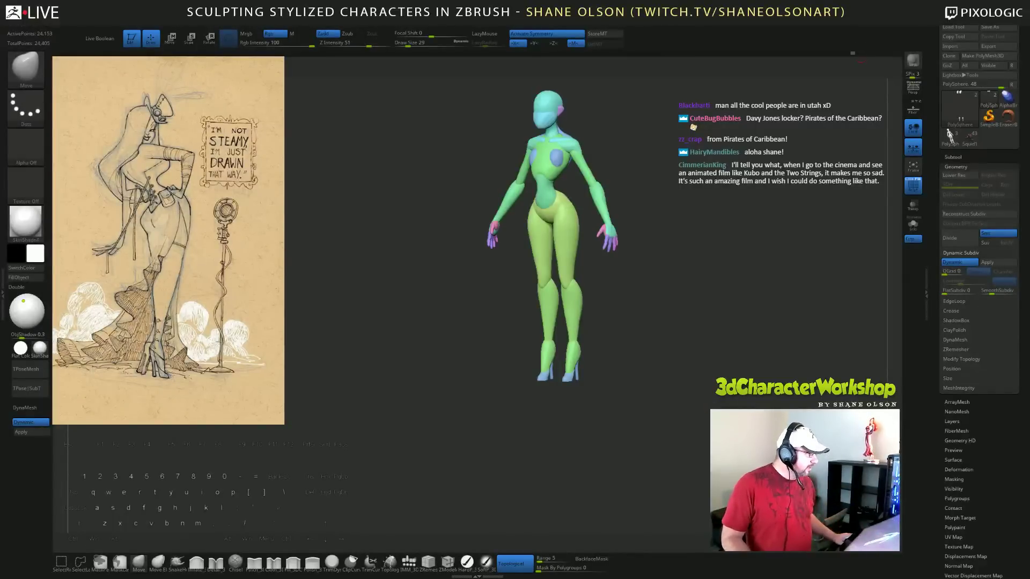
{"action": "left_click", "coordinate": [858, 53]}
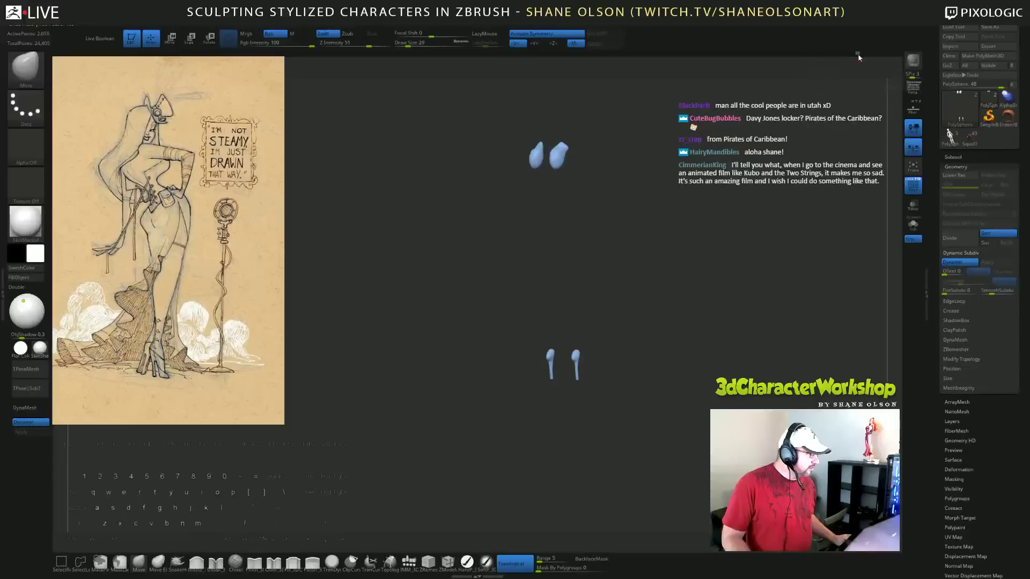
{"action": "left_click", "coordinate": [853, 53]}
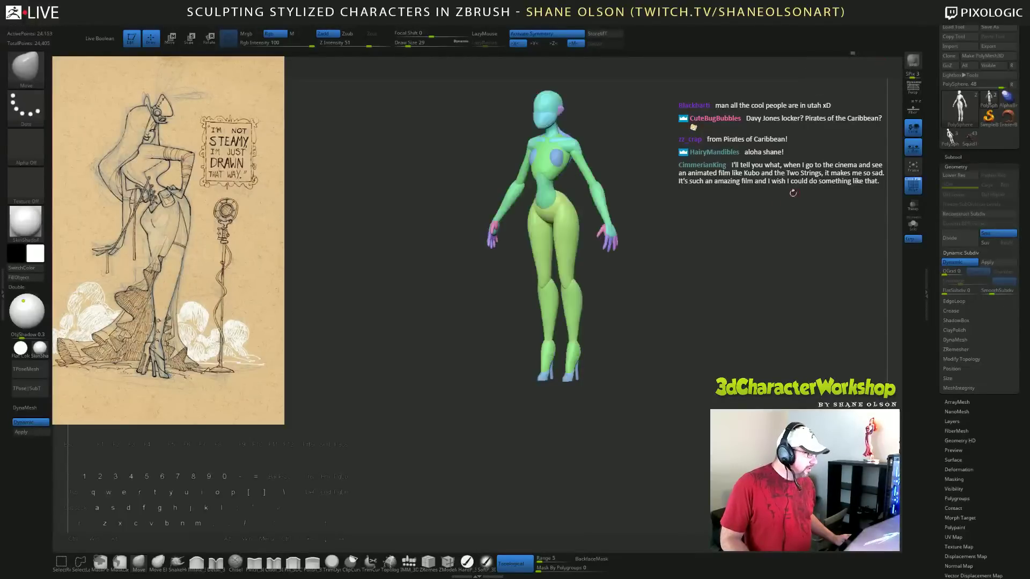
{"action": "left_click_drag", "start_coordinate": [793, 168], "coordinate": [763, 210], "text": "alt"}
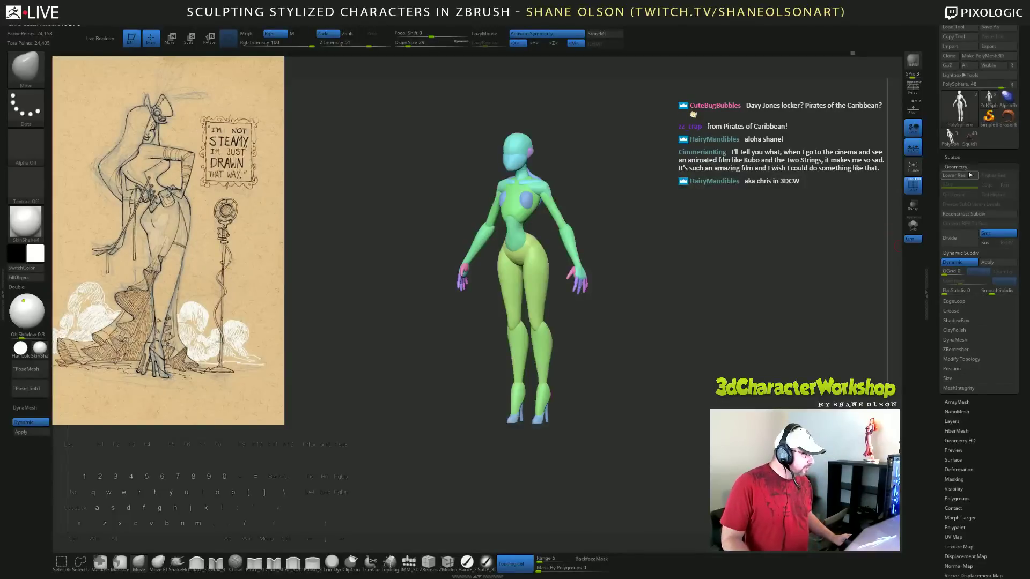
Duplicate the figure subtool and roll the original back in its undo history to the version with full breast forms.
{"action": "left_click", "coordinate": [953, 157]}
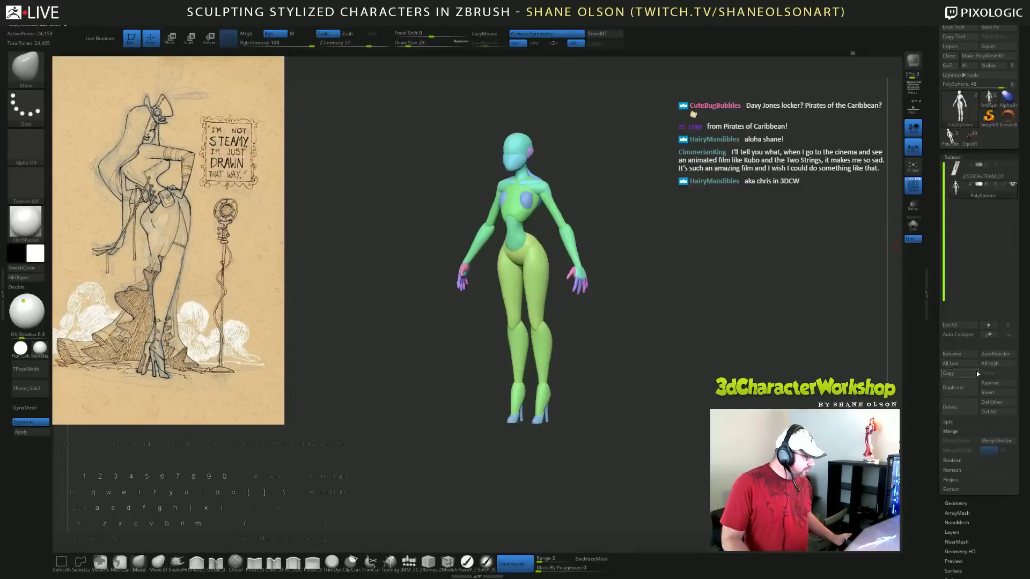
{"action": "left_click", "coordinate": [962, 389]}
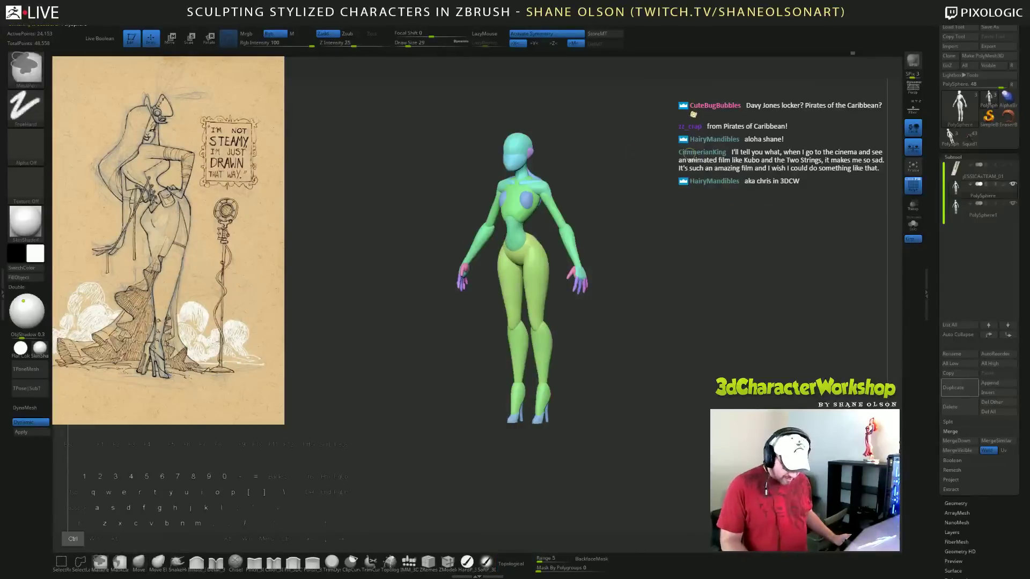
{"action": "key", "text": "ctrl+z"}
{"action": "key", "text": "ctrl+z"}
{"action": "key", "text": "ctrl+z"}
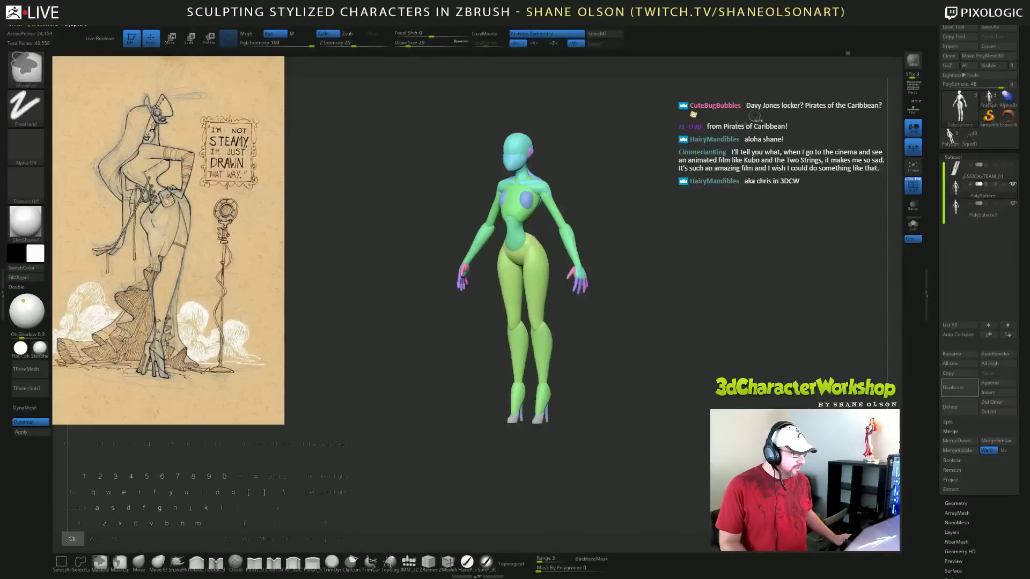
{"action": "mouse_move", "coordinate": [845, 56]}
{"action": "left_mouse_down"}
{"action": "mouse_move", "coordinate": [807, 61]}
{"action": "mouse_move", "coordinate": [825, 65]}
{"action": "left_mouse_up"}
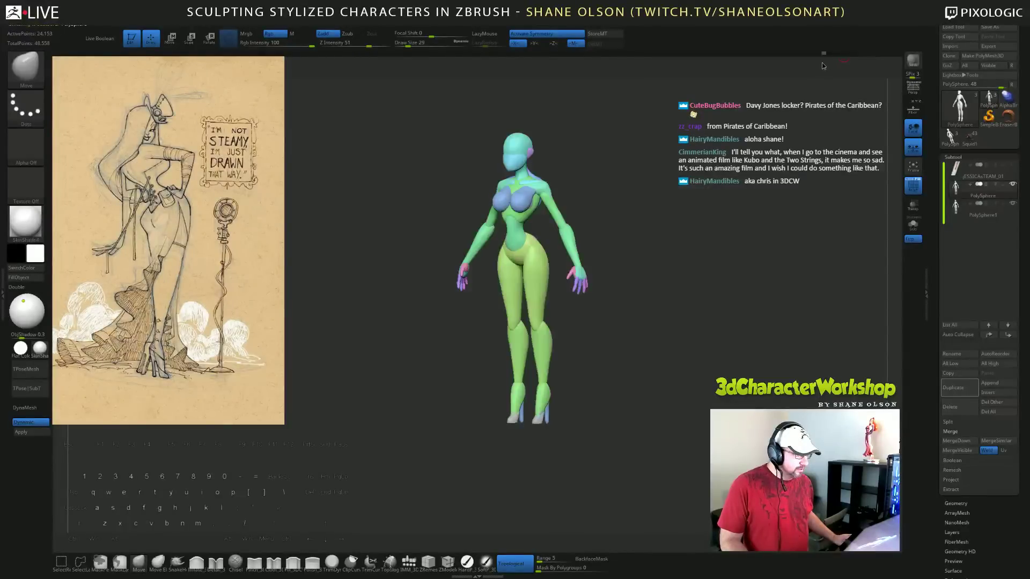
{"action": "mouse_move", "coordinate": [703, 198]}
{"action": "left_mouse_down"}
{"action": "mouse_move", "coordinate": [668, 207]}
{"action": "mouse_move", "coordinate": [686, 204]}
{"action": "left_mouse_up"}
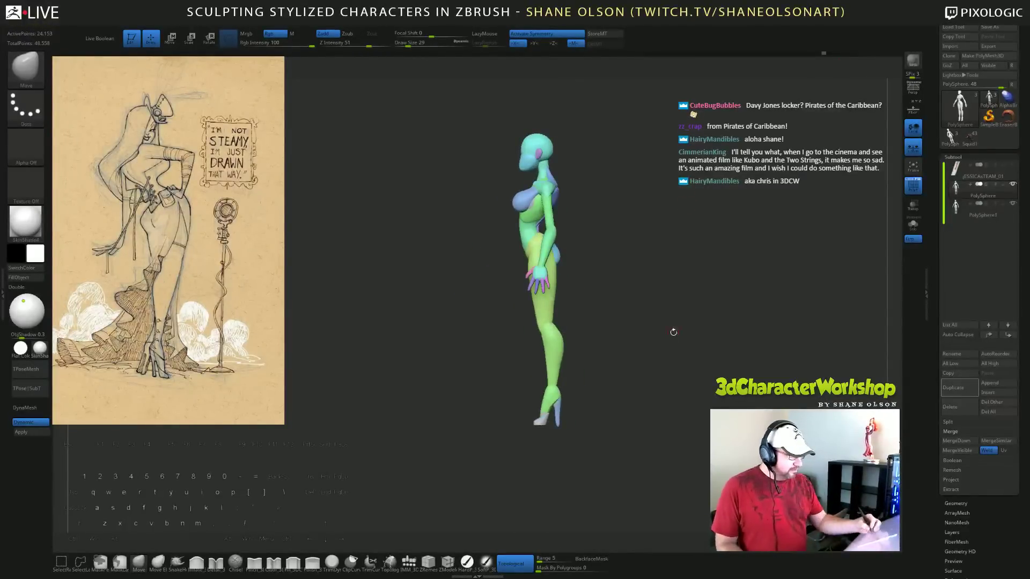
{"action": "left_click_drag", "start_coordinate": [671, 331], "coordinate": [708, 349]}
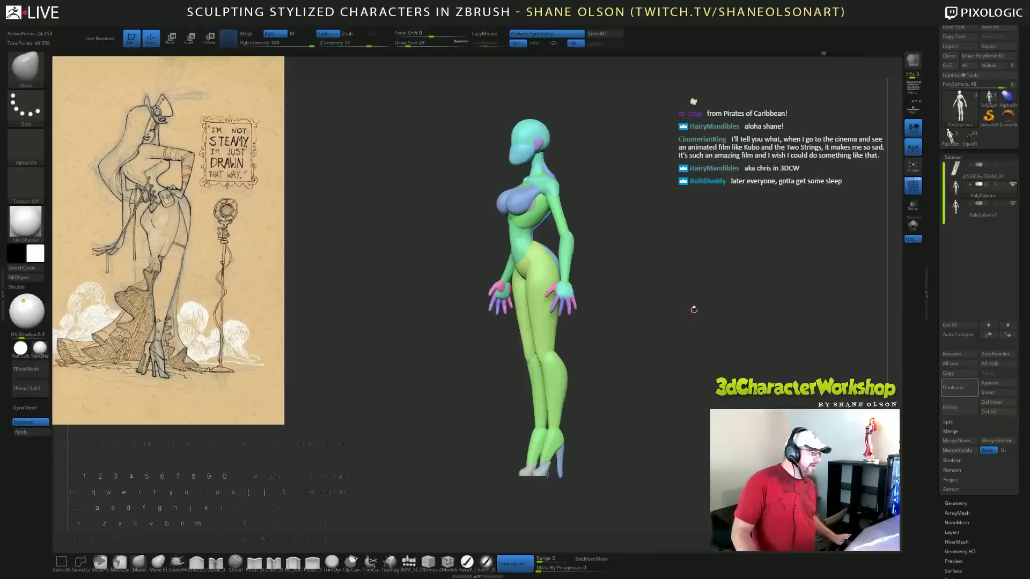
{"action": "left_click_drag", "start_coordinate": [684, 289], "coordinate": [759, 222]}
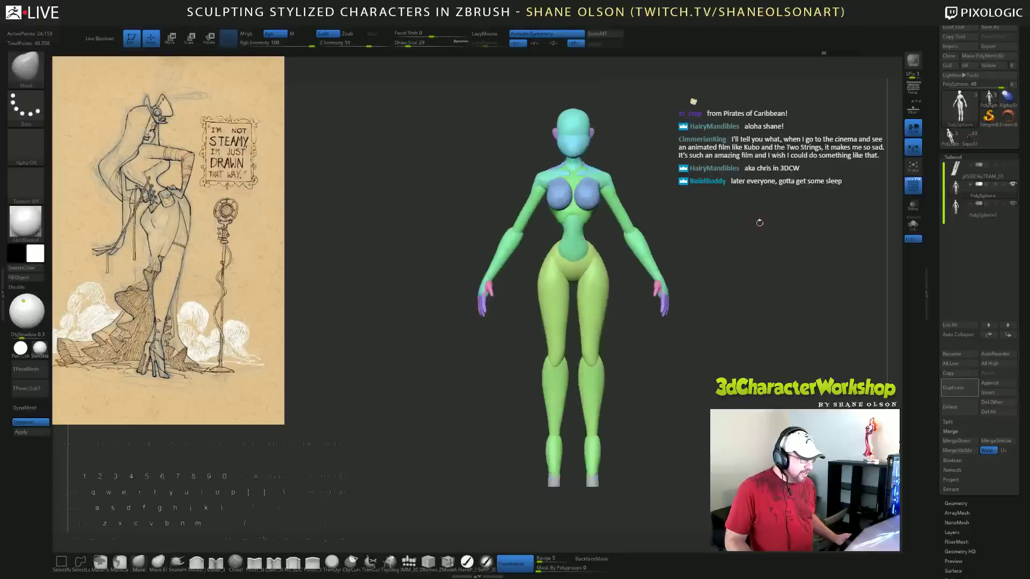
Select the duplicate figure subtool, solo it and hide the shoe toe pieces, heel spikes and breast forms.
{"action": "left_click", "coordinate": [974, 210]}
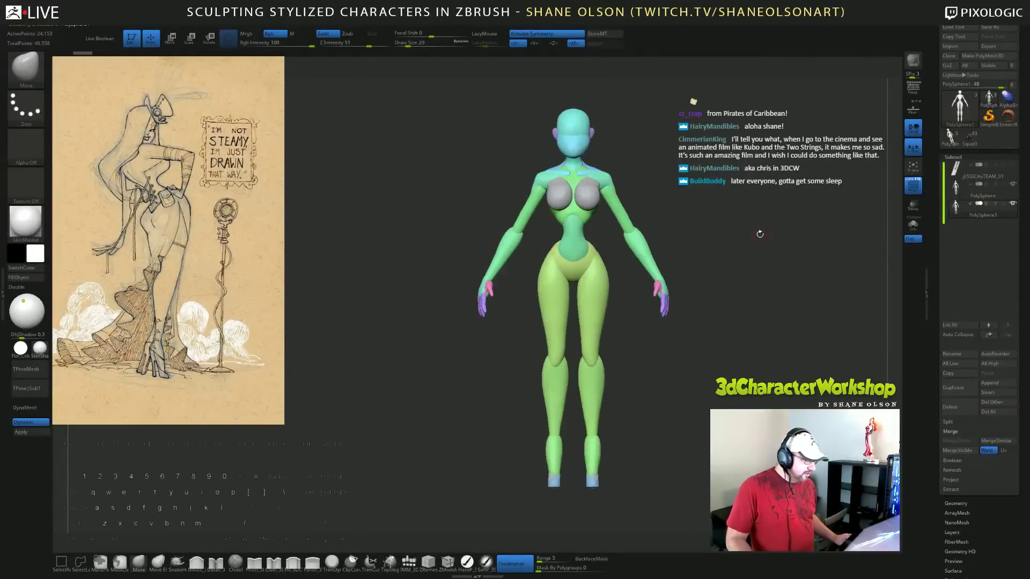
{"action": "left_click_drag", "start_coordinate": [759, 233], "coordinate": [755, 238]}
{"action": "left_click_drag", "start_coordinate": [729, 374], "coordinate": [720, 375]}
{"action": "left_click_drag", "start_coordinate": [775, 320], "coordinate": [743, 282], "text": "alt"}
{"action": "left_click", "coordinate": [918, 230]}
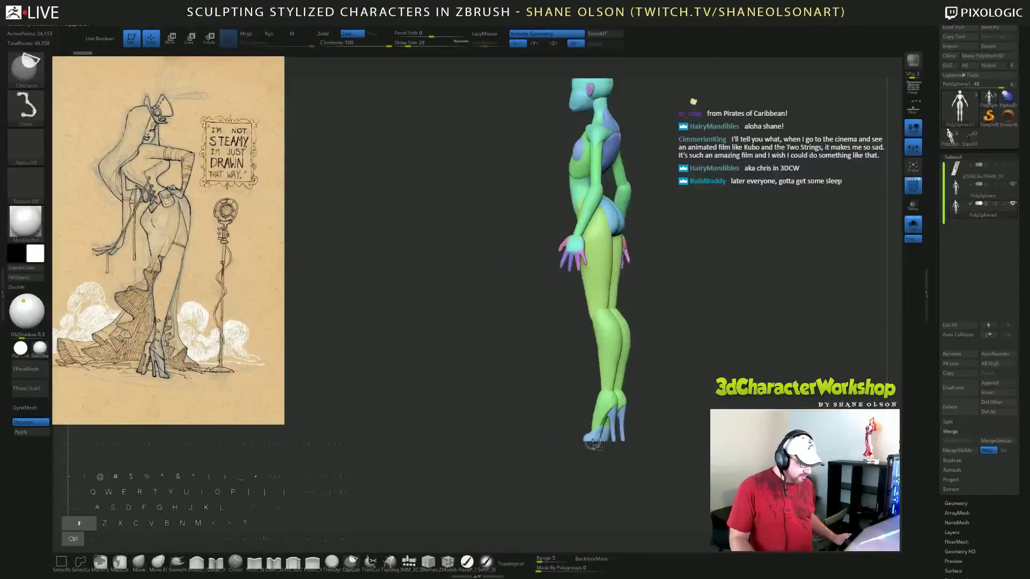
{"action": "left_click", "coordinate": [590, 435], "text": "ctrl+shift"}
{"action": "left_click", "coordinate": [614, 427], "text": "ctrl+shift"}
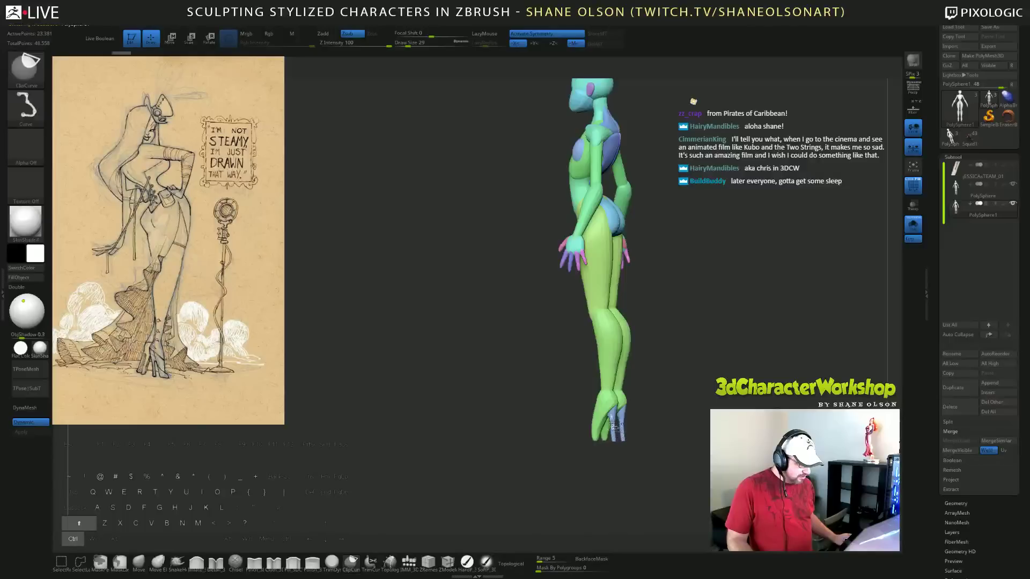
{"action": "left_click", "coordinate": [613, 425], "text": "ctrl+alt+shift"}
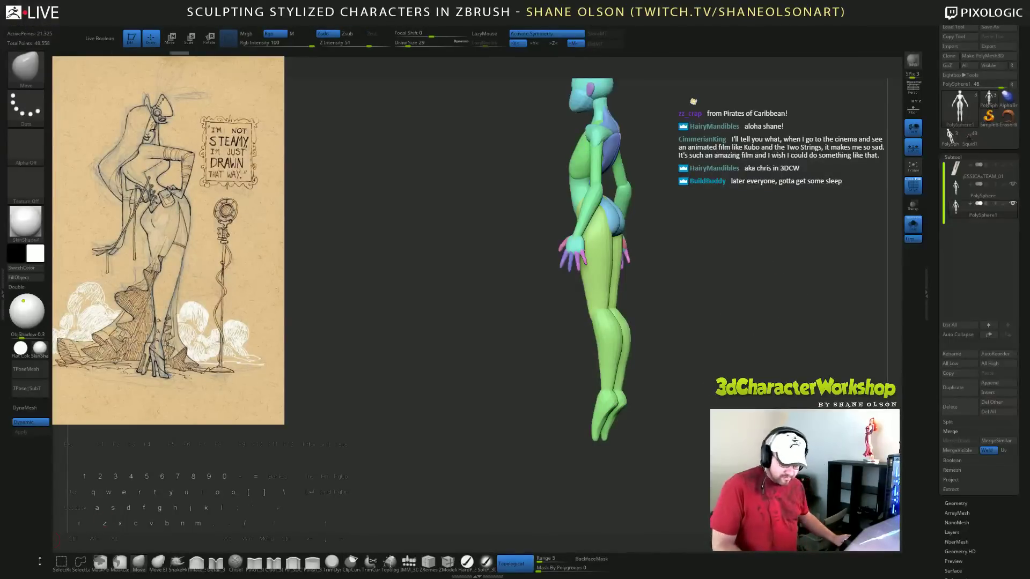
Reduce the duplicate to only the toe pieces and heel spikes, grouped as one polygroup, and delete the hidden geometry.
{"action": "left_click", "coordinate": [61, 561]}
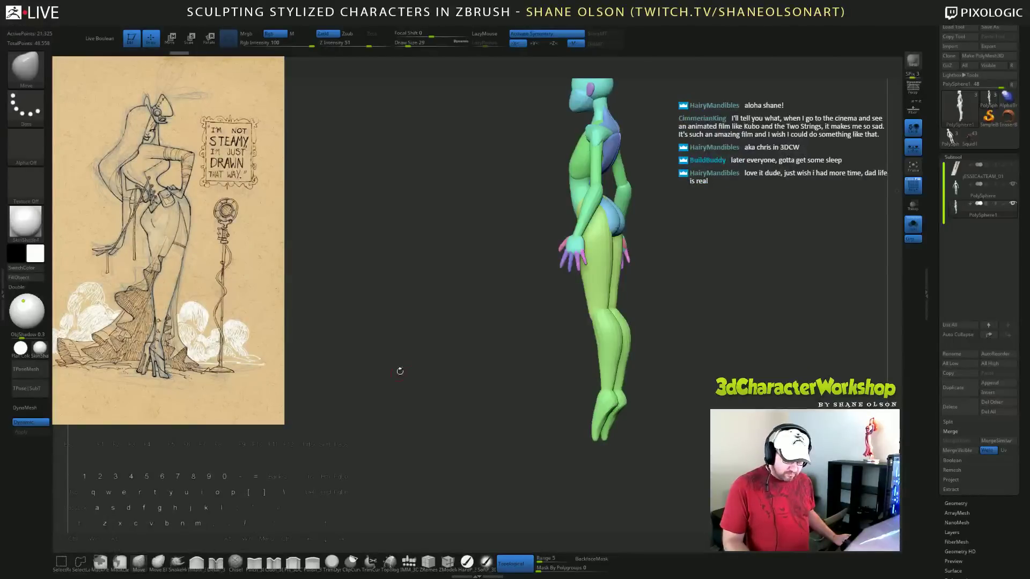
{"action": "left_click_drag", "start_coordinate": [438, 261], "coordinate": [452, 283], "text": "ctrl+shift"}
{"action": "left_click_drag", "start_coordinate": [517, 97], "coordinate": [629, 189], "text": "ctrl+alt+shift"}
{"action": "left_click_drag", "start_coordinate": [704, 243], "coordinate": [641, 277], "text": "alt"}
{"action": "key", "text": "ctrl+w"}
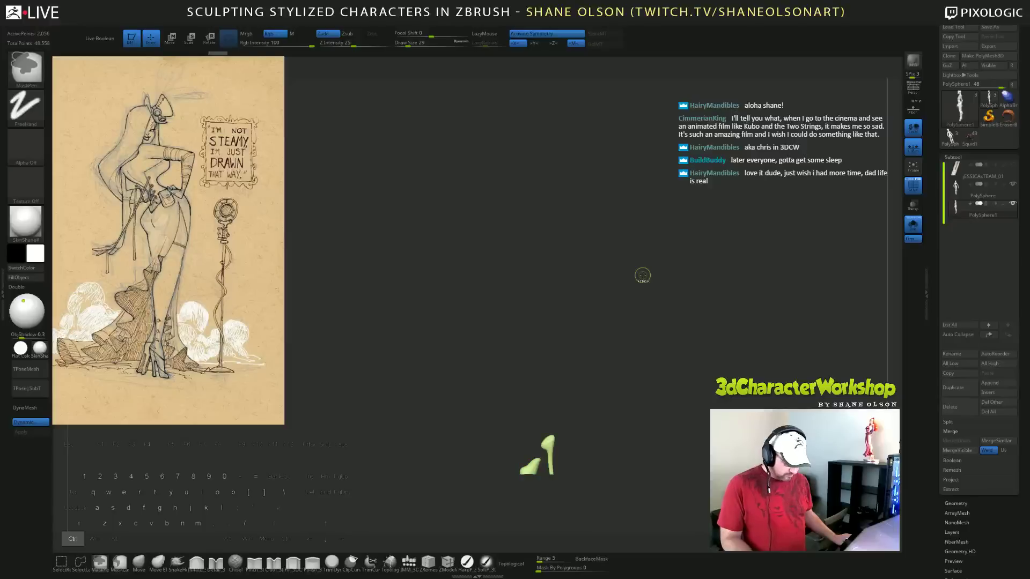
{"action": "key", "text": "2"}
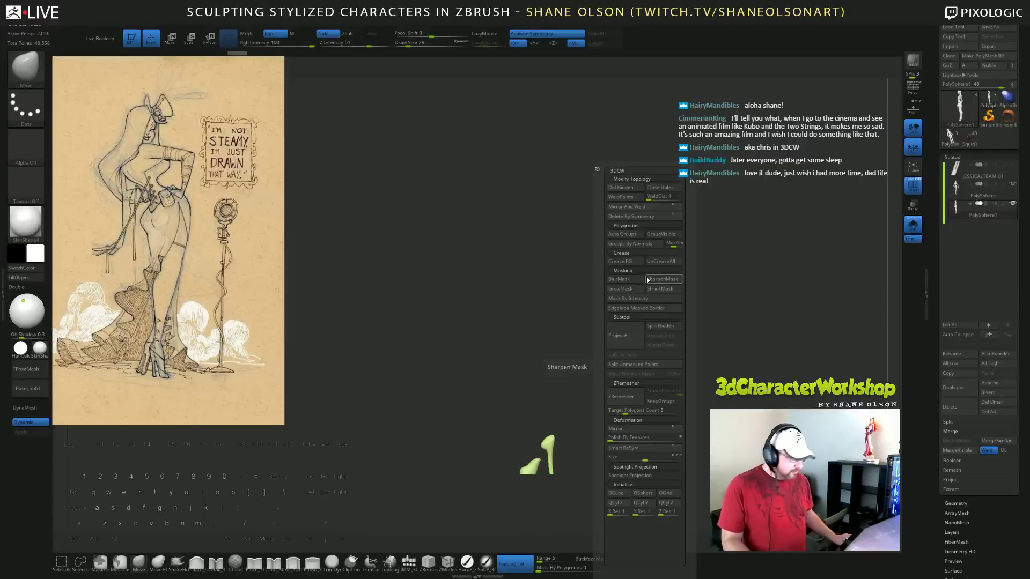
{"action": "left_click", "coordinate": [622, 190]}
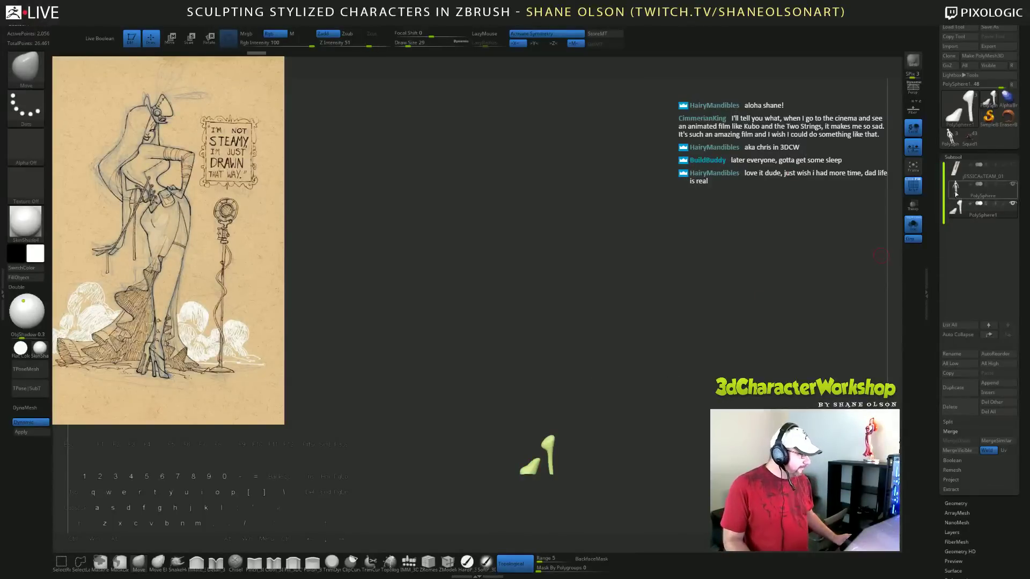
On the original figure, accept discarding the newer undo history and give the breast forms a polygroup separate from the heel spikes.
{"action": "left_click", "coordinate": [985, 193]}
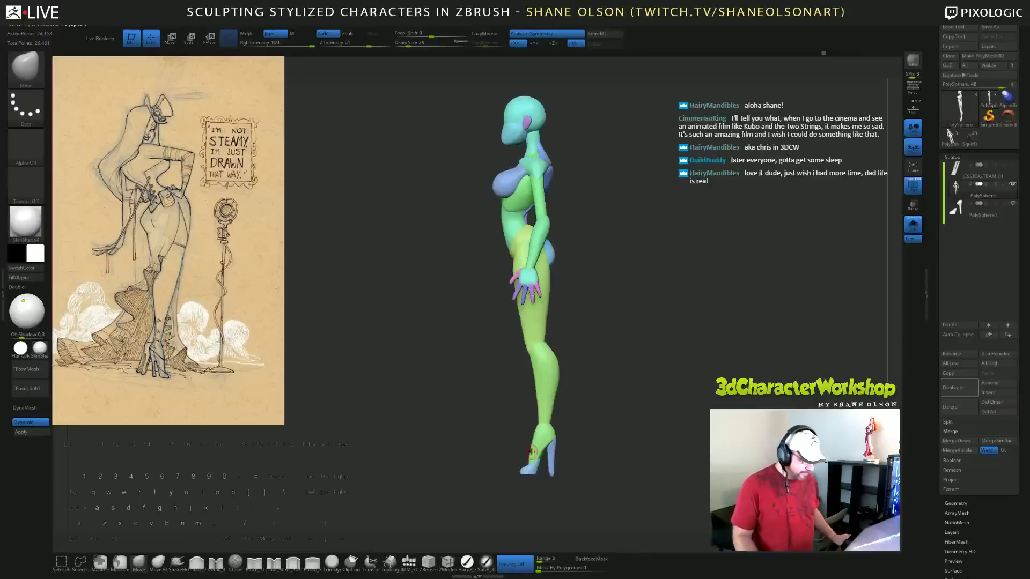
{"action": "left_click", "coordinate": [551, 457], "text": "ctrl+shift"}
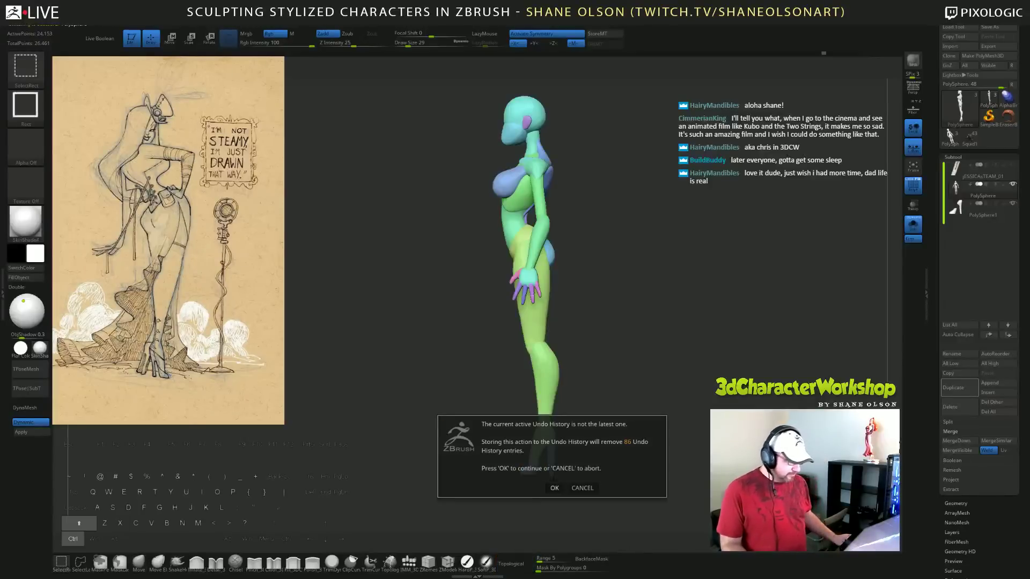
{"action": "left_click", "coordinate": [554, 488]}
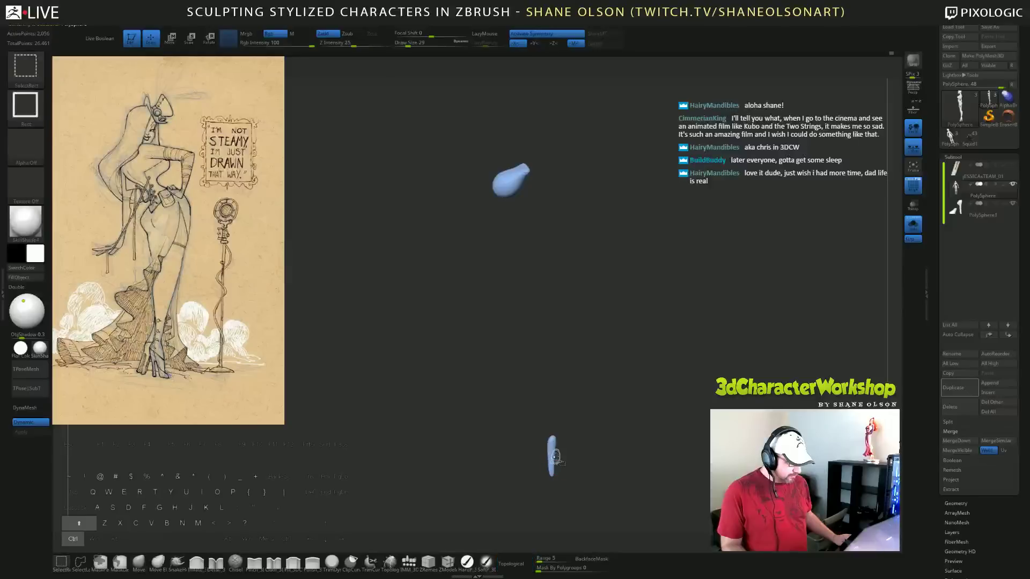
{"action": "left_click_drag", "start_coordinate": [445, 114], "coordinate": [552, 232], "text": "ctrl+shift"}
{"action": "left_click", "coordinate": [634, 226], "text": "ctrl+shift"}
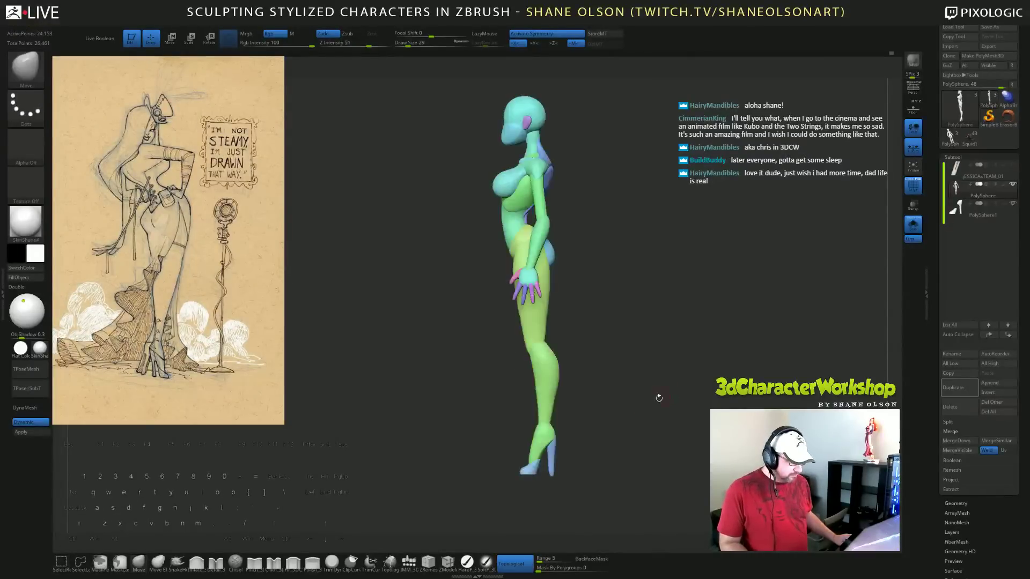
Hide the old toe pieces and heel spikes on the original figure and delete the hidden geometry.
{"action": "left_click", "coordinate": [552, 456], "text": "ctrl+shift"}
{"action": "left_click", "coordinate": [551, 456], "text": "ctrl+shift"}
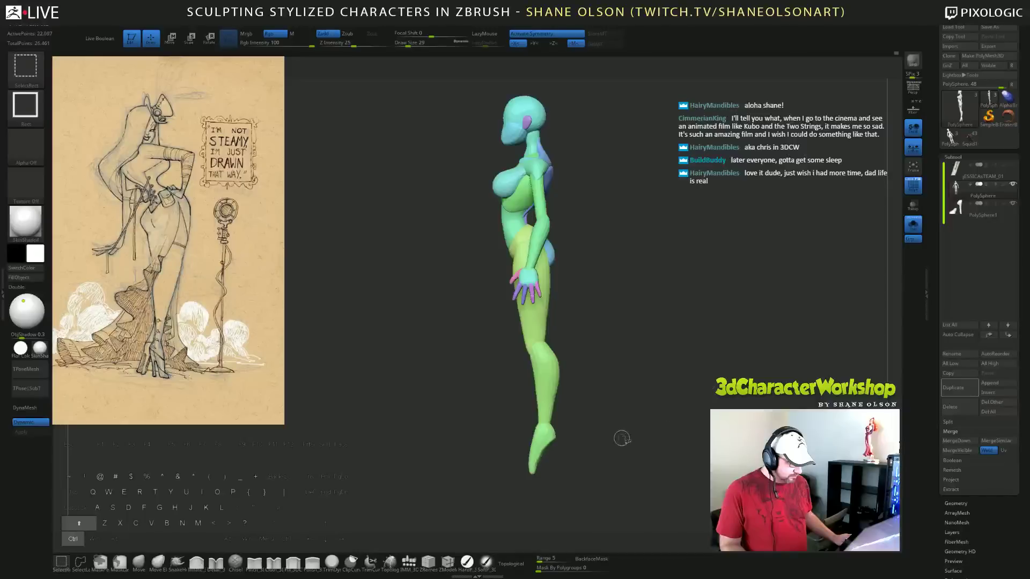
{"action": "left_click_drag", "start_coordinate": [697, 358], "coordinate": [641, 321], "text": "ctrl+shift"}
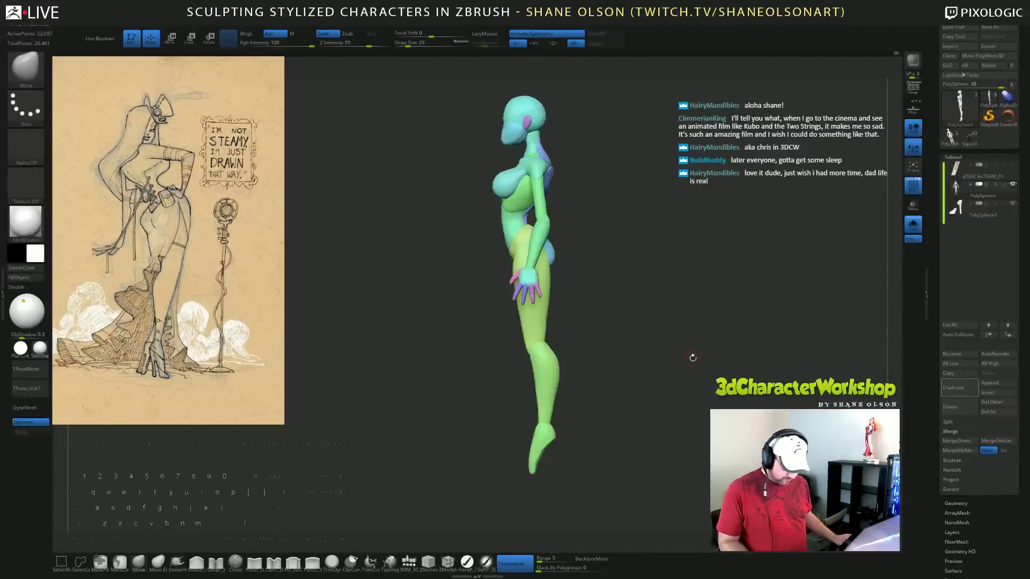
{"action": "key", "text": "1"}
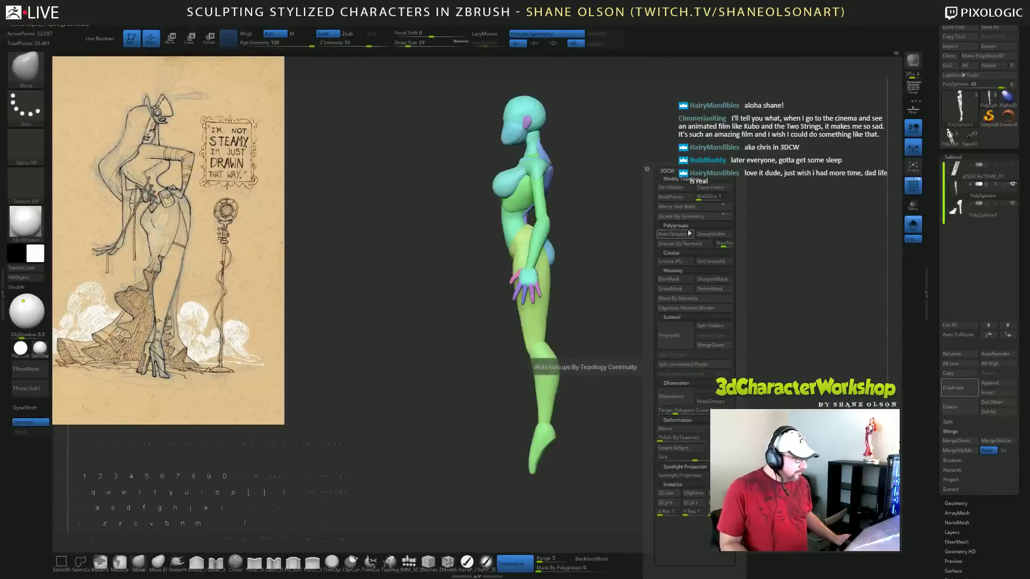
{"action": "left_click", "coordinate": [674, 188]}
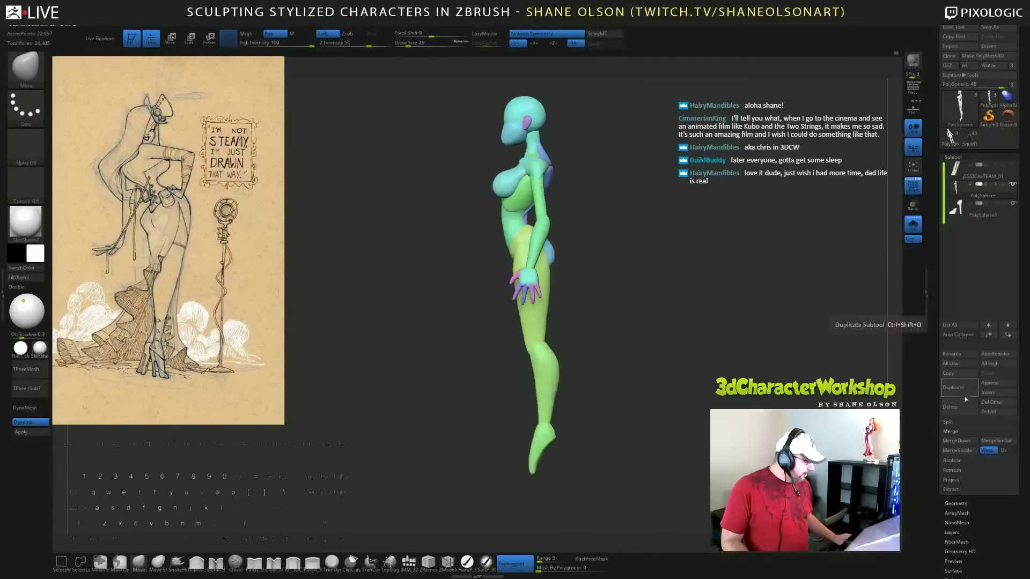
Merge the figure down with the shoe subtool below it and accept the warning.
{"action": "left_click", "coordinate": [959, 440]}
{"action": "left_click", "coordinate": [854, 458]}
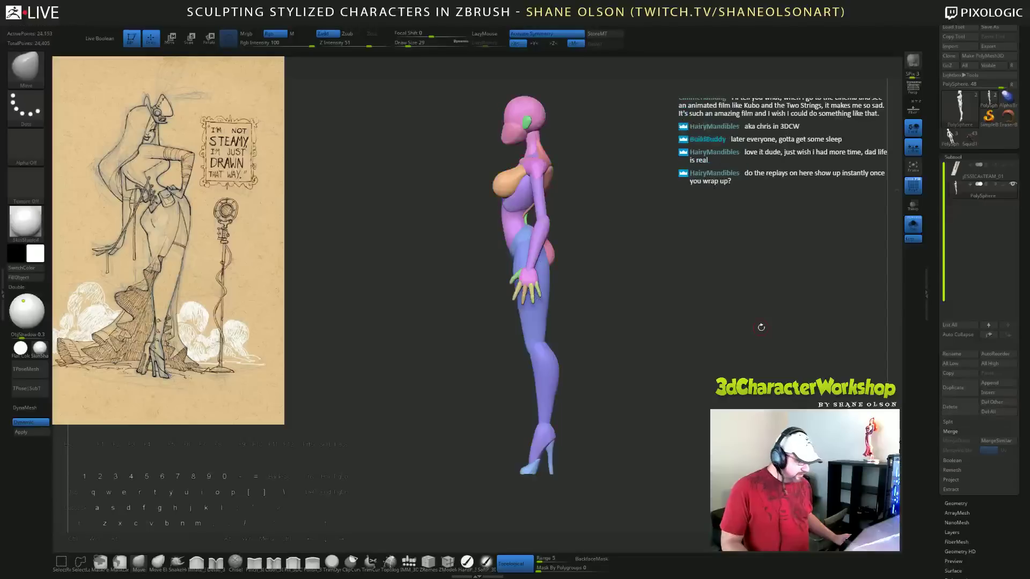
{"action": "left_click_drag", "start_coordinate": [760, 328], "coordinate": [708, 322]}
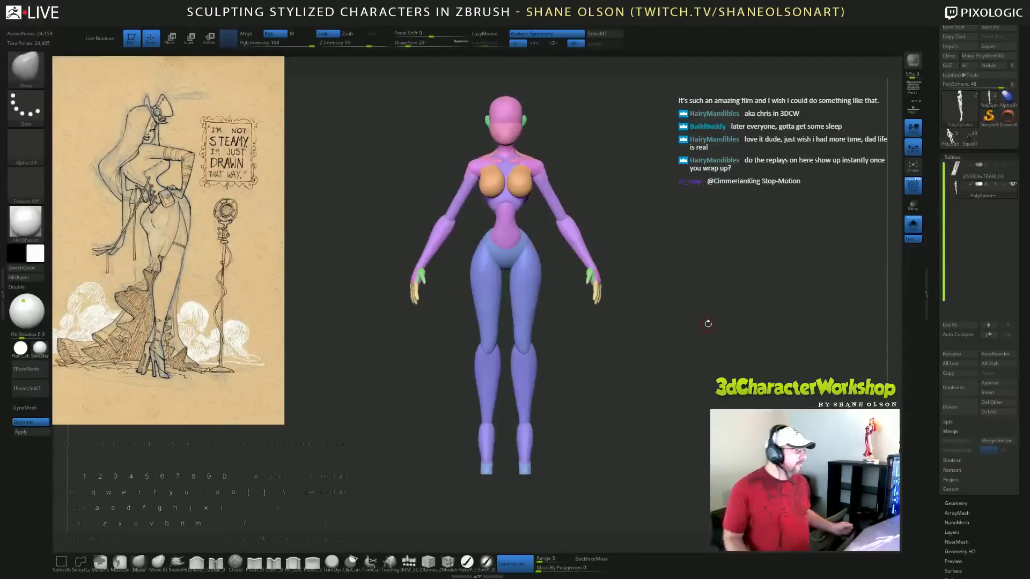
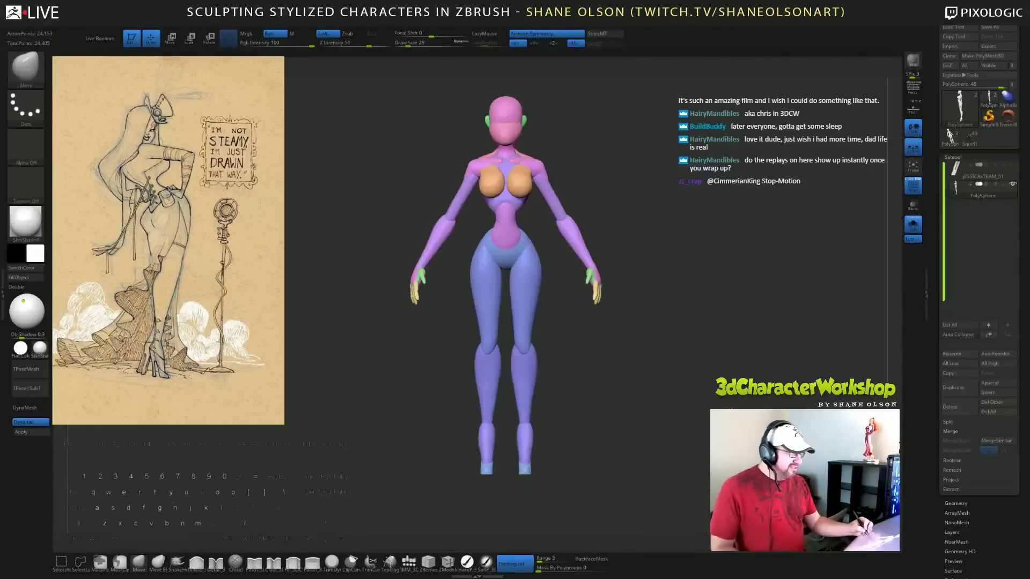
Adjust the ankles and feet from the front with the Move brush at draw sizes 74 and 83.
{"action": "left_click_drag", "start_coordinate": [708, 323], "coordinate": [713, 409]}
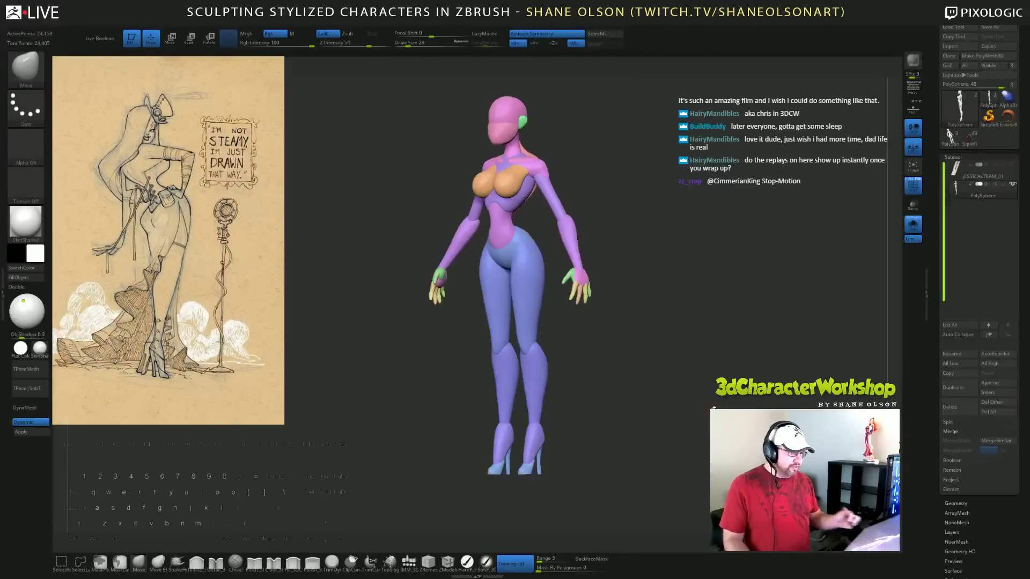
{"action": "left_click_drag", "start_coordinate": [712, 384], "coordinate": [719, 415]}
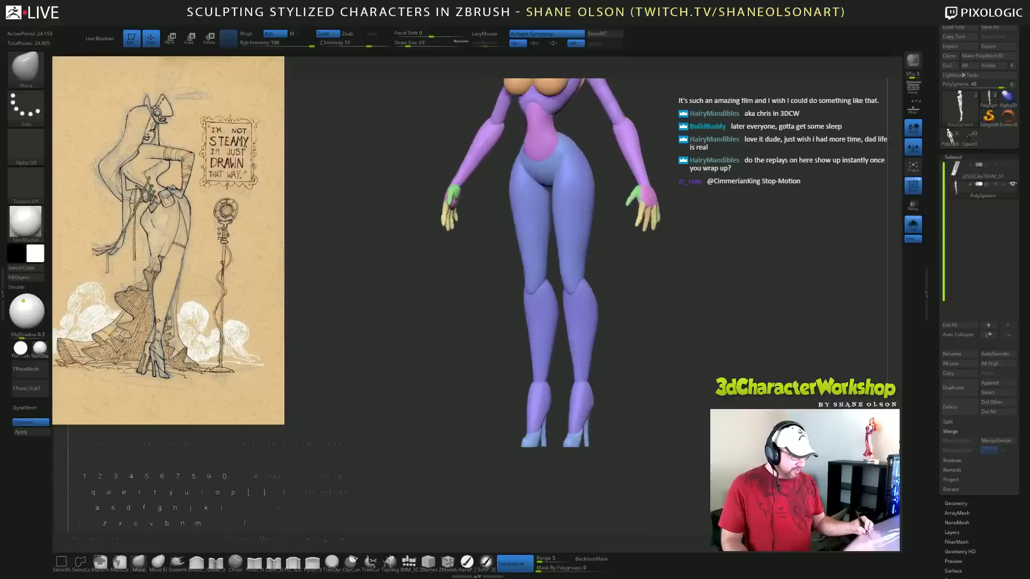
{"action": "left_click_drag", "start_coordinate": [692, 338], "coordinate": [727, 402]}
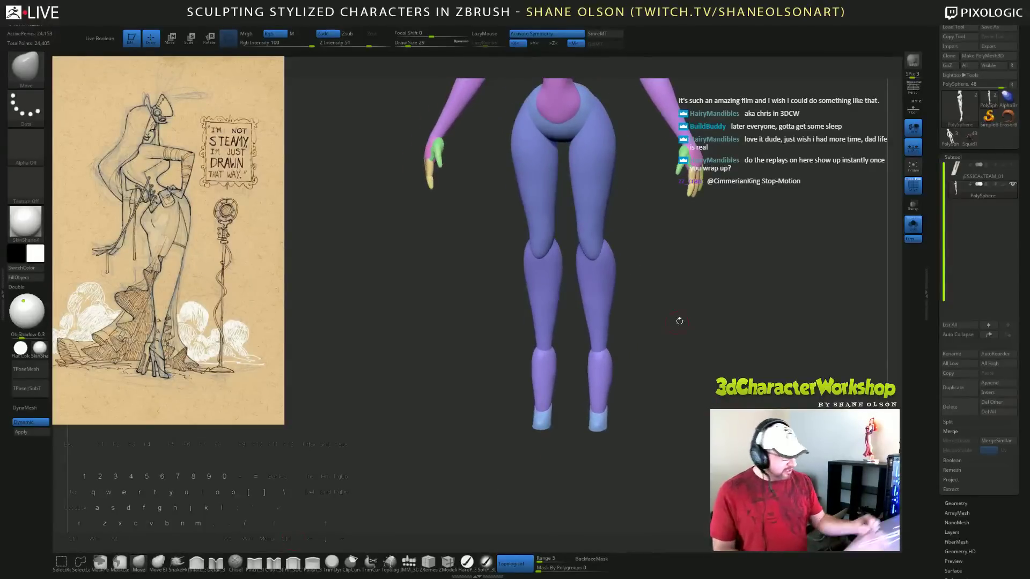
{"action": "key", "text": "s"}
{"action": "left_click_drag", "start_coordinate": [686, 318], "coordinate": [691, 318]}
{"action": "type", "text": "s74"}
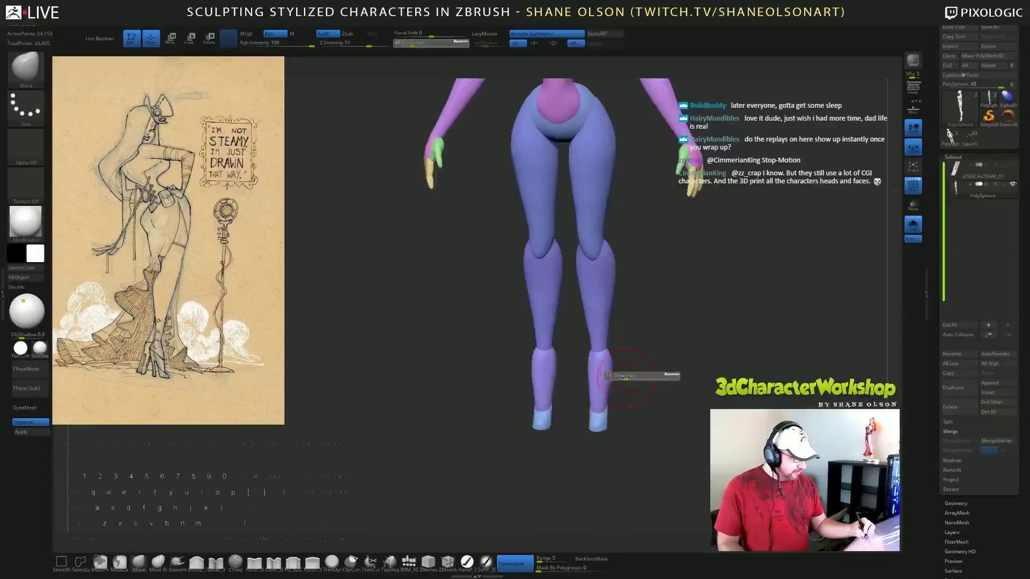
{"action": "key", "text": "Return"}
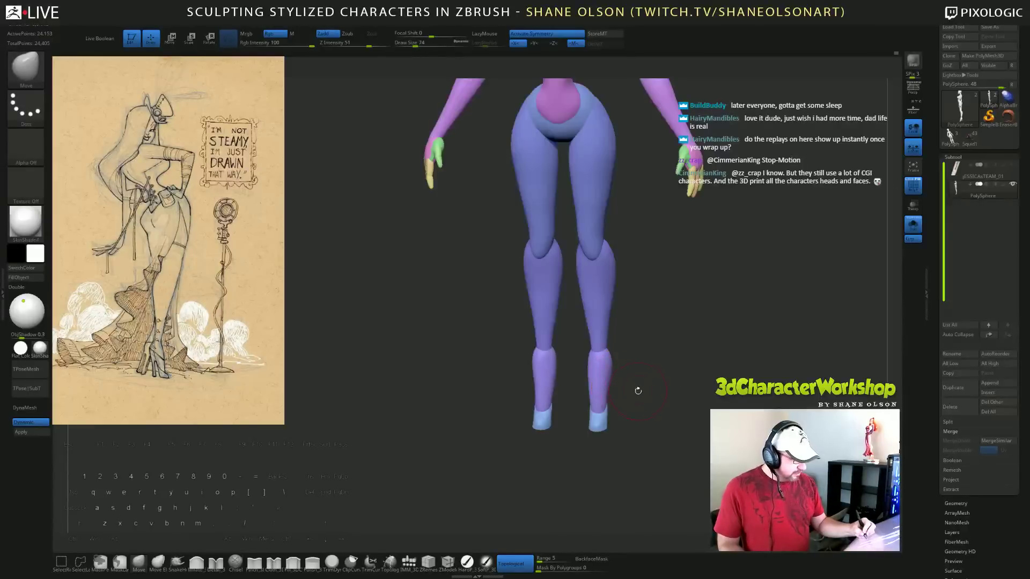
{"action": "left_click_drag", "start_coordinate": [638, 391], "coordinate": [639, 401]}
{"action": "type", "text": "s"}
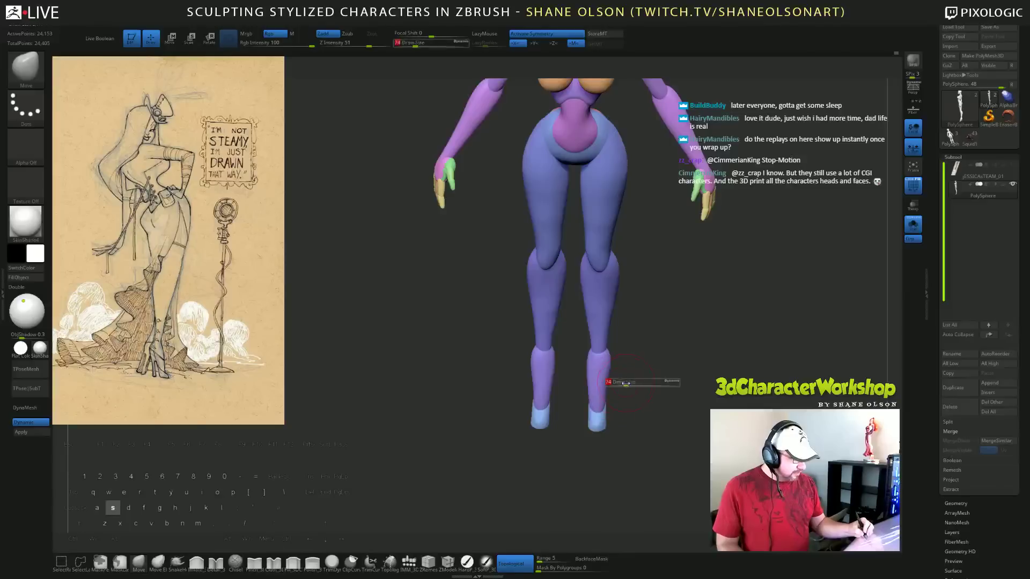
{"action": "type", "text": "83"}
{"action": "key", "text": "Return"}
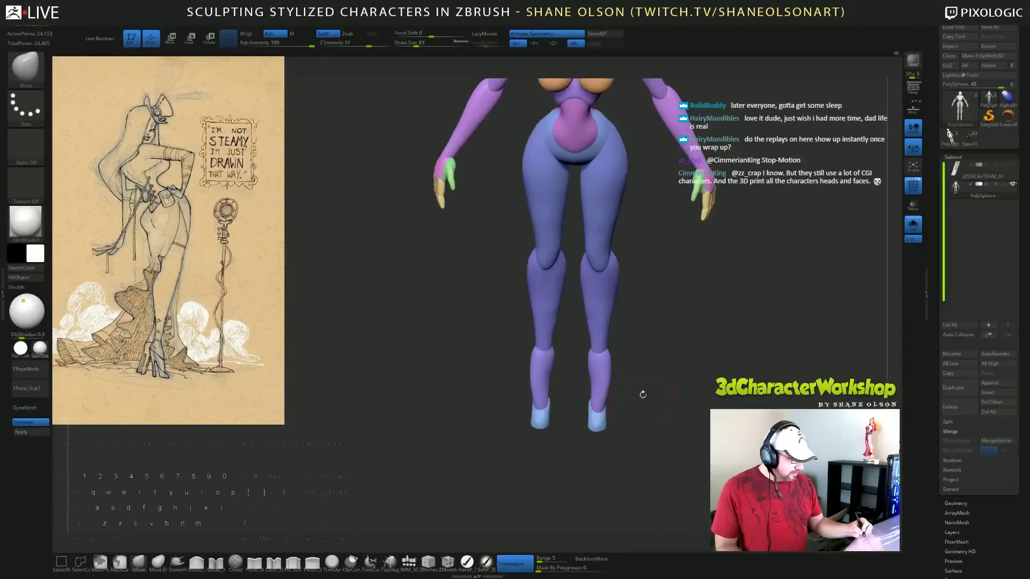
Adjust the high-heeled feet from the side and behind with the Move brush at draw size 46.
{"action": "mouse_move", "coordinate": [643, 394]}
{"action": "left_mouse_down"}
{"action": "mouse_move", "coordinate": [659, 377]}
{"action": "mouse_move", "coordinate": [641, 387]}
{"action": "mouse_move", "coordinate": [665, 390]}
{"action": "mouse_move", "coordinate": [648, 378]}
{"action": "left_mouse_up"}
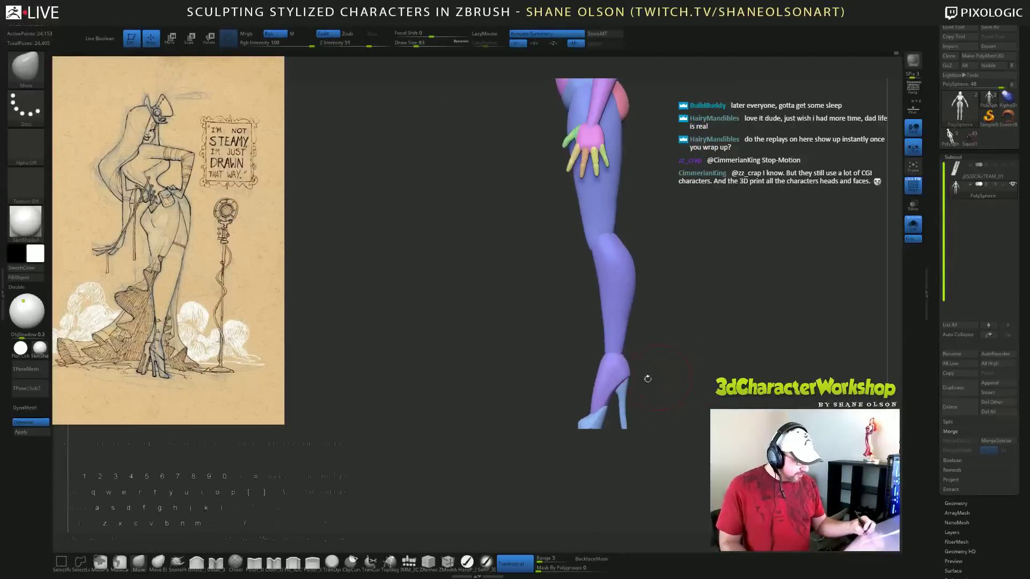
{"action": "mouse_move", "coordinate": [582, 369]}
{"action": "left_mouse_down", "text": "alt"}
{"action": "mouse_move", "coordinate": [579, 389]}
{"action": "mouse_move", "coordinate": [622, 378]}
{"action": "mouse_move", "coordinate": [614, 378]}
{"action": "mouse_move", "coordinate": [619, 402]}
{"action": "mouse_move", "coordinate": [665, 409]}
{"action": "mouse_move", "coordinate": [696, 437]}
{"action": "left_mouse_up", "text": "alt"}
{"action": "key", "text": "s"}
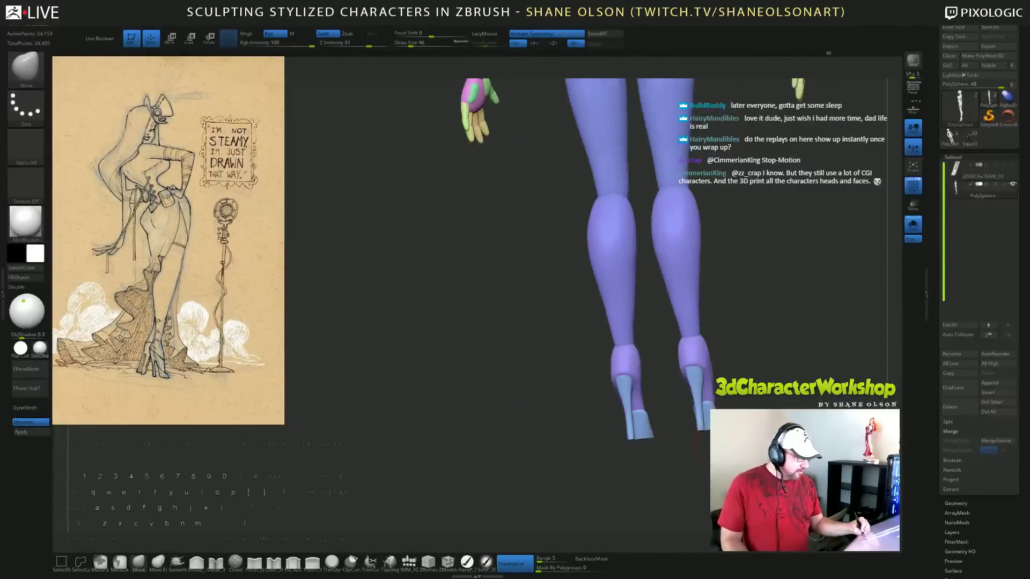
{"action": "mouse_move", "coordinate": [661, 349]}
{"action": "left_mouse_down"}
{"action": "mouse_move", "coordinate": [647, 352]}
{"action": "mouse_move", "coordinate": [666, 344]}
{"action": "mouse_move", "coordinate": [665, 362]}
{"action": "mouse_move", "coordinate": [687, 368]}
{"action": "mouse_move", "coordinate": [673, 392]}
{"action": "mouse_move", "coordinate": [651, 399]}
{"action": "left_mouse_up"}
Refine the back of the feet around the heel spikes with the Move brush at draw size 54, checking the side and front.
{"action": "key", "text": "s"}
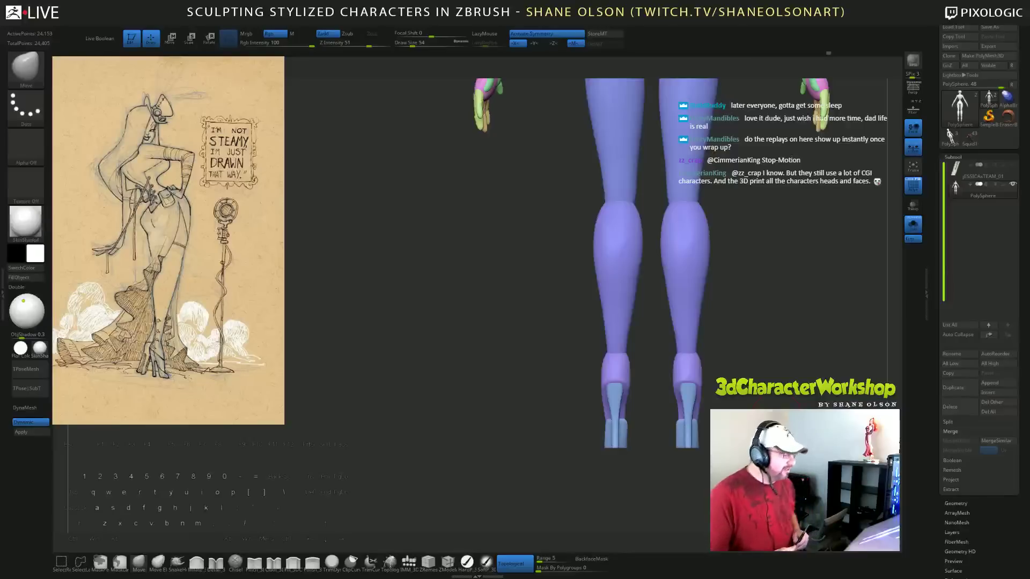
{"action": "mouse_move", "coordinate": [753, 400]}
{"action": "left_mouse_down"}
{"action": "mouse_move", "coordinate": [869, 419]}
{"action": "mouse_move", "coordinate": [760, 408]}
{"action": "left_mouse_up"}
{"action": "mouse_move", "coordinate": [665, 382]}
{"action": "left_mouse_down"}
{"action": "mouse_move", "coordinate": [647, 387]}
{"action": "mouse_move", "coordinate": [648, 372]}
{"action": "left_mouse_up"}
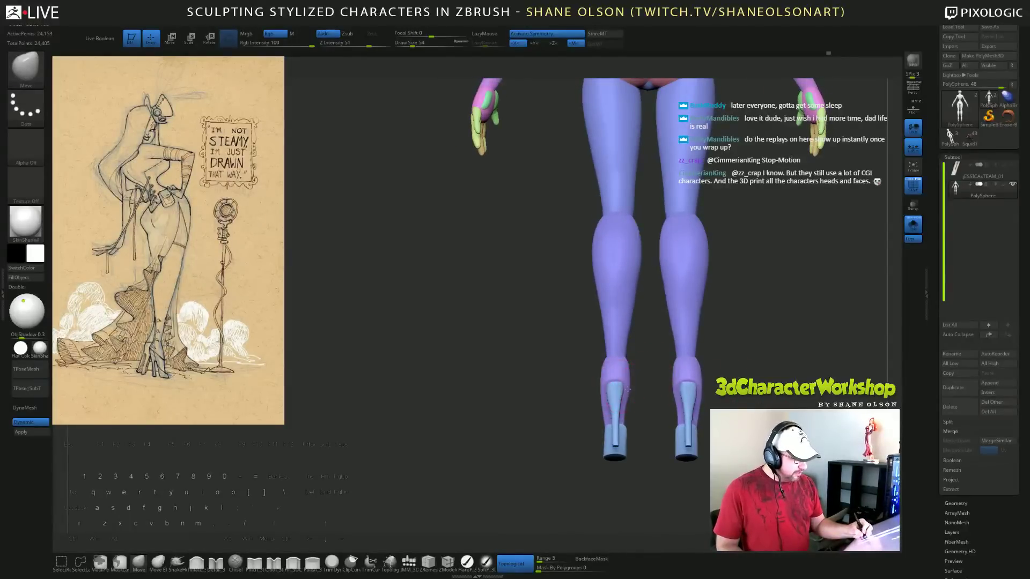
{"action": "left_click_drag", "start_coordinate": [655, 411], "coordinate": [665, 412]}
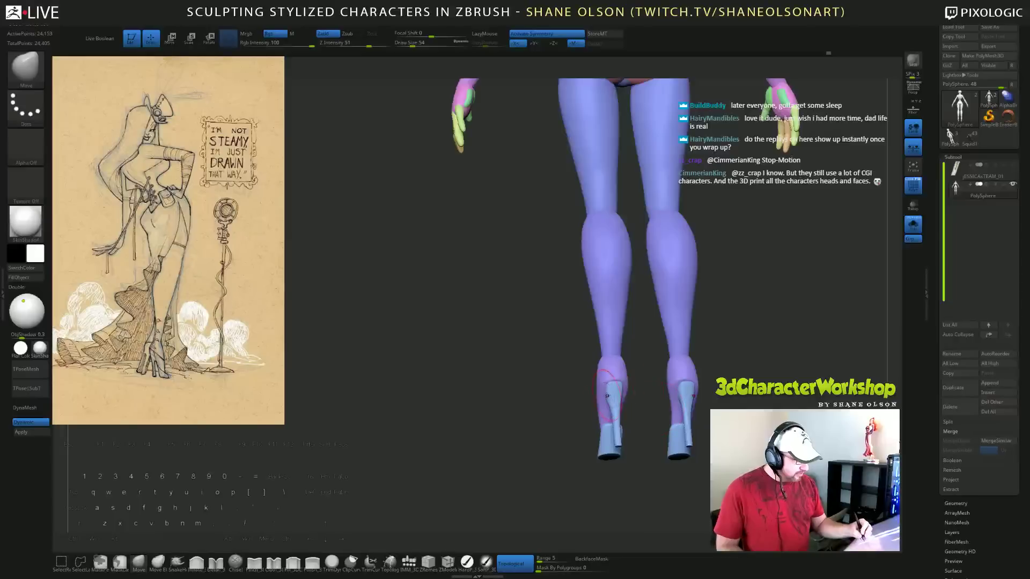
{"action": "left_click_drag", "start_coordinate": [608, 395], "coordinate": [612, 397]}
{"action": "left_click_drag", "start_coordinate": [644, 427], "coordinate": [649, 421], "text": "shift"}
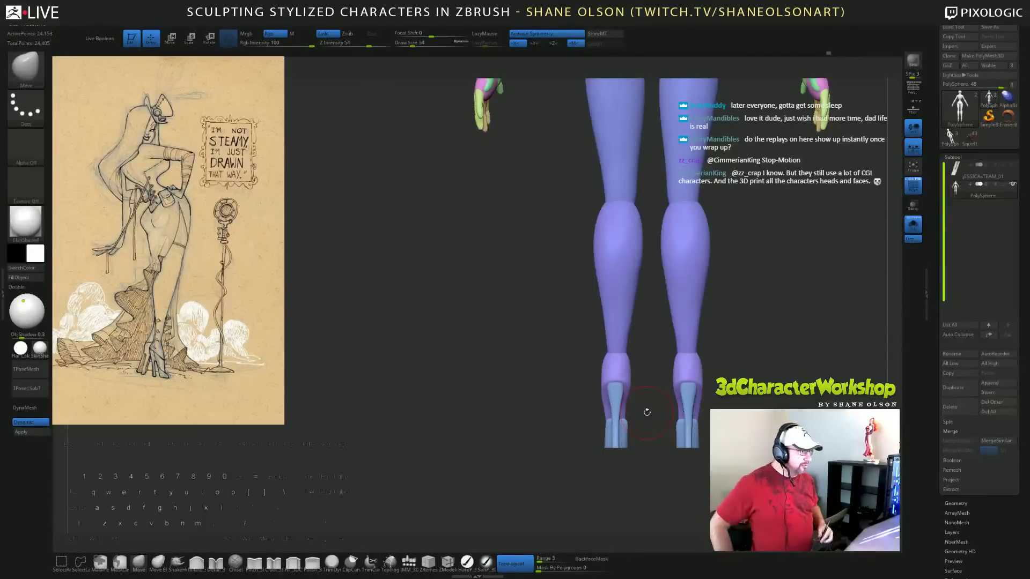
{"action": "left_click_drag", "start_coordinate": [647, 412], "coordinate": [722, 410]}
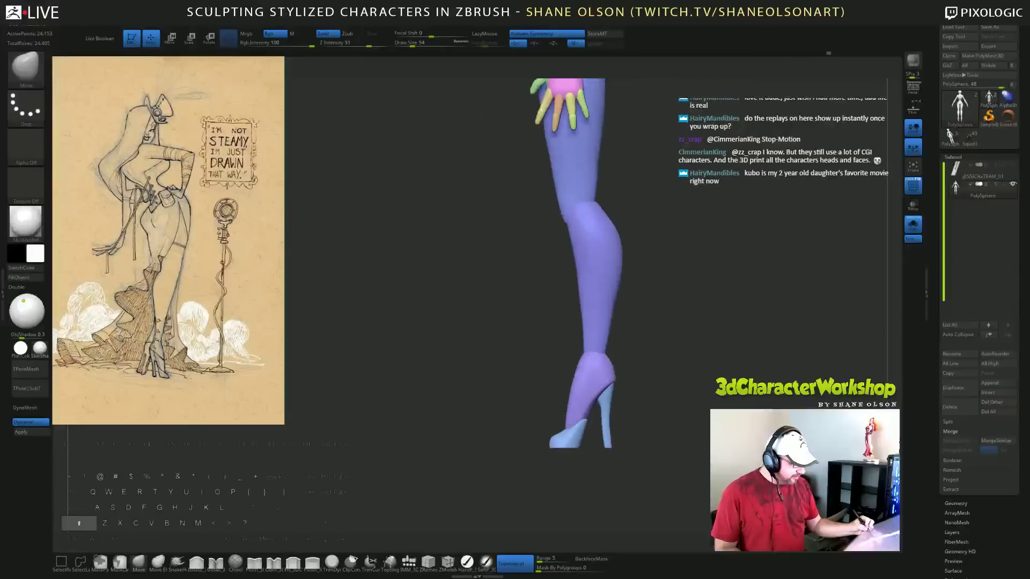
{"action": "left_click_drag", "start_coordinate": [648, 410], "coordinate": [722, 410]}
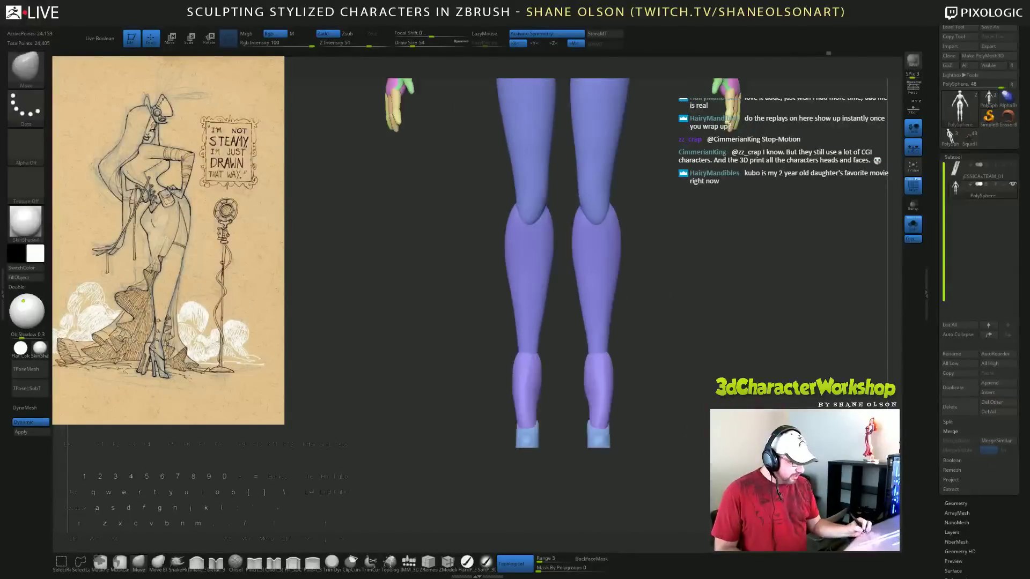
{"action": "left_click_drag", "start_coordinate": [643, 368], "coordinate": [668, 372]}
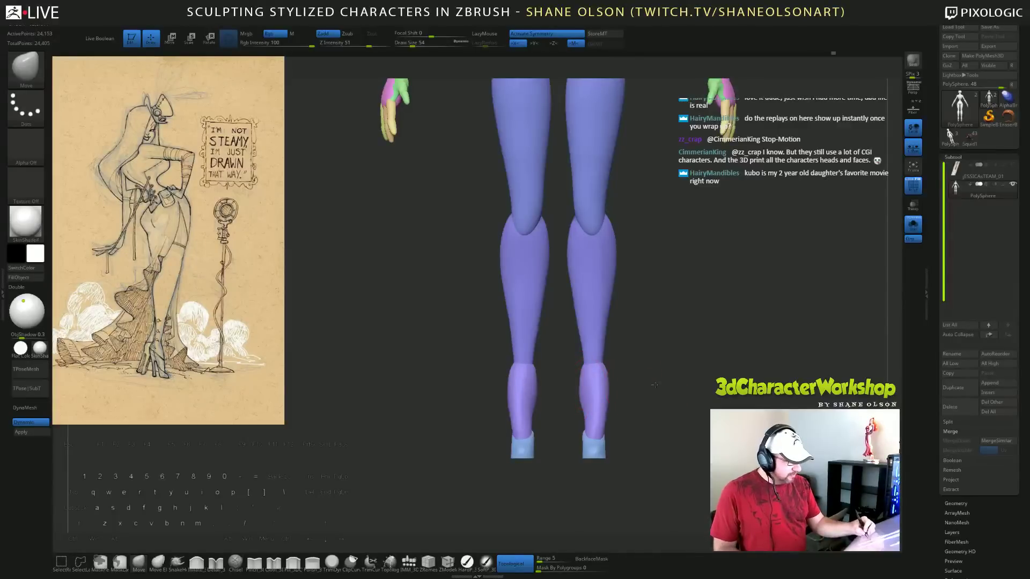
Adjust the front of the knees from the side with the Move brush at draw size 140.
{"action": "mouse_move", "coordinate": [655, 385]}
{"action": "left_mouse_down"}
{"action": "mouse_move", "coordinate": [585, 389]}
{"action": "mouse_move", "coordinate": [615, 390]}
{"action": "mouse_move", "coordinate": [594, 390]}
{"action": "left_mouse_up"}
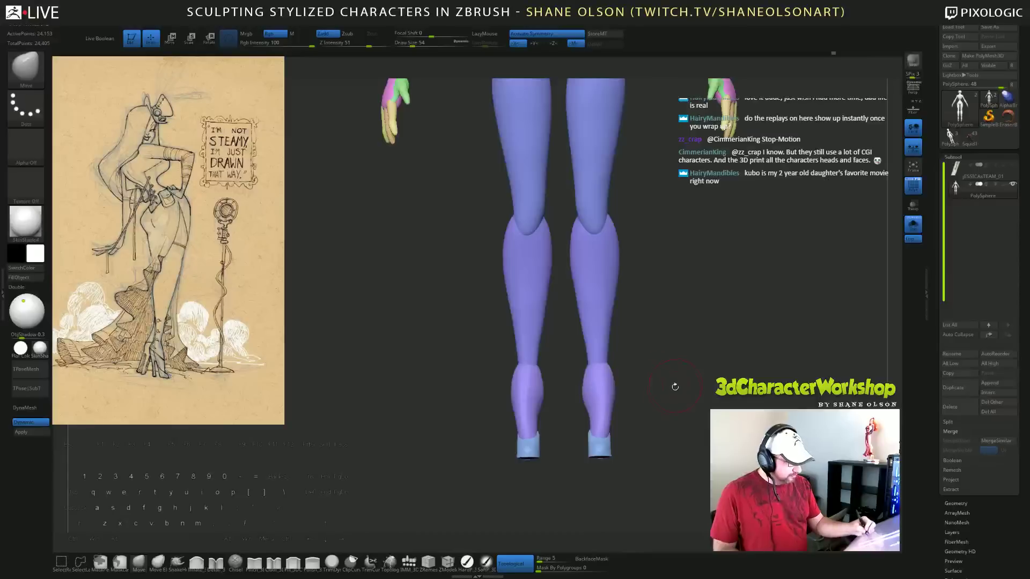
{"action": "left_click_drag", "start_coordinate": [675, 386], "coordinate": [736, 364]}
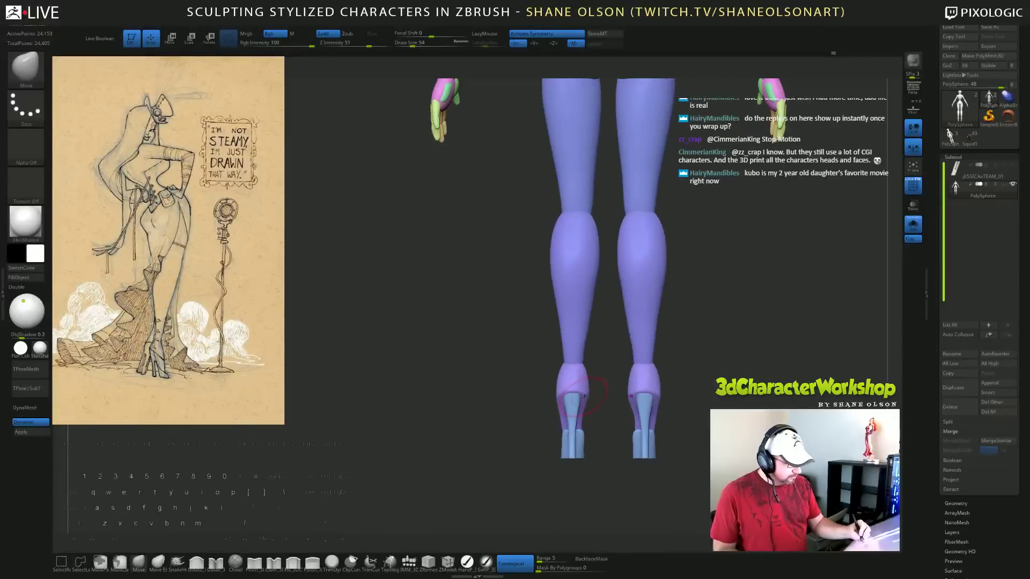
{"action": "left_click_drag", "start_coordinate": [791, 402], "coordinate": [726, 417]}
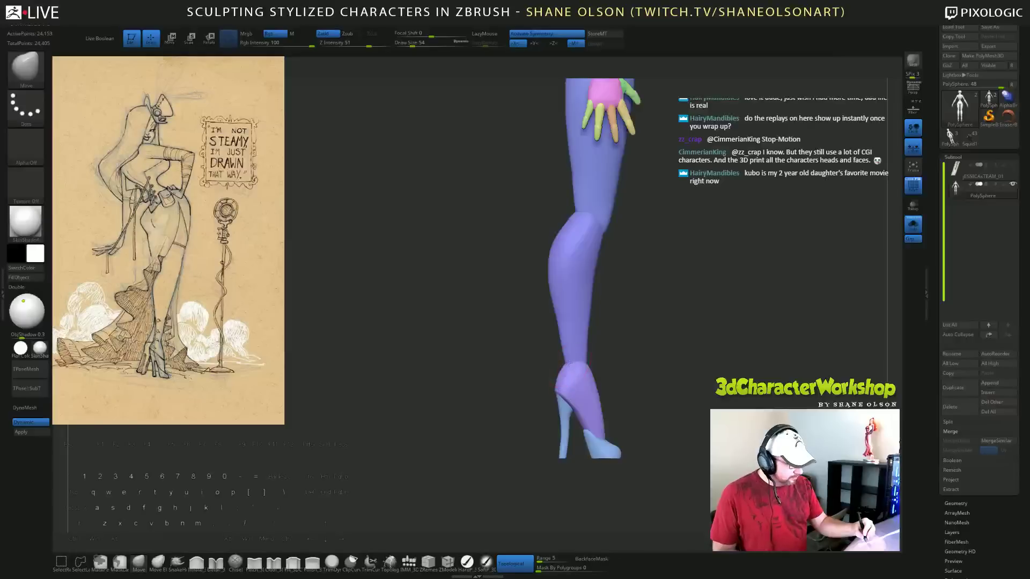
{"action": "mouse_move", "coordinate": [621, 338]}
{"action": "left_mouse_down"}
{"action": "mouse_move", "coordinate": [575, 354]}
{"action": "mouse_move", "coordinate": [609, 362]}
{"action": "left_mouse_up"}
{"action": "left_click_drag", "start_coordinate": [662, 392], "coordinate": [664, 388], "text": "alt"}
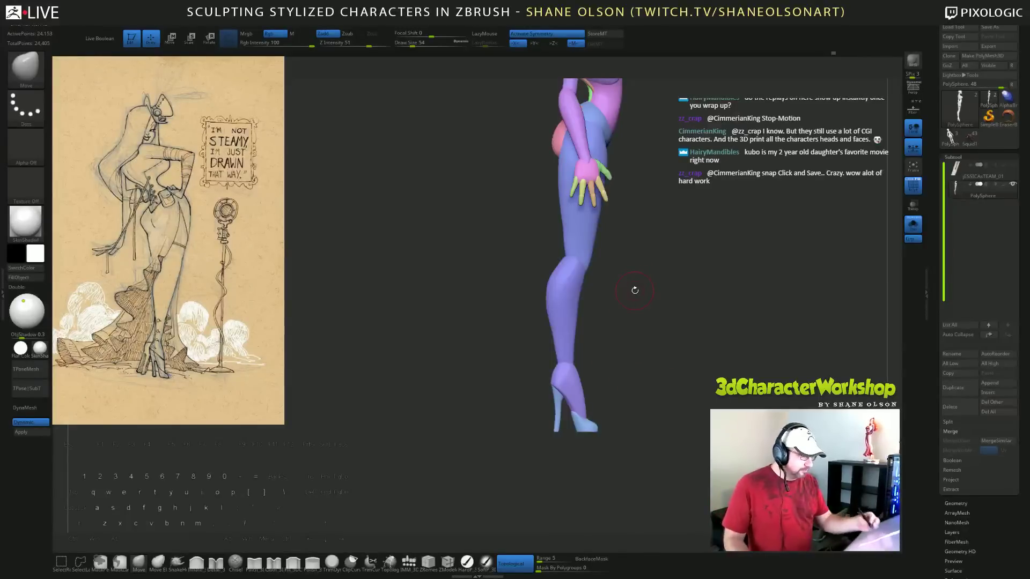
{"action": "key", "text": "s"}
{"action": "left_click", "coordinate": [638, 312]}
{"action": "left_click_drag", "start_coordinate": [586, 274], "coordinate": [578, 272]}
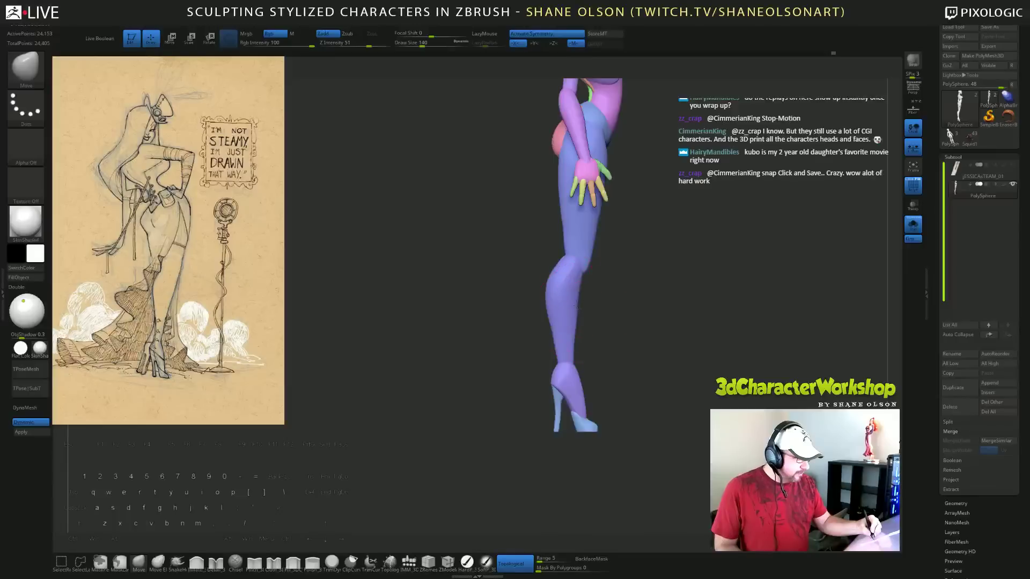
{"action": "left_click_drag", "start_coordinate": [602, 333], "coordinate": [668, 427]}
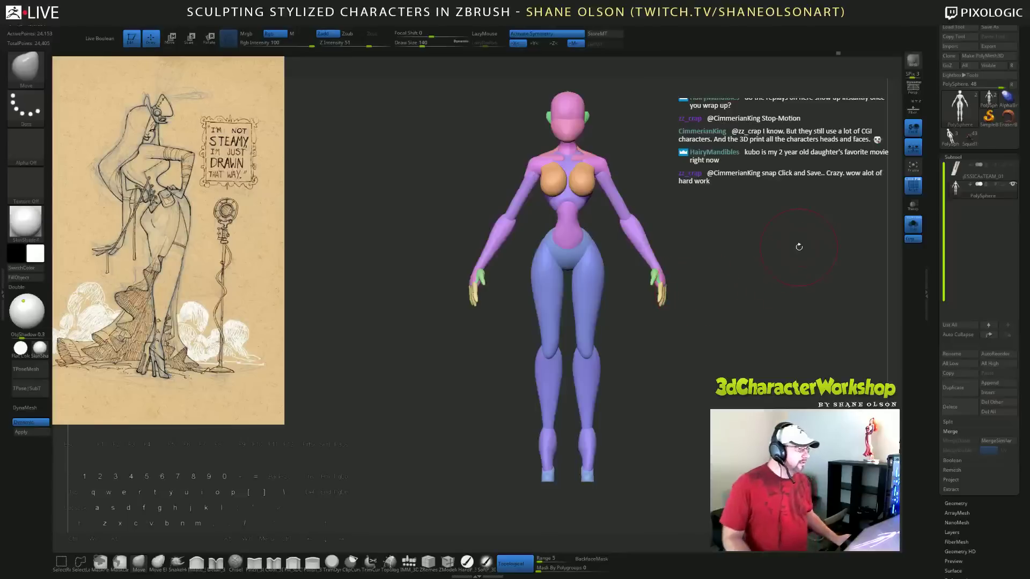
{"action": "mouse_move", "coordinate": [794, 247]}
{"action": "left_mouse_down", "text": "alt"}
{"action": "mouse_move", "coordinate": [759, 223]}
{"action": "mouse_move", "coordinate": [757, 239]}
{"action": "left_mouse_up", "text": "alt"}
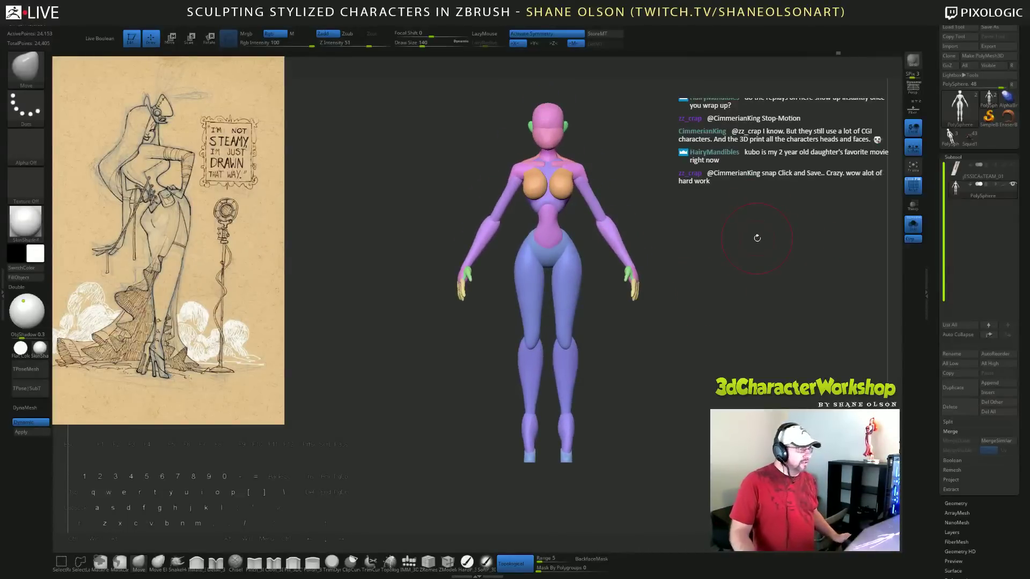
{"action": "key", "text": "ctrl"}
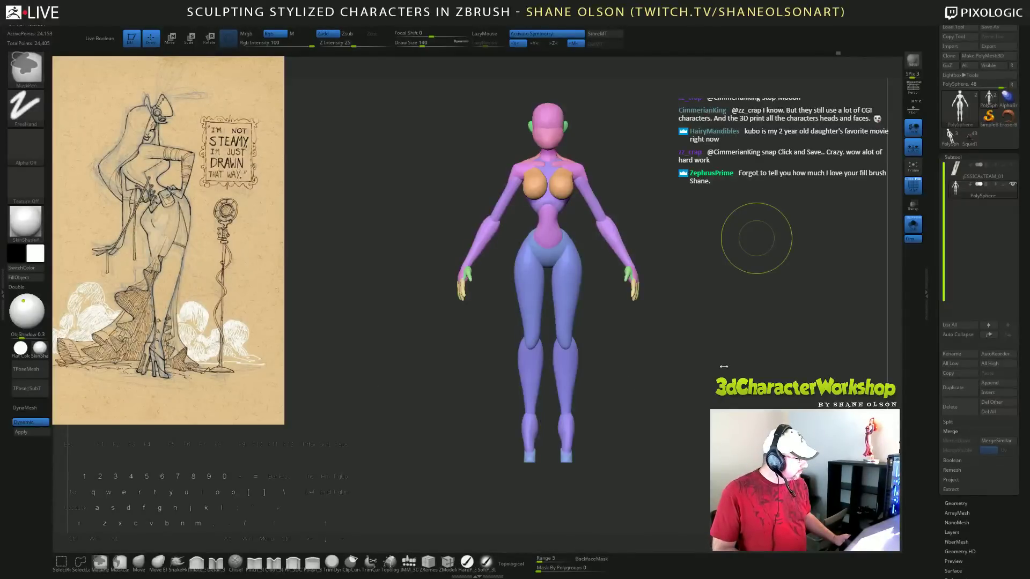
{"action": "key", "text": "ctrl"}
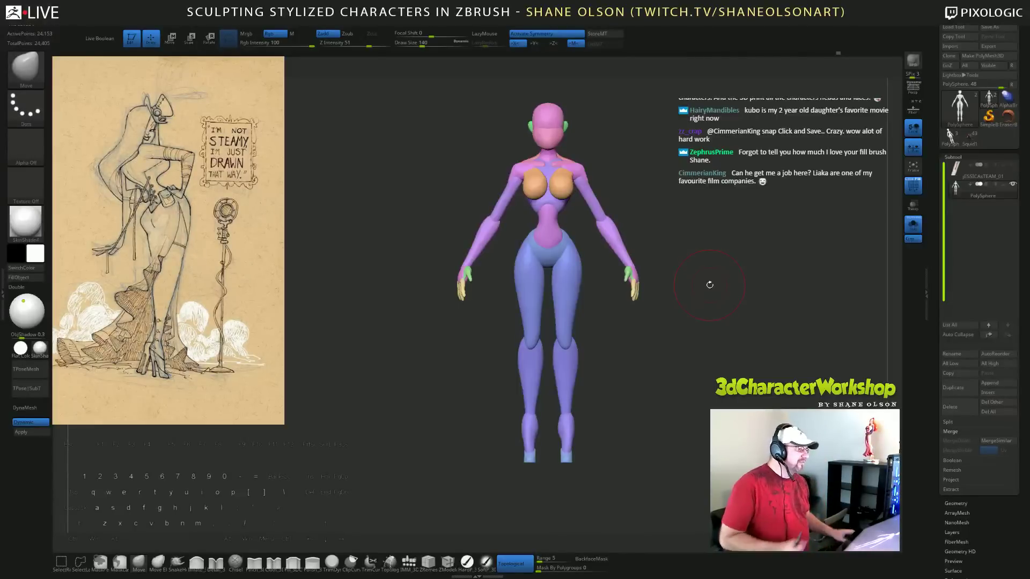
{"action": "left_click_drag", "start_coordinate": [710, 309], "coordinate": [703, 329]}
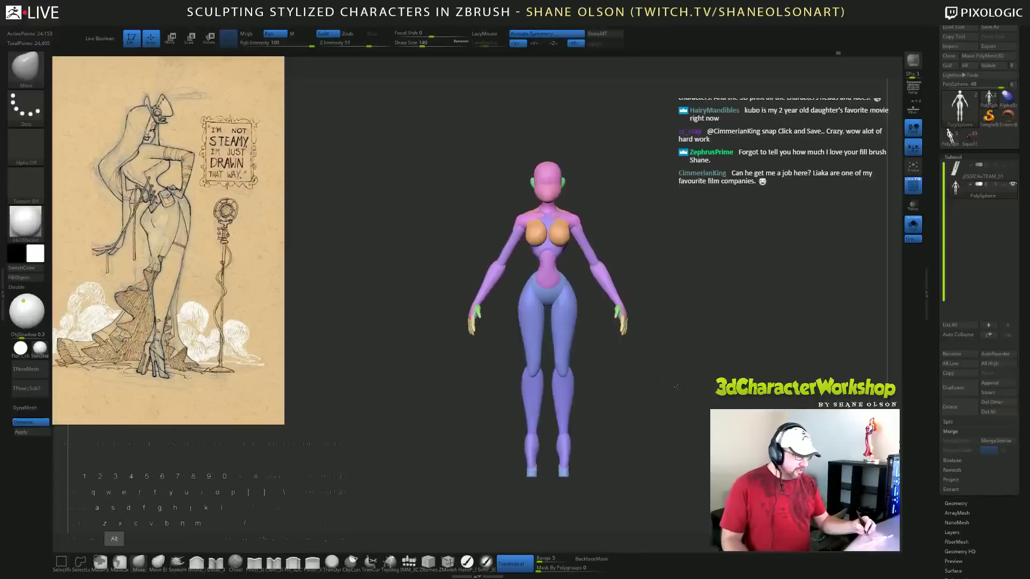
Refine the outer contour of the knees from the front with the Move brush at draw size 74.
{"action": "left_click_drag", "start_coordinate": [675, 387], "coordinate": [670, 401], "text": "alt"}
{"action": "key", "text": "s"}
{"action": "left_click_drag", "start_coordinate": [613, 368], "coordinate": [647, 349]}
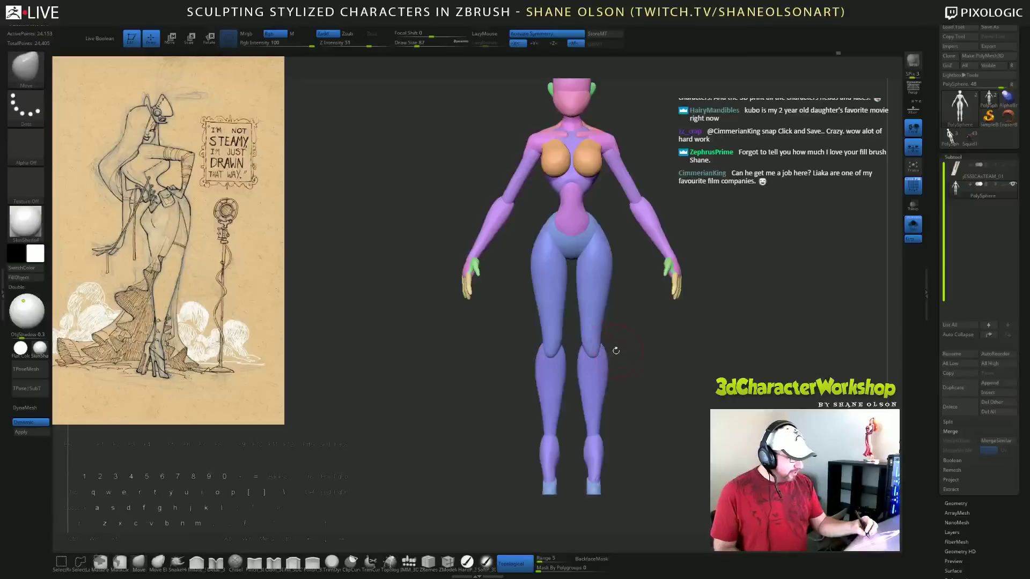
{"action": "key", "text": "s"}
{"action": "left_click_drag", "start_coordinate": [600, 354], "coordinate": [594, 354]}
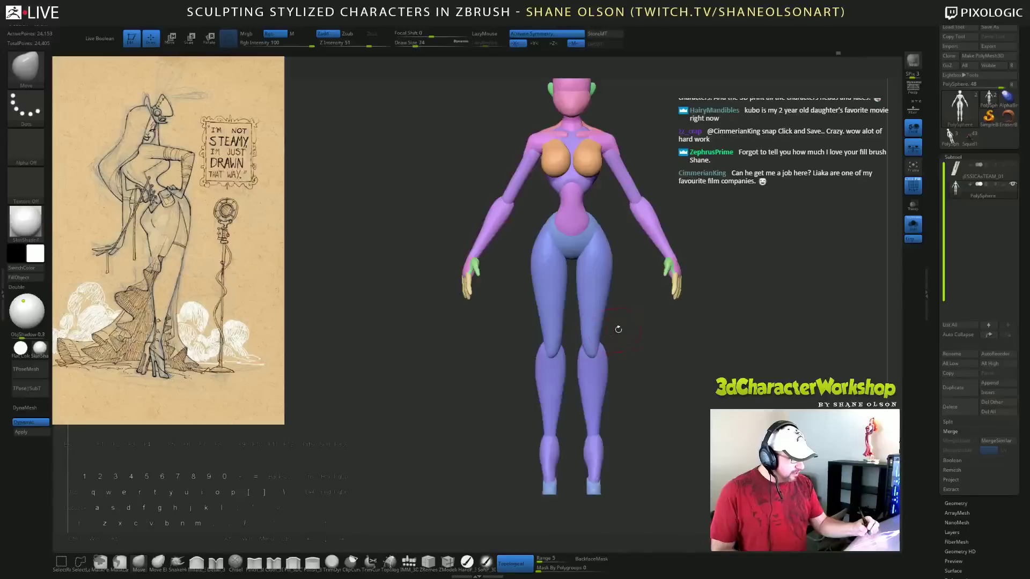
{"action": "left_click_drag", "start_coordinate": [618, 329], "coordinate": [687, 399]}
{"action": "left_click_drag", "start_coordinate": [655, 330], "coordinate": [595, 328]}
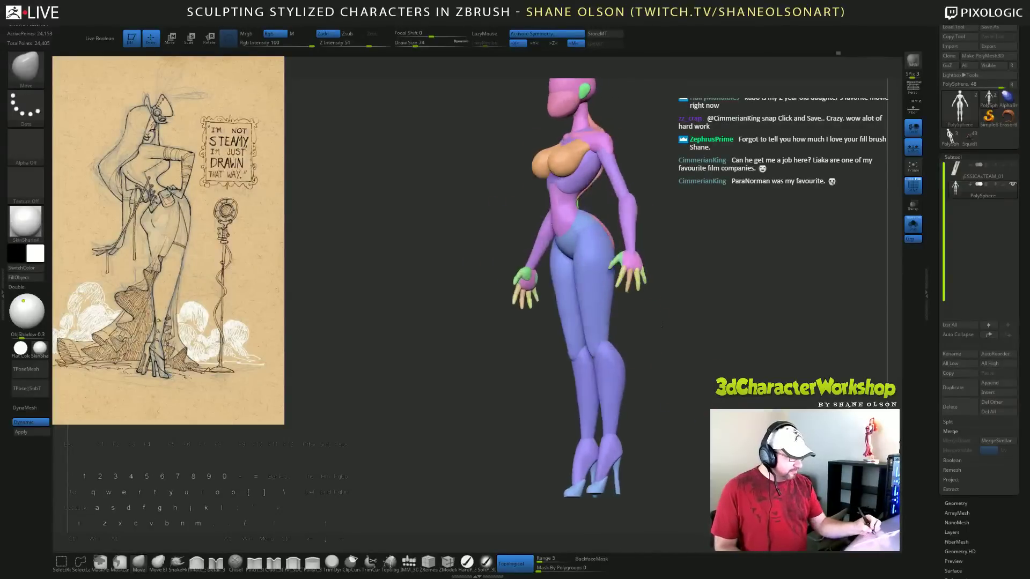
{"action": "key", "text": "shift"}
{"action": "mouse_move", "coordinate": [683, 361]}
{"action": "left_mouse_down", "text": "shift"}
{"action": "mouse_move", "coordinate": [667, 359]}
{"action": "mouse_move", "coordinate": [694, 376]}
{"action": "left_mouse_up", "text": "shift"}
Sculpt the front of the upper thighs with the custom subtractive brush, settling on draw size 91 and Z intensity 11.
{"action": "left_click", "coordinate": [254, 562]}
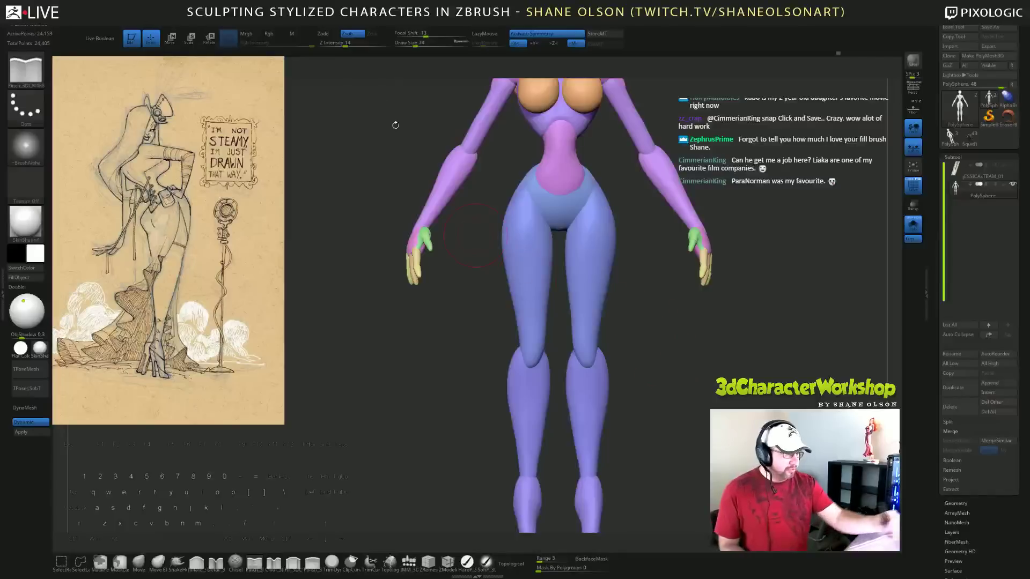
{"action": "left_click_drag", "start_coordinate": [349, 45], "coordinate": [351, 45]}
{"action": "left_click_drag", "start_coordinate": [708, 350], "coordinate": [694, 360], "text": "shift"}
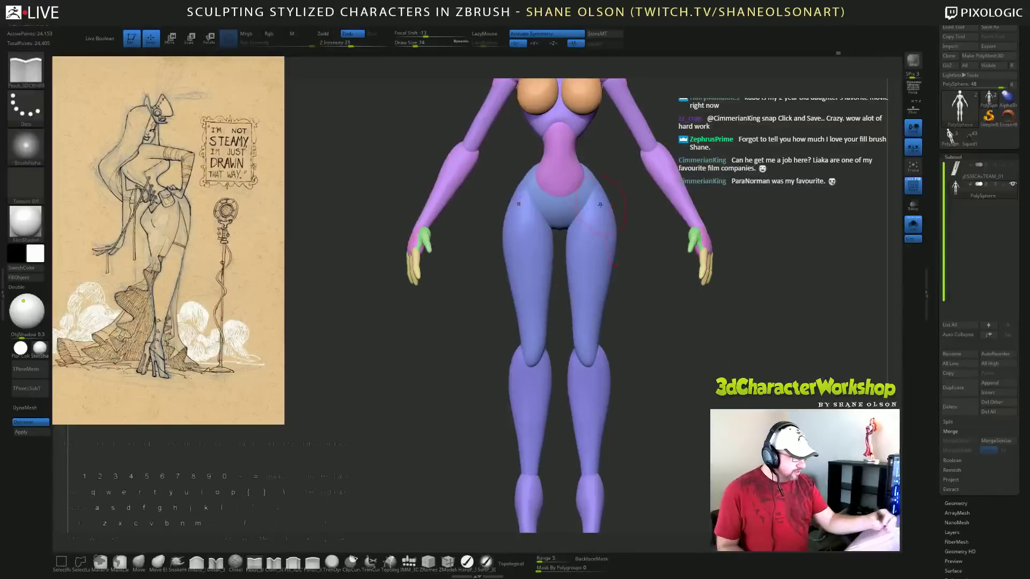
{"action": "left_click_drag", "start_coordinate": [599, 217], "coordinate": [599, 207], "text": "alt"}
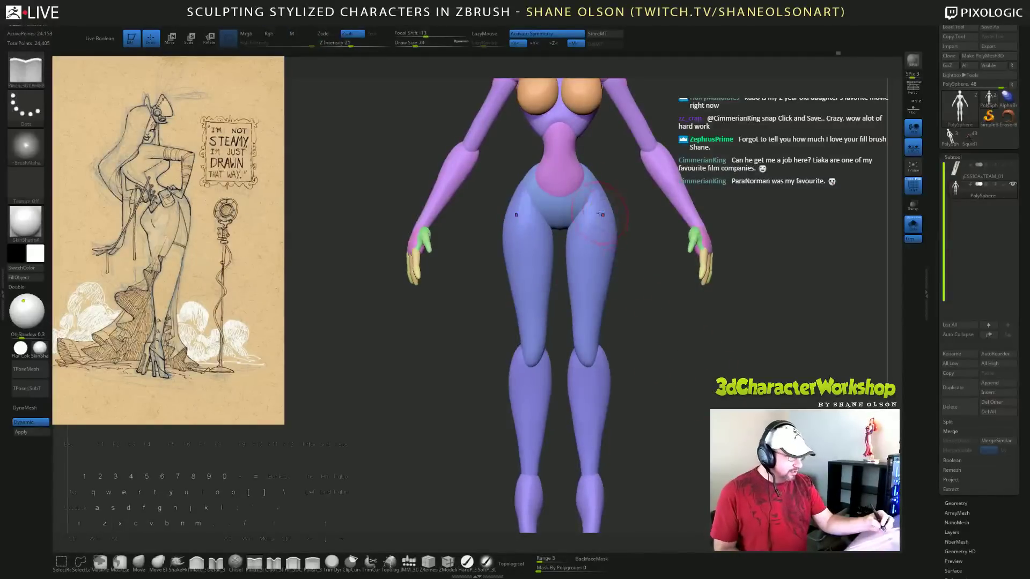
{"action": "key", "text": "s"}
{"action": "left_click_drag", "start_coordinate": [356, 152], "coordinate": [352, 152]}
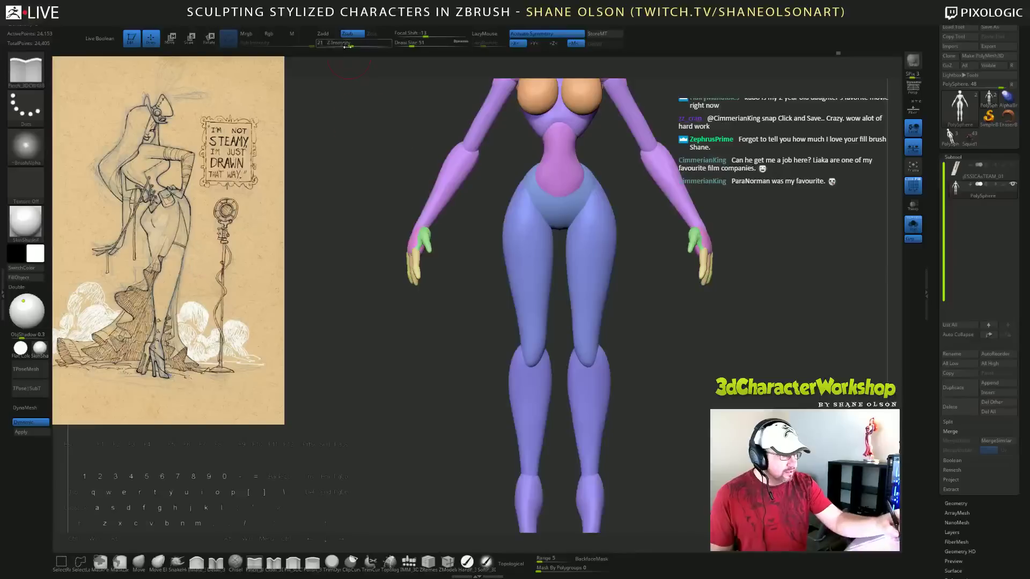
{"action": "left_click_drag", "start_coordinate": [348, 45], "coordinate": [342, 45]}
{"action": "left_click_drag", "start_coordinate": [592, 189], "coordinate": [593, 198], "text": "alt"}
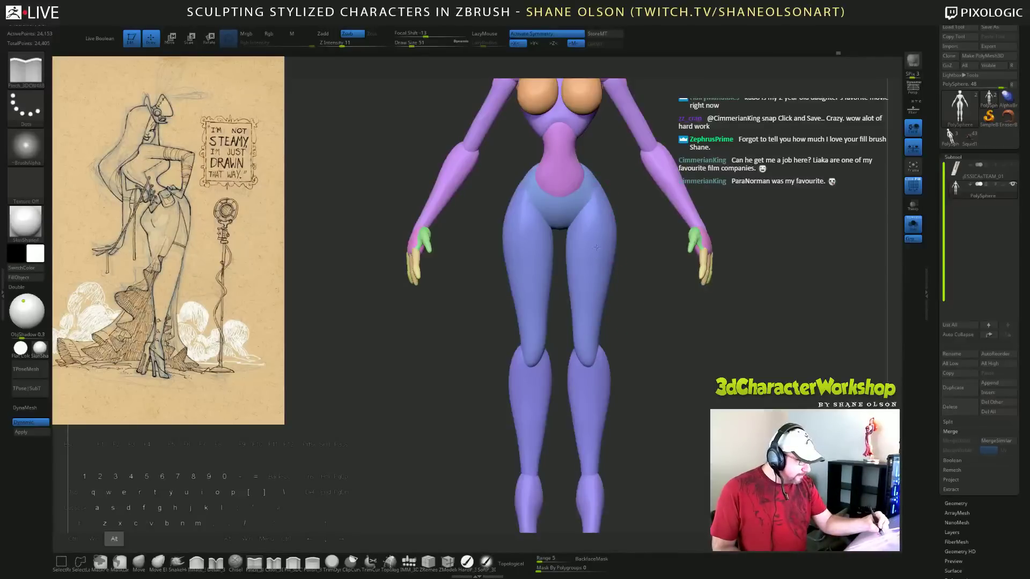
{"action": "mouse_move", "coordinate": [691, 387]}
{"action": "left_mouse_down"}
{"action": "mouse_move", "coordinate": [689, 348]}
{"action": "mouse_move", "coordinate": [688, 378]}
{"action": "left_mouse_up"}
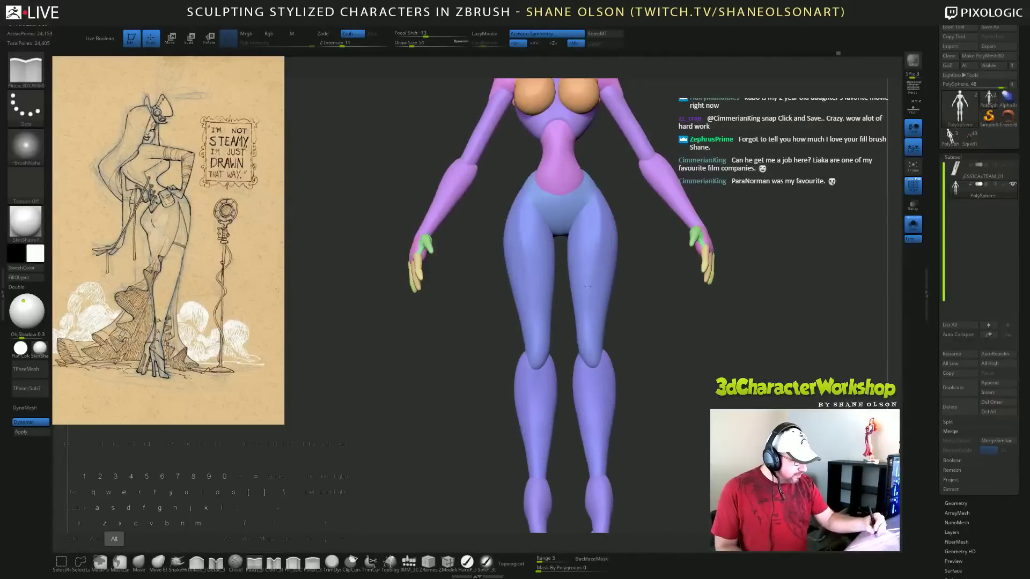
Smooth the front of the thighs from hip to knee and rework their form with the subtractive brush at Z intensity 11.
{"action": "mouse_move", "coordinate": [675, 369]}
{"action": "left_mouse_down"}
{"action": "mouse_move", "coordinate": [687, 364]}
{"action": "mouse_move", "coordinate": [673, 351]}
{"action": "left_mouse_up"}
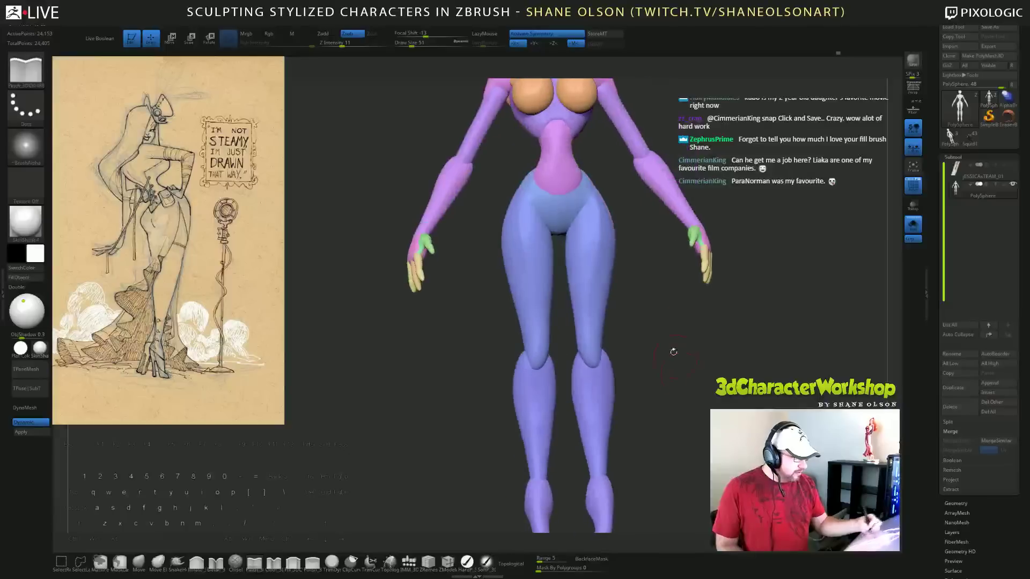
{"action": "left_click_drag", "start_coordinate": [598, 212], "coordinate": [587, 242], "text": "shift"}
{"action": "left_click_drag", "start_coordinate": [669, 288], "coordinate": [653, 306]}
{"action": "left_click_drag", "start_coordinate": [603, 202], "coordinate": [600, 214], "text": "shift"}
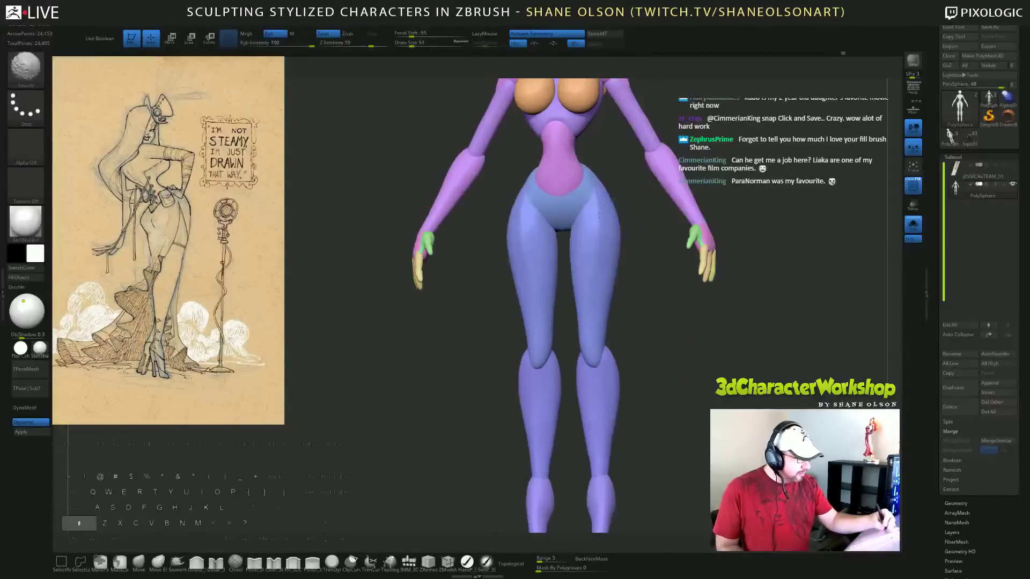
{"action": "left_click_drag", "start_coordinate": [593, 303], "coordinate": [591, 263], "text": "shift"}
{"action": "left_click_drag", "start_coordinate": [682, 354], "coordinate": [692, 346]}
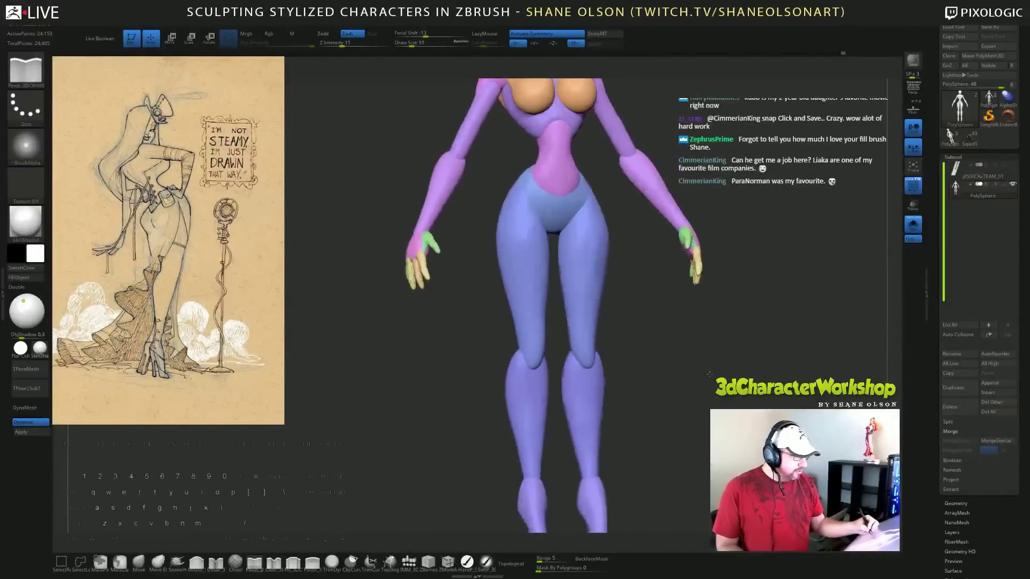
{"action": "left_click_drag", "start_coordinate": [604, 218], "coordinate": [598, 241], "text": "shift"}
{"action": "left_click_drag", "start_coordinate": [664, 286], "coordinate": [657, 291]}
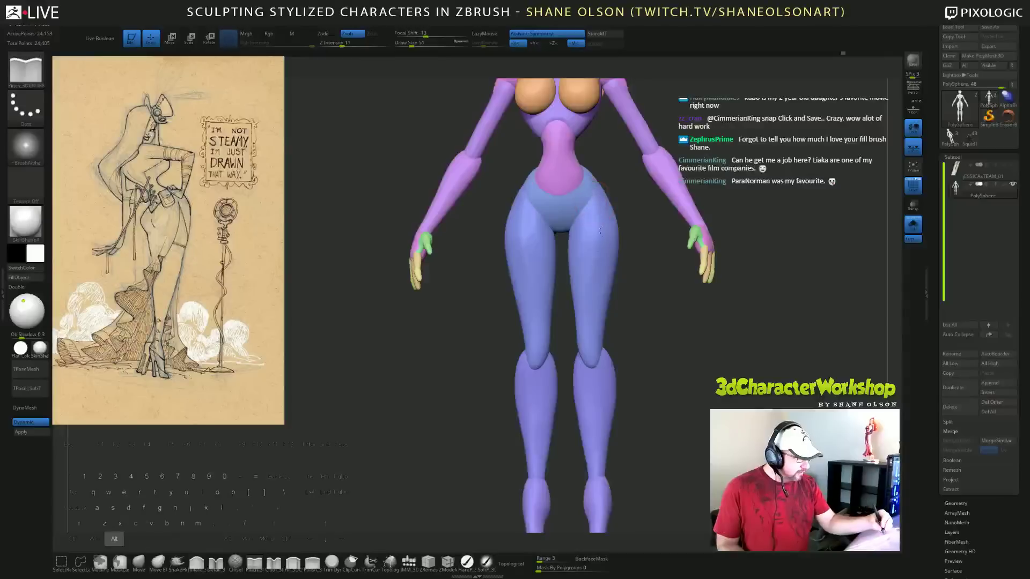
{"action": "mouse_move", "coordinate": [594, 304]}
{"action": "left_mouse_down"}
{"action": "mouse_move", "coordinate": [649, 377]}
{"action": "mouse_move", "coordinate": [600, 228]}
{"action": "left_mouse_up"}
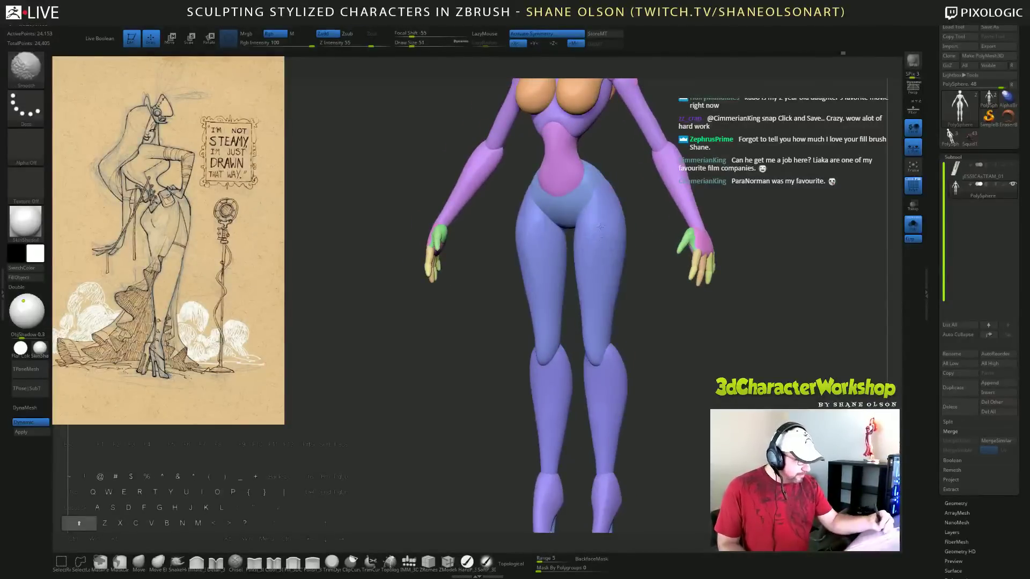
{"action": "left_click_drag", "start_coordinate": [742, 358], "coordinate": [670, 346]}
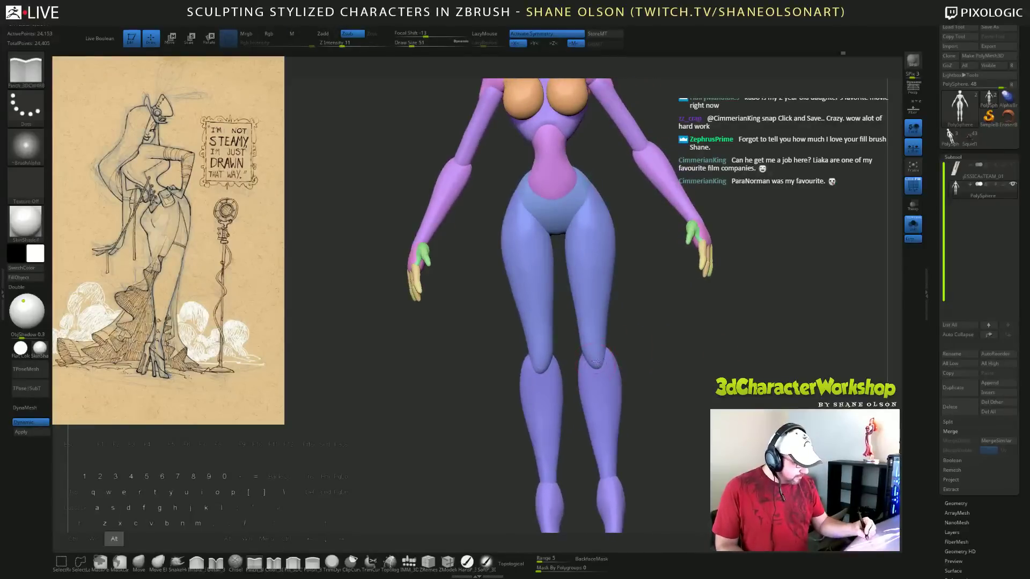
{"action": "left_click_drag", "start_coordinate": [698, 387], "coordinate": [672, 320], "text": "shift"}
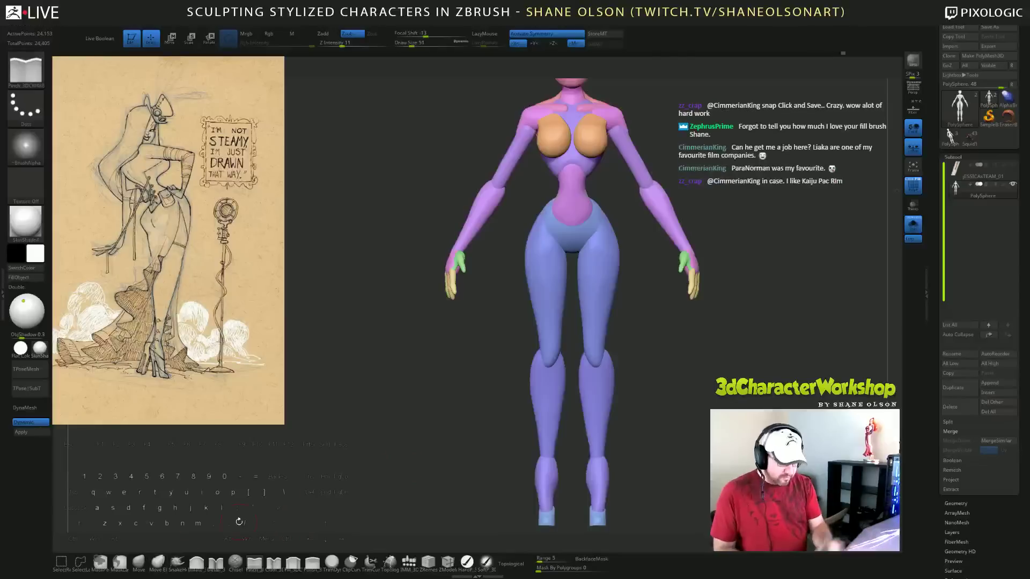
Switch to the Move brush and examine the whole figure's proportions from the front, back and side.
{"action": "left_click_drag", "start_coordinate": [664, 343], "coordinate": [708, 392]}
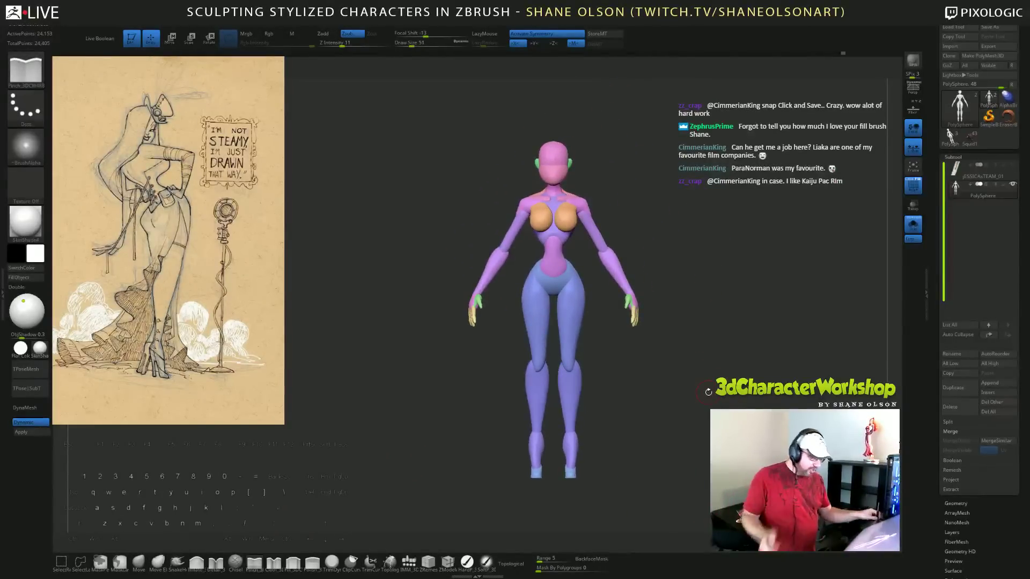
{"action": "left_click_drag", "start_coordinate": [701, 266], "coordinate": [722, 217], "text": "alt"}
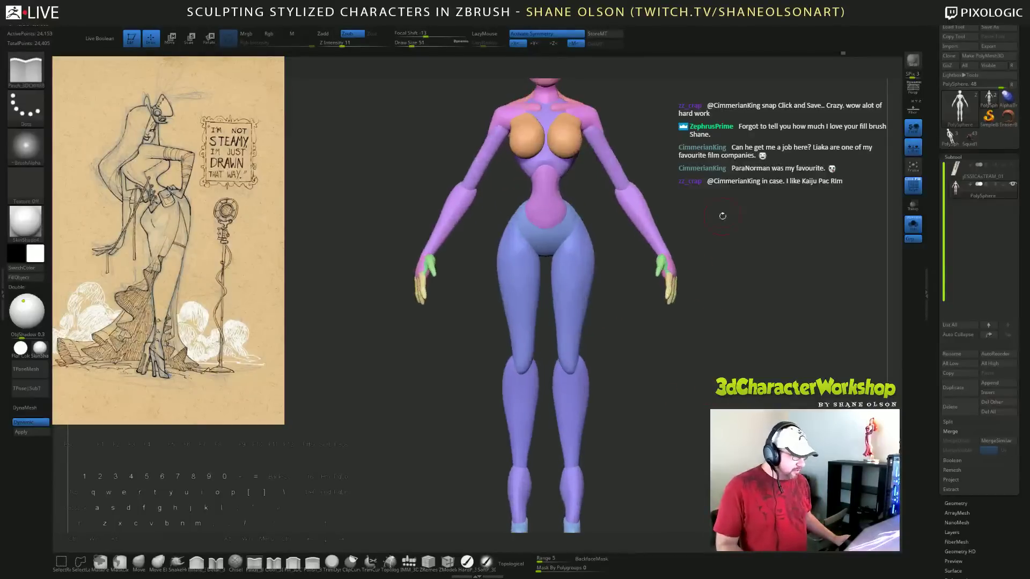
{"action": "left_click_drag", "start_coordinate": [721, 164], "coordinate": [694, 203], "text": "alt"}
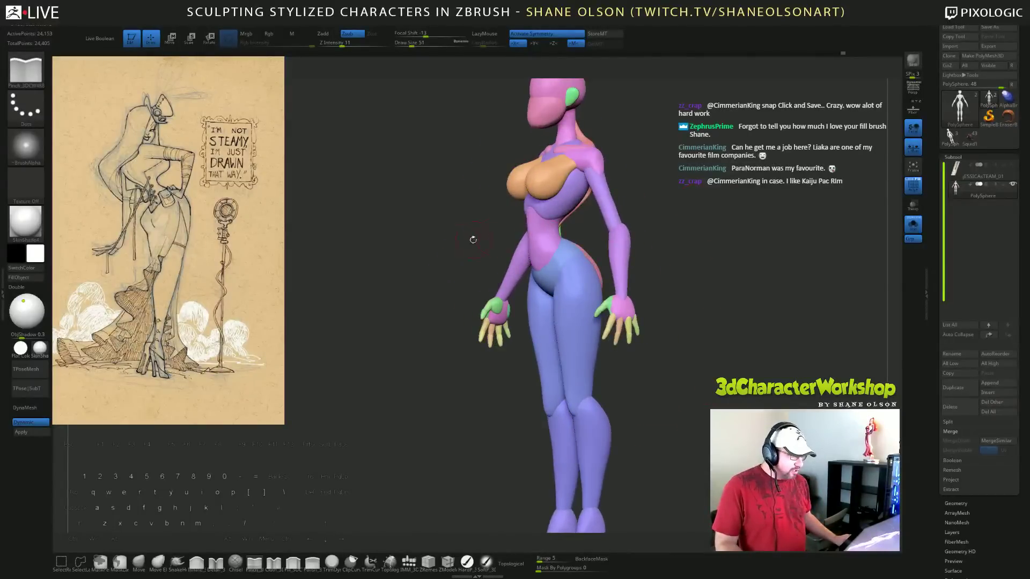
{"action": "mouse_move", "coordinate": [460, 243]}
{"action": "left_mouse_down"}
{"action": "mouse_move", "coordinate": [739, 241]}
{"action": "mouse_move", "coordinate": [734, 306]}
{"action": "mouse_move", "coordinate": [663, 317]}
{"action": "mouse_move", "coordinate": [700, 300]}
{"action": "mouse_move", "coordinate": [669, 288]}
{"action": "mouse_move", "coordinate": [664, 312]}
{"action": "mouse_move", "coordinate": [556, 233]}
{"action": "mouse_move", "coordinate": [565, 241]}
{"action": "left_mouse_up"}
{"action": "key", "text": "b"}
{"action": "key", "text": "p"}
{"action": "key", "text": "i"}
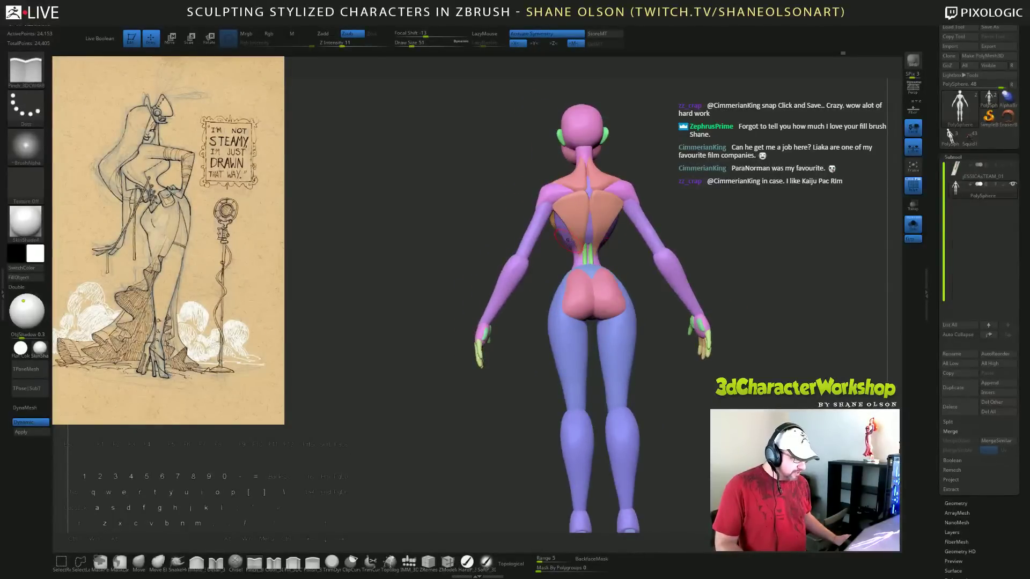
{"action": "key", "text": "m"}
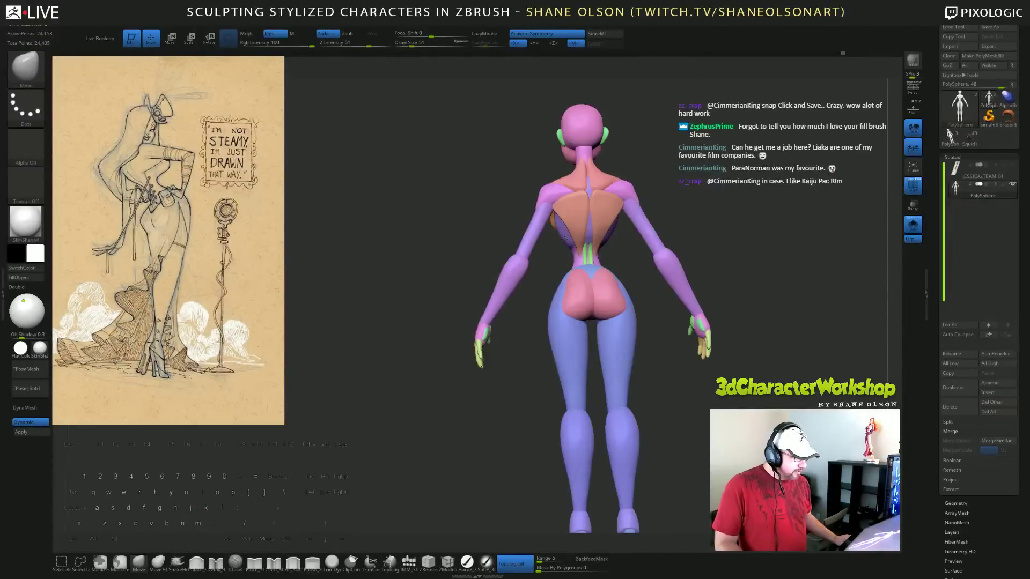
{"action": "mouse_move", "coordinate": [533, 277]}
{"action": "left_mouse_down"}
{"action": "mouse_move", "coordinate": [591, 264]}
{"action": "mouse_move", "coordinate": [627, 222]}
{"action": "left_mouse_up"}
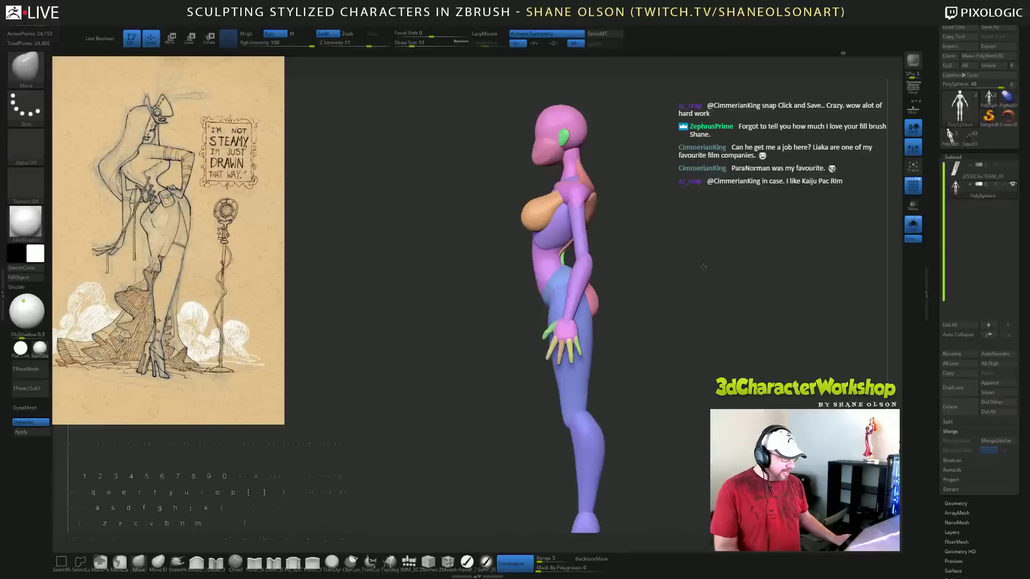
{"action": "mouse_move", "coordinate": [704, 266]}
{"action": "left_mouse_down"}
{"action": "mouse_move", "coordinate": [756, 263]}
{"action": "mouse_move", "coordinate": [652, 262]}
{"action": "mouse_move", "coordinate": [665, 262]}
{"action": "left_mouse_up"}
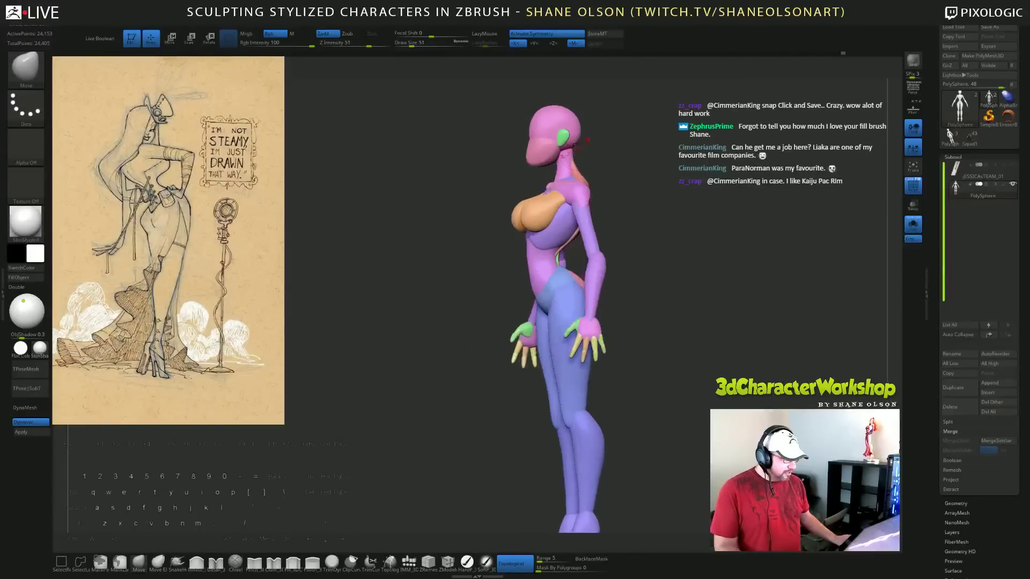
{"action": "left_click_drag", "start_coordinate": [677, 483], "coordinate": [724, 467]}
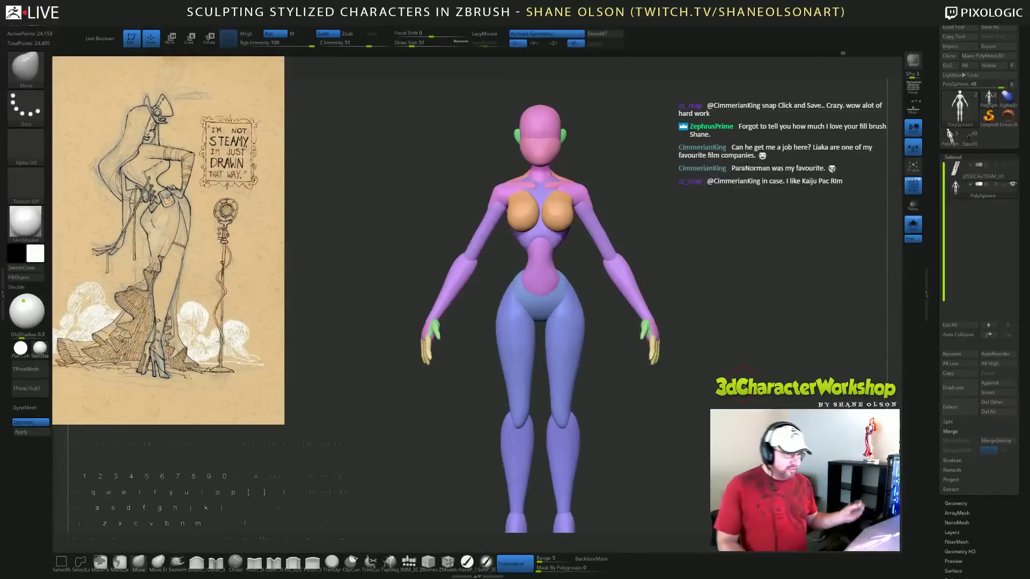
{"action": "left_click_drag", "start_coordinate": [762, 332], "coordinate": [706, 304]}
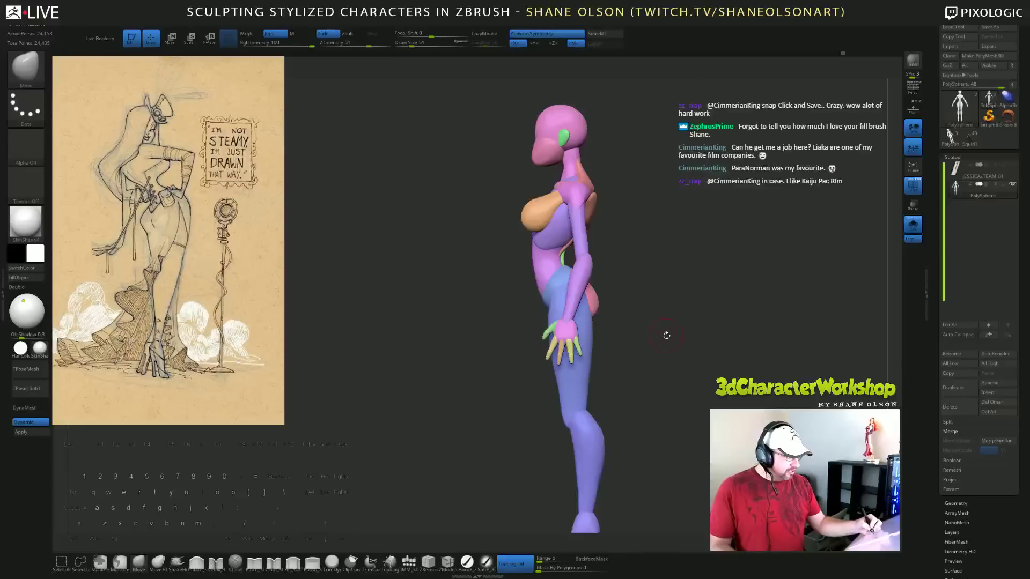
Check the full figure's proportions from the side, three-quarter and front views, and save the project.
{"action": "left_click_drag", "start_coordinate": [671, 343], "coordinate": [680, 304]}
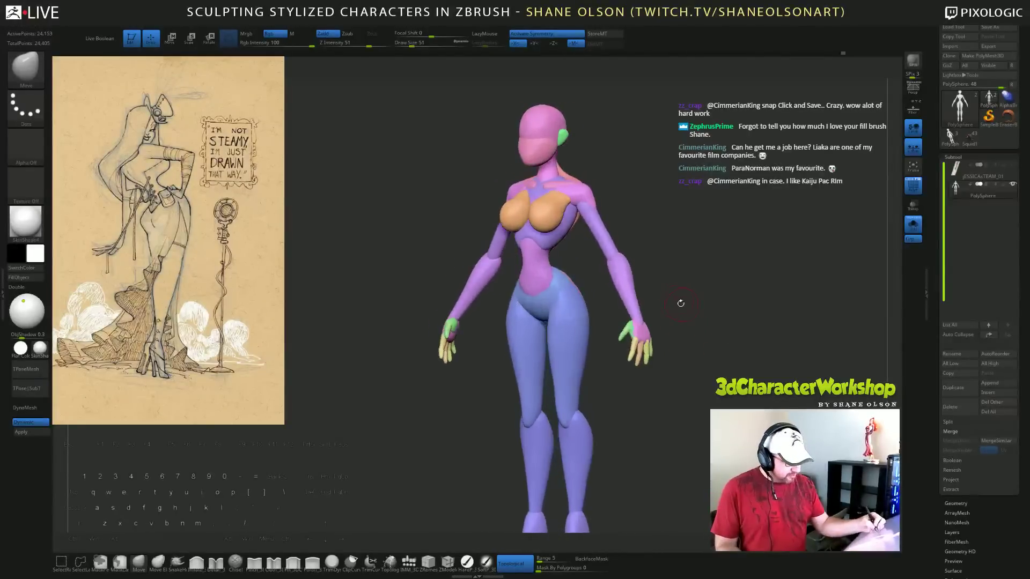
{"action": "left_click_drag", "start_coordinate": [467, 400], "coordinate": [544, 364]}
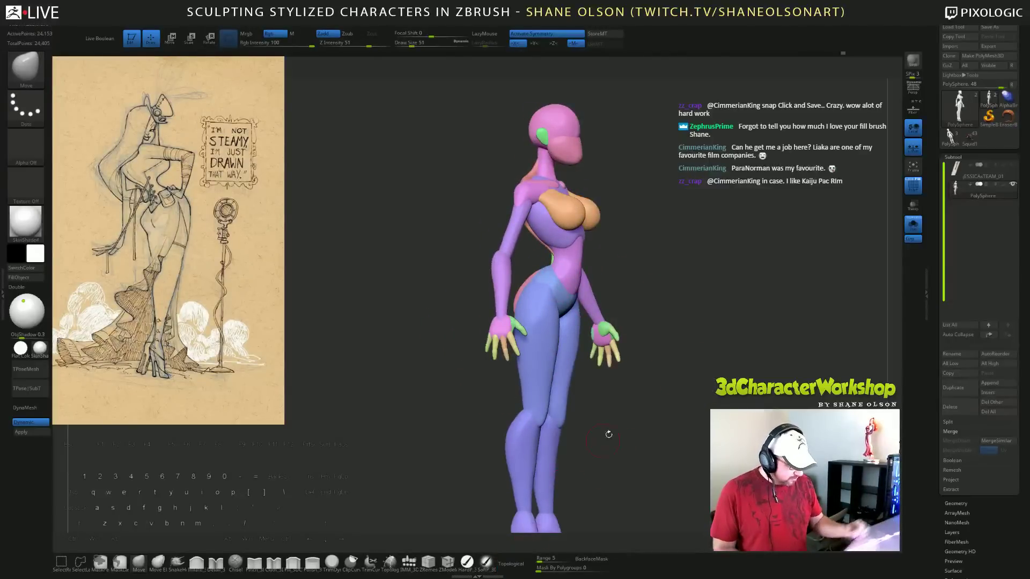
{"action": "left_click_drag", "start_coordinate": [609, 434], "coordinate": [656, 328]}
{"action": "left_click_drag", "start_coordinate": [687, 385], "coordinate": [640, 343], "text": "shift"}
{"action": "mouse_move", "coordinate": [716, 417]}
{"action": "left_mouse_down"}
{"action": "mouse_move", "coordinate": [670, 421]}
{"action": "mouse_move", "coordinate": [702, 423]}
{"action": "mouse_move", "coordinate": [690, 422]}
{"action": "mouse_move", "coordinate": [695, 394]}
{"action": "mouse_move", "coordinate": [708, 424]}
{"action": "left_mouse_up"}
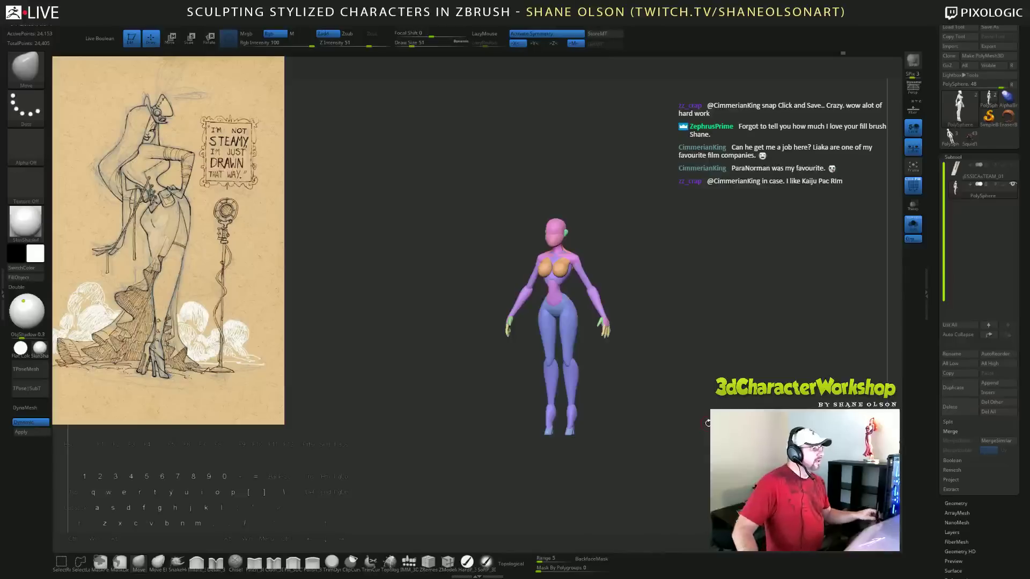
{"action": "left_click_drag", "start_coordinate": [695, 397], "coordinate": [711, 305]}
{"action": "key", "text": "ctrl+s"}
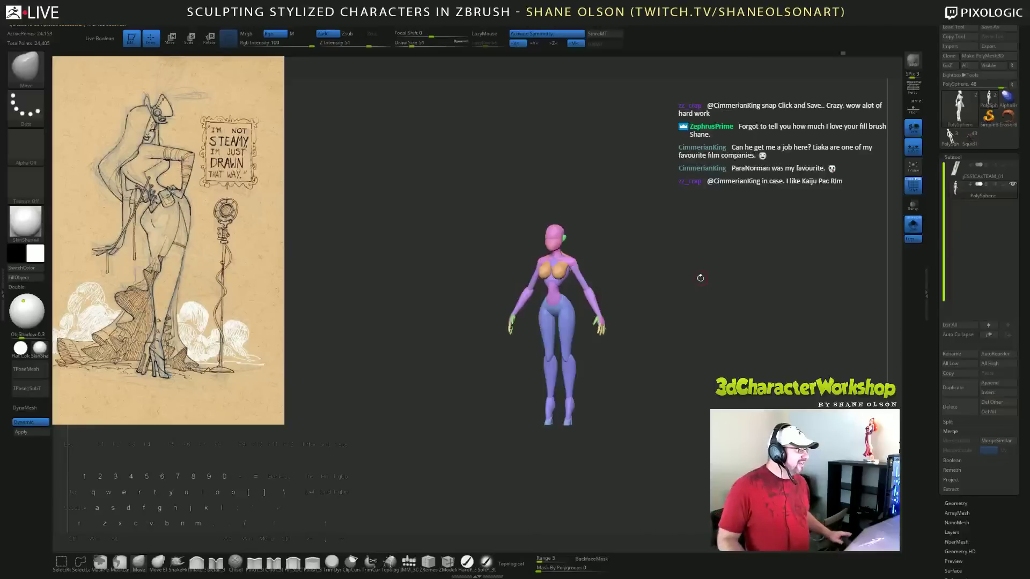
Prepare the custom subtractive brush for the torso with draw size 33 and LazyMouse turned off.
{"action": "left_click_drag", "start_coordinate": [708, 275], "coordinate": [728, 270], "text": "alt"}
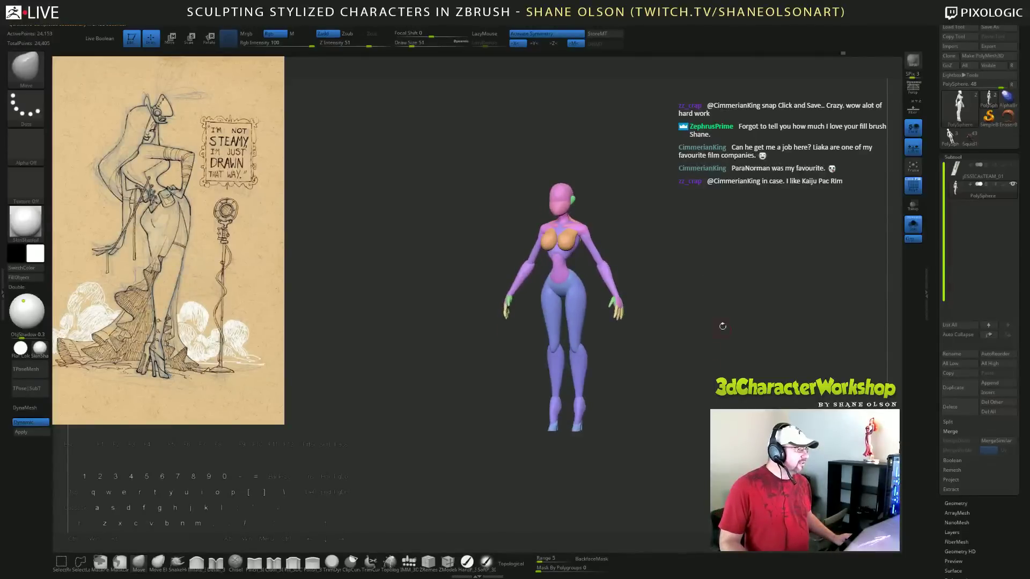
{"action": "left_click_drag", "start_coordinate": [762, 219], "coordinate": [722, 226]}
{"action": "left_click_drag", "start_coordinate": [408, 251], "coordinate": [410, 268], "text": "alt"}
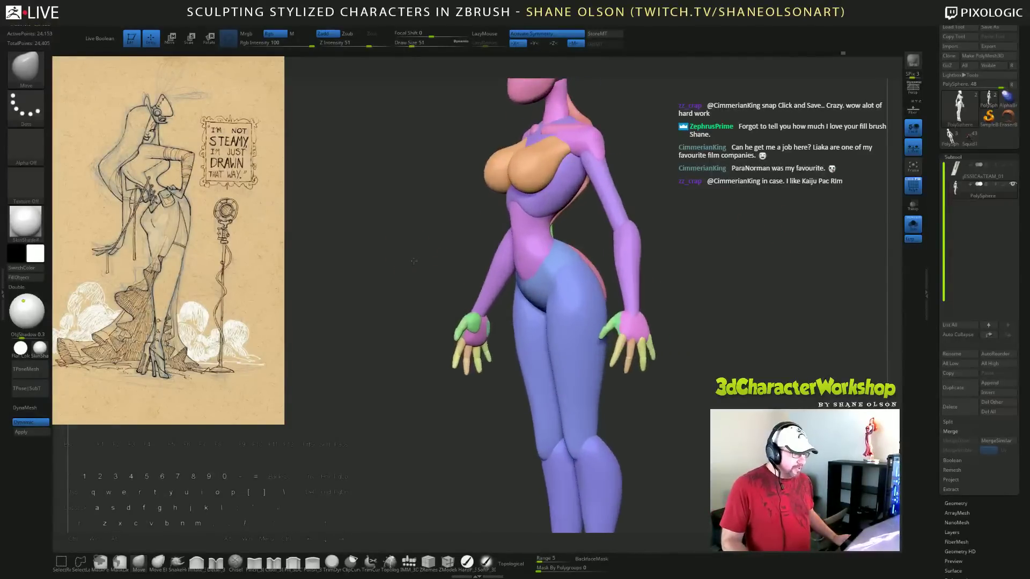
{"action": "mouse_move", "coordinate": [421, 226]}
{"action": "left_mouse_down"}
{"action": "mouse_move", "coordinate": [448, 229]}
{"action": "mouse_move", "coordinate": [435, 230]}
{"action": "left_mouse_up"}
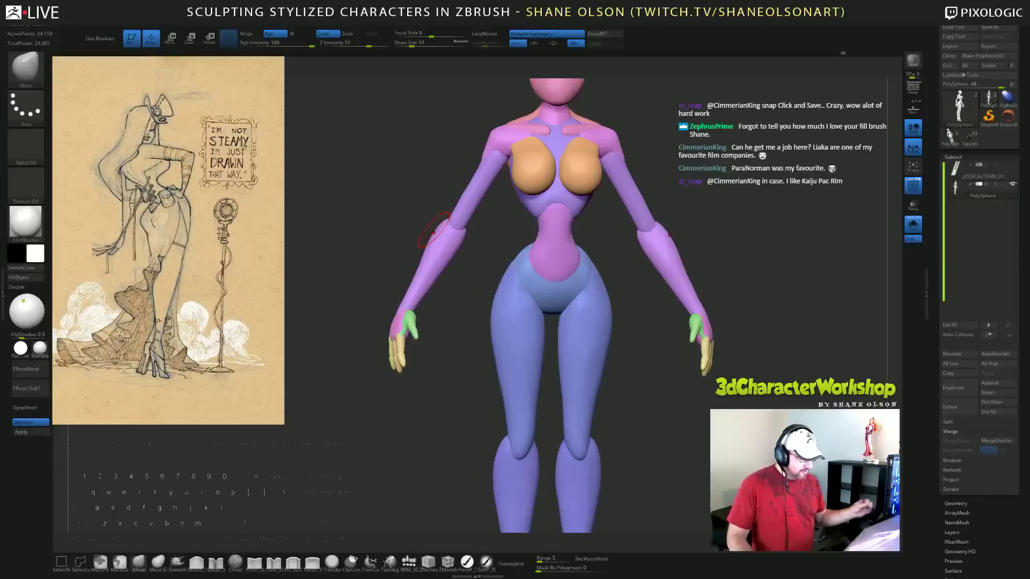
{"action": "left_click_drag", "start_coordinate": [759, 269], "coordinate": [734, 267]}
{"action": "left_click_drag", "start_coordinate": [758, 209], "coordinate": [768, 248], "text": "alt"}
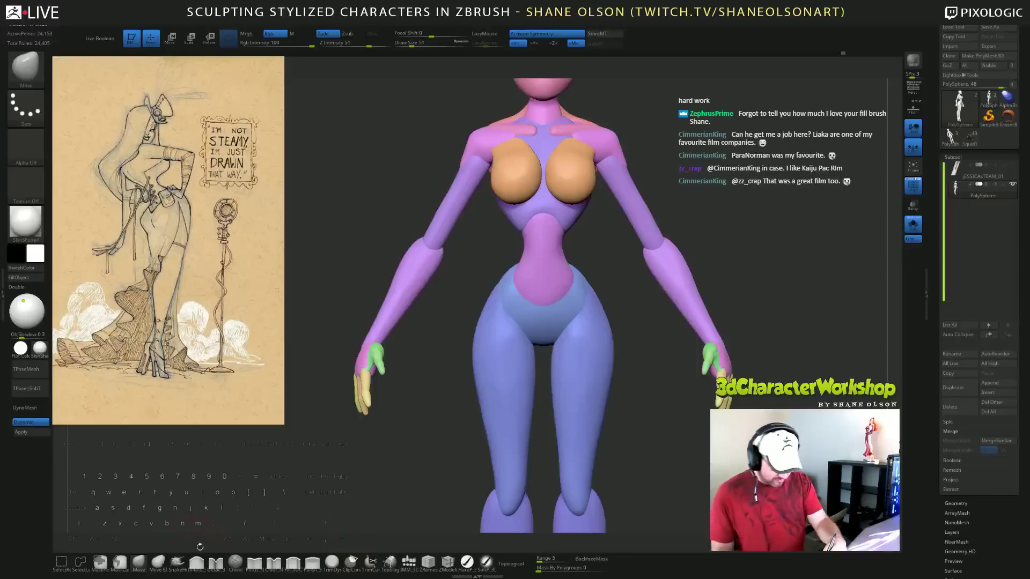
{"action": "left_click", "coordinate": [216, 561]}
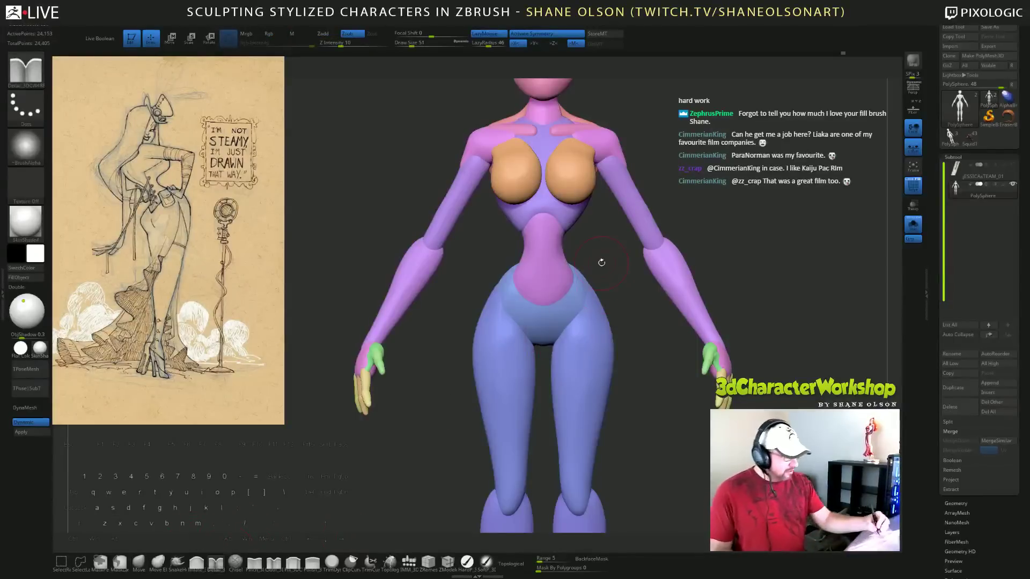
{"action": "key", "text": "s"}
{"action": "left_click_drag", "start_coordinate": [602, 263], "coordinate": [589, 255]}
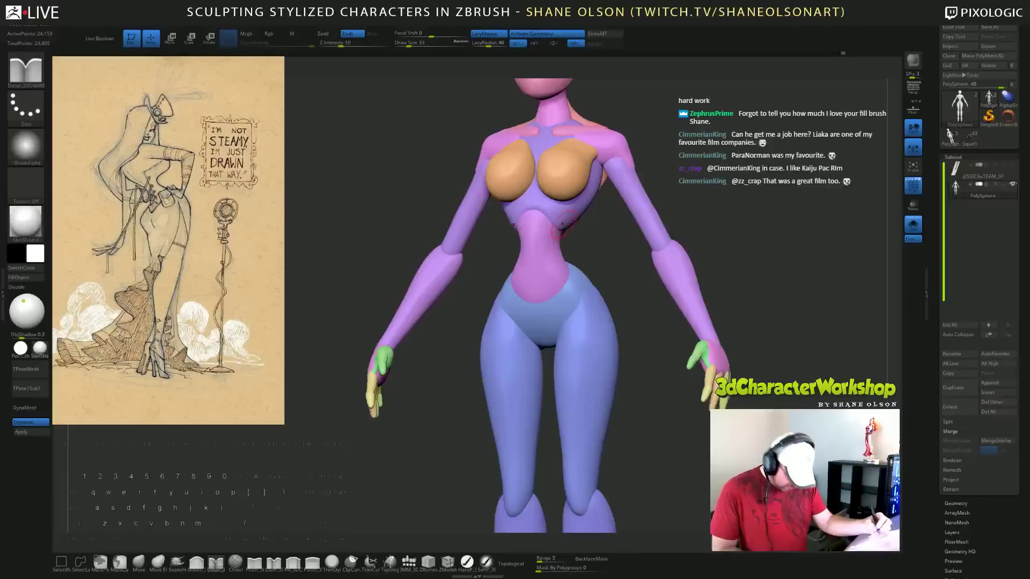
{"action": "key", "text": "l"}
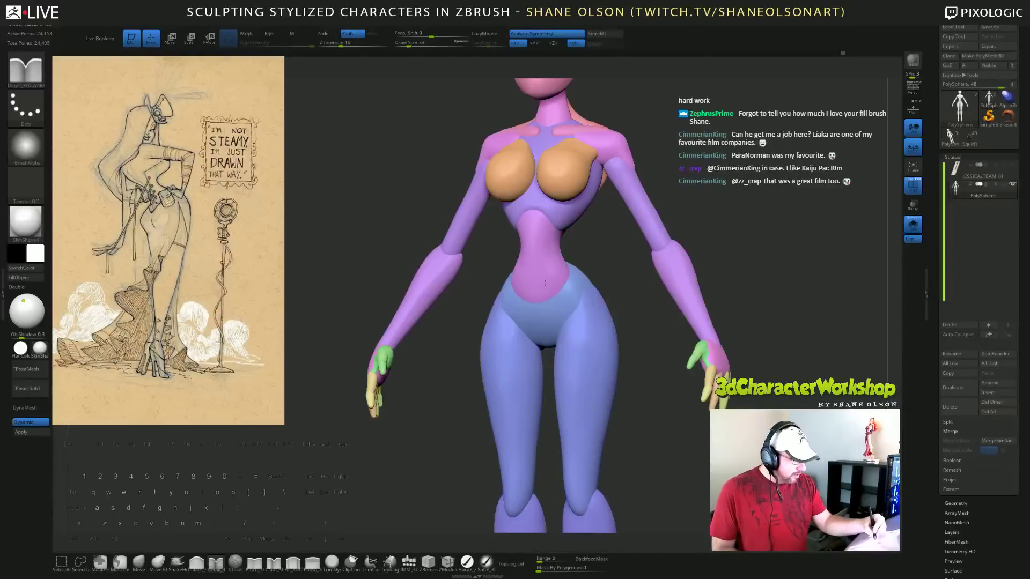
Examine the abdomen, ribcage, shoulders and arms from the front and both three-quarter angles.
{"action": "left_click_drag", "start_coordinate": [603, 272], "coordinate": [543, 265]}
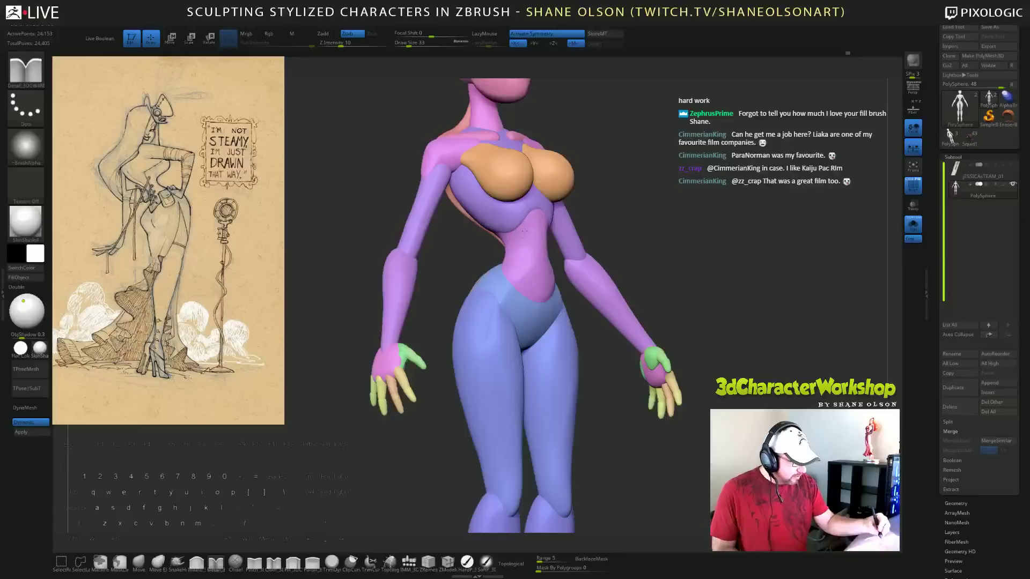
{"action": "mouse_move", "coordinate": [668, 287]}
{"action": "left_mouse_down"}
{"action": "mouse_move", "coordinate": [712, 294]}
{"action": "mouse_move", "coordinate": [681, 301]}
{"action": "mouse_move", "coordinate": [689, 312]}
{"action": "mouse_move", "coordinate": [743, 275]}
{"action": "mouse_move", "coordinate": [758, 313]}
{"action": "mouse_move", "coordinate": [761, 295]}
{"action": "mouse_move", "coordinate": [755, 360]}
{"action": "left_mouse_up"}
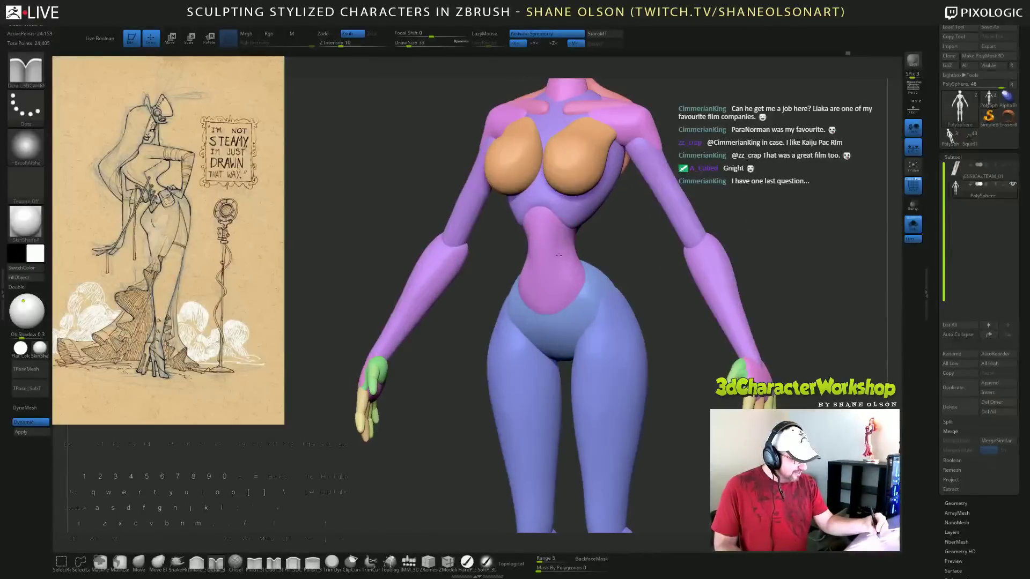
{"action": "left_click_drag", "start_coordinate": [687, 344], "coordinate": [661, 331]}
{"action": "left_click_drag", "start_coordinate": [602, 271], "coordinate": [765, 402]}
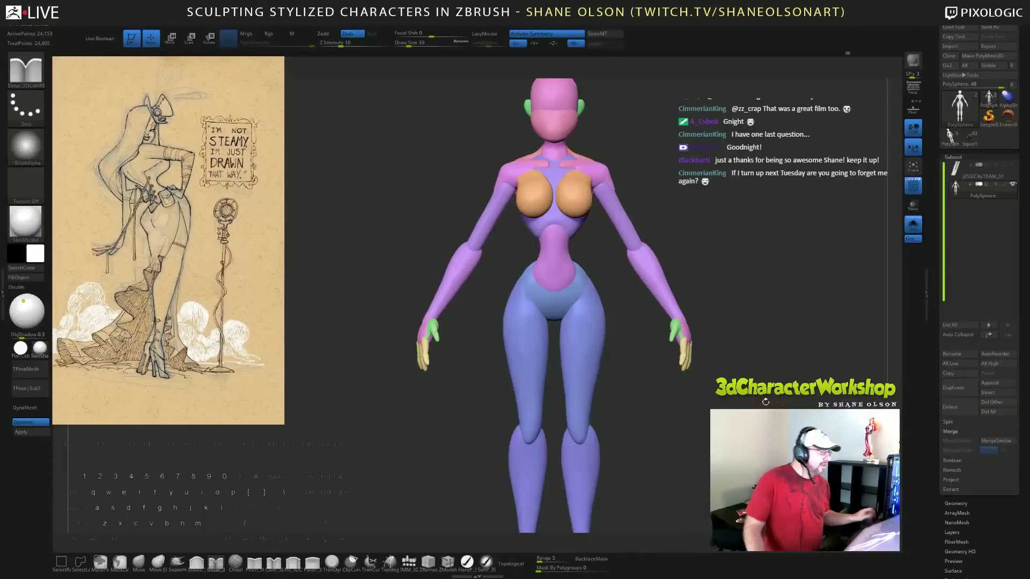
{"action": "left_click_drag", "start_coordinate": [724, 315], "coordinate": [705, 241]}
{"action": "left_click_drag", "start_coordinate": [718, 172], "coordinate": [702, 187]}
{"action": "left_click_drag", "start_coordinate": [538, 195], "coordinate": [546, 185], "text": "alt"}
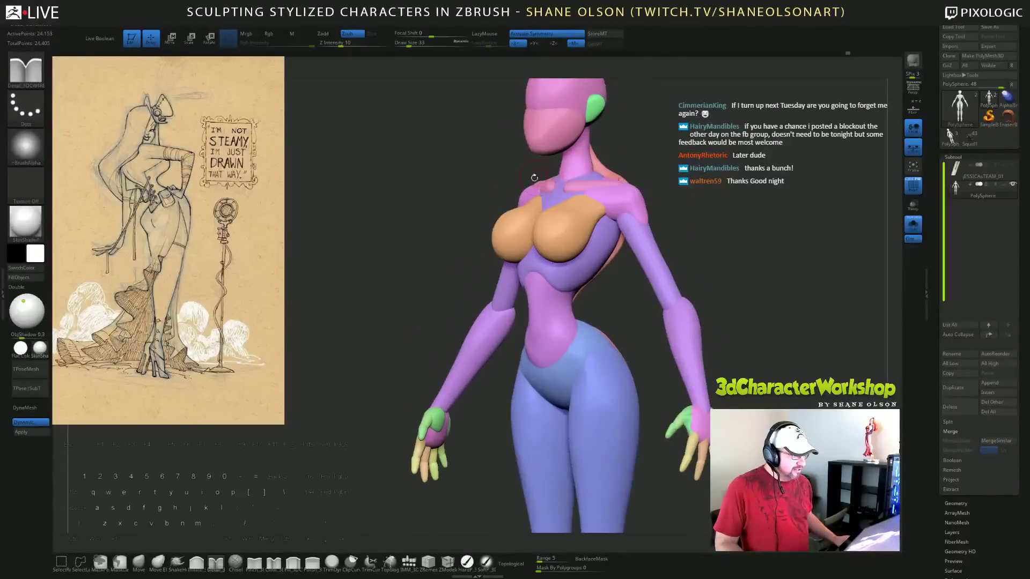
{"action": "left_click_drag", "start_coordinate": [478, 174], "coordinate": [527, 179]}
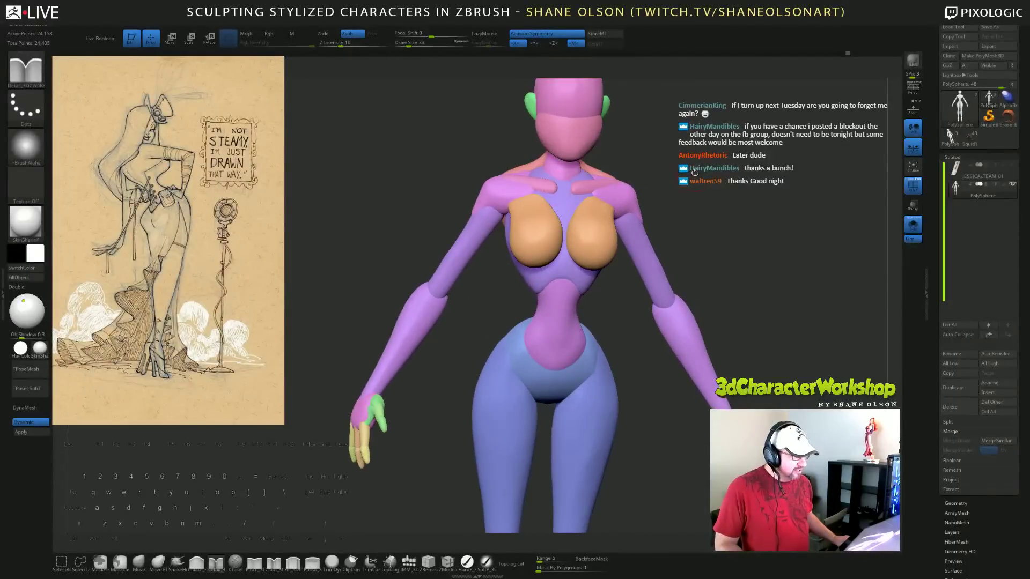
{"action": "left_click_drag", "start_coordinate": [328, 293], "coordinate": [356, 285], "text": "shift"}
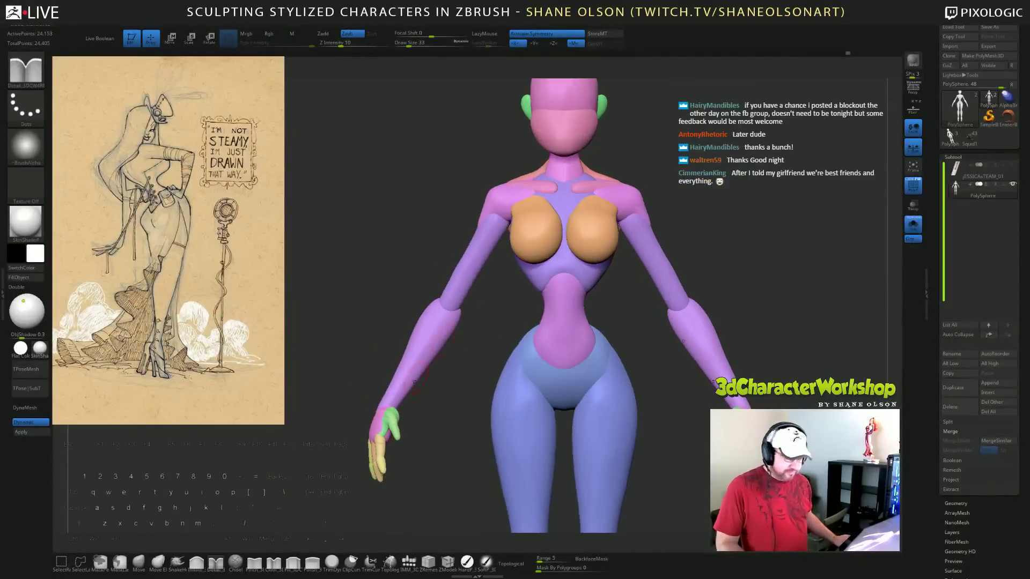
Switch back to the Move brush and frame the whole figure from the front.
{"action": "left_click", "coordinate": [138, 561]}
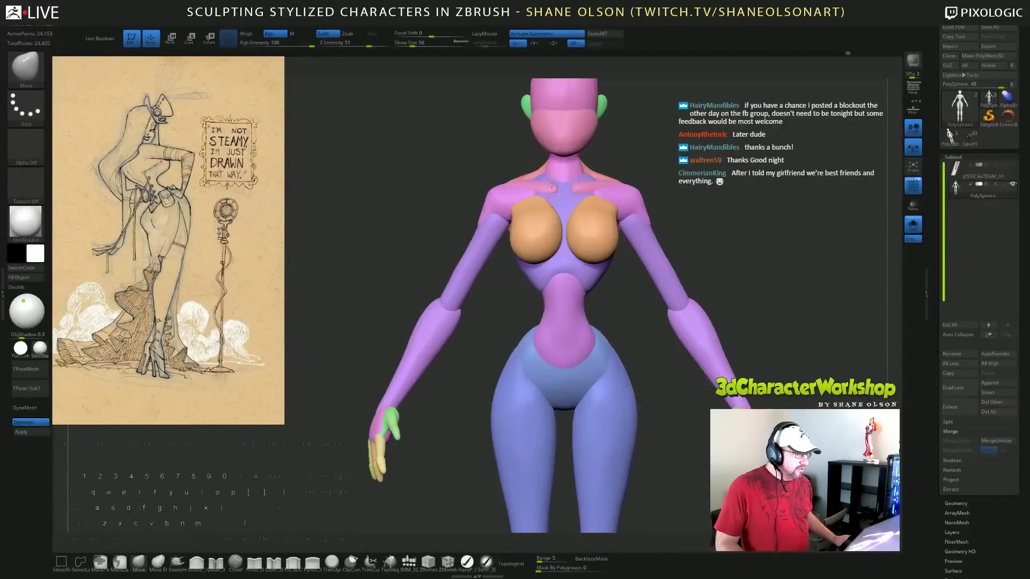
{"action": "mouse_move", "coordinate": [701, 143]}
{"action": "left_mouse_down"}
{"action": "mouse_move", "coordinate": [630, 156]}
{"action": "mouse_move", "coordinate": [692, 147]}
{"action": "left_mouse_up"}
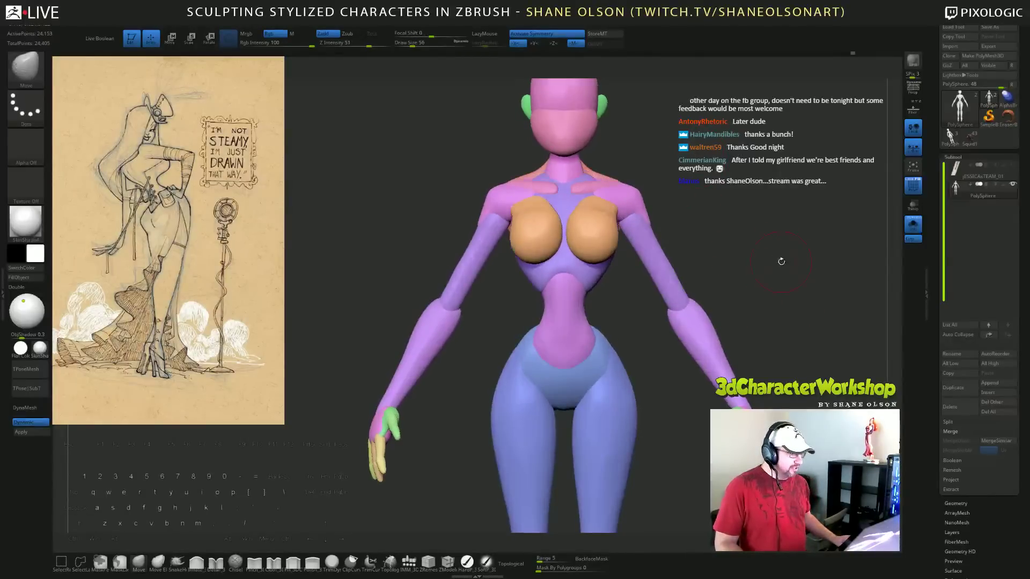
{"action": "left_click_drag", "start_coordinate": [779, 262], "coordinate": [692, 201], "text": "alt"}
{"action": "key", "text": "f"}
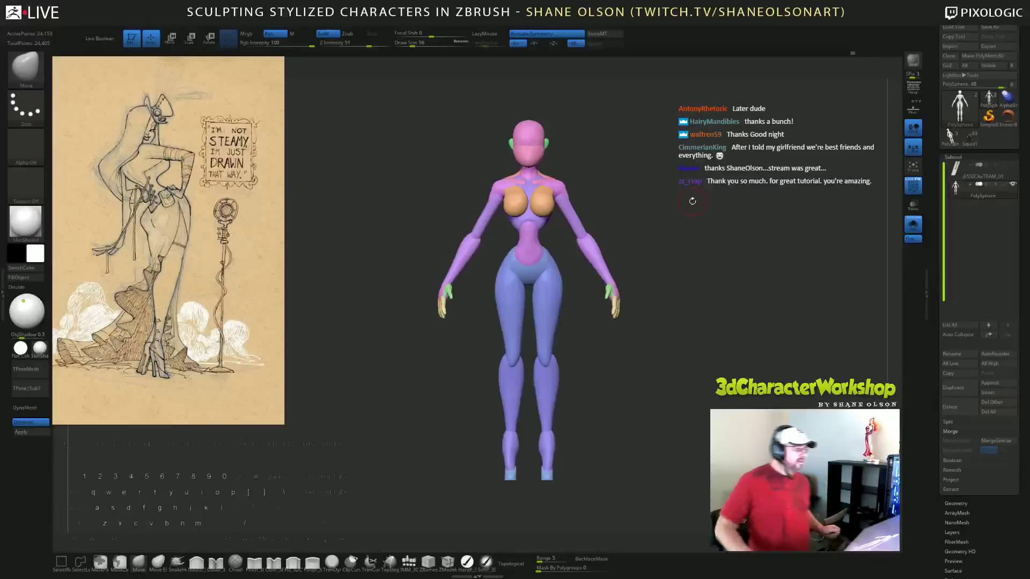